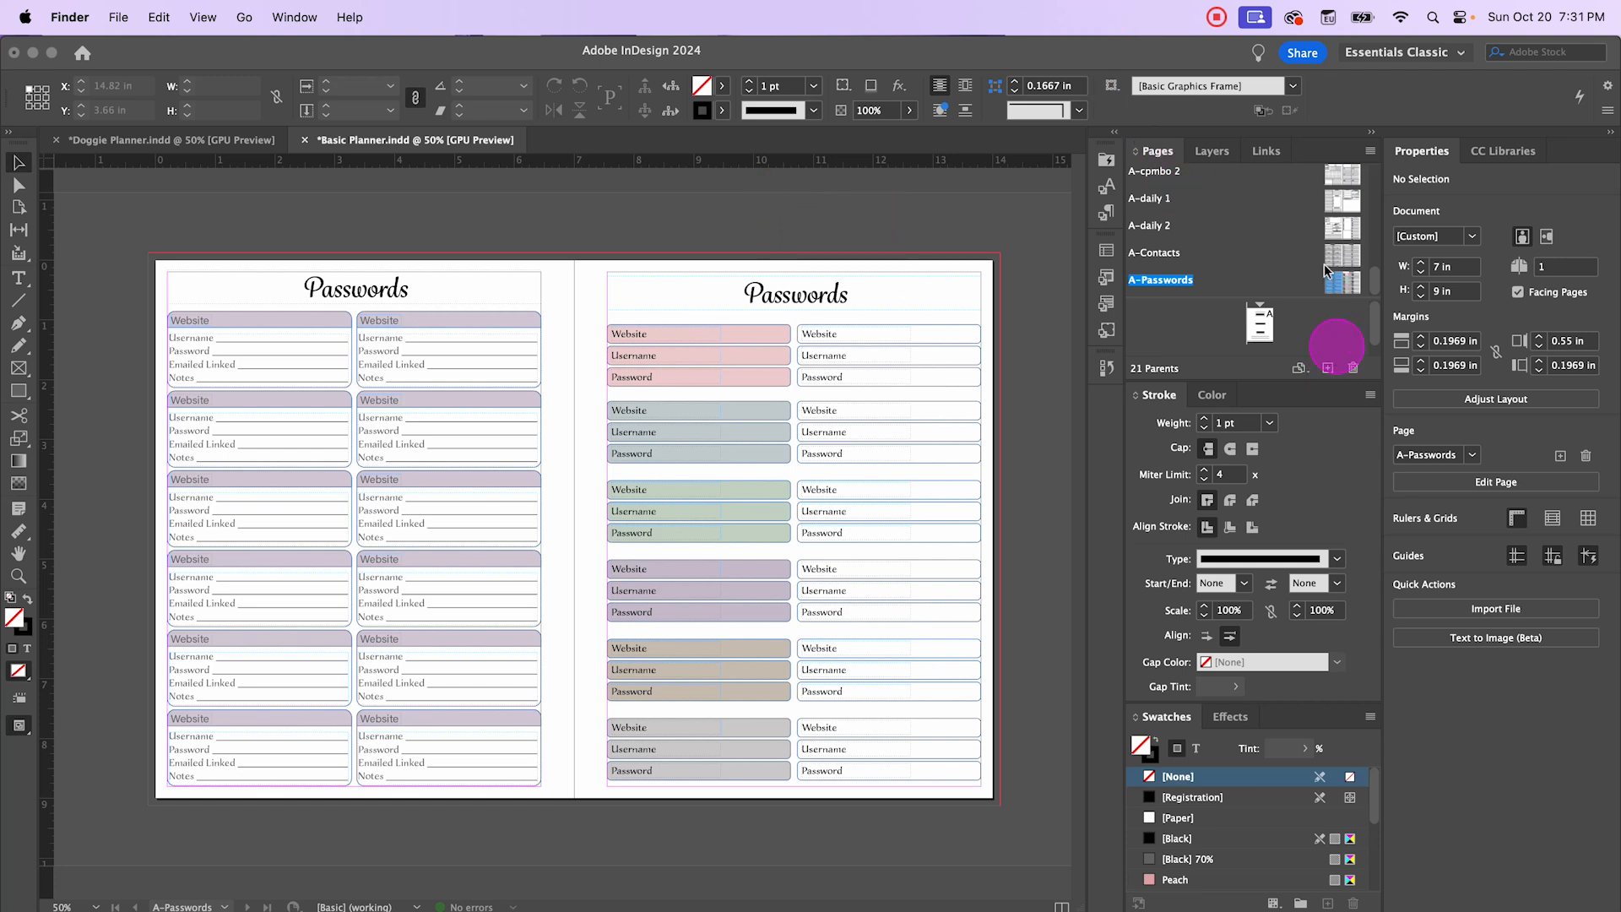
# Step: Create a new two-page parent spread and name it vision/goals
pyautogui.click(1332, 374)
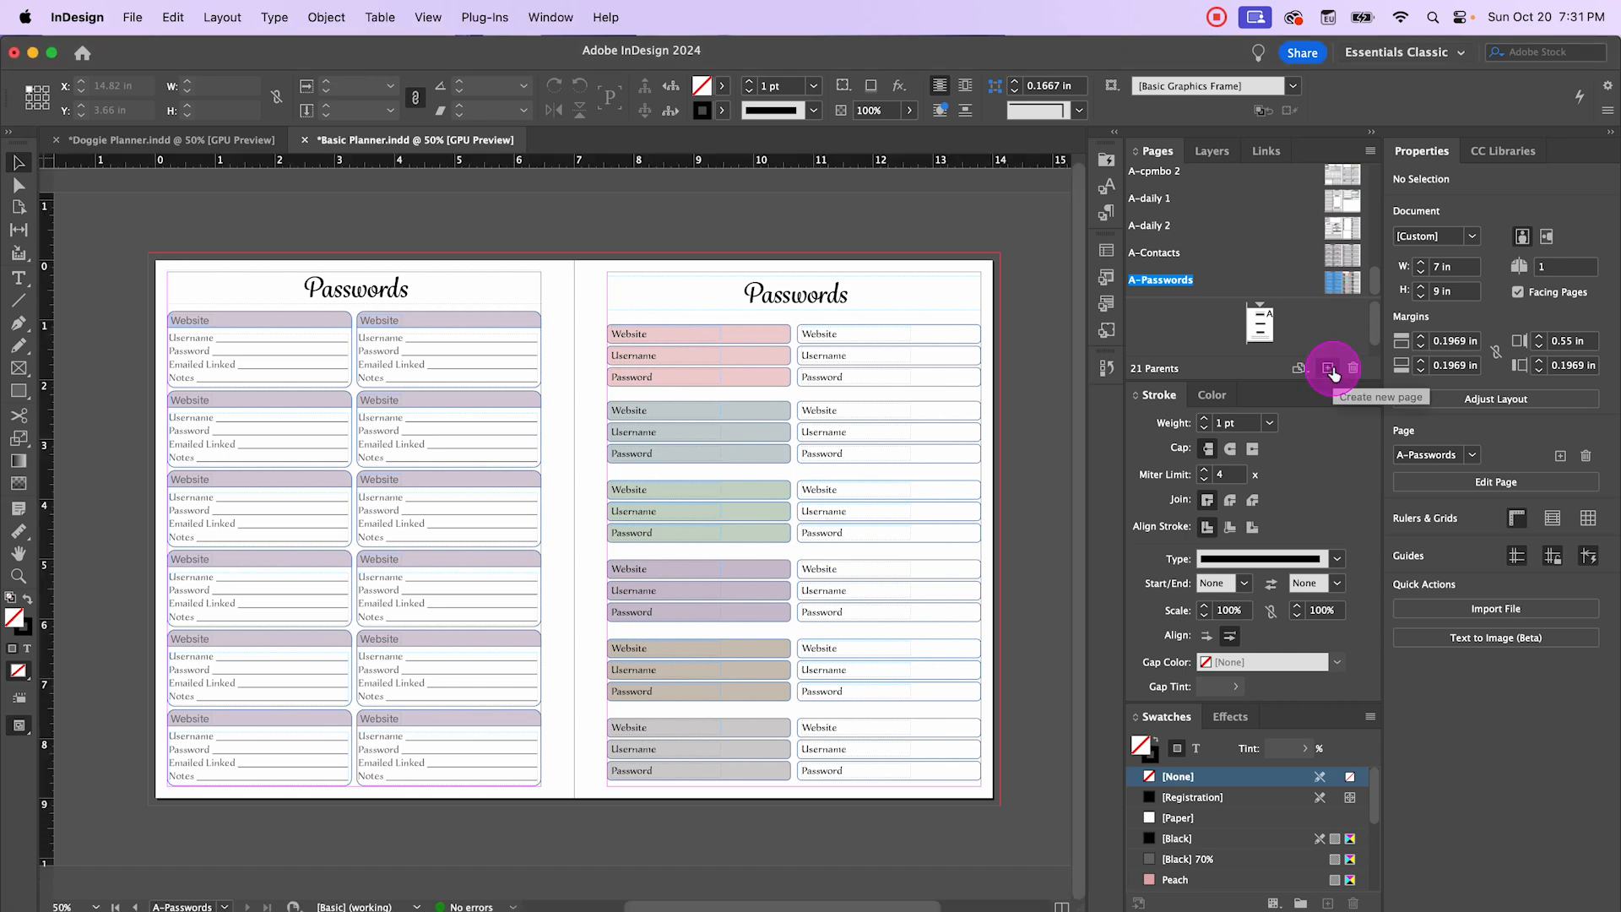
pyautogui.click(1331, 374)
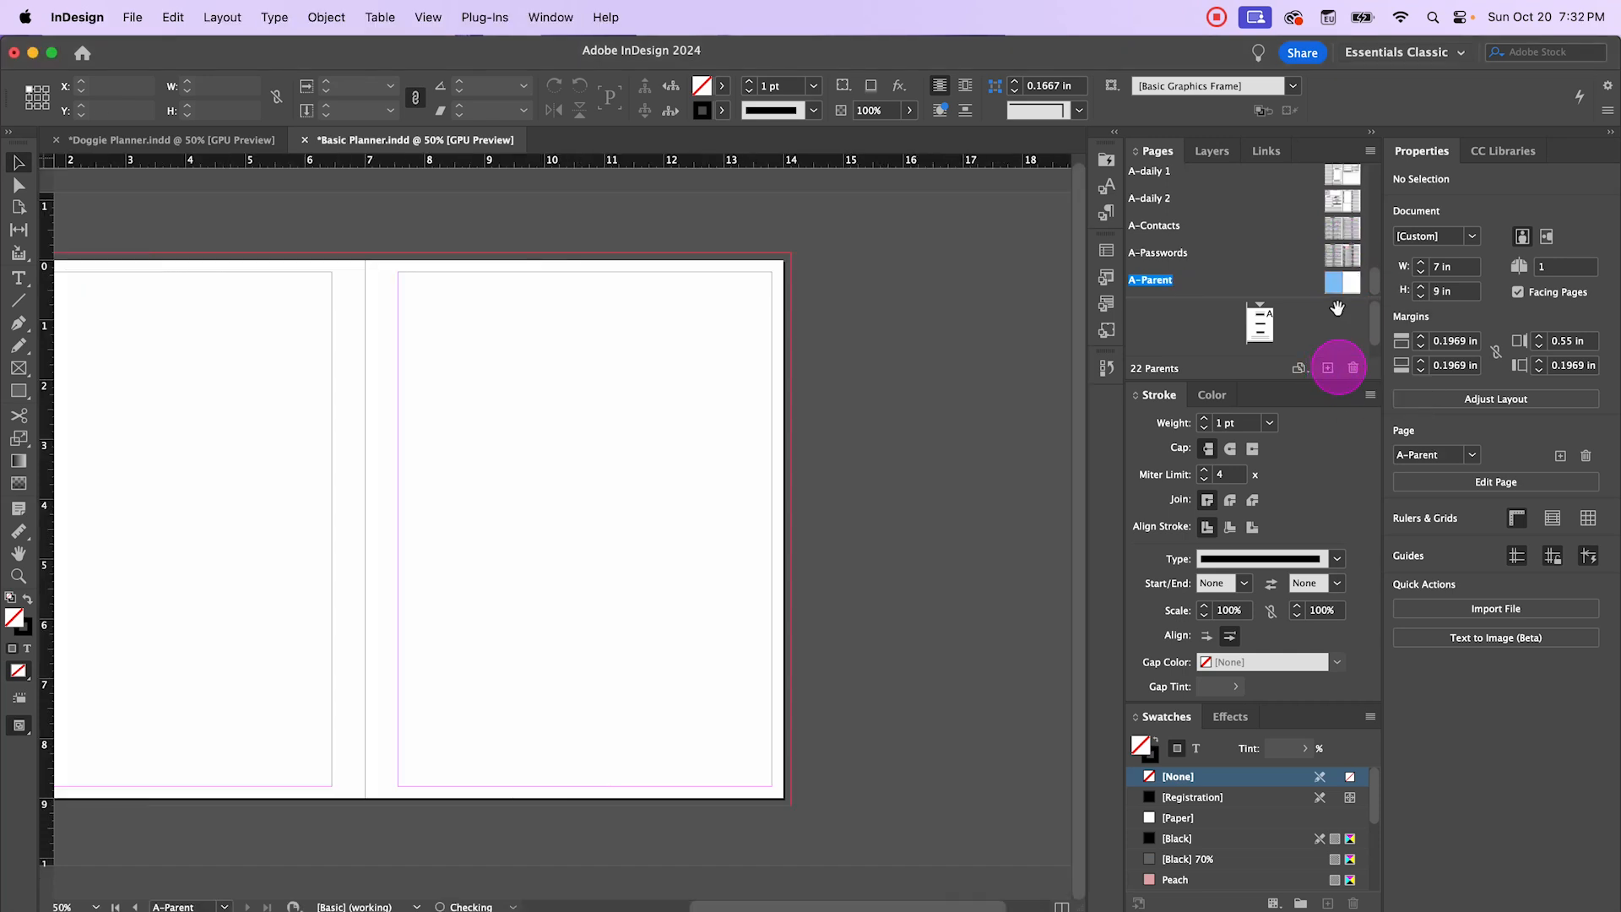
pyautogui.rightClick(1170, 284)
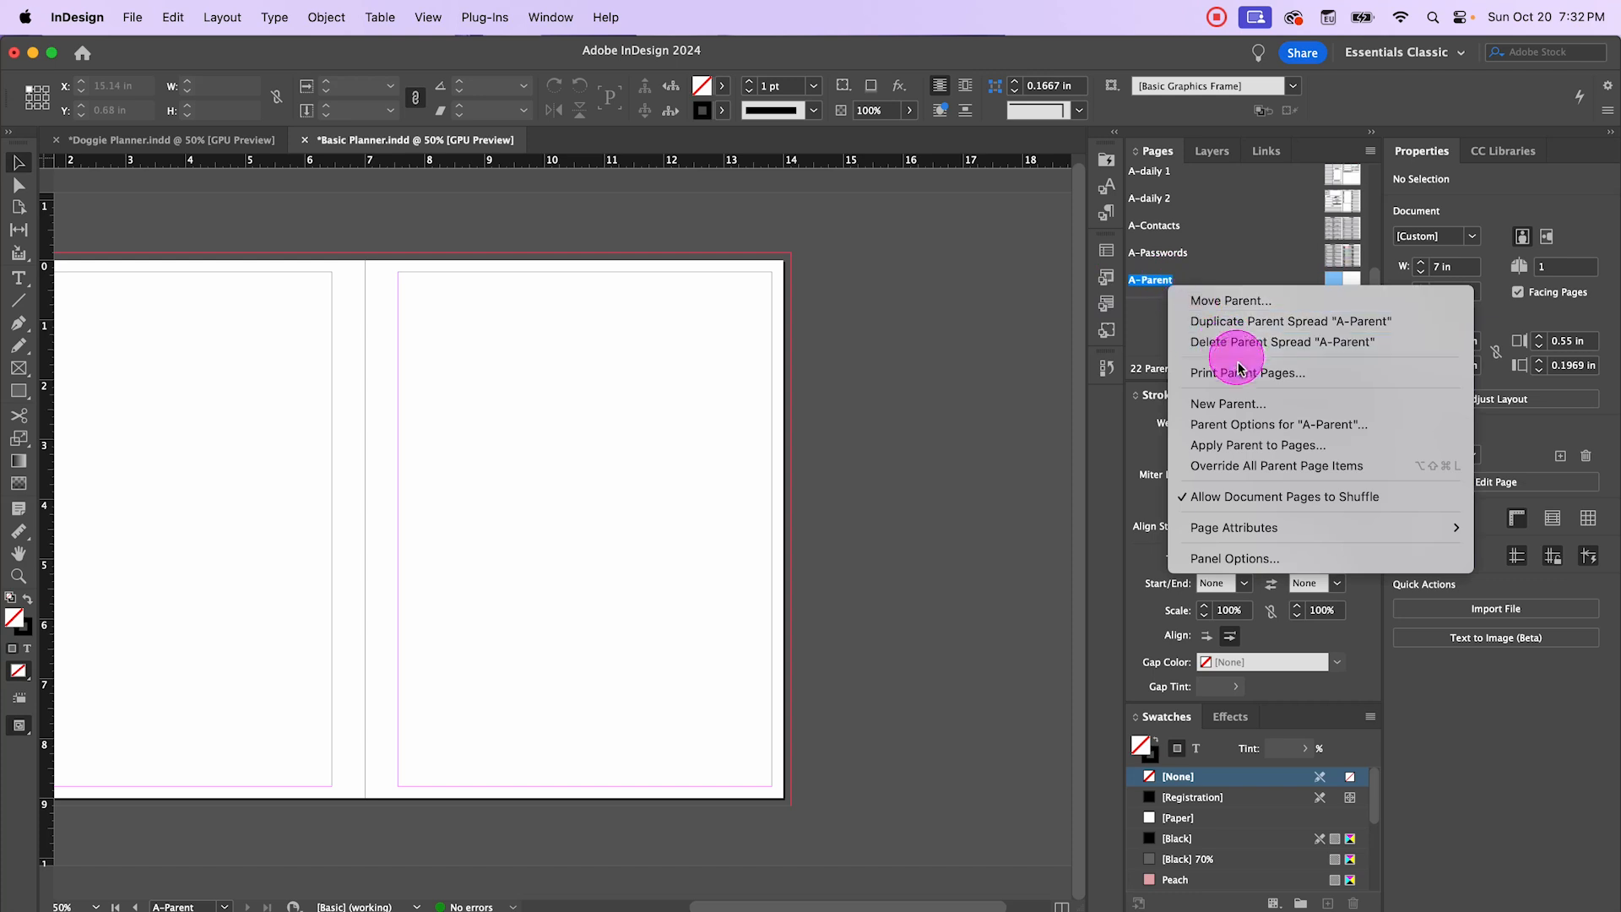
pyautogui.click(986, 385)
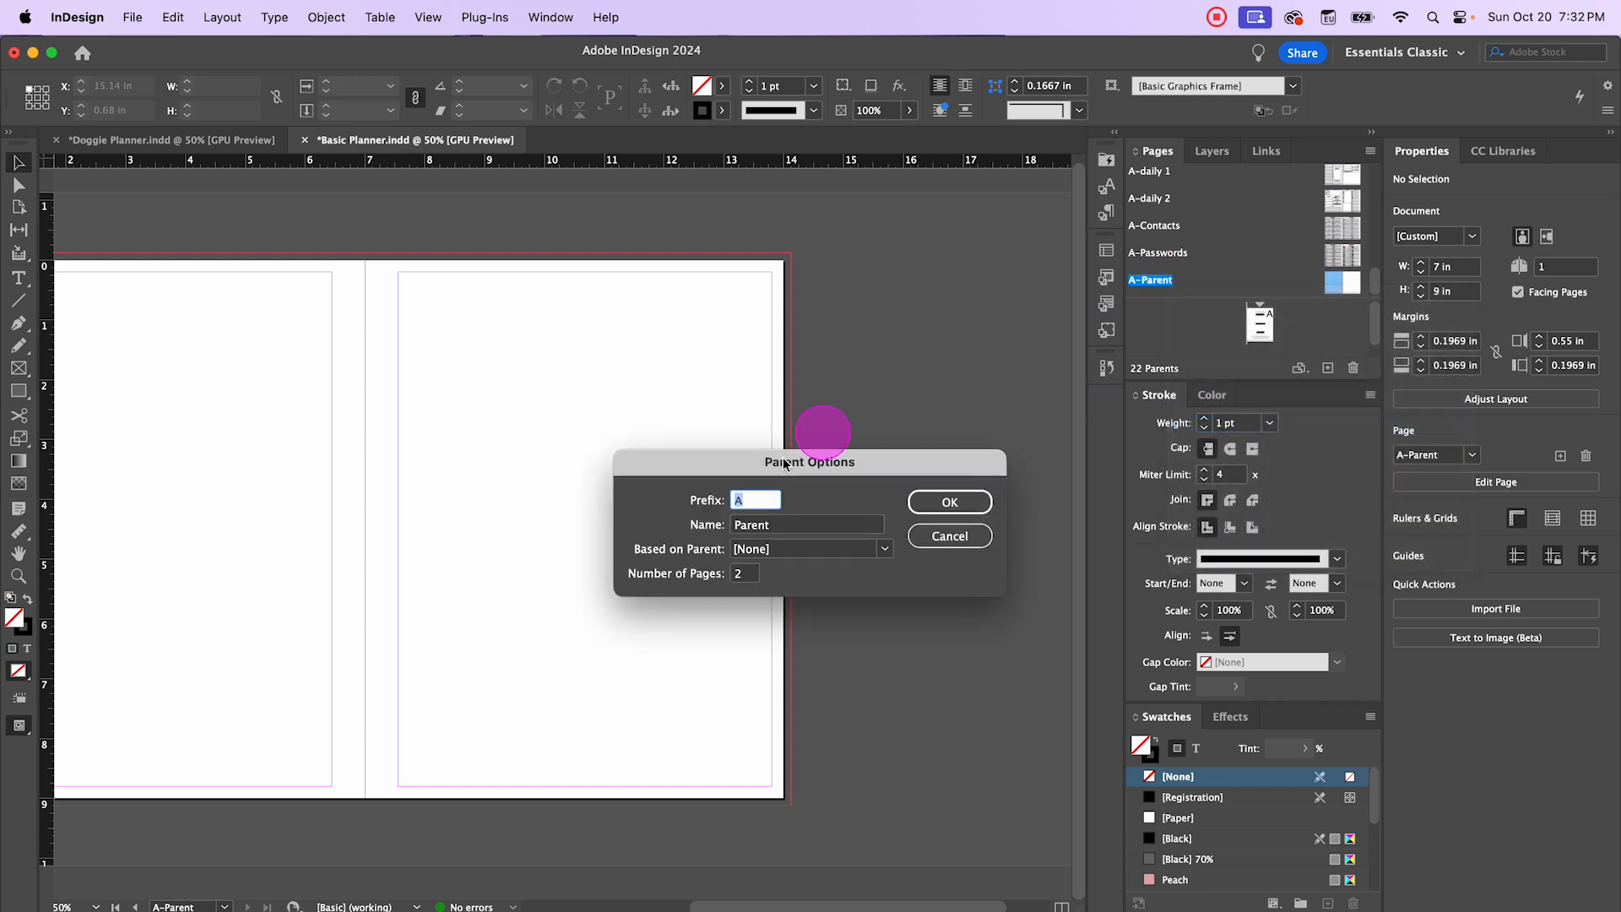
pyautogui.moveTo(785, 524); pyautogui.dragTo(747, 527)
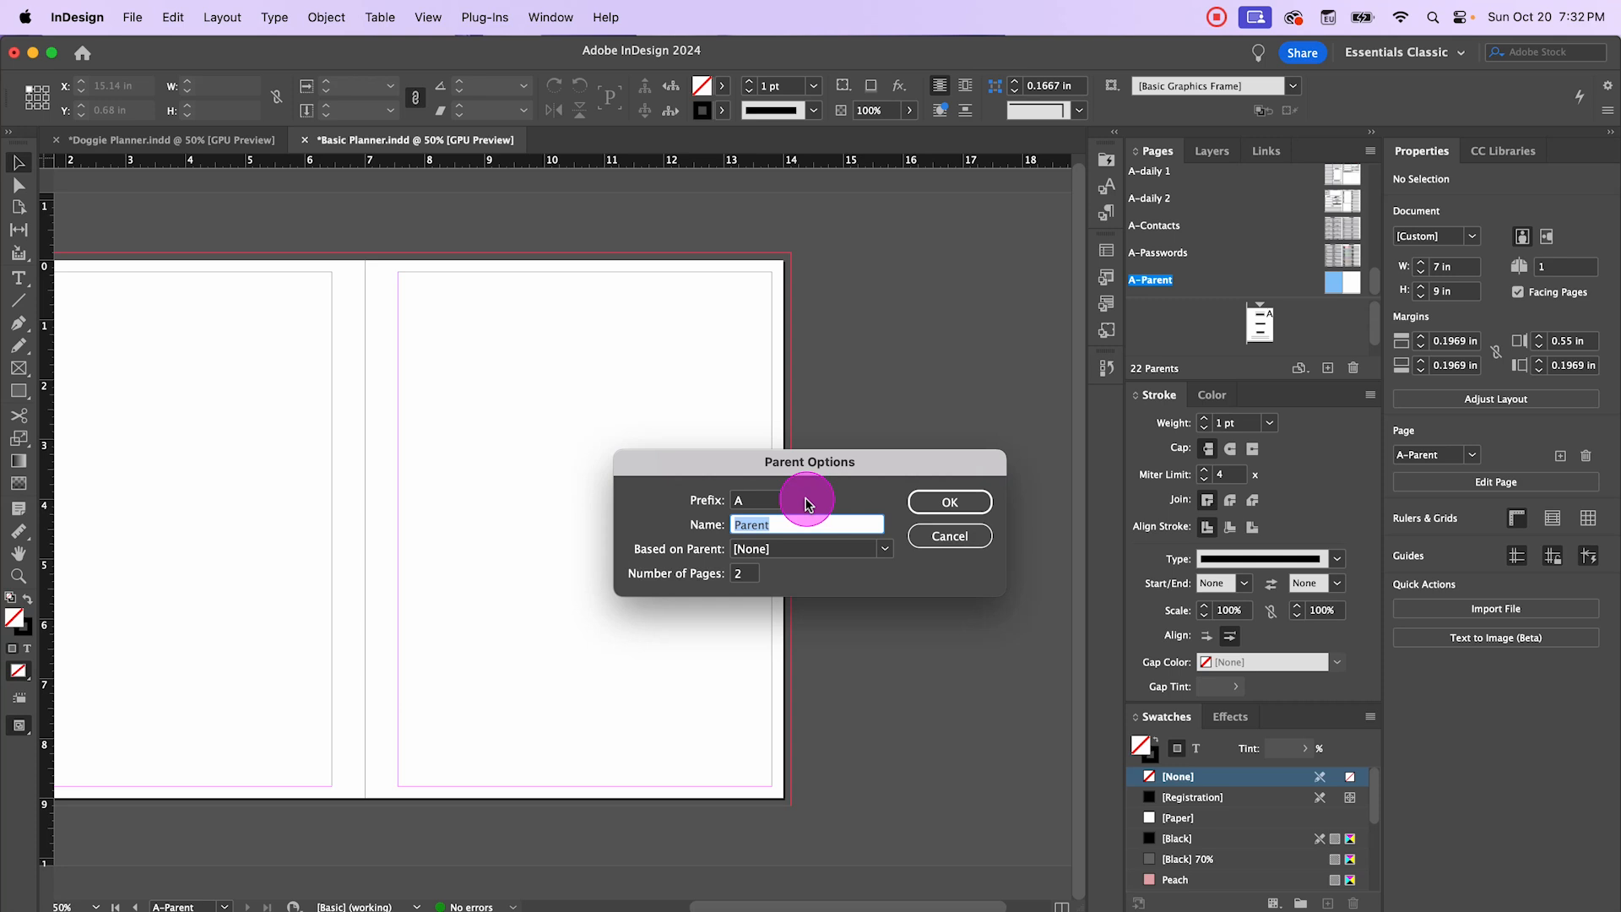
pyautogui.write('vision/goals')
pyautogui.click(954, 502)
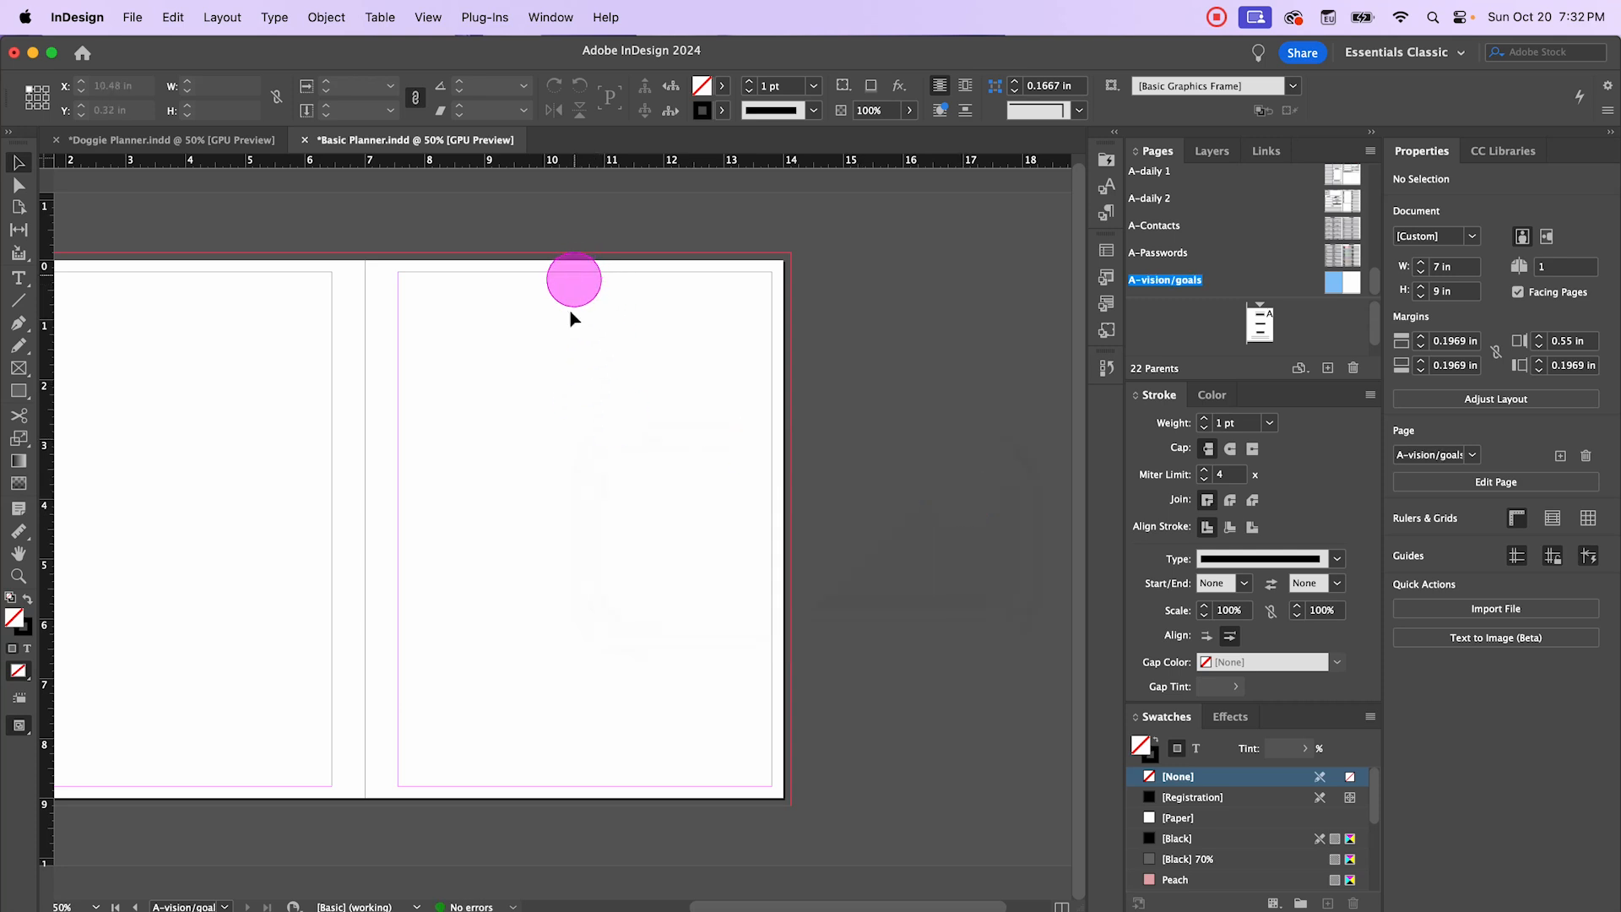
# Step: Create a rectangle 3 in wide and 1.4 in high near the upper-left corner of the left page
pyautogui.moveTo(557, 361); pyautogui.dragTo(824, 360)
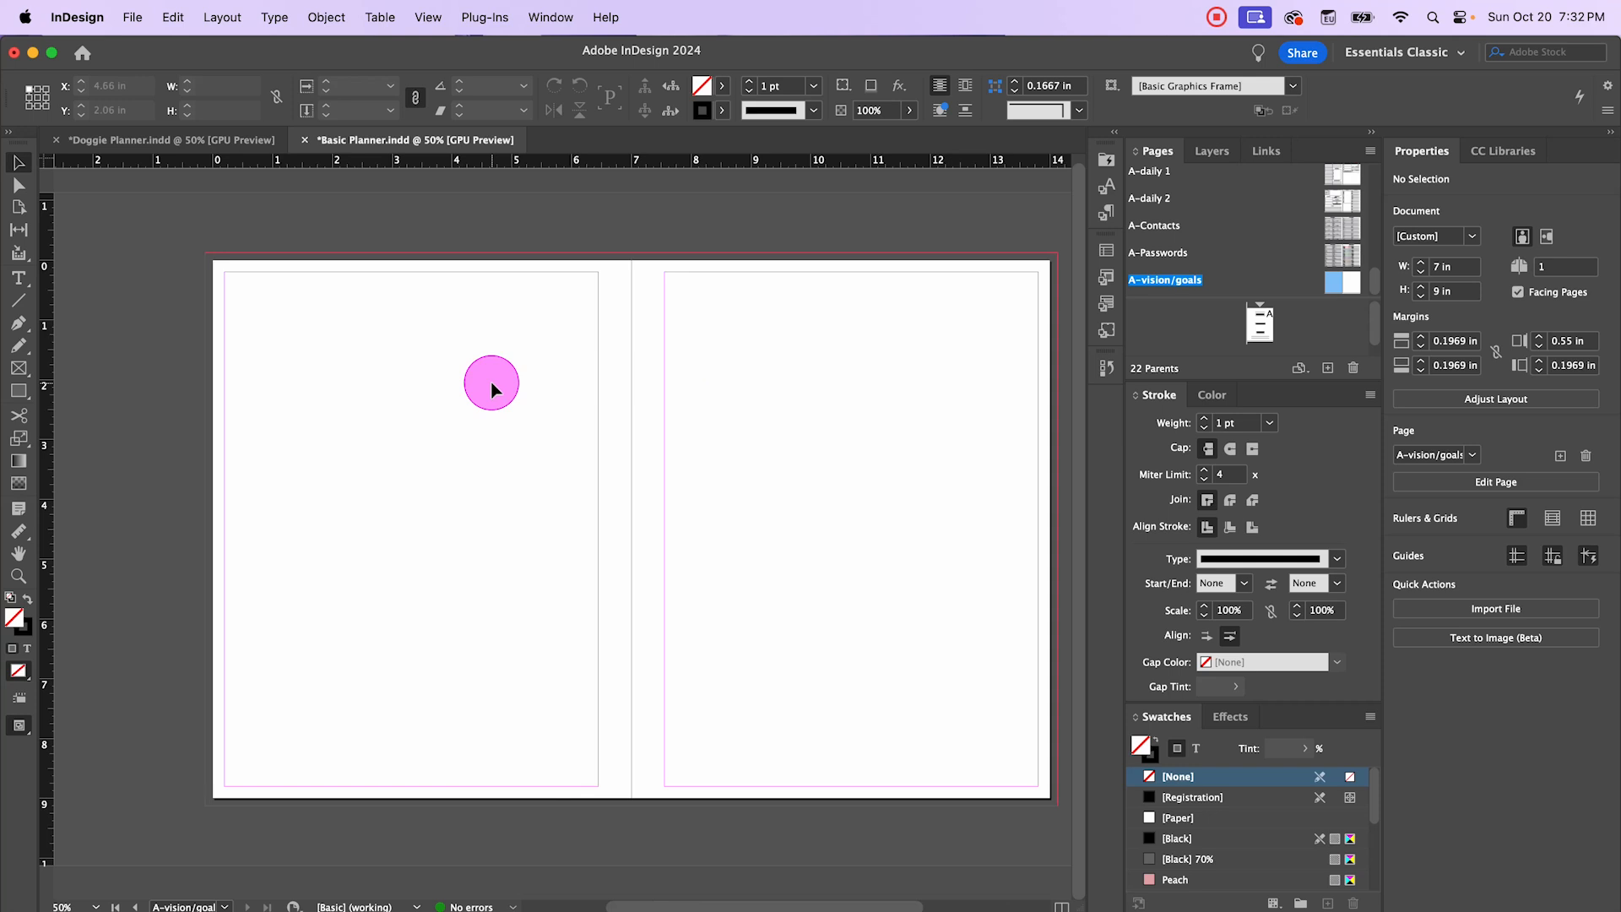
pyautogui.press('super+0')
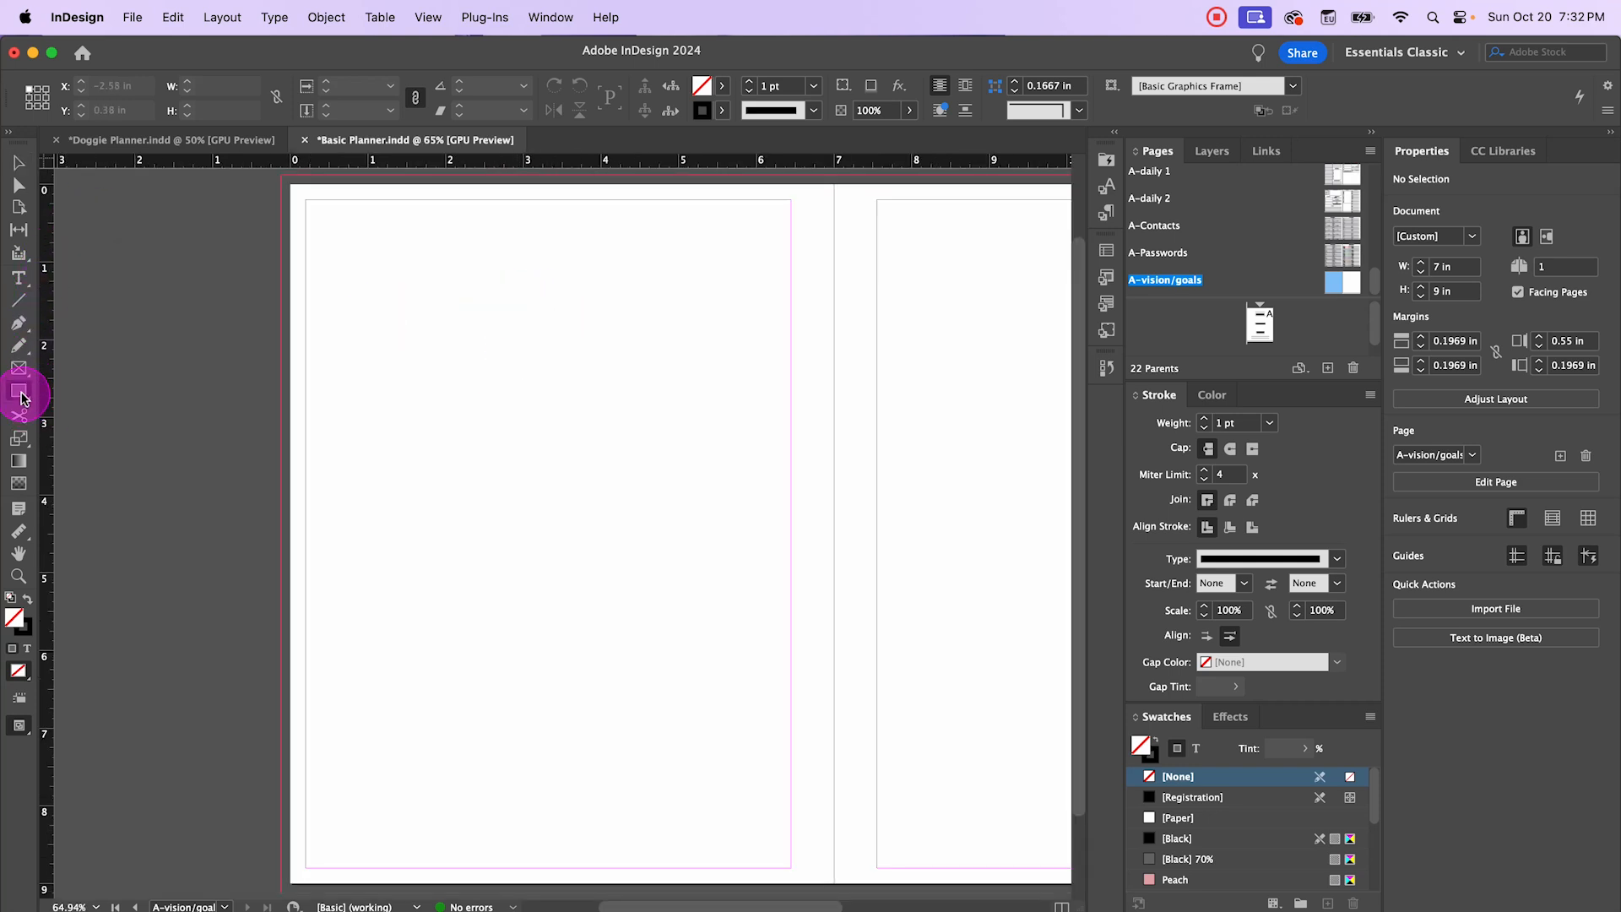
pyautogui.click(19, 393)
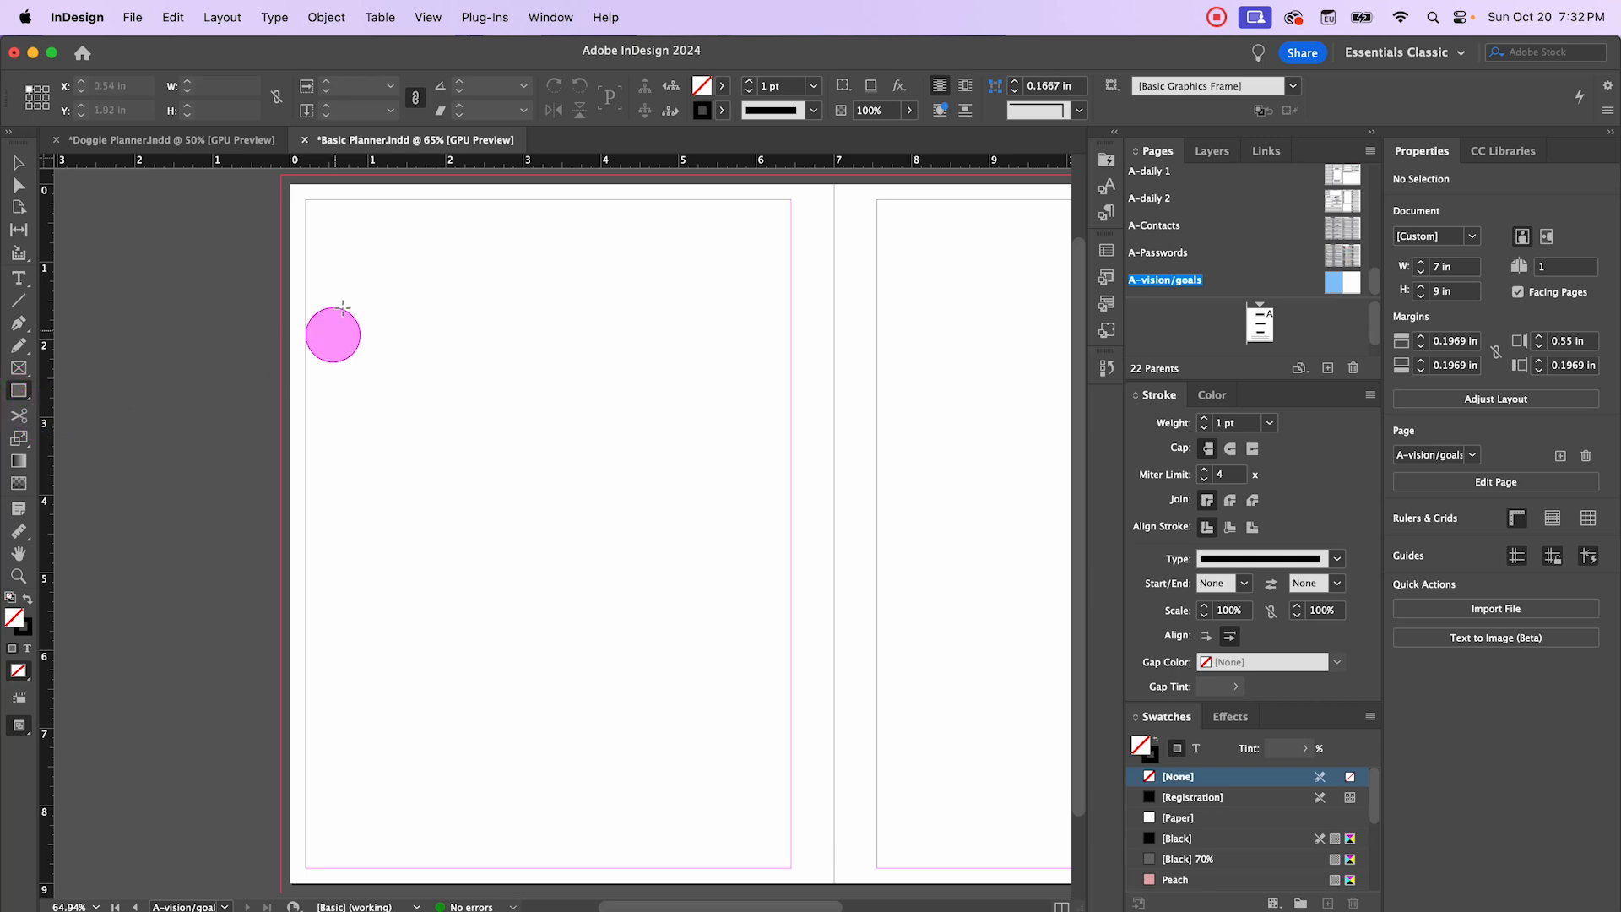
pyautogui.click(339, 262)
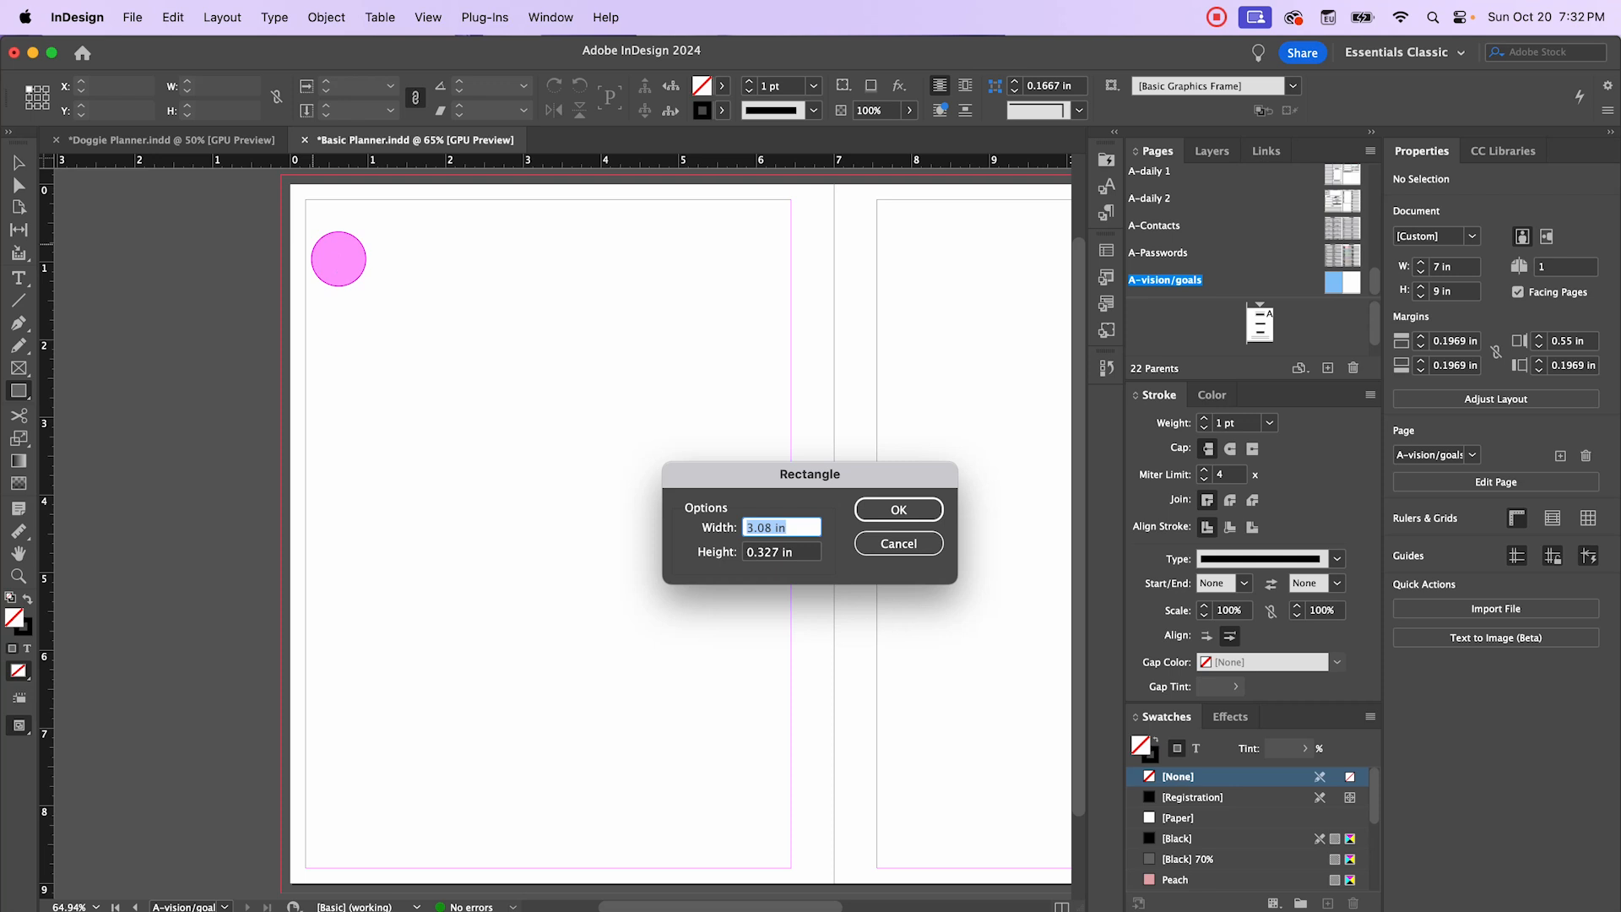
pyautogui.write('3')
pyautogui.press('Tab')
pyautogui.write('1.')
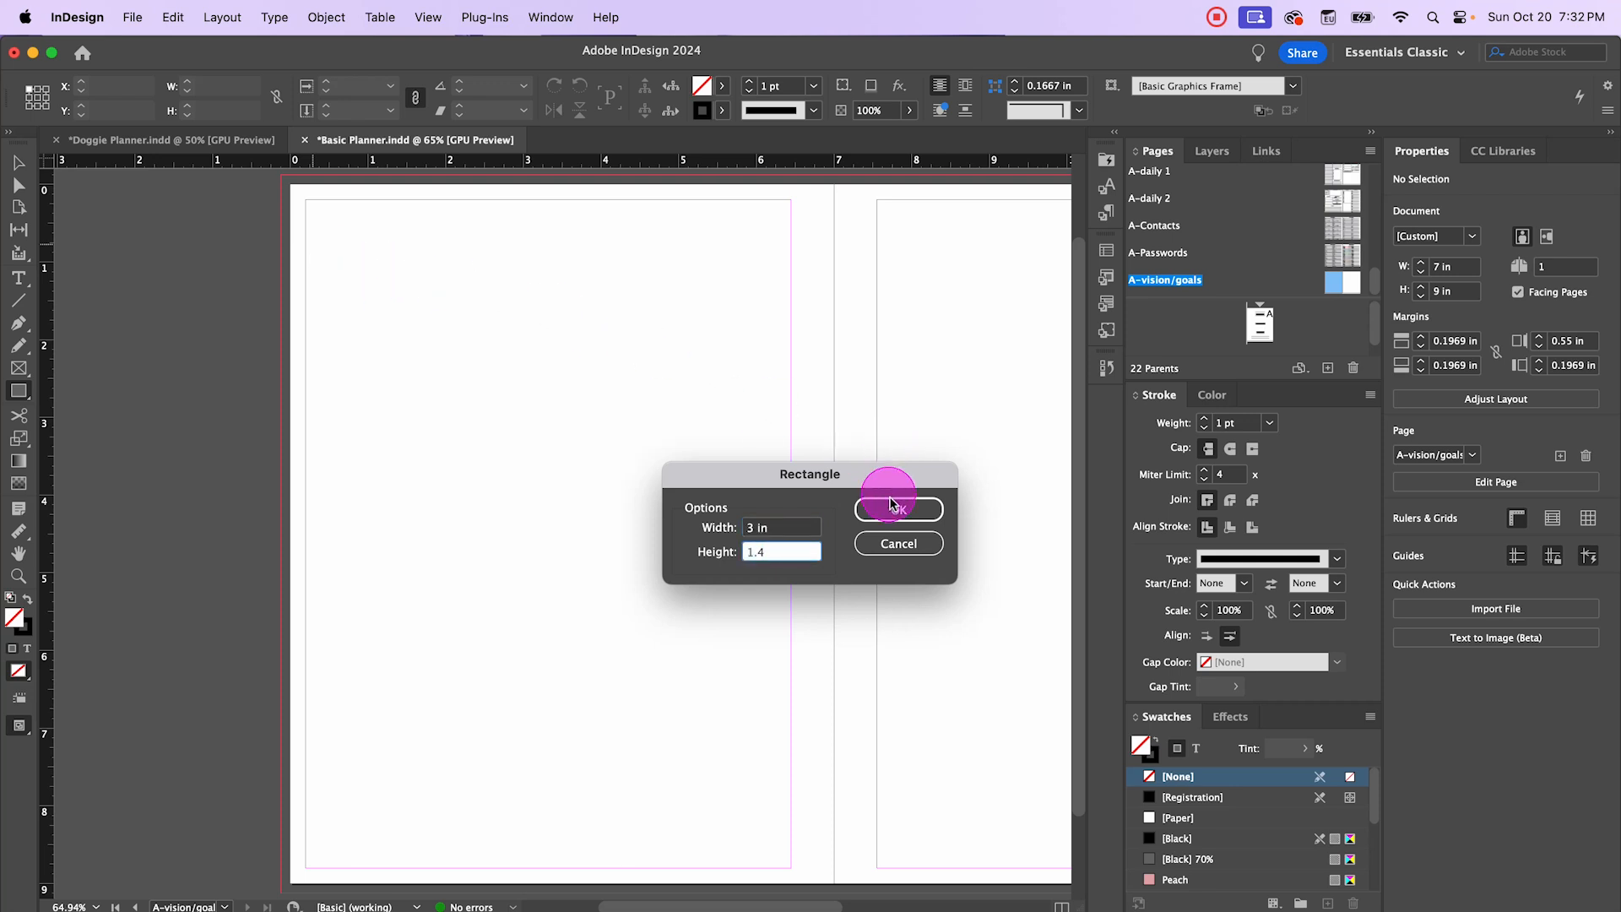
pyautogui.click(888, 506)
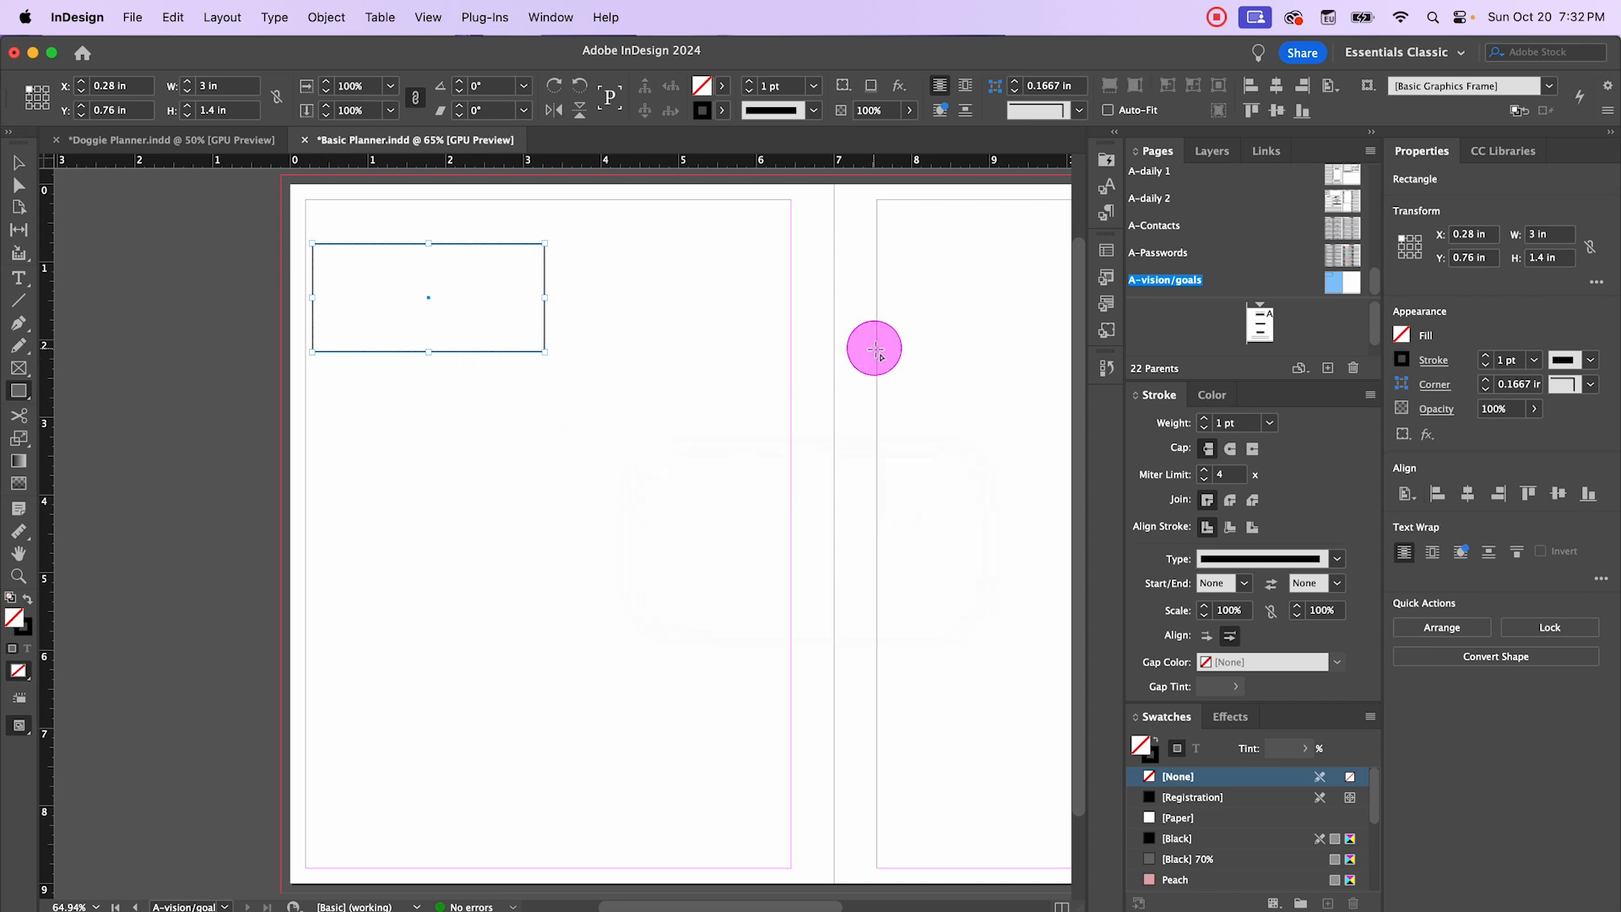
# Step: Apply the Boxes object style to the rectangle, then deselect it
pyautogui.click(1107, 331)
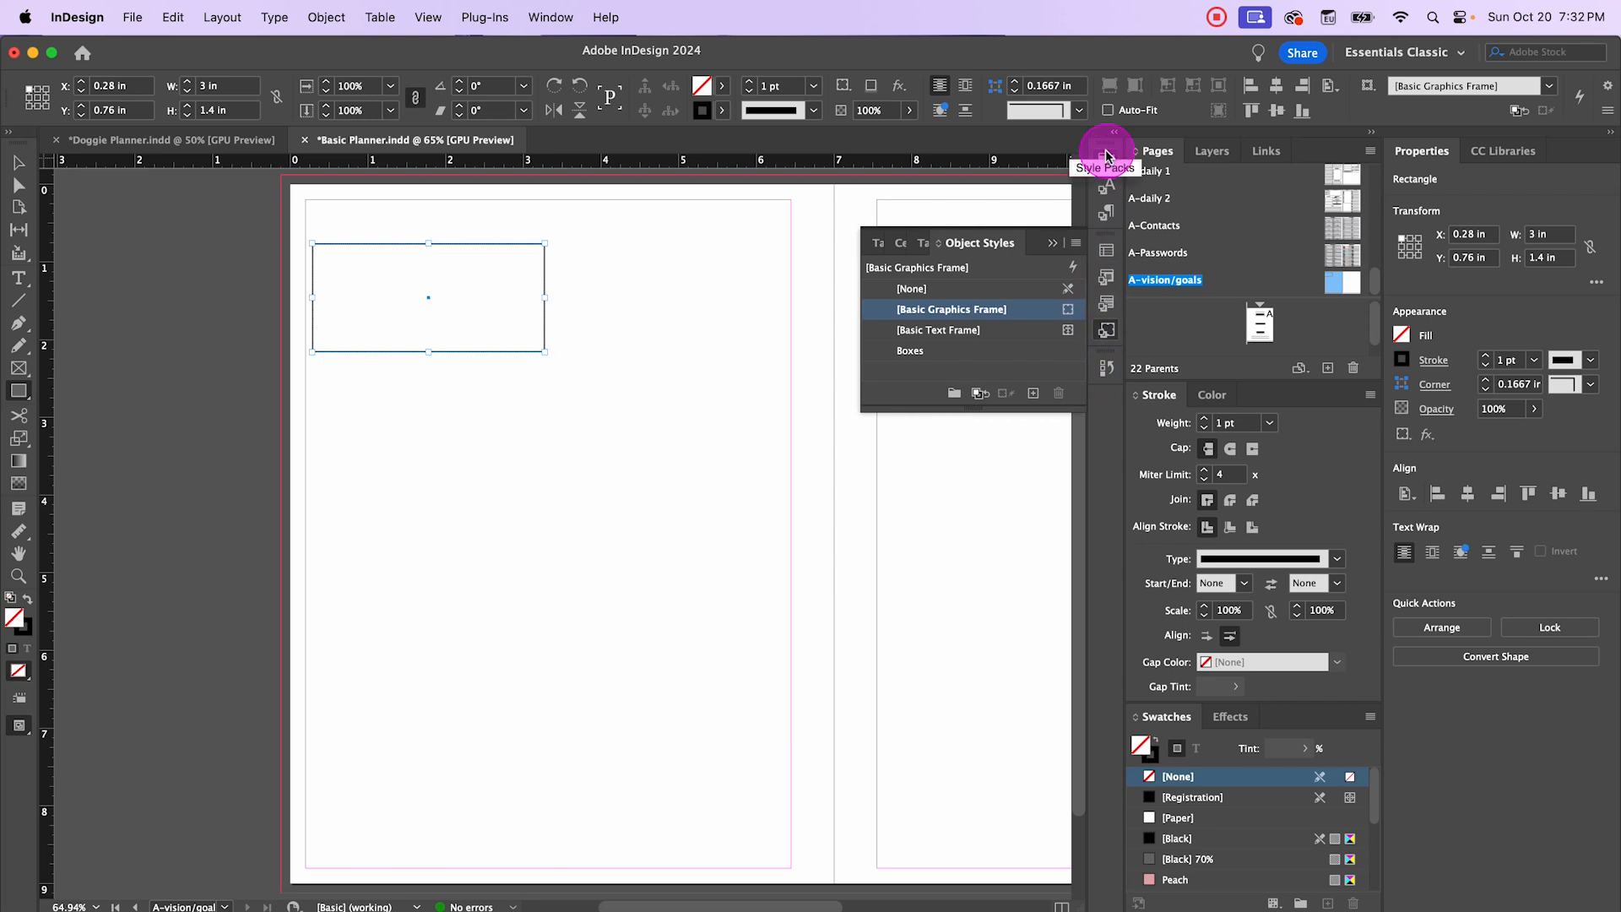
pyautogui.click(544, 19)
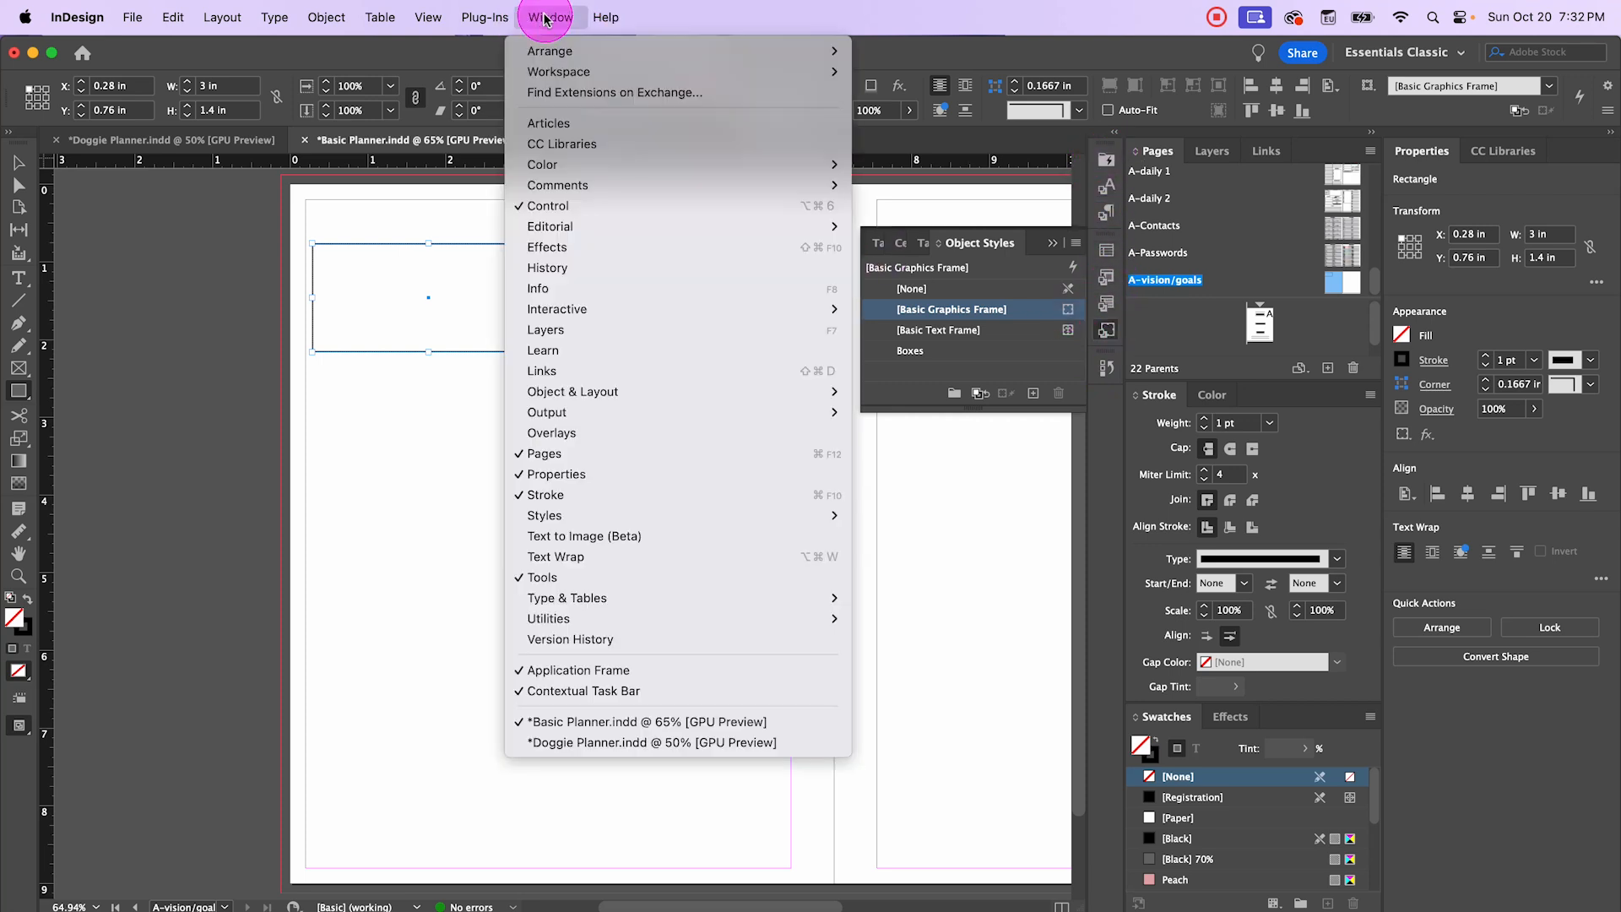
pyautogui.moveTo(680, 514)
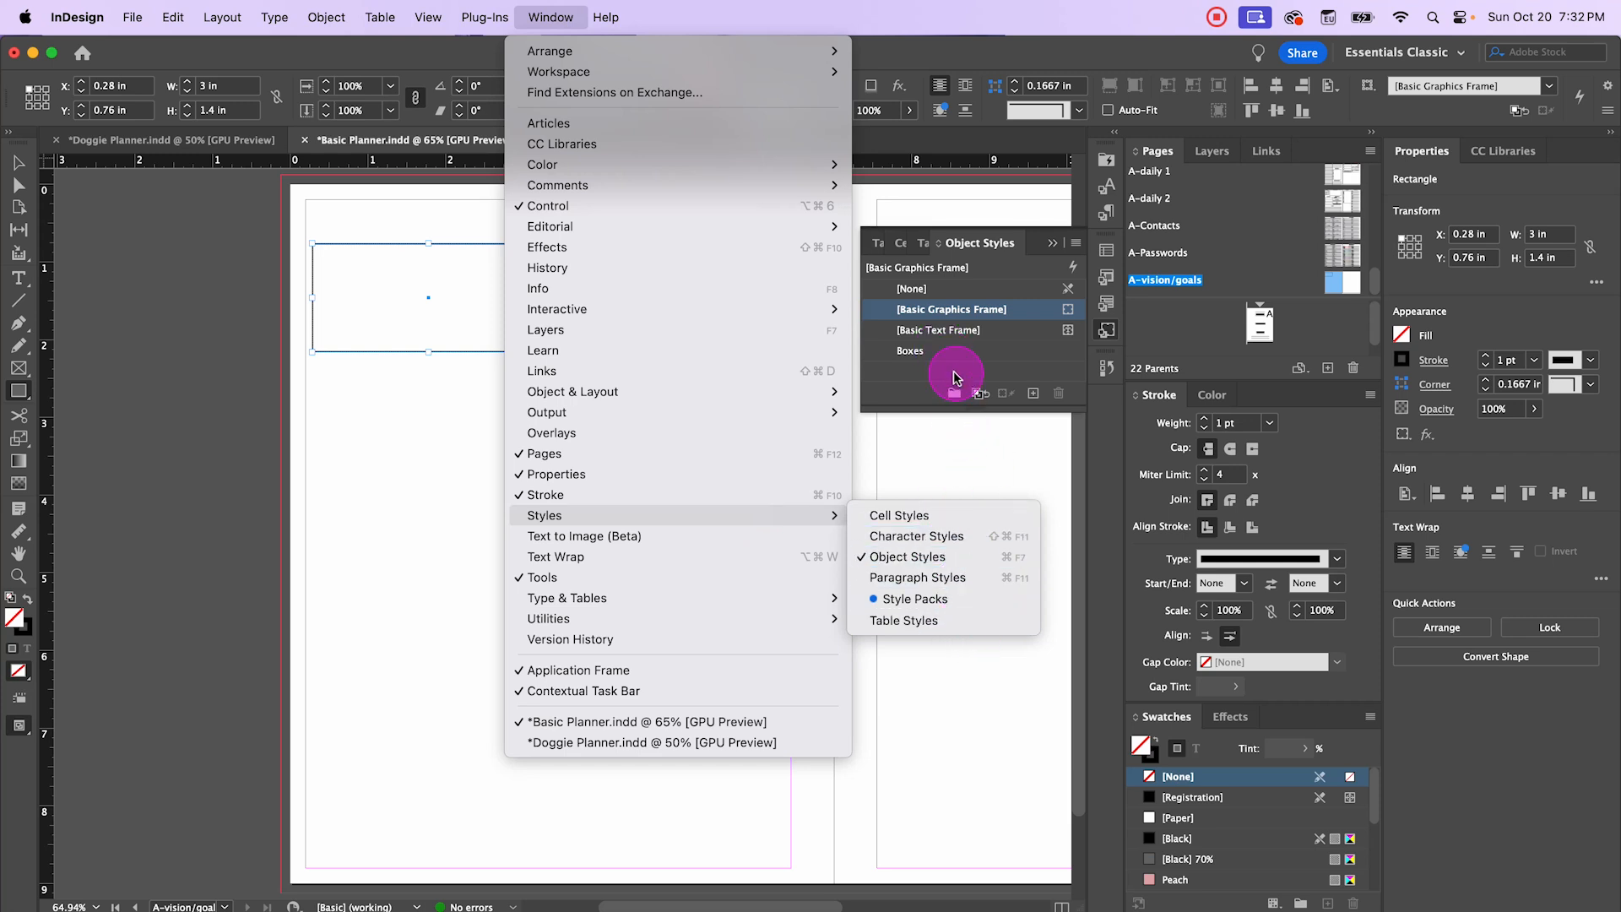
pyautogui.click(956, 377)
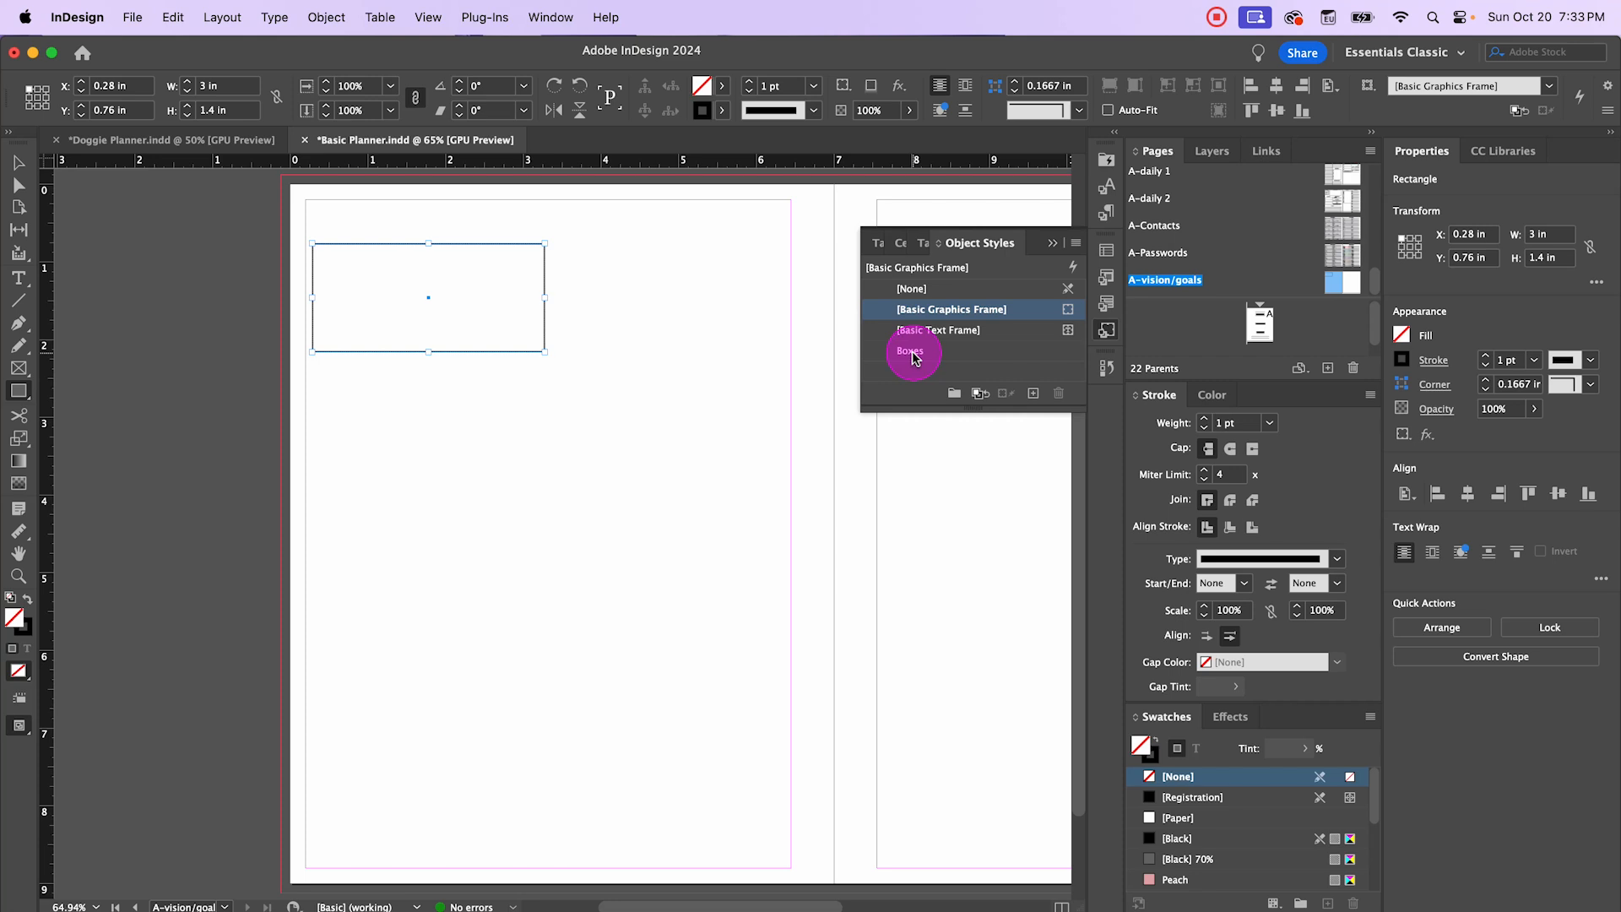
pyautogui.click(912, 353)
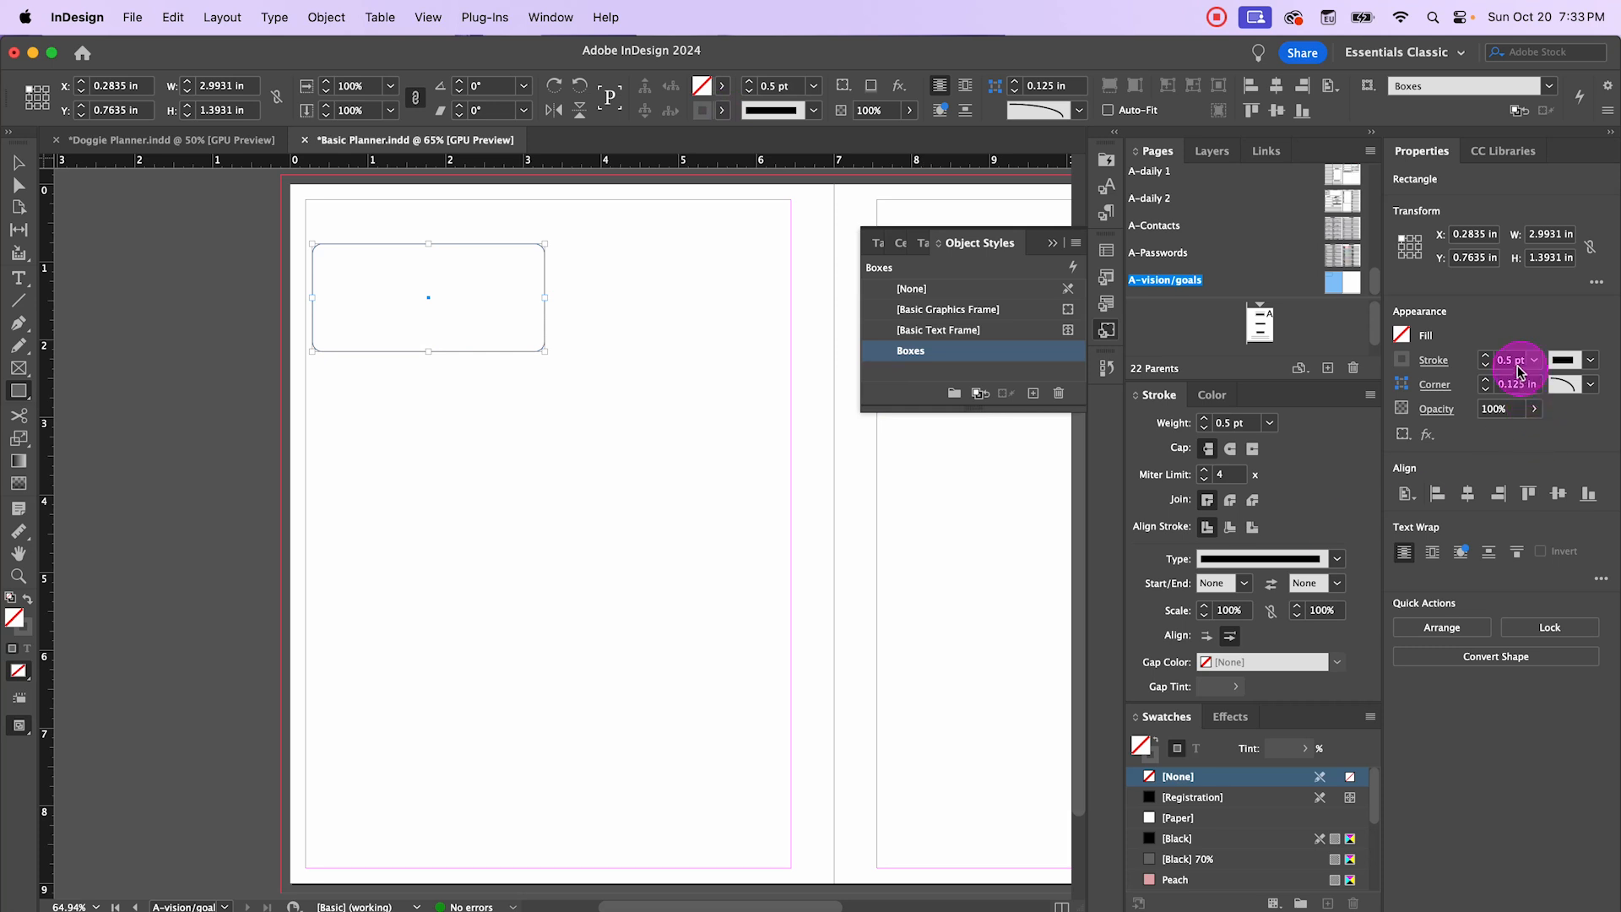
pyautogui.click(18, 162)
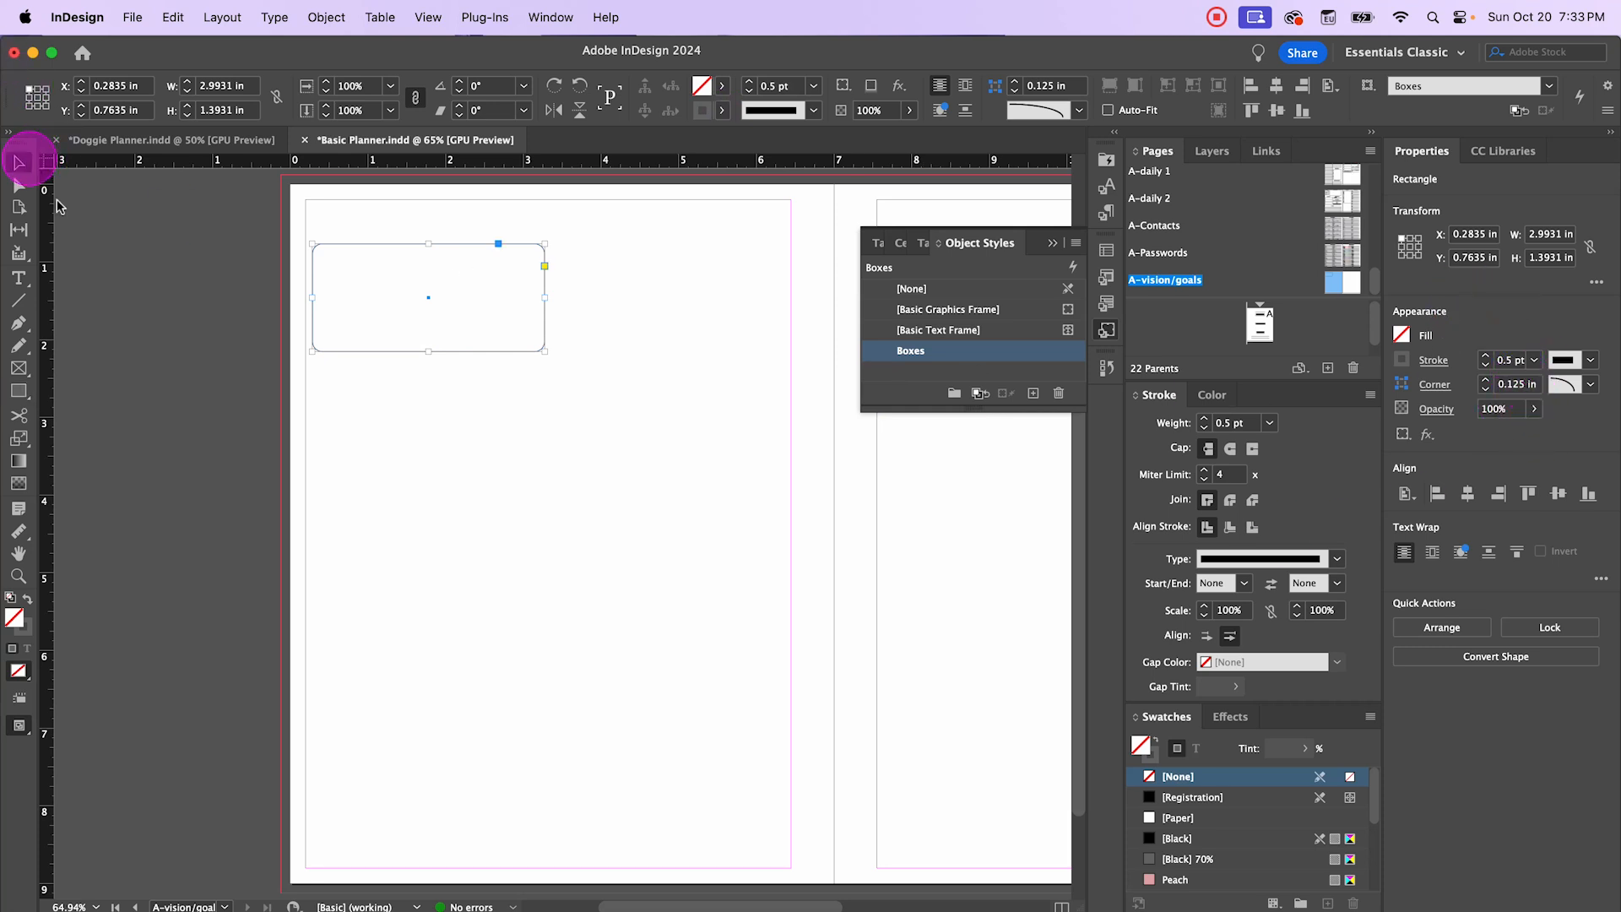
pyautogui.click(510, 398)
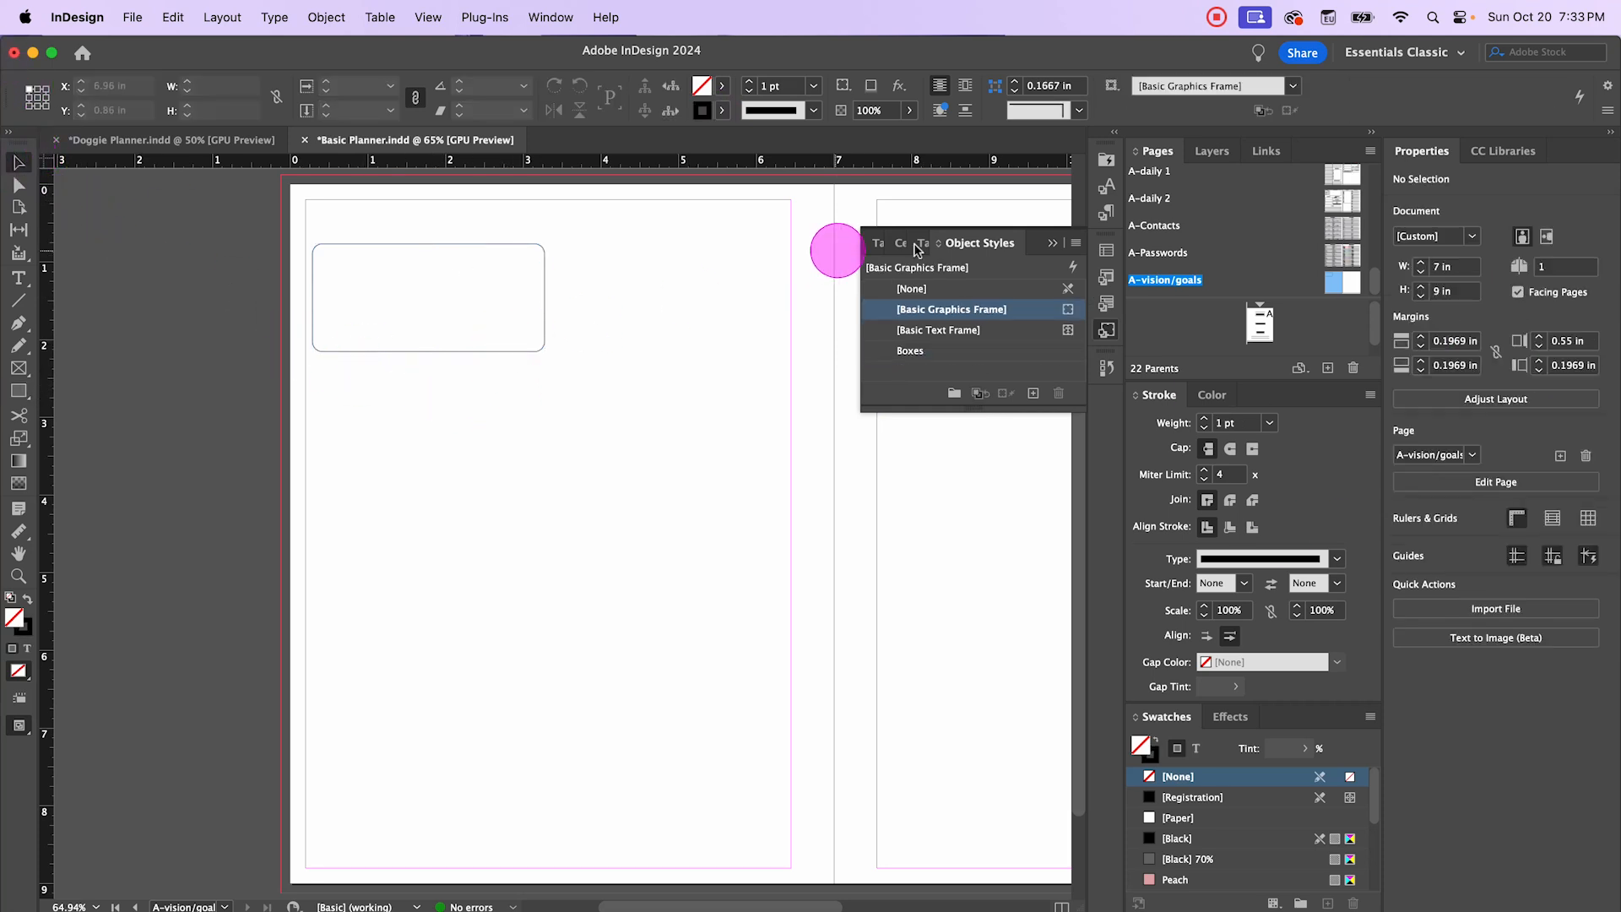
pyautogui.click(1059, 244)
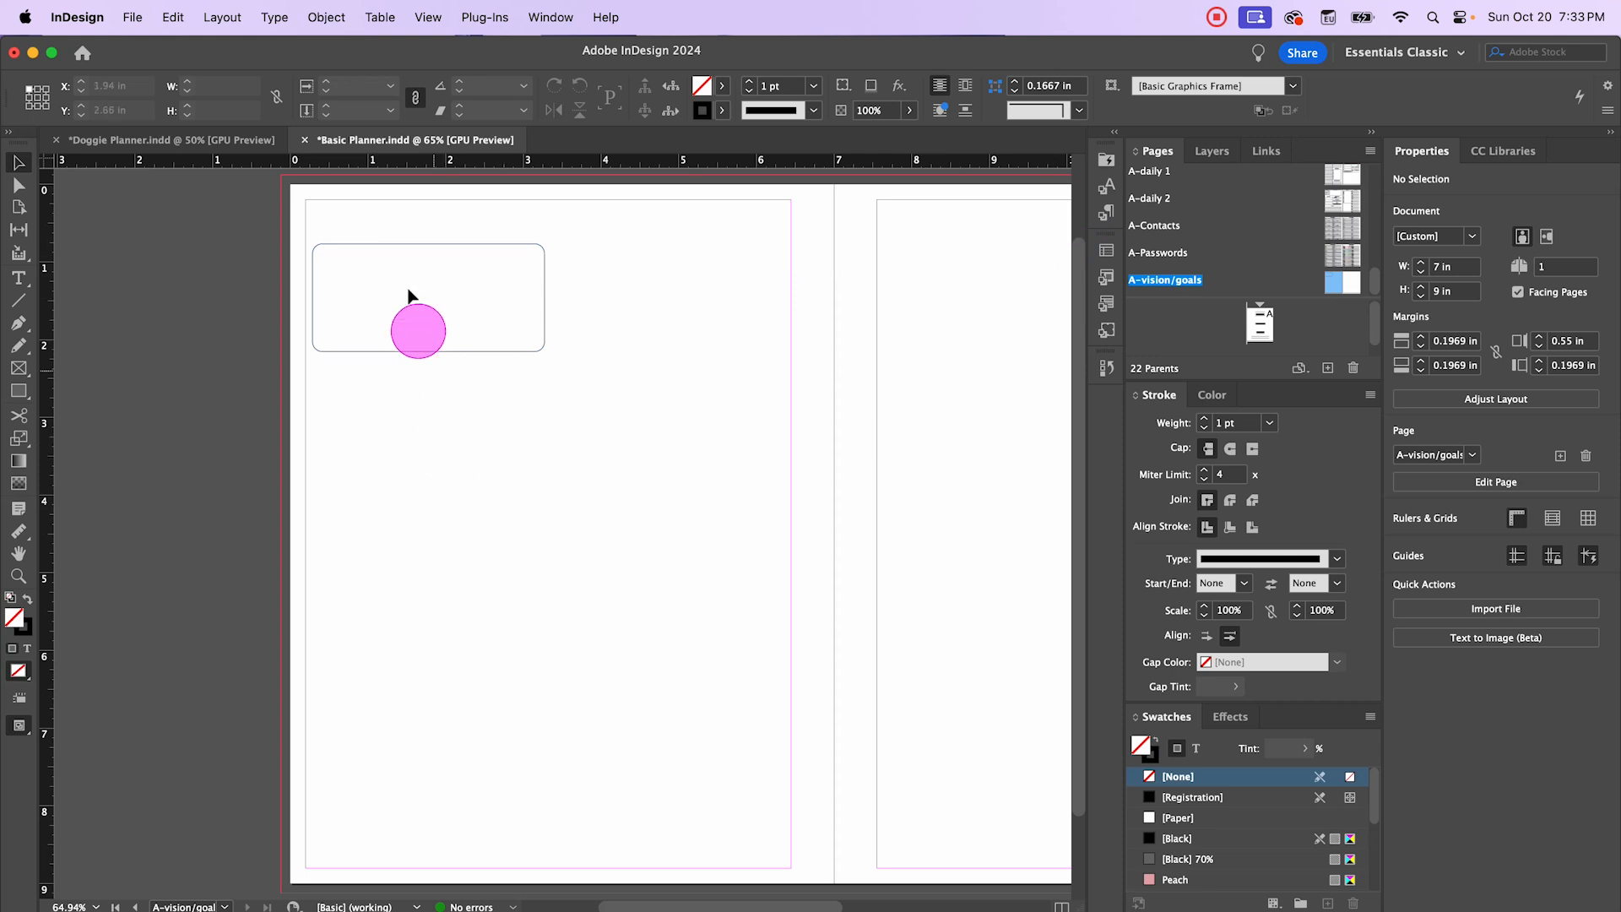
# Step: Move the rounded box so its left edge aligns with the left page's left margin
pyautogui.click(408, 245)
pyautogui.moveTo(409, 249); pyautogui.dragTo(427, 301)
pyautogui.click(389, 272)
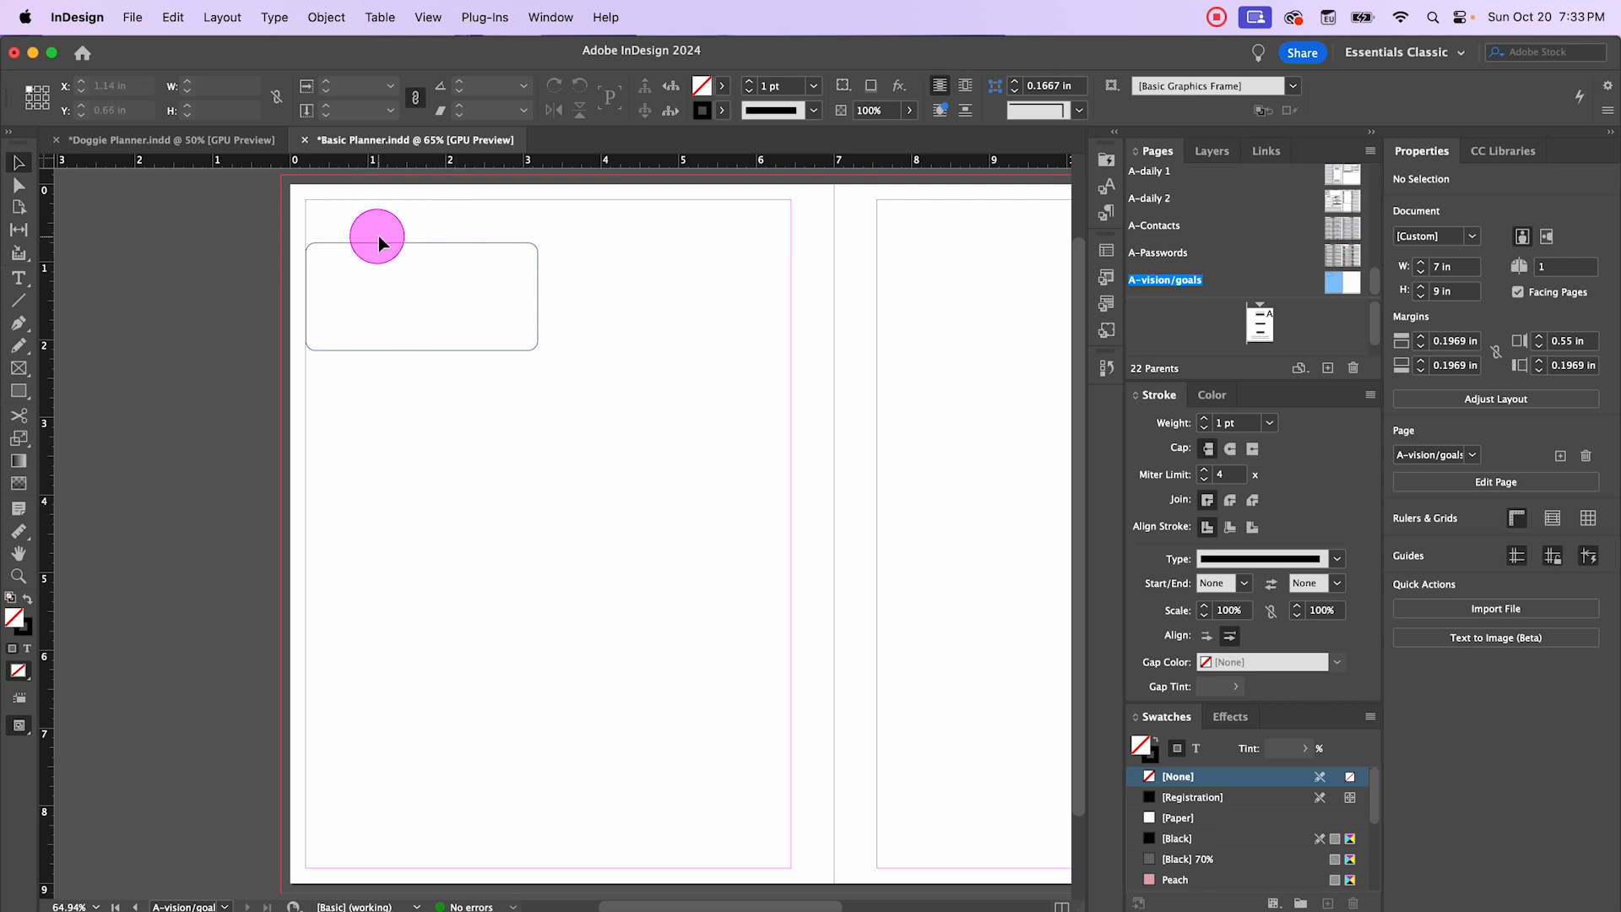
# Step: Cut the box's top edge at two points with the Scissors tool, separating a middle segment about 0.66 in long
pyautogui.scroll(5, 345, 230)
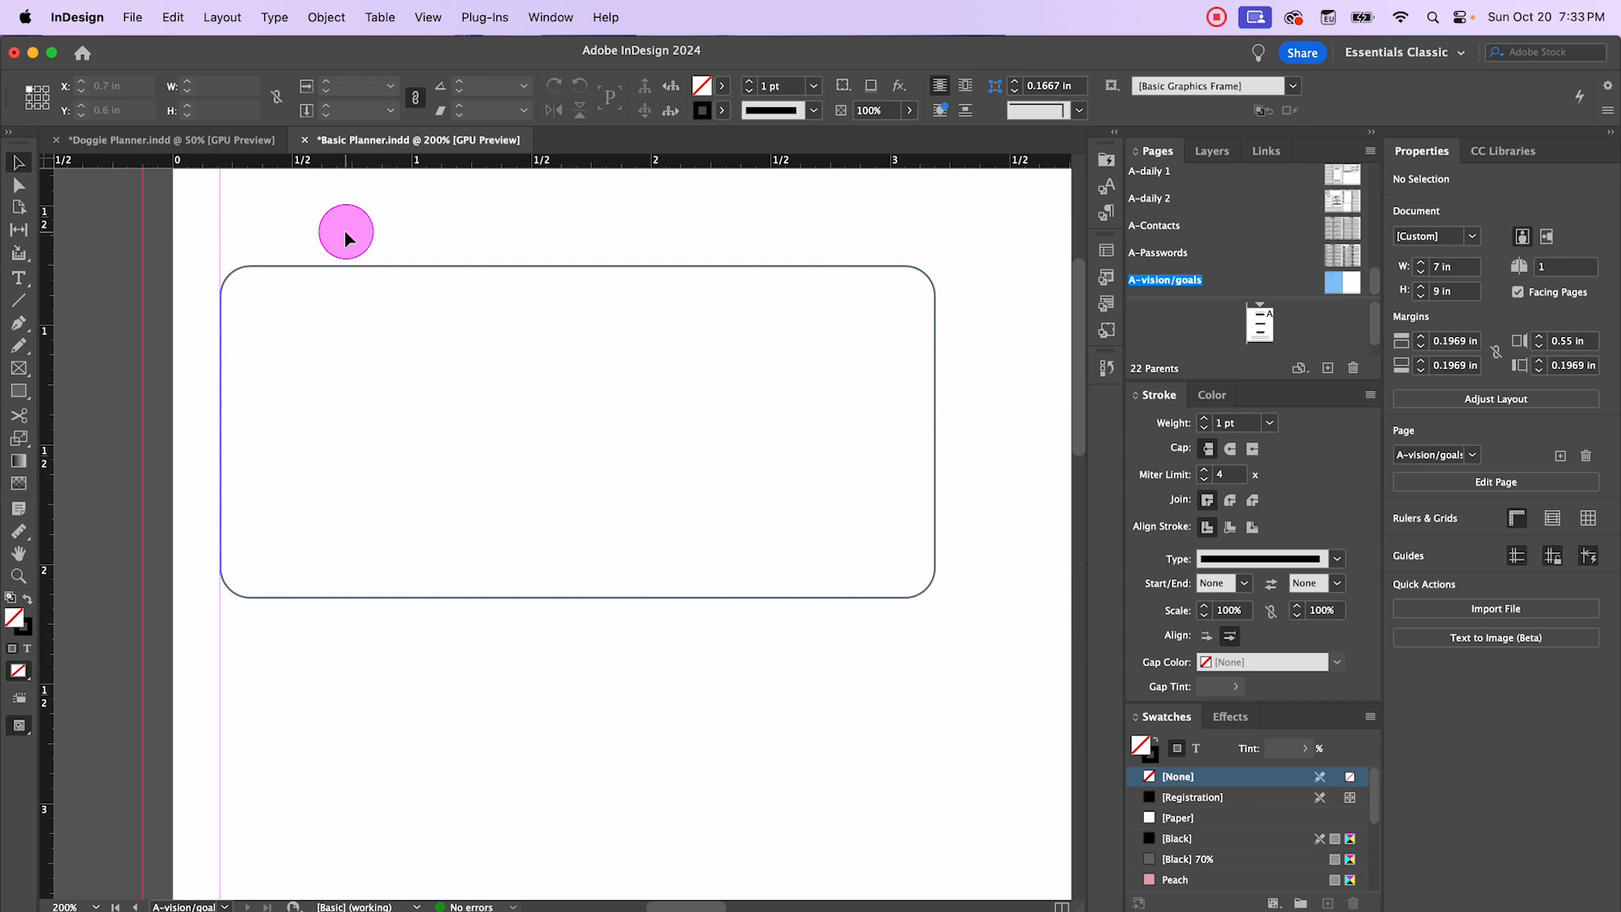
pyautogui.scroll(1, 543, 221)
pyautogui.scroll(-1, 549, 224)
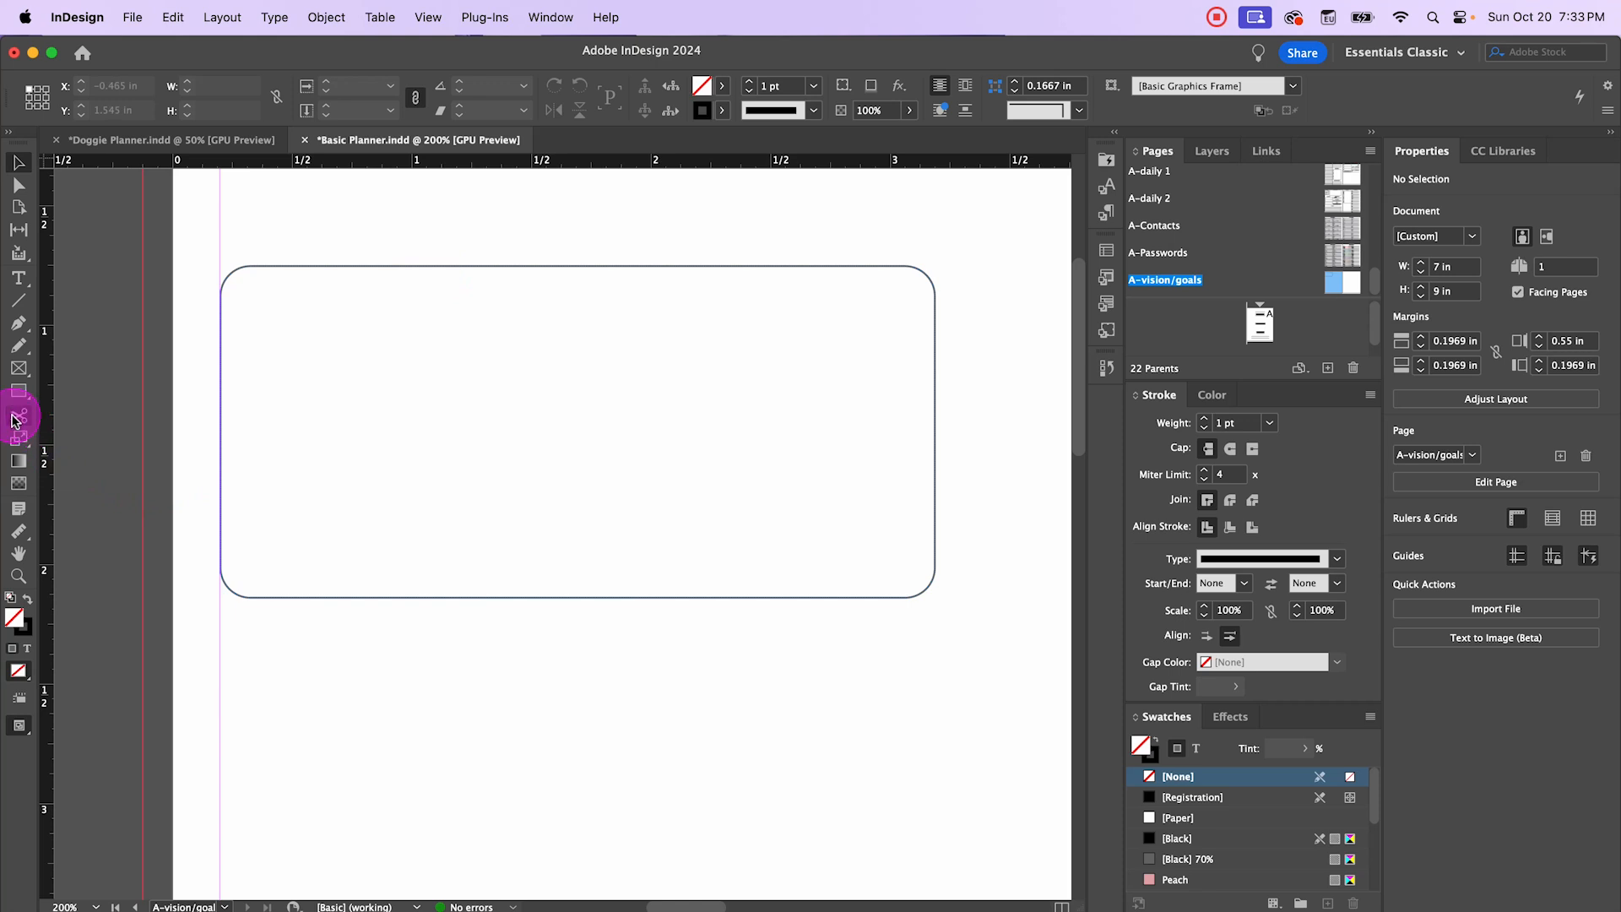
pyautogui.click(21, 416)
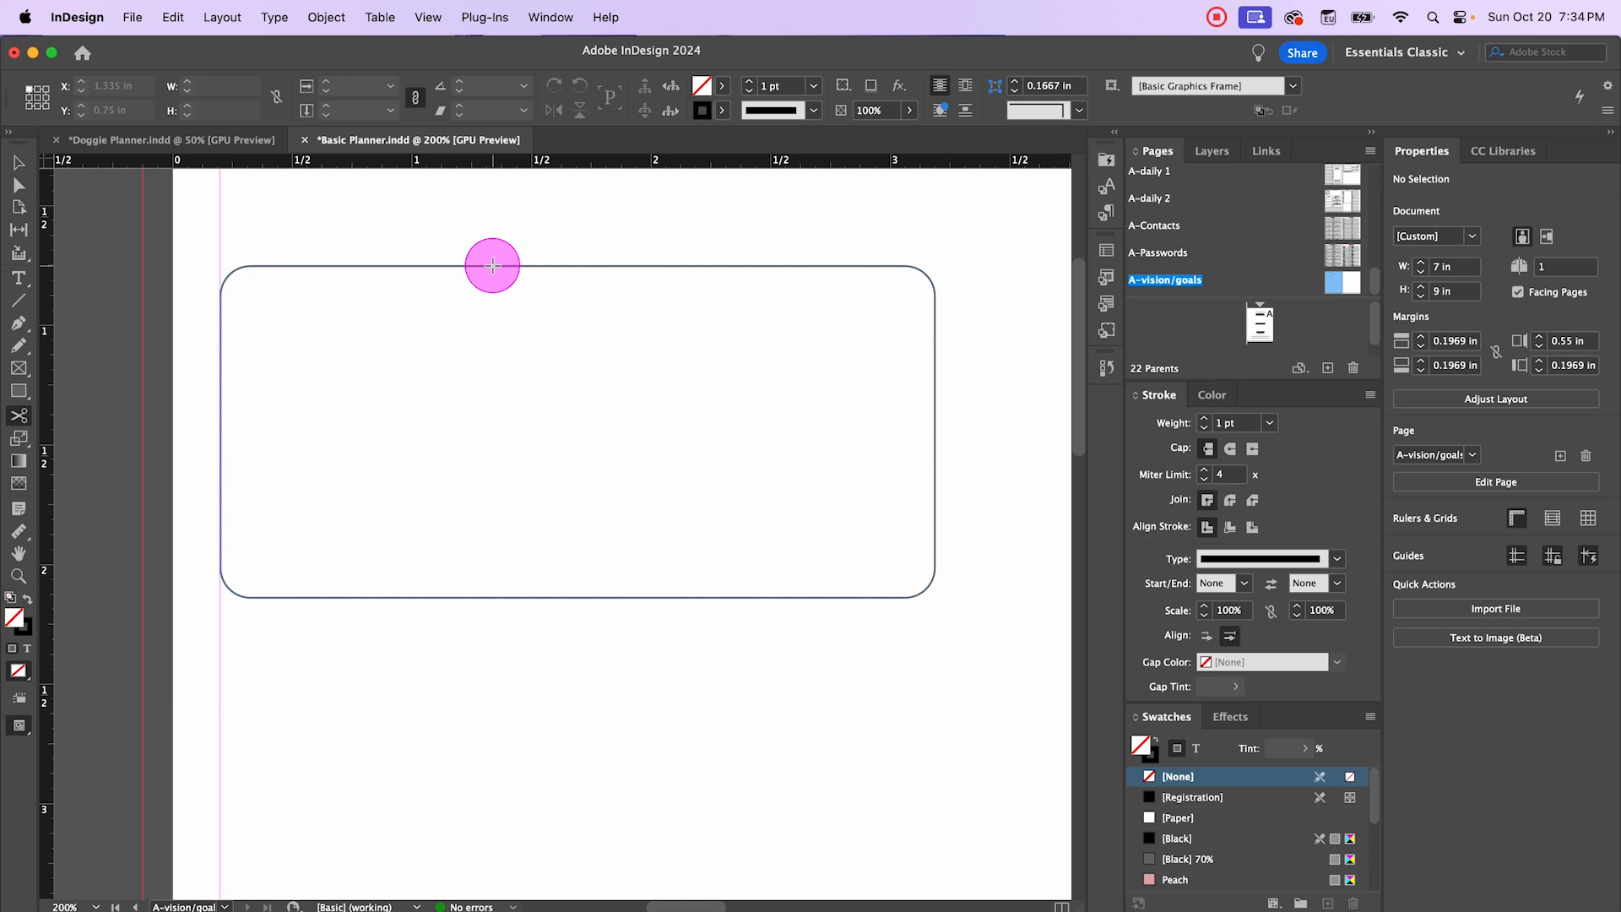
pyautogui.click(492, 266)
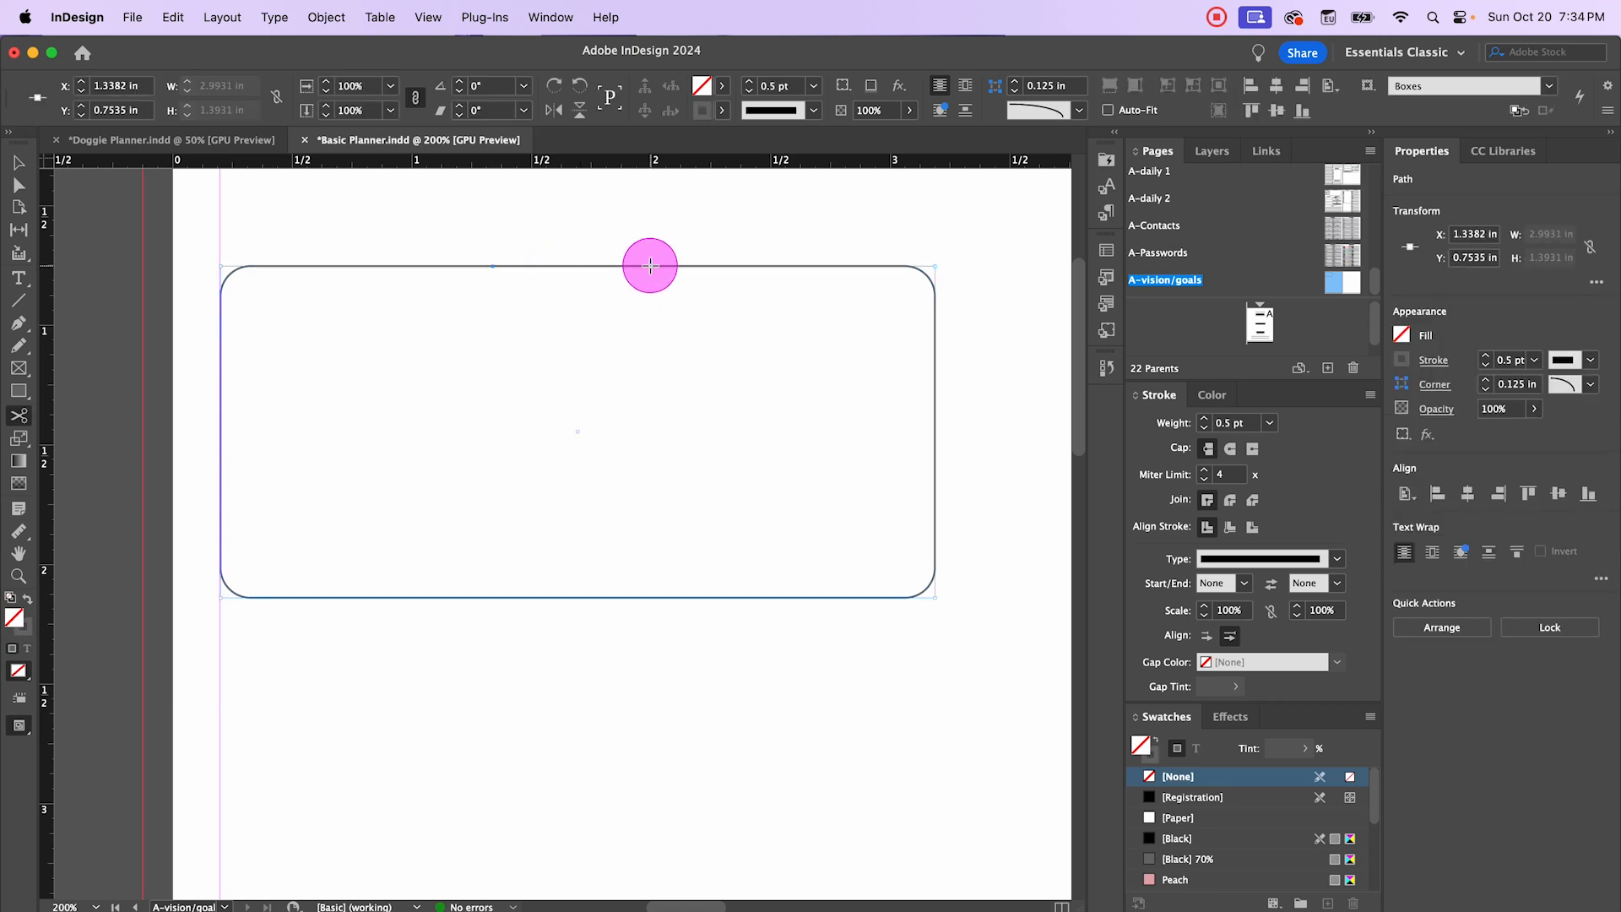
pyautogui.click(650, 266)
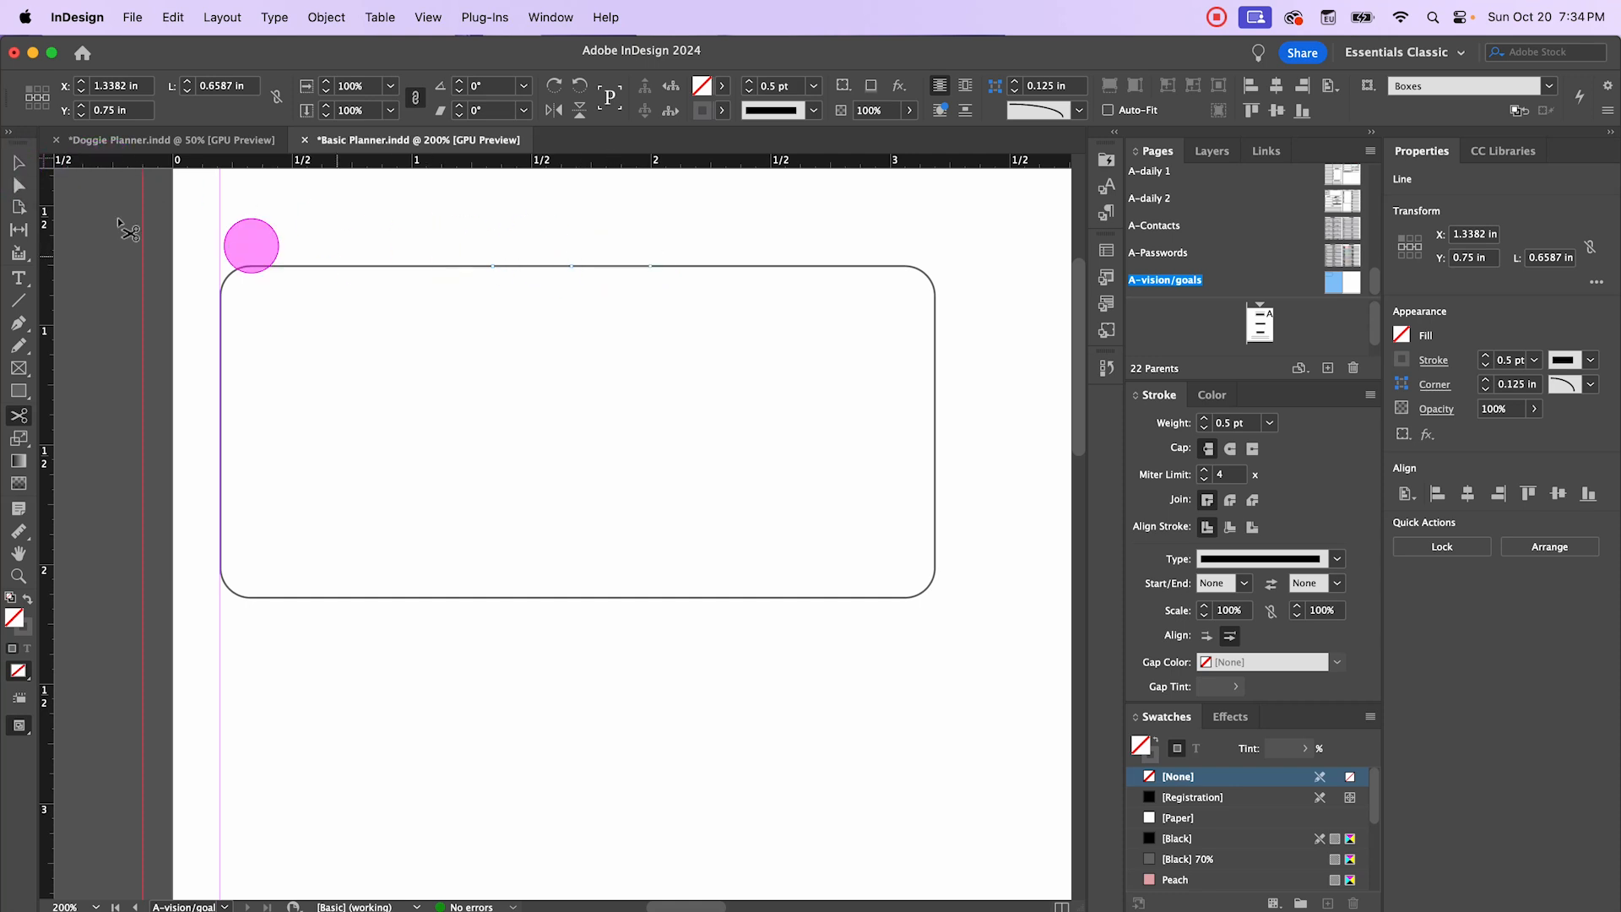
# Step: Pull the cut middle segment away from the box's top edge and delete it, leaving a gap
pyautogui.click(19, 163)
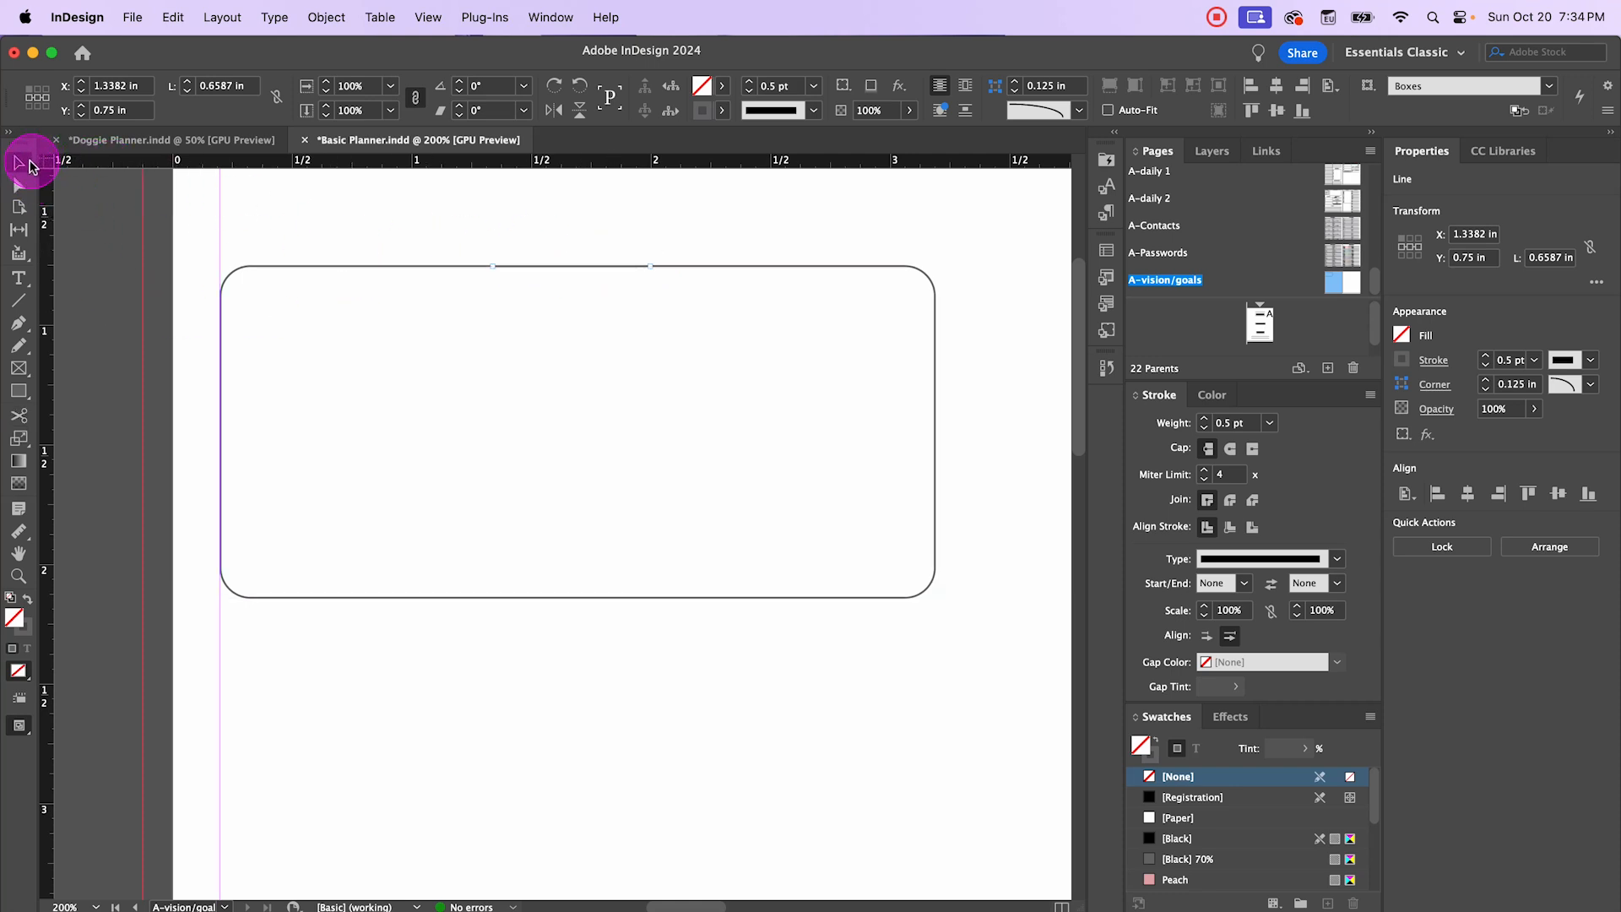
pyautogui.click(18, 190)
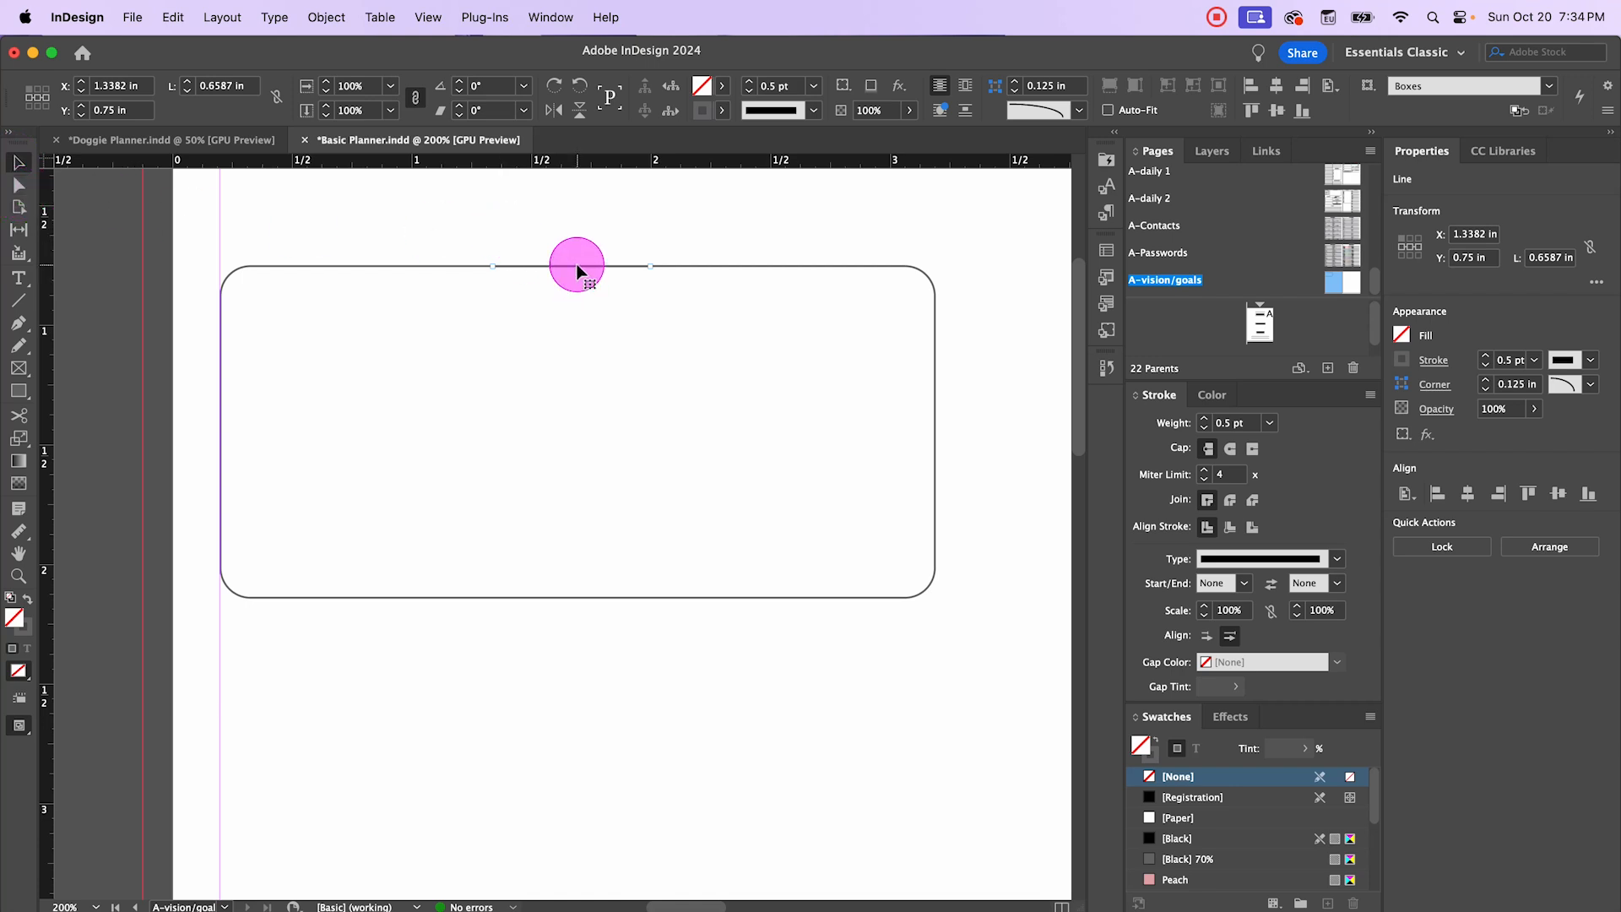
pyautogui.moveTo(577, 268); pyautogui.dragTo(601, 372)
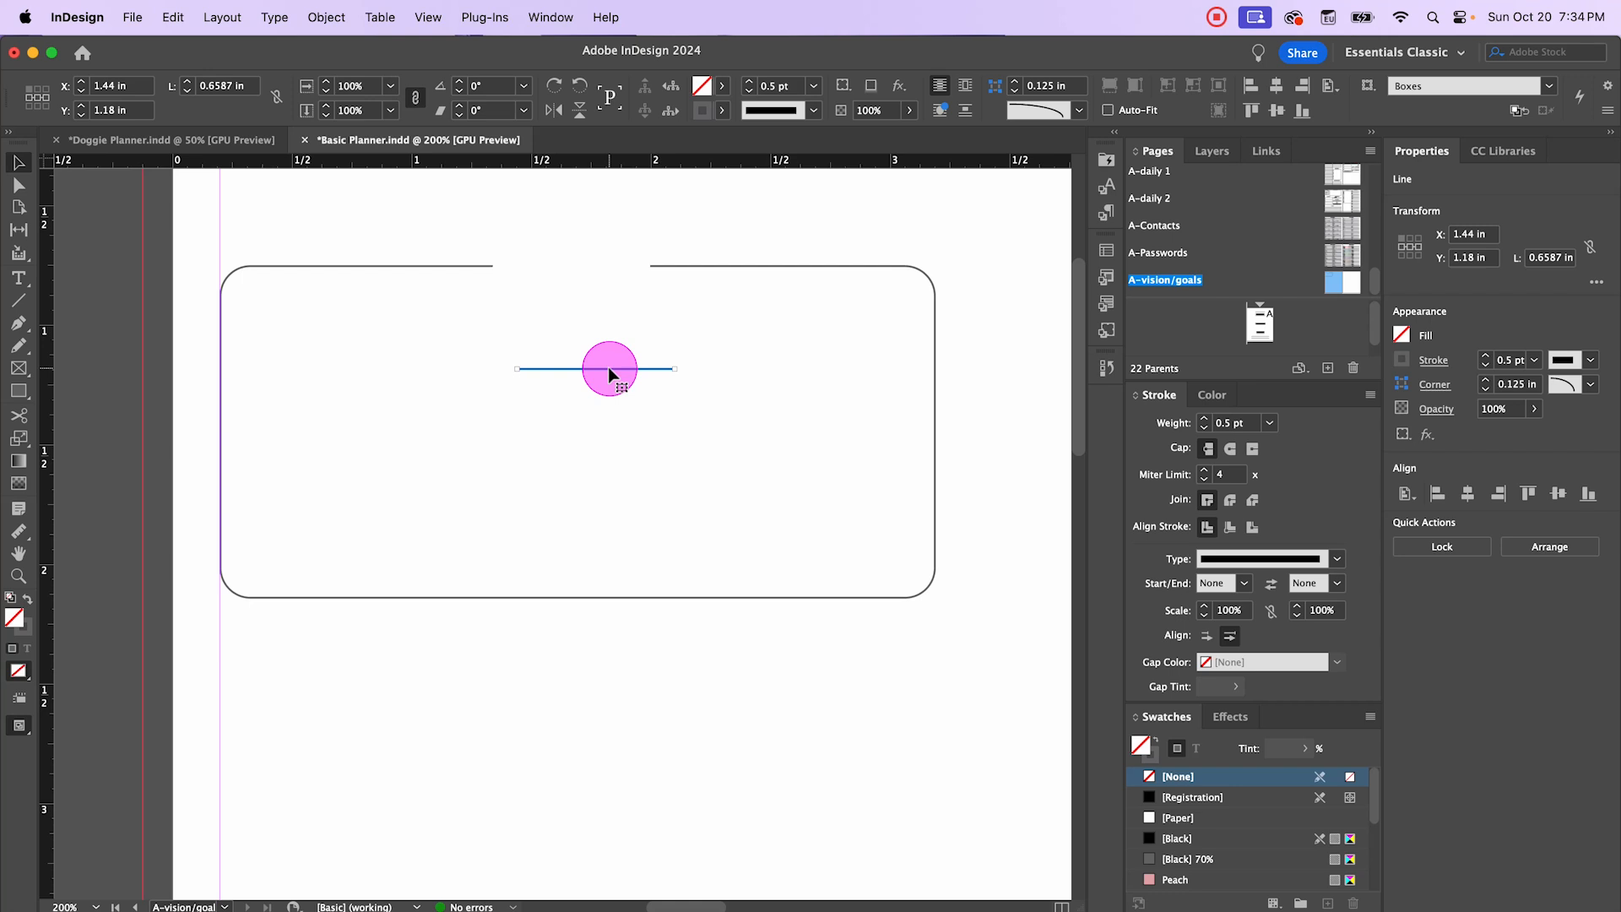
pyautogui.press('Delete')
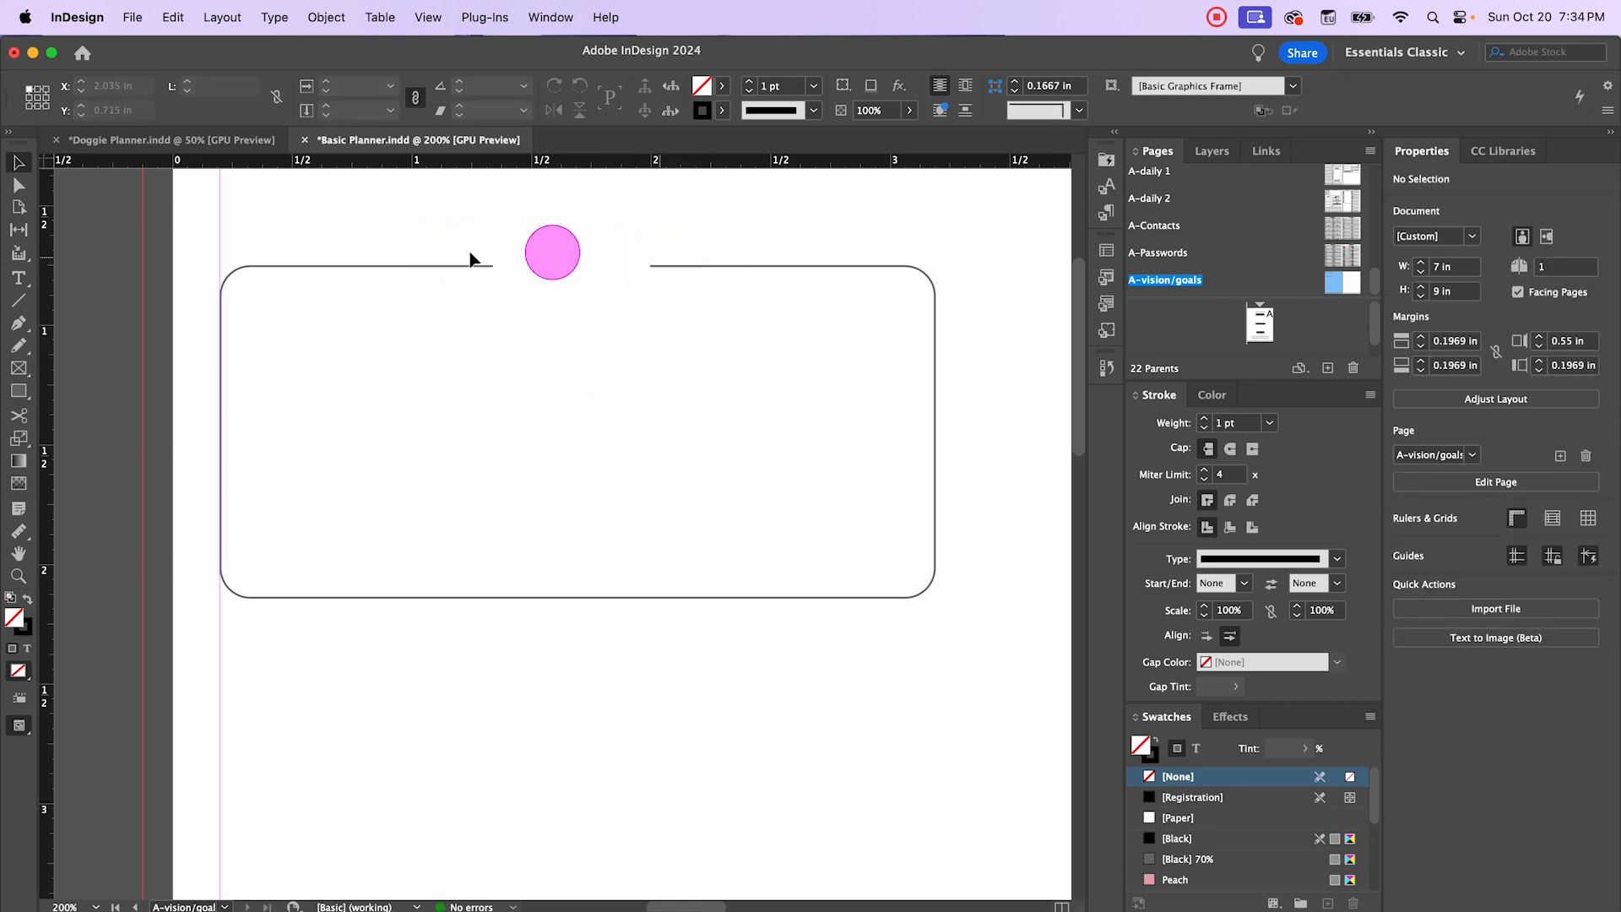
# Step: Draw a text frame across the gap in the box's top edge and set its font size to 15 pt
pyautogui.scroll(2, 504, 287)
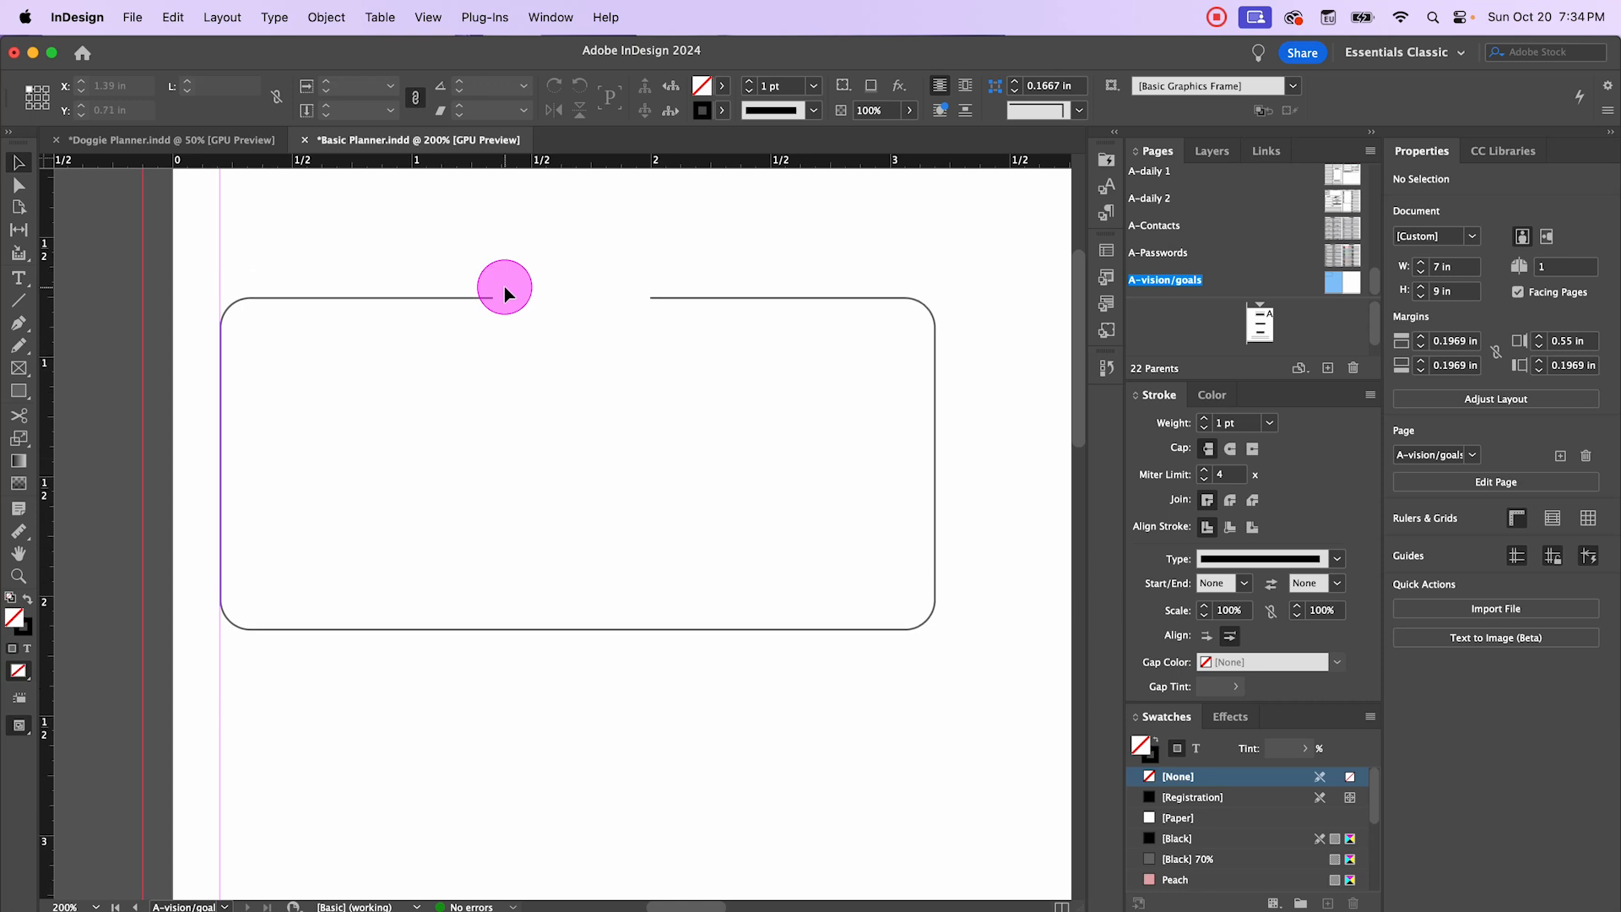
pyautogui.click(19, 279)
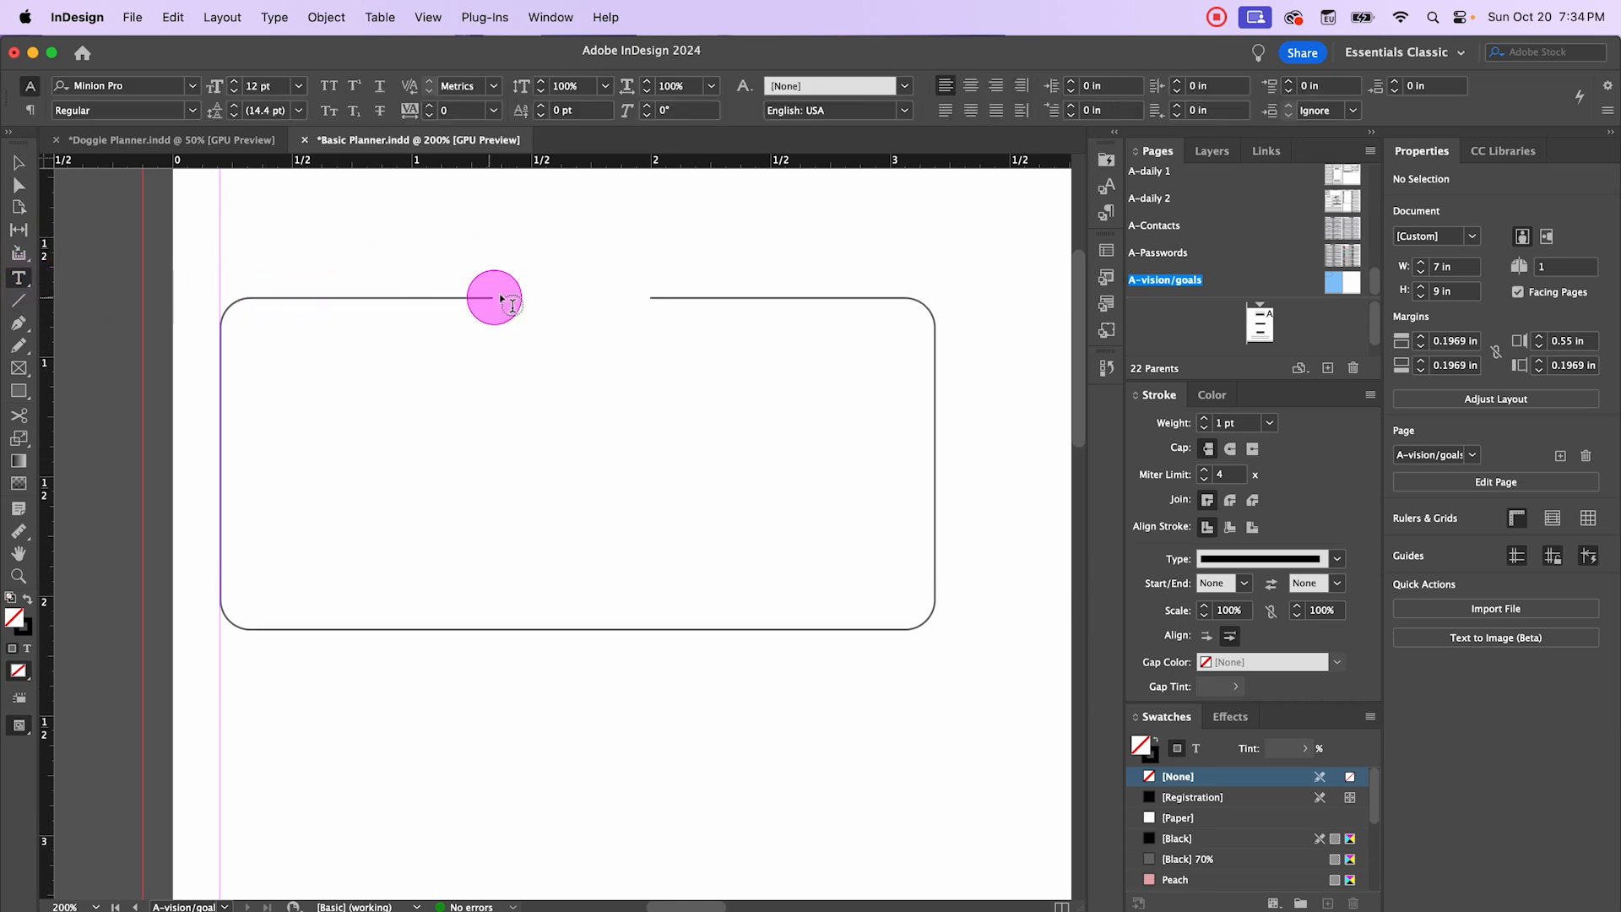
pyautogui.moveTo(496, 267); pyautogui.dragTo(648, 329)
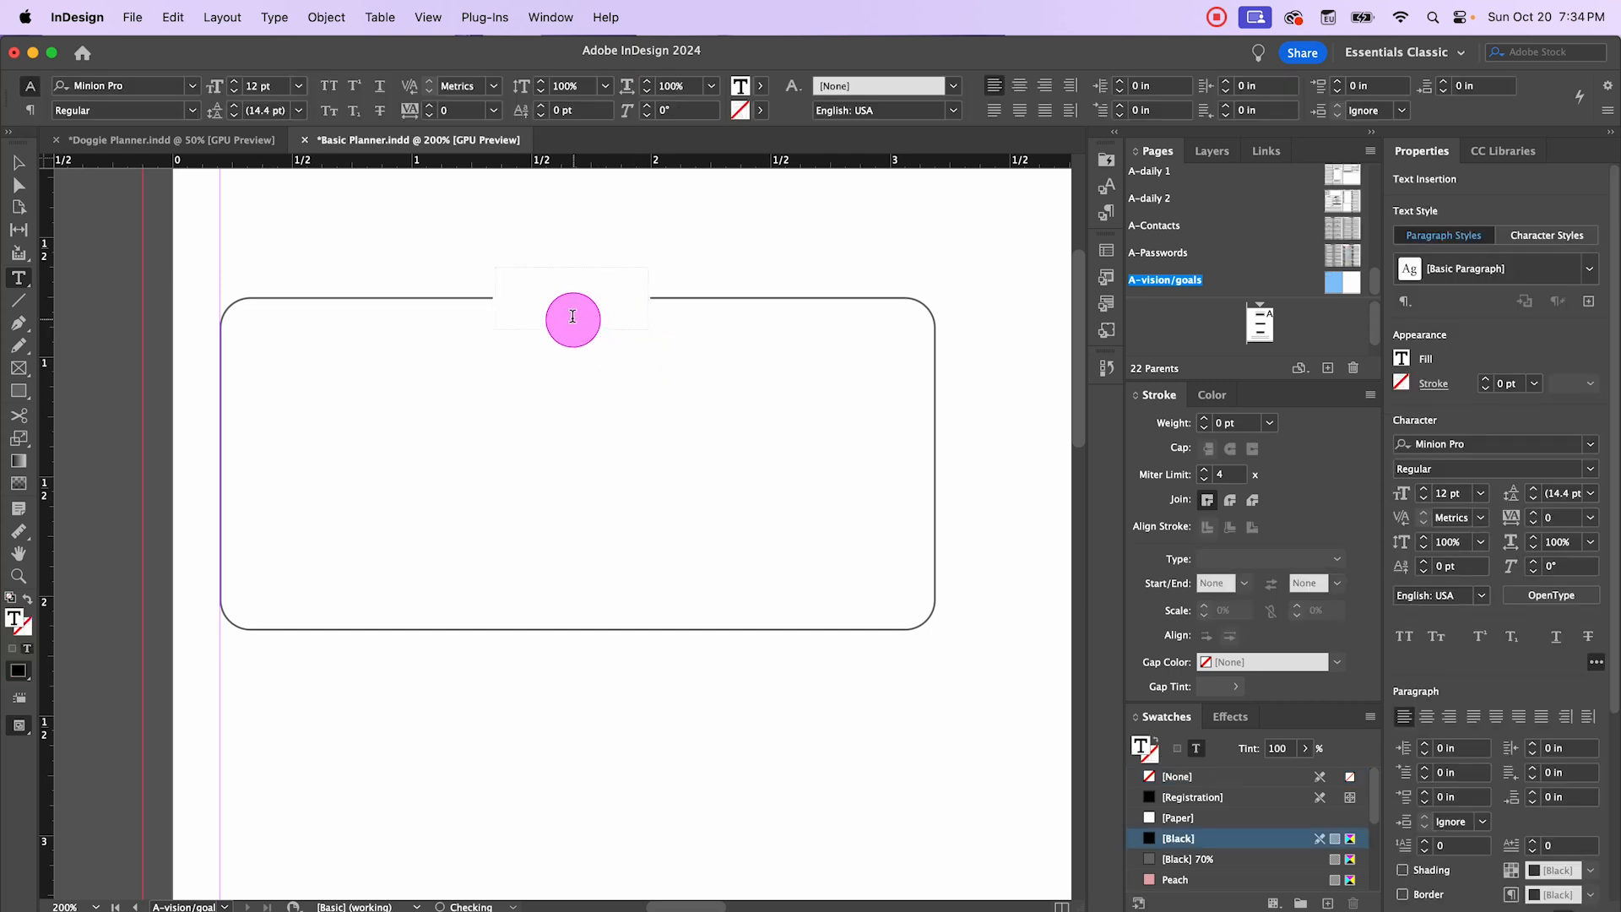
pyautogui.click(559, 276)
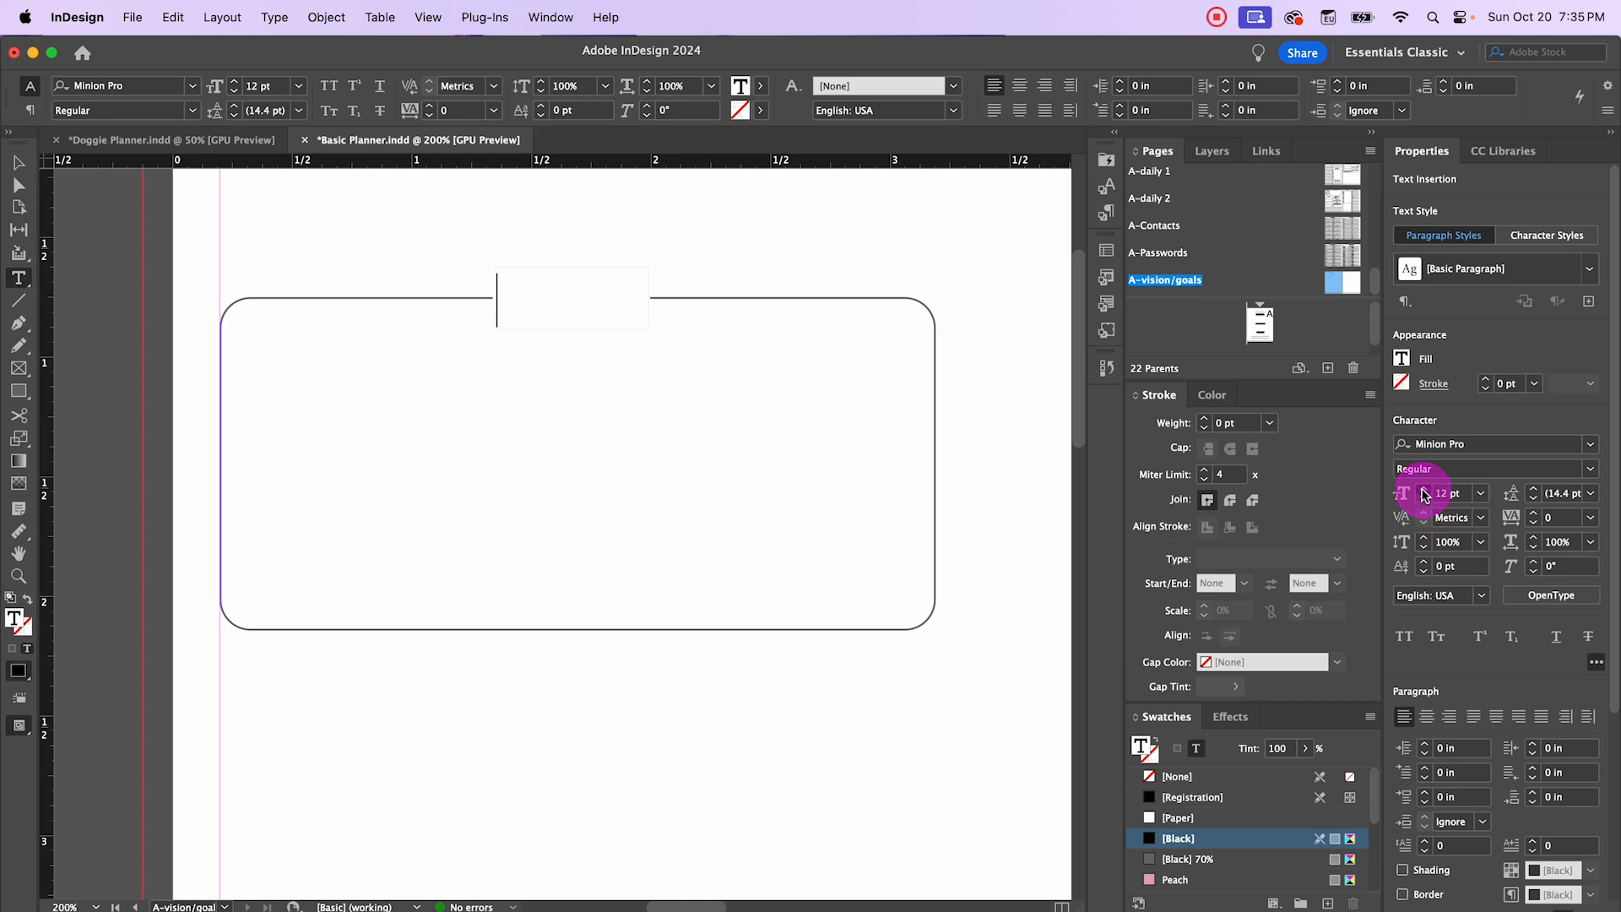
pyautogui.click(1425, 490)
pyautogui.click(1425, 490)
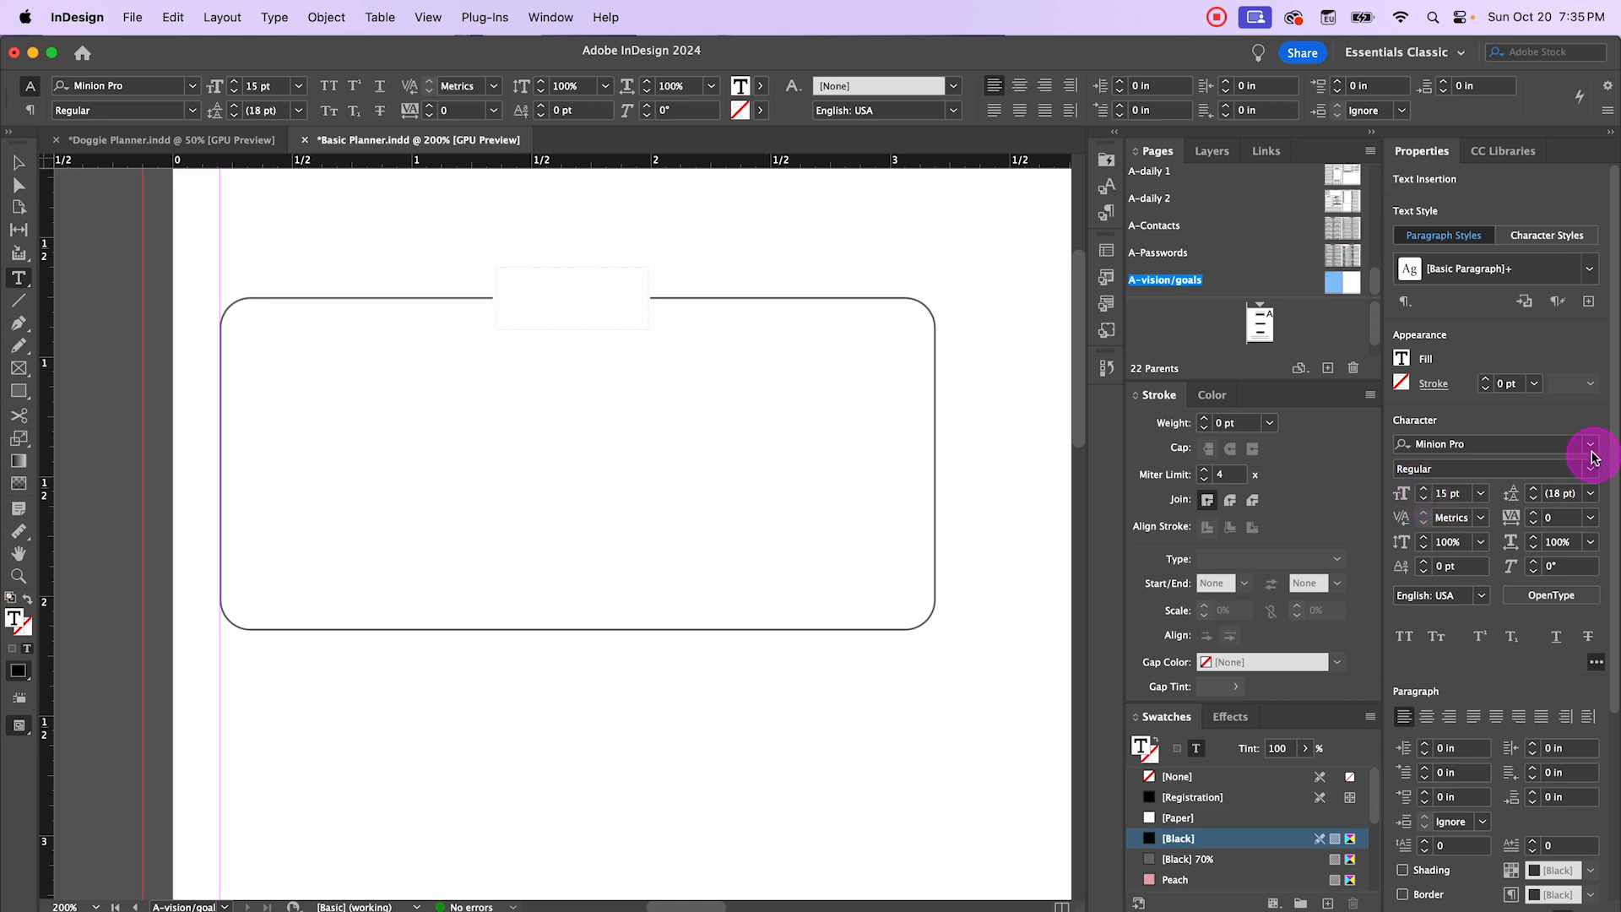
# Step: Set the heading text's font to Adorn Roman and its fill colour to [Black] 70%
pyautogui.click(1591, 448)
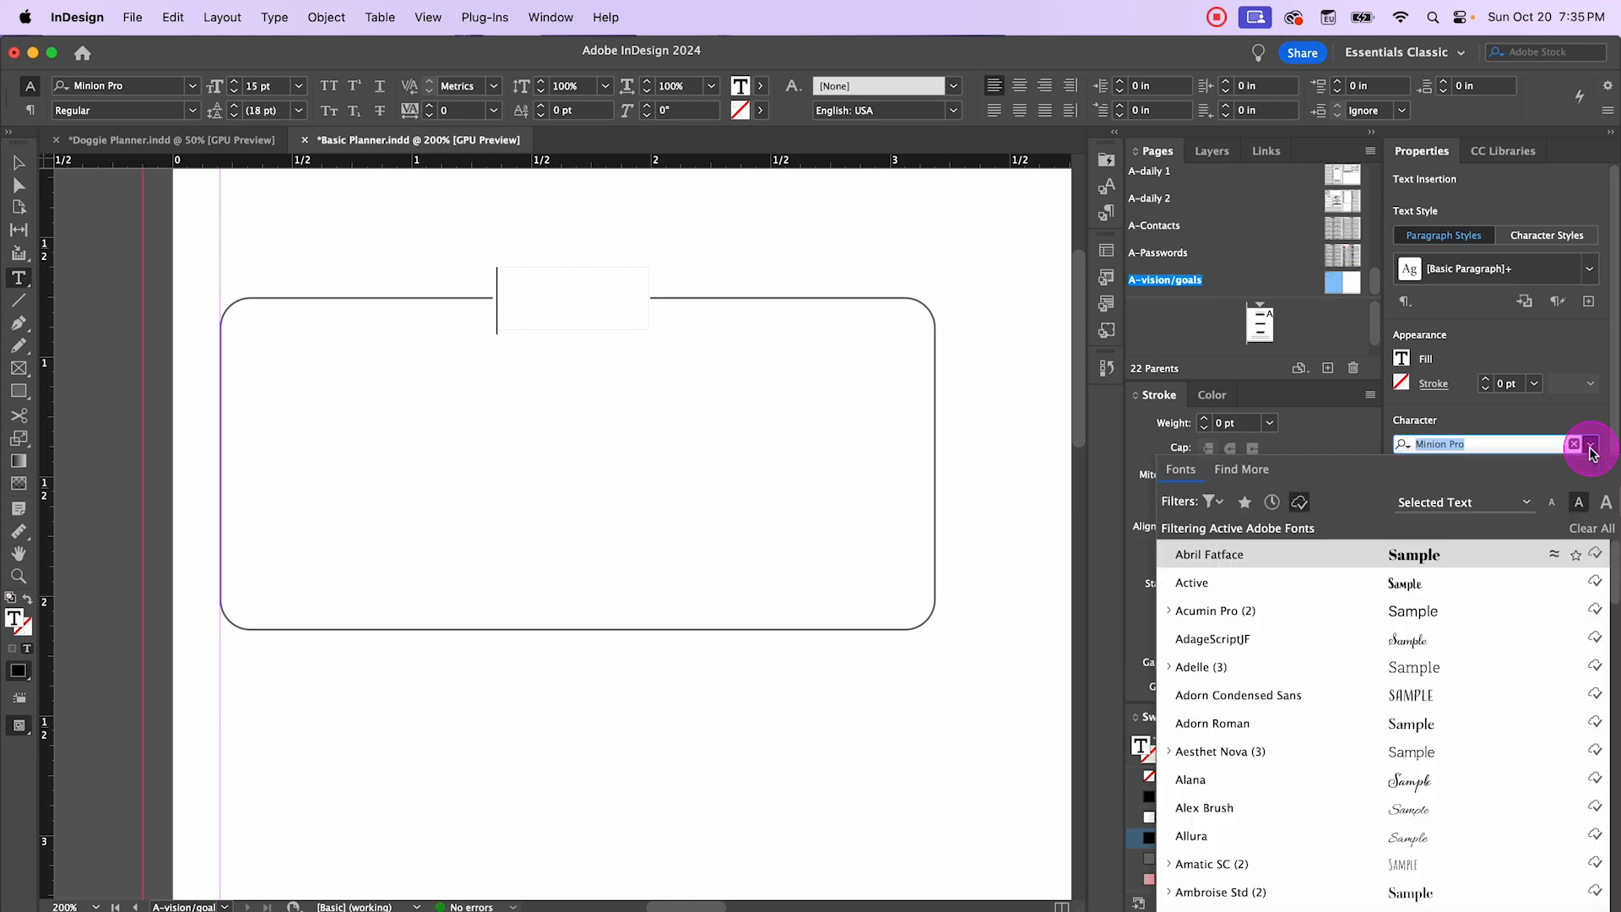
pyautogui.click(1279, 722)
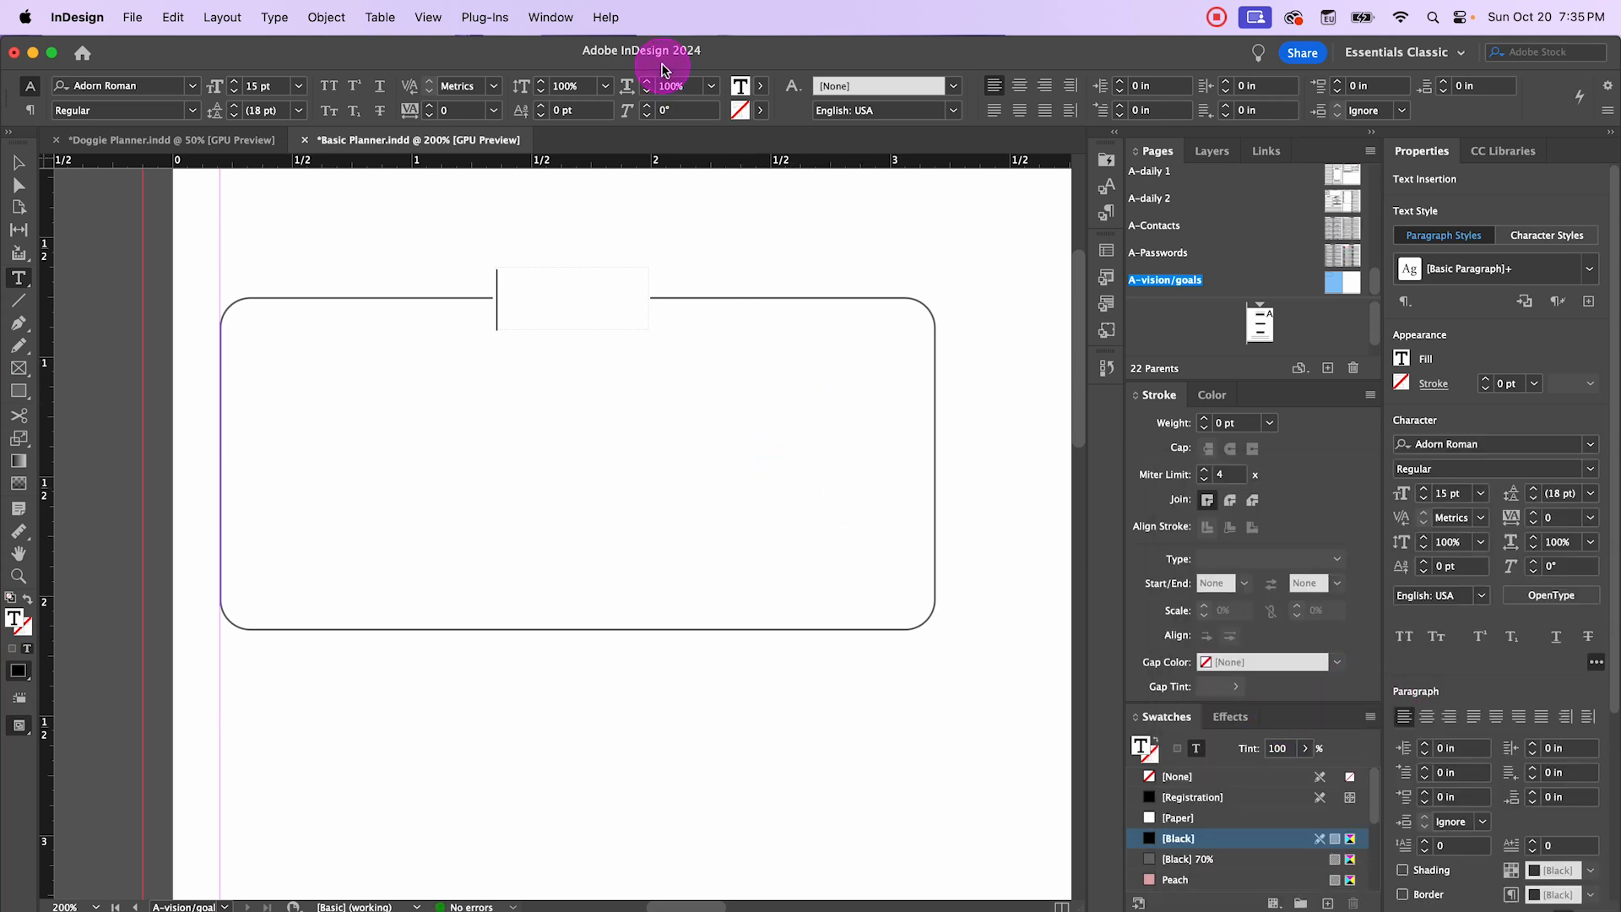
pyautogui.click(763, 88)
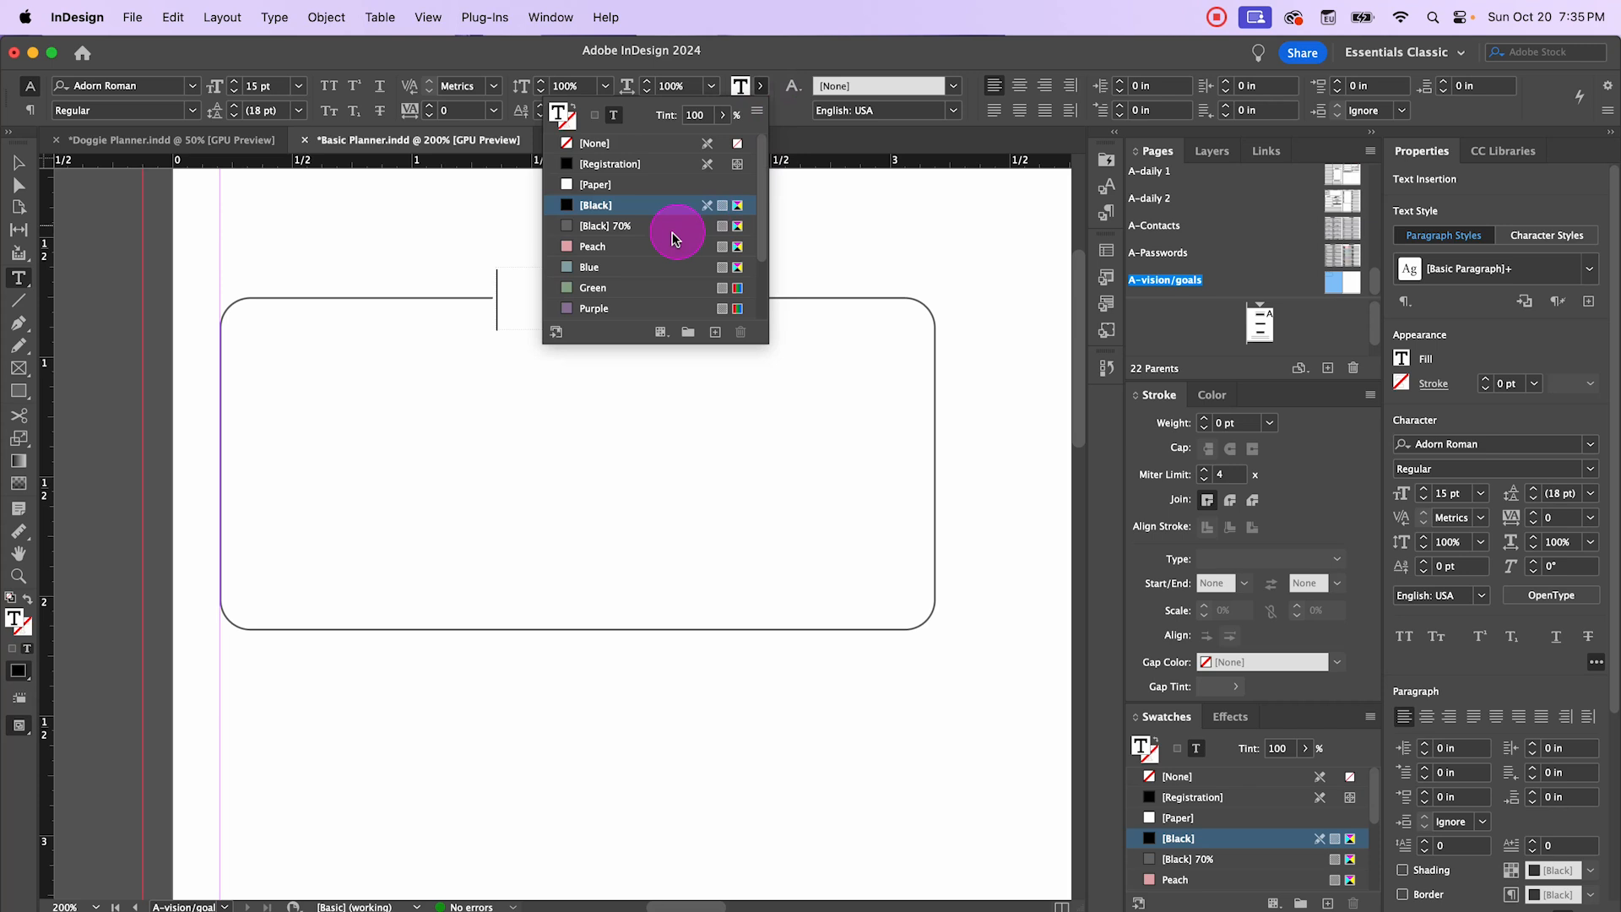
pyautogui.click(622, 225)
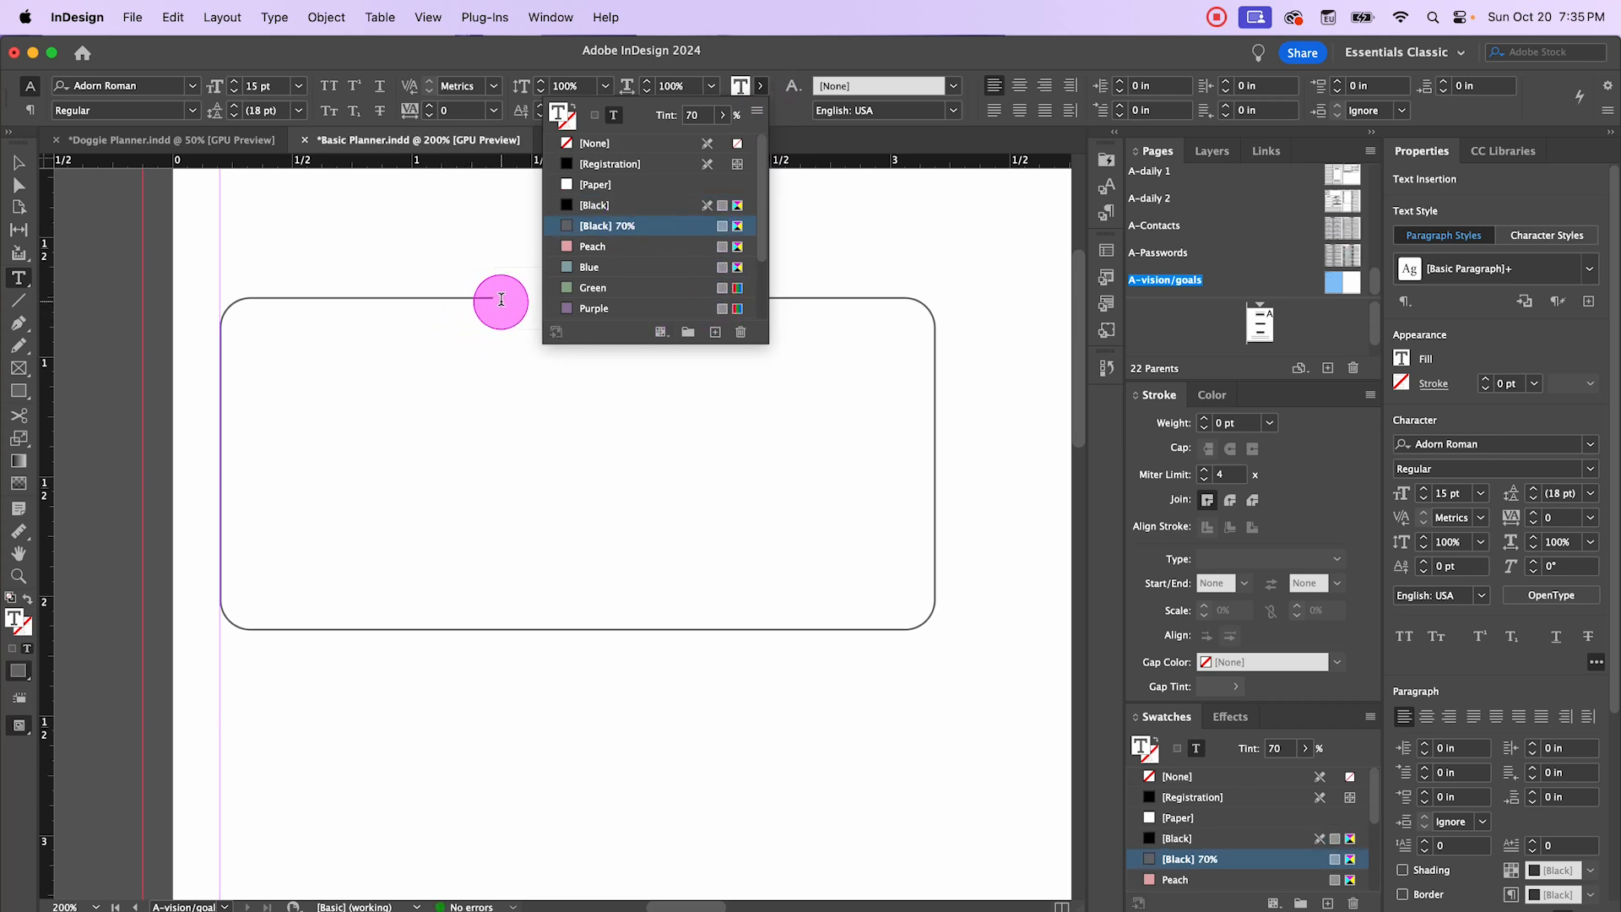
# Step: Enter the heading "Family" in the text frame across the gap in the box's top edge
pyautogui.click(532, 302)
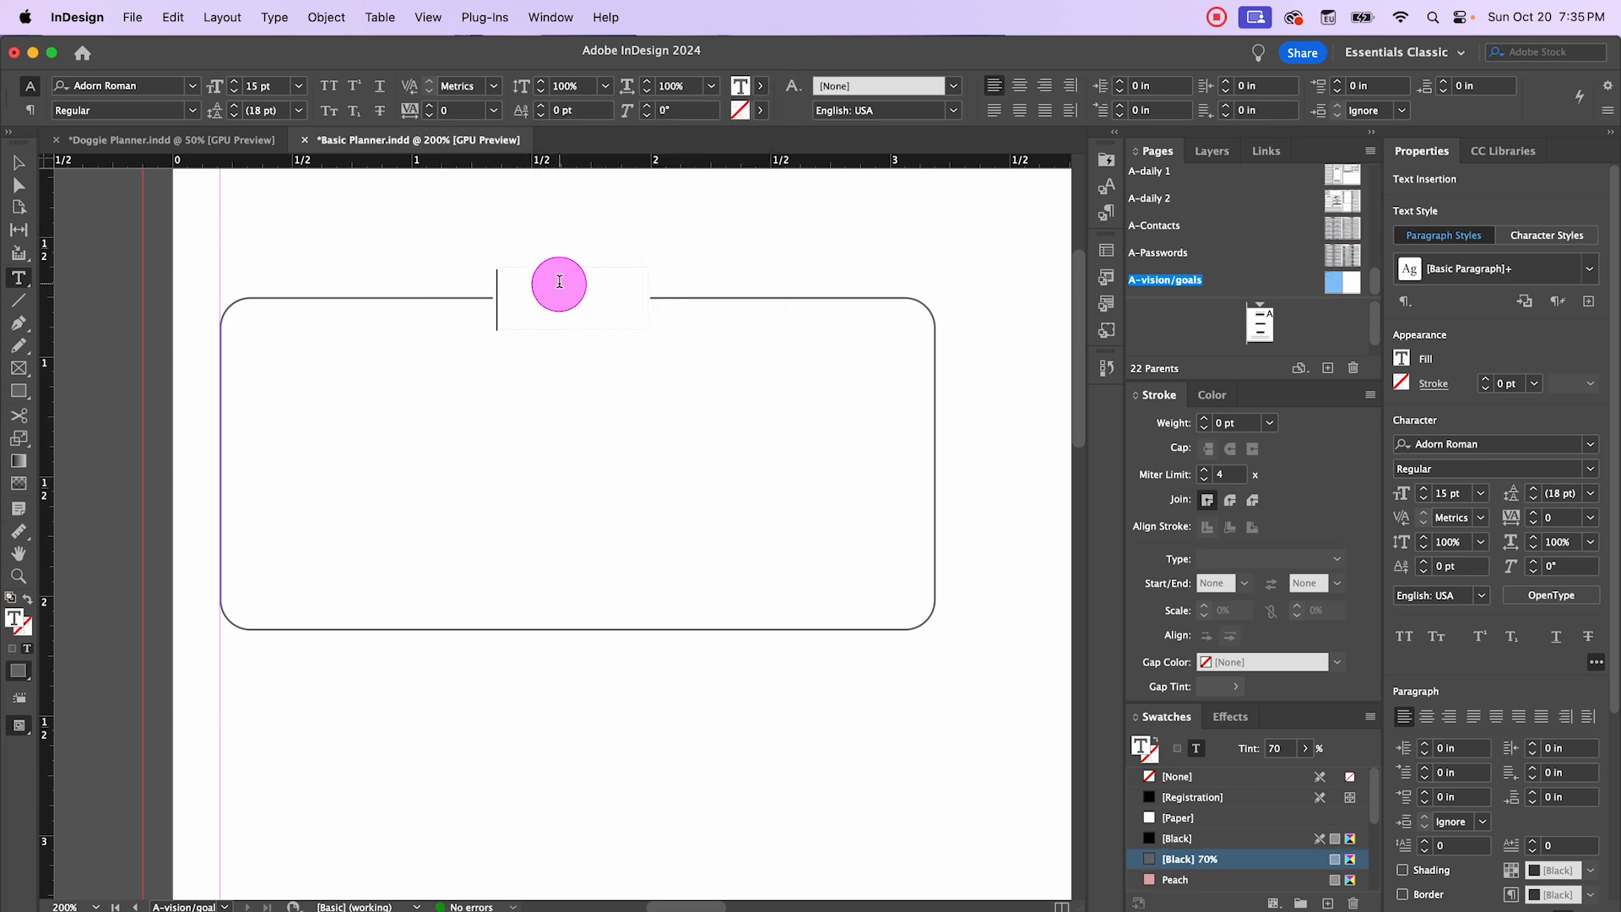
pyautogui.write('Family')
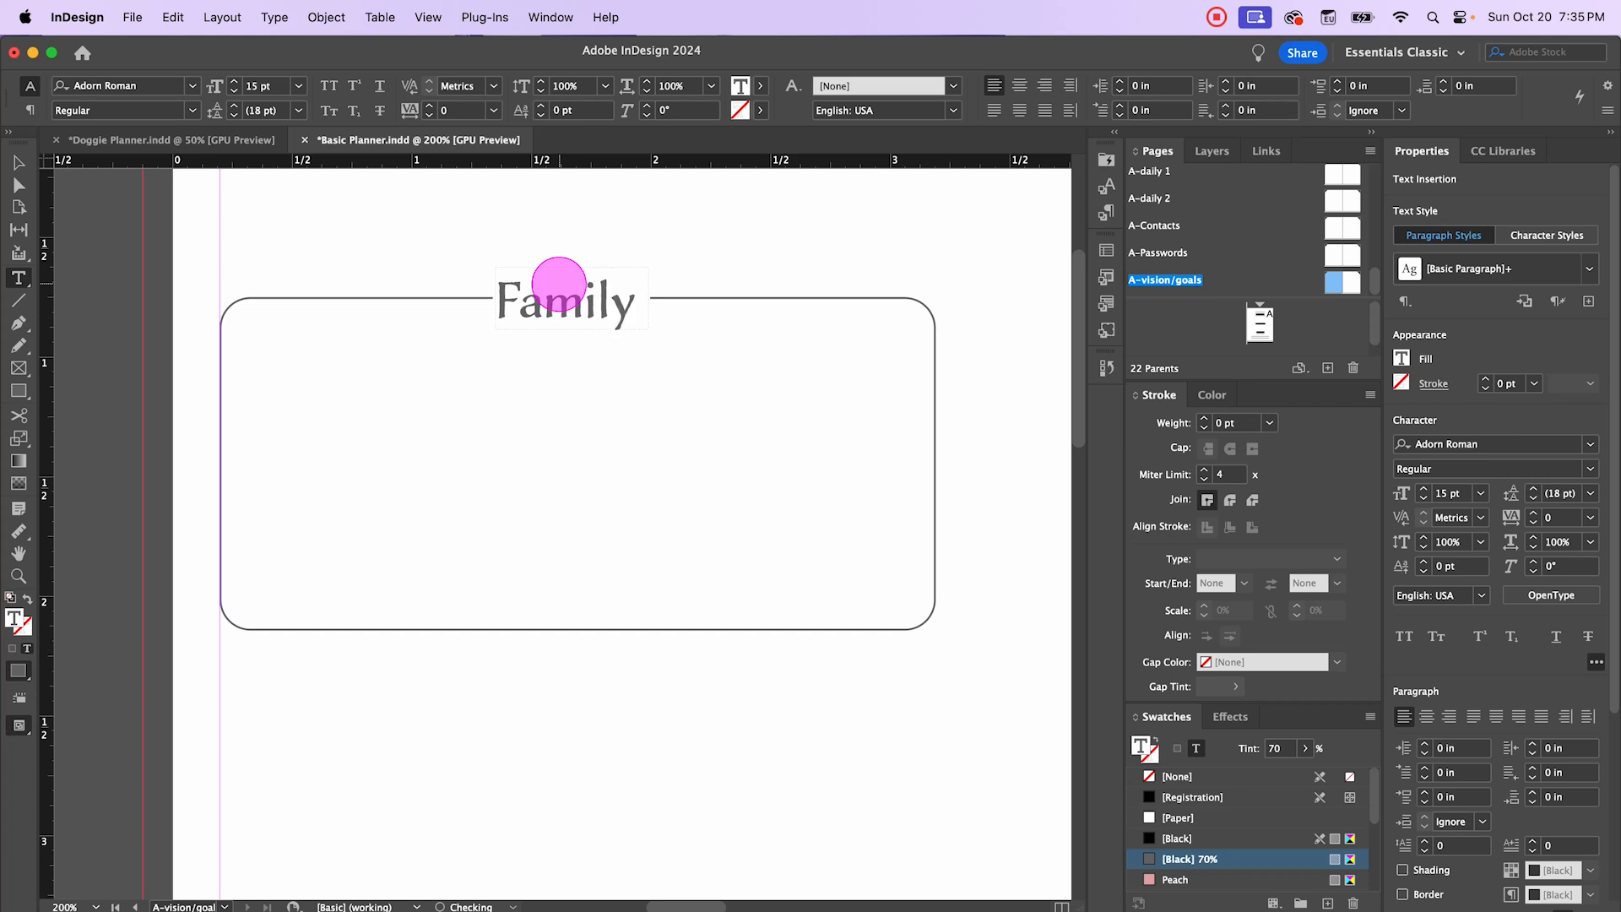
pyautogui.click(17, 162)
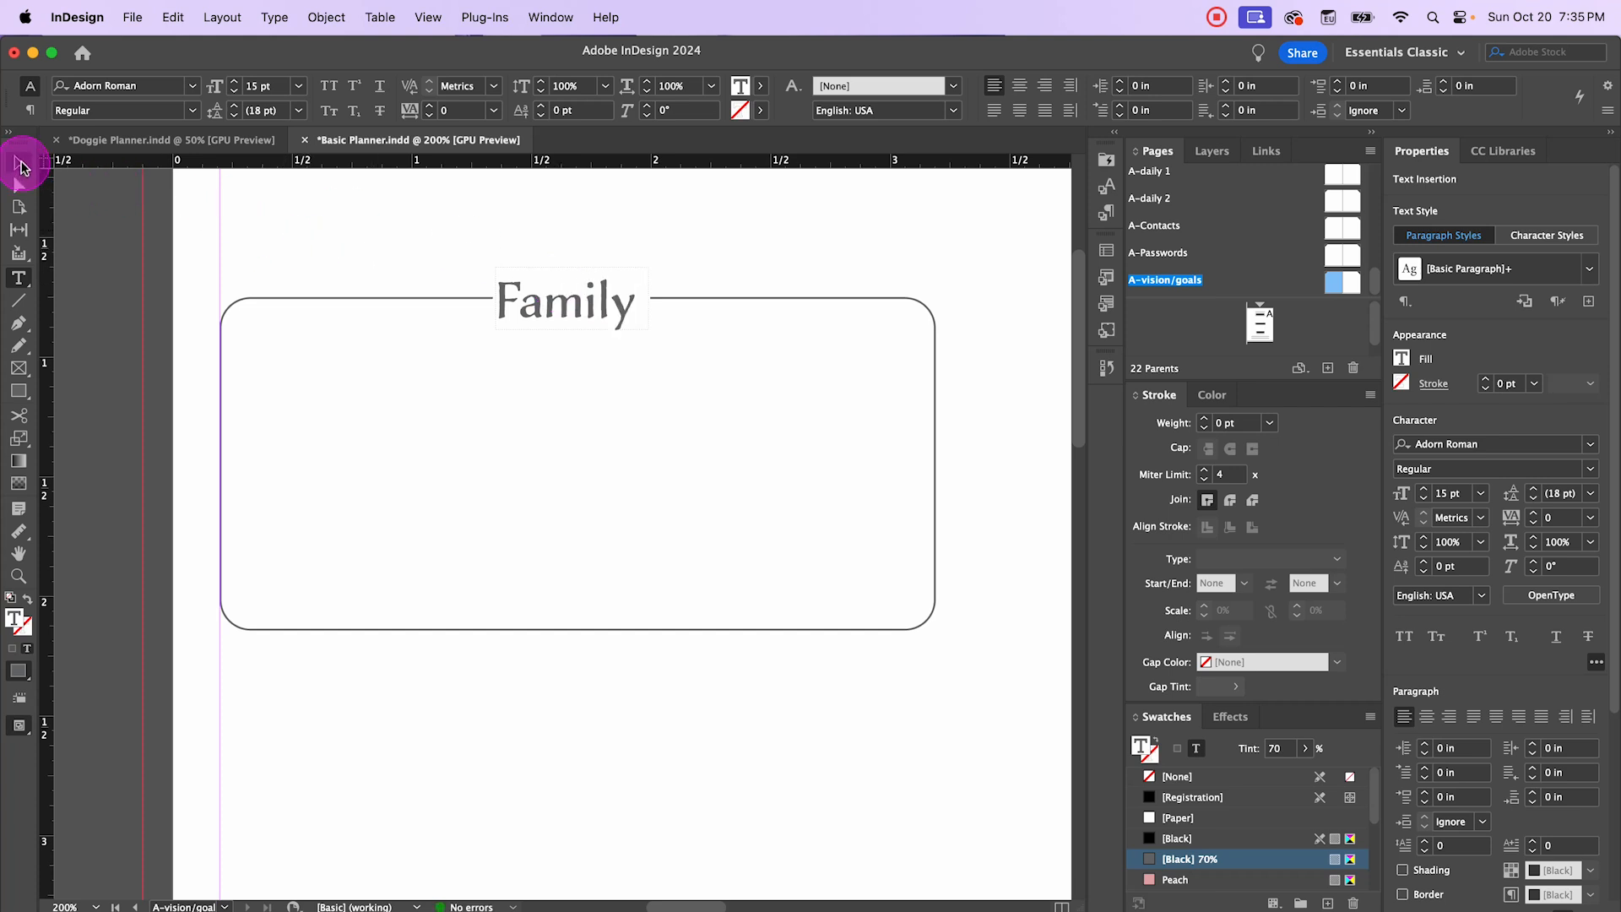
pyautogui.click(601, 385)
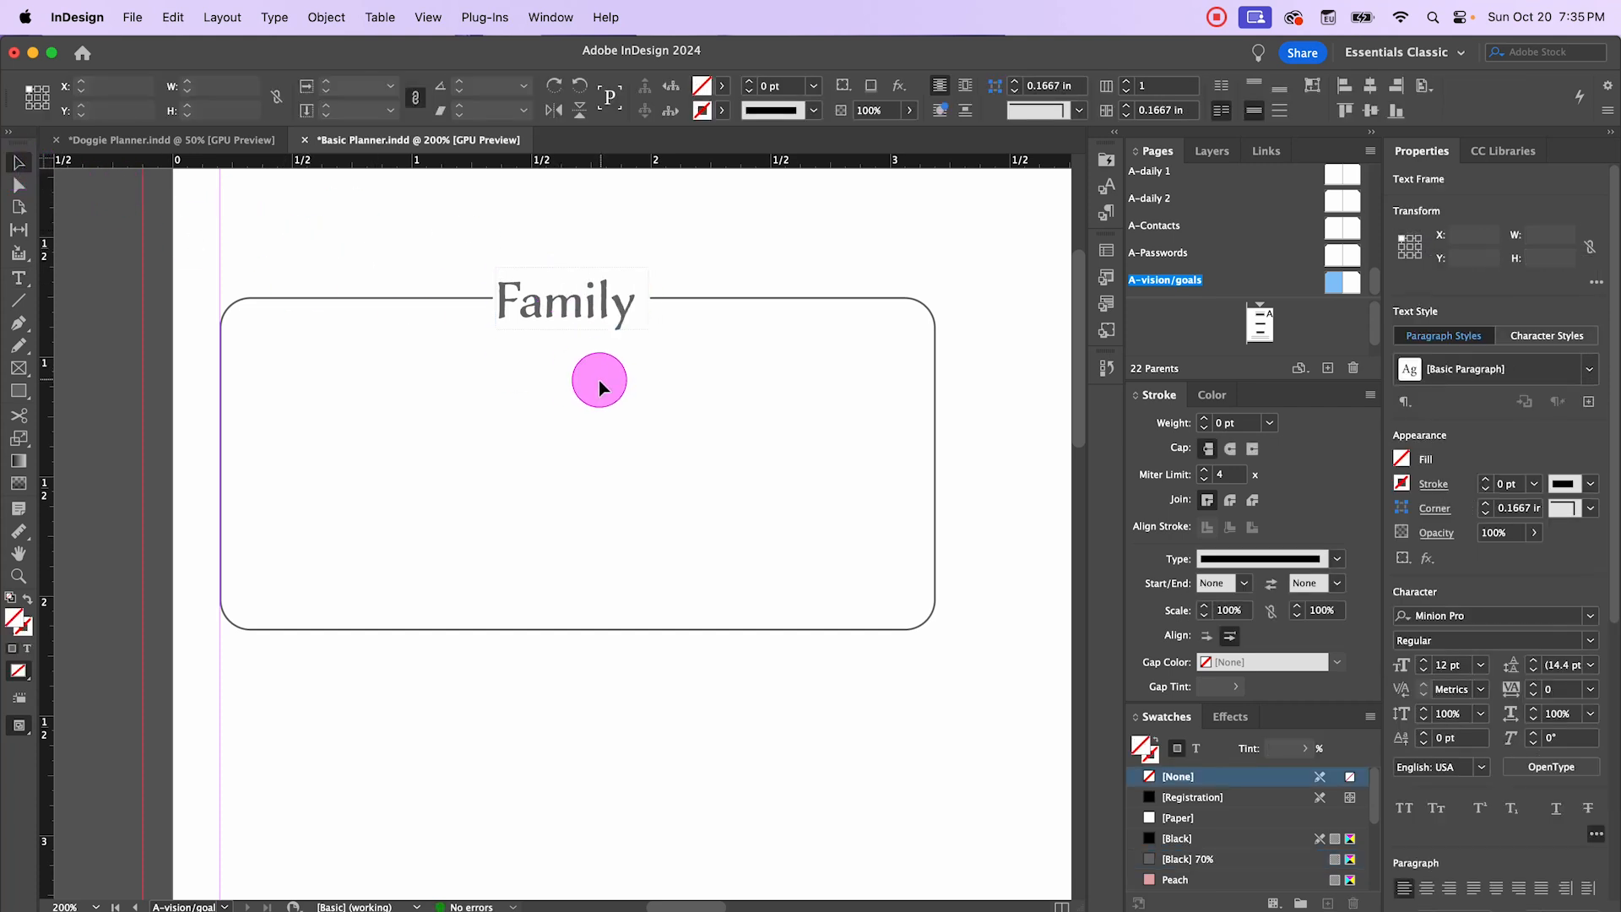
# Step: Center-align the "Family" heading within its frame and nudge the frame up to Y 0.6111 in
pyautogui.click(601, 317)
pyautogui.doubleClick(601, 318)
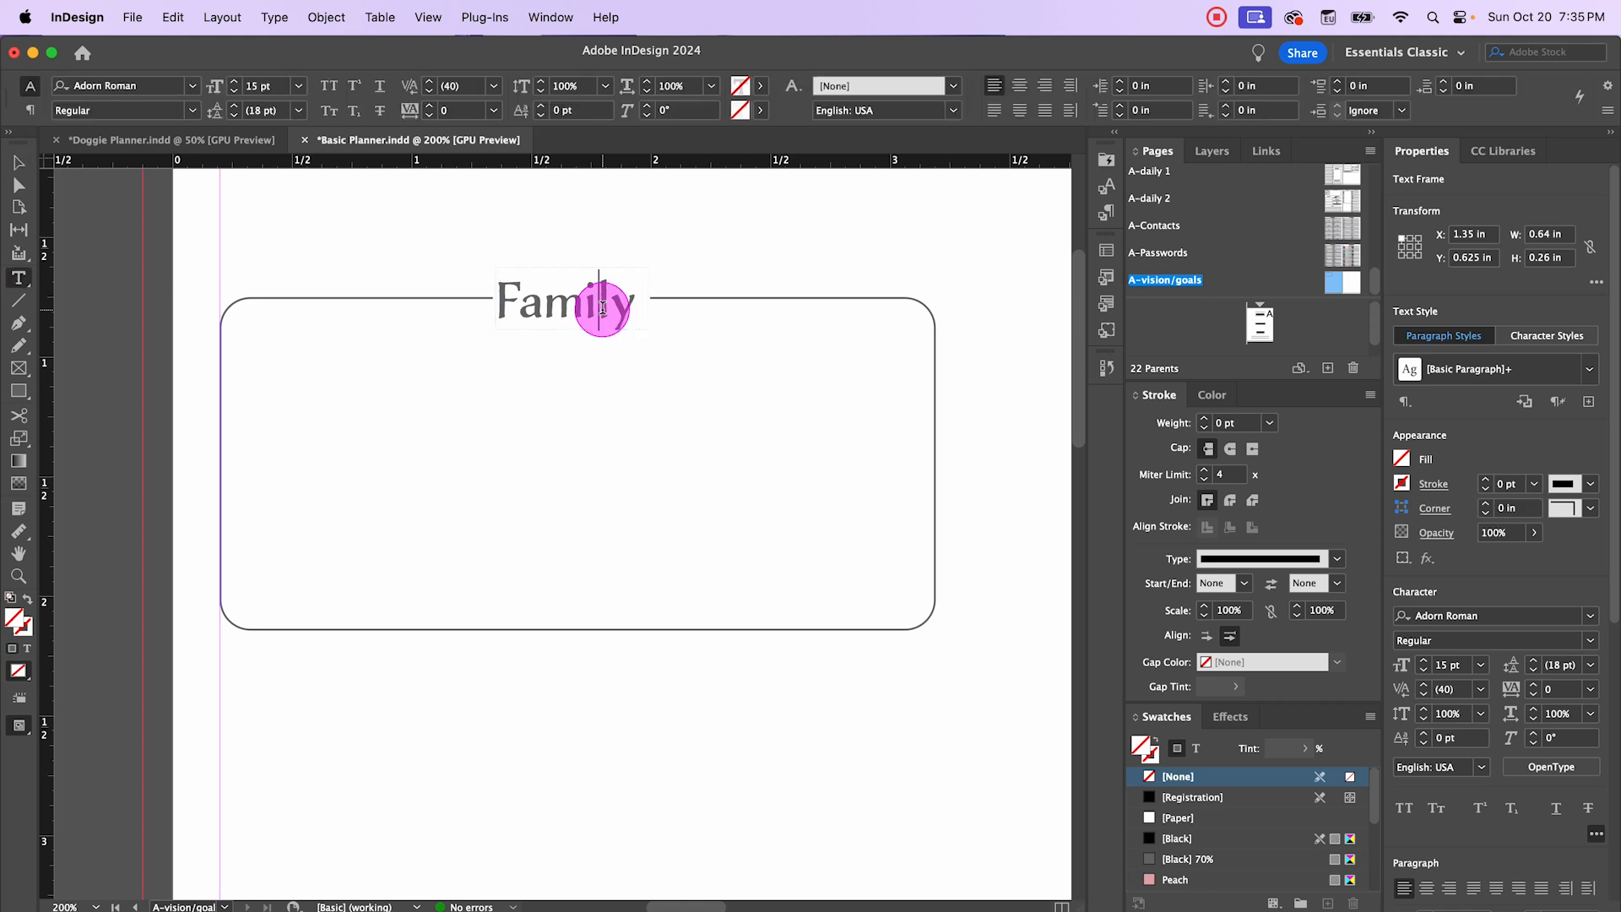
pyautogui.click(1427, 717)
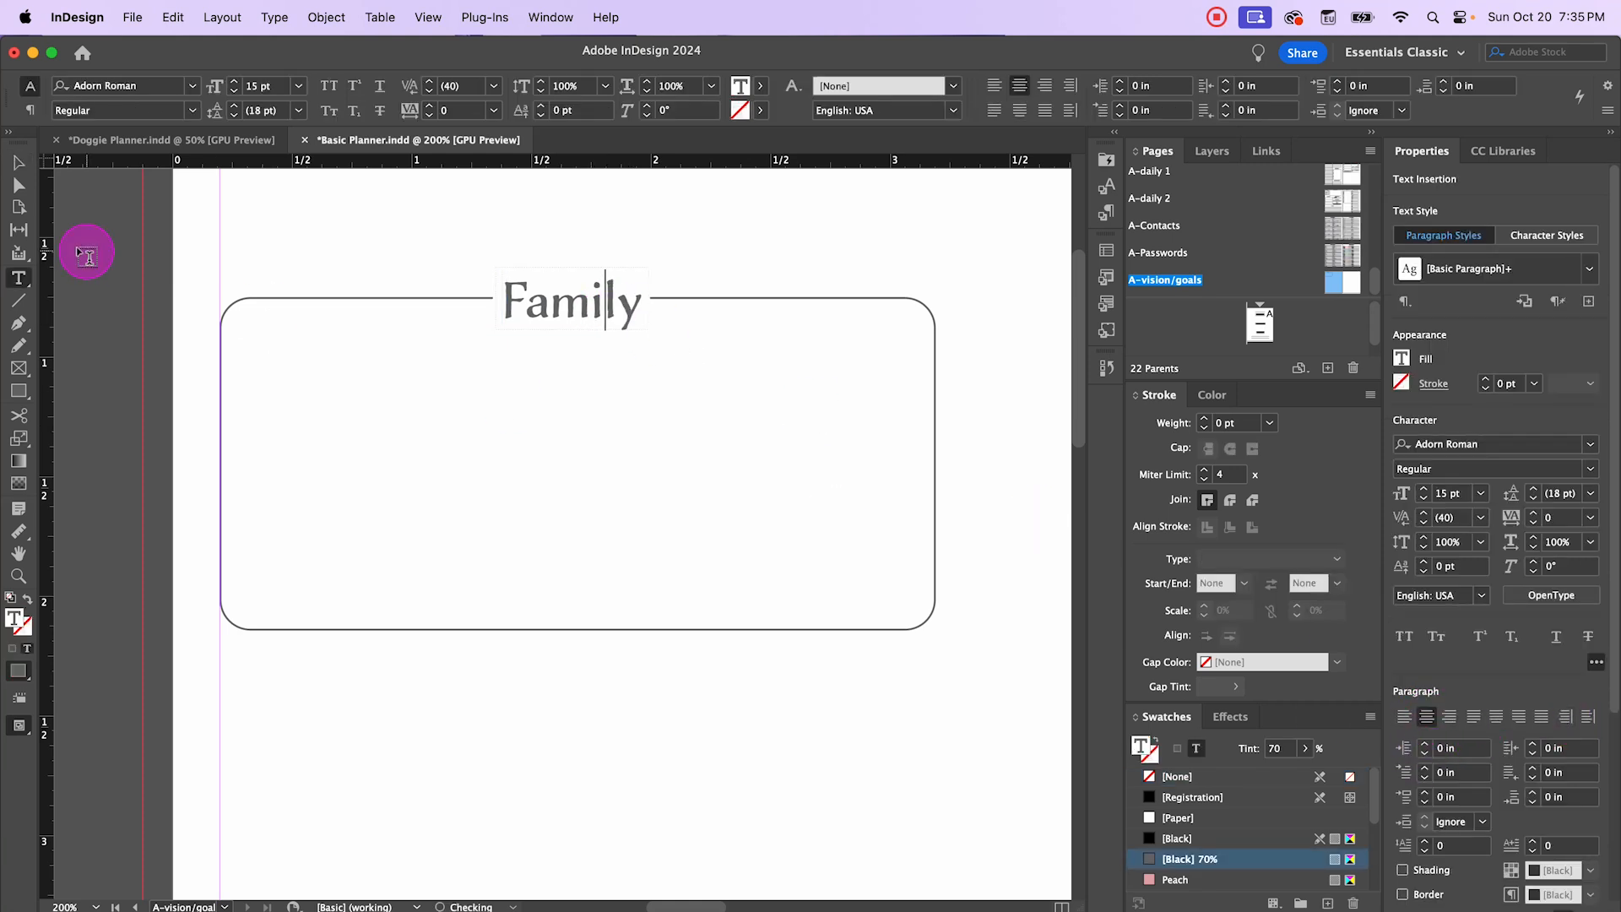
pyautogui.click(19, 162)
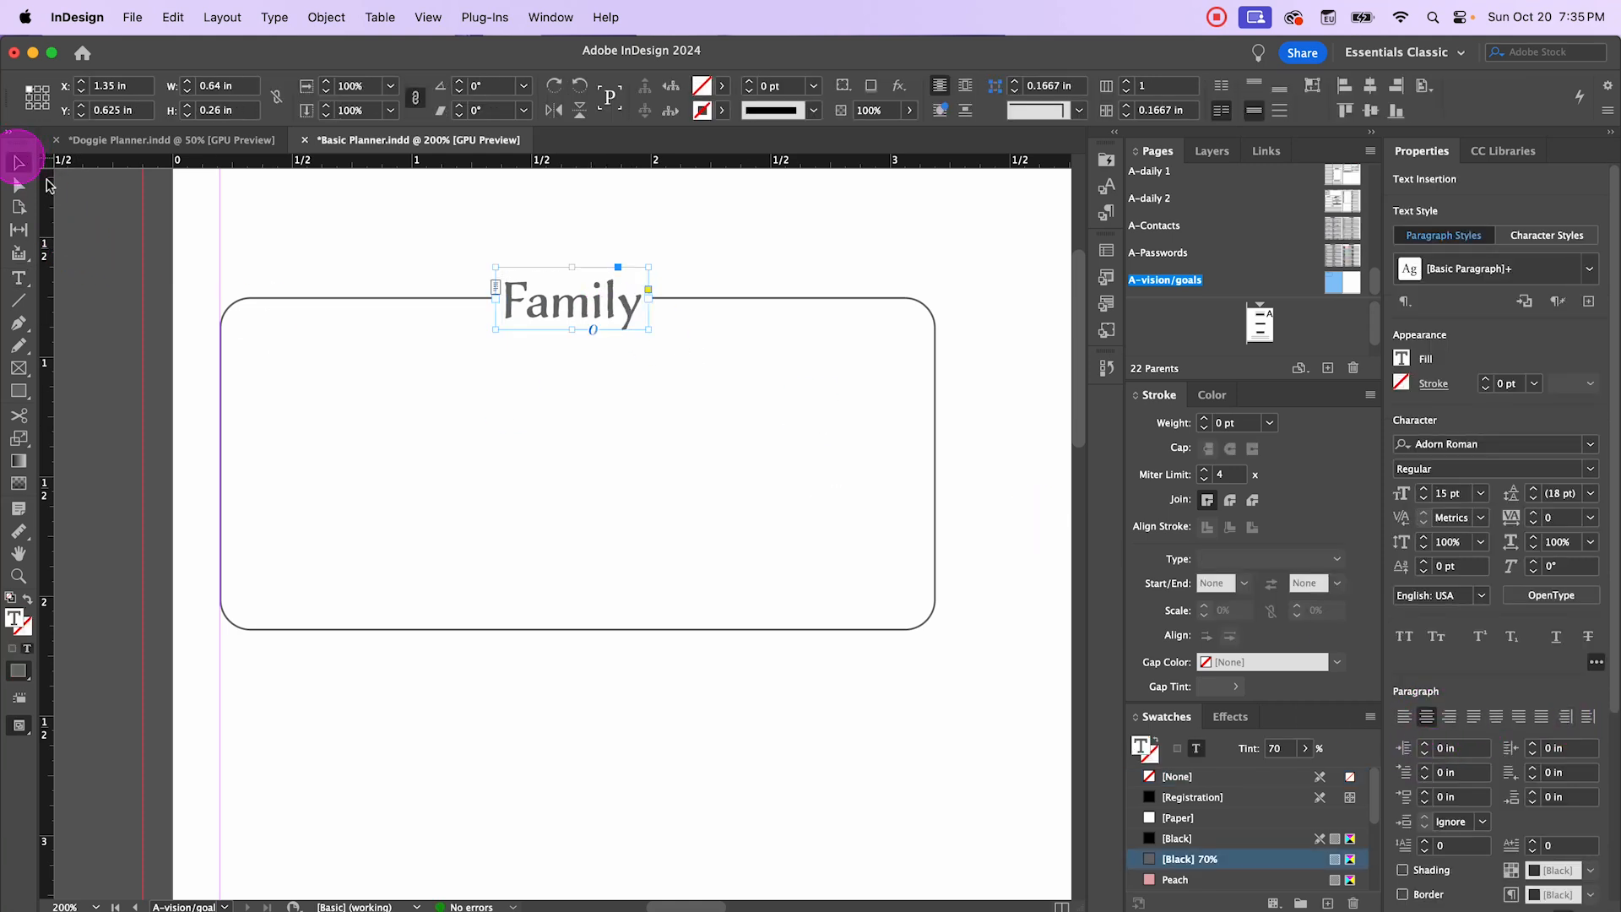
pyautogui.click(590, 296)
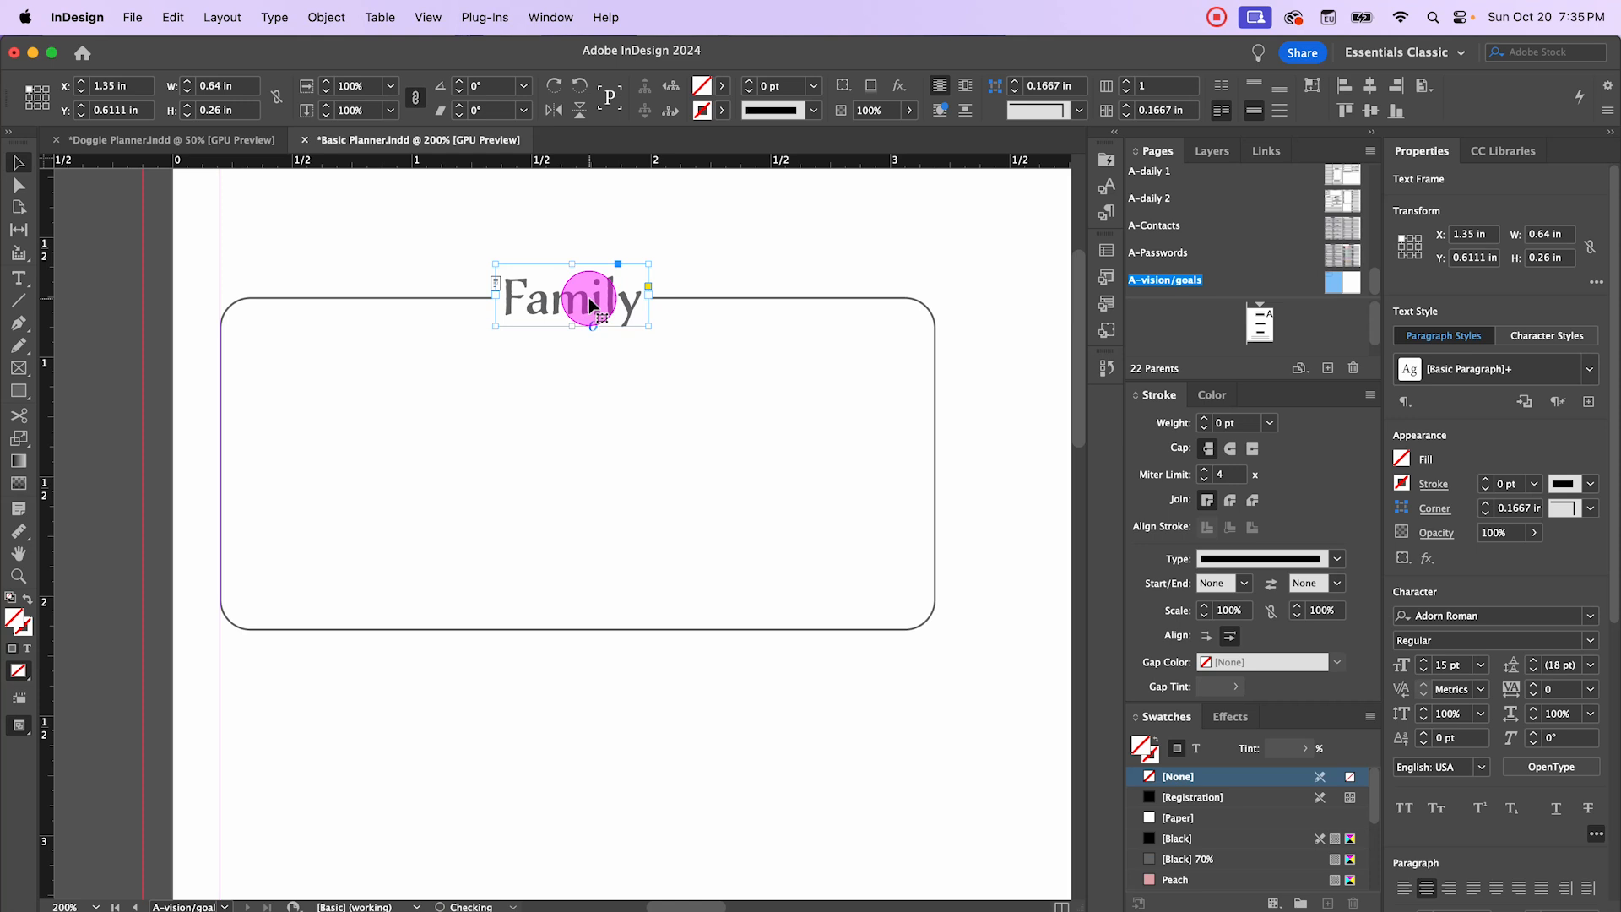
pyautogui.click(645, 433)
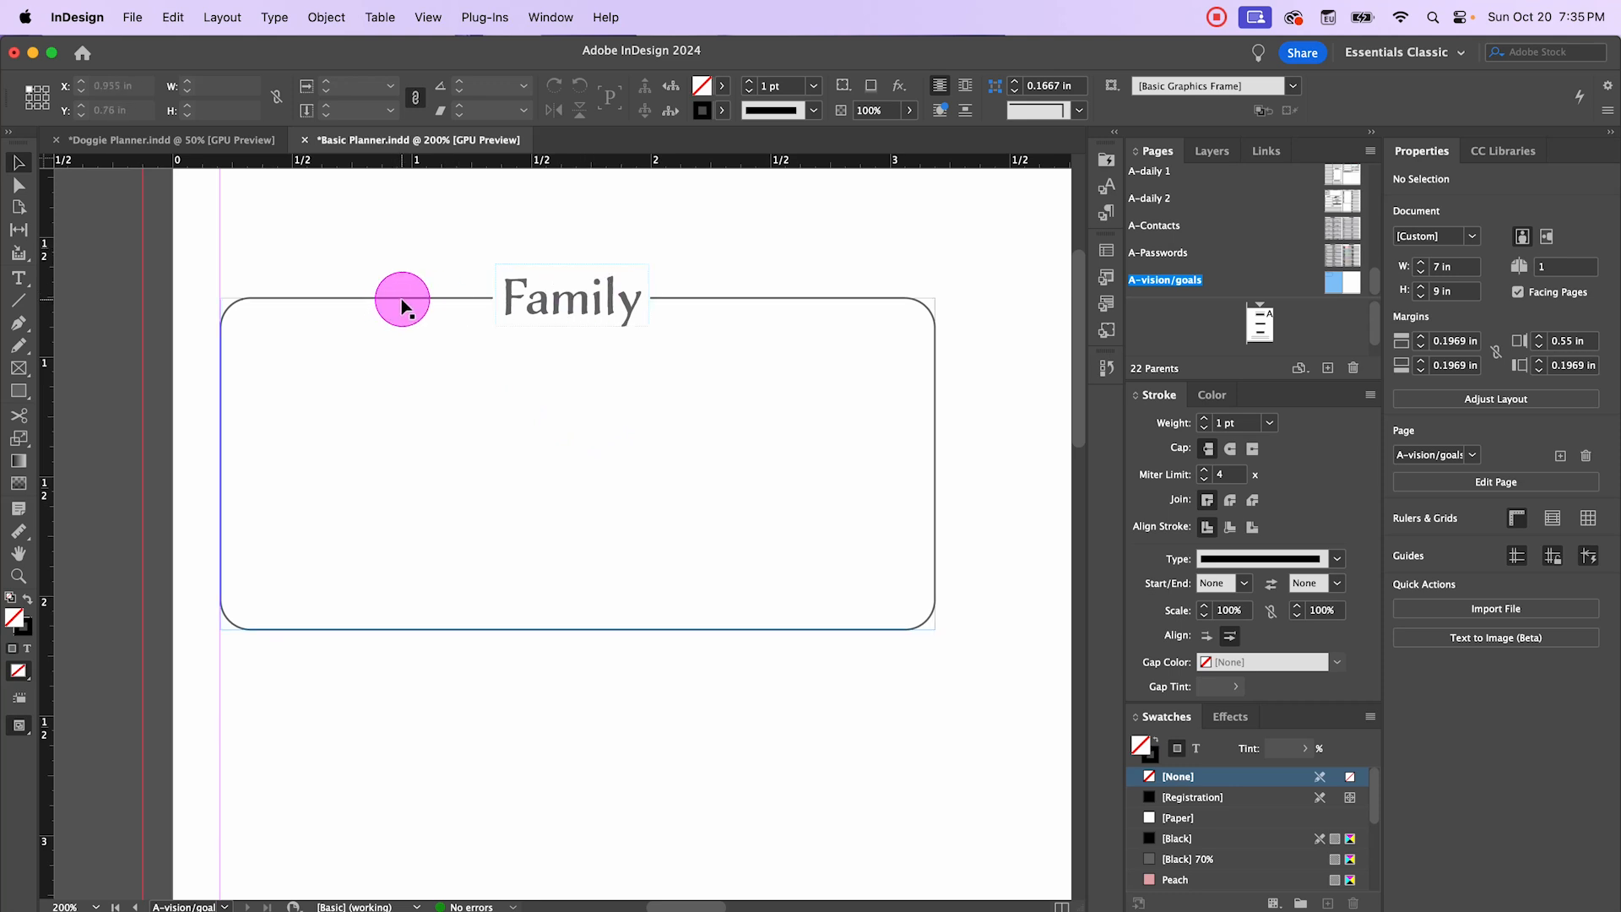
# Step: Center the "Family" text frame horizontally on the rounded box, using the box as the key object
pyautogui.moveTo(408, 251); pyautogui.dragTo(620, 406)
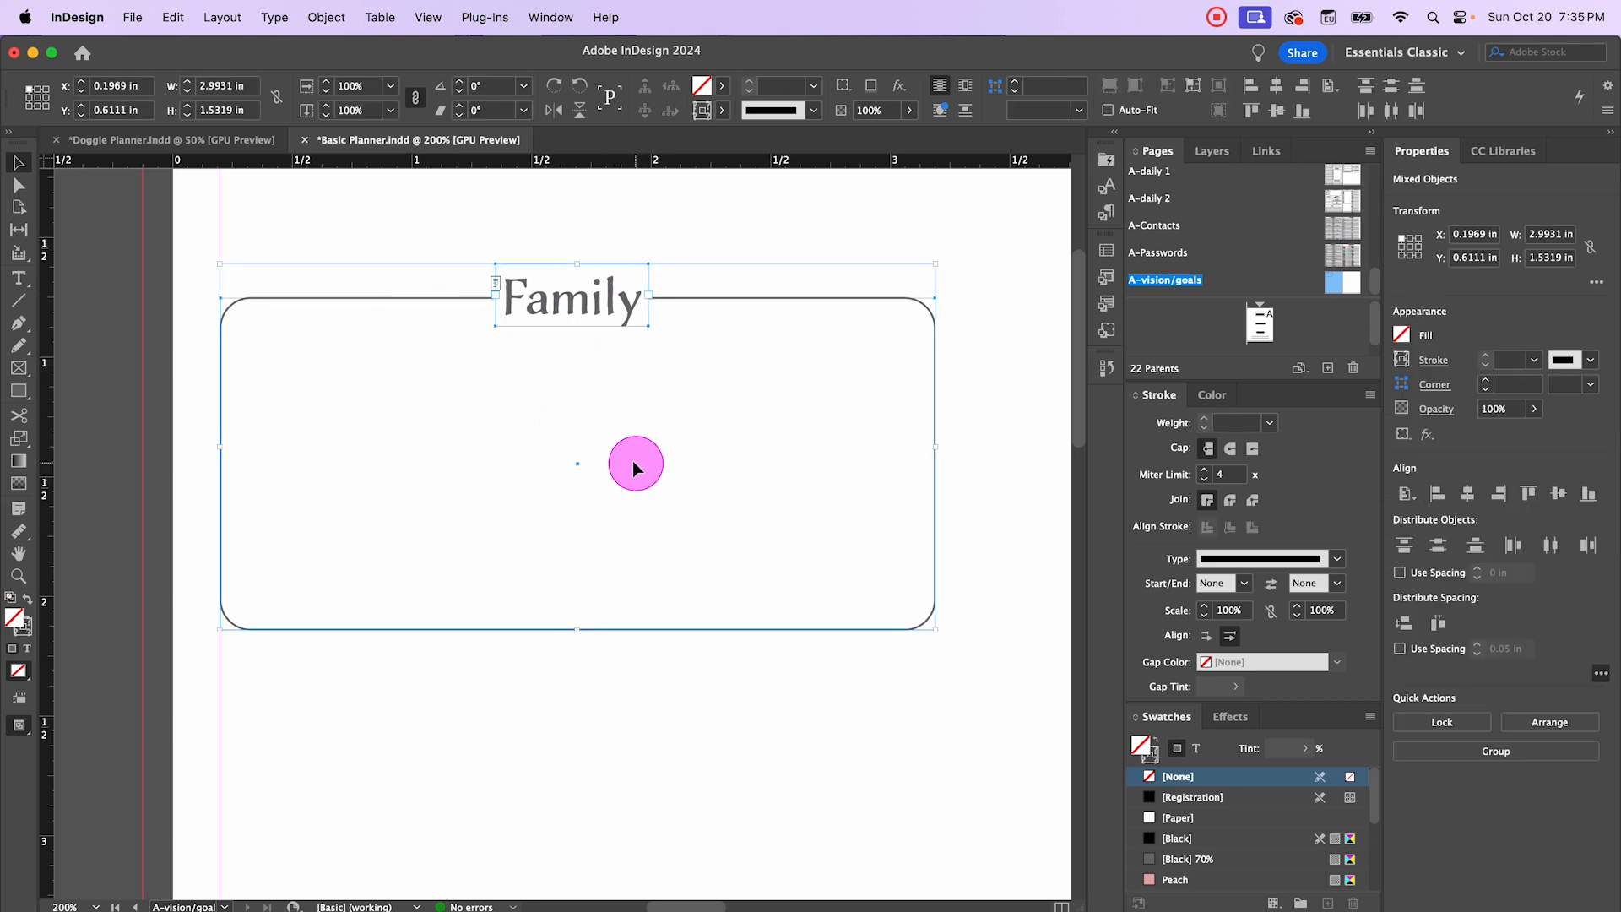
pyautogui.click(387, 295)
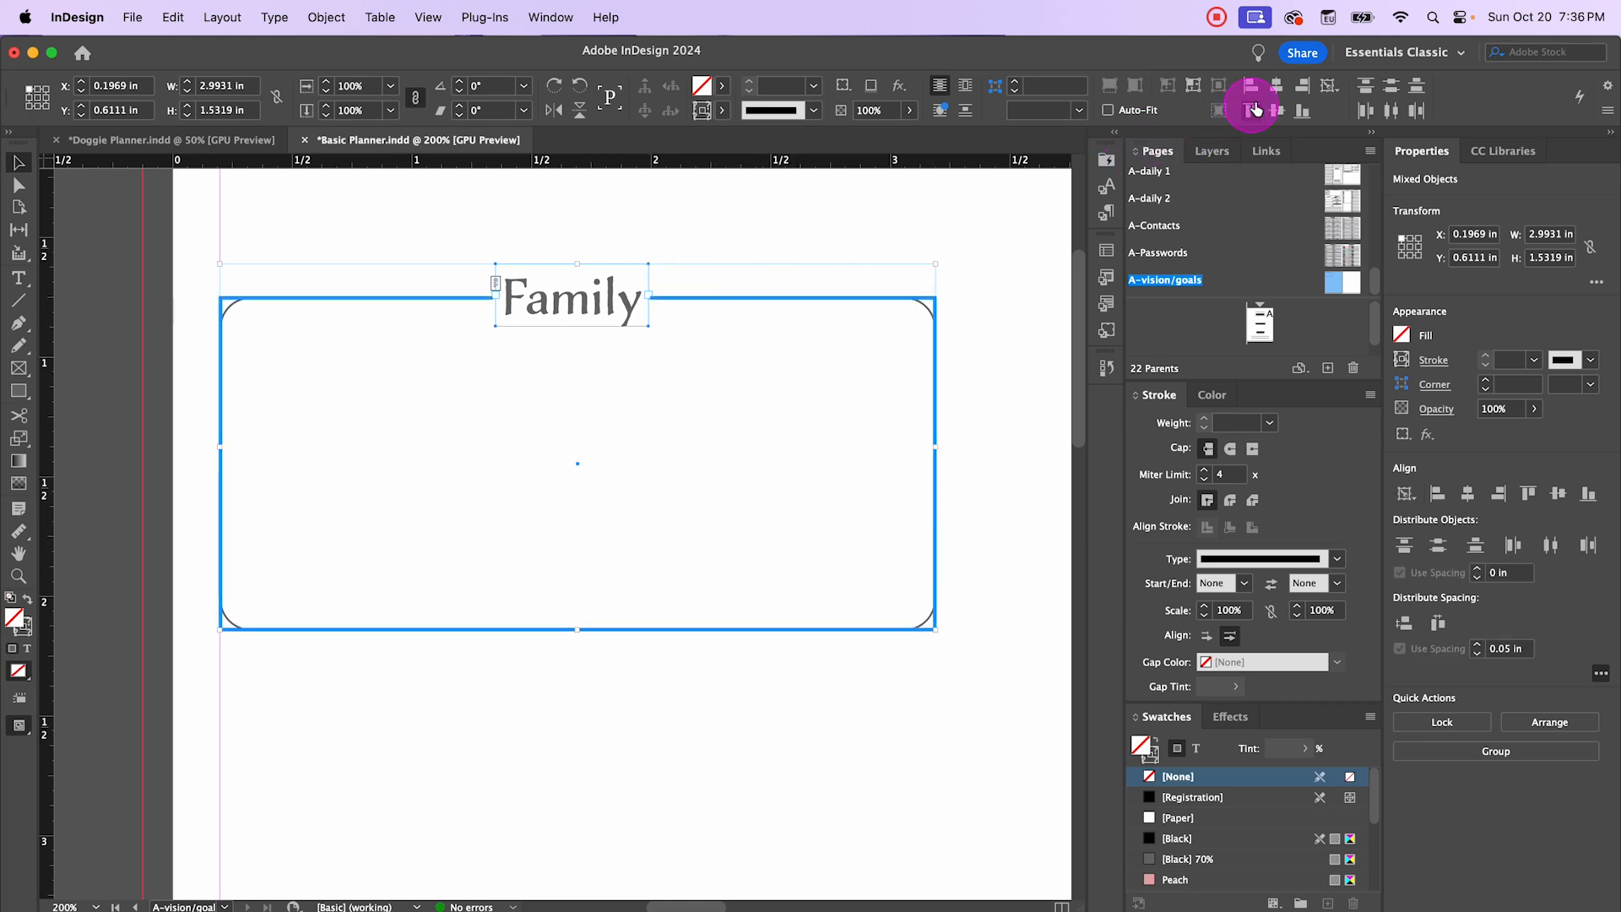
pyautogui.click(1277, 88)
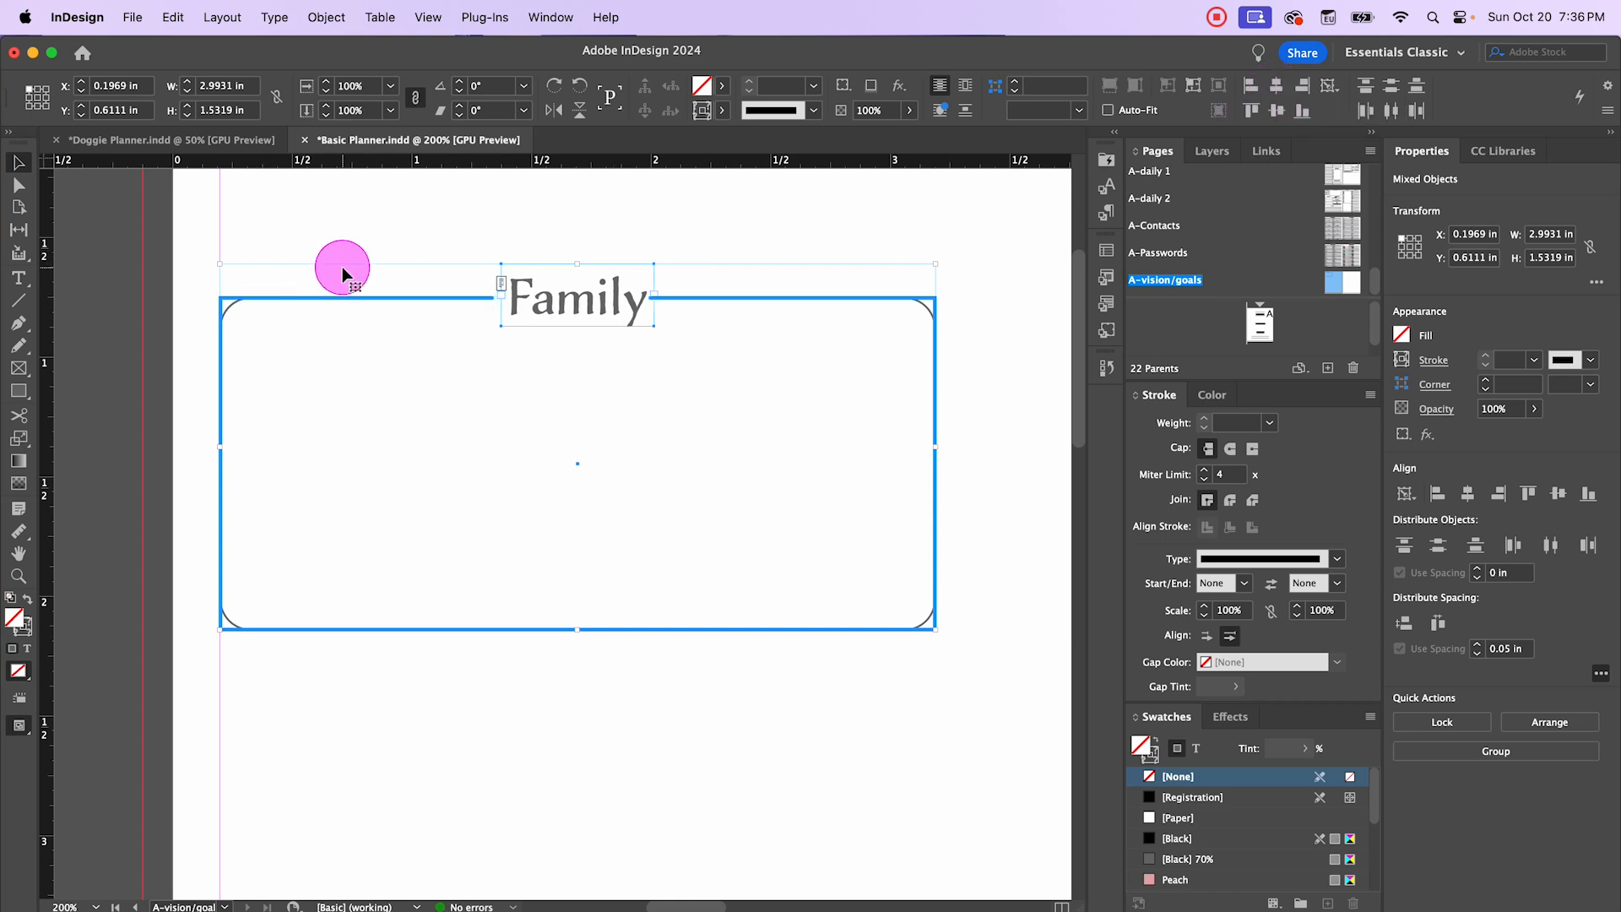
pyautogui.click(208, 266)
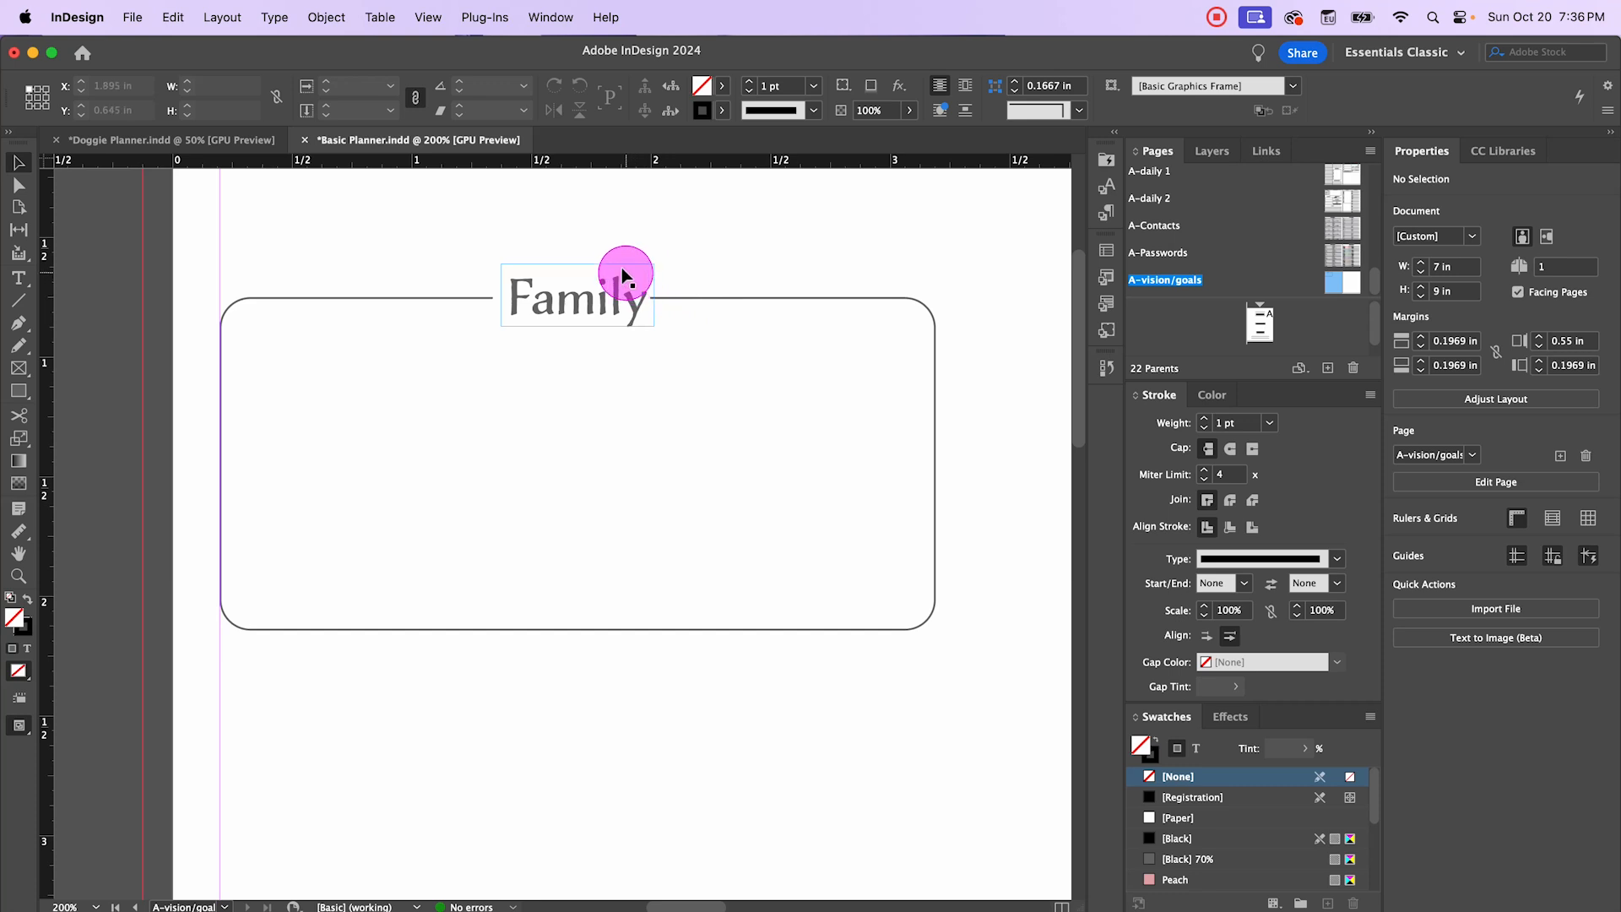
# Step: Move the anchor point on the gap's right end outward with the Direct Selection tool, evening the gap around "Family"
pyautogui.scroll(2, 610, 272)
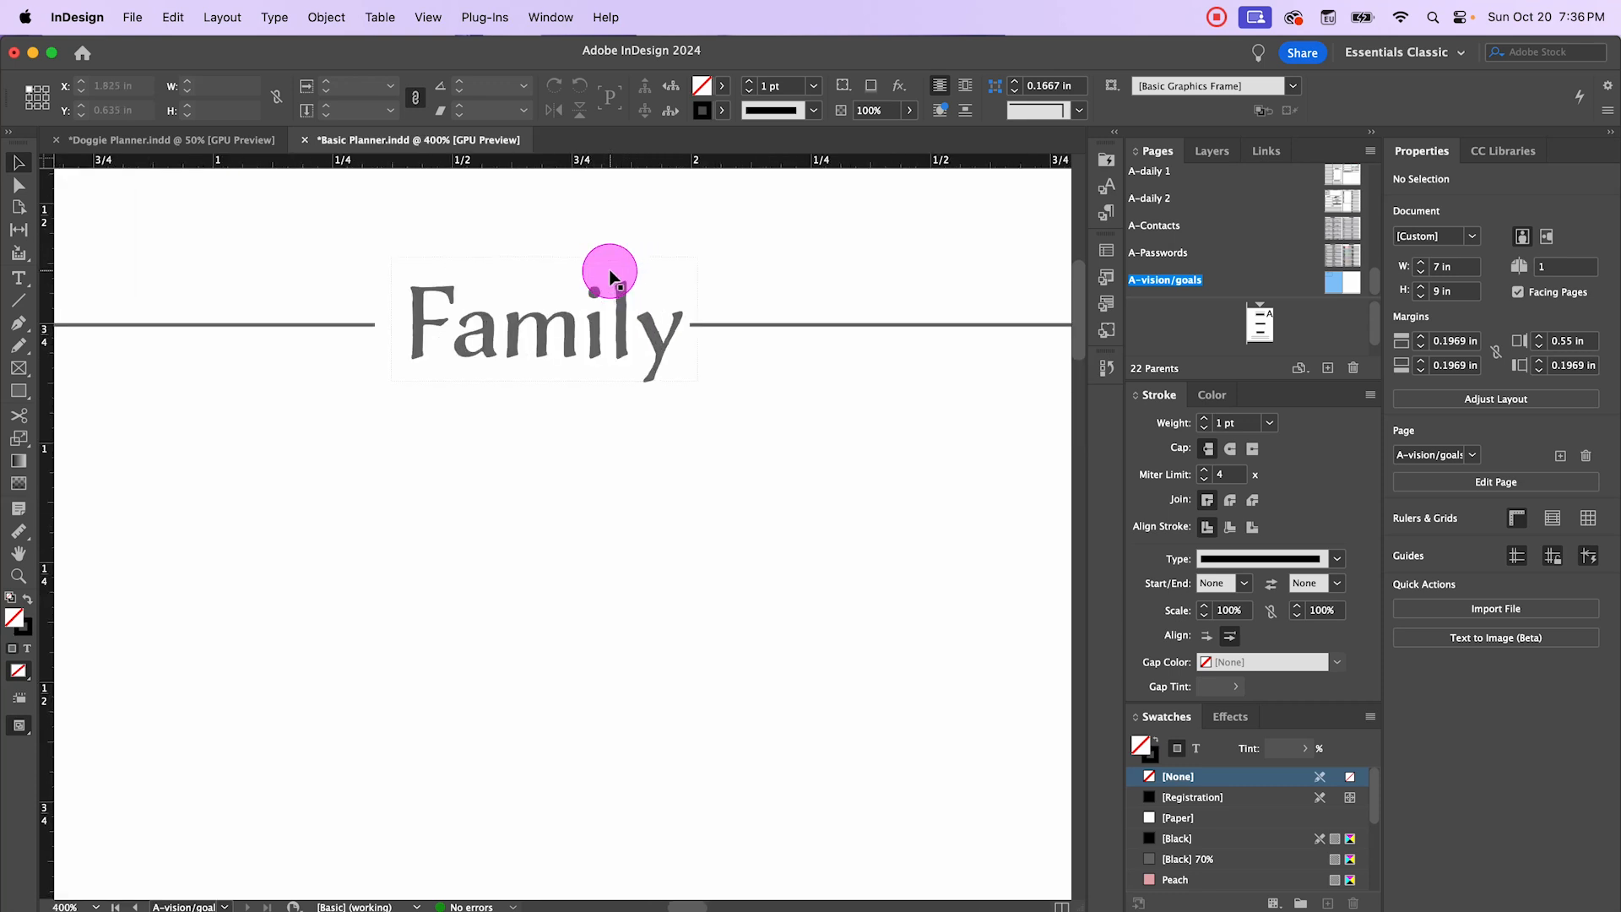
pyautogui.scroll(2, 610, 272)
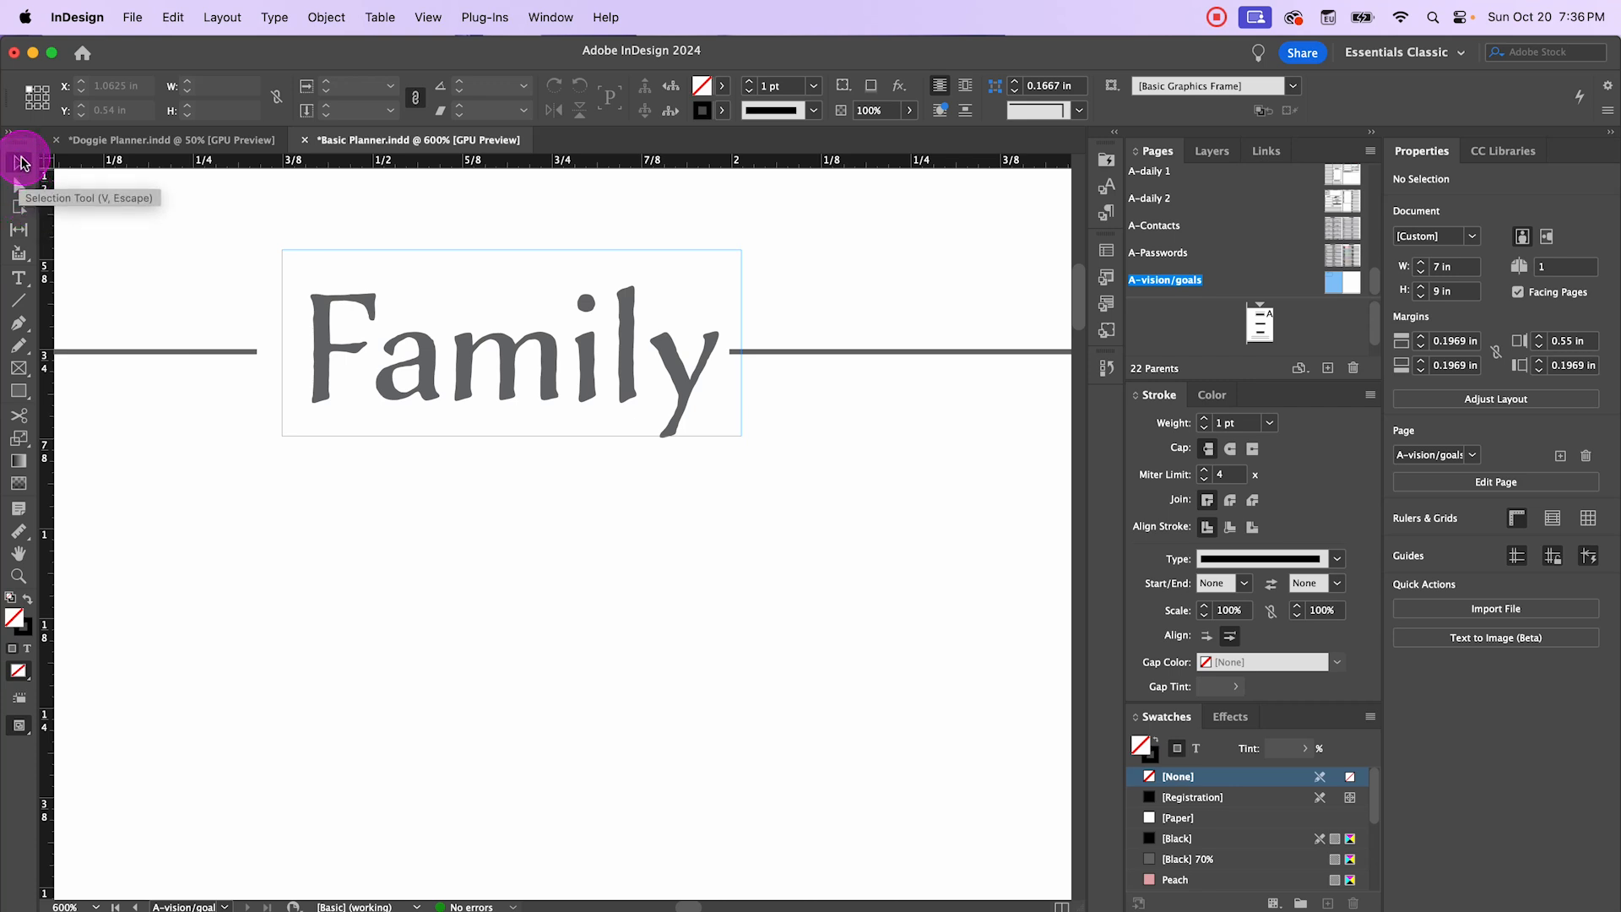
pyautogui.click(18, 189)
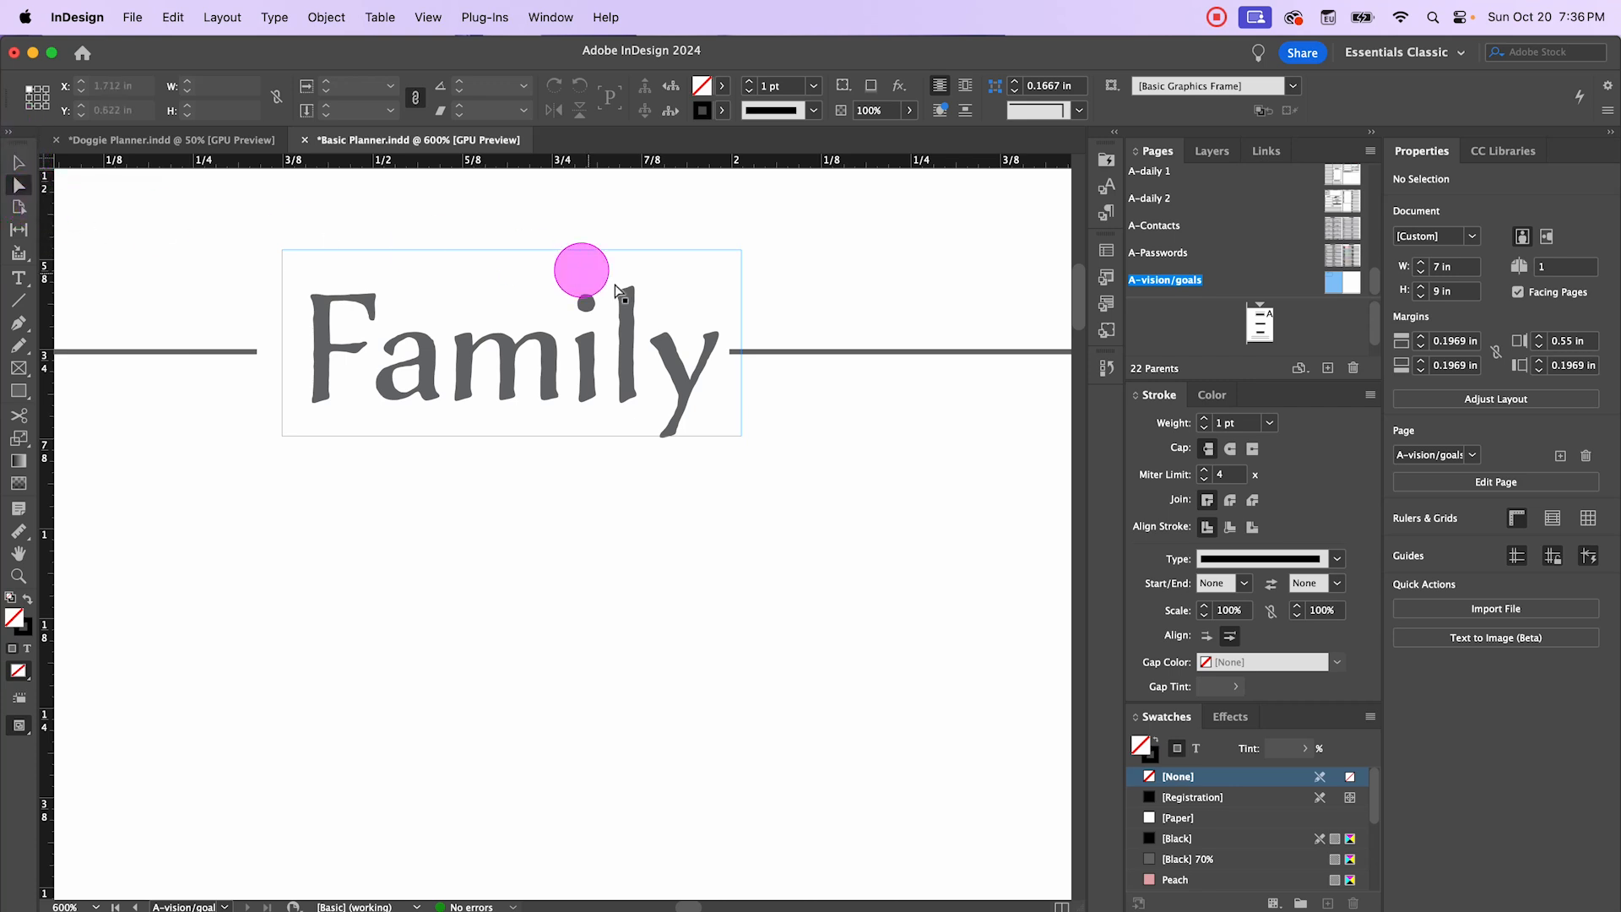
pyautogui.click(752, 351)
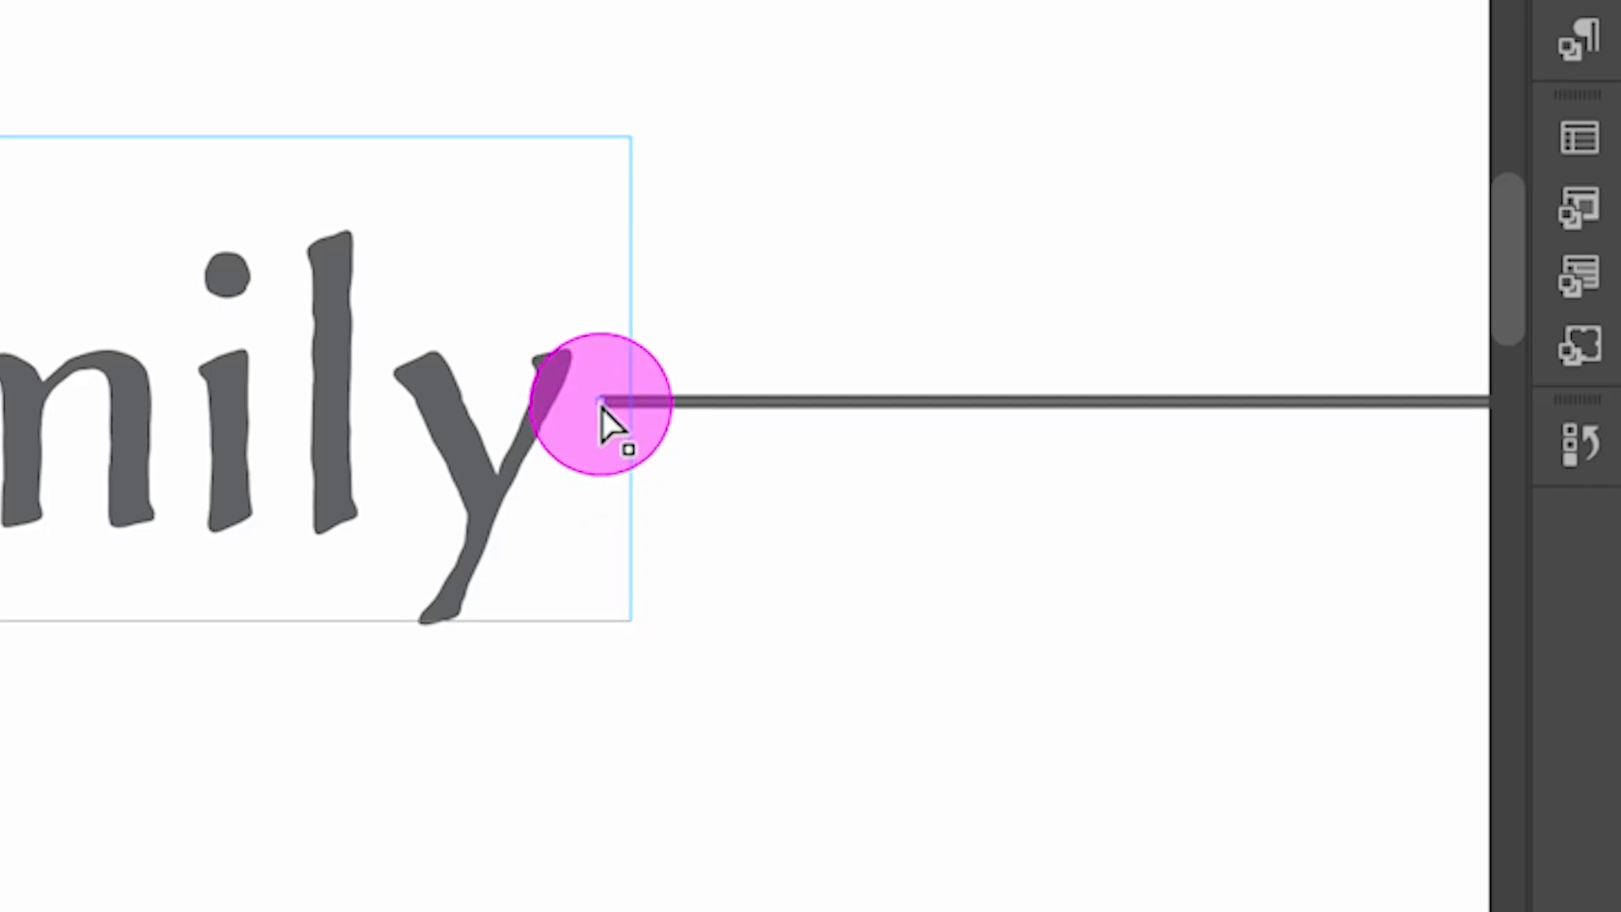
pyautogui.moveTo(603, 408); pyautogui.dragTo(688, 443)
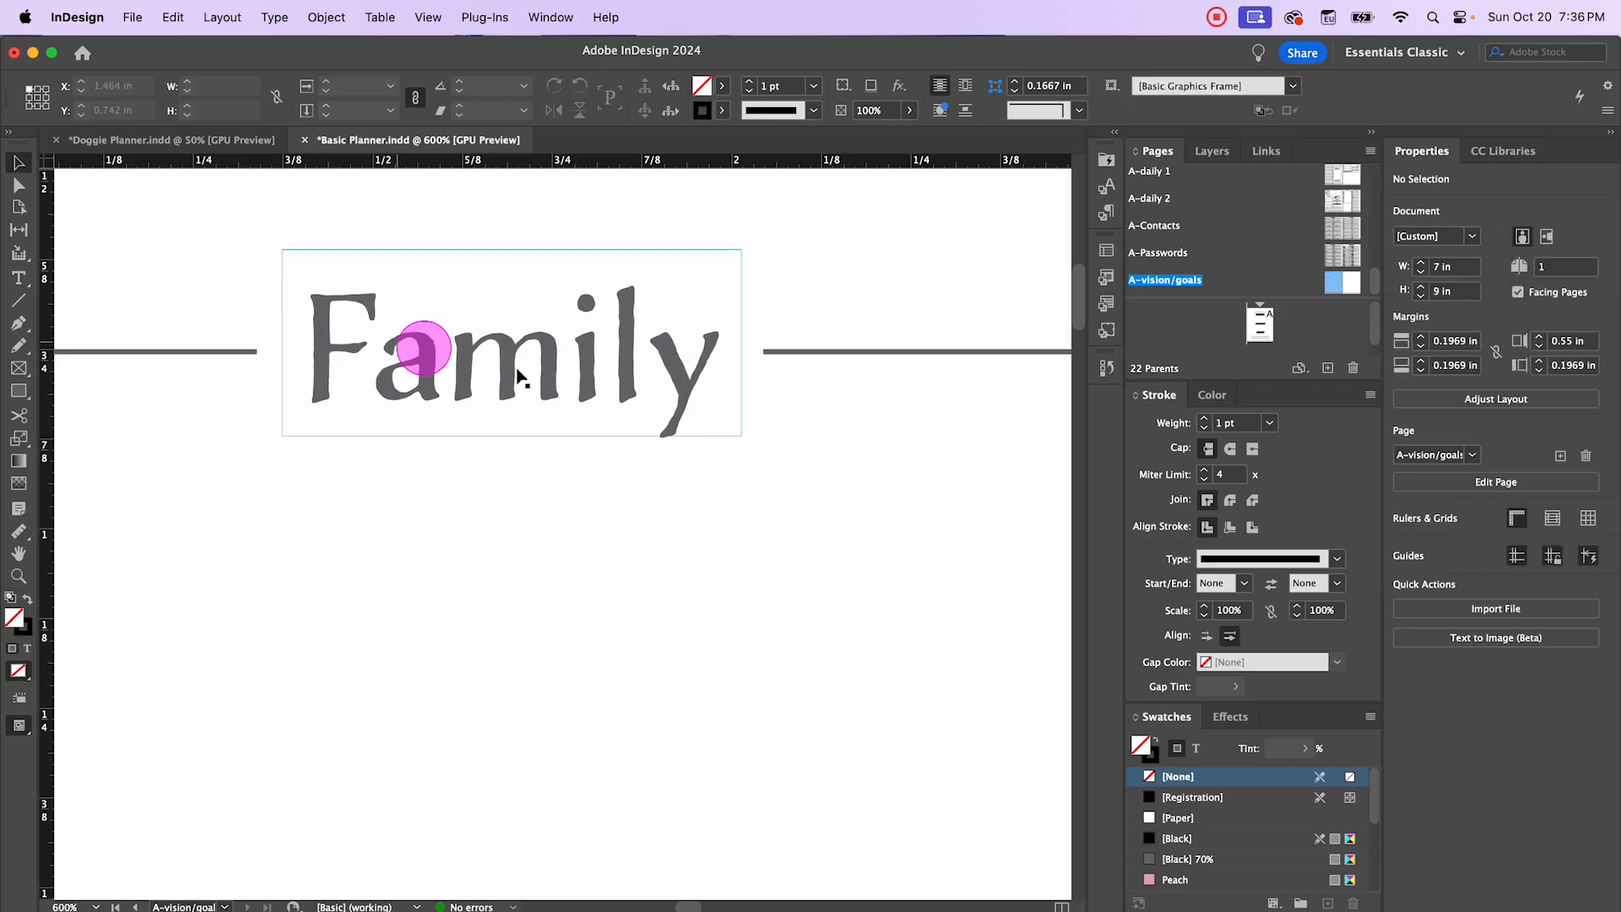
# Step: Duplicate the rounded box with its "Family" heading and place the copy beside it, against the left page's right margin
pyautogui.scroll(-5, 541, 378)
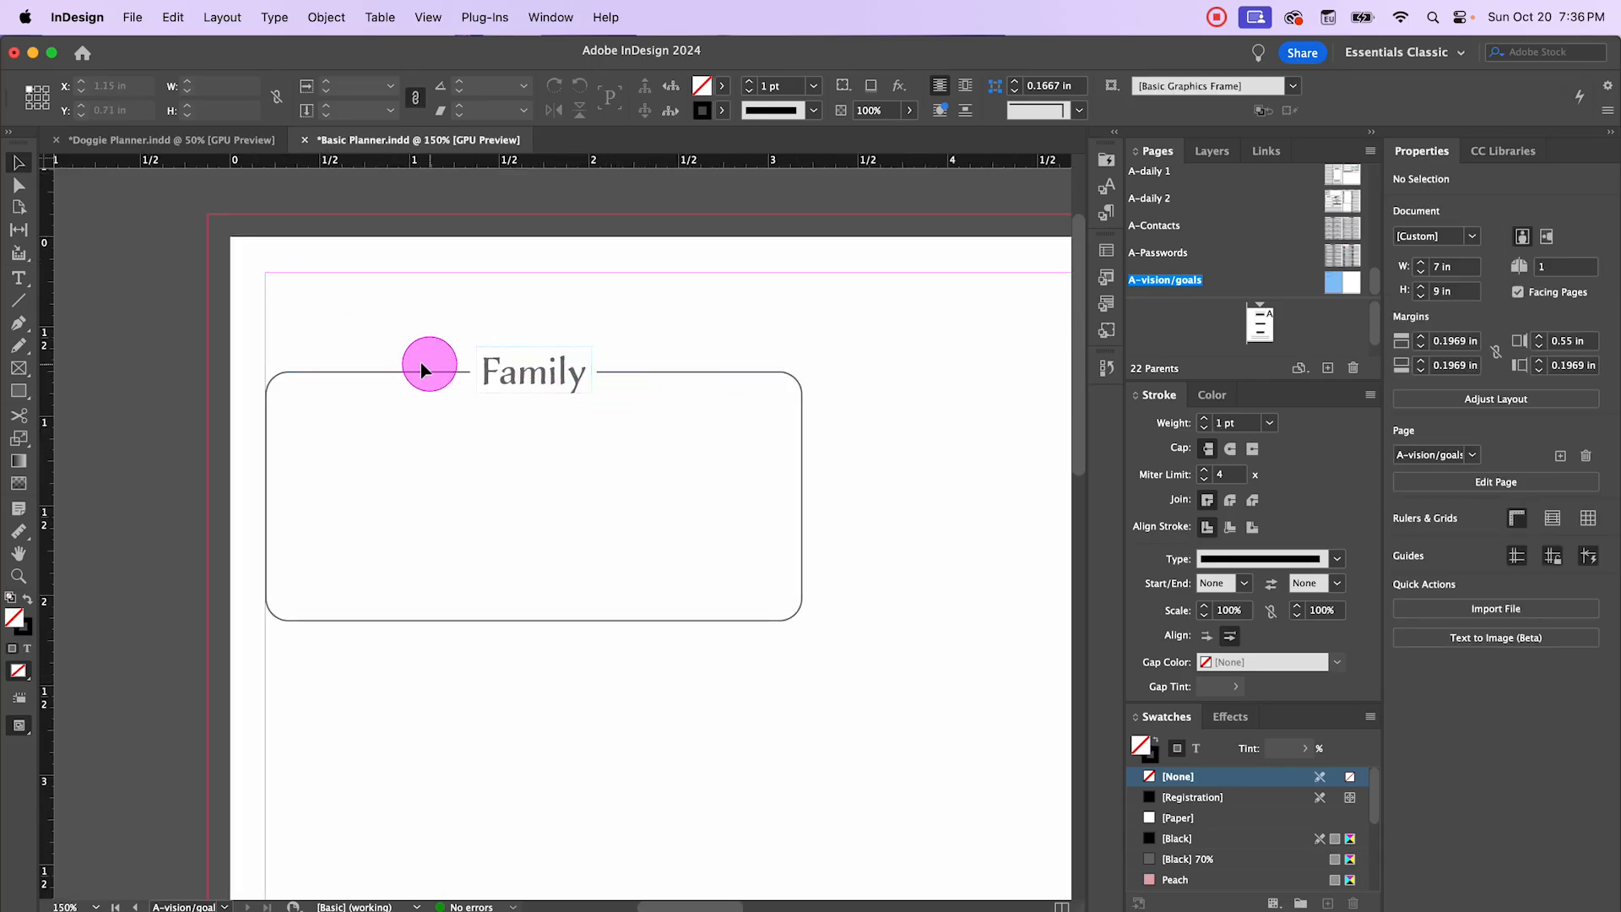
pyautogui.scroll(-2, 642, 557)
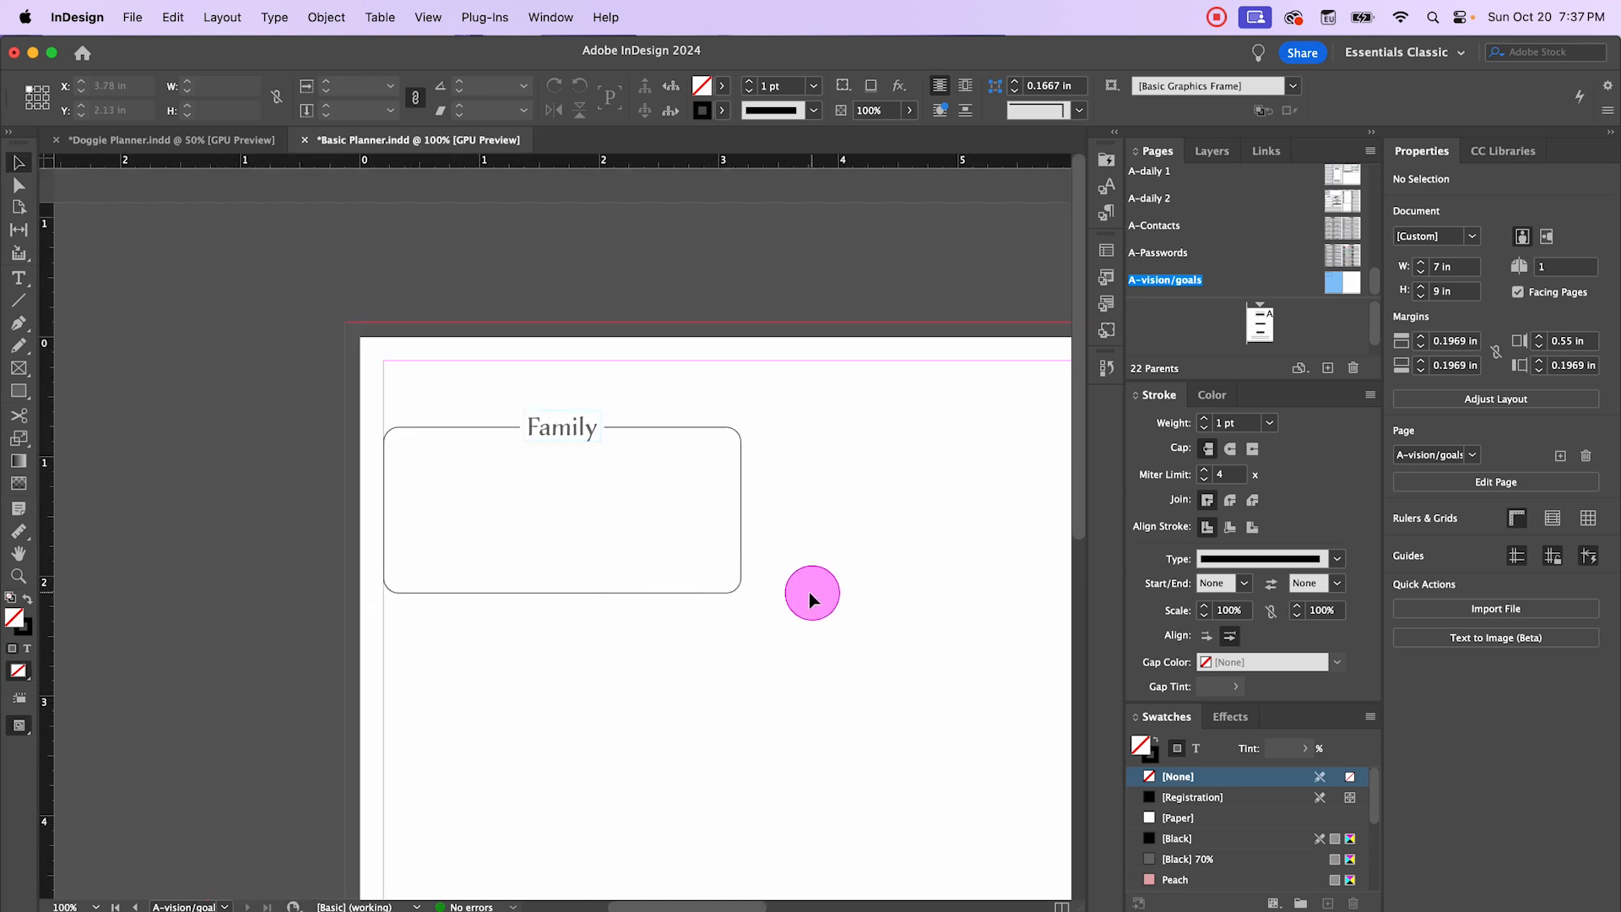
pyautogui.scroll(-1, 756, 617)
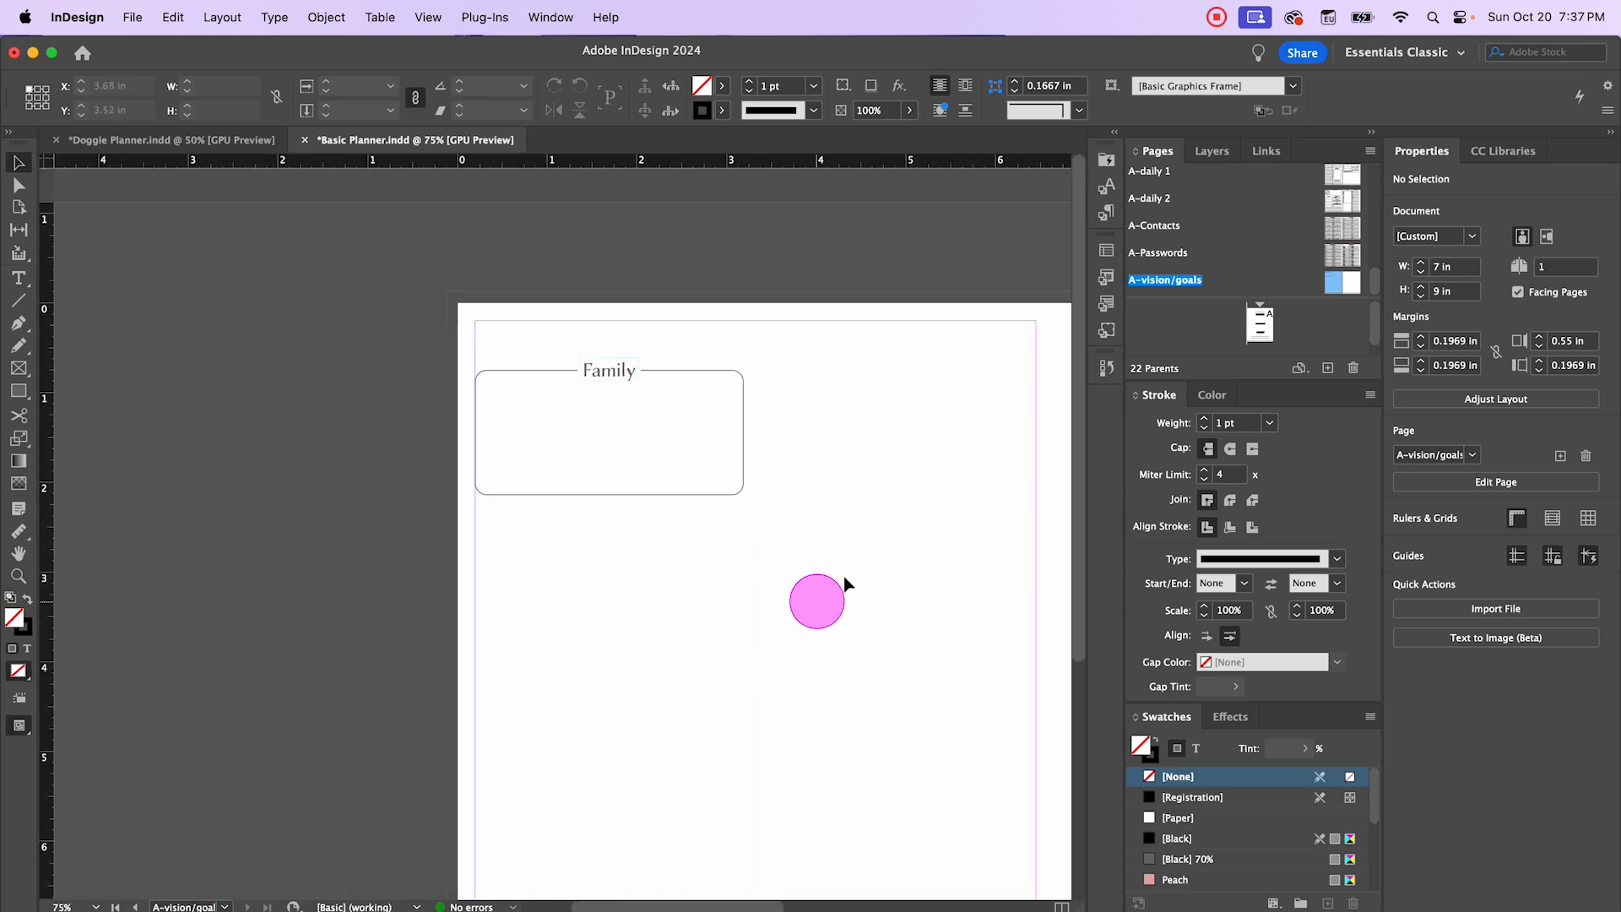
pyautogui.moveTo(830, 567); pyautogui.dragTo(714, 559)
pyautogui.moveTo(424, 328); pyautogui.dragTo(510, 420)
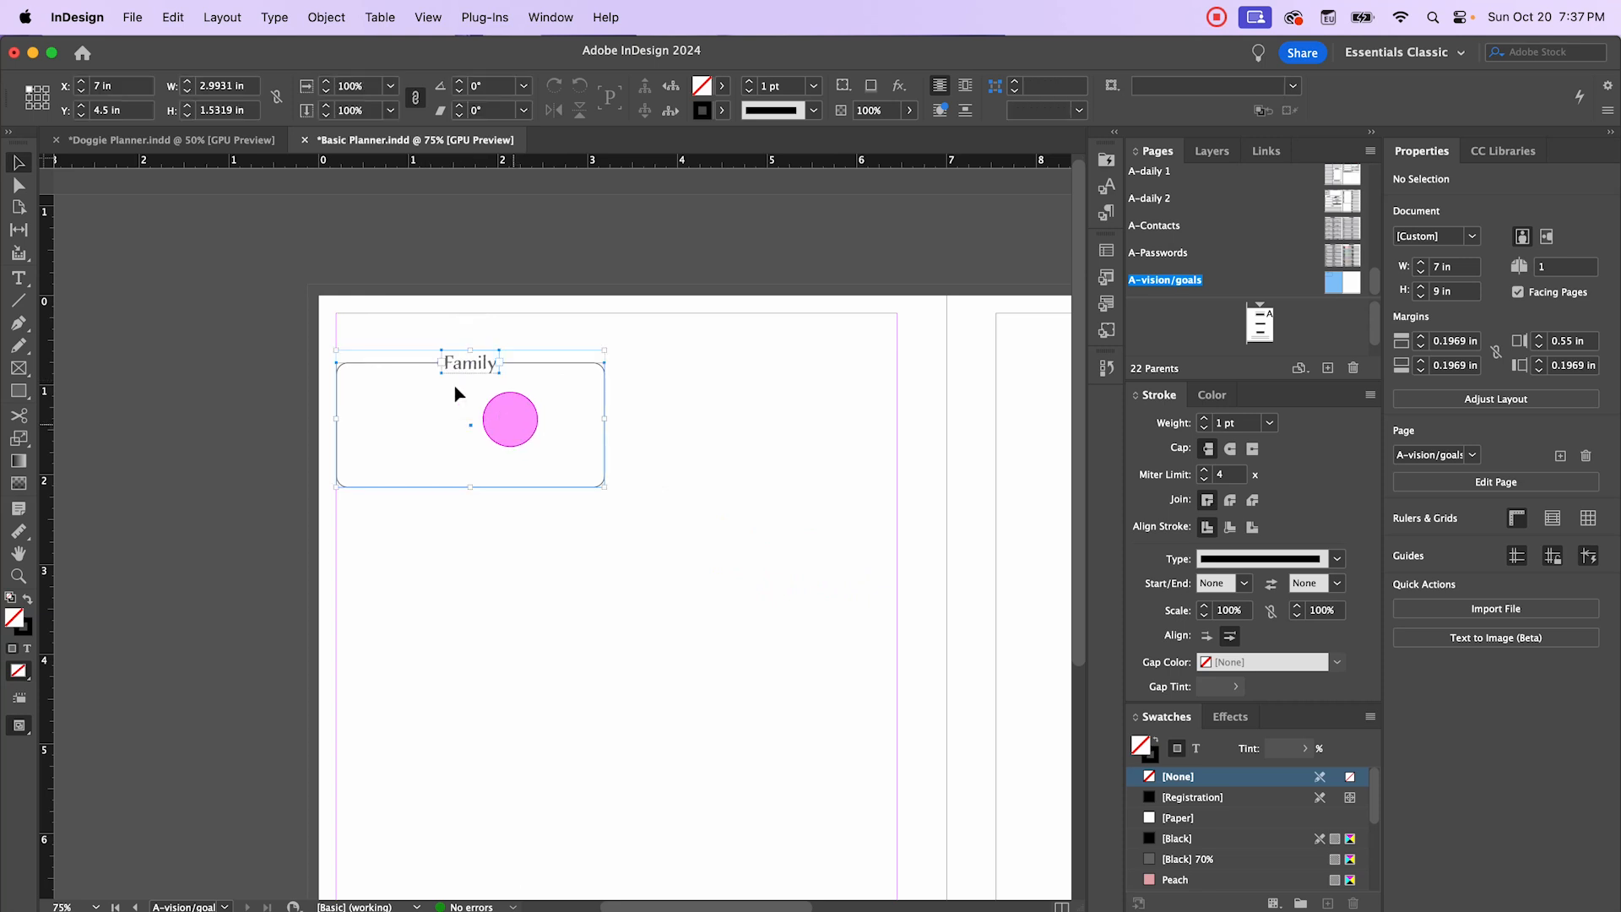
pyautogui.moveTo(399, 370); pyautogui.dragTo(694, 384)
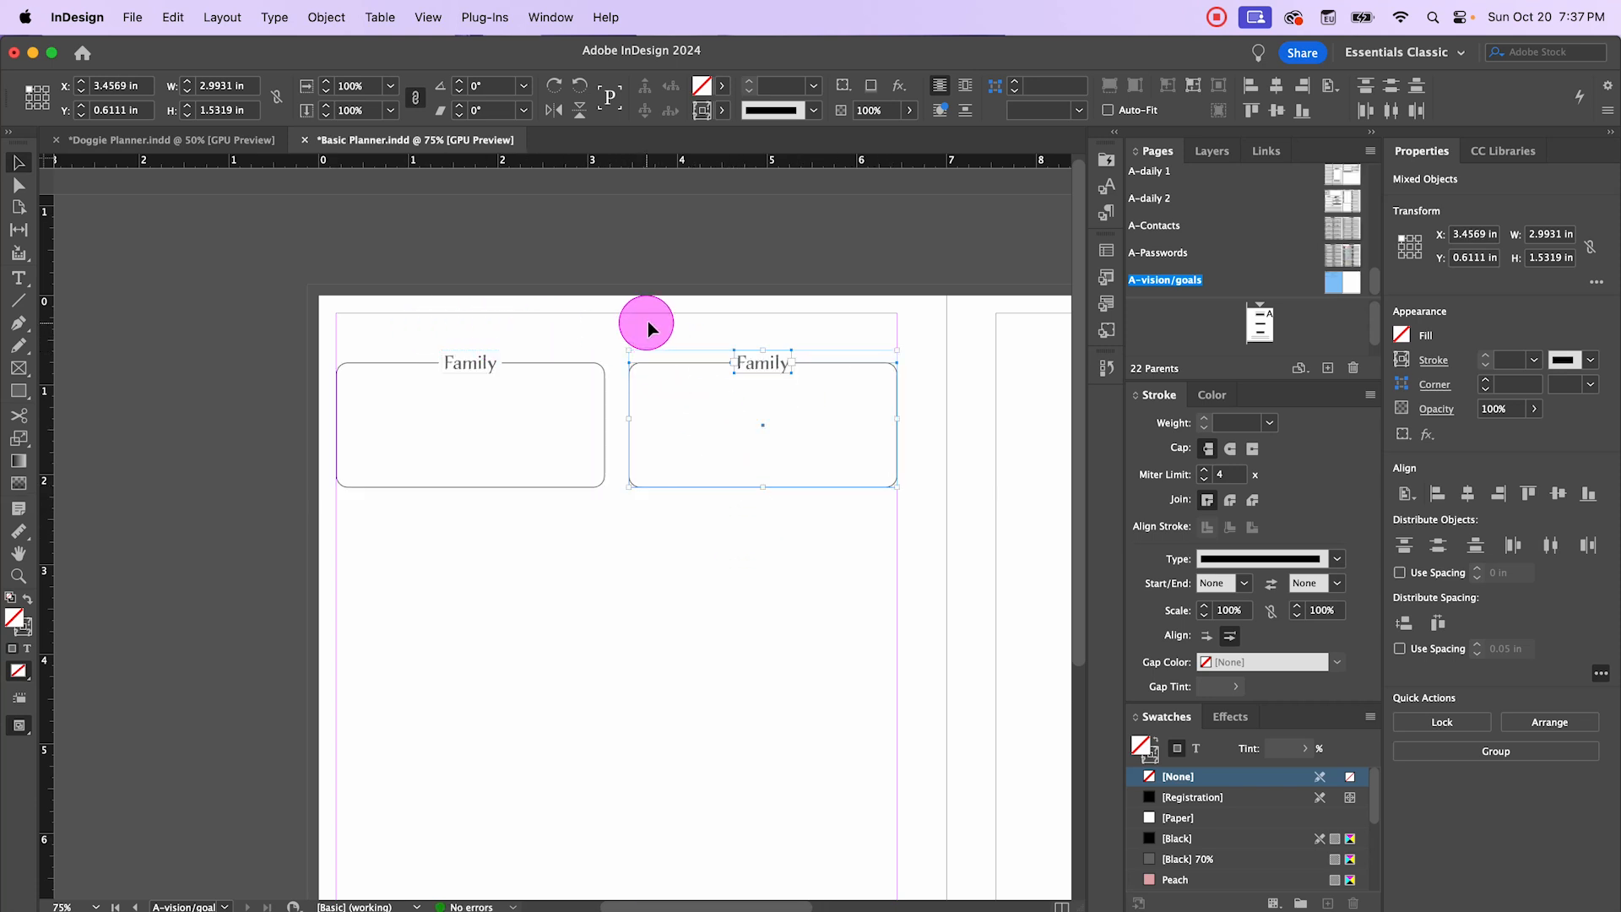
# Step: Nudge both boxes with their headings slightly inward from the side margins, placing the left one at X 0.2386 in
pyautogui.moveTo(663, 323); pyautogui.dragTo(789, 421)
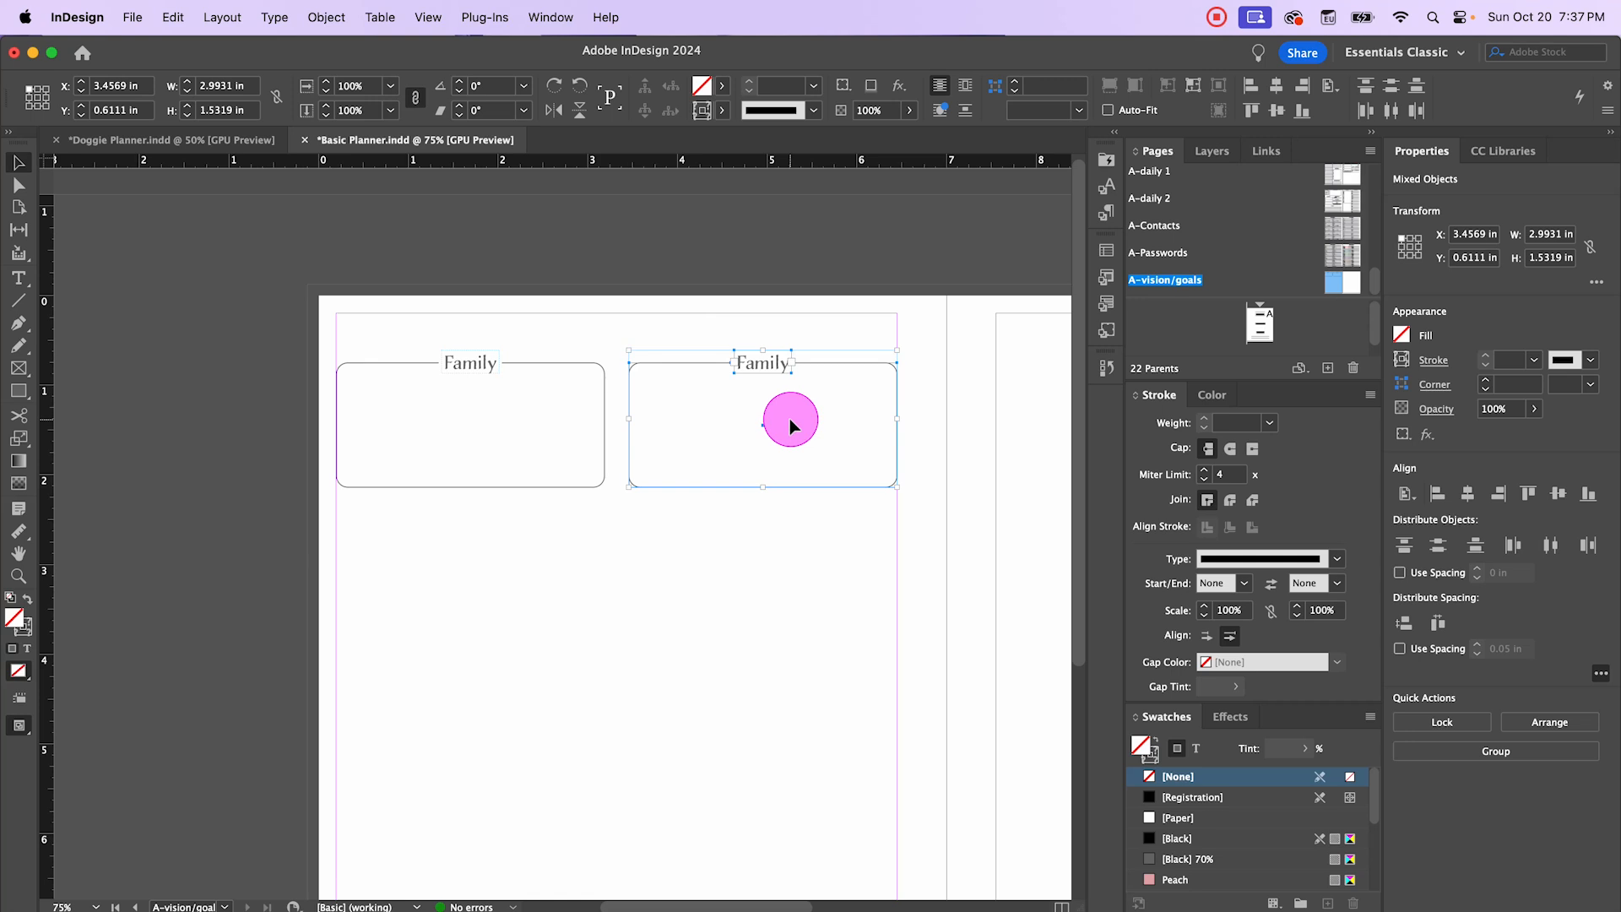
pyautogui.press('Left')
pyautogui.press('Left')
pyautogui.press('Left')
pyautogui.moveTo(409, 338); pyautogui.dragTo(496, 400)
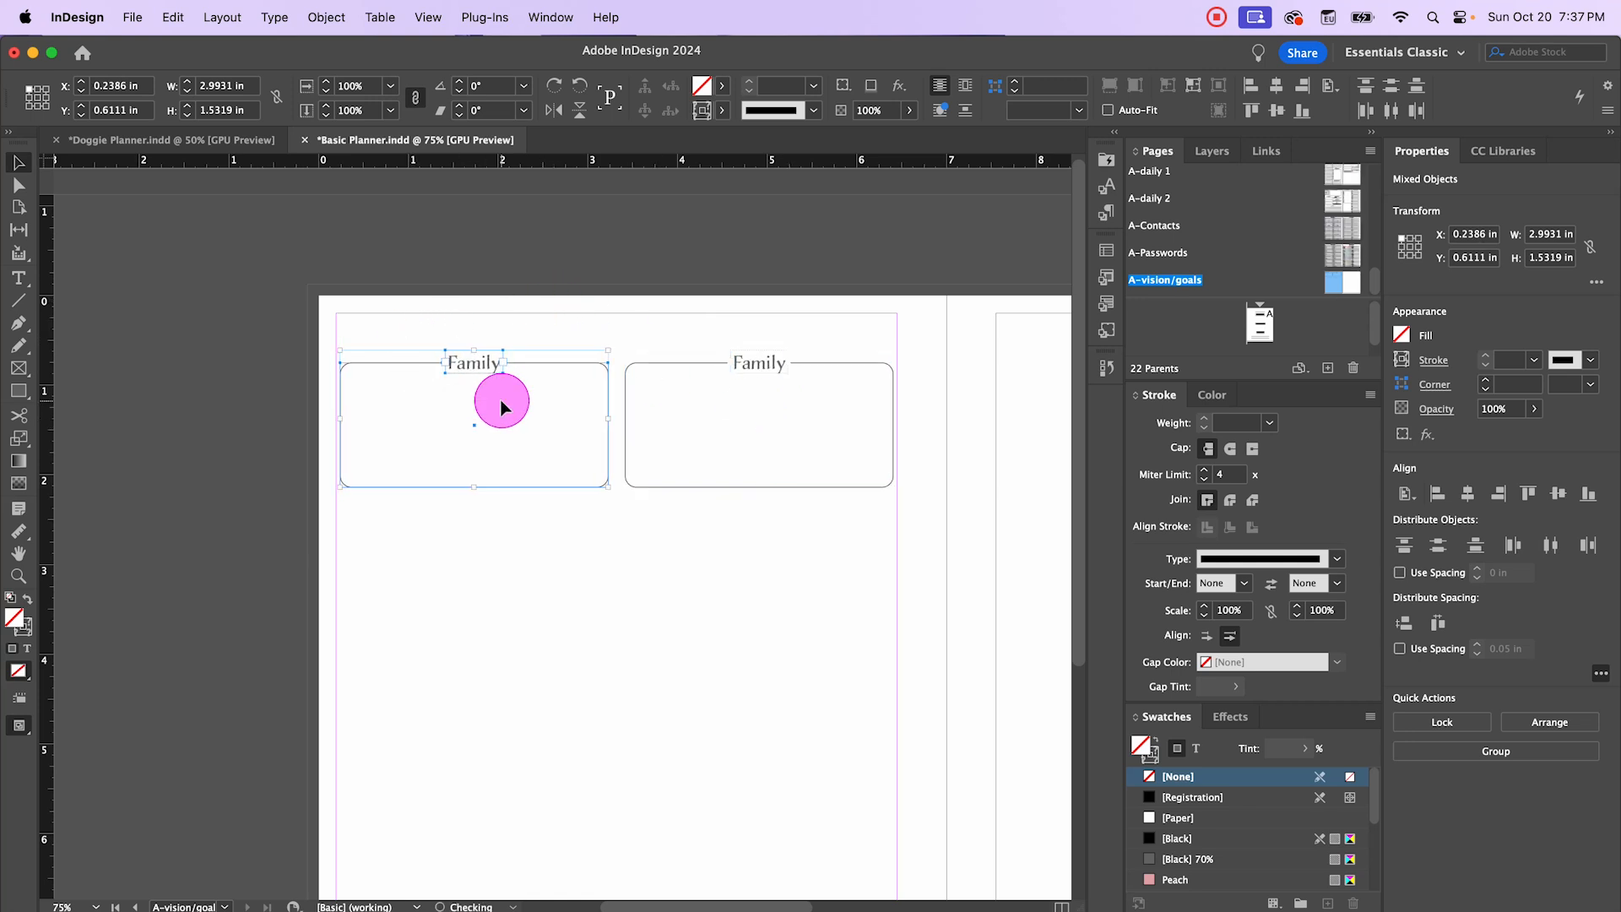
# Step: Replace the duplicated box's heading text with "Health"
pyautogui.press('t')
pyautogui.click(778, 362)
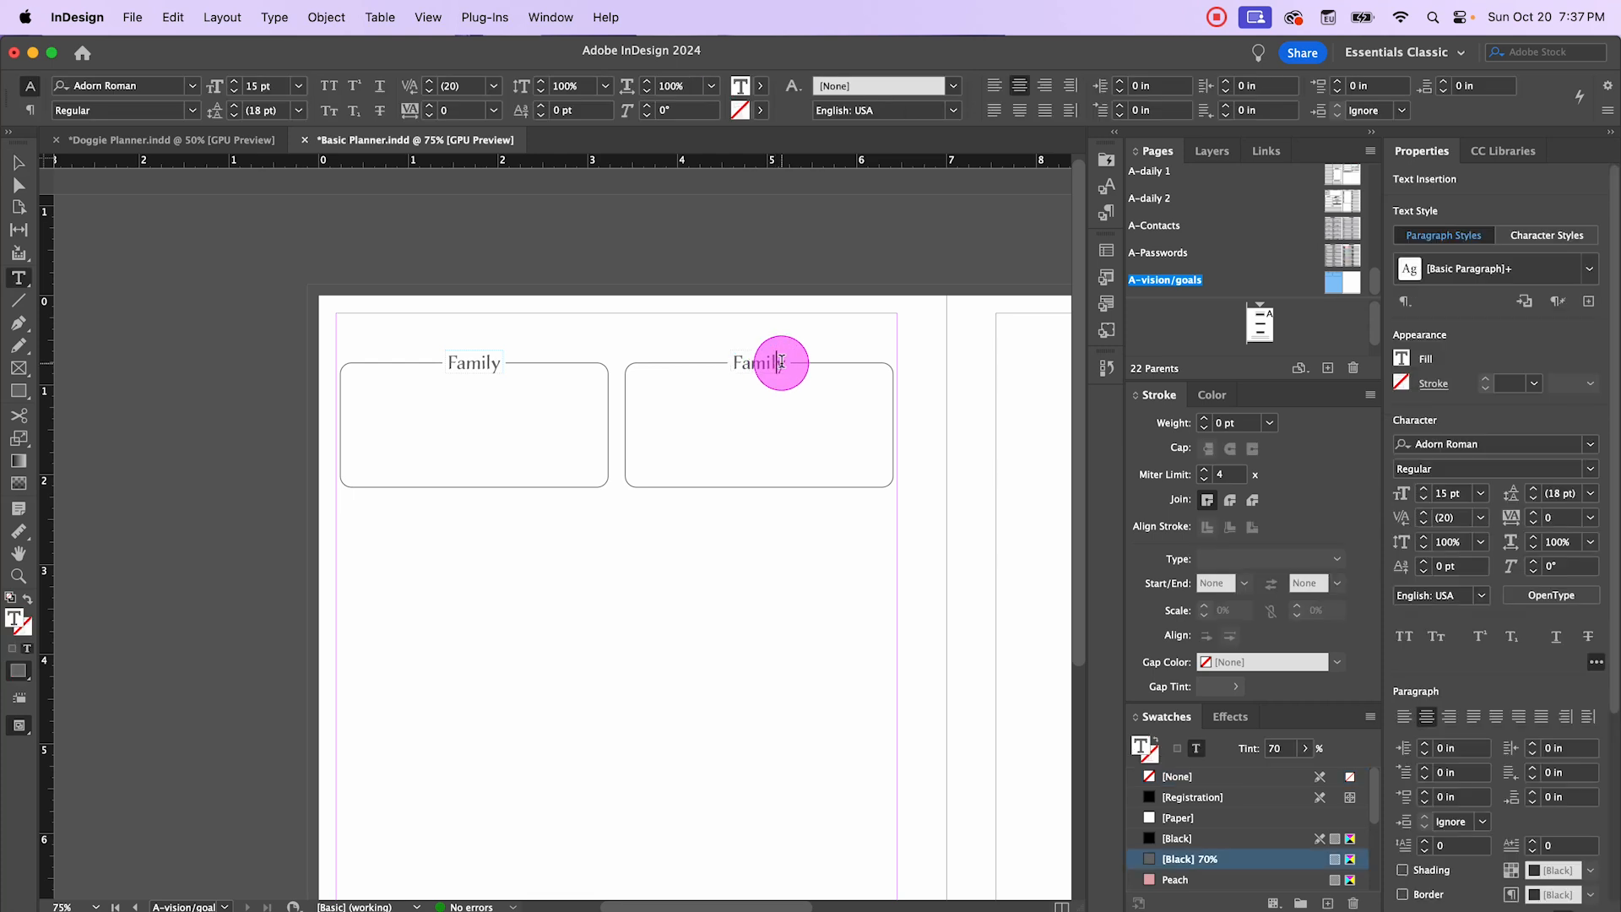
pyautogui.doubleClick(784, 361)
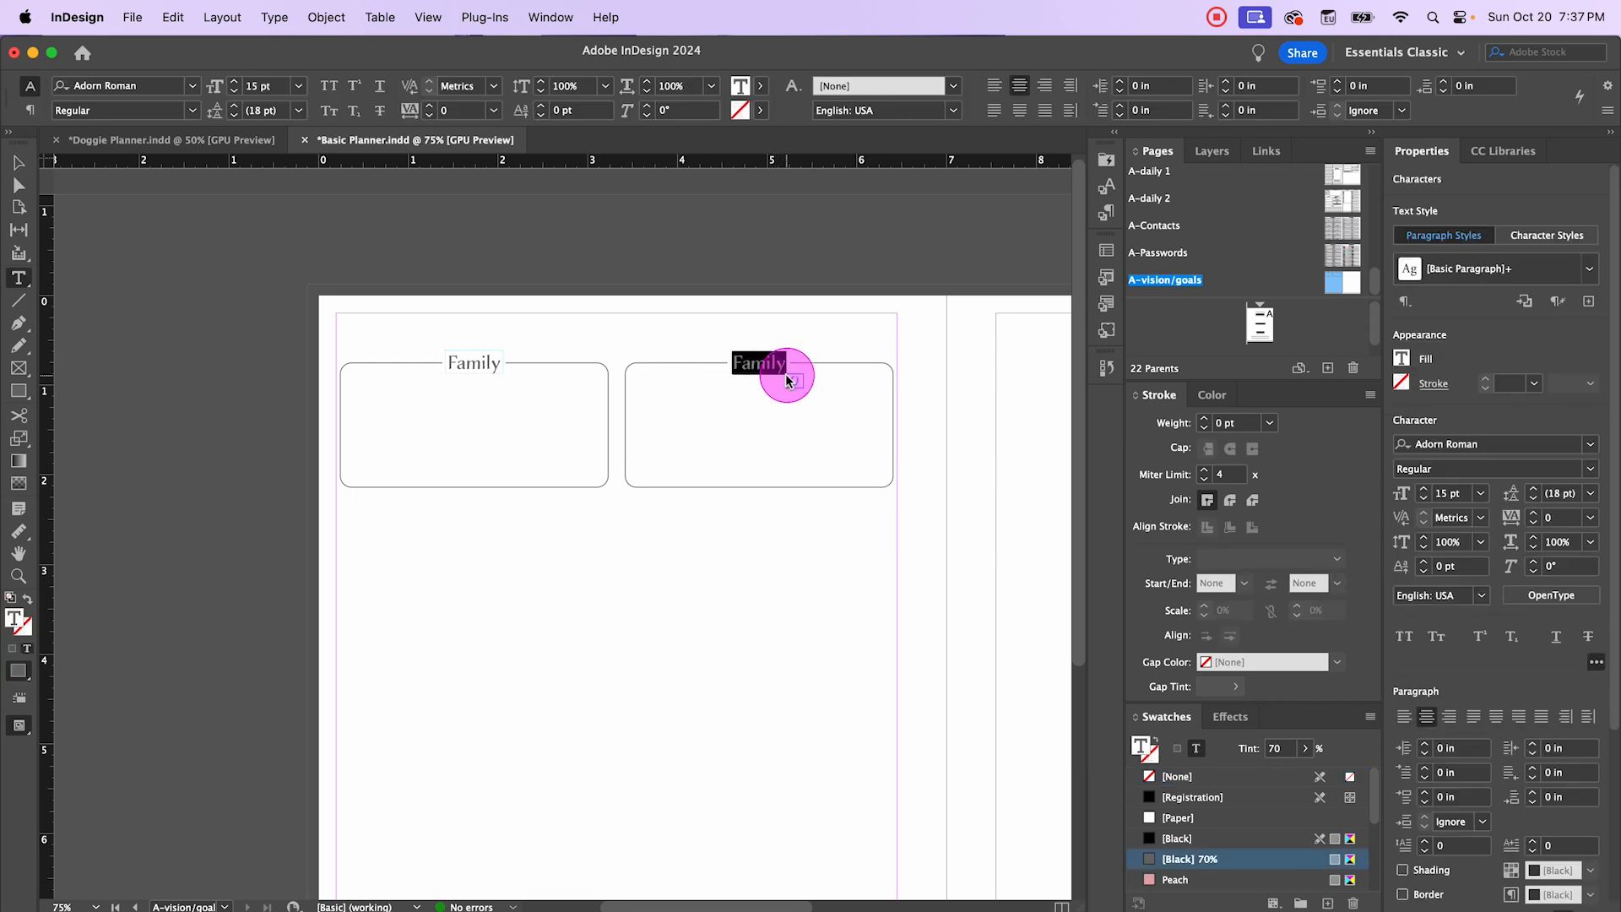
pyautogui.write('Health')
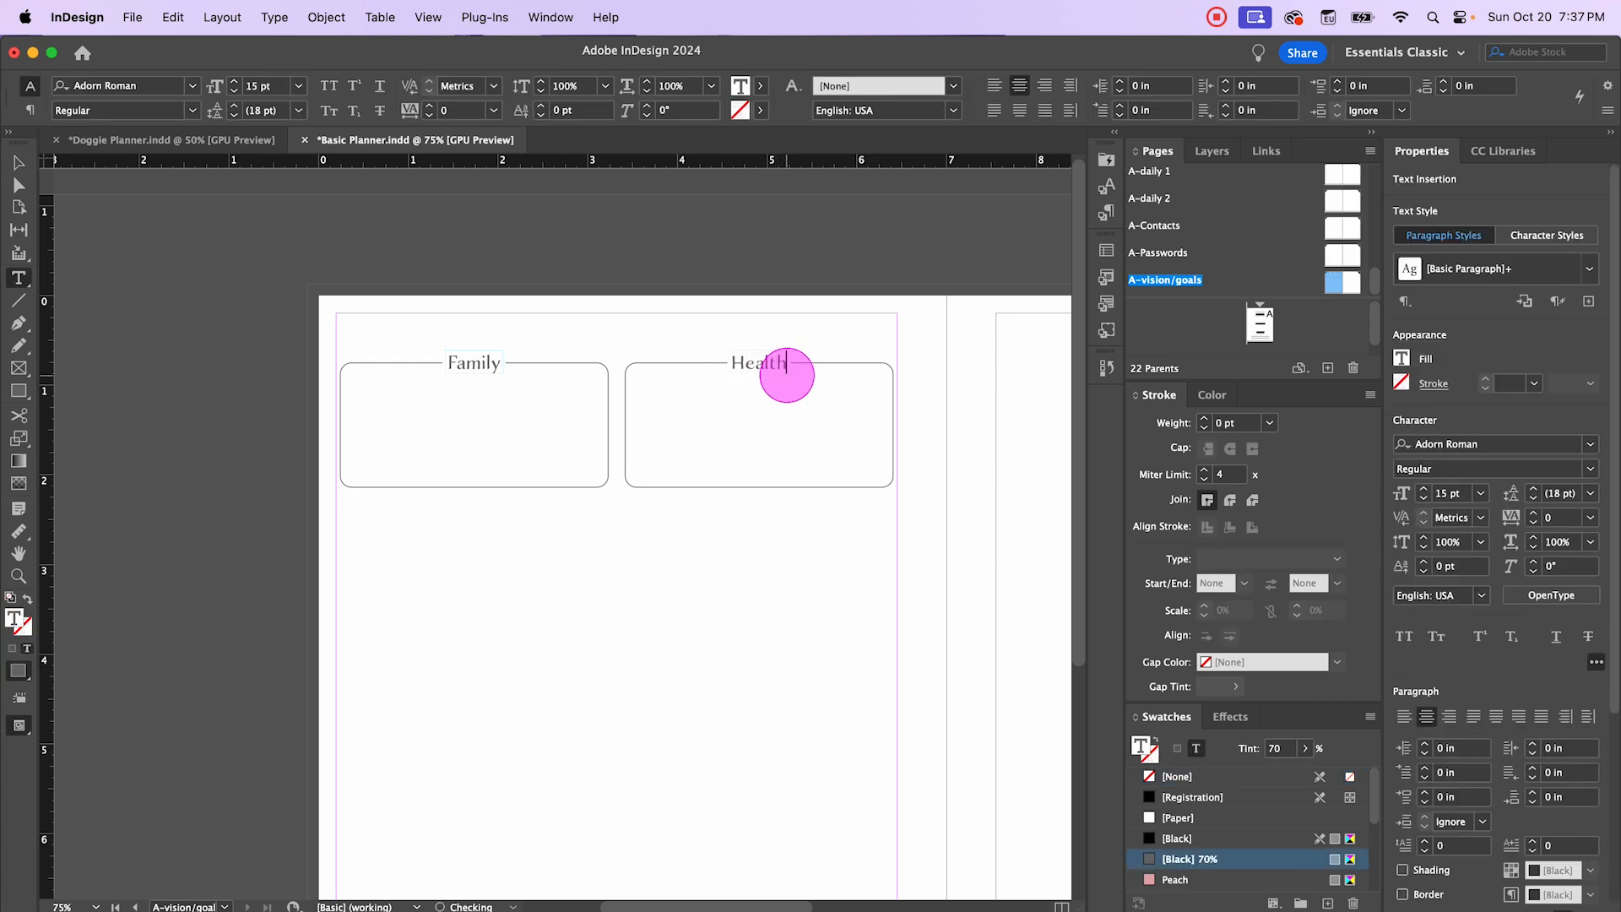
pyautogui.click(19, 162)
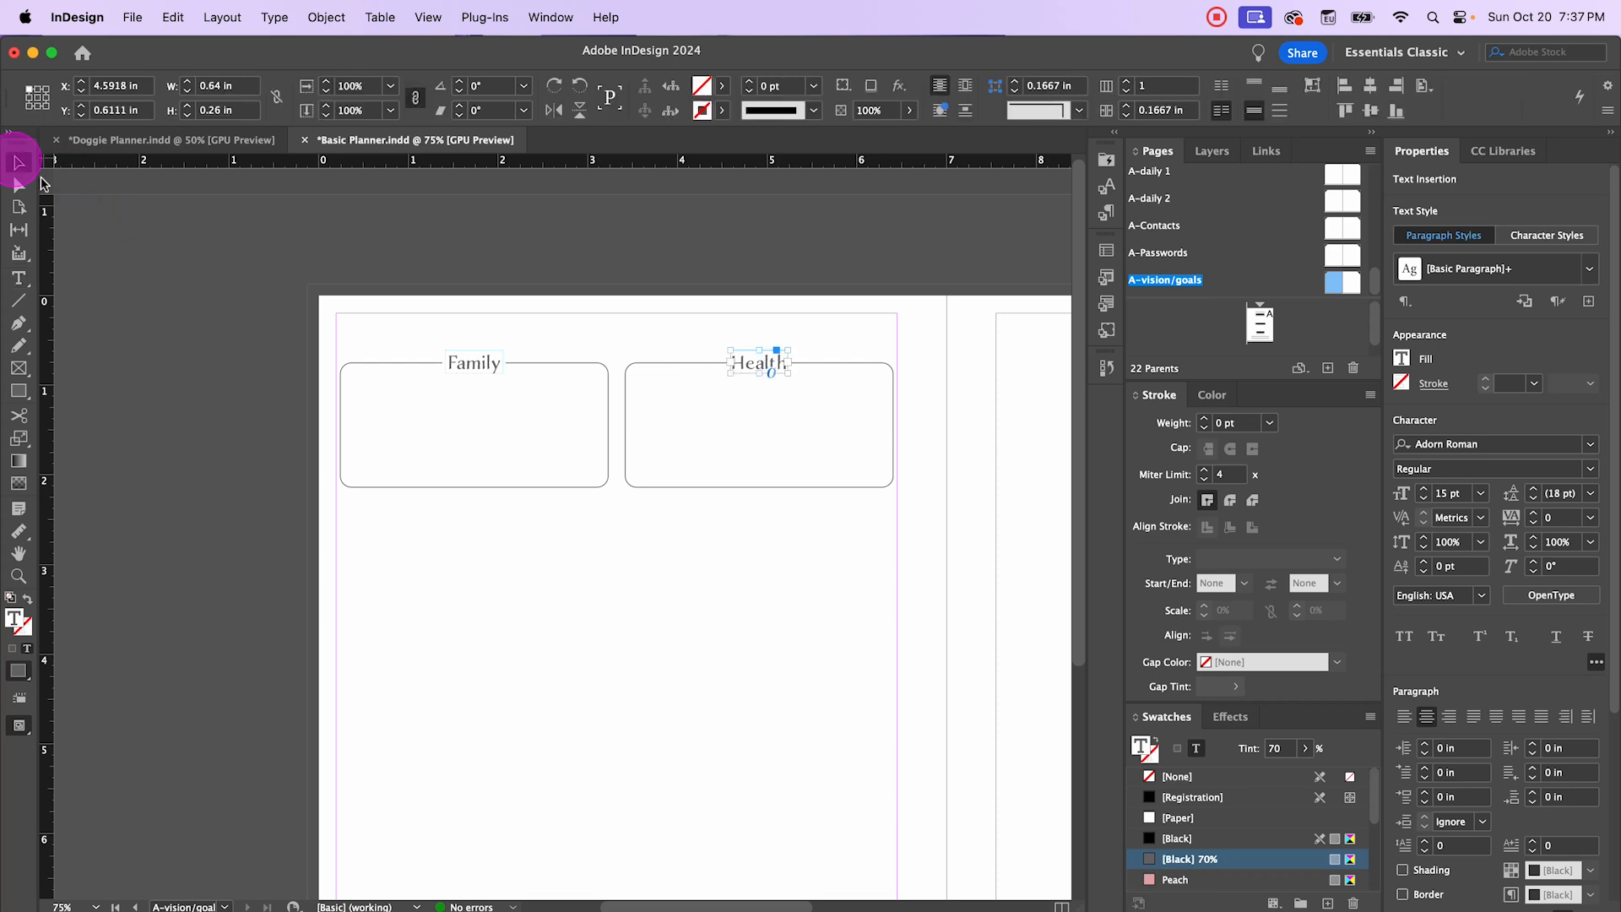
pyautogui.click(716, 574)
pyautogui.scroll(2, 777, 362)
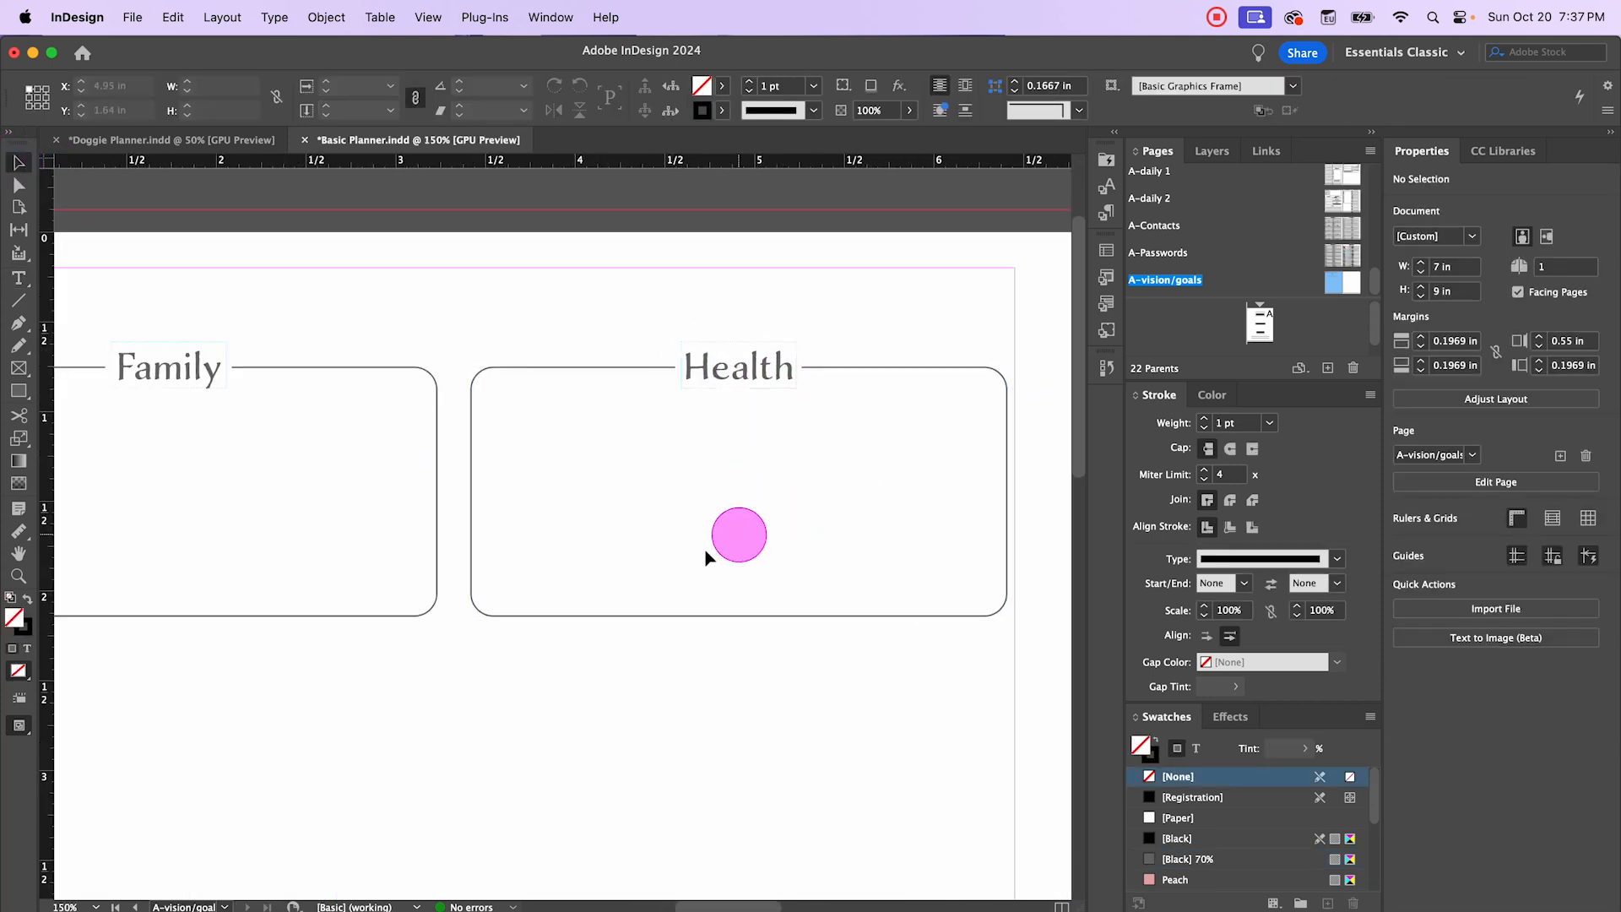
pyautogui.scroll(-2, 709, 555)
pyautogui.scroll(-3, 655, 735)
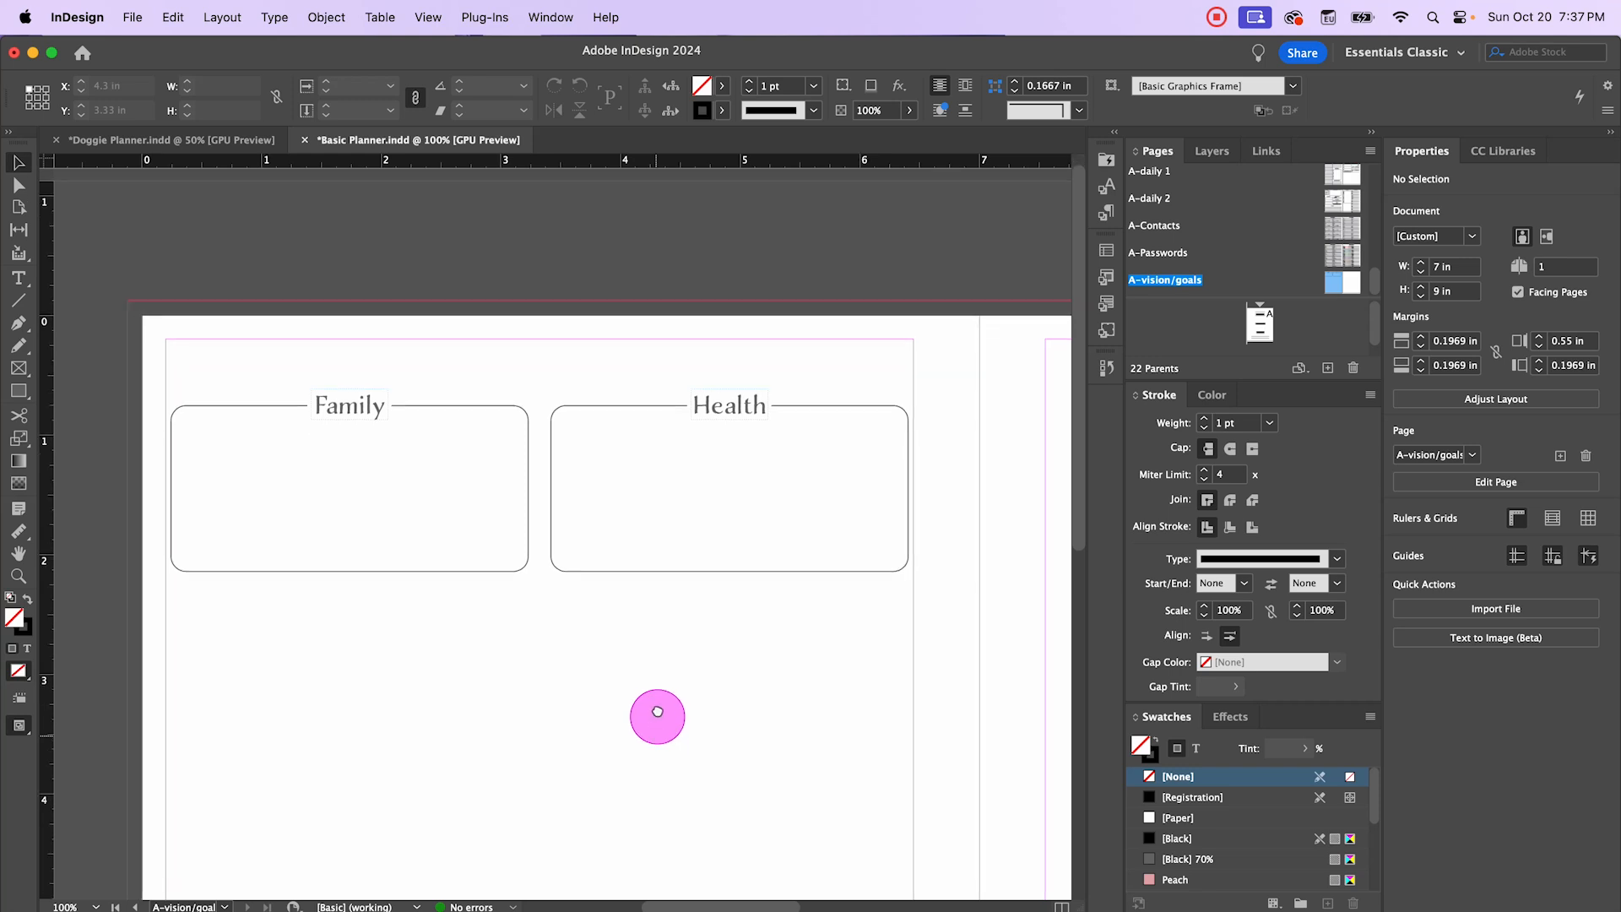
# Step: Duplicate the "Family" and "Health" boxes with their headings and place the copies directly below the originals as a second row
pyautogui.scroll(-2, 663, 650)
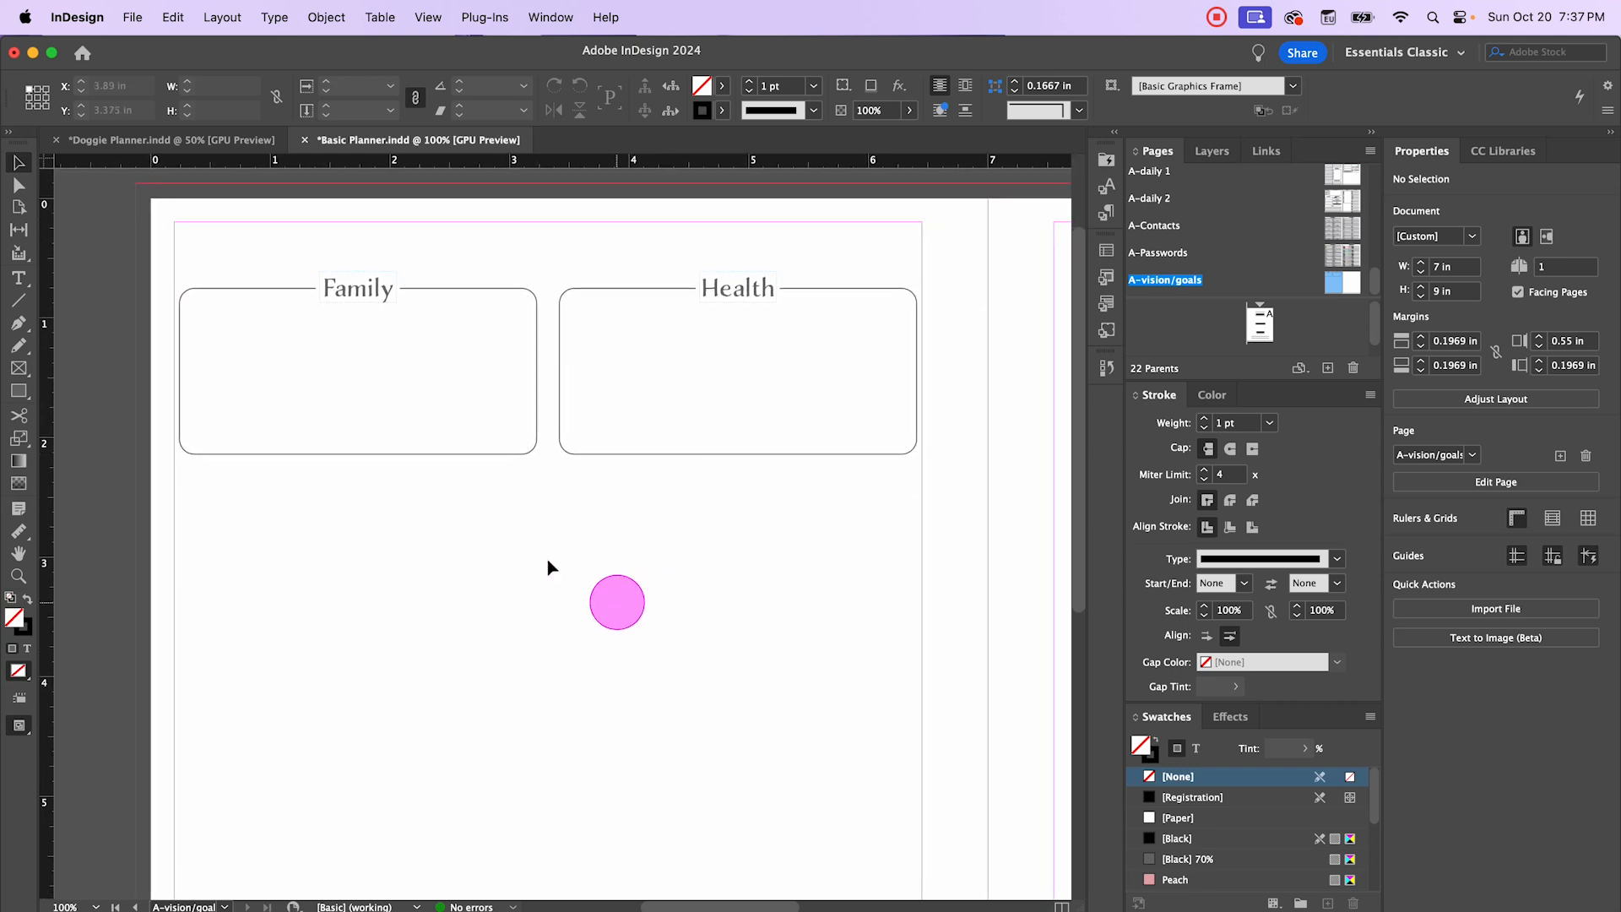
pyautogui.moveTo(242, 243)
pyautogui.mouseDown()
pyautogui.moveTo(546, 372)
pyautogui.moveTo(756, 422)
pyautogui.mouseUp()
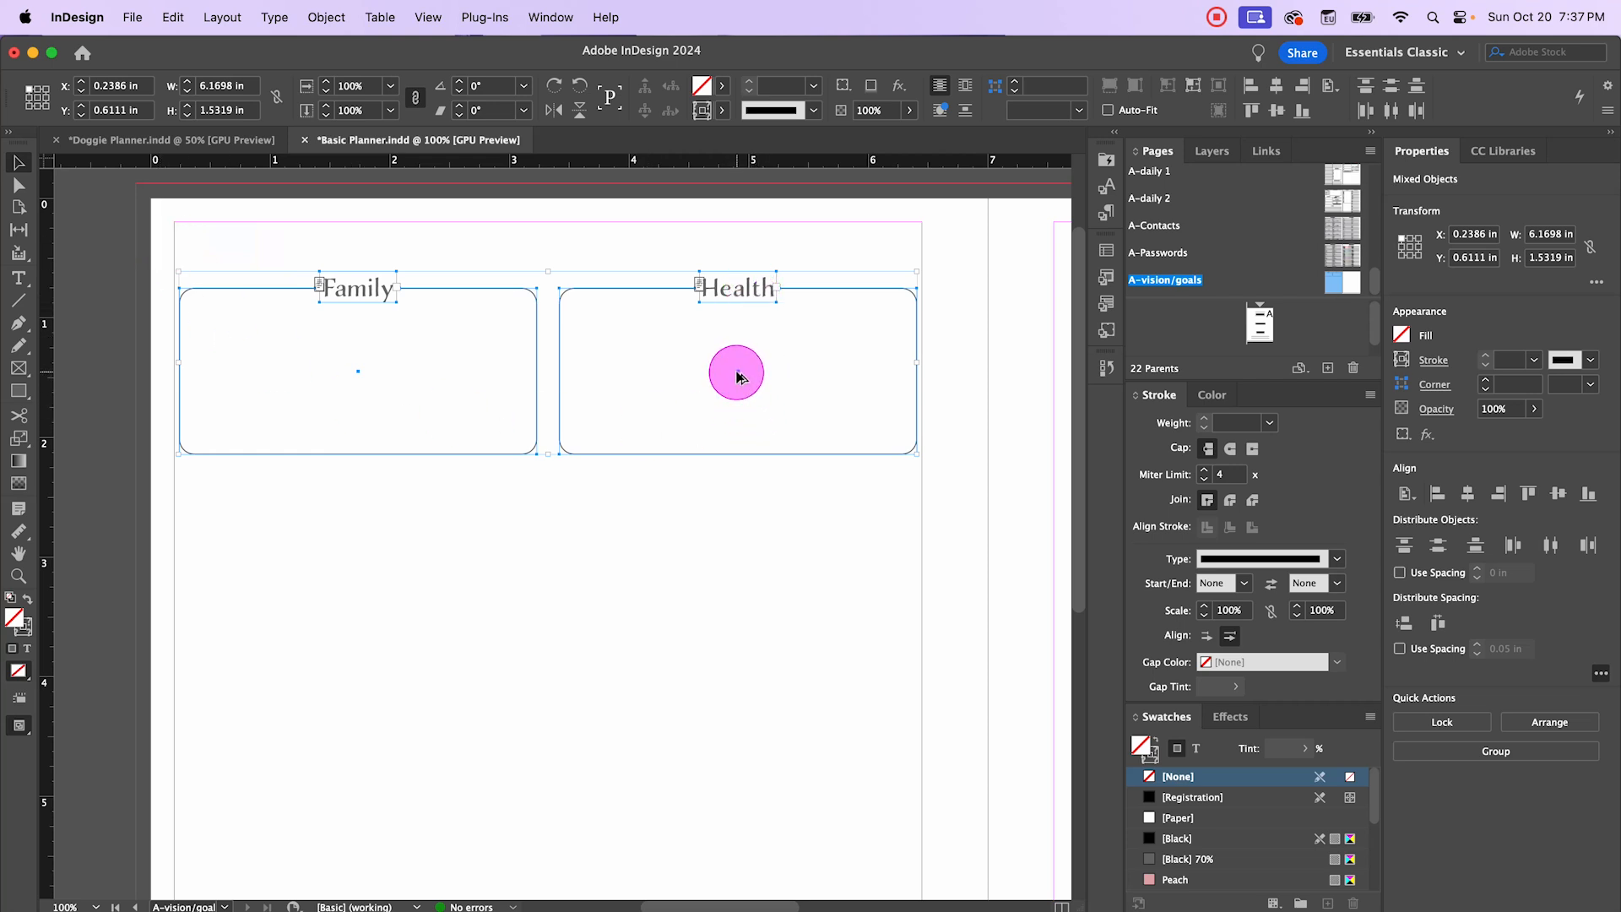
pyautogui.moveTo(736, 376); pyautogui.dragTo(751, 579)
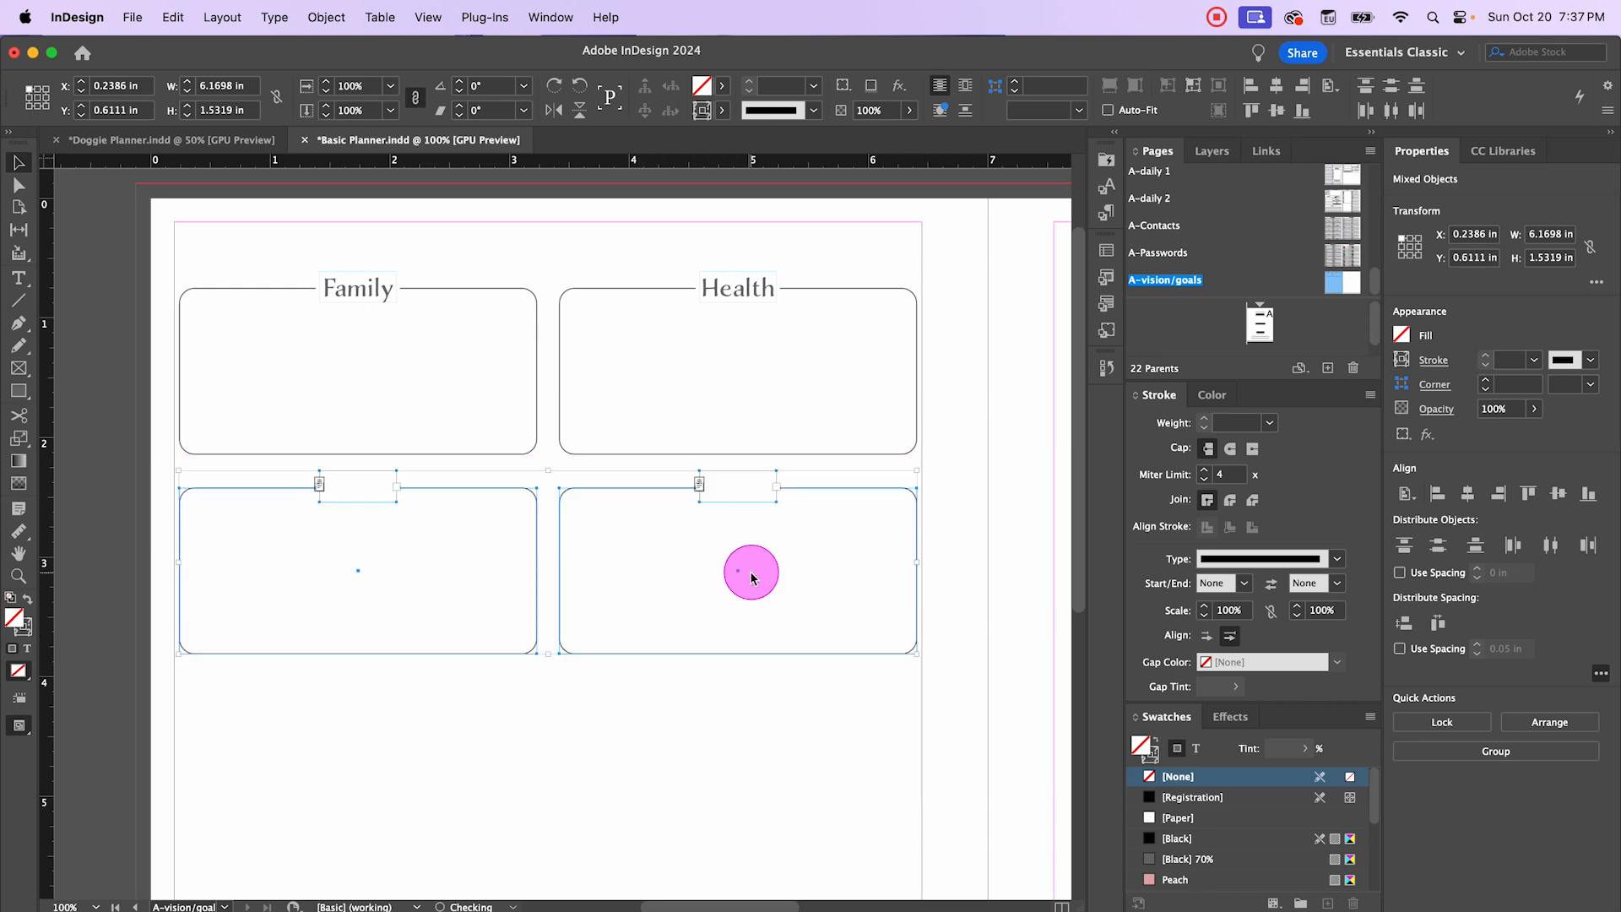
pyautogui.click(960, 515)
# Step: Replace the "Family" heading of the second row's left box with "Career"
pyautogui.doubleClick(392, 488)
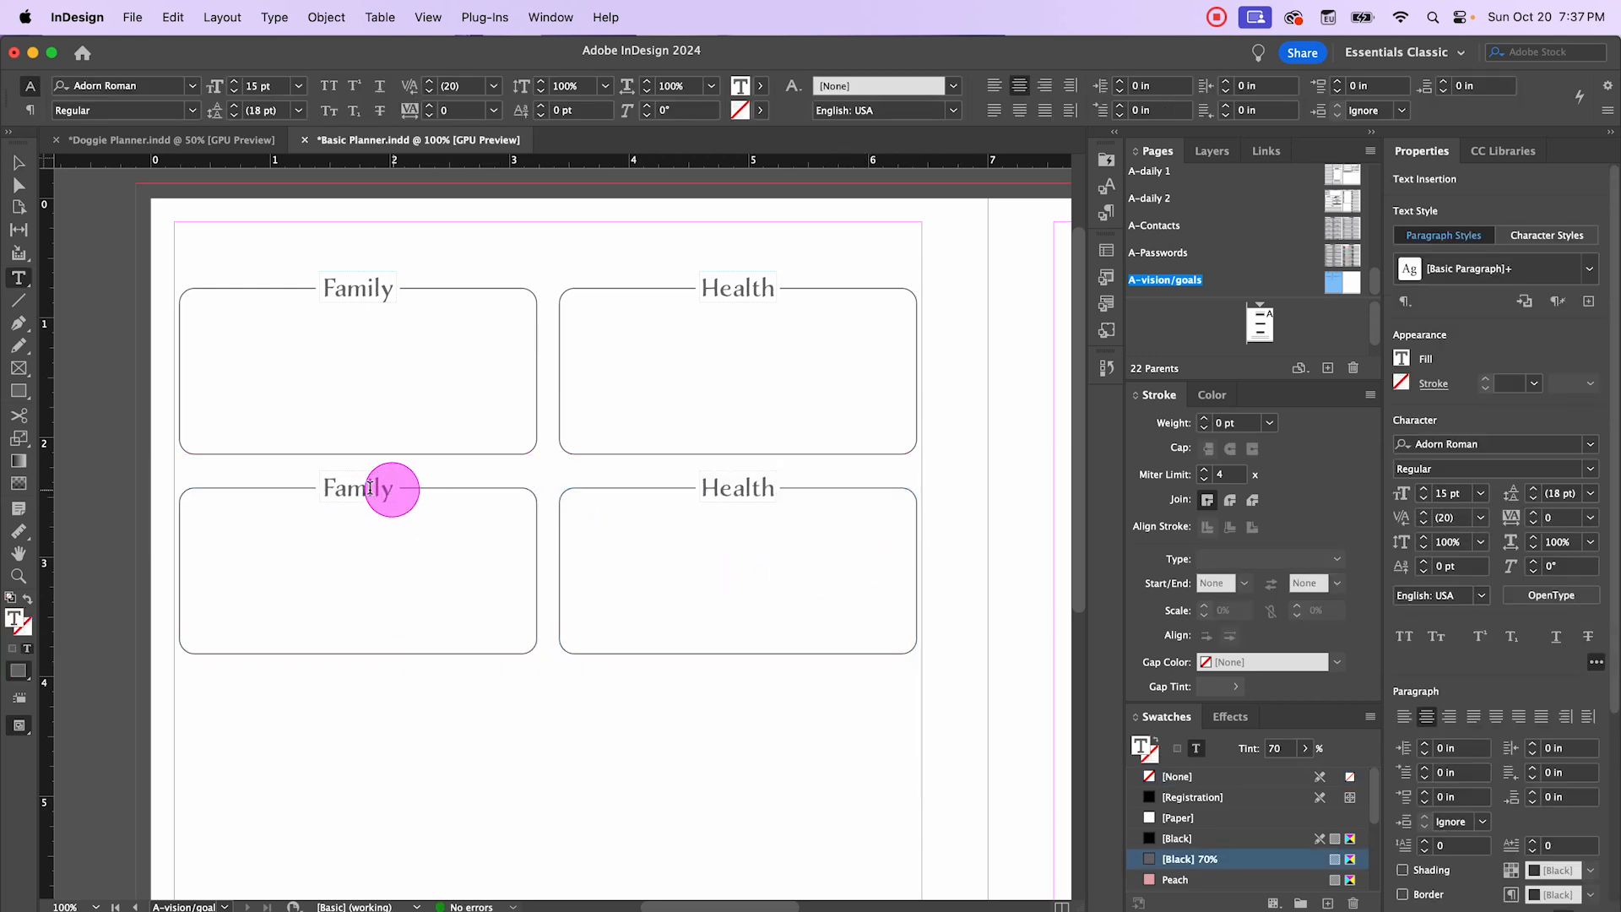
pyautogui.doubleClick(327, 487)
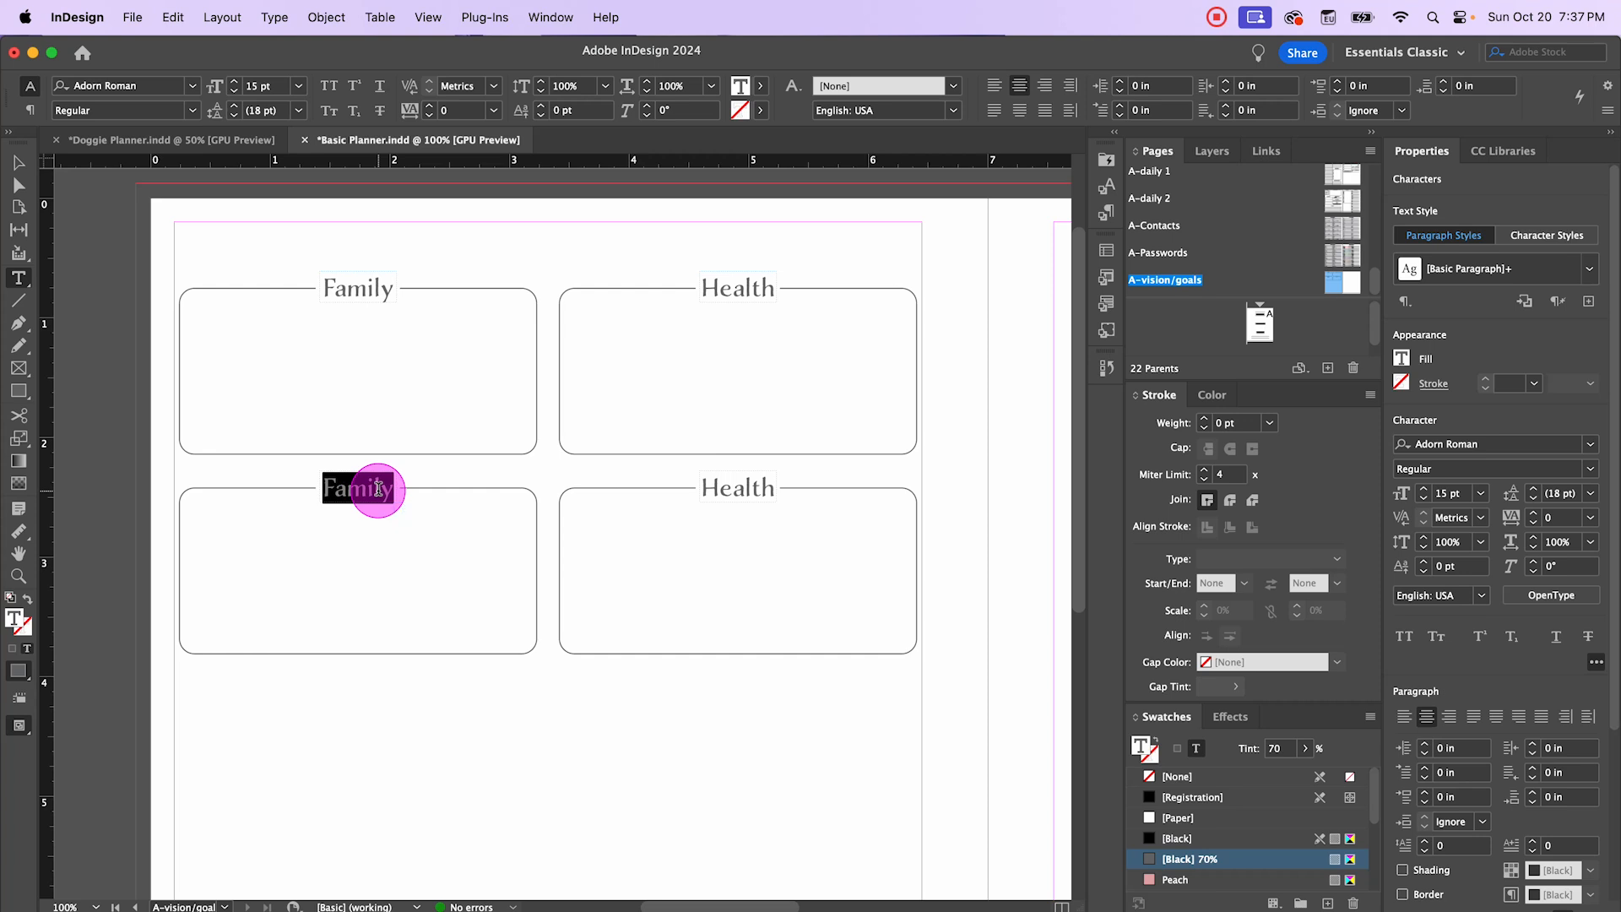
pyautogui.write('Ca-')
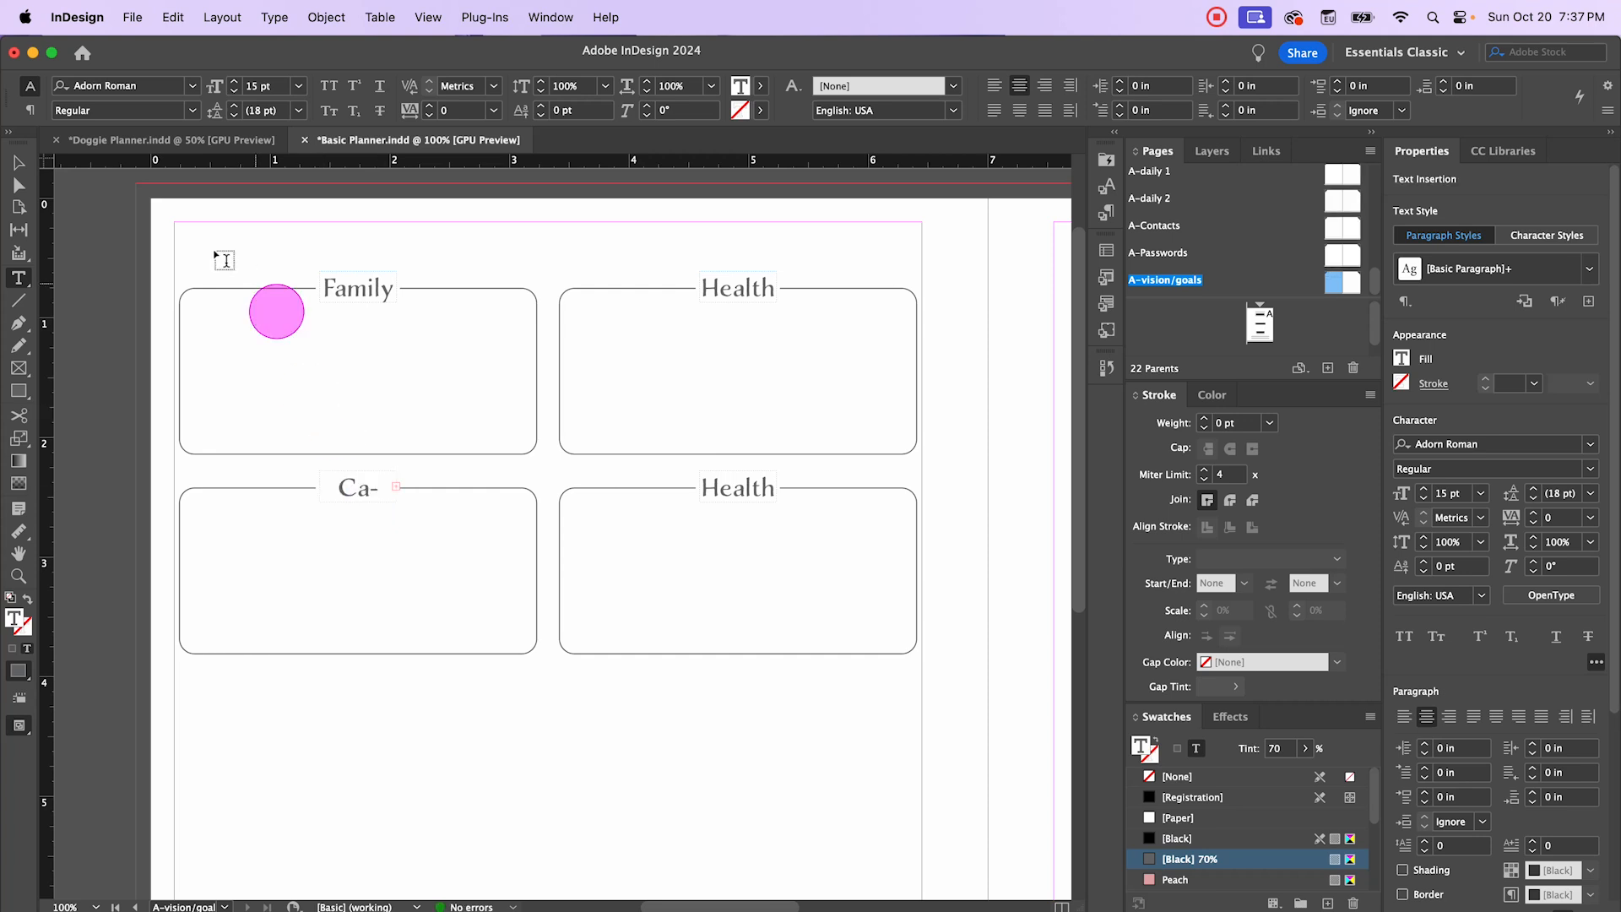
pyautogui.click(17, 161)
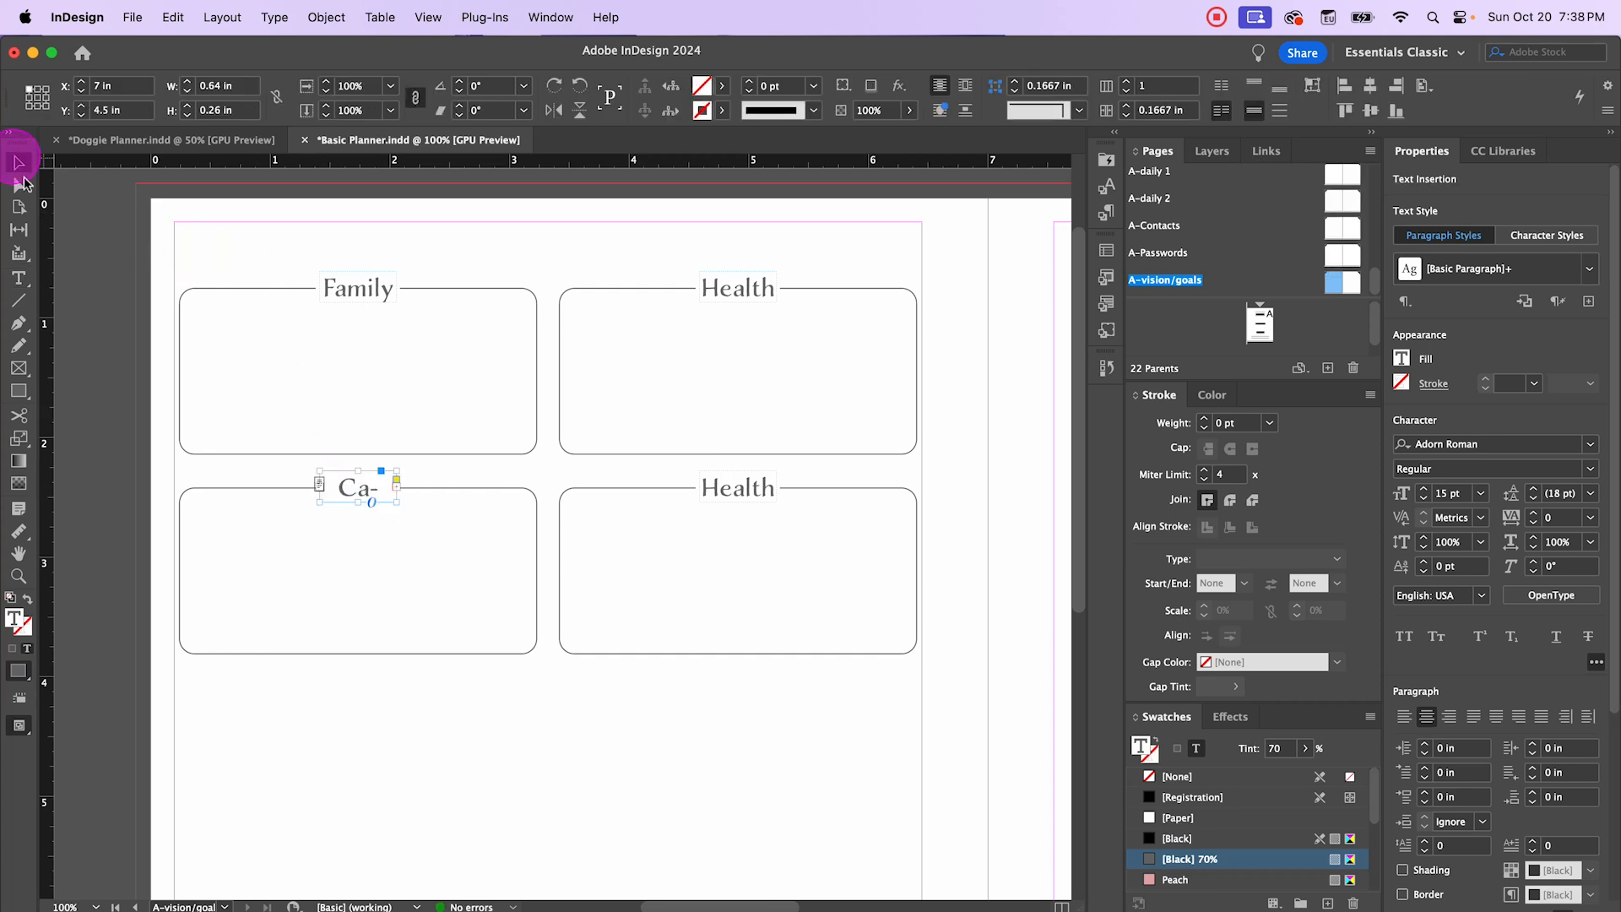
# Step: Replace the "Health" heading of the second row's right box with "Finances"
pyautogui.doubleClick(747, 488)
pyautogui.moveTo(774, 488); pyautogui.dragTo(714, 488)
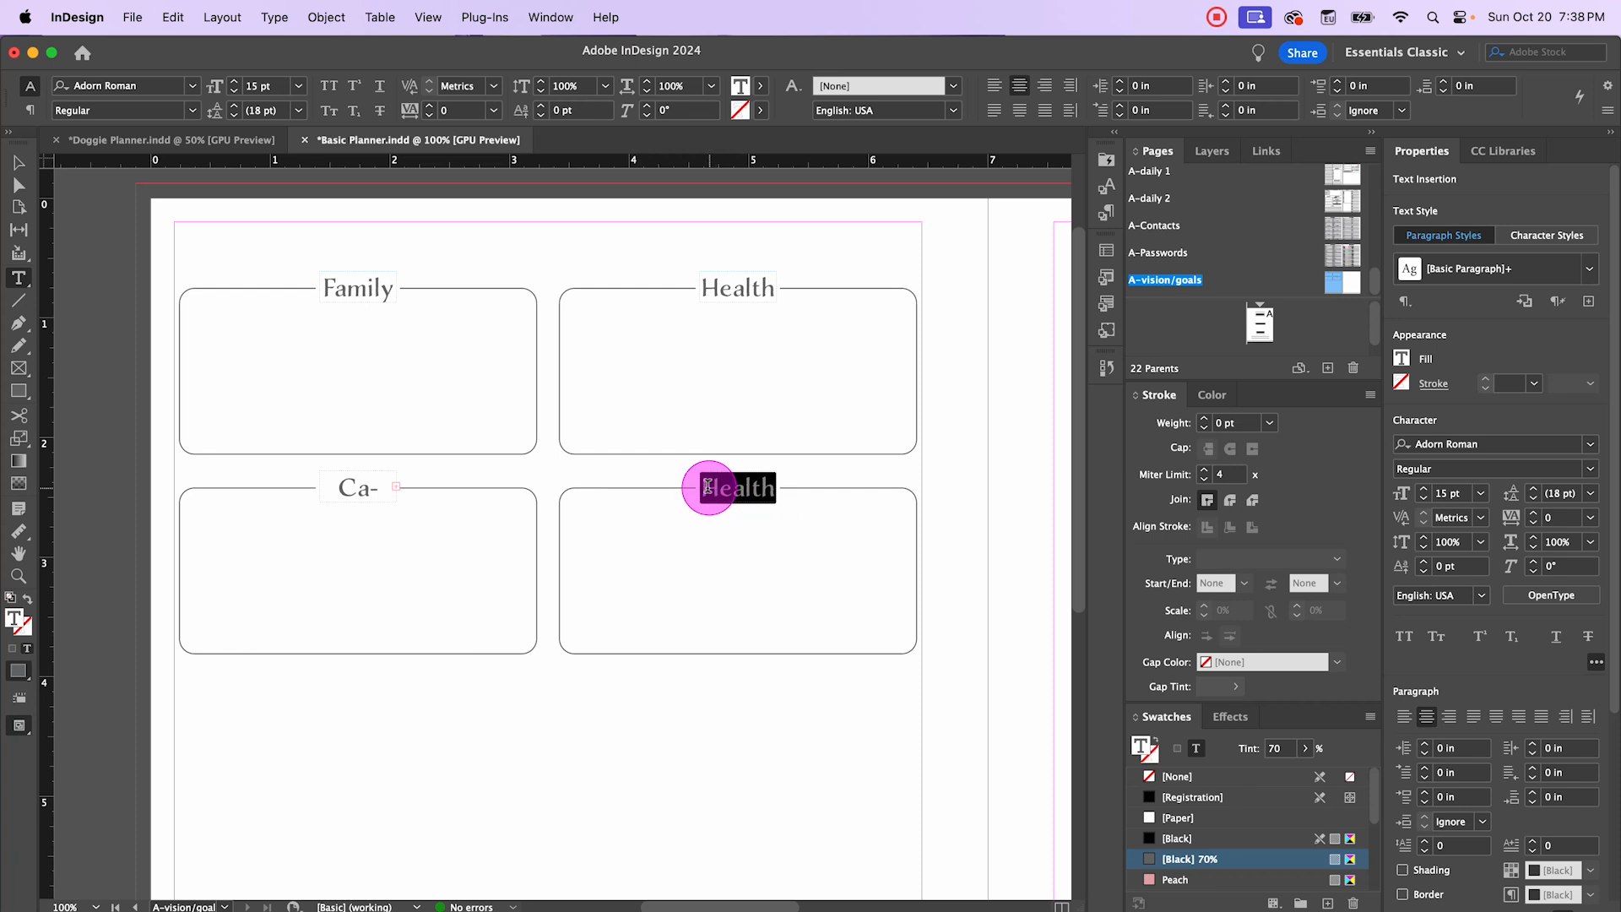
pyautogui.write('Fi-')
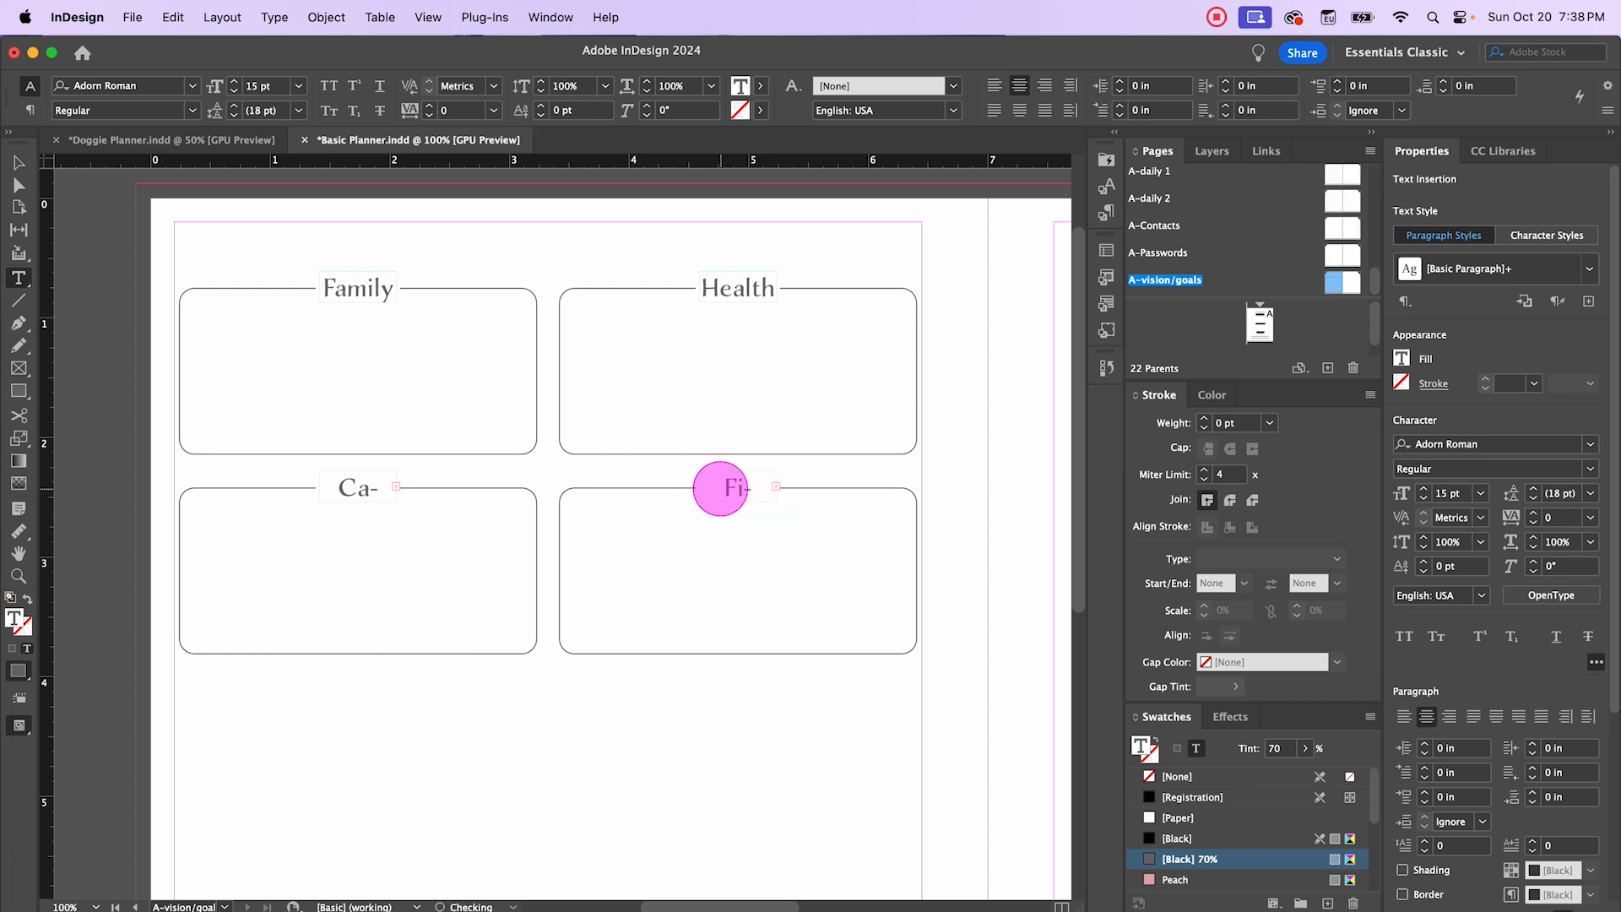
pyautogui.click(18, 162)
pyautogui.click(278, 590)
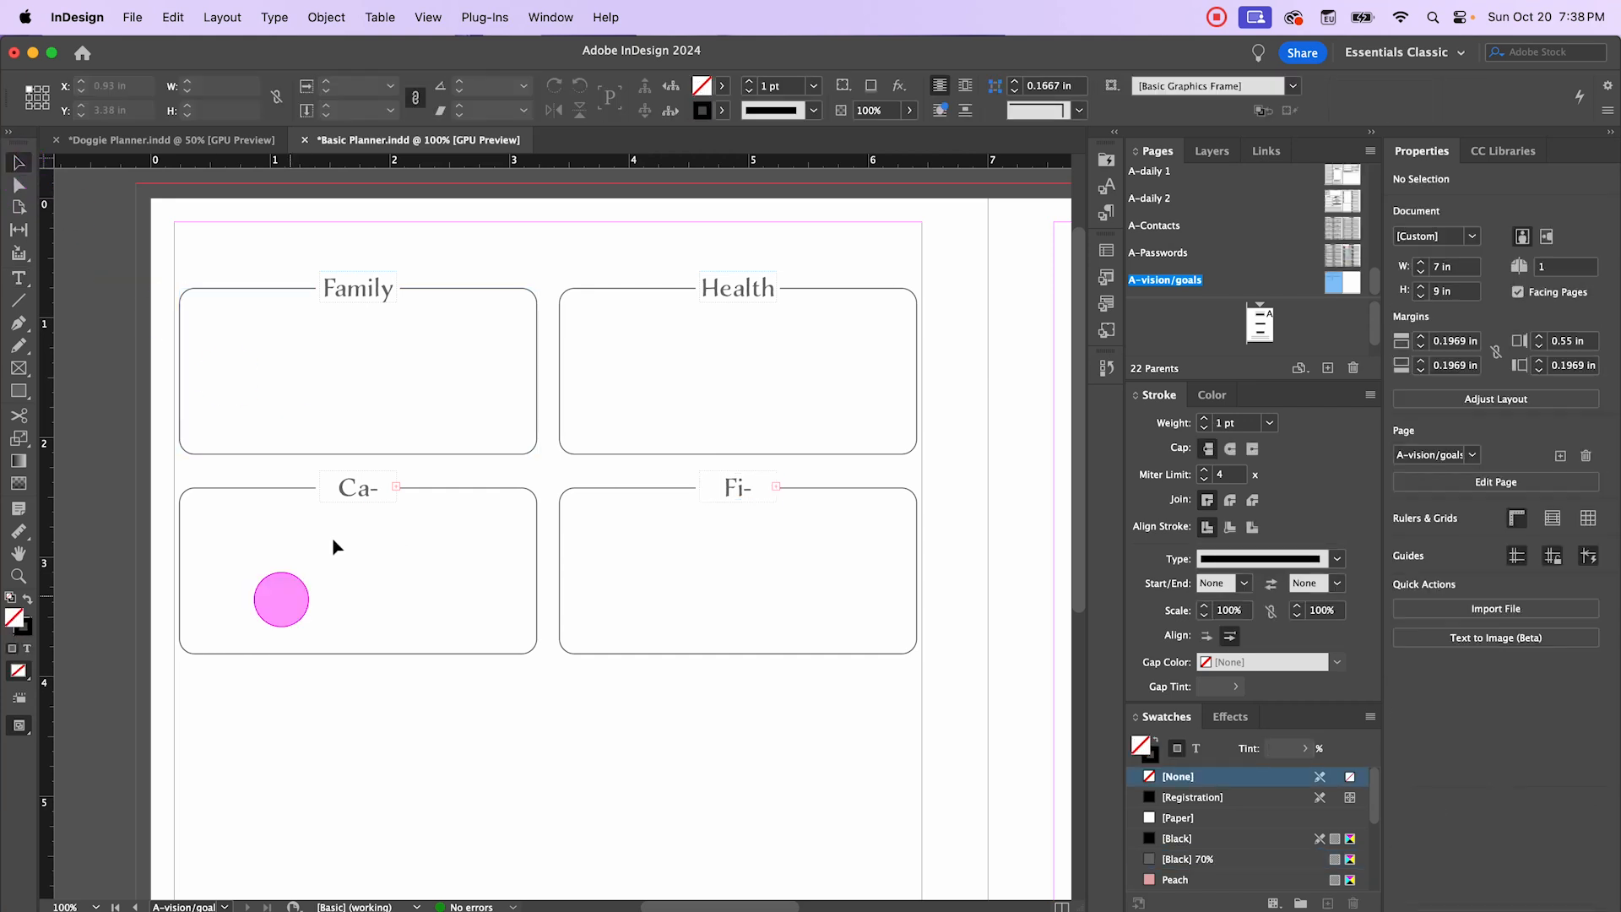
# Step: Widen the overset "Career" text frame to about 0.85 in so the whole word fits
pyautogui.scroll(4, 317, 479)
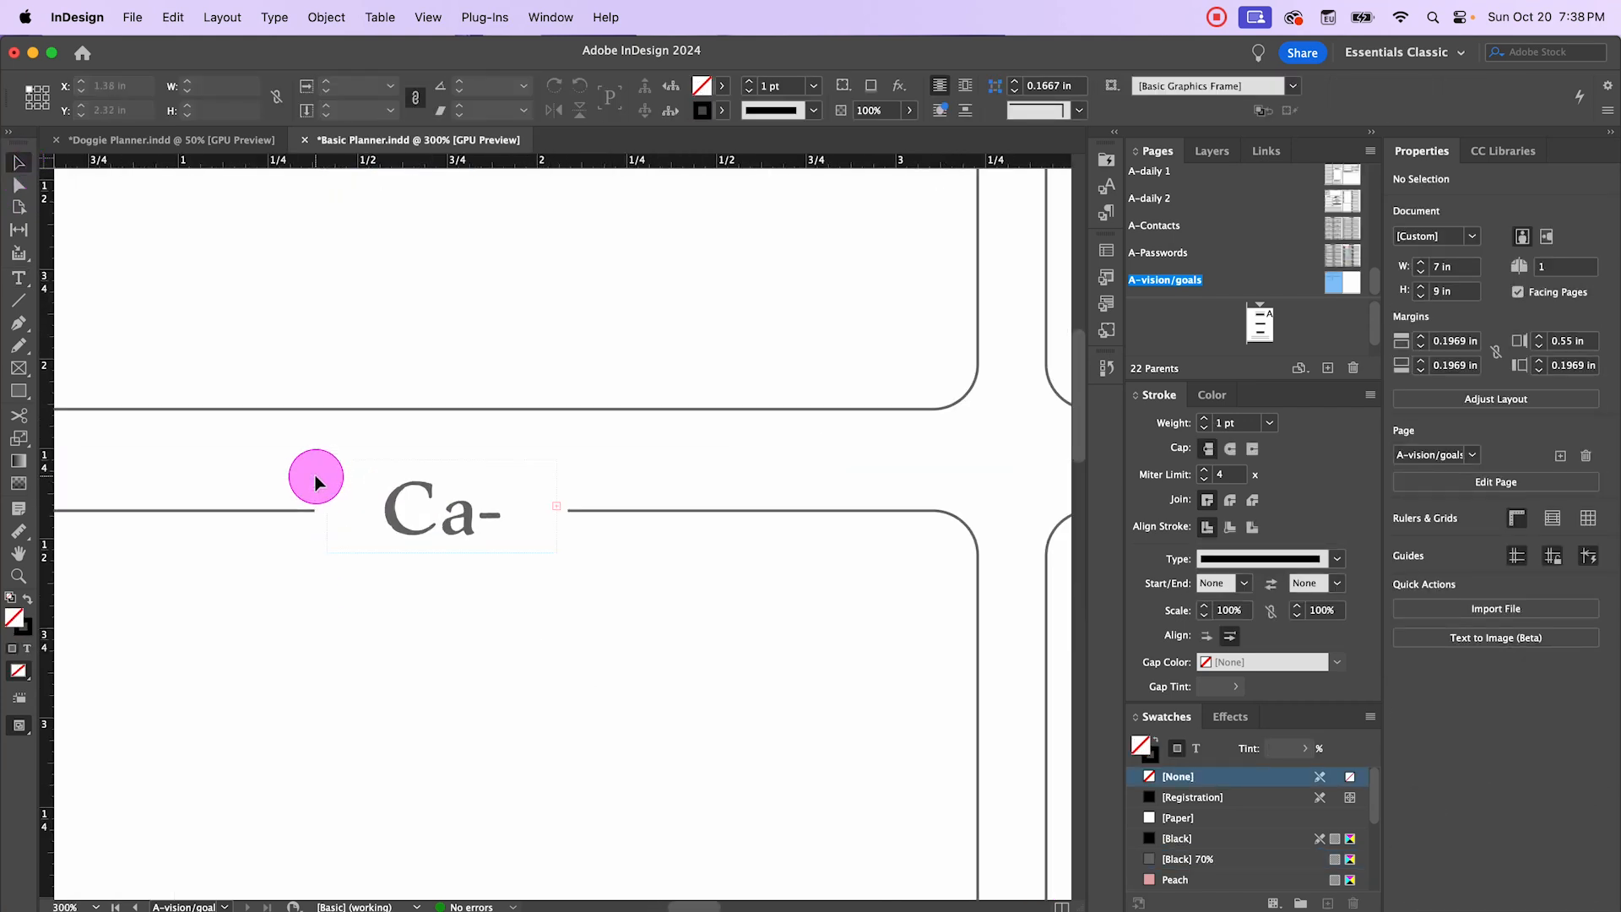
pyautogui.click(482, 536)
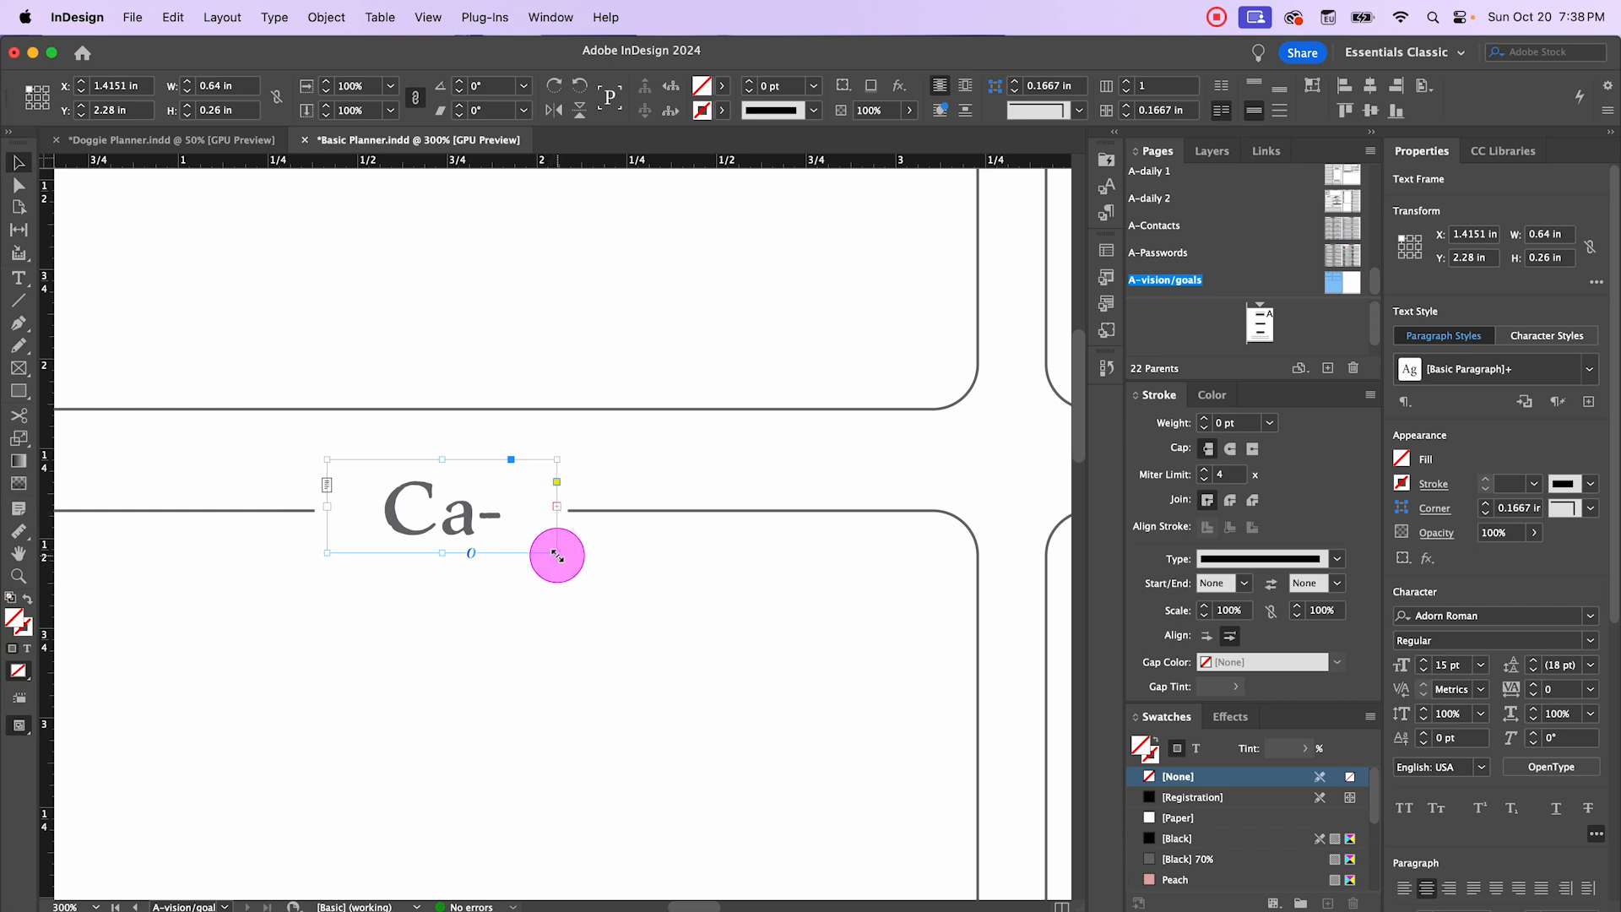
pyautogui.moveTo(558, 552); pyautogui.dragTo(632, 552)
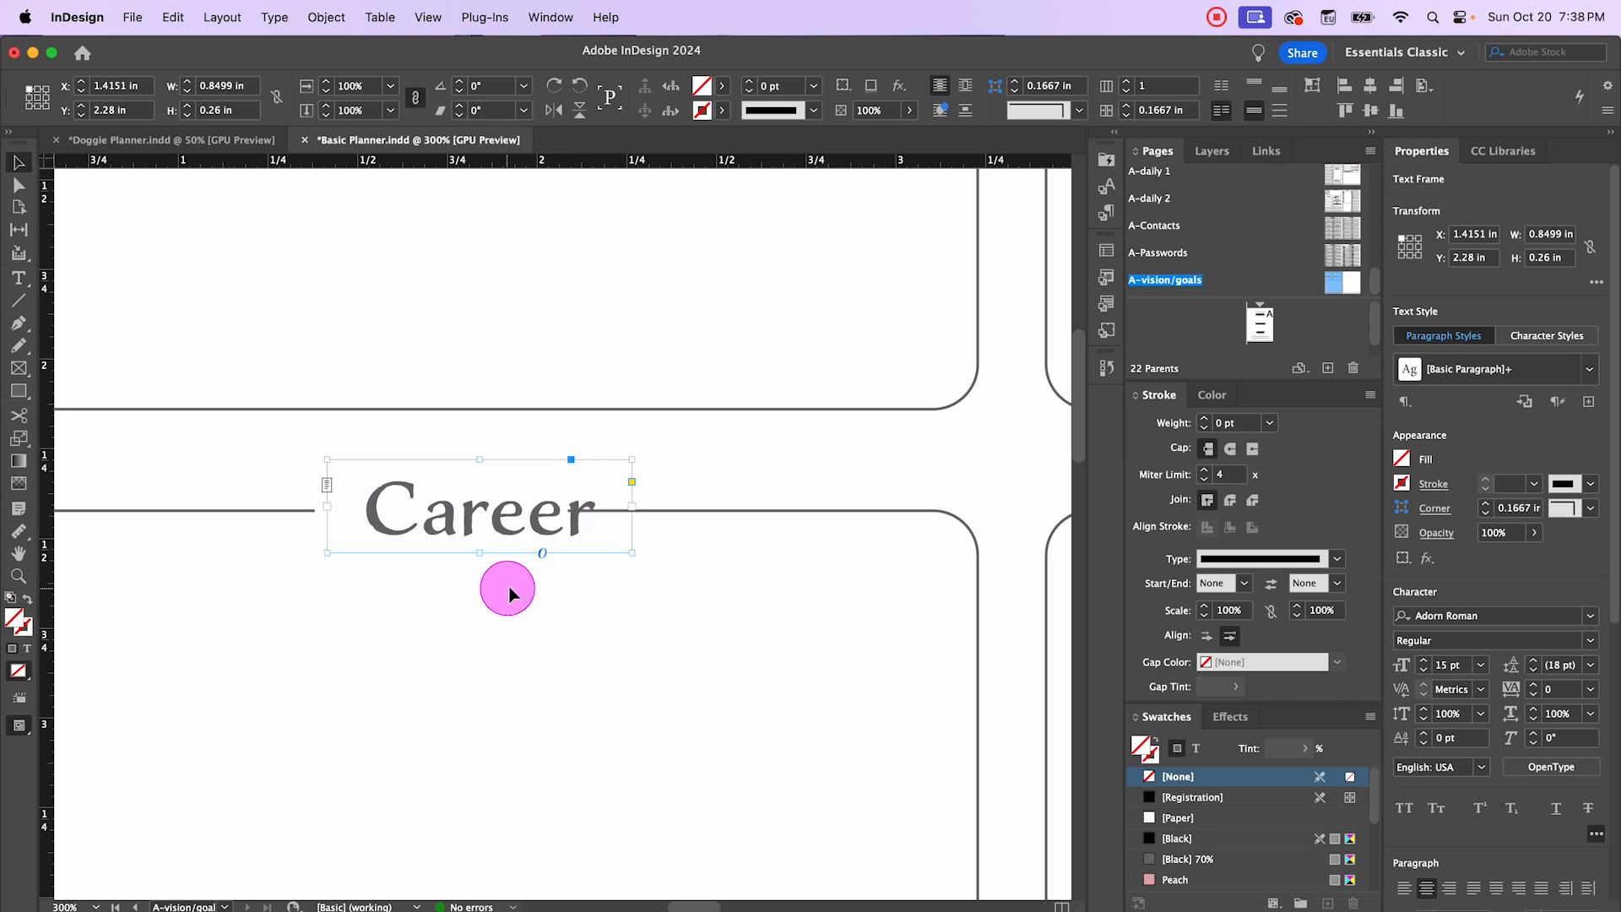
pyautogui.click(283, 441)
# Step: Center the "Career" frame horizontally on its rounded box as key object, and nudge the heading up to Y 2.2661 in
pyautogui.click(477, 507)
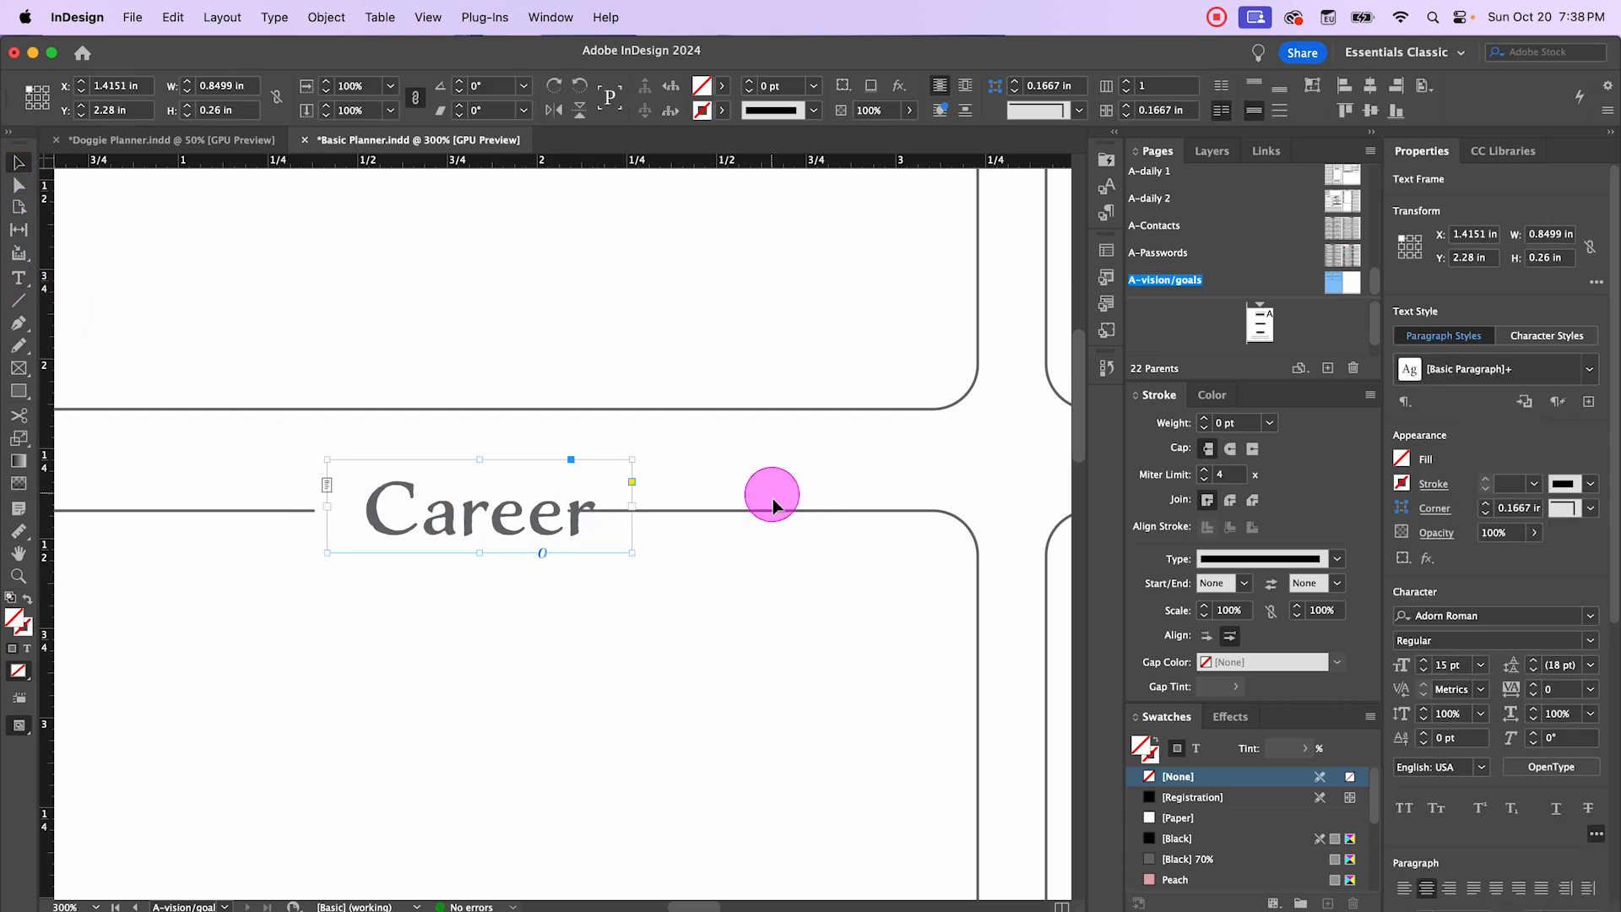
pyautogui.keyDown('shift'); pyautogui.click(773, 509); pyautogui.keyUp('shift')
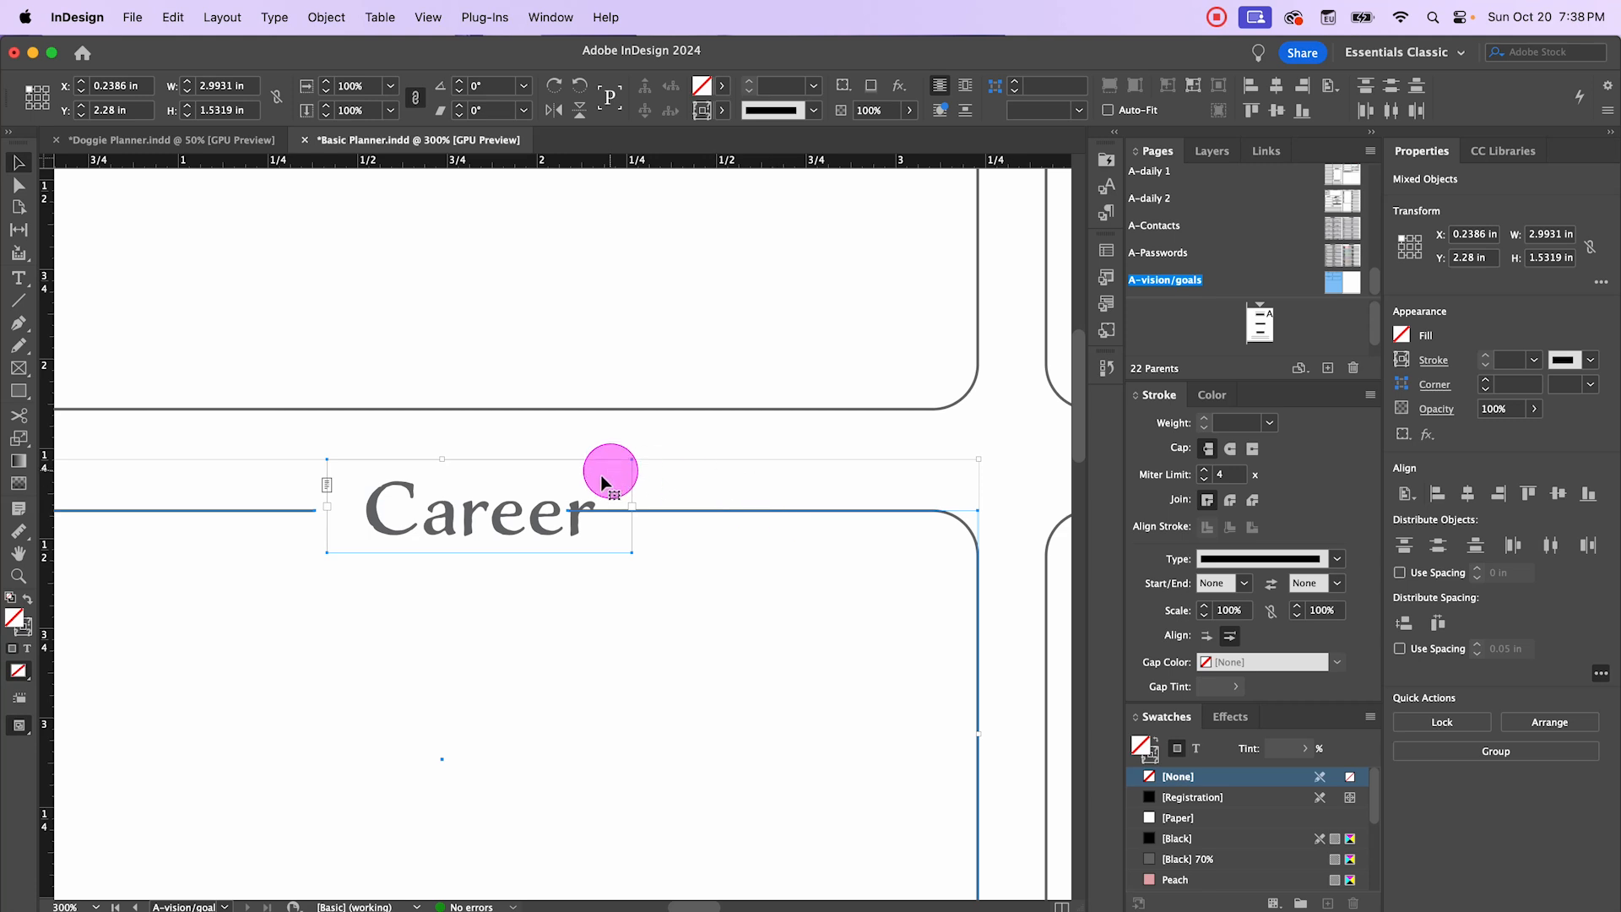
pyautogui.click(748, 511)
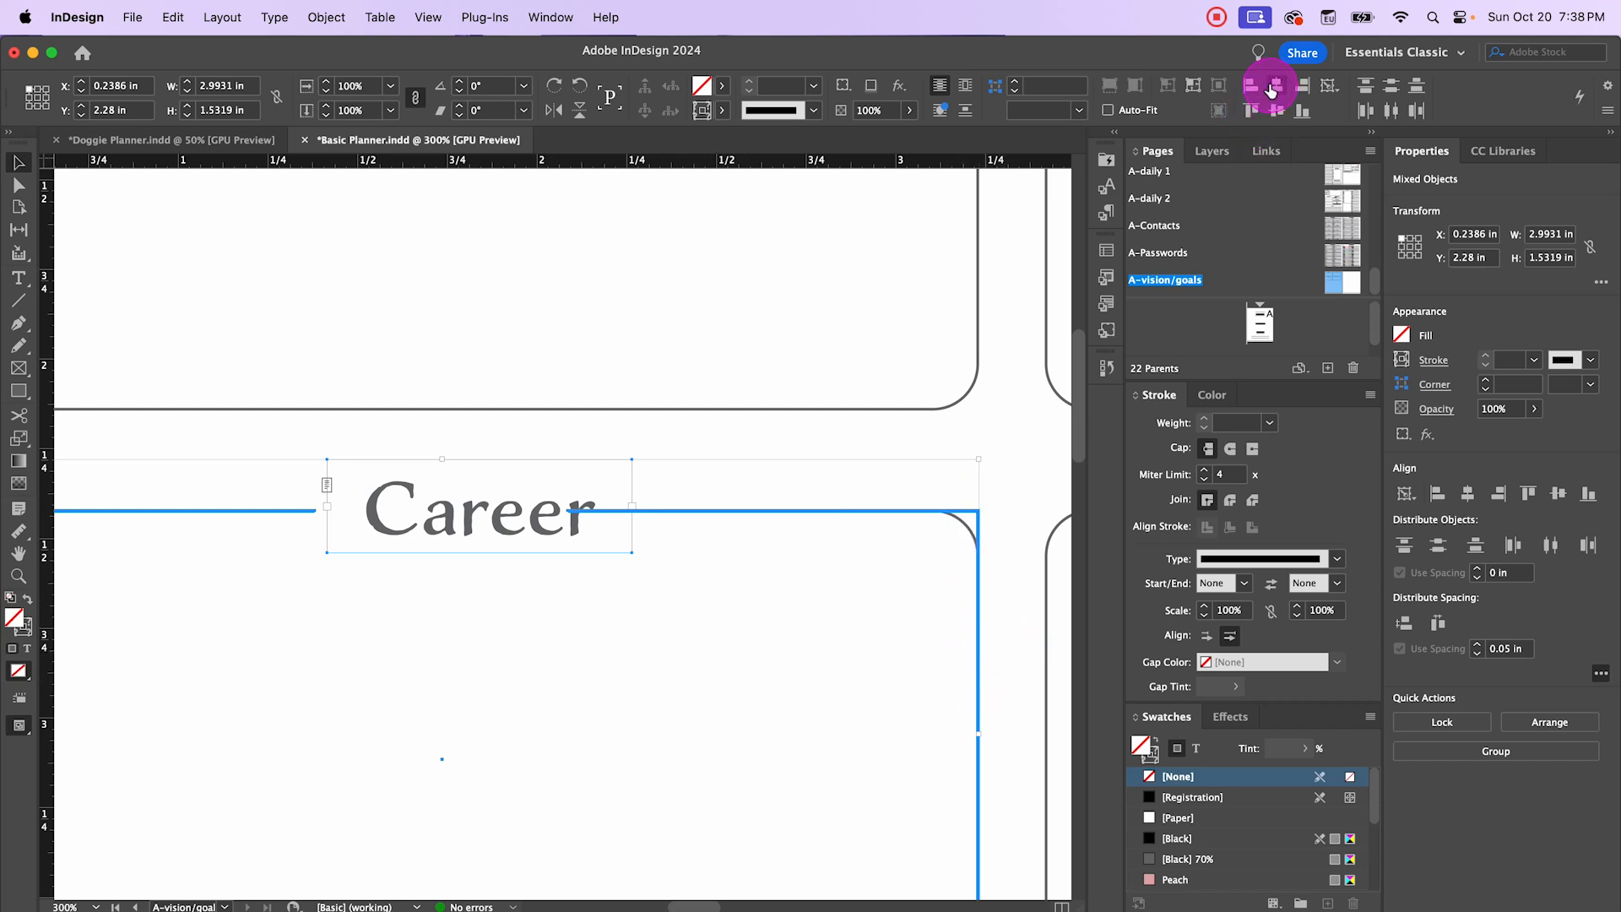
pyautogui.click(1276, 88)
pyautogui.click(720, 448)
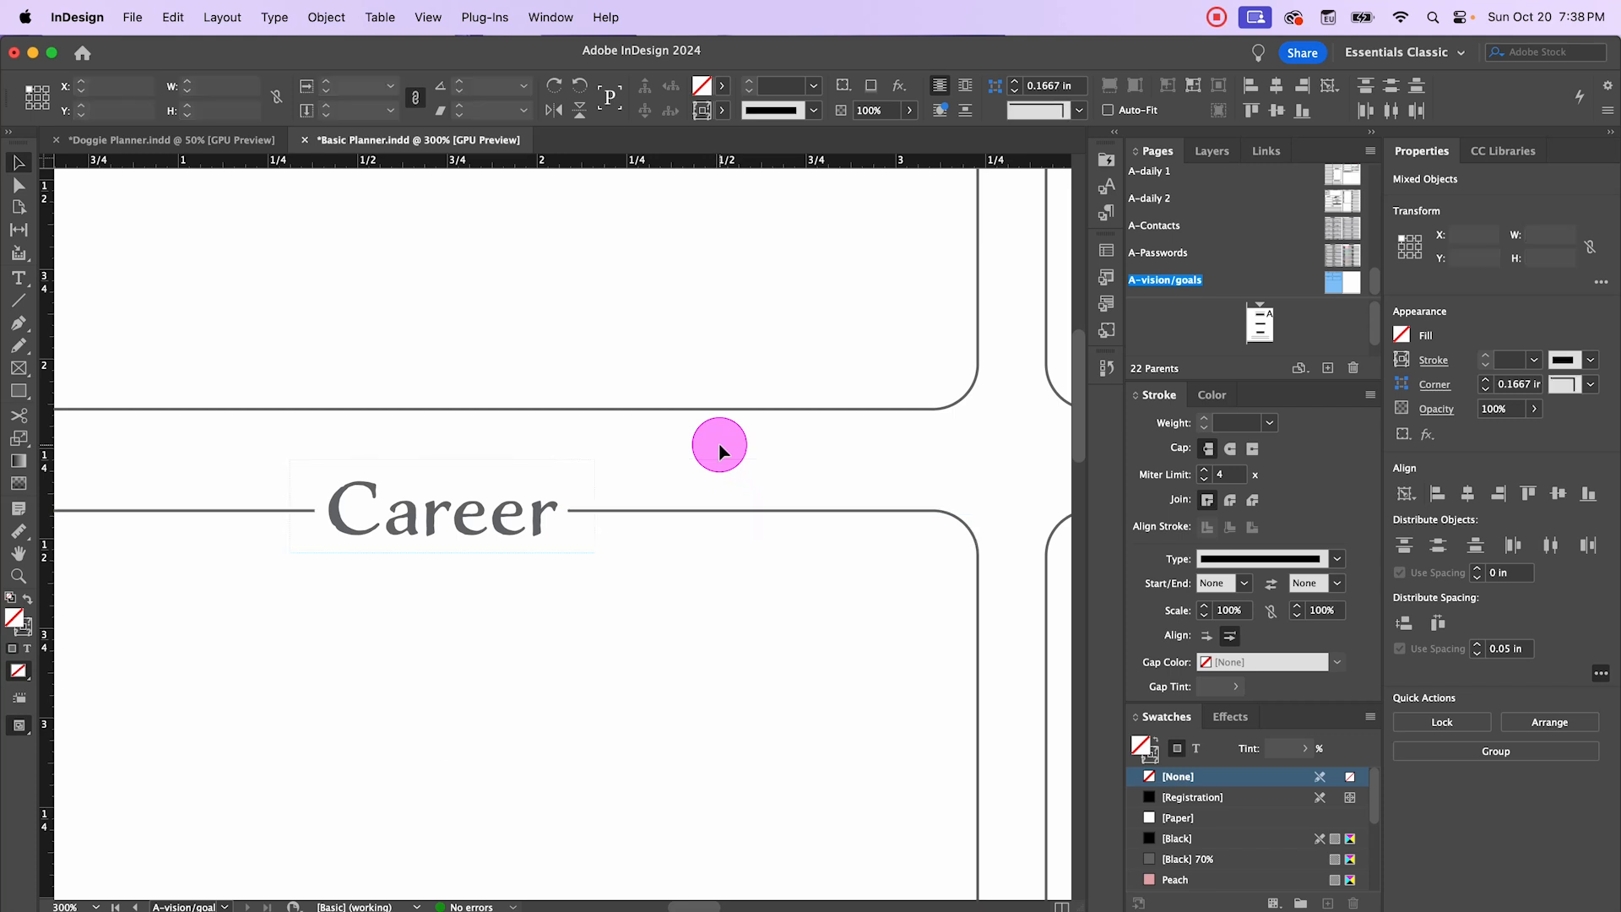
pyautogui.click(496, 502)
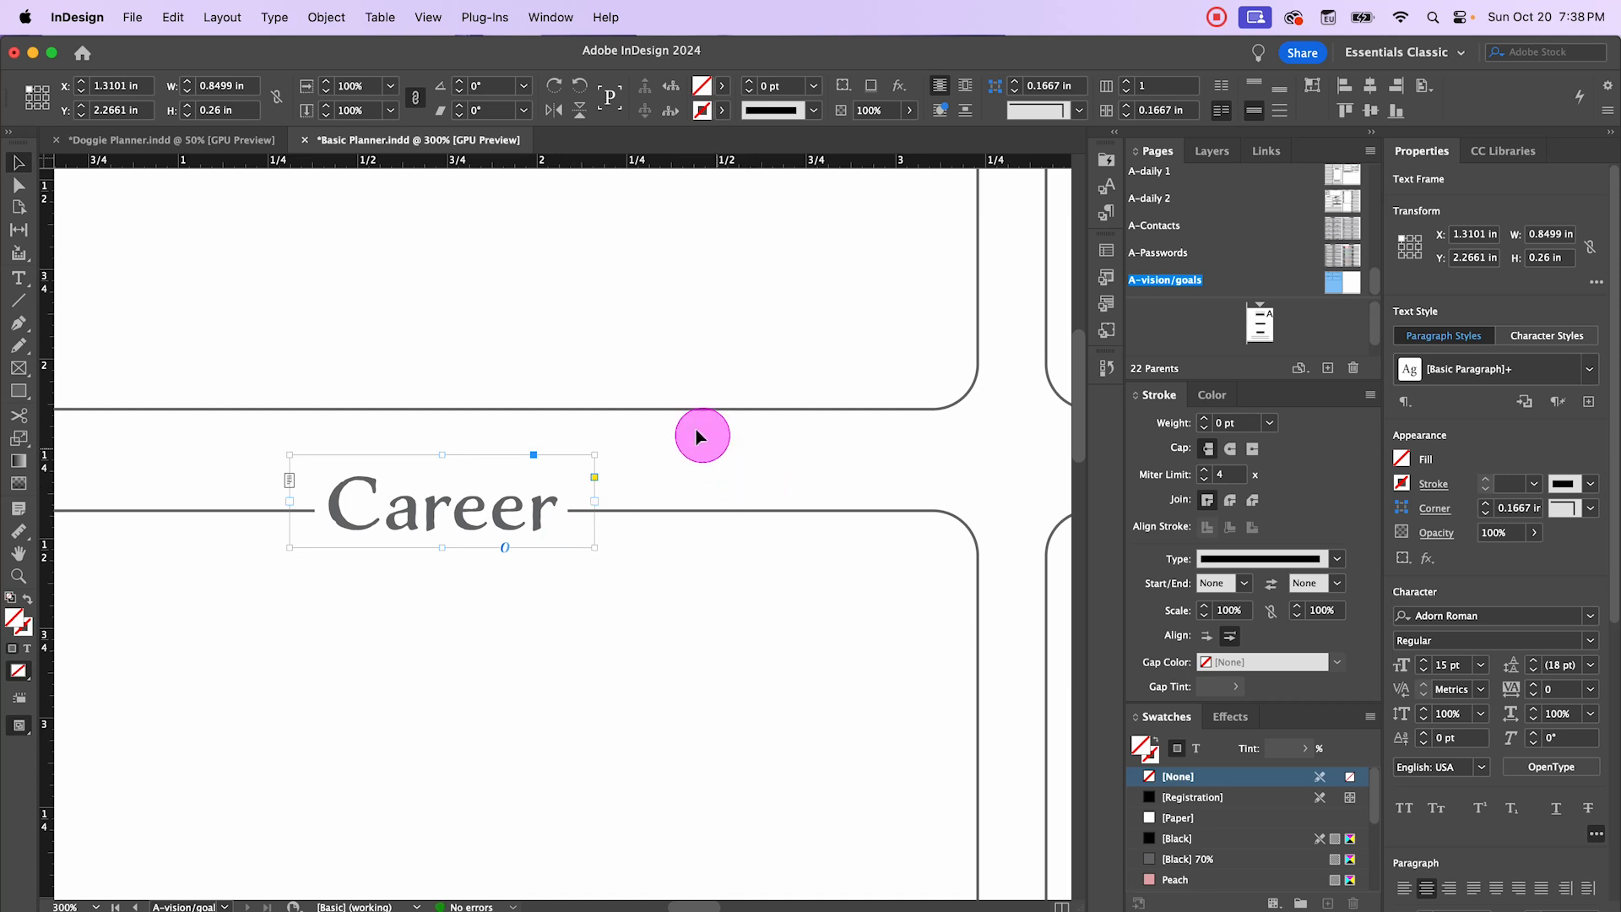
pyautogui.click(735, 460)
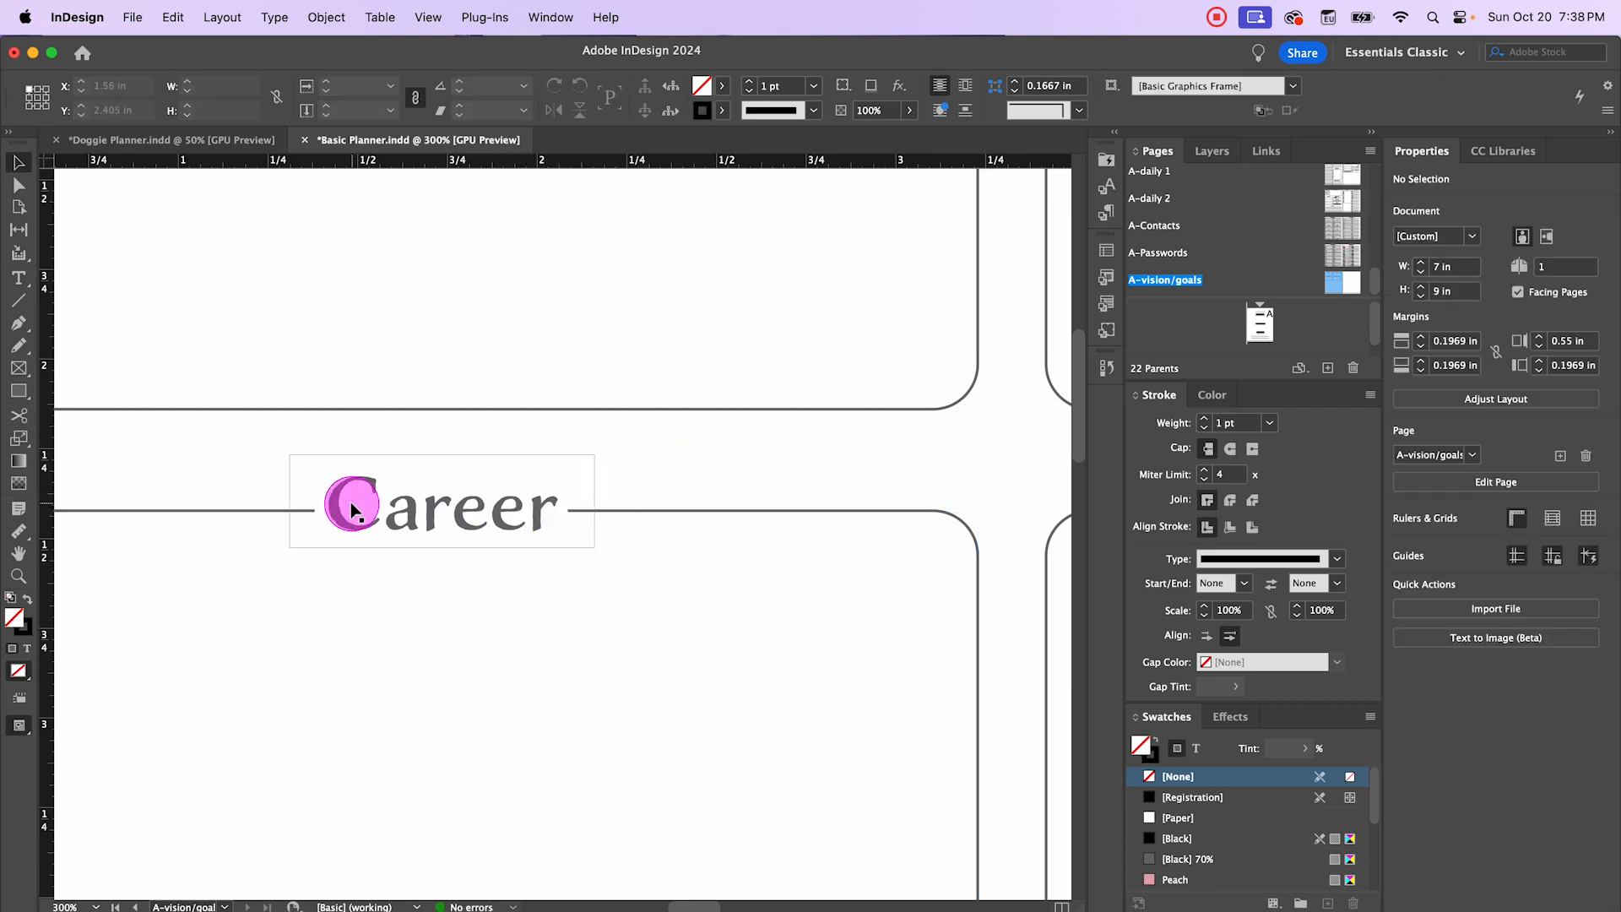
# Step: Move the anchor point at the left end of the gap around "Career" outward to X 1.339 in with the Direct Selection tool
pyautogui.scroll(1, 248, 482)
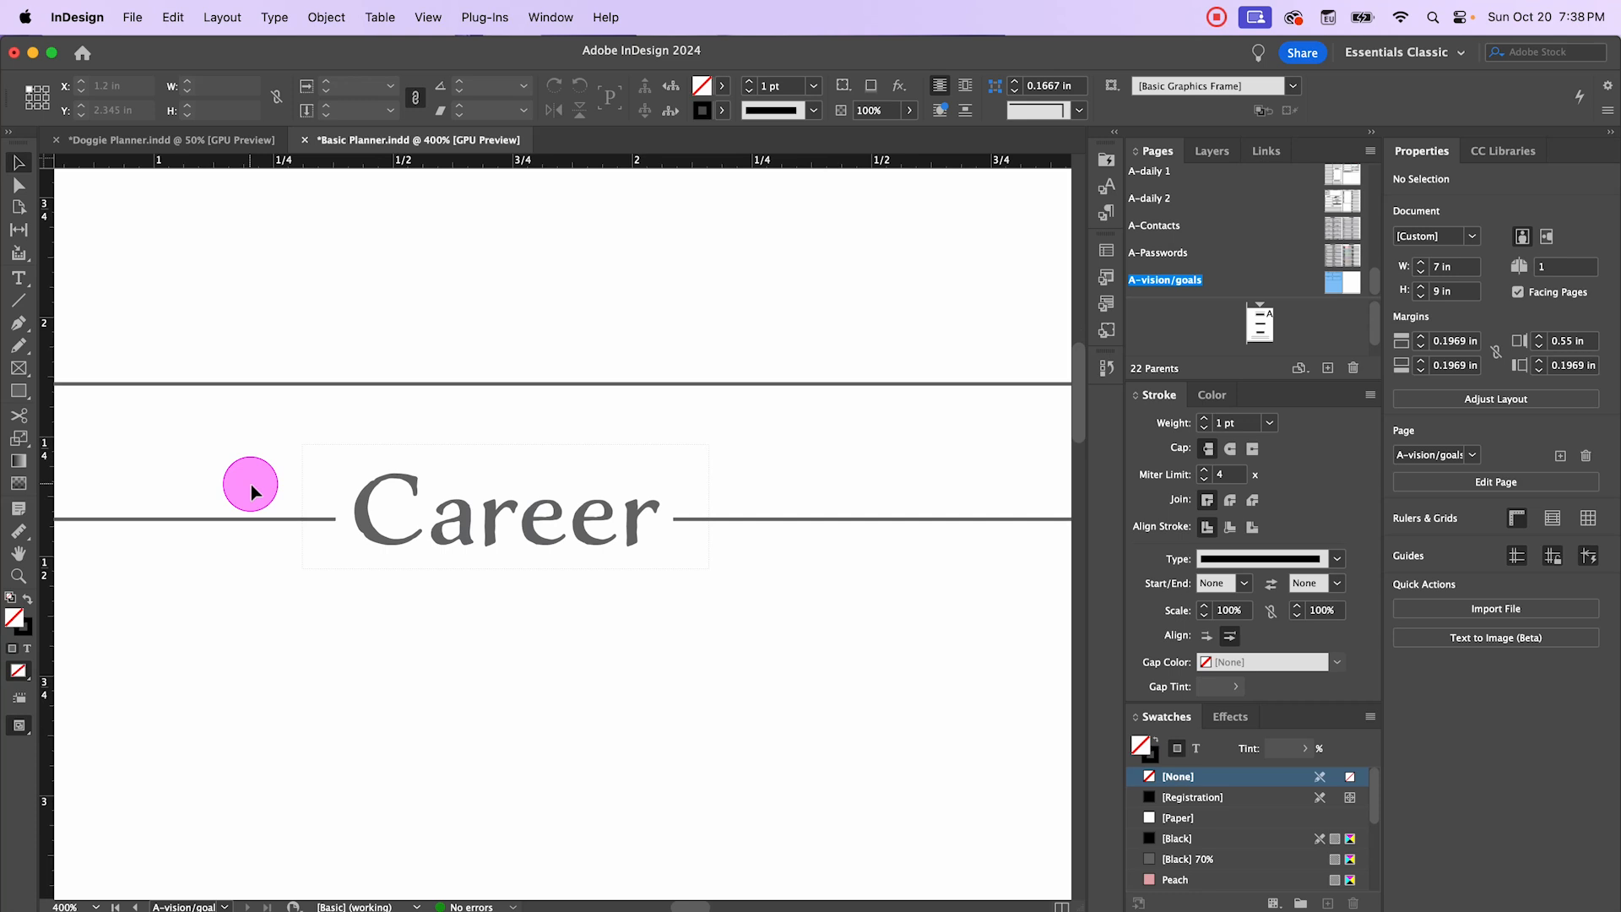
pyautogui.click(334, 525)
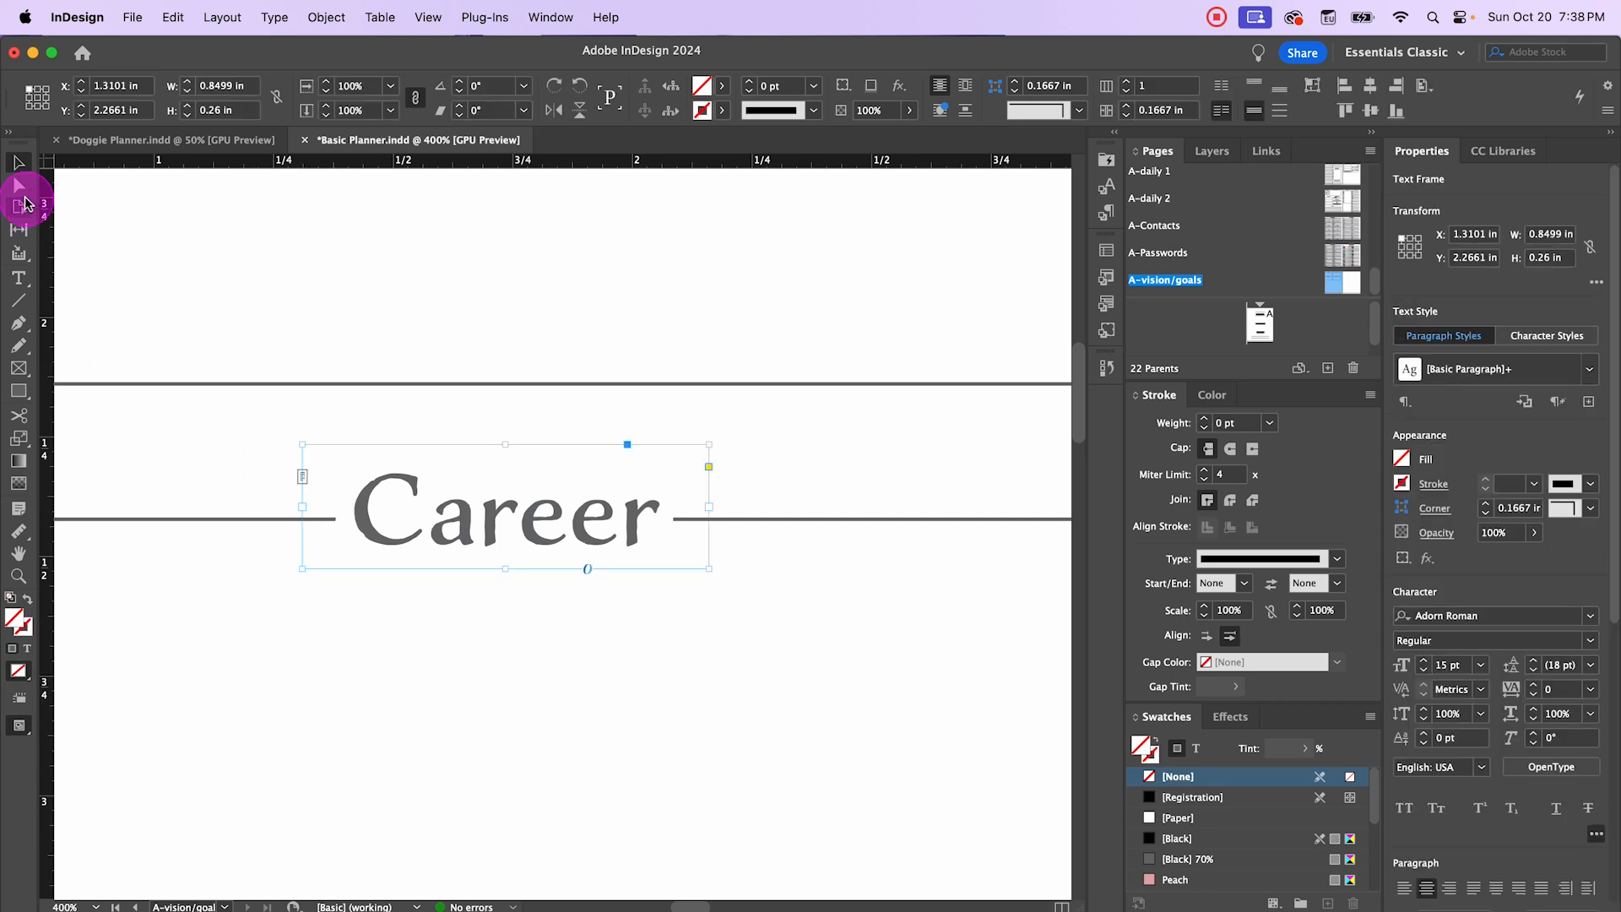
pyautogui.click(124, 338)
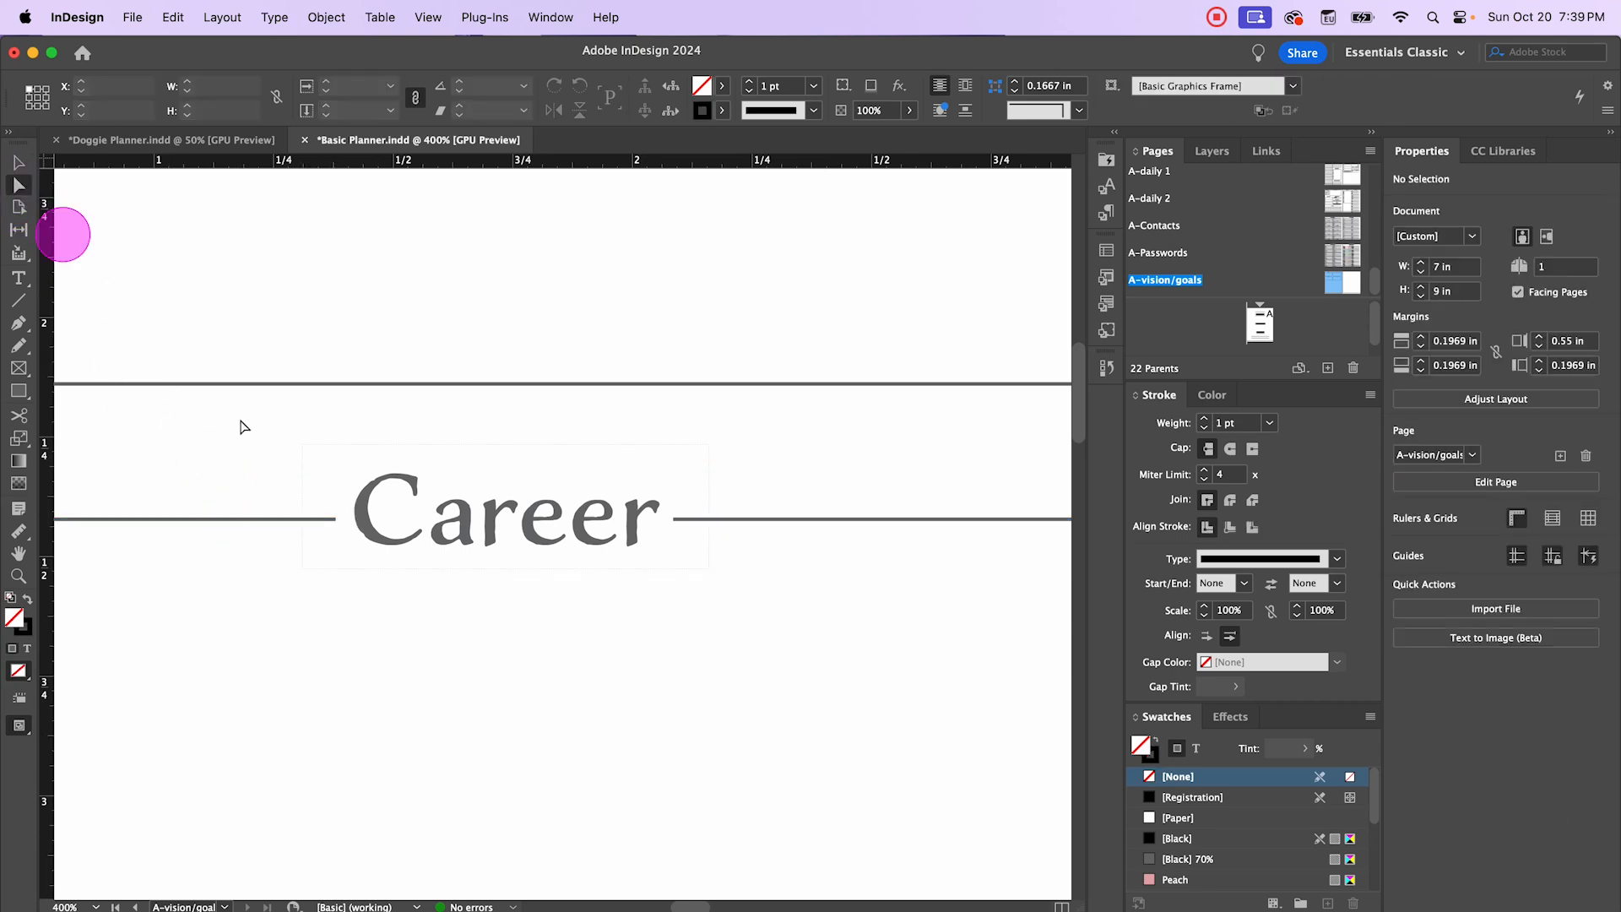
pyautogui.click(287, 521)
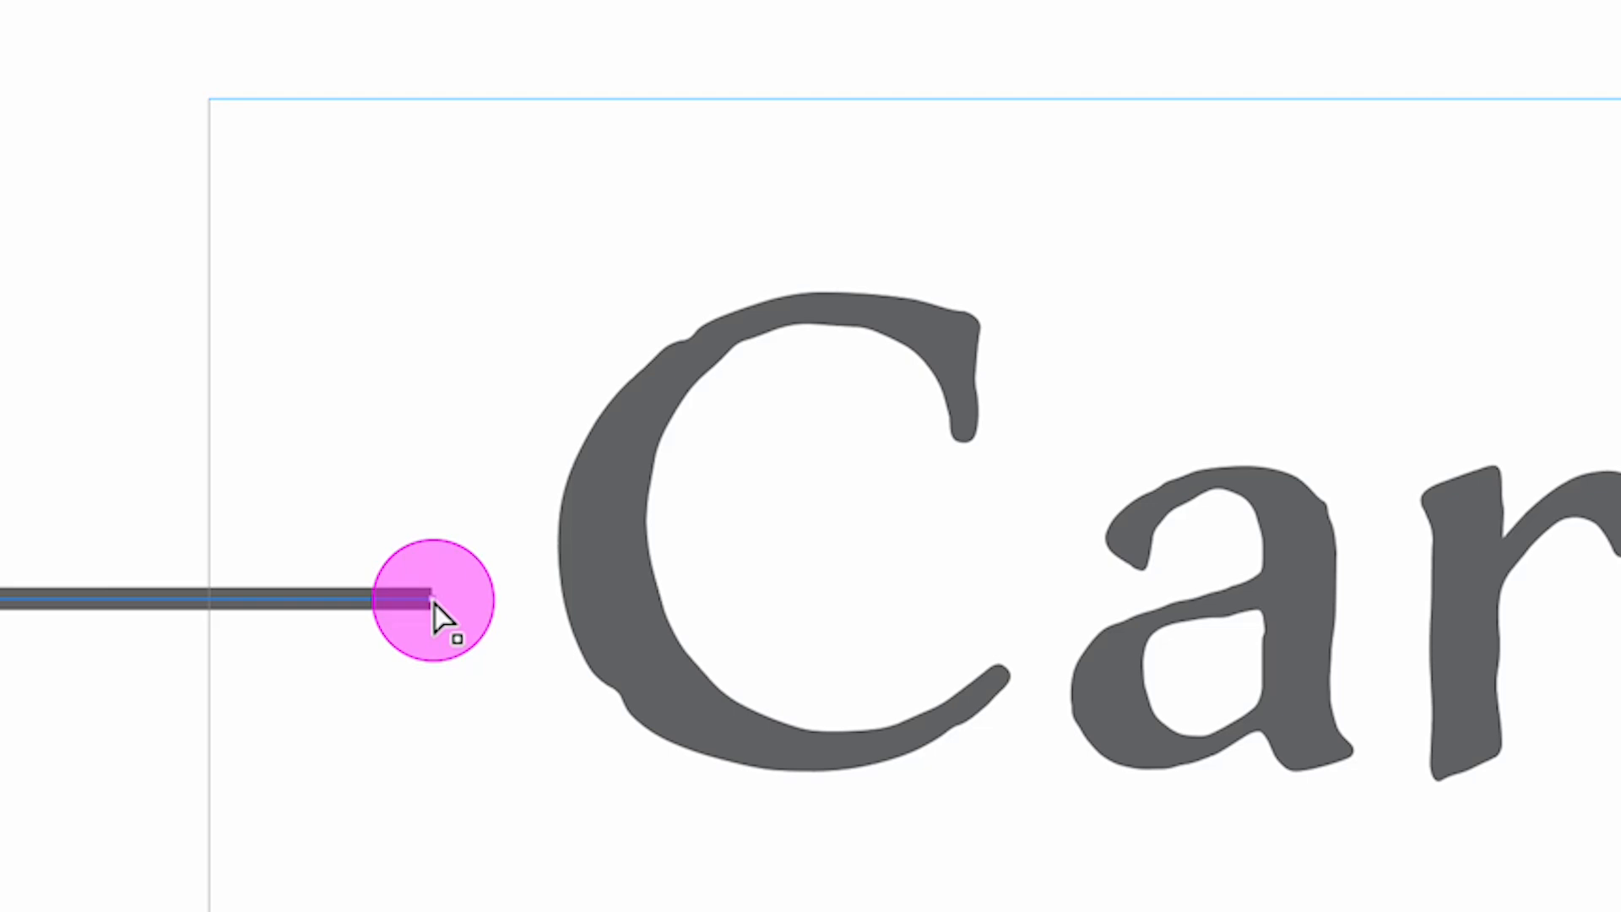
pyautogui.moveTo(434, 602); pyautogui.dragTo(364, 599)
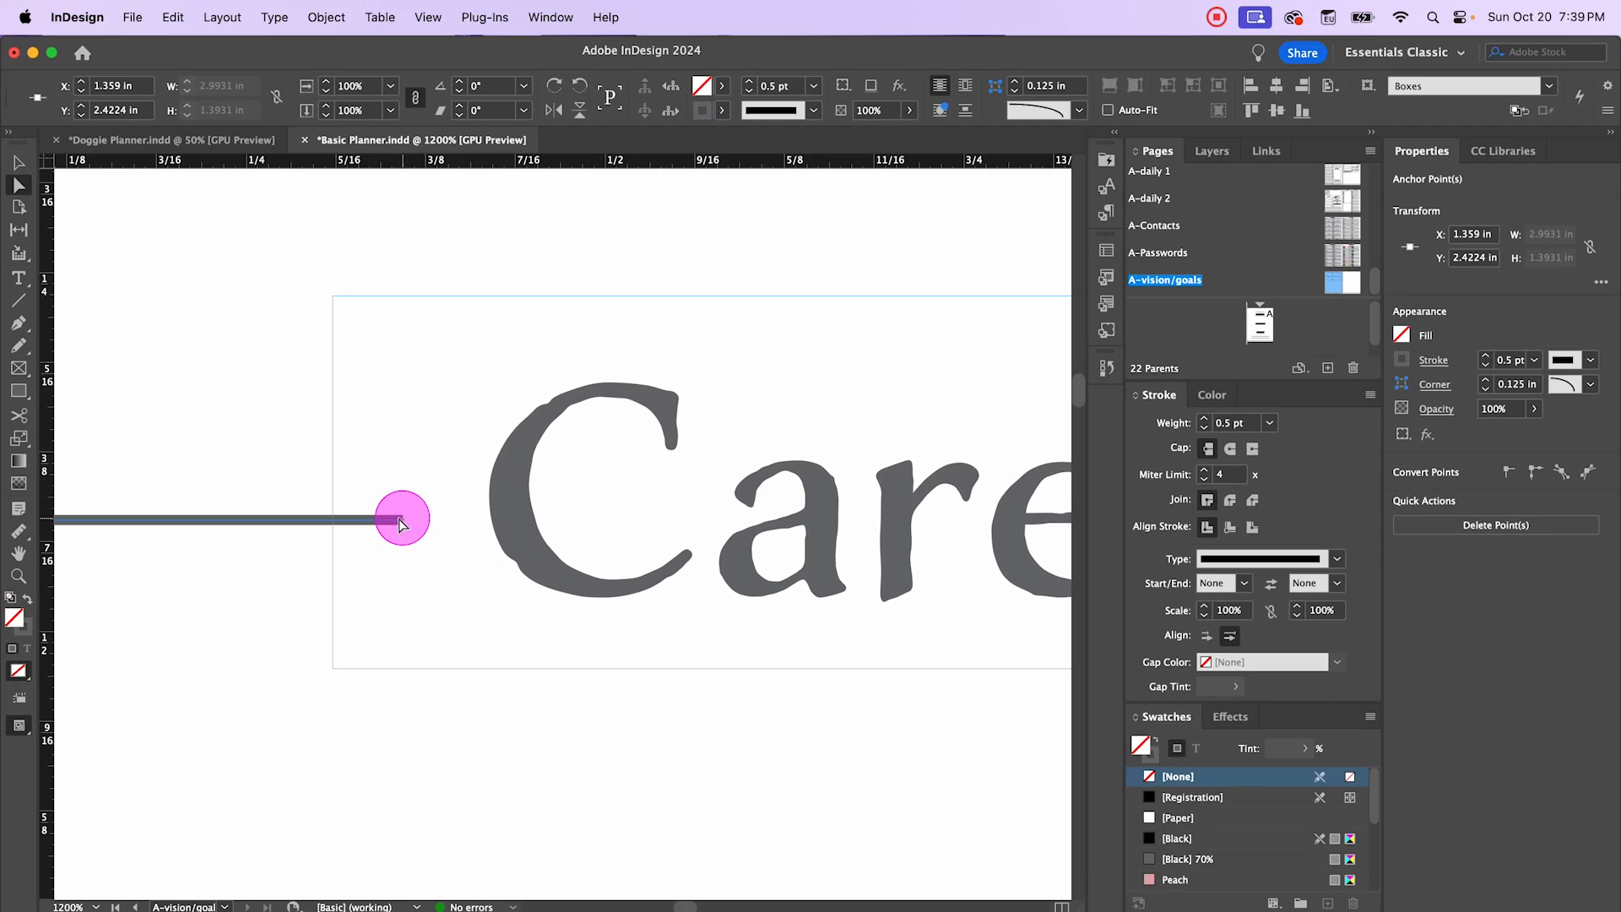
pyautogui.moveTo(402, 524); pyautogui.dragTo(374, 521)
pyautogui.scroll(-5, 610, 644)
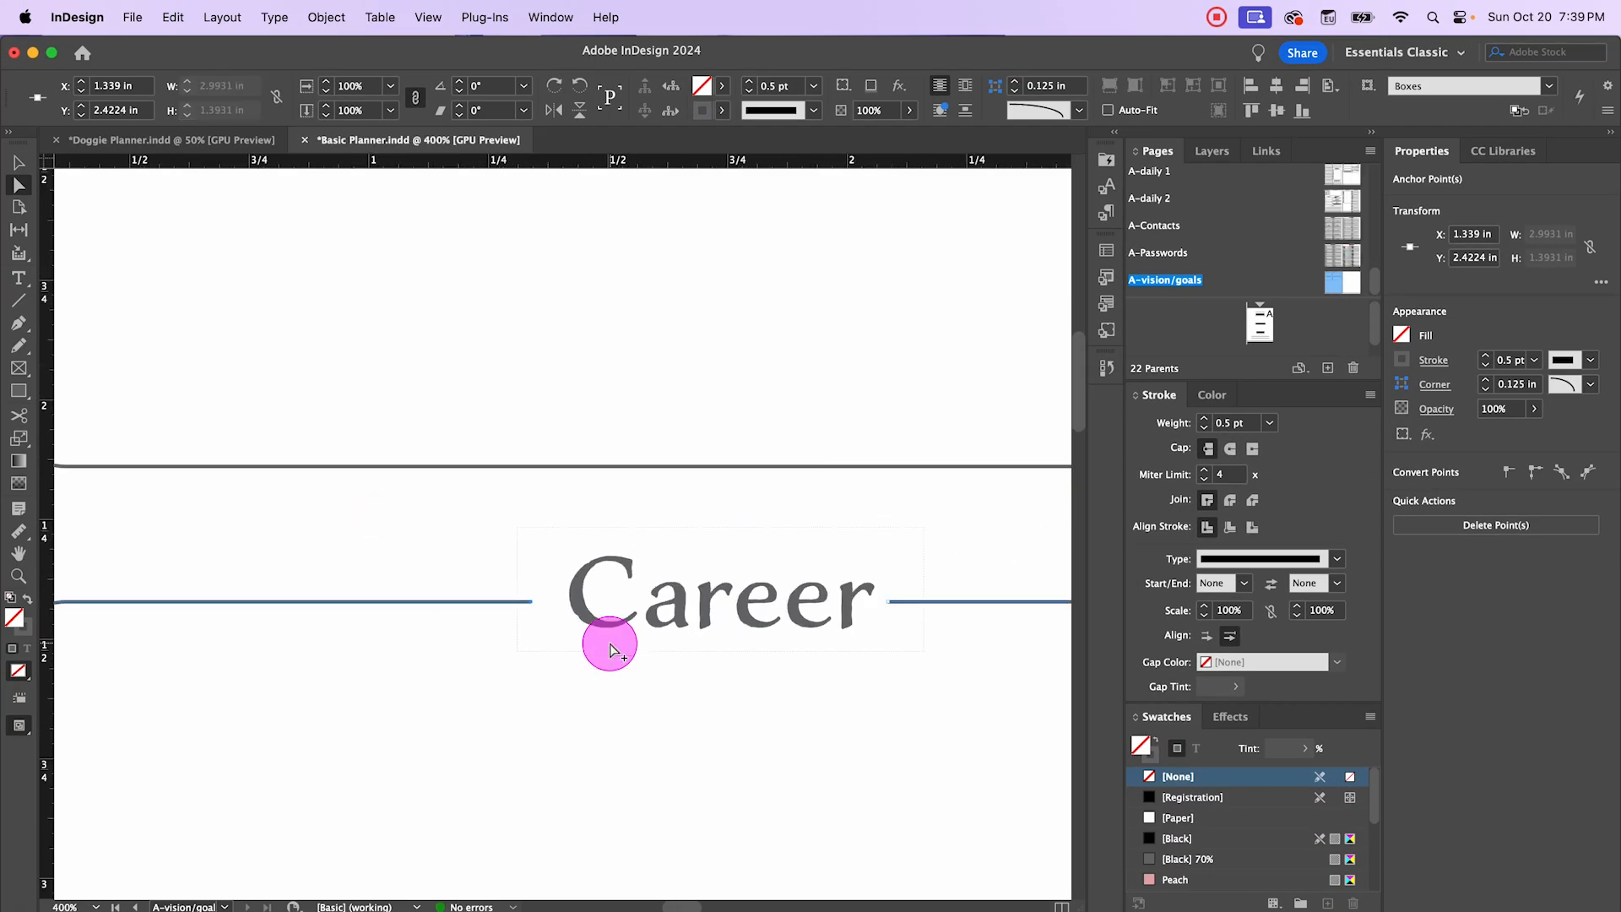
# Step: Move the anchor point at the right end of the gap around "Career" outward to match the spacing on the left
pyautogui.scroll(2, 750, 716)
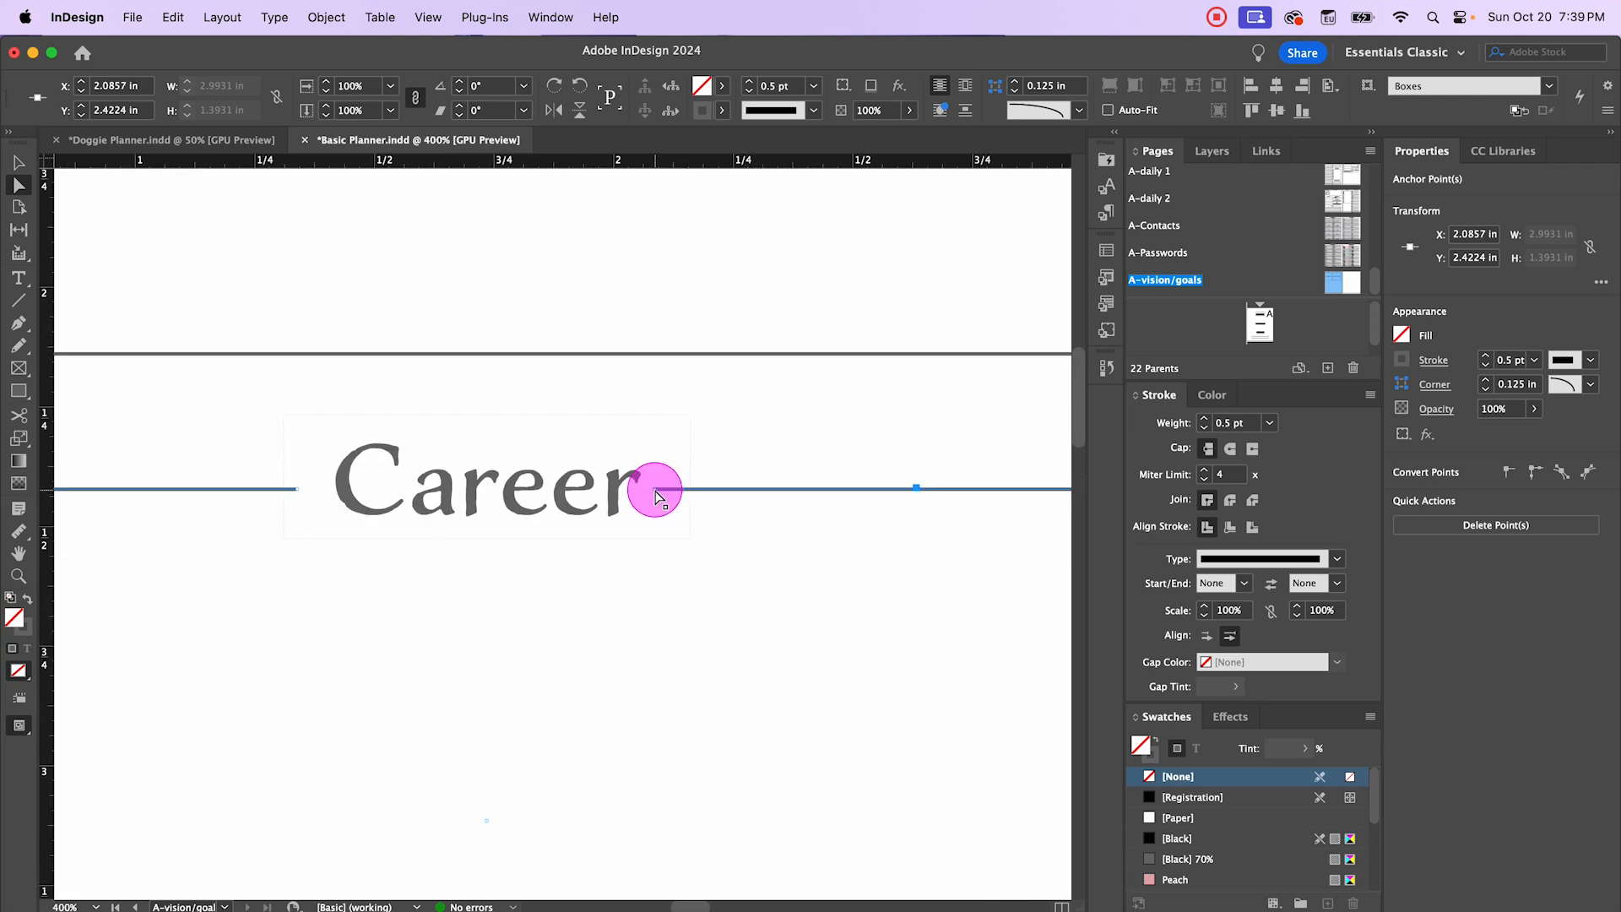
pyautogui.moveTo(655, 490); pyautogui.dragTo(685, 490)
pyautogui.click(676, 623)
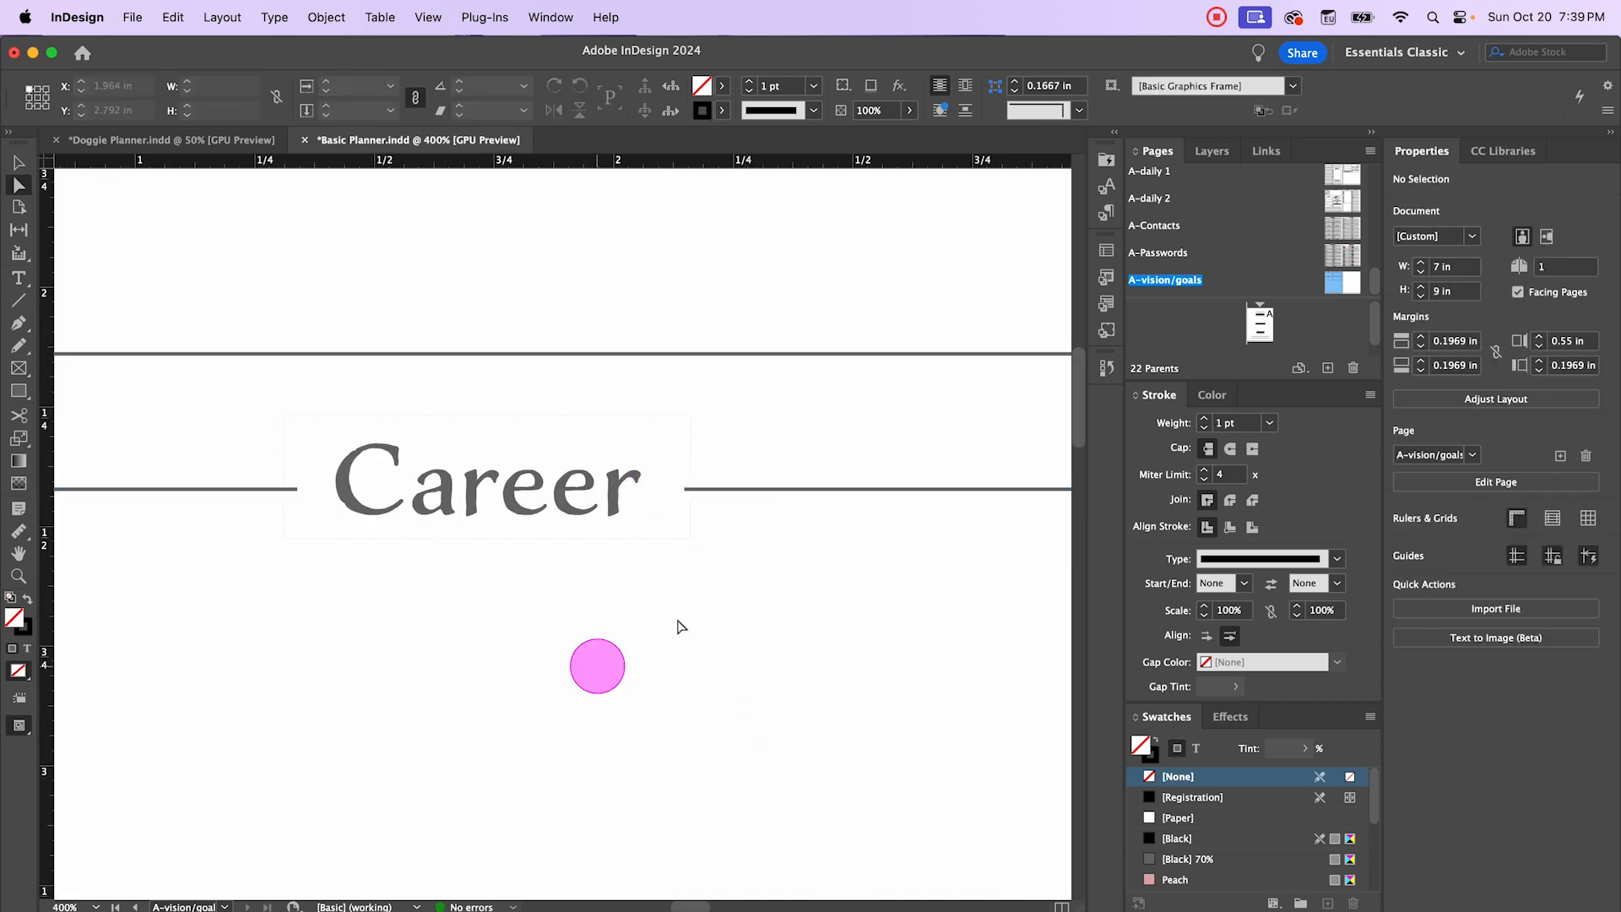
# Step: Widen the overset "Finances" text frame to about 0.85 in with the Selection tool so the whole word fits
pyautogui.scroll(-4, 689, 650)
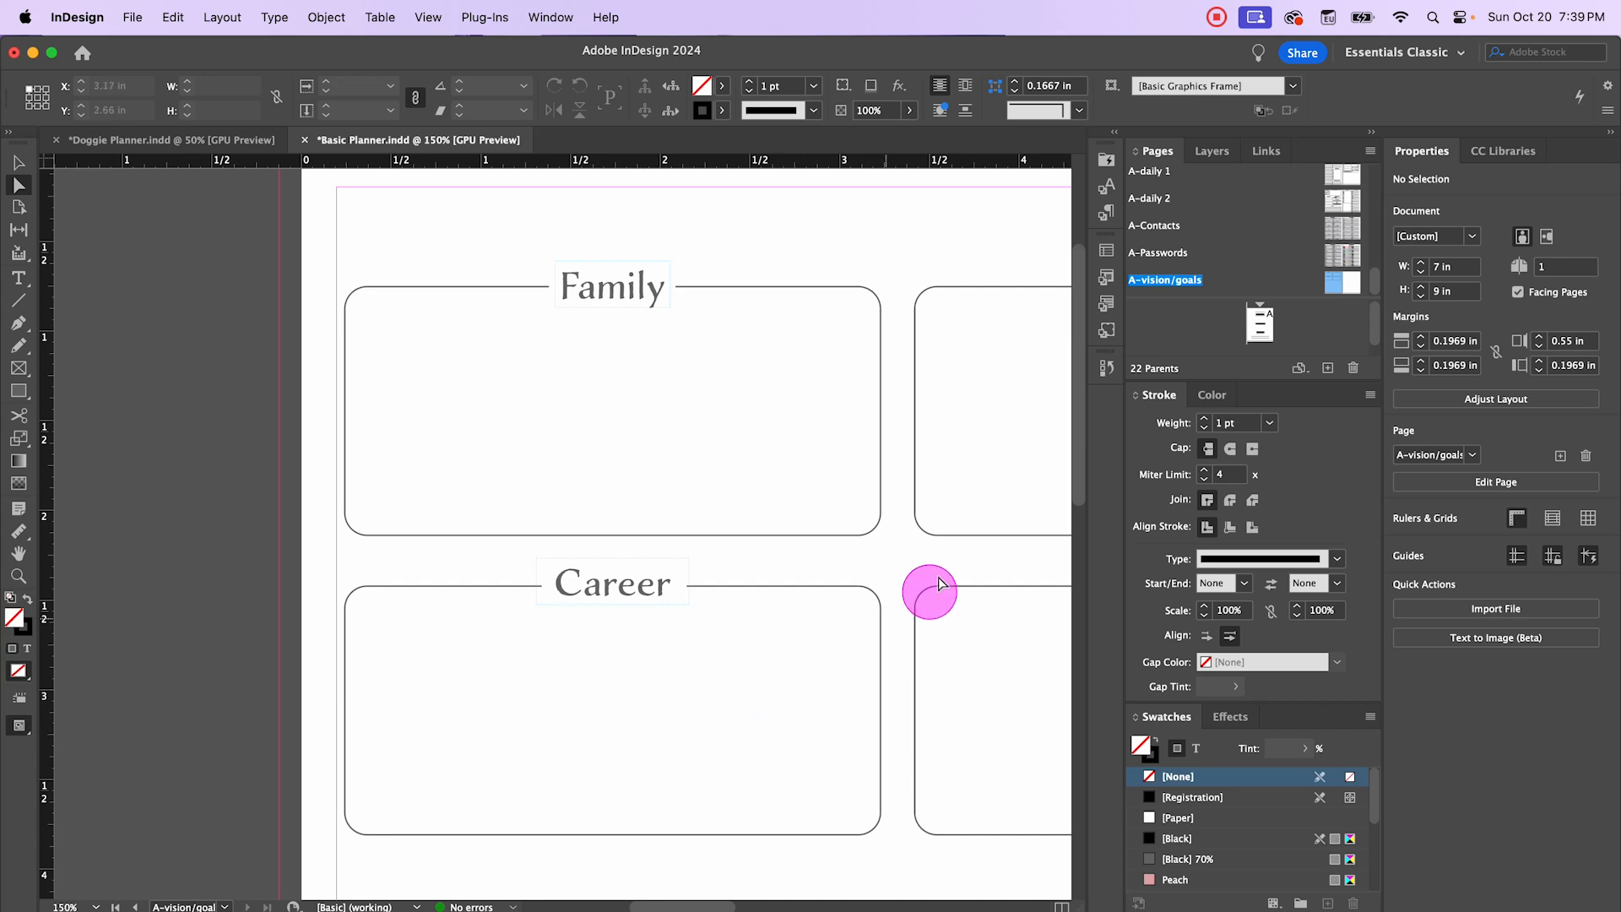
pyautogui.moveTo(752, 542); pyautogui.dragTo(464, 543)
pyautogui.scroll(2, 720, 579)
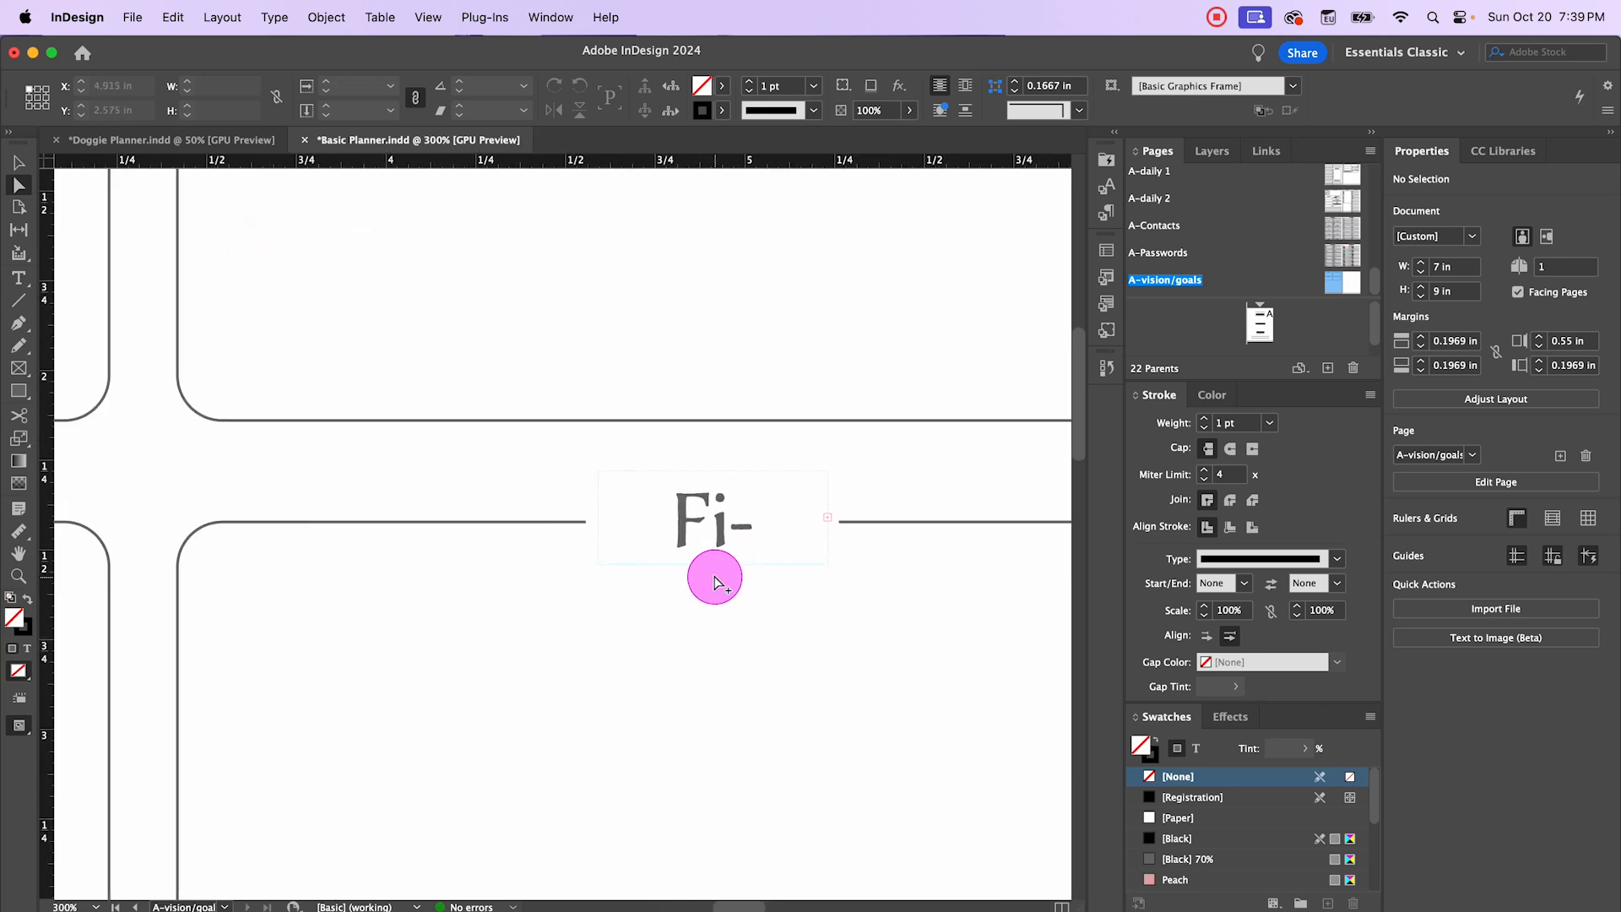
pyautogui.moveTo(751, 515); pyautogui.dragTo(885, 566)
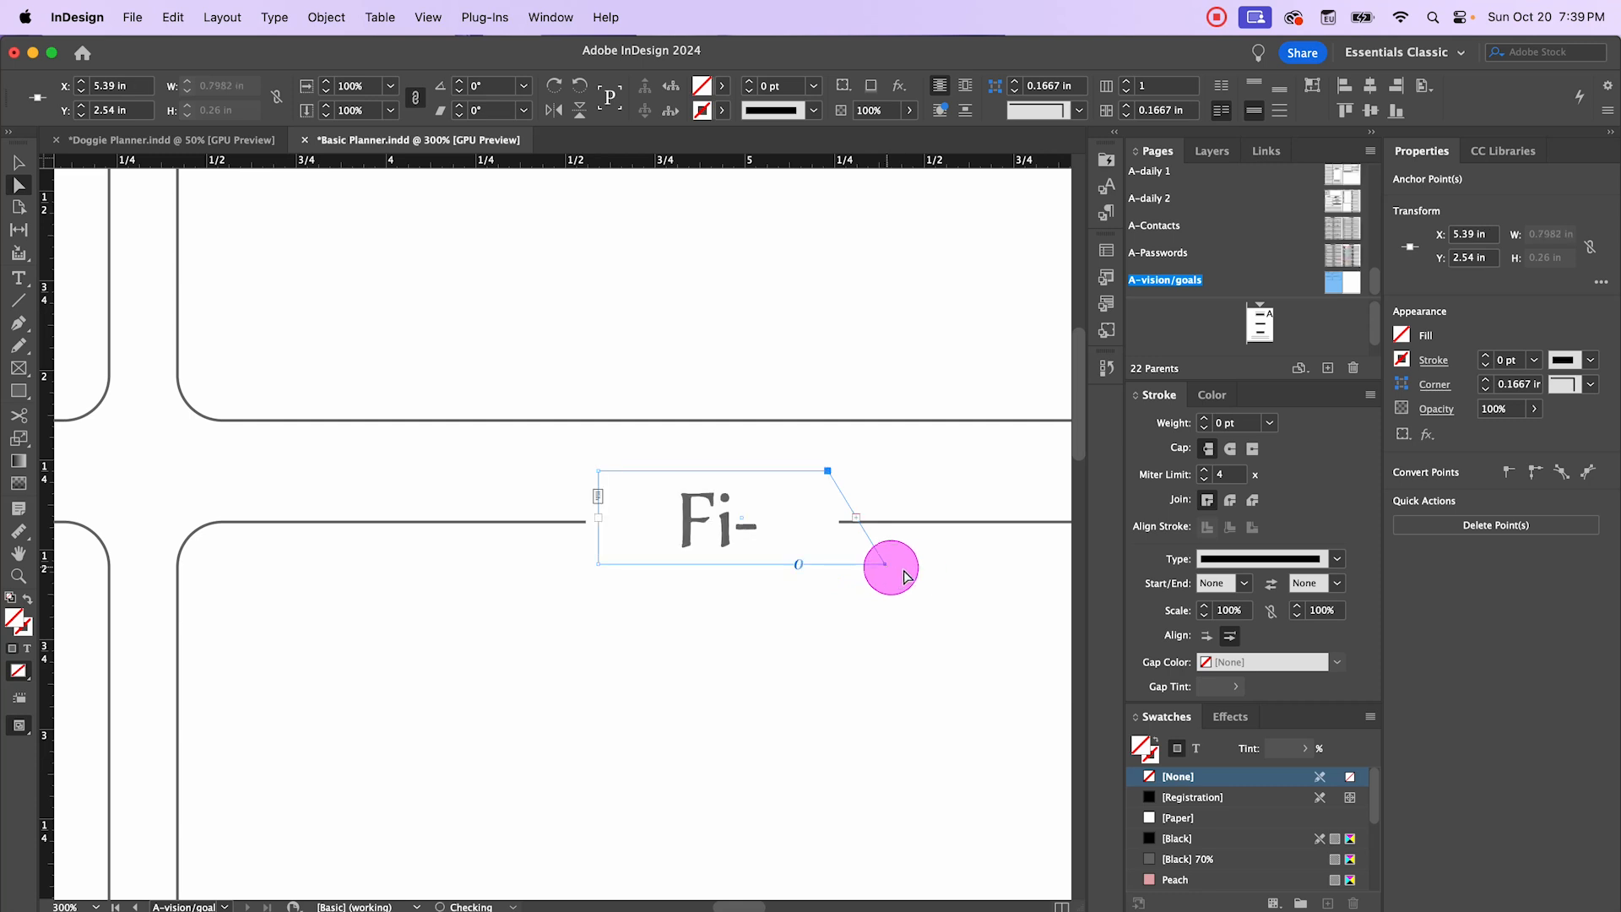
pyautogui.press('super+z')
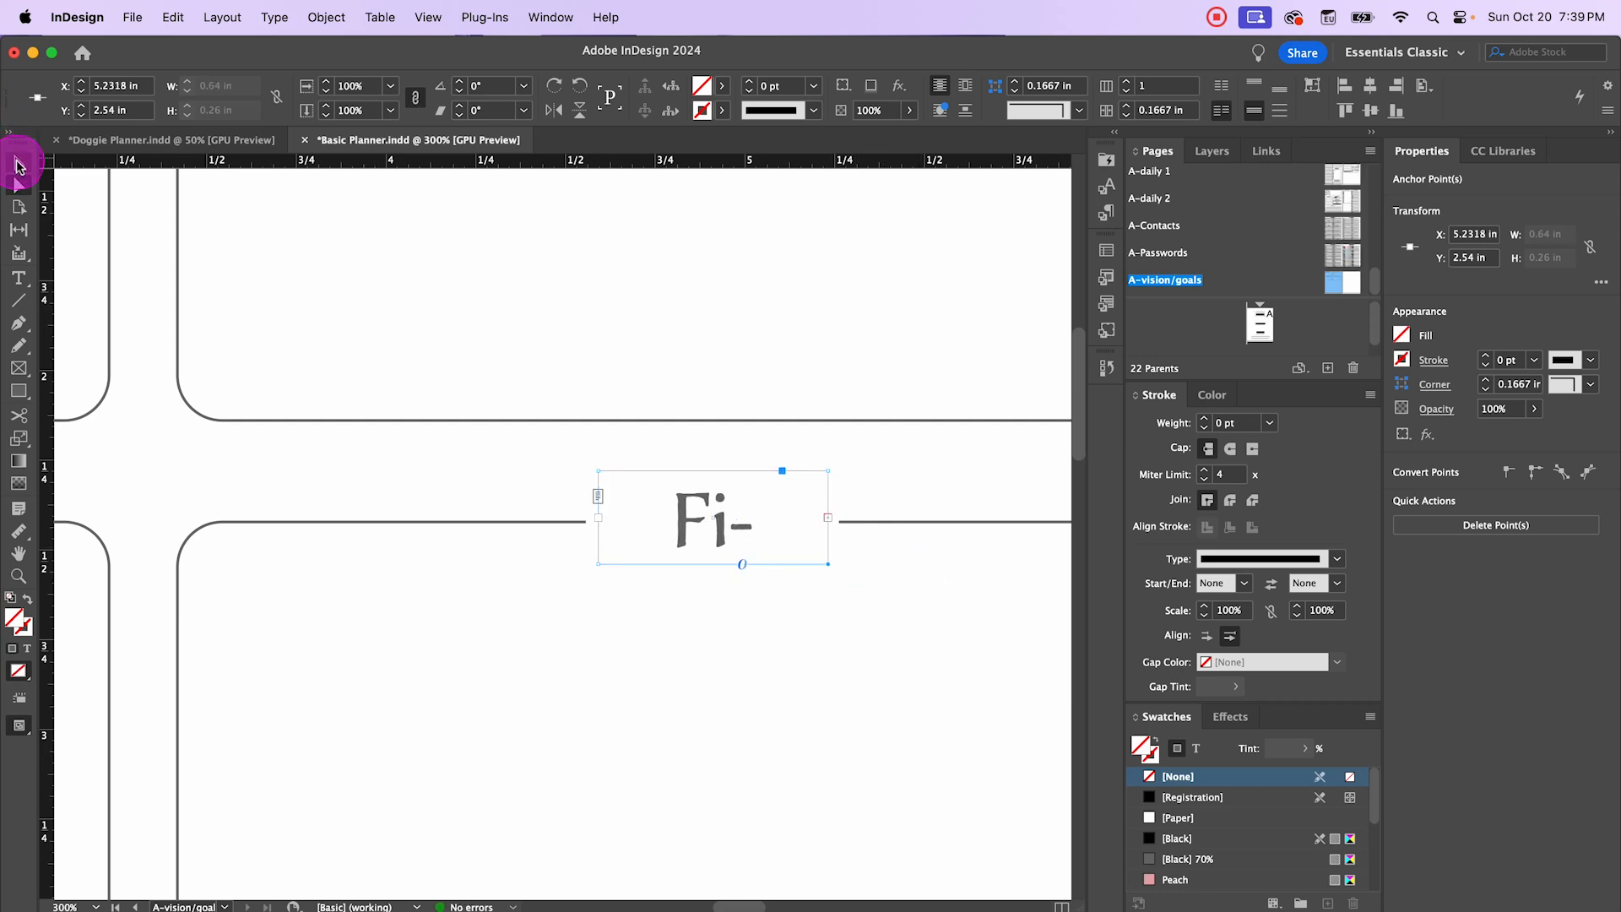
pyautogui.click(19, 165)
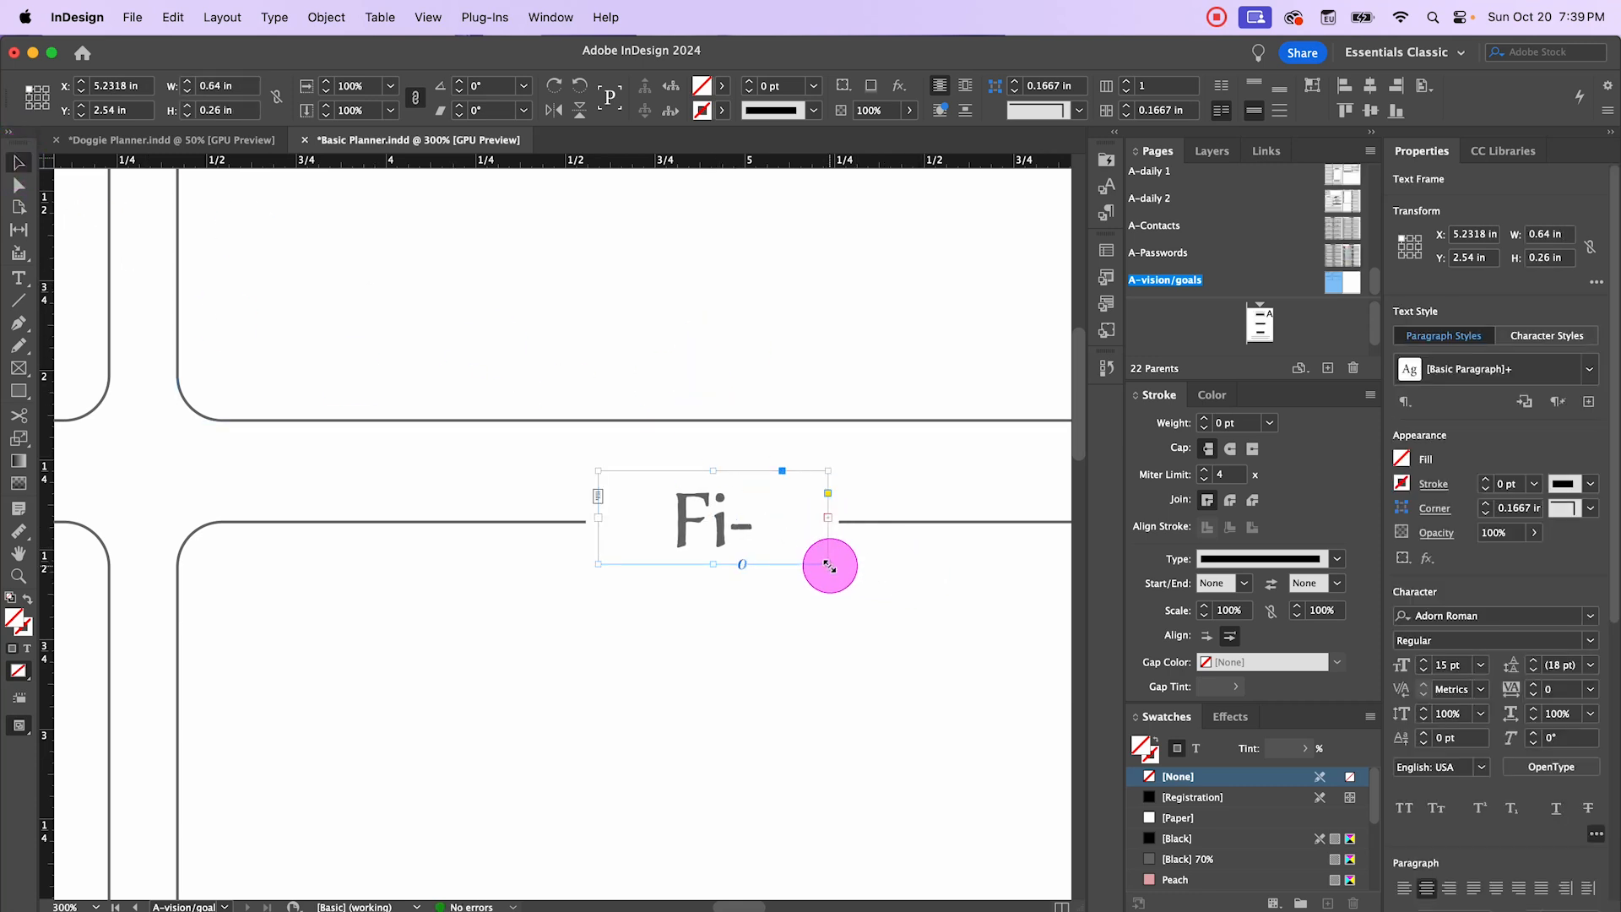
pyautogui.moveTo(830, 566); pyautogui.dragTo(903, 567)
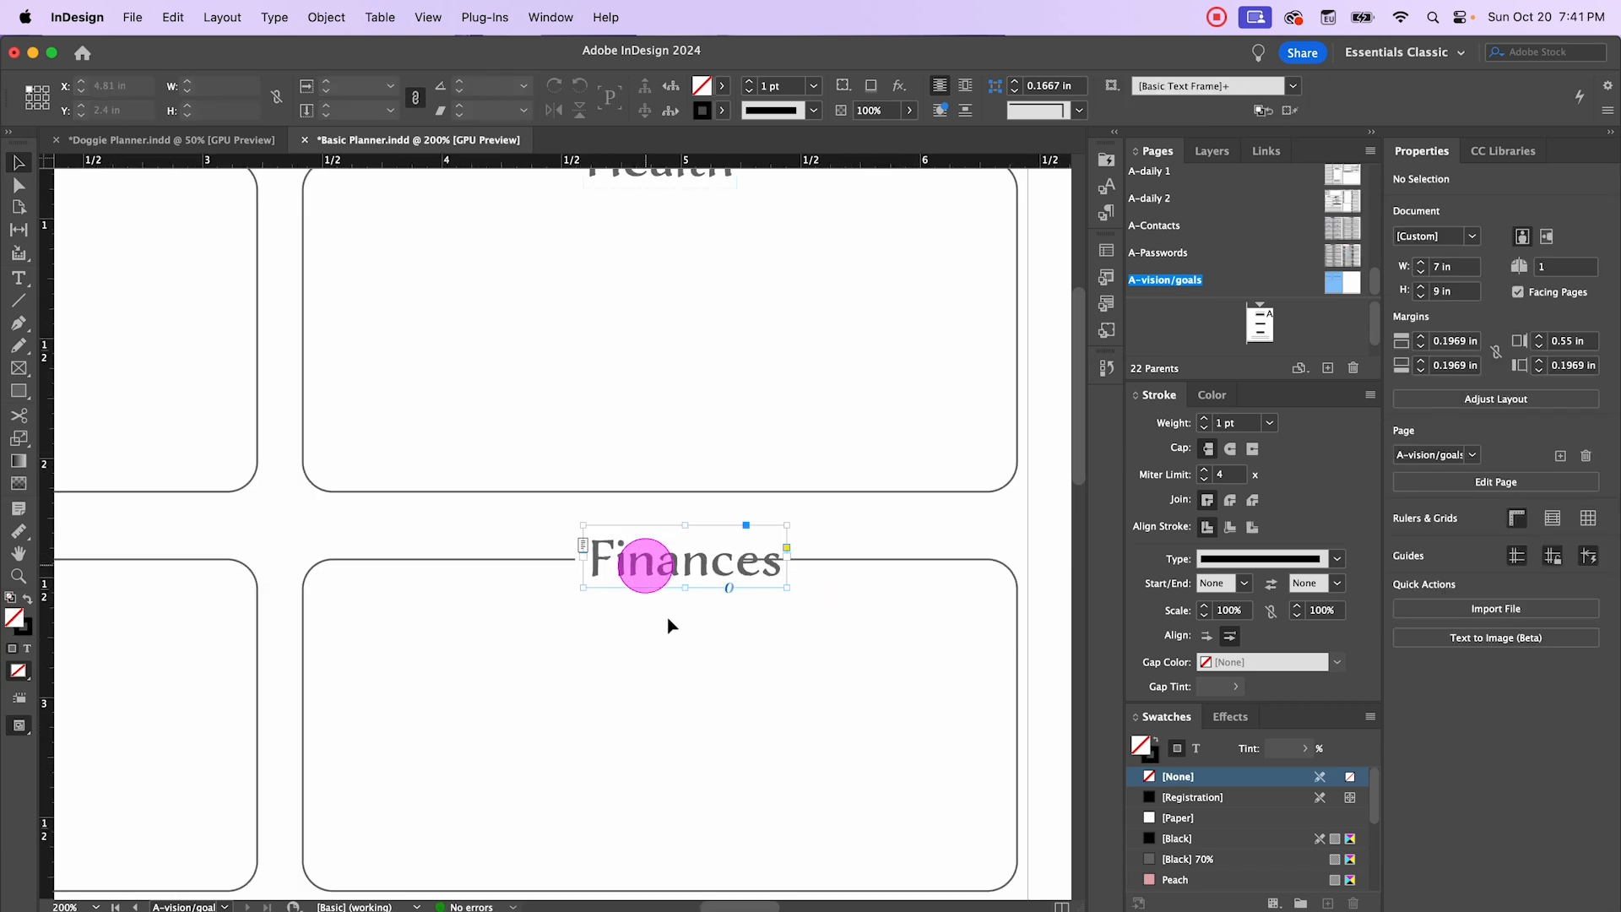
# Step: Center the "Finances" text frame horizontally on its rounded box, using the box as key object
pyautogui.click(685, 560)
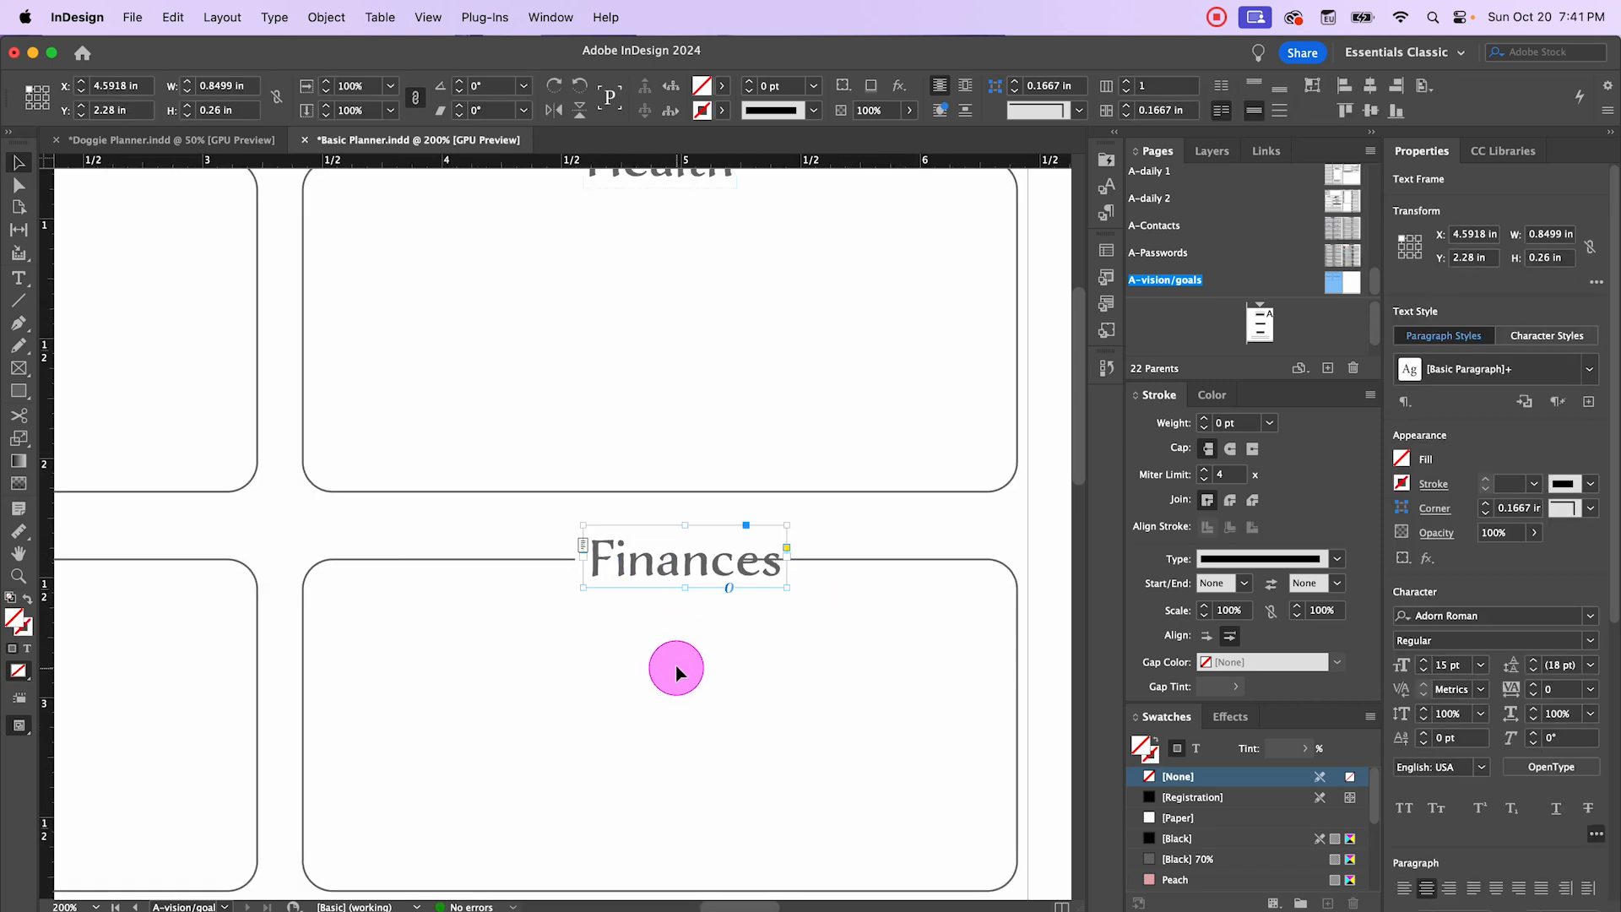
pyautogui.keyDown('shift'); pyautogui.click(889, 561); pyautogui.keyUp('shift')
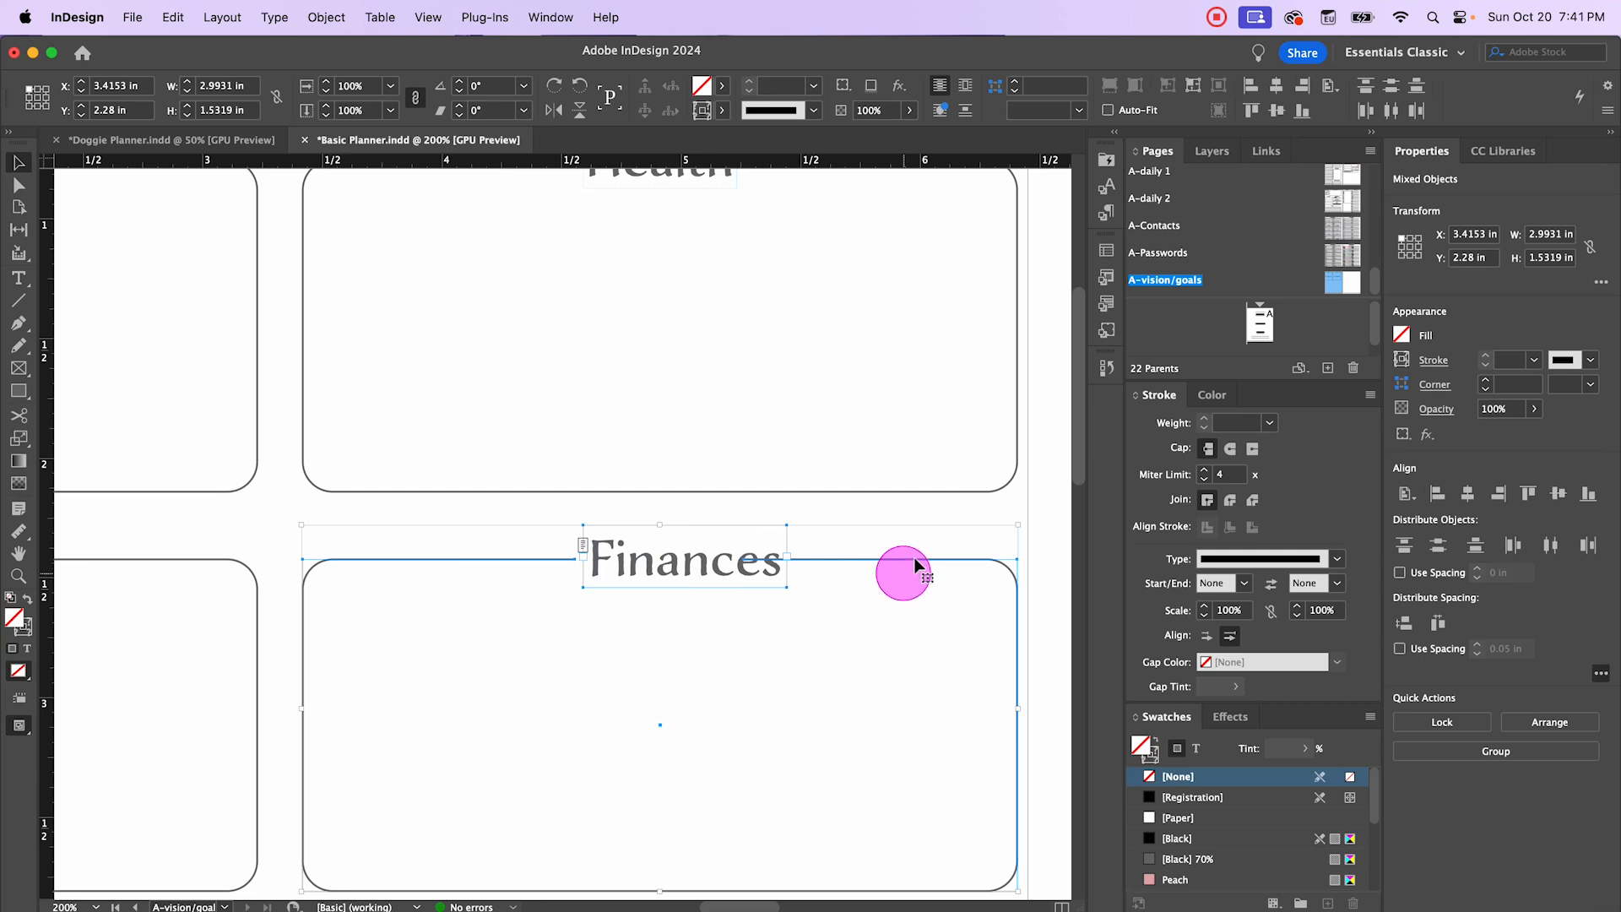
pyautogui.click(867, 561)
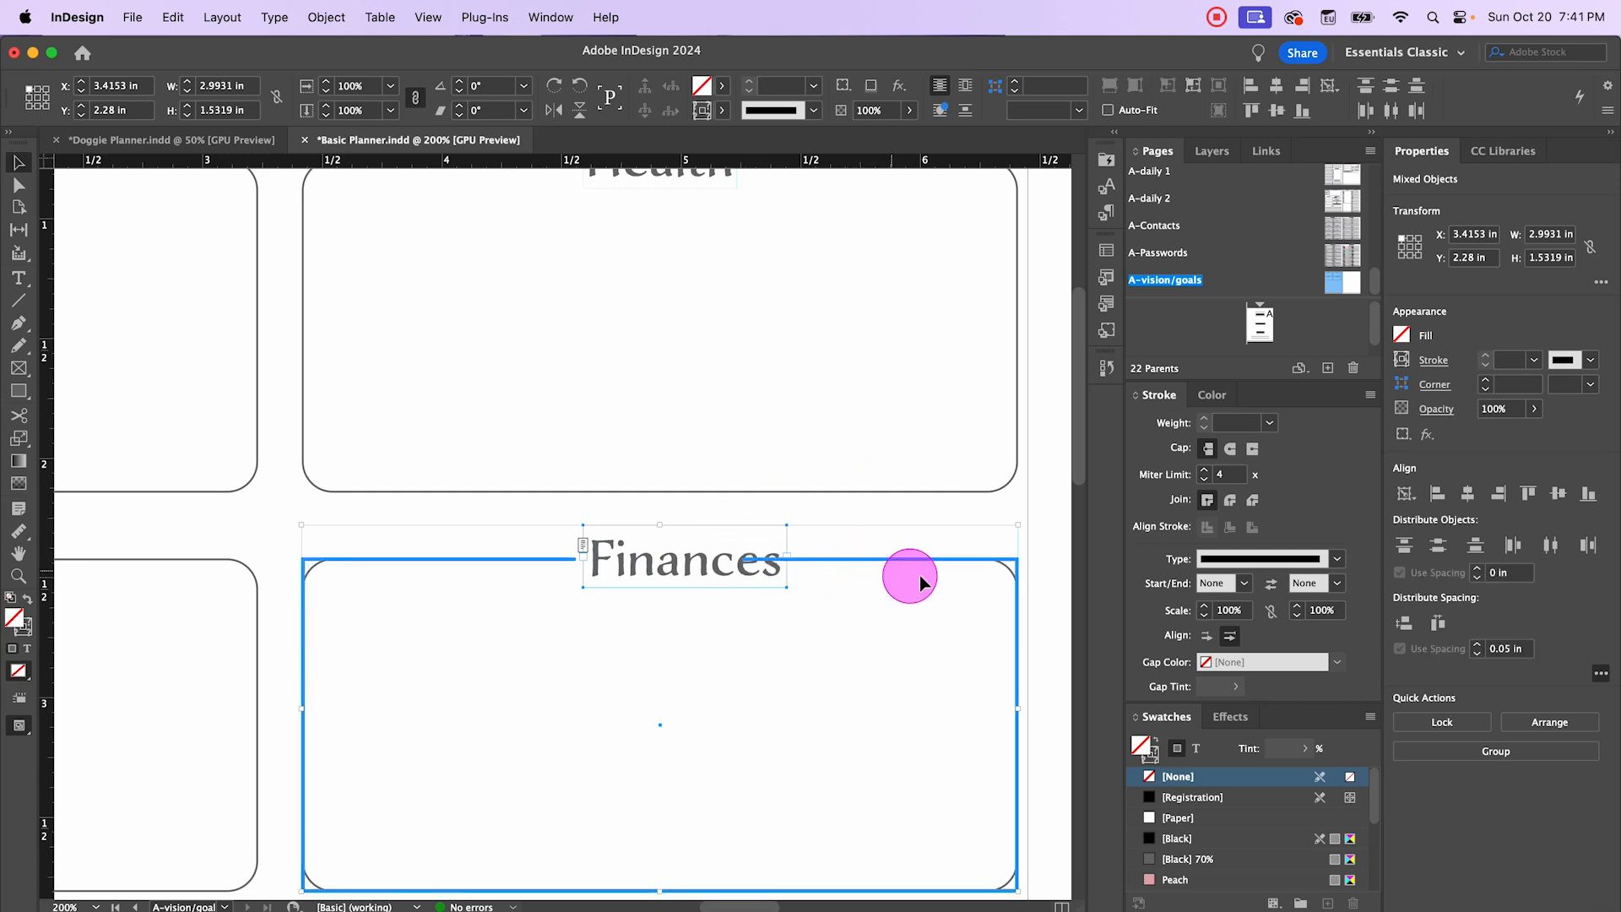
pyautogui.click(1277, 86)
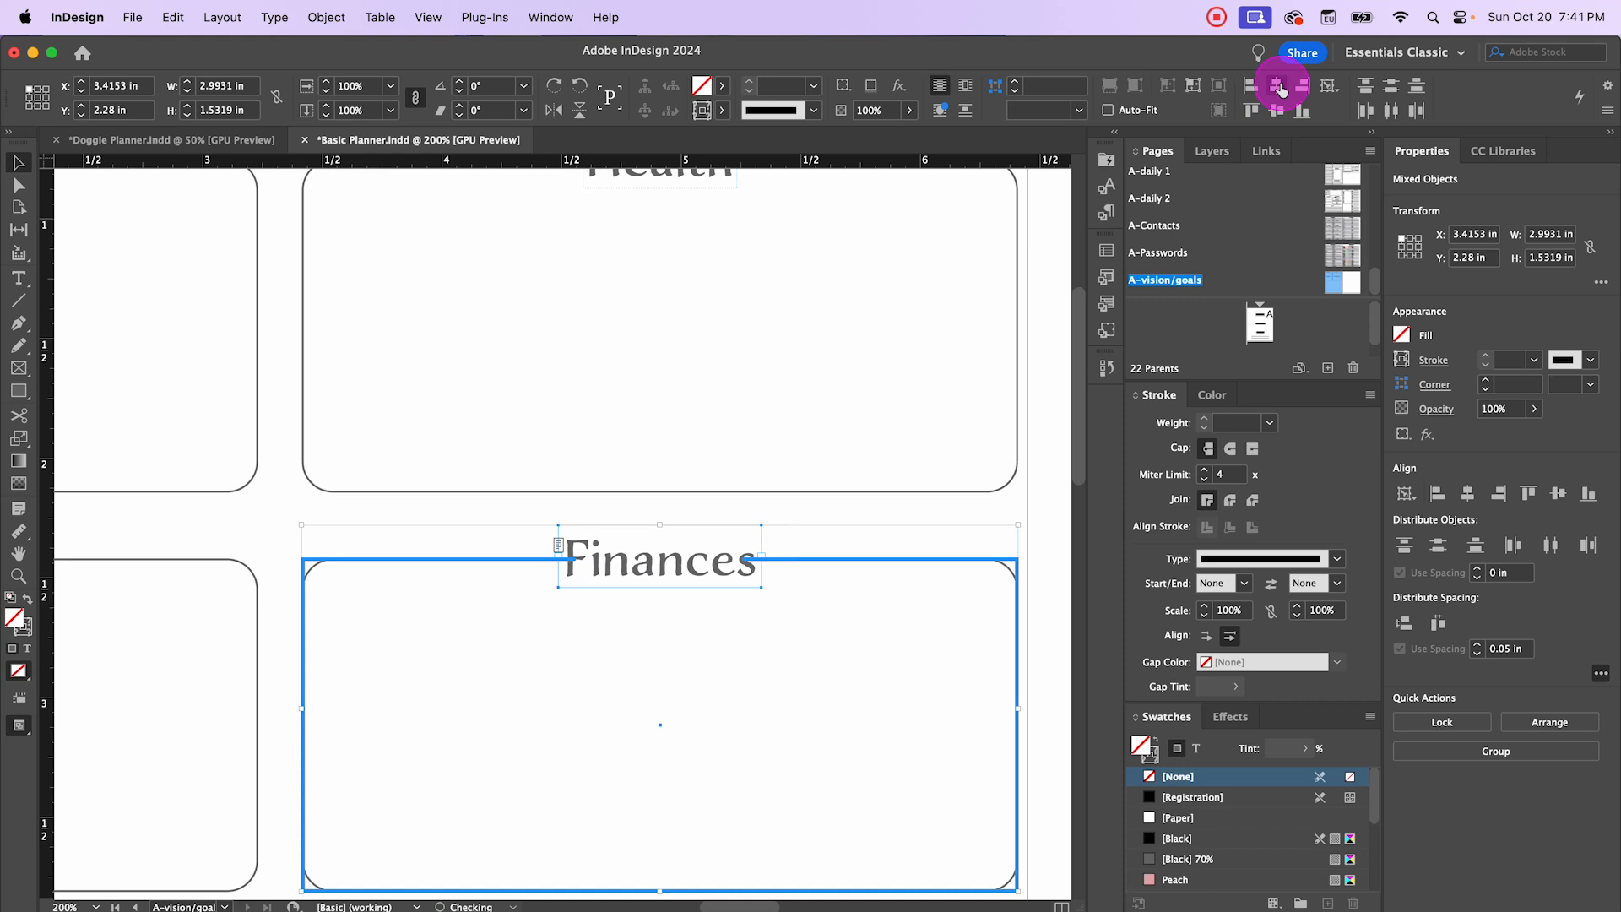
pyautogui.click(579, 596)
# Step: Move the anchor point at the left end of the gap around "Finances" outward to X 4.448 in with the Direct Selection tool
pyautogui.scroll(2, 625, 613)
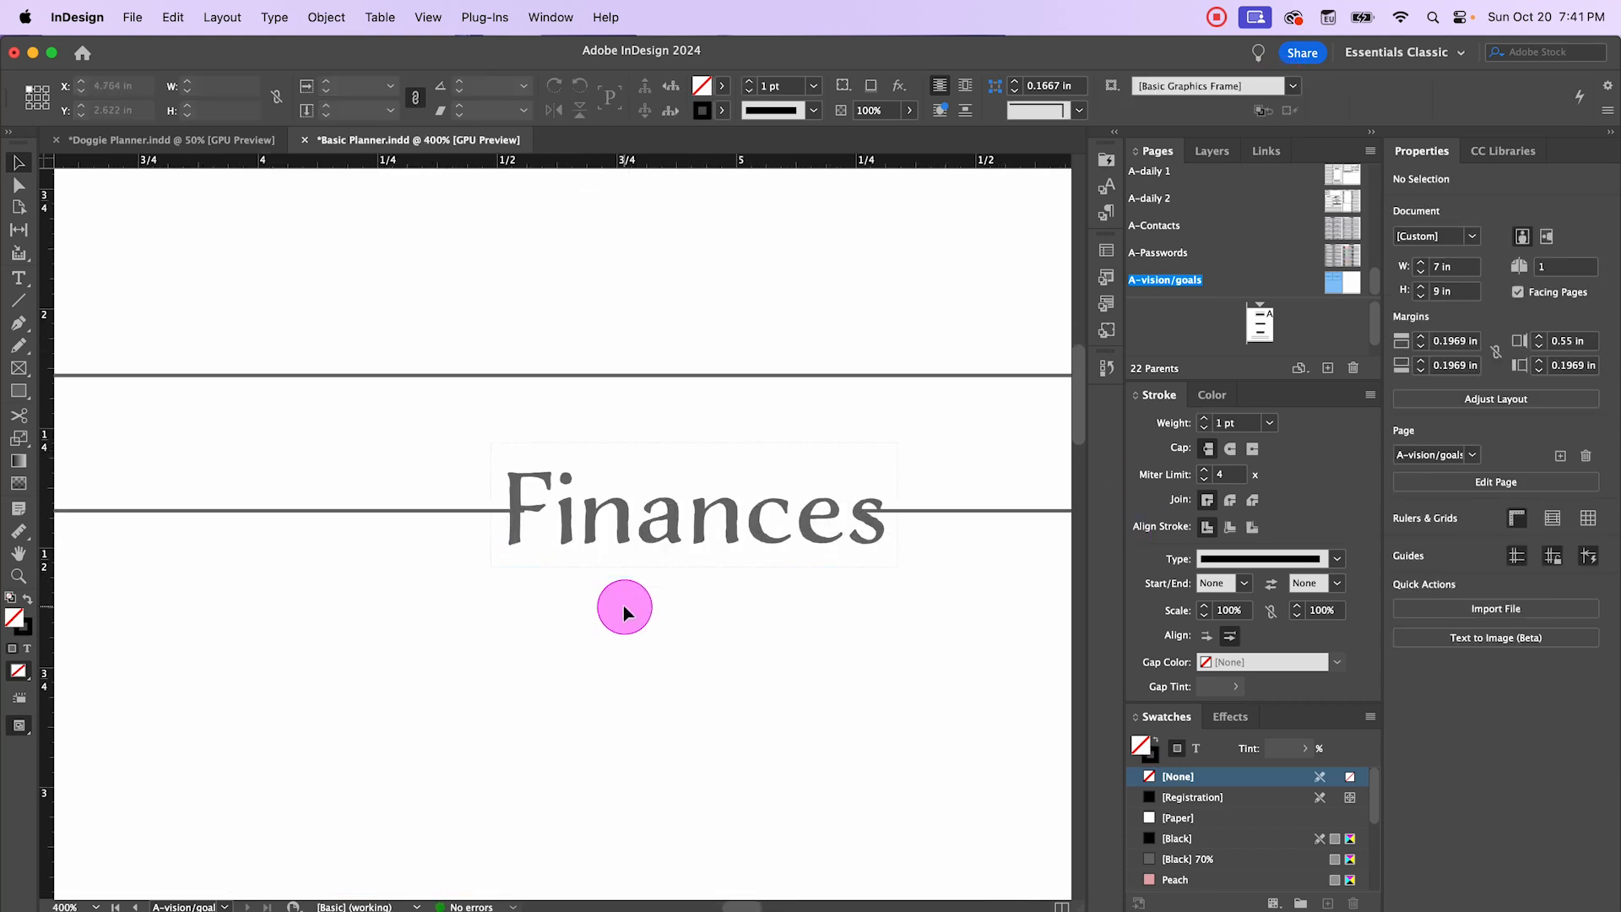
pyautogui.scroll(1, 544, 547)
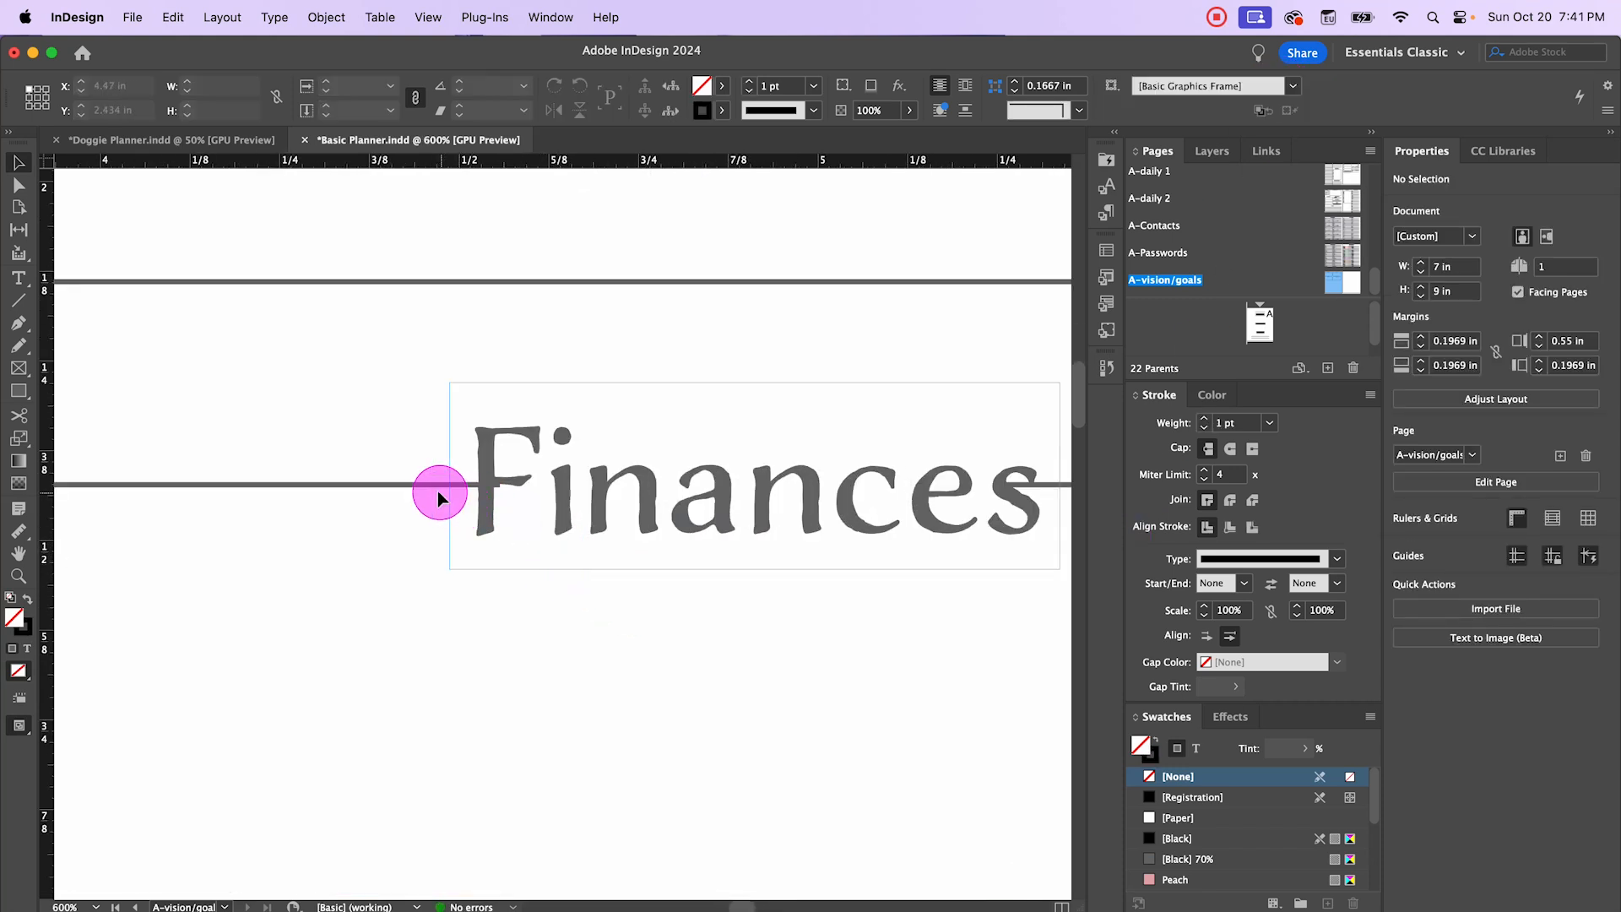
pyautogui.click(390, 483)
pyautogui.click(15, 187)
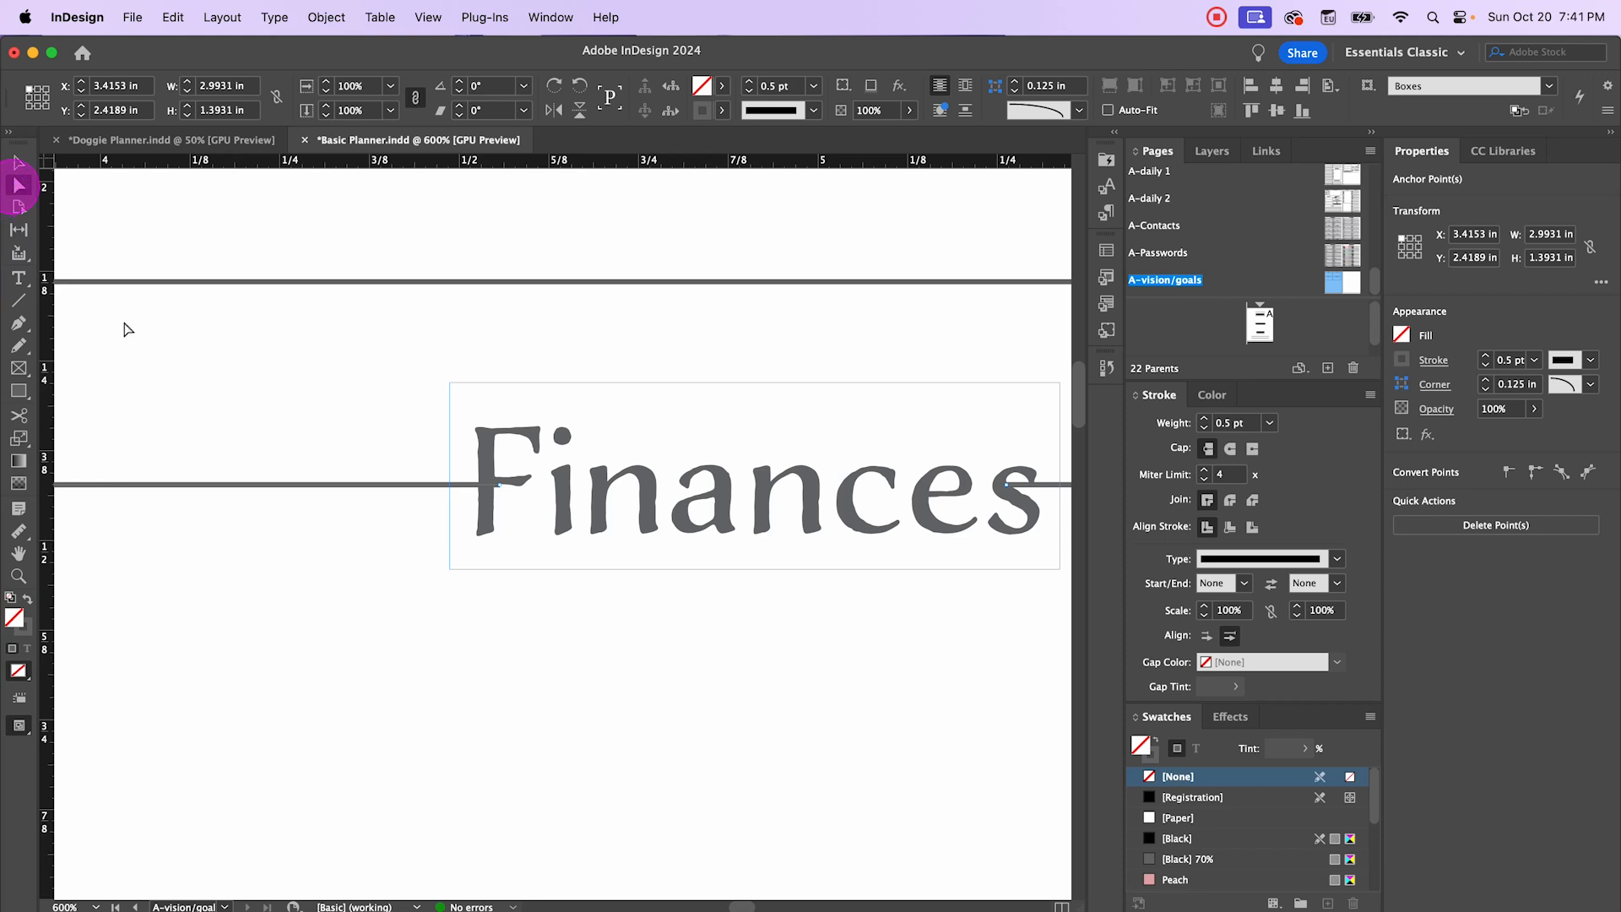
pyautogui.moveTo(347, 473); pyautogui.dragTo(498, 493)
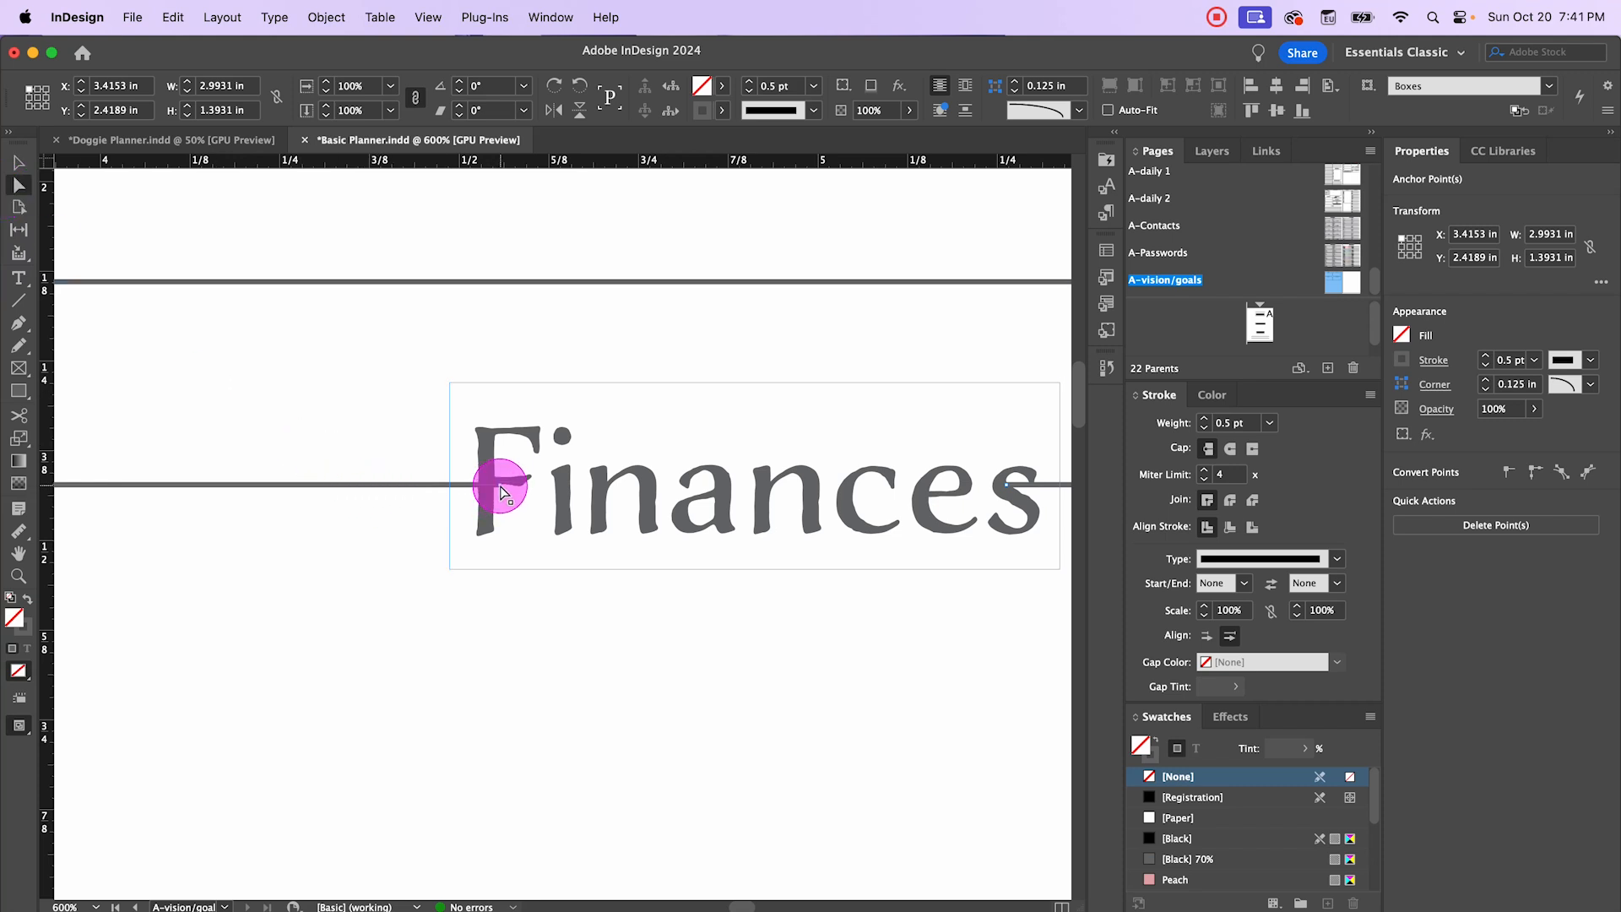
pyautogui.moveTo(501, 492); pyautogui.dragTo(422, 488)
# Step: Move the anchor point at the right end of the gap around "Finances" outward to match the spacing on the left
pyautogui.moveTo(739, 622); pyautogui.dragTo(460, 613)
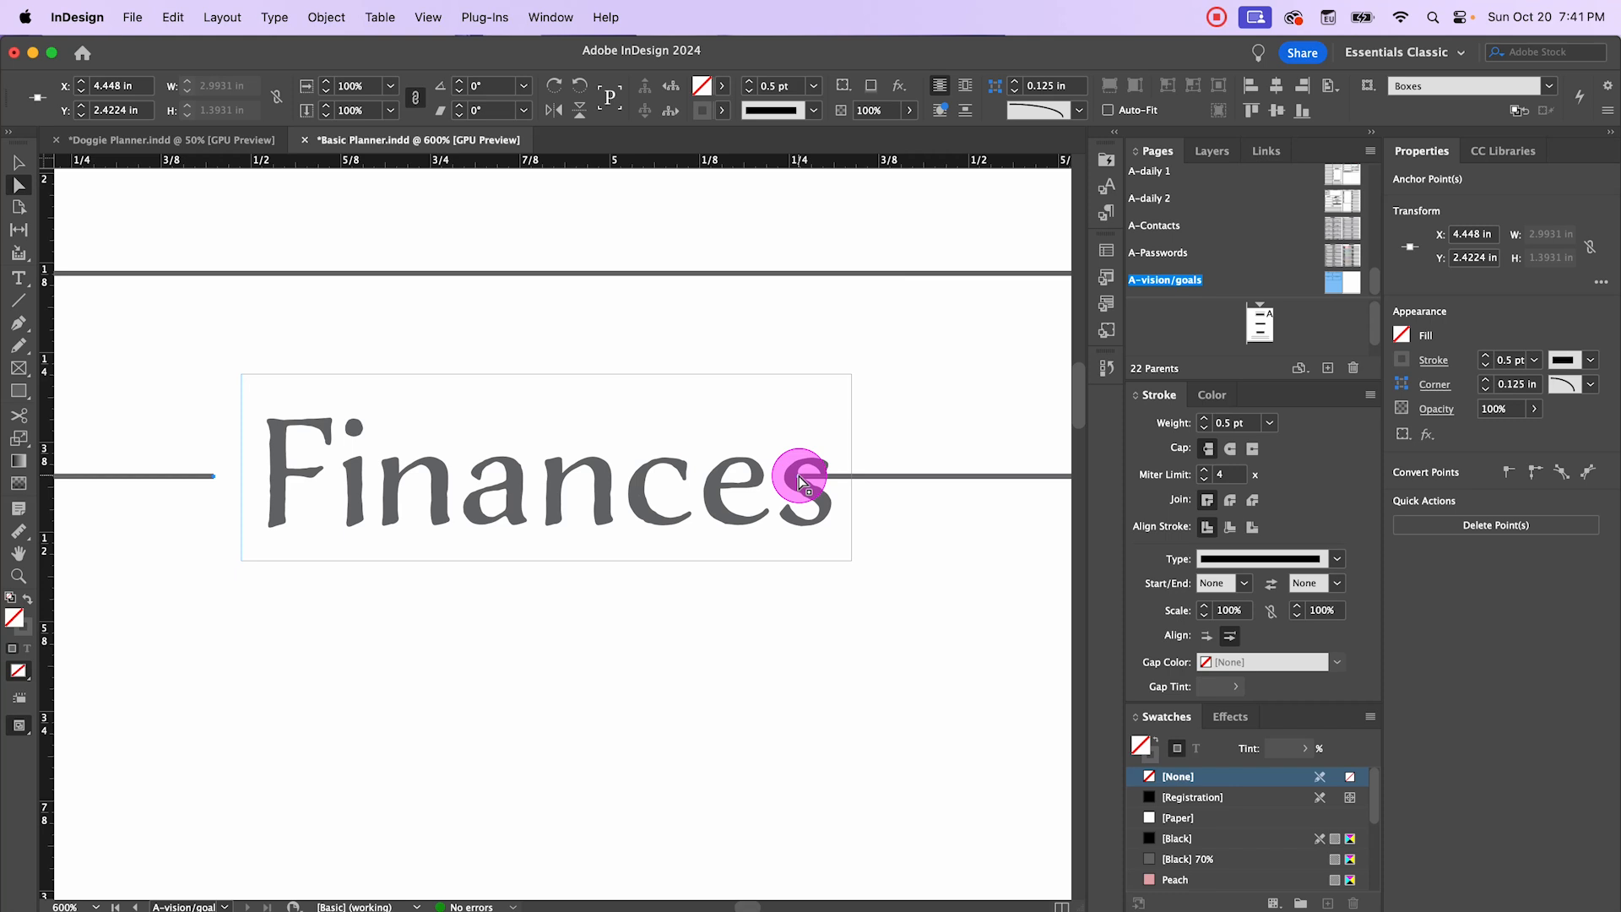
pyautogui.moveTo(800, 476); pyautogui.dragTo(878, 481)
pyautogui.scroll(-4, 667, 609)
pyautogui.click(981, 656)
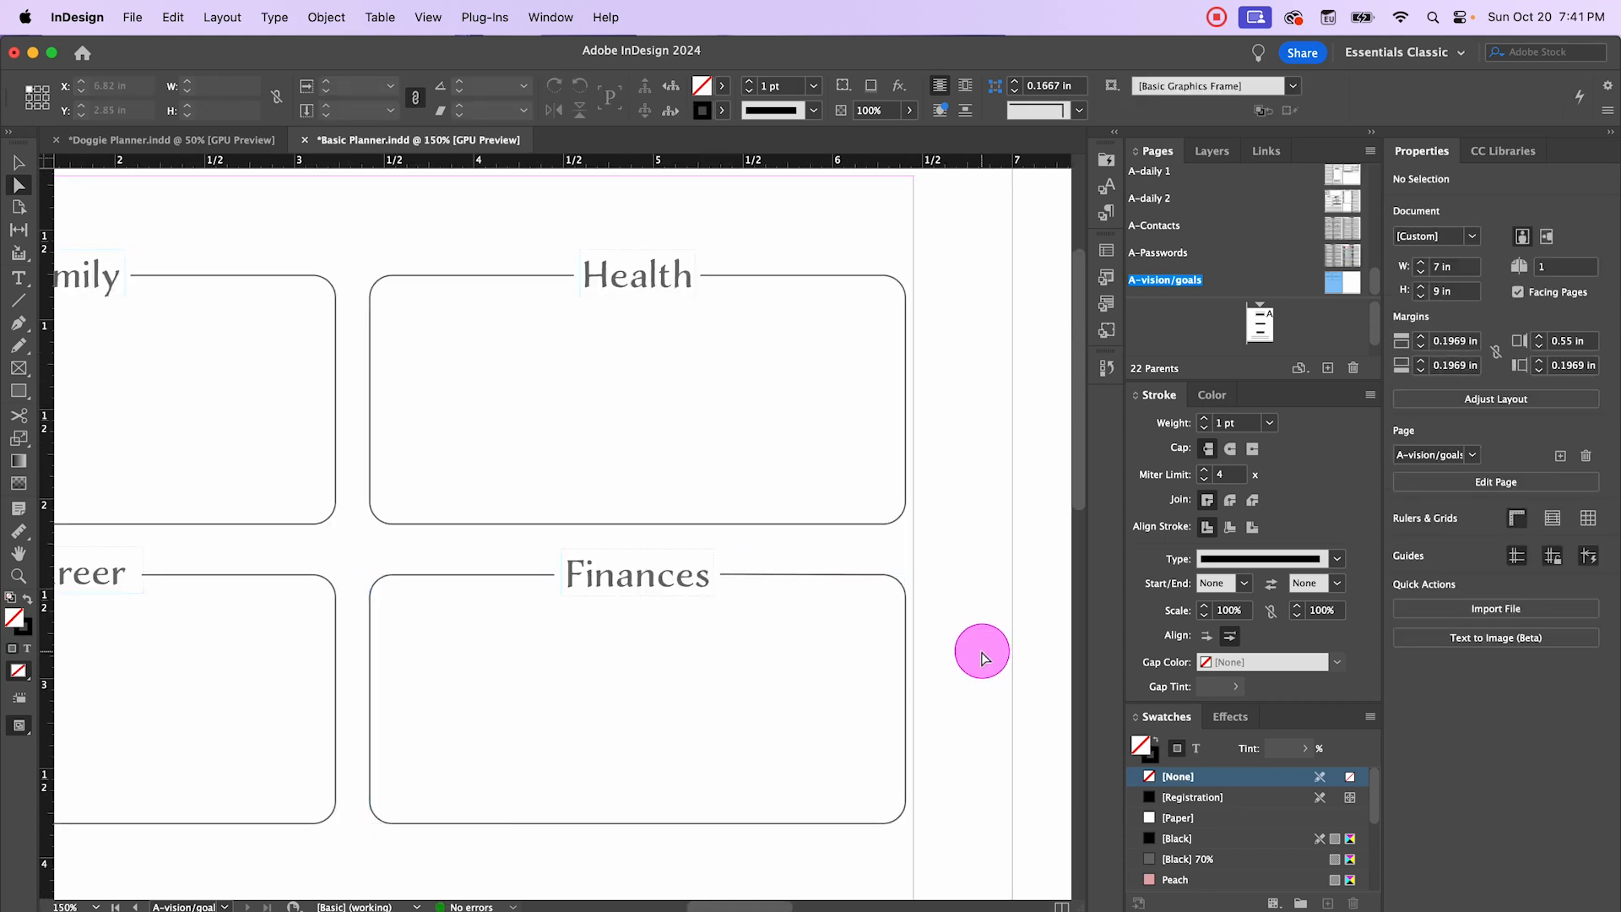
# Step: Duplicate the "Career" and "Finances" boxes with their headings straight down to form a third row at about Y 3.95 in
pyautogui.press('w')
pyautogui.press('w')
pyautogui.press('super+minus')
pyautogui.moveTo(890, 791); pyautogui.dragTo(979, 581)
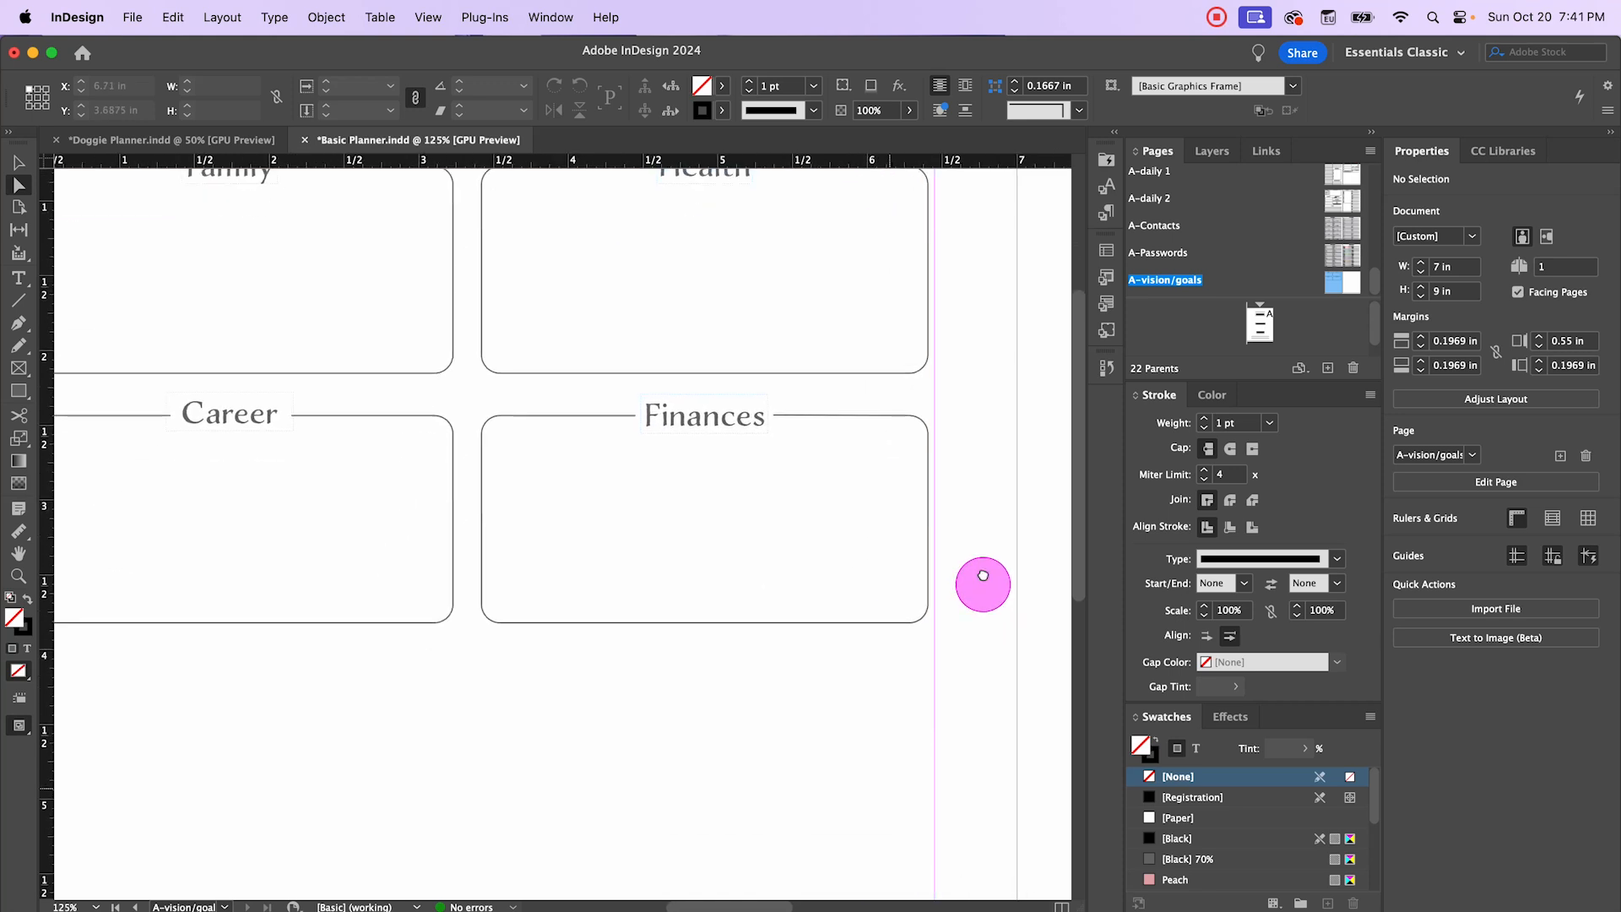
pyautogui.press('super+minus')
pyautogui.press('super+minus')
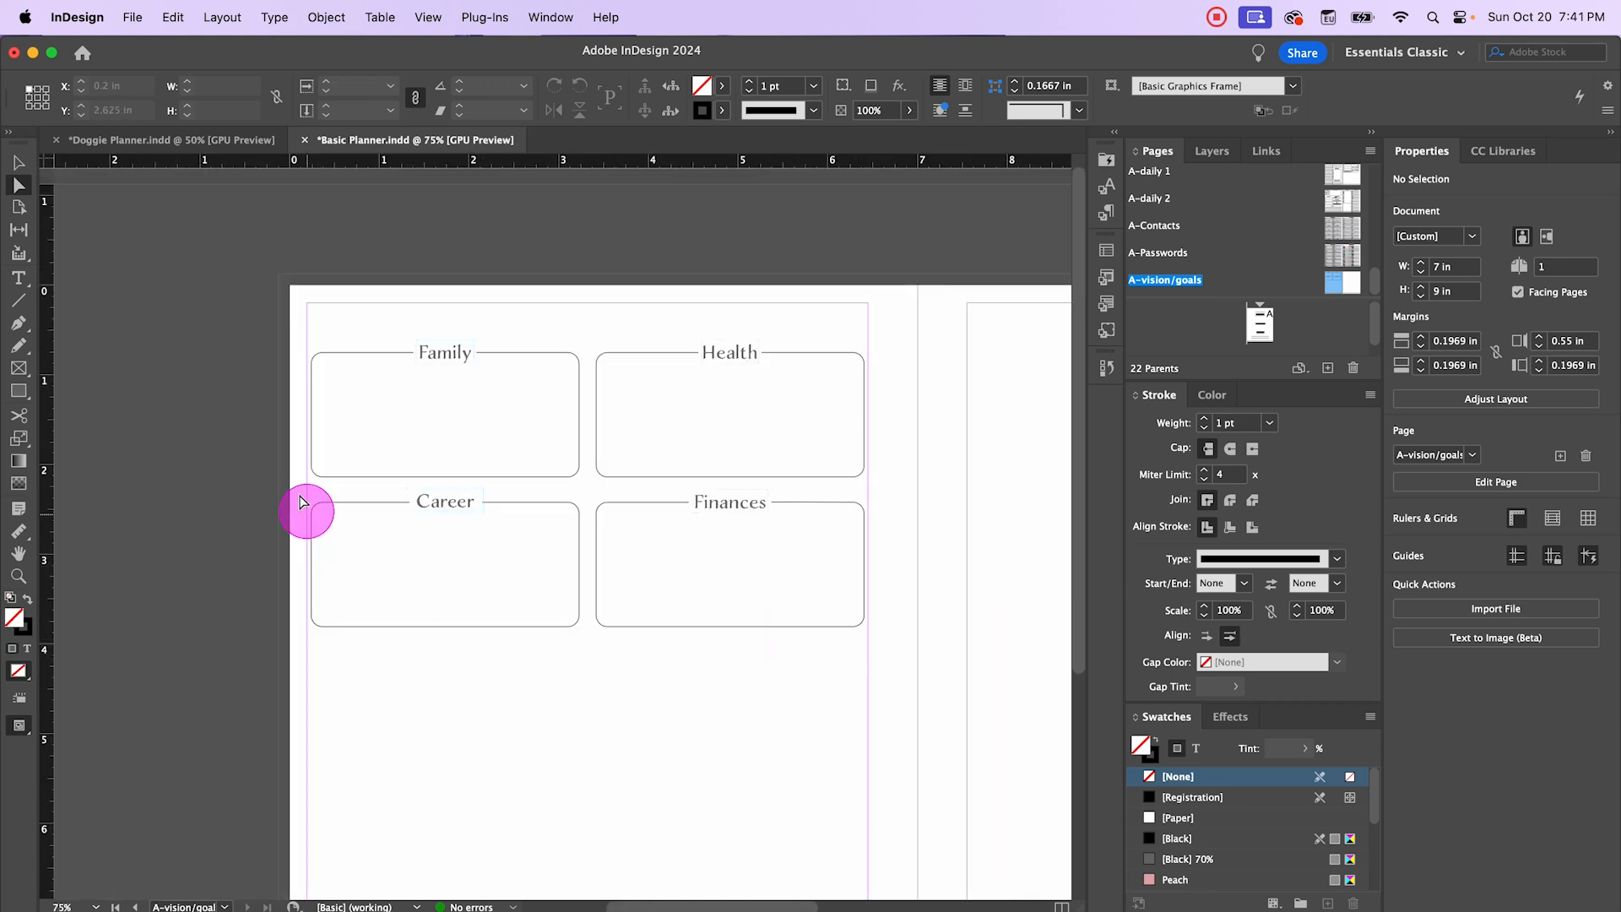
pyautogui.moveTo(539, 519); pyautogui.dragTo(895, 650)
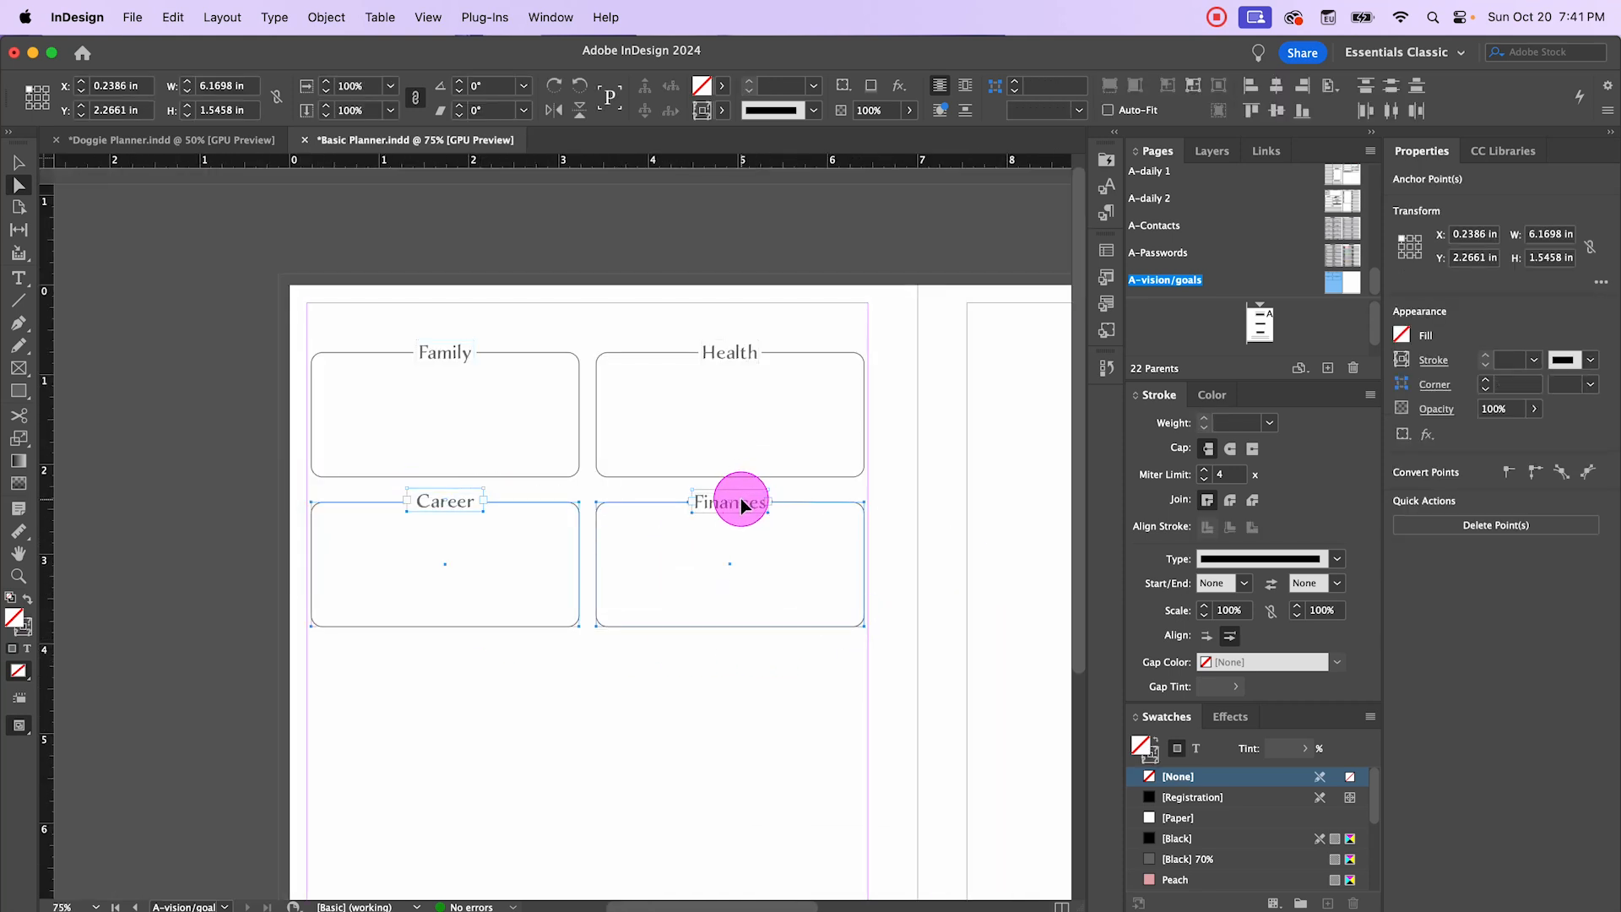
pyautogui.moveTo(743, 505); pyautogui.dragTo(764, 657)
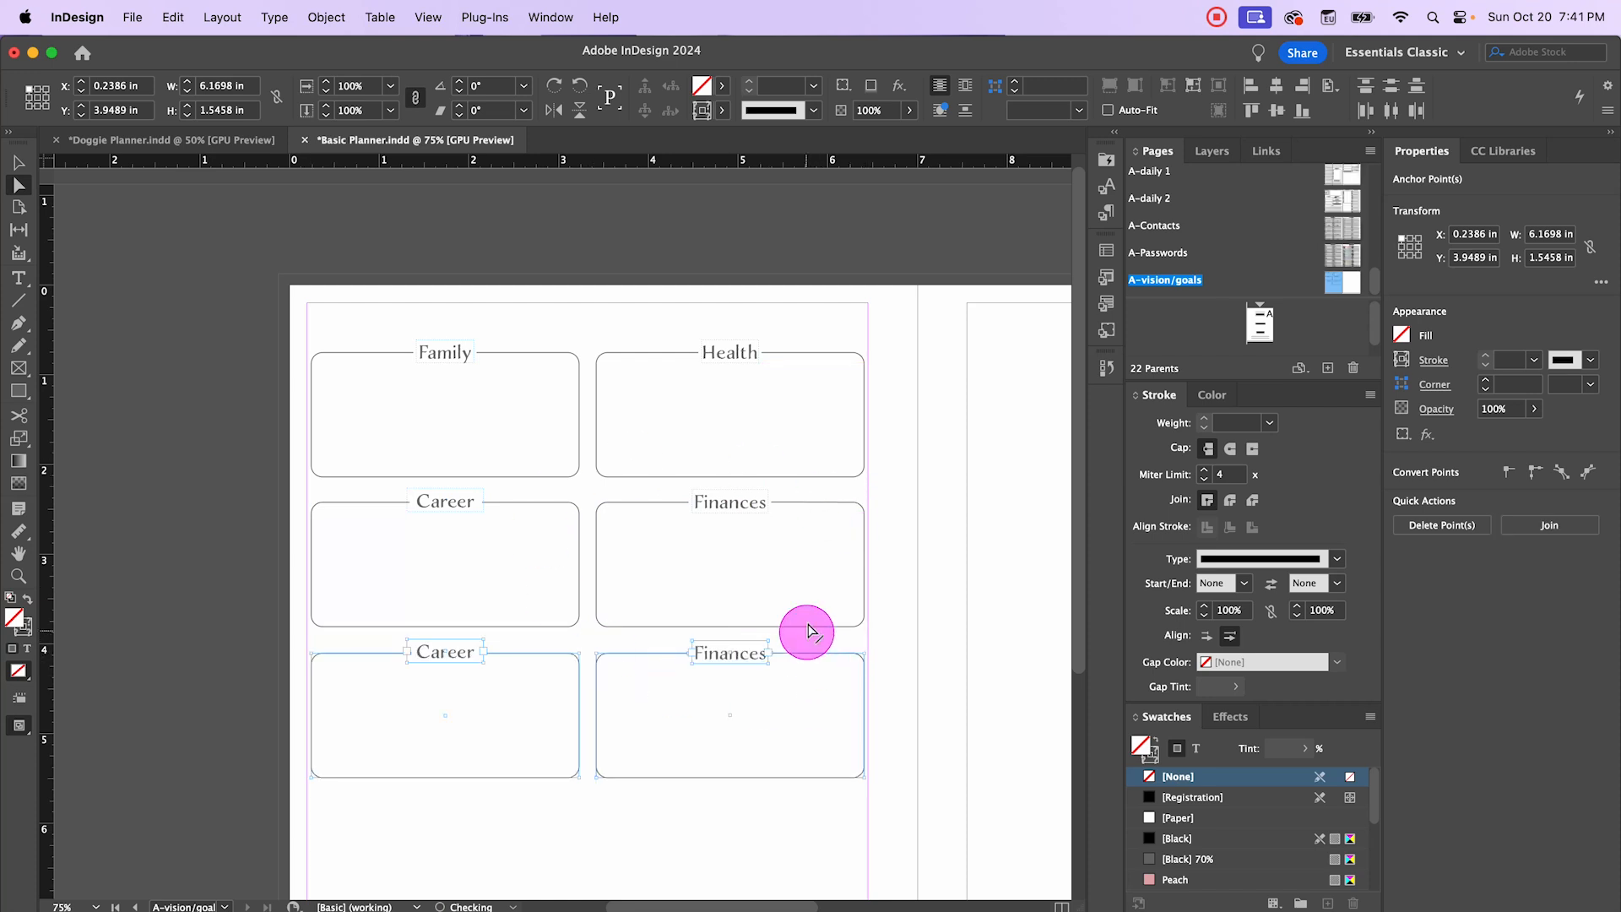
# Step: Replace the third row's copied "Career" heading with one starting "Relation" and its copied "Finances" heading with "Community"
pyautogui.scroll(-2, 880, 590)
pyautogui.scroll(-1, 881, 597)
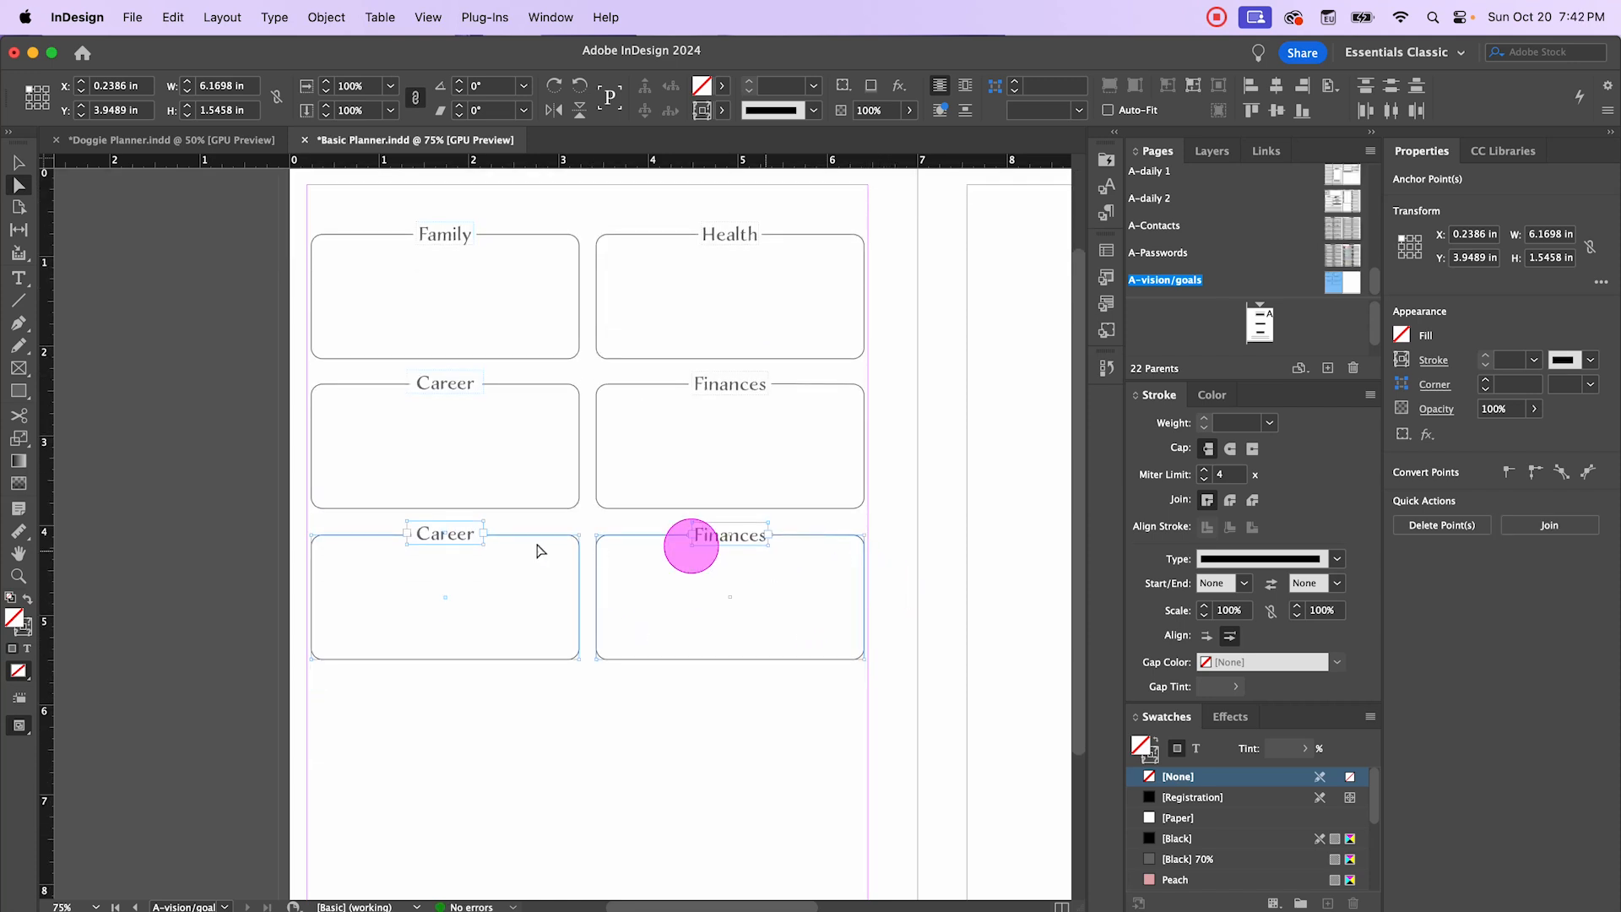
pyautogui.doubleClick(467, 535)
pyautogui.moveTo(469, 535); pyautogui.dragTo(423, 533)
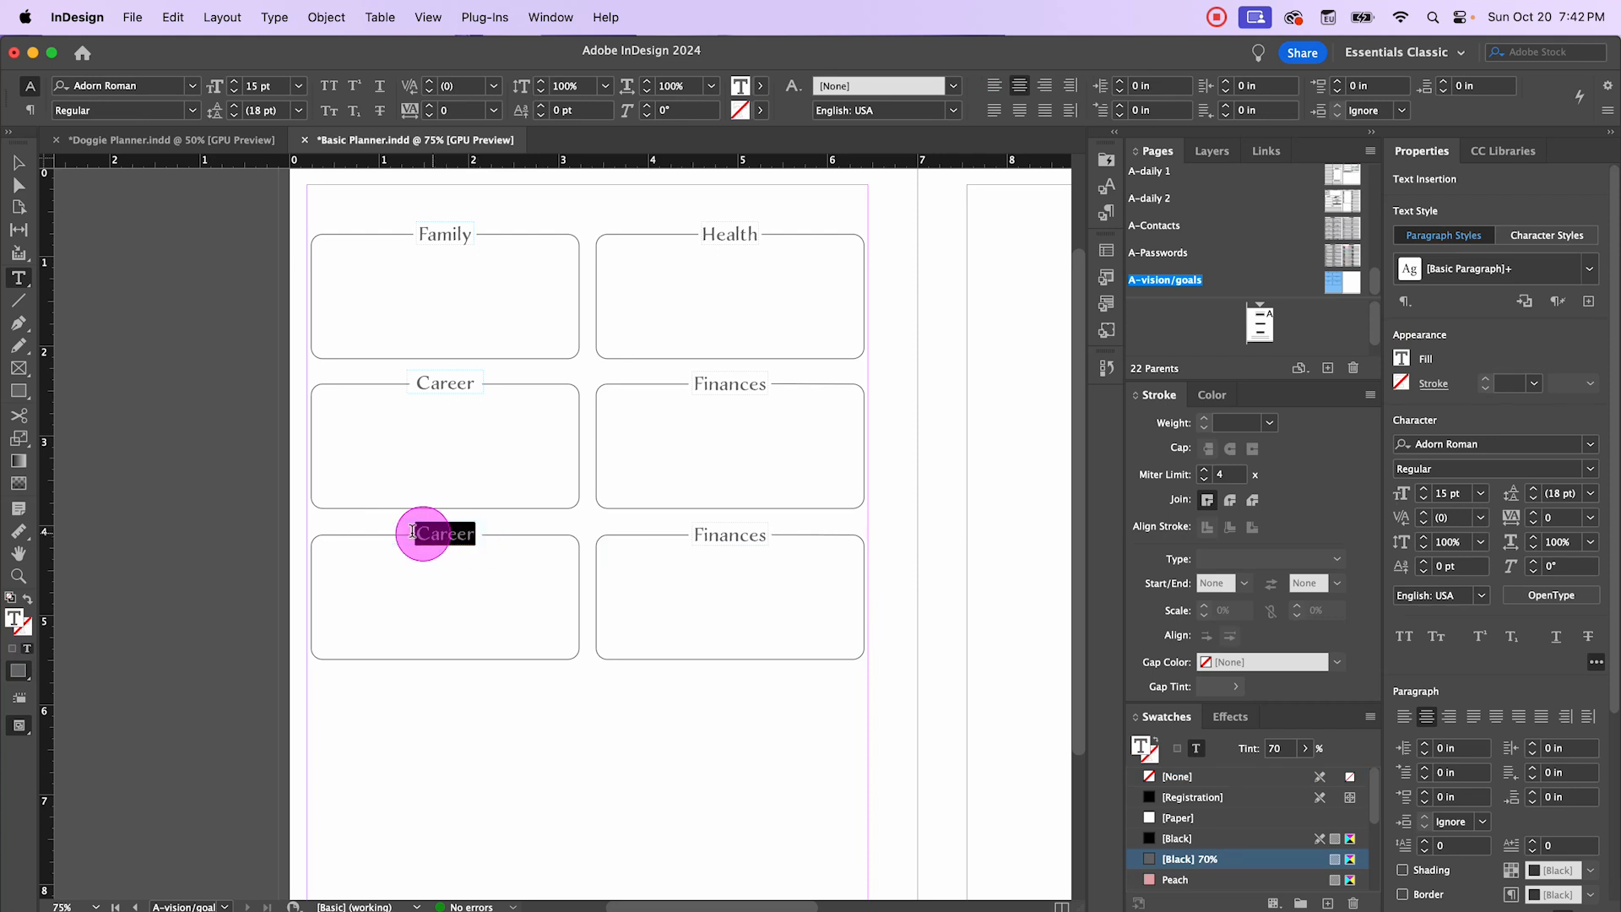
pyautogui.write('Relation')
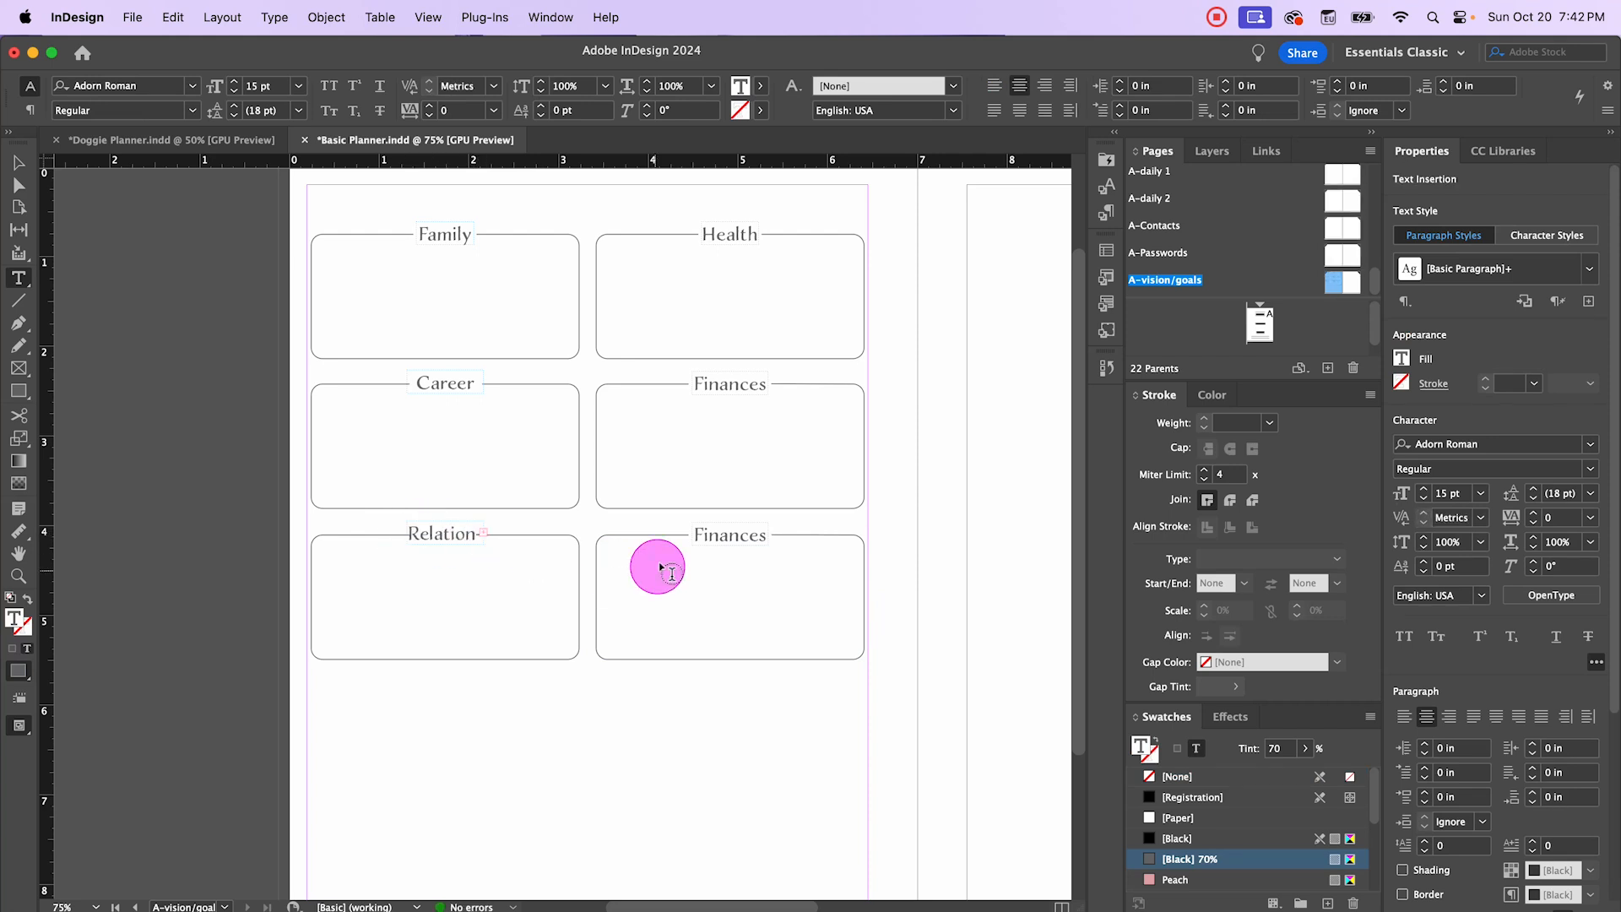
pyautogui.click(763, 533)
pyautogui.moveTo(762, 533); pyautogui.dragTo(695, 536)
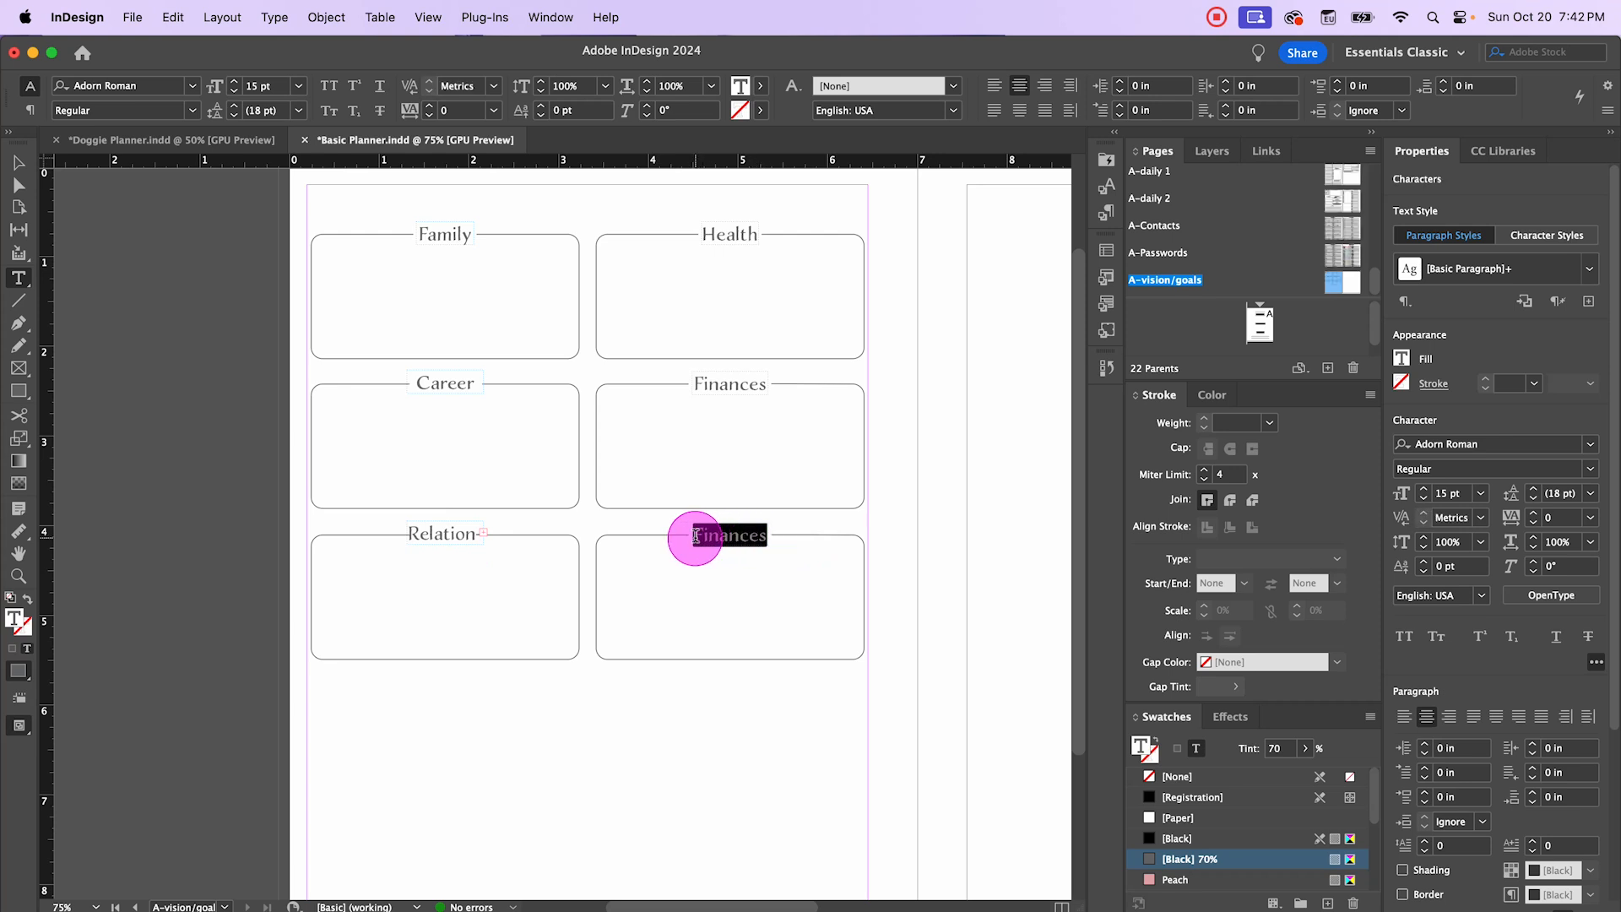
pyautogui.write('Community')
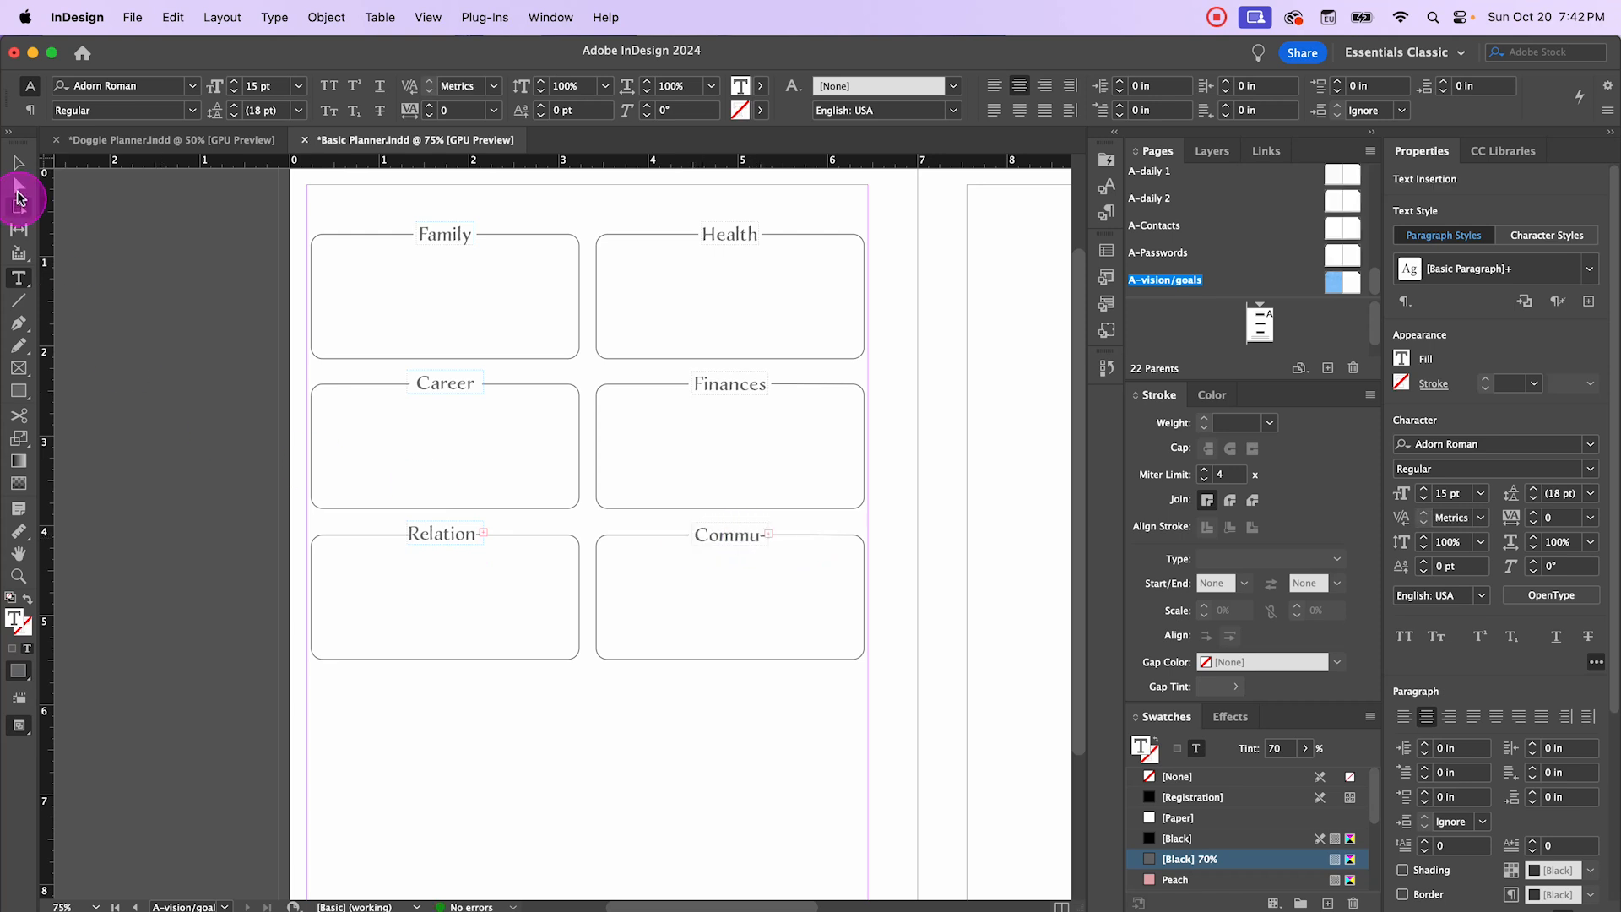
# Step: Duplicate the third row of boxes and headings straight down with the Selection tool to form a fourth row at about Y 5.65 in
pyautogui.click(19, 163)
pyautogui.moveTo(282, 515); pyautogui.dragTo(767, 619)
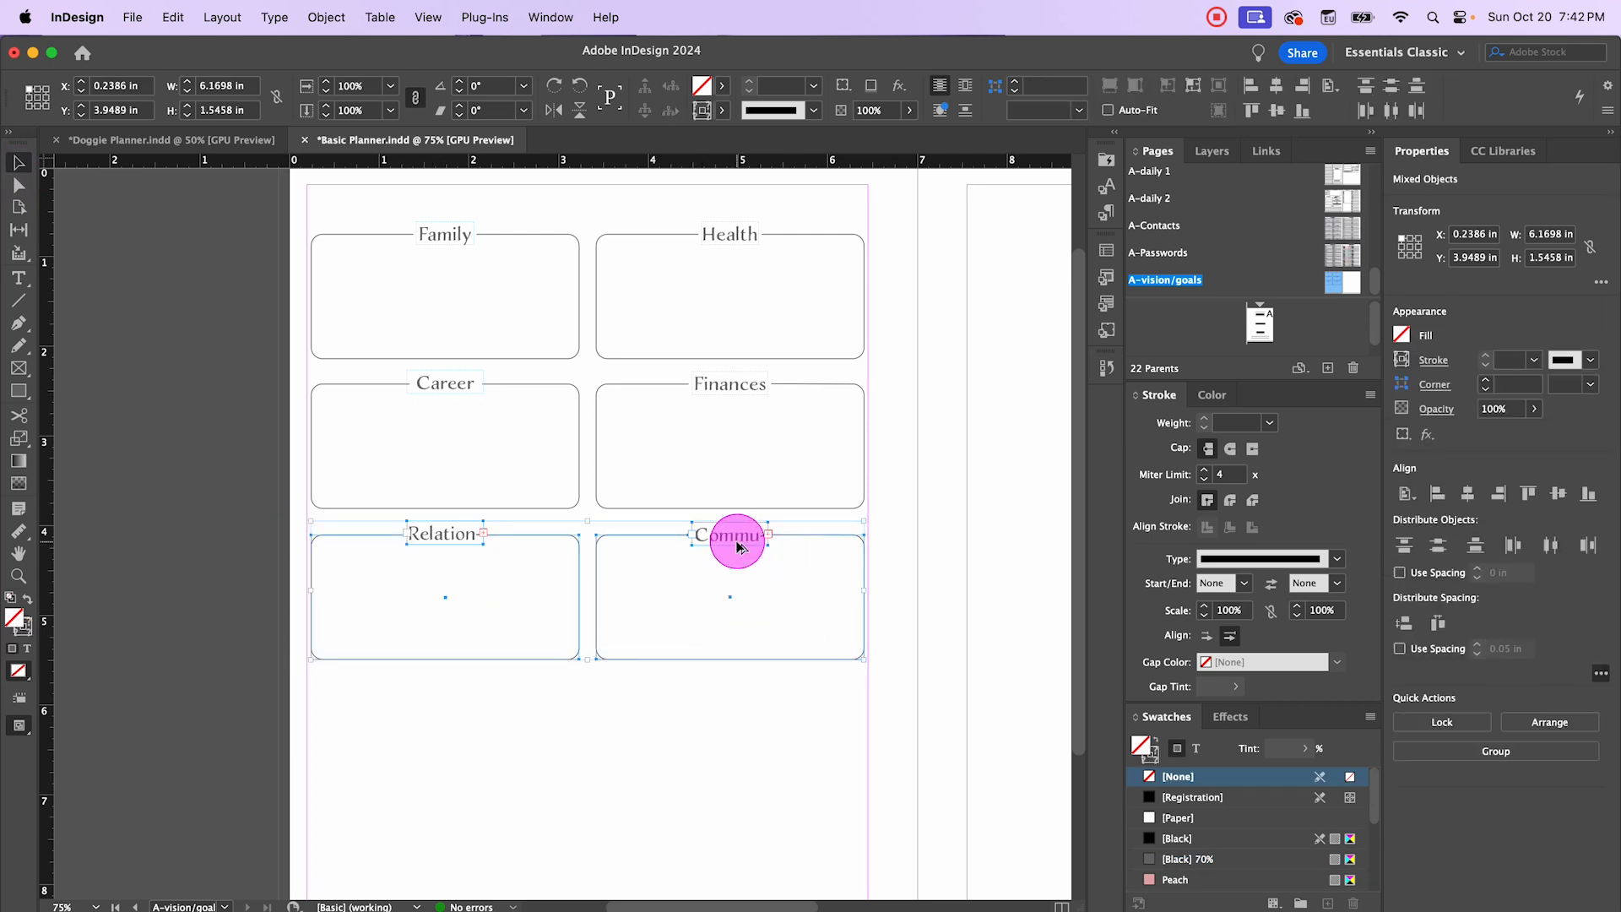
pyautogui.moveTo(737, 547); pyautogui.dragTo(750, 703)
pyautogui.click(590, 662)
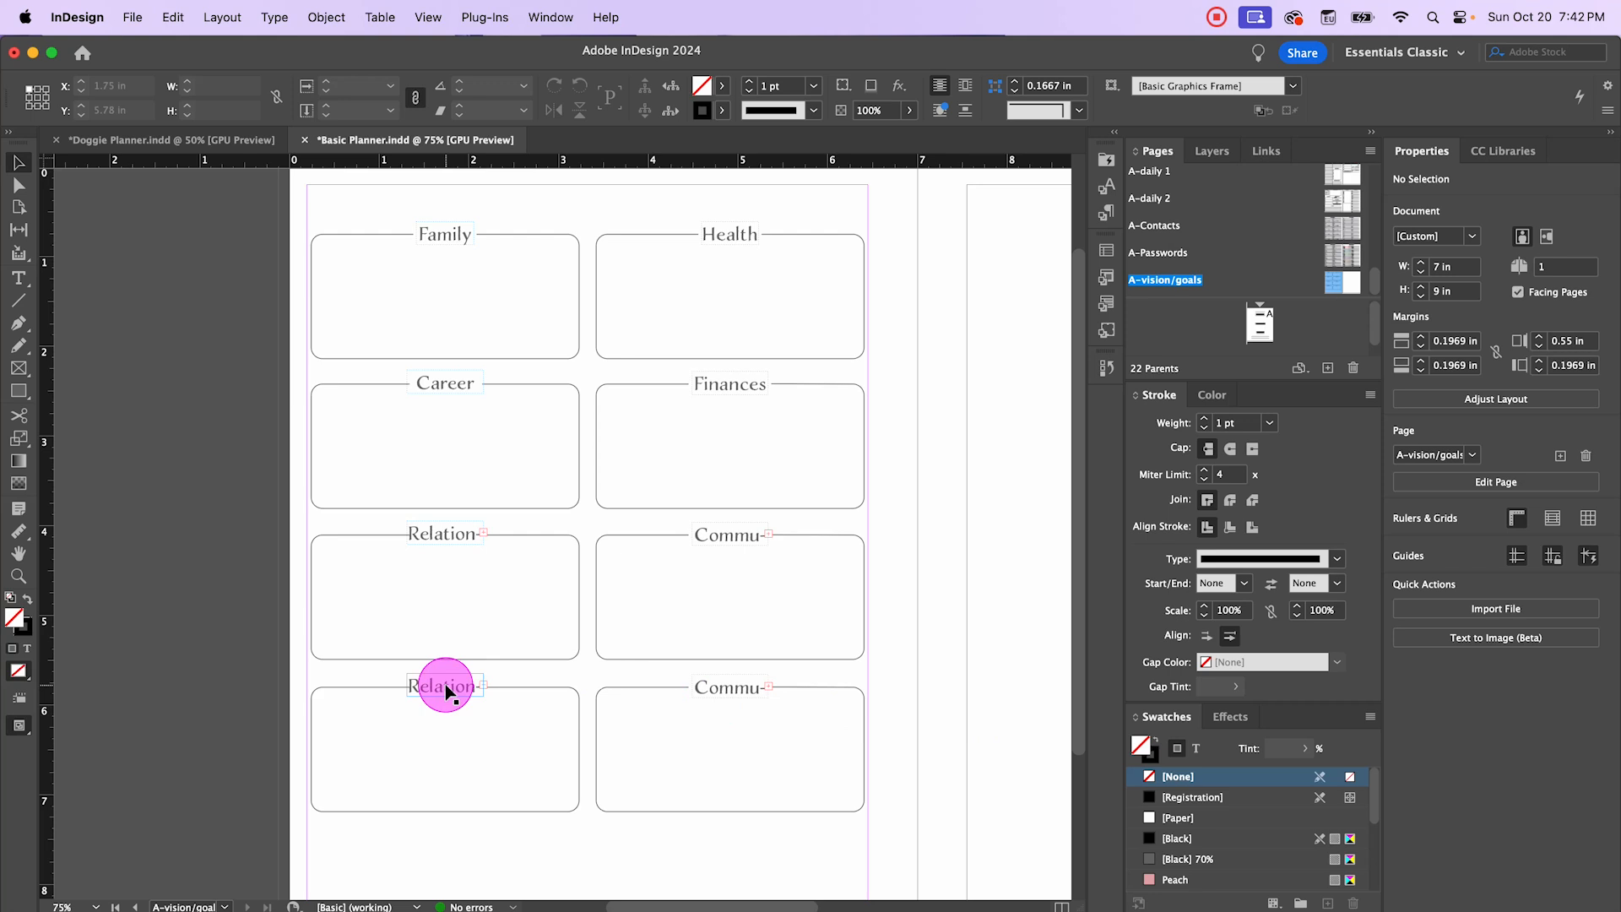
# Step: Replace the two copied headings in the fourth row with "Spiritual" and "Travel"
pyautogui.scroll(-3, 447, 693)
pyautogui.doubleClick(466, 563)
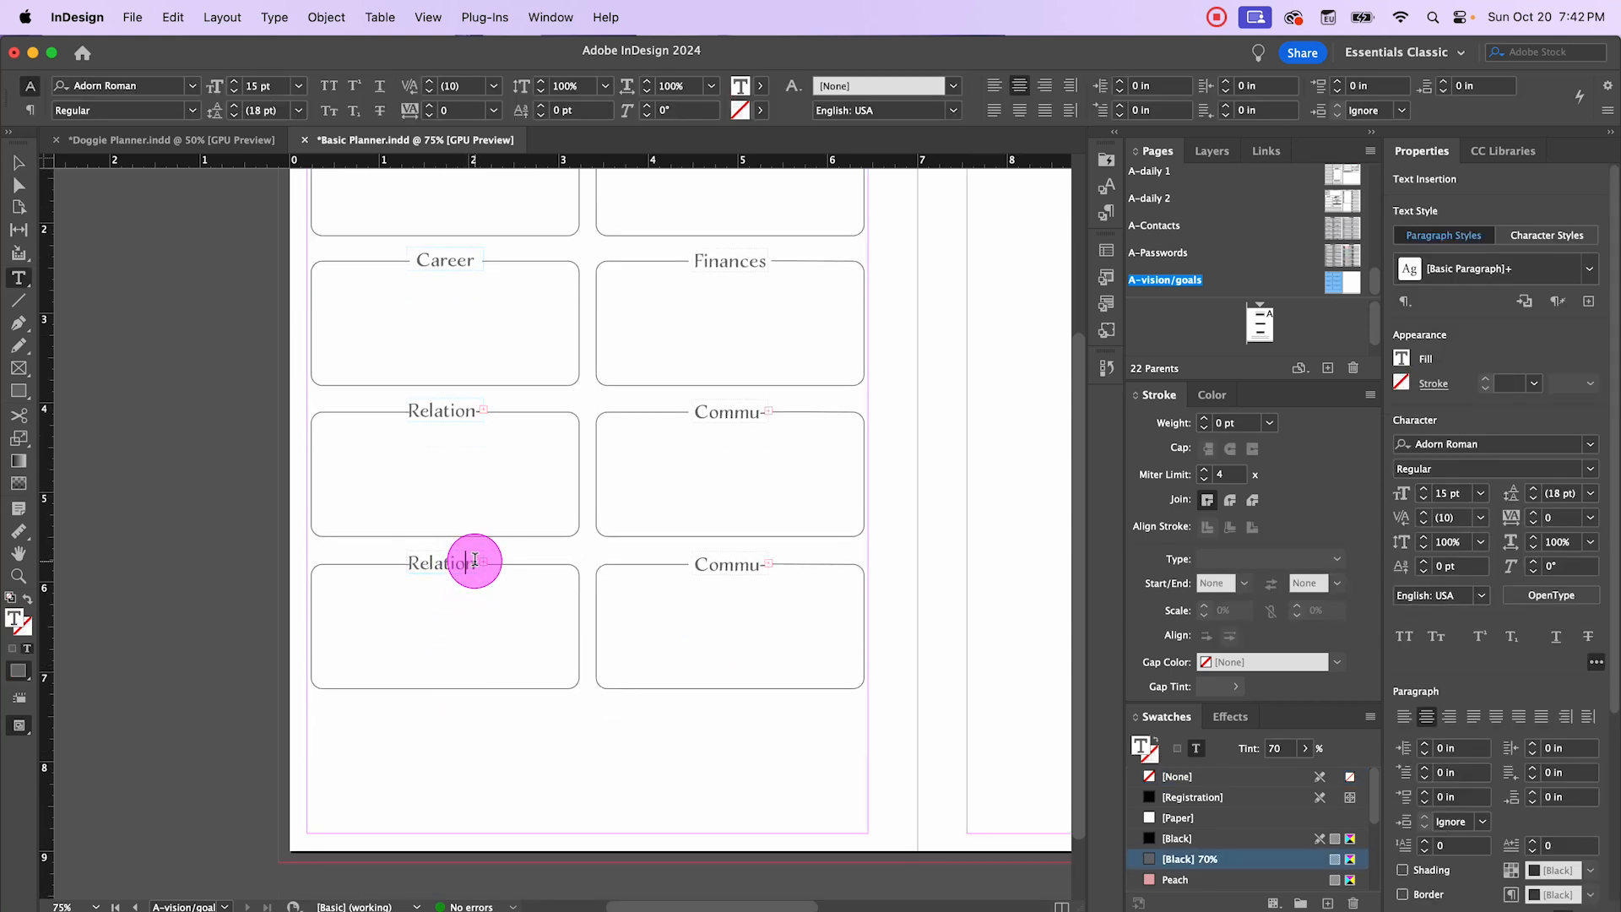
pyautogui.write('Spiritual')
pyautogui.doubleClick(713, 564)
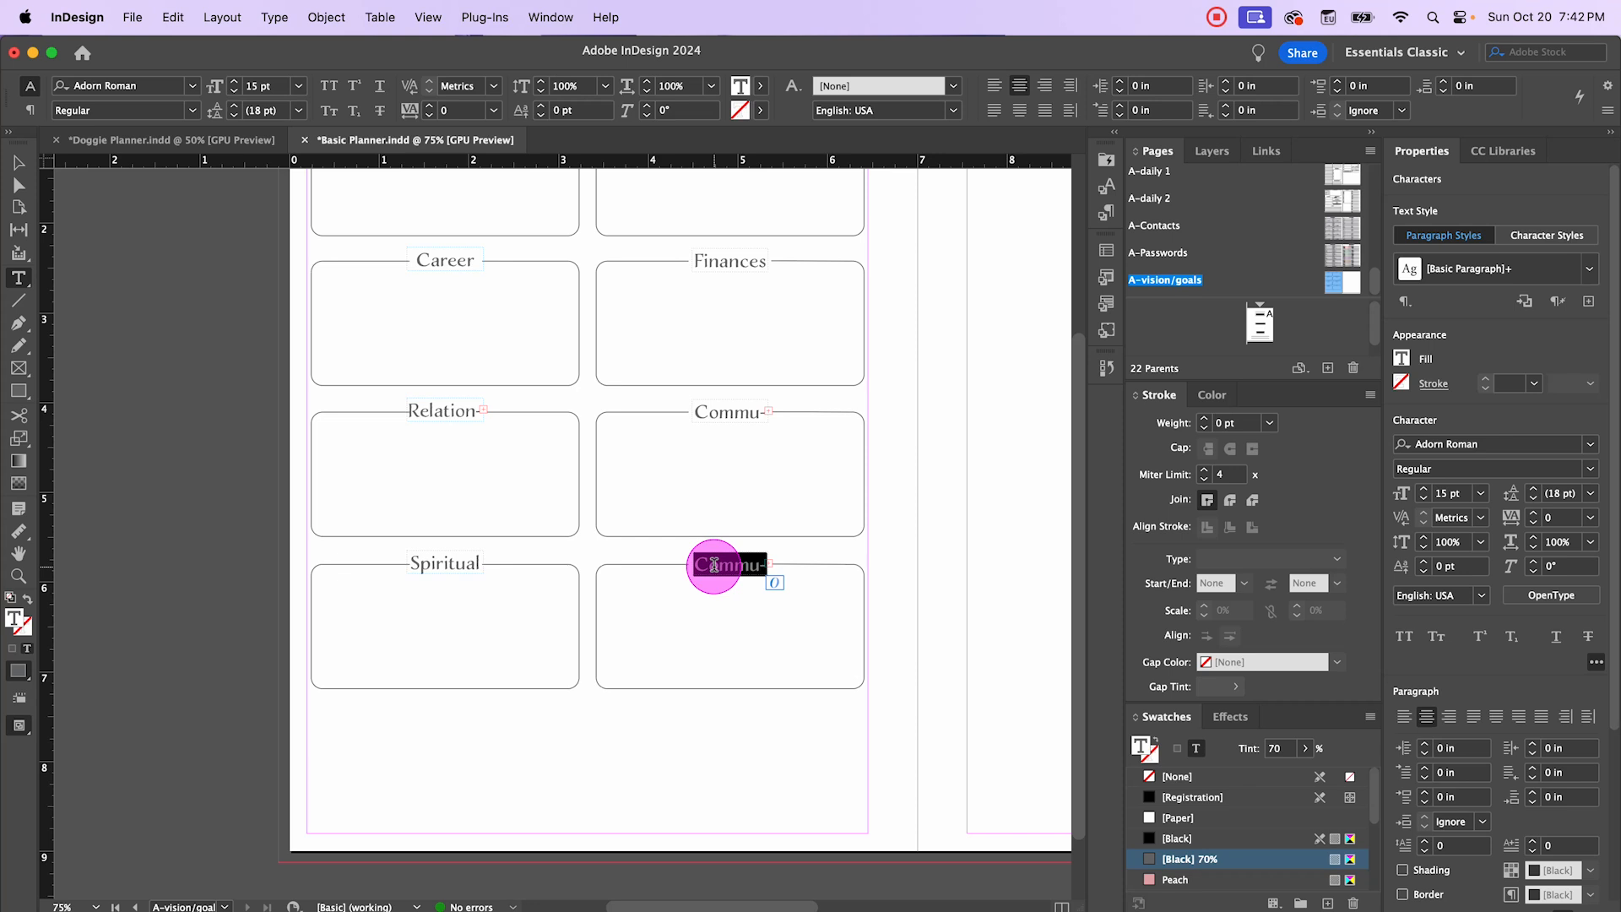
pyautogui.write('Travel')
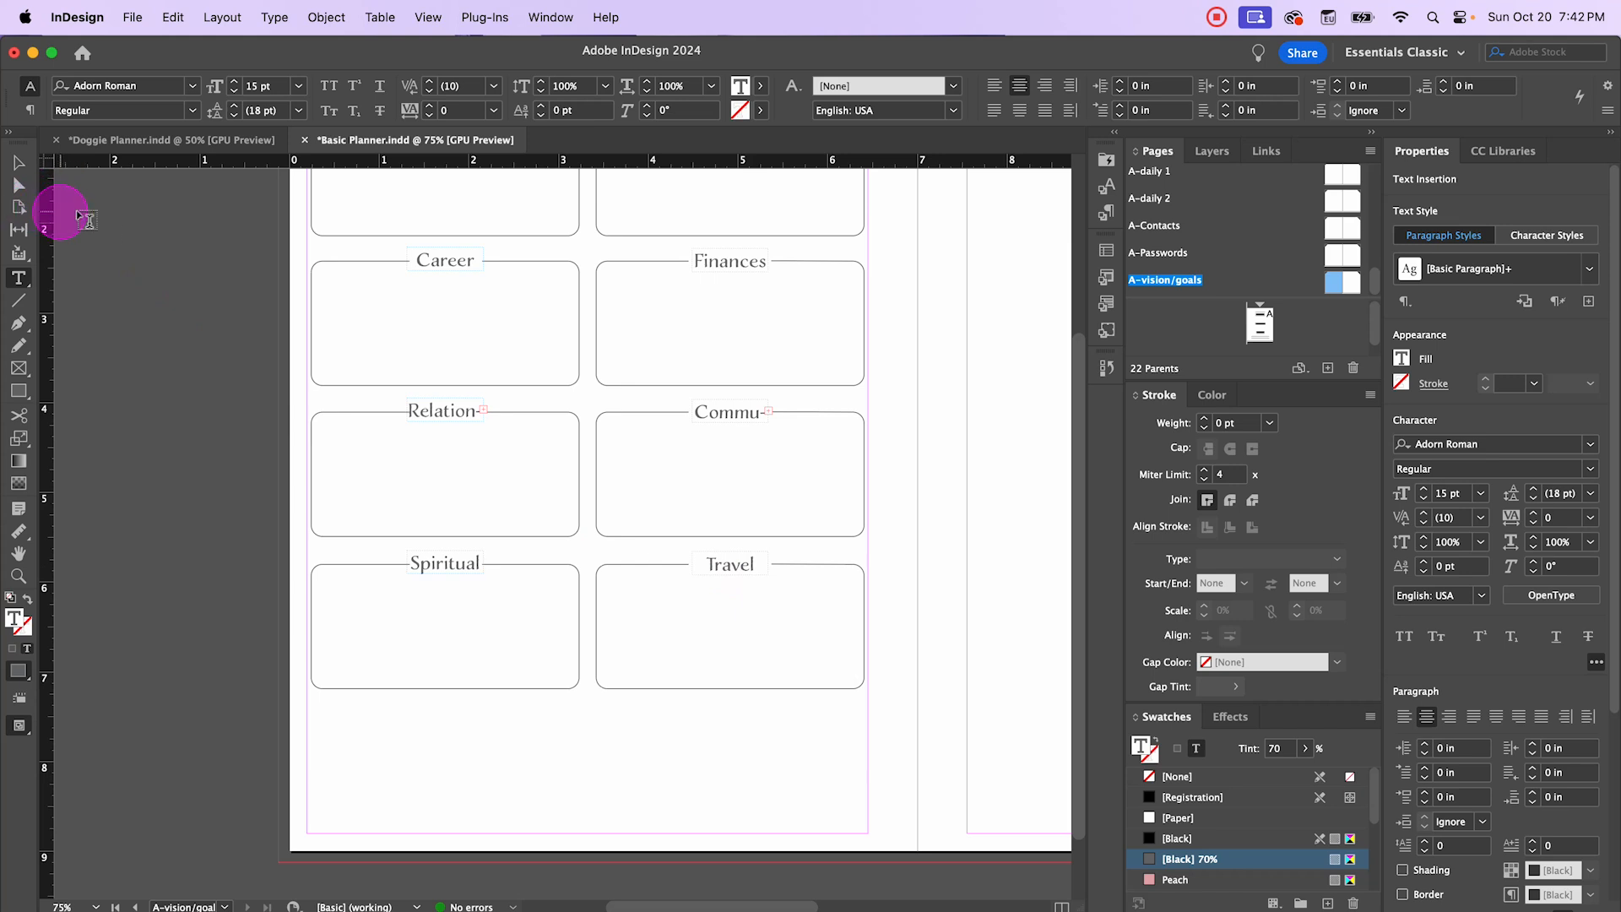
# Step: Duplicate the "Spiritual" and "Travel" row straight down to the page's bottom margin, at about Y 7.26 in
pyautogui.click(28, 169)
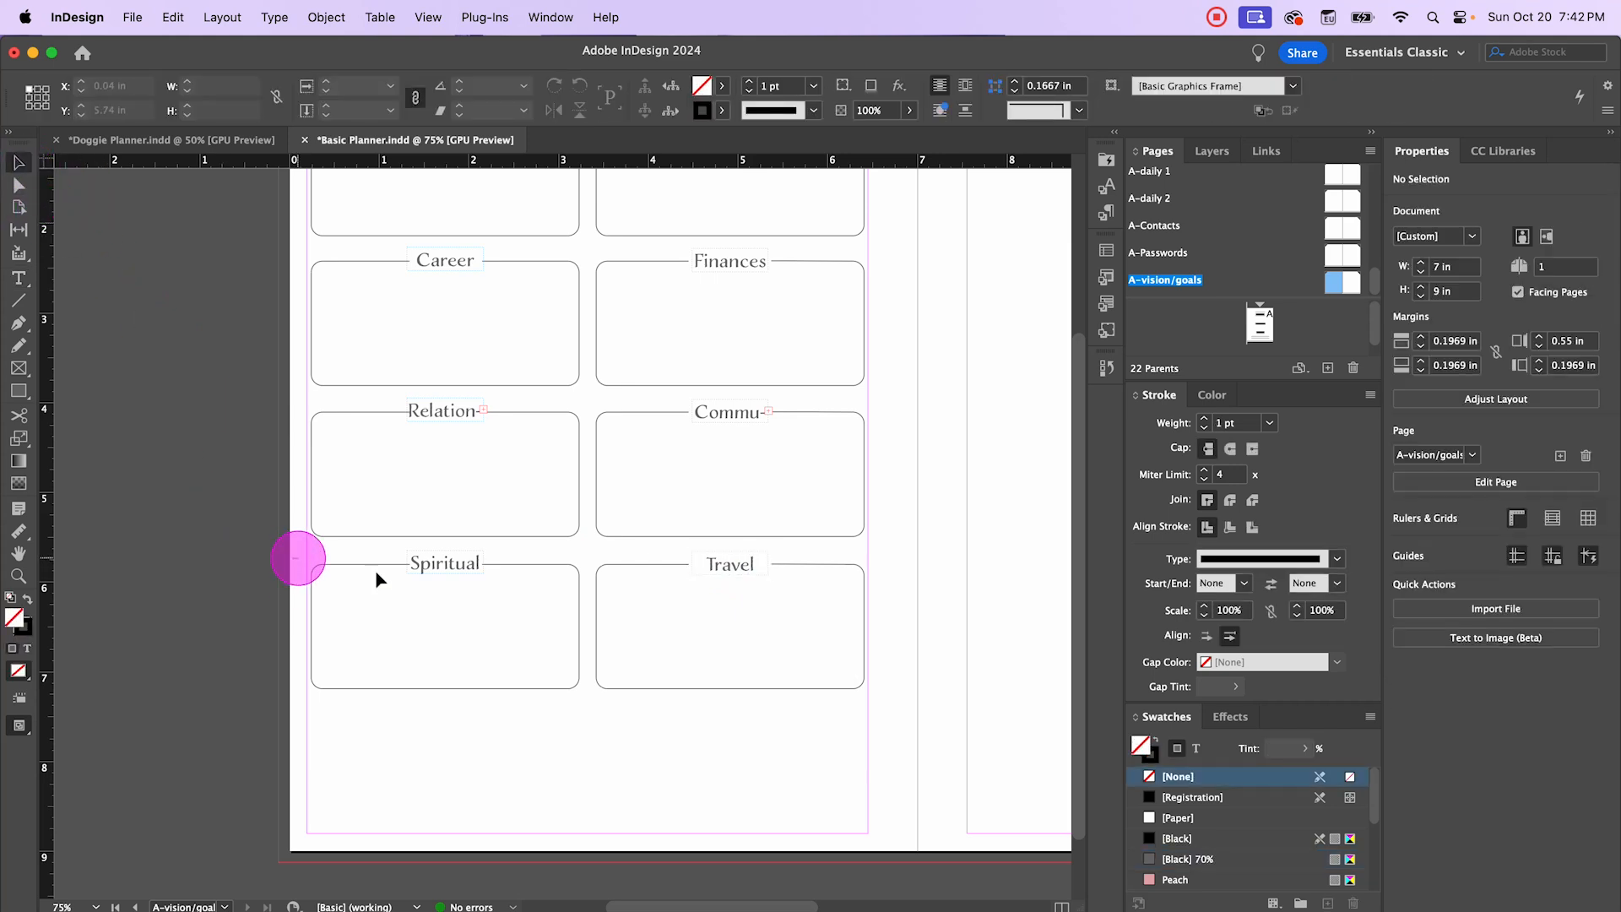
pyautogui.moveTo(296, 558); pyautogui.dragTo(868, 696)
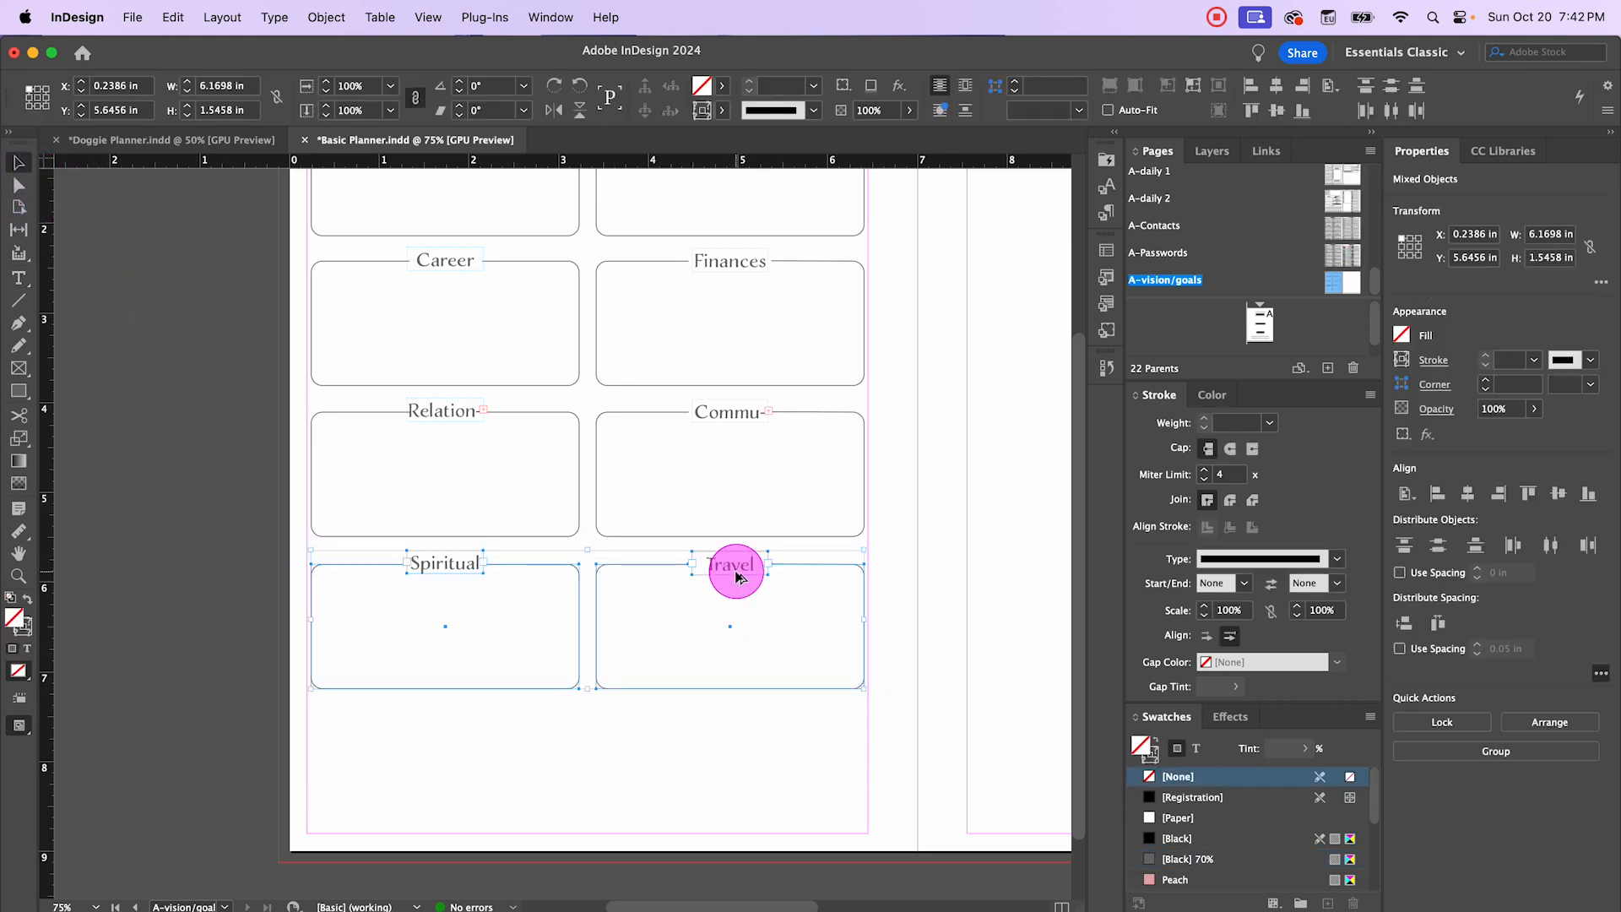
pyautogui.moveTo(734, 571); pyautogui.dragTo(742, 727)
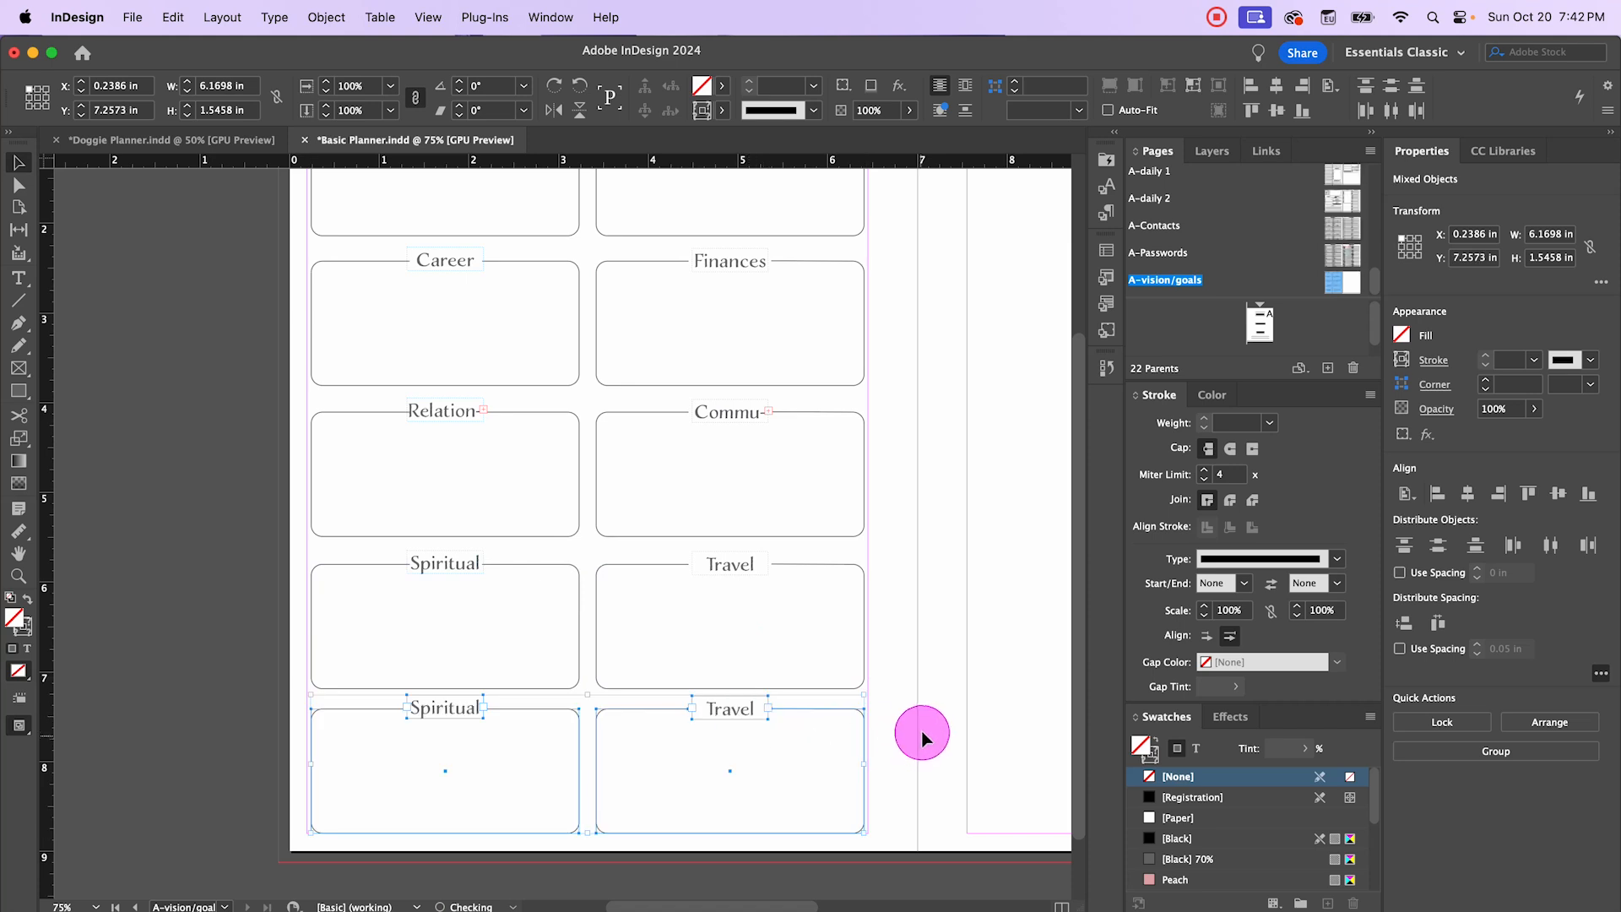
pyautogui.click(918, 724)
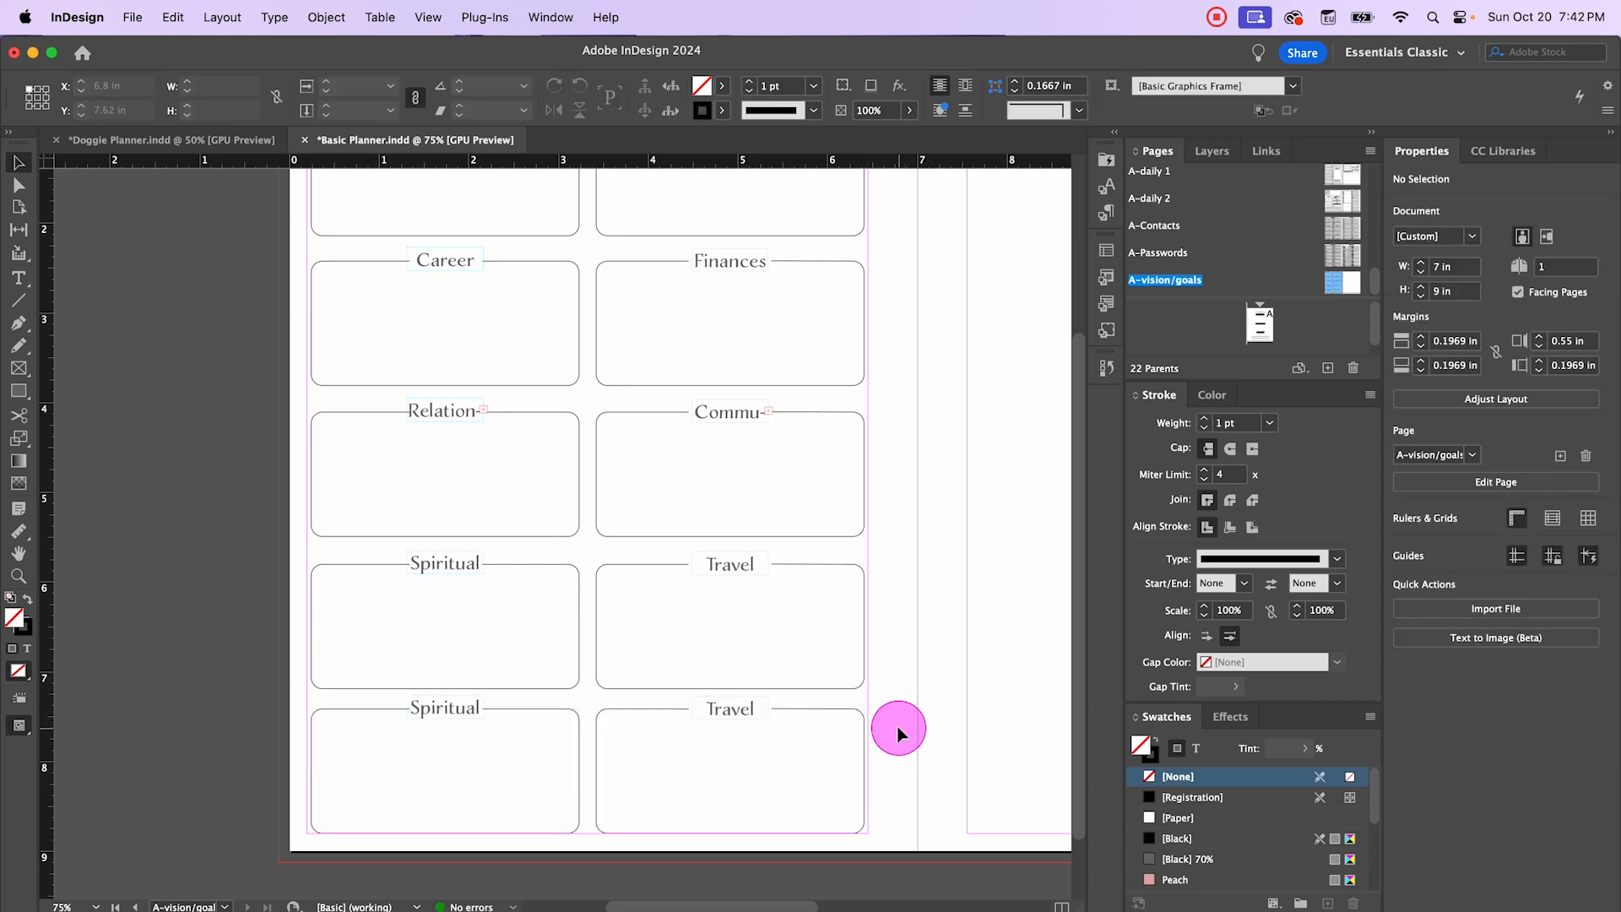
# Step: Delete the copied "Travel" and "Spiritual" headings from the bottom row, keeping the two boxes
pyautogui.click(747, 709)
pyautogui.press('Delete')
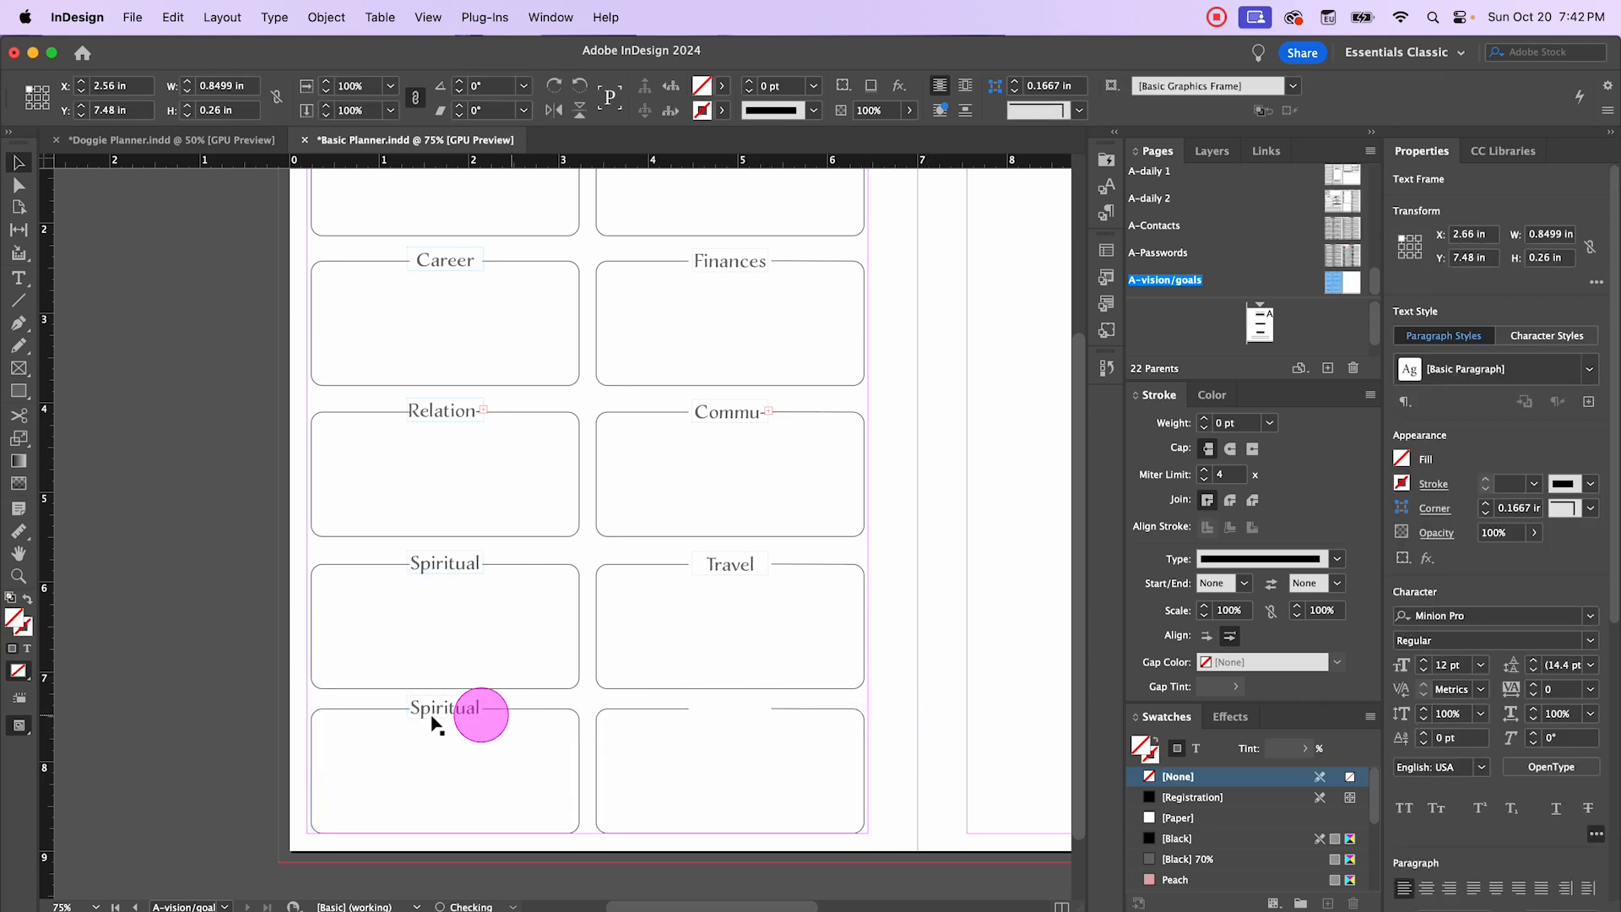
pyautogui.click(432, 711)
pyautogui.press('Delete')
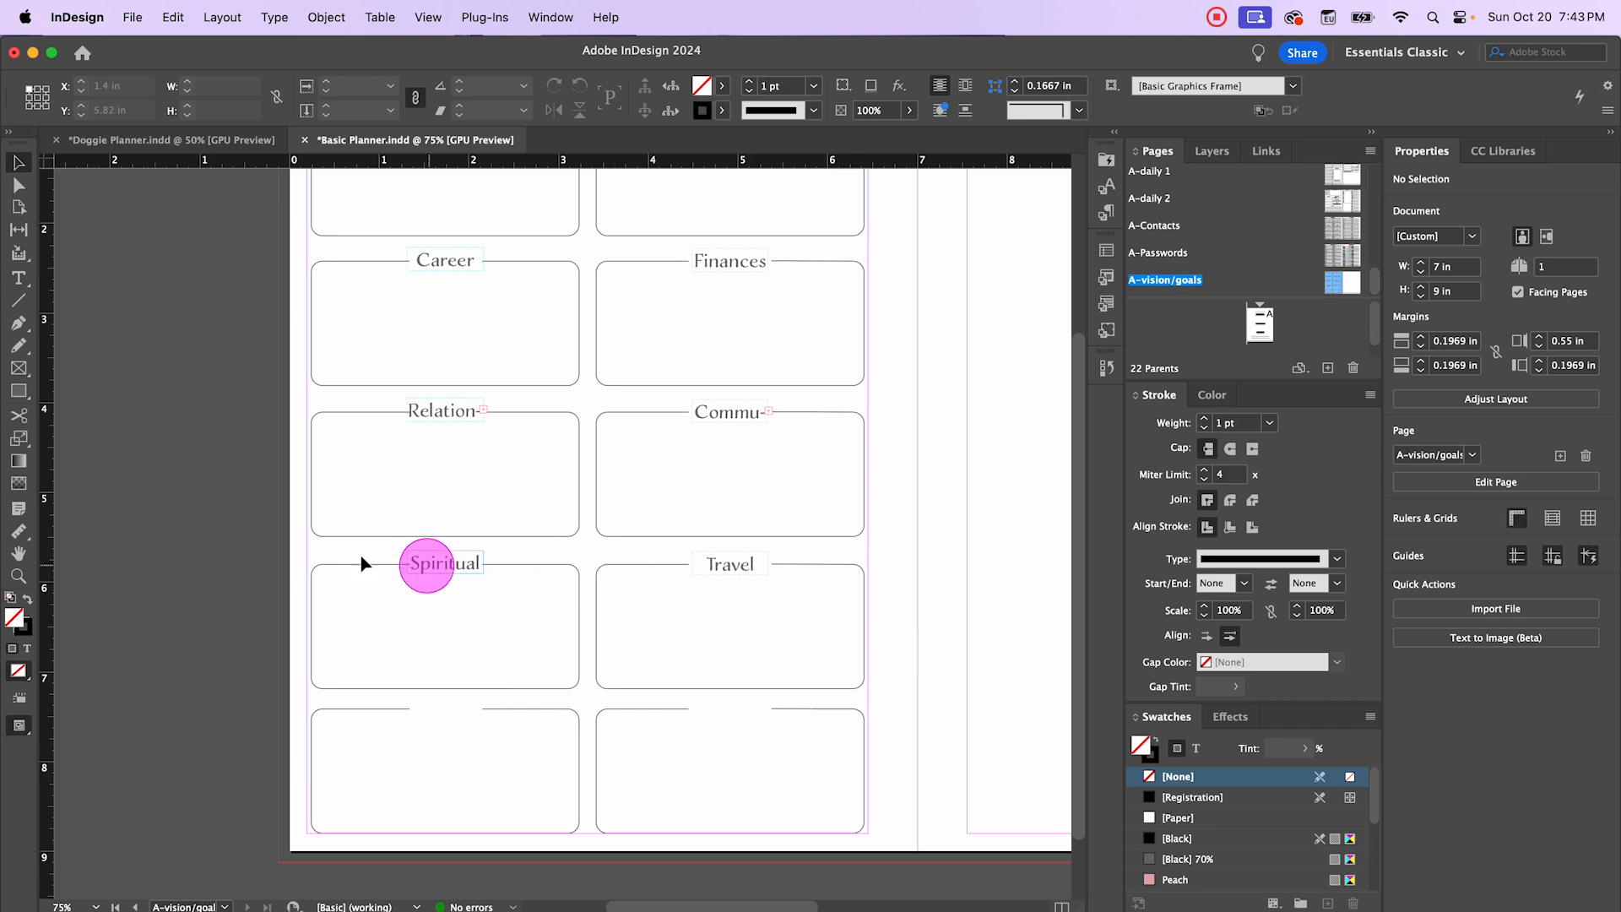
# Step: Nudge the "Spiritual" and "Travel" row up to Y 5.6039 in and the row above it up slightly to even the vertical gaps
pyautogui.moveTo(292, 545); pyautogui.dragTo(918, 657)
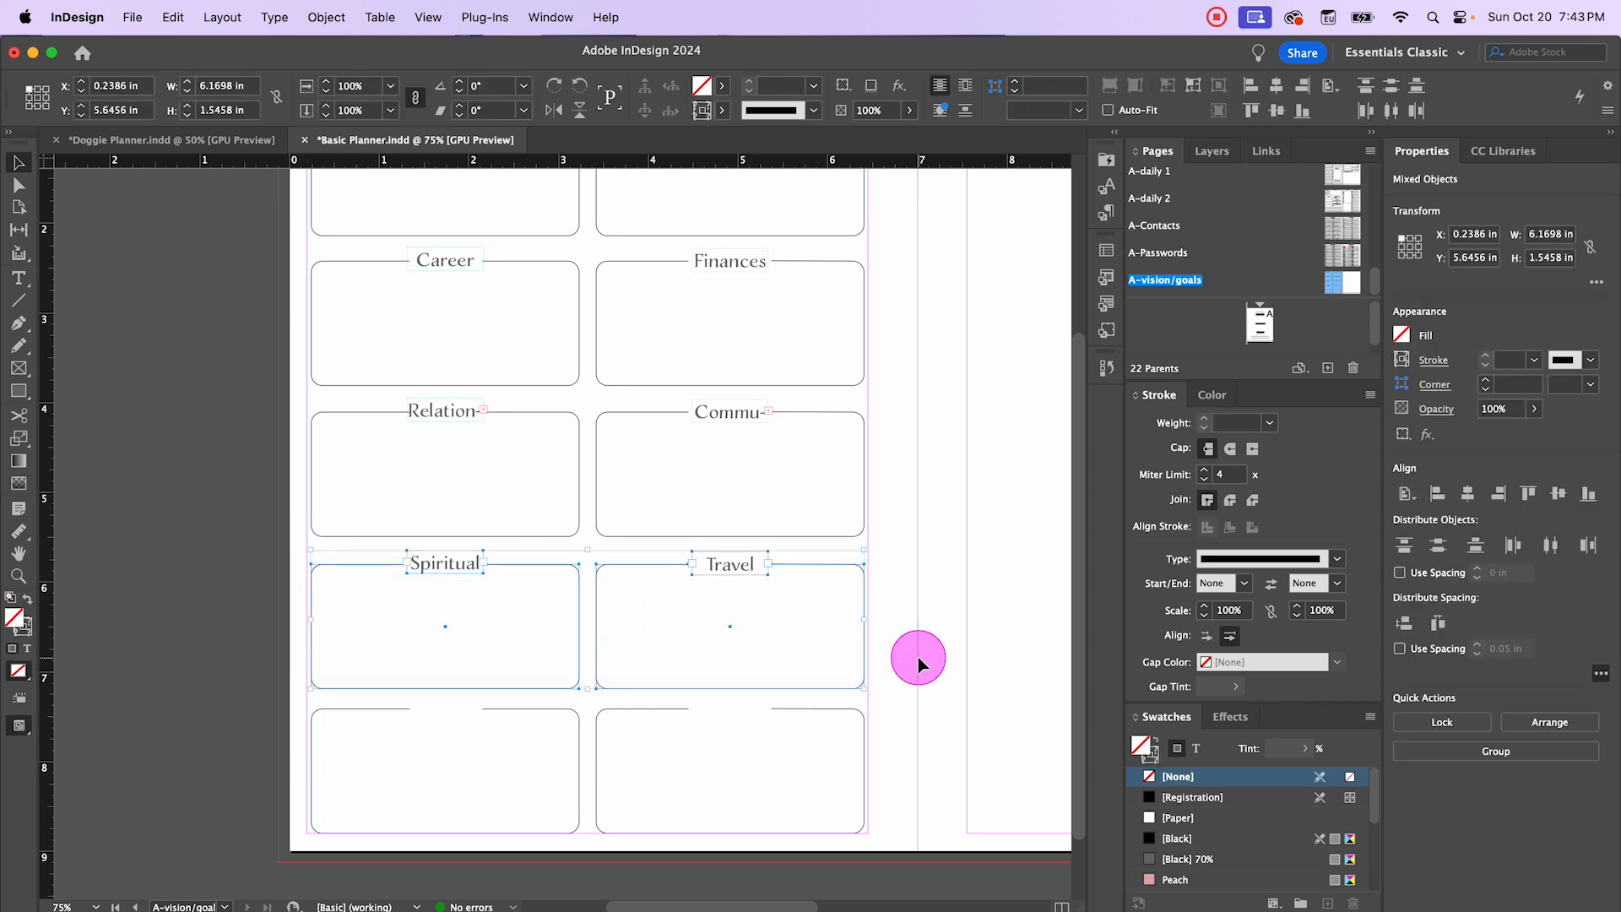
pyautogui.press('Up')
pyautogui.press('Up')
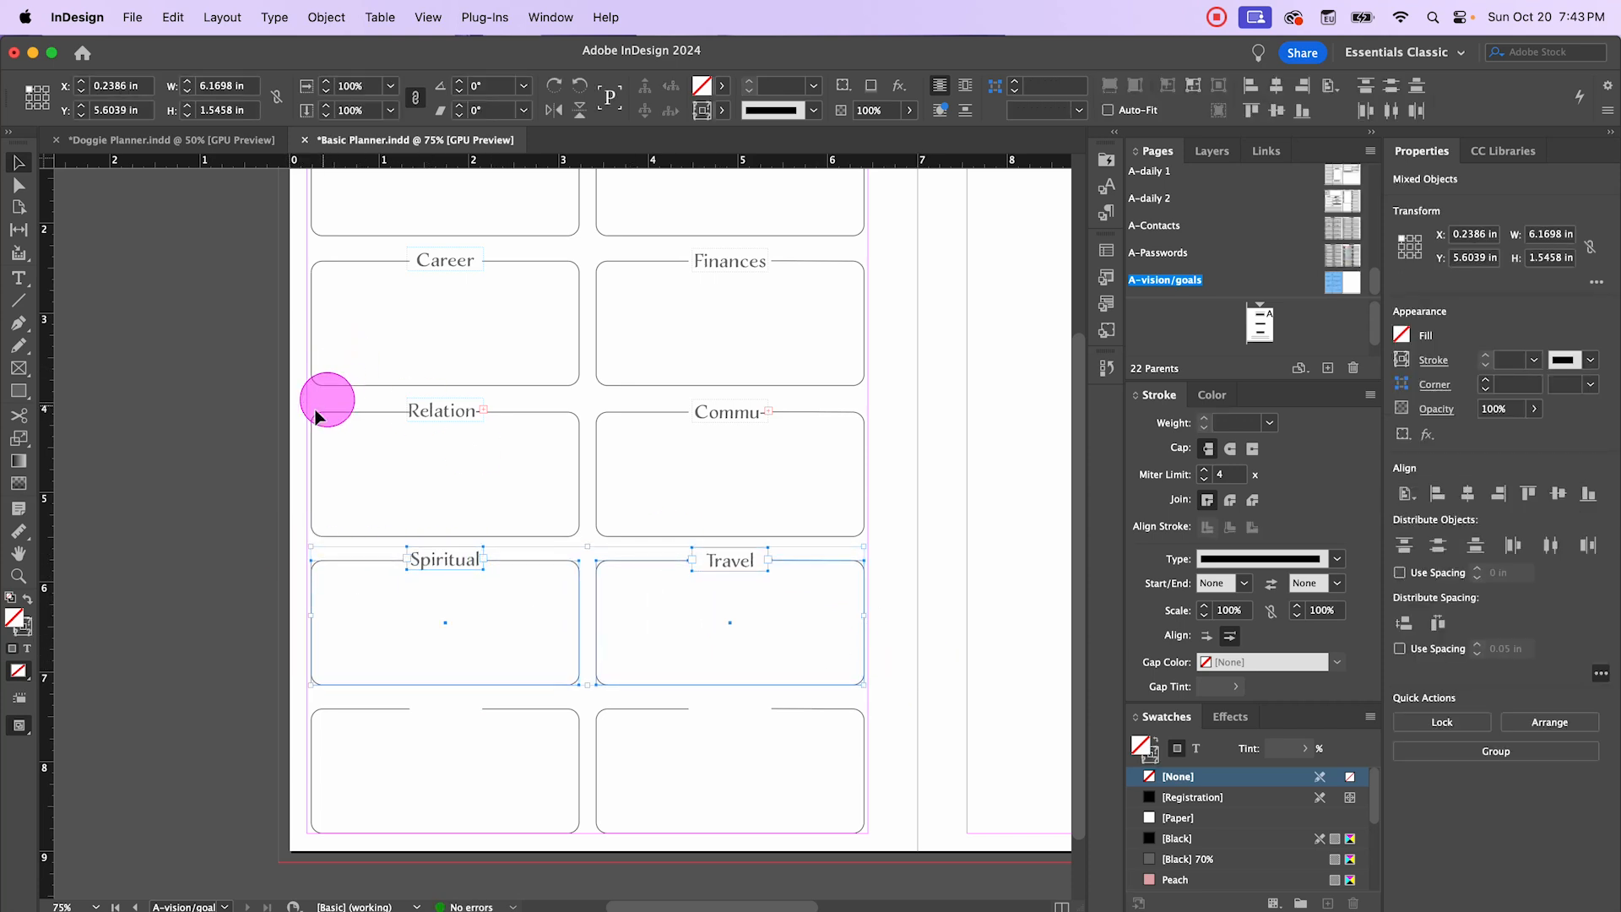
pyautogui.moveTo(310, 408); pyautogui.dragTo(839, 473)
pyautogui.press('Up')
pyautogui.press('Up')
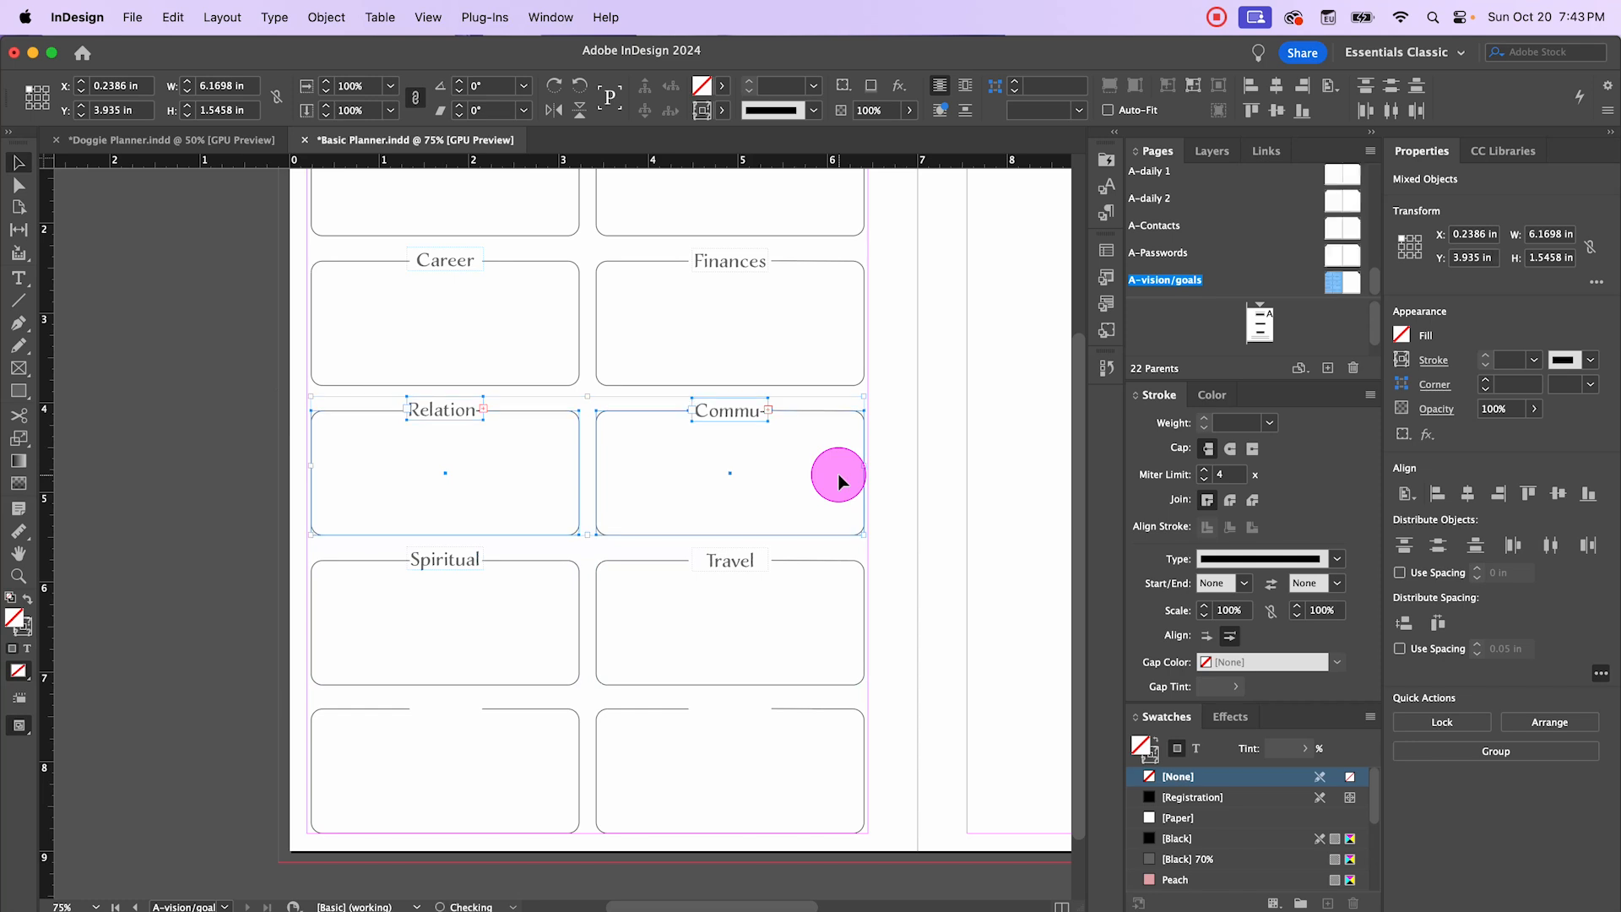
pyautogui.click(242, 393)
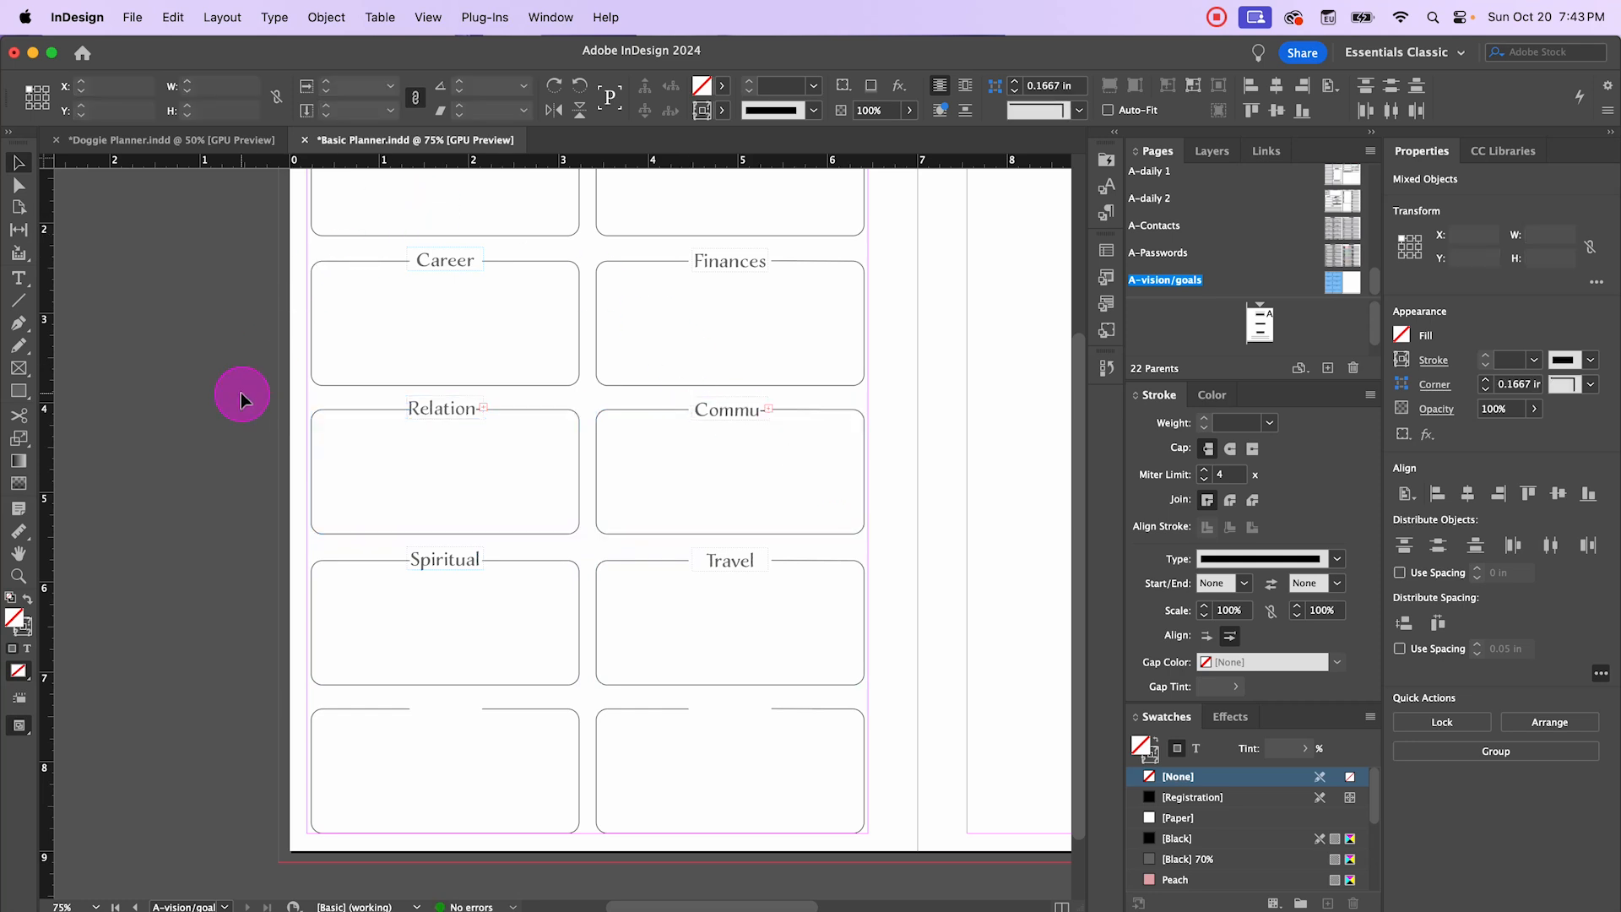
pyautogui.scroll(4, 241, 393)
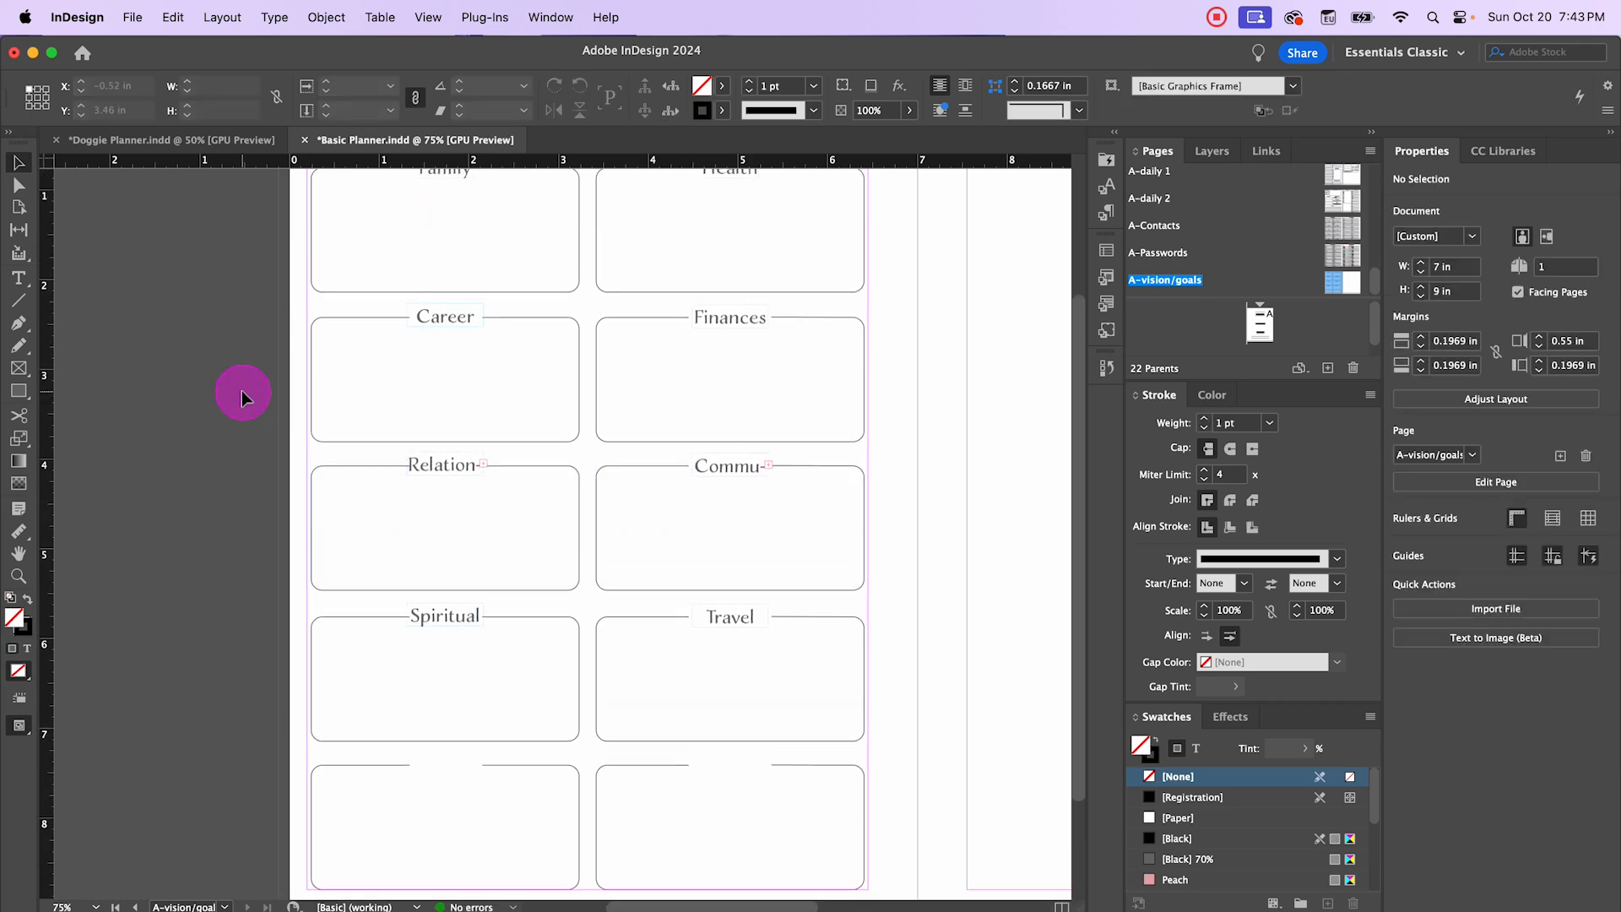
# Step: Add a text frame across the page's top margin above the "Family" and "Health" row and enter "My Vision"
pyautogui.scroll(-4, 242, 388)
pyautogui.scroll(7, 242, 393)
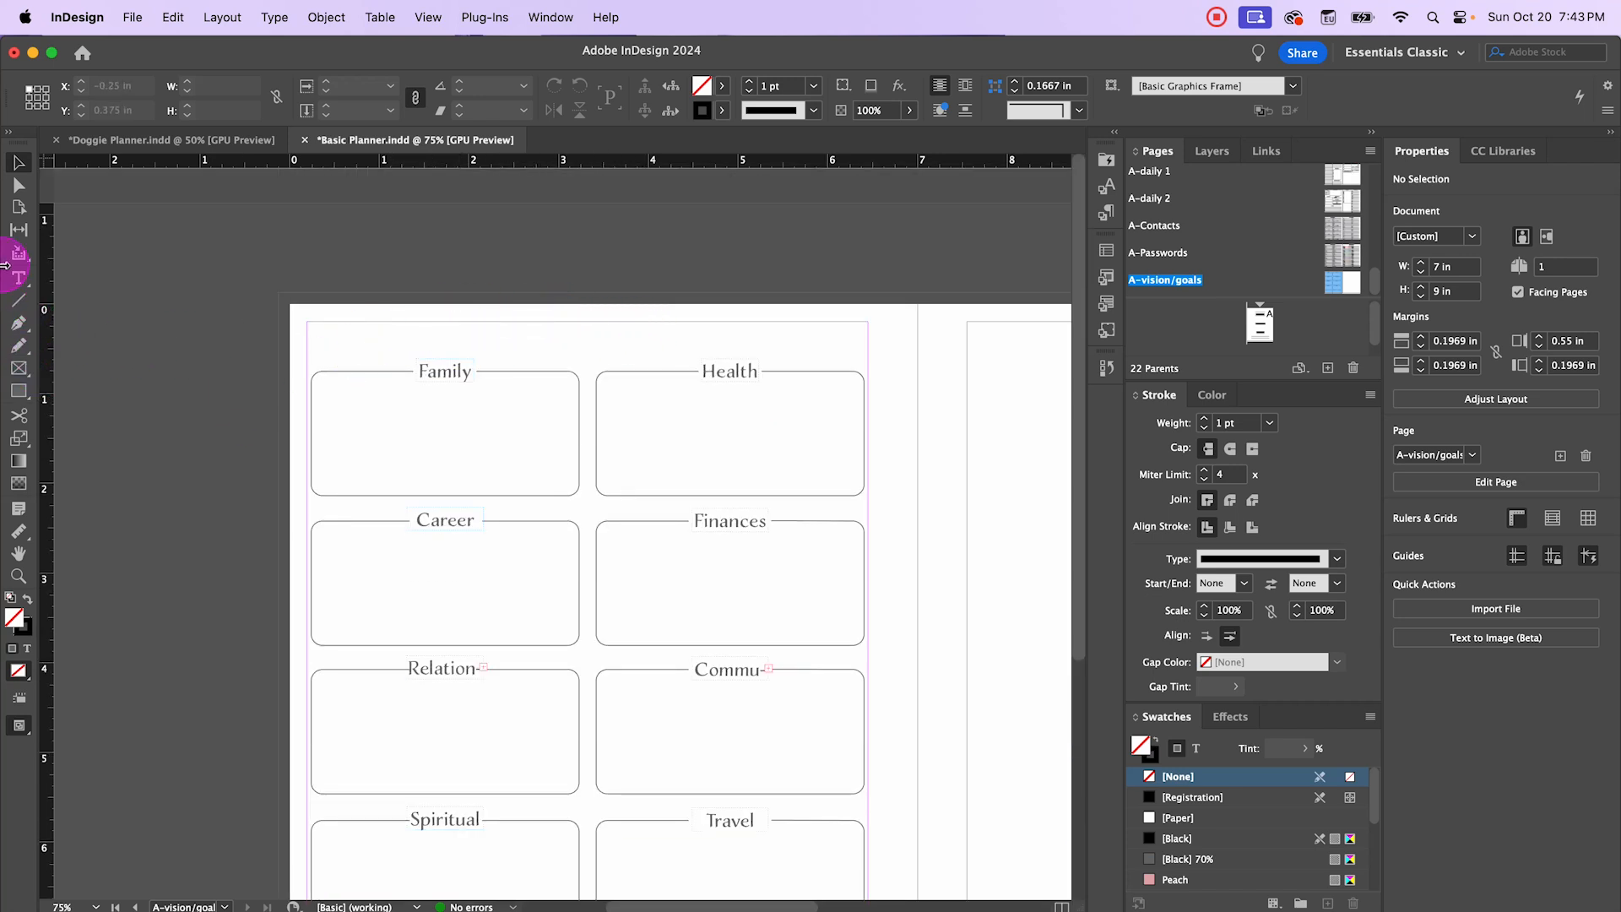
pyautogui.click(19, 278)
pyautogui.moveTo(309, 323); pyautogui.dragTo(869, 356)
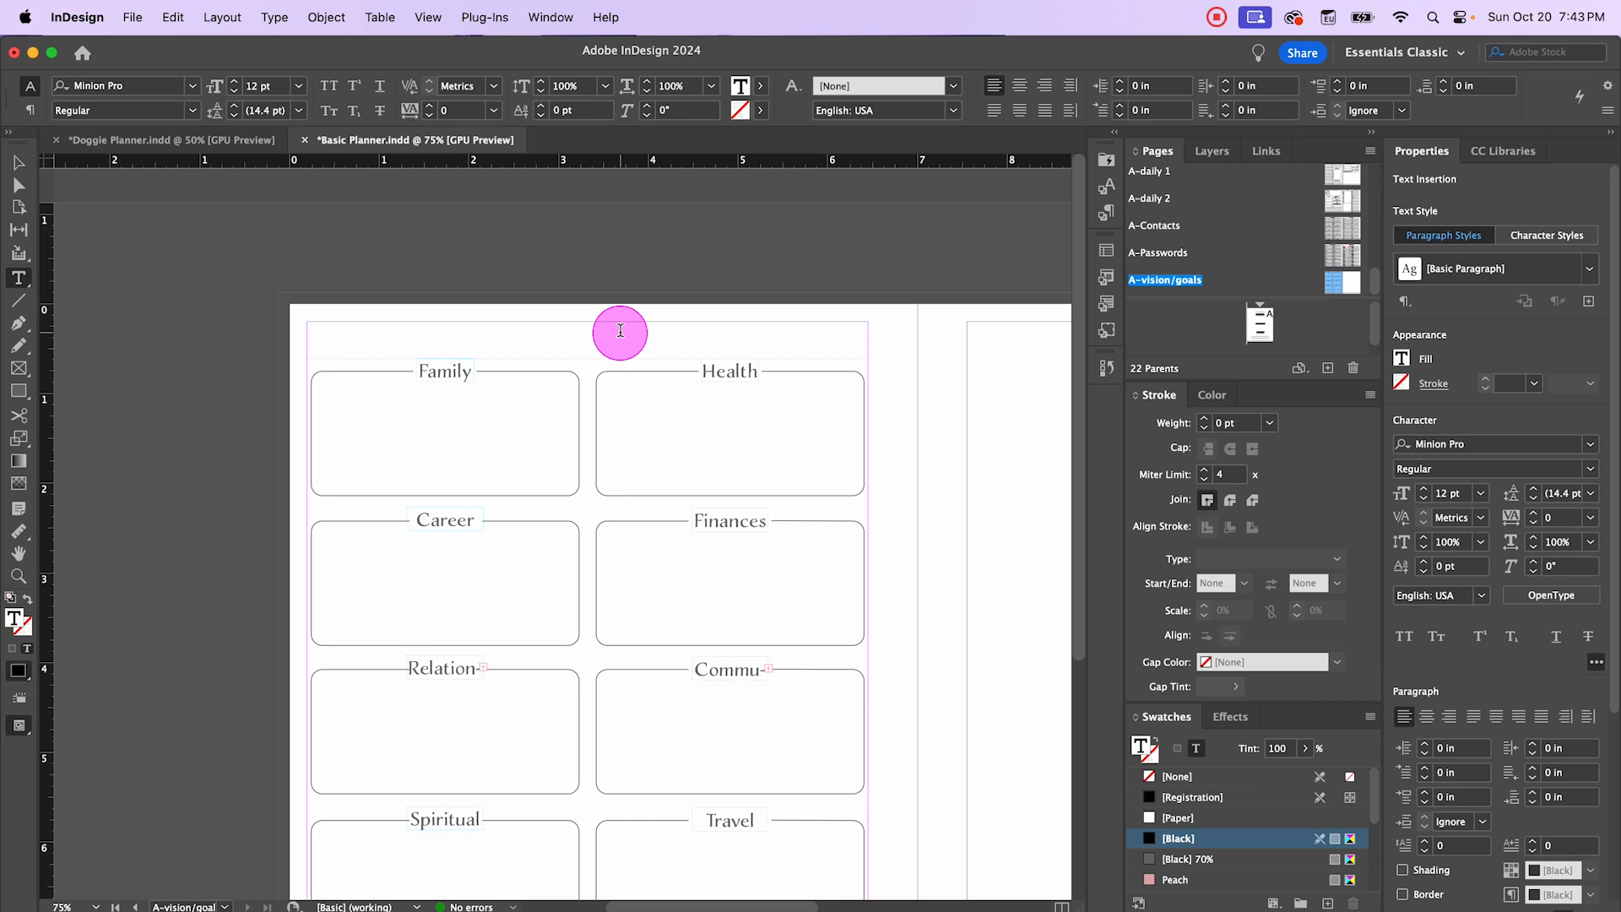
pyautogui.write('My Vision')
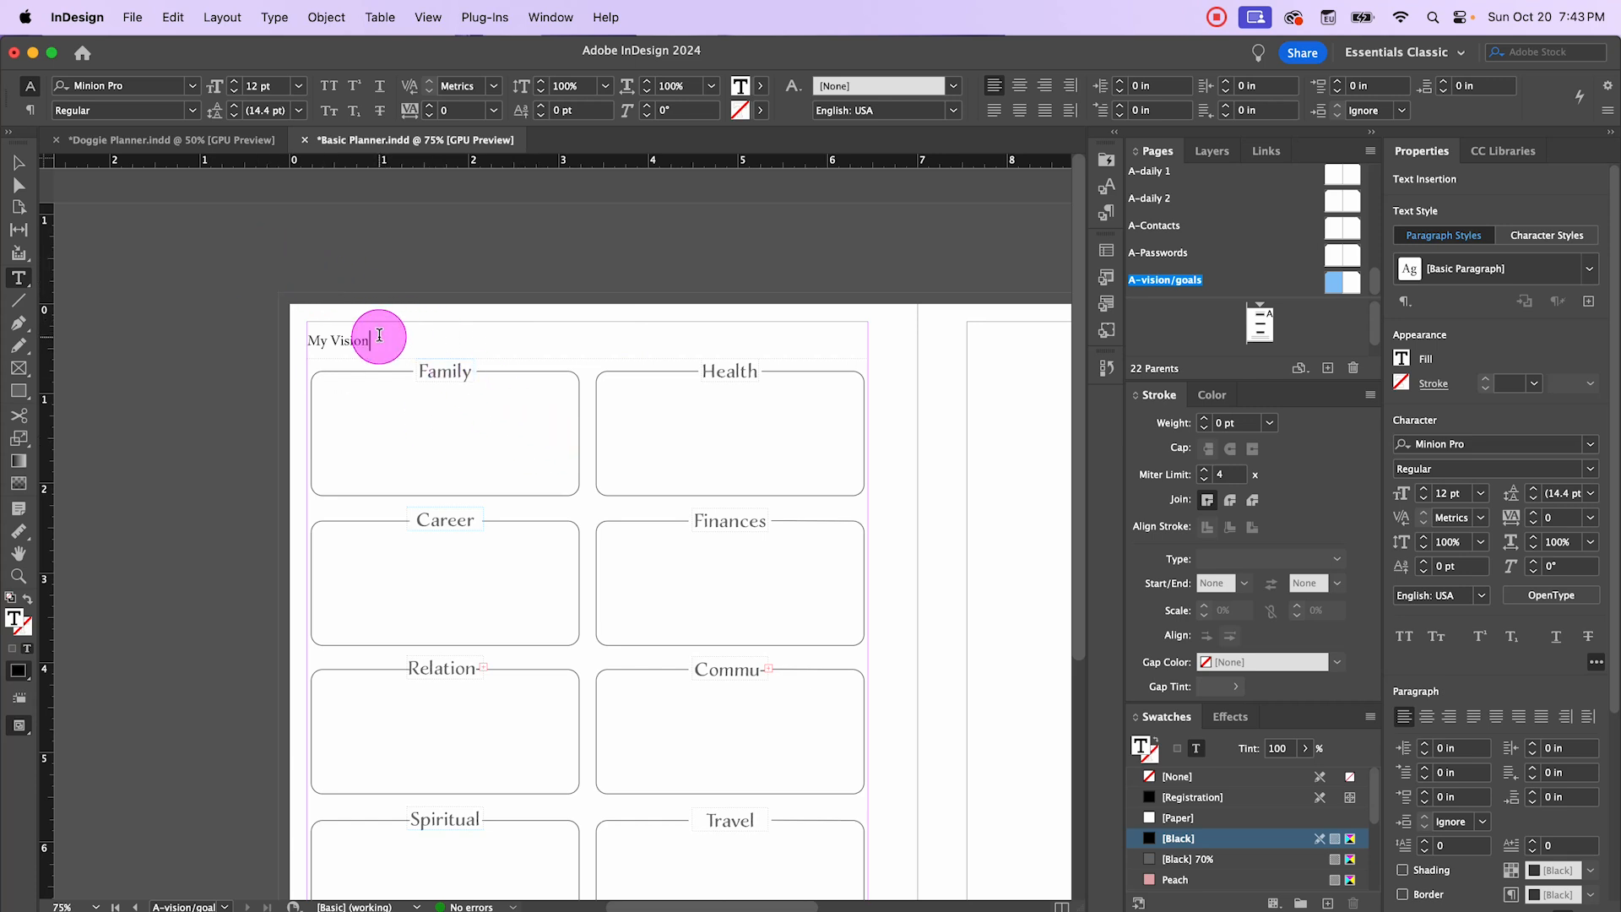
# Step: Apply the Page Headers paragraph style to the "My Vision" title
pyautogui.moveTo(377, 336); pyautogui.dragTo(307, 342)
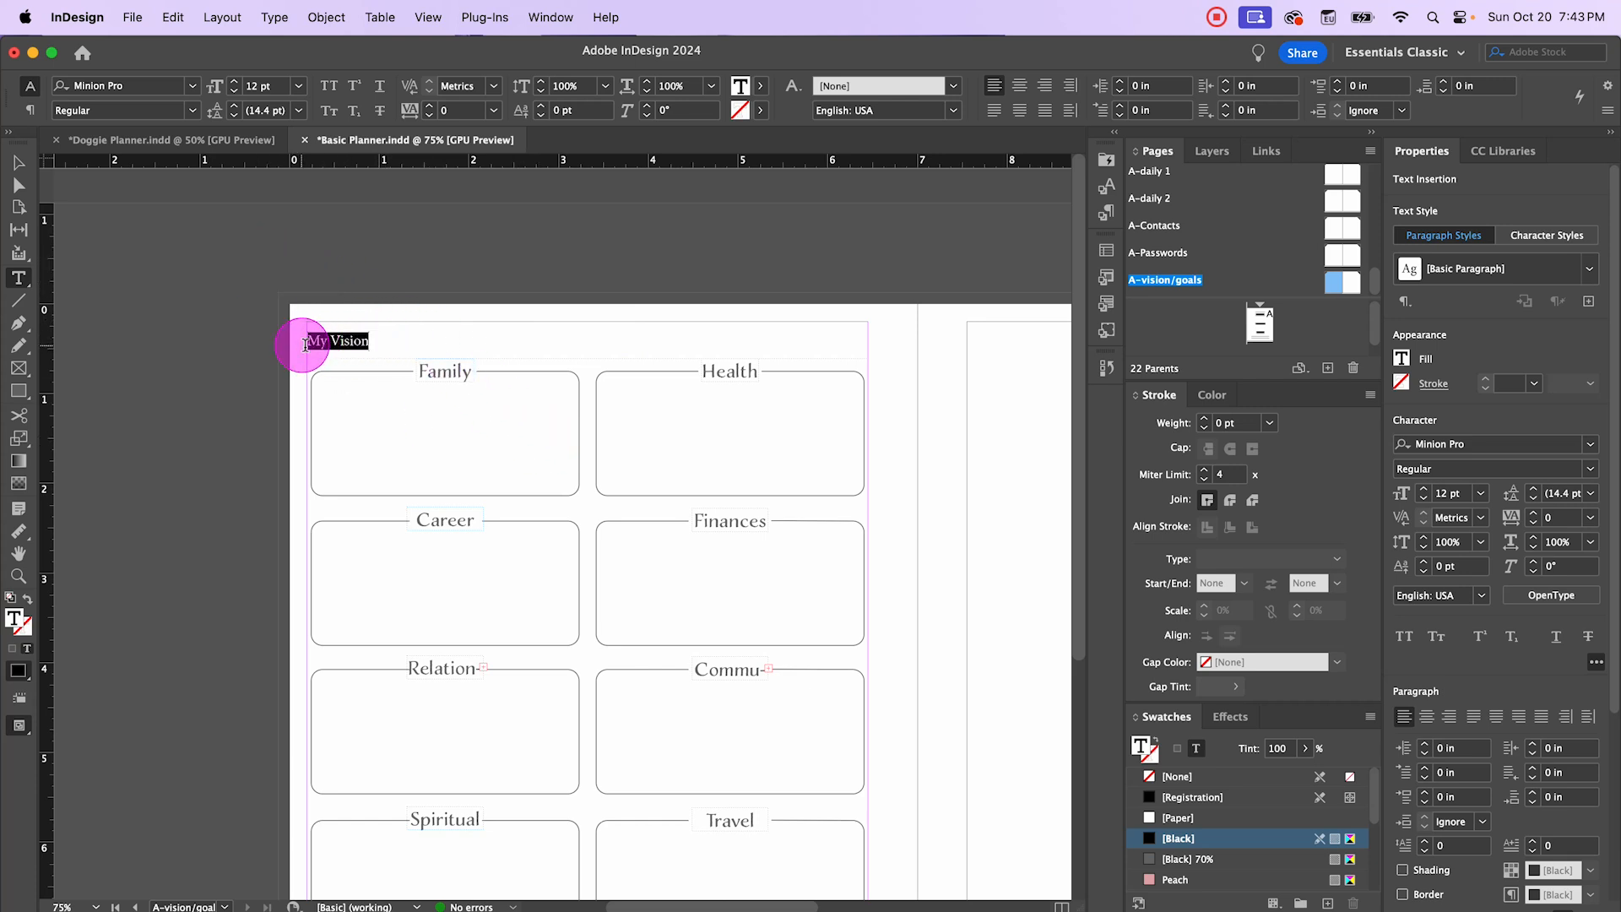
pyautogui.click(1106, 212)
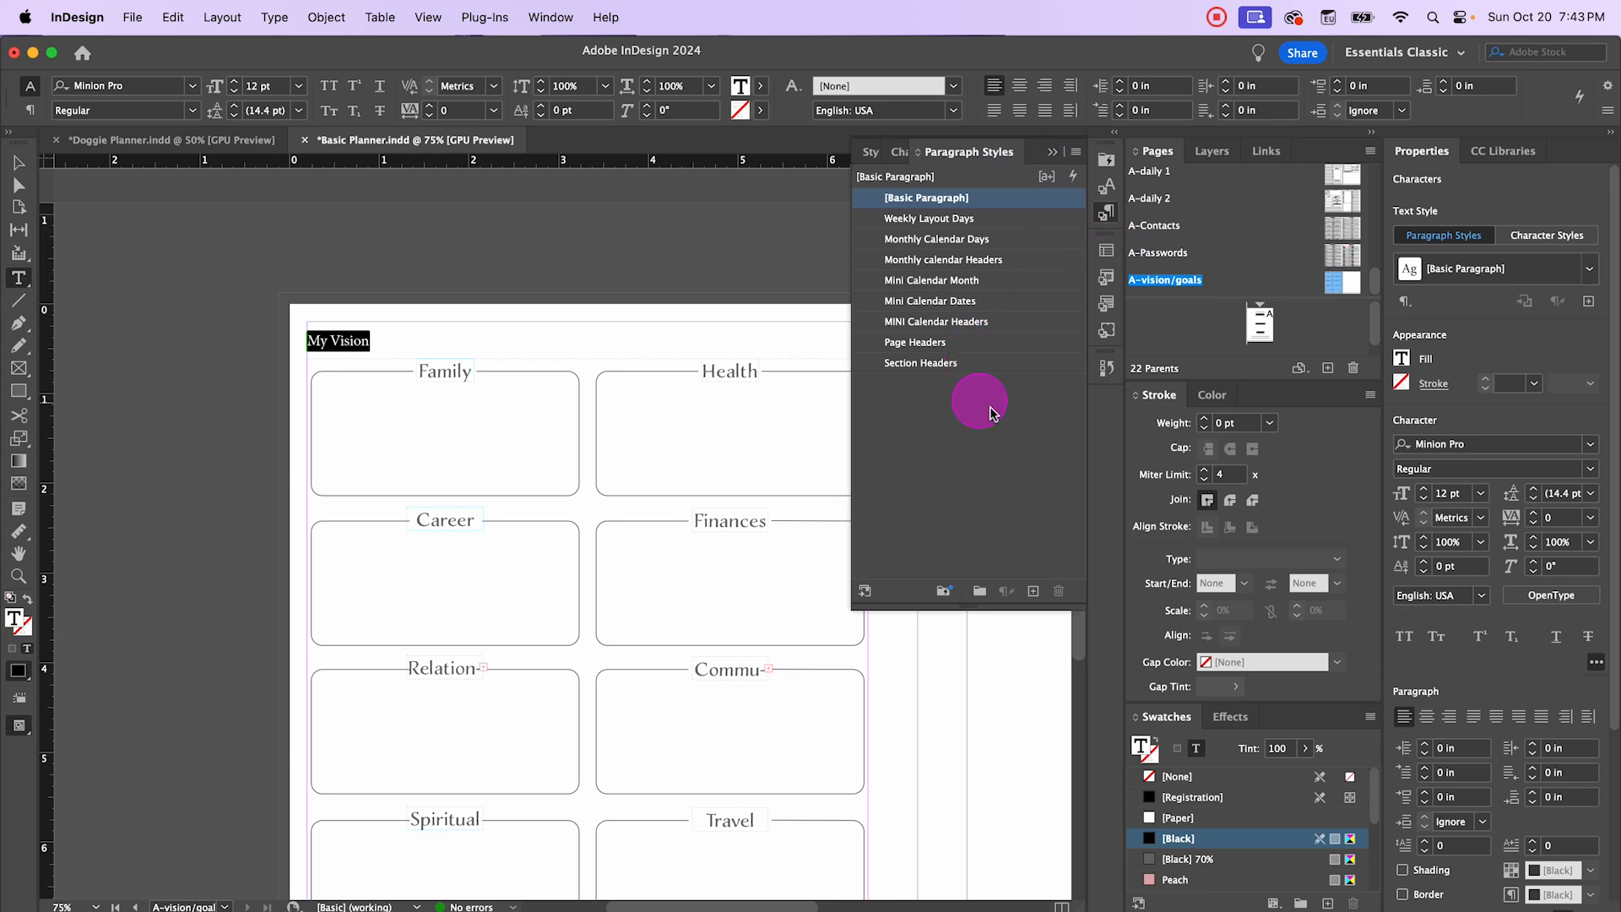
pyautogui.click(935, 349)
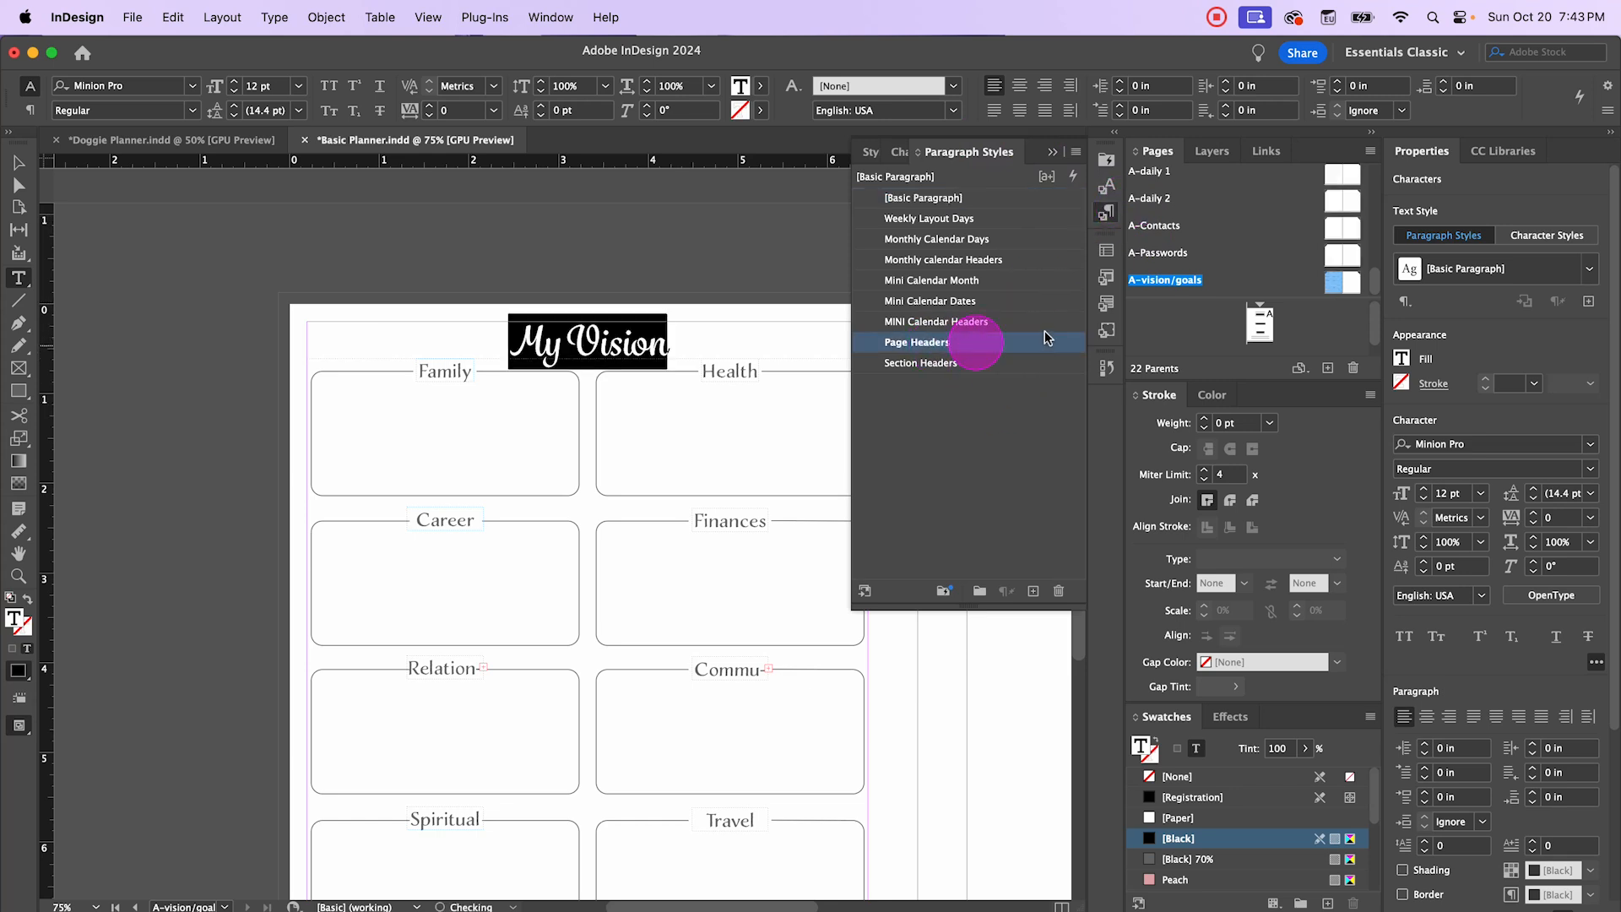
pyautogui.click(17, 163)
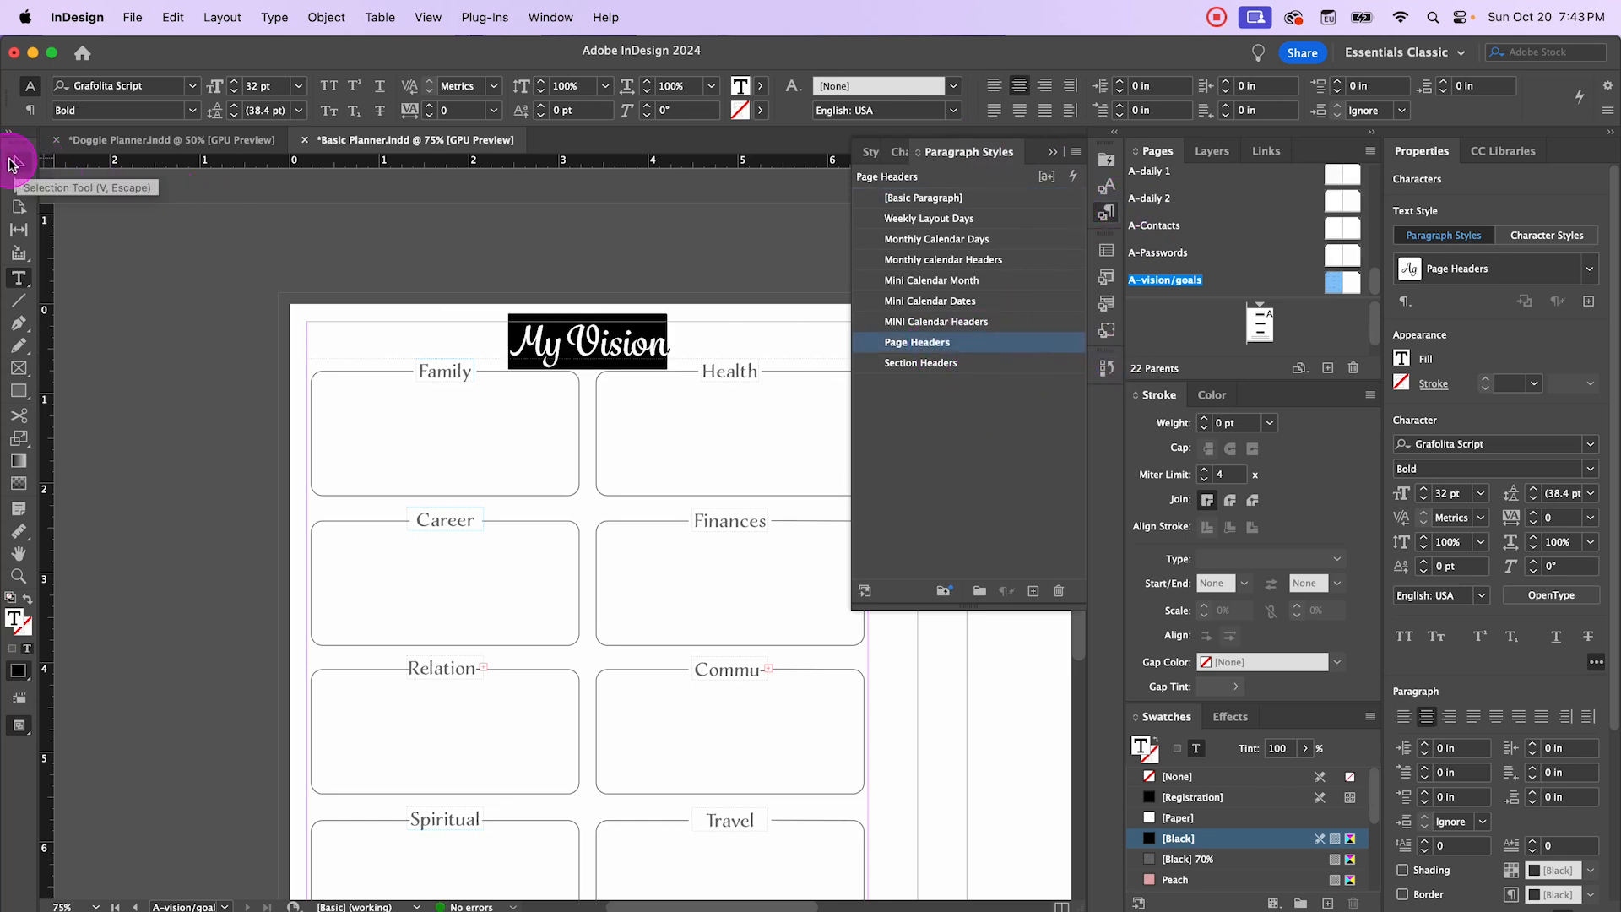
pyautogui.click(140, 269)
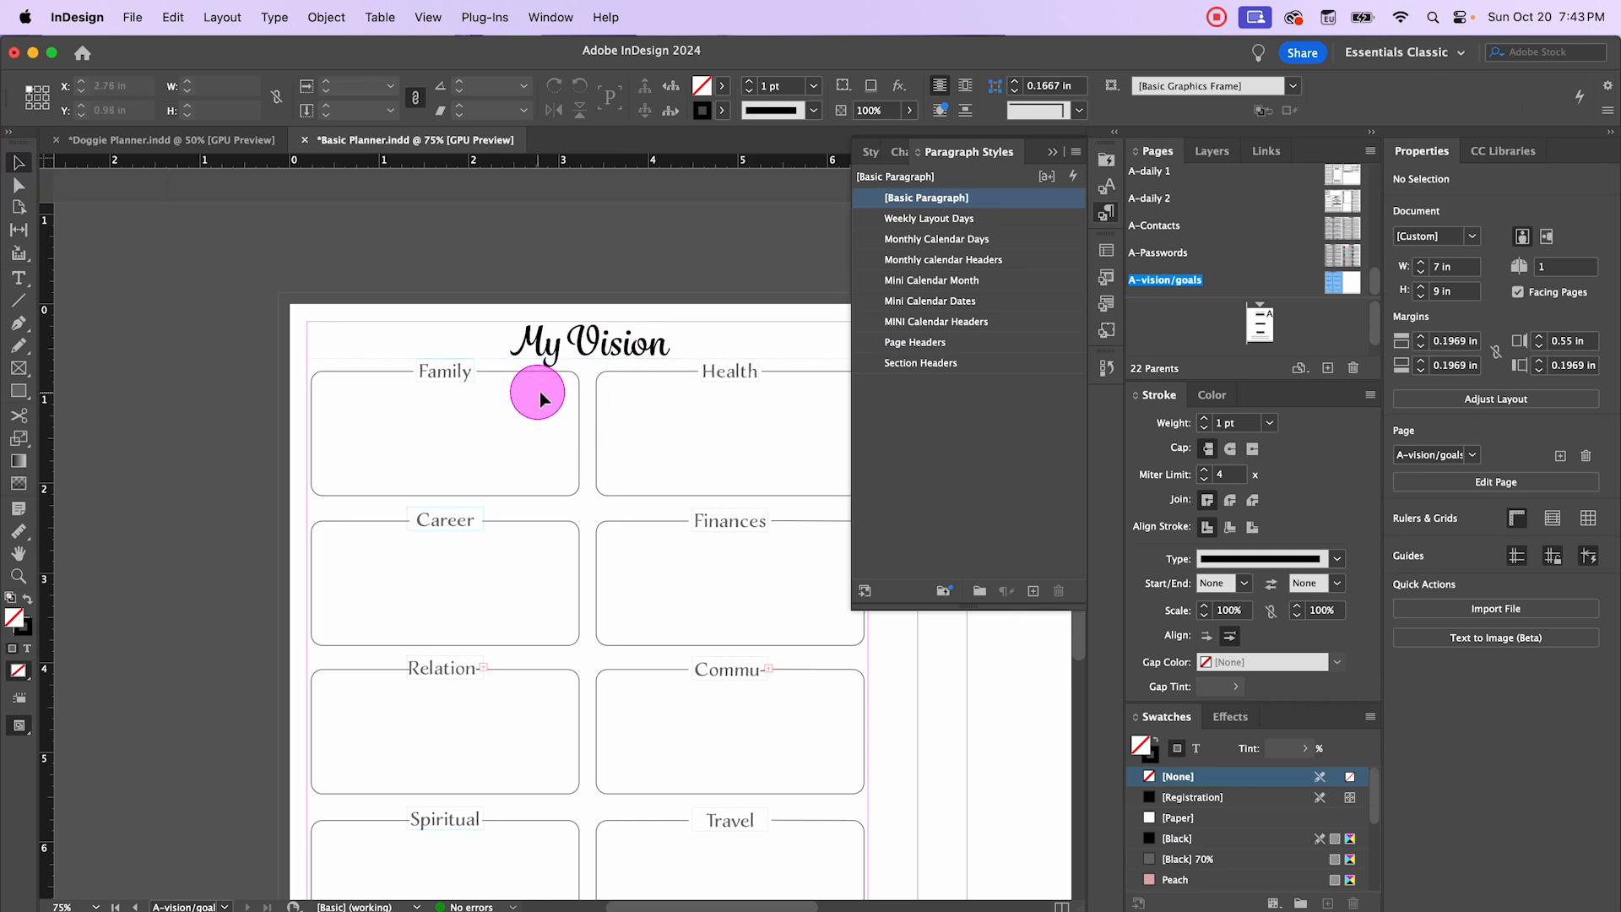
# Step: Nudge the "Family" and "Health" boxes with their headings down to Y 0.6806 in, away from the title
pyautogui.scroll(-3, 434, 460)
pyautogui.hscroll(3, 270, 428)
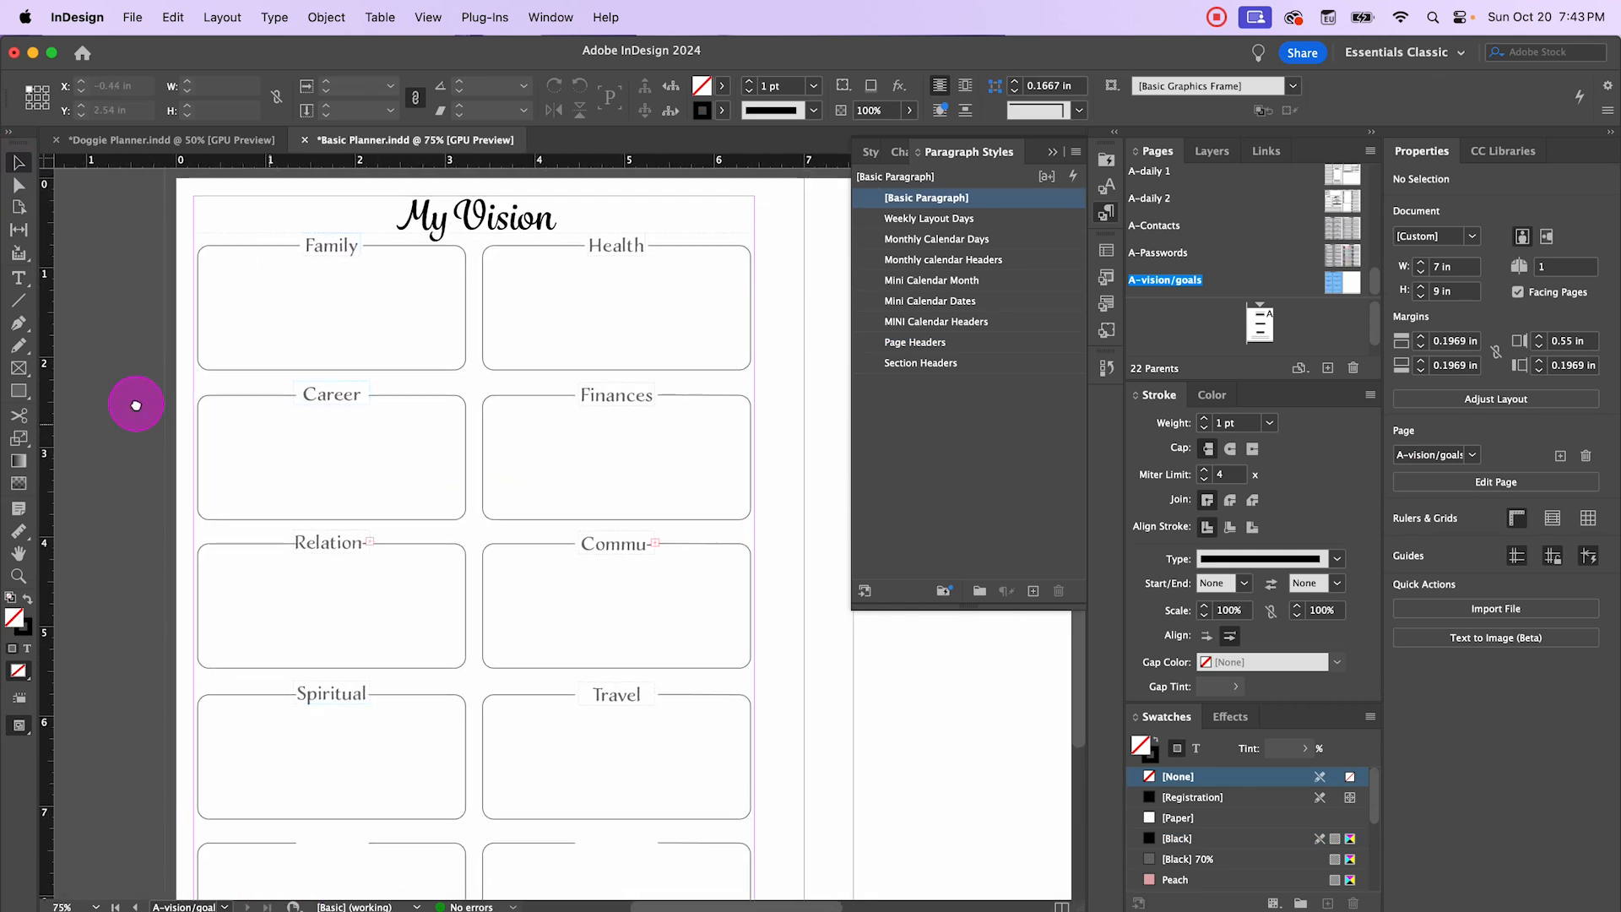
pyautogui.moveTo(185, 253); pyautogui.dragTo(713, 349)
pyautogui.press('Down')
pyautogui.press('Down')
pyautogui.press('Down')
pyautogui.press('Down')
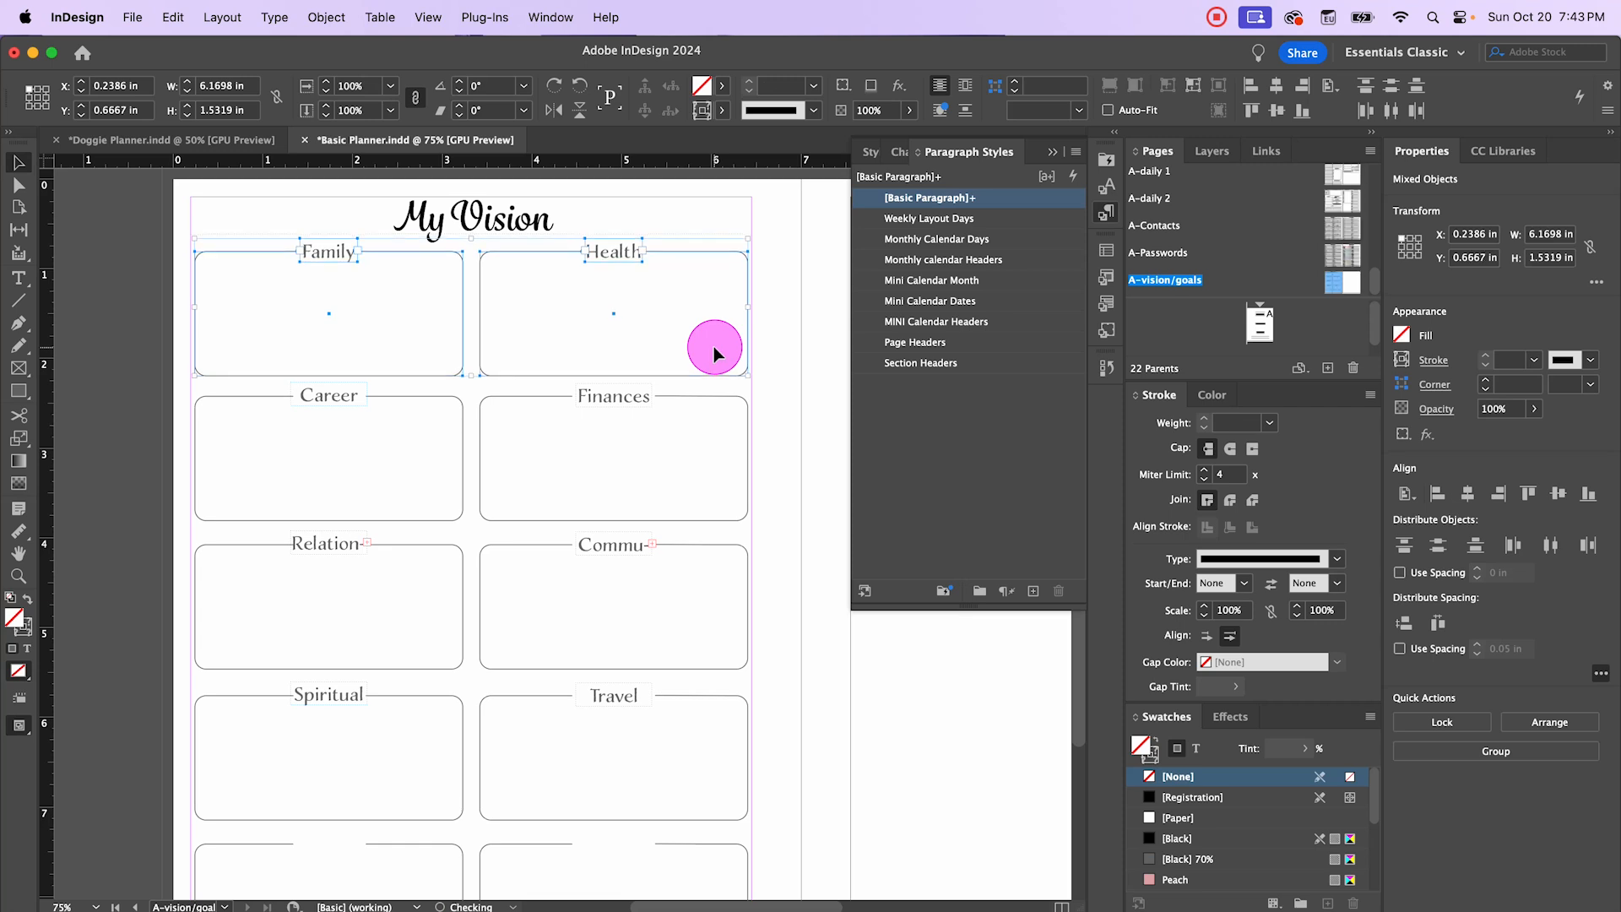
# Step: Even the vertical gaps by nudging the "Career" and "Finances" row down slightly and the row below it down to Y 3.9628 in
pyautogui.scroll(-1, 769, 439)
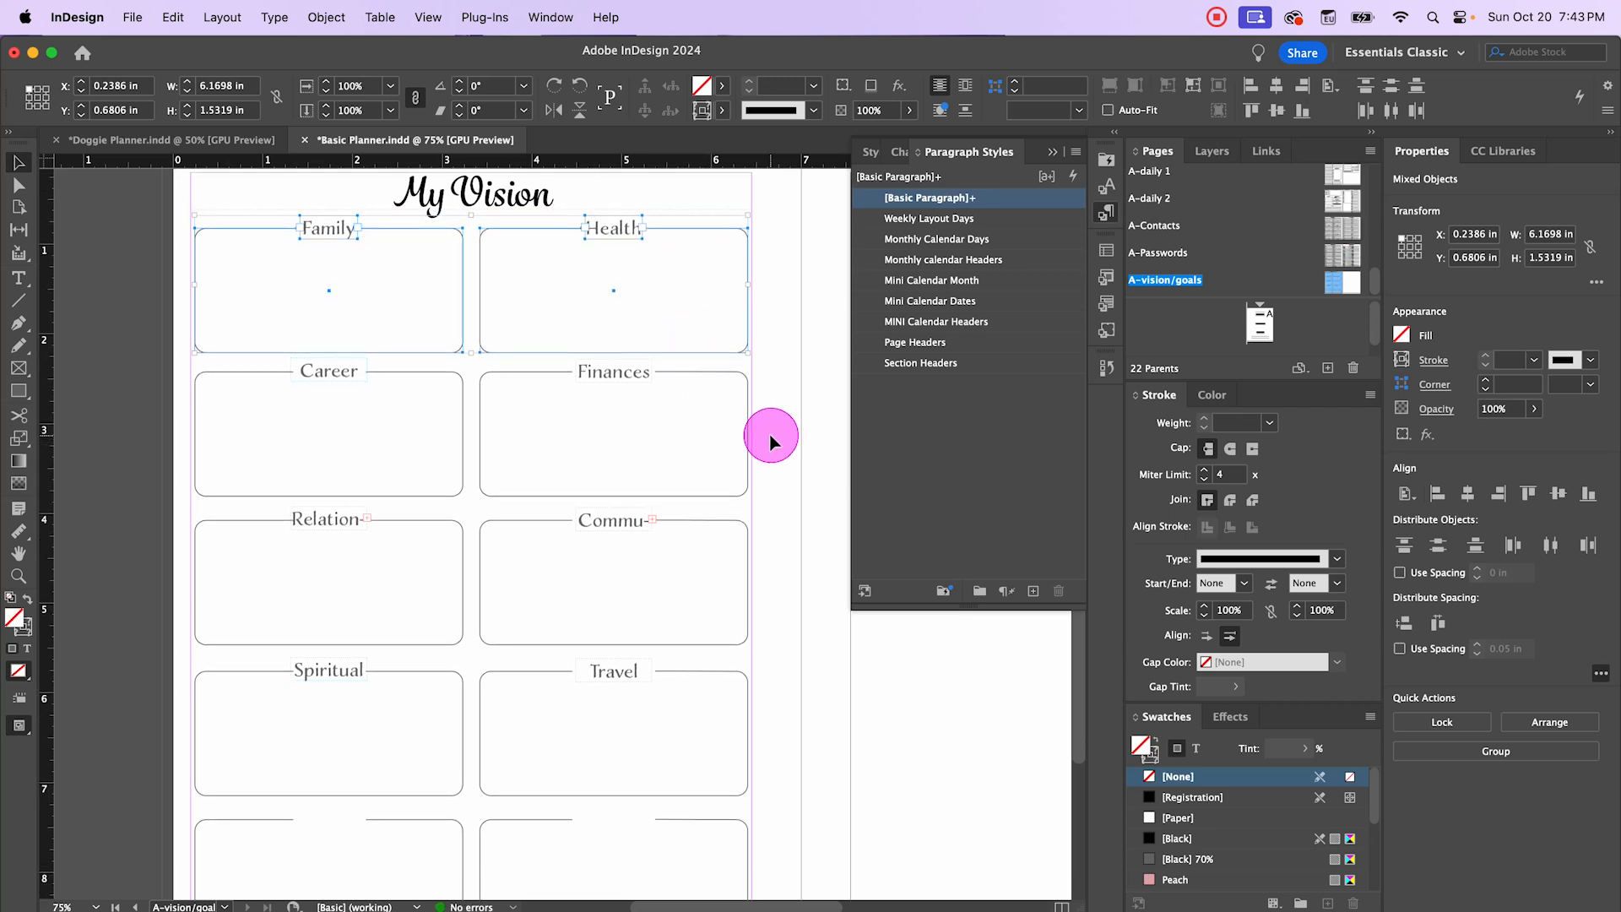
pyautogui.moveTo(180, 362); pyautogui.dragTo(756, 488)
pyautogui.moveTo(173, 506); pyautogui.dragTo(742, 662)
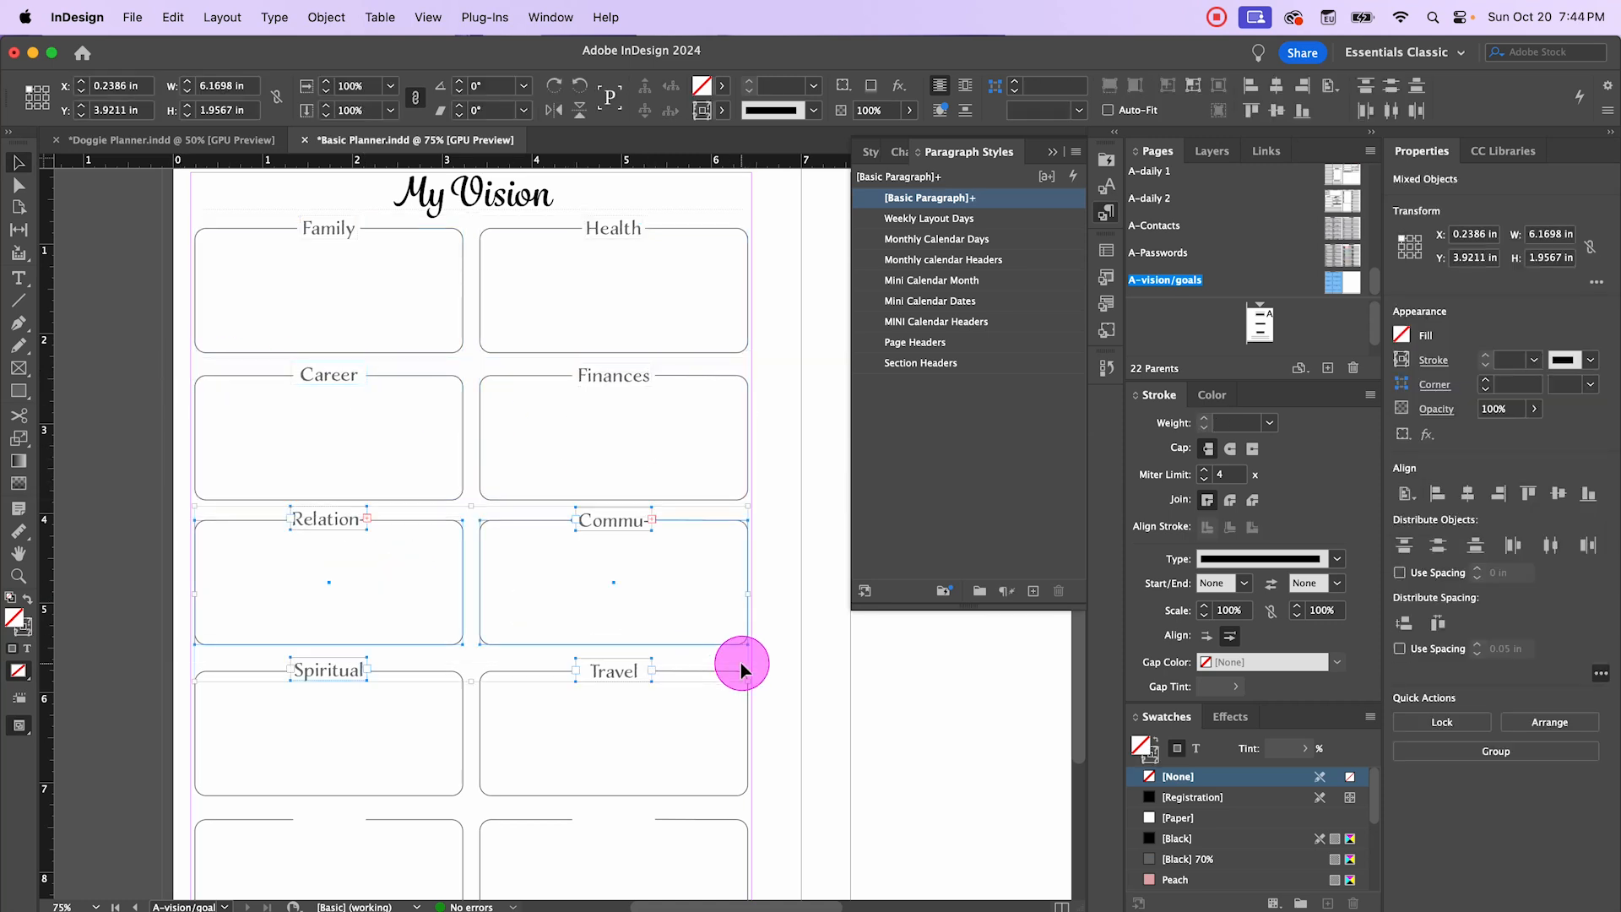
pyautogui.click(798, 643)
pyautogui.moveTo(173, 513); pyautogui.dragTo(731, 633)
pyautogui.press('Down')
pyautogui.press('Down')
pyautogui.press('Down')
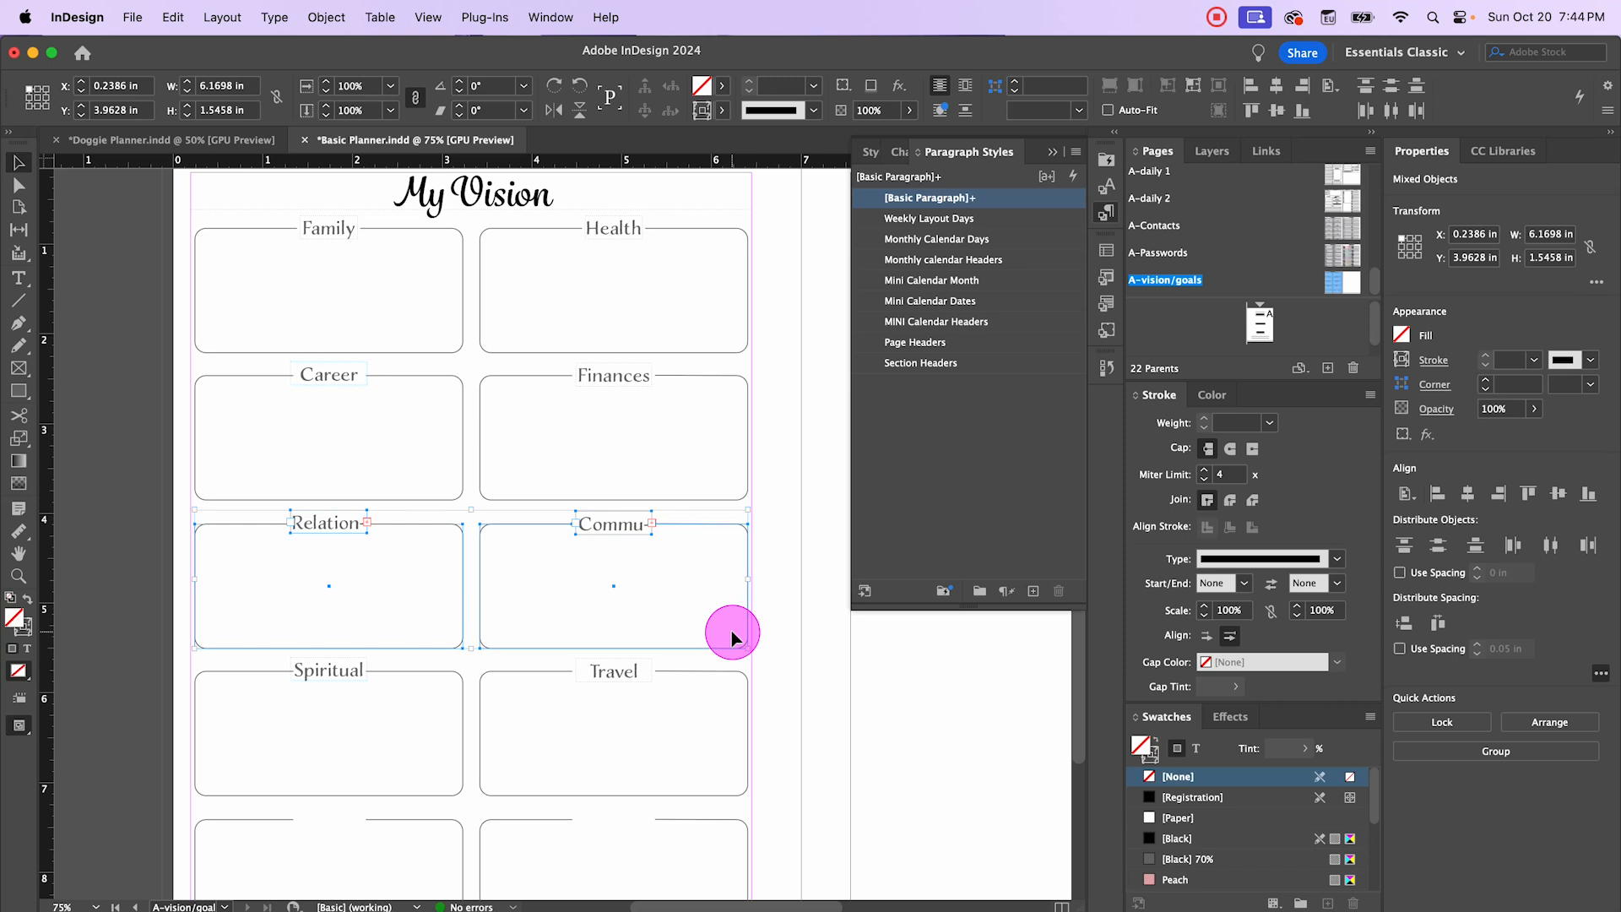
pyautogui.click(1027, 675)
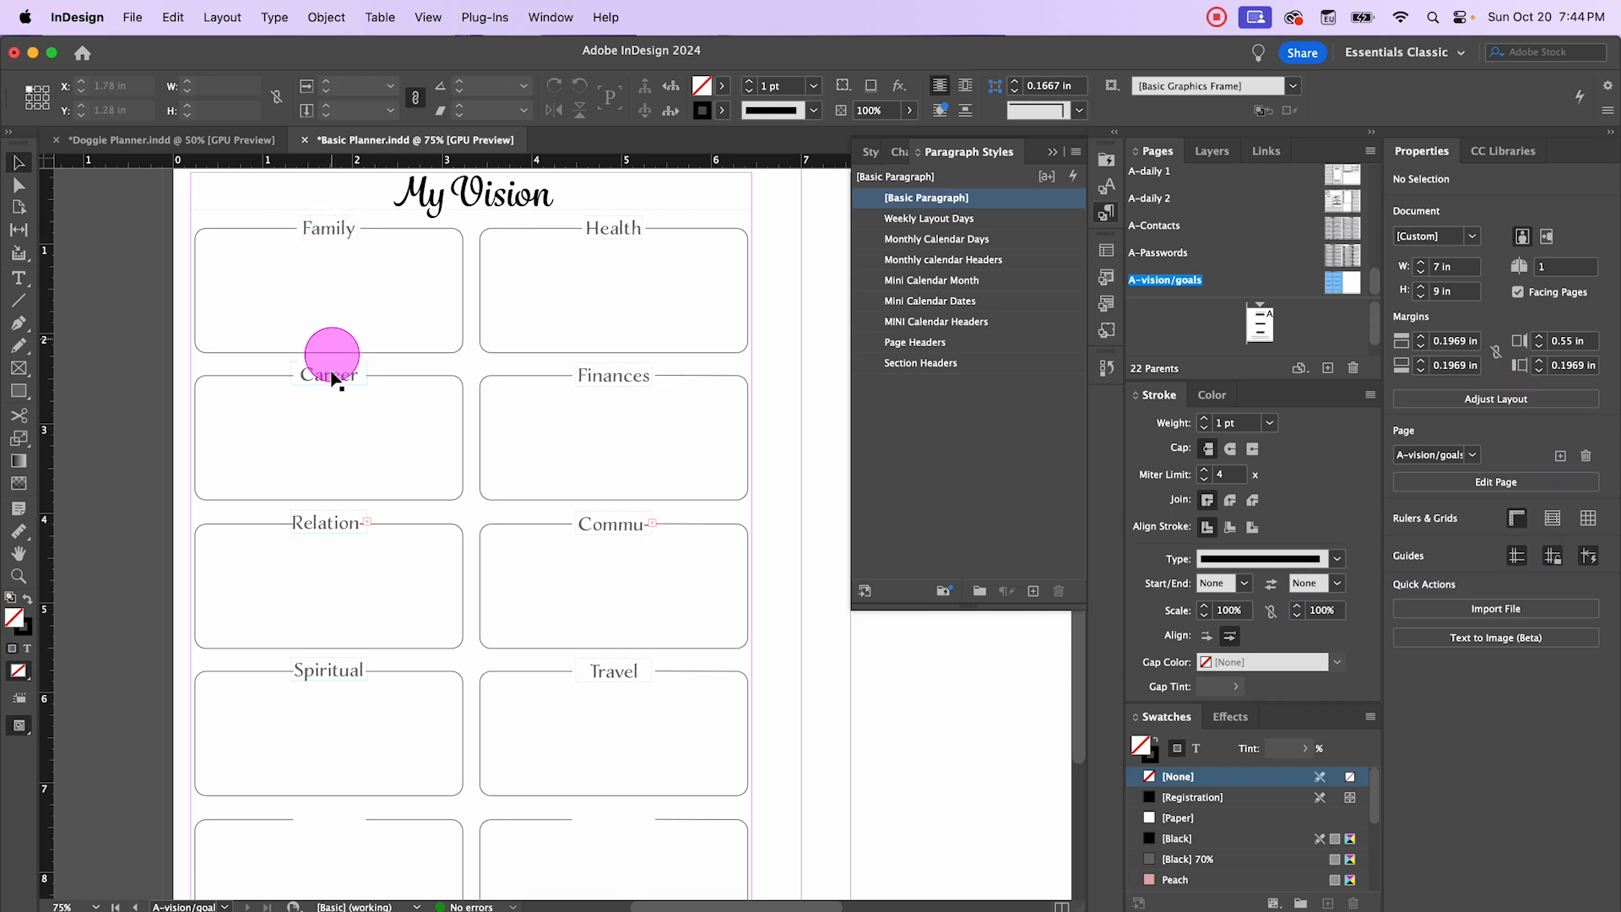
# Step: Widen the cut-off "Relation-" heading frame to about 1.33 in so the whole word fits, and recentre it over its box
pyautogui.scroll(-1, 380, 760)
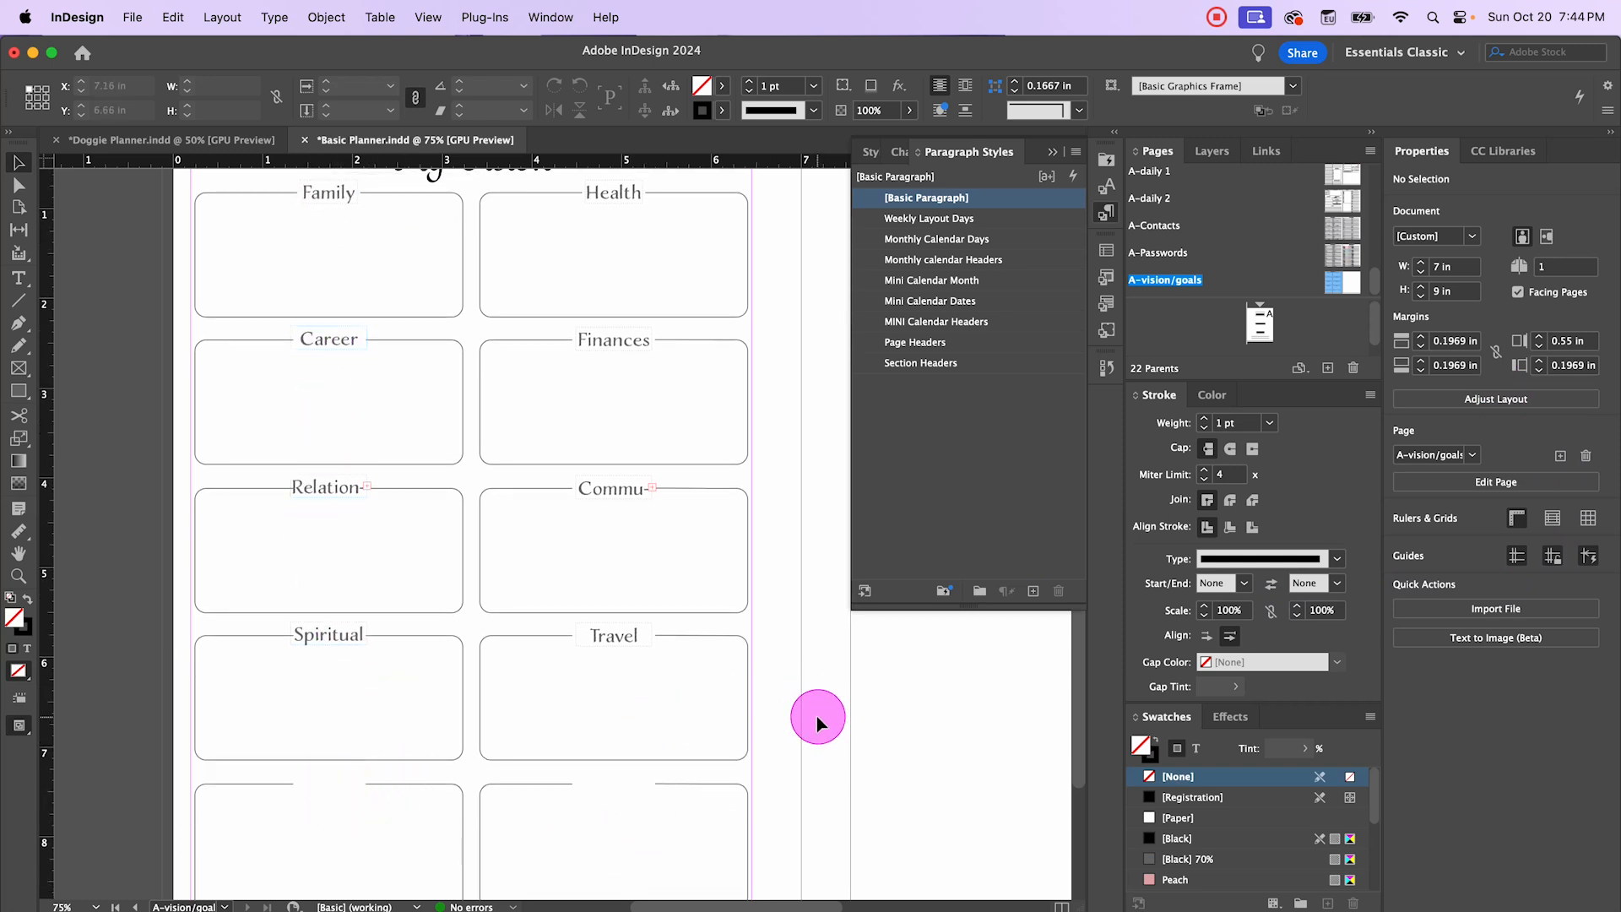
pyautogui.press('super+minus')
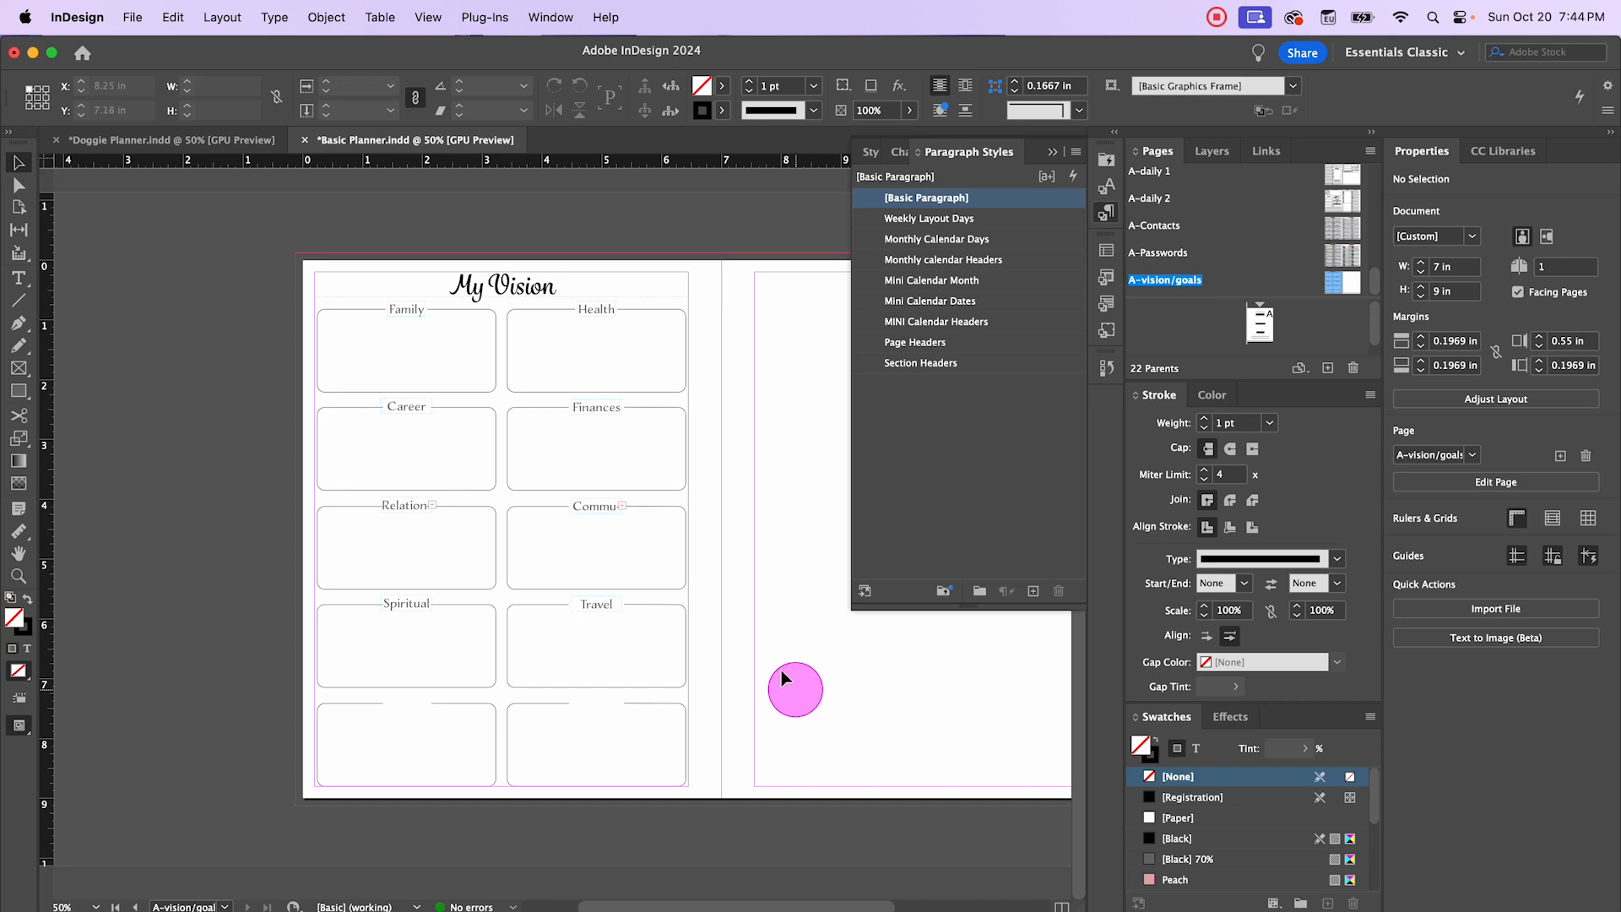
pyautogui.press('super+equal')
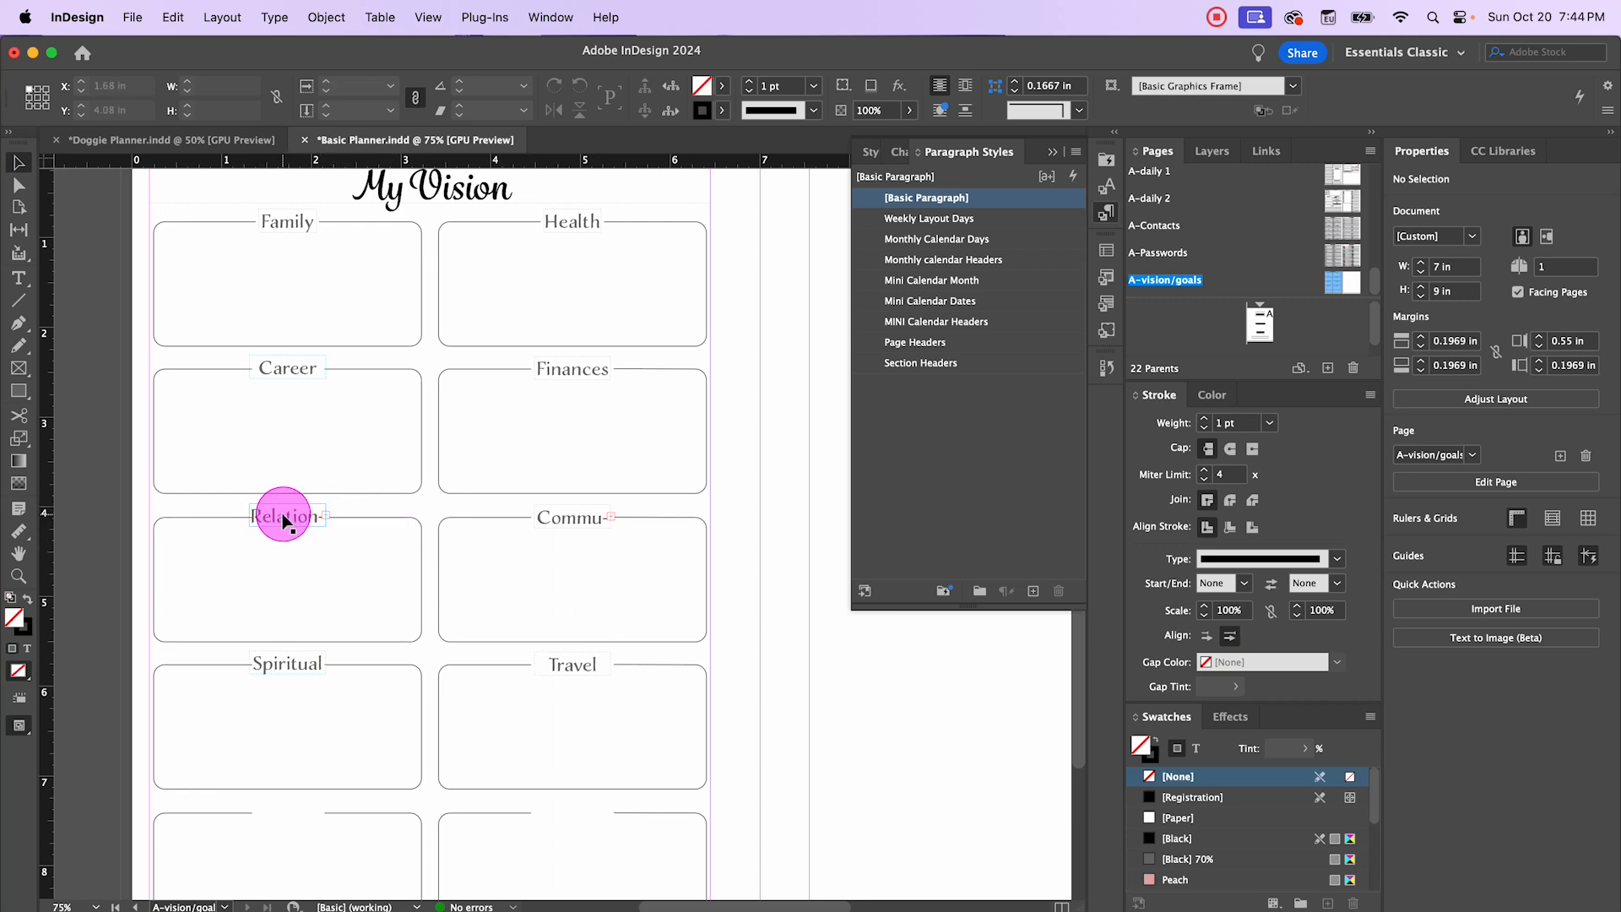
pyautogui.click(546, 481)
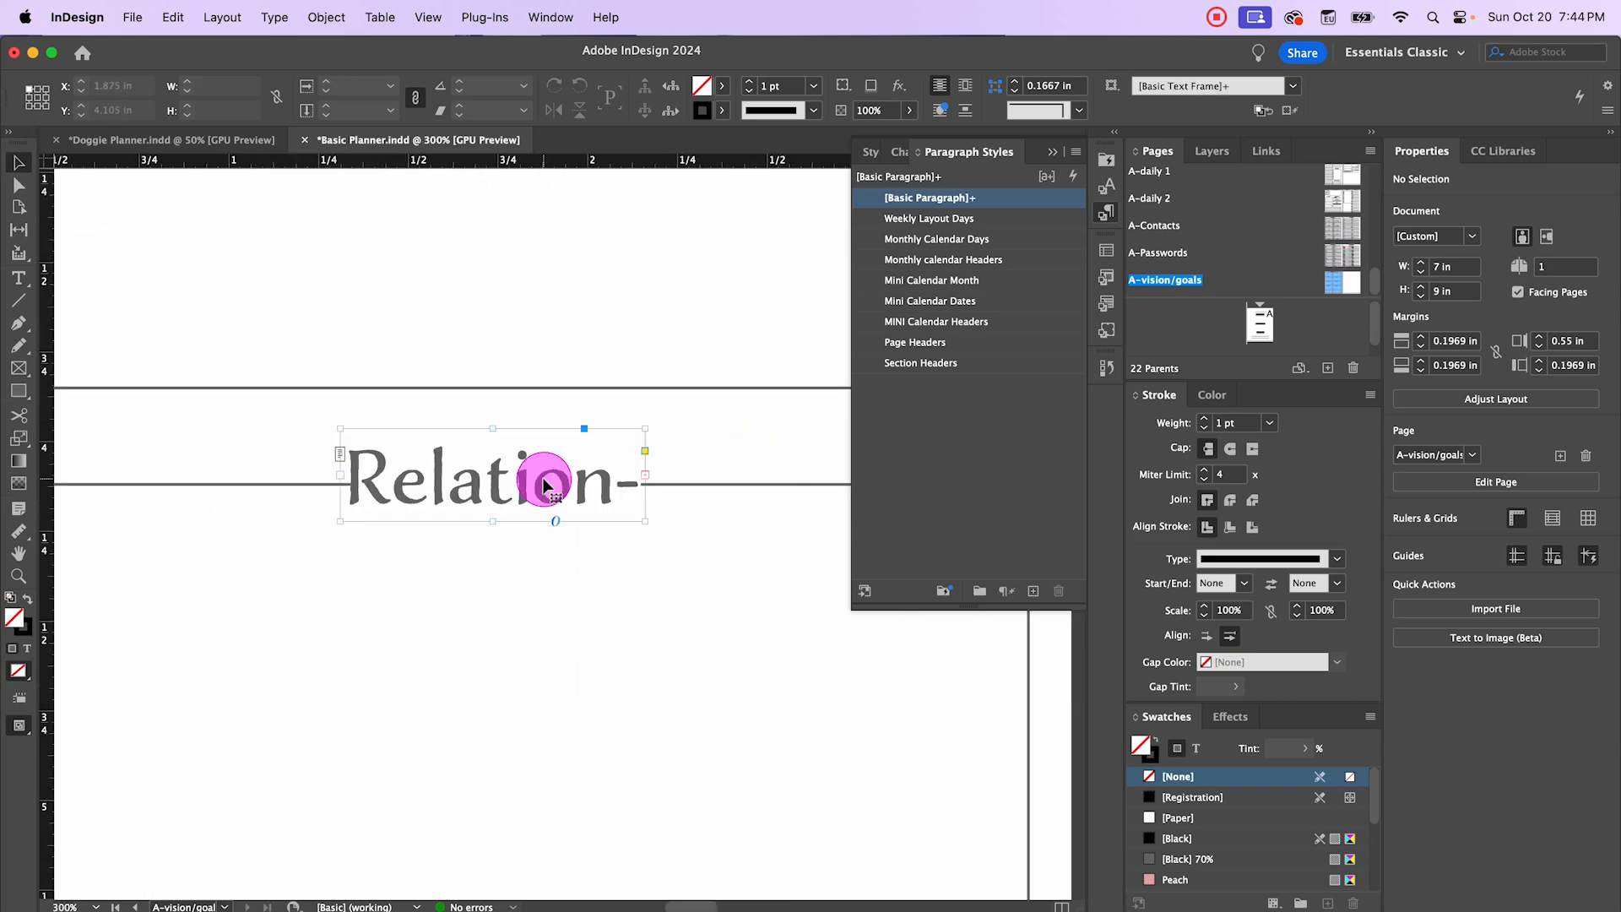
pyautogui.moveTo(648, 524); pyautogui.dragTo(819, 525)
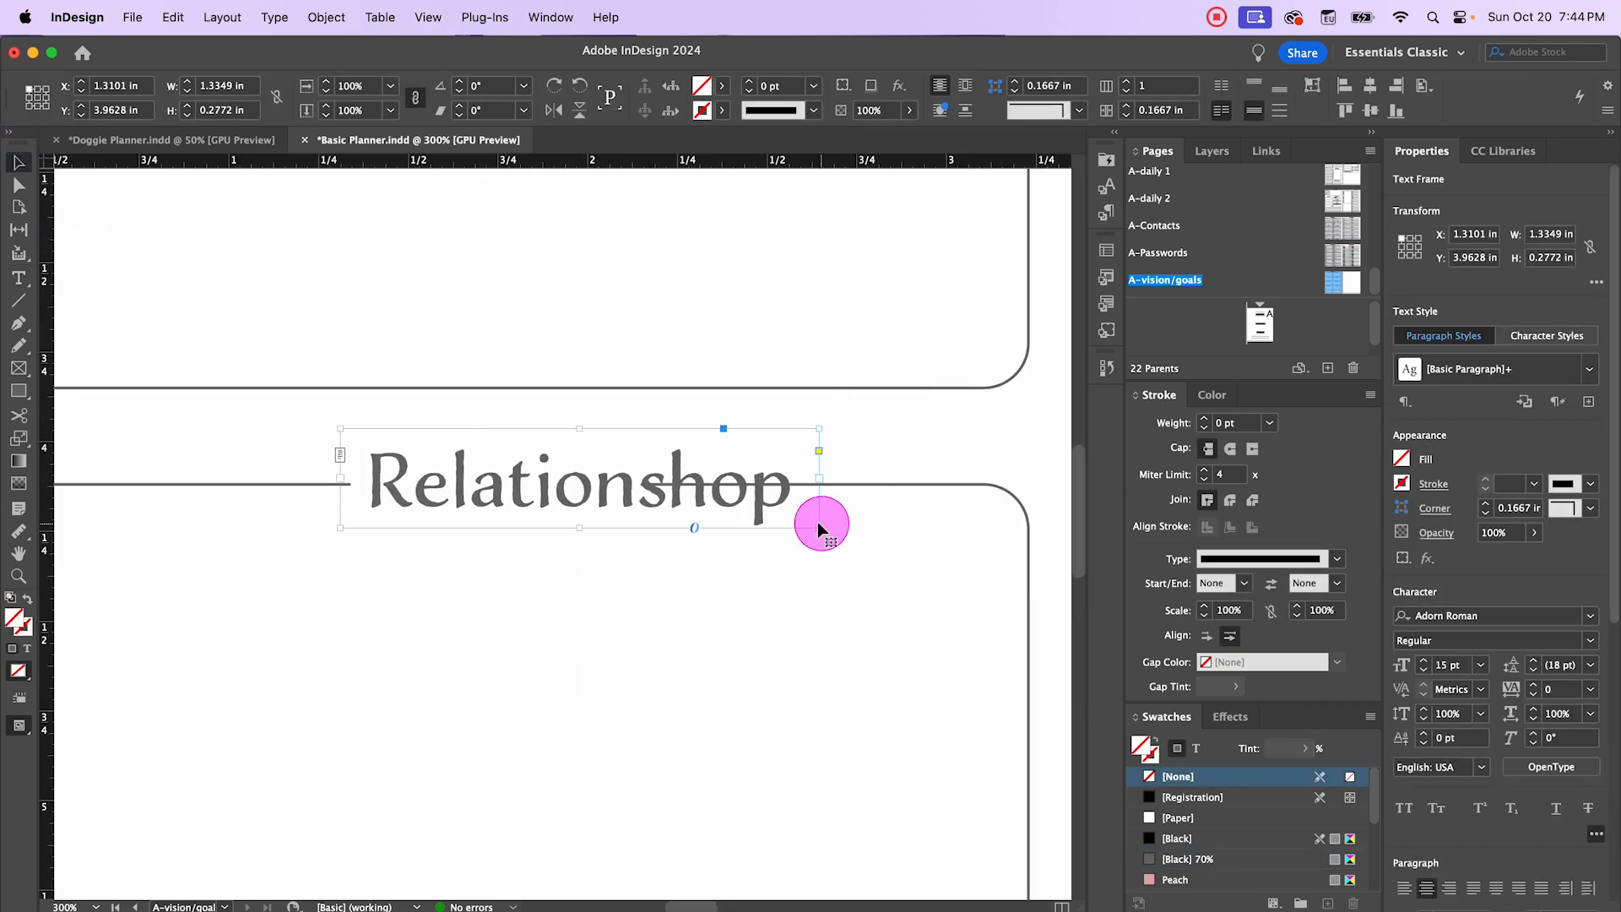
pyautogui.moveTo(700, 490); pyautogui.dragTo(611, 489)
# Step: Widen the gap in the relationship box's top edge by moving the line's end anchor point outward to clear the heading
pyautogui.hscroll(-5, 736, 429)
pyautogui.press('a')
pyautogui.click(508, 489)
pyautogui.moveTo(508, 489); pyautogui.dragTo(412, 489)
# Step: Enlarge the cut-off "Commu-" heading frame so that the full word "Community" fits
pyautogui.hscroll(5, 750, 601)
pyautogui.moveTo(642, 488); pyautogui.dragTo(675, 526)
pyautogui.press('super+minus')
pyautogui.press('super+minus')
pyautogui.hscroll(5, 446, 541)
pyautogui.press('super+plus')
pyautogui.doubleClick(735, 526)
# Step: Move the two line ends beside "Community" outward to clear the word, placing the left end at X 4.284 in
pyautogui.press('a')
pyautogui.press('super+plus')
pyautogui.press('super+plus')
pyautogui.moveTo(402, 514); pyautogui.dragTo(326, 515)
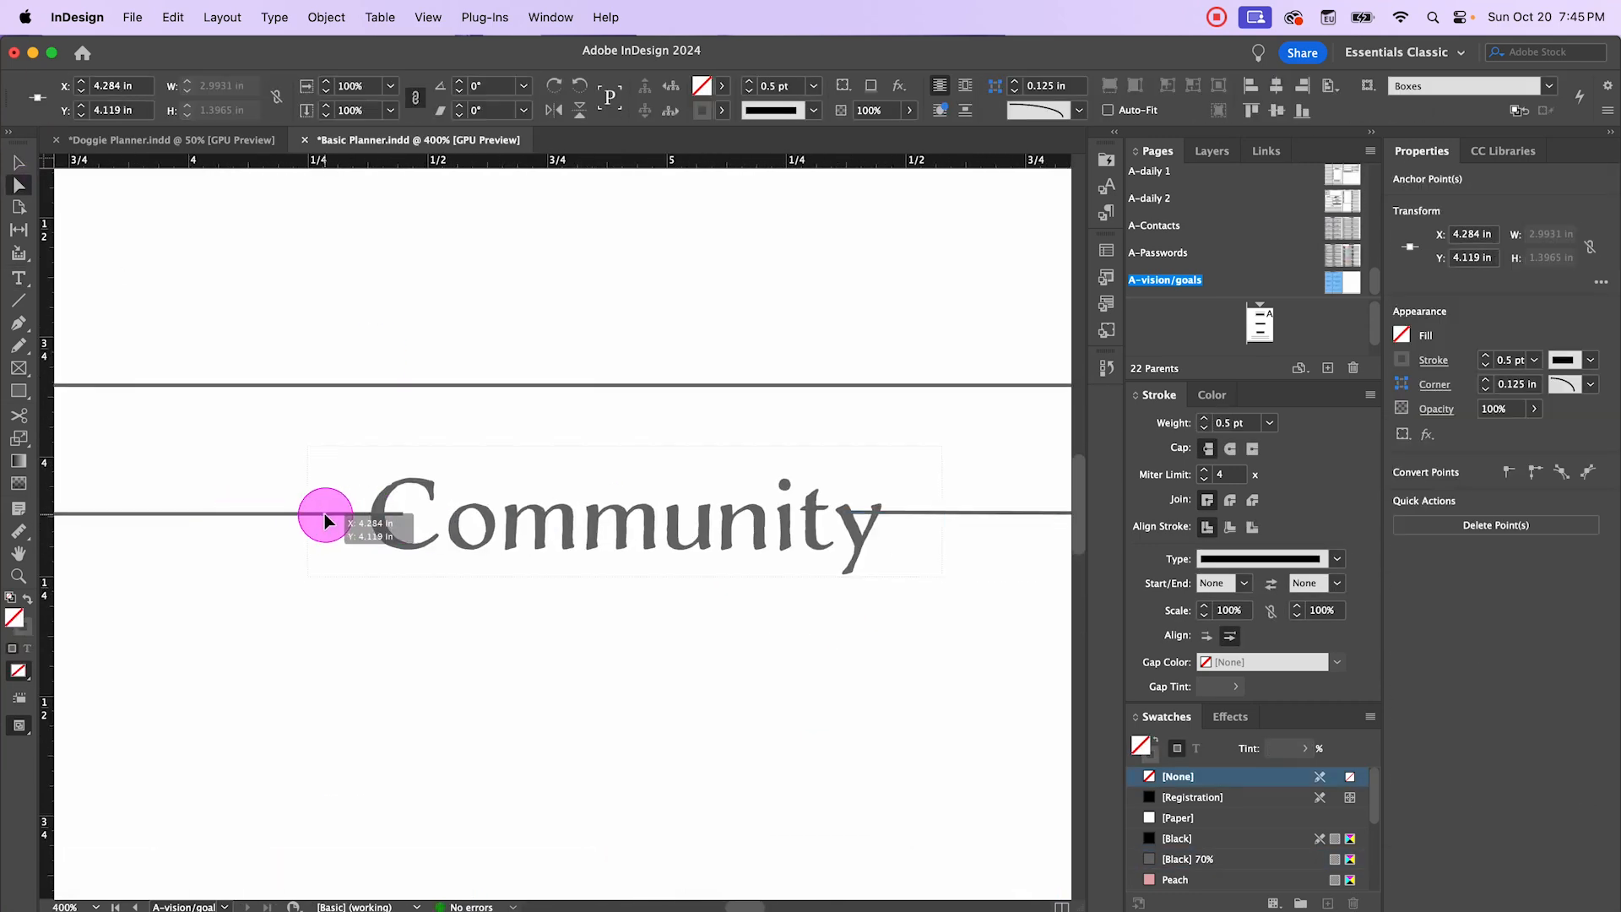
pyautogui.moveTo(853, 512); pyautogui.dragTo(920, 514)
pyautogui.click(959, 424)
# Step: Narrow the gap around "Travel" by moving both line ends inward, with the right end at X 5.275 in
pyautogui.press('super+minus')
pyautogui.press('super+minus')
pyautogui.press('super+minus')
pyautogui.press('super+minus')
pyautogui.press('super+plus')
pyautogui.press('super+plus')
pyautogui.press('super+plus')
pyautogui.click(880, 543)
pyautogui.click(18, 186)
pyautogui.moveTo(459, 541); pyautogui.dragTo(505, 542)
pyautogui.moveTo(792, 540); pyautogui.dragTo(756, 542)
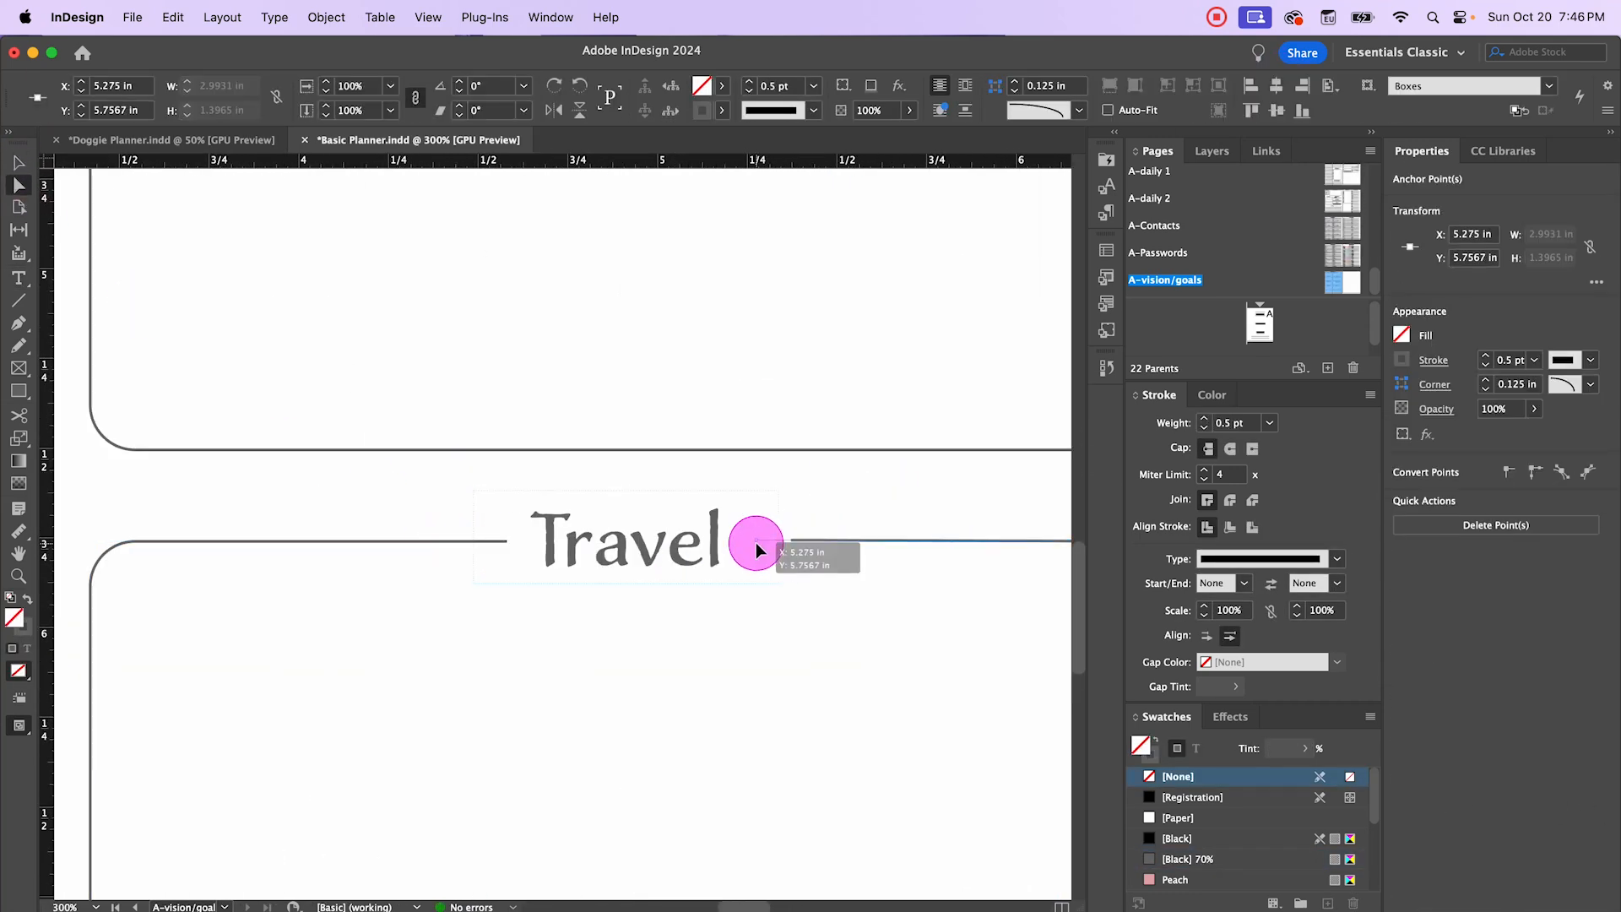
pyautogui.click(718, 626)
# Step: Preview the whole "My Vision" page without guides and frame edges, and save the document
pyautogui.press('super+minus')
pyautogui.press('super+minus')
pyautogui.press('super+minus')
pyautogui.press('super+minus')
pyautogui.press('super+minus')
pyautogui.press('super+0')
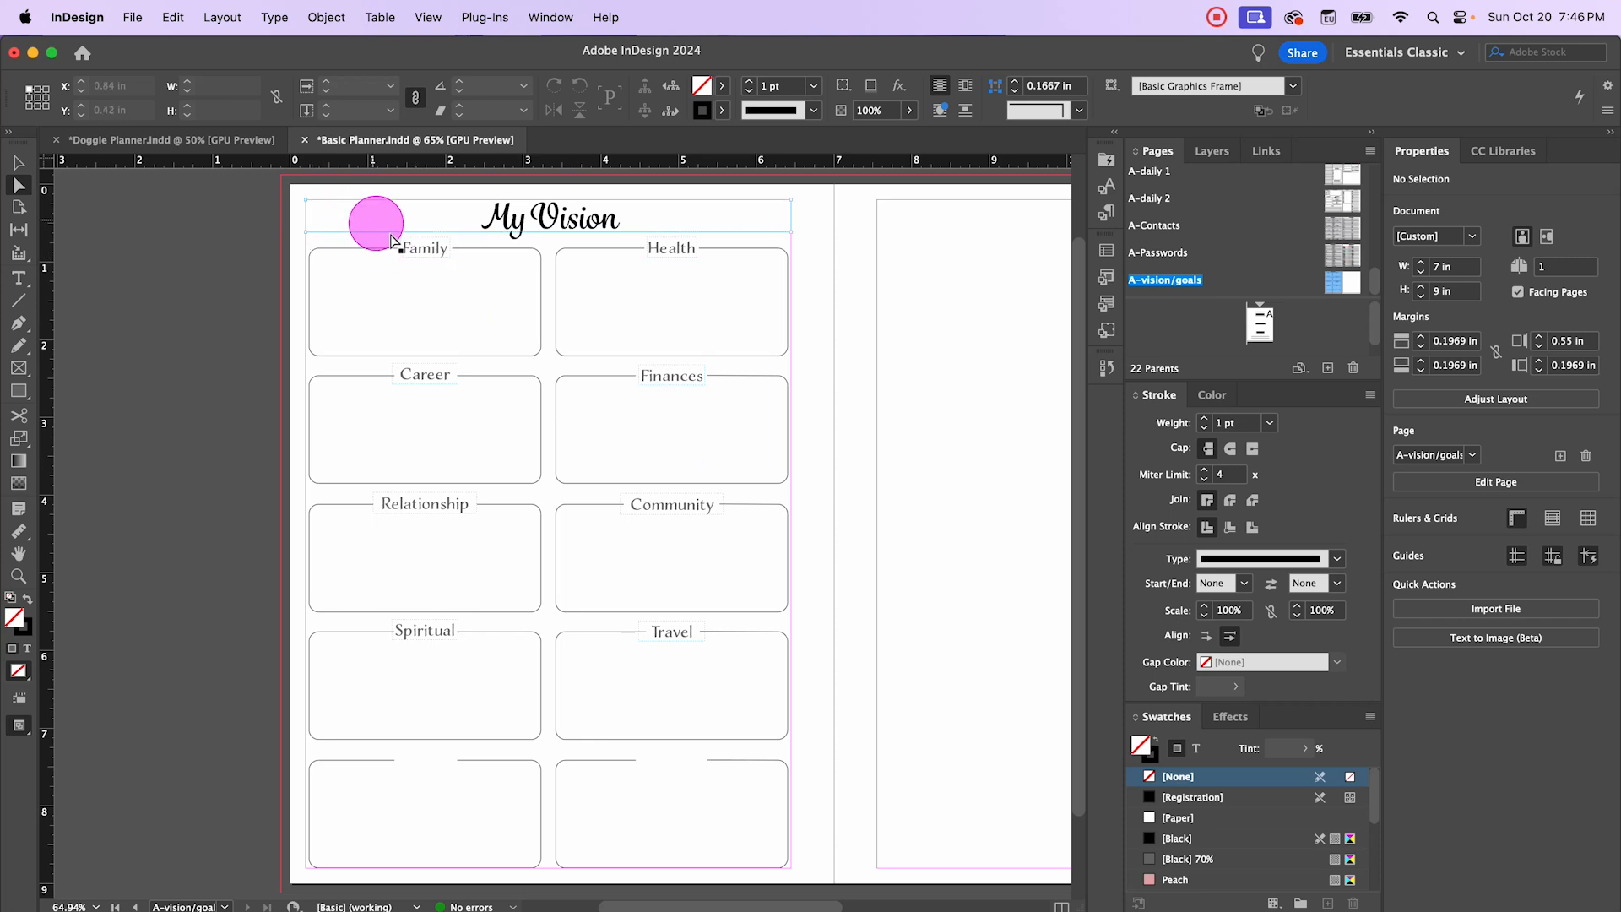
pyautogui.press('w')
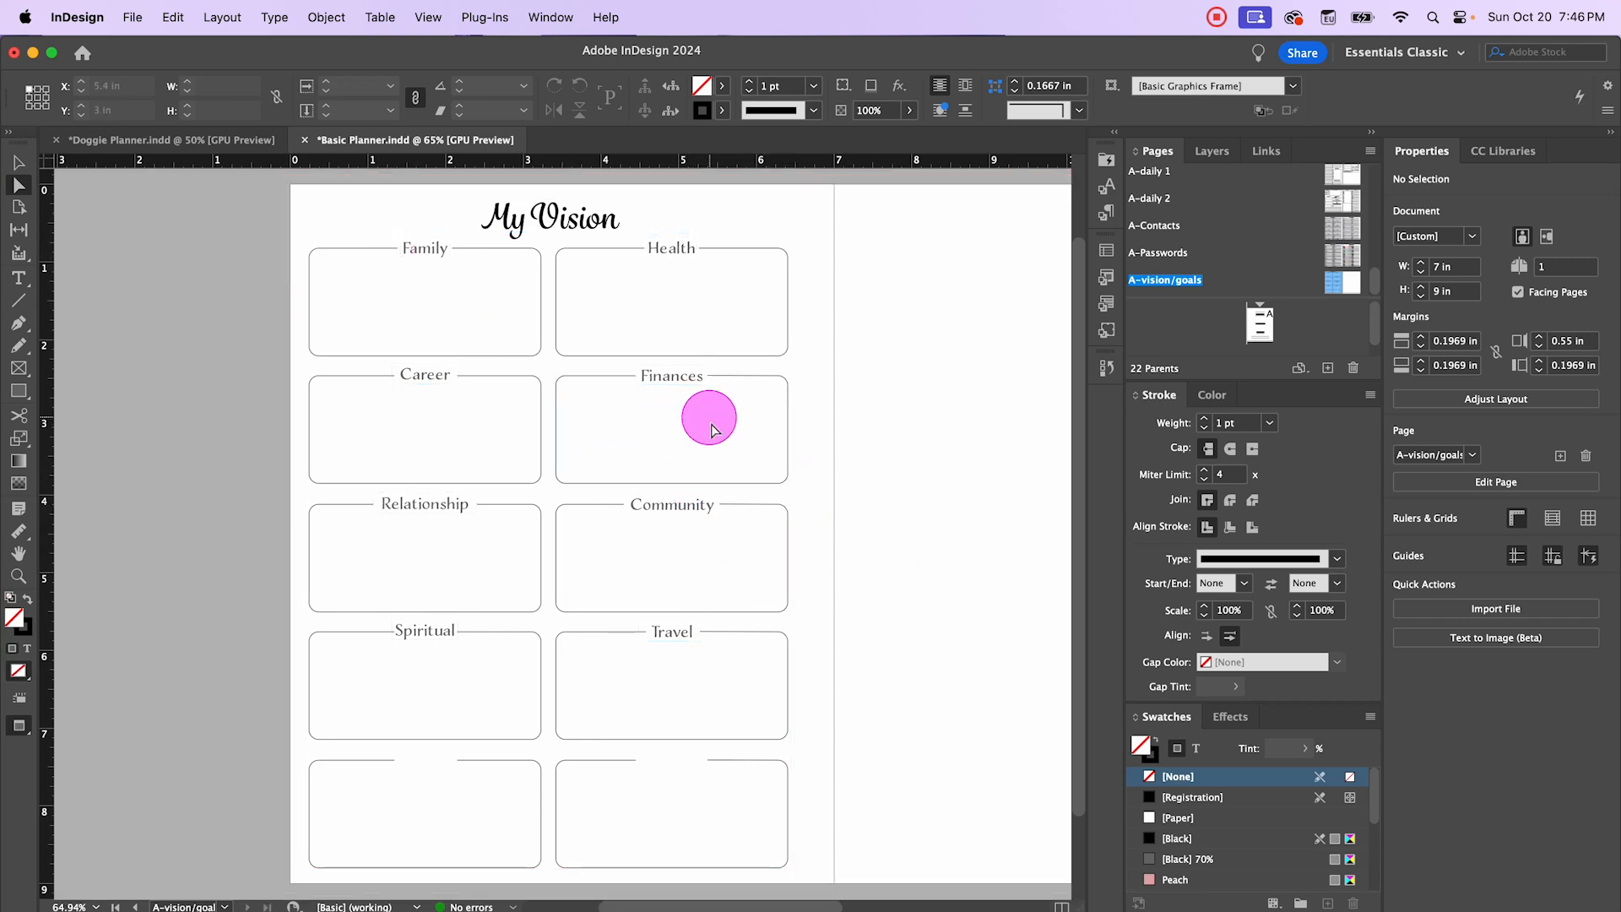
pyautogui.press('super+s')
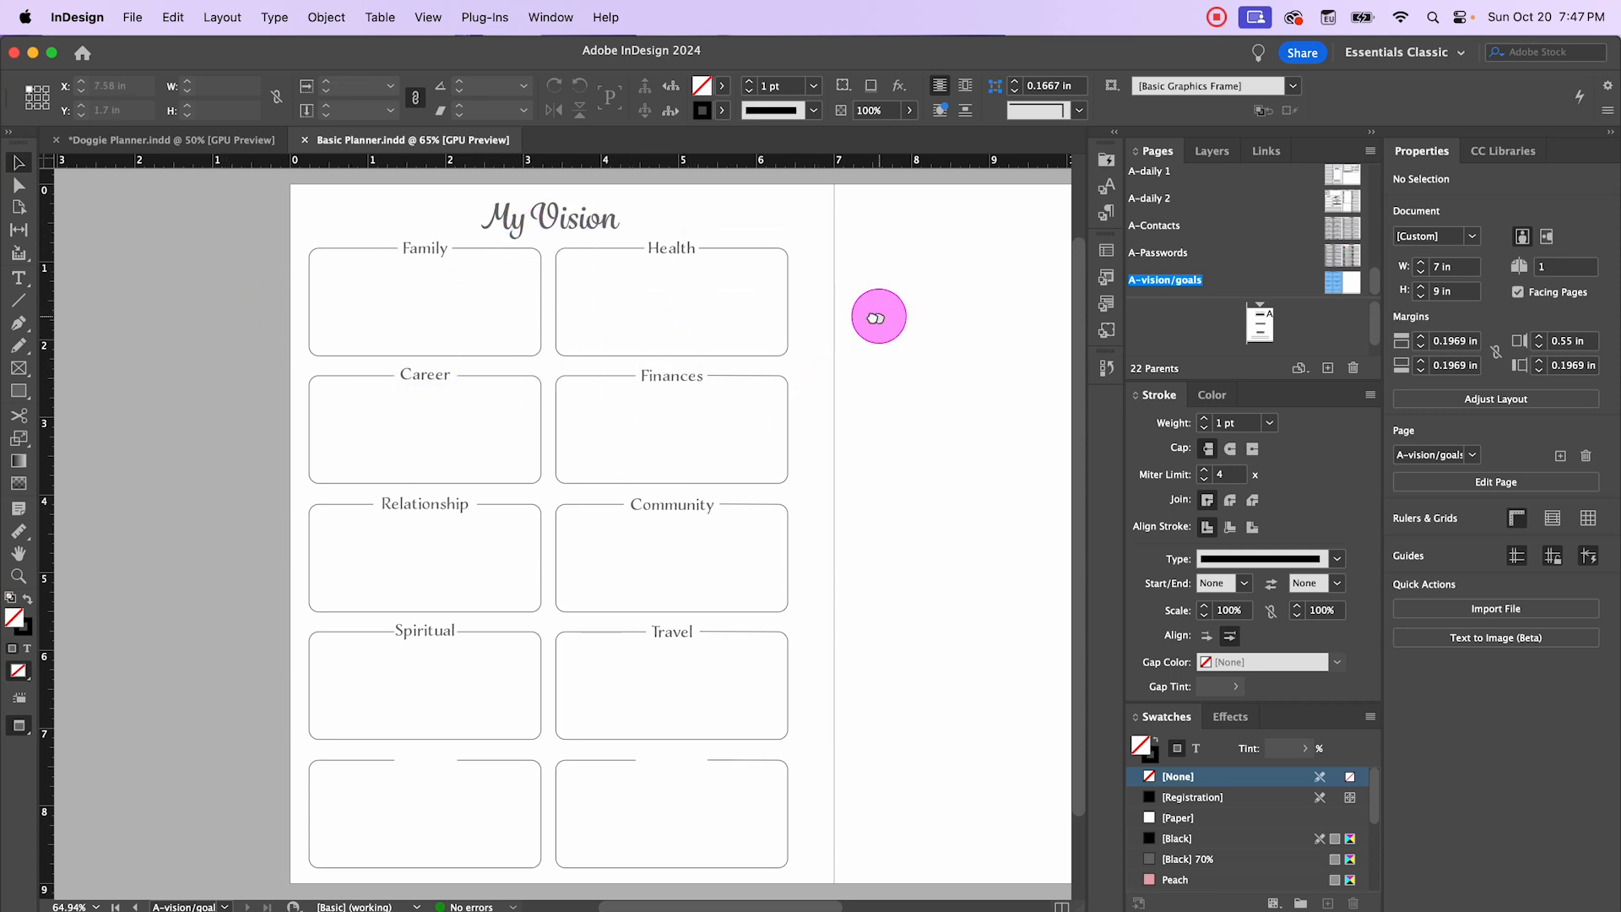
# Step: Add a text frame across the top margin of the spread's right-hand page and enter "My Goals"
pyautogui.moveTo(878, 310); pyautogui.dragTo(520, 331)
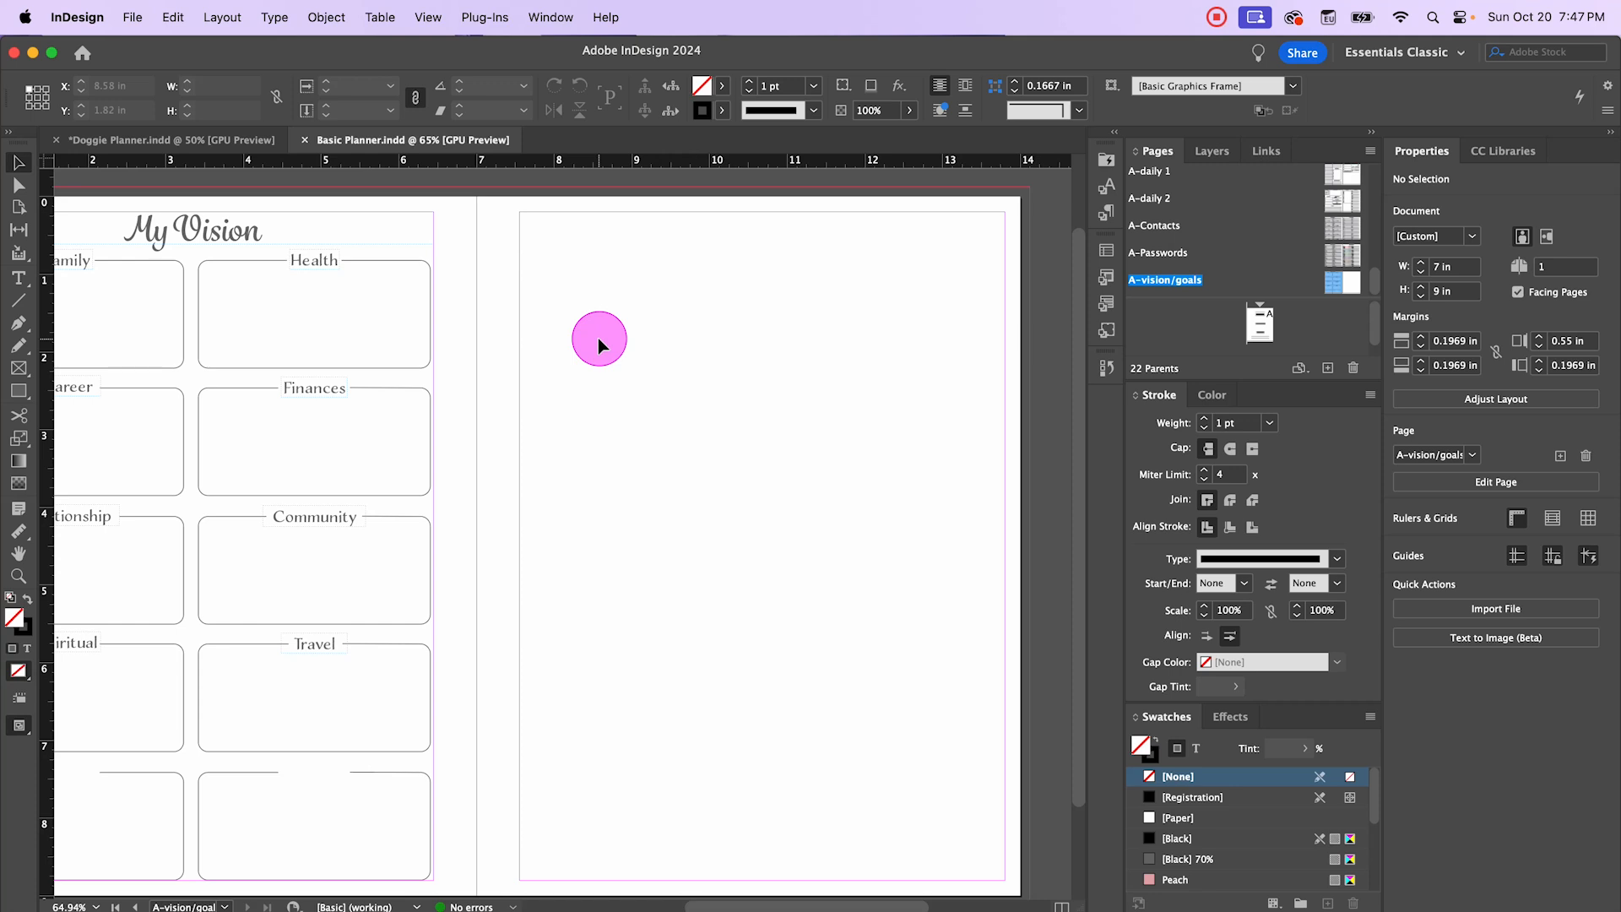
pyautogui.hscroll(5, 598, 337)
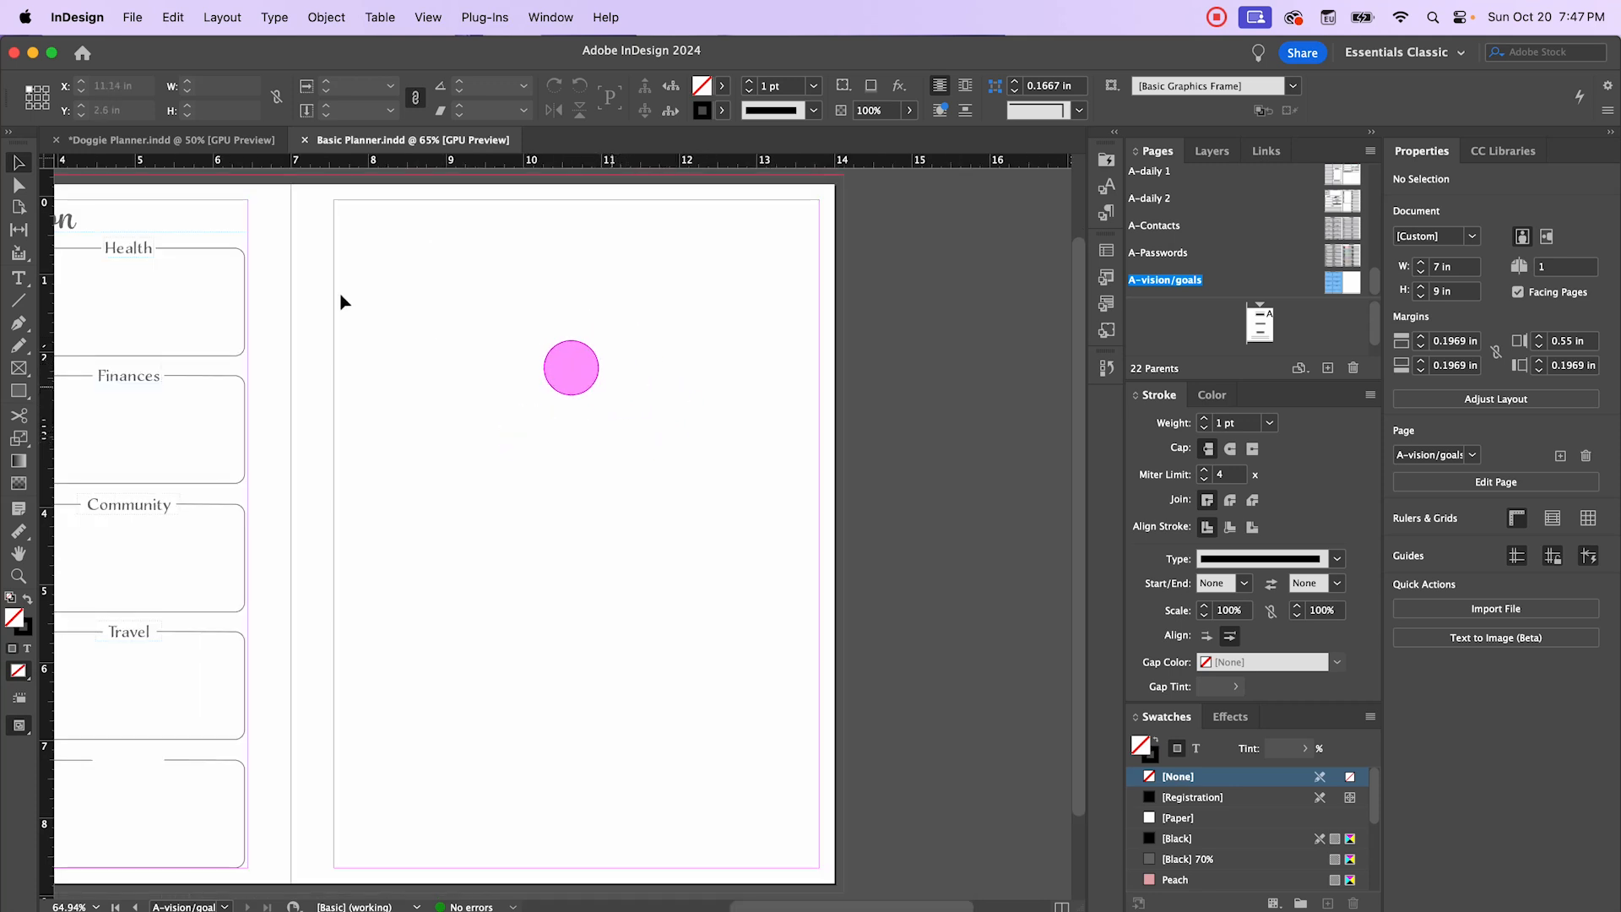
pyautogui.click(18, 278)
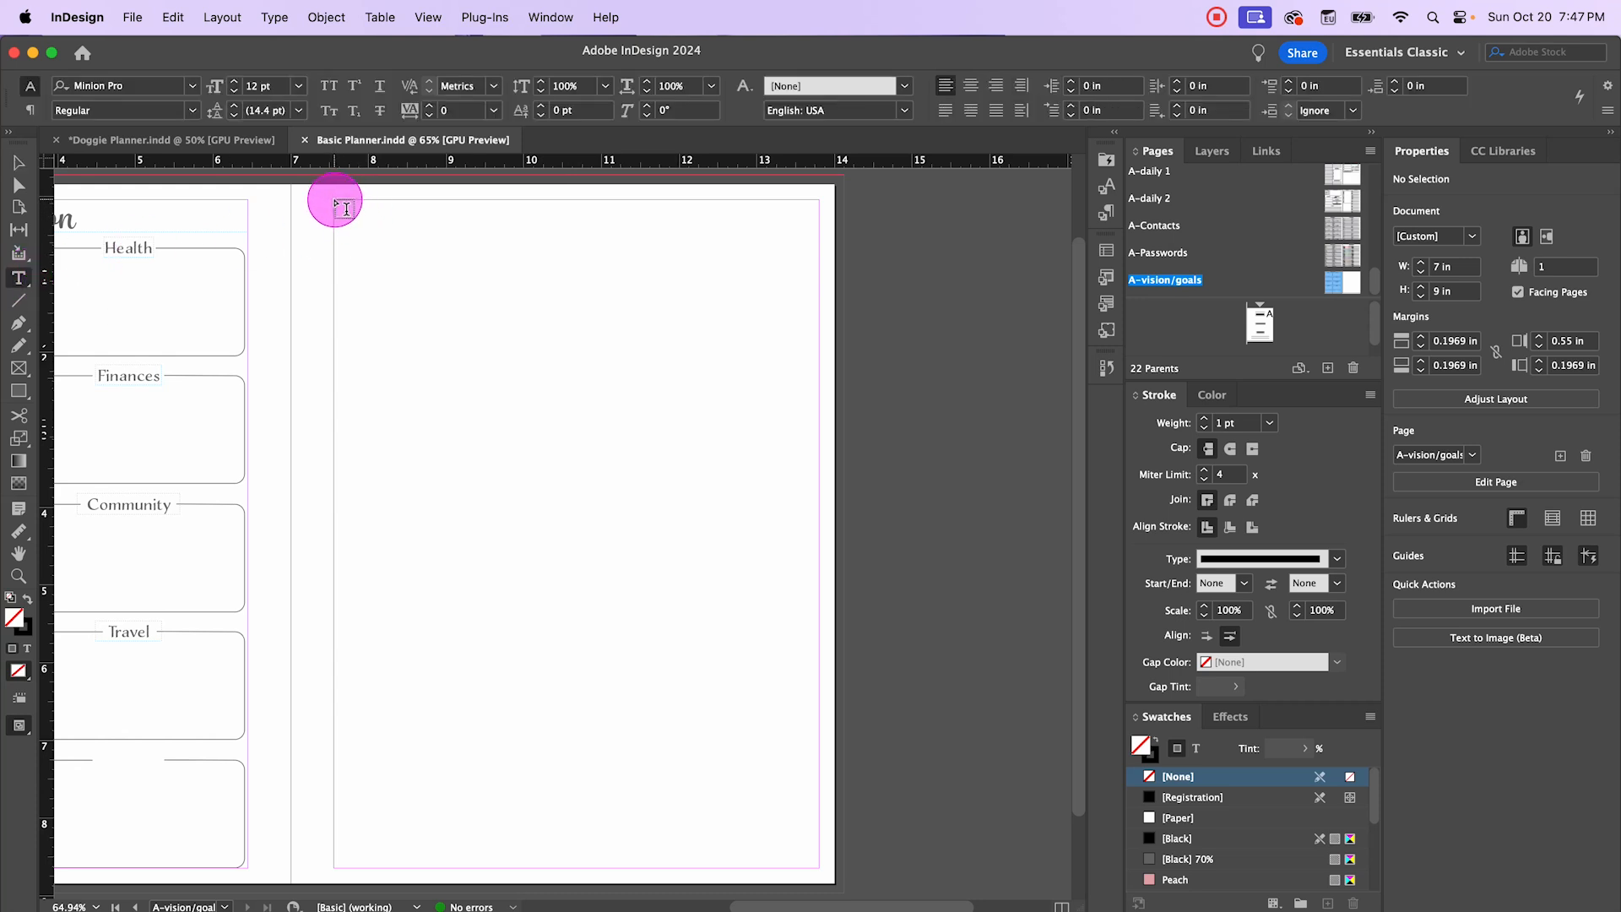
pyautogui.moveTo(335, 201); pyautogui.dragTo(819, 248)
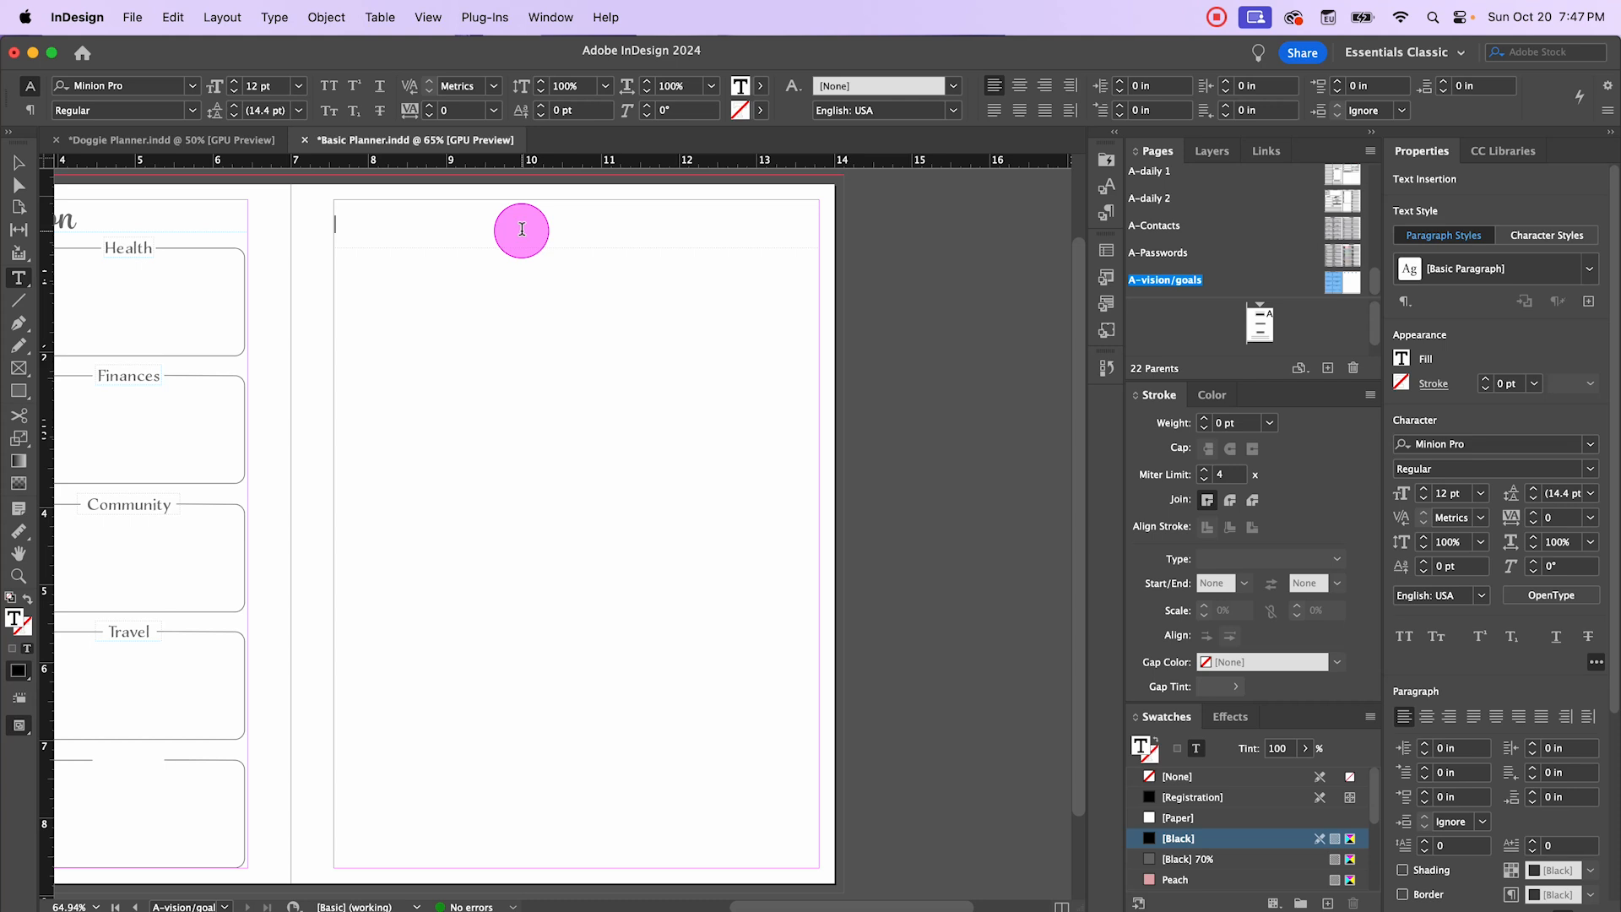
pyautogui.write('My Goals')
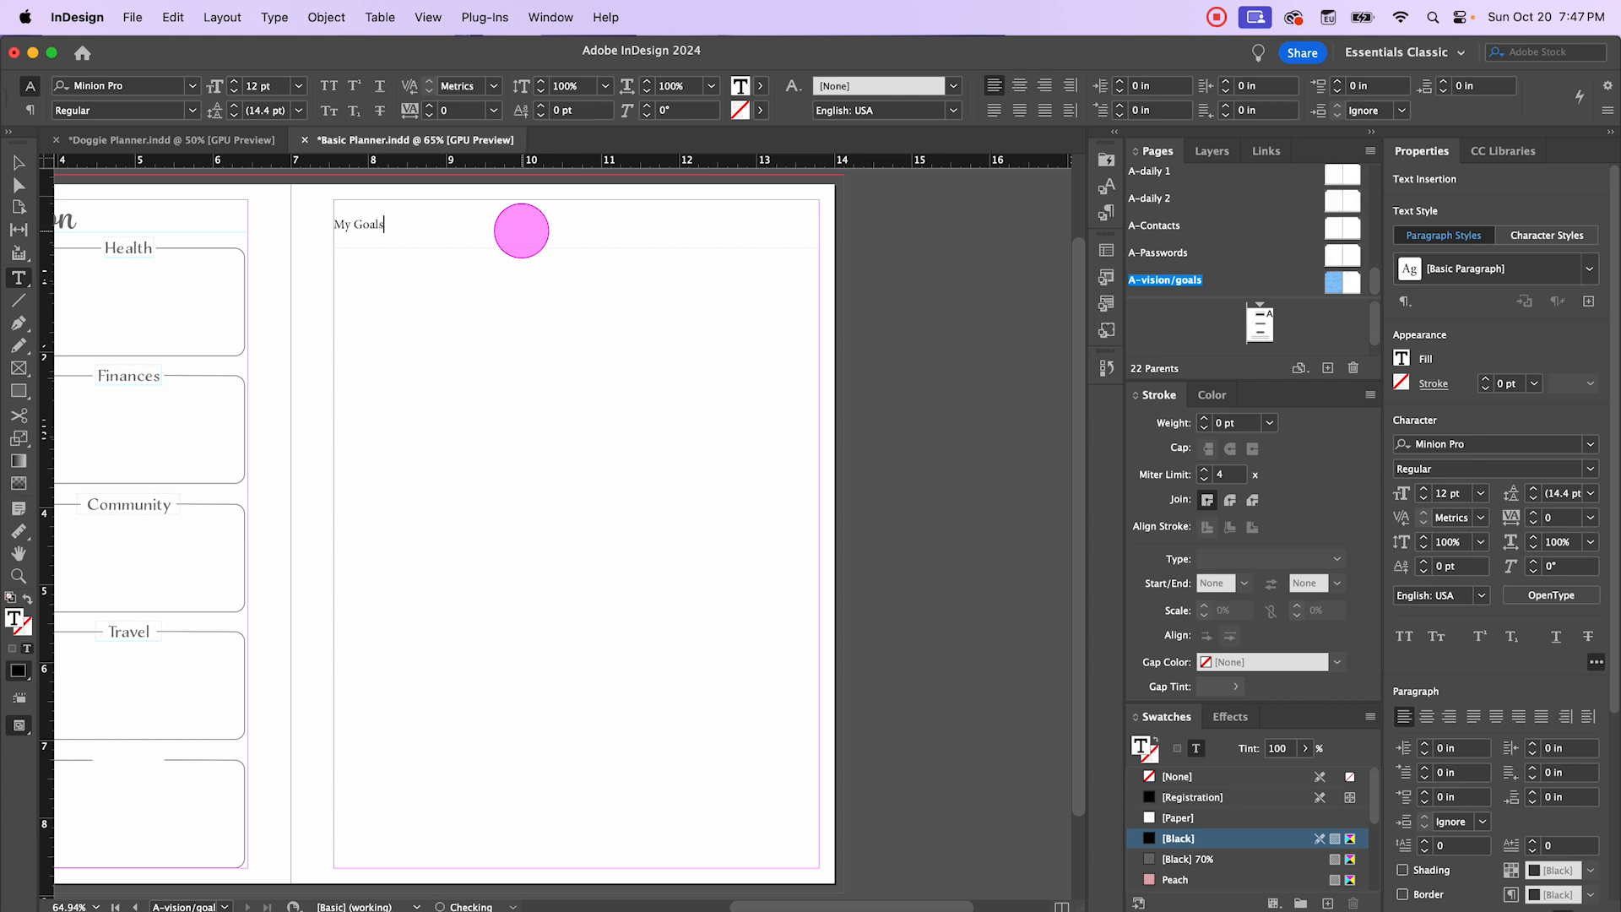
# Step: Apply the Page Headers paragraph style to the "My Goals" title
pyautogui.tripleClick(369, 222)
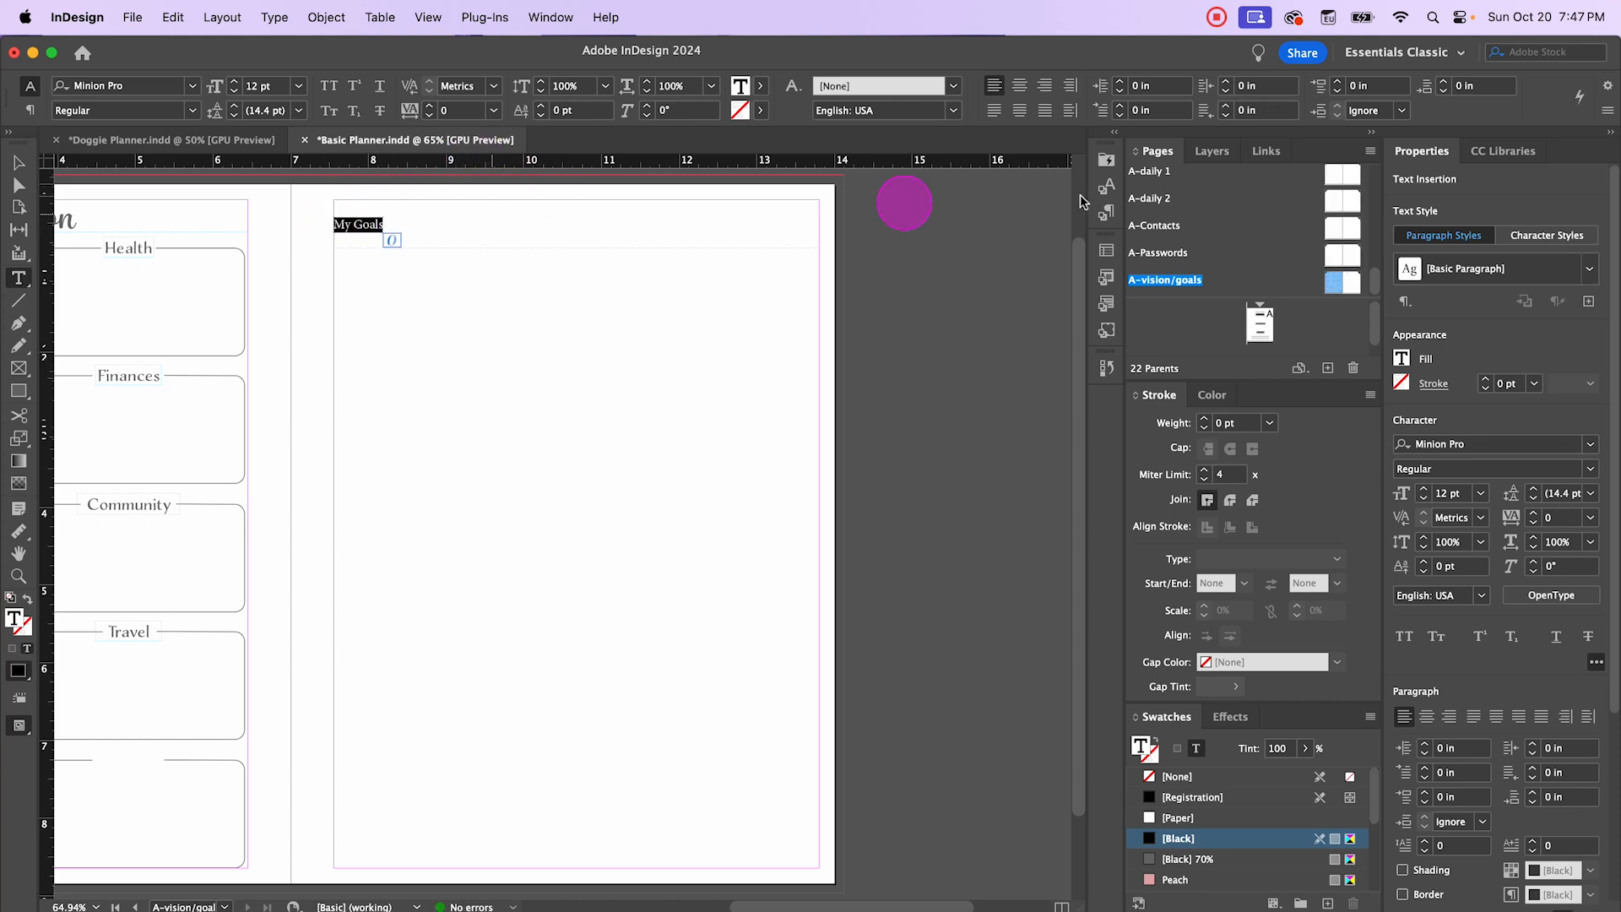
pyautogui.click(1102, 219)
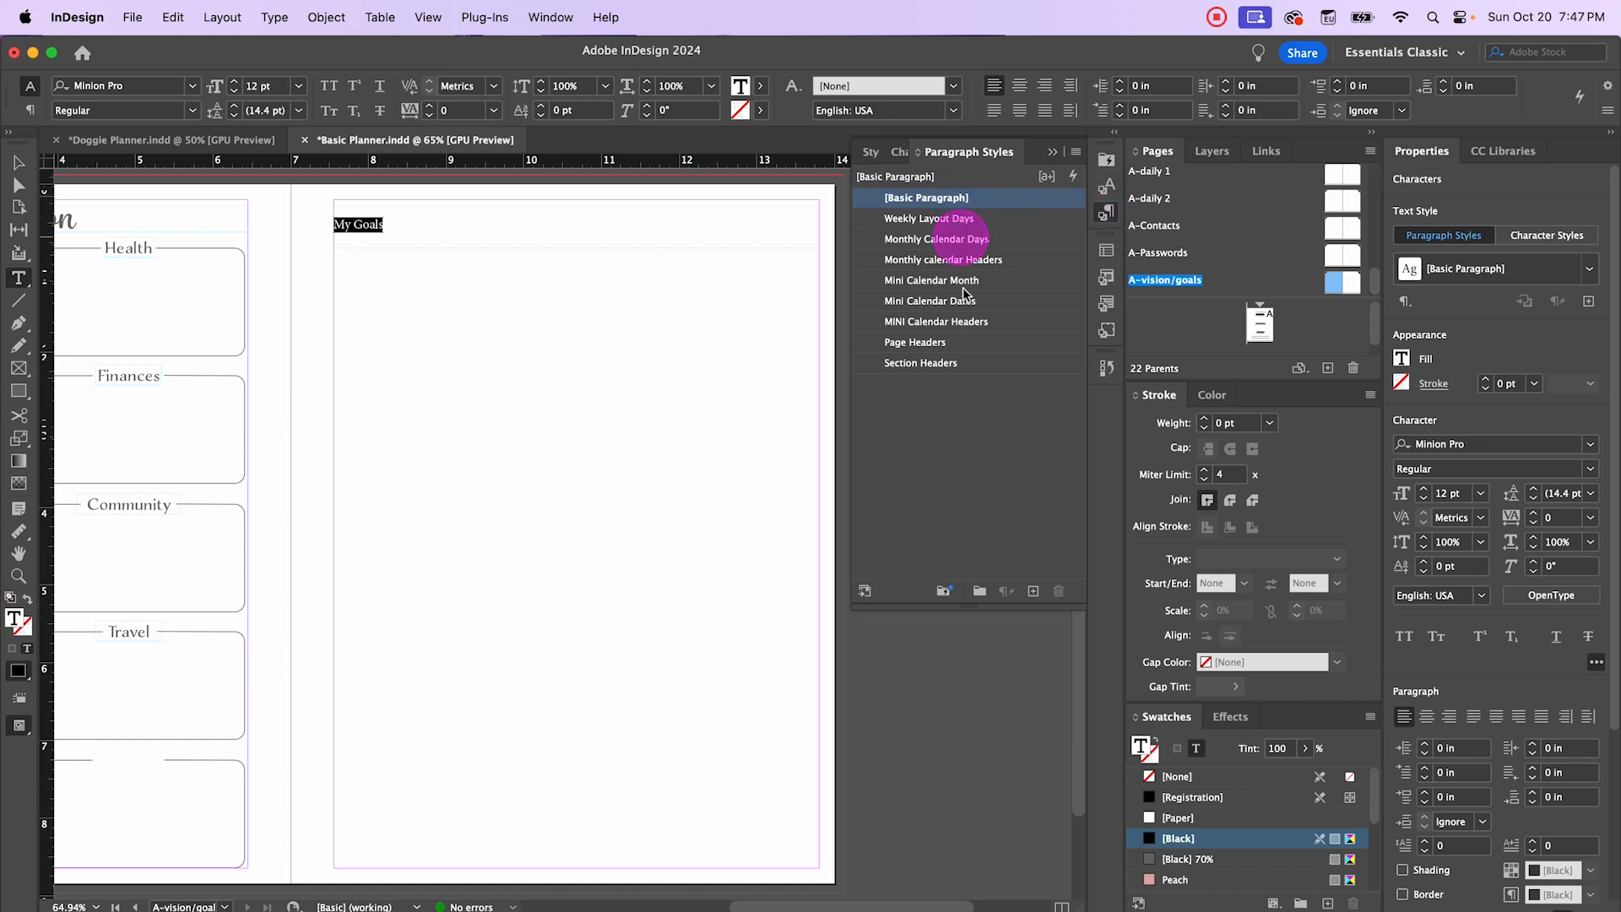
pyautogui.click(917, 342)
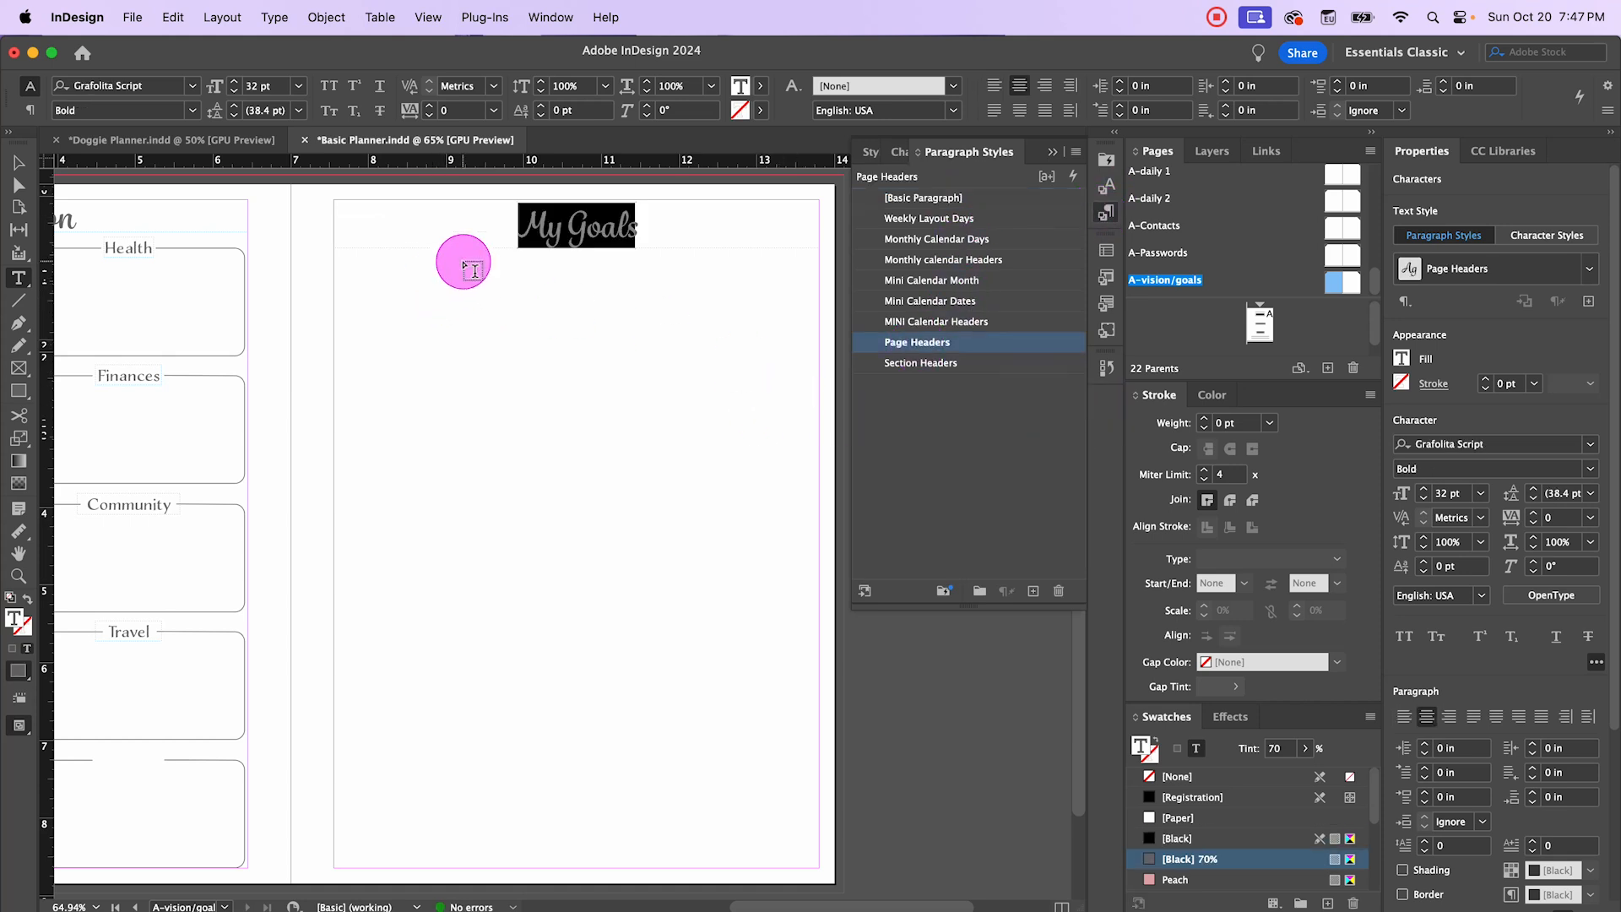
pyautogui.click(18, 168)
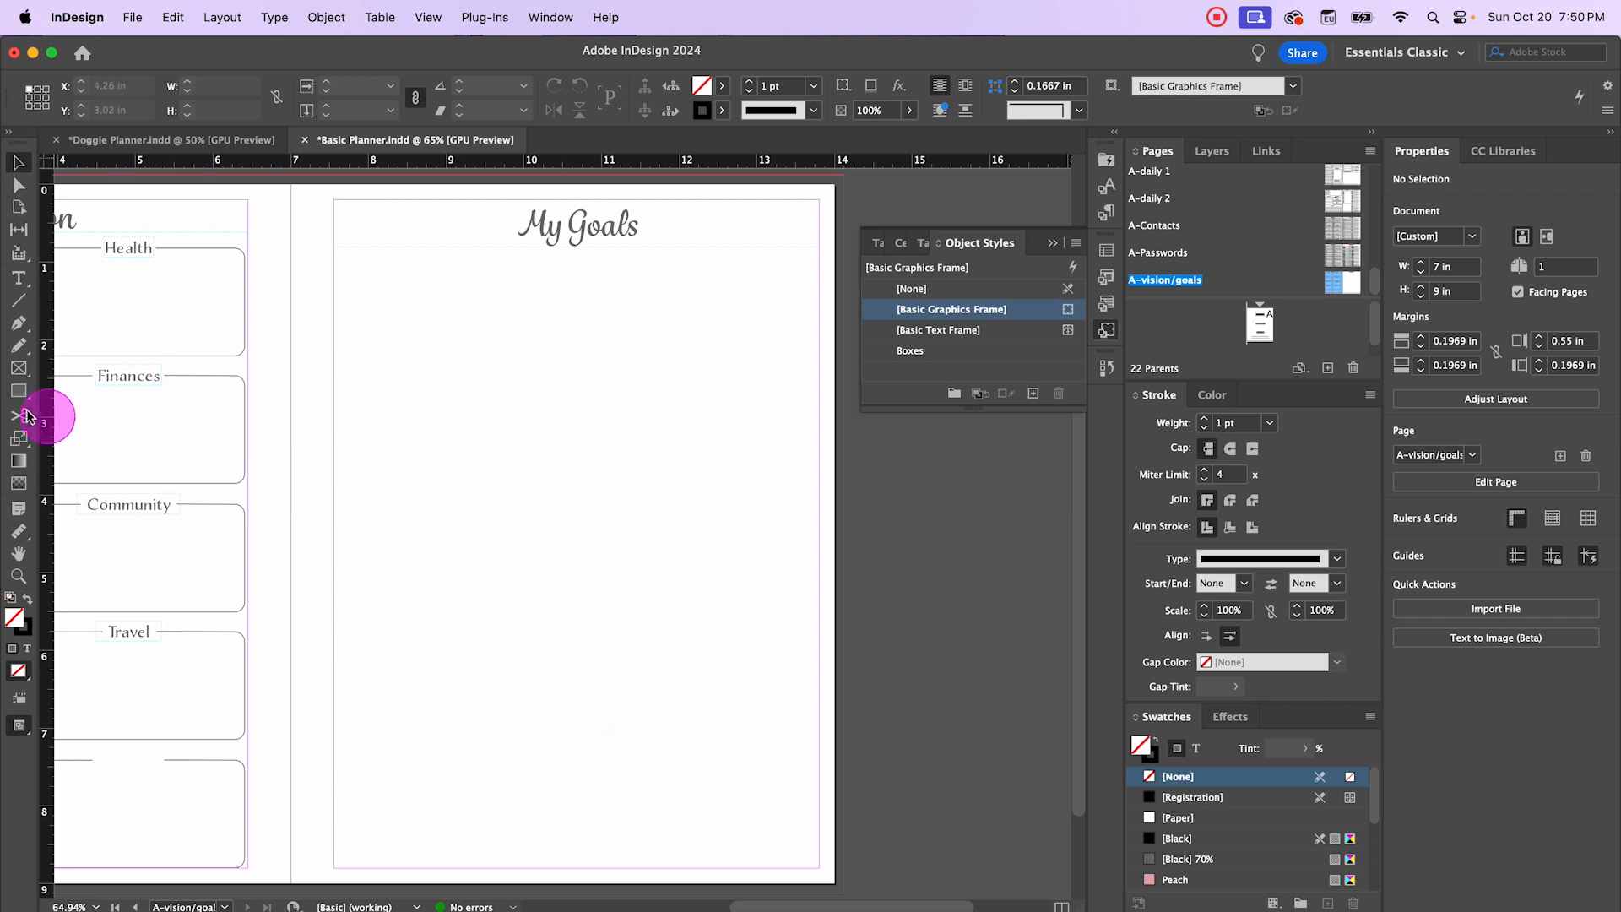
# Step: Draw a margin-to-margin rectangle about 6.25 by 2.4 in below the "My Goals" title, starting at X 7.55 in, Y 1 in
pyautogui.click(20, 392)
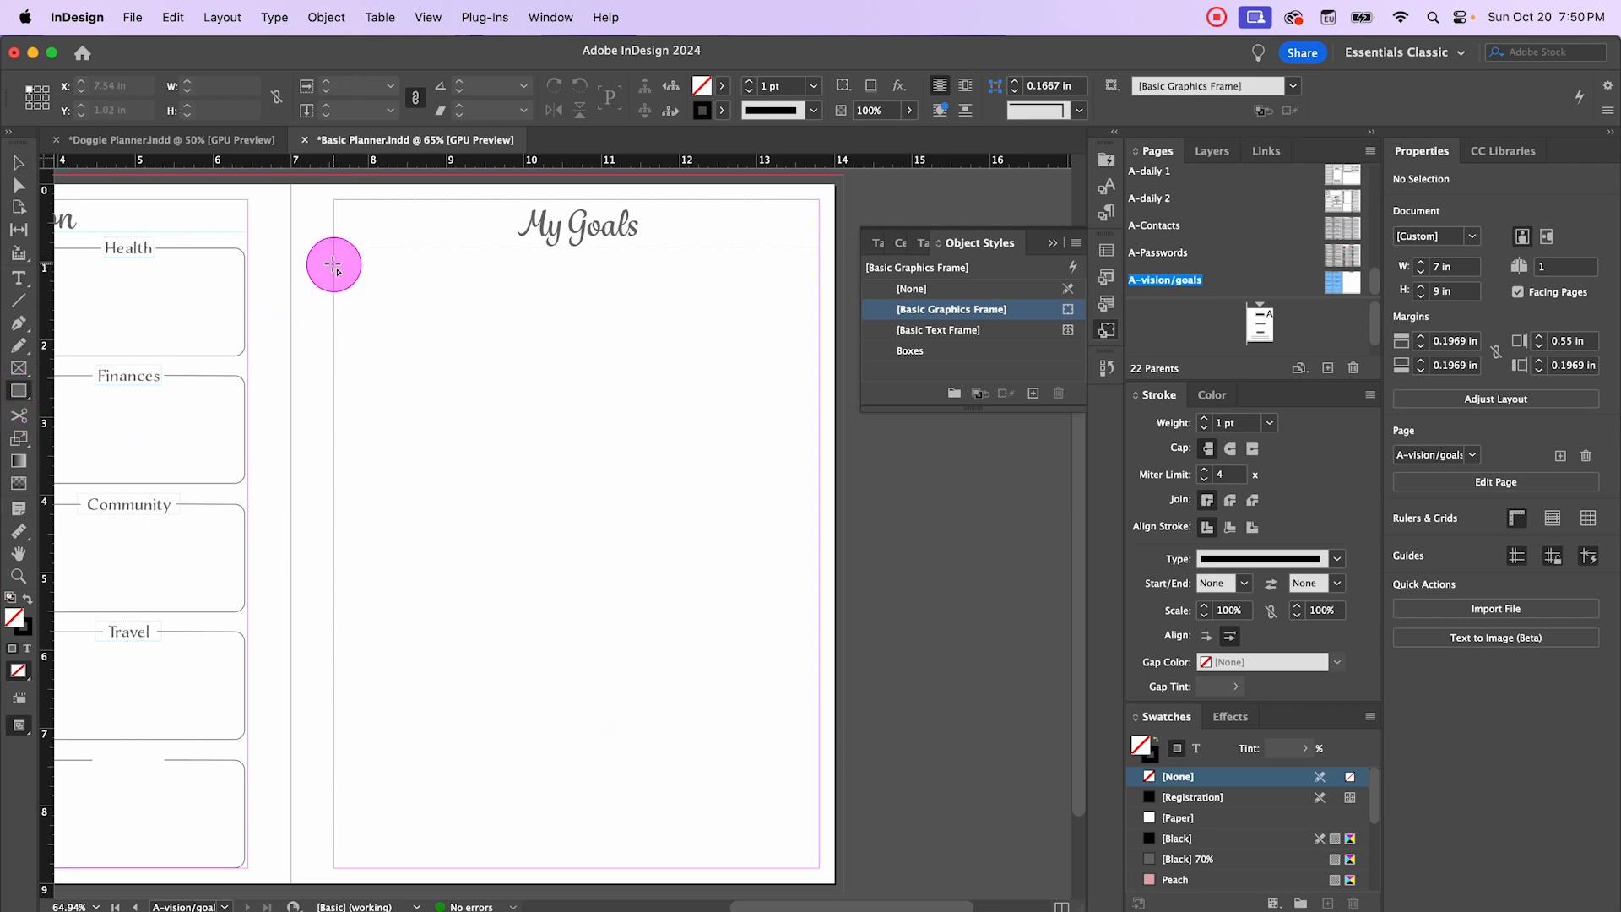
pyautogui.moveTo(334, 262); pyautogui.dragTo(817, 449)
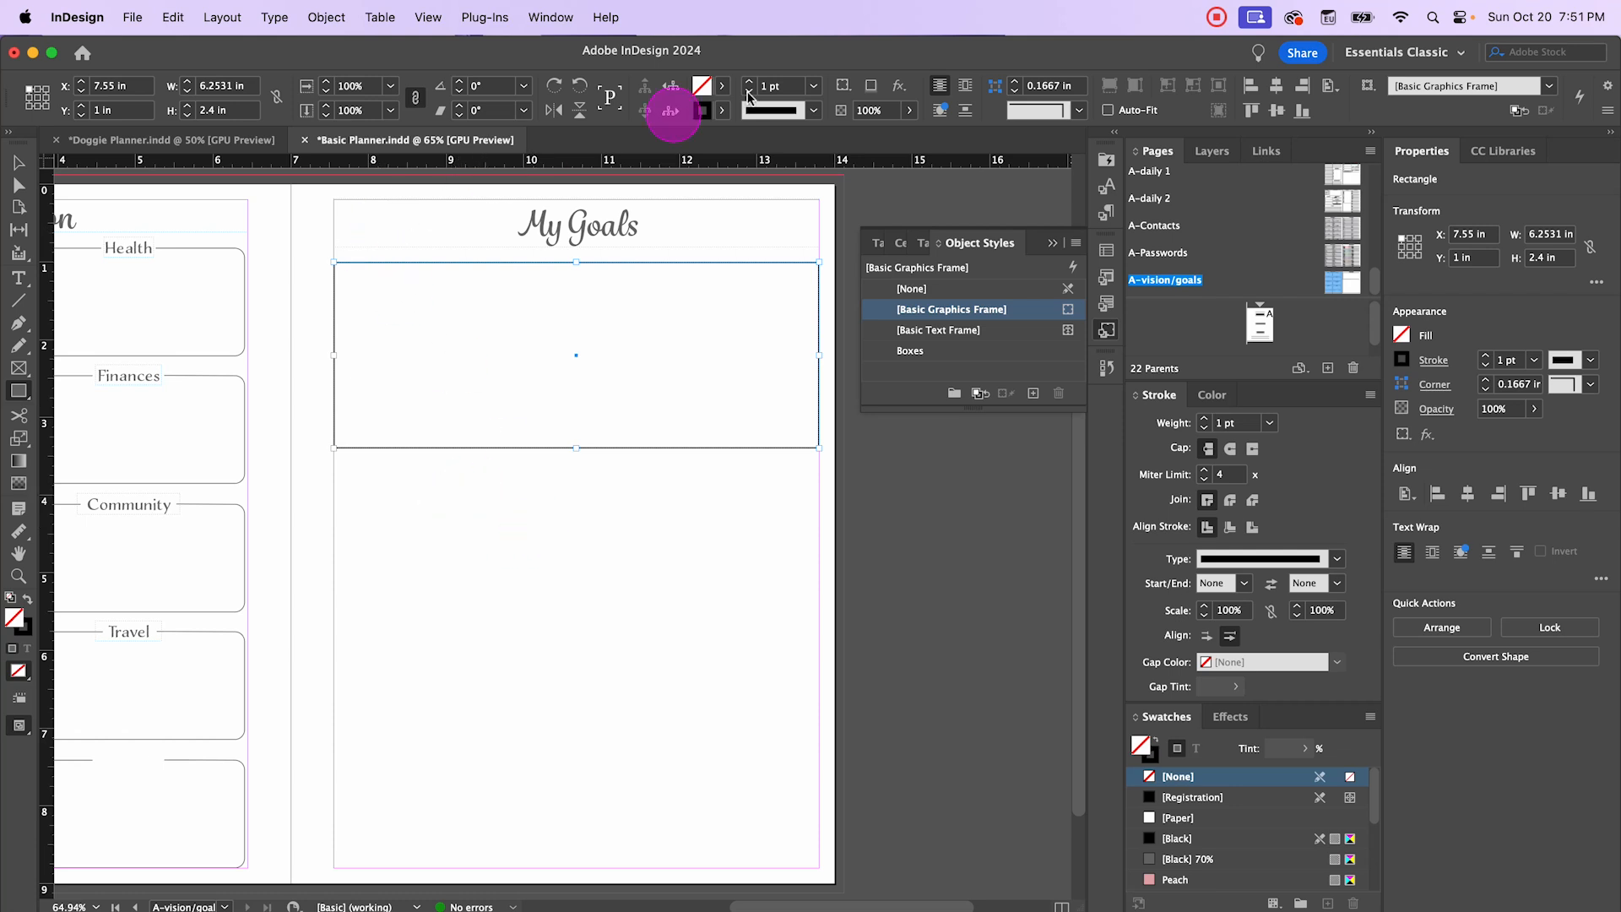
# Step: Give the large rectangle below the "My Goals" title a 2 pt stroke in the Peach swatch
pyautogui.click(813, 85)
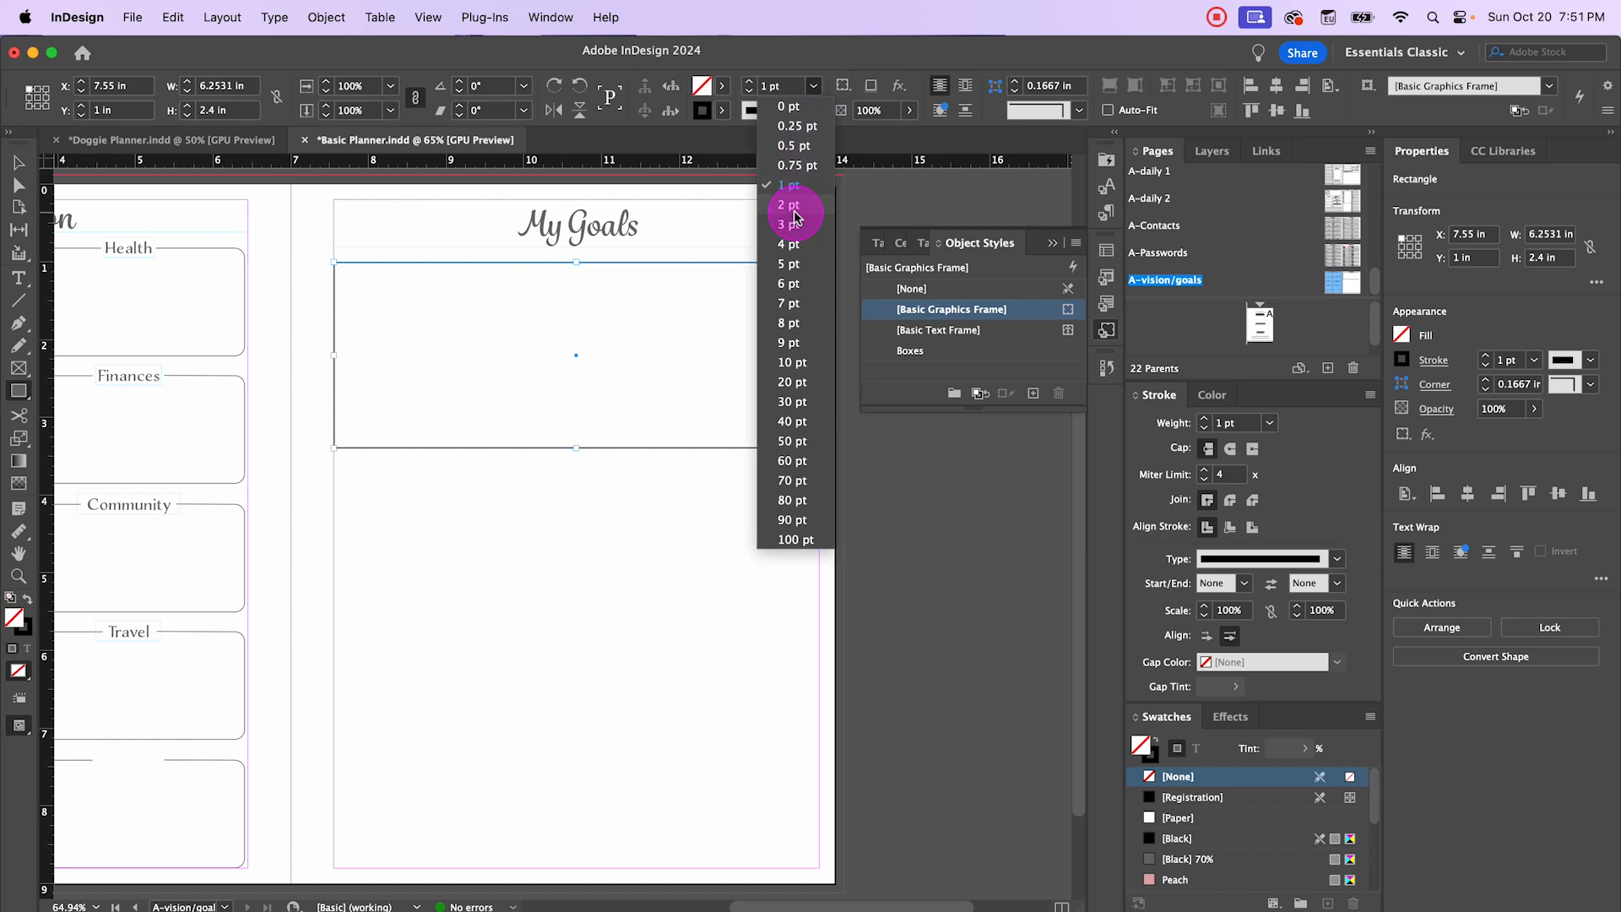
pyautogui.click(788, 204)
pyautogui.click(722, 110)
pyautogui.click(571, 259)
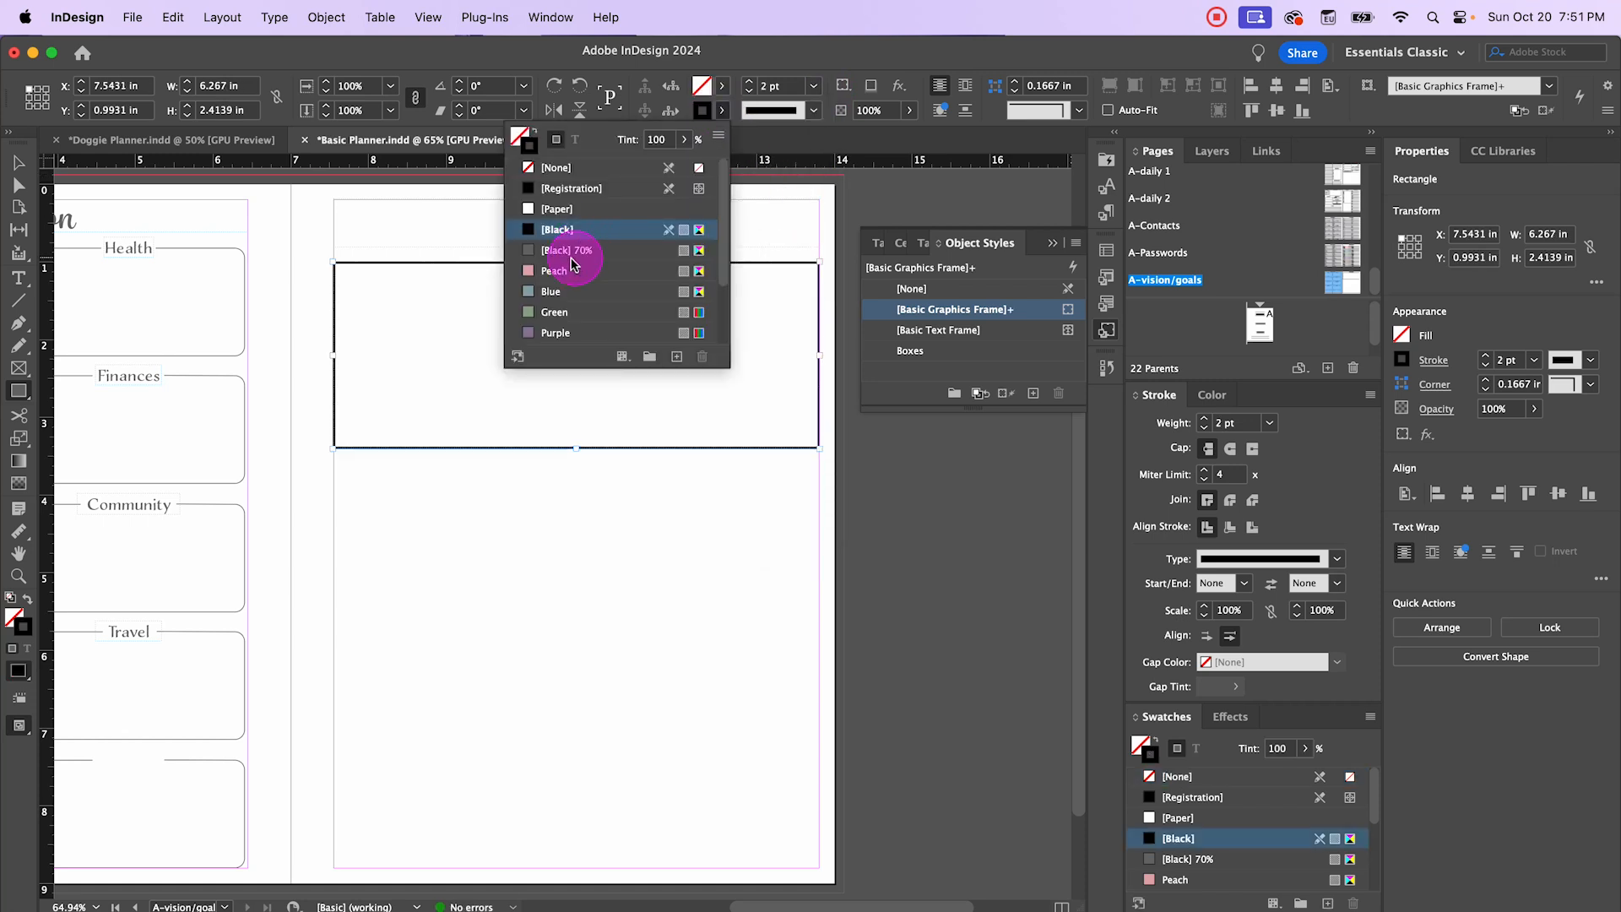
pyautogui.click(560, 275)
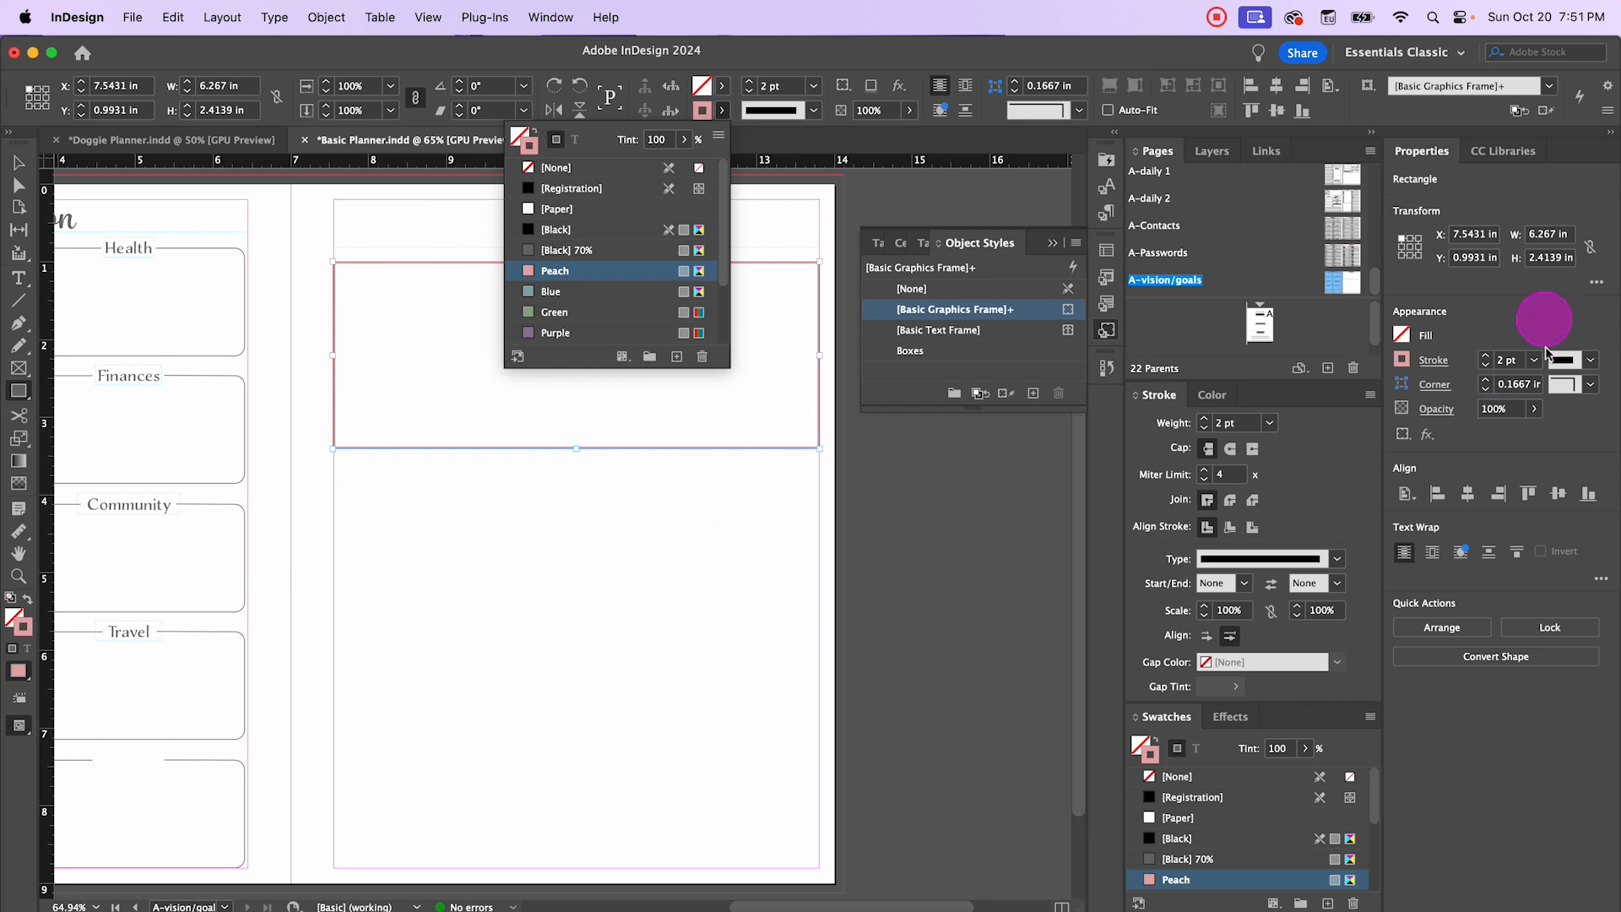
# Step: Round the large peach rectangle's corners with a 0.125 in radius
pyautogui.click(1580, 384)
pyautogui.click(1543, 510)
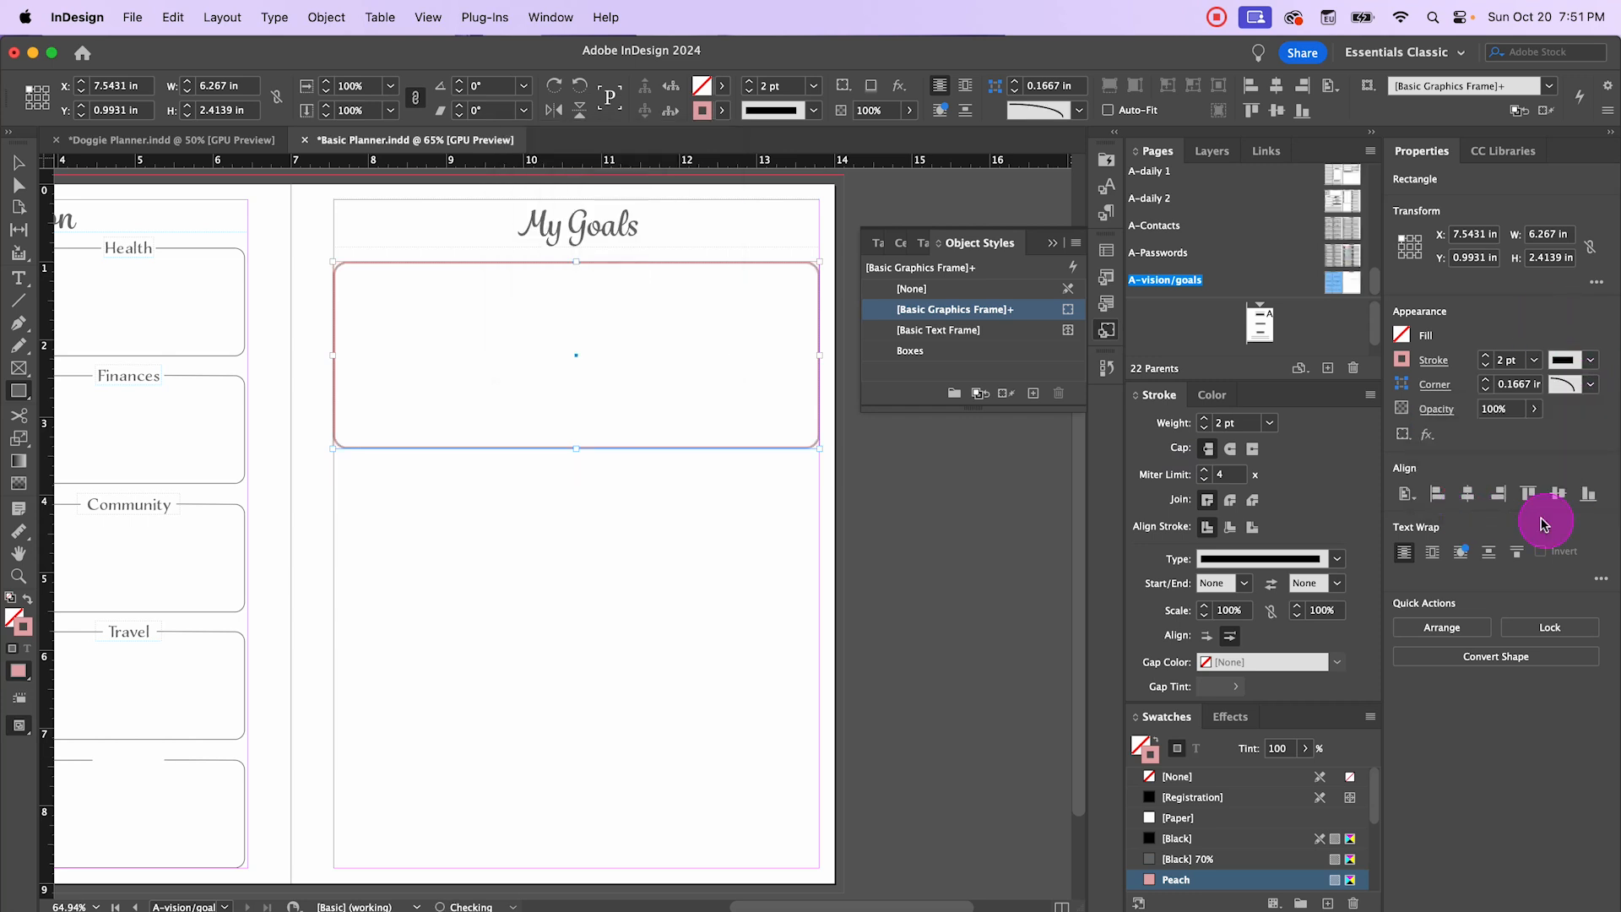
pyautogui.click(1518, 387)
pyautogui.press('Down')
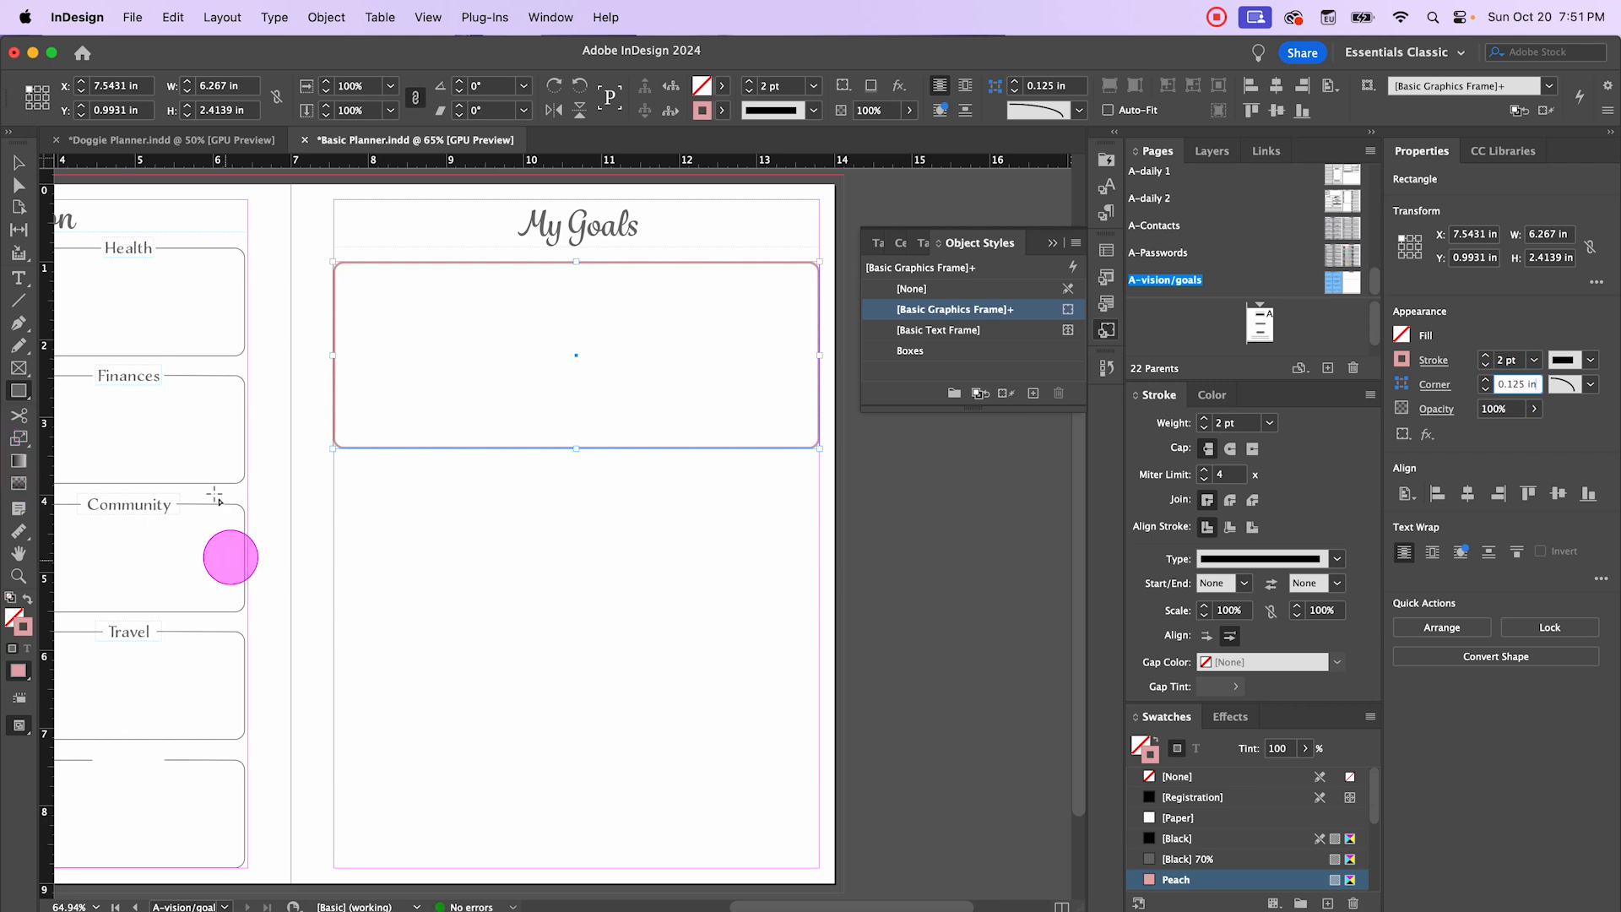
pyautogui.click(19, 162)
pyautogui.click(385, 515)
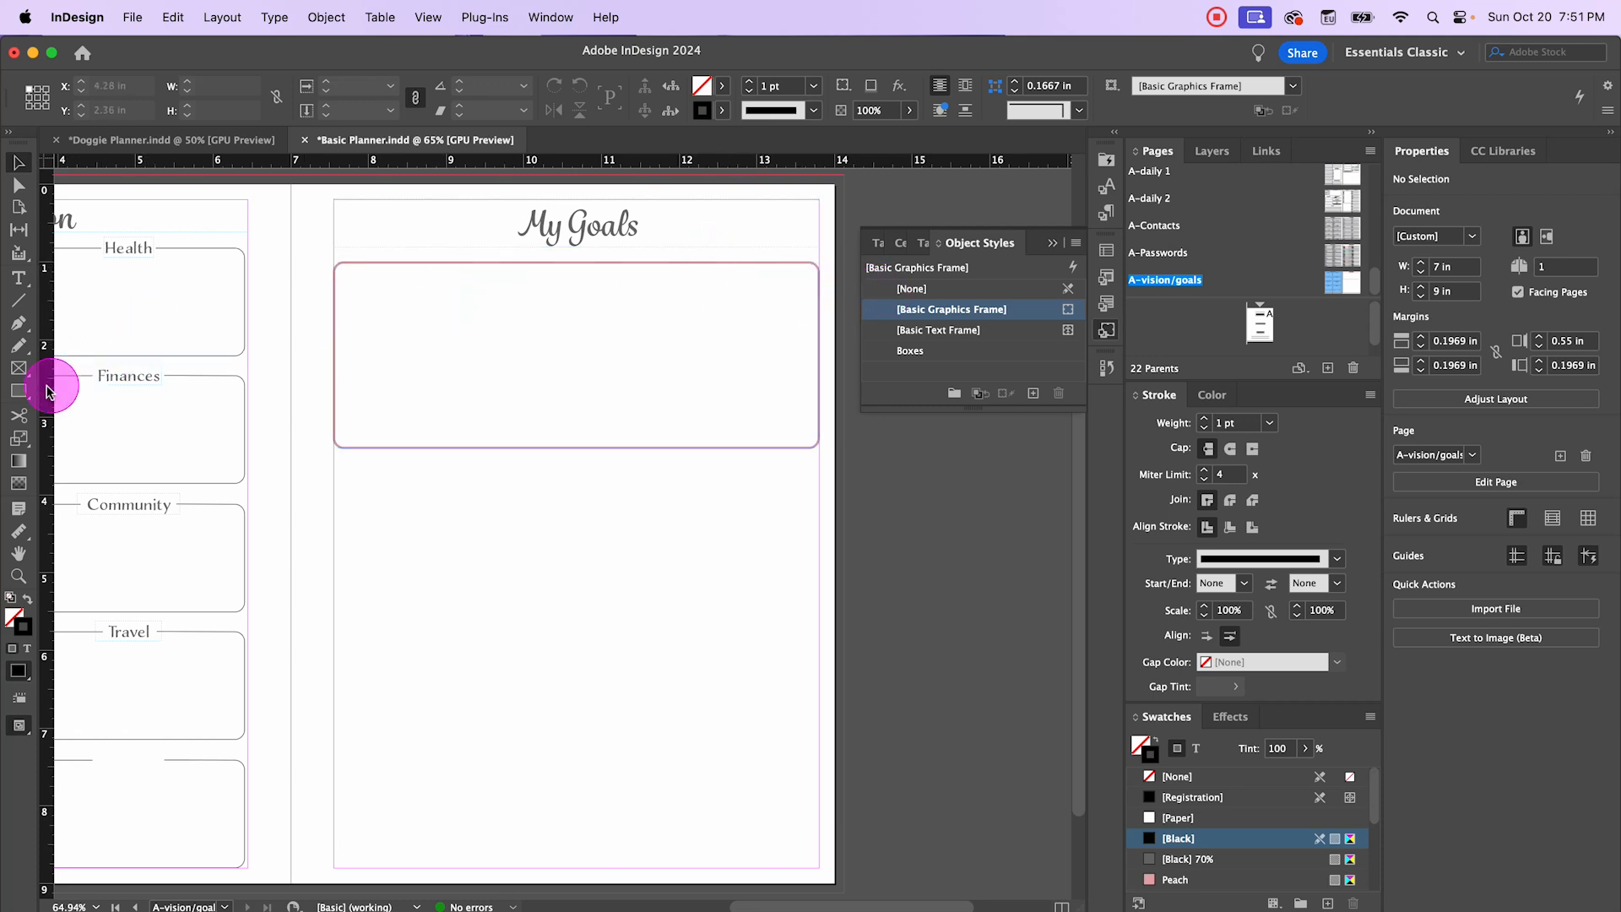
# Step: Create a rectangle 1.65 in wide and 0.29 in high below the large peach box
pyautogui.click(19, 392)
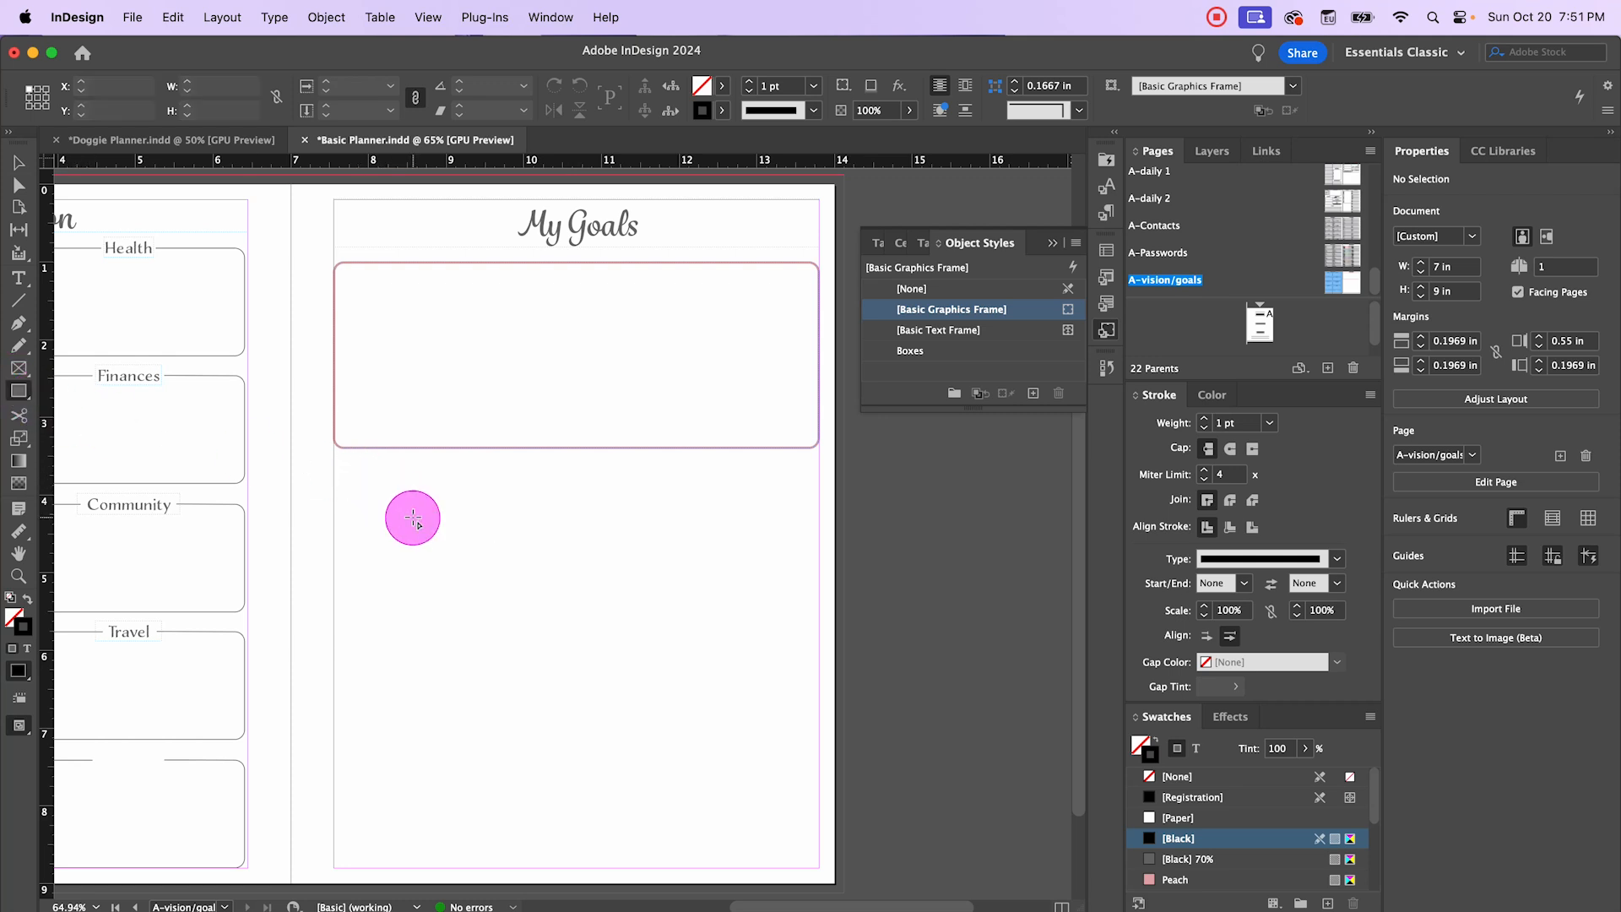
pyautogui.click(526, 535)
pyautogui.write('1.65')
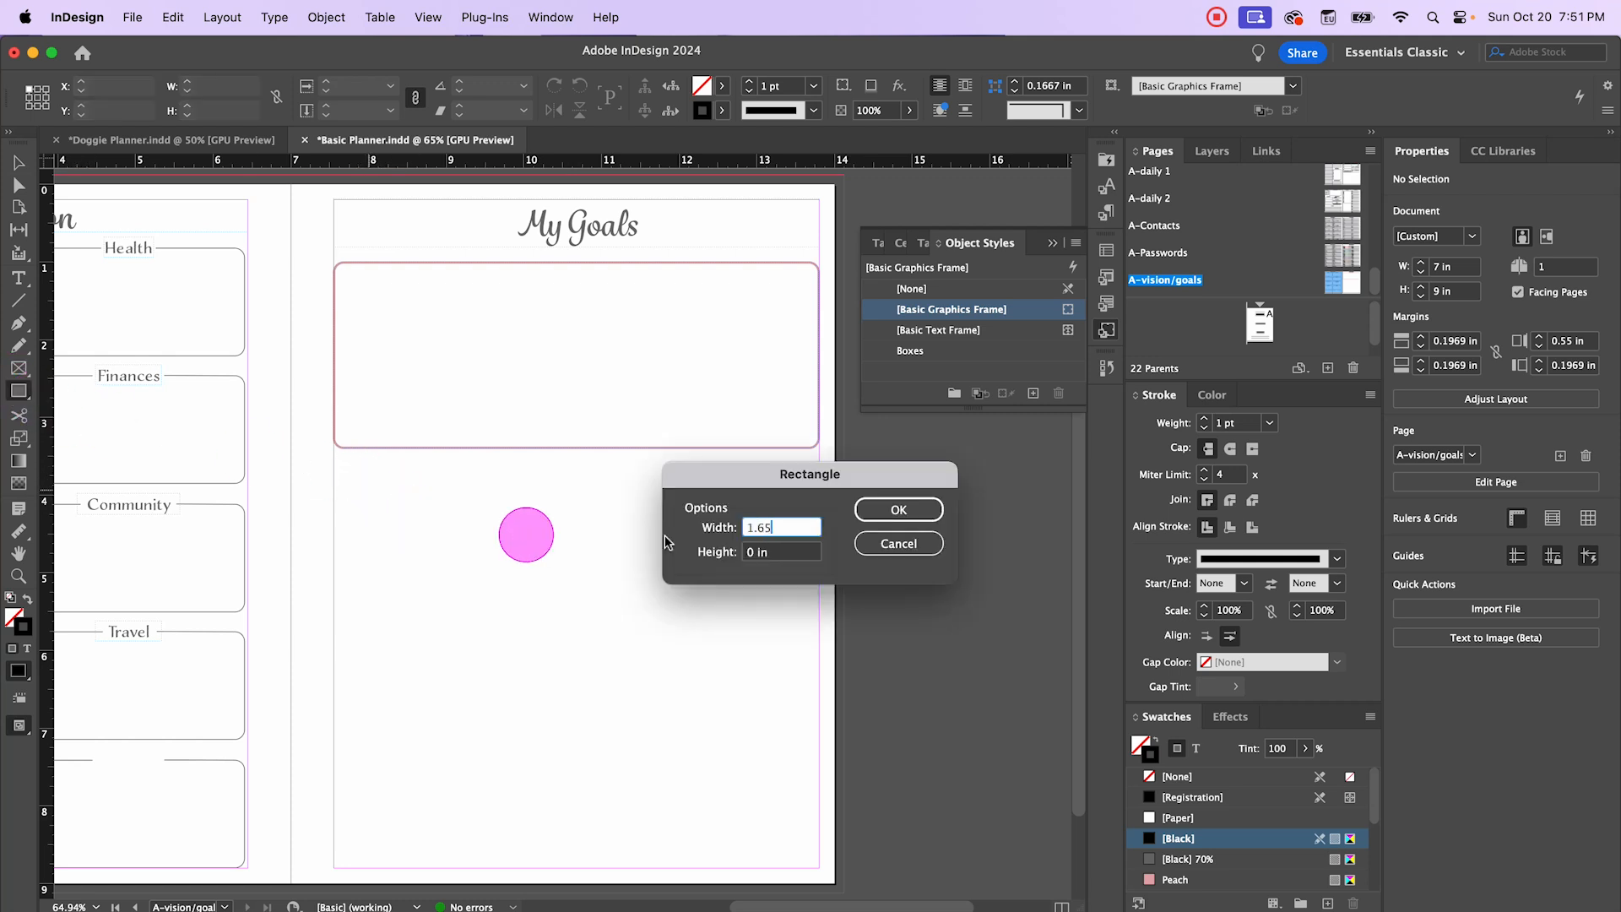
pyautogui.click(768, 551)
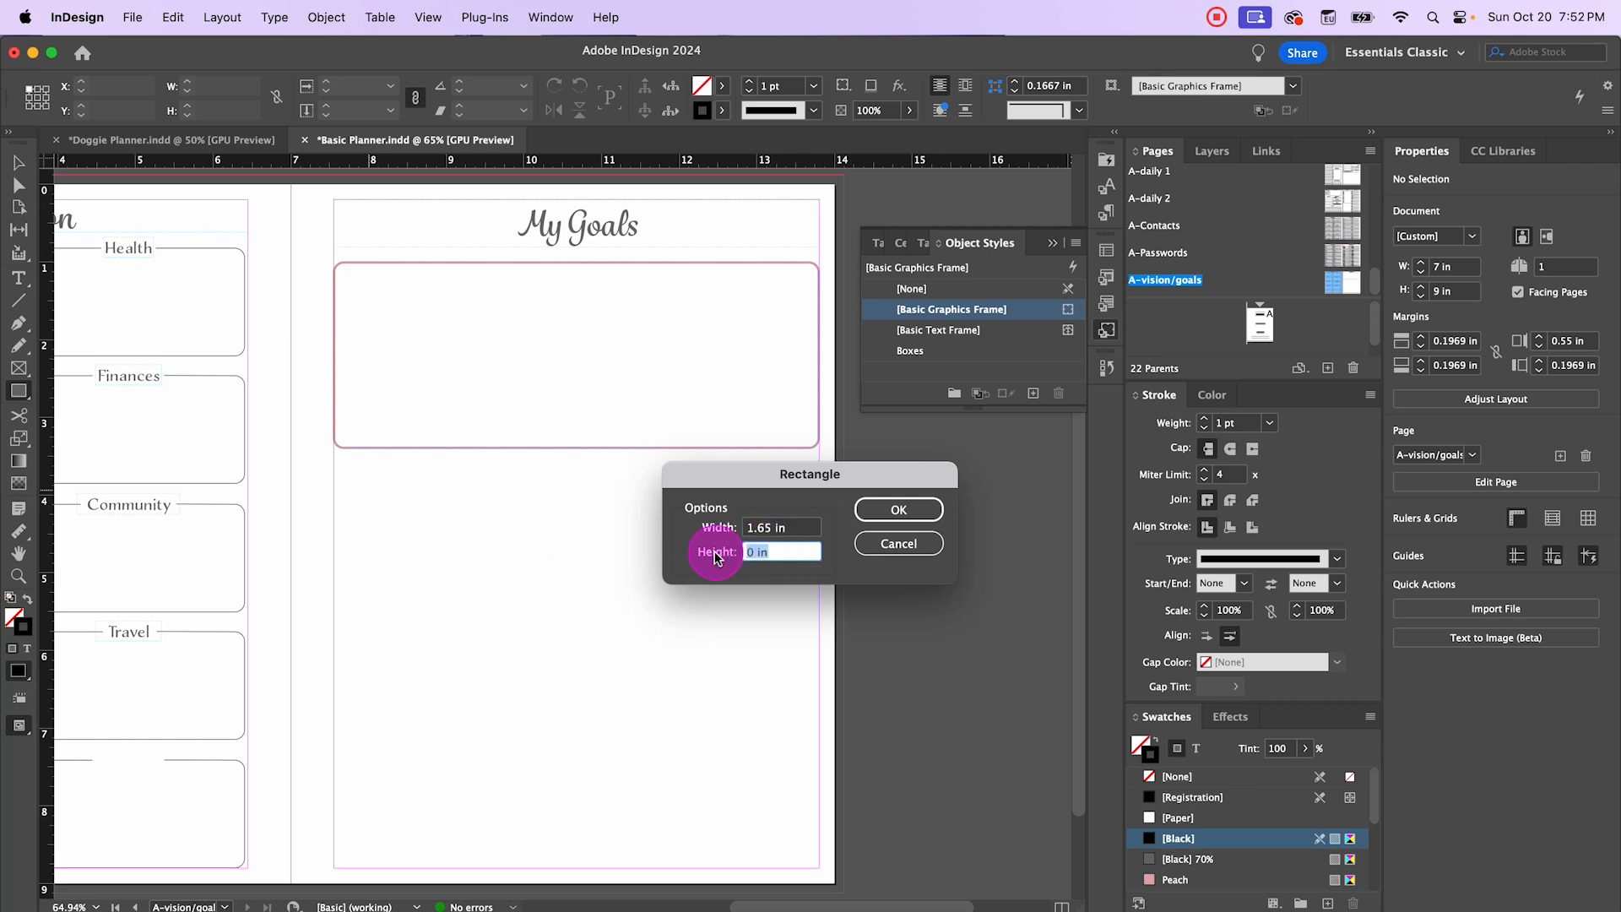
pyautogui.write('.29')
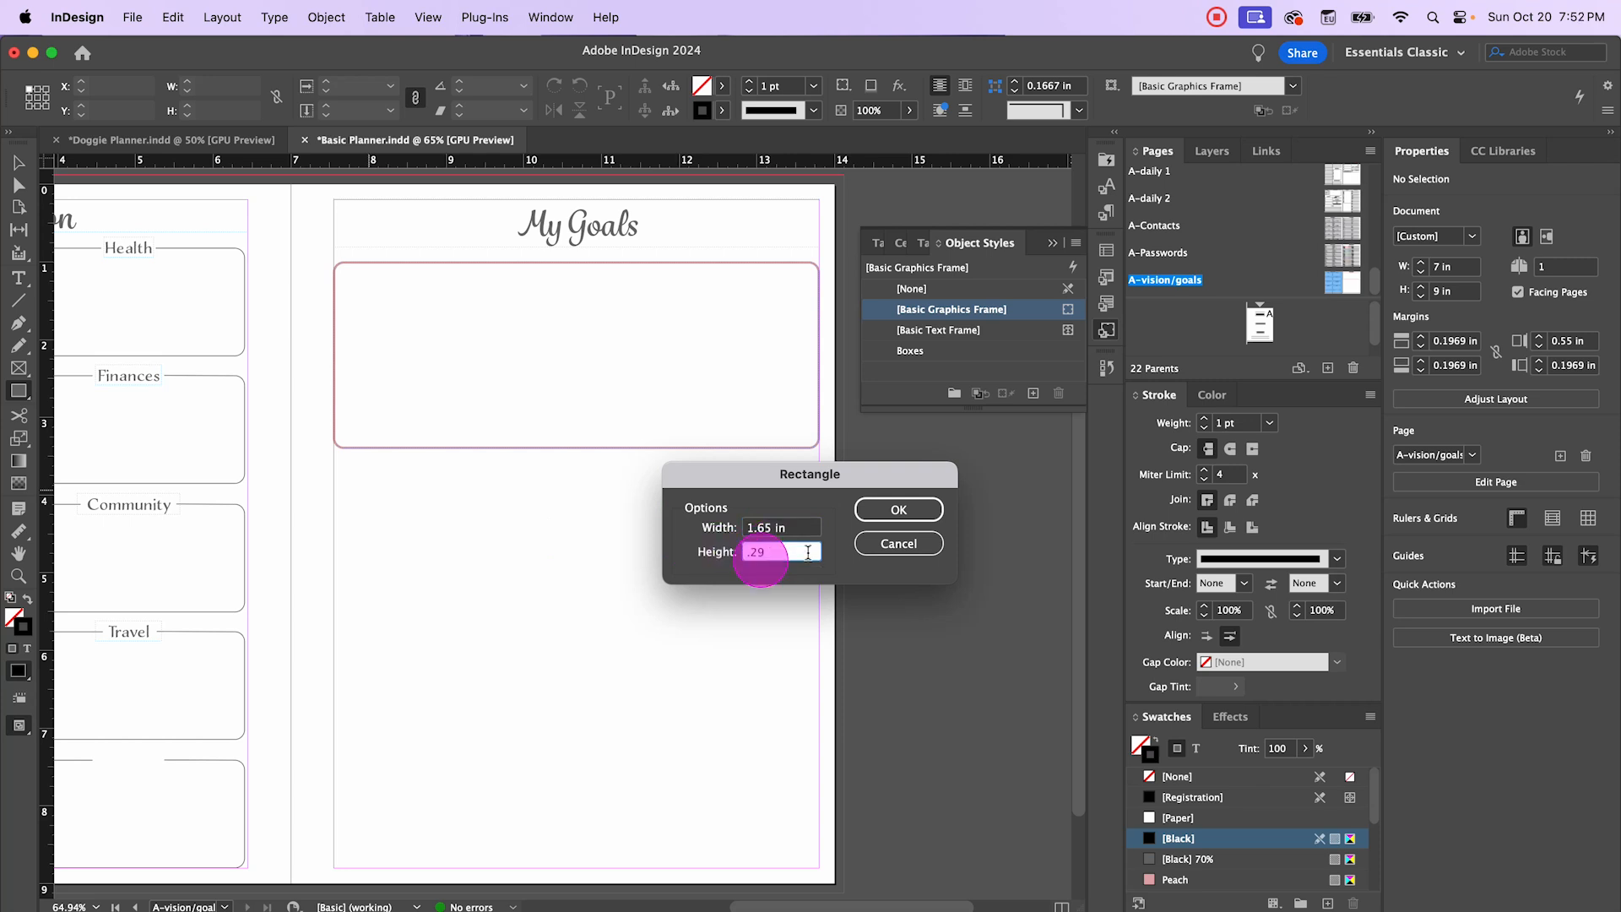
pyautogui.click(882, 513)
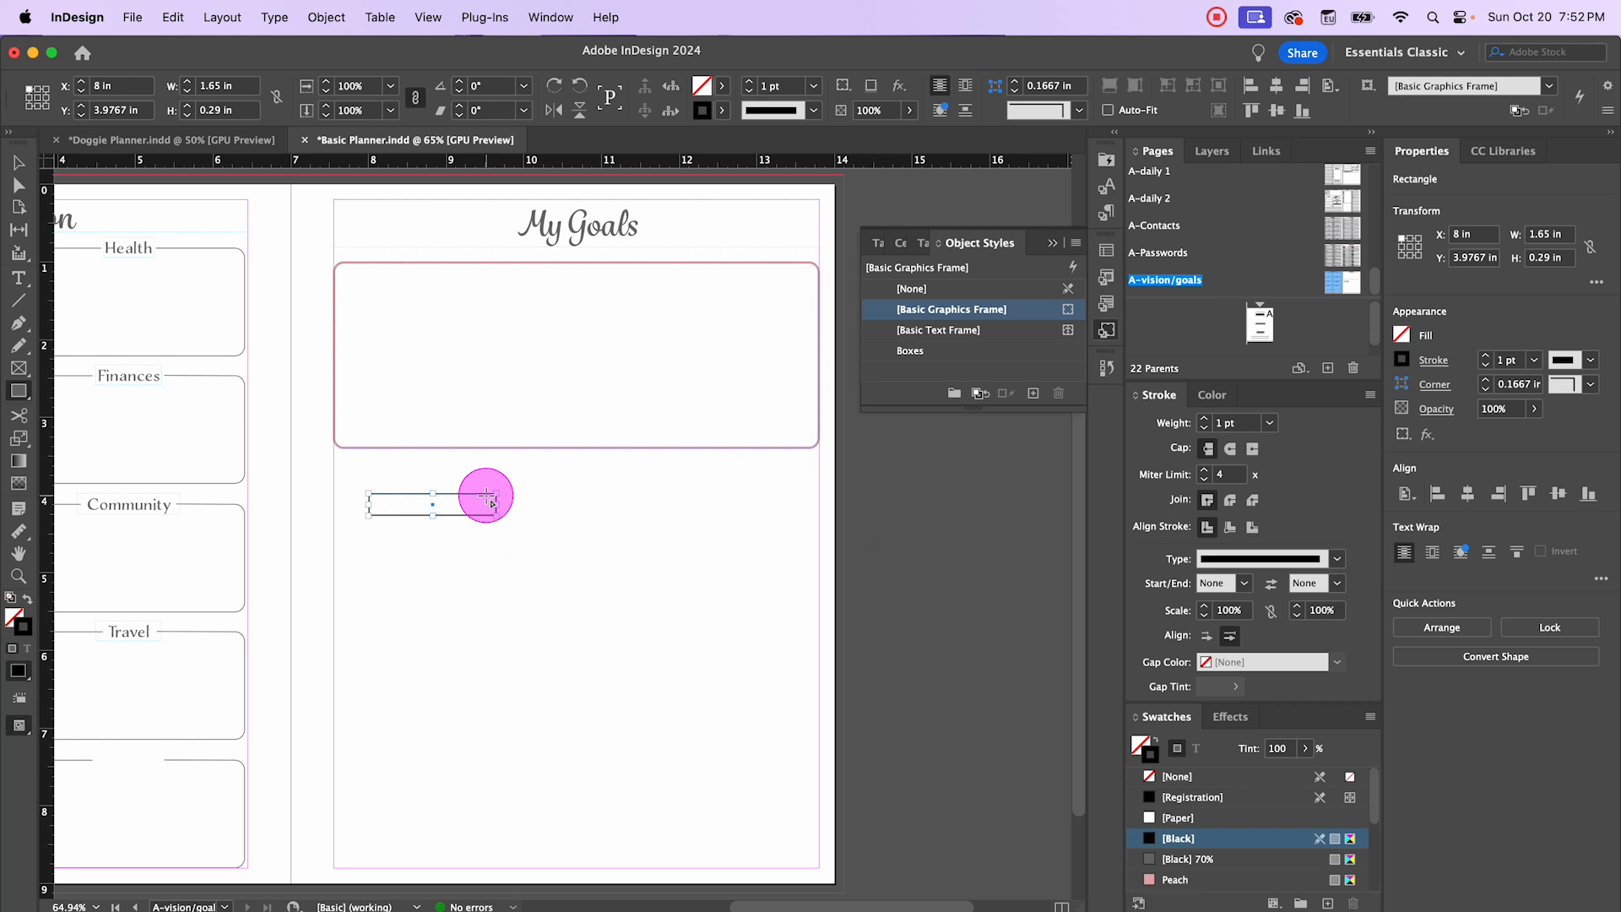
# Step: Apply the Boxes object style to the small rectangle and set its corner radius to 0.0625 in
pyautogui.click(912, 353)
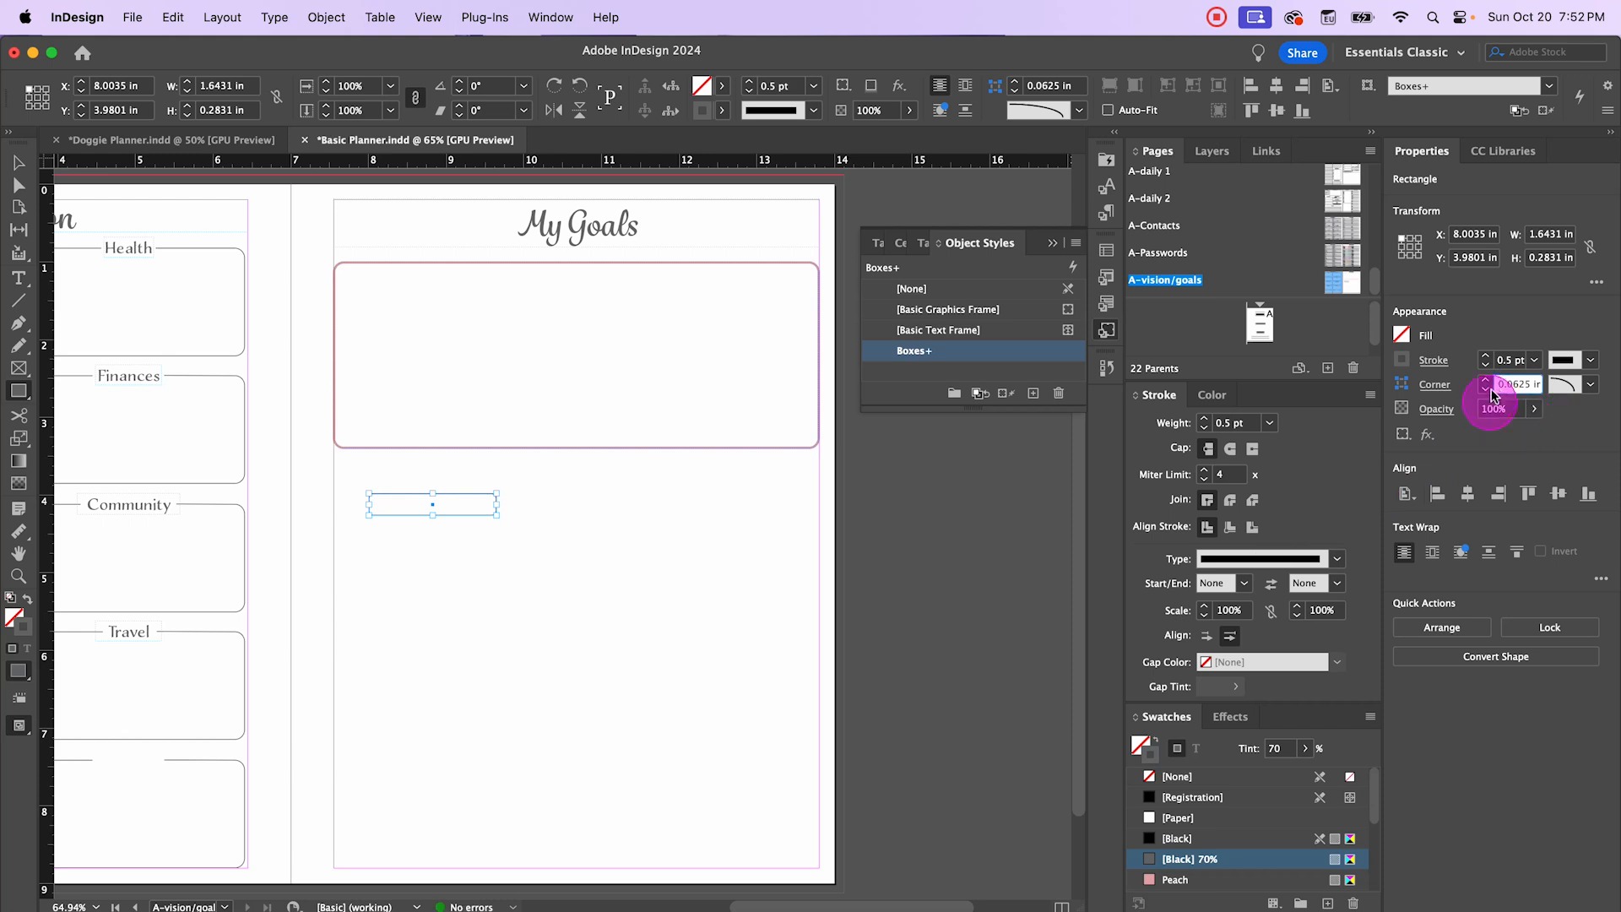
pyautogui.click(431, 563)
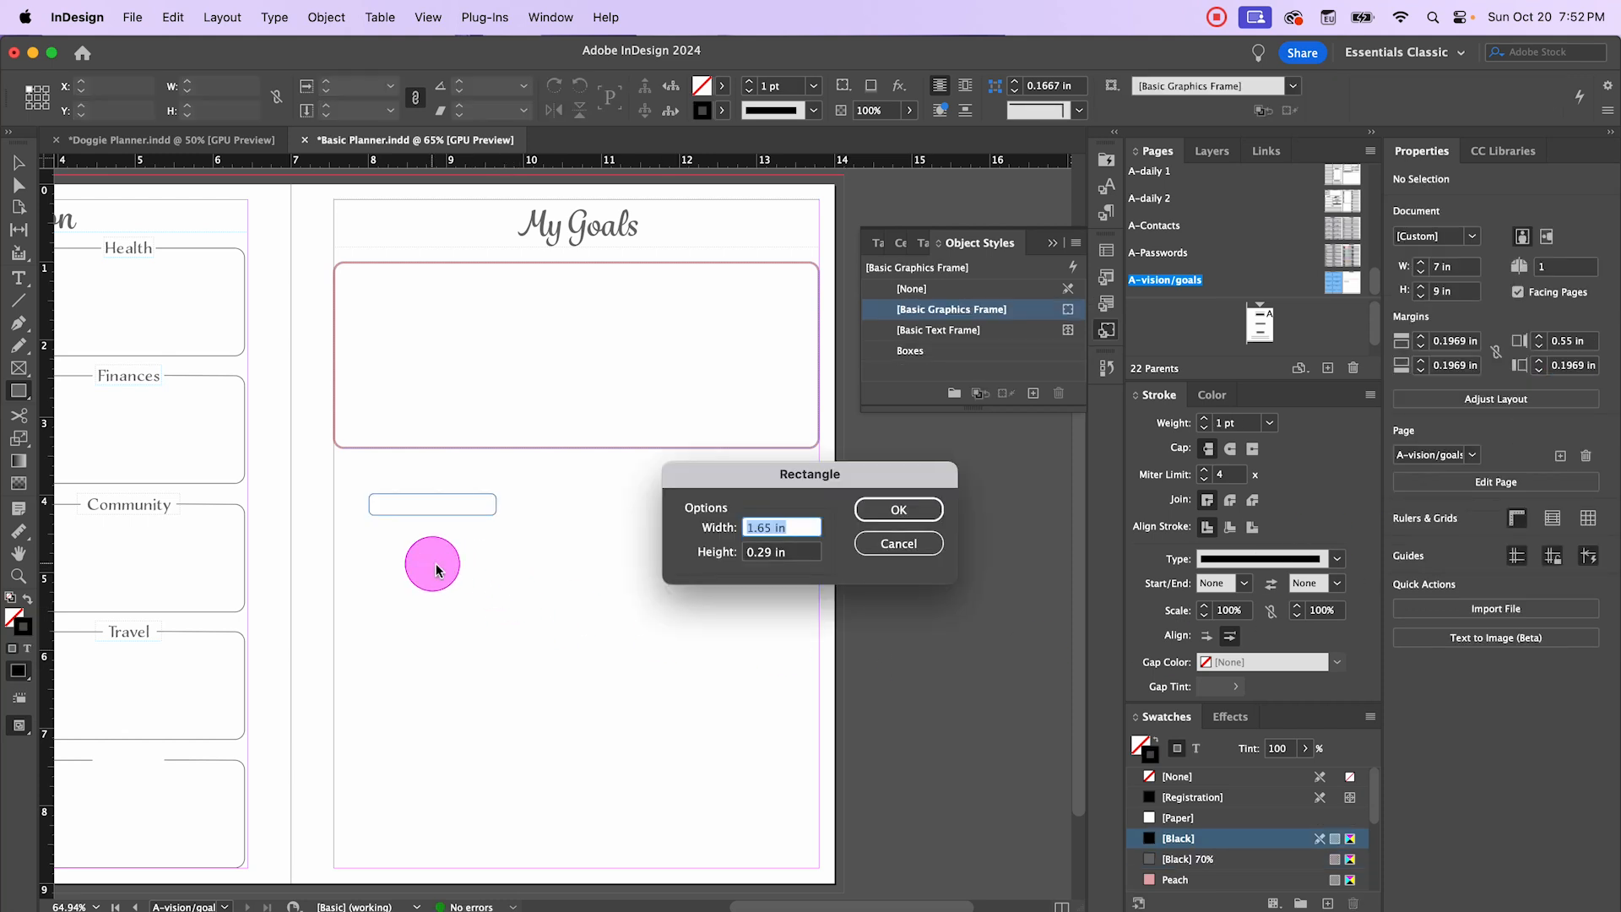
pyautogui.click(878, 543)
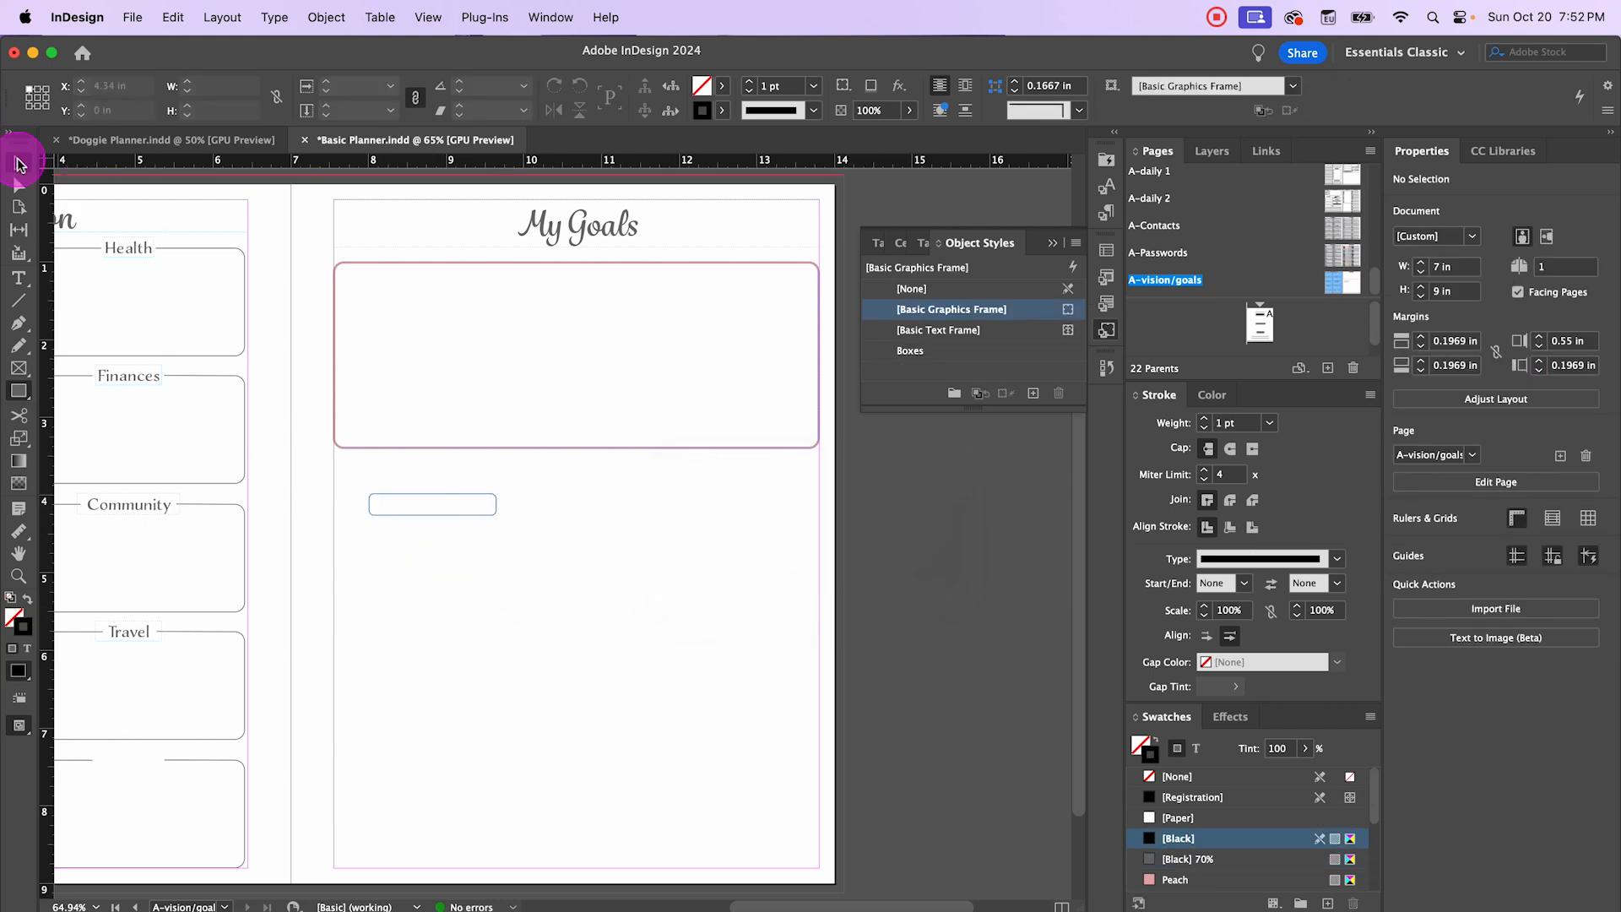
# Step: Duplicate the small rounded box directly below the original
pyautogui.click(18, 162)
pyautogui.press('super+minus')
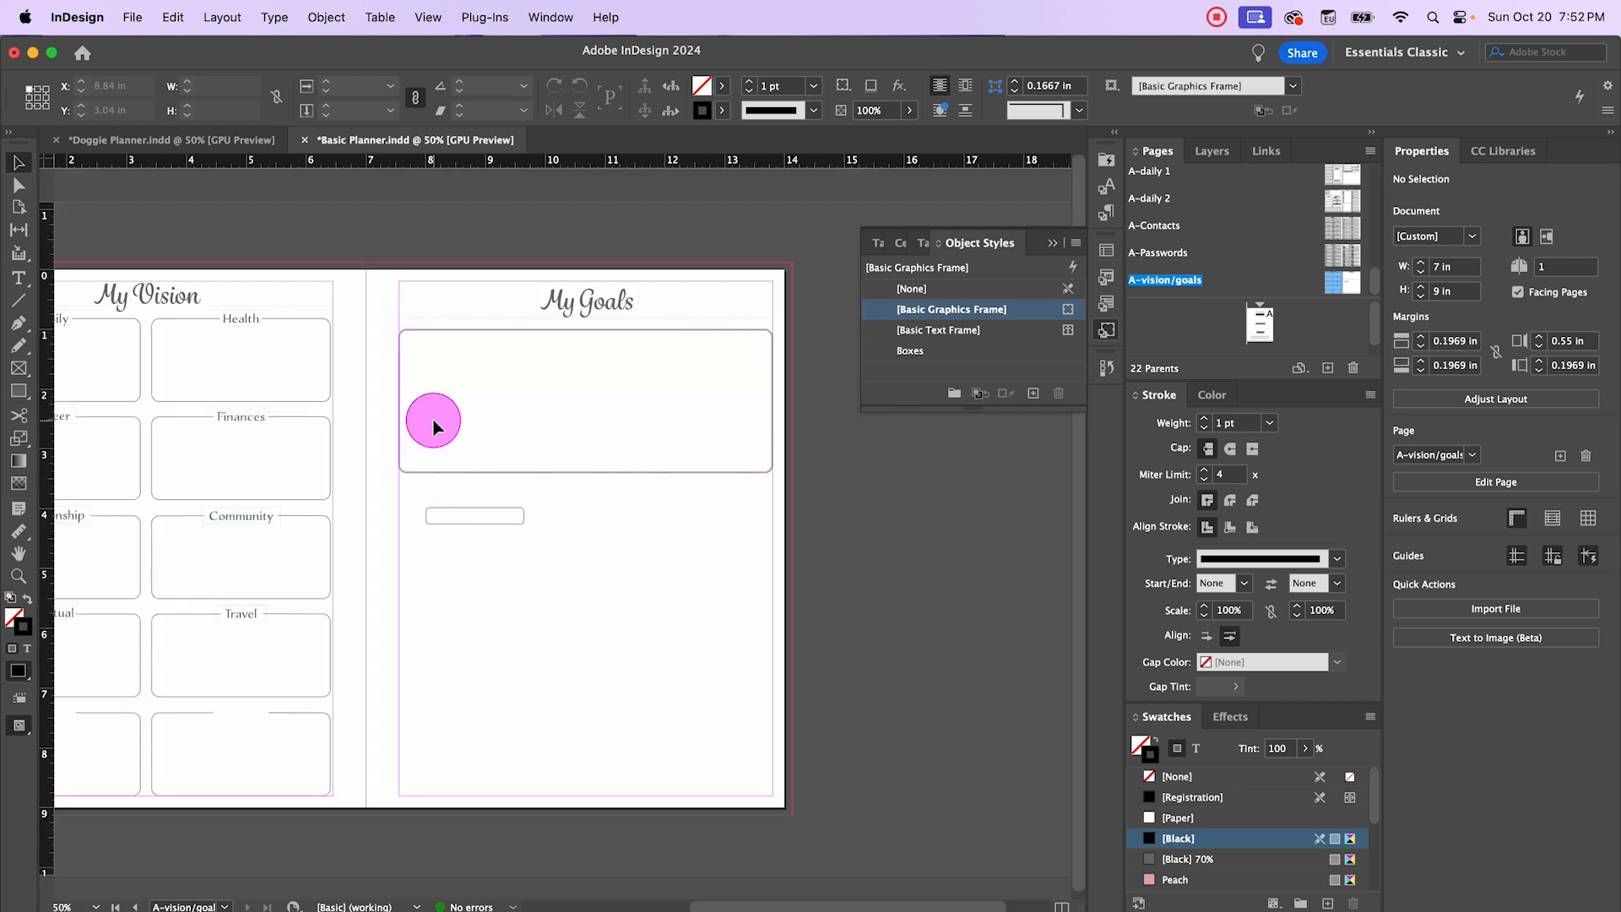
pyautogui.press('super+equal')
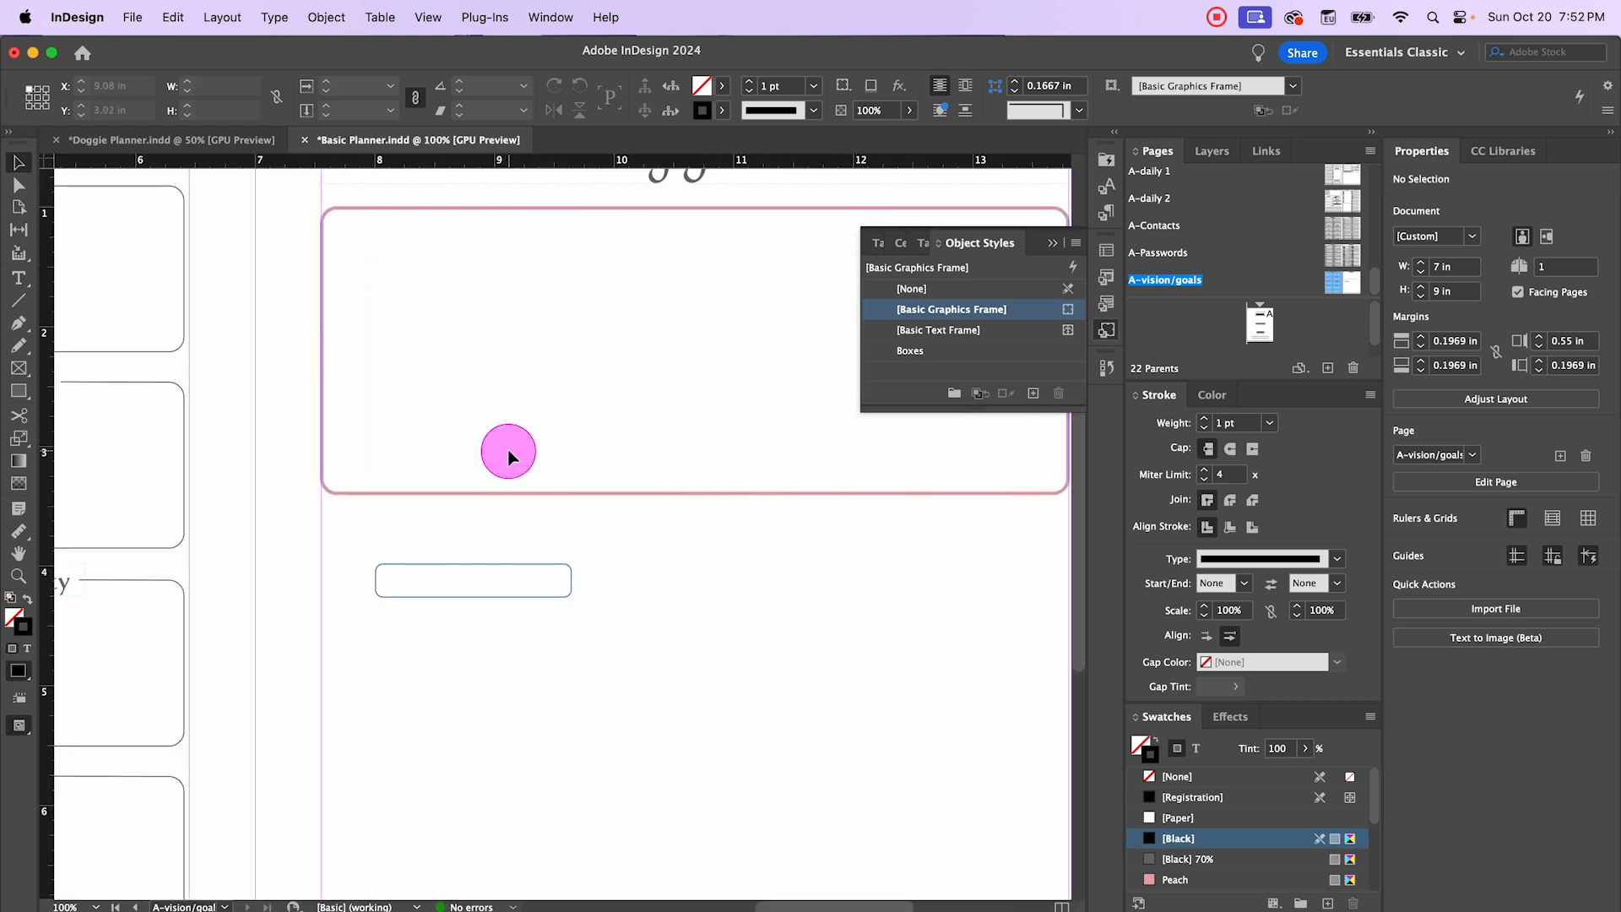
pyautogui.click(479, 545)
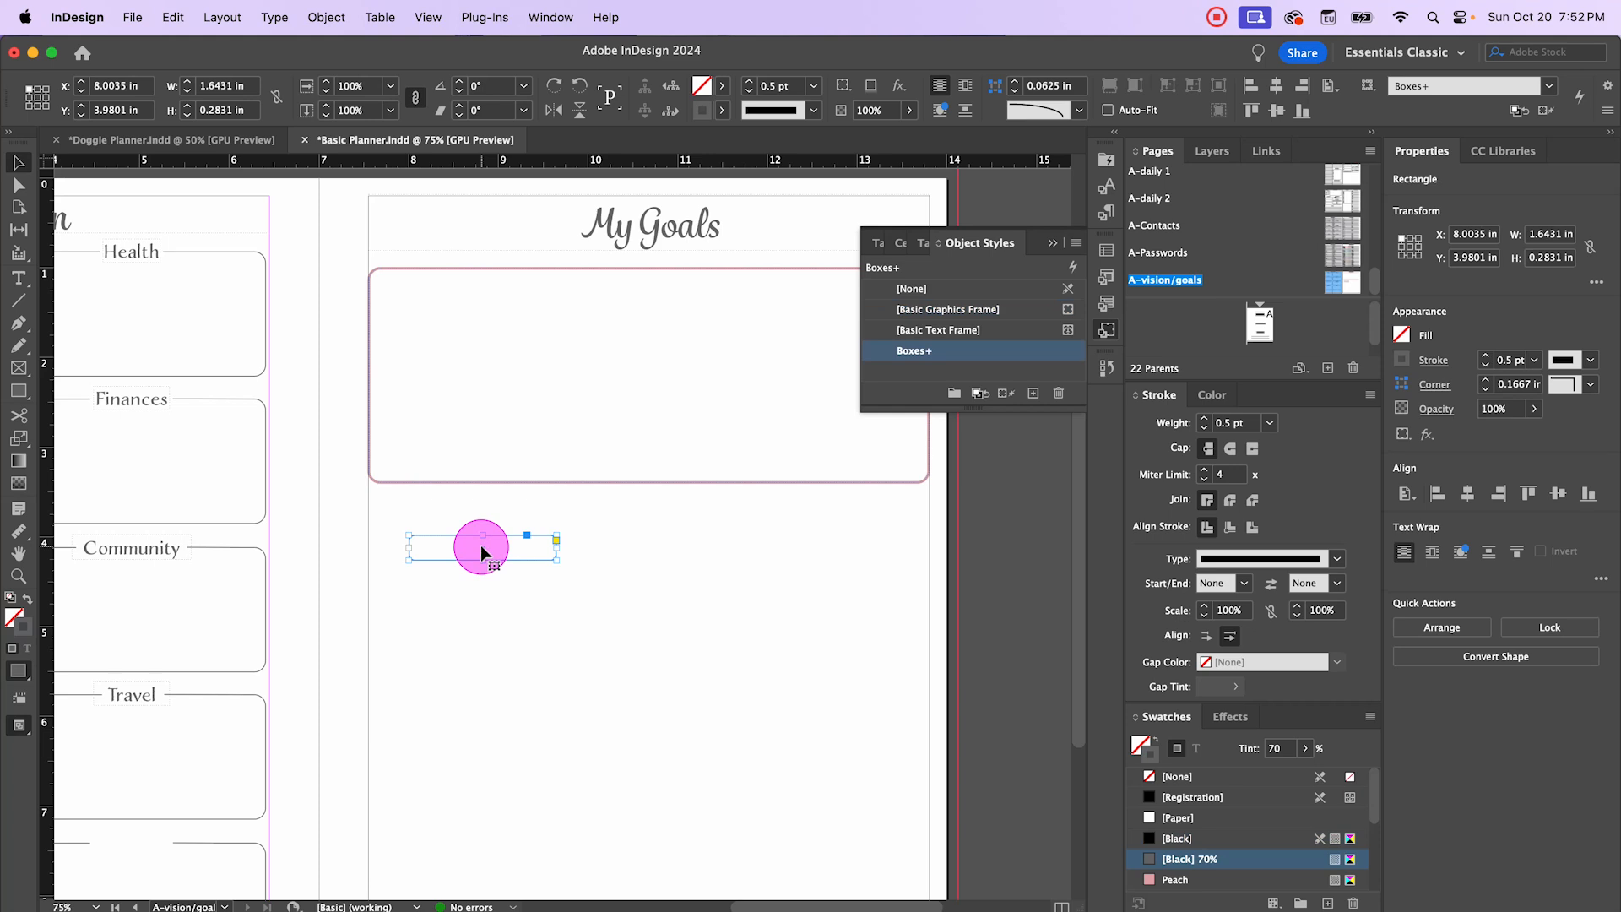
pyautogui.keyDown('alt'); pyautogui.moveTo(481, 552); pyautogui.dragTo(483, 587); pyautogui.keyUp('alt')
pyautogui.click(338, 616)
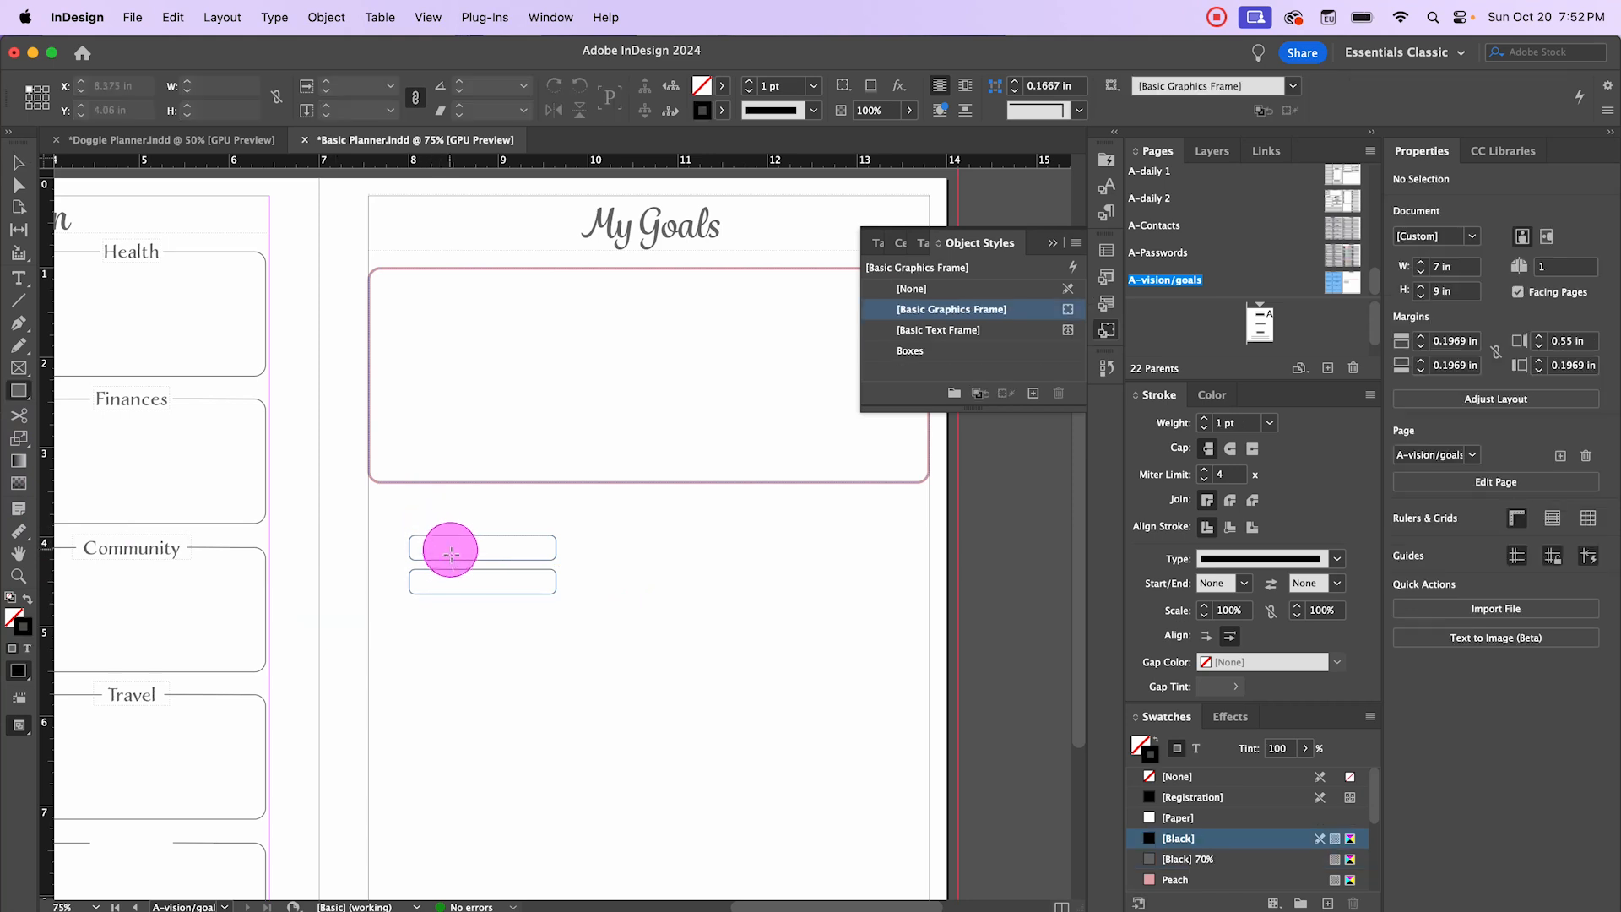
# Step: Create a rectangle 1.65 in wide and 0.47 in high beside the two small boxes
pyautogui.click(20, 391)
pyautogui.click(625, 544)
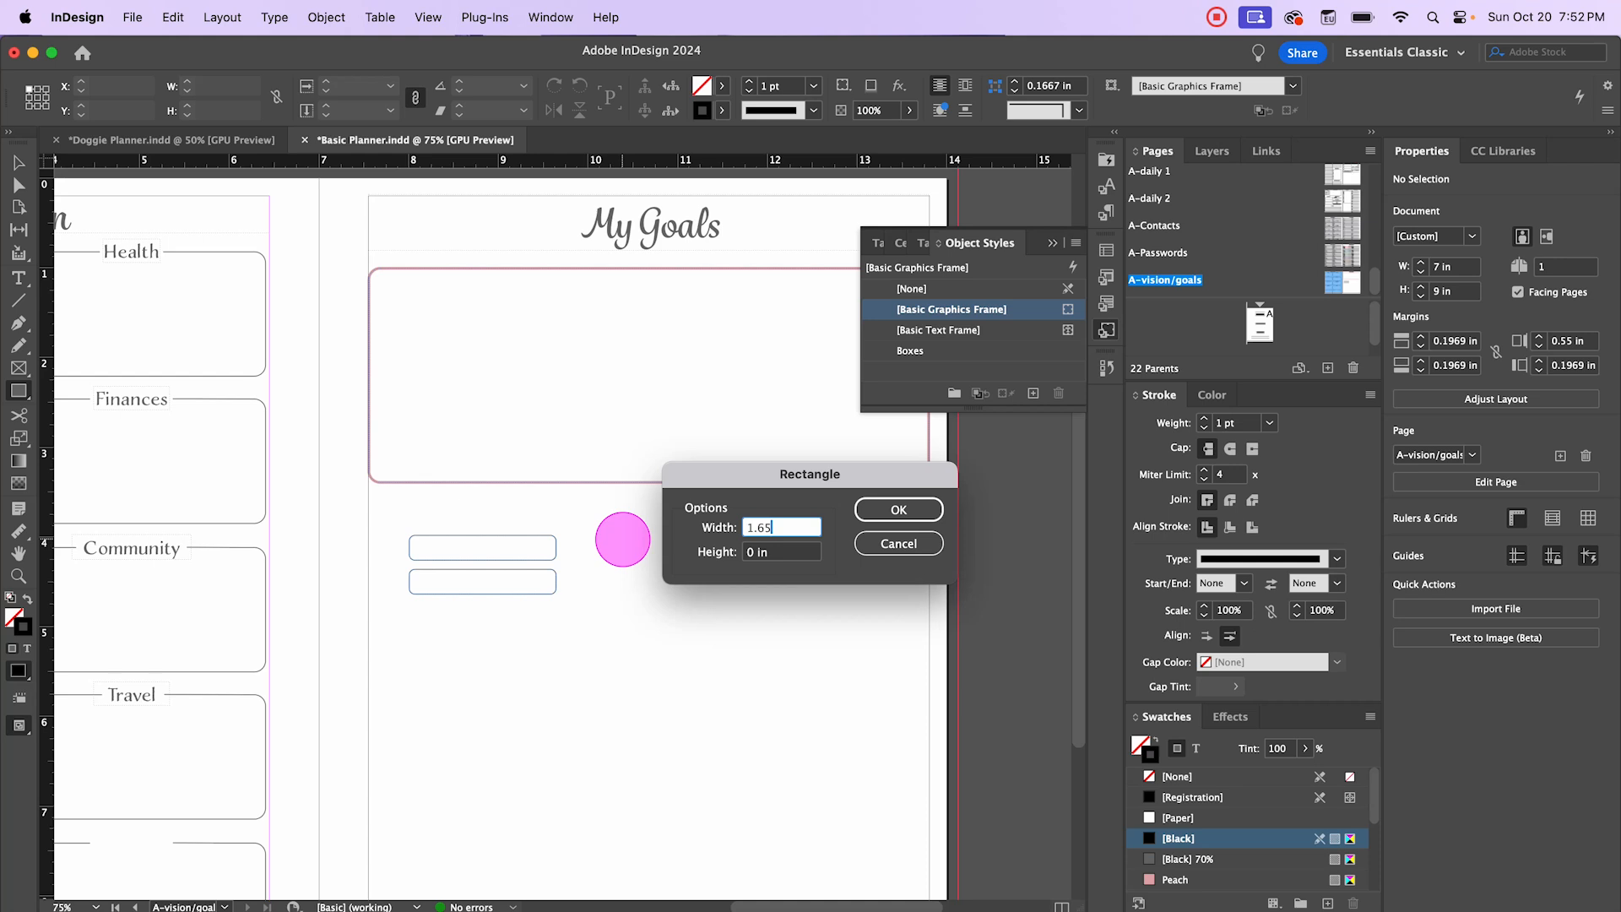
pyautogui.press('Tab')
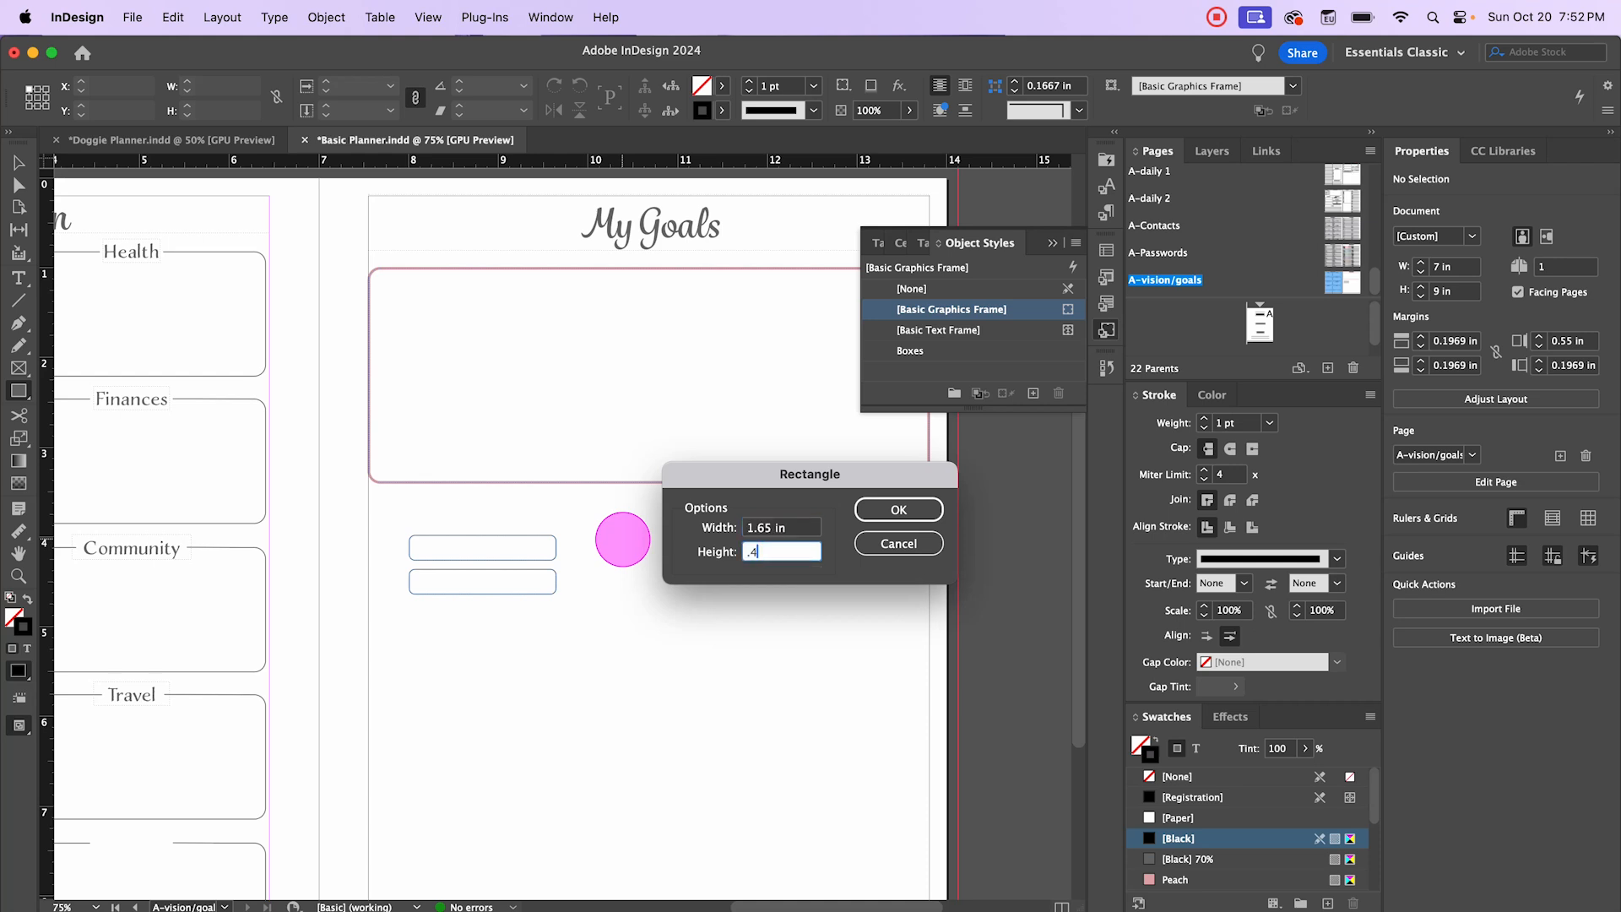
pyautogui.click(898, 509)
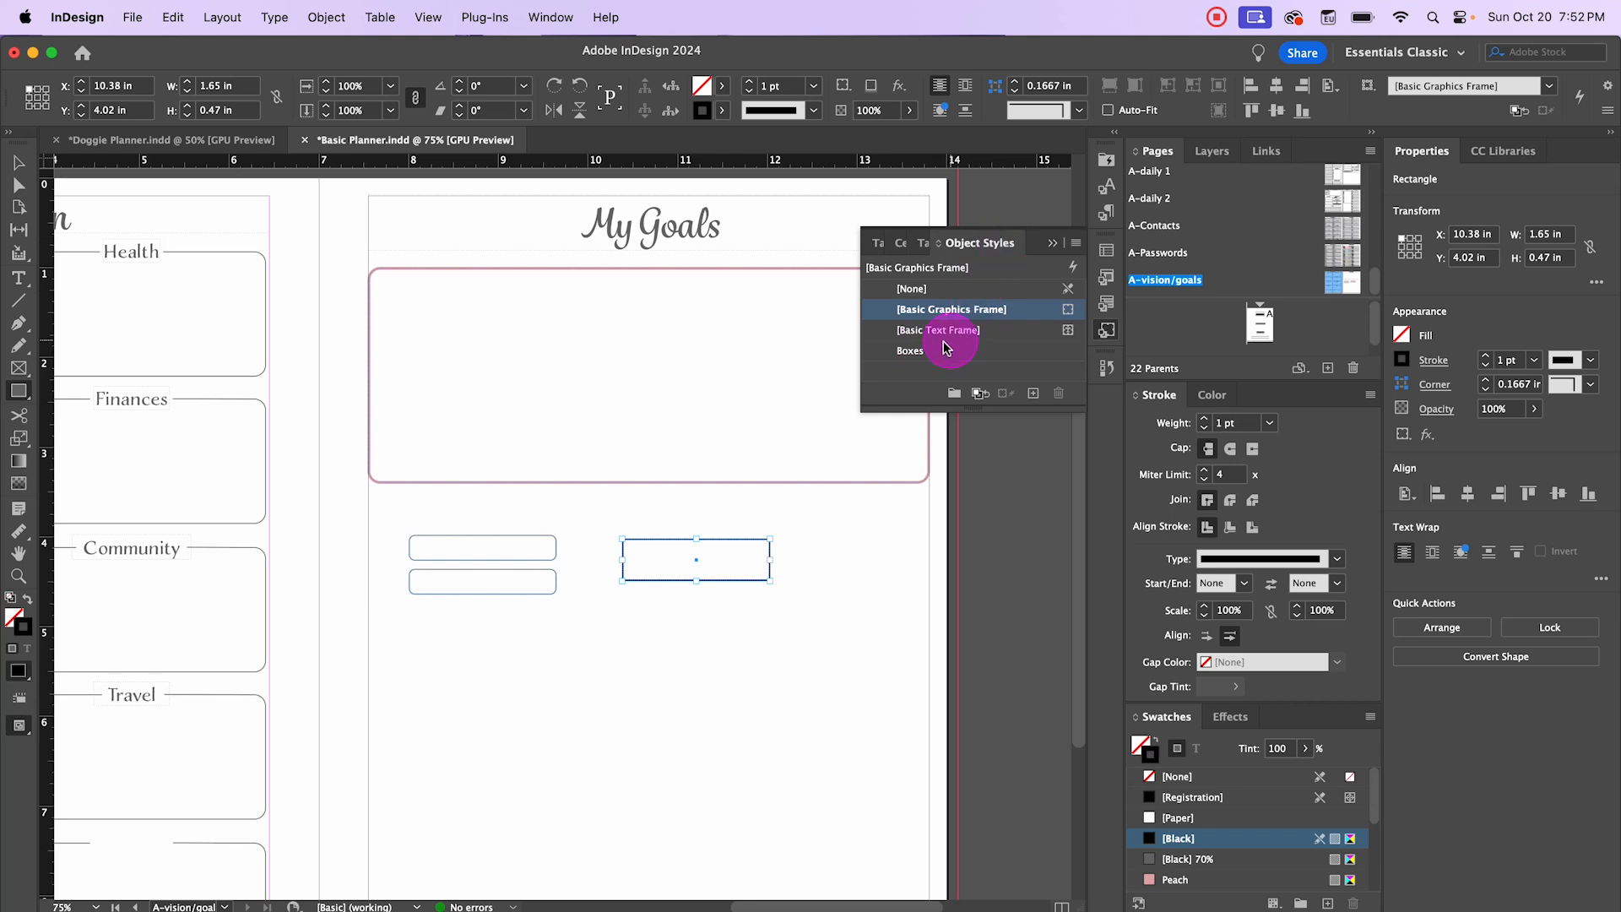
# Step: Apply the Boxes object style to the 0.47 in high rectangle and set its corner radius to 0.0625 in
pyautogui.click(925, 353)
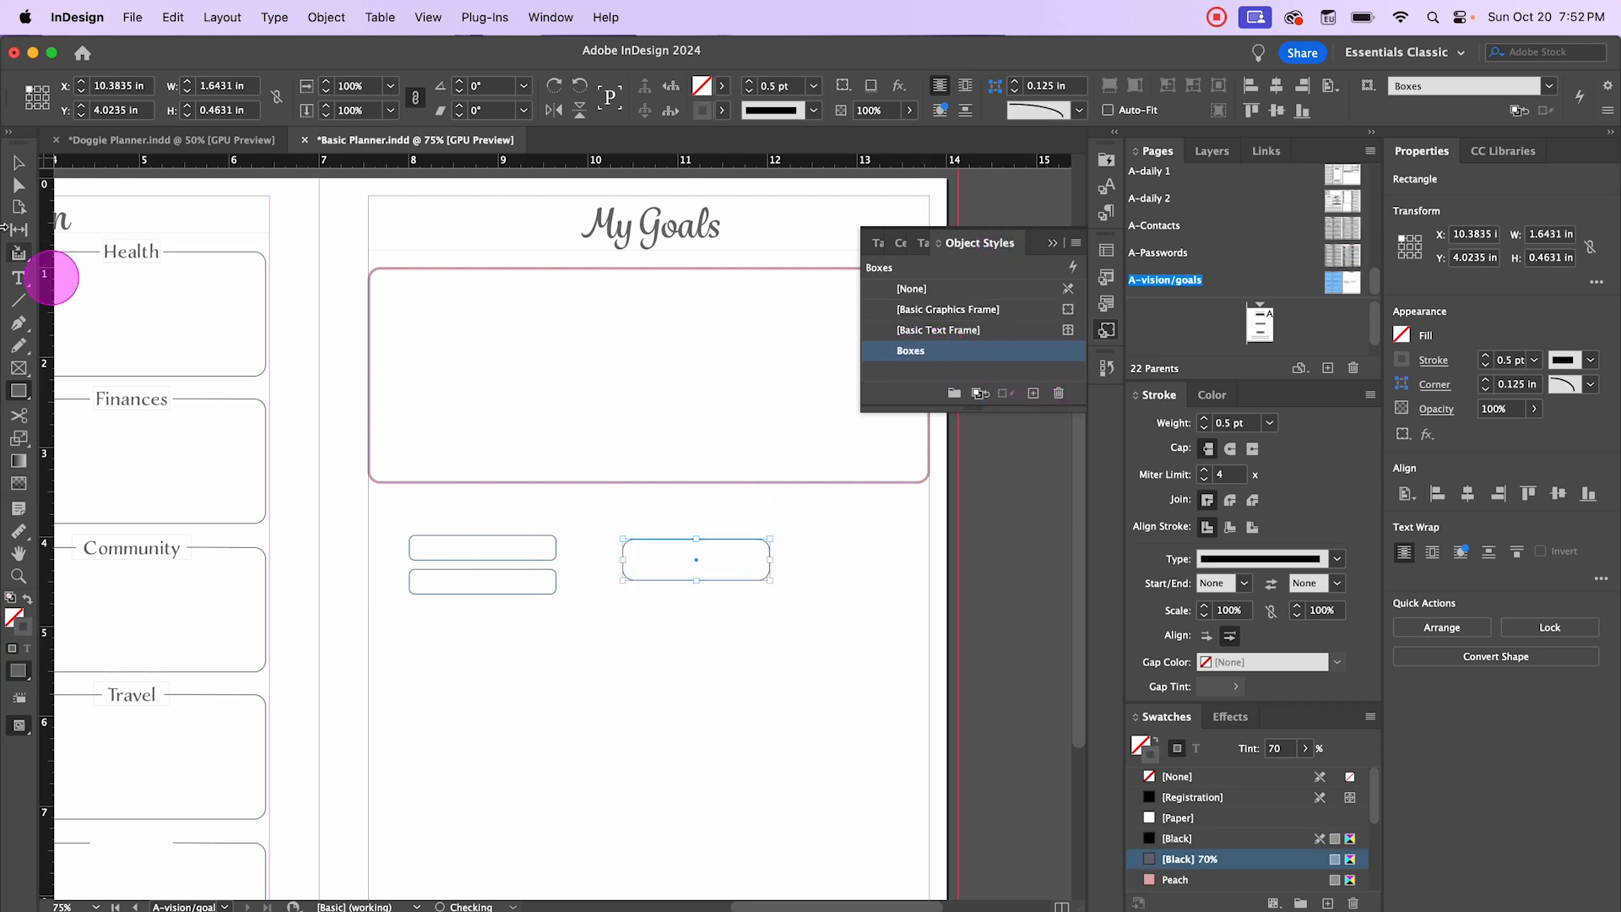
pyautogui.click(1518, 383)
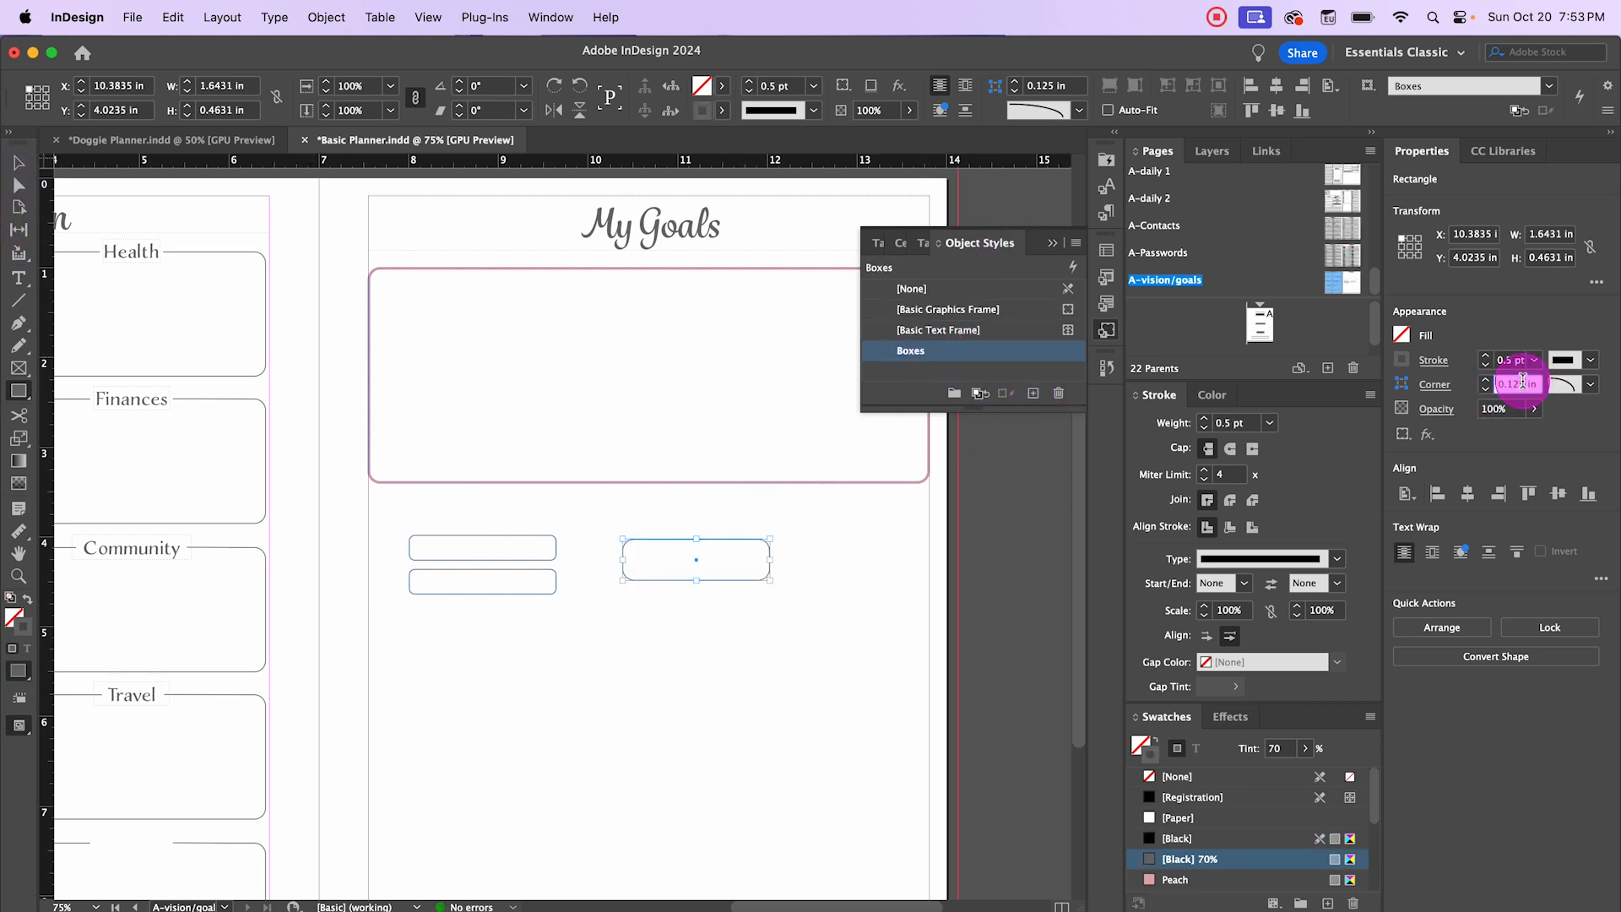
pyautogui.click(18, 162)
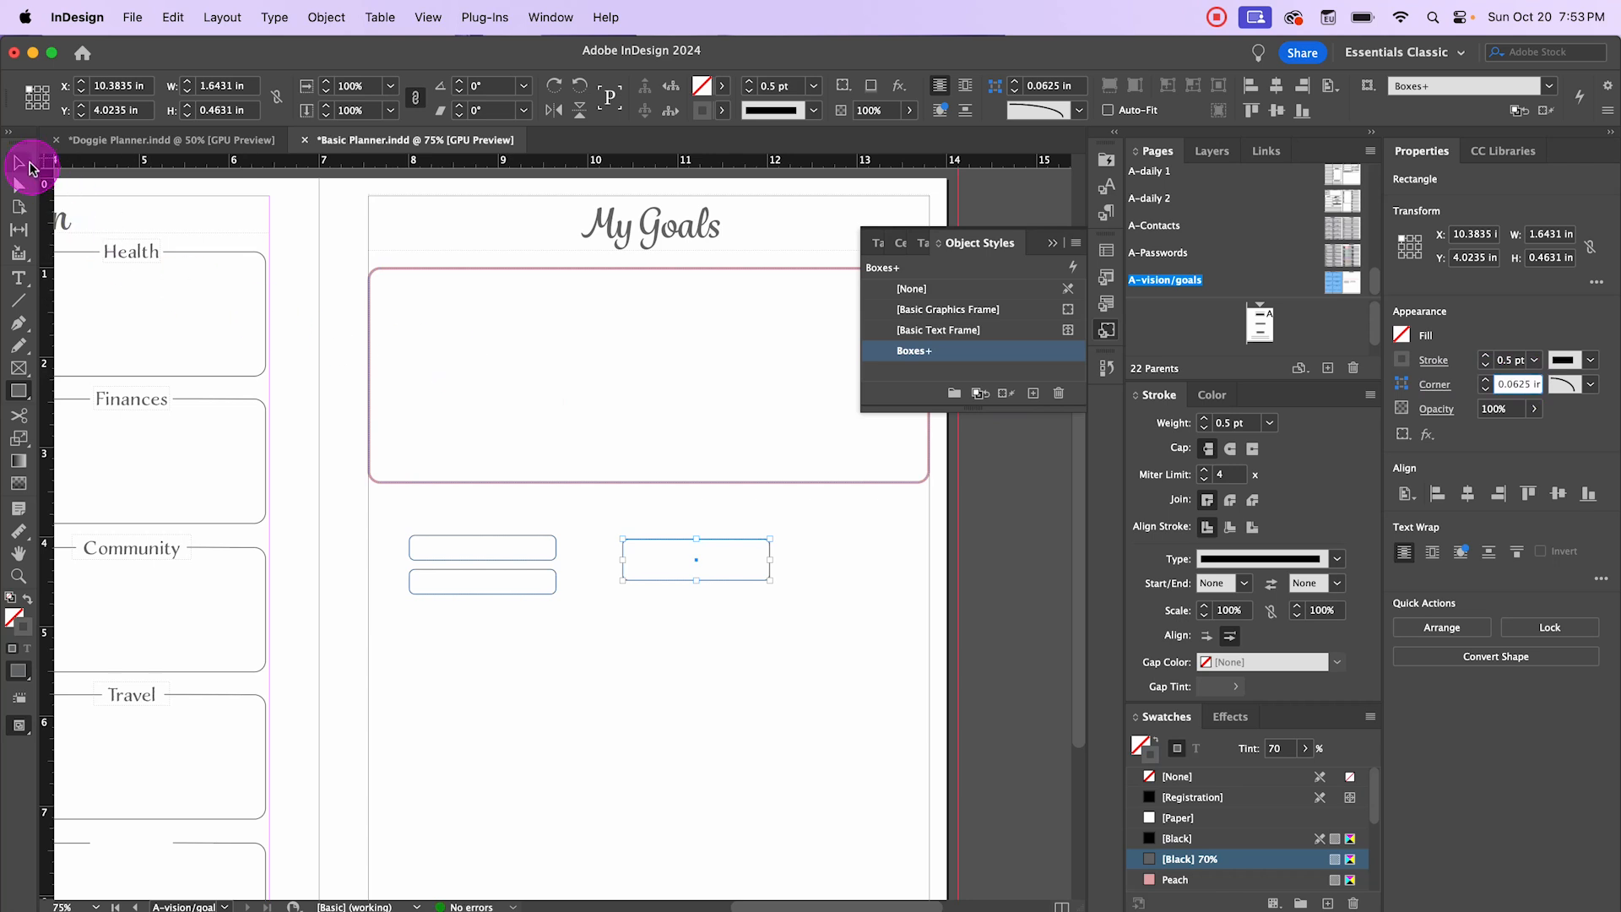
pyautogui.click(652, 670)
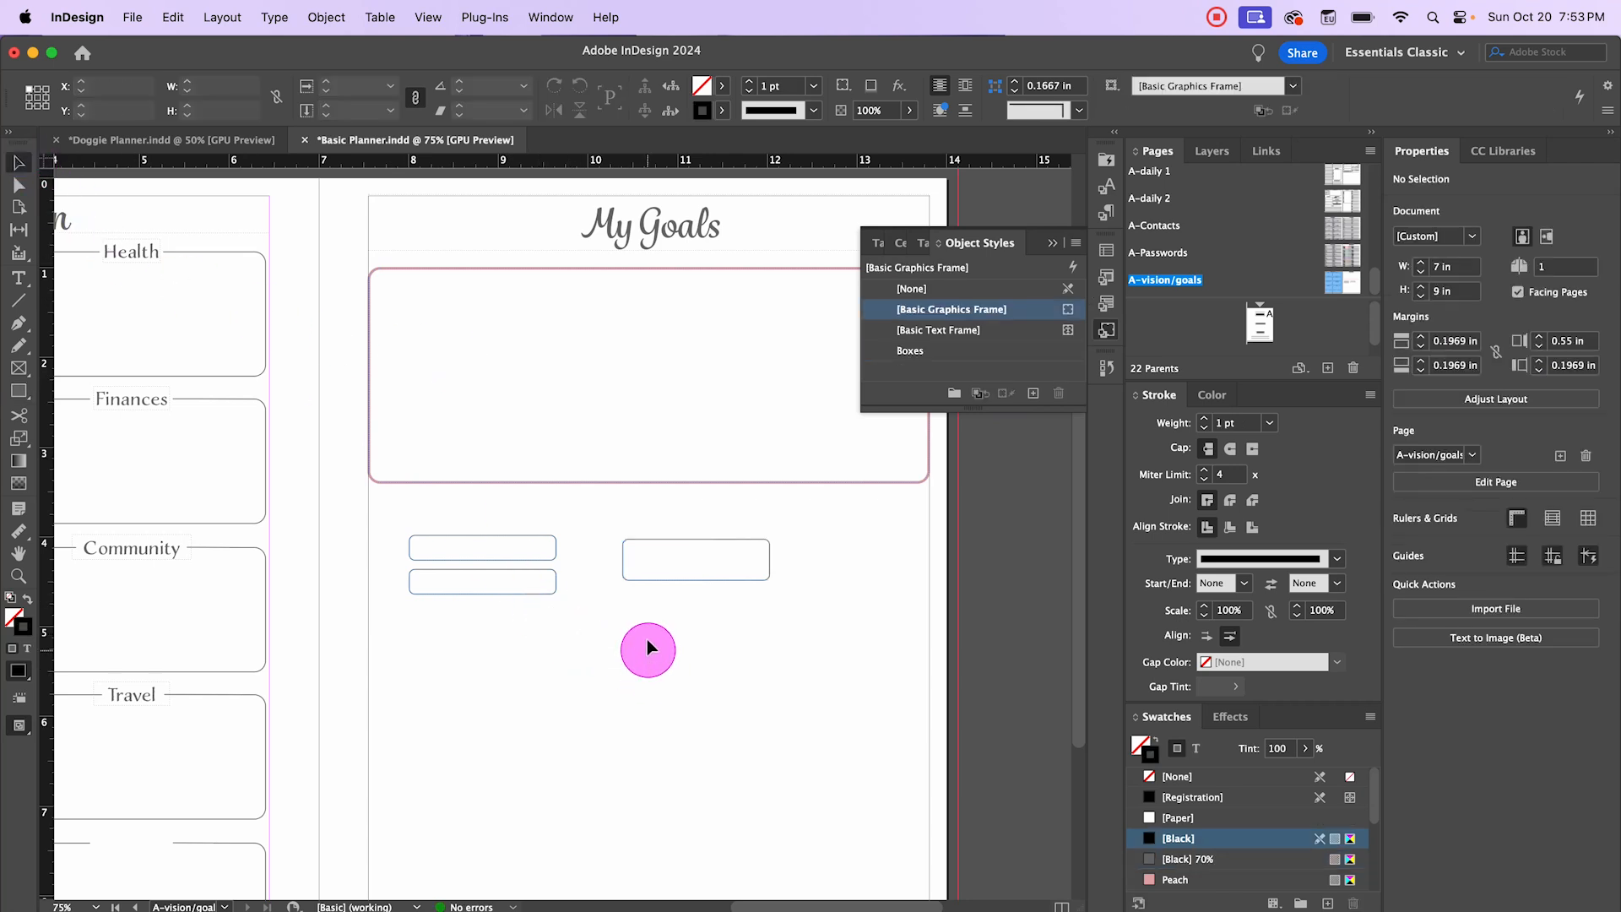
# Step: Stack the three small boxes along the left inside edge of the large peach box, with the taller one between the two shorter ones
pyautogui.click(686, 540)
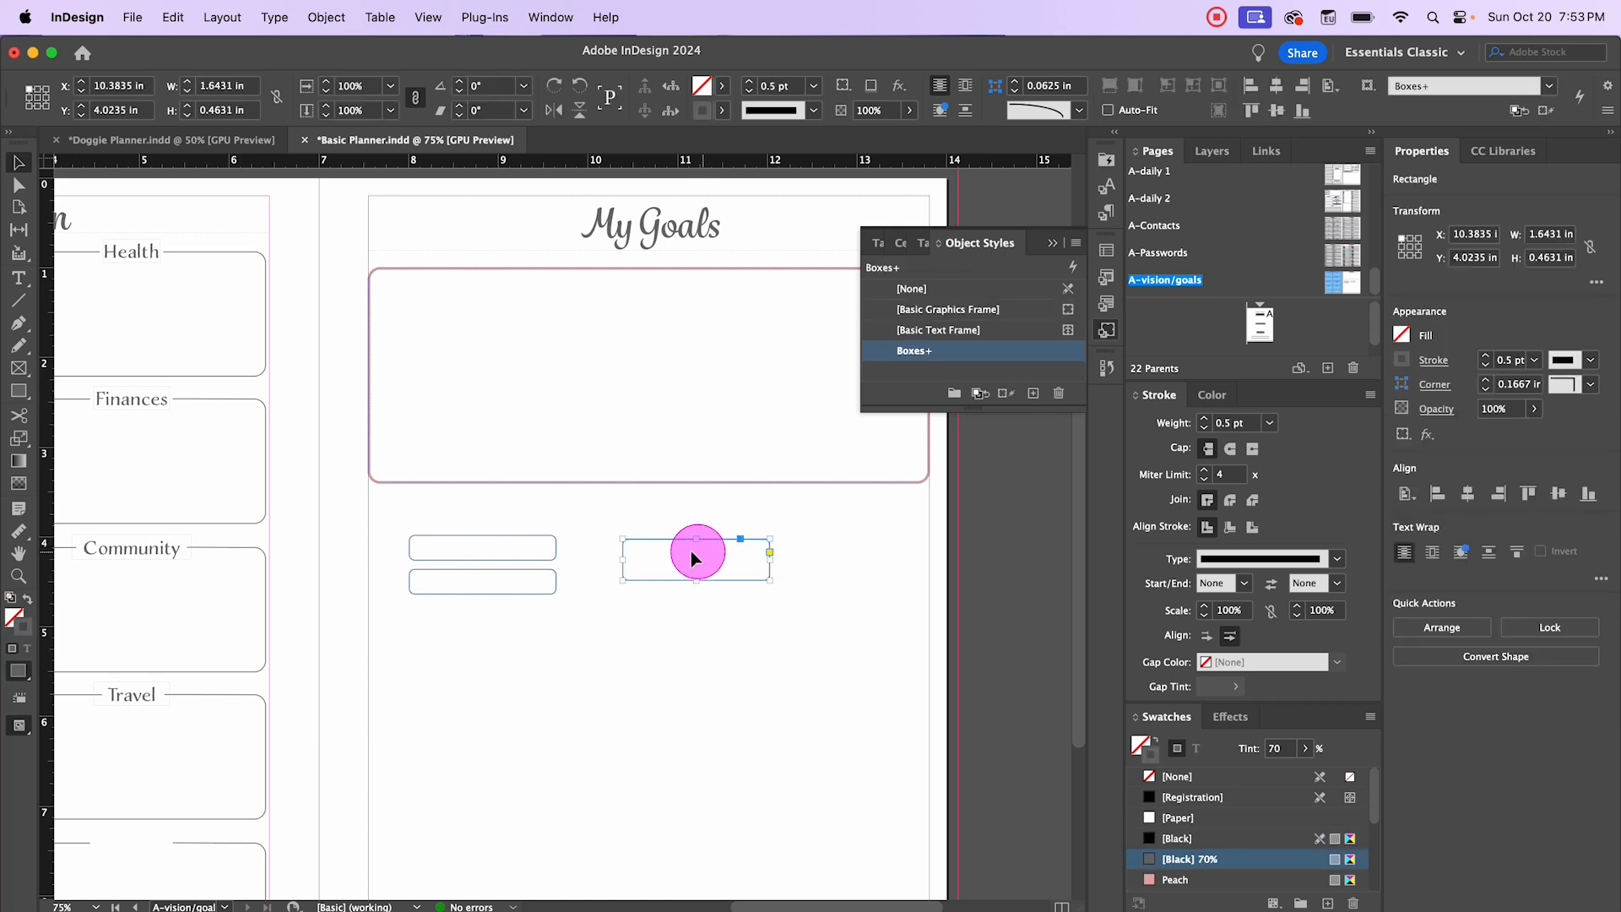
pyautogui.moveTo(698, 561); pyautogui.dragTo(453, 373)
pyautogui.click(493, 538)
pyautogui.click(484, 545)
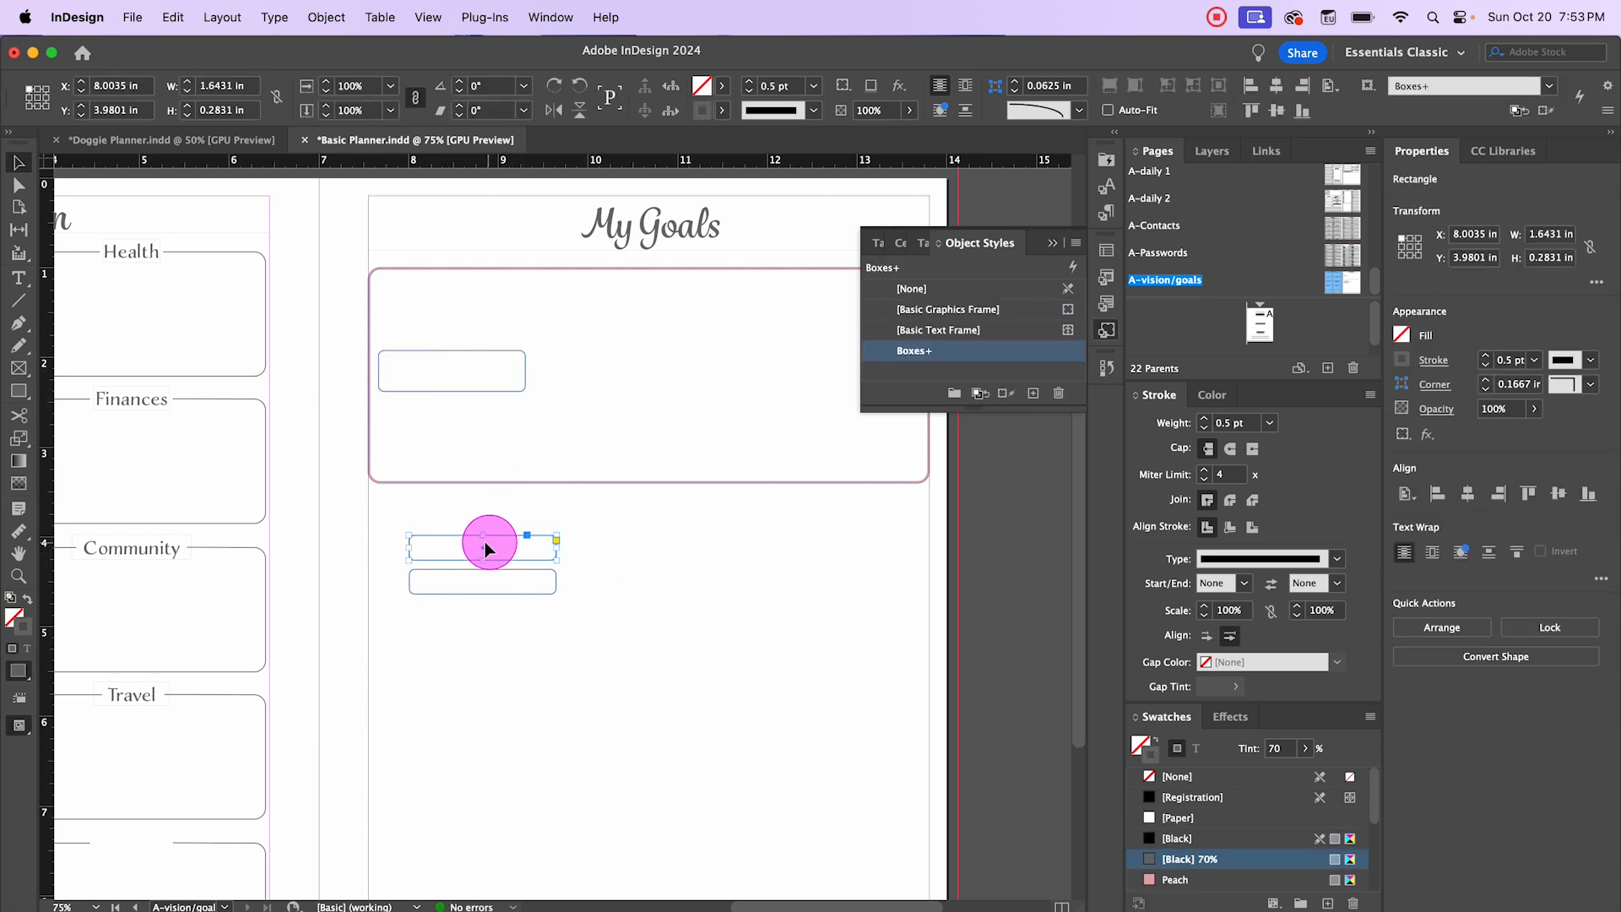
pyautogui.moveTo(481, 547); pyautogui.dragTo(450, 313)
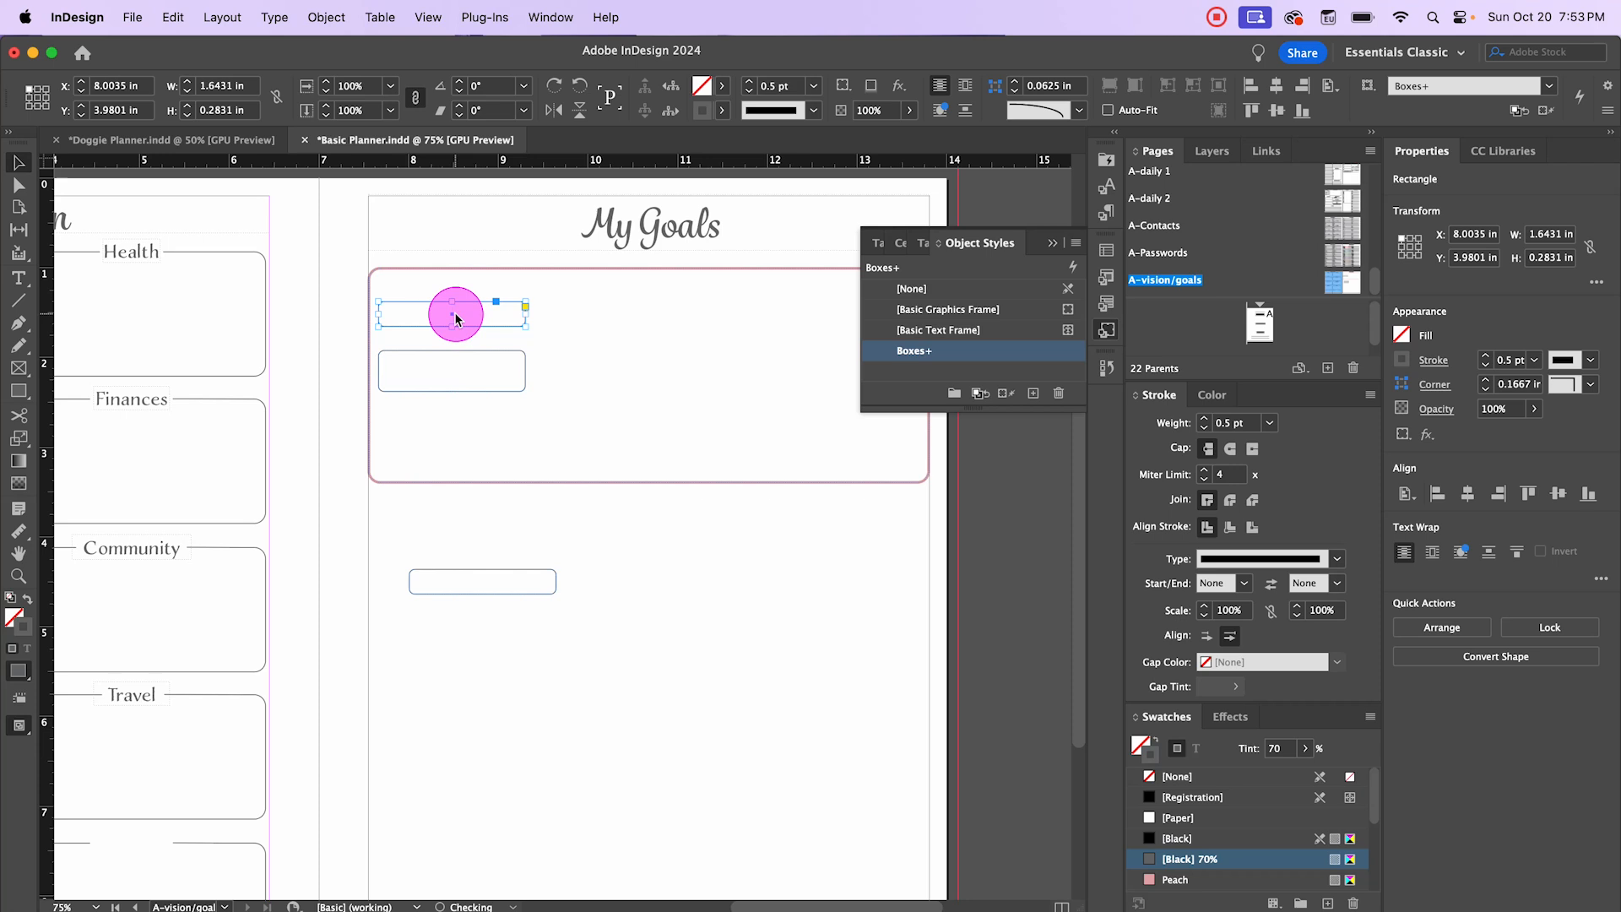
pyautogui.click(479, 597)
pyautogui.click(480, 599)
pyautogui.moveTo(481, 599); pyautogui.dragTo(452, 464)
pyautogui.click(454, 378)
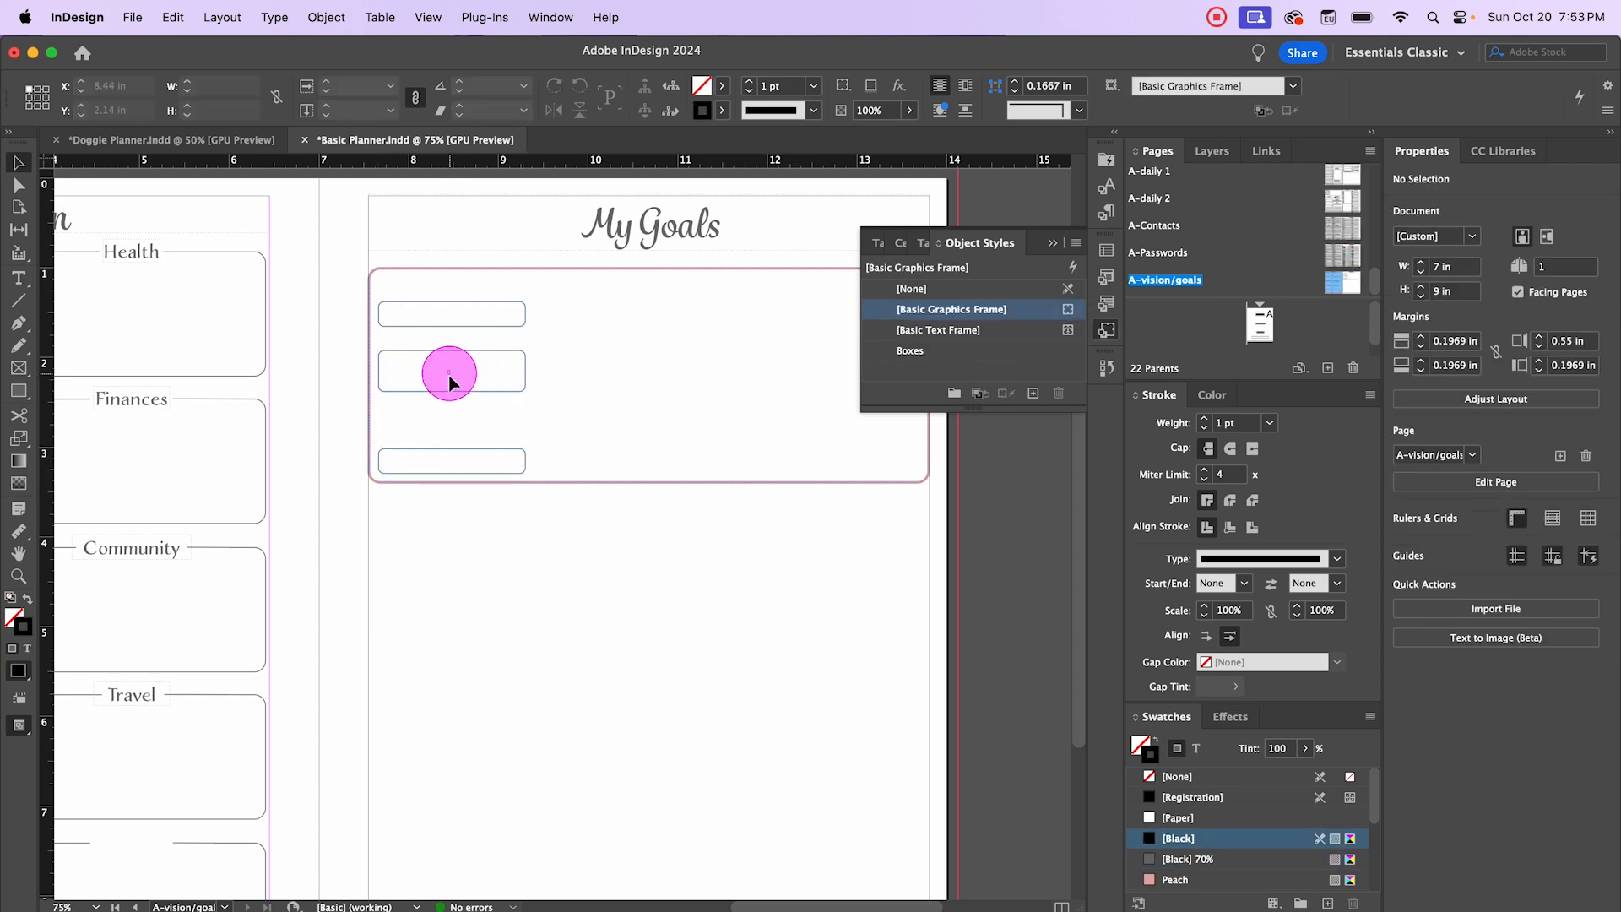
pyautogui.click(701, 439)
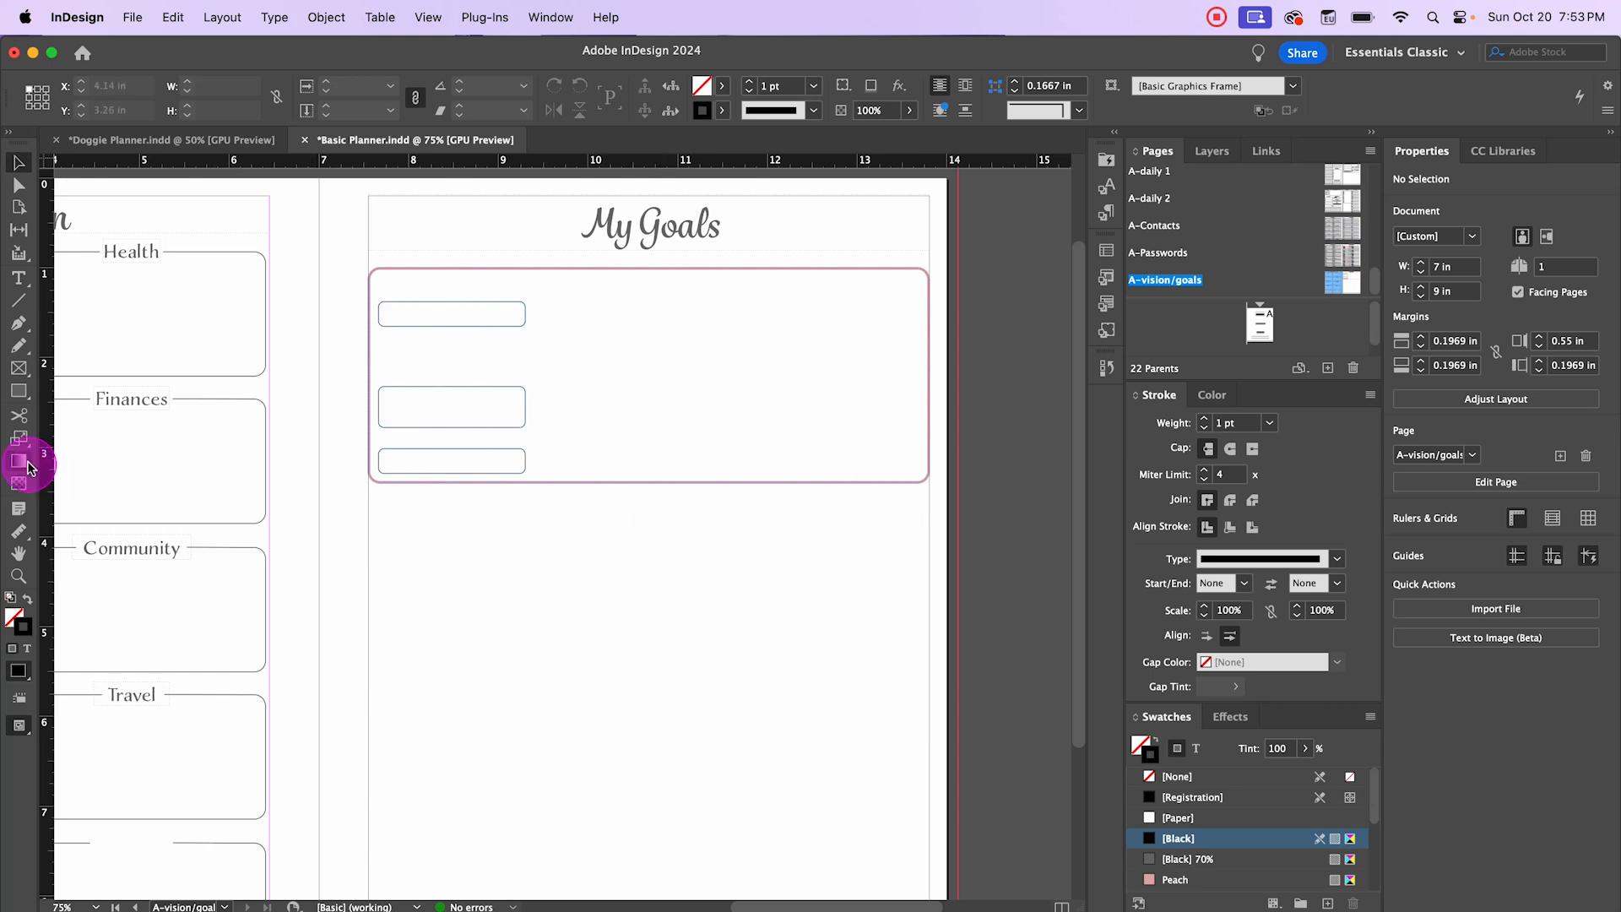
# Step: Create a rectangle 4.08 in wide and 1.86 in high below the large peach box and apply the Boxes object style
pyautogui.click(18, 391)
pyautogui.click(508, 562)
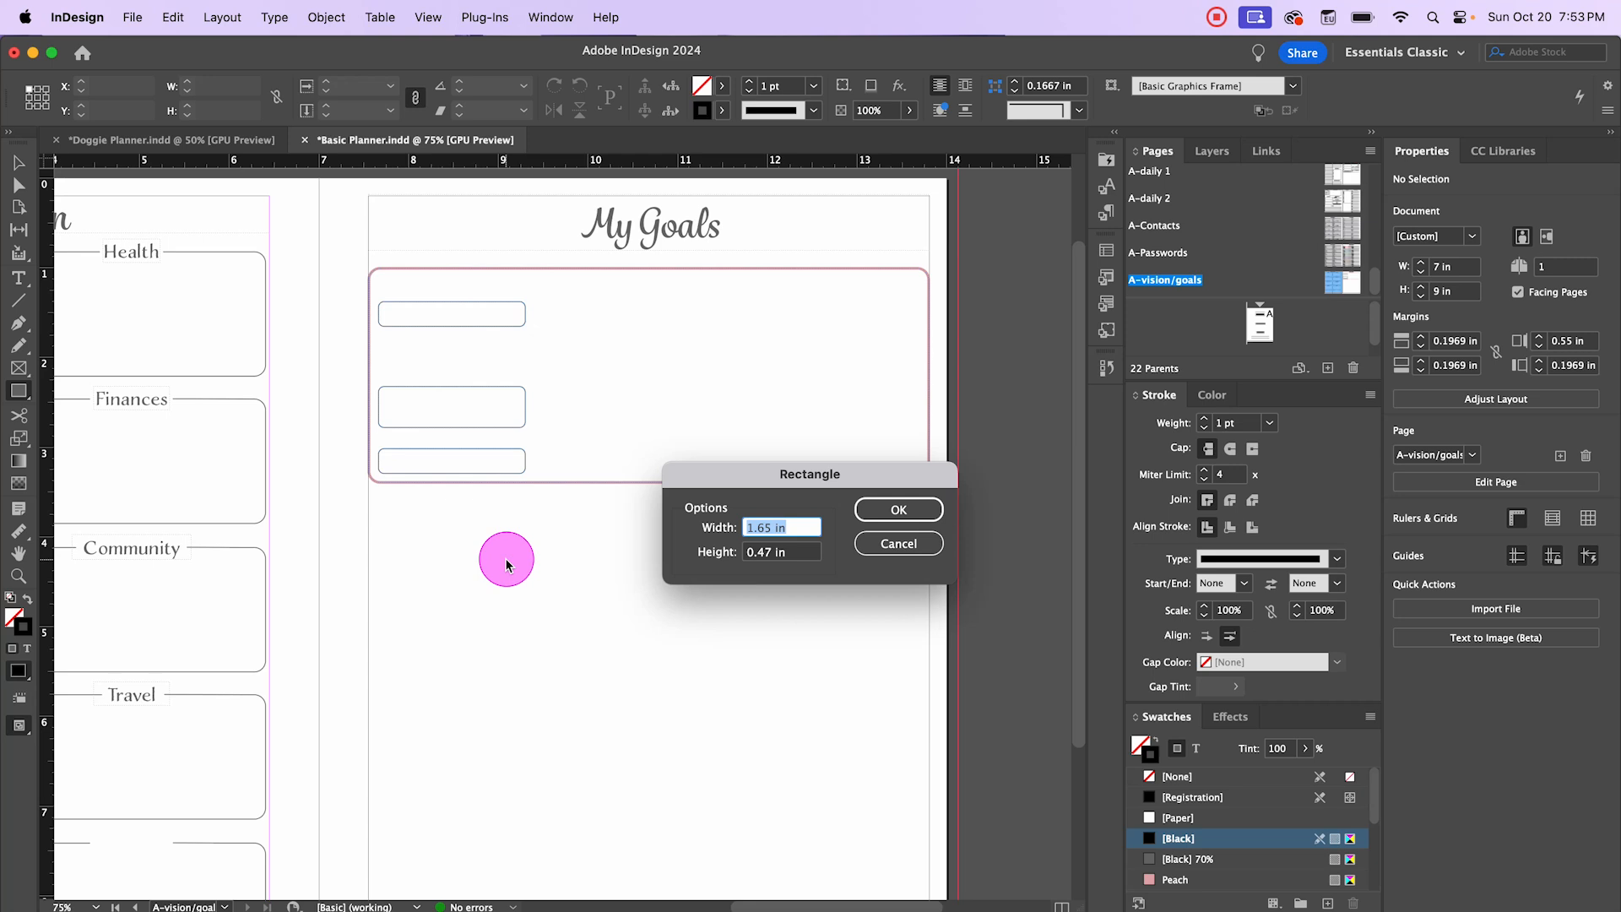
pyautogui.press('Tab')
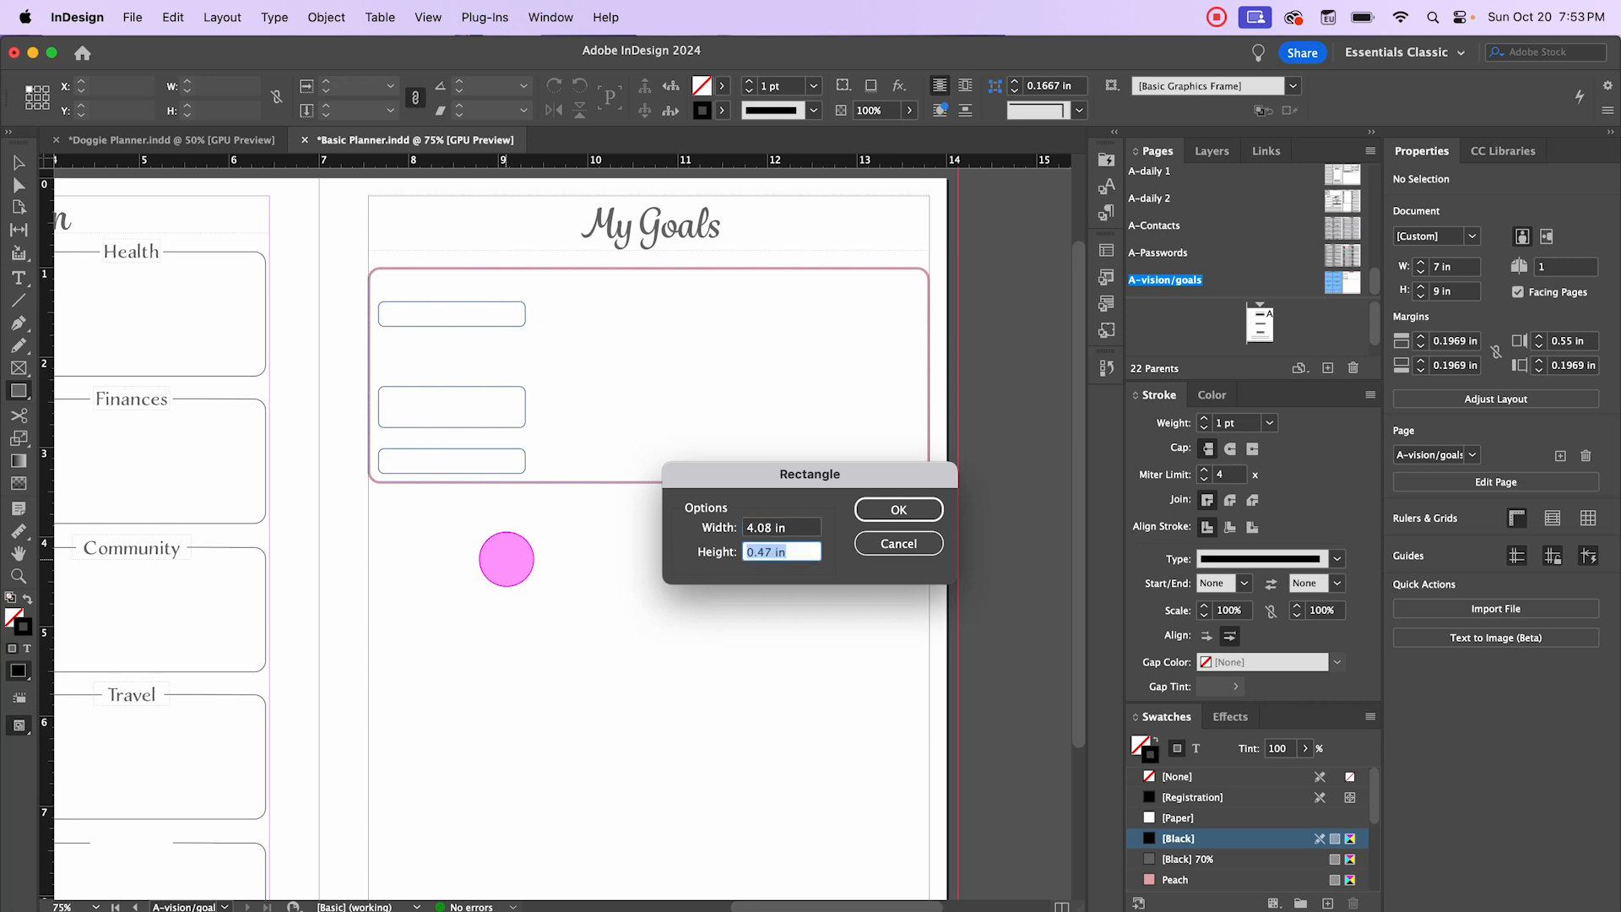
pyautogui.write('1.86')
pyautogui.press('Return')
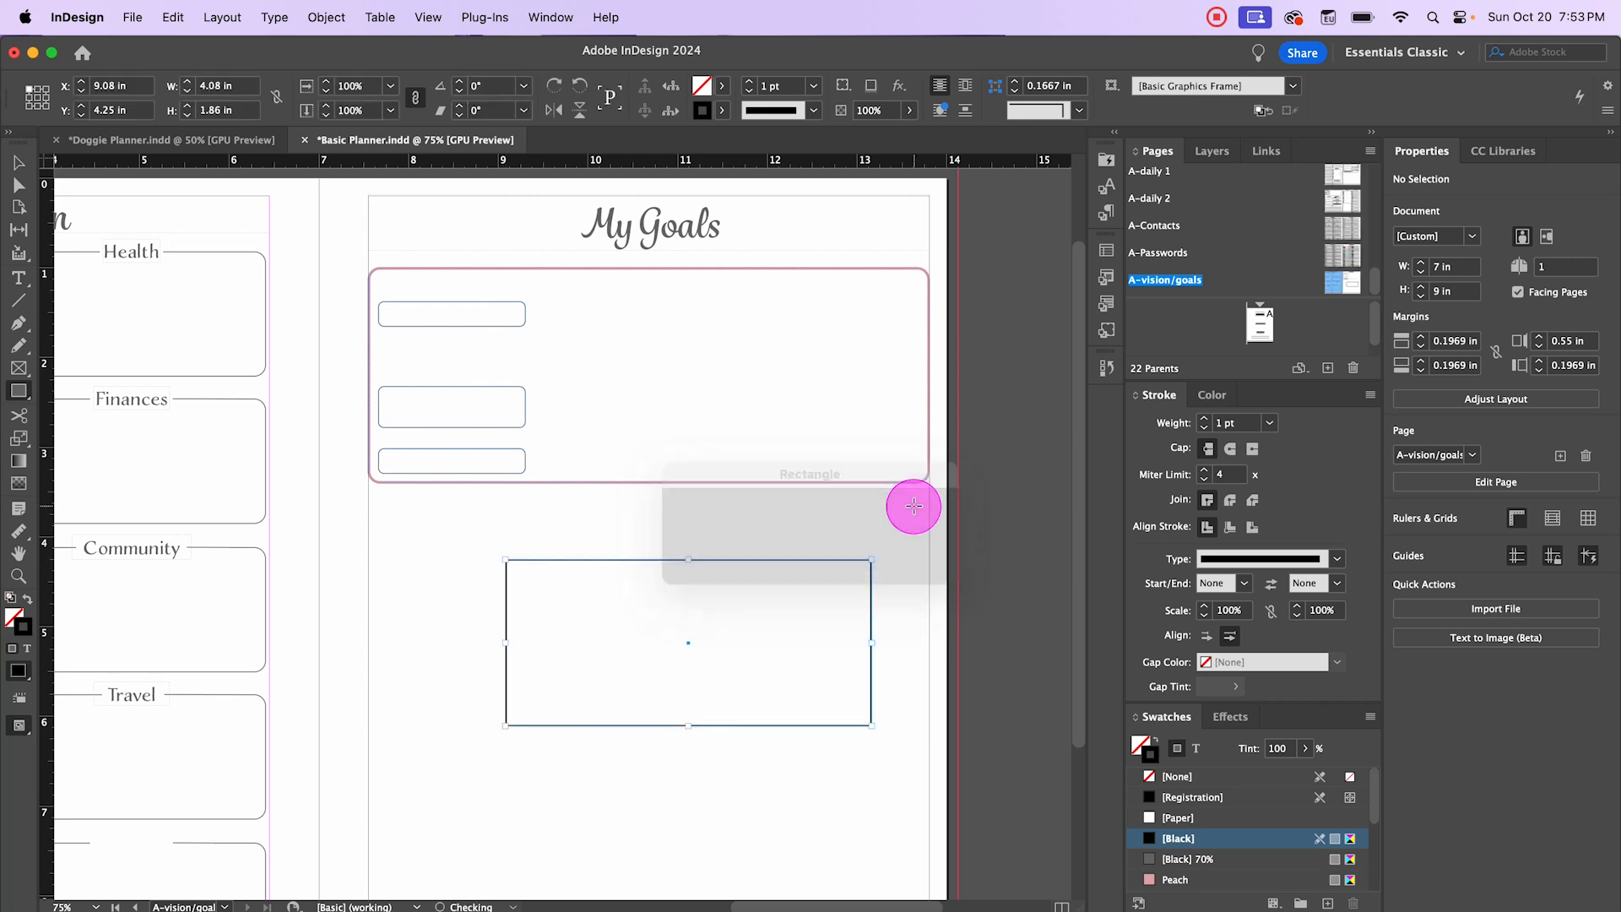
pyautogui.click(1113, 333)
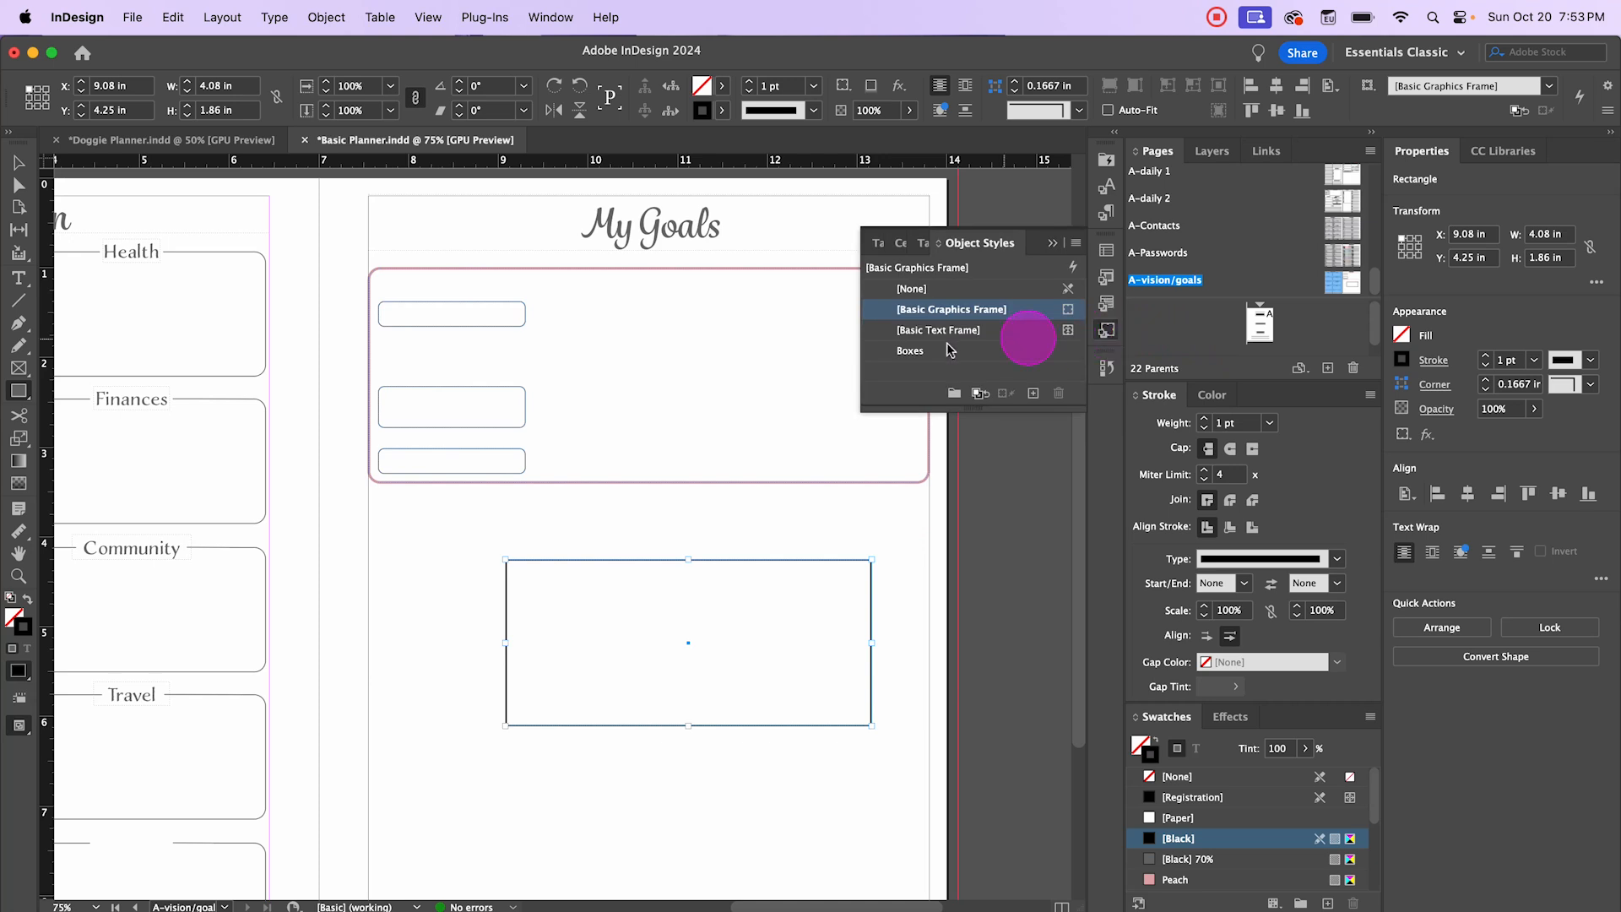
pyautogui.click(912, 351)
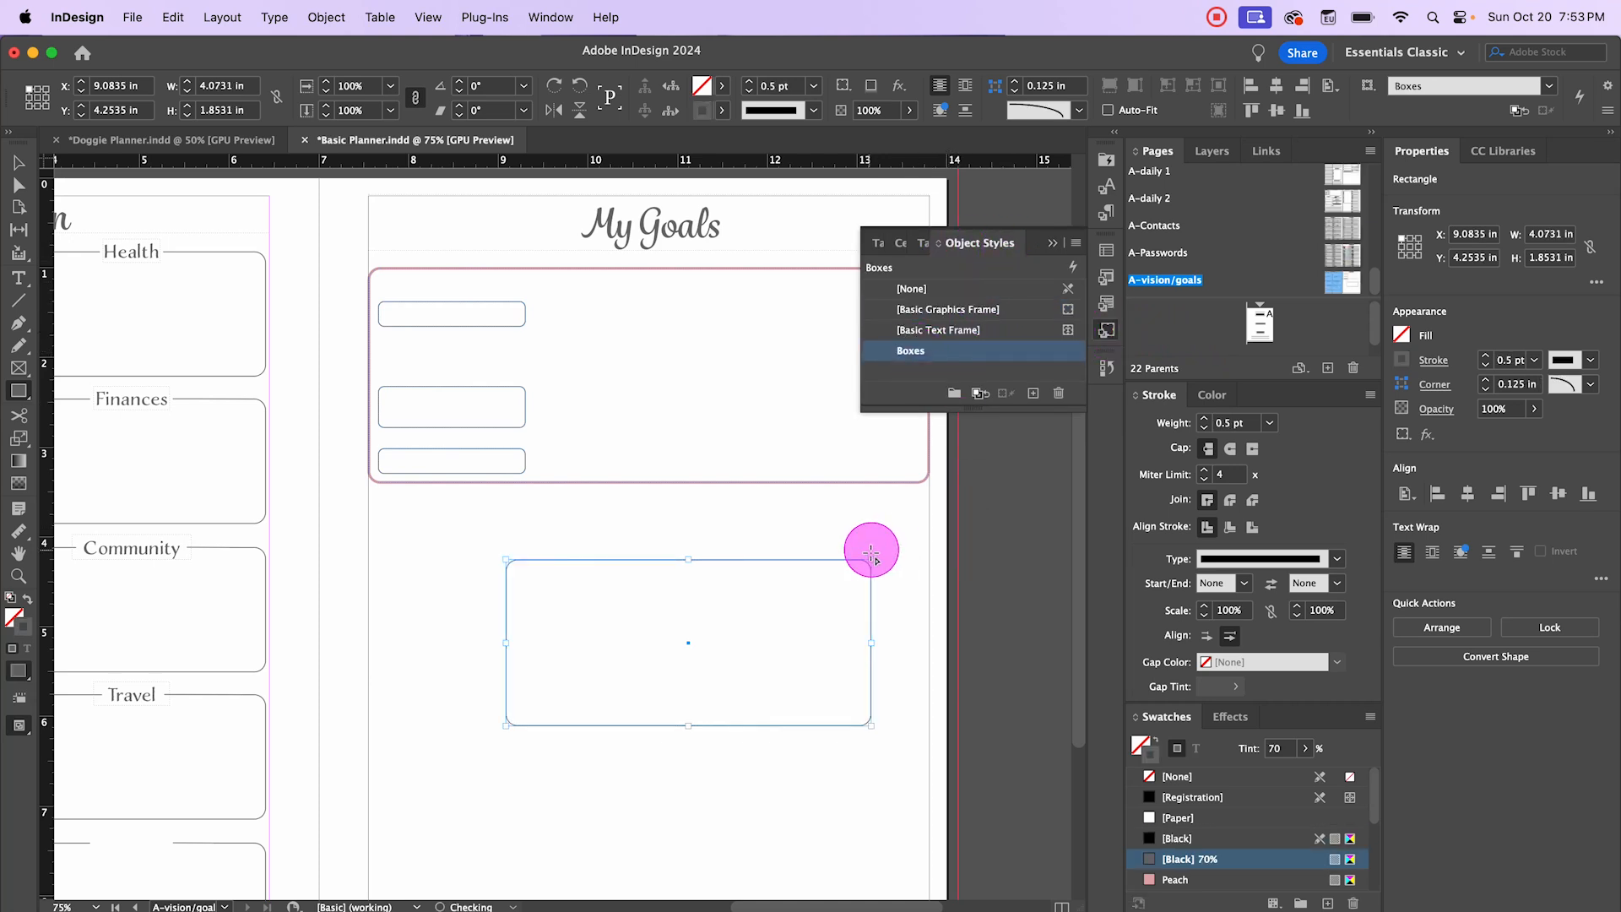
# Step: Move the large rounded box inside the peach box, beside the stack of three small boxes, and nudge it slightly down and right
pyautogui.click(15, 167)
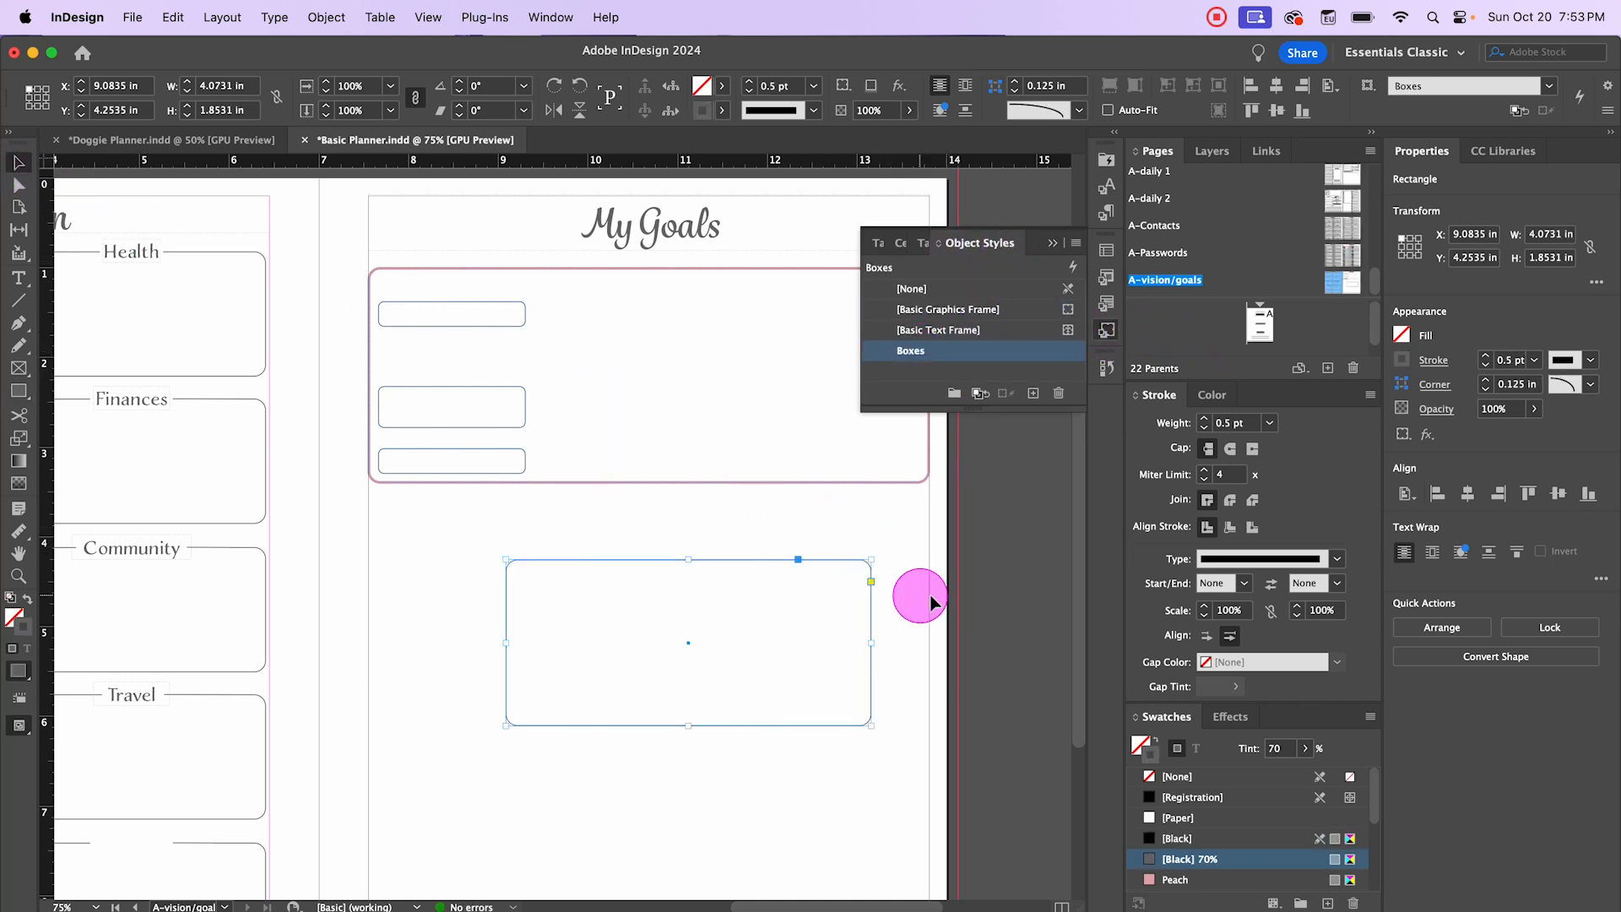
pyautogui.click(923, 590)
pyautogui.click(697, 726)
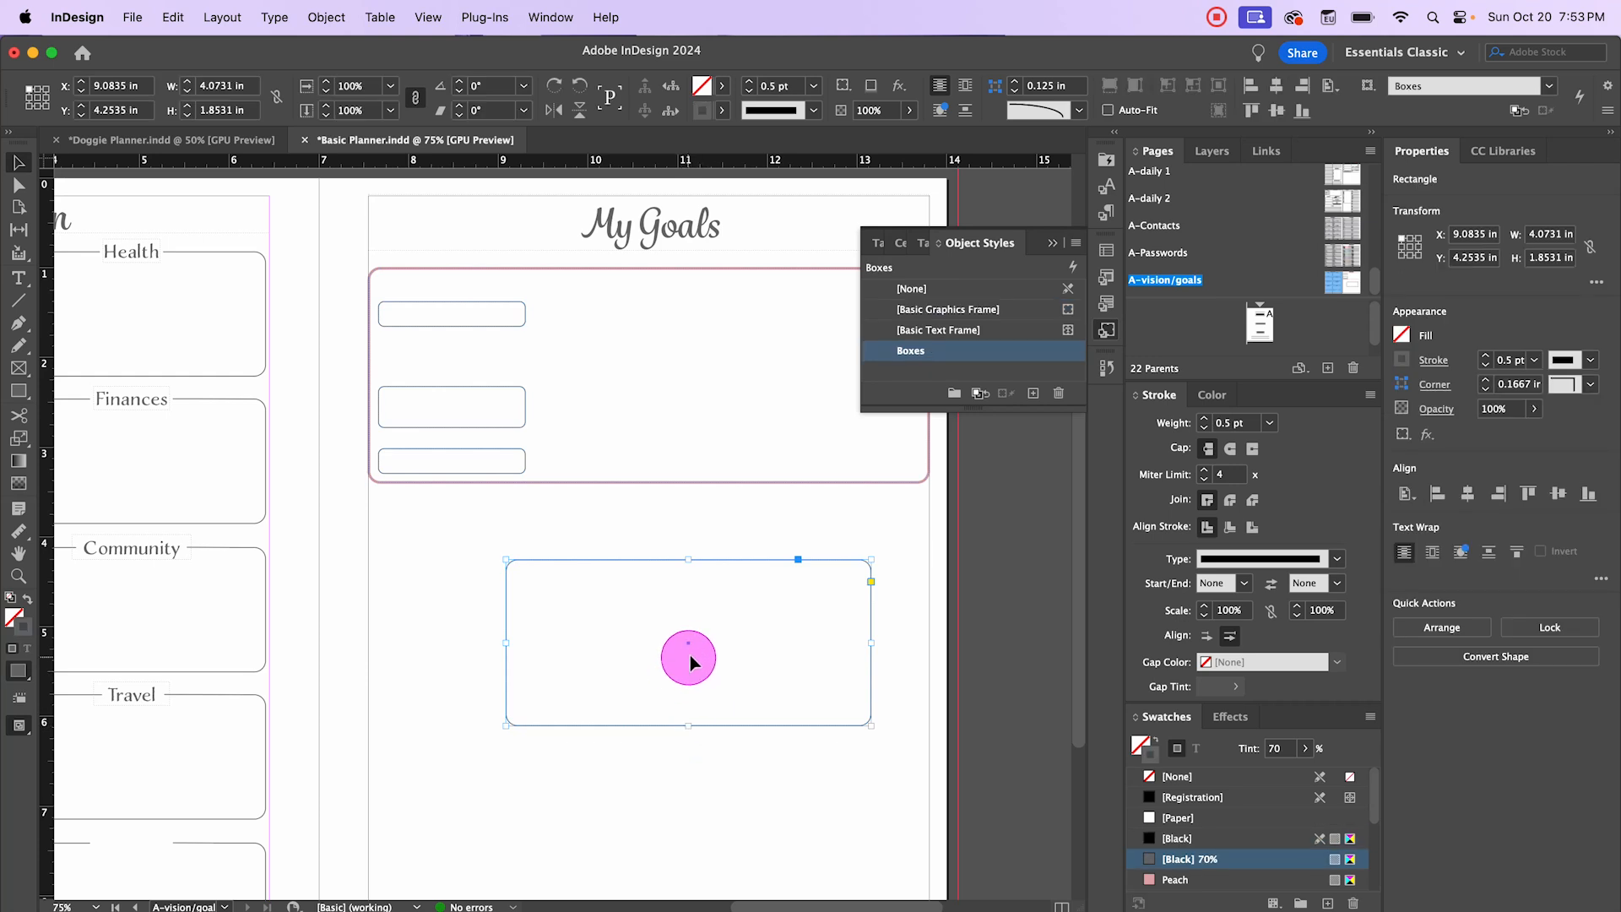
pyautogui.click(1055, 243)
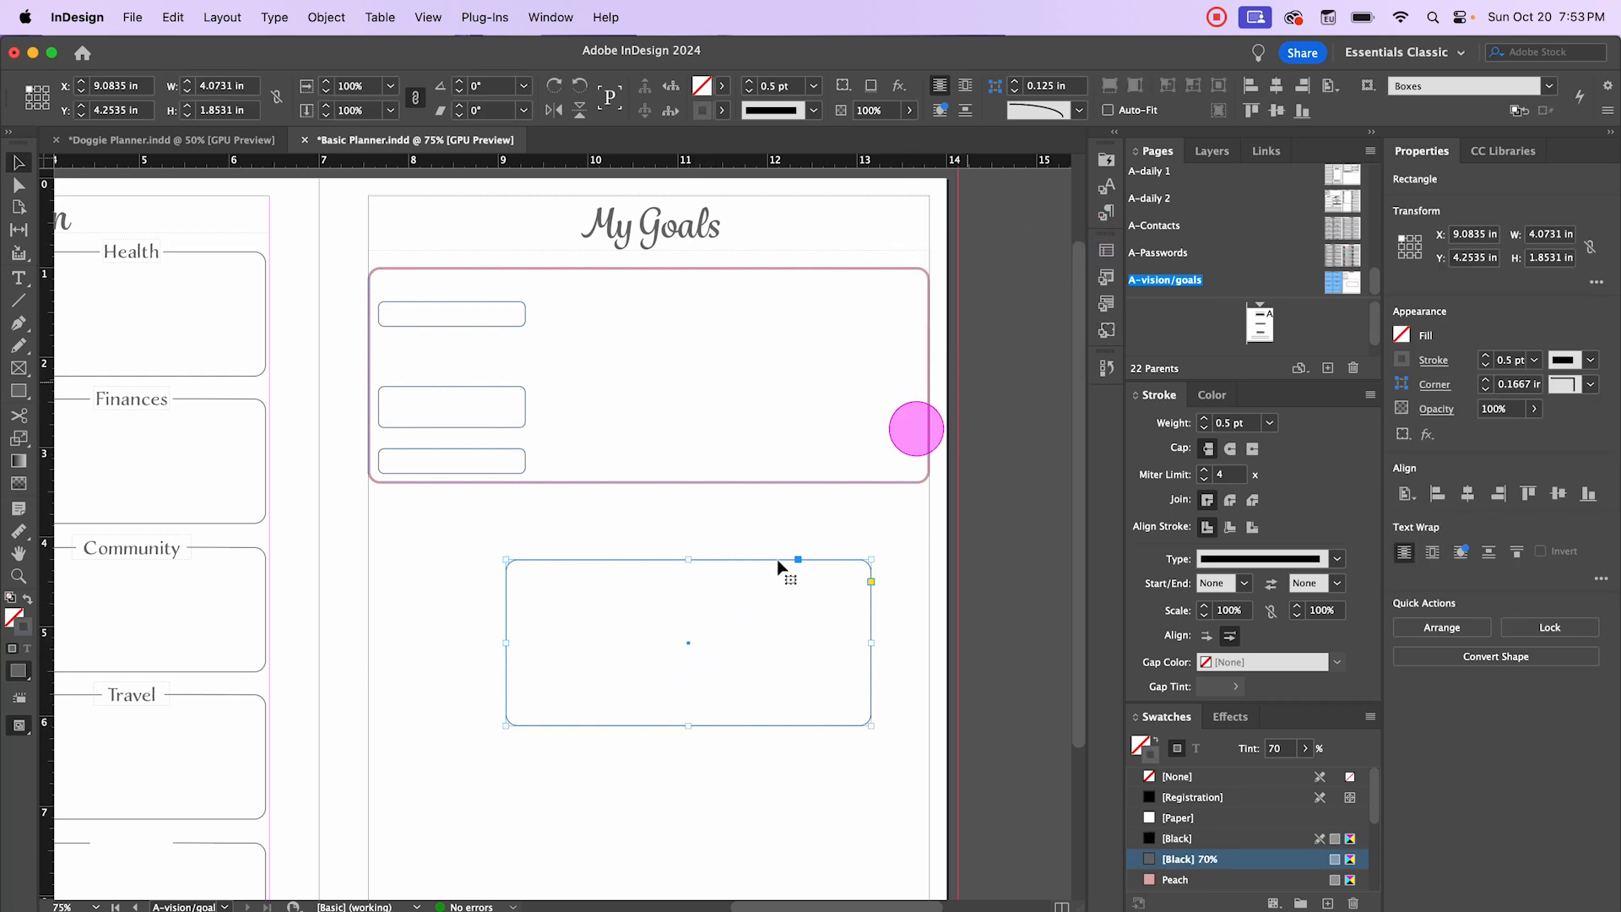
pyautogui.moveTo(691, 646); pyautogui.dragTo(733, 376)
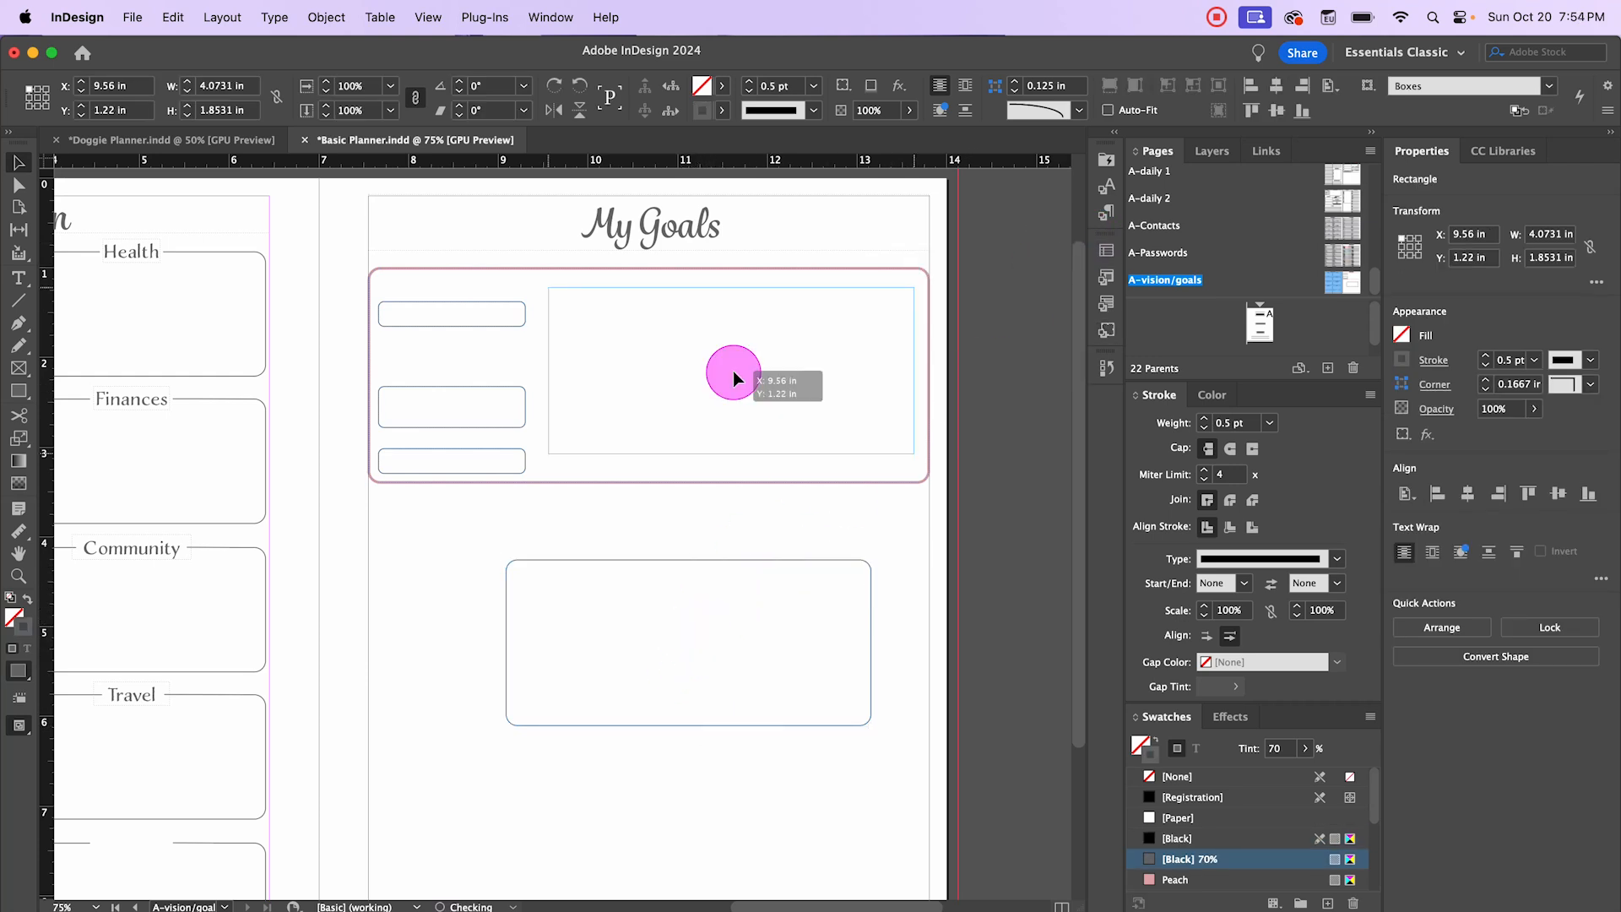
pyautogui.moveTo(733, 375); pyautogui.dragTo(739, 397)
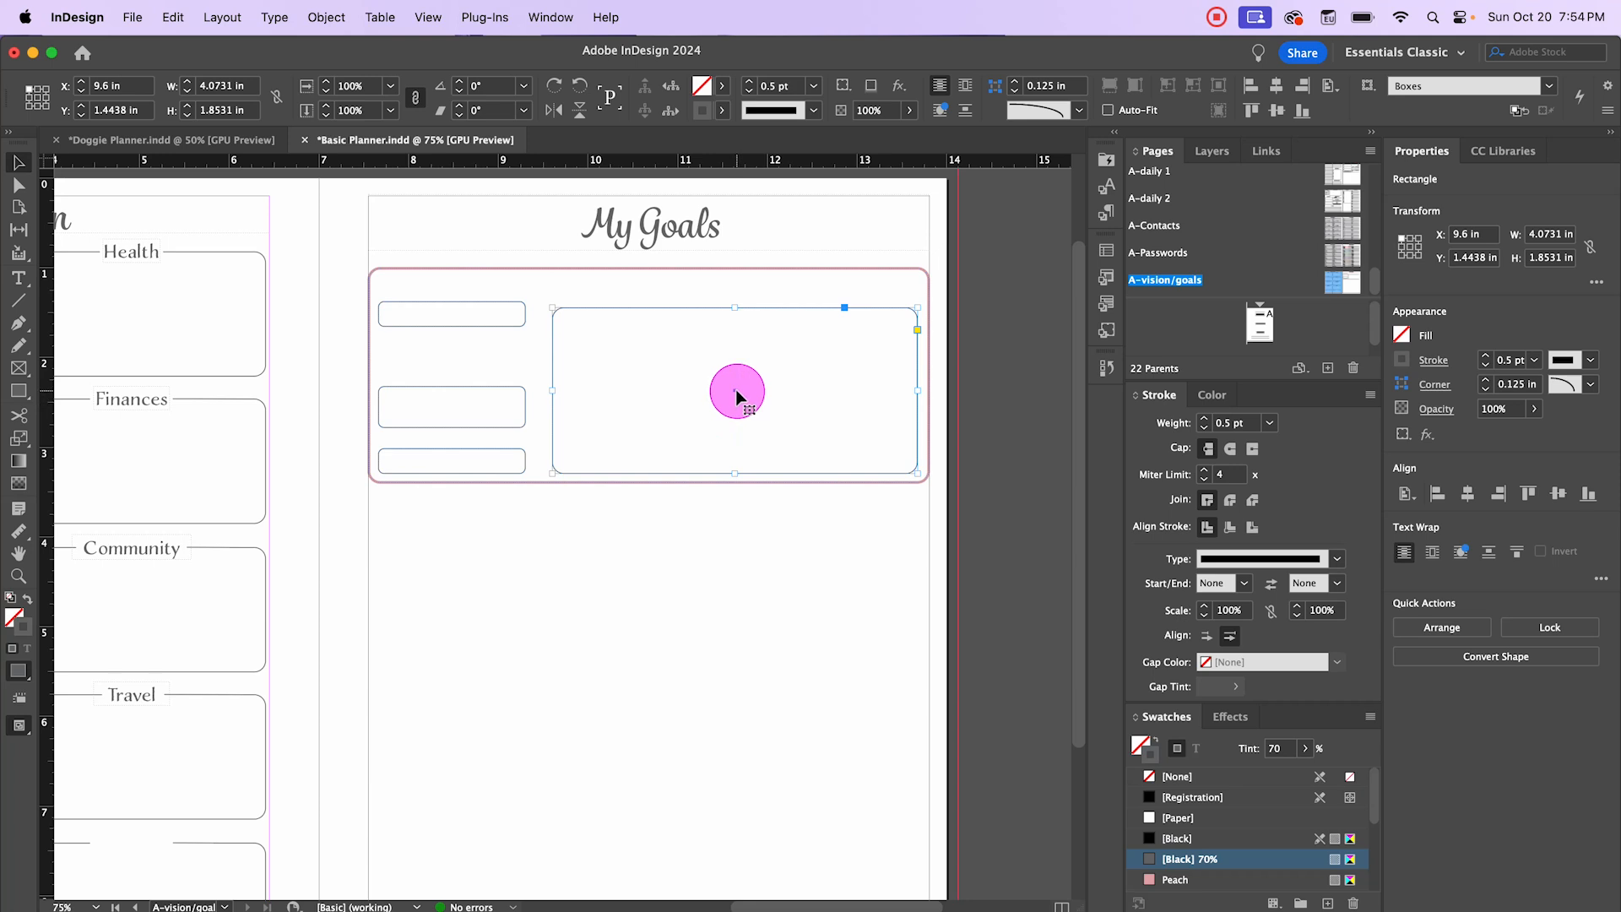
pyautogui.press('Down')
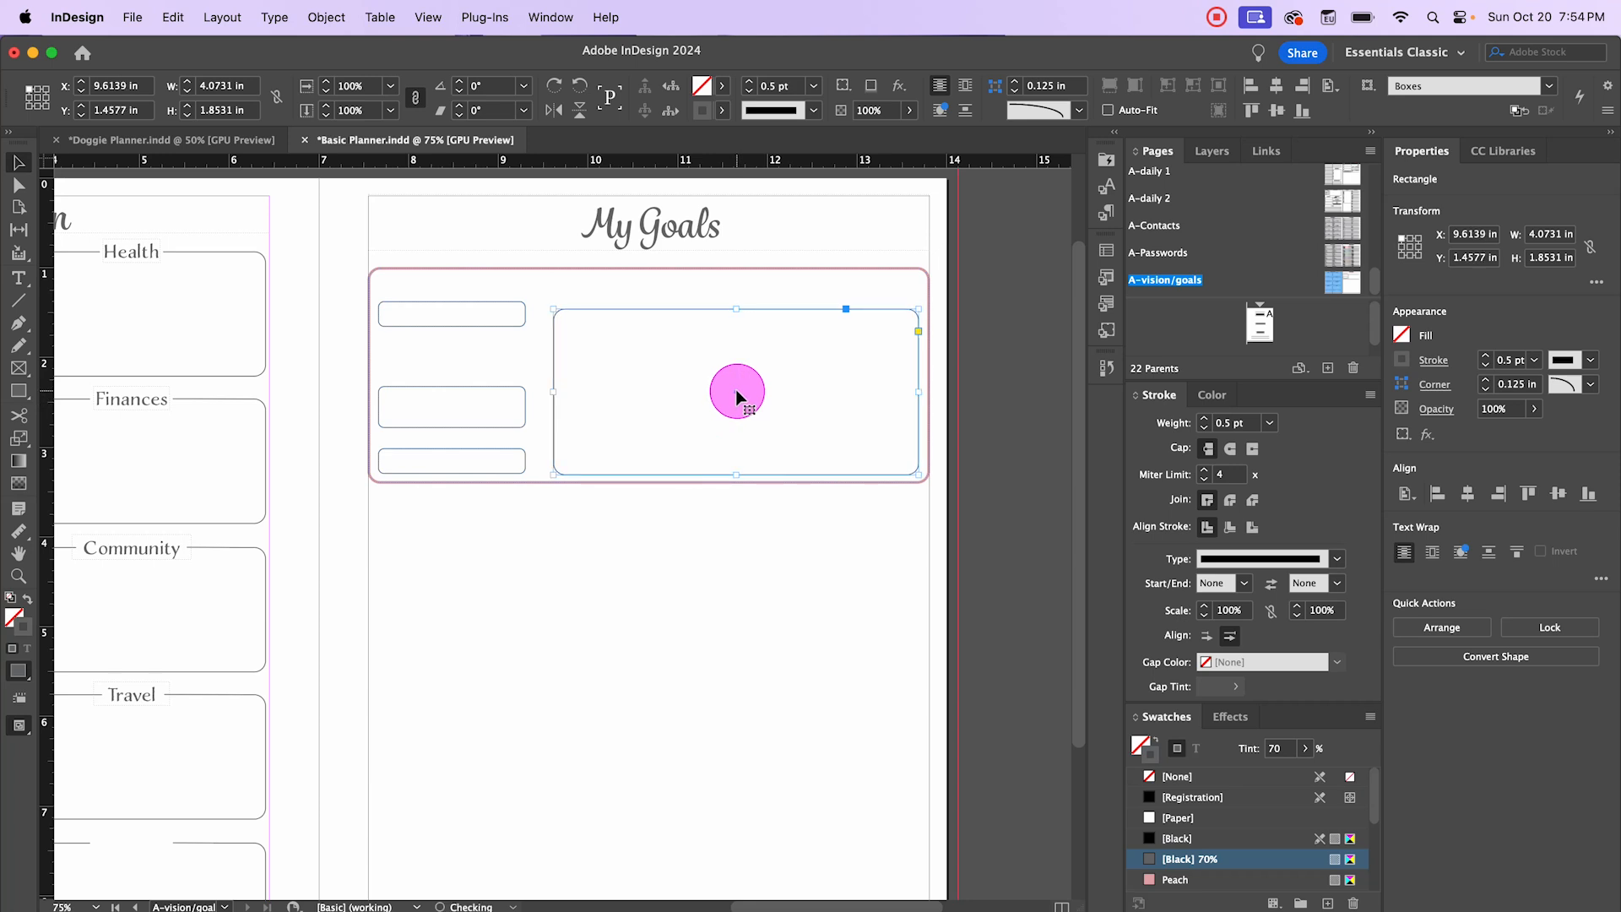
pyautogui.press('Right')
pyautogui.press('Right')
pyautogui.click(504, 455)
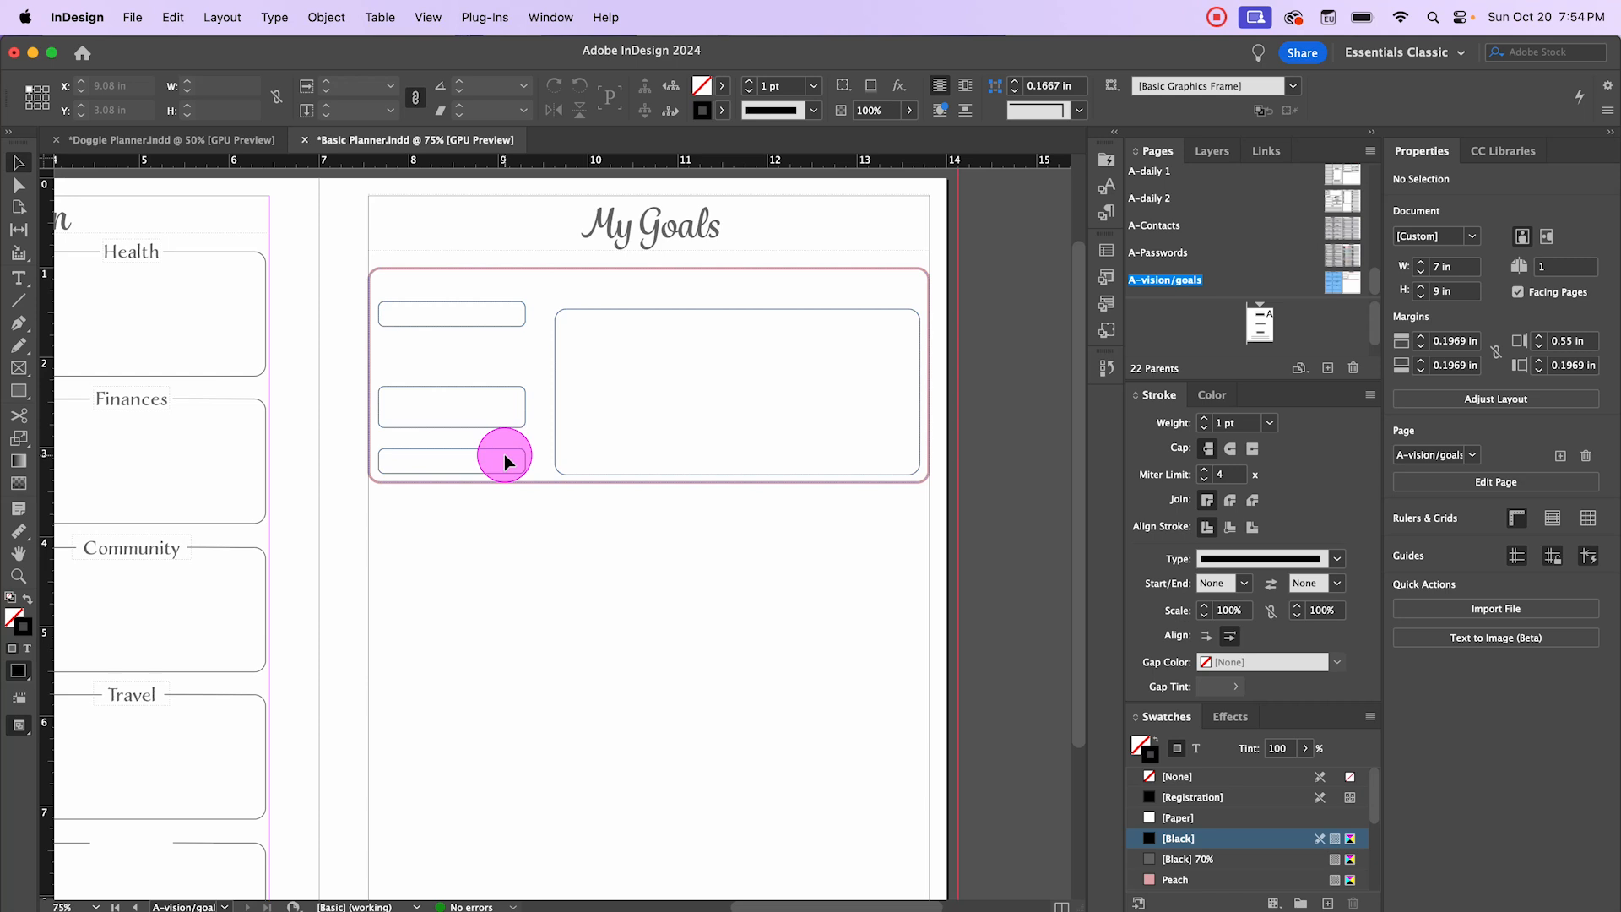
# Step: Create a table with 7 body rows and 2 columns and place it to fill the large inner box
pyautogui.click(378, 18)
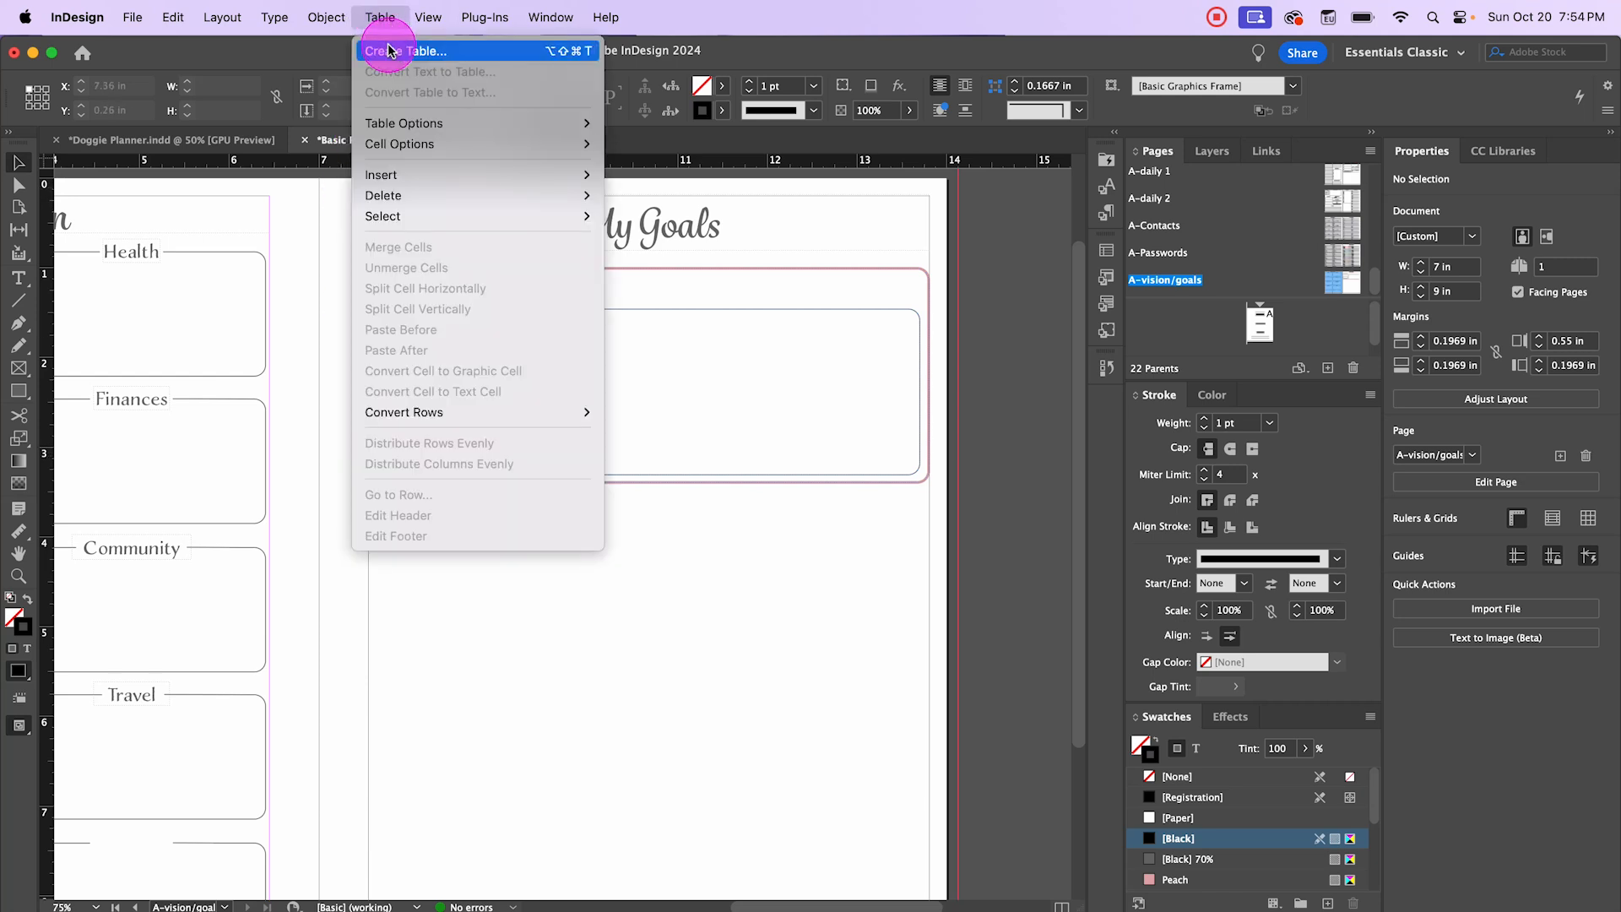
pyautogui.click(389, 51)
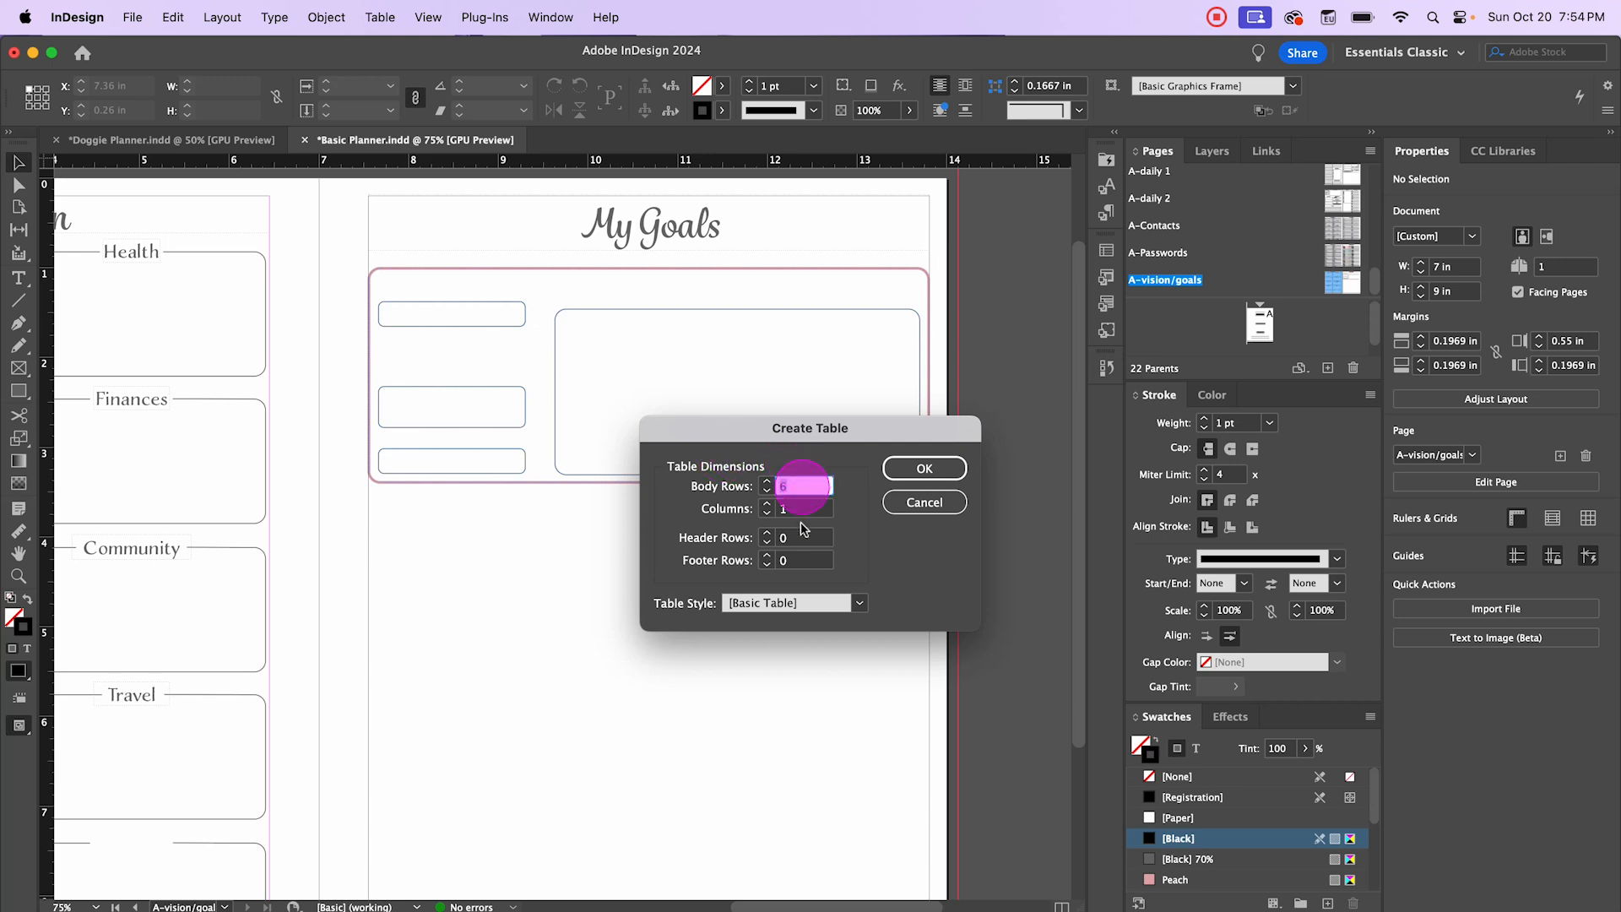
pyautogui.write('7')
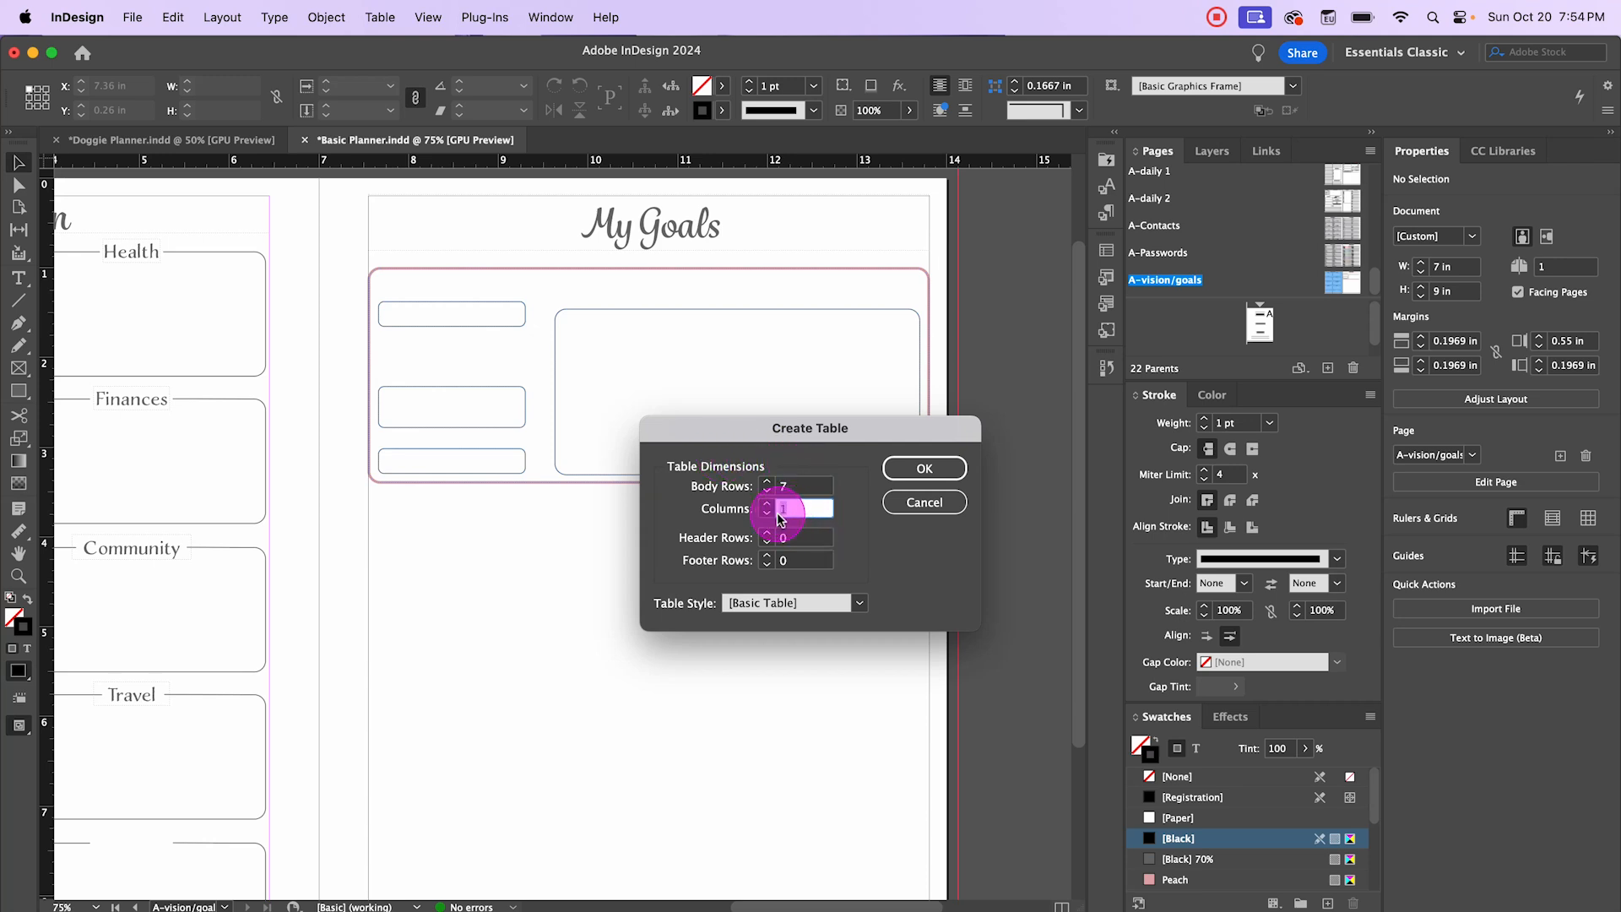
pyautogui.press('Return')
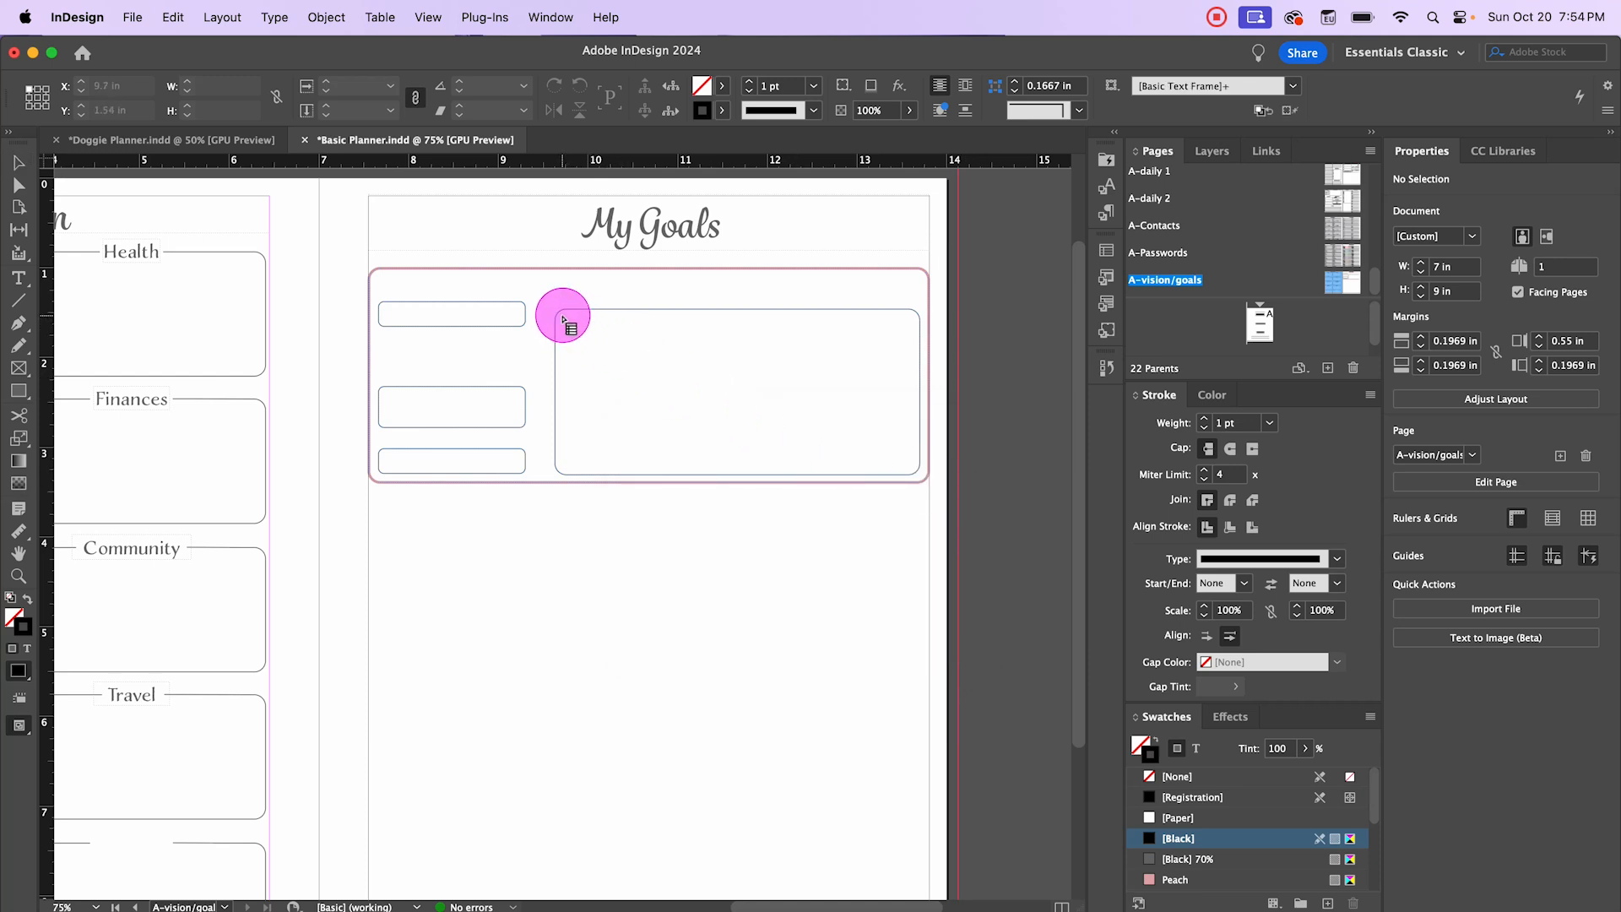
pyautogui.moveTo(561, 315); pyautogui.dragTo(914, 469)
# Step: Select the entire table and apply the Lines cell style to its cells
pyautogui.press('super+alt+a')
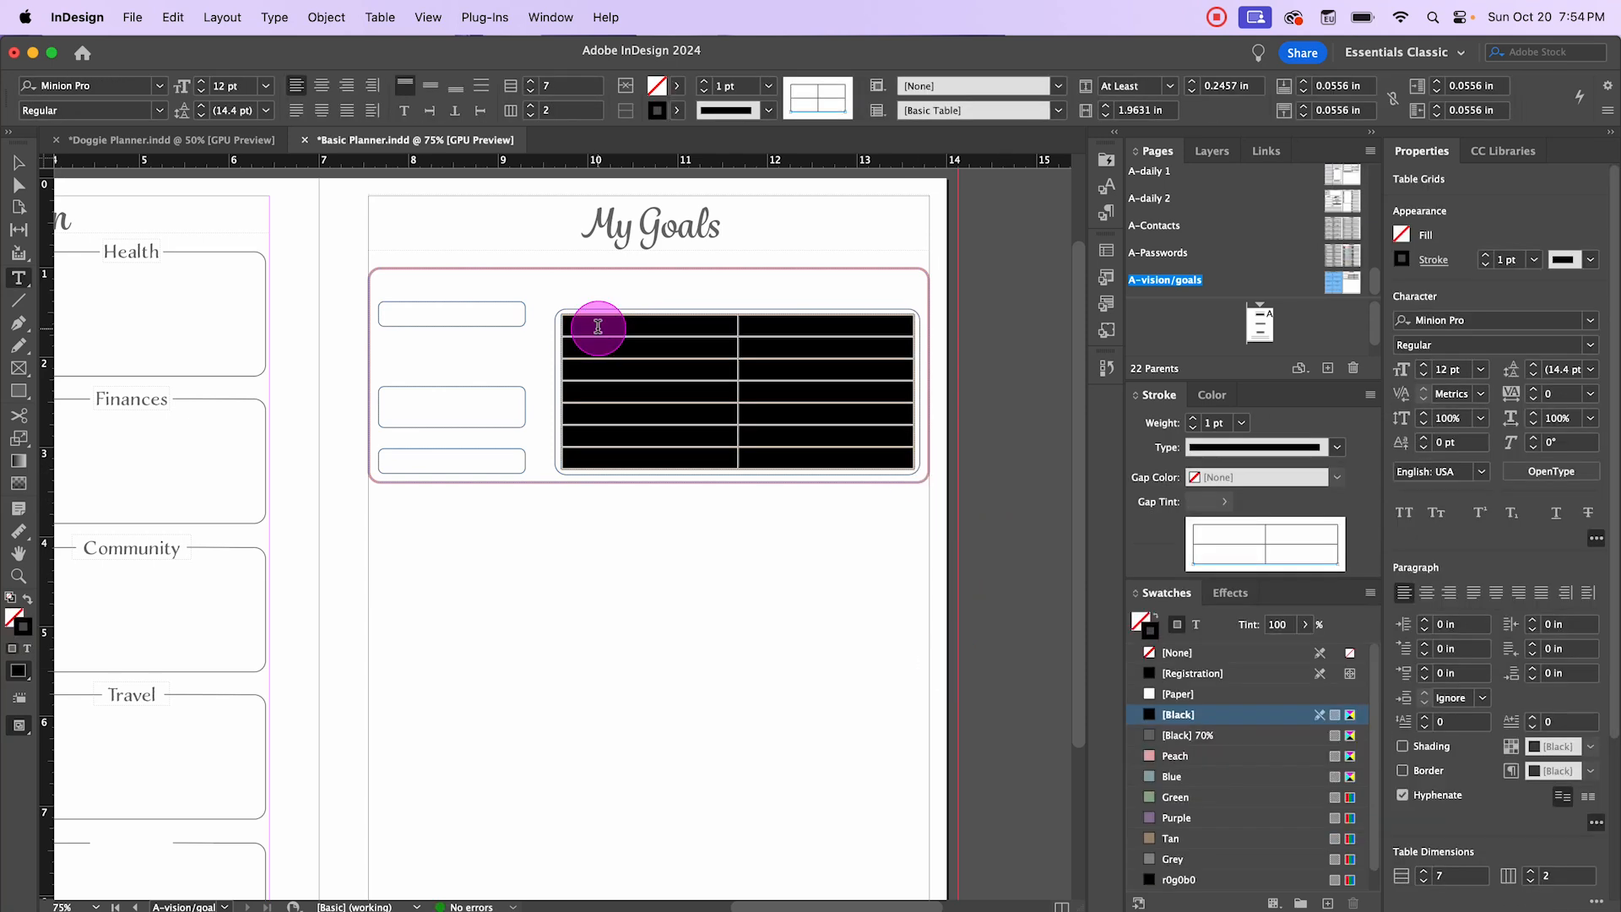
pyautogui.click(1107, 251)
pyautogui.click(934, 243)
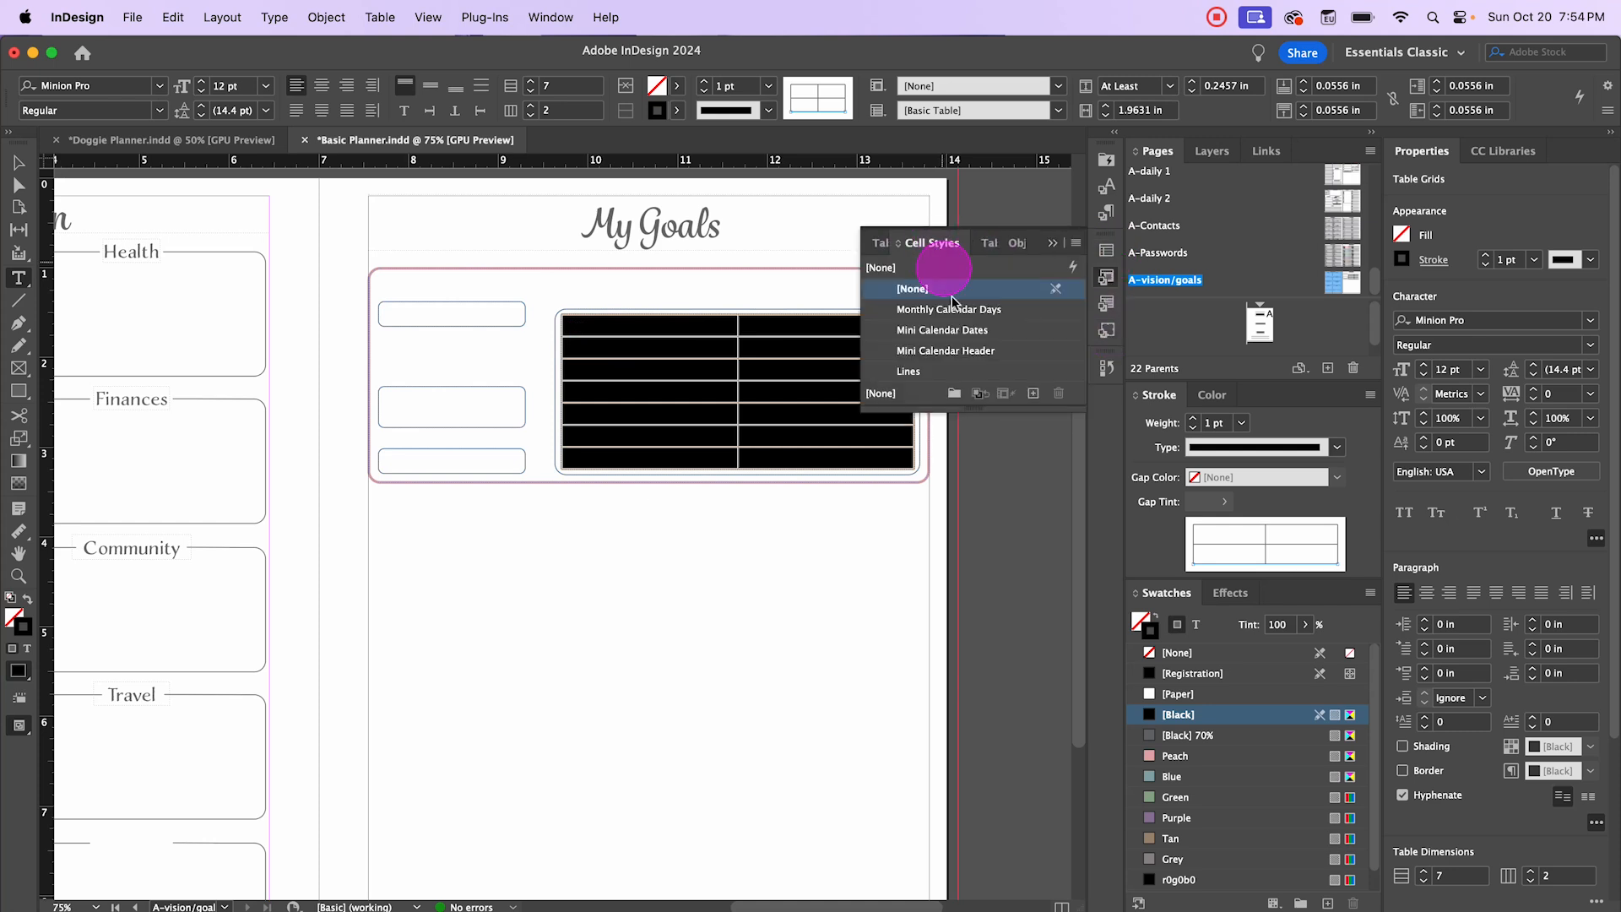
pyautogui.click(910, 372)
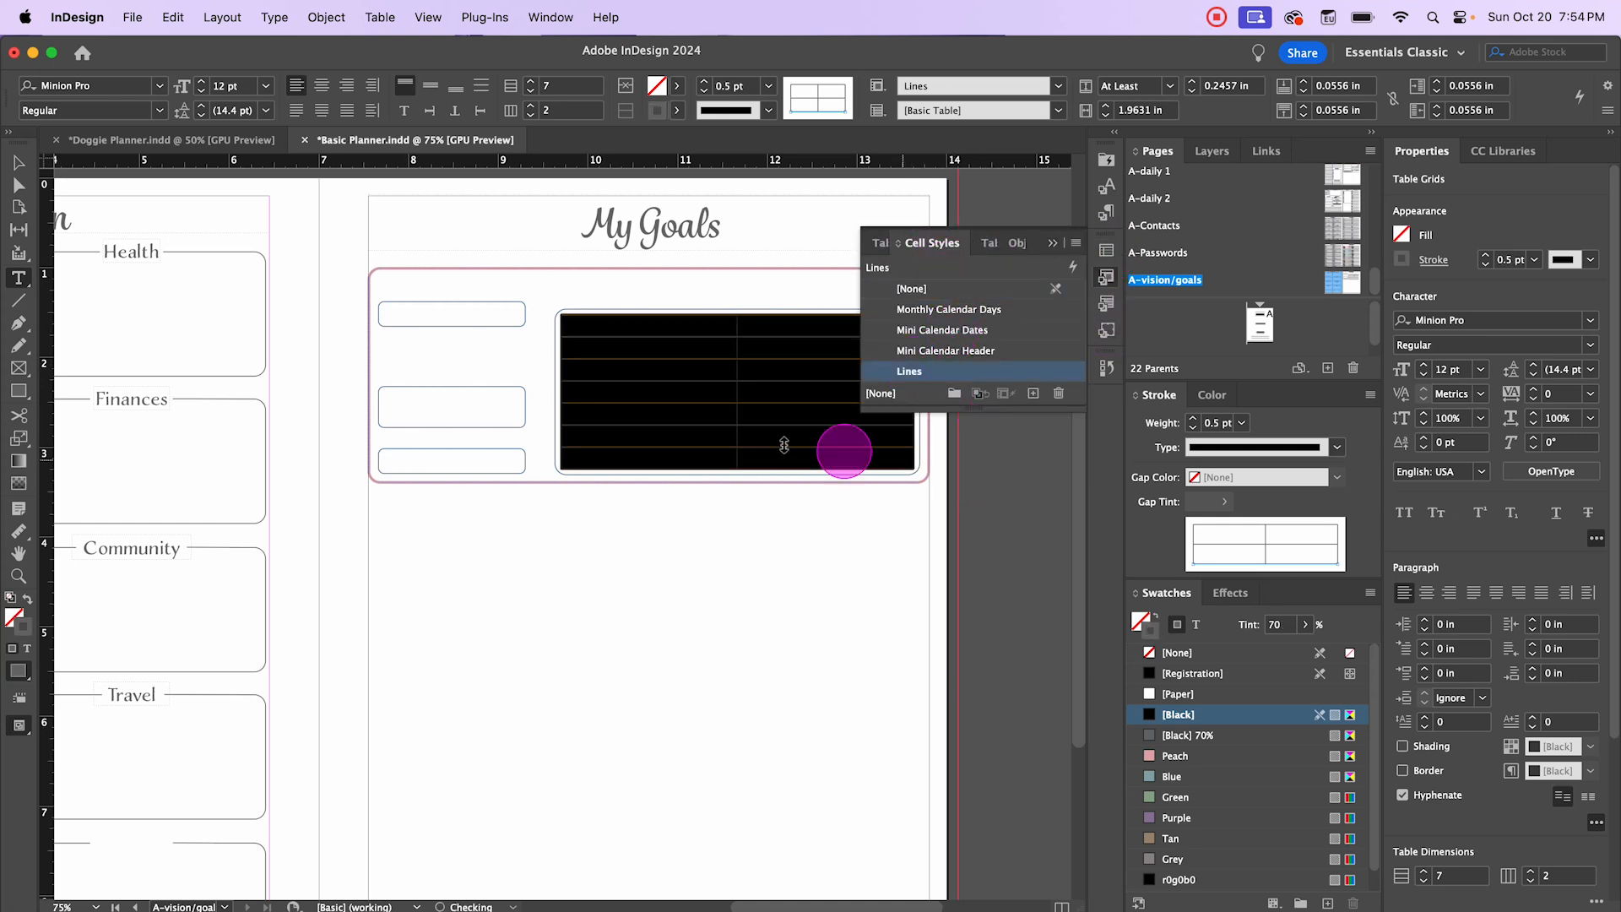
# Step: Set the row height of all selected table cells to exactly 6.4 mm
pyautogui.rightClick(652, 334)
pyautogui.moveTo(679, 377)
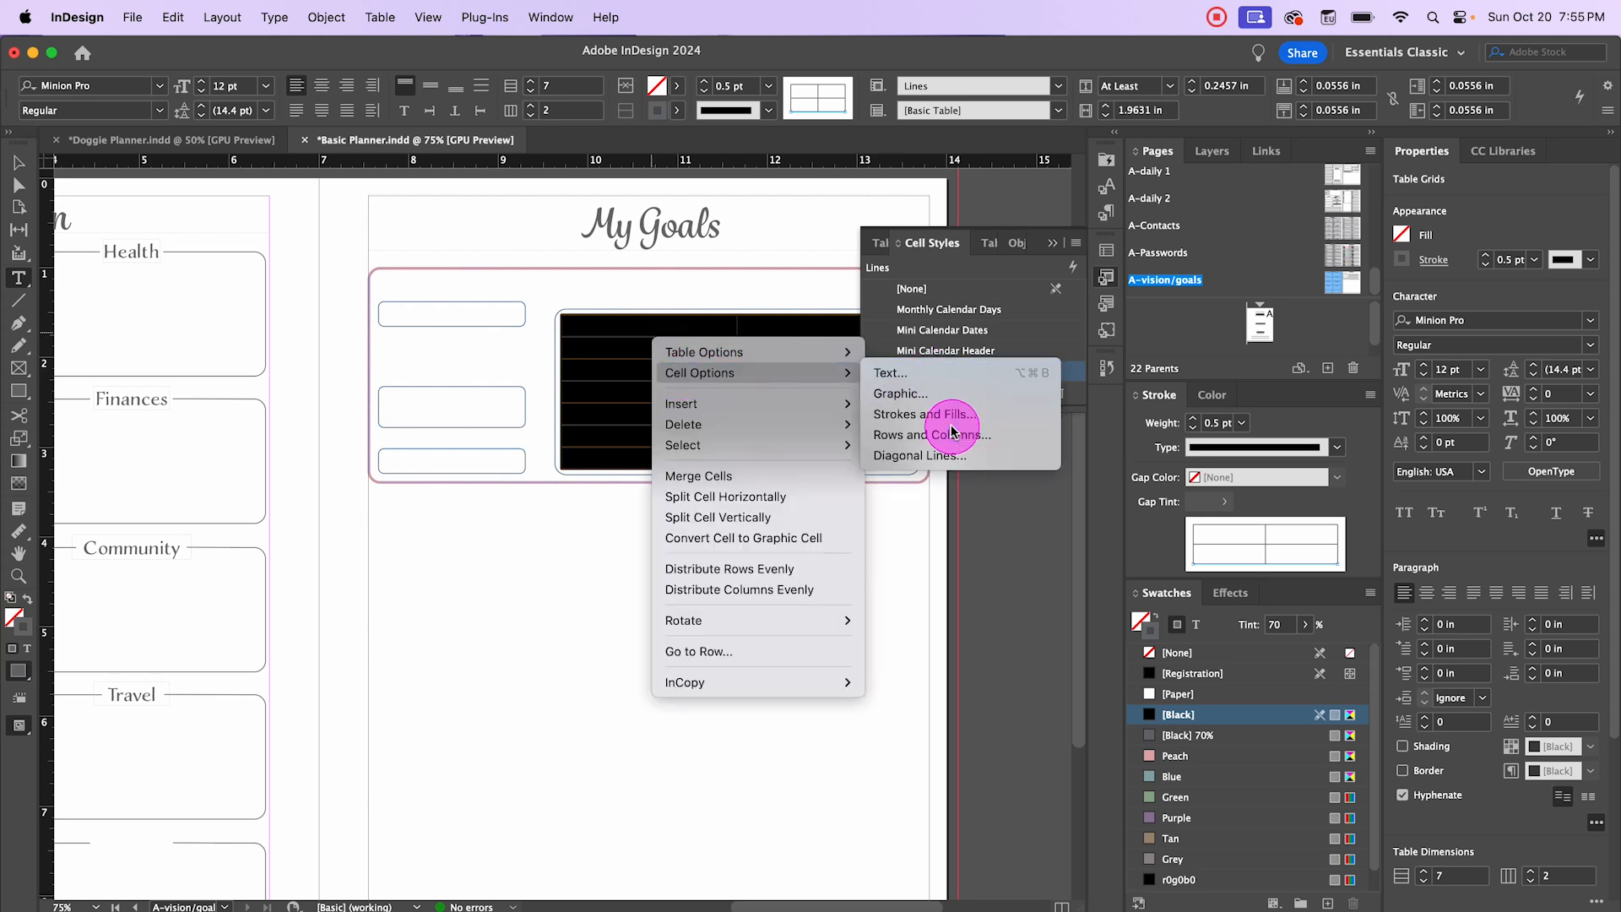
pyautogui.click(920, 434)
pyautogui.click(1065, 301)
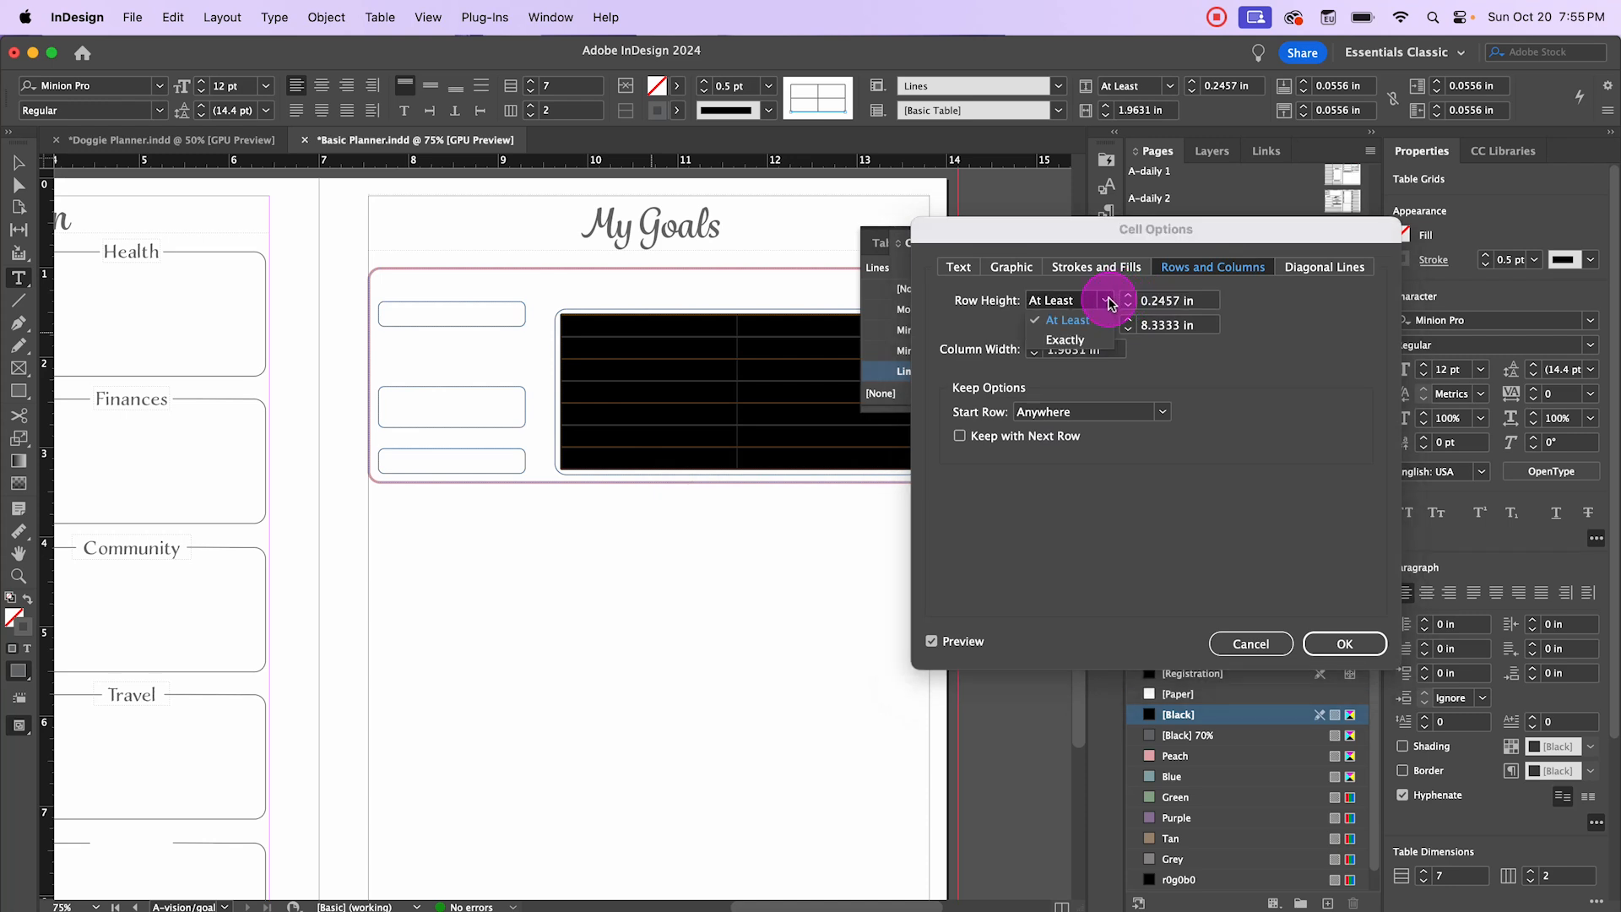
pyautogui.click(1086, 340)
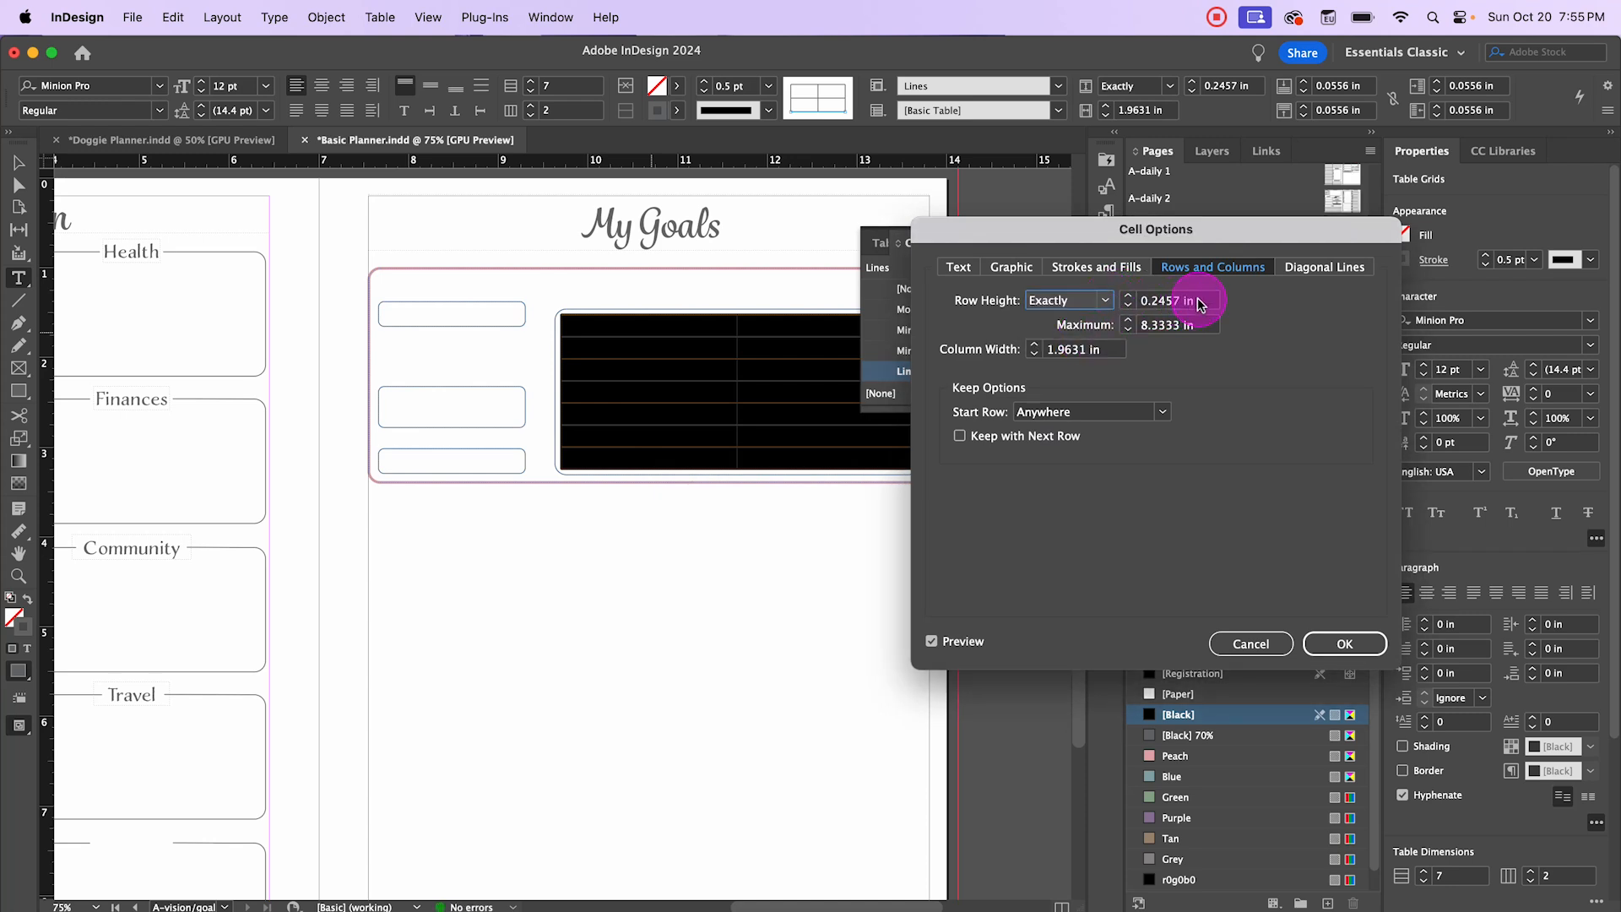
pyautogui.click(1201, 304)
pyautogui.moveTo(1199, 304); pyautogui.dragTo(1143, 304)
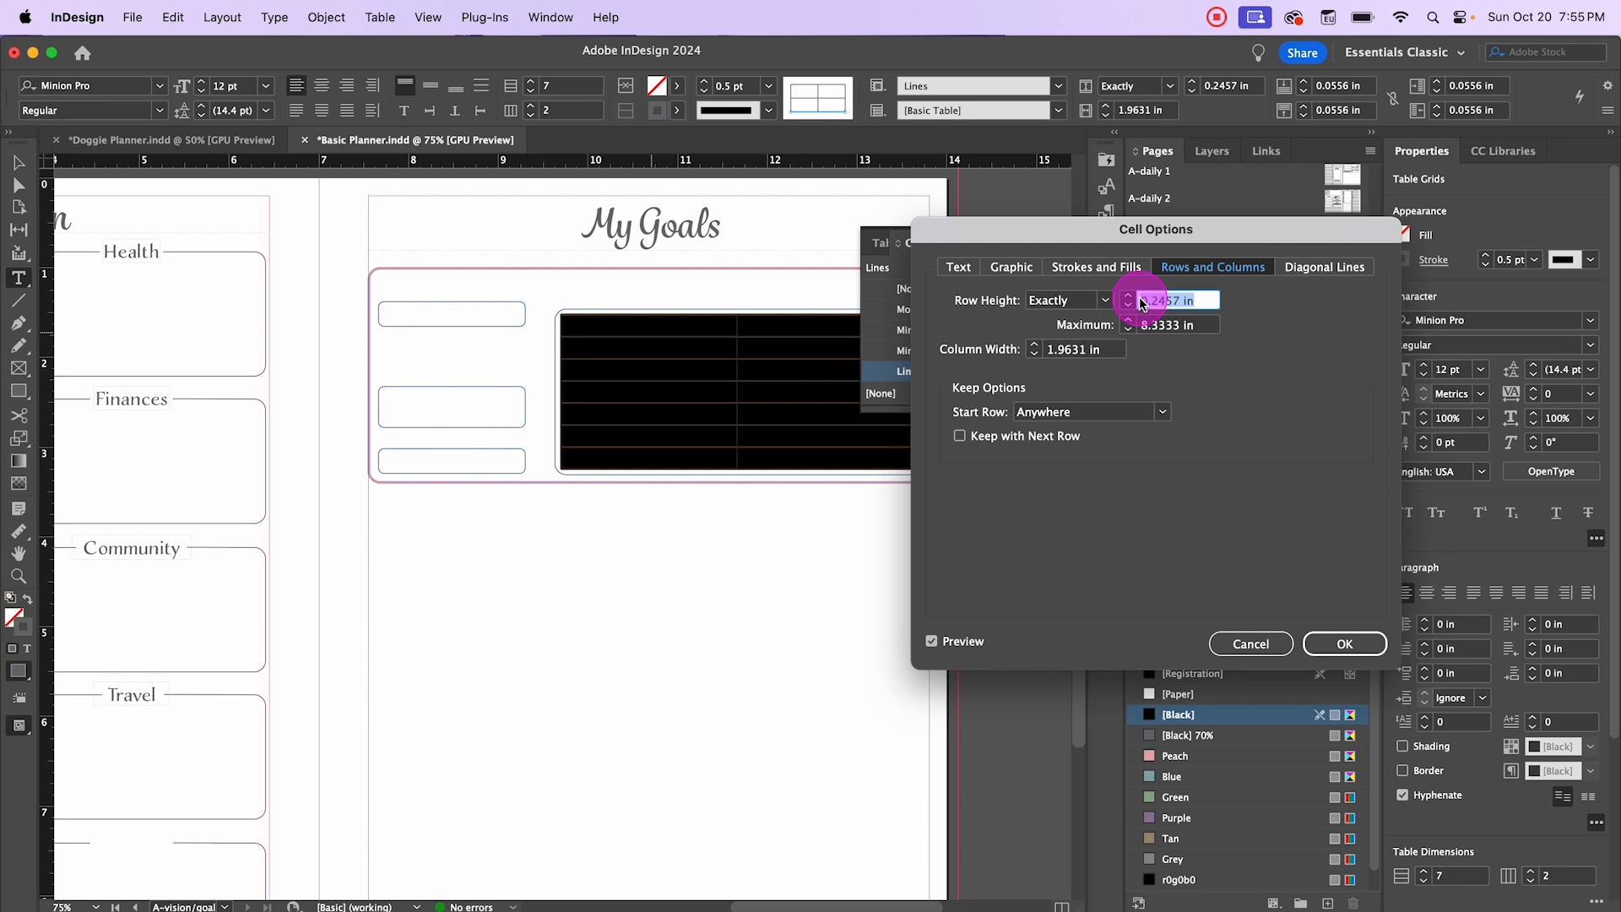
pyautogui.write('6.4mm')
pyautogui.press('Tab')
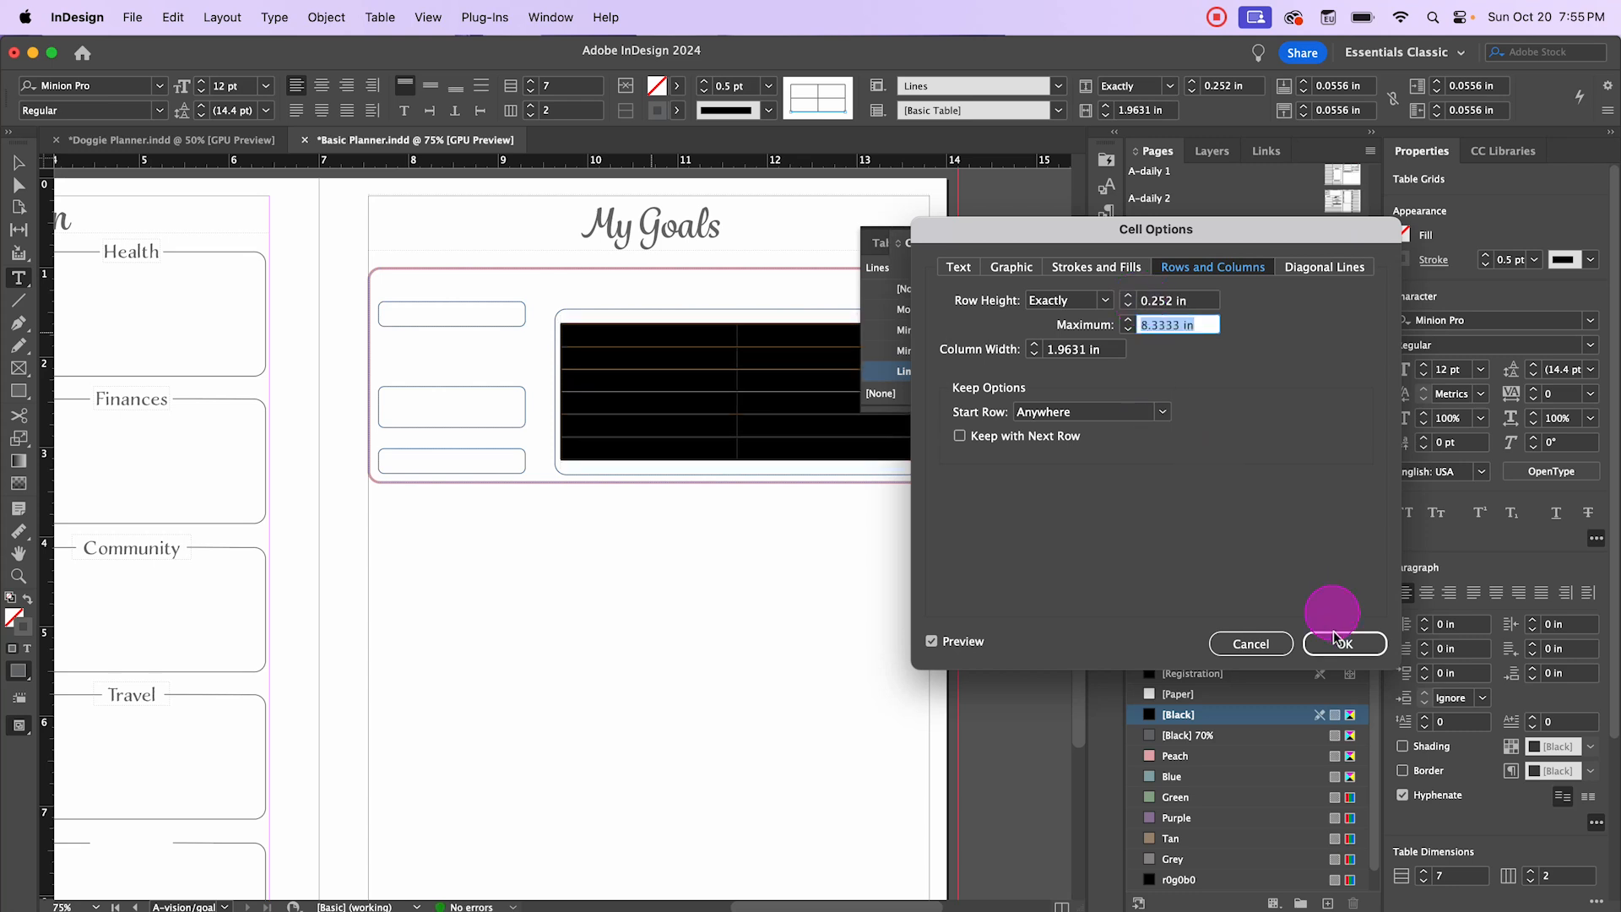
pyautogui.click(1345, 645)
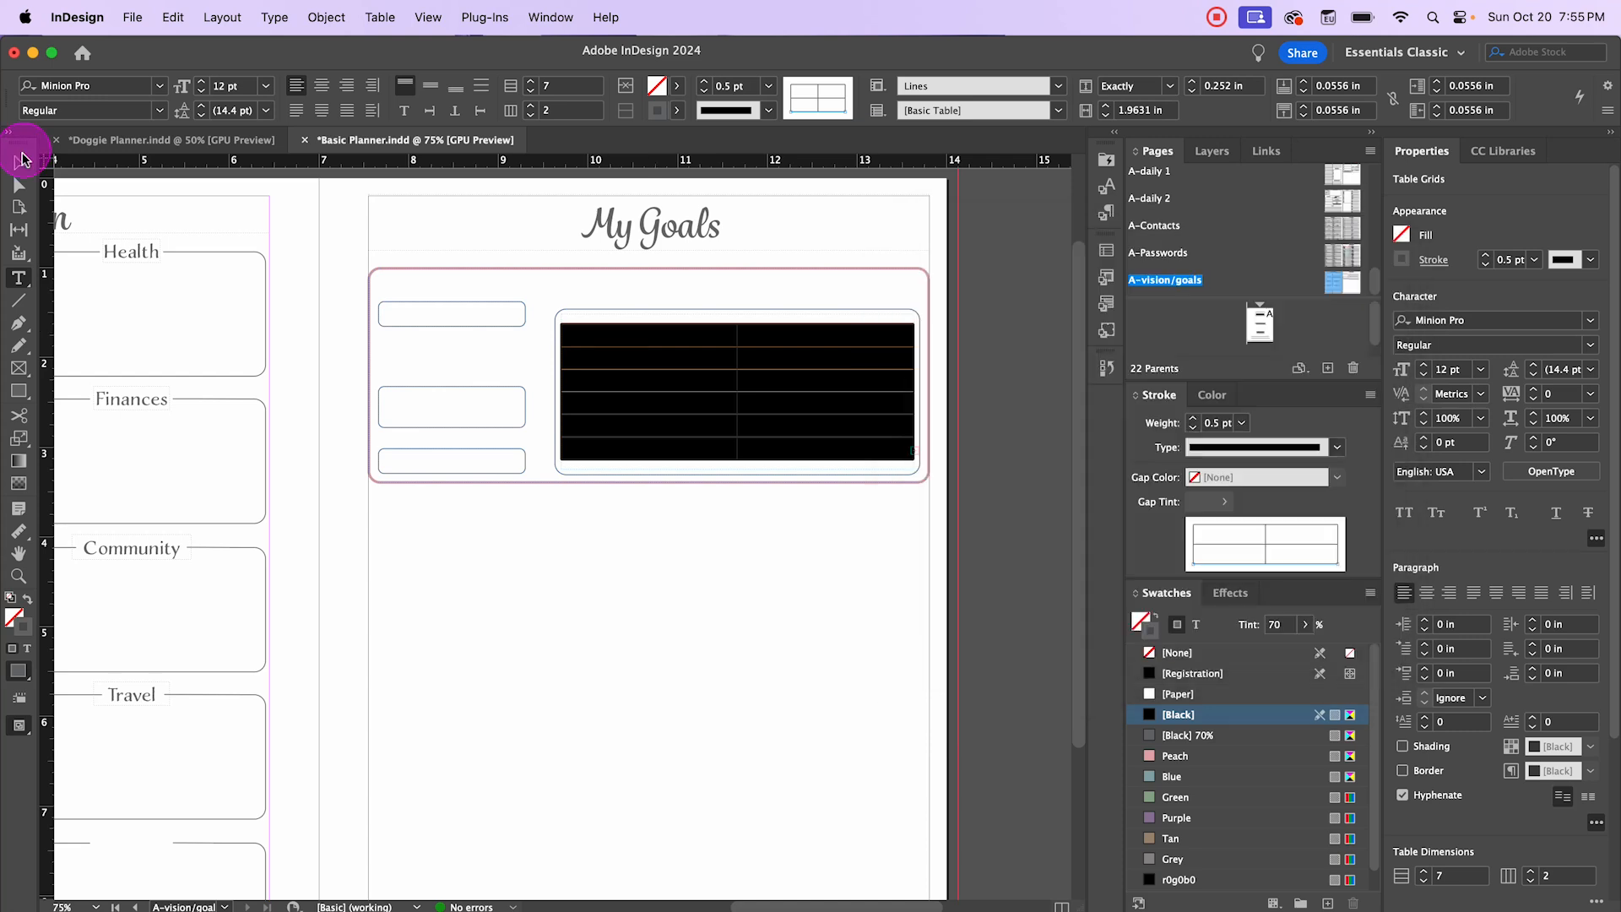
# Step: Preview the page without guides and nudge the lined table's frame slightly down within its box
pyautogui.click(19, 162)
pyautogui.click(758, 522)
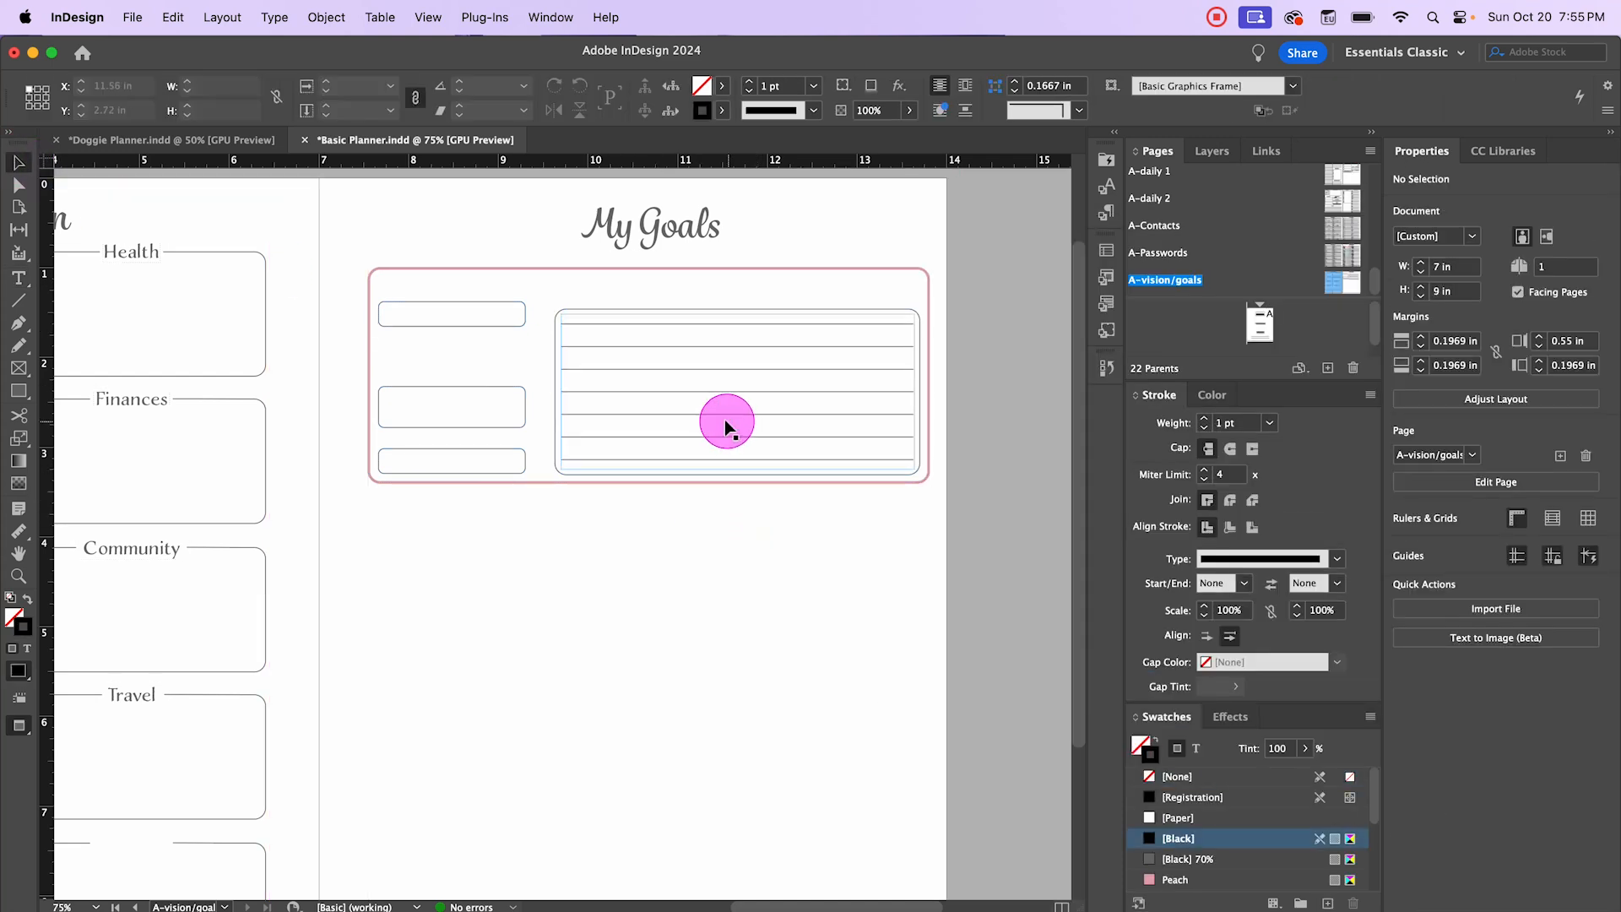
pyautogui.click(724, 369)
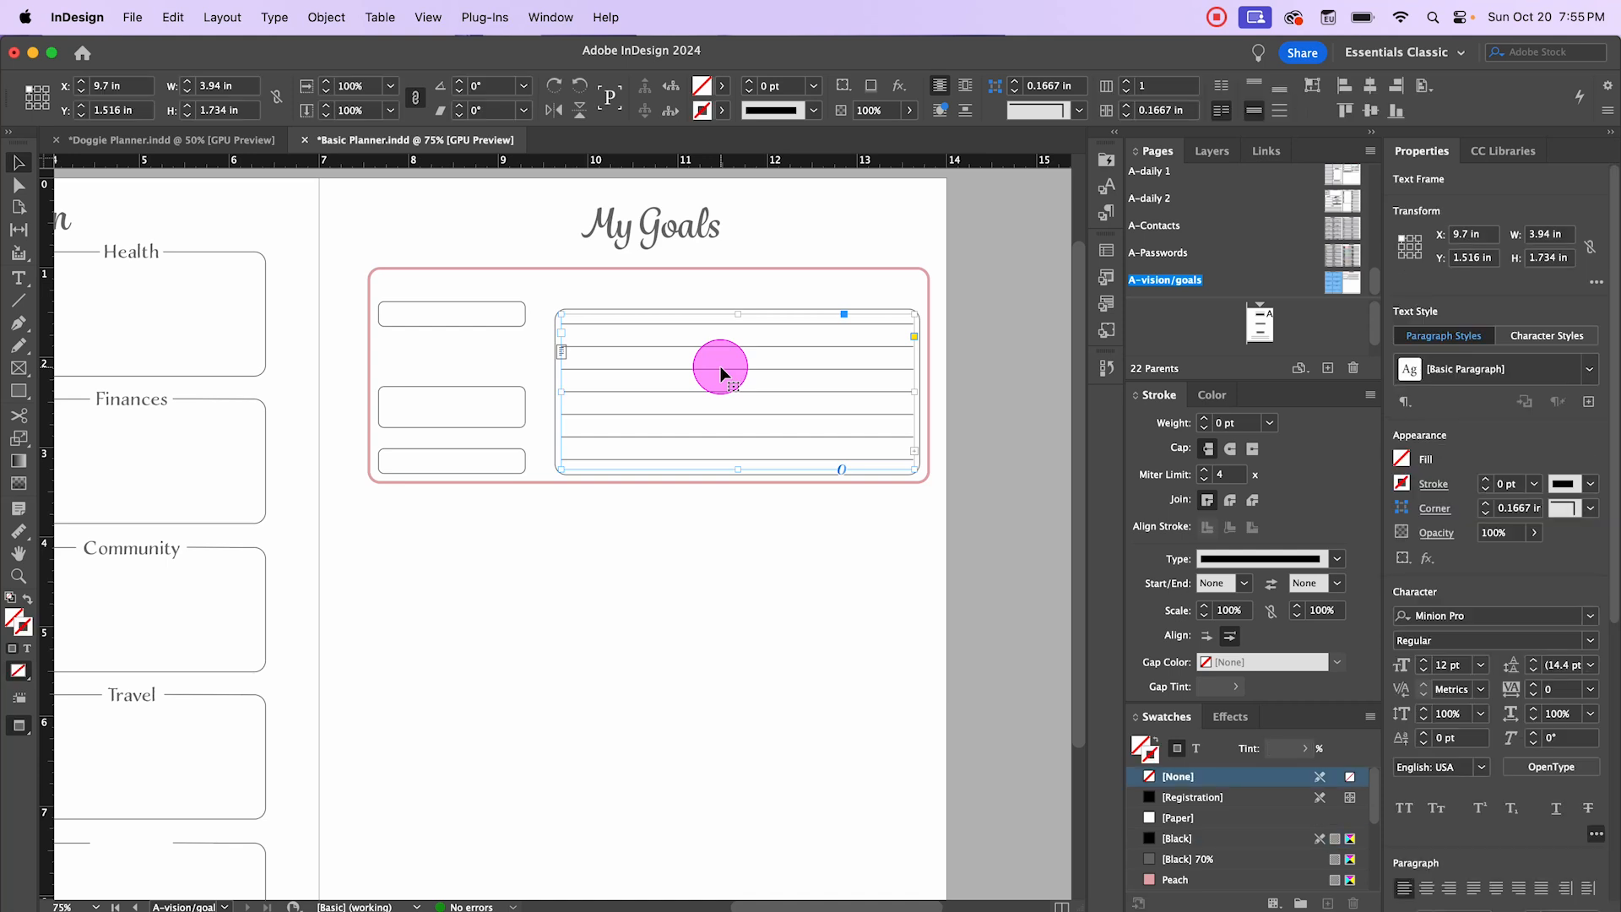
pyautogui.click(622, 507)
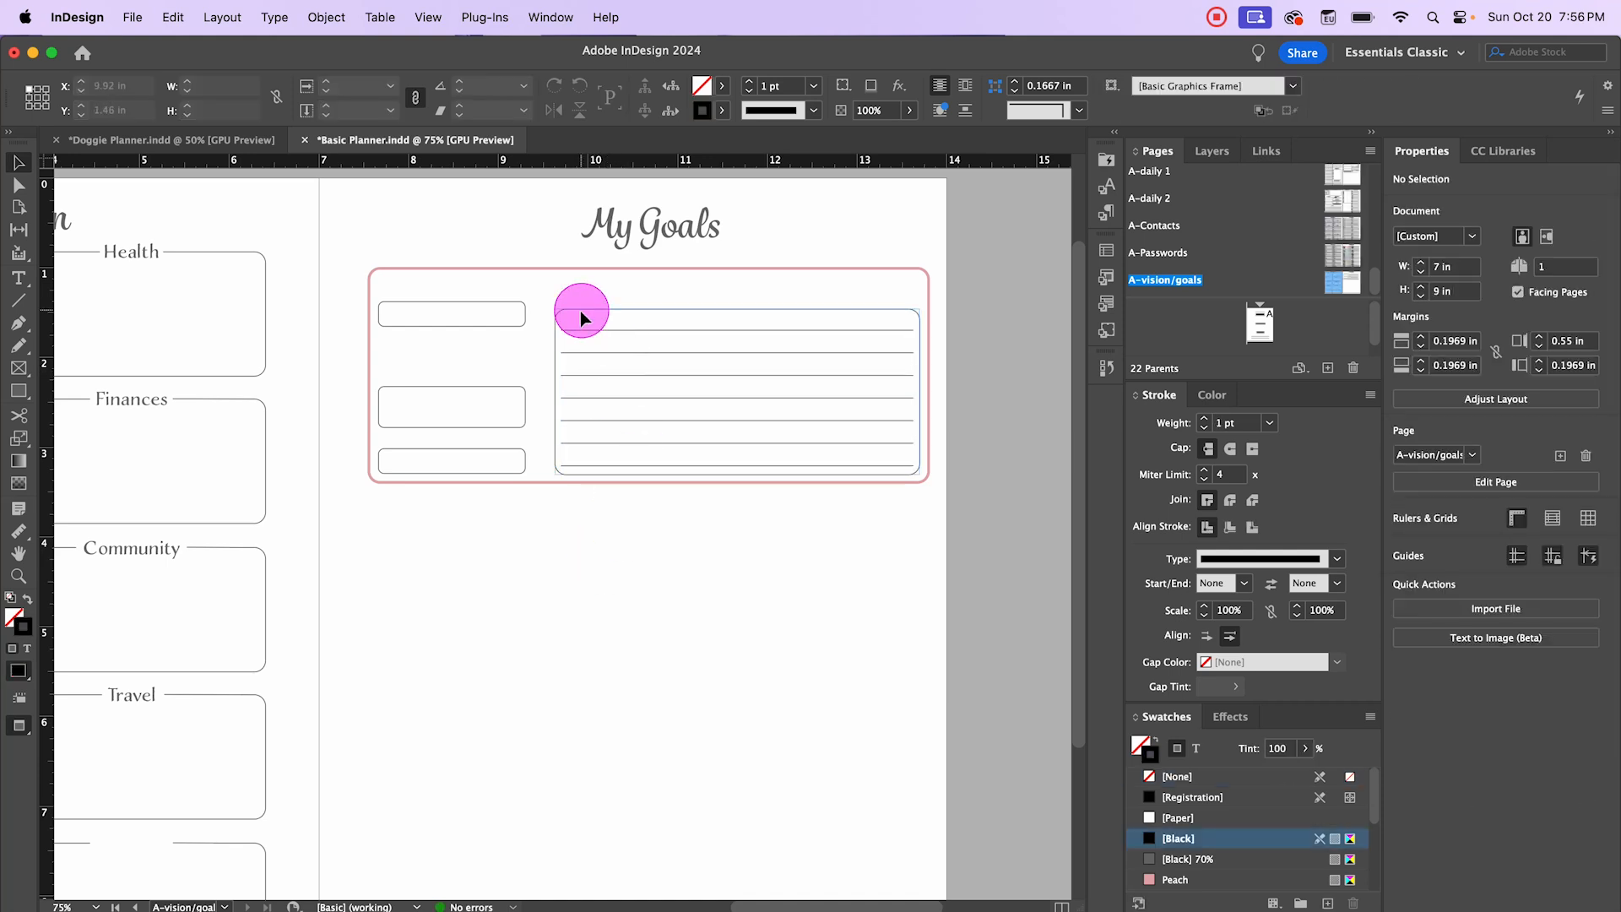
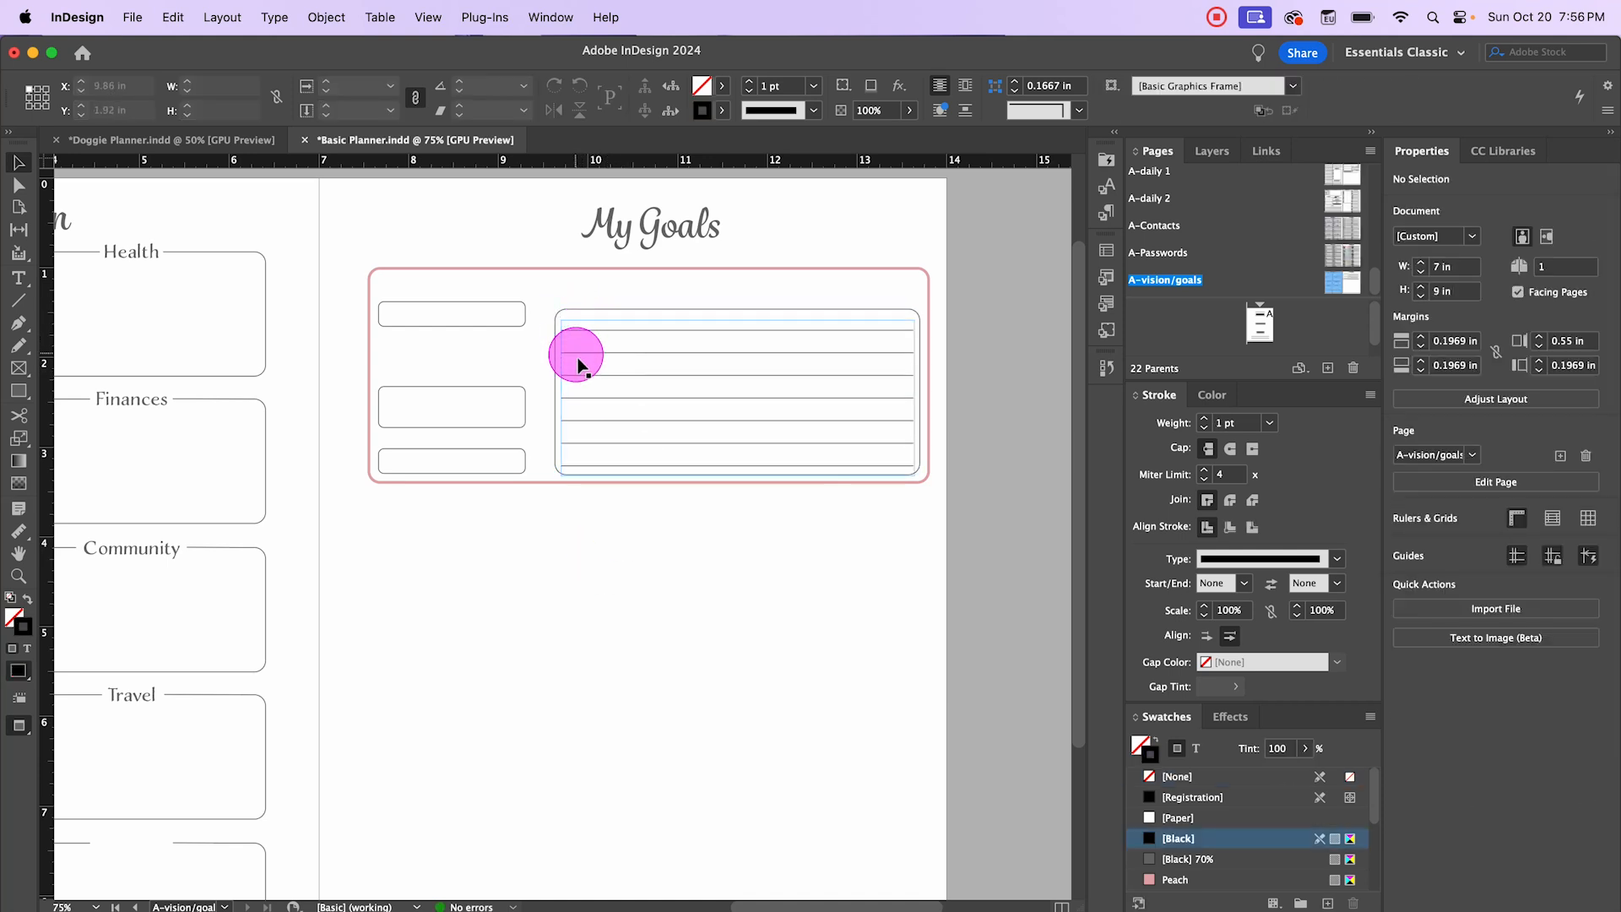
# Step: Create a square checkbox rectangle 0.1261 in wide and 0.1261 in high below the peach box
pyautogui.click(23, 395)
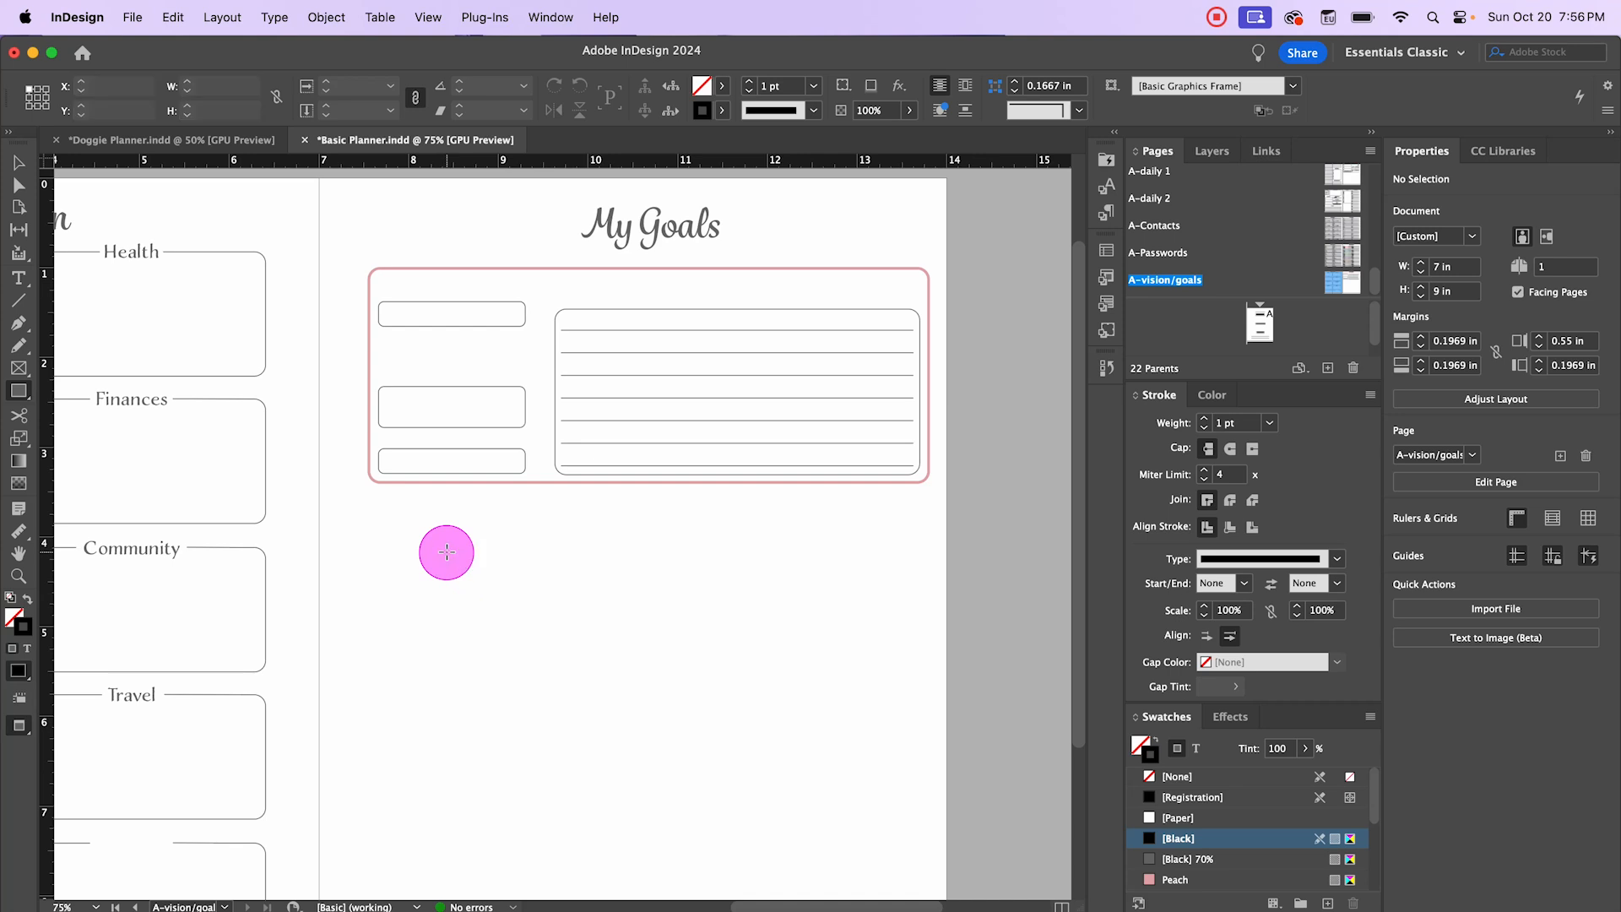
pyautogui.moveTo(447, 550); pyautogui.dragTo(450, 555)
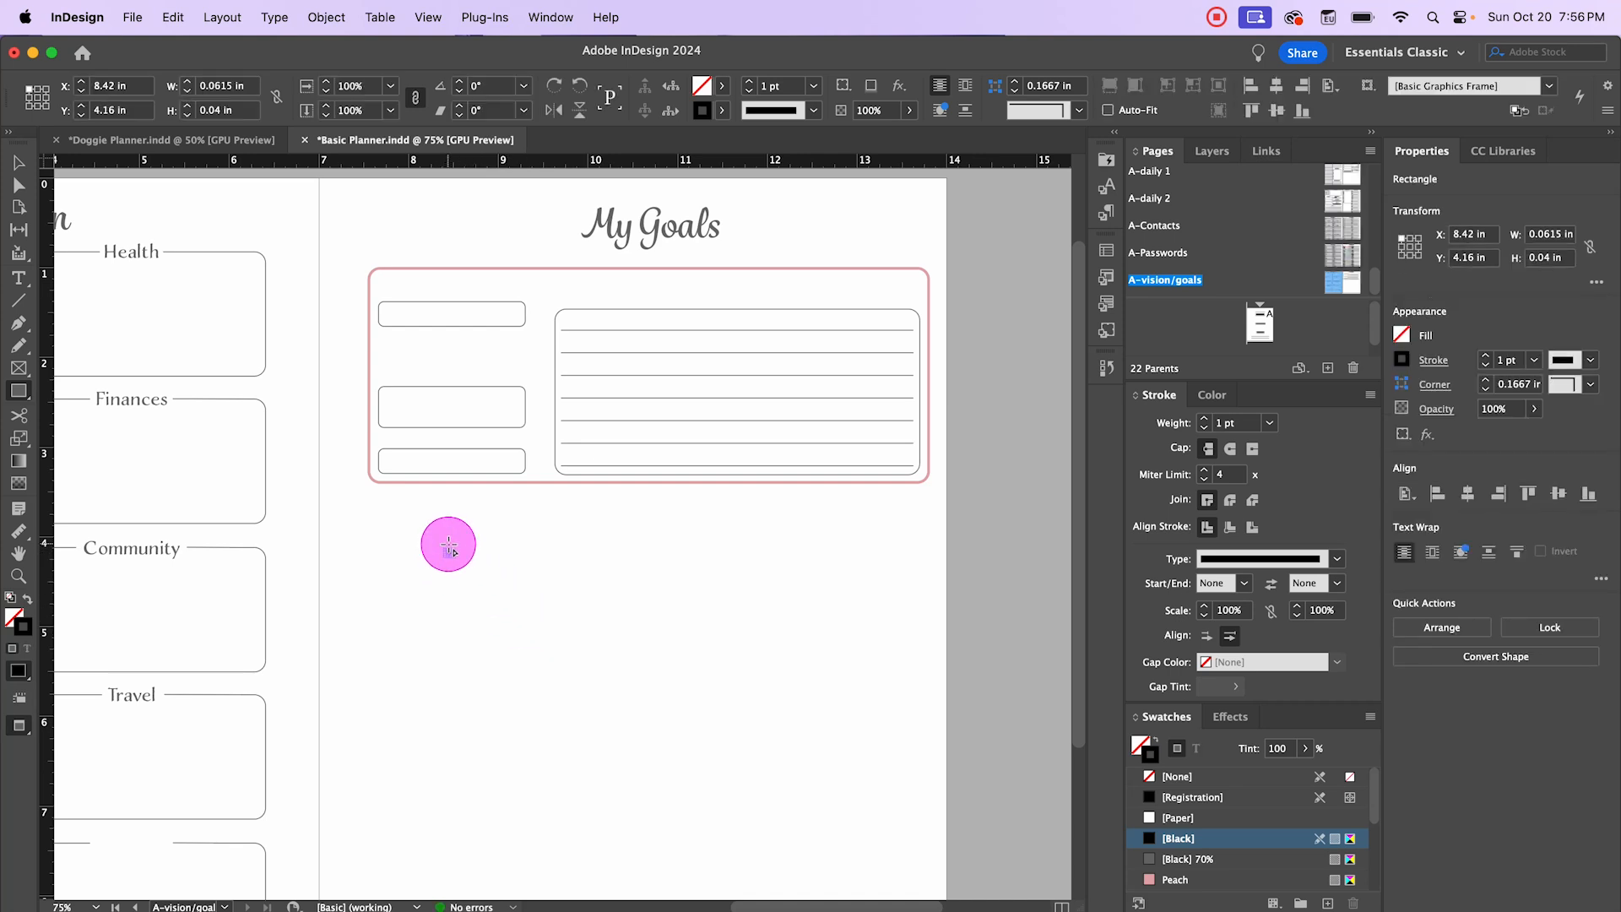
pyautogui.press('super+z')
pyautogui.click(398, 545)
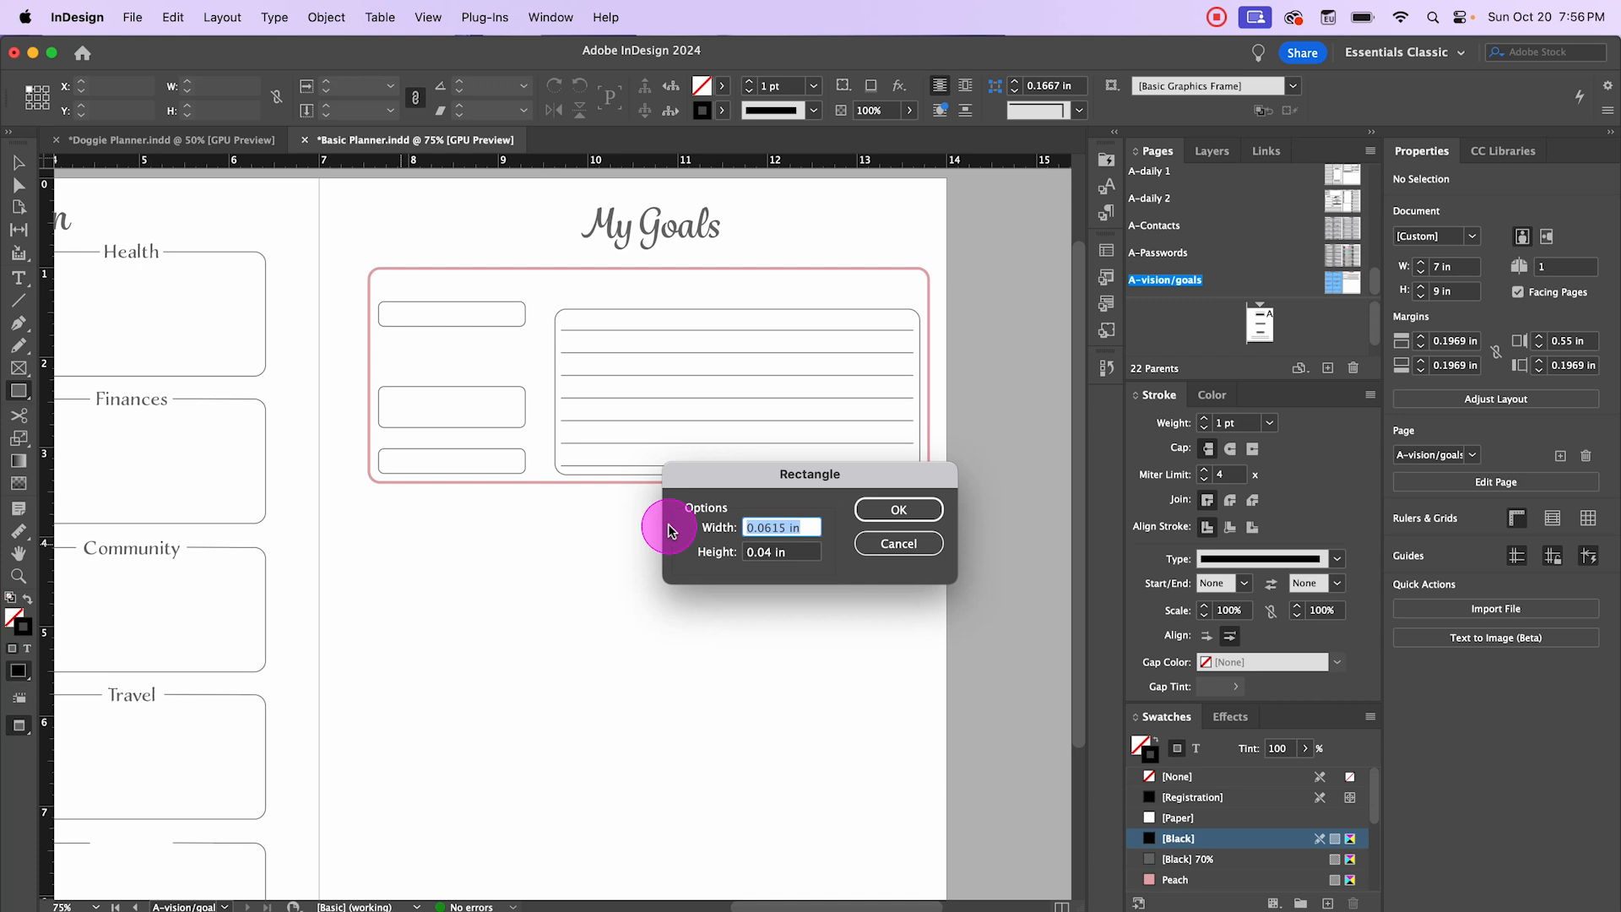
pyautogui.write('.12')
pyautogui.press('Tab')
pyautogui.write('.1261')
pyautogui.press('Return')
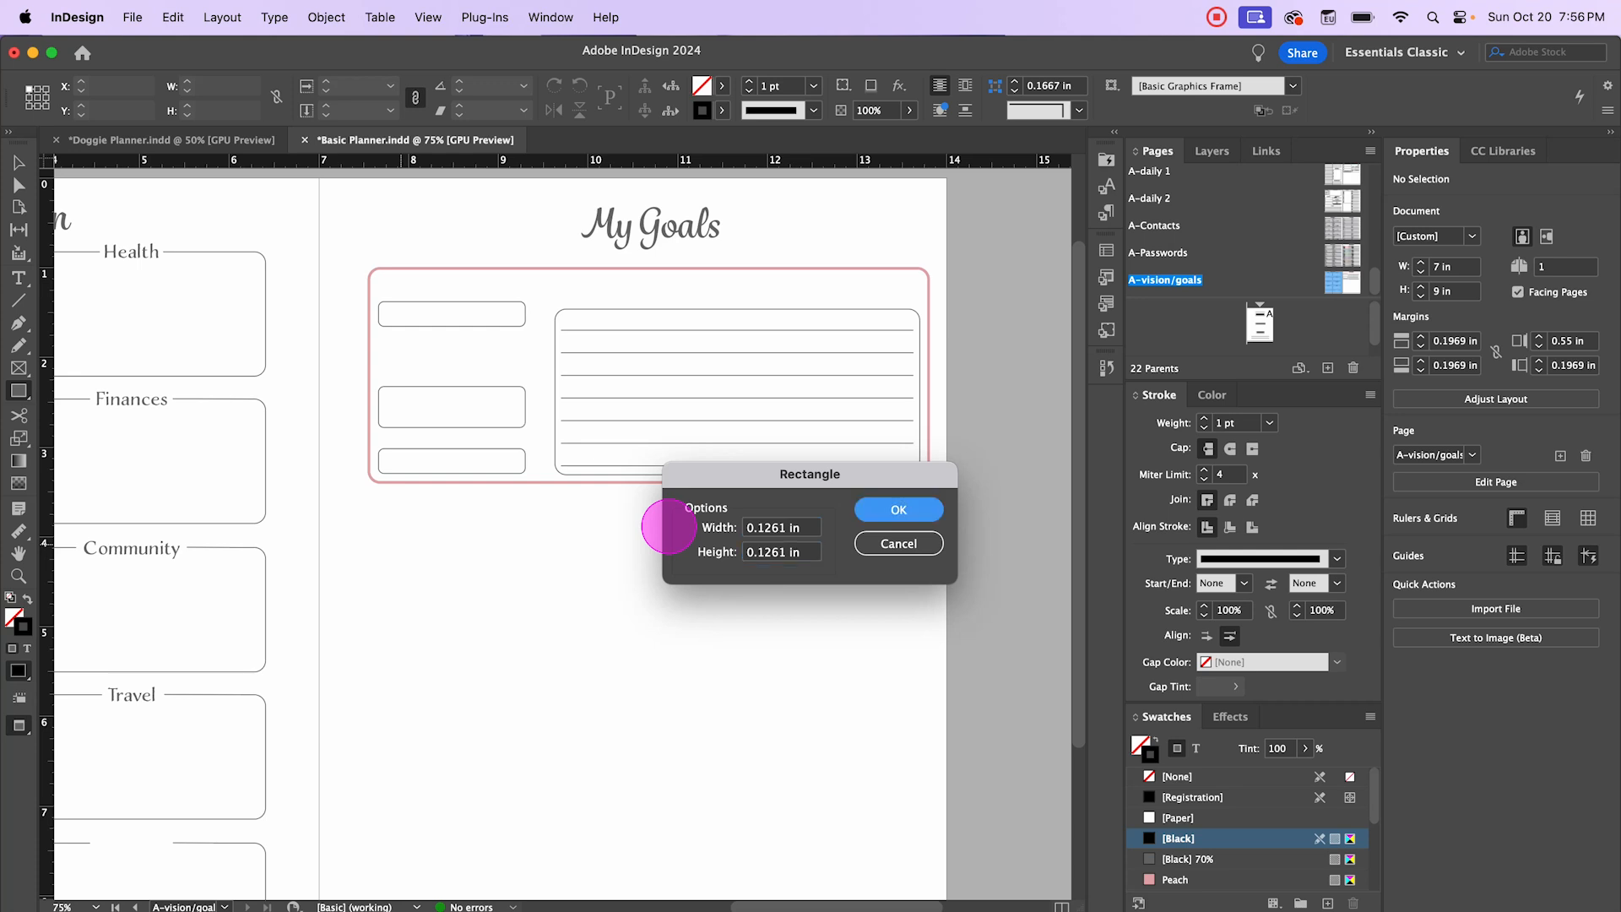
pyautogui.click(900, 510)
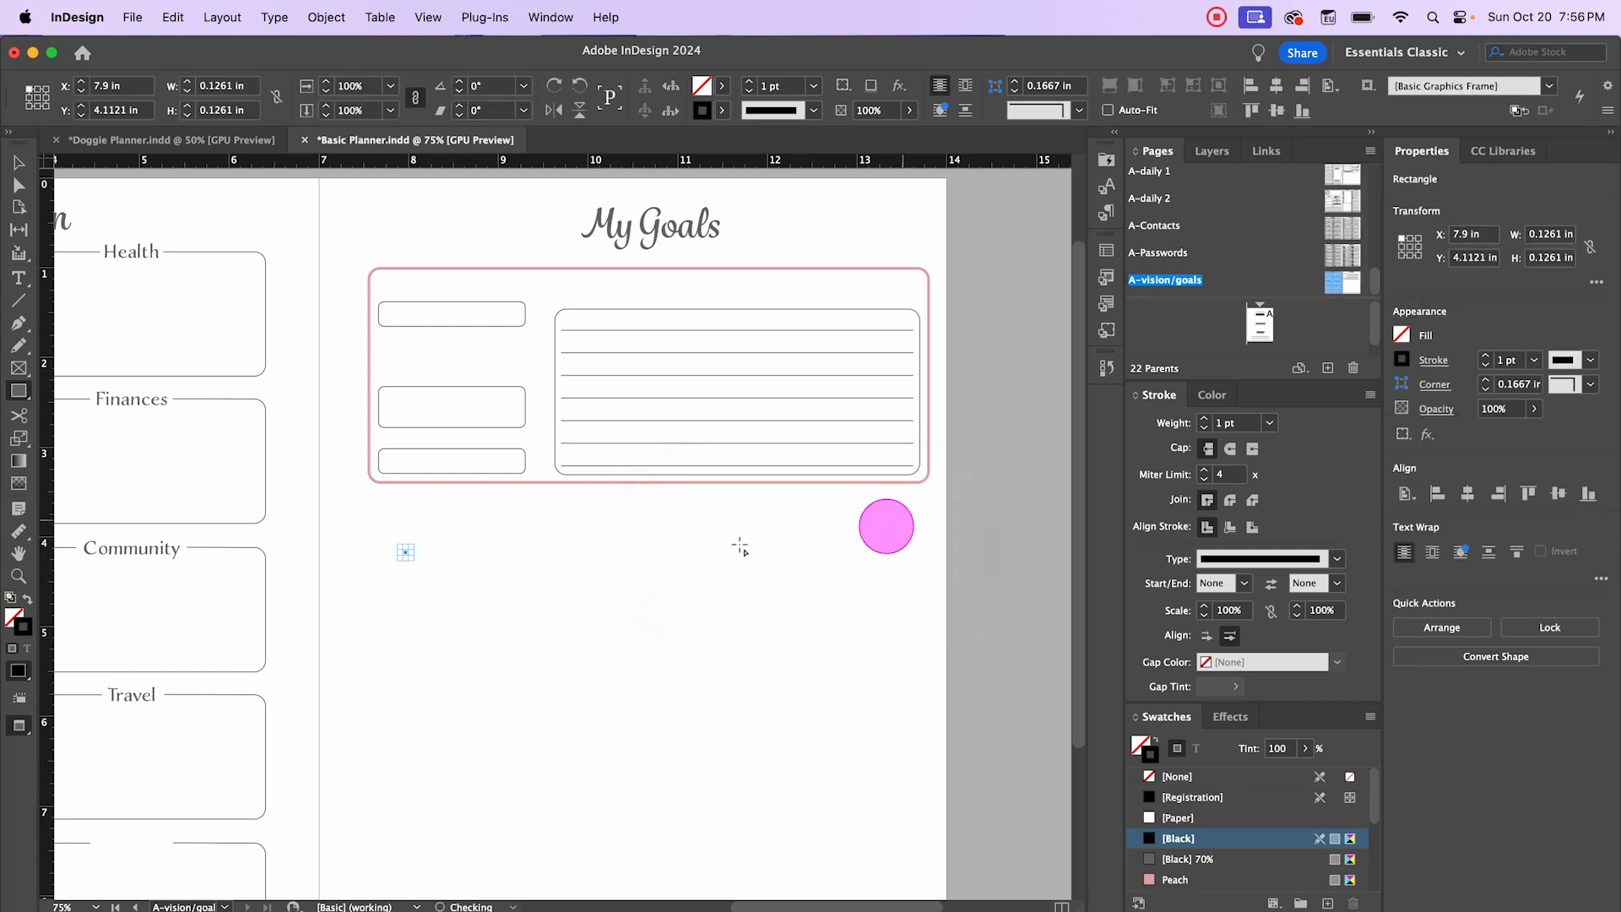
# Step: Give the small square rounded corners with a radius of 0.011 in and deselect it
pyautogui.press('super+equal')
pyautogui.press('super+equal')
pyautogui.press('super+equal')
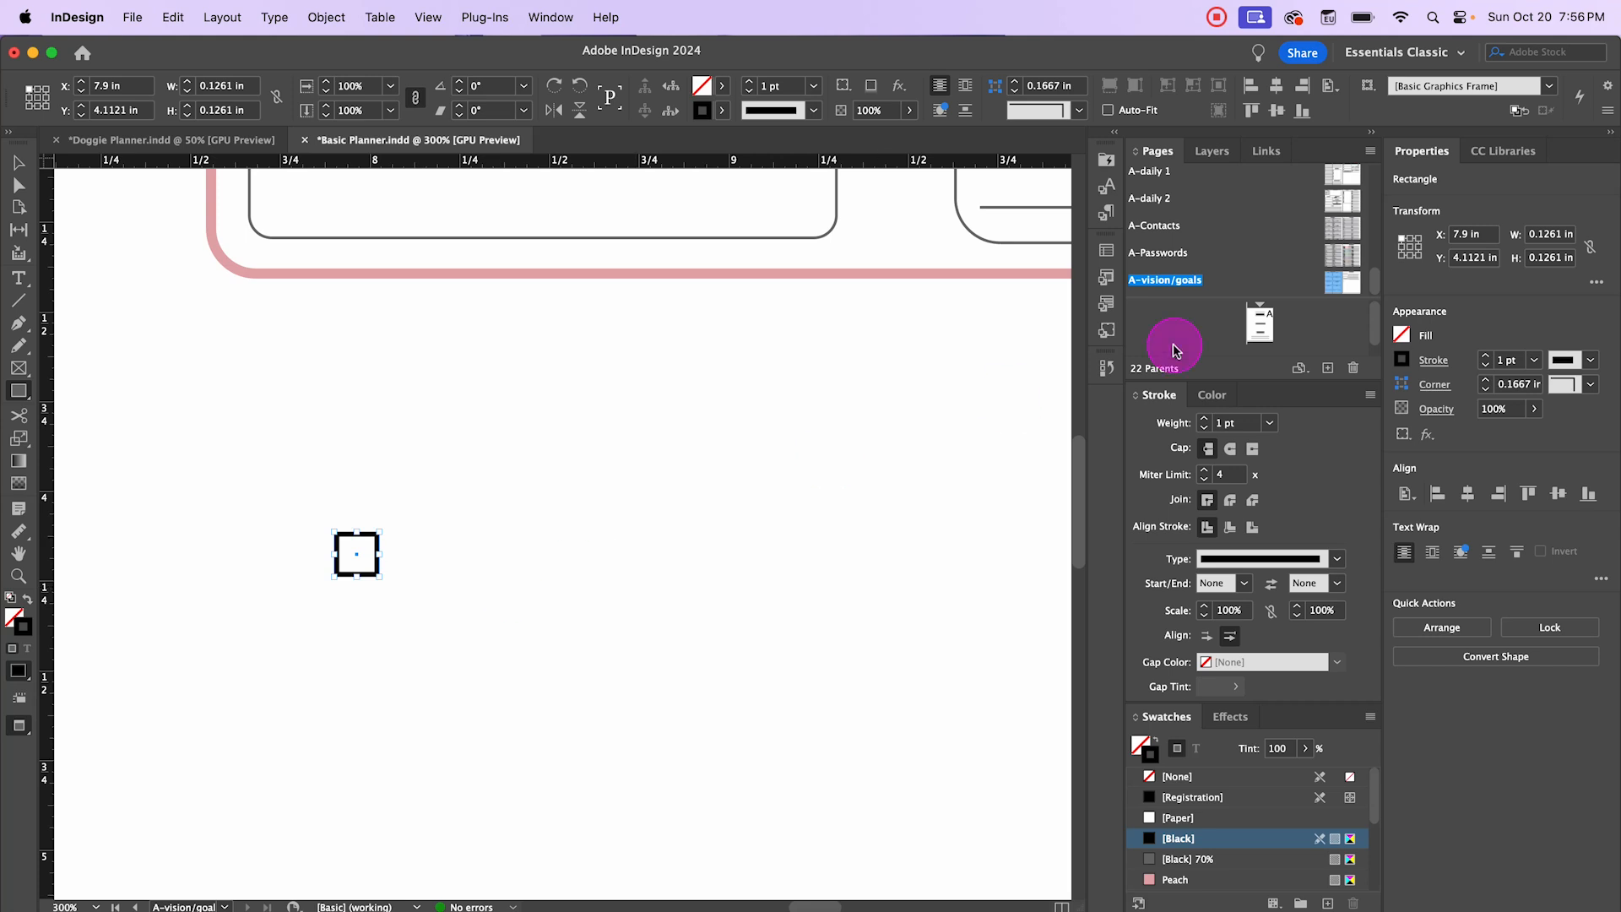
pyautogui.click(1569, 384)
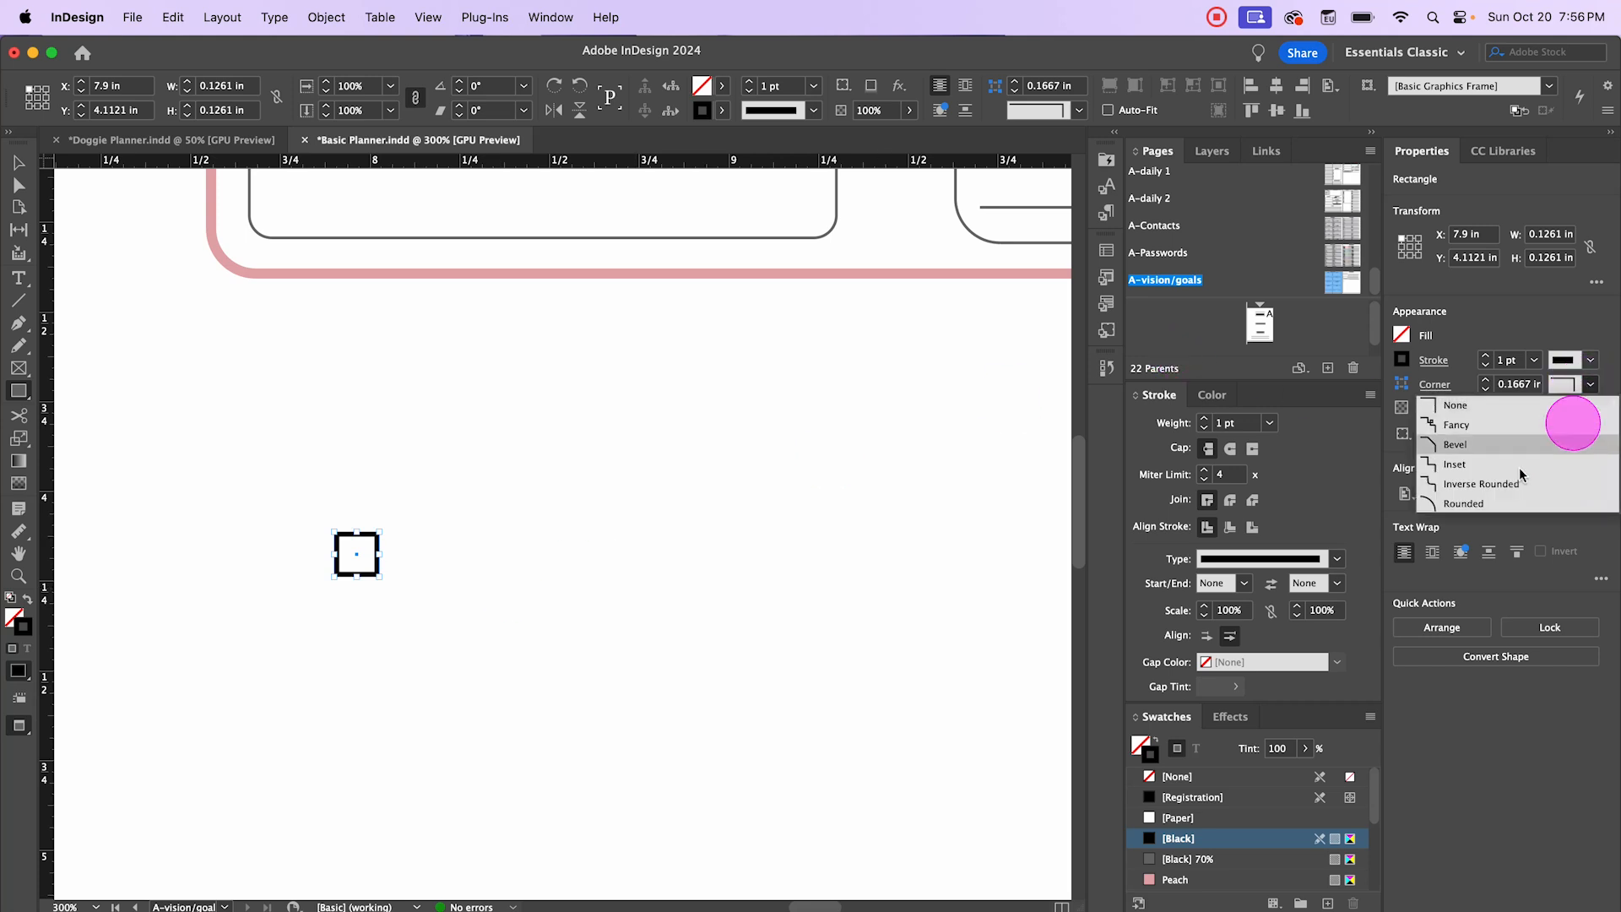
pyautogui.click(1484, 503)
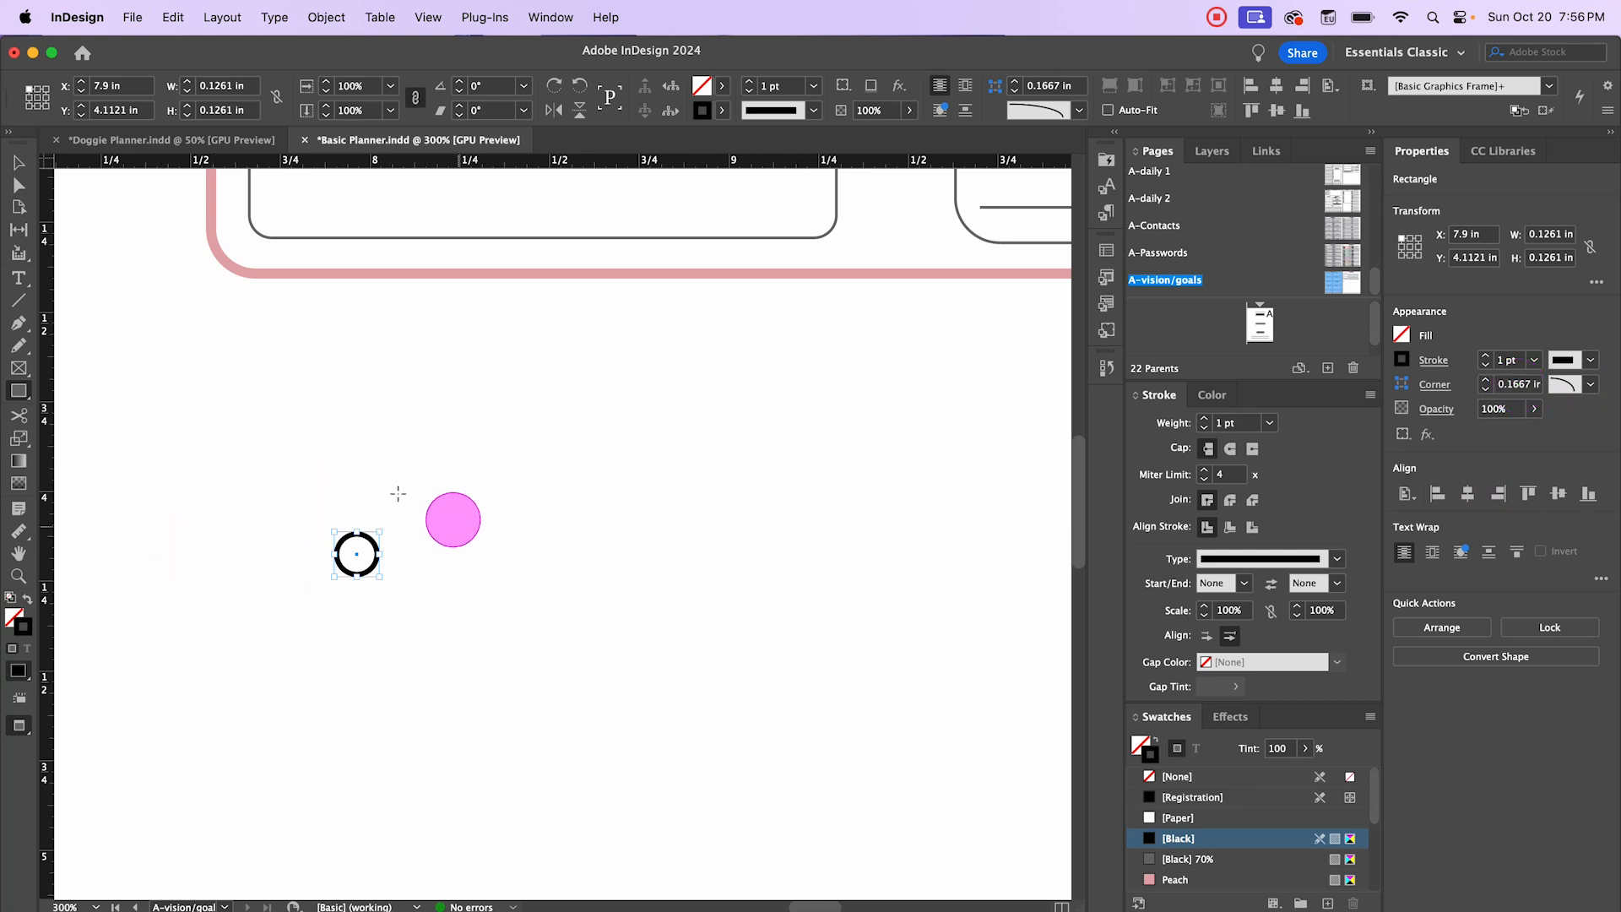
pyautogui.click(1514, 382)
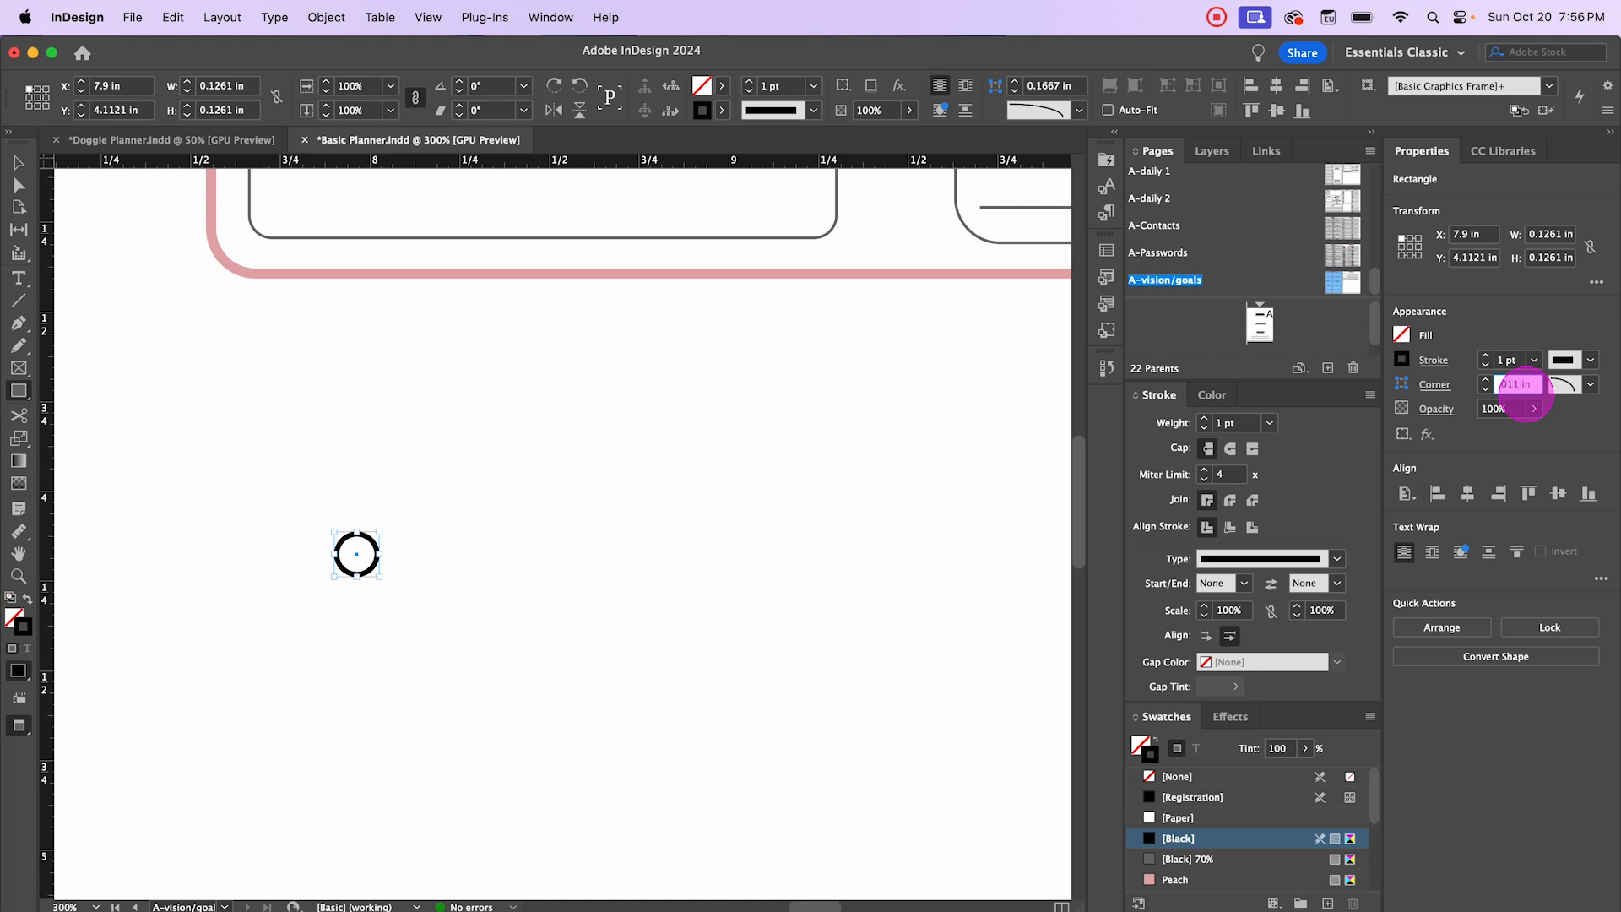
pyautogui.press('Return')
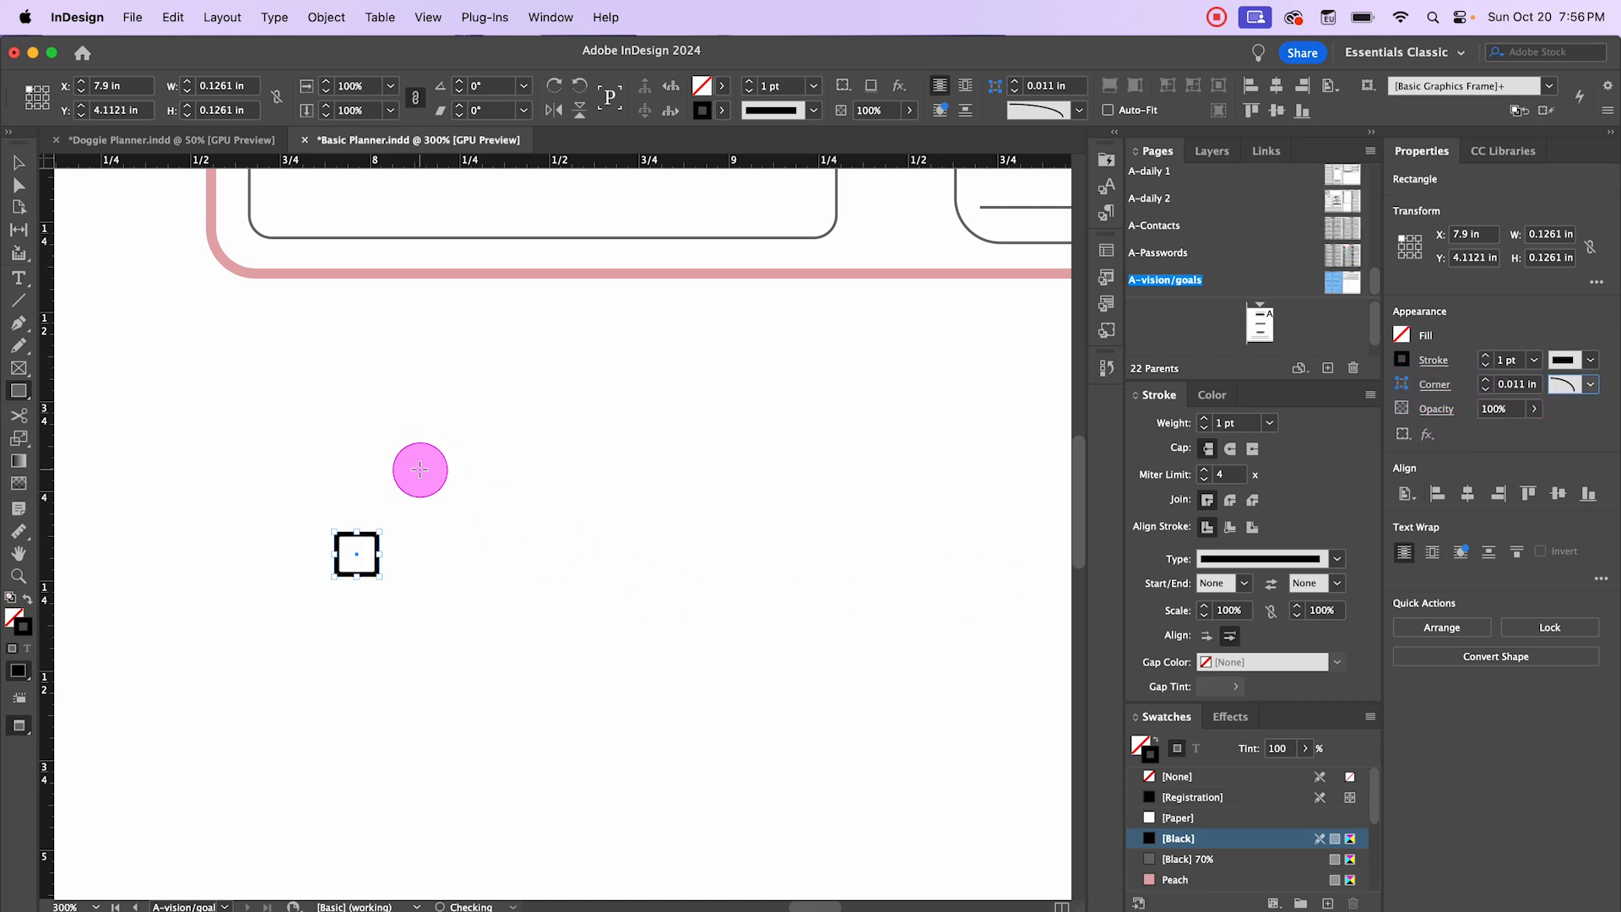
pyautogui.click(18, 162)
pyautogui.click(338, 337)
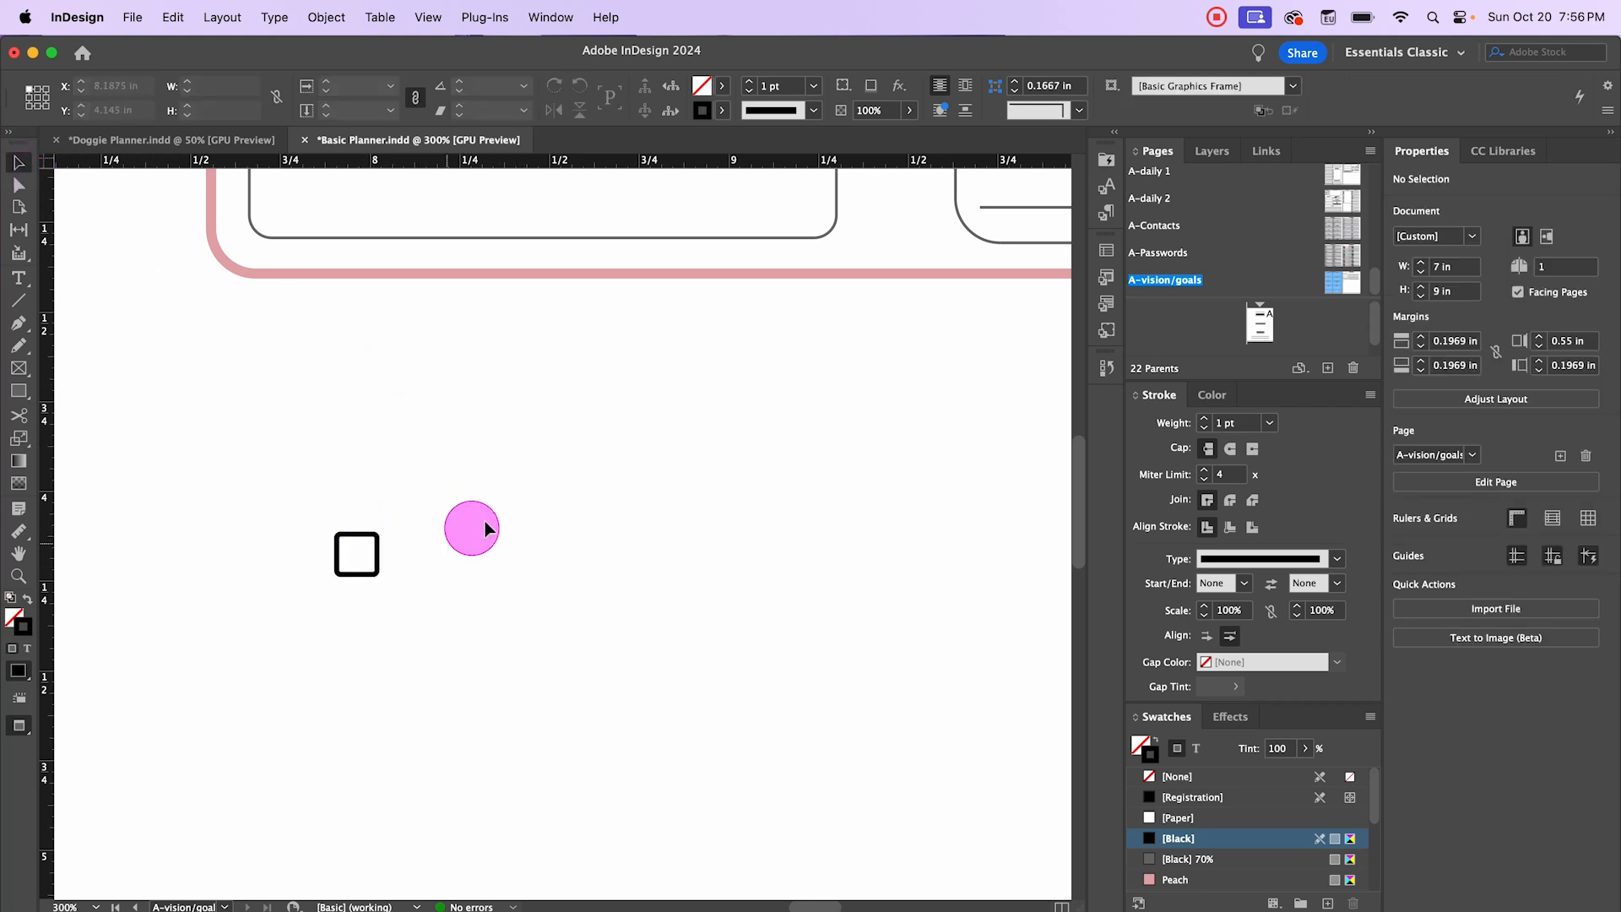
# Step: Remove the small square's stroke and fill it with the Peach swatch, leaving it deselected
pyautogui.click(354, 547)
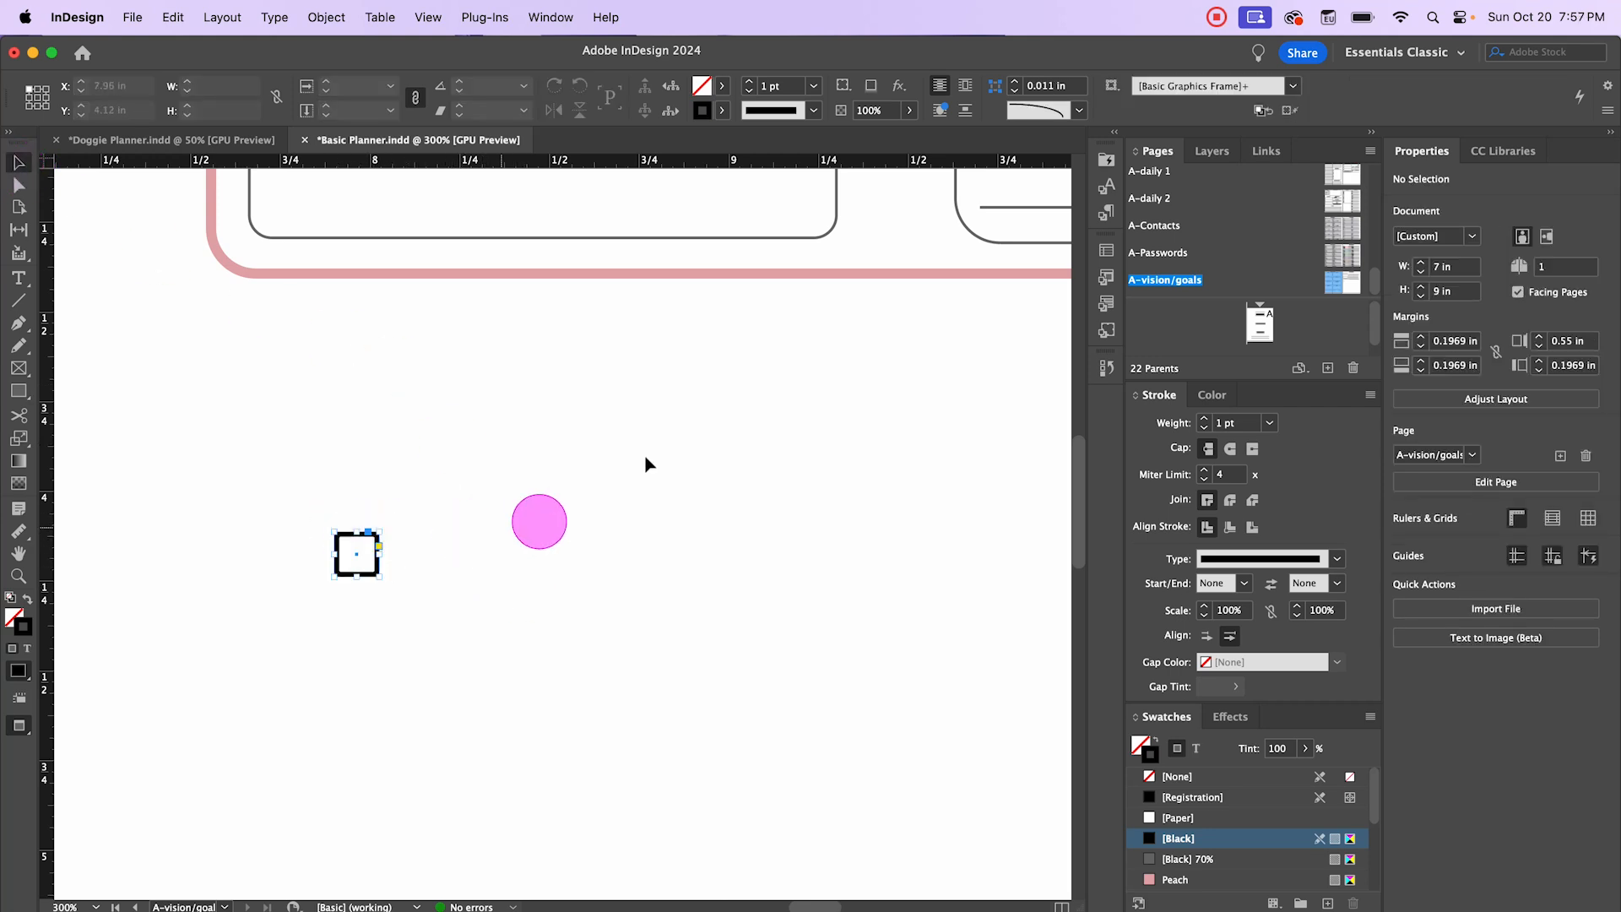
pyautogui.click(719, 93)
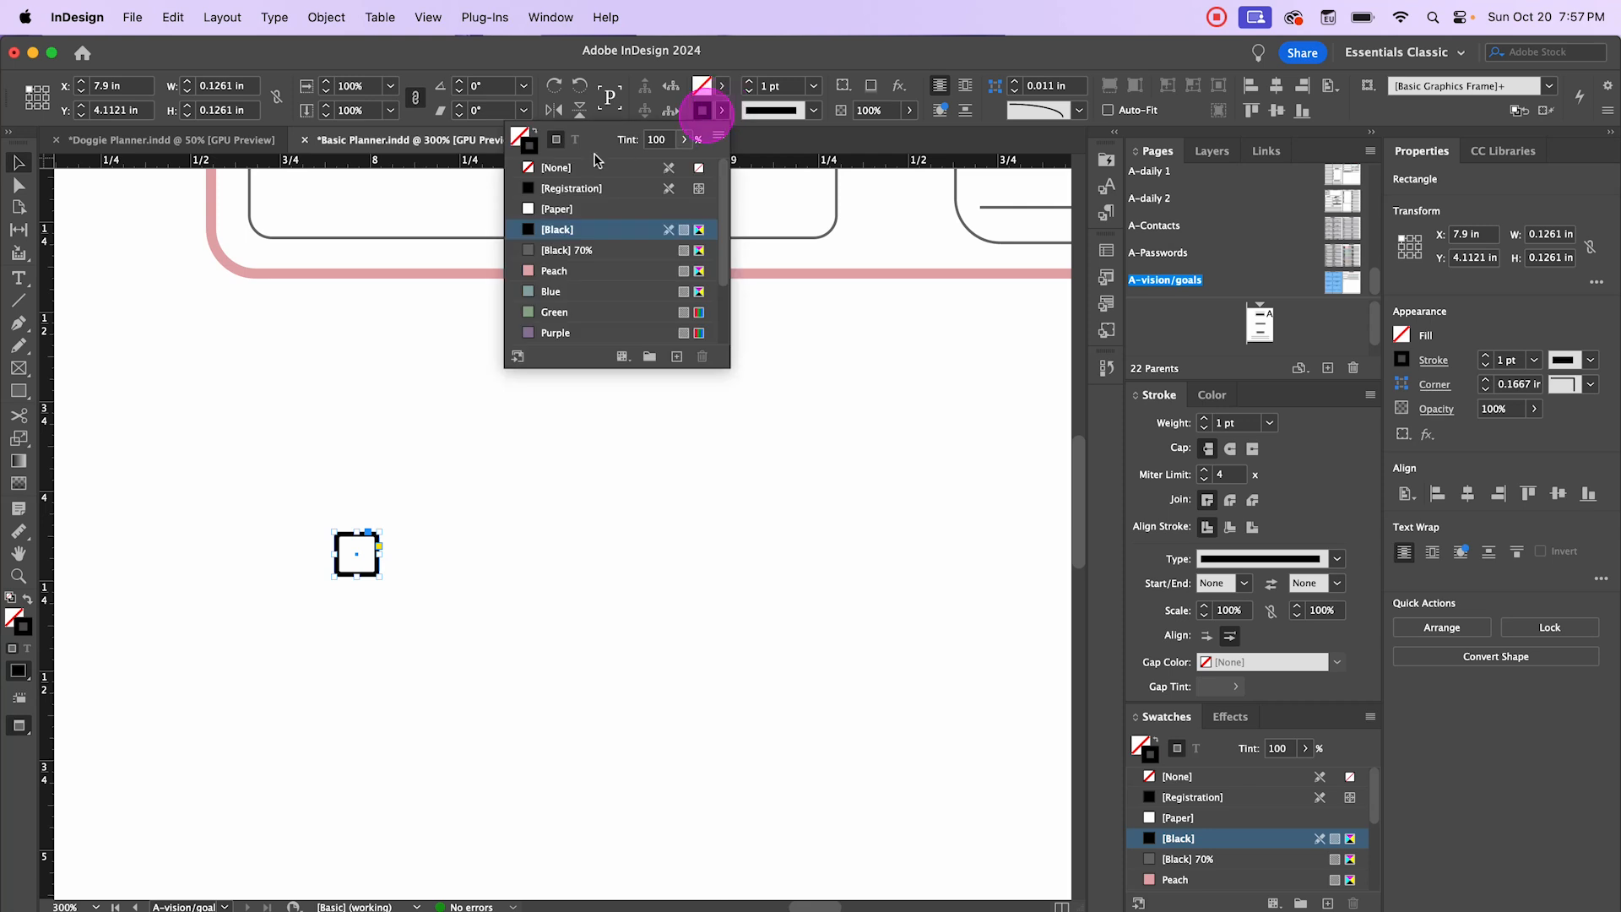
pyautogui.click(553, 167)
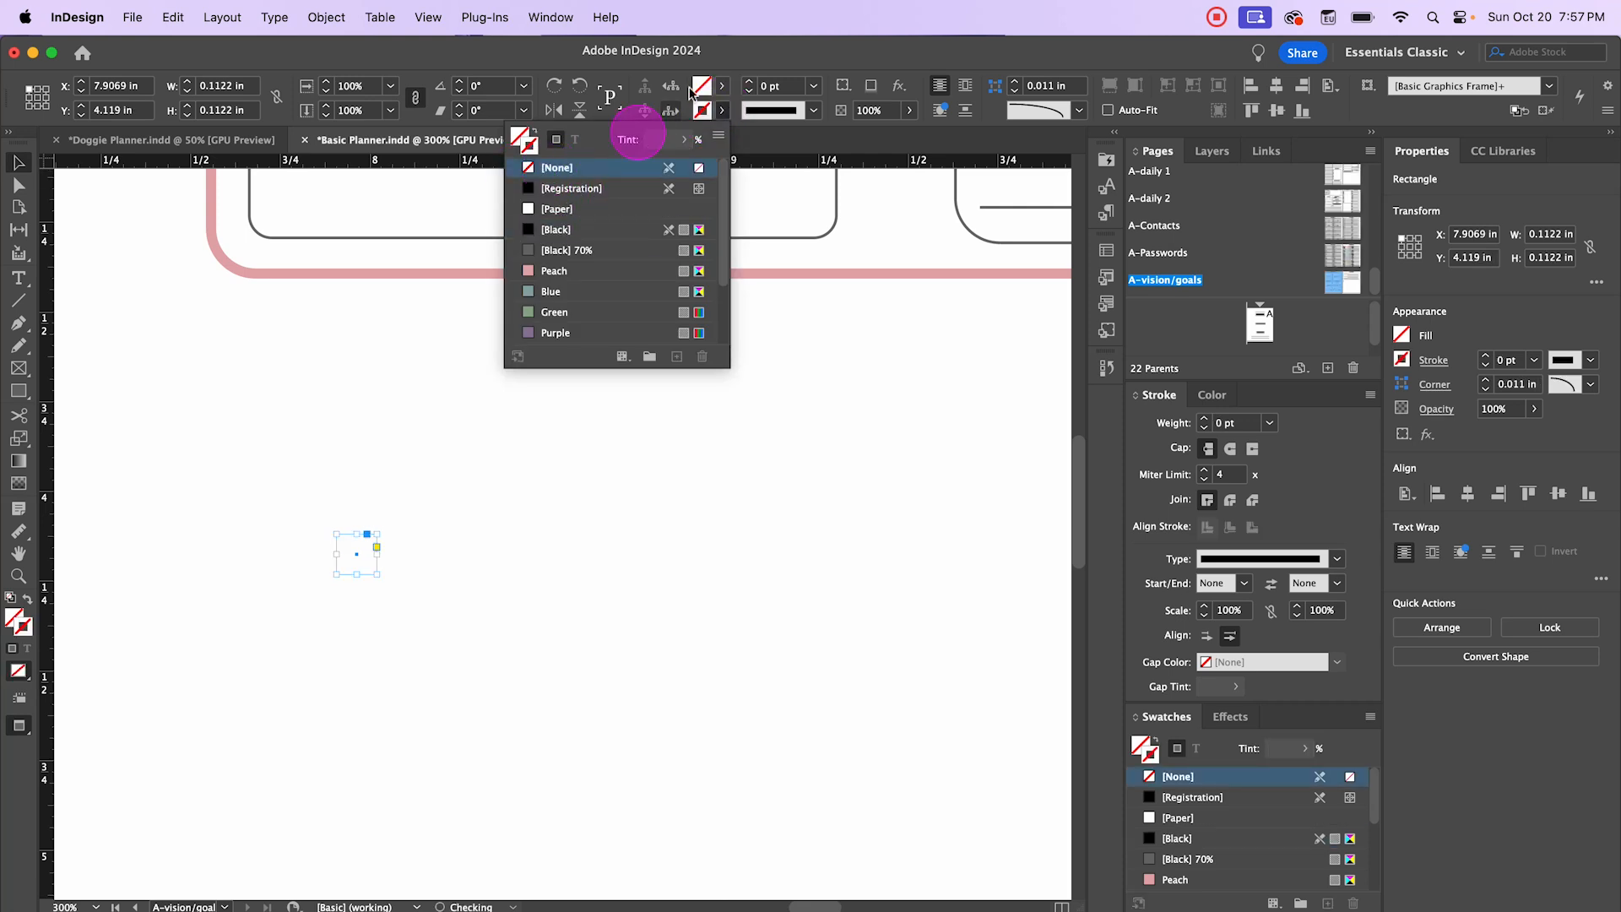
pyautogui.click(723, 89)
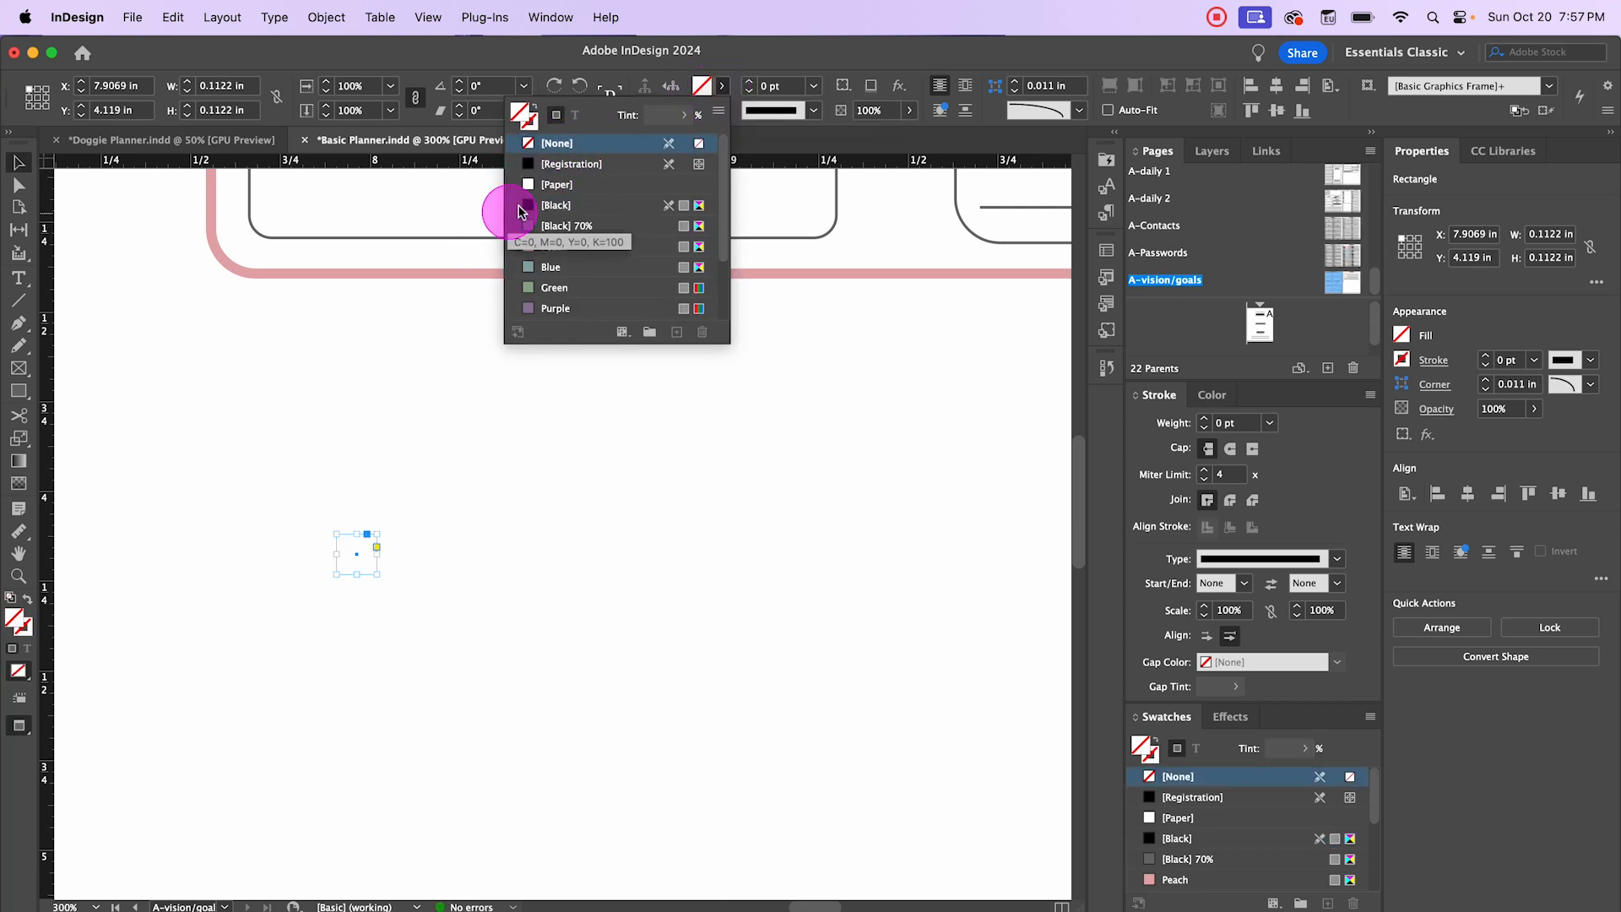
pyautogui.click(554, 246)
pyautogui.click(106, 243)
# Step: Extend the lined table's text frame downward to a height of about 1.96 in
pyautogui.scroll(-3, 530, 495)
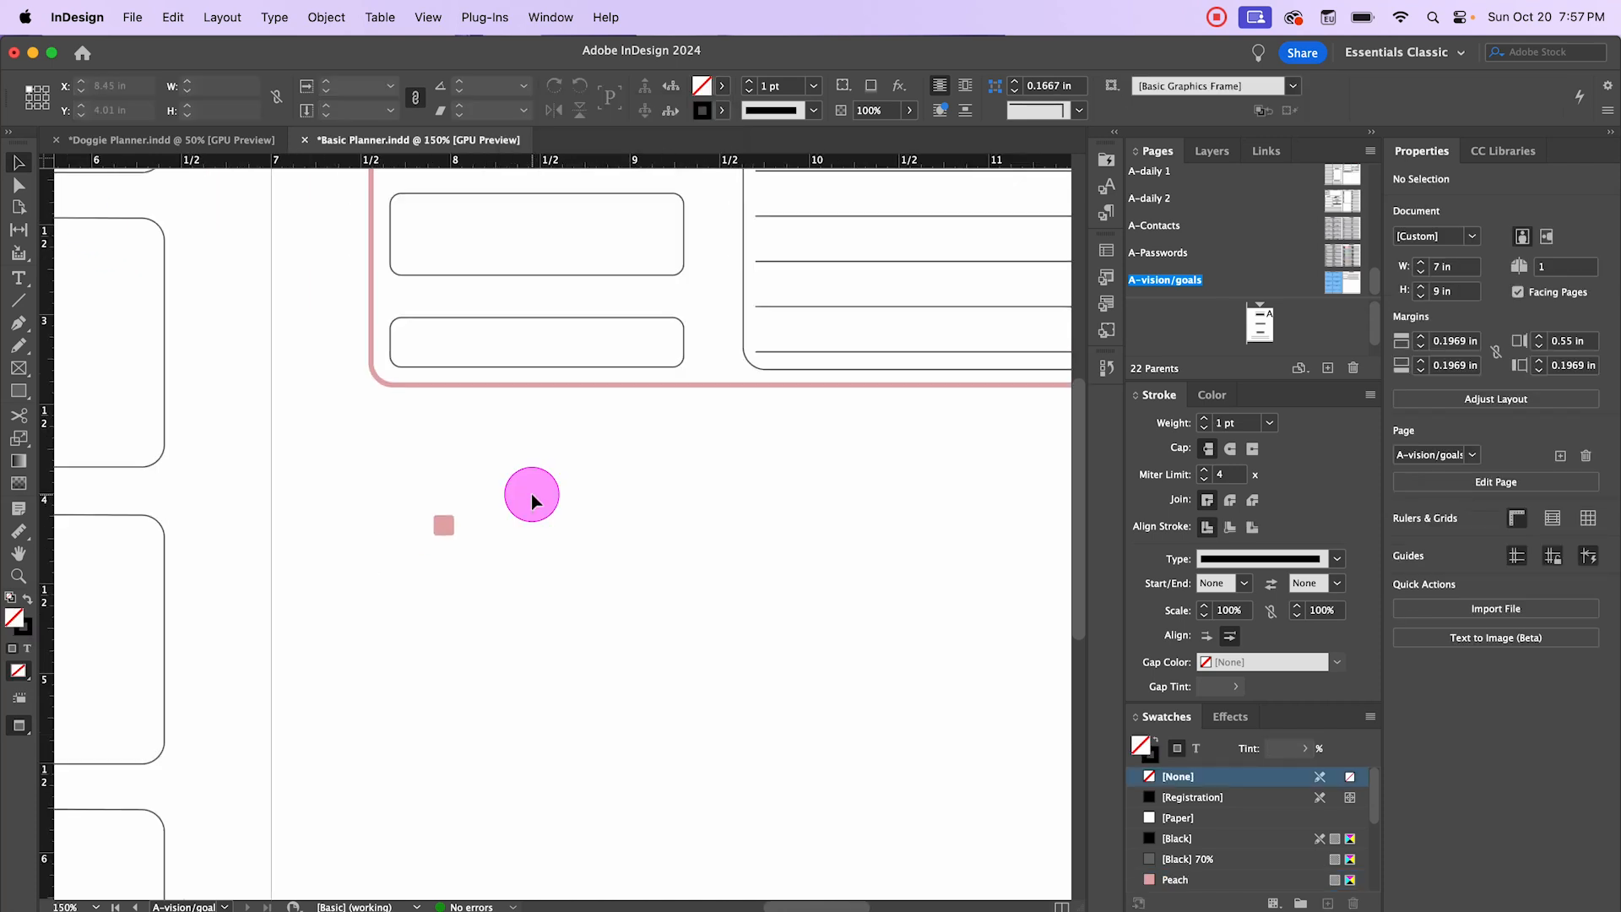
pyautogui.scroll(-1, 708, 535)
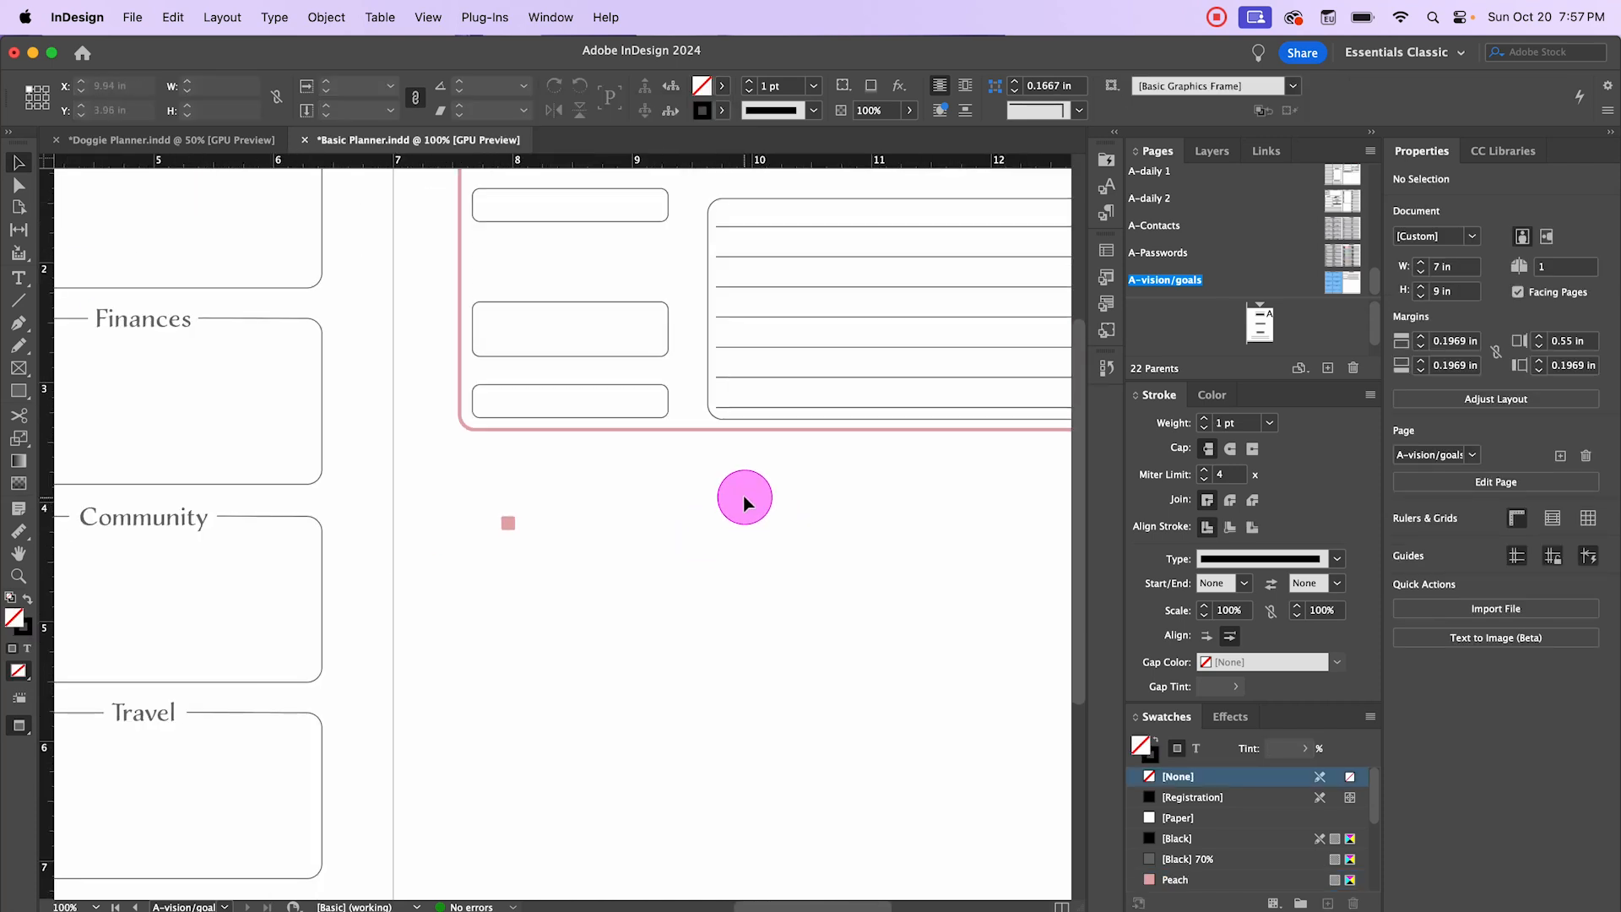
pyautogui.moveTo(745, 499); pyautogui.dragTo(535, 616)
pyautogui.click(528, 391)
pyautogui.scroll(1, 919, 383)
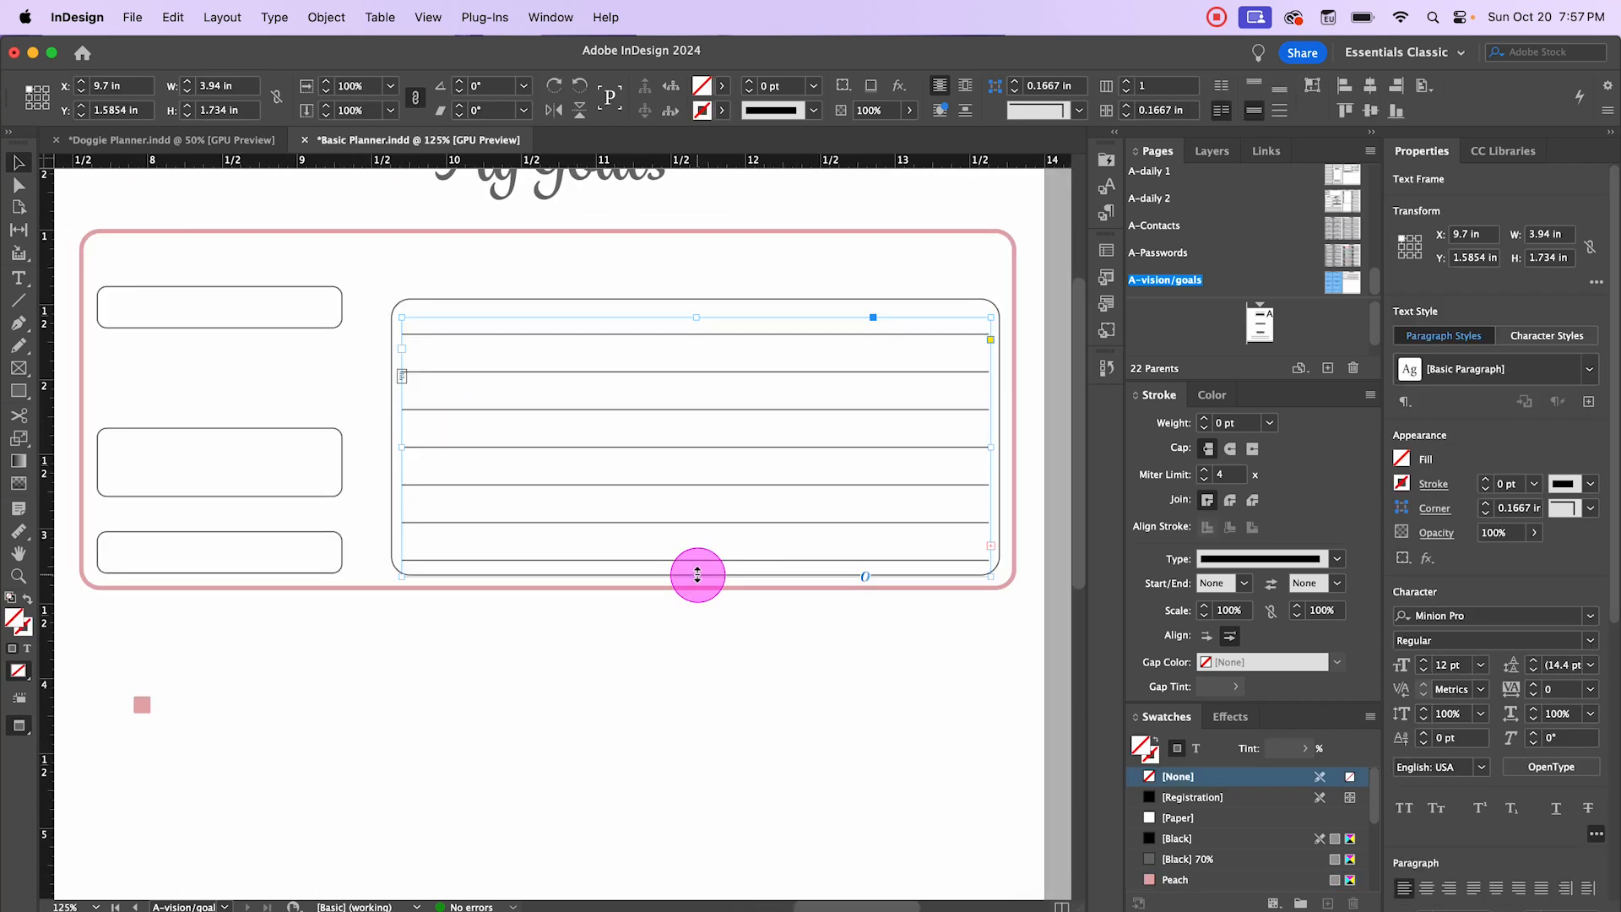
pyautogui.moveTo(697, 573); pyautogui.dragTo(699, 611)
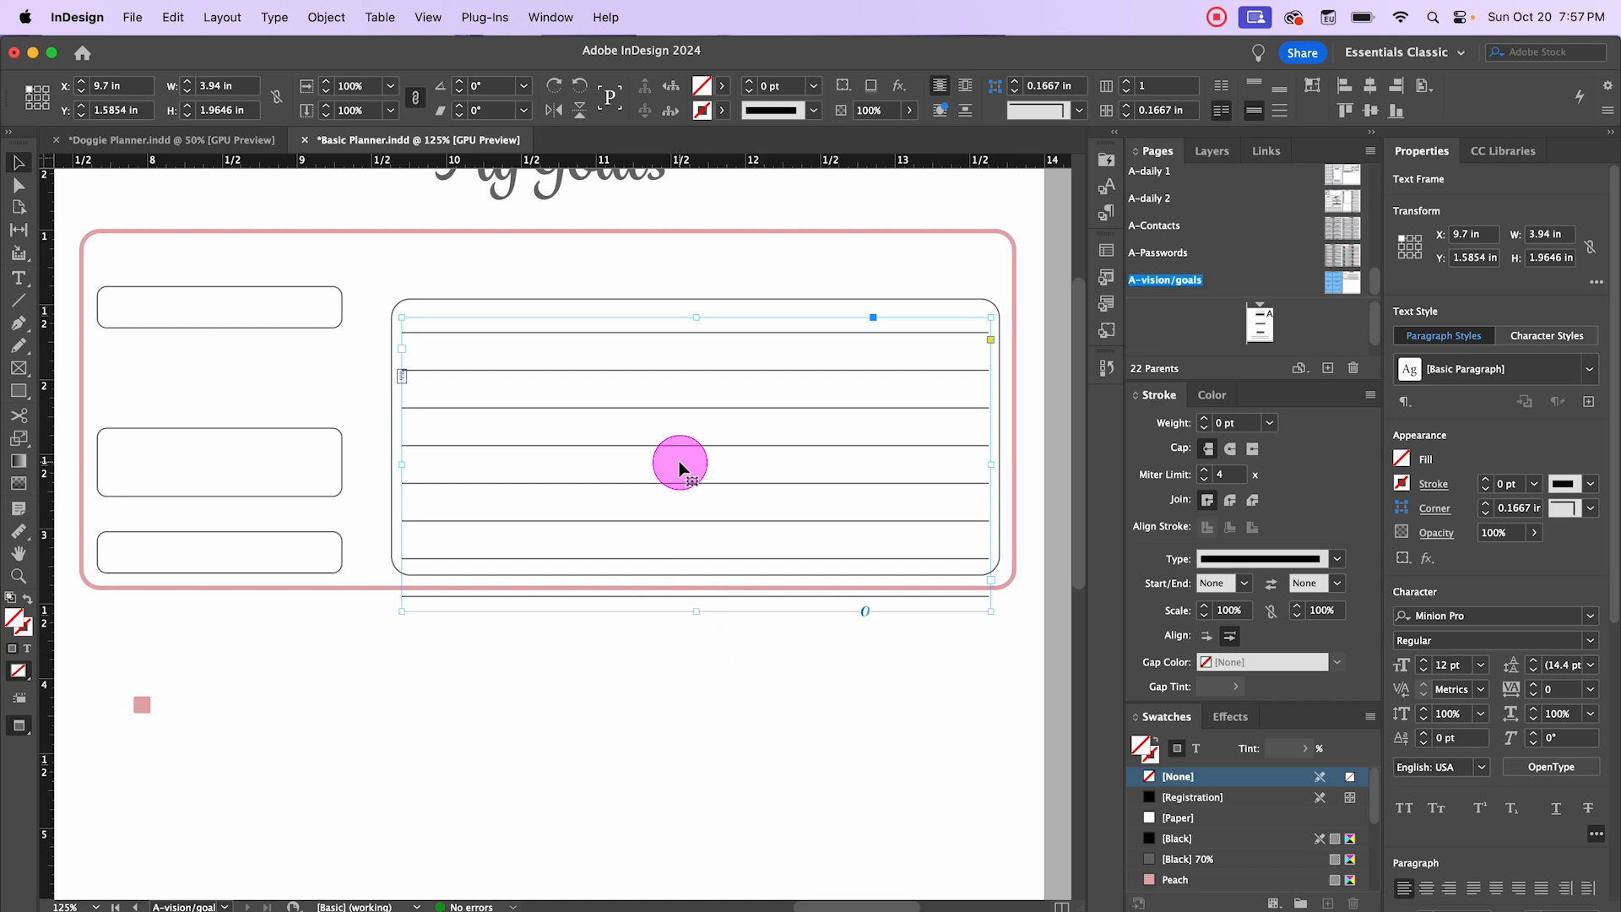
# Step: Nudge the table's frame up to about Y 1.377 in so its rows fit within the rounded box
pyautogui.press('Up')
pyautogui.press('Up')
pyautogui.press('Up')
pyautogui.press('Up')
pyautogui.press('Up')
pyautogui.press('Up')
pyautogui.press('Up')
pyautogui.press('Up')
pyautogui.press('Up')
pyautogui.press('Up')
pyautogui.press('Up')
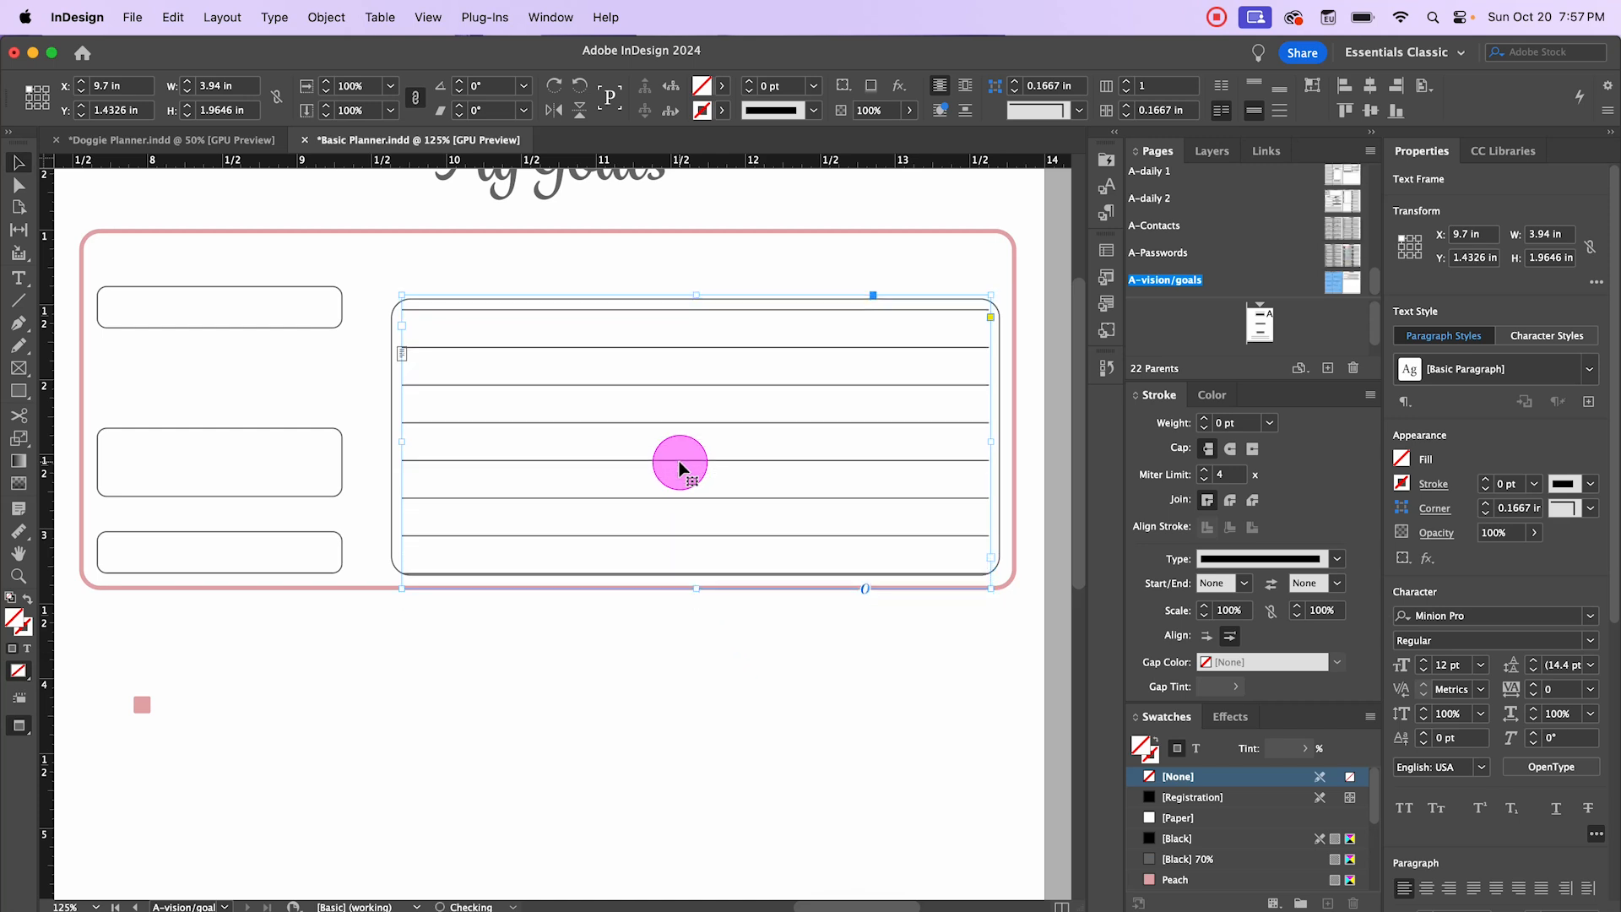
pyautogui.press('Up')
pyautogui.press('Up')
pyautogui.press('Up')
pyautogui.press('Up')
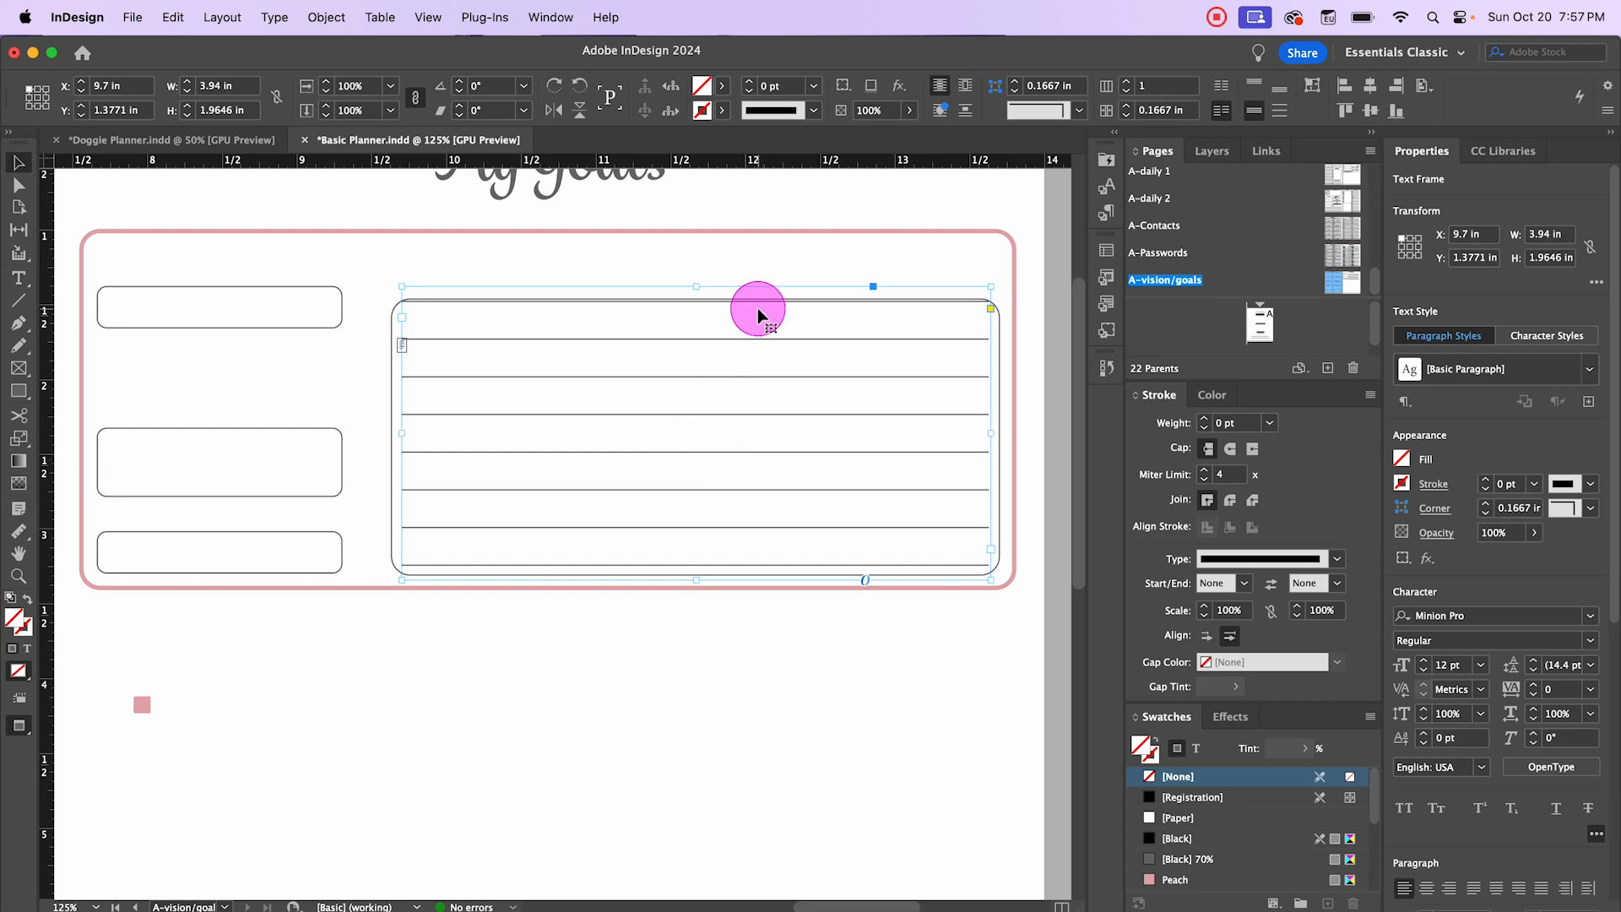
# Step: Set the top border of the table's first row to a 0 pt stroke
pyautogui.doubleClick(721, 314)
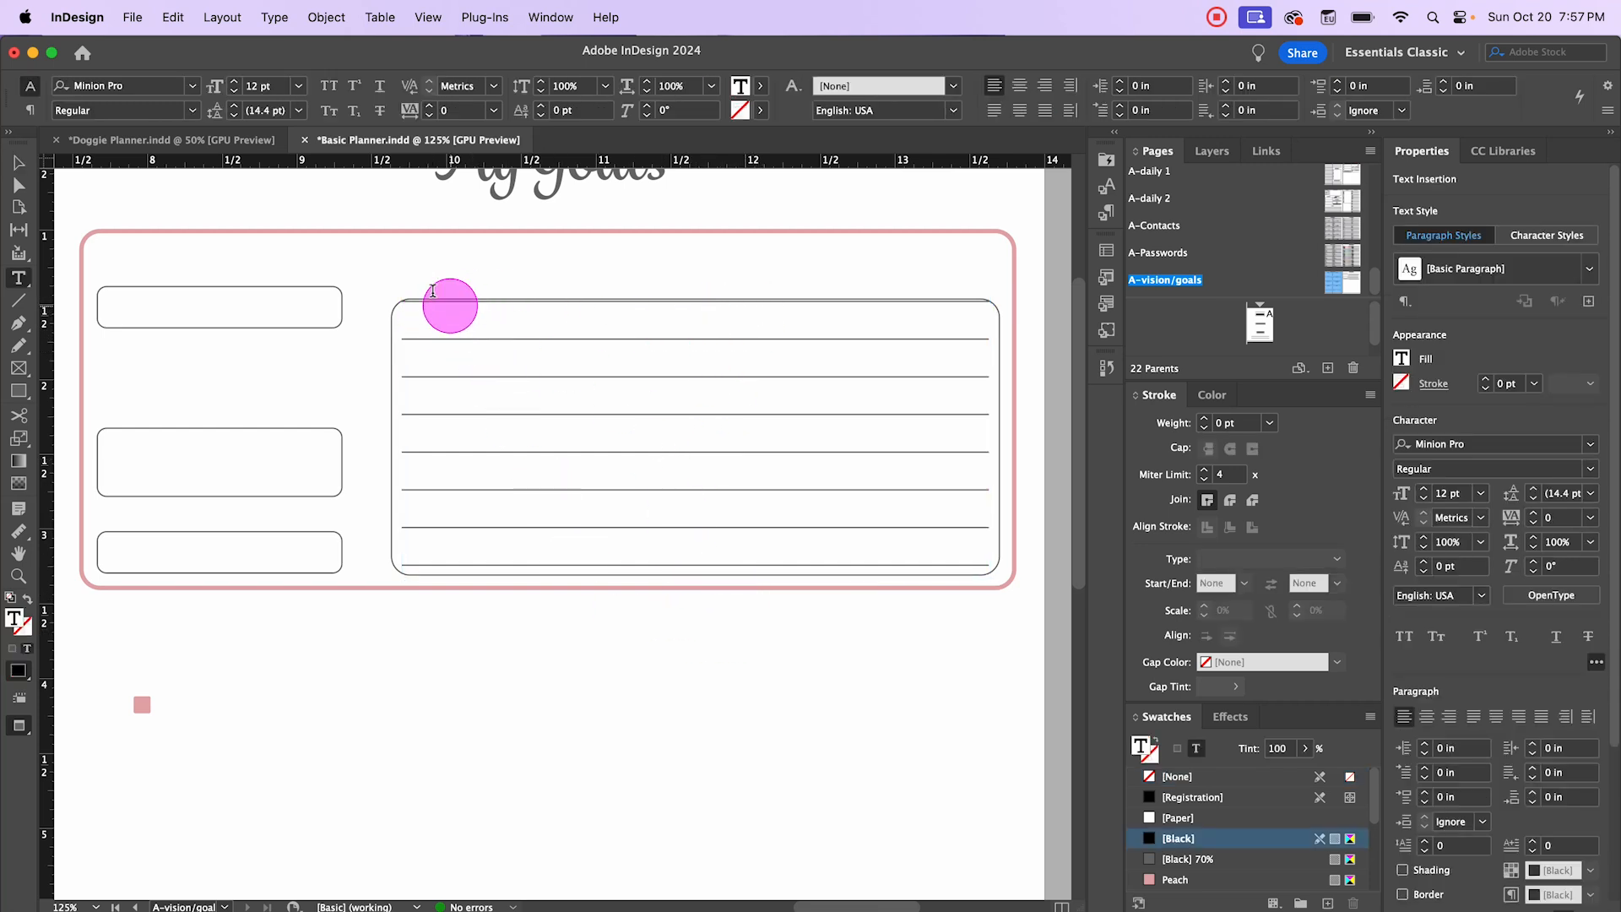
pyautogui.moveTo(429, 308); pyautogui.dragTo(898, 311)
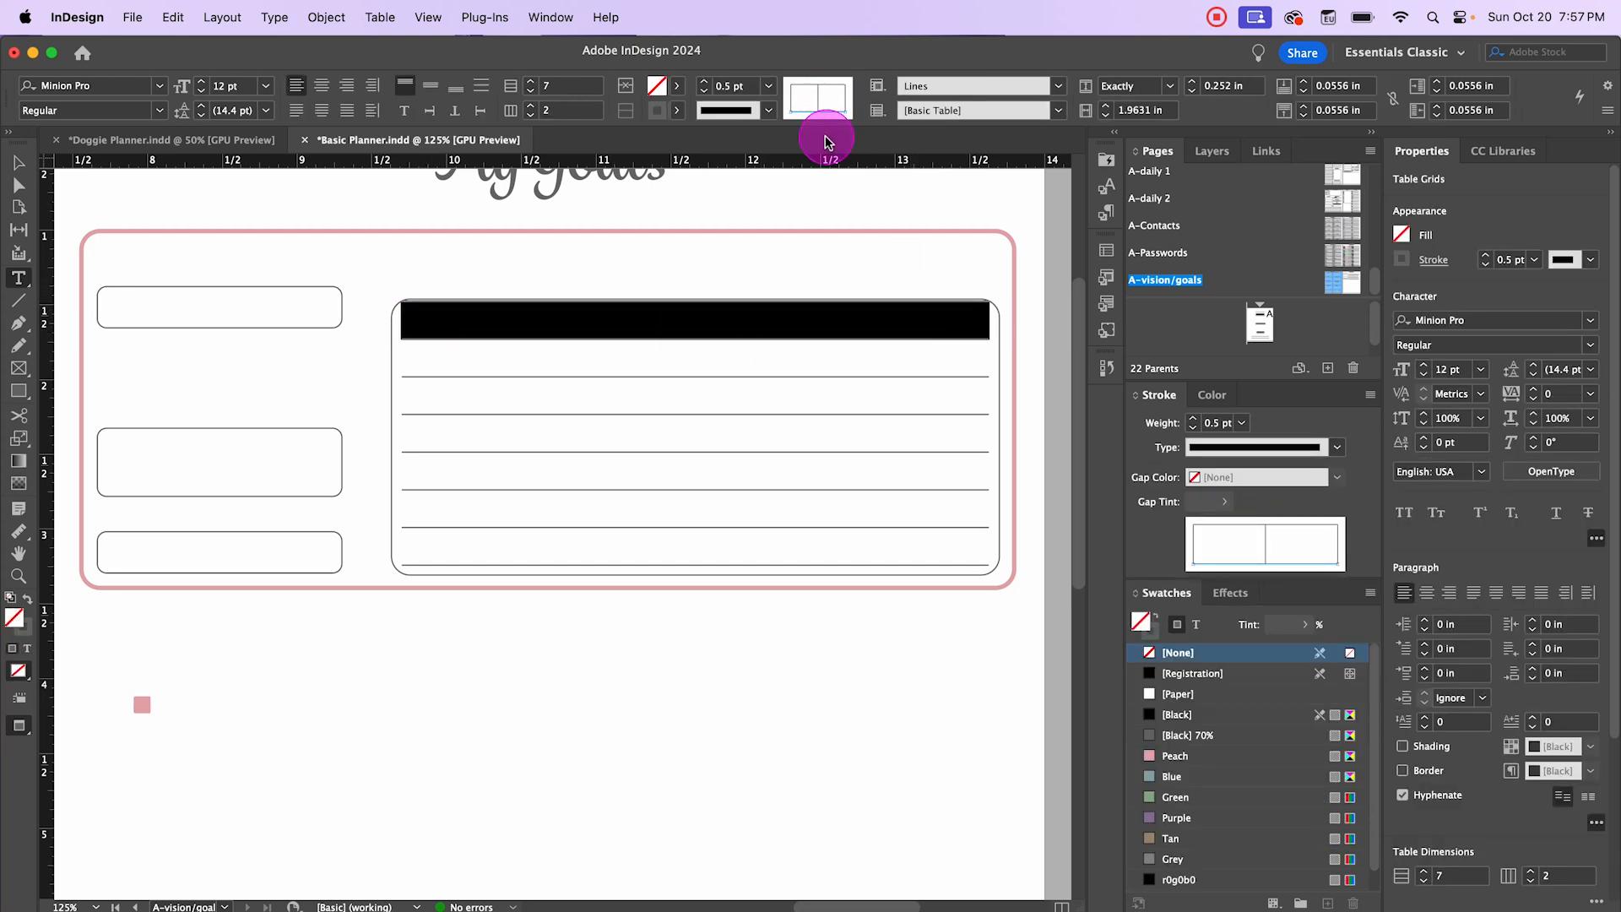
pyautogui.click(829, 119)
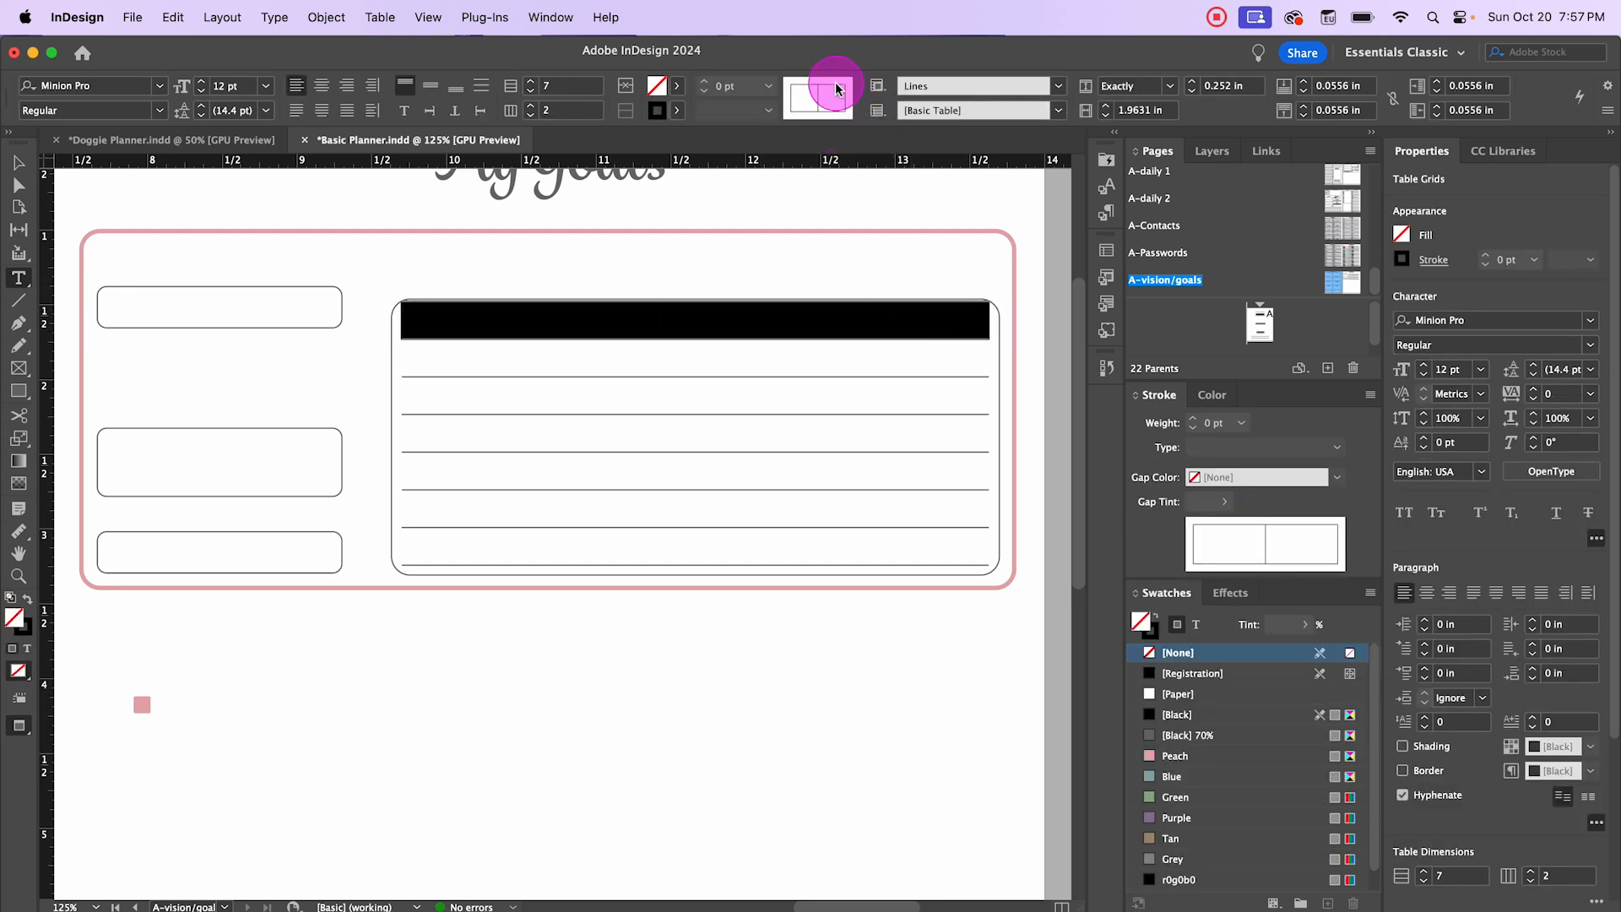
pyautogui.click(836, 86)
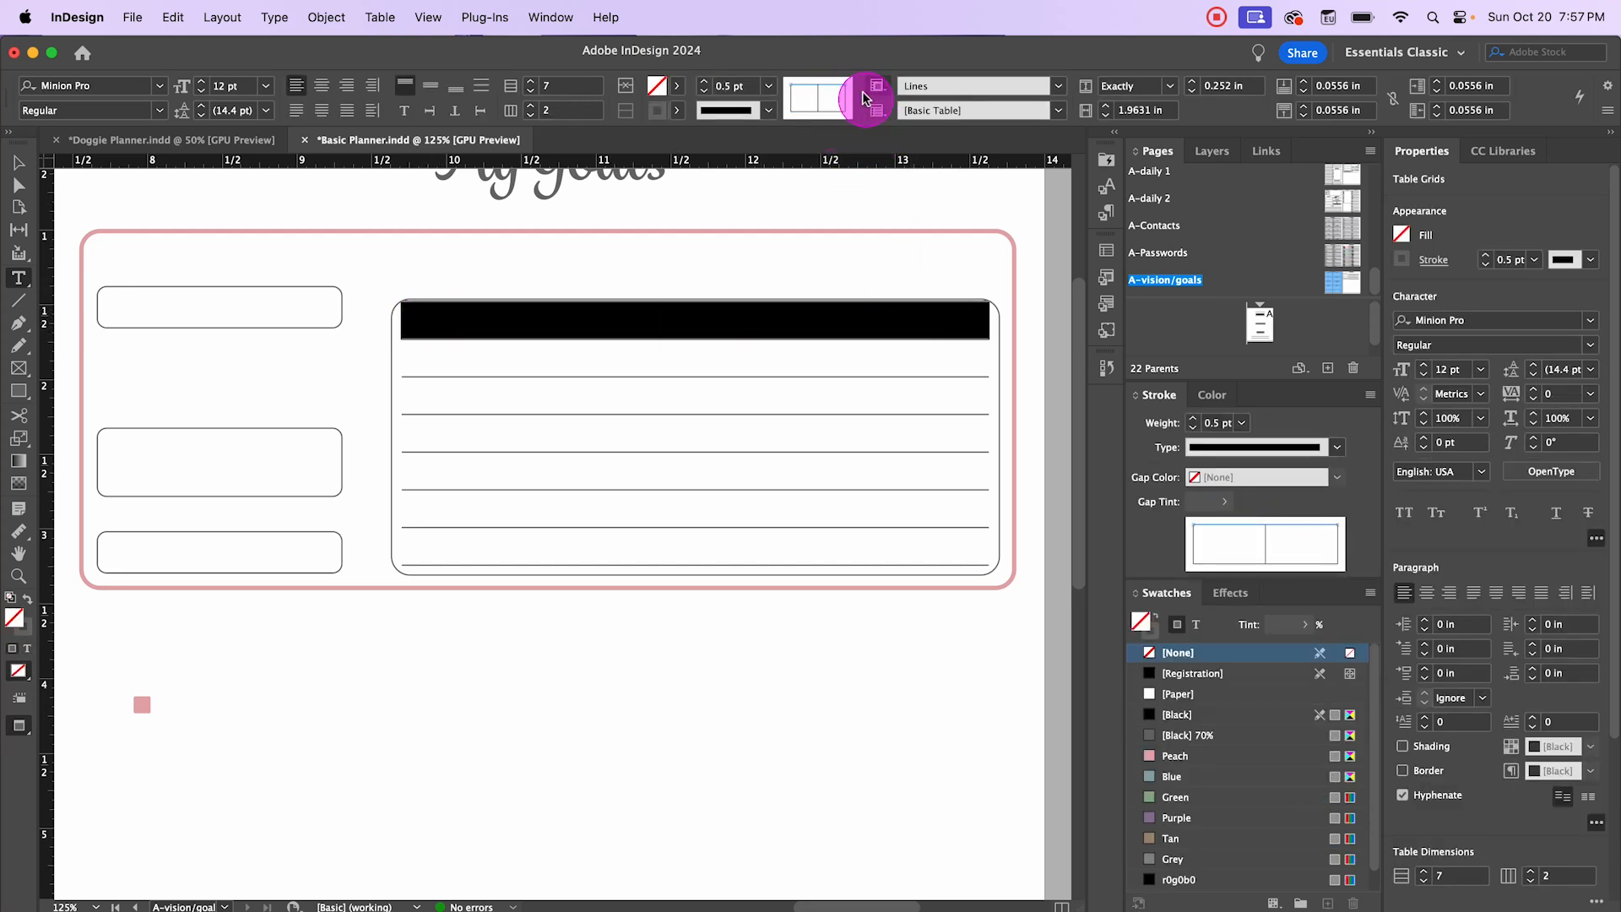
pyautogui.click(767, 90)
pyautogui.click(736, 112)
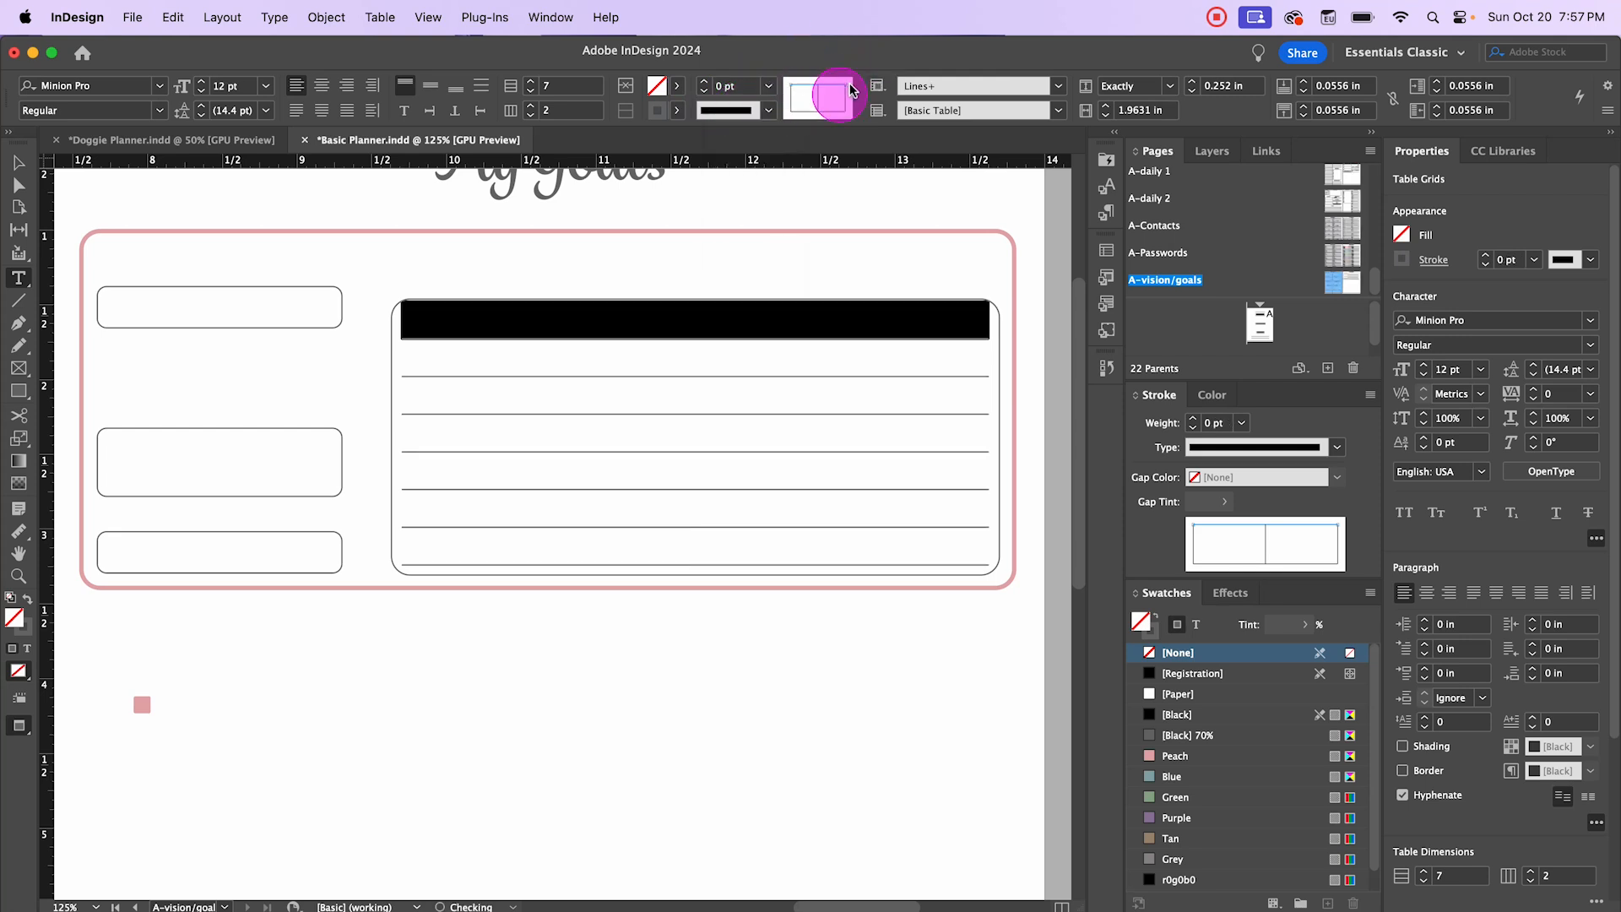
pyautogui.click(19, 162)
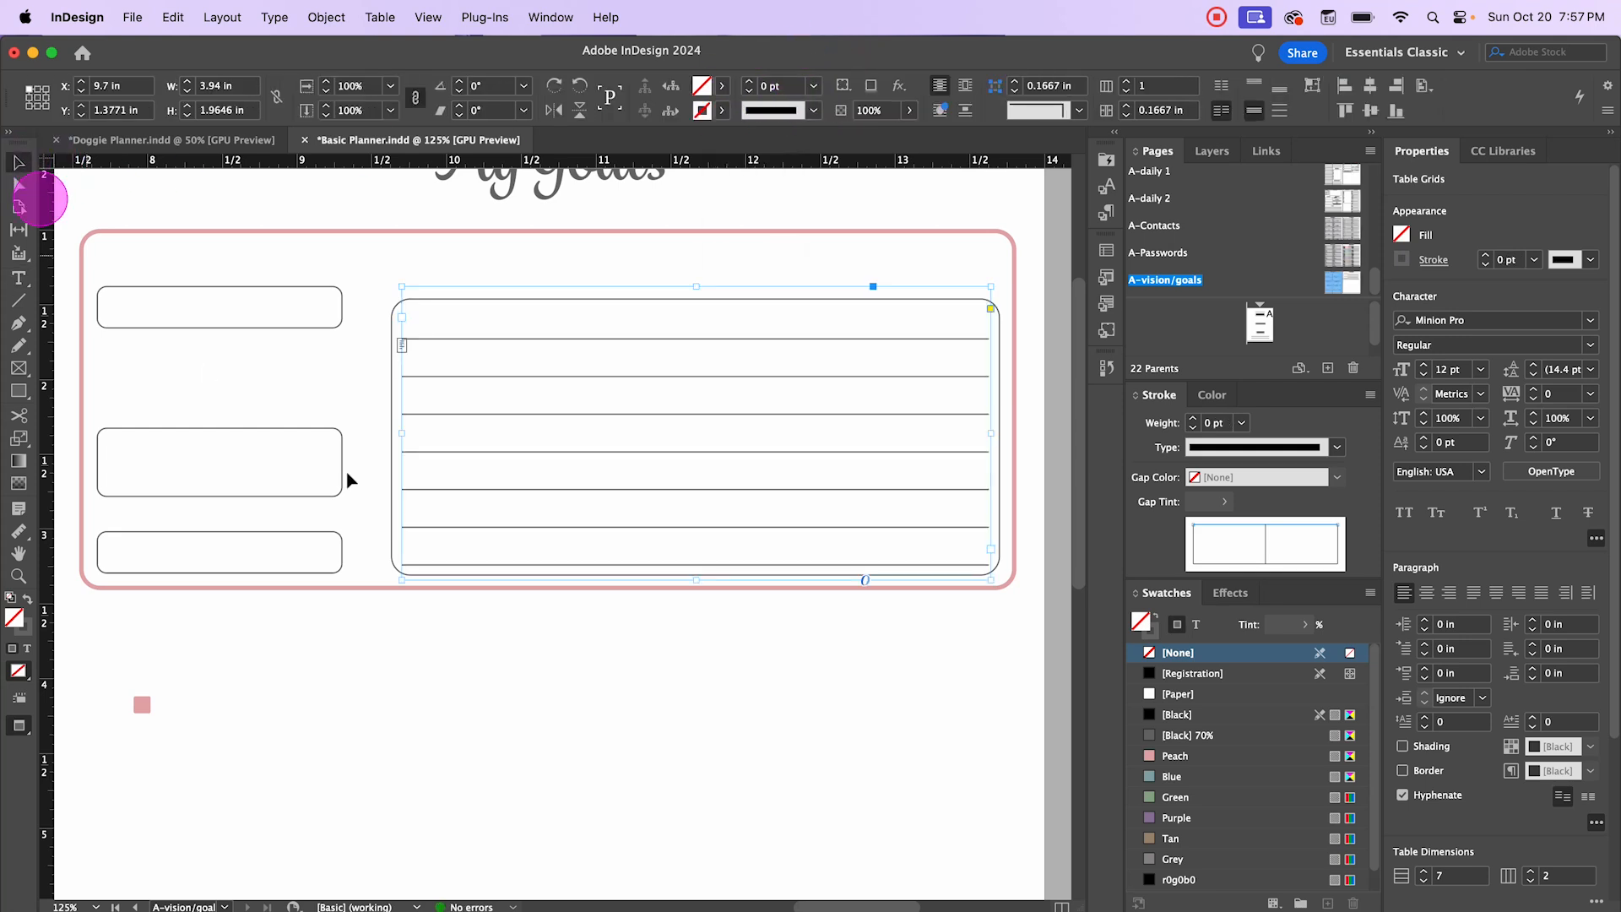
# Step: Nudge the table's frame slightly up to about Y 1.363 in and deselect it
pyautogui.click(553, 641)
pyautogui.click(625, 548)
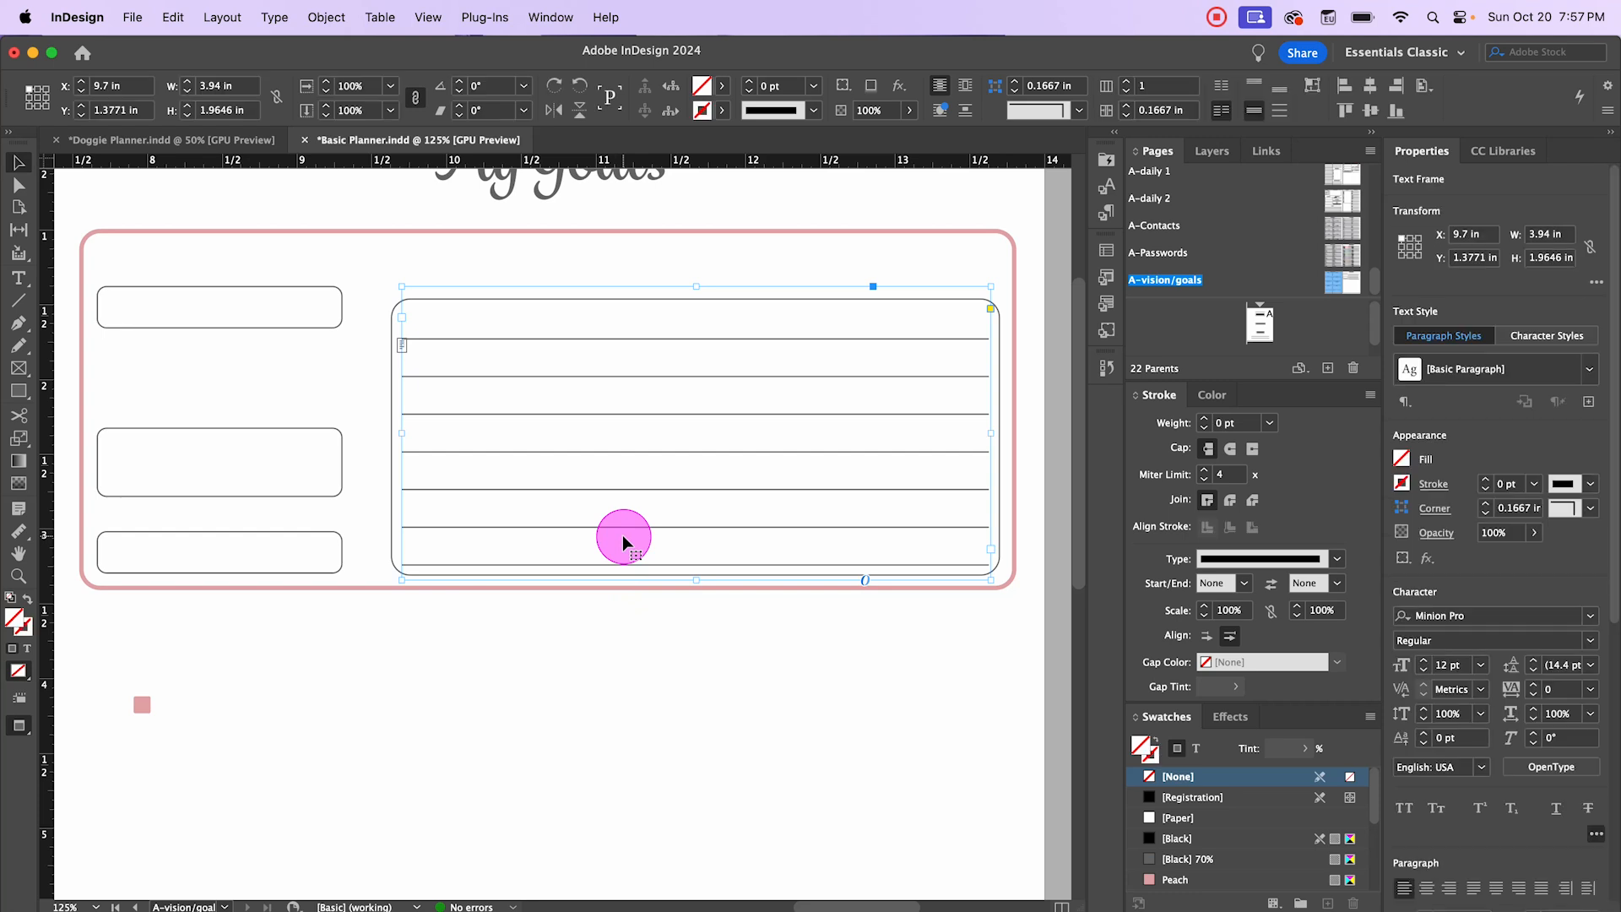
pyautogui.click(101, 670)
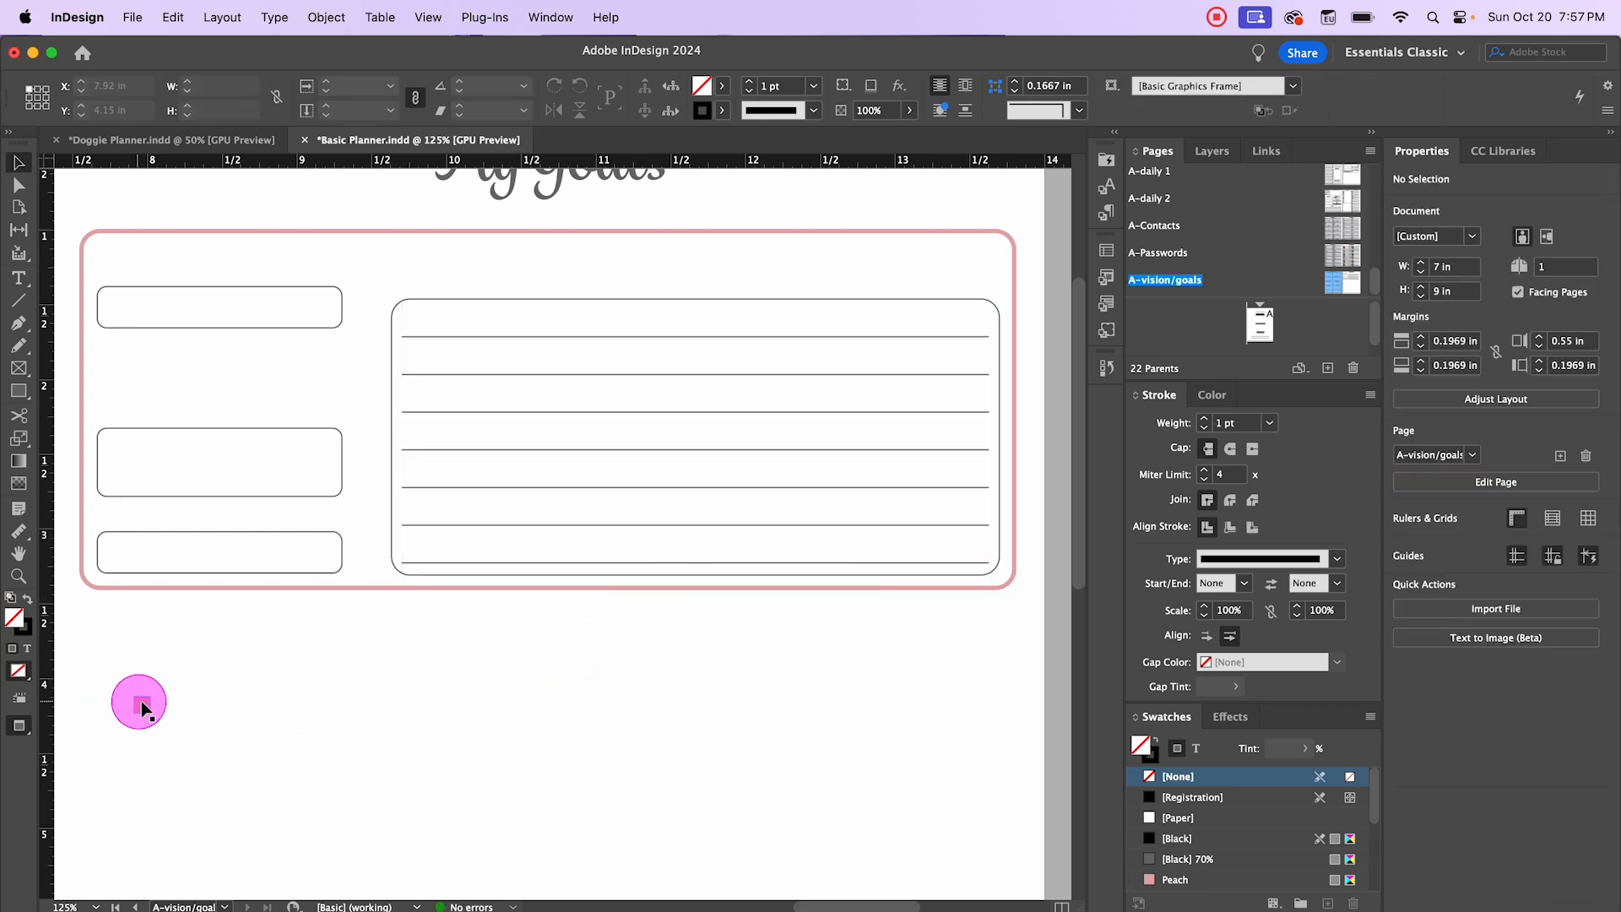
# Step: Move the peach square below the lined box, enlarge it to about 0.14 in wide and high, and deselect it
pyautogui.moveTo(140, 701); pyautogui.dragTo(481, 660)
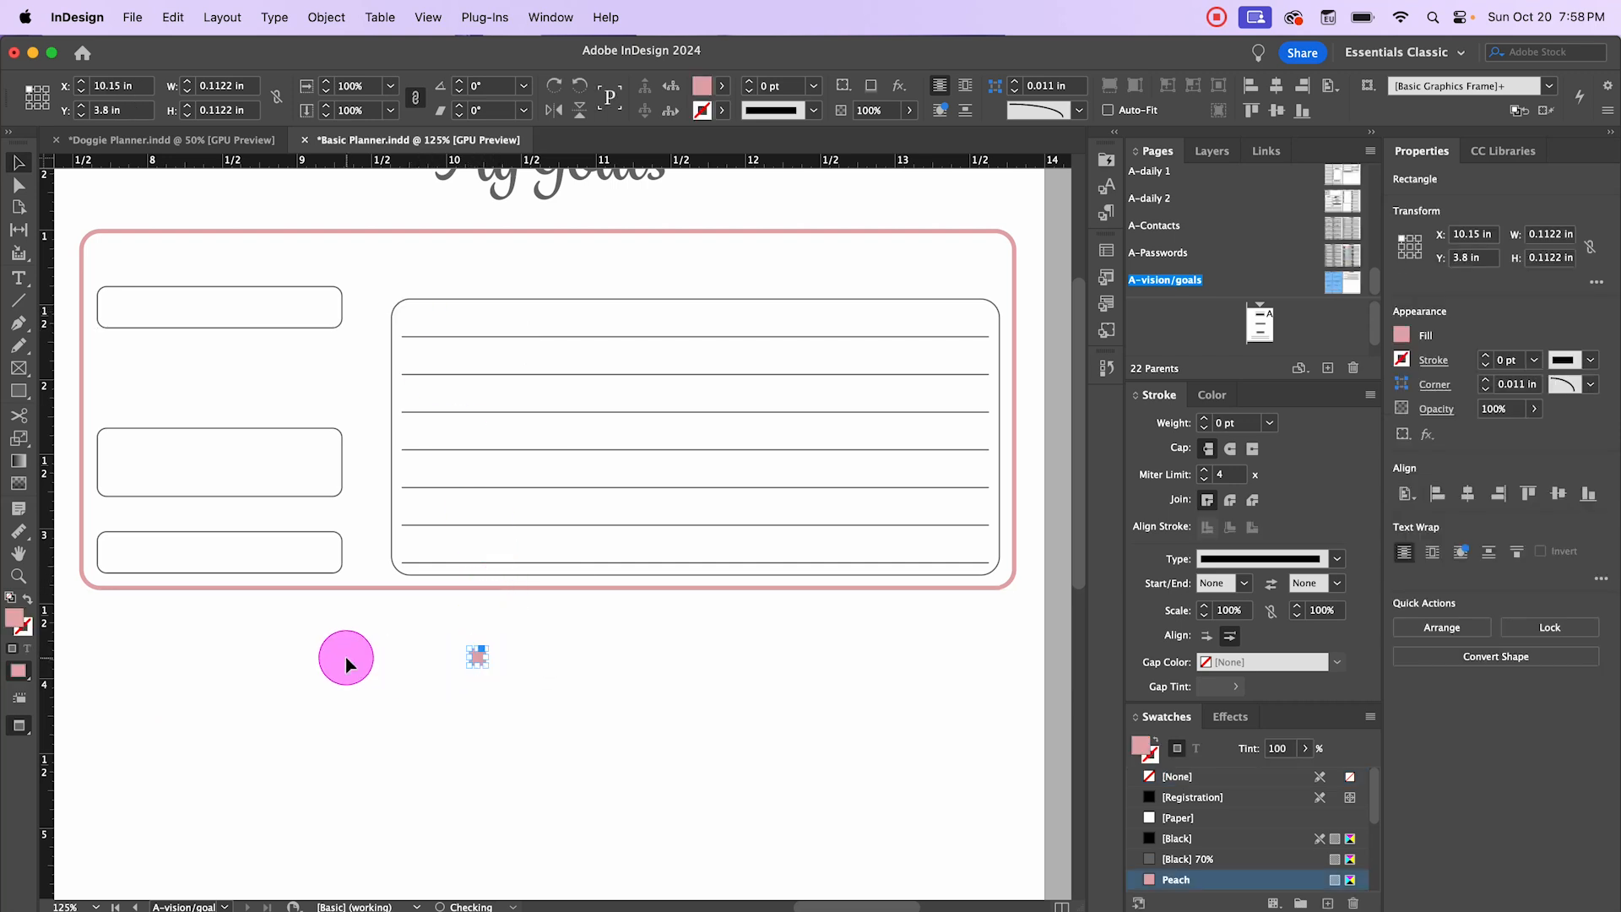
pyautogui.click(346, 658)
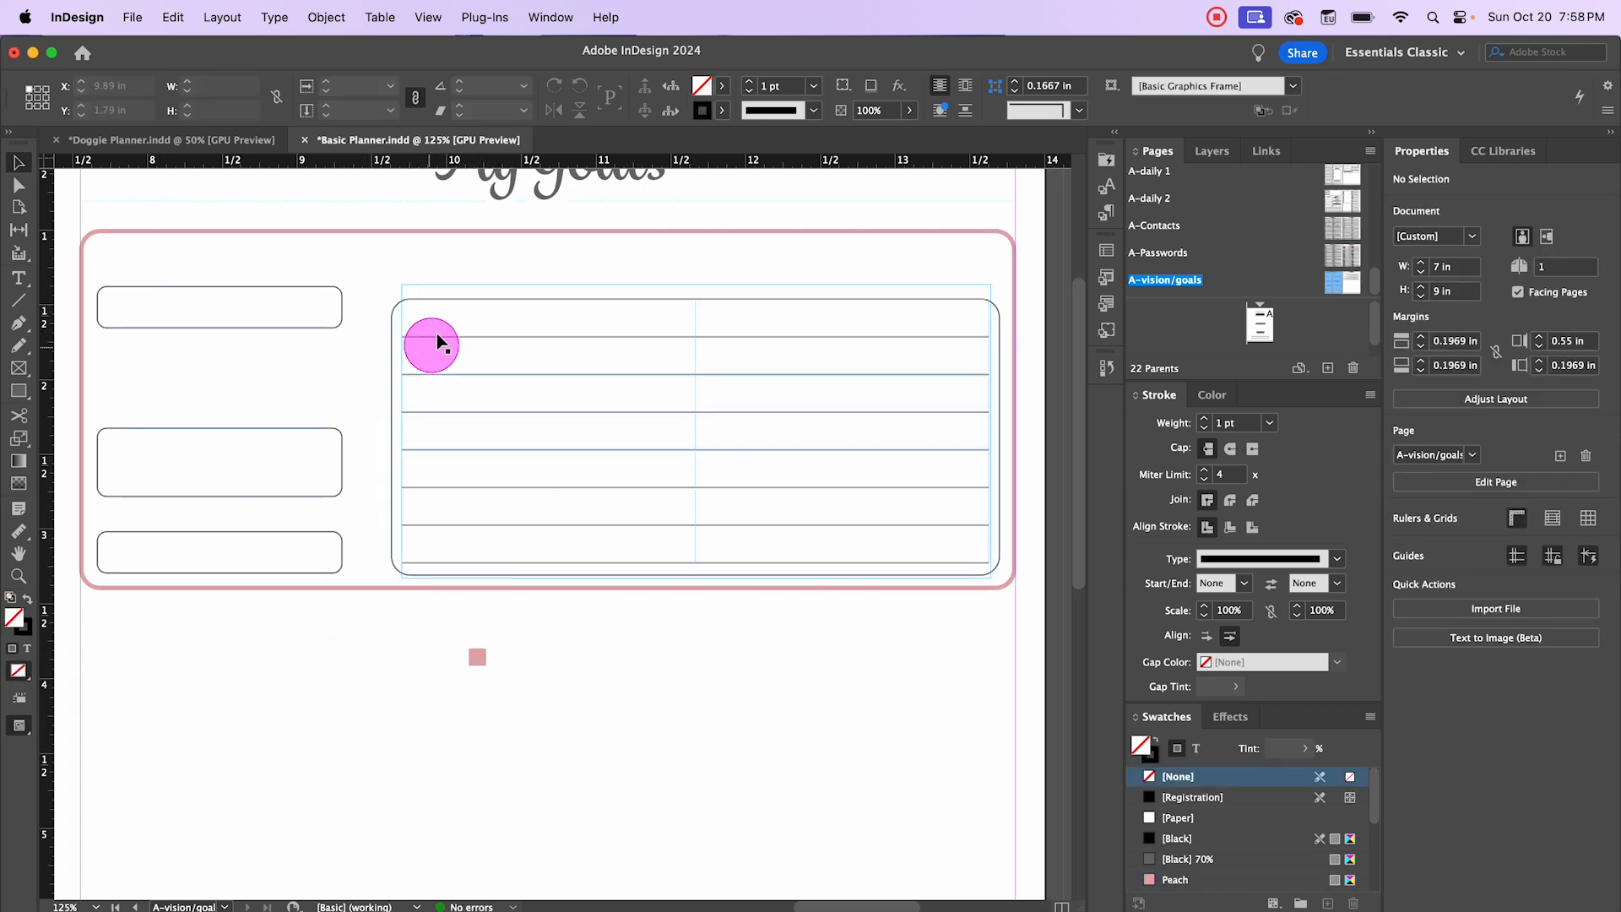
pyautogui.click(477, 656)
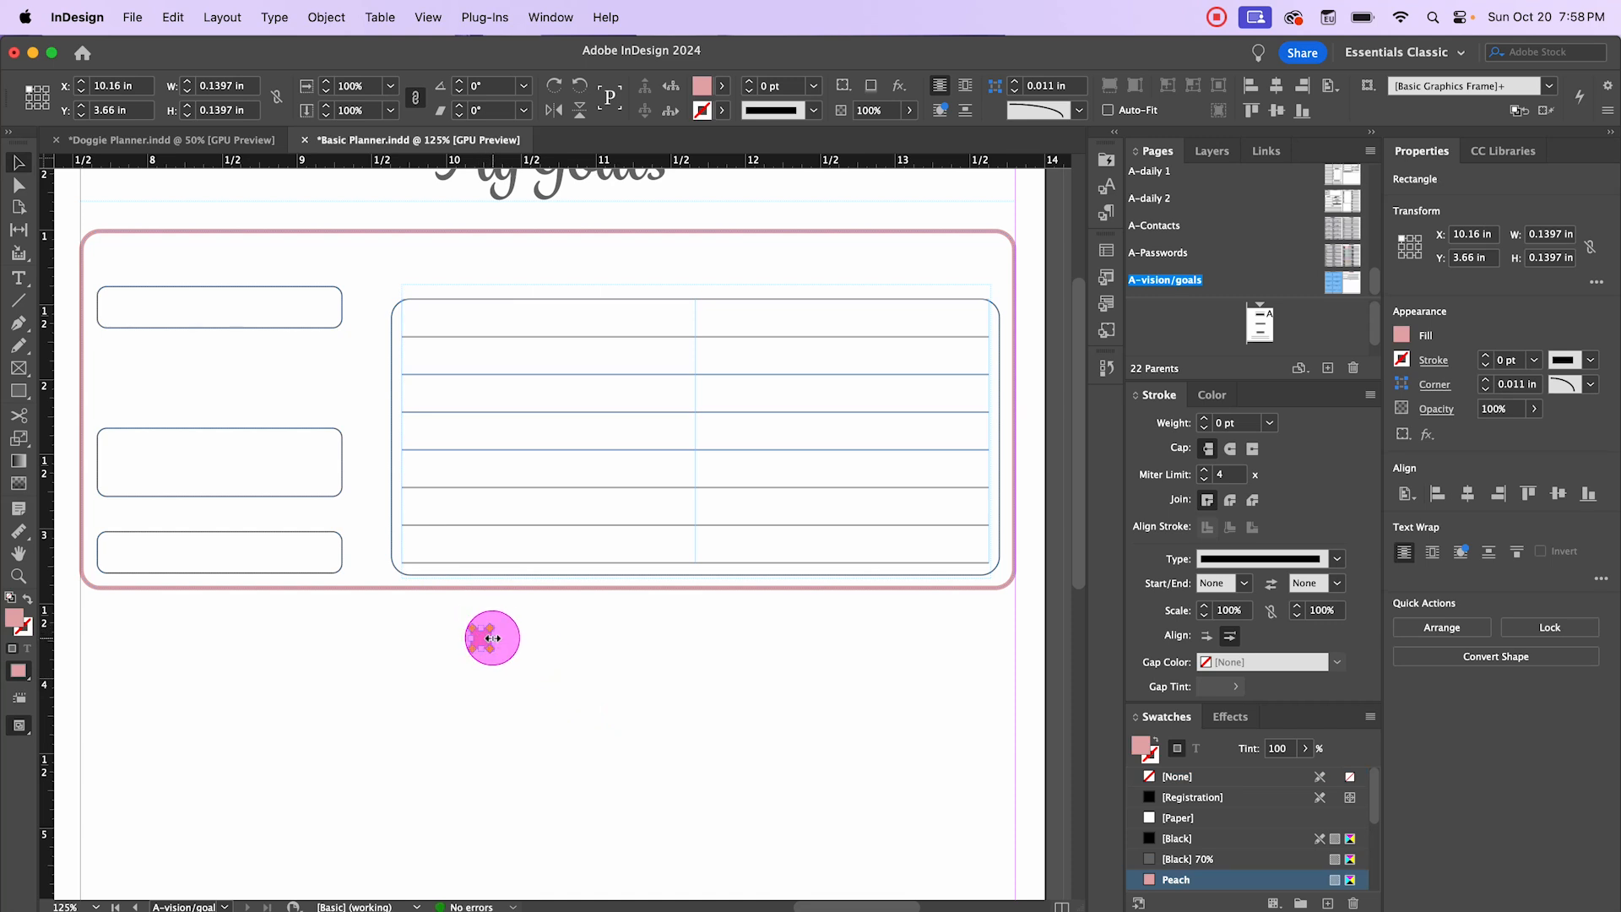
pyautogui.click(518, 639)
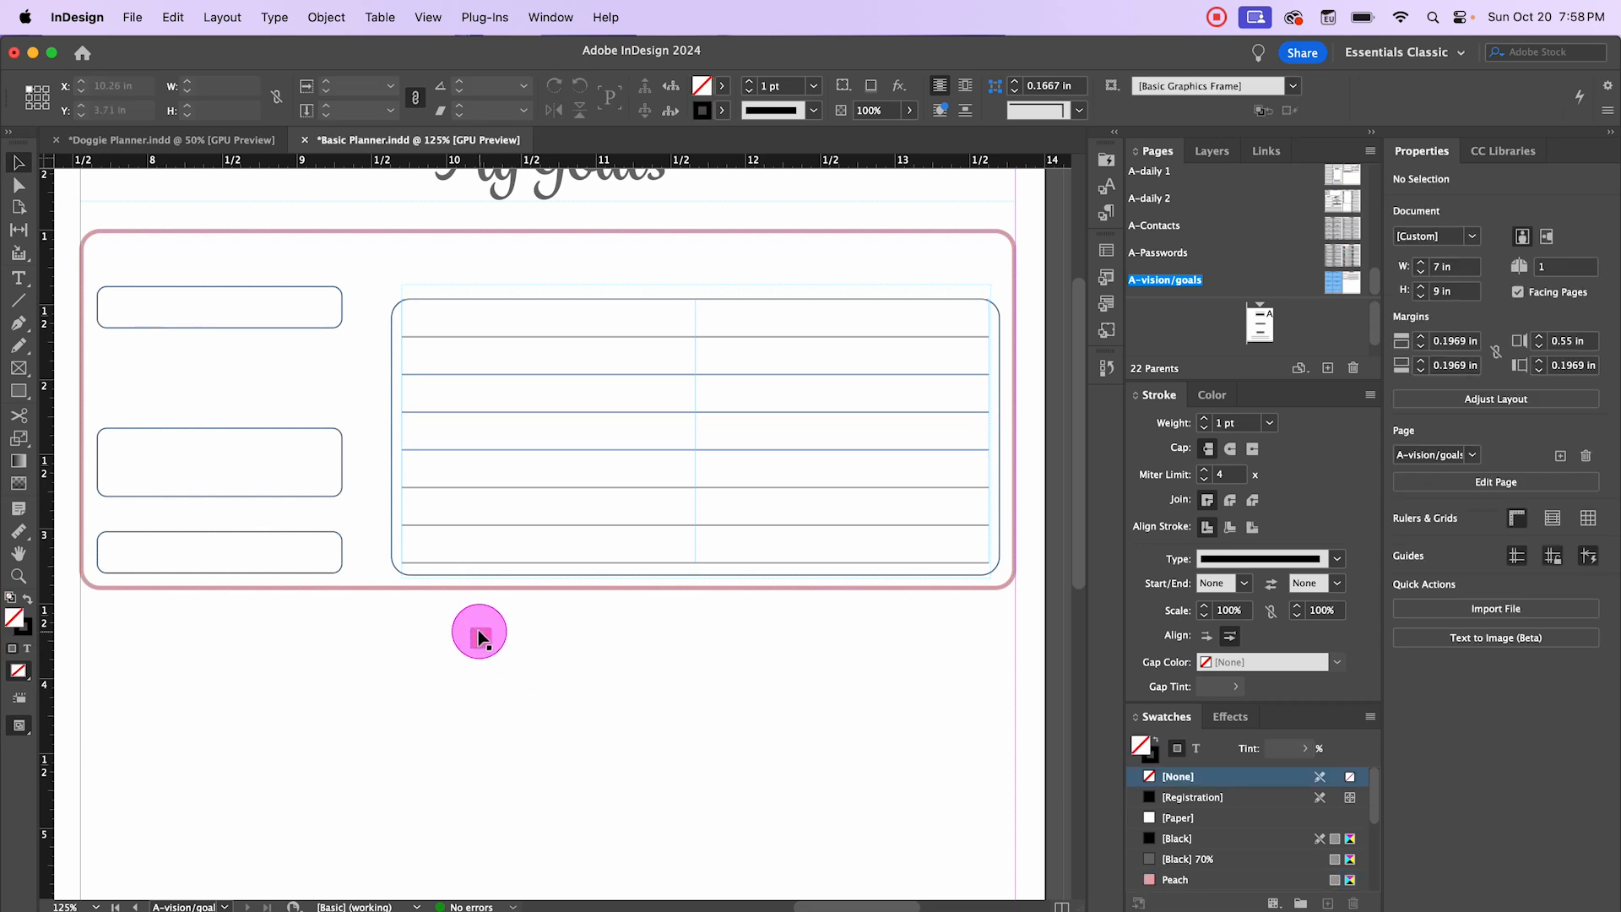
# Step: Copy the peach square and paste it into the first-column cell of all seven table rows
pyautogui.click(478, 635)
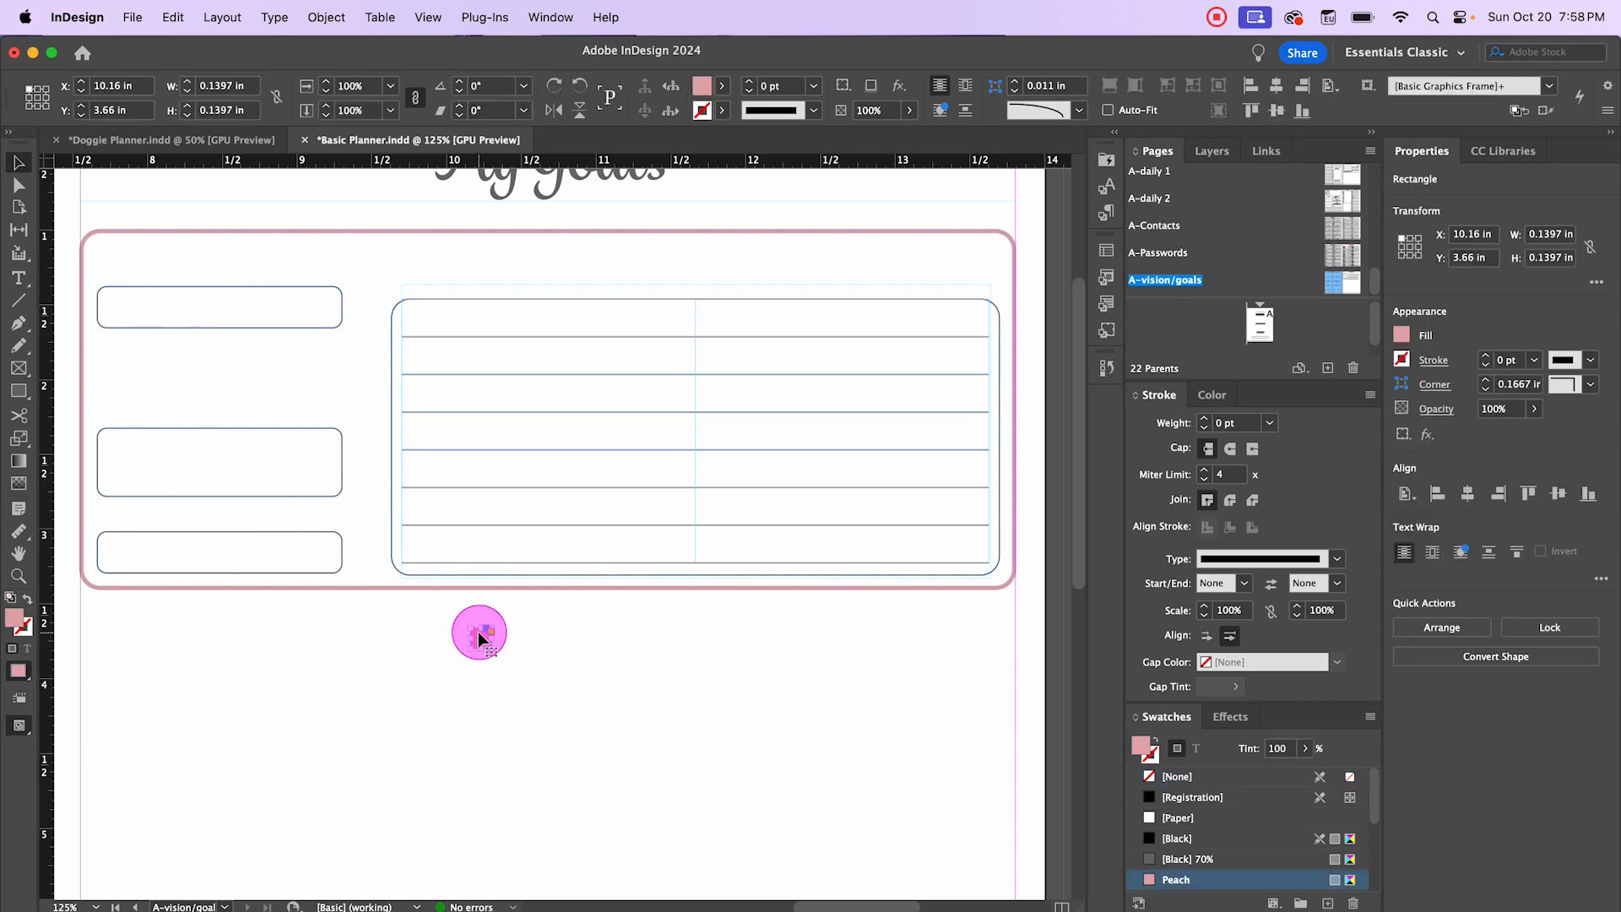
pyautogui.doubleClick(441, 318)
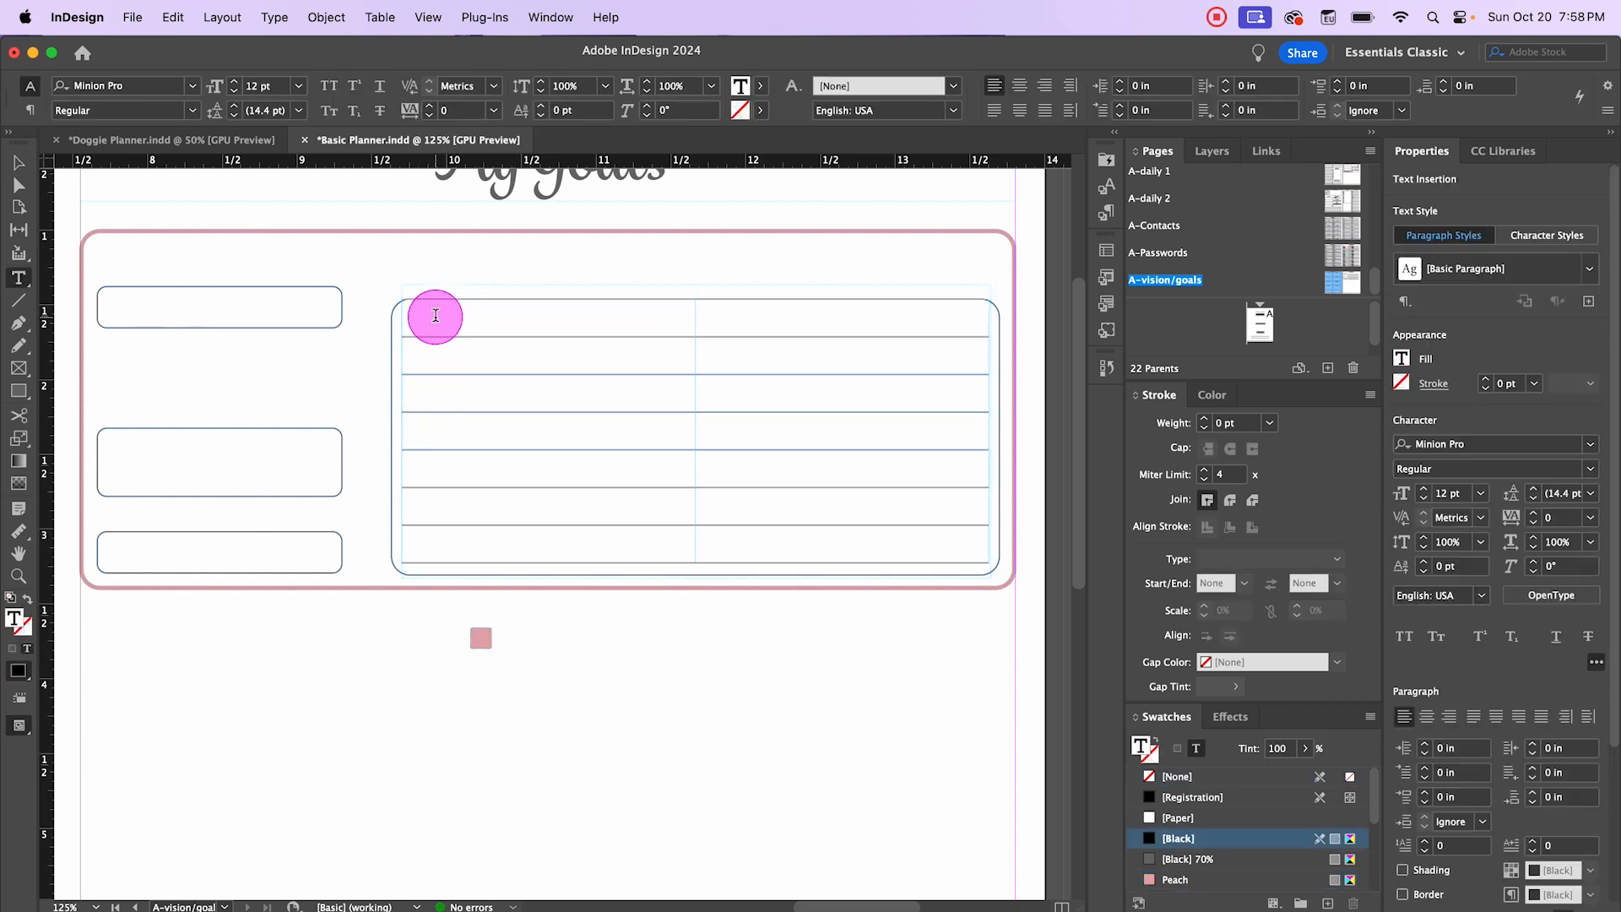
pyautogui.press('super+v')
pyautogui.click(431, 353)
pyautogui.press('super+v')
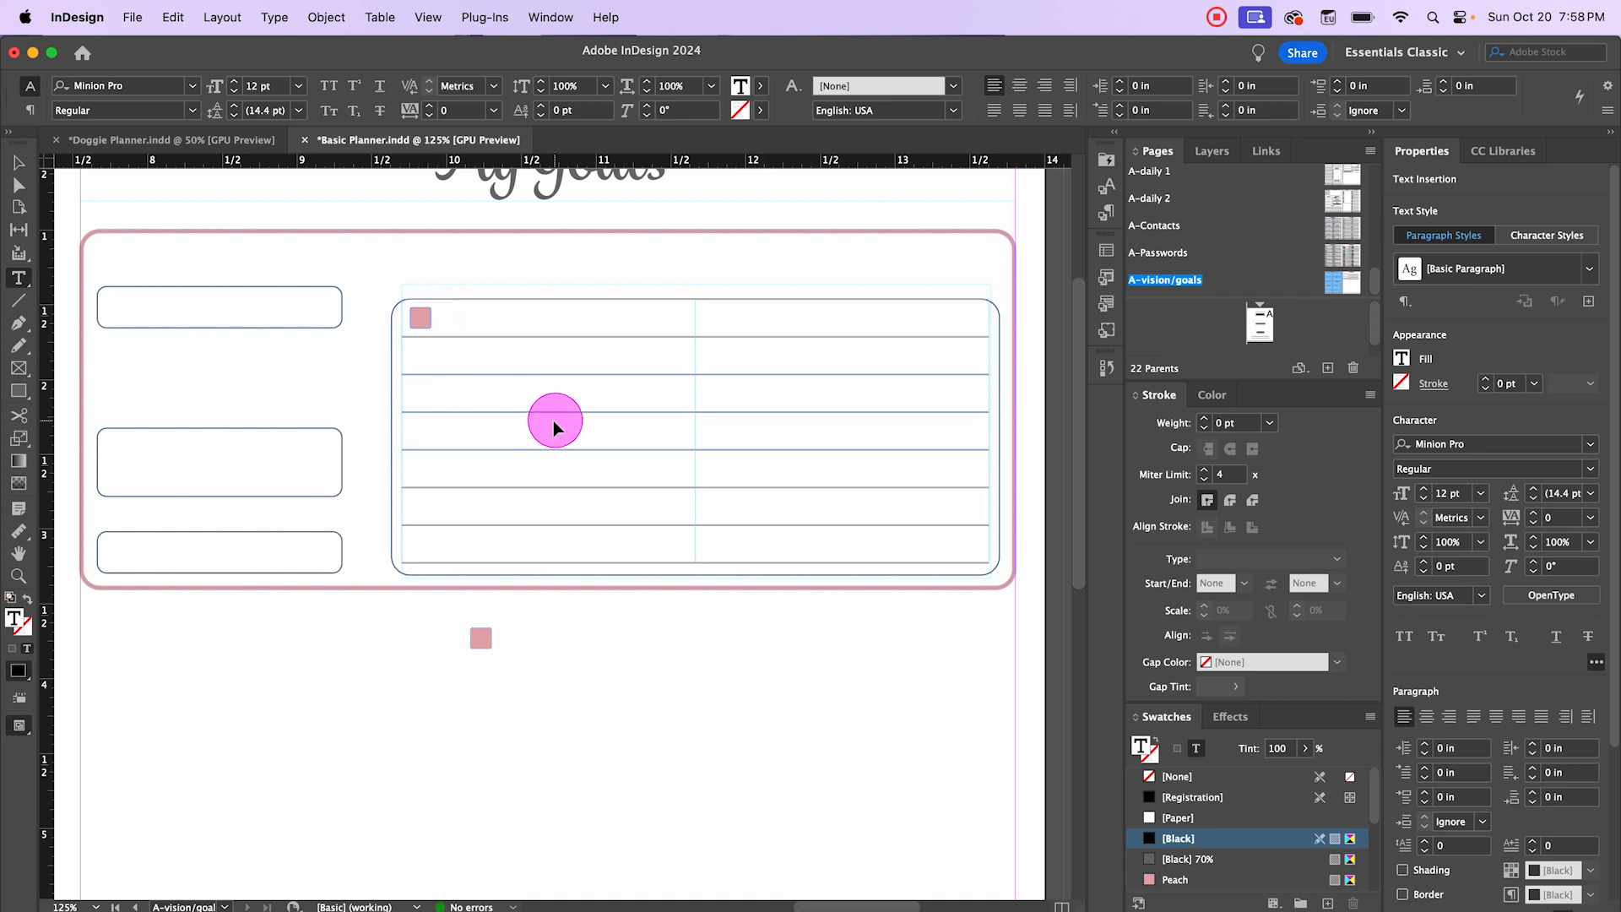
pyautogui.click(425, 391)
pyautogui.press('super+v')
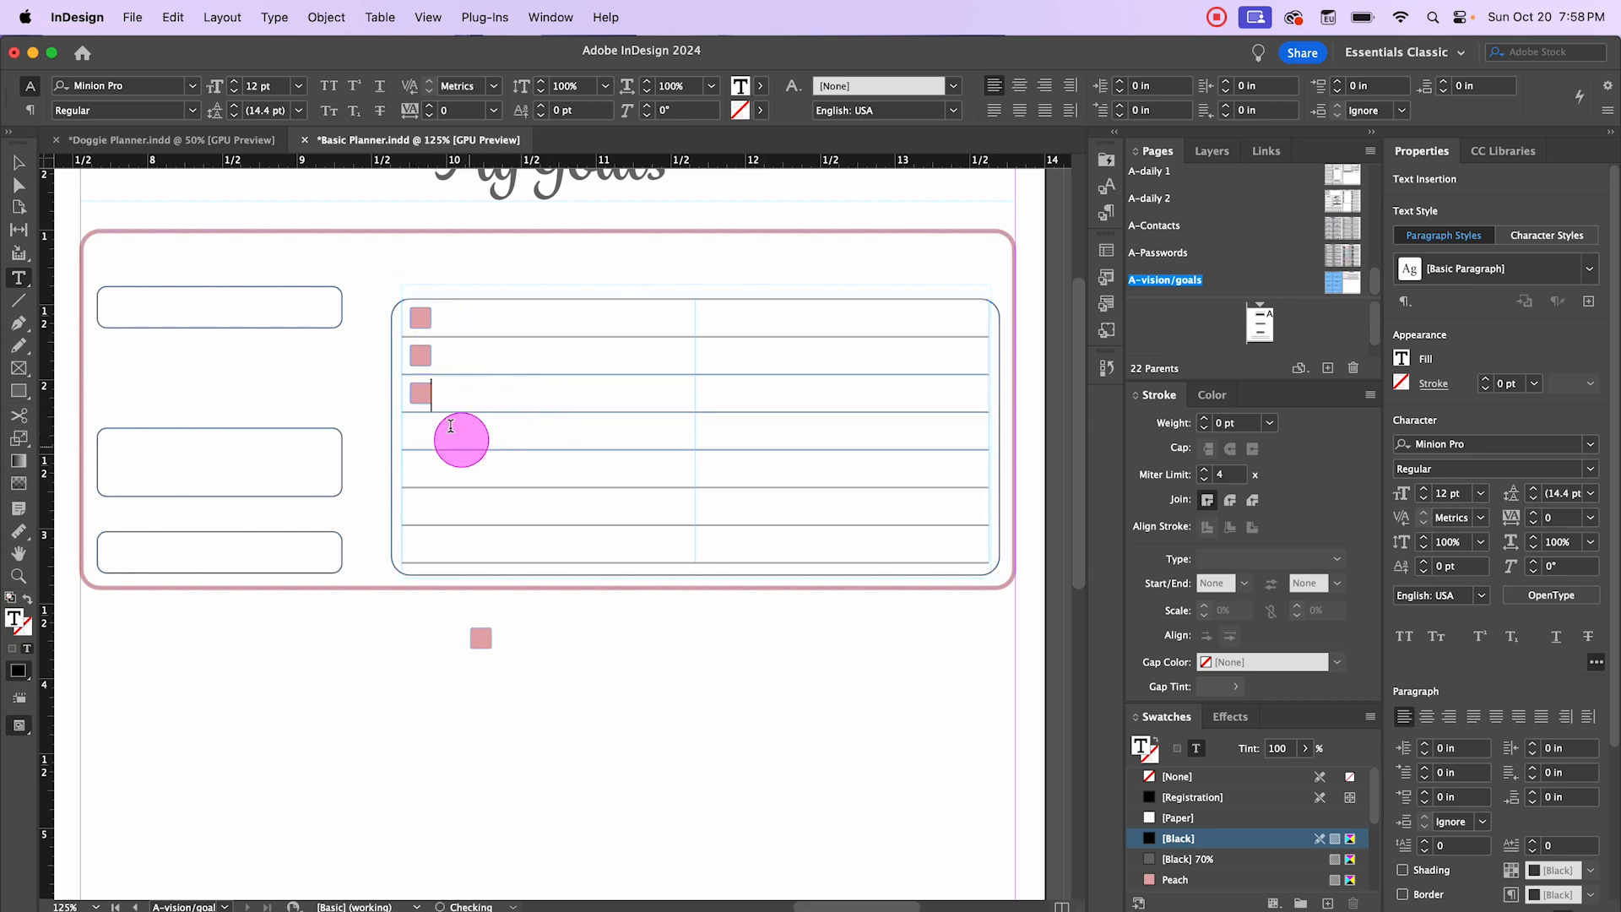
pyautogui.click(440, 430)
pyautogui.press('super+v')
pyautogui.click(443, 468)
pyautogui.press('super+v')
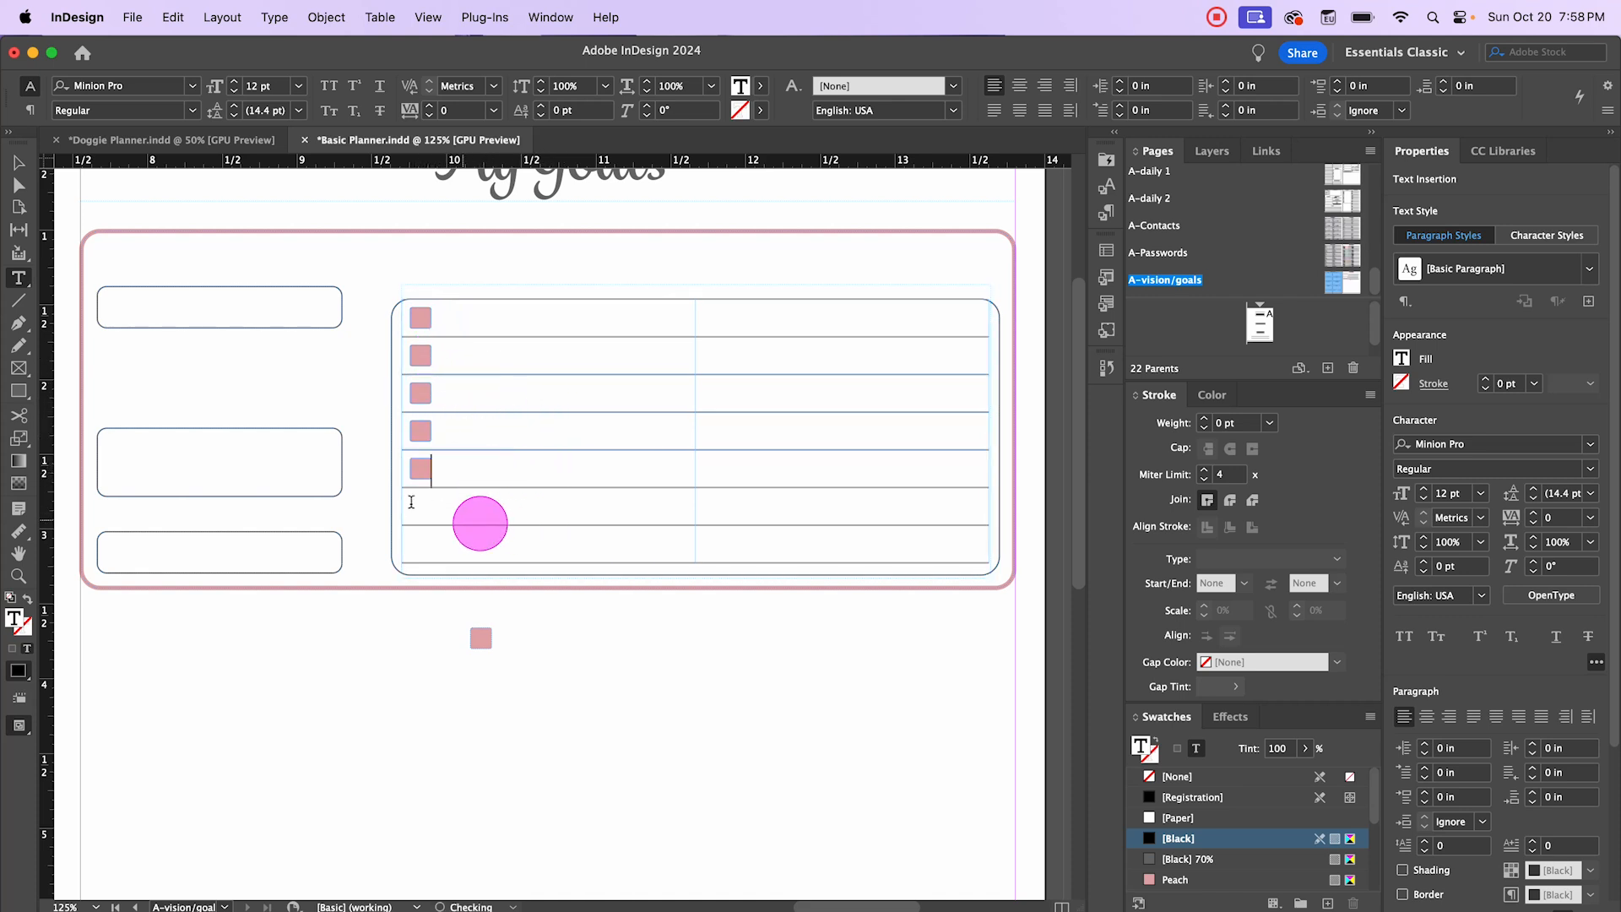
pyautogui.click(420, 510)
pyautogui.press('super+v')
pyautogui.click(427, 543)
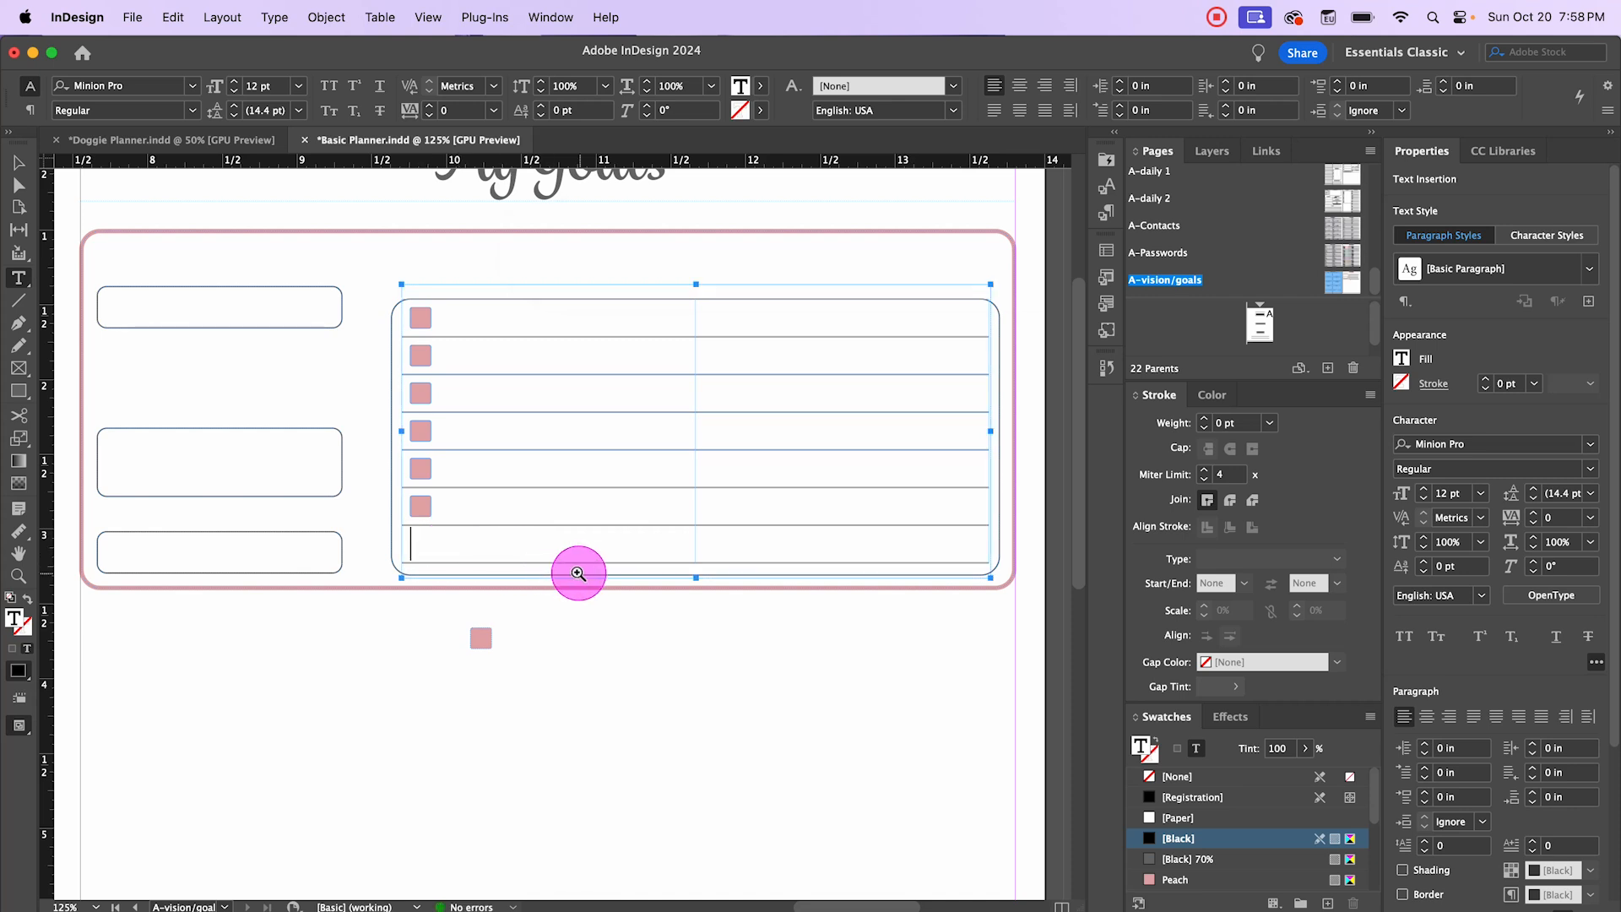
pyautogui.press('super+space')
pyautogui.click(427, 541)
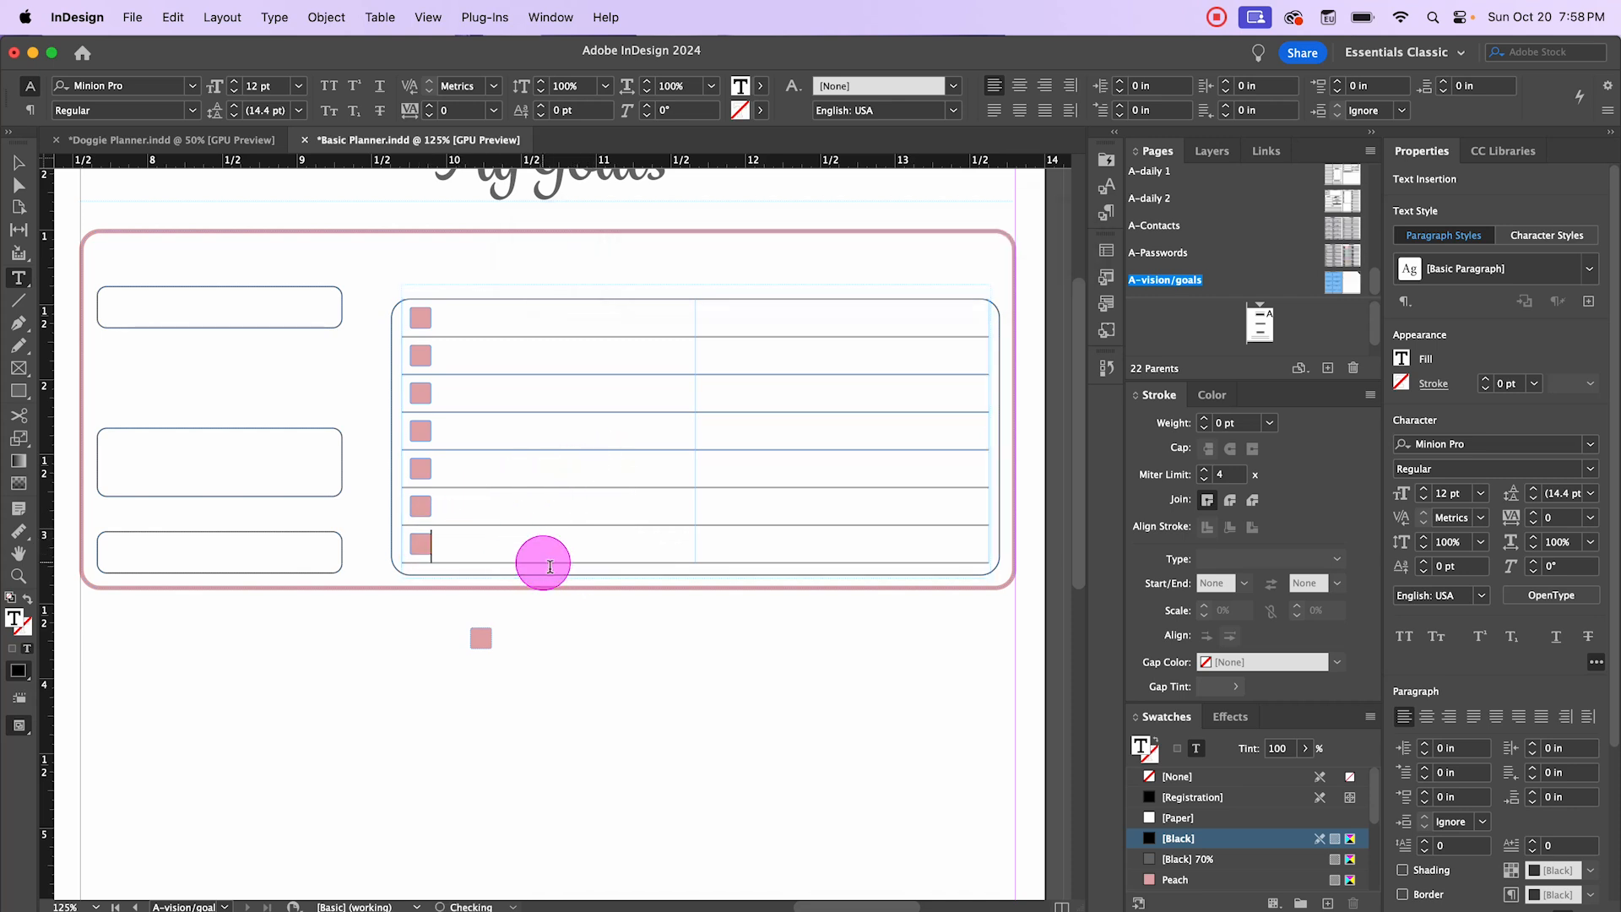
pyautogui.press('super+v')
# Step: Delete the original peach square below the goal box
pyautogui.click(601, 673)
pyautogui.click(18, 162)
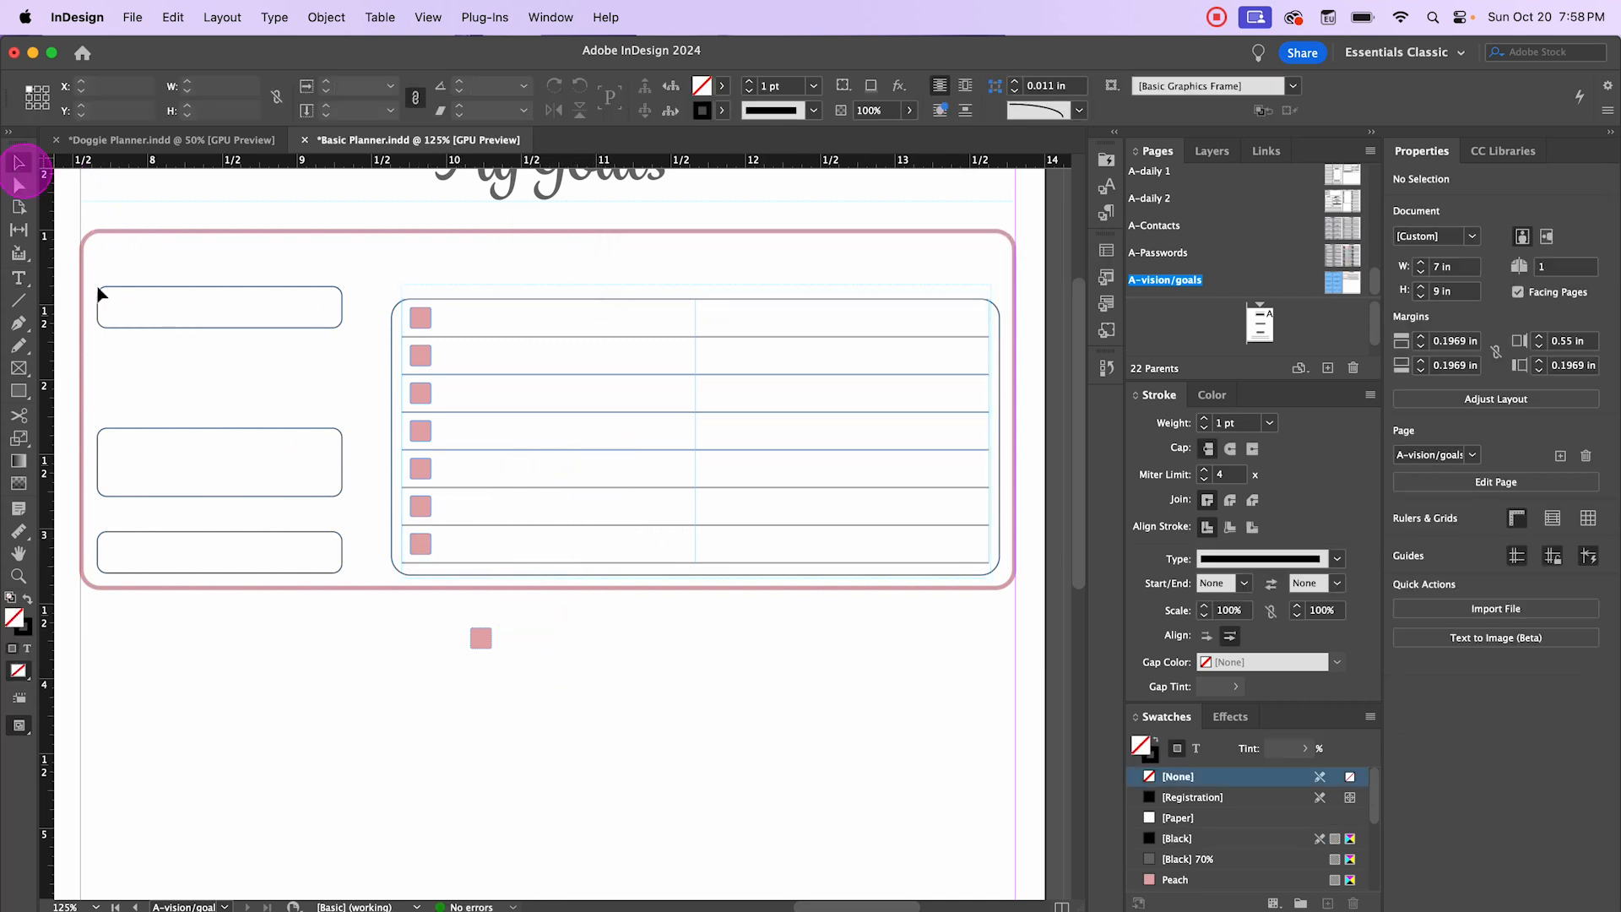
pyautogui.moveTo(445, 623); pyautogui.dragTo(529, 667)
pyautogui.press('Delete')
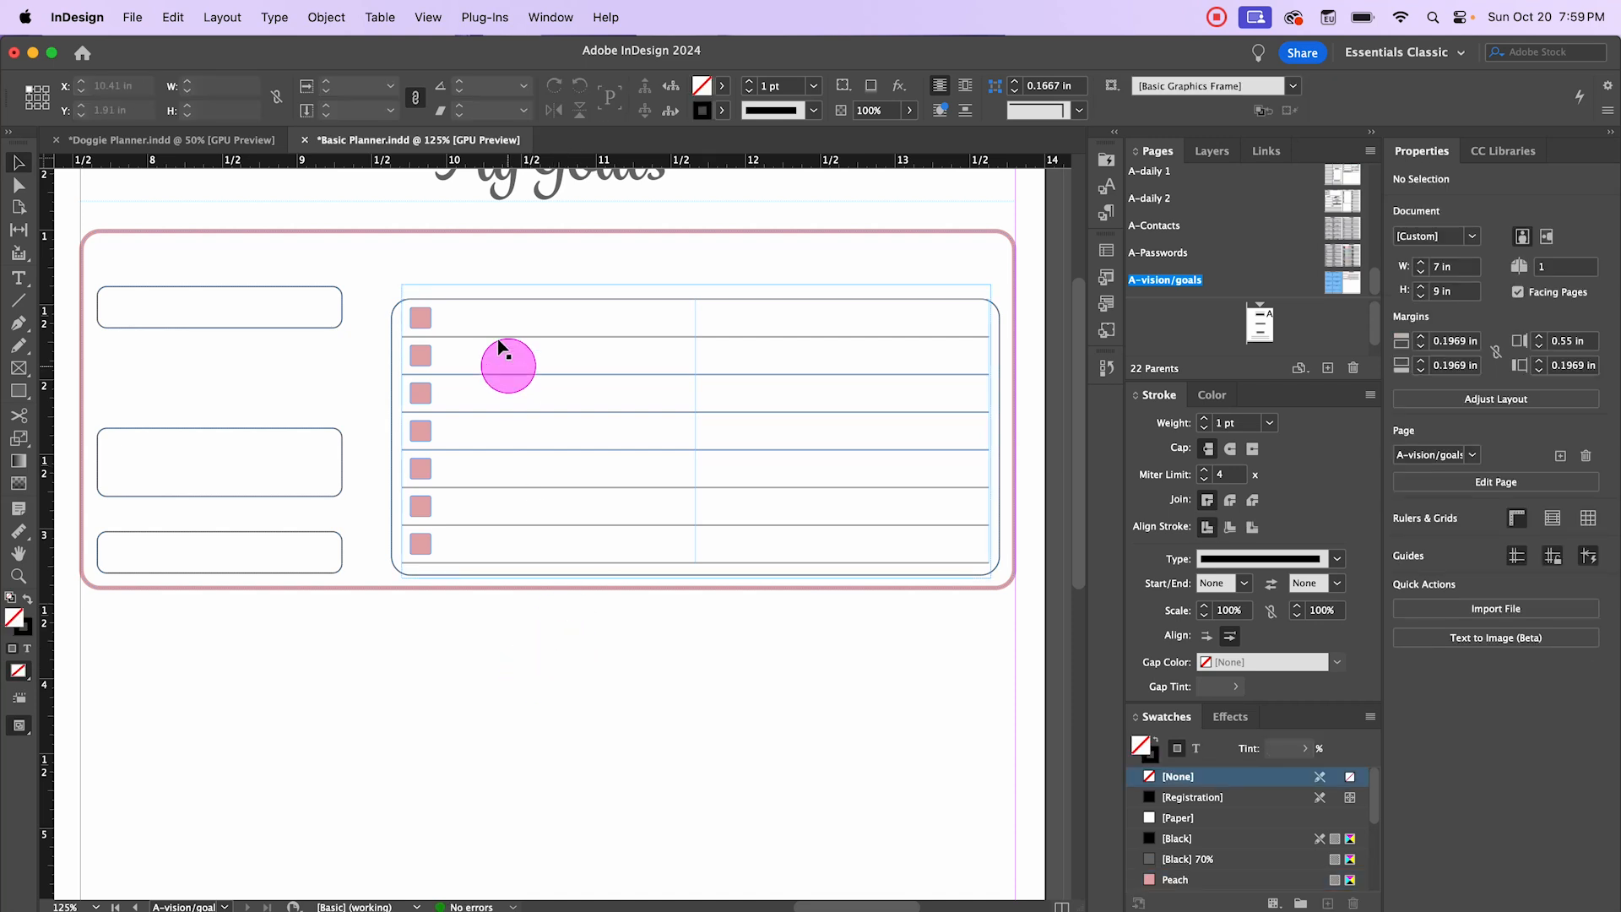
# Step: Narrow the table's checkbox column to about 0.23 in and select the whole column
pyautogui.click(698, 322)
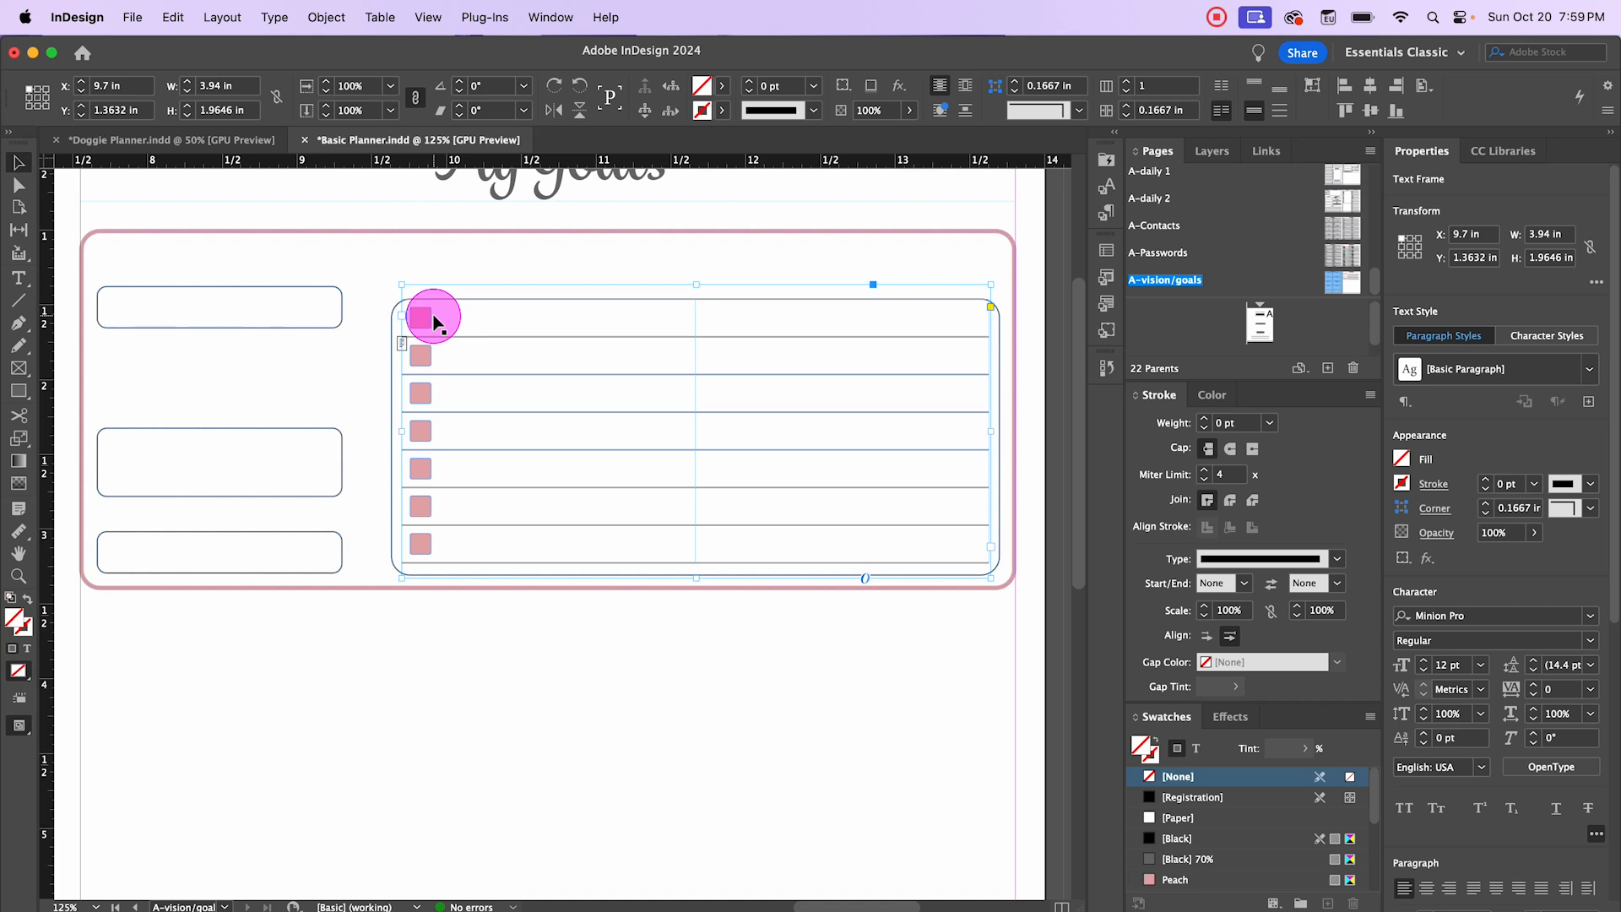
pyautogui.doubleClick(694, 327)
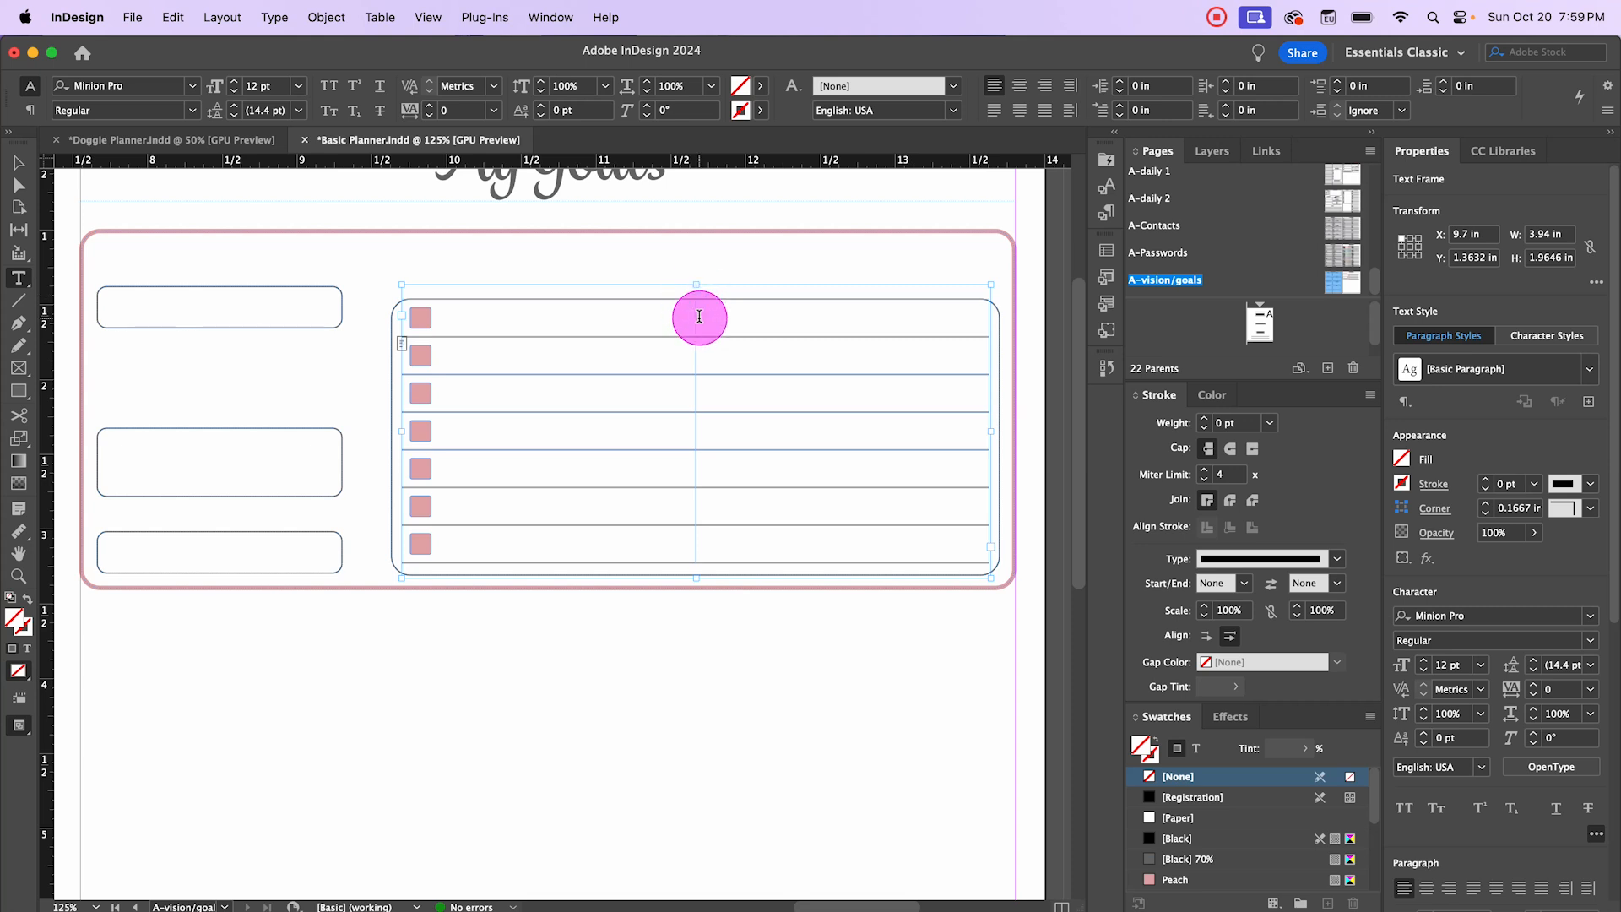
pyautogui.moveTo(693, 317); pyautogui.dragTo(436, 329)
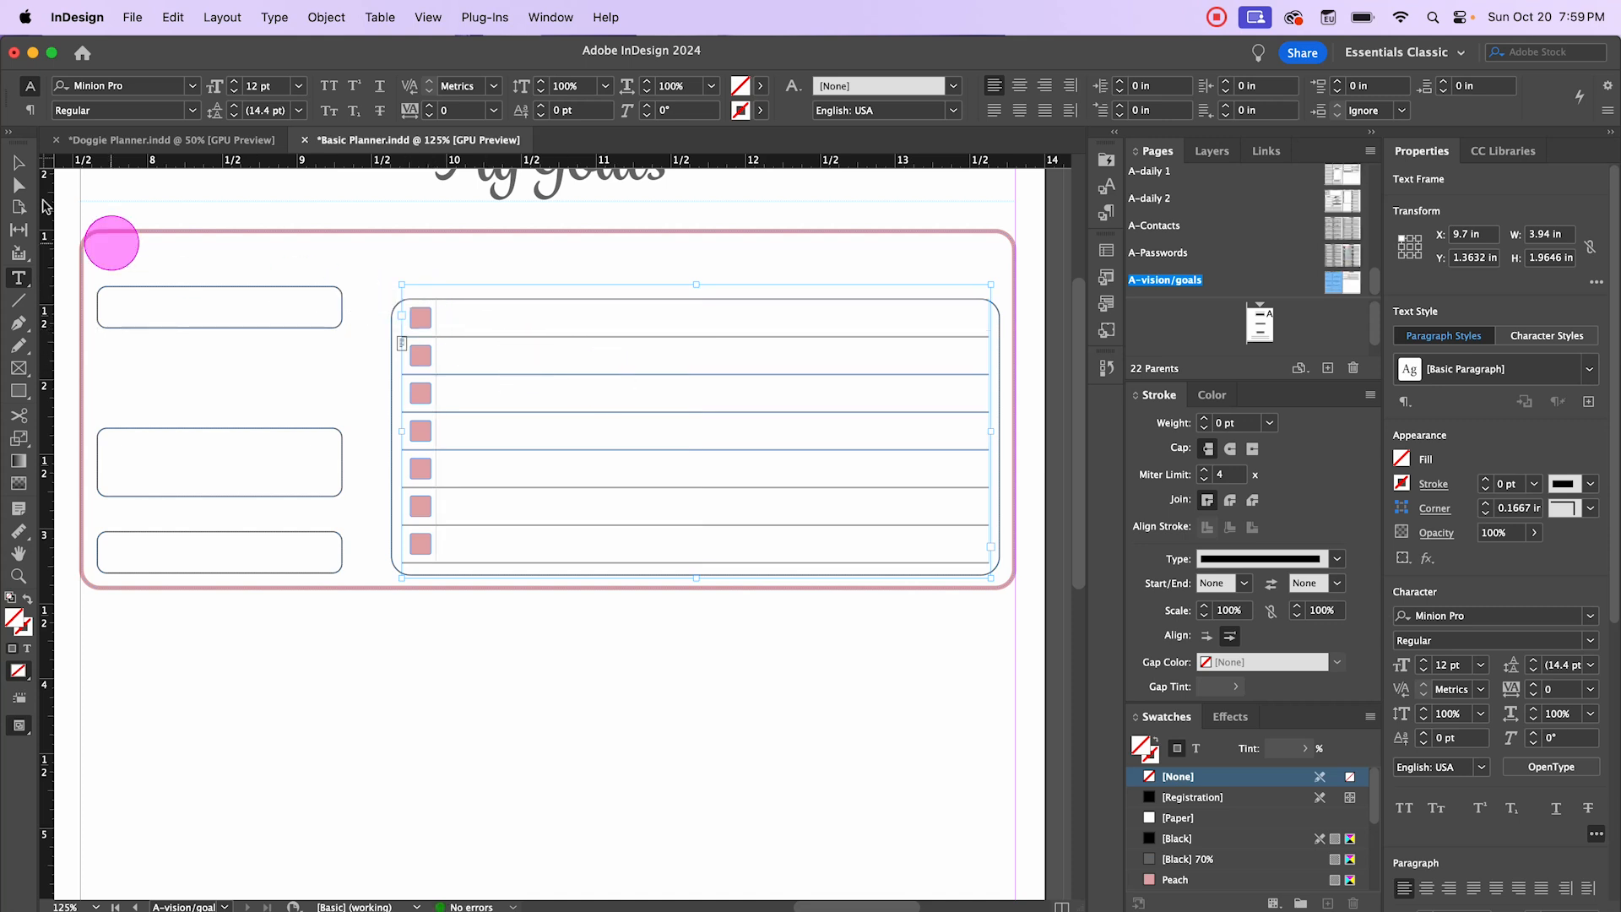
pyautogui.click(420, 293)
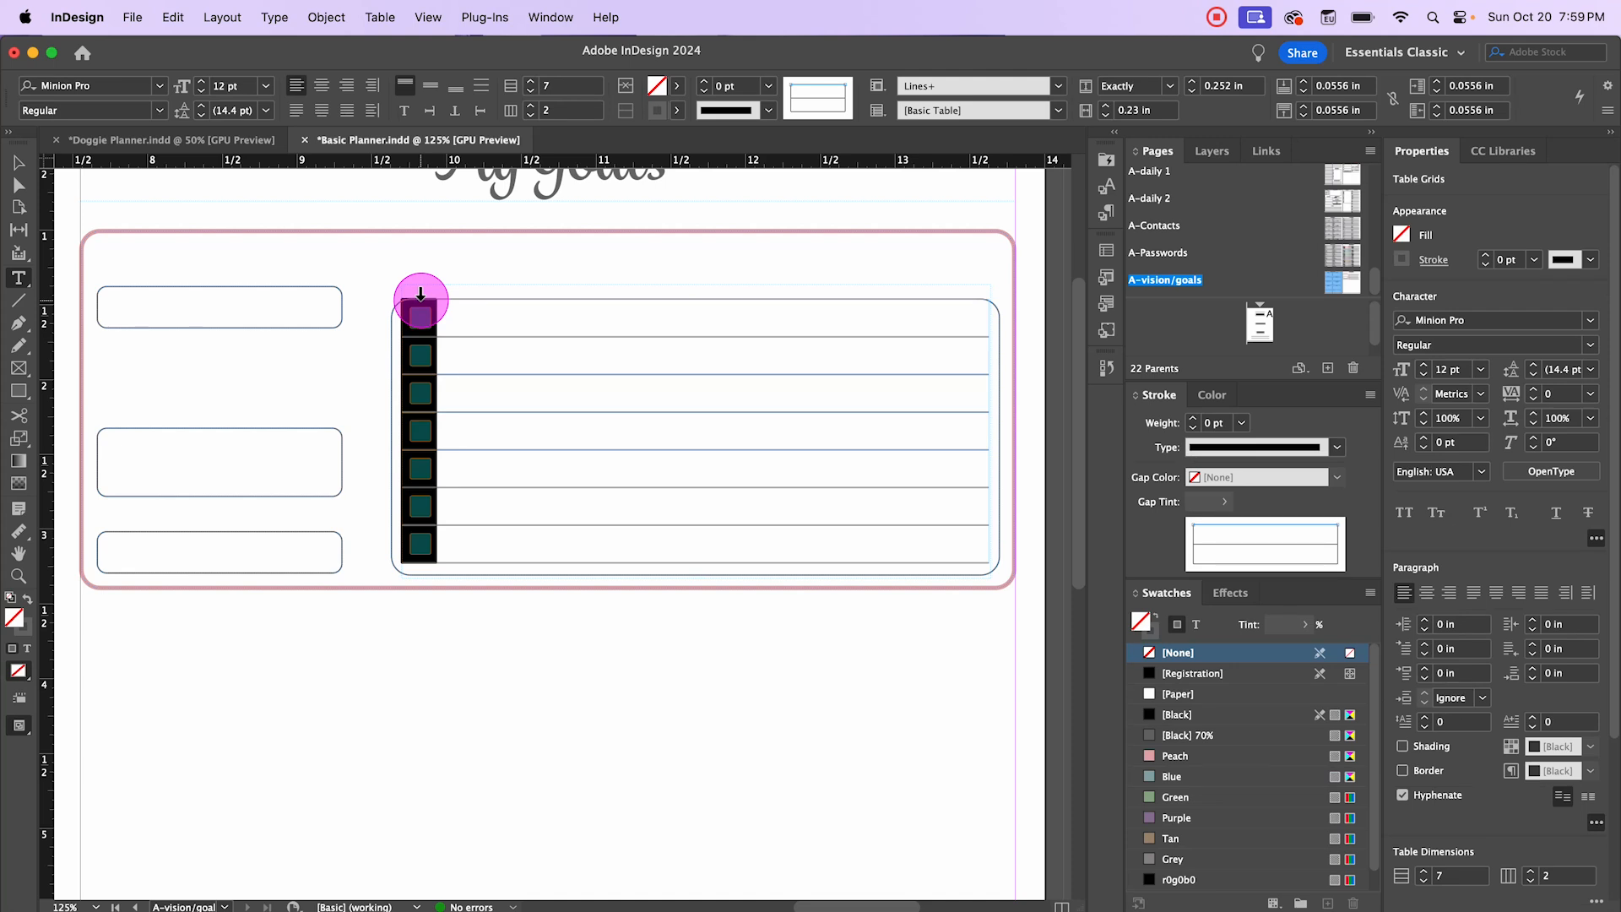
# Step: Set the checkbox column's outer borders to 0 pt without touching the inner row lines, deselect the table, and preview the page
pyautogui.click(820, 105)
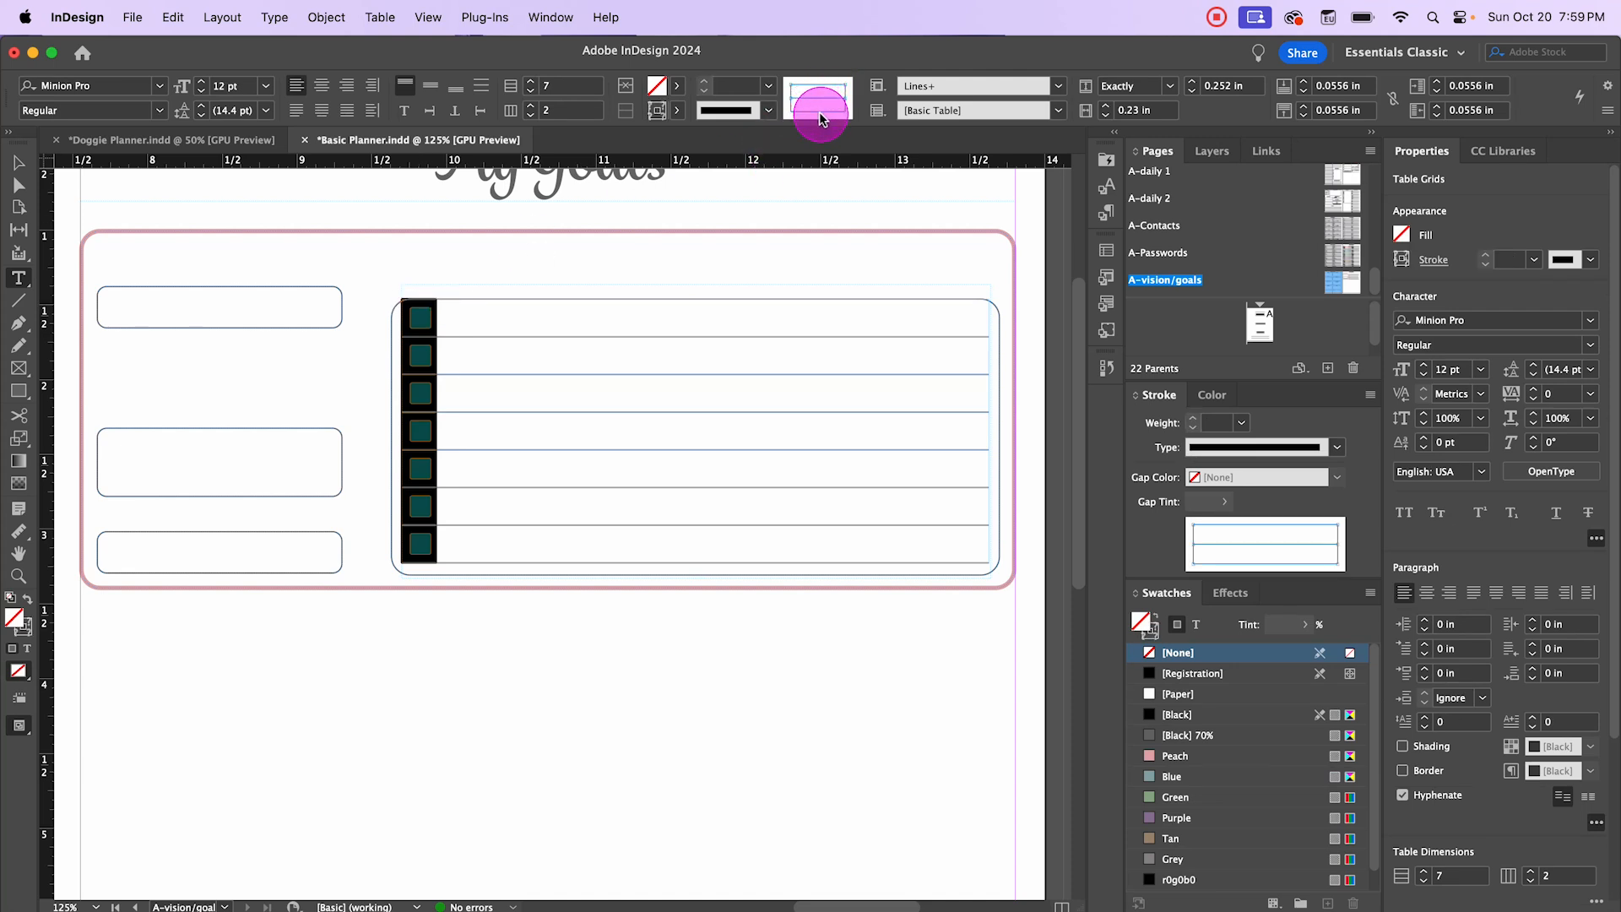
pyautogui.click(812, 102)
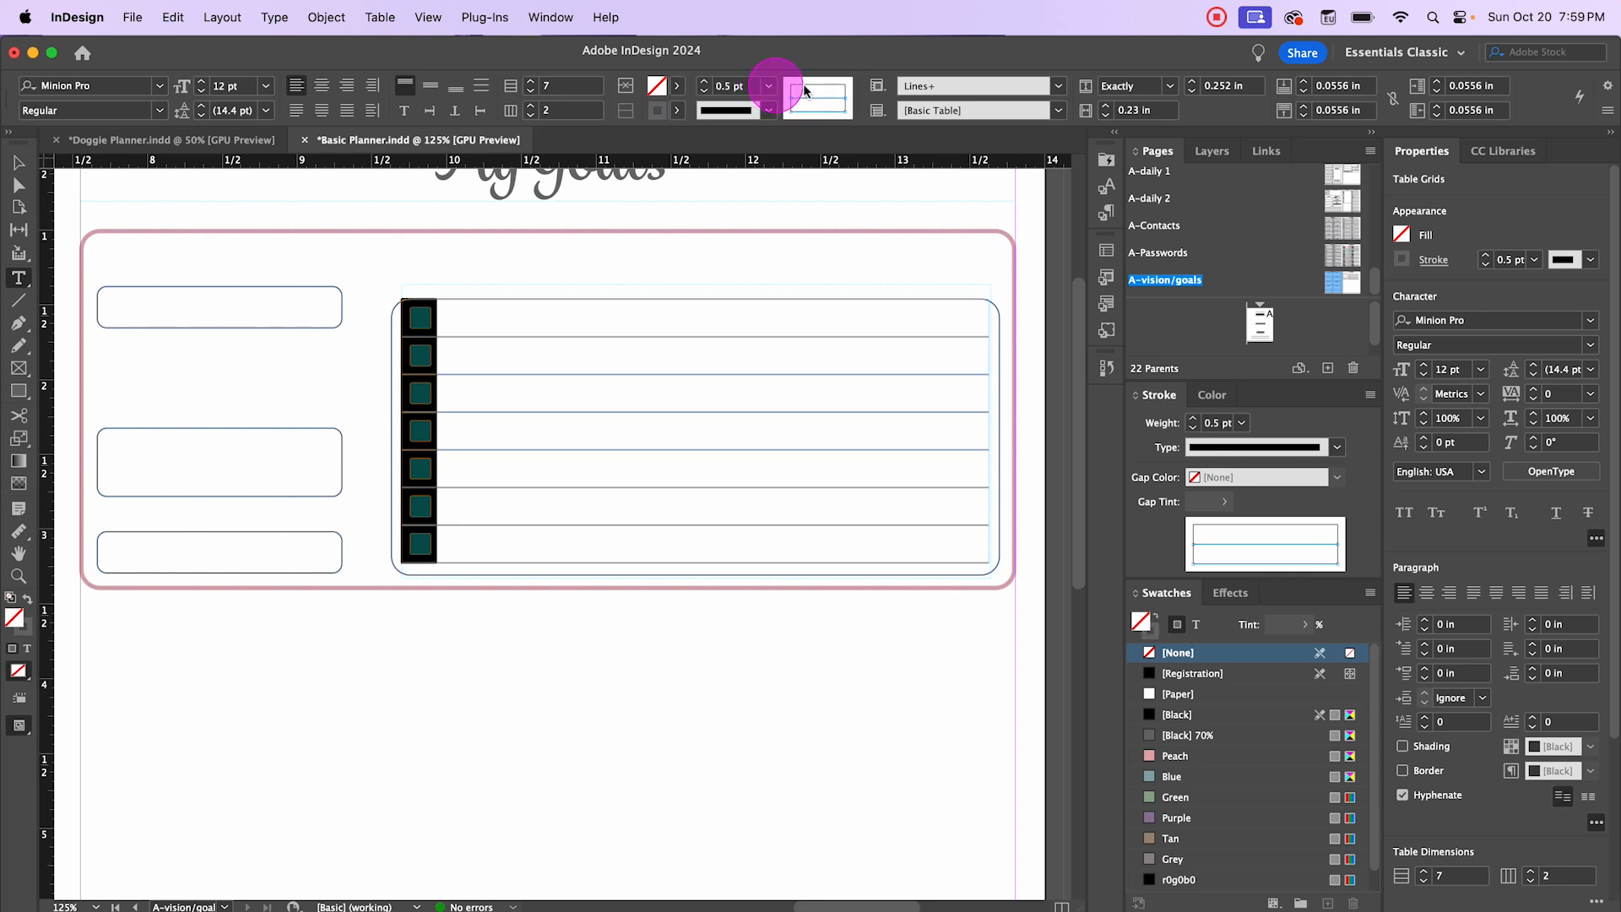
pyautogui.click(825, 102)
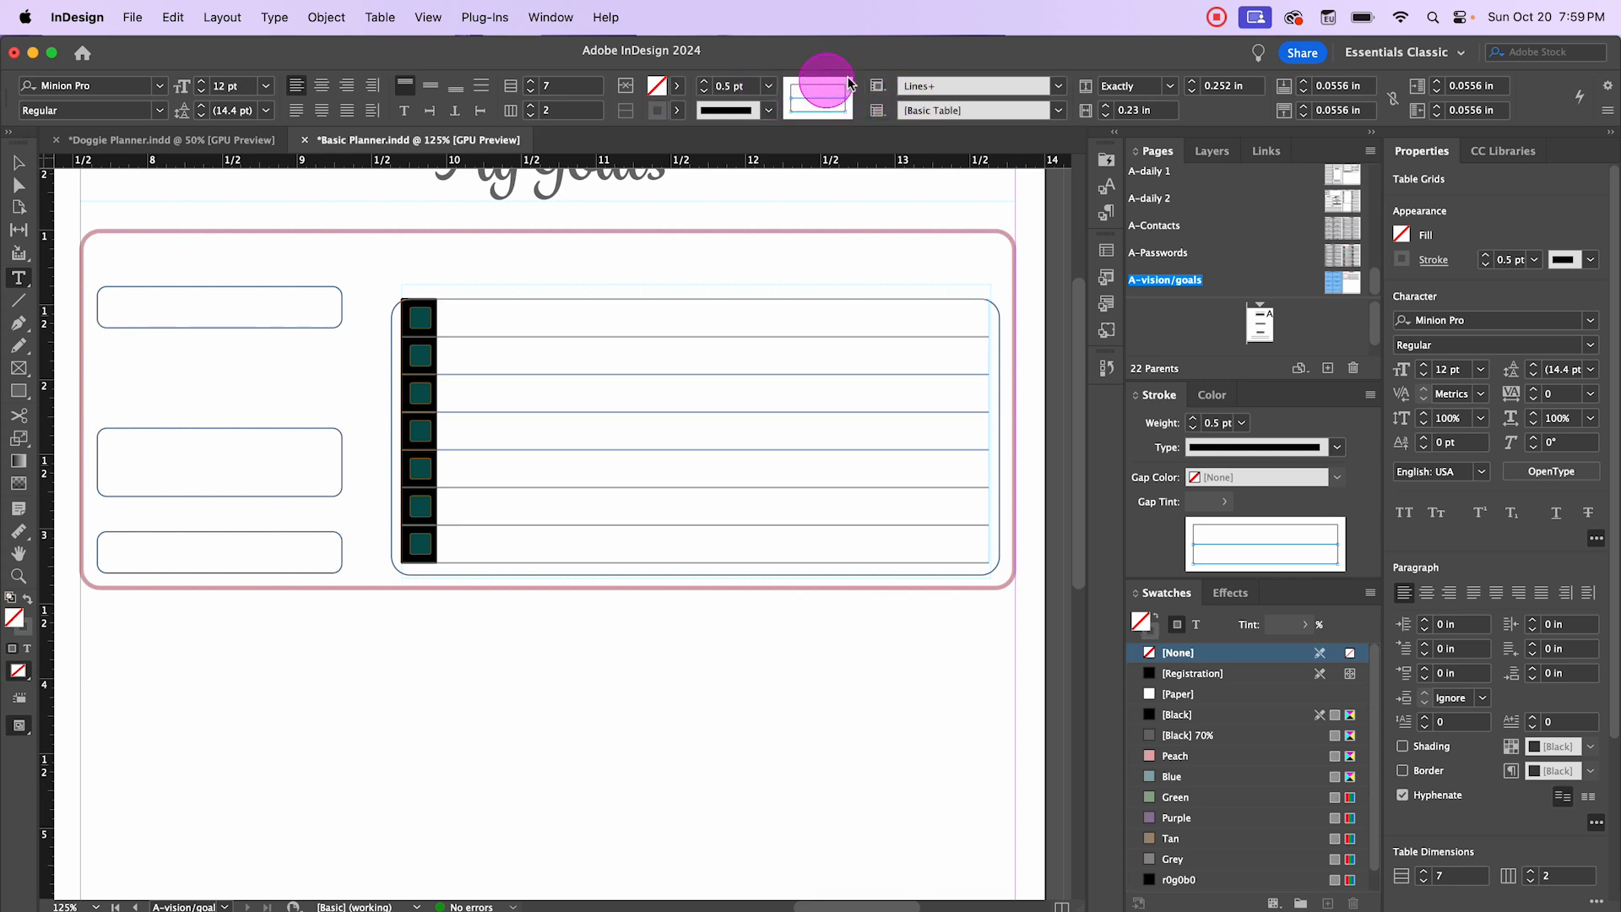
pyautogui.click(766, 87)
pyautogui.click(754, 106)
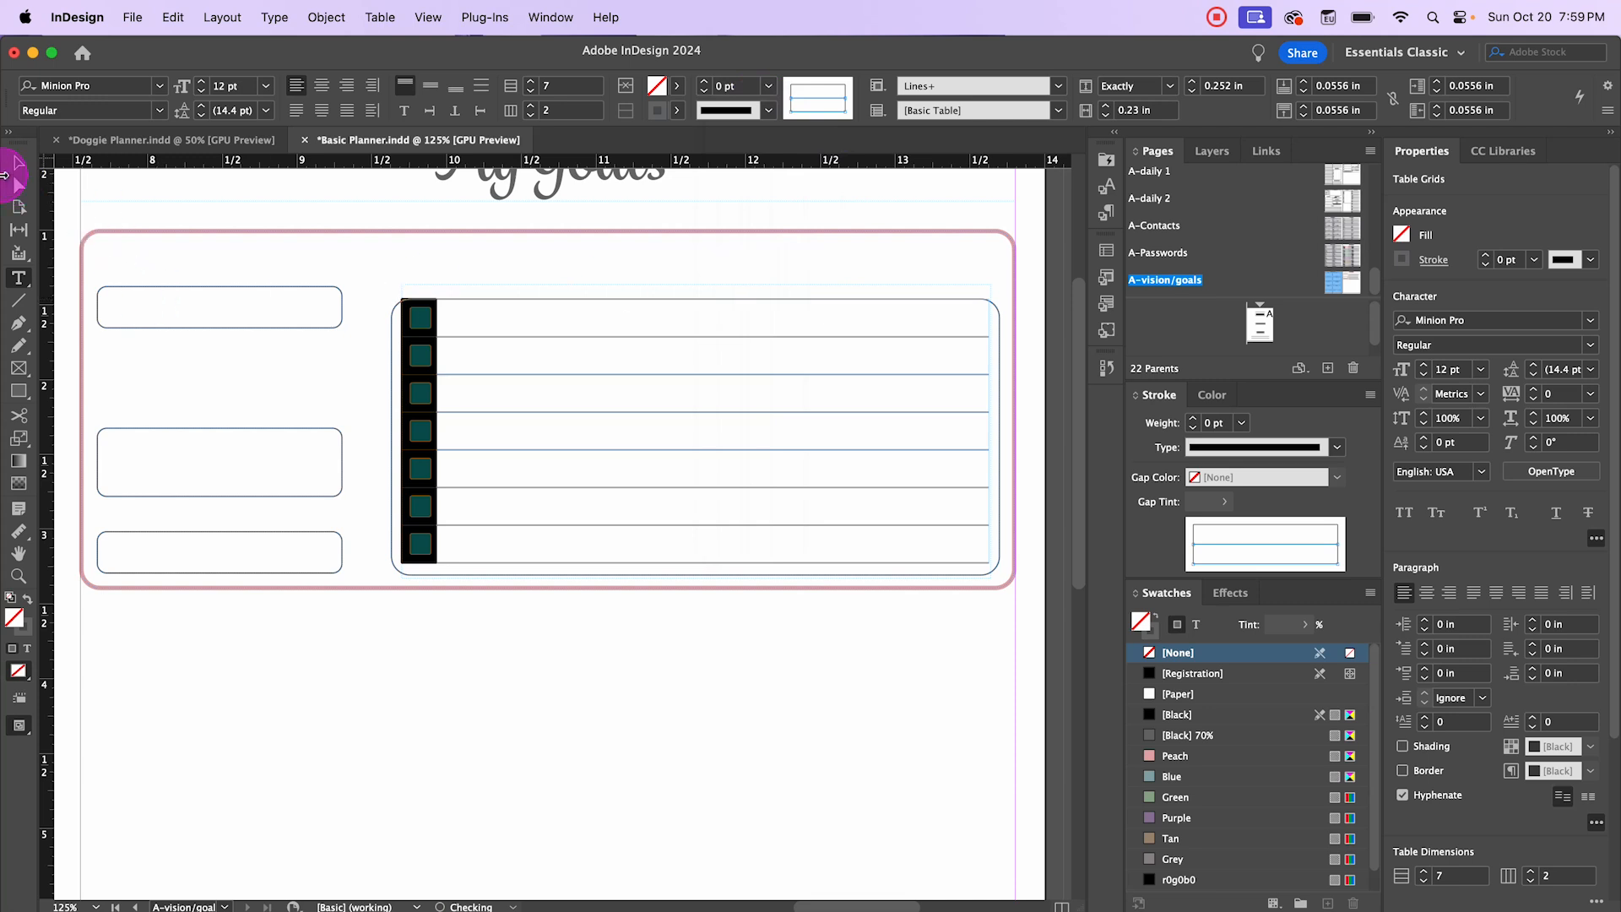
pyautogui.click(17, 163)
pyautogui.click(550, 704)
pyautogui.press('w')
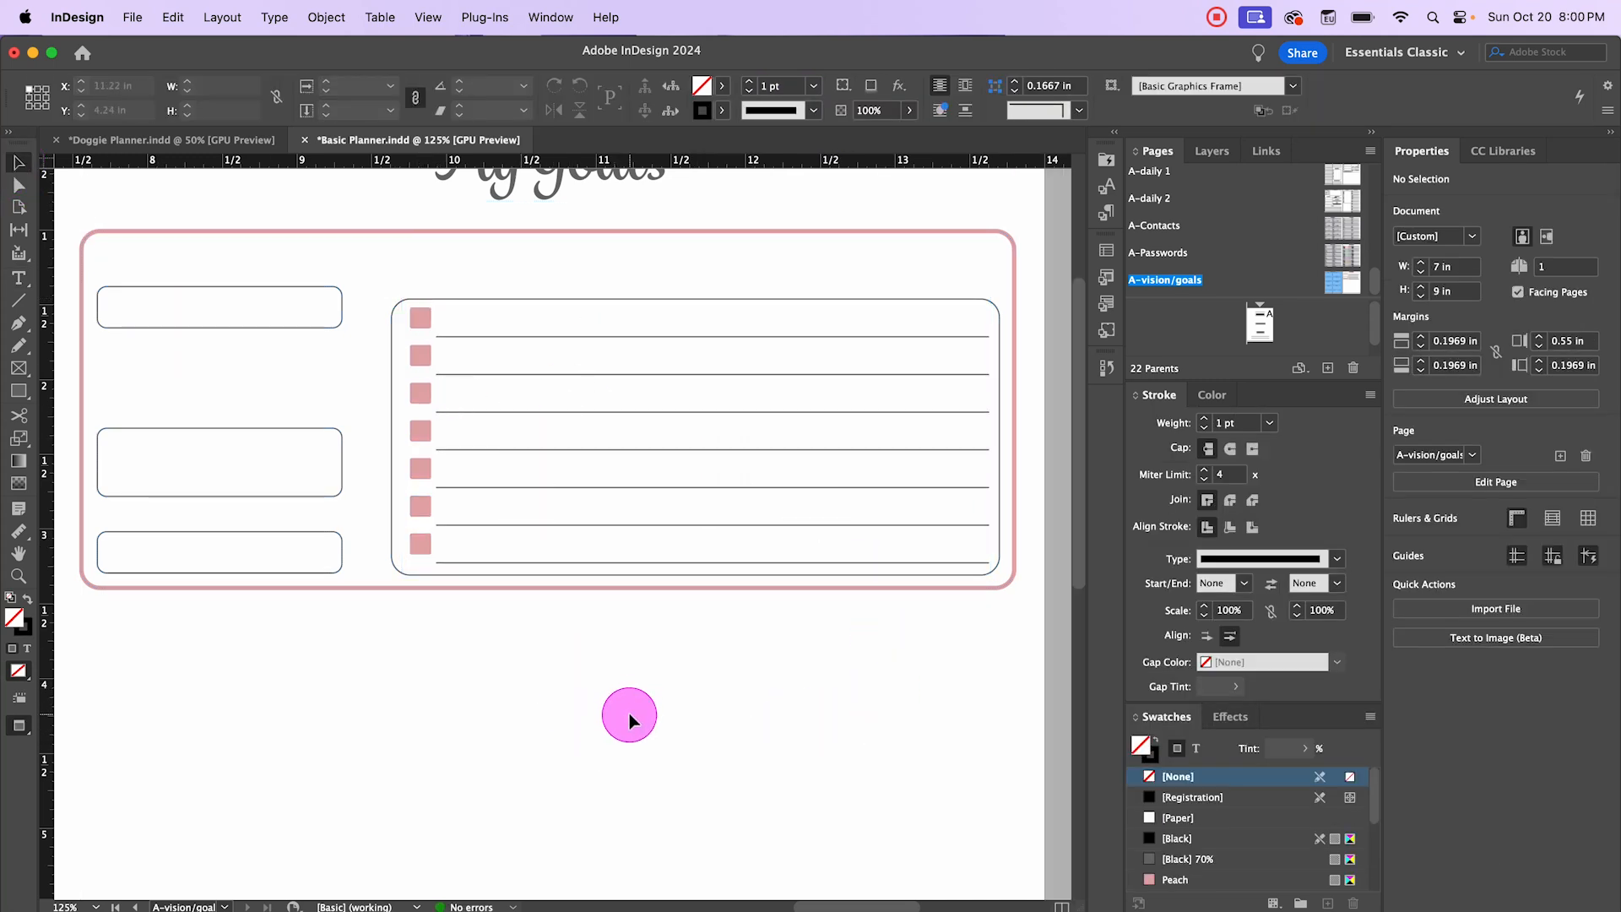
pyautogui.press('w')
# Step: Nudge the checkbox table's frame down to Y 1.391 in within its rounded box and deselect it
pyautogui.click(572, 378)
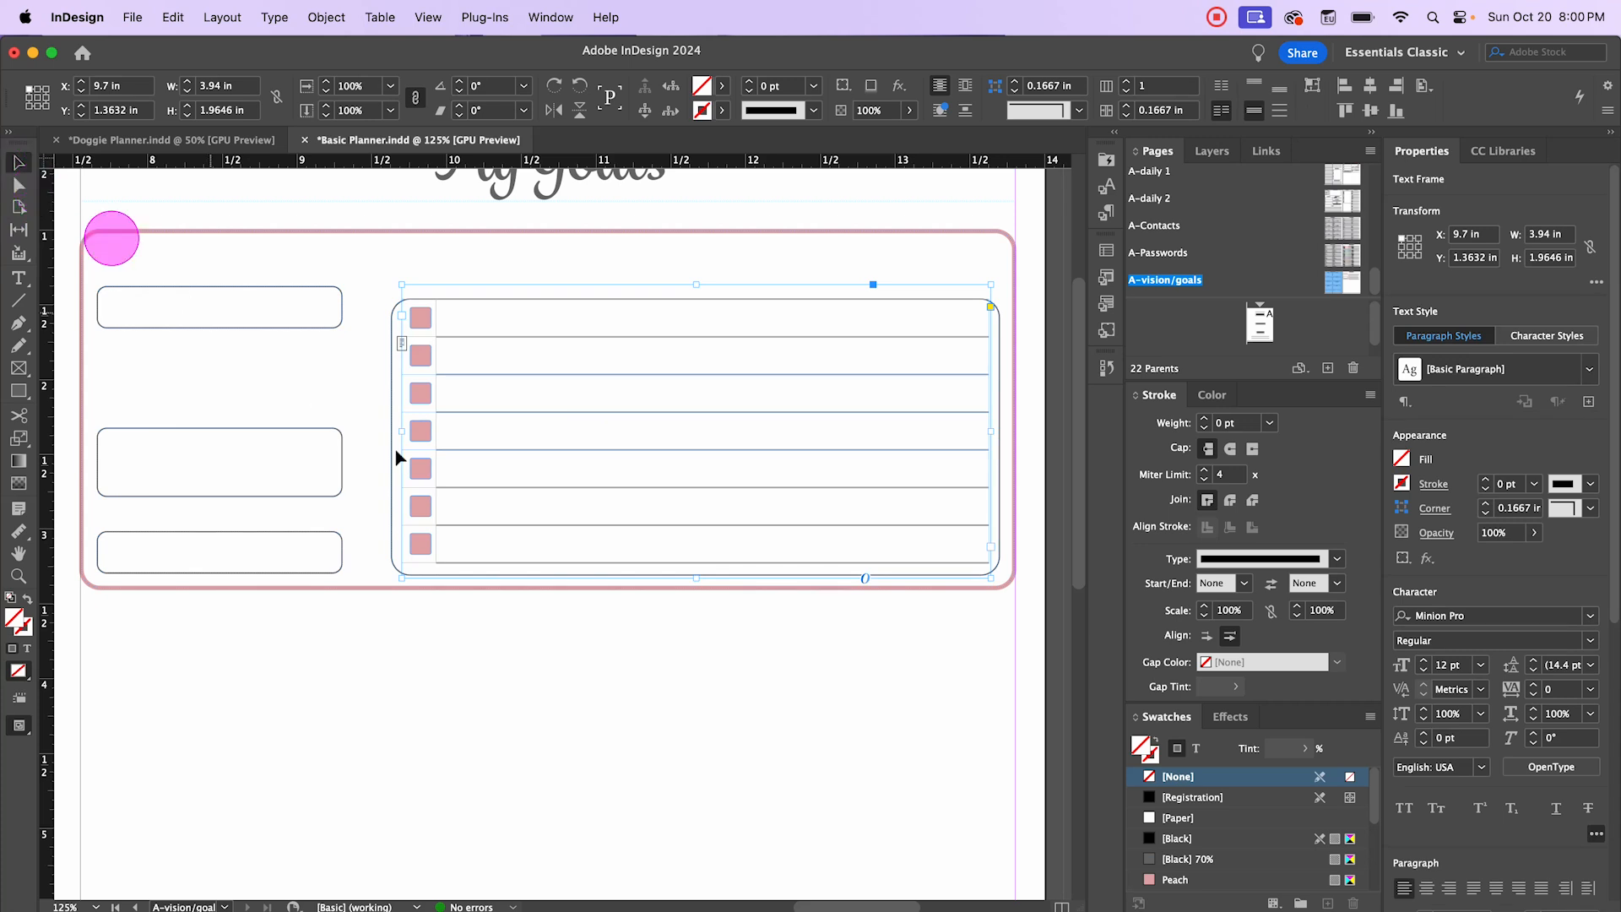
pyautogui.press('Down')
pyautogui.press('Down')
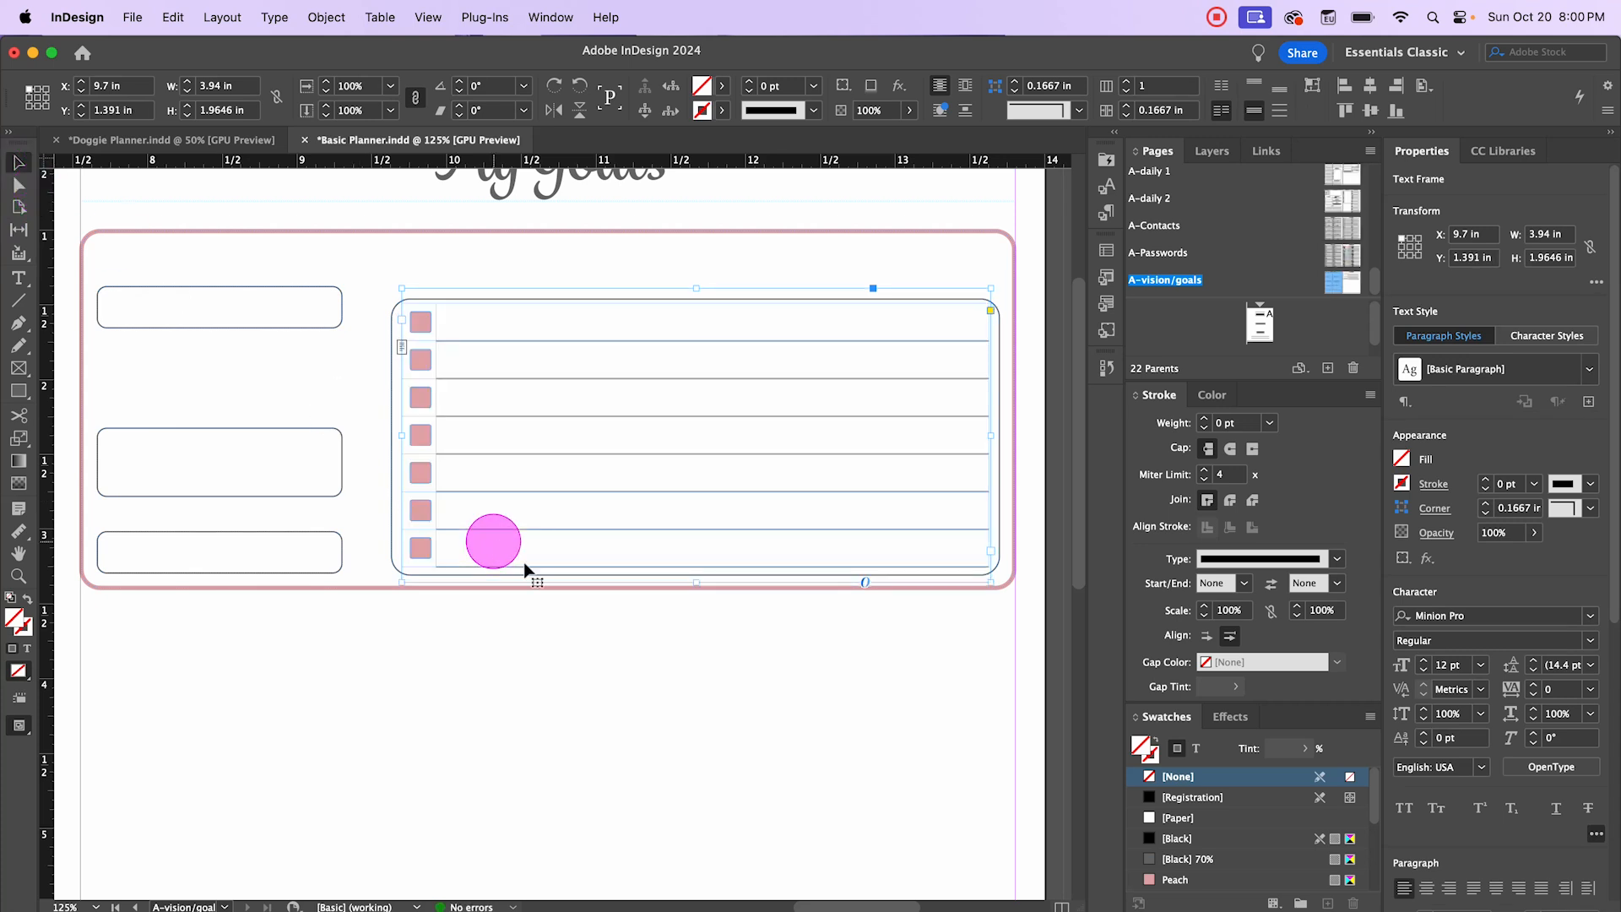
pyautogui.click(572, 680)
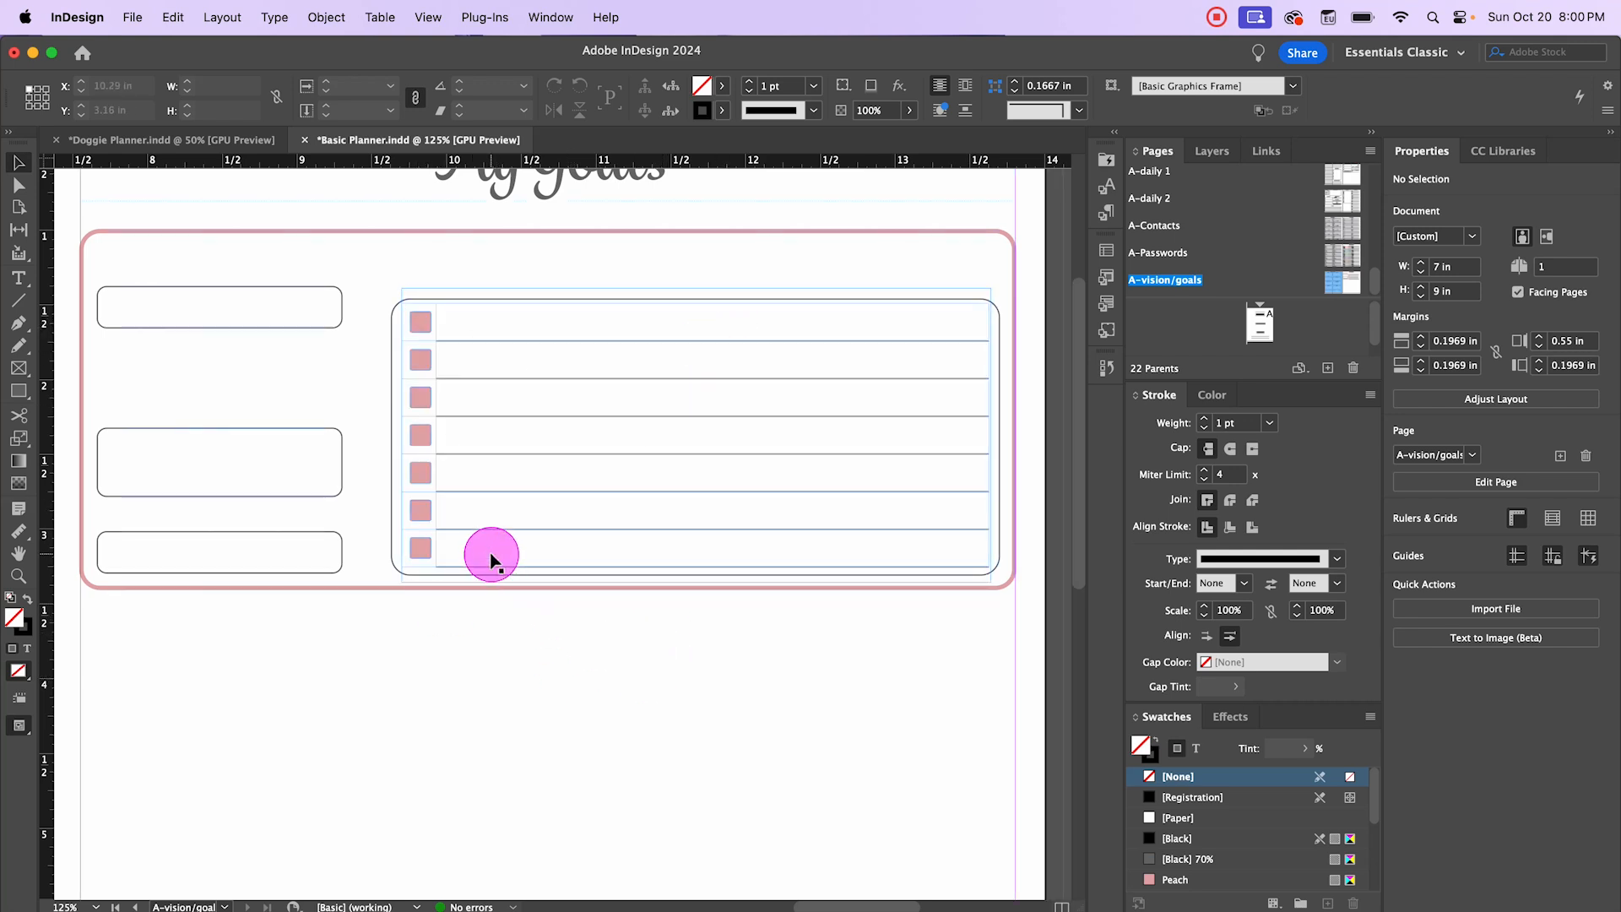
# Step: Add a text frame above the lined checkbox box, spanning its width, with the text "Actions"
pyautogui.scroll(1, 492, 557)
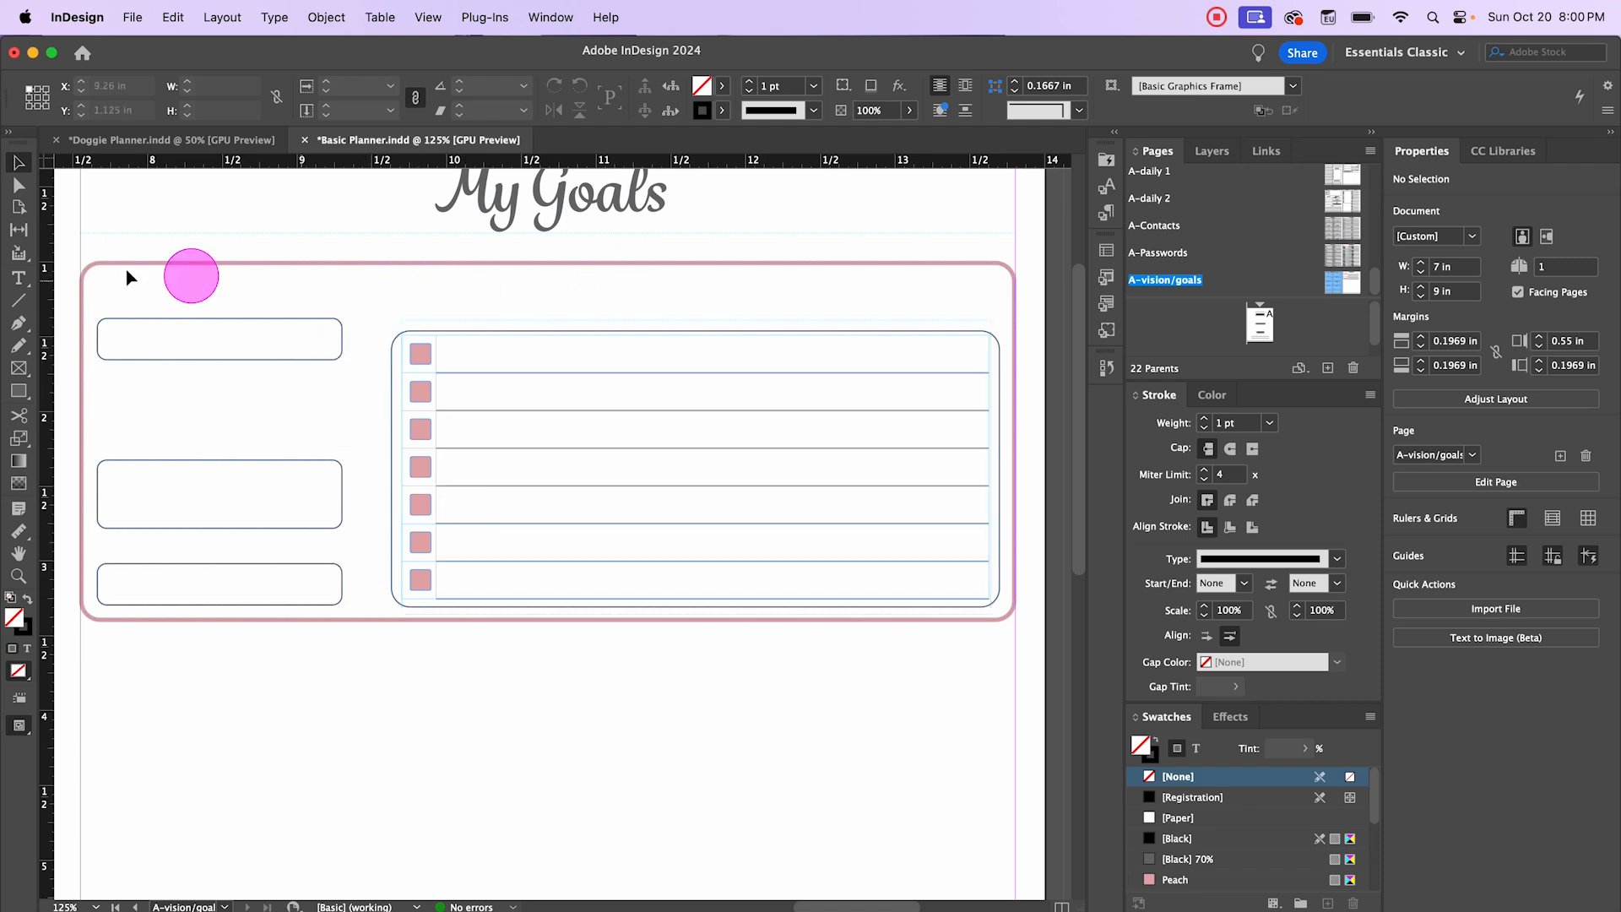
pyautogui.click(17, 285)
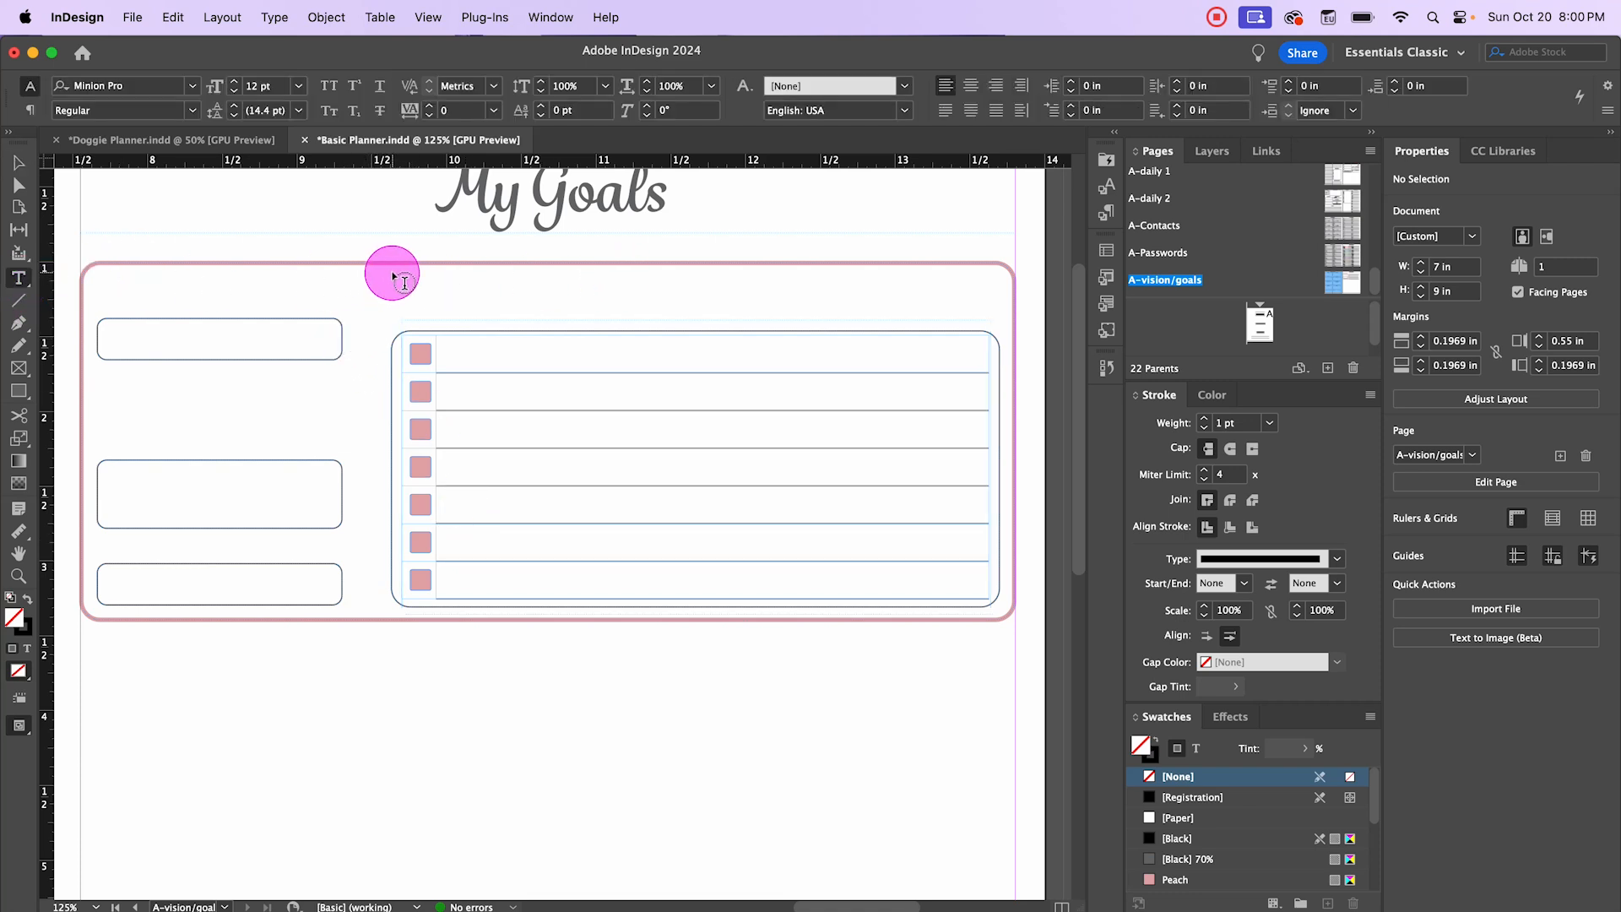
pyautogui.moveTo(393, 273); pyautogui.dragTo(875, 326)
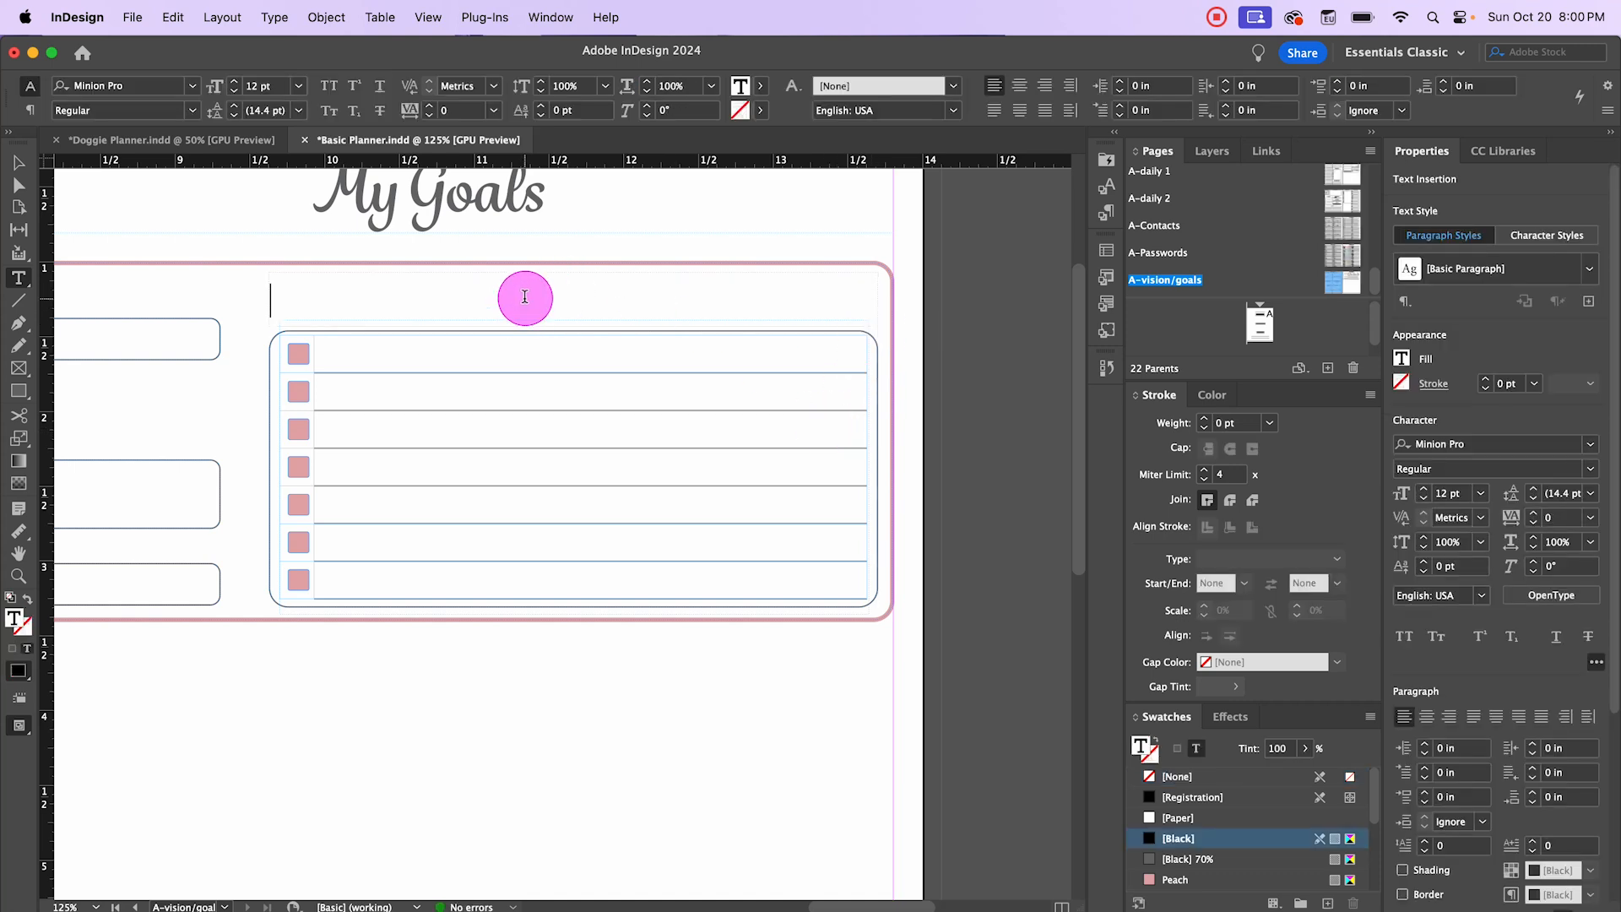
pyautogui.write('Actions')
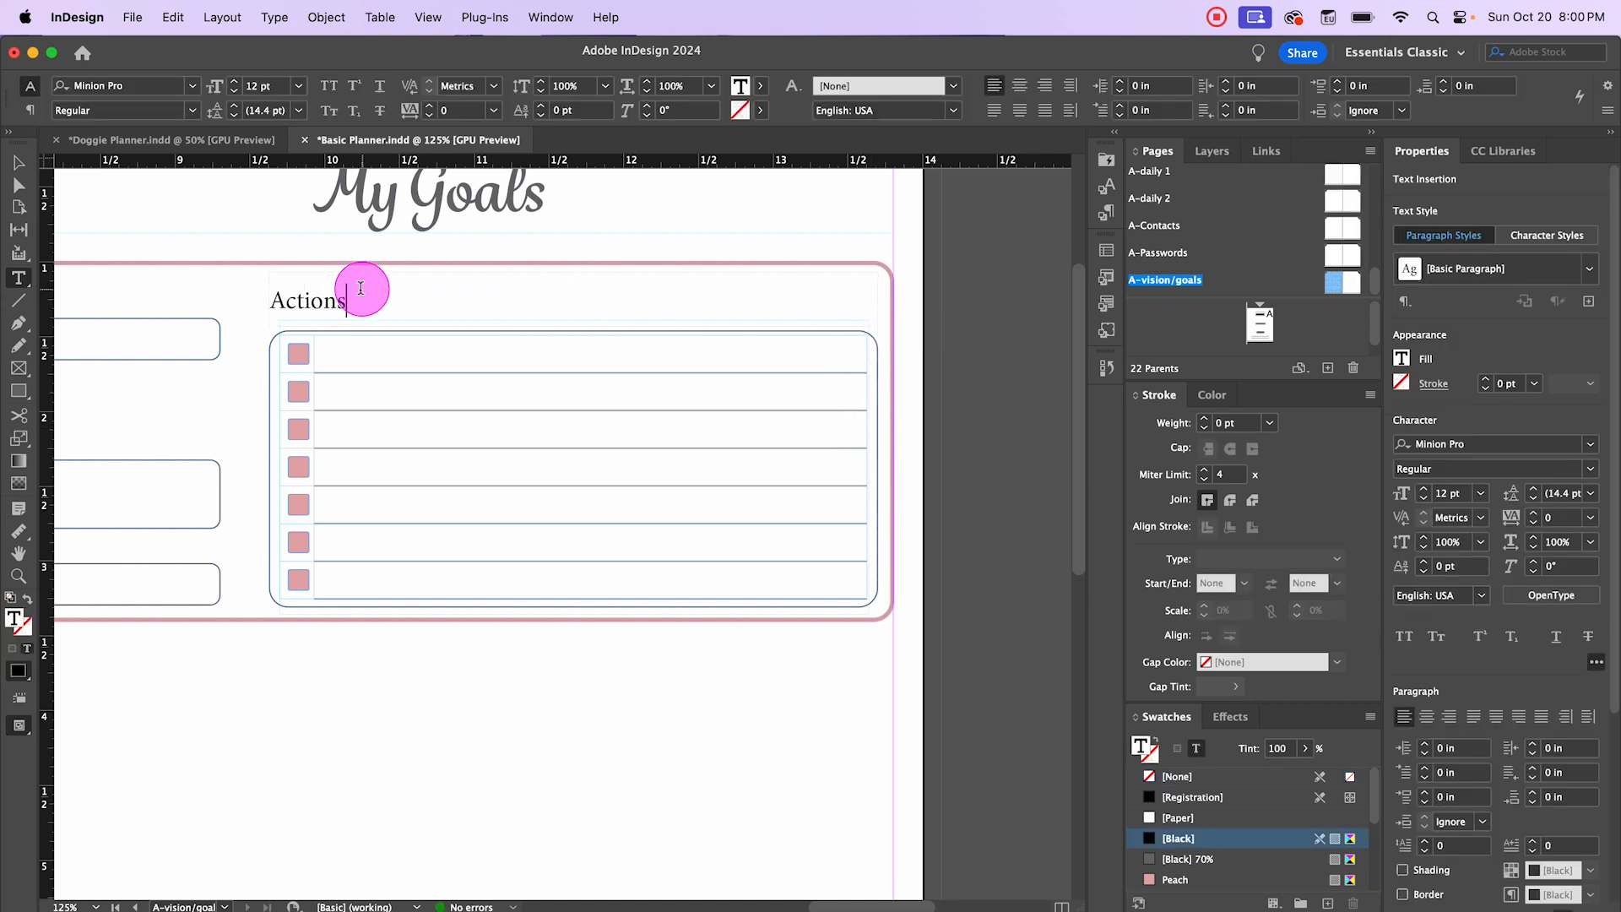
# Step: Apply the Section Headers paragraph style to the "Actions" text and deselect it
pyautogui.moveTo(359, 296); pyautogui.dragTo(265, 297)
pyautogui.click(1111, 223)
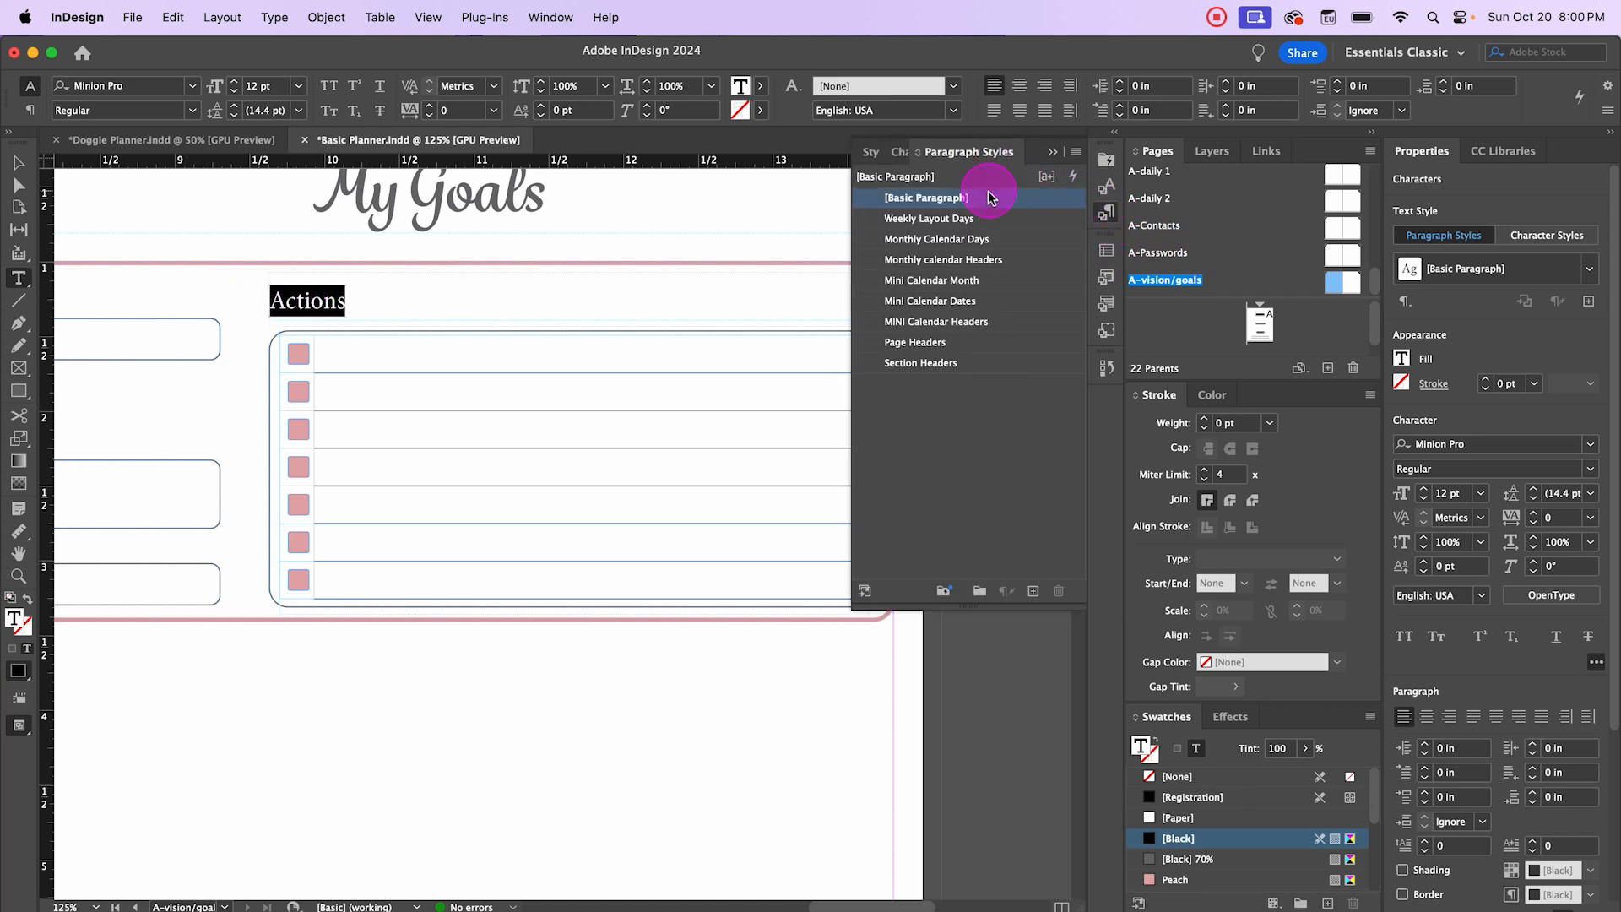
pyautogui.click(927, 365)
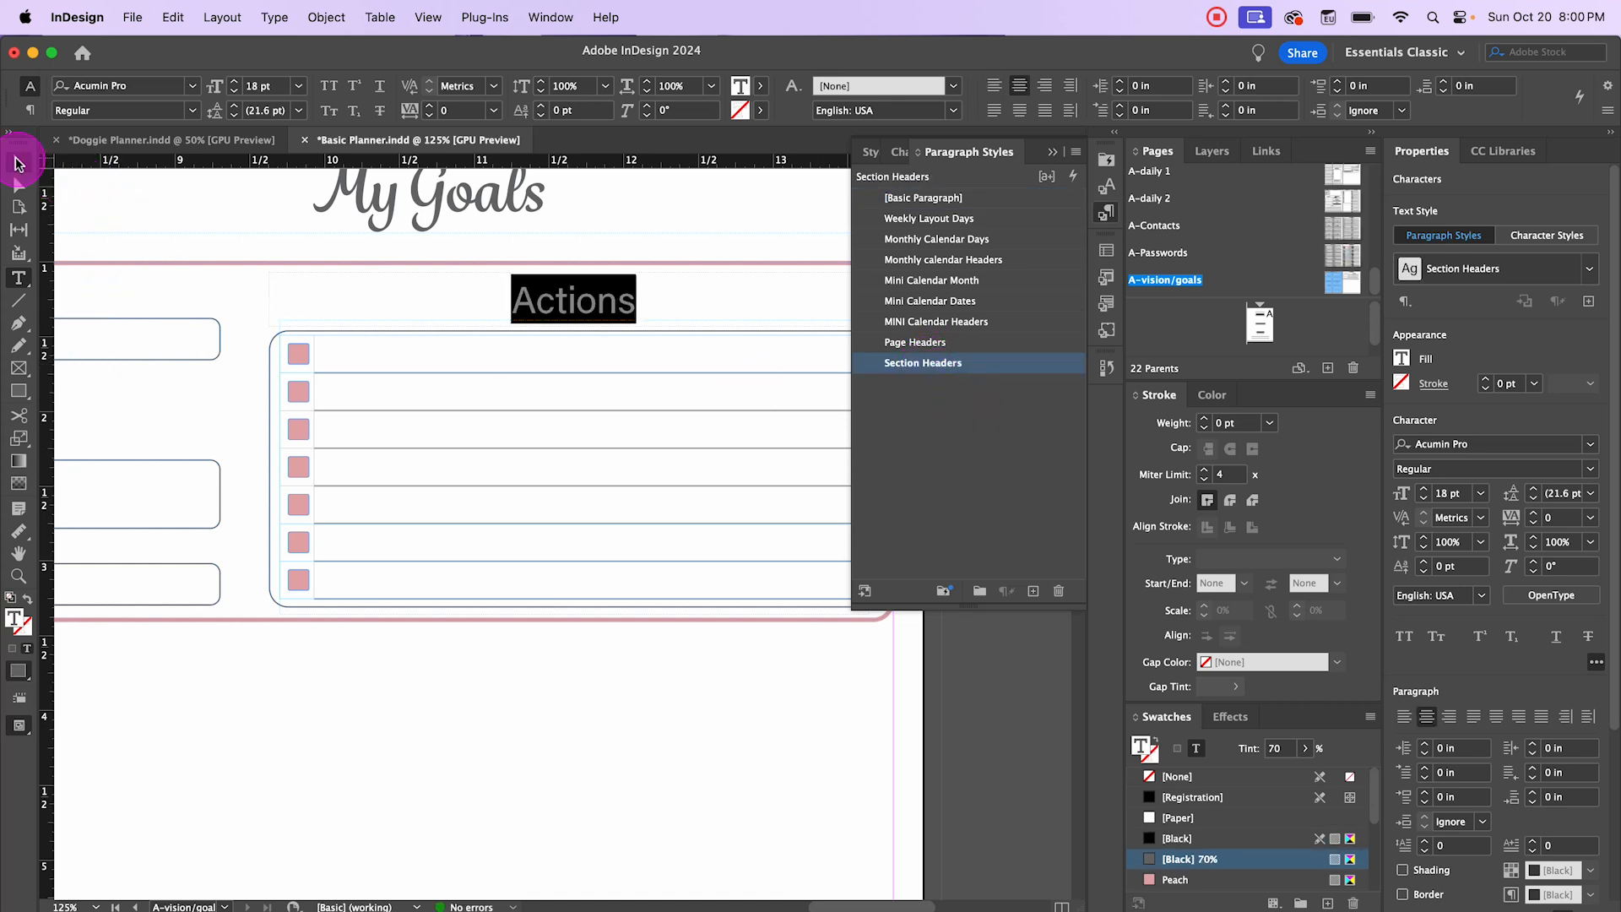
pyautogui.click(19, 163)
pyautogui.click(532, 662)
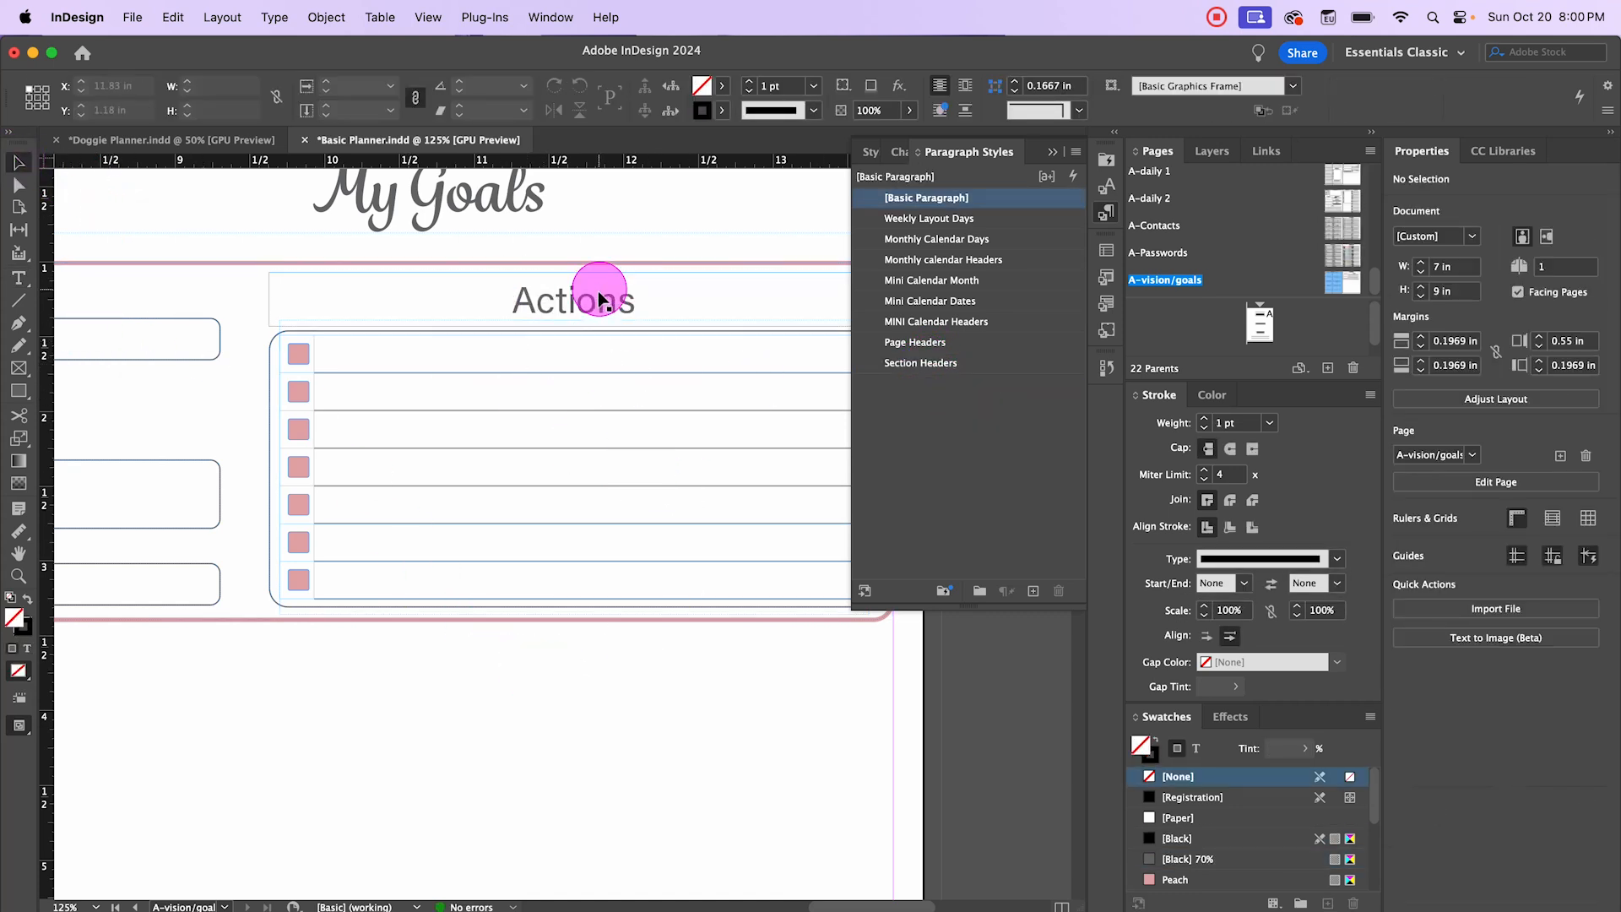
# Step: Nudge the "Actions" heading frame down to Y 1.1117 in, closer to the checkbox box, and deselect it
pyautogui.click(599, 293)
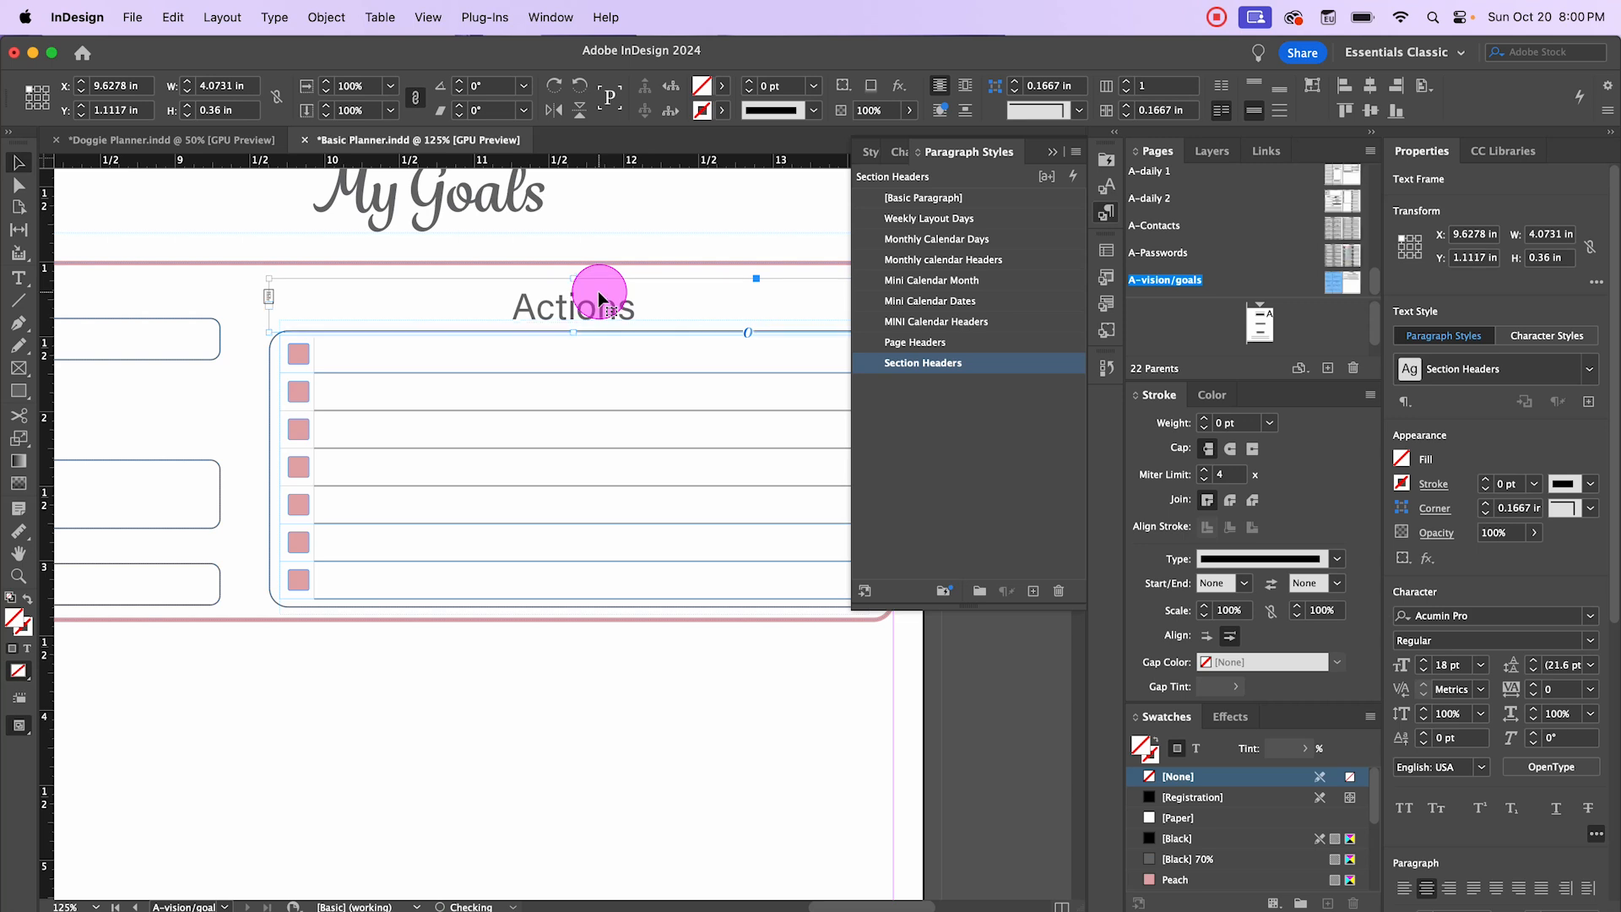
pyautogui.click(639, 759)
pyautogui.press('super+1')
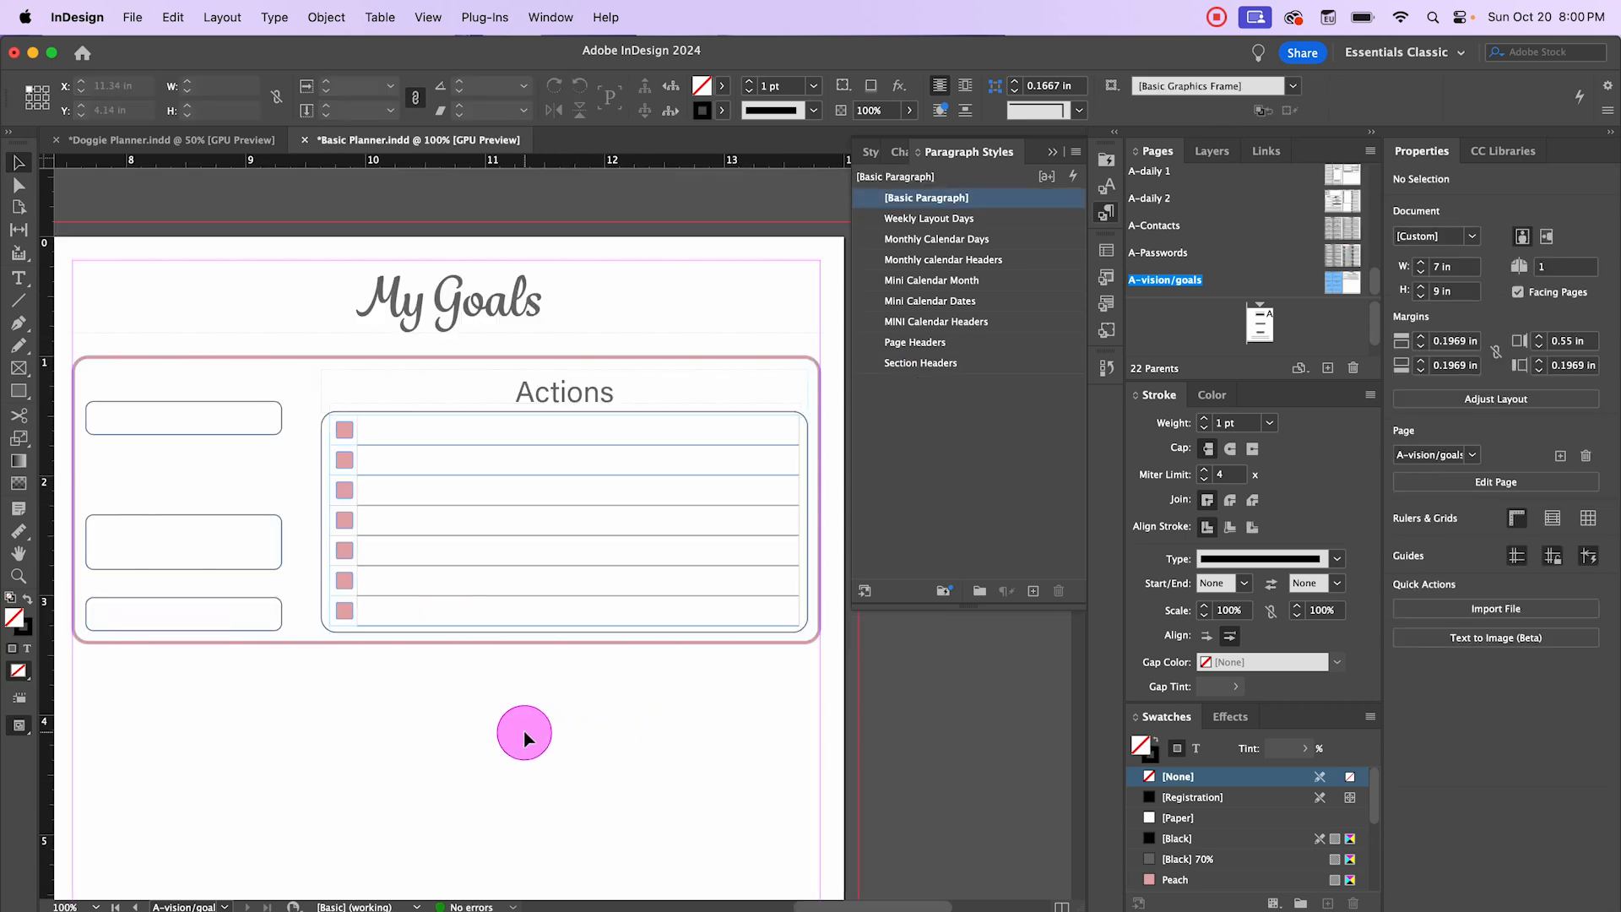
pyautogui.press('super+minus')
pyautogui.moveTo(448, 678); pyautogui.dragTo(515, 685)
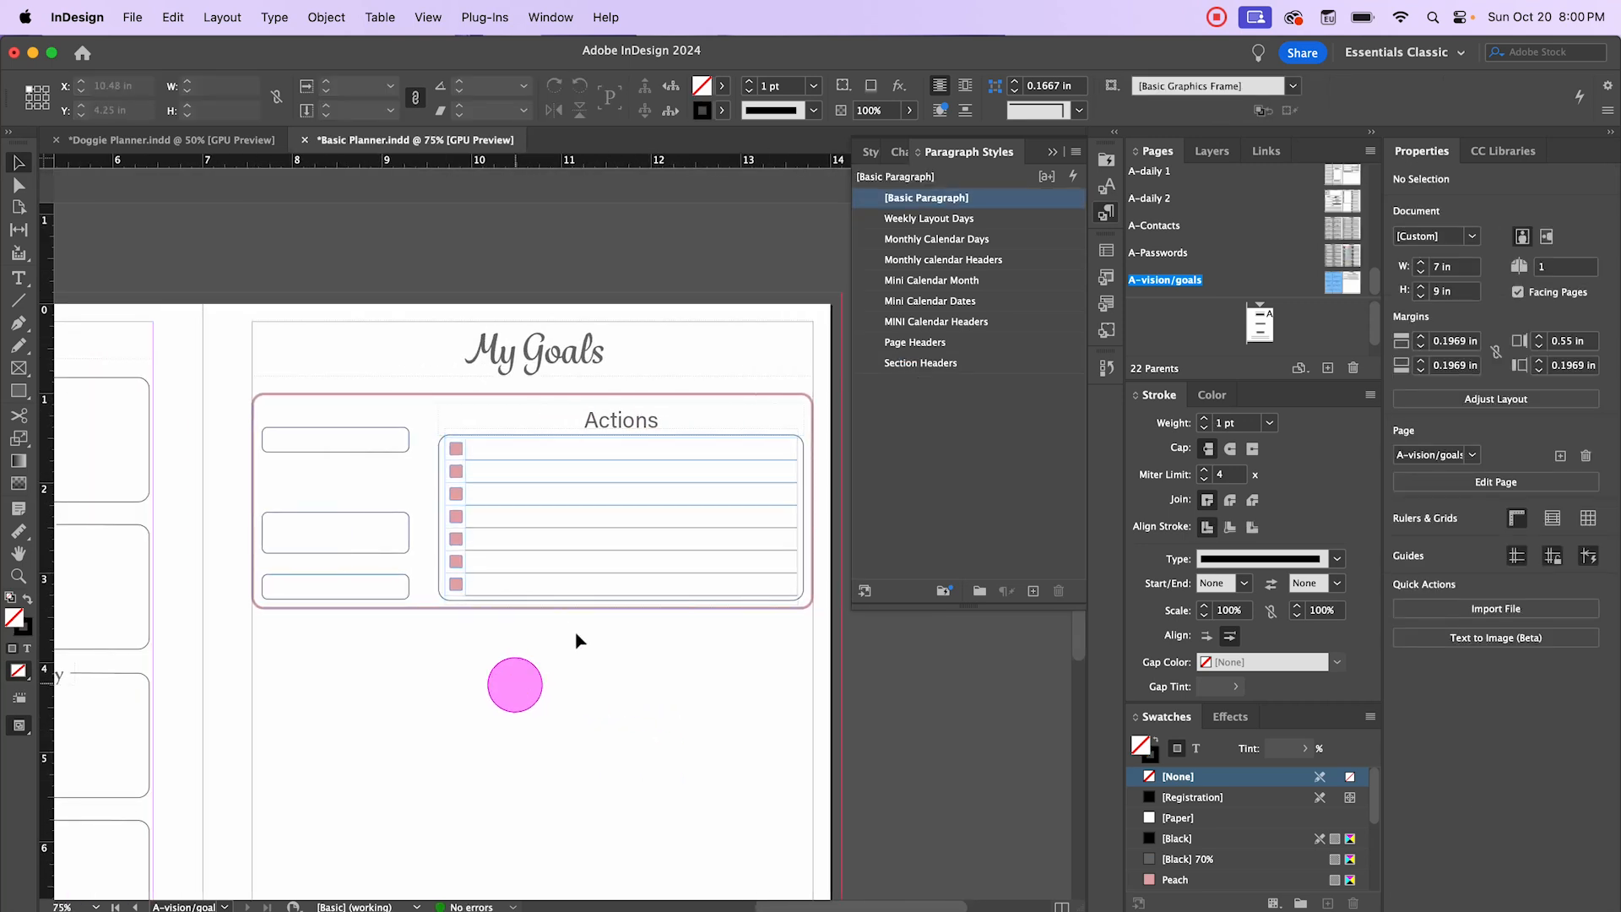
pyautogui.click(1052, 151)
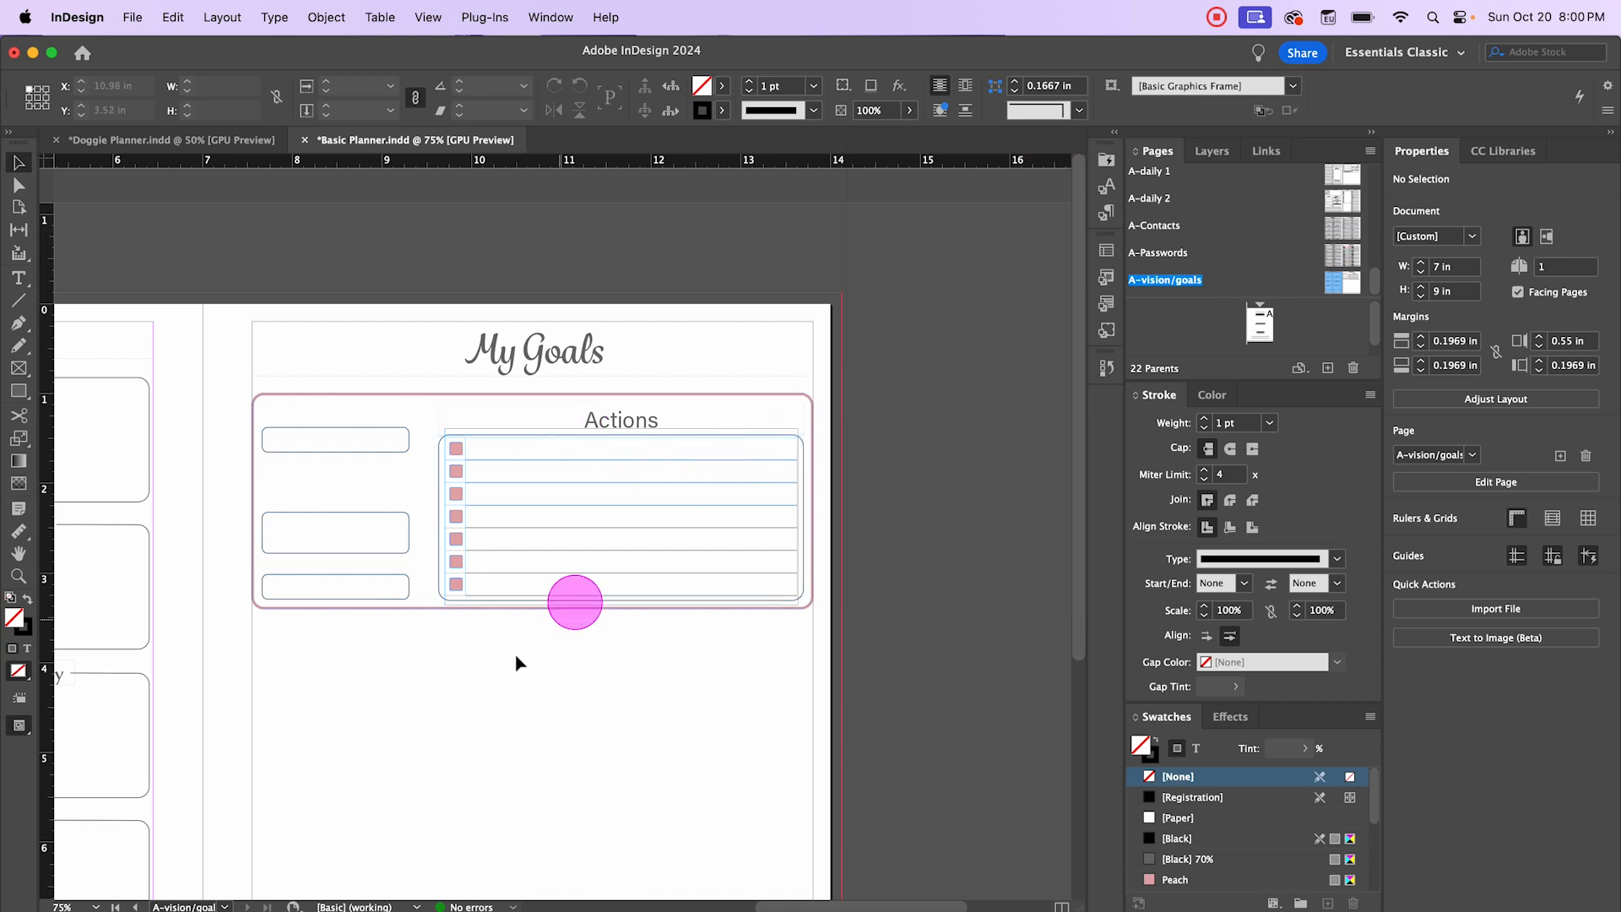
# Step: Move the uppermost small box down to Y 1.53 in, and shift all three small boxes right to X 7.7433 in
pyautogui.click(298, 514)
pyautogui.scroll(2, 314, 505)
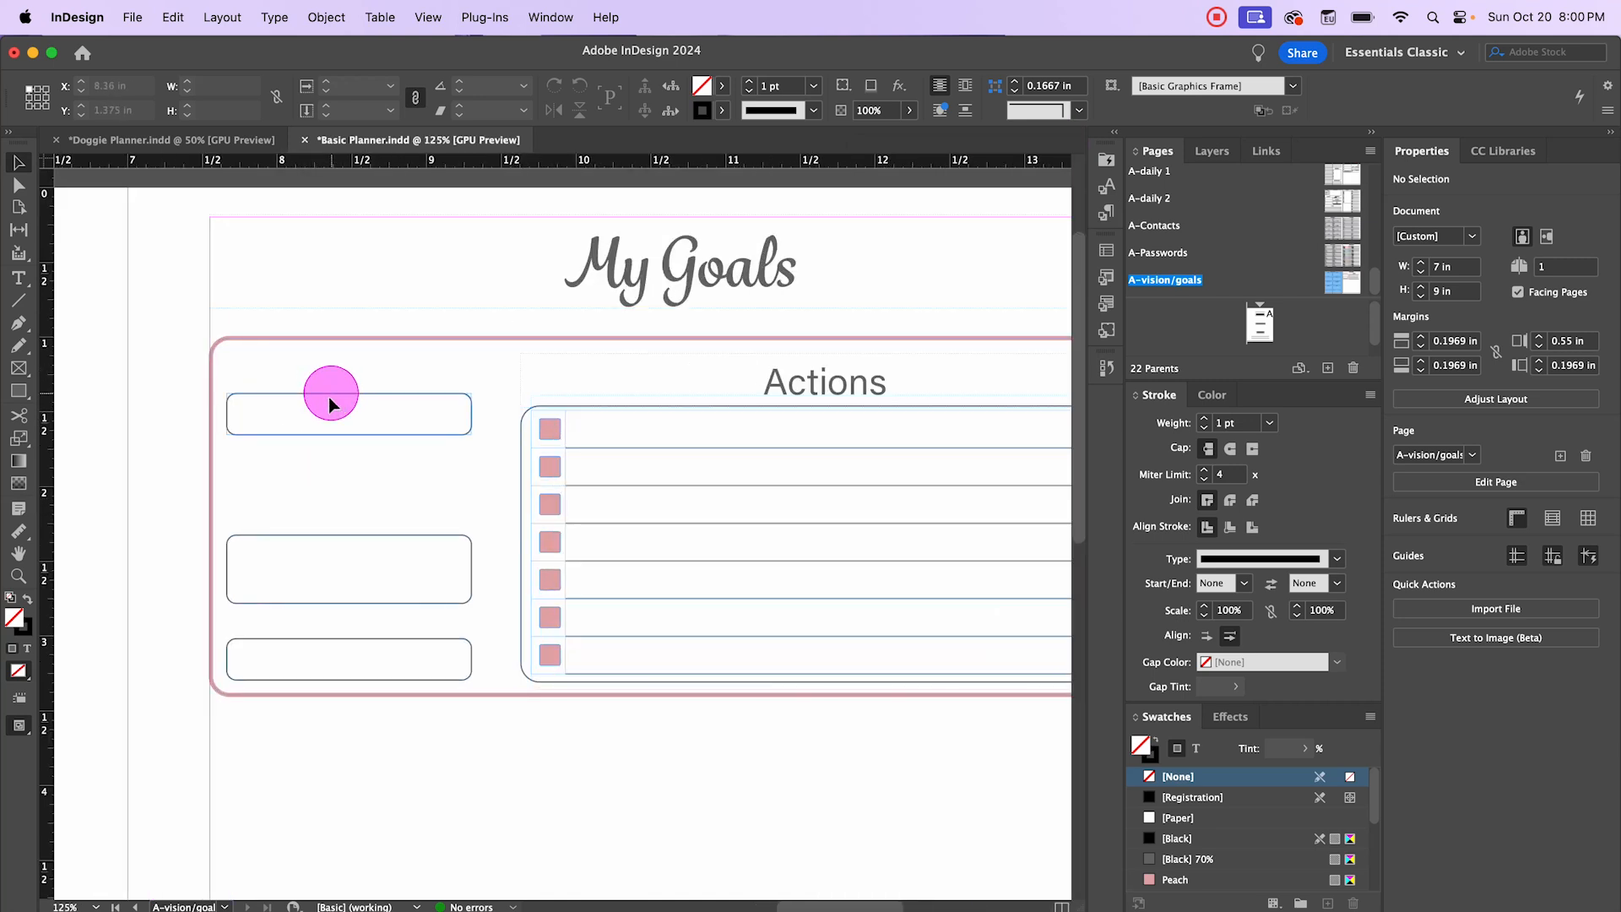
pyautogui.moveTo(331, 405); pyautogui.dragTo(341, 651)
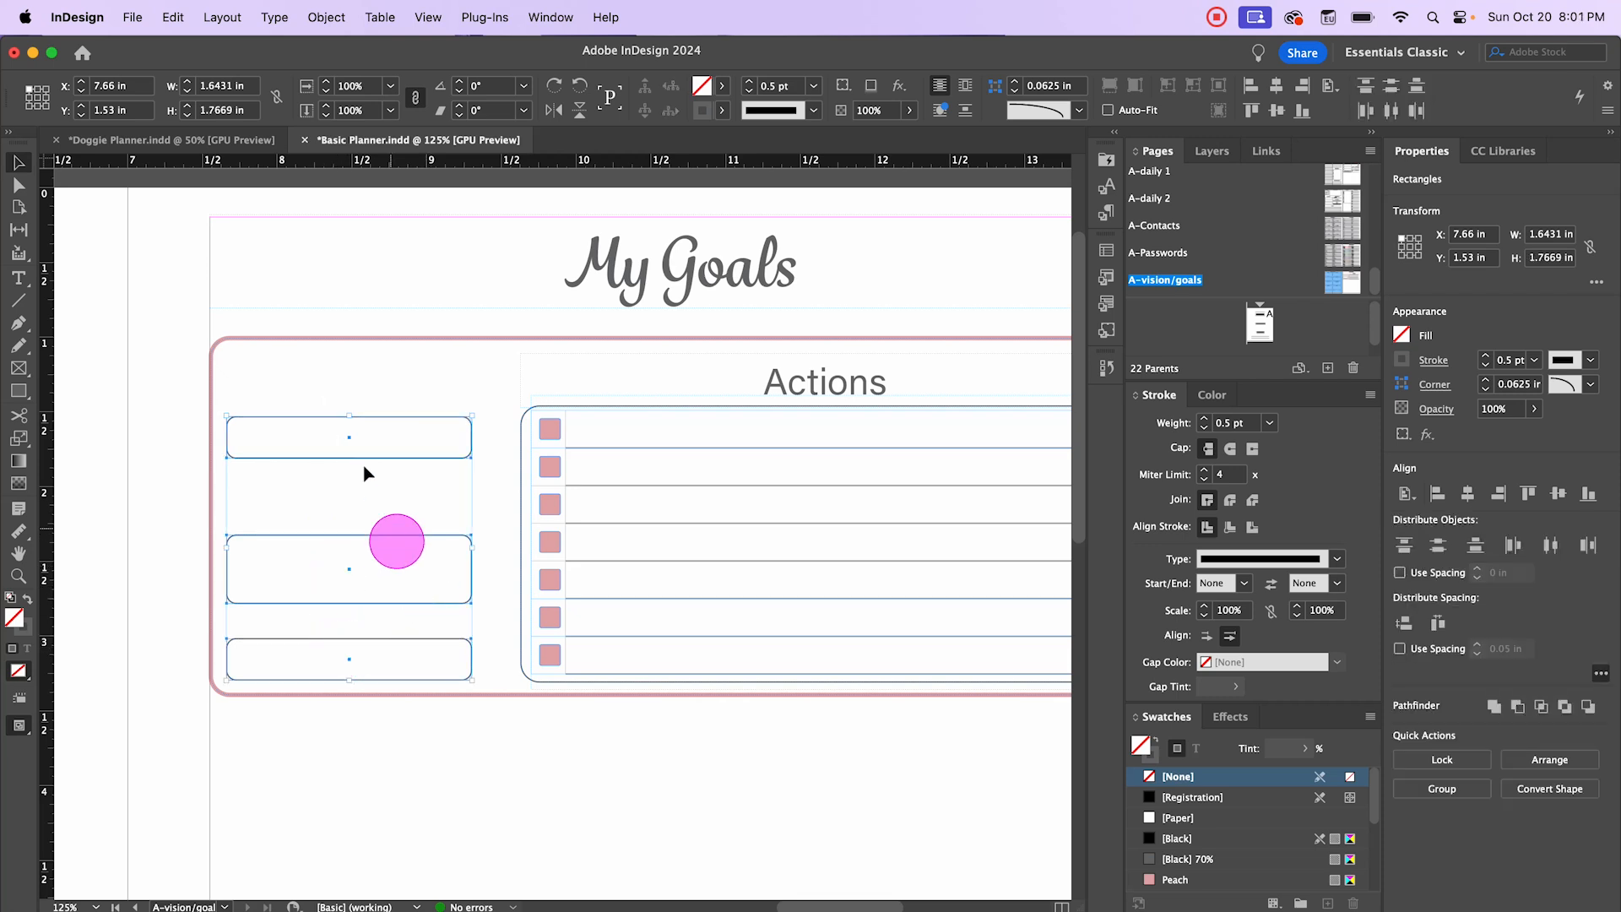
pyautogui.click(400, 424)
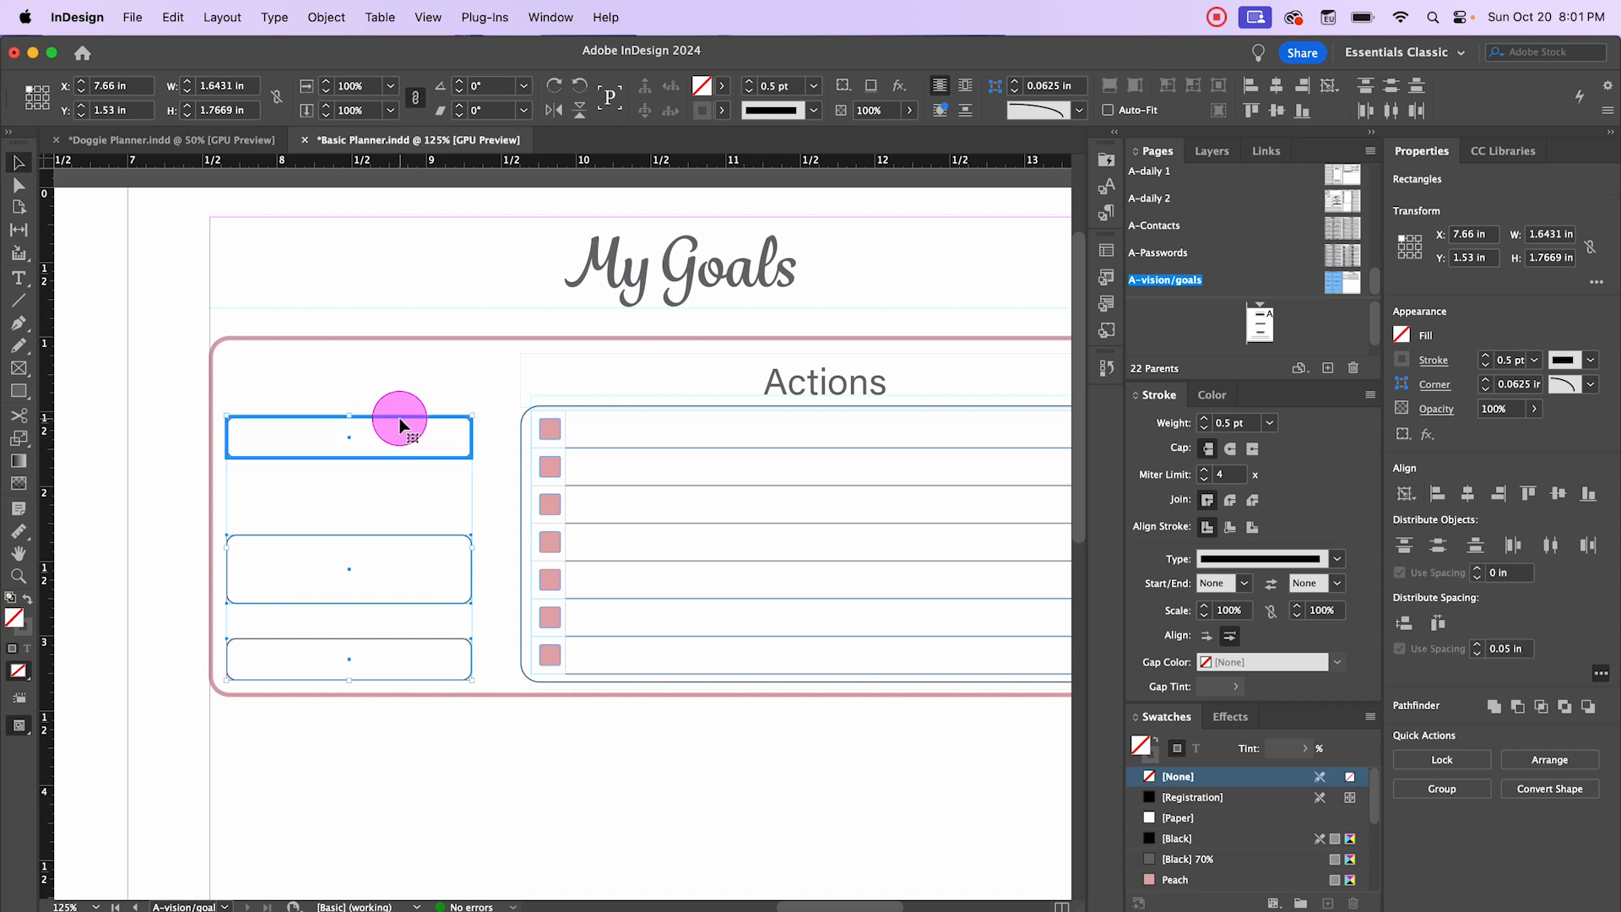
pyautogui.press('Right')
pyautogui.press('Right')
pyautogui.press('Right')
pyautogui.press('Right')
pyautogui.press('Right')
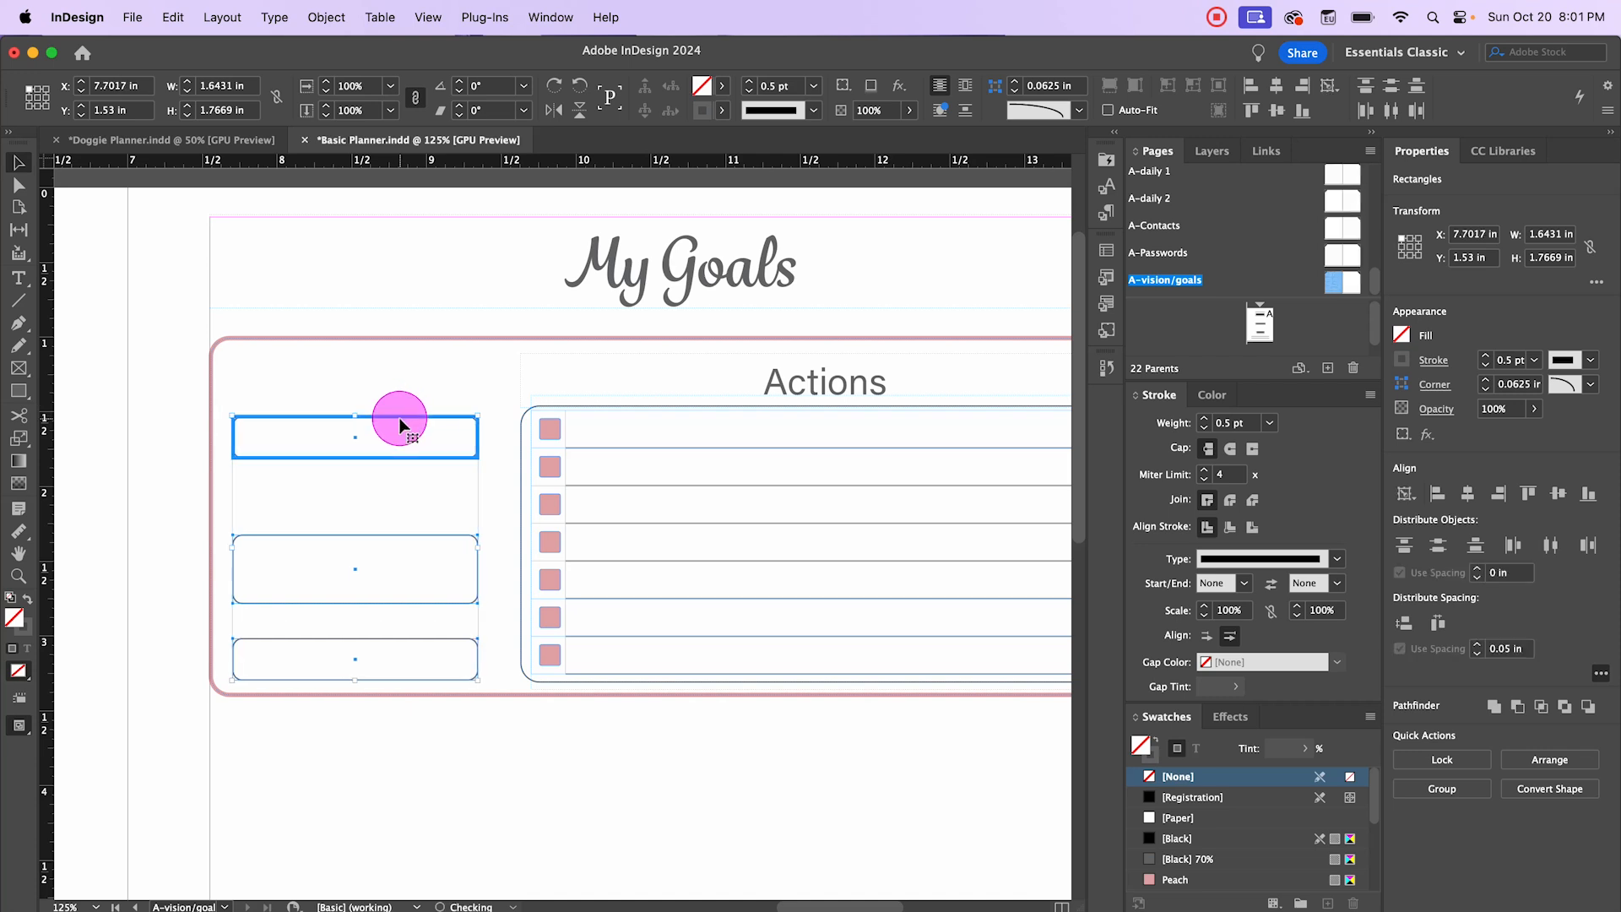
pyautogui.press('Right')
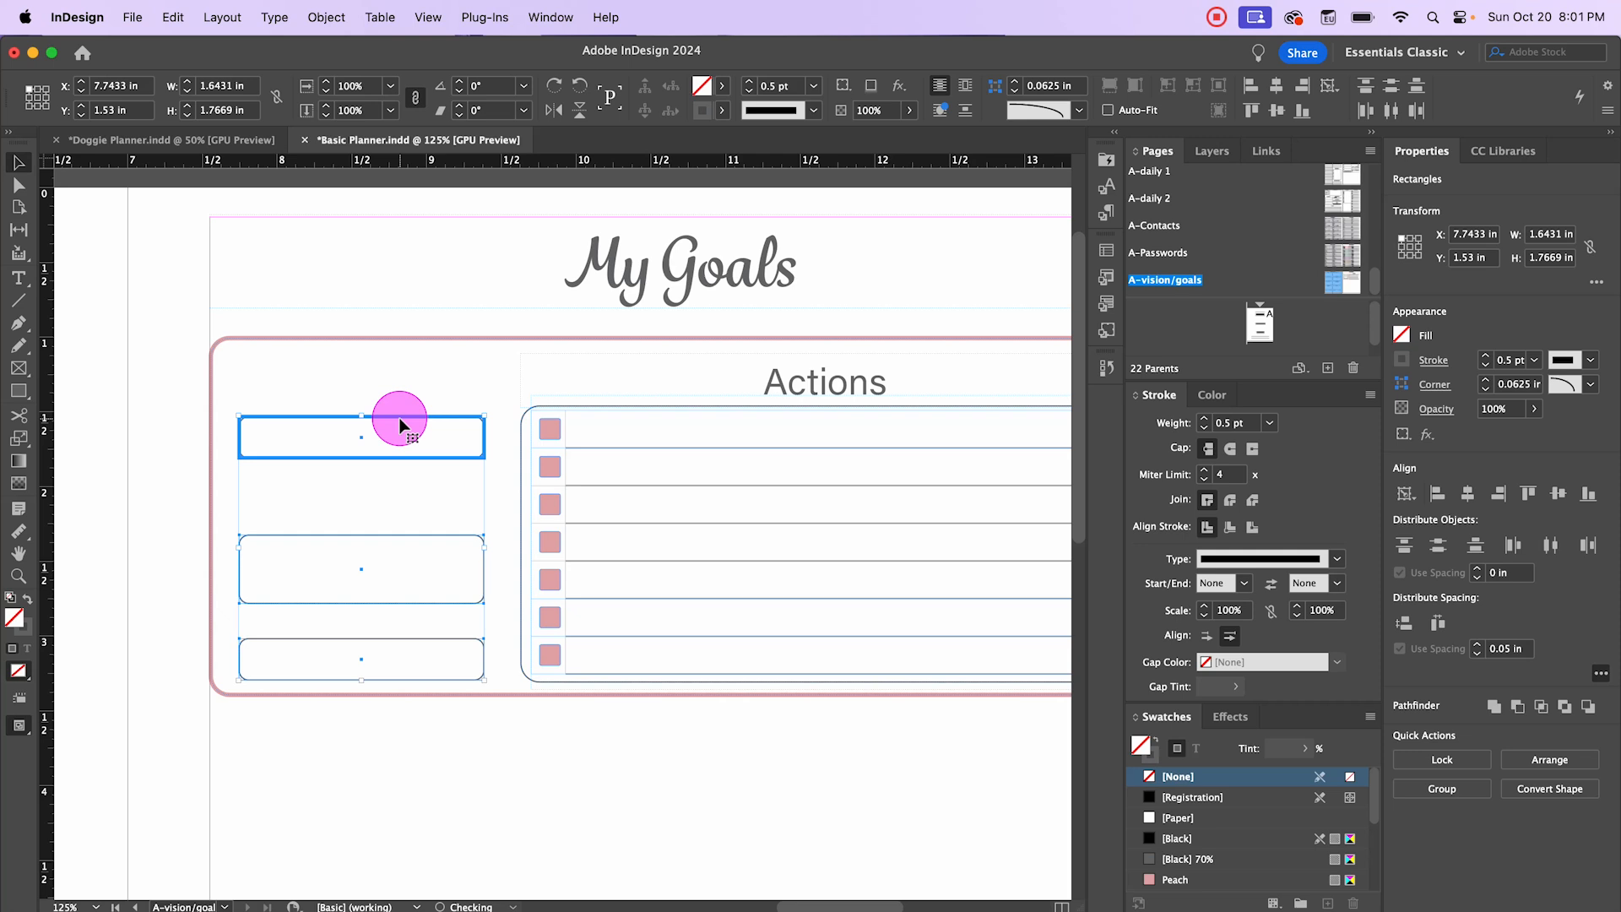
# Step: Nudge only the uppermost small box up to Y 1.4883 in and deselect it
pyautogui.click(386, 508)
pyautogui.click(401, 418)
pyautogui.press('Up')
pyautogui.press('Up')
pyautogui.press('Up')
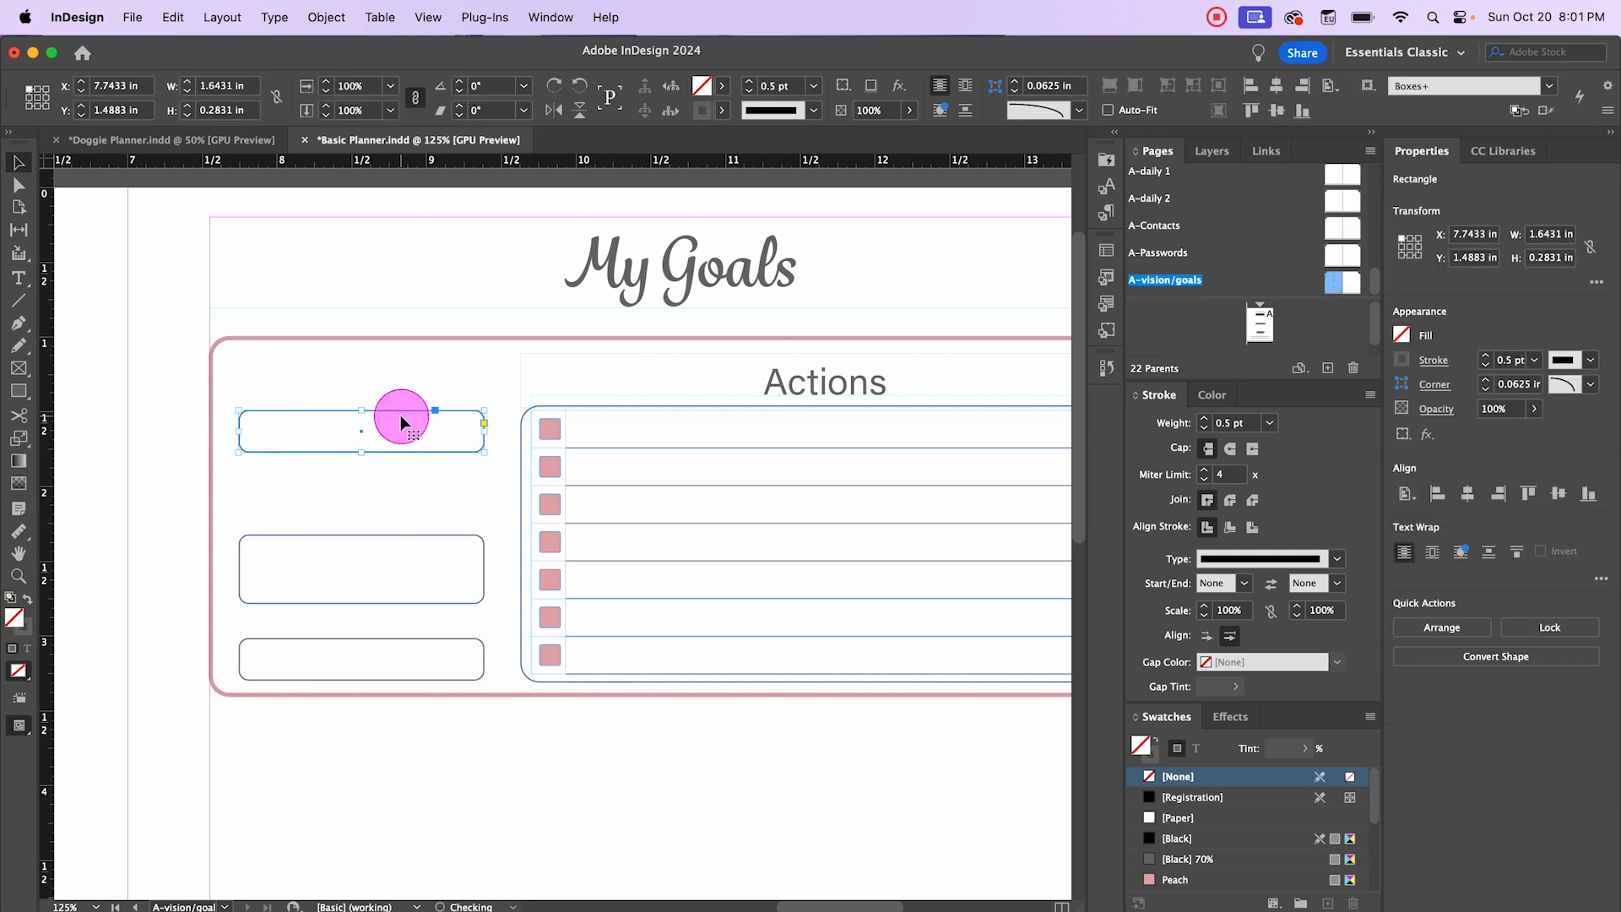
pyautogui.click(812, 386)
pyautogui.click(347, 380)
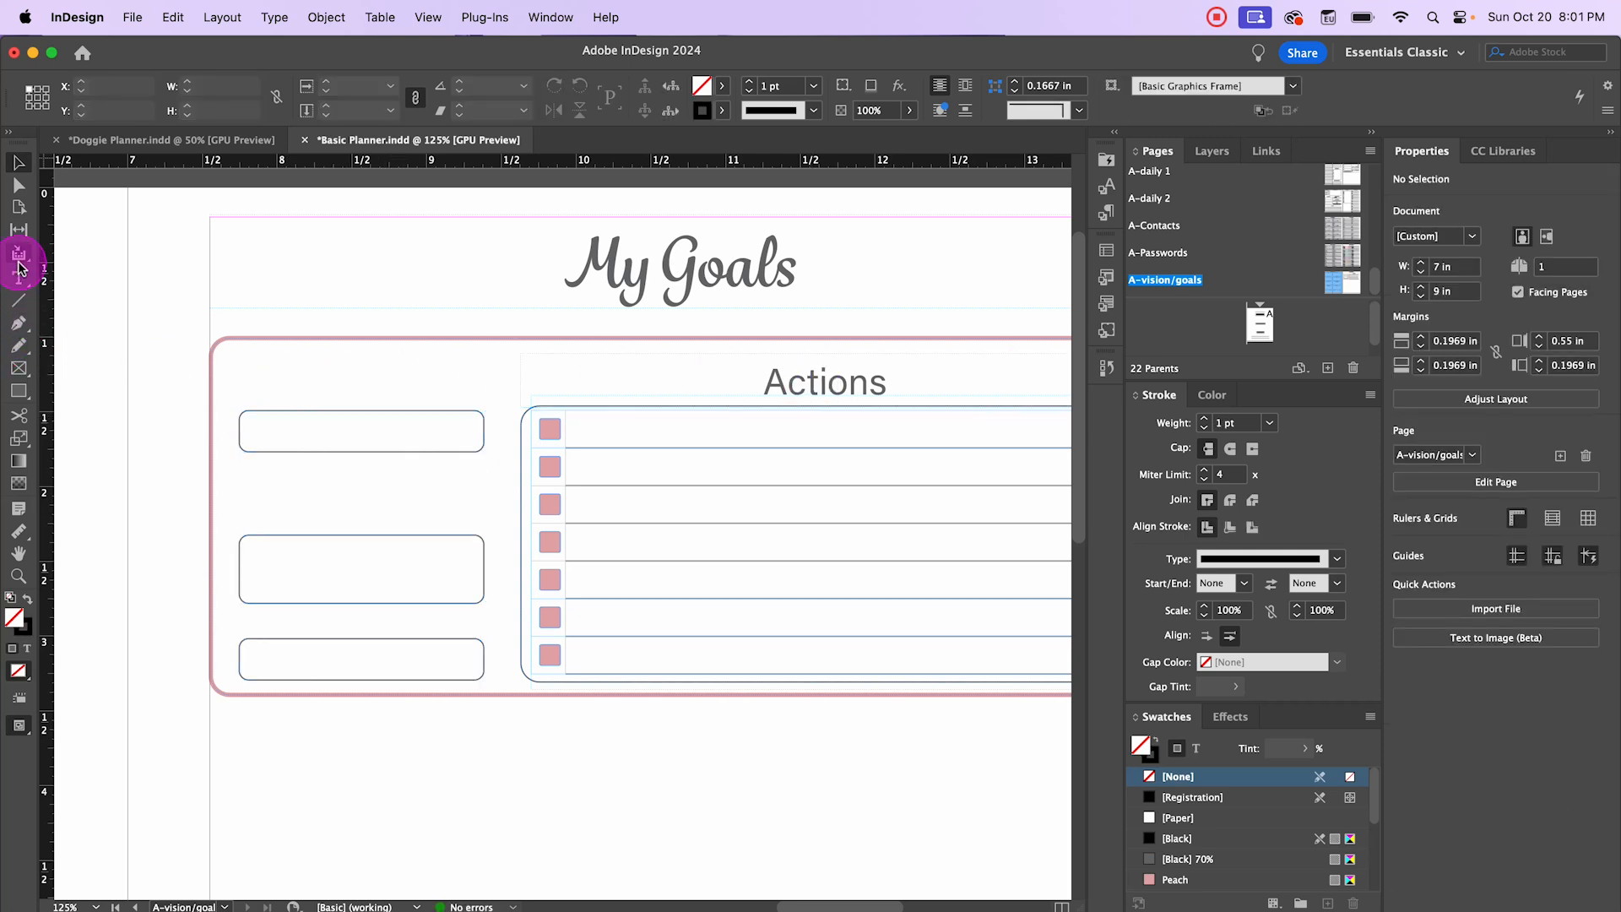
# Step: Add a text frame above the uppermost small box, matching its width, with the text "Goal"
pyautogui.click(18, 277)
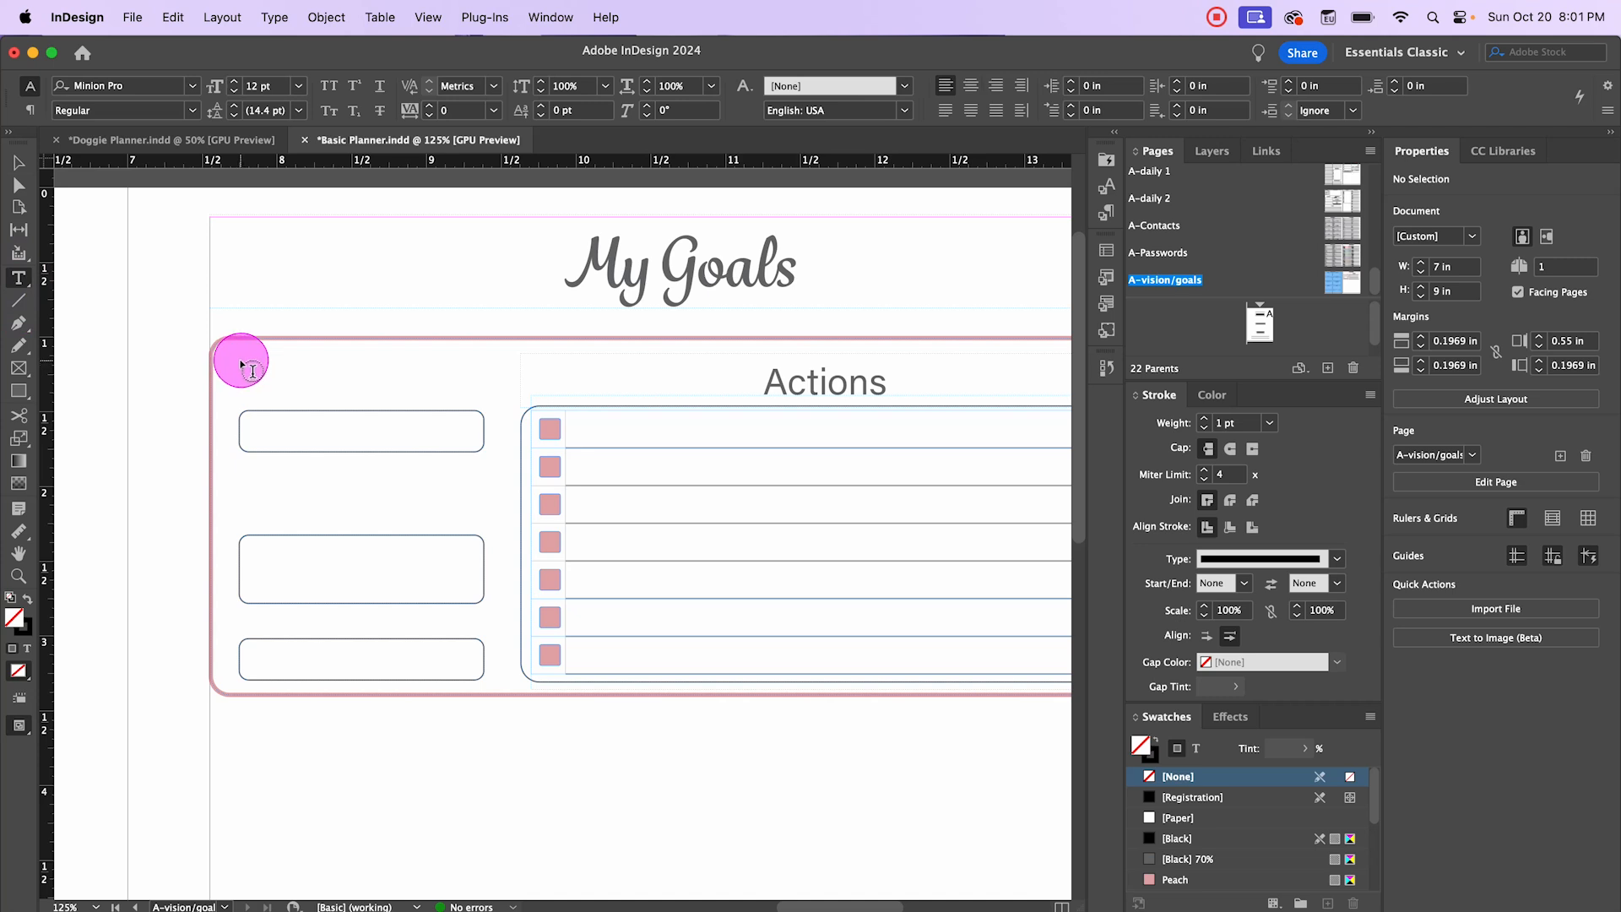
pyautogui.moveTo(241, 363); pyautogui.dragTo(483, 406)
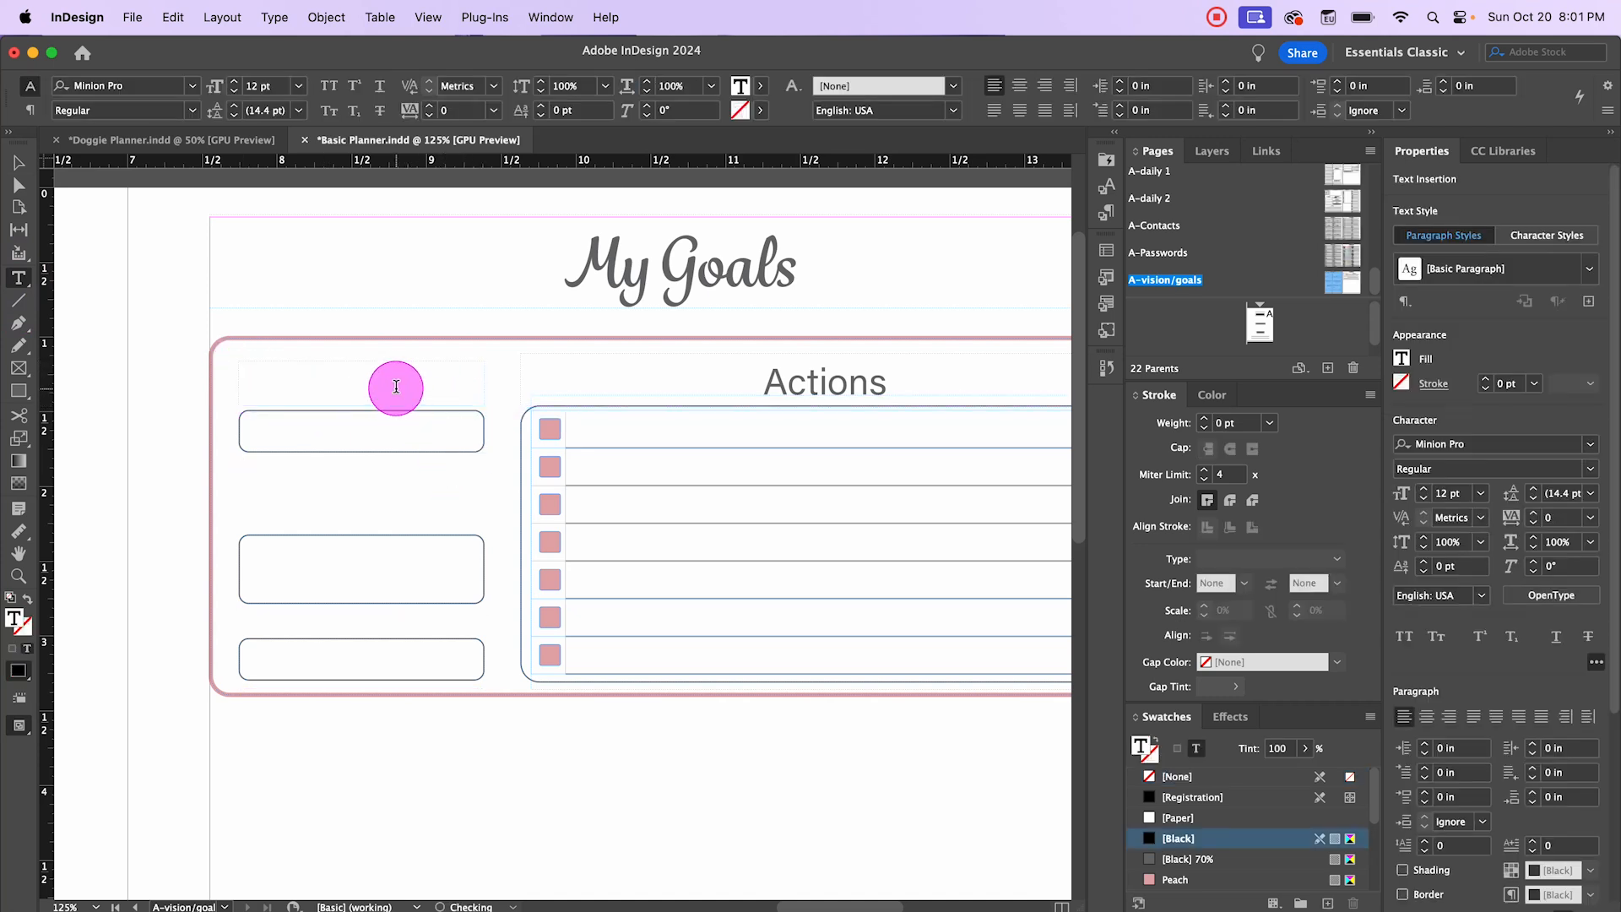
pyautogui.write('Goal')
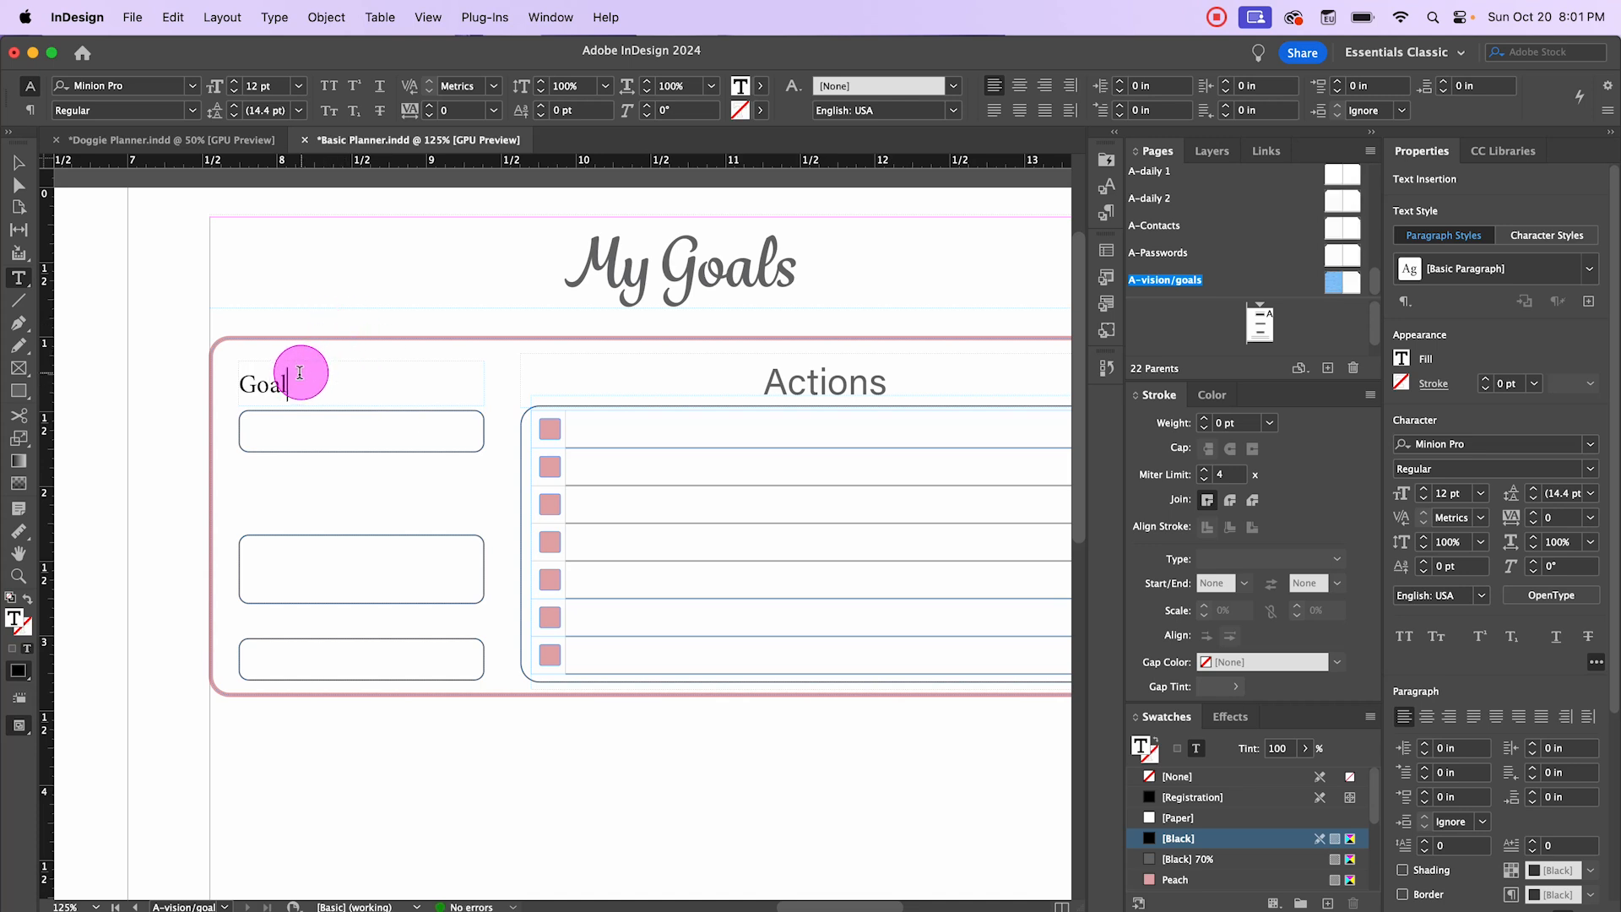
# Step: Apply the Section Headers paragraph style to the "Goal" text and return to the Selection tool
pyautogui.moveTo(295, 381); pyautogui.dragTo(242, 383)
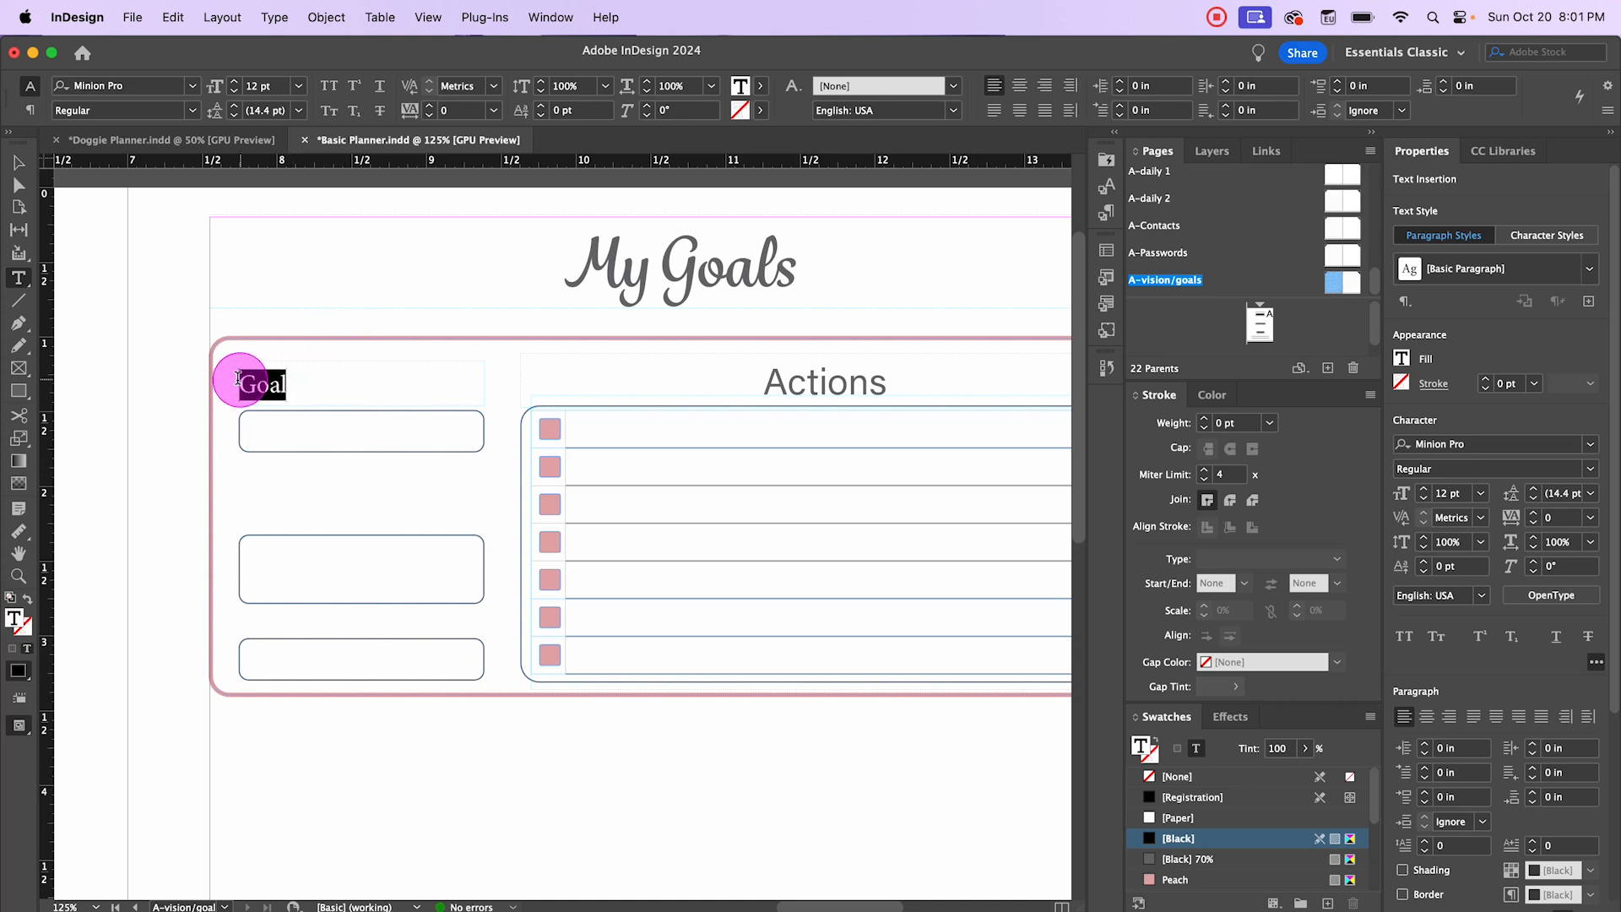
pyautogui.click(1102, 213)
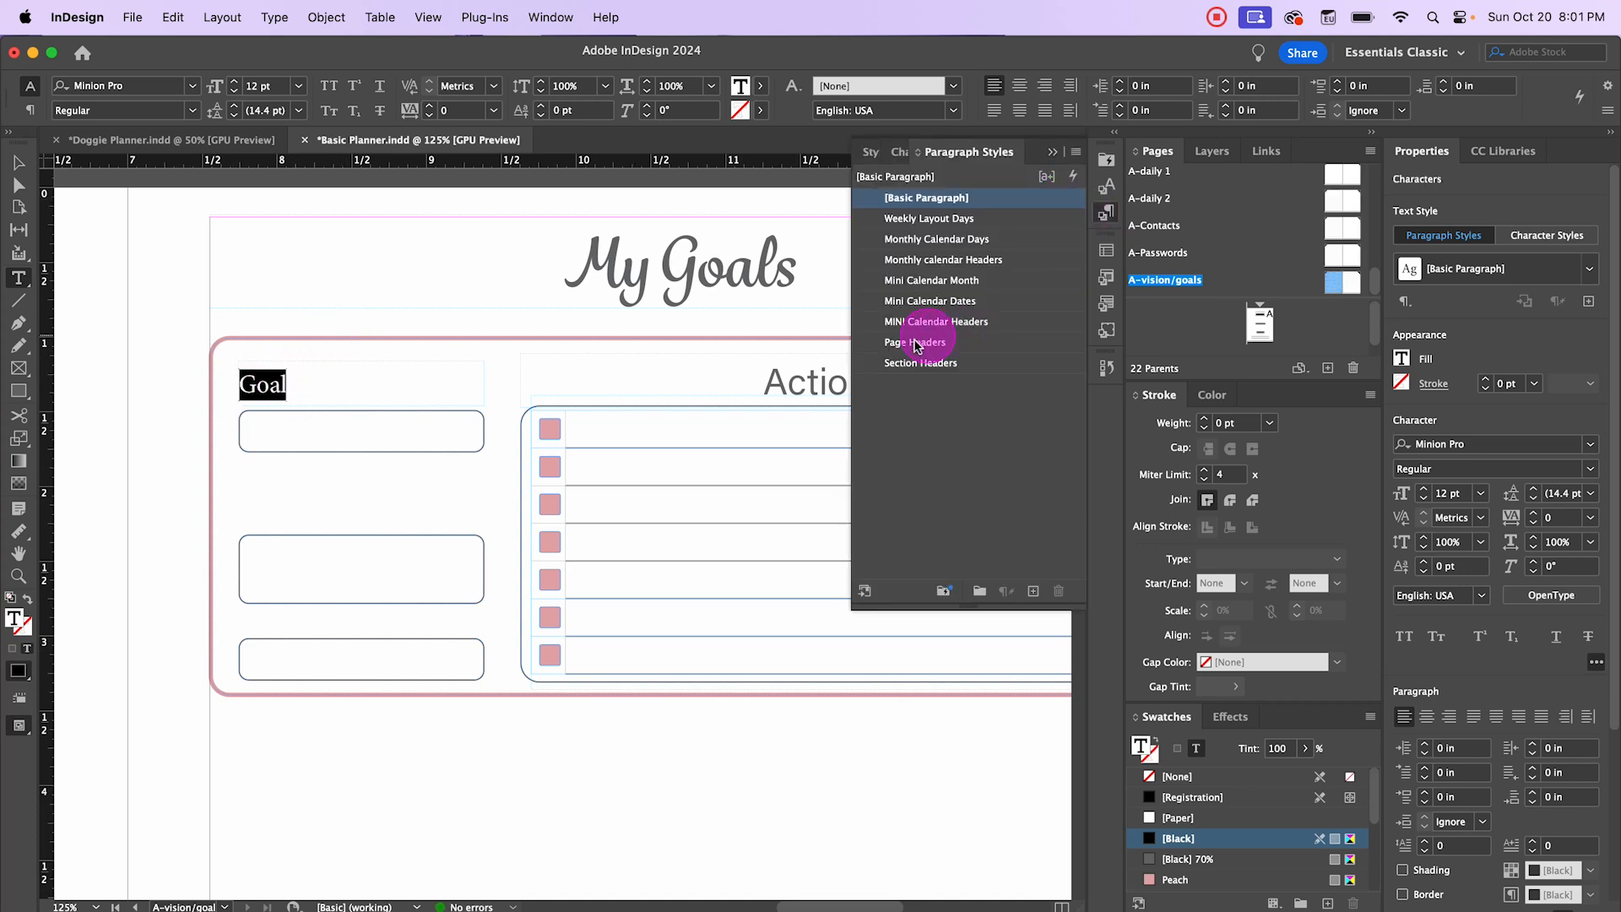
pyautogui.click(920, 363)
pyautogui.click(18, 161)
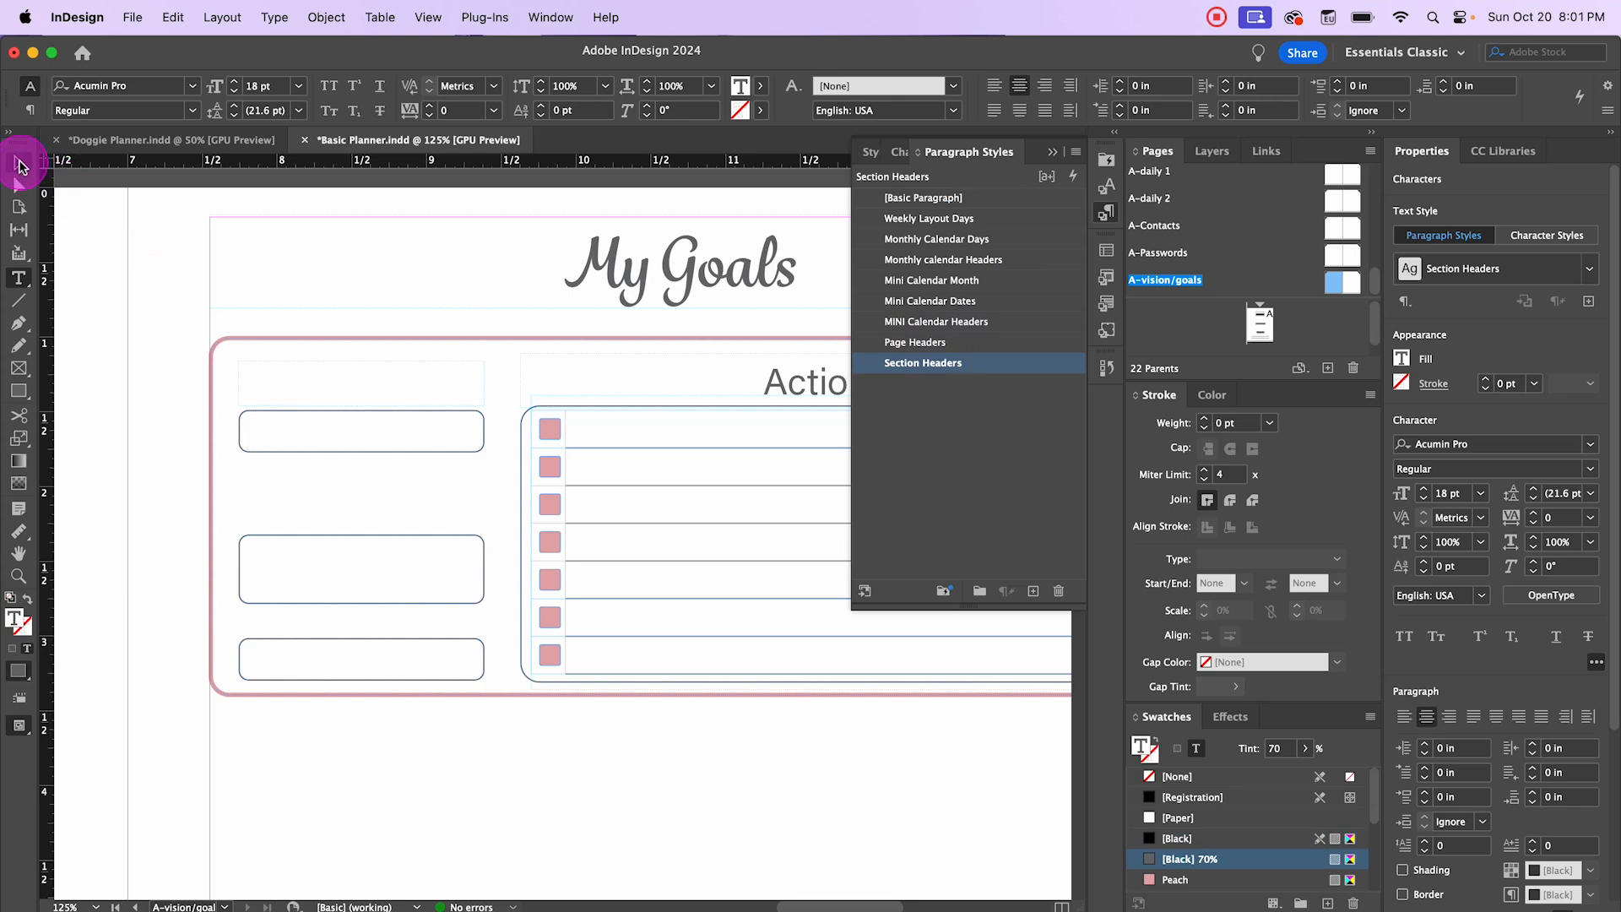
# Step: Nudge the "Goal" heading frame down to Y 1.1878 in, deselect it, and select it again
pyautogui.press('Down')
pyautogui.press('Down')
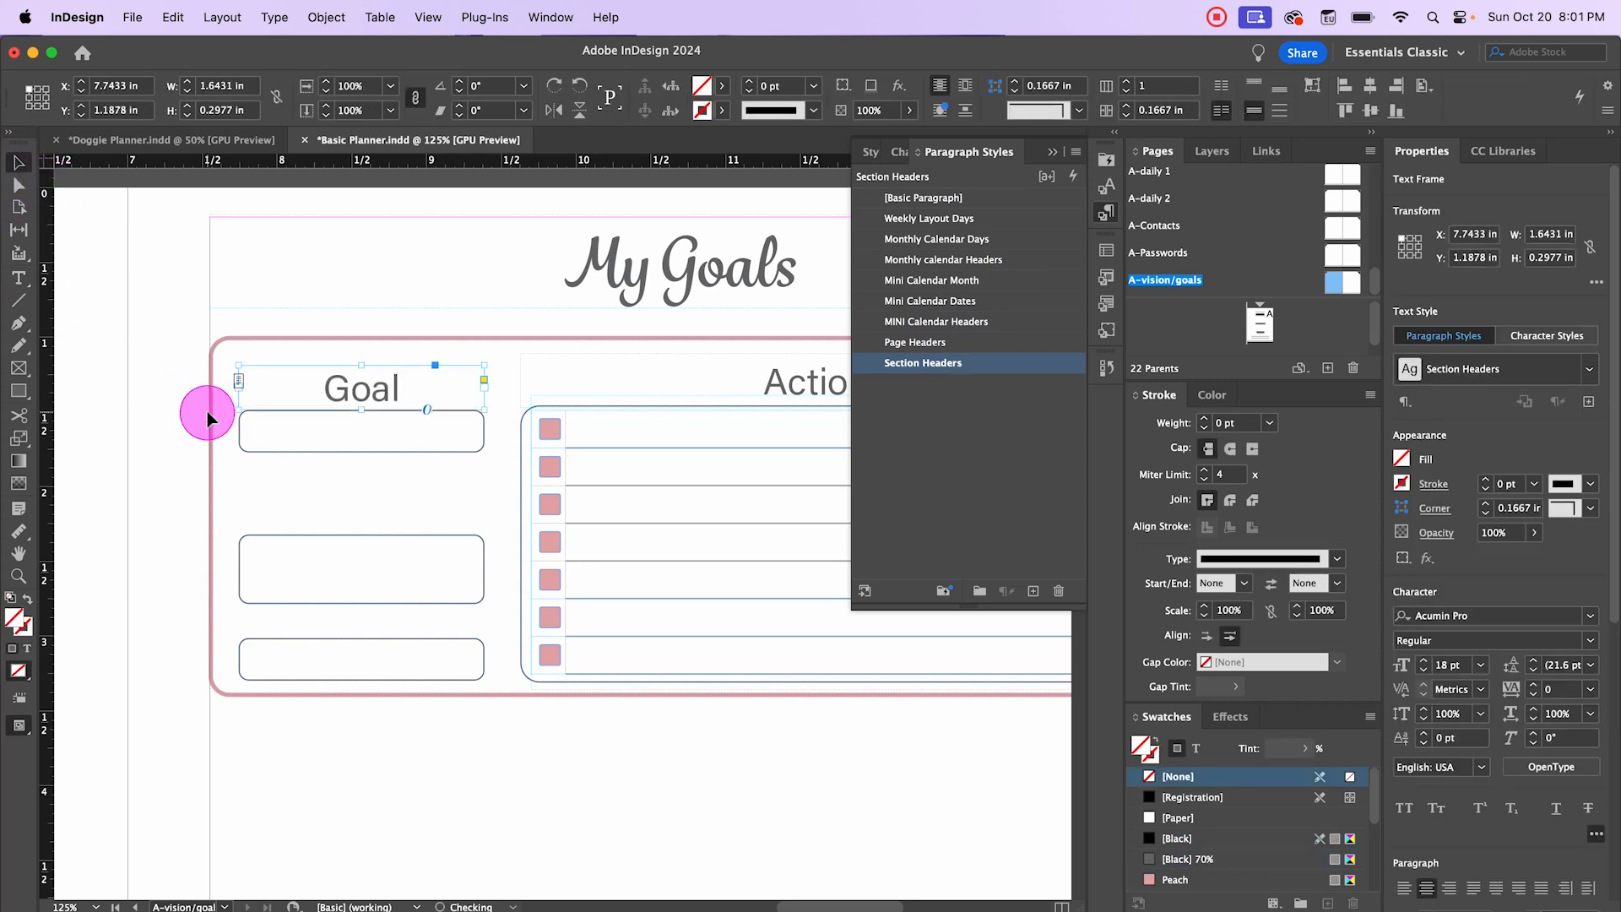
pyautogui.click(179, 437)
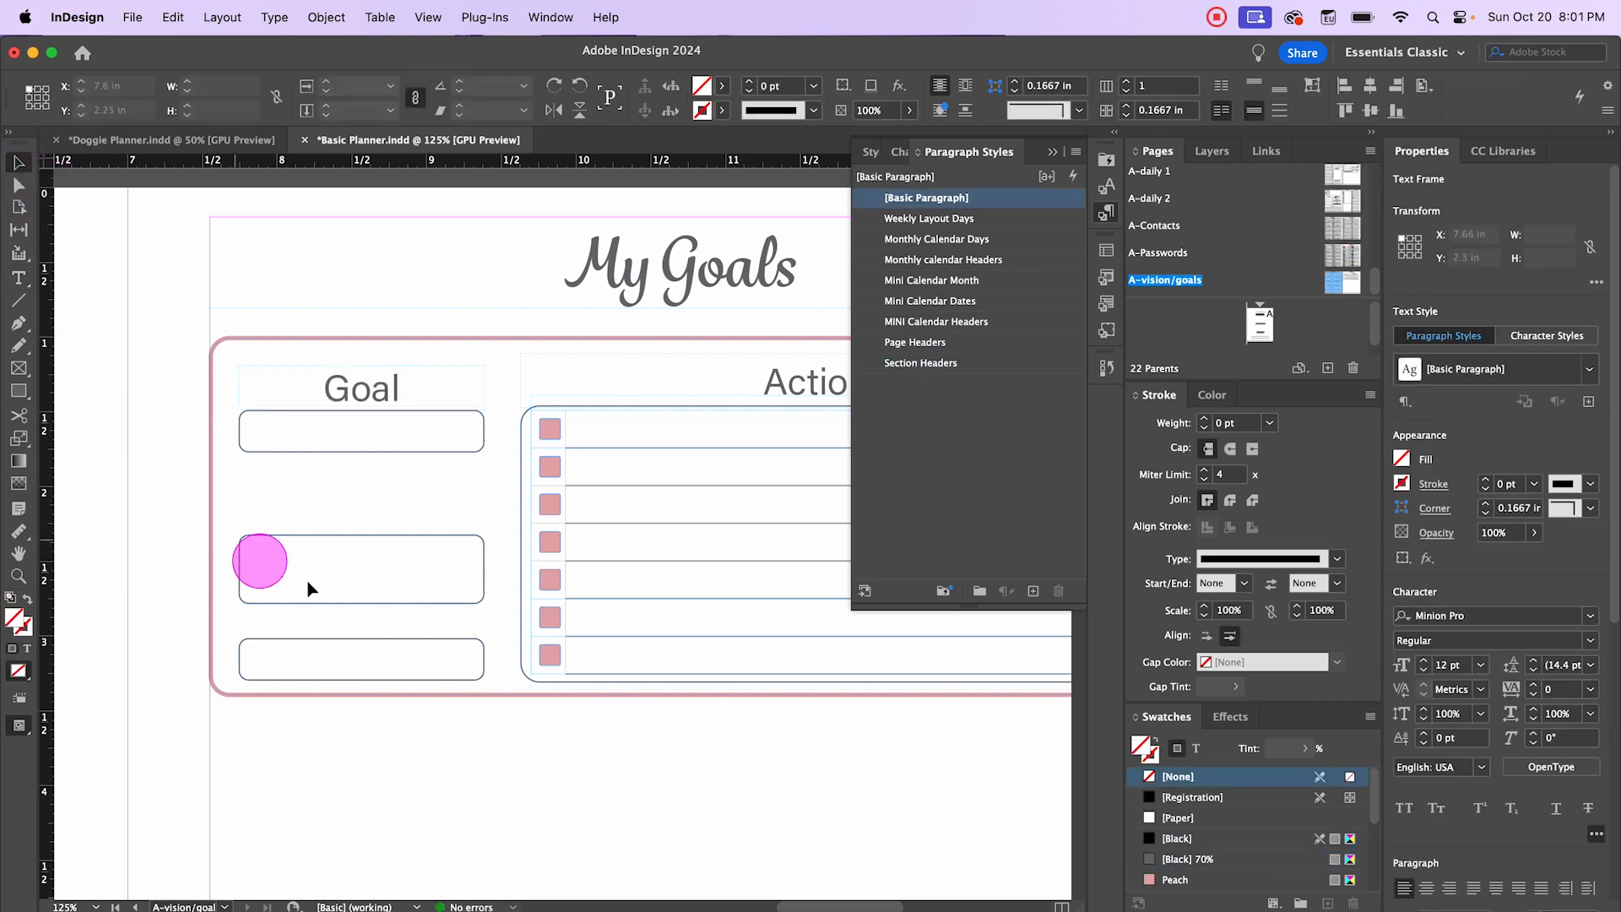
pyautogui.click(359, 395)
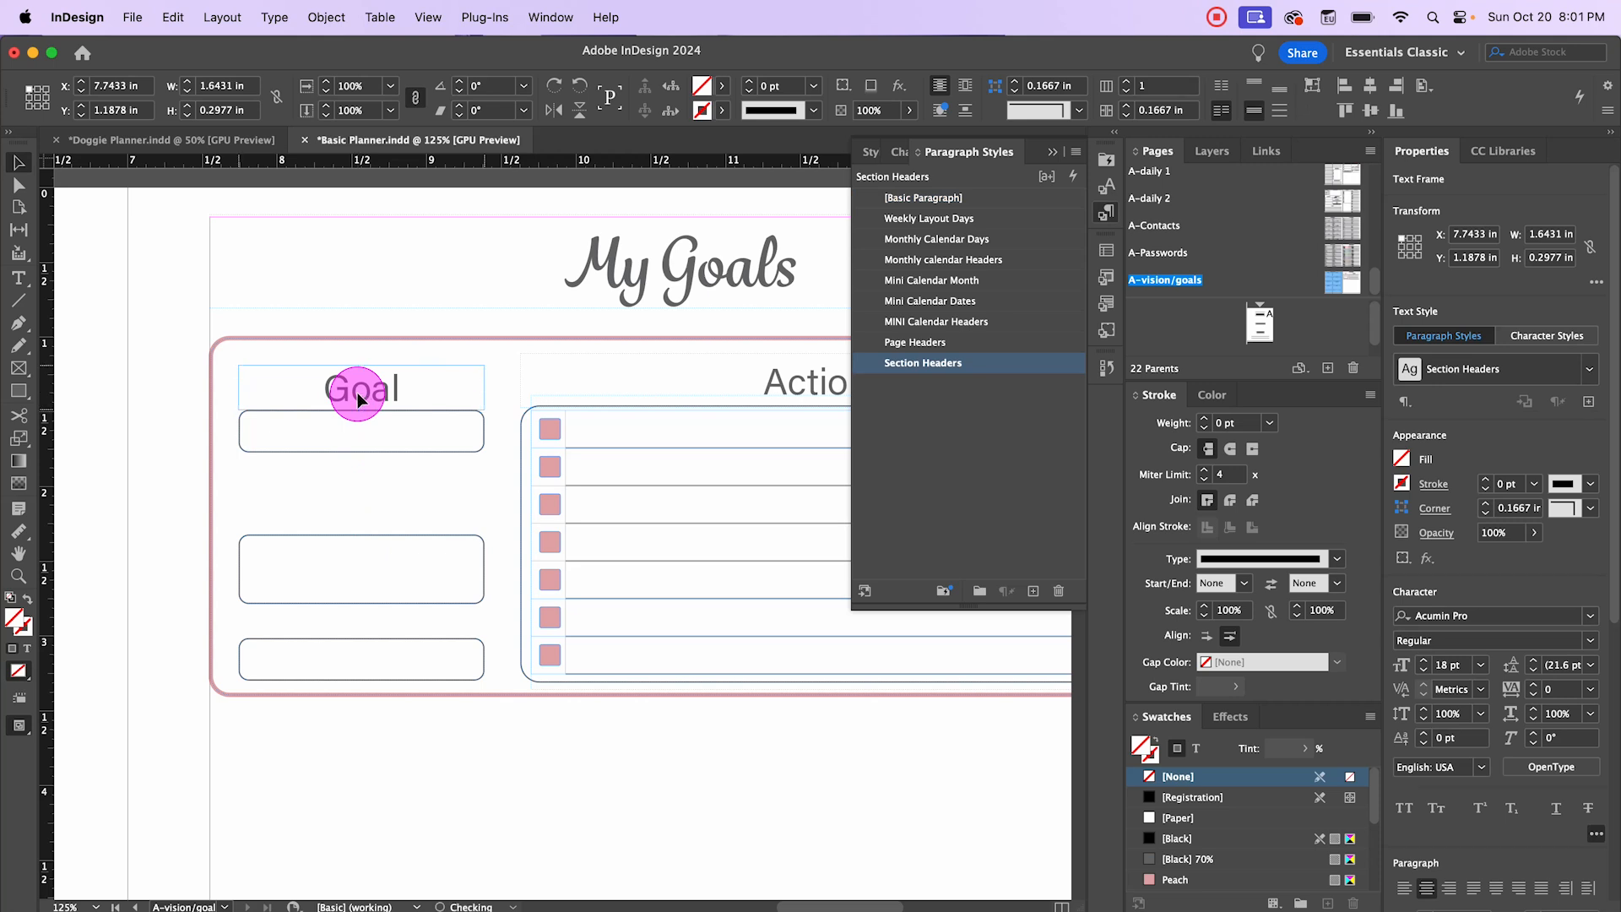
# Step: Duplicate the "Goal" heading frame directly above the middle small box and change the copy's text to "Why"
pyautogui.moveTo(359, 398); pyautogui.dragTo(309, 490)
pyautogui.doubleClick(400, 490)
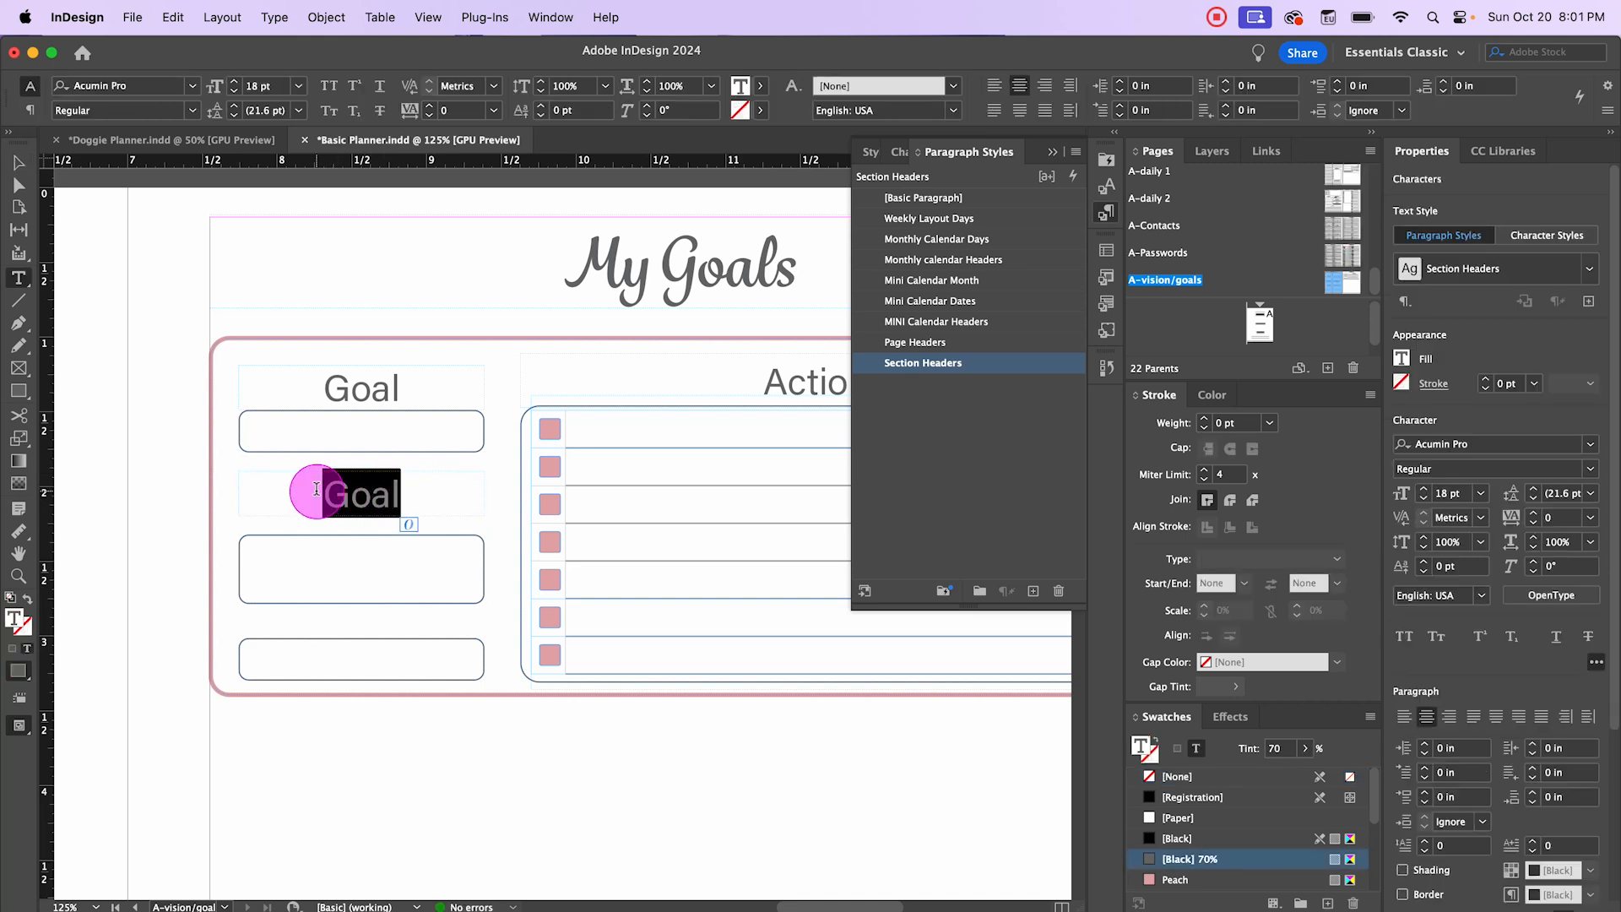
pyautogui.write('Why')
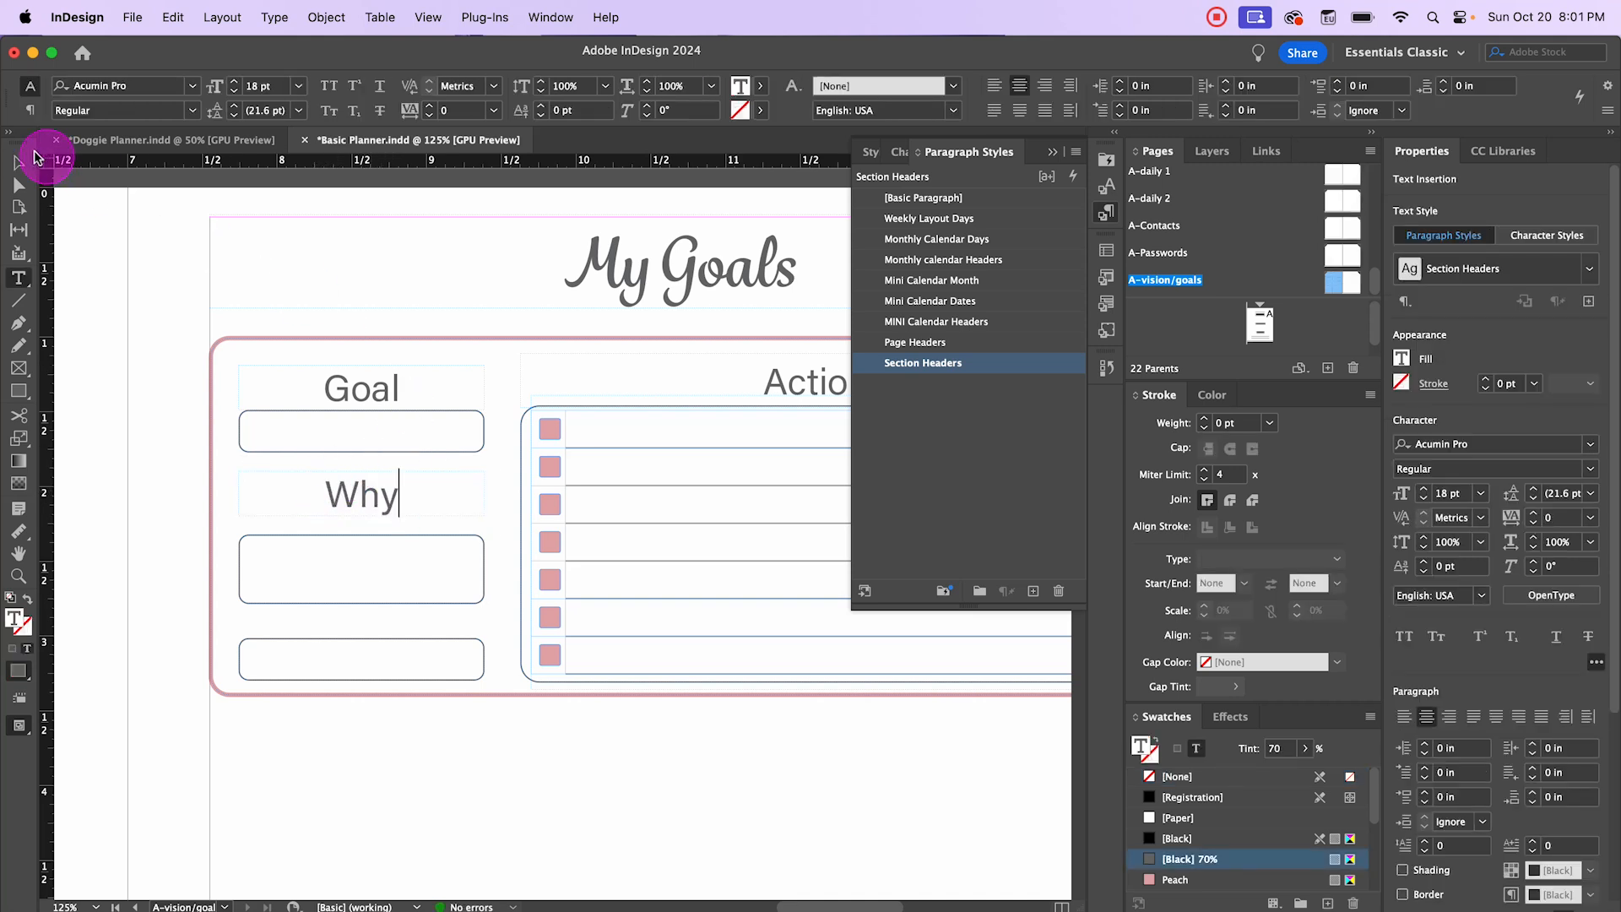
pyautogui.click(18, 162)
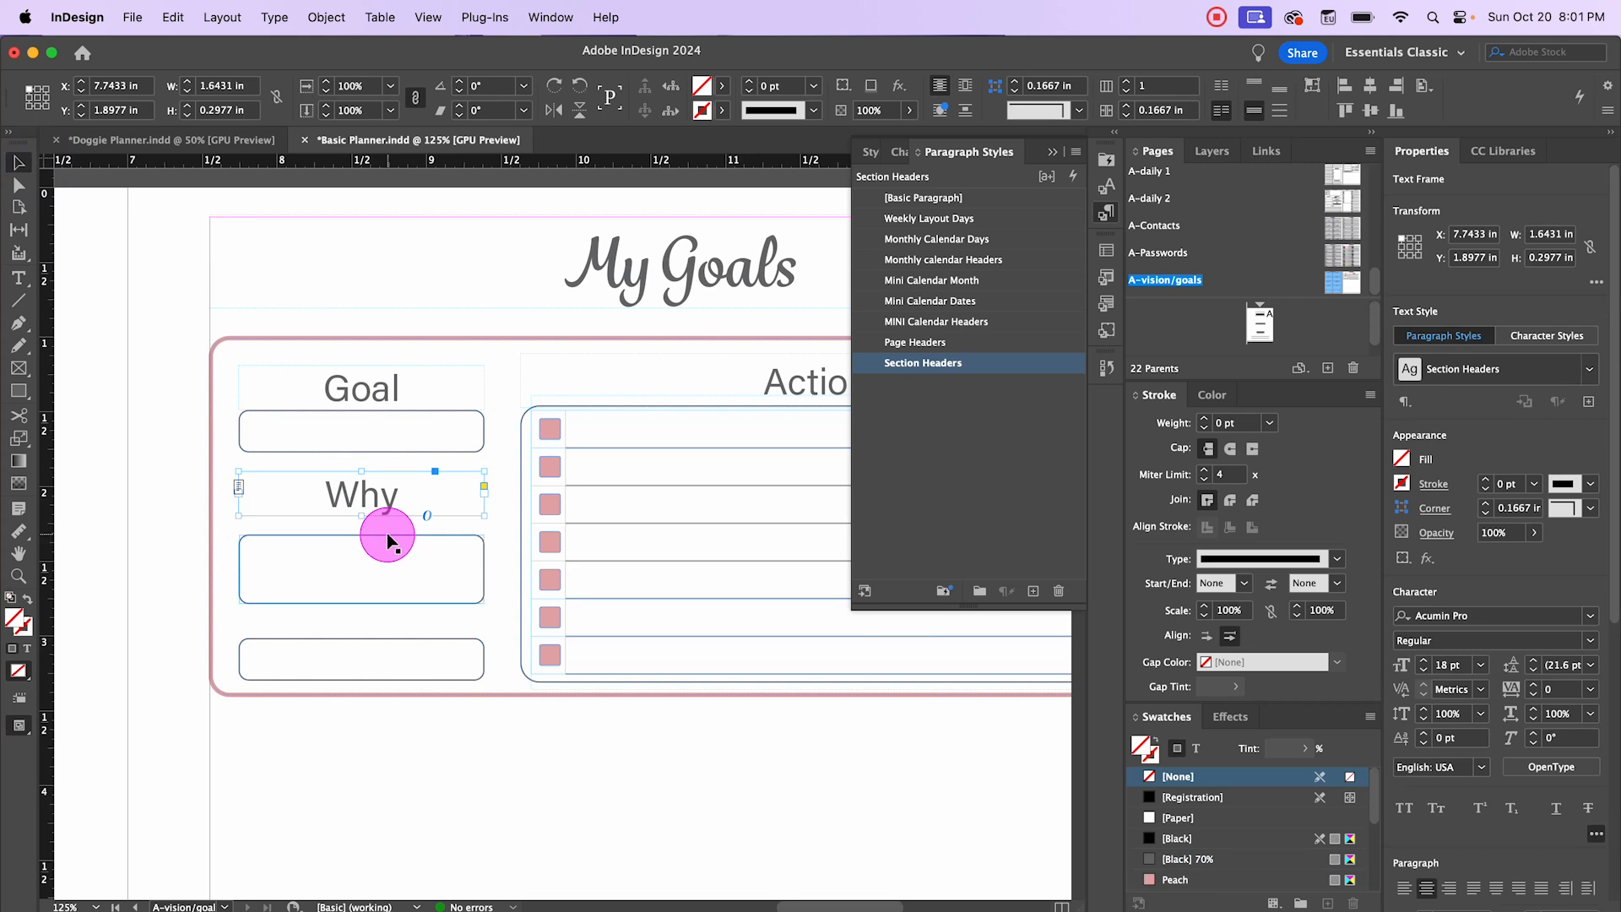
# Step: Nudge the middle small box up to Y 2.2106 in so it sits closer beneath the "Why" heading
pyautogui.click(386, 535)
pyautogui.press('Up')
pyautogui.press('Up')
pyautogui.press('Up')
pyautogui.press('Up')
pyautogui.press('Up')
pyautogui.press('Up')
pyautogui.press('Up')
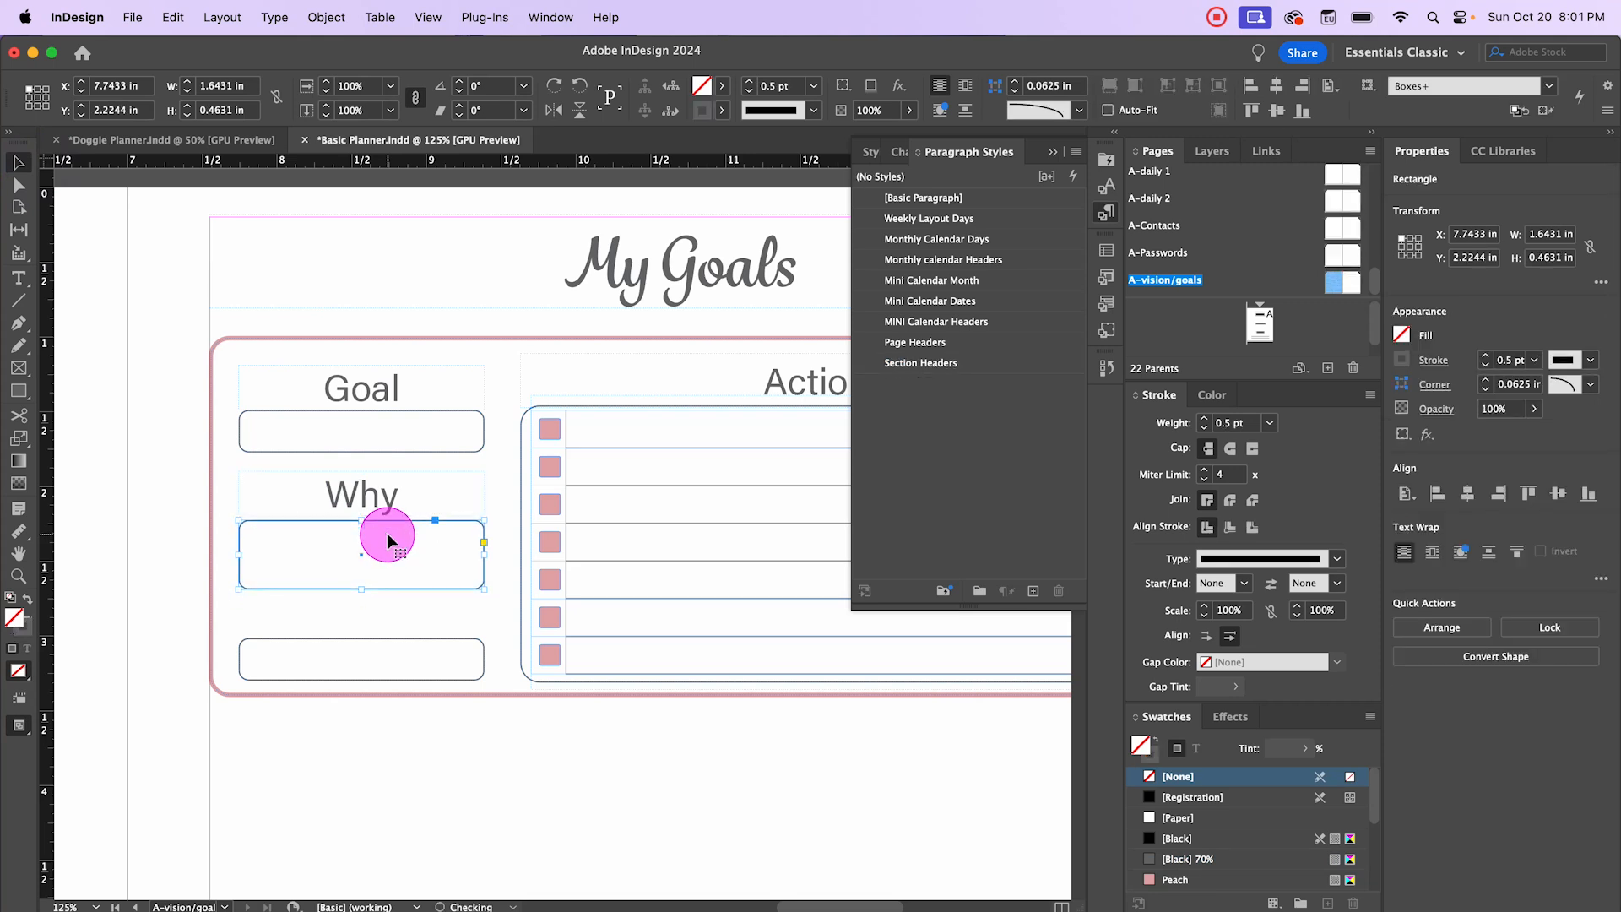
pyautogui.press('Up')
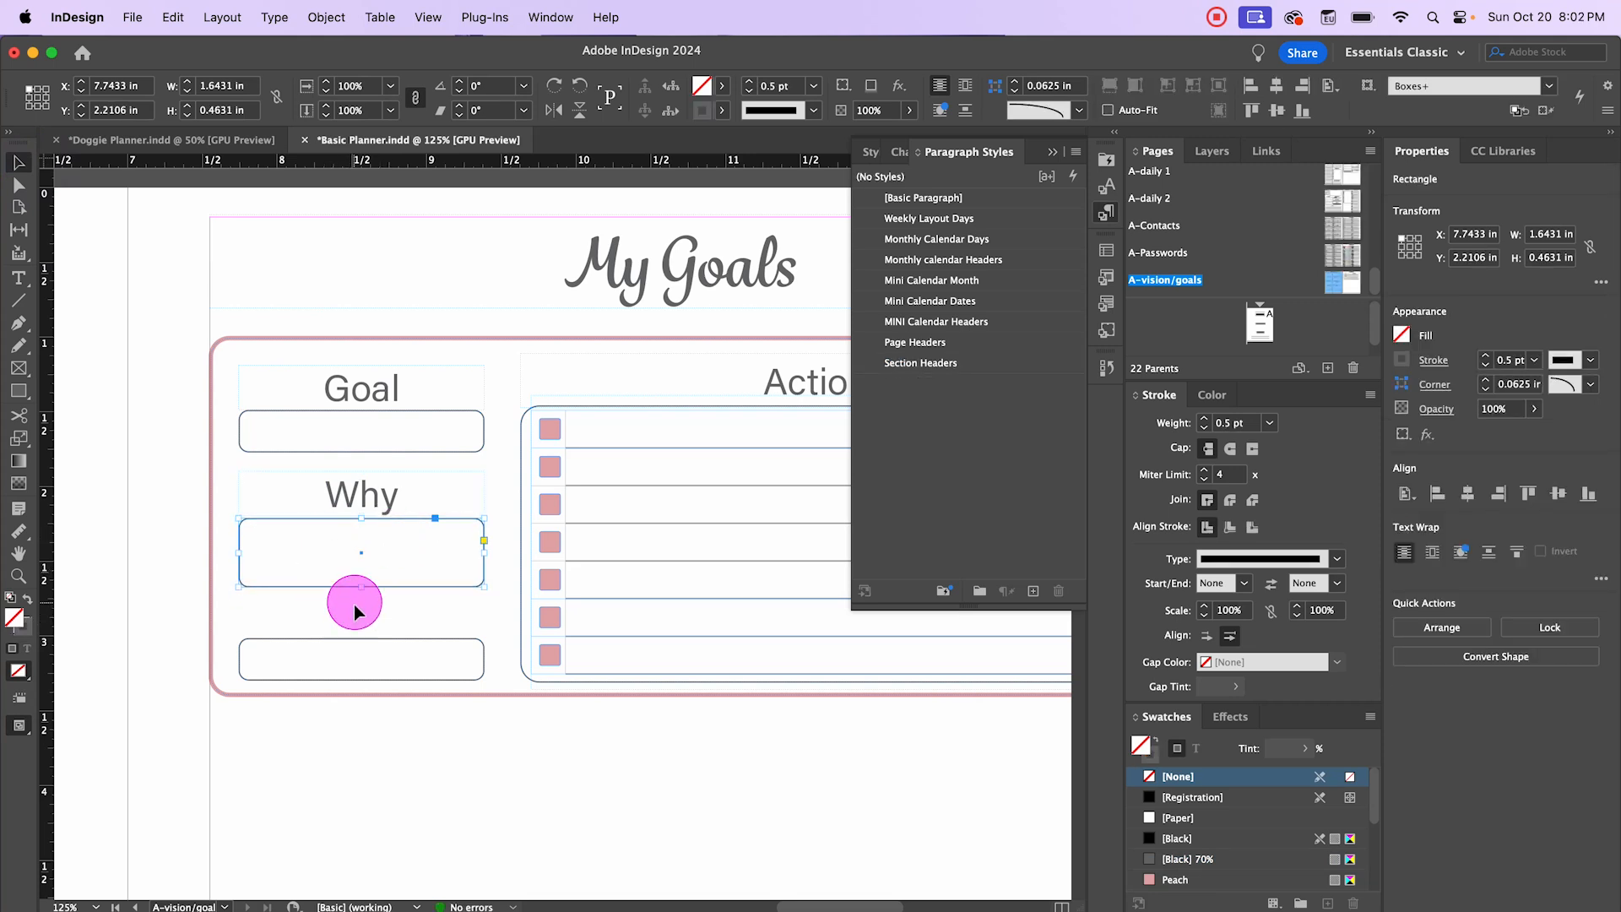
# Step: Duplicate the "Why" heading frame above the lowest small box, change the copy's text to "Deadline", and deselect it
pyautogui.click(363, 483)
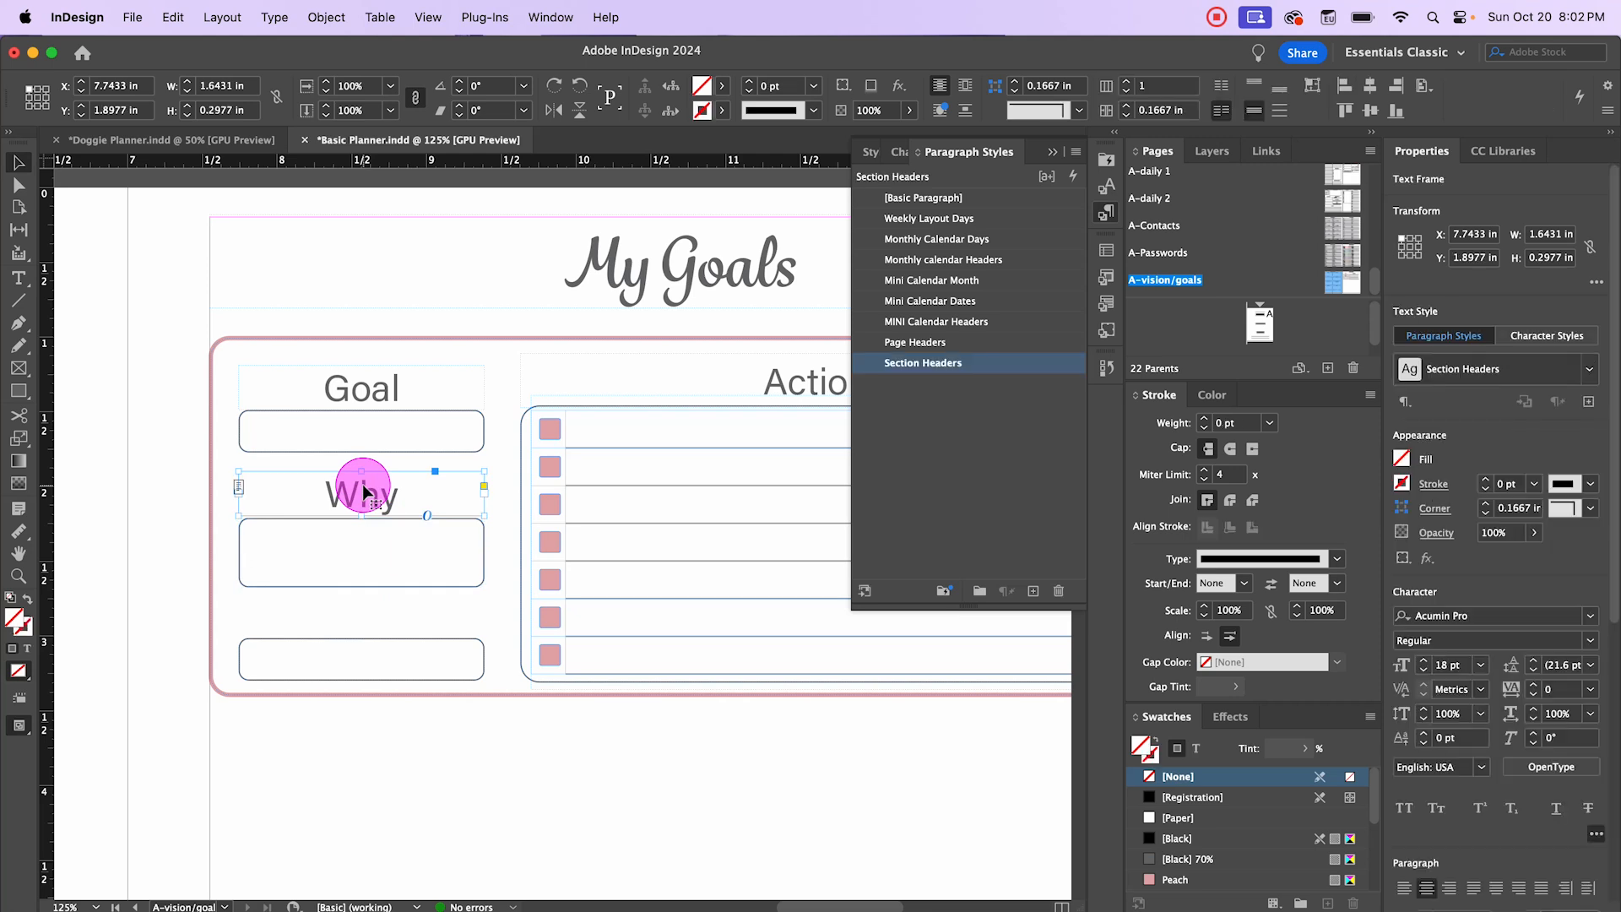
pyautogui.moveTo(364, 490); pyautogui.dragTo(333, 605)
pyautogui.doubleClick(391, 606)
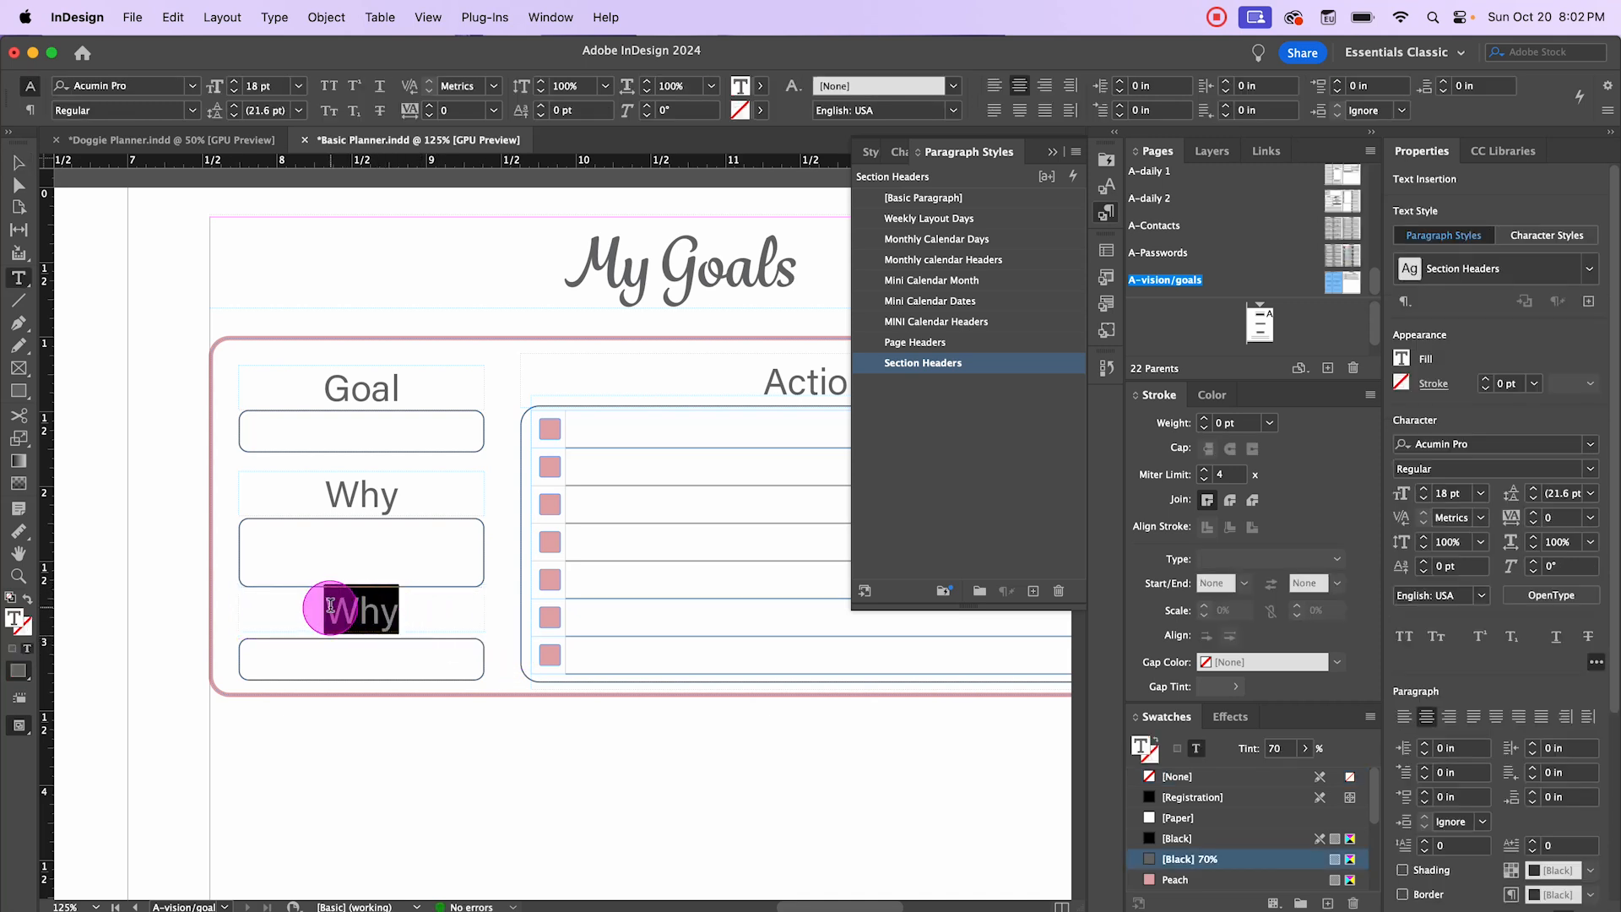
pyautogui.write('Deadline')
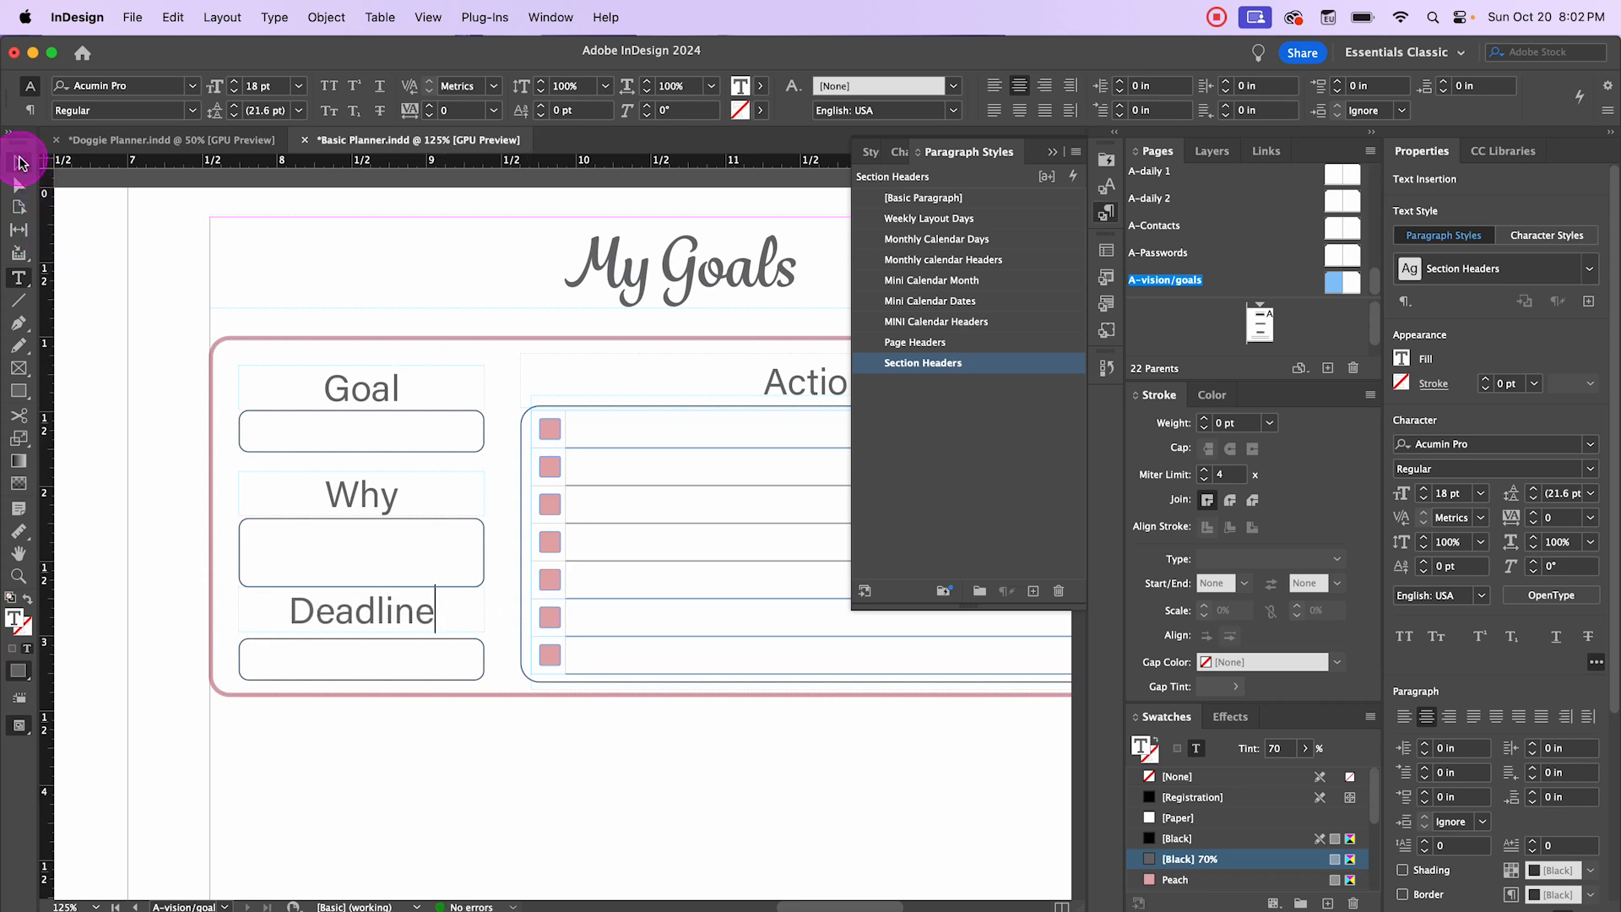
pyautogui.click(19, 163)
pyautogui.click(120, 367)
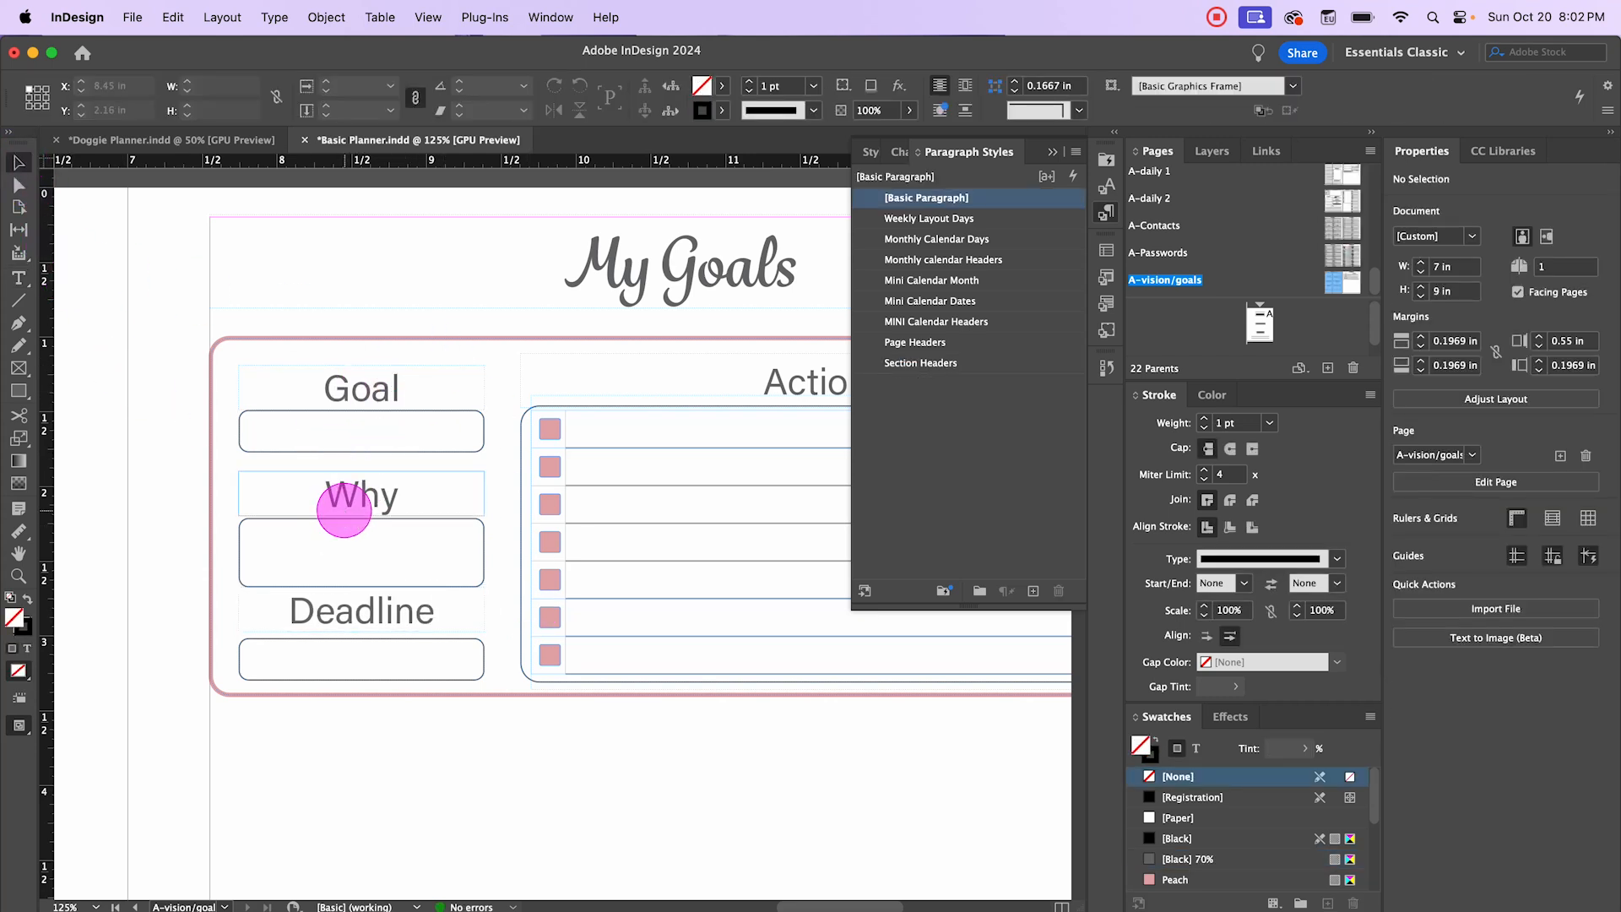
# Step: Nudge the "Why" heading and the box beneath it up together to Y 1.8282 in
pyautogui.click(350, 504)
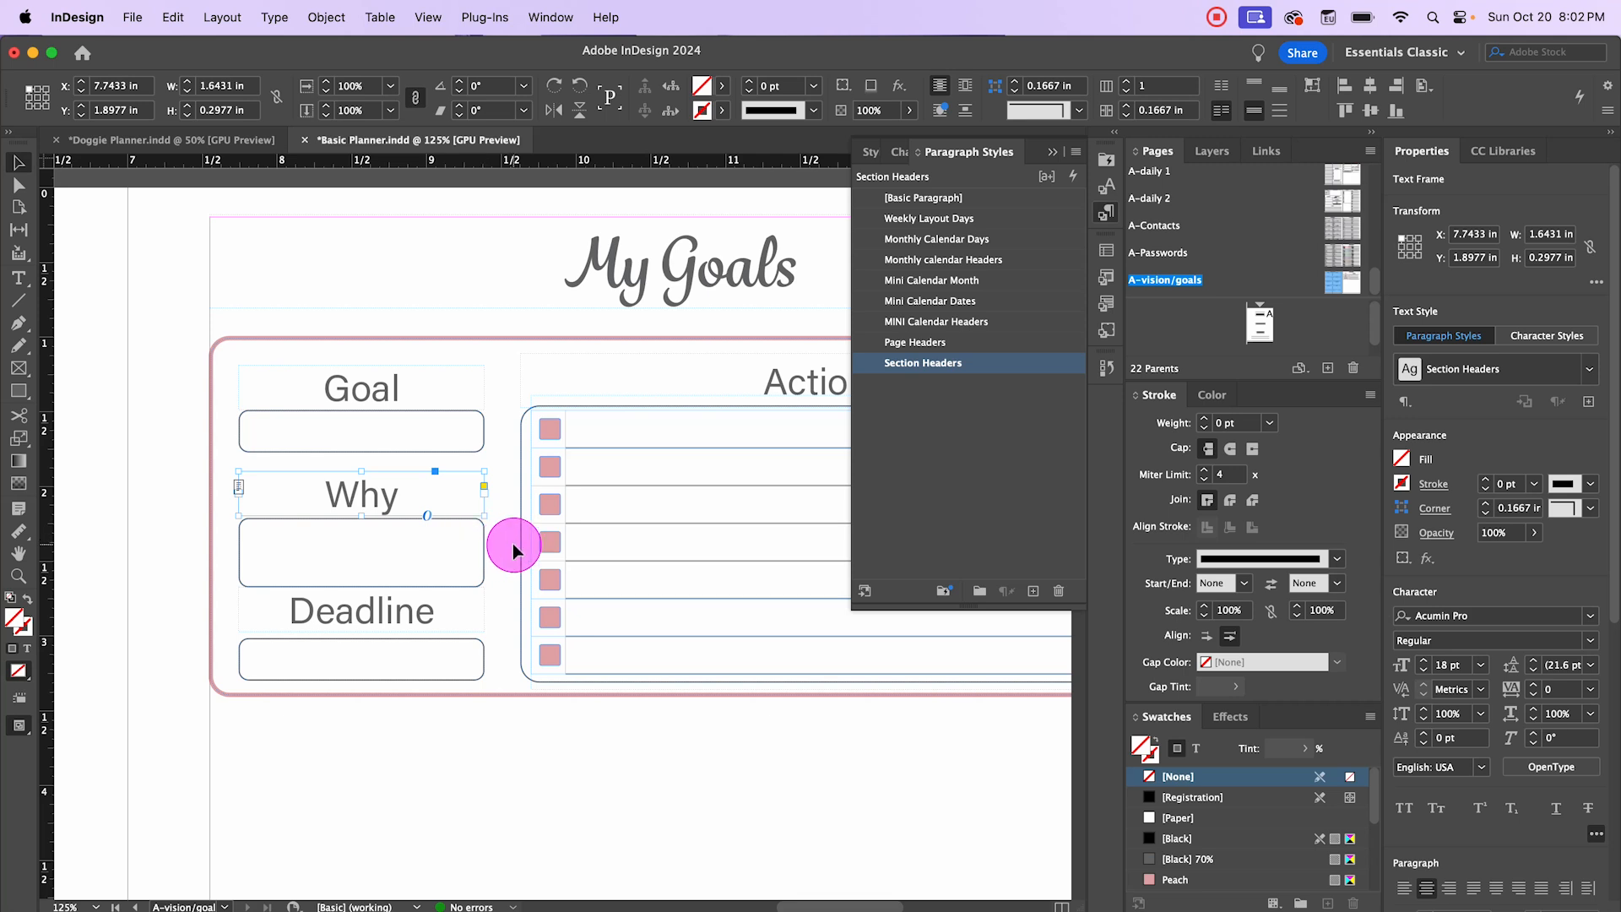
pyautogui.press('Up')
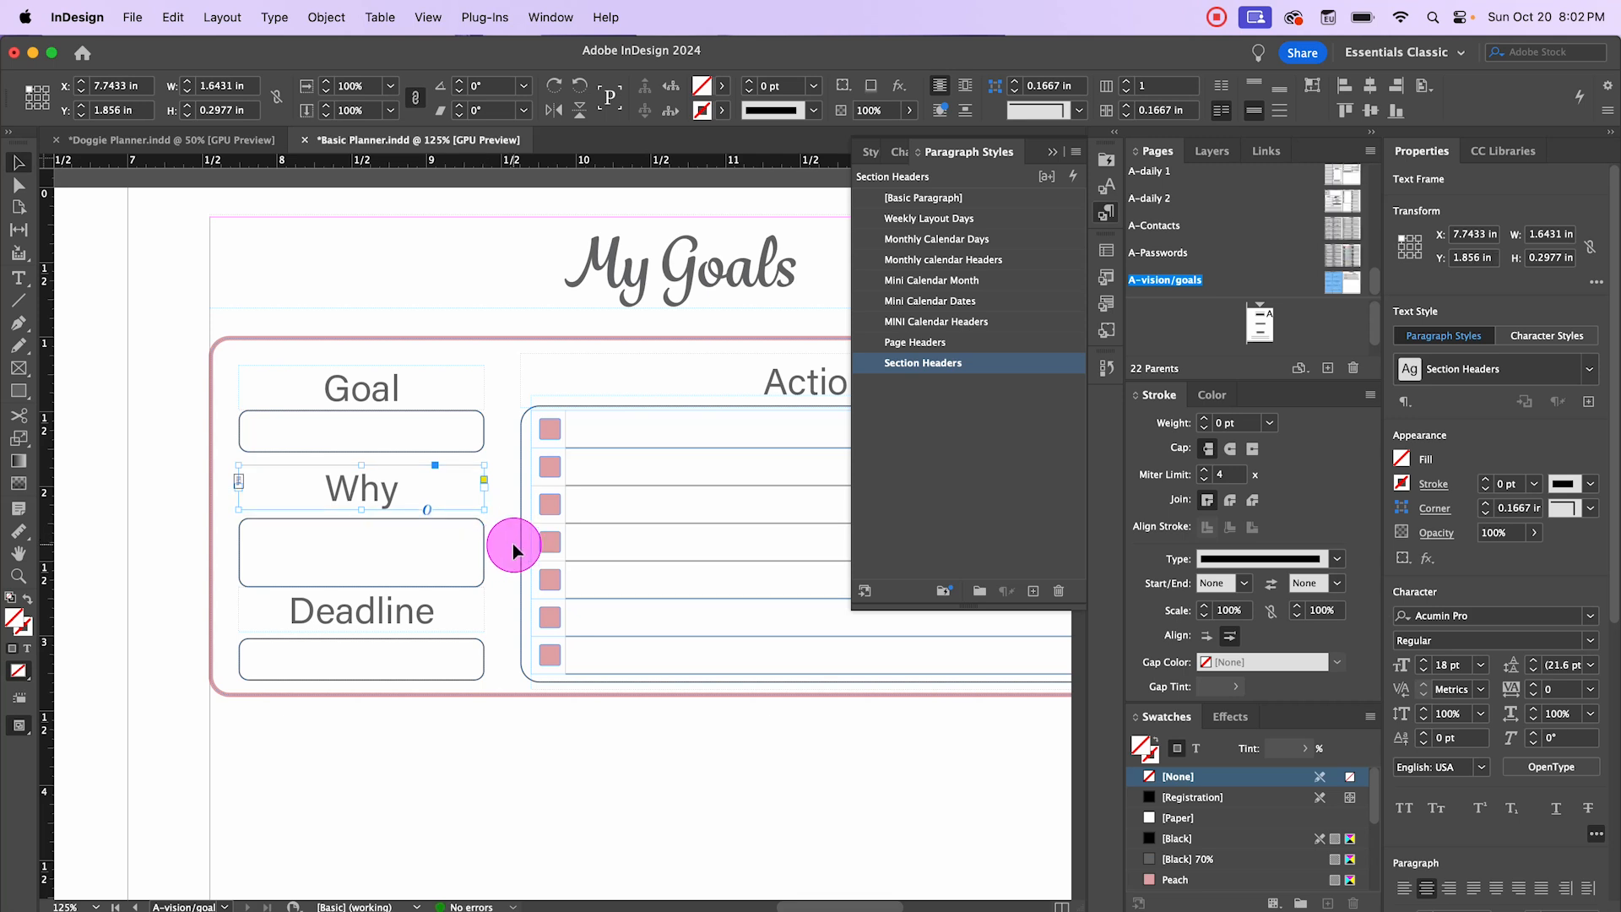
pyautogui.press('Down')
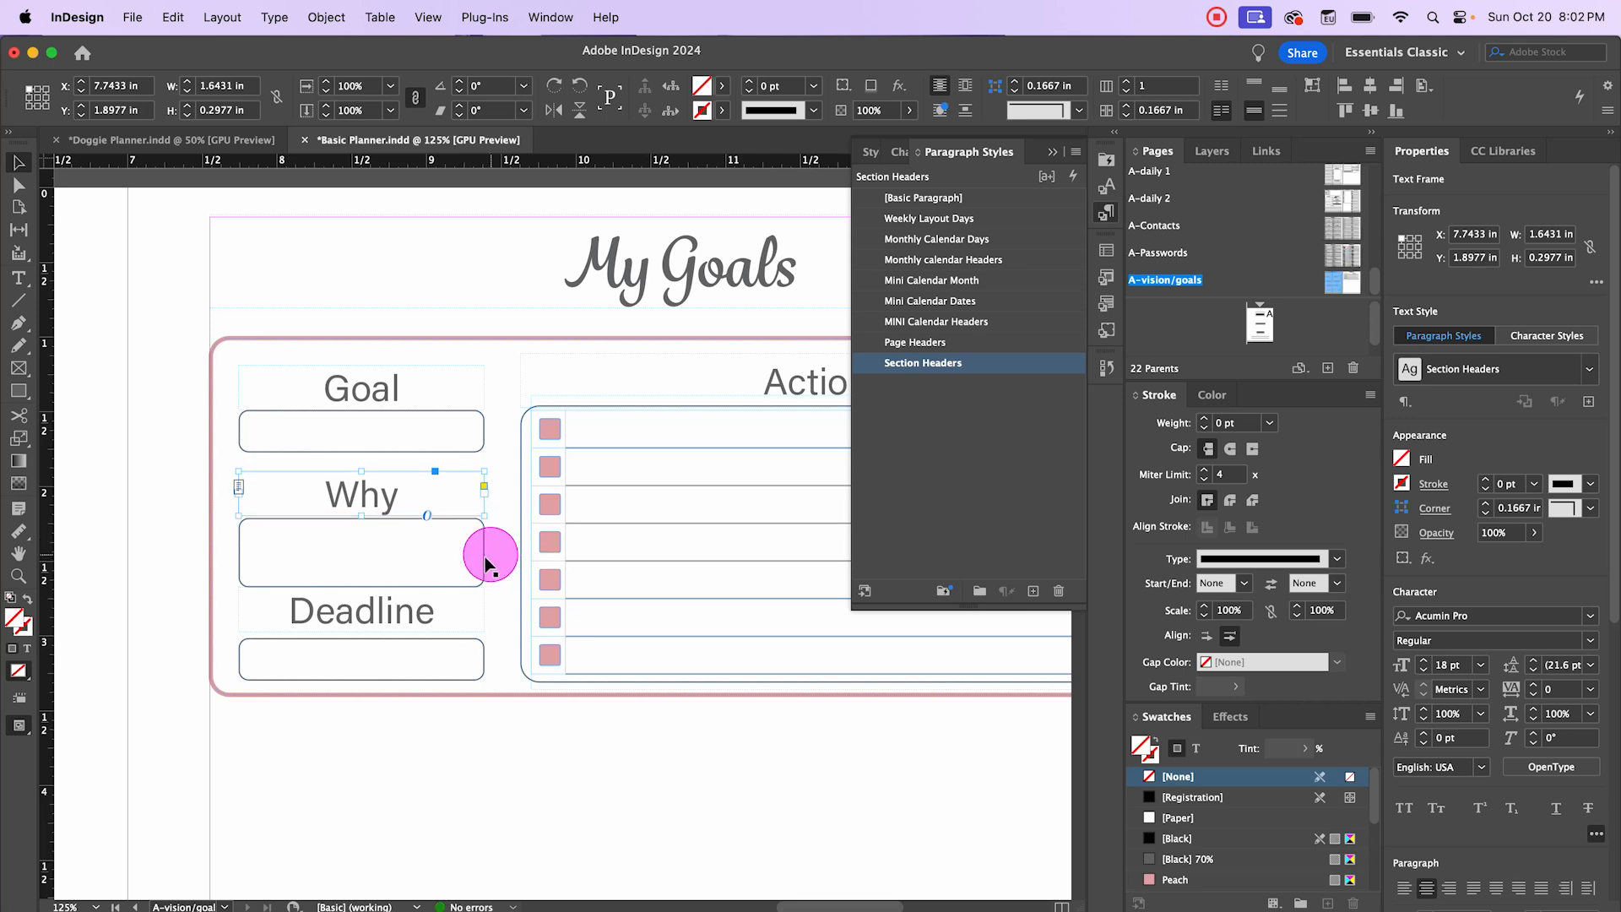
pyautogui.keyDown('shift'); pyautogui.click(484, 564); pyautogui.keyUp('shift')
pyautogui.press('Up')
pyautogui.press('Up')
pyautogui.press('Up')
pyautogui.press('Up')
pyautogui.press('Up')
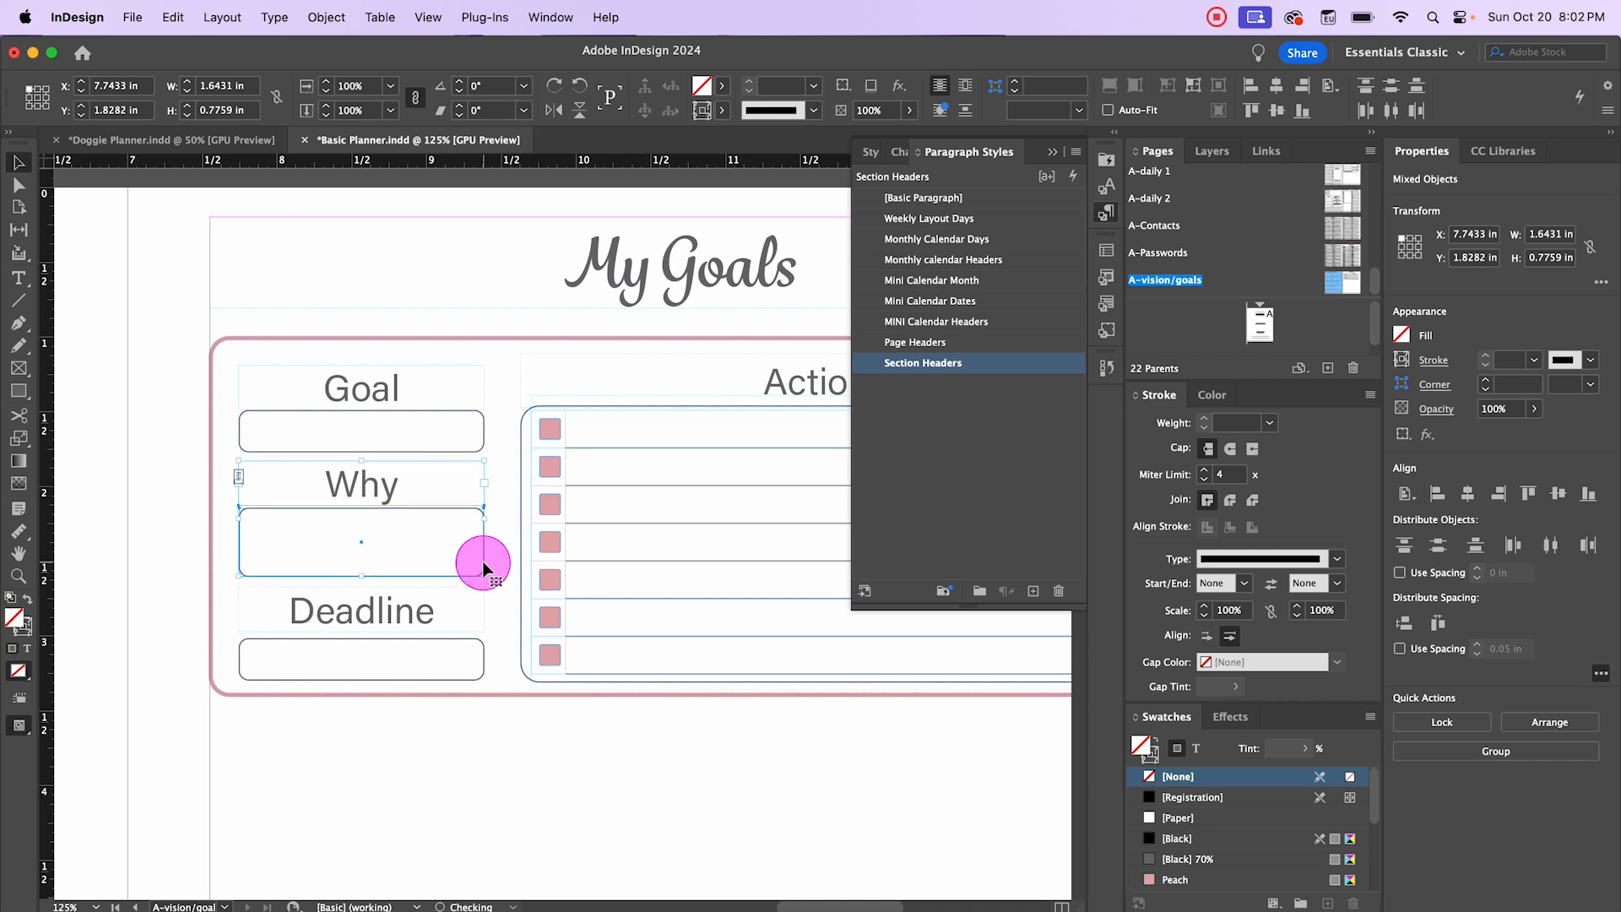
# Step: Nudge the "Deadline" heading down to Y 2.7153 in, and the "Why" heading together with its box down to Y 1.8699 in
pyautogui.click(362, 621)
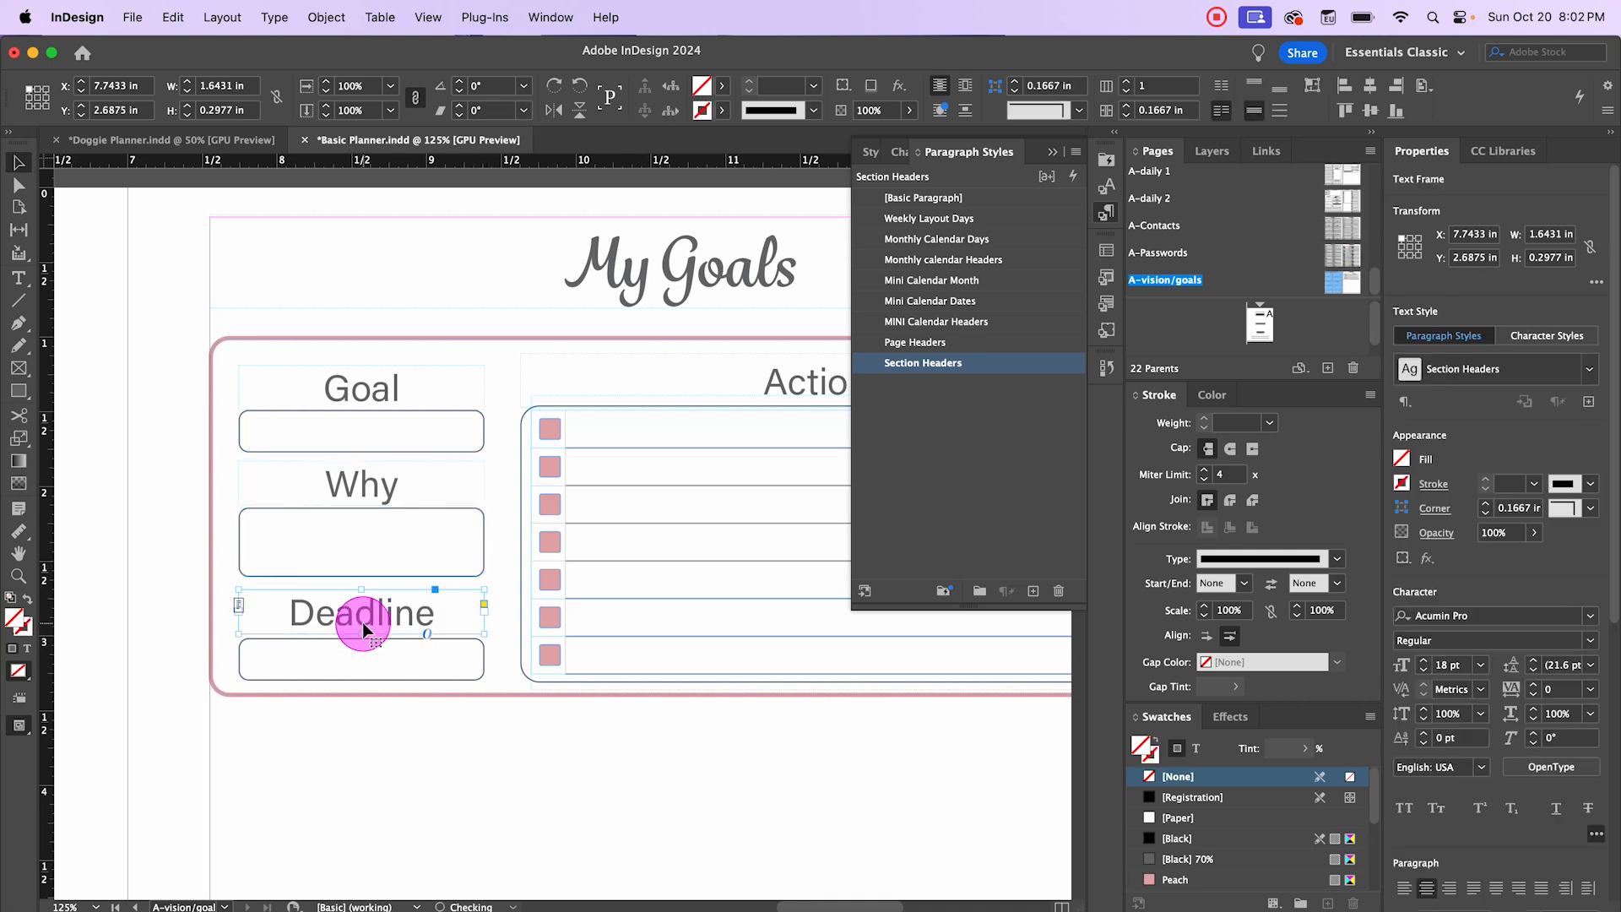
pyautogui.press('Down')
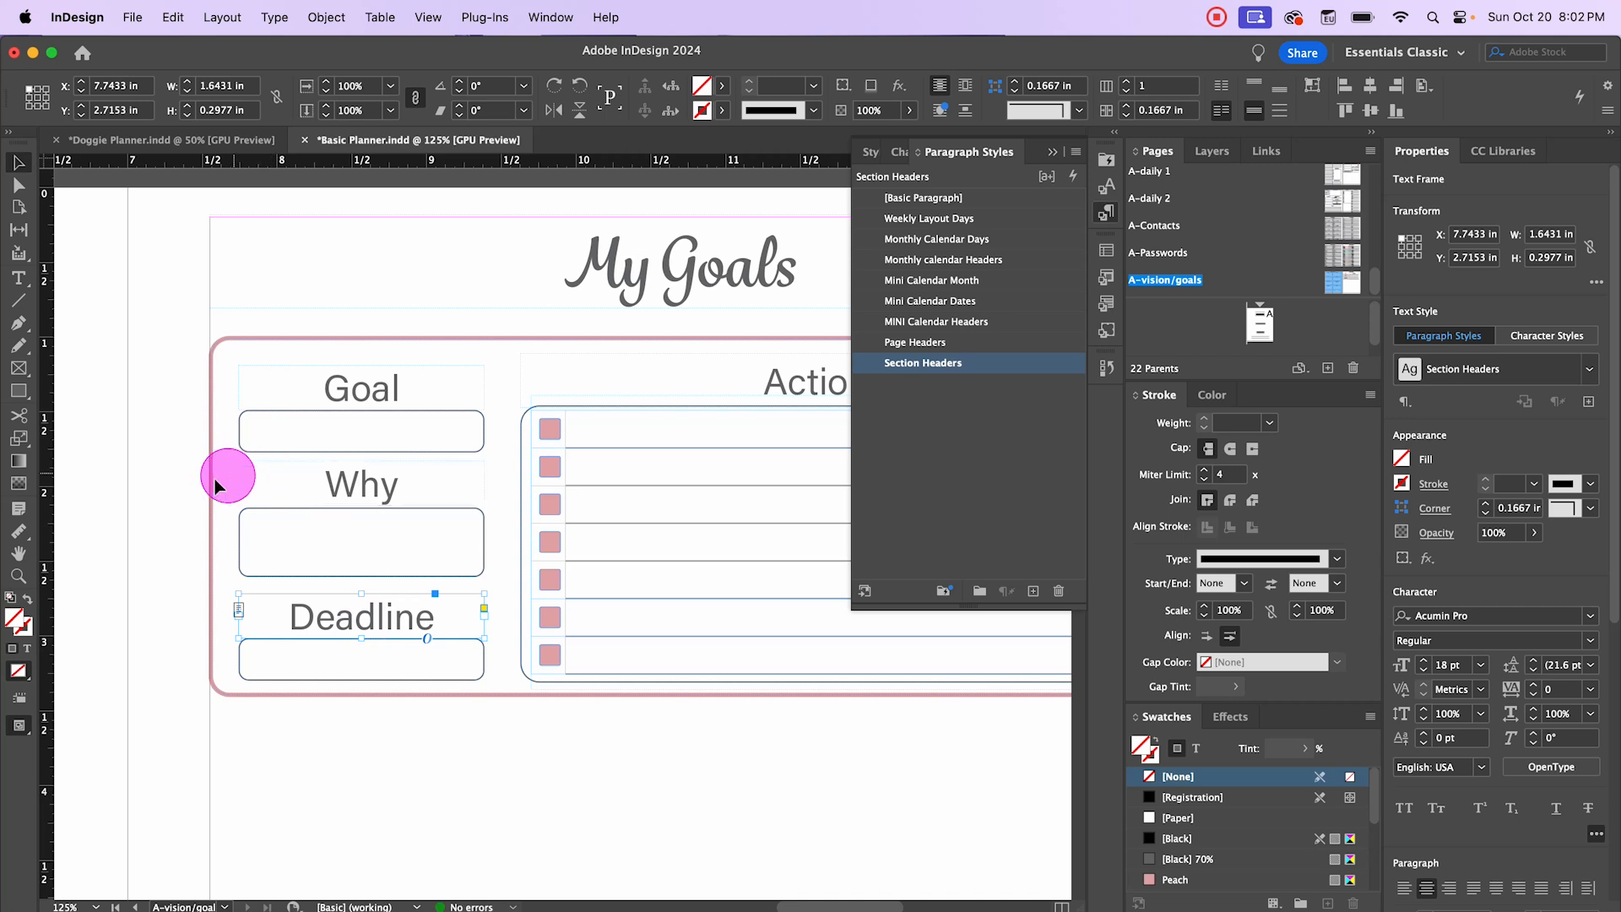
pyautogui.moveTo(224, 482); pyautogui.dragTo(337, 543)
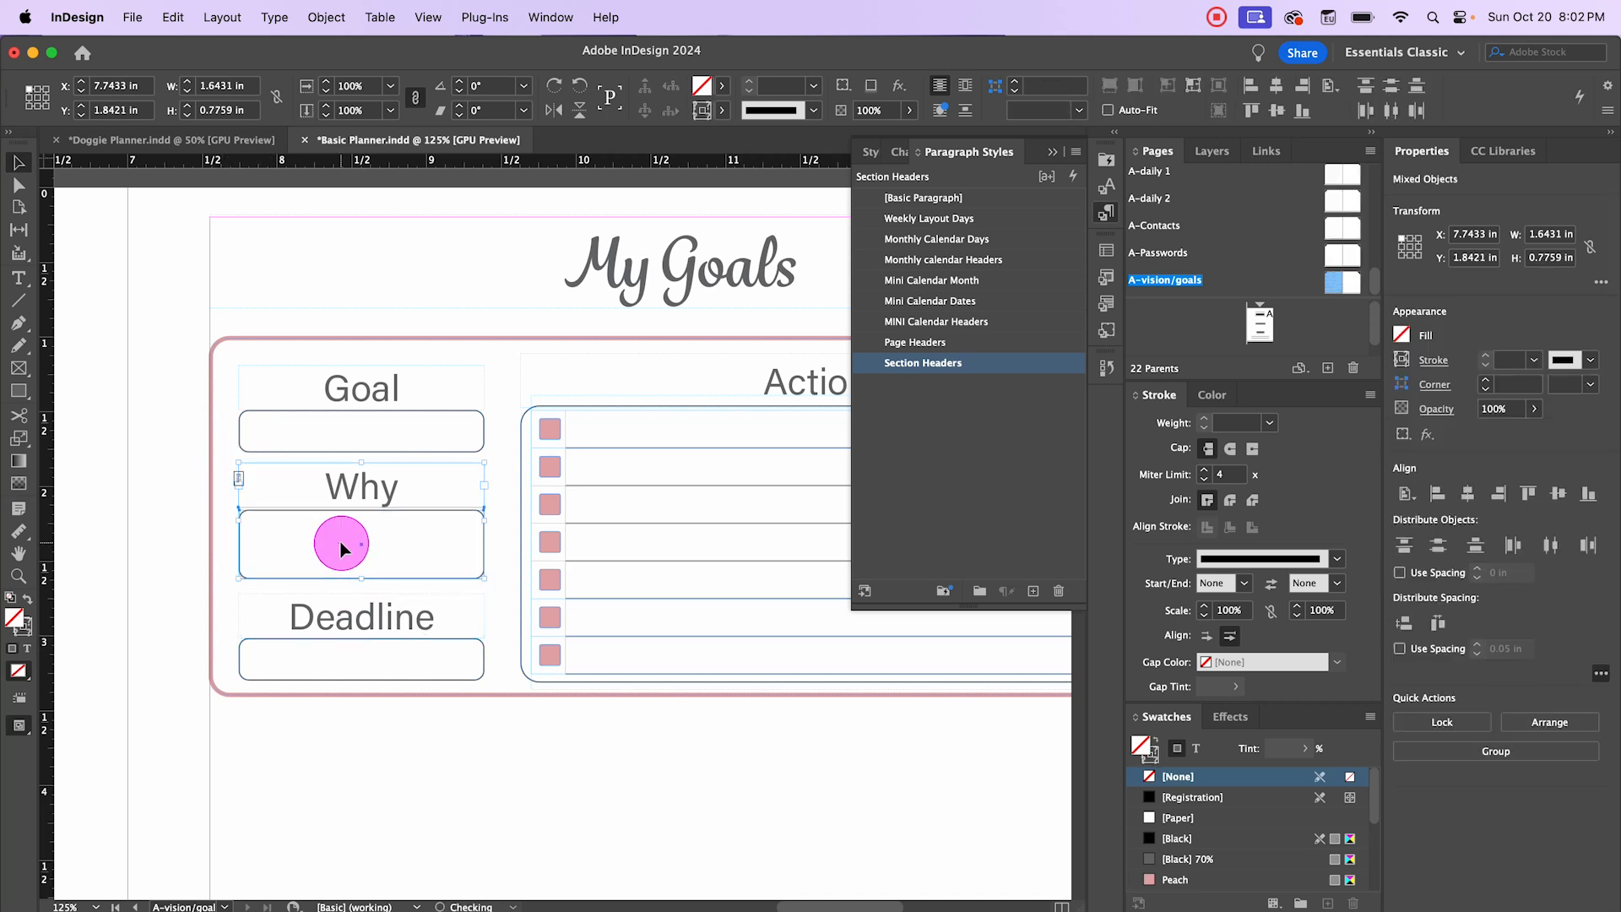
pyautogui.press('Down')
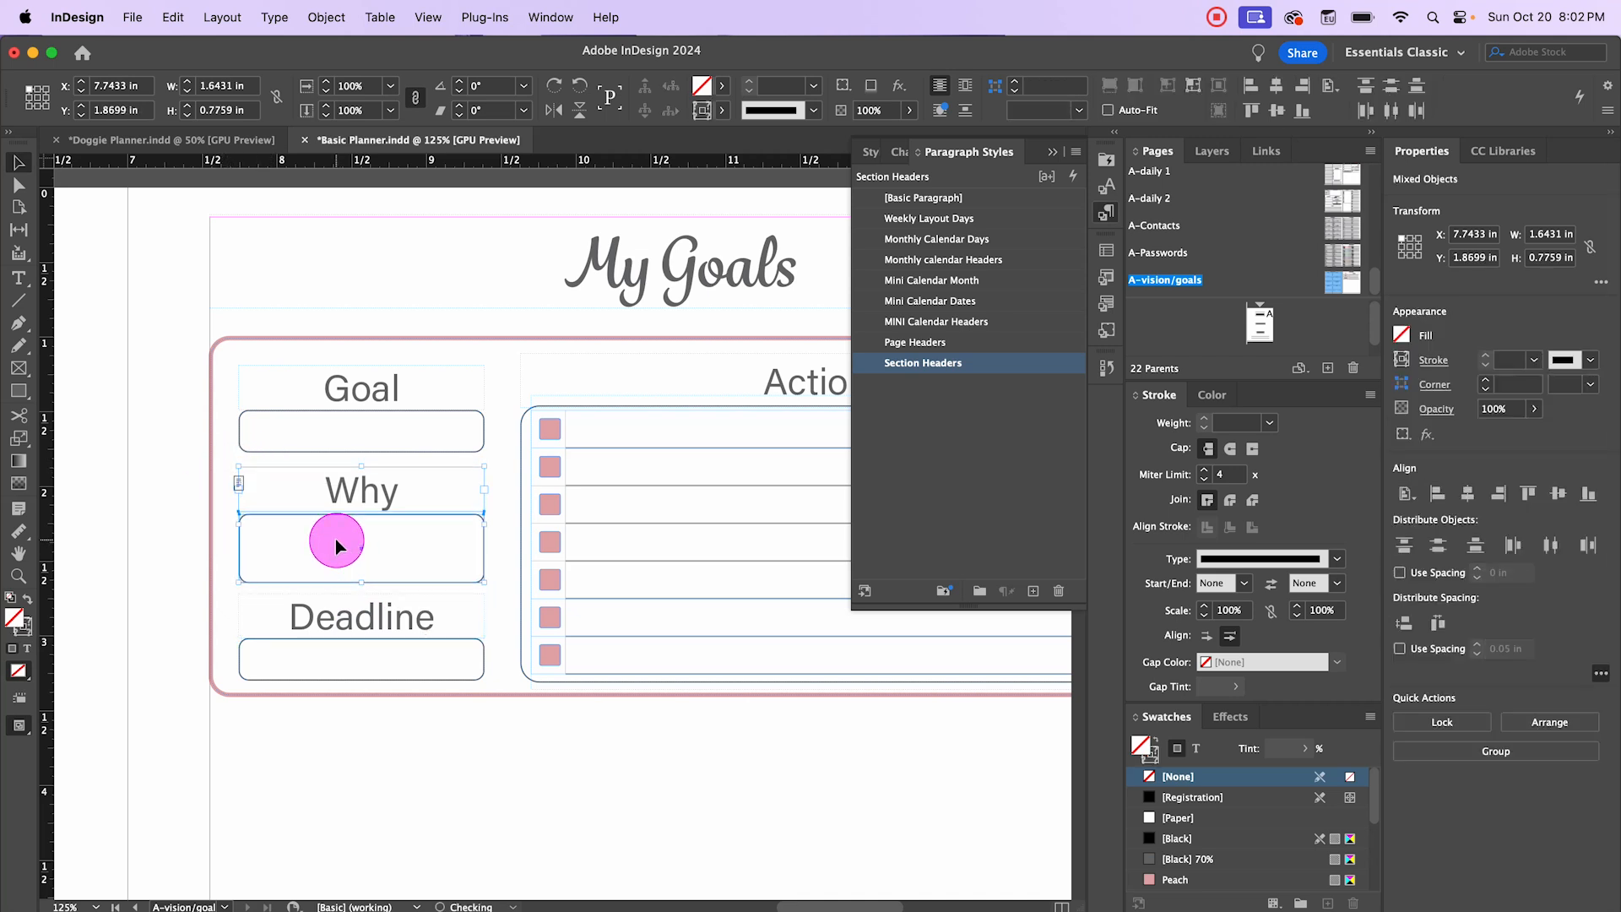
# Step: Group all the objects of the goal block, with its Goal, Why, Deadline and Actions sections, on the My Goals page
pyautogui.click(193, 330)
pyautogui.click(579, 788)
pyautogui.click(699, 792)
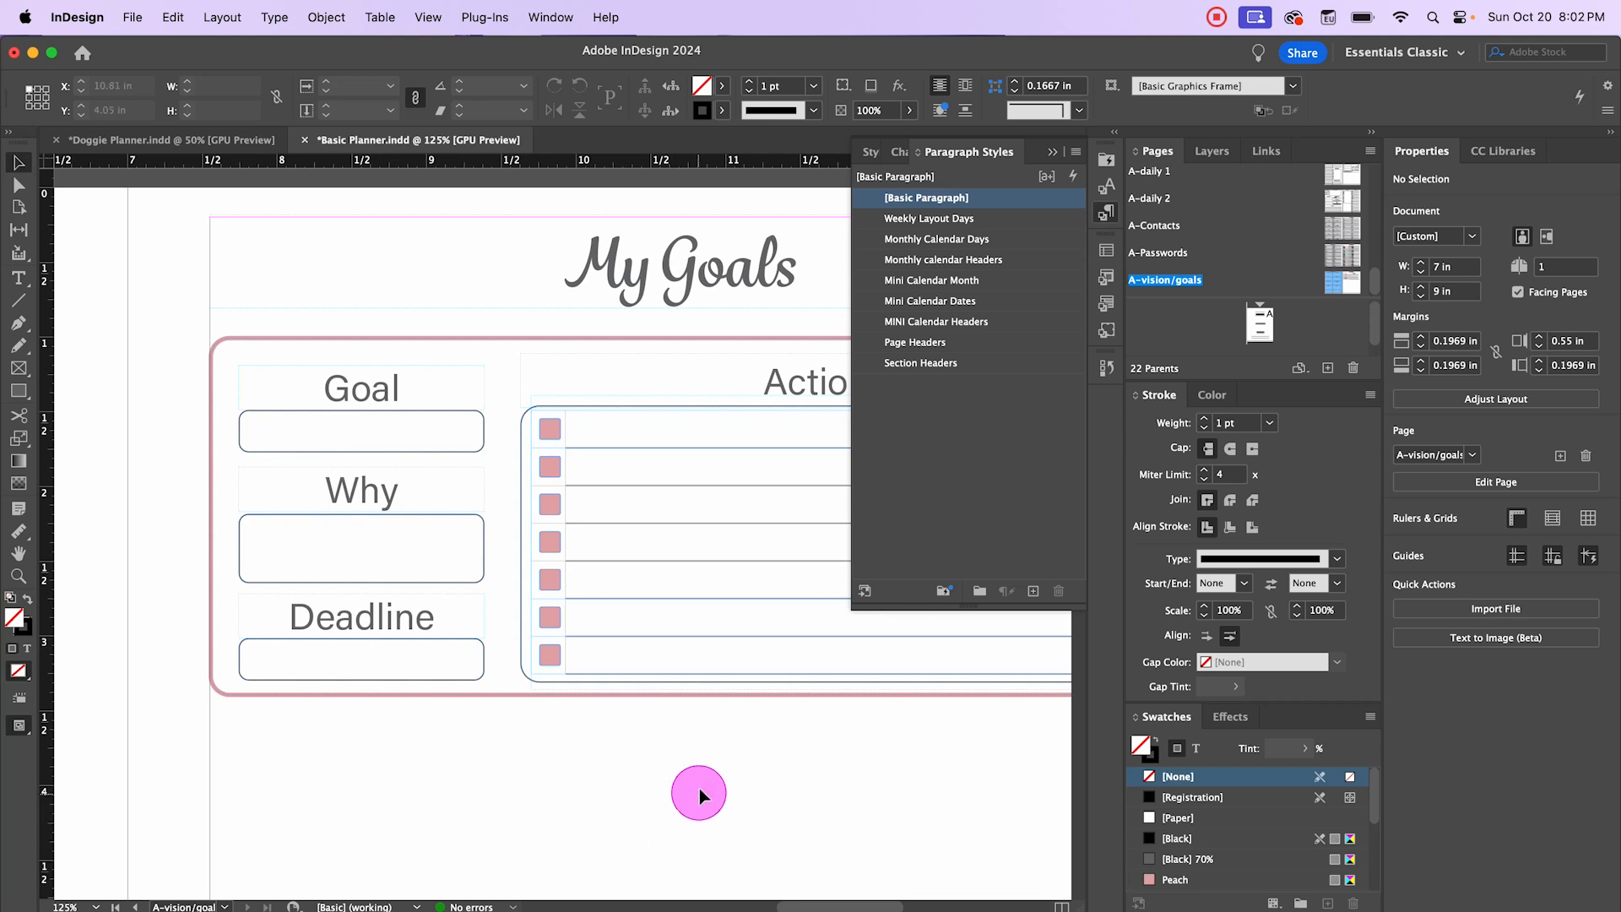
pyautogui.scroll(-2, 716, 787)
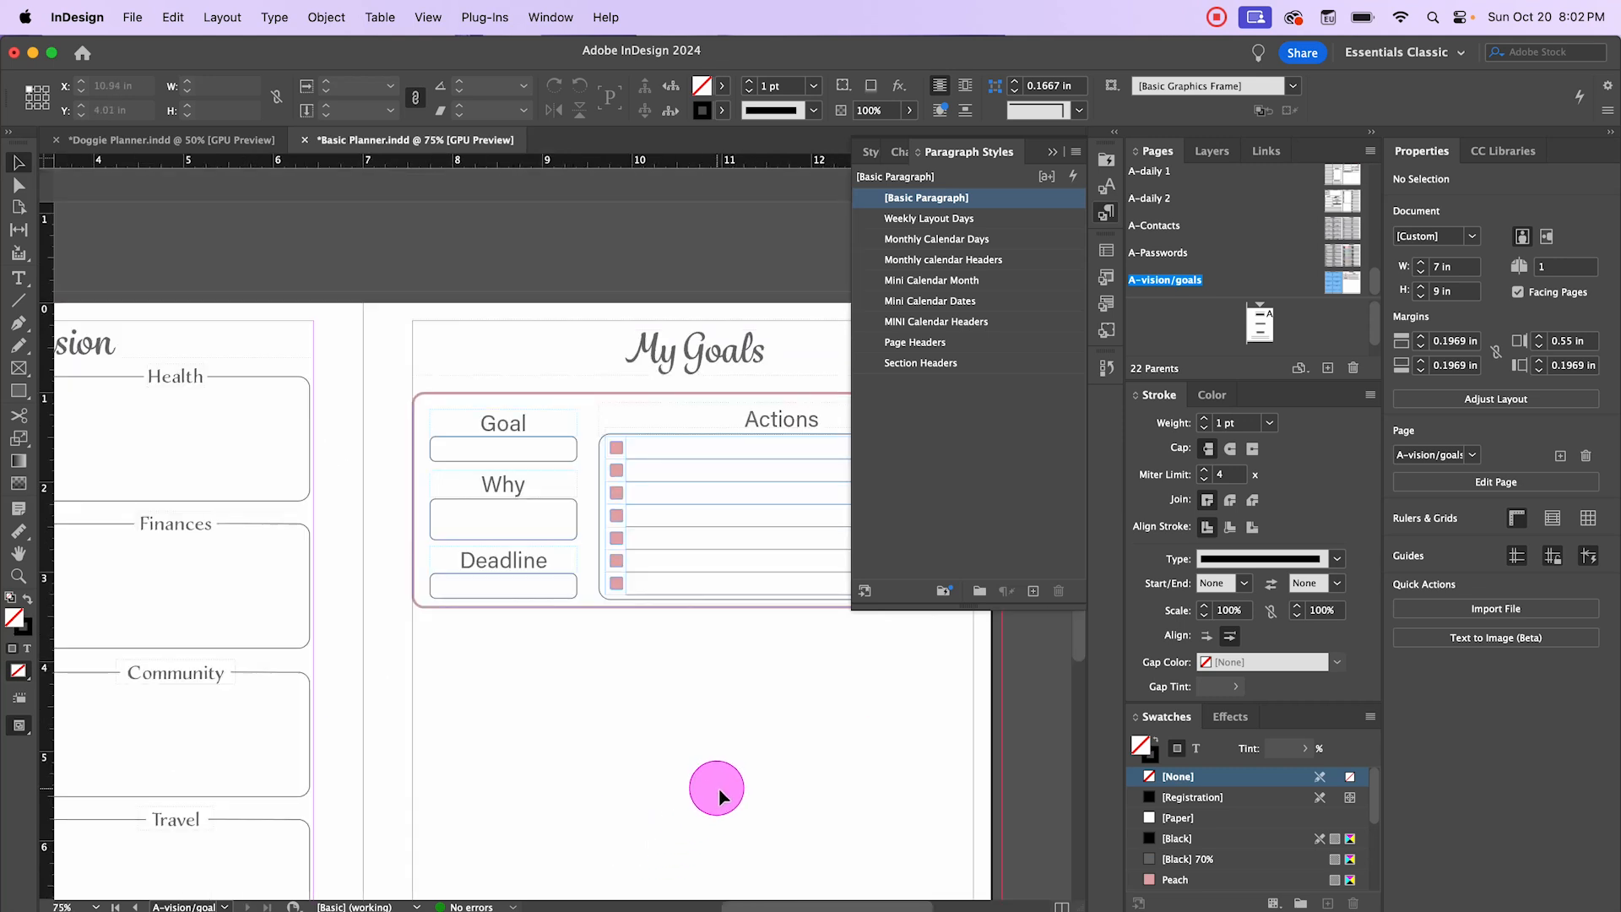
pyautogui.moveTo(757, 760); pyautogui.dragTo(649, 758)
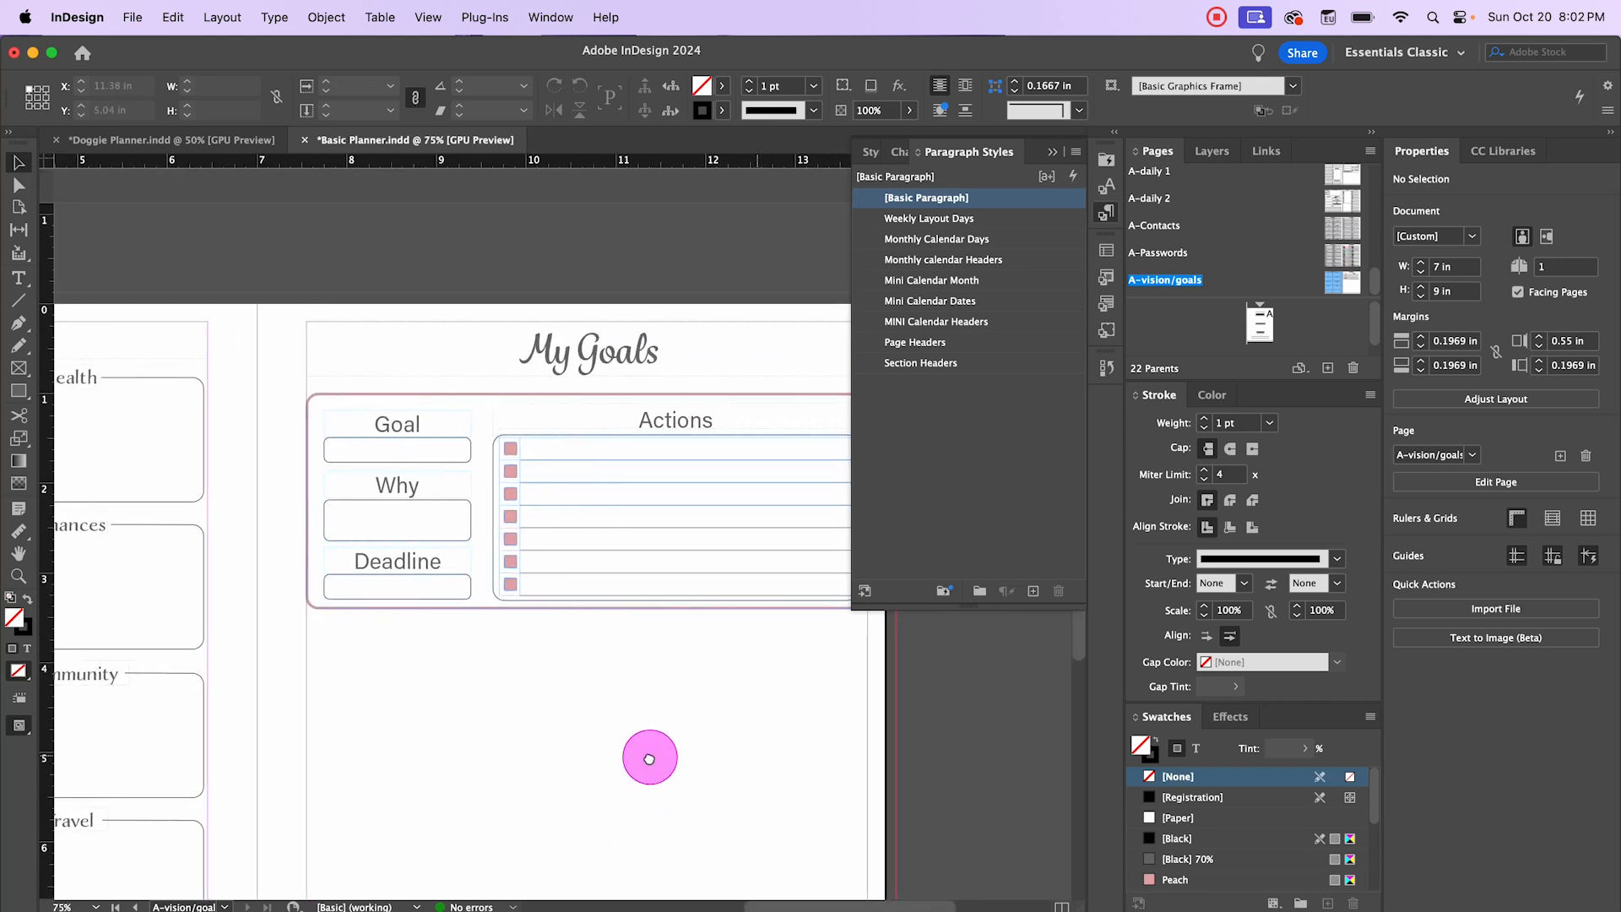
pyautogui.click(1053, 158)
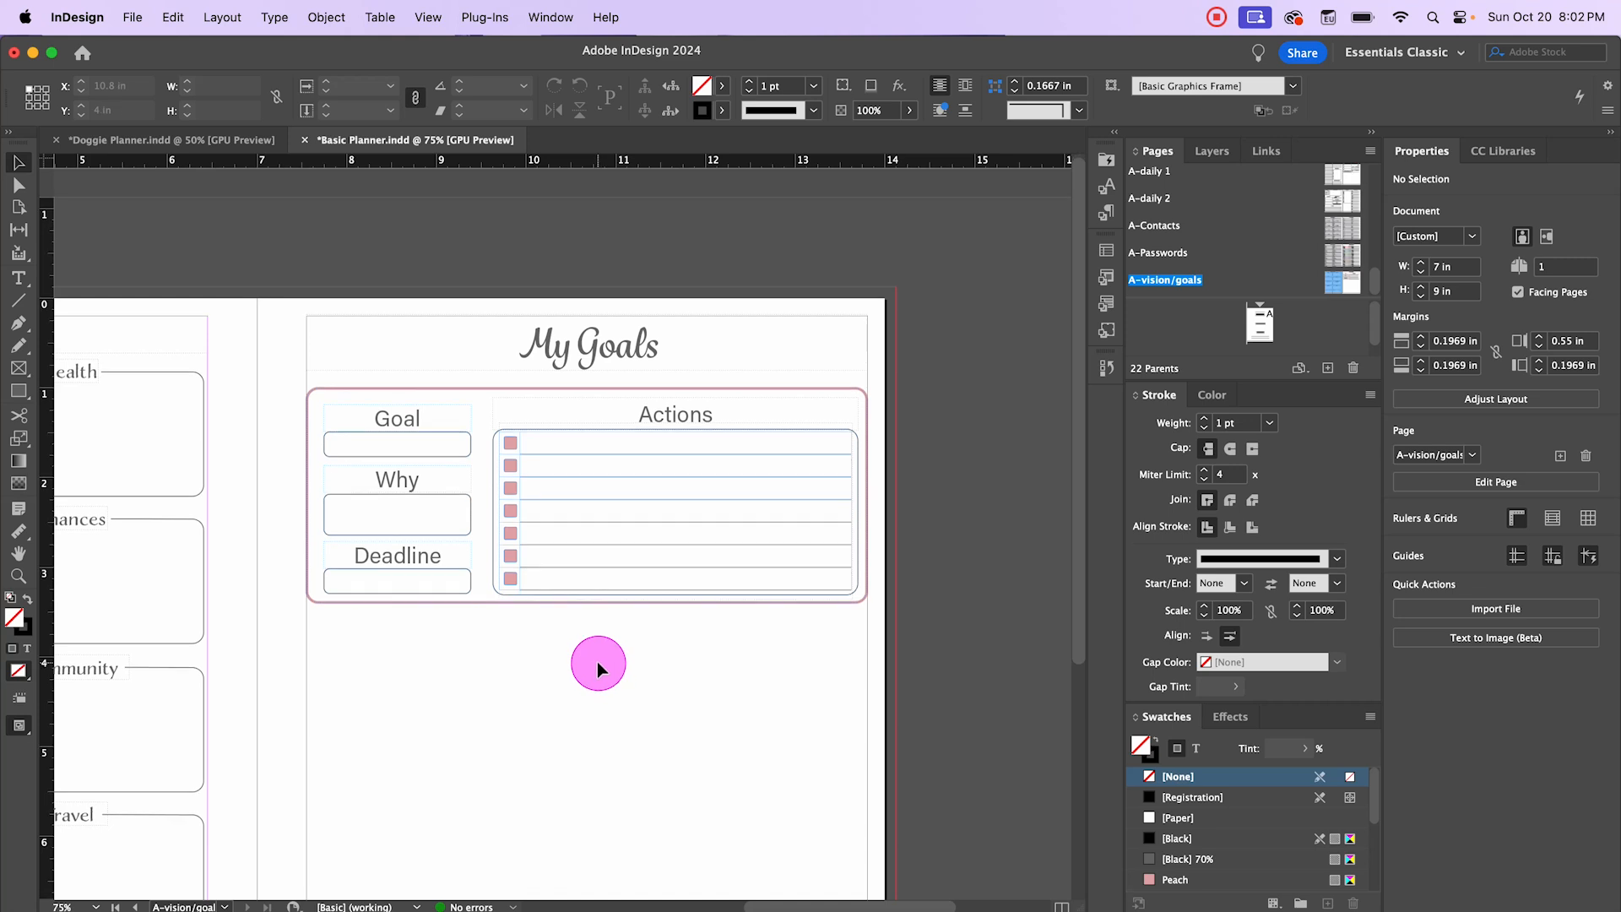
pyautogui.scroll(-2, 596, 661)
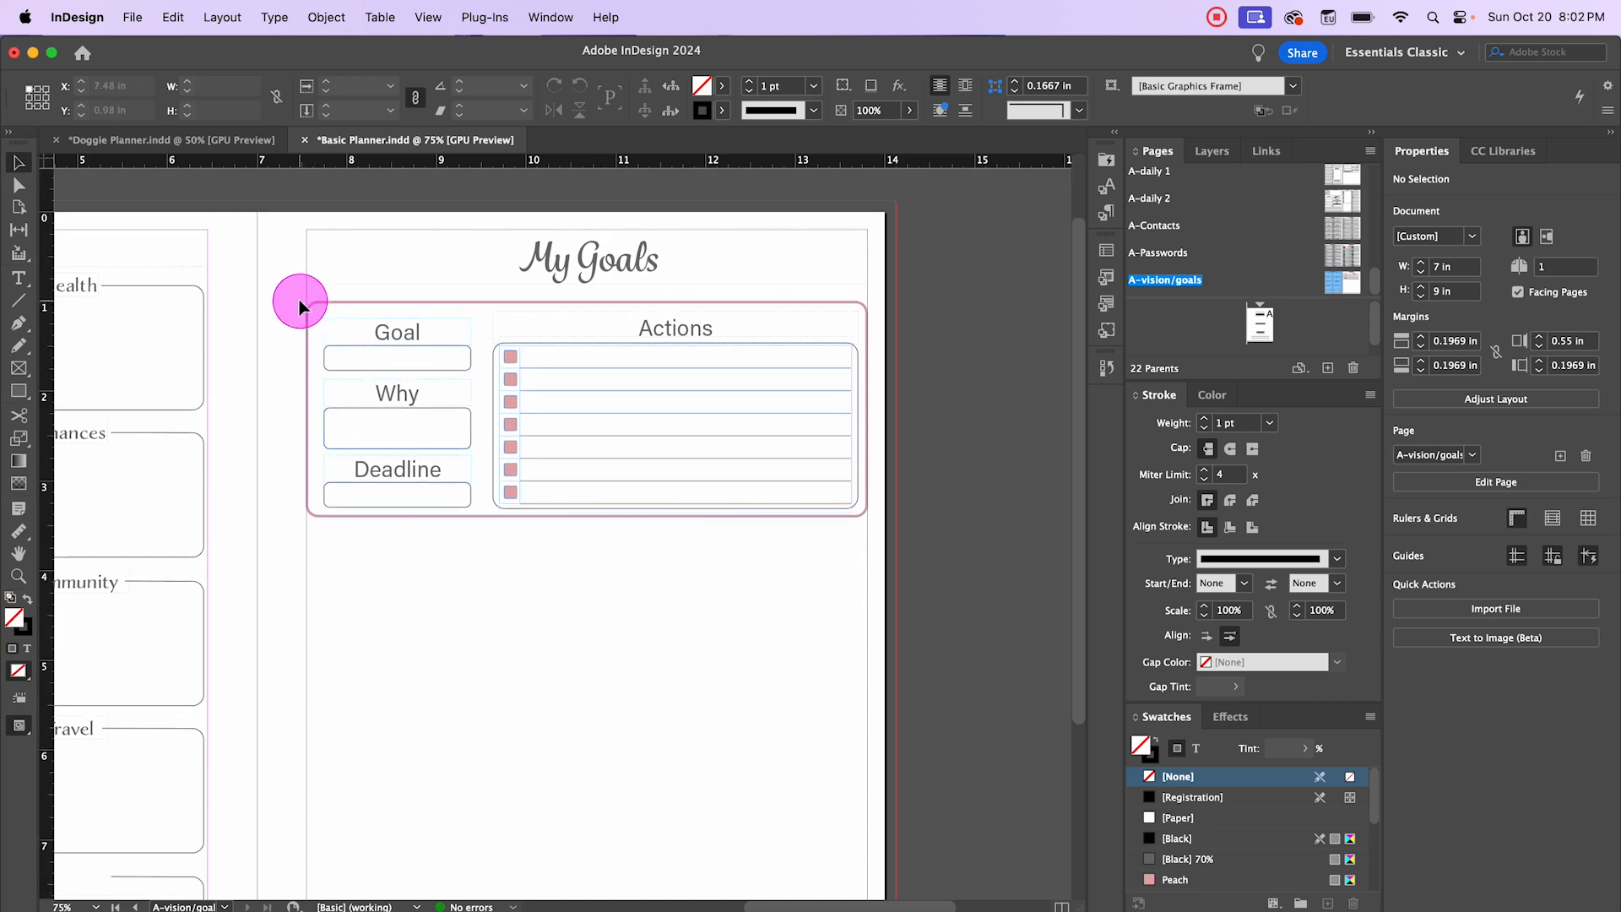
pyautogui.moveTo(300, 305); pyautogui.dragTo(925, 536)
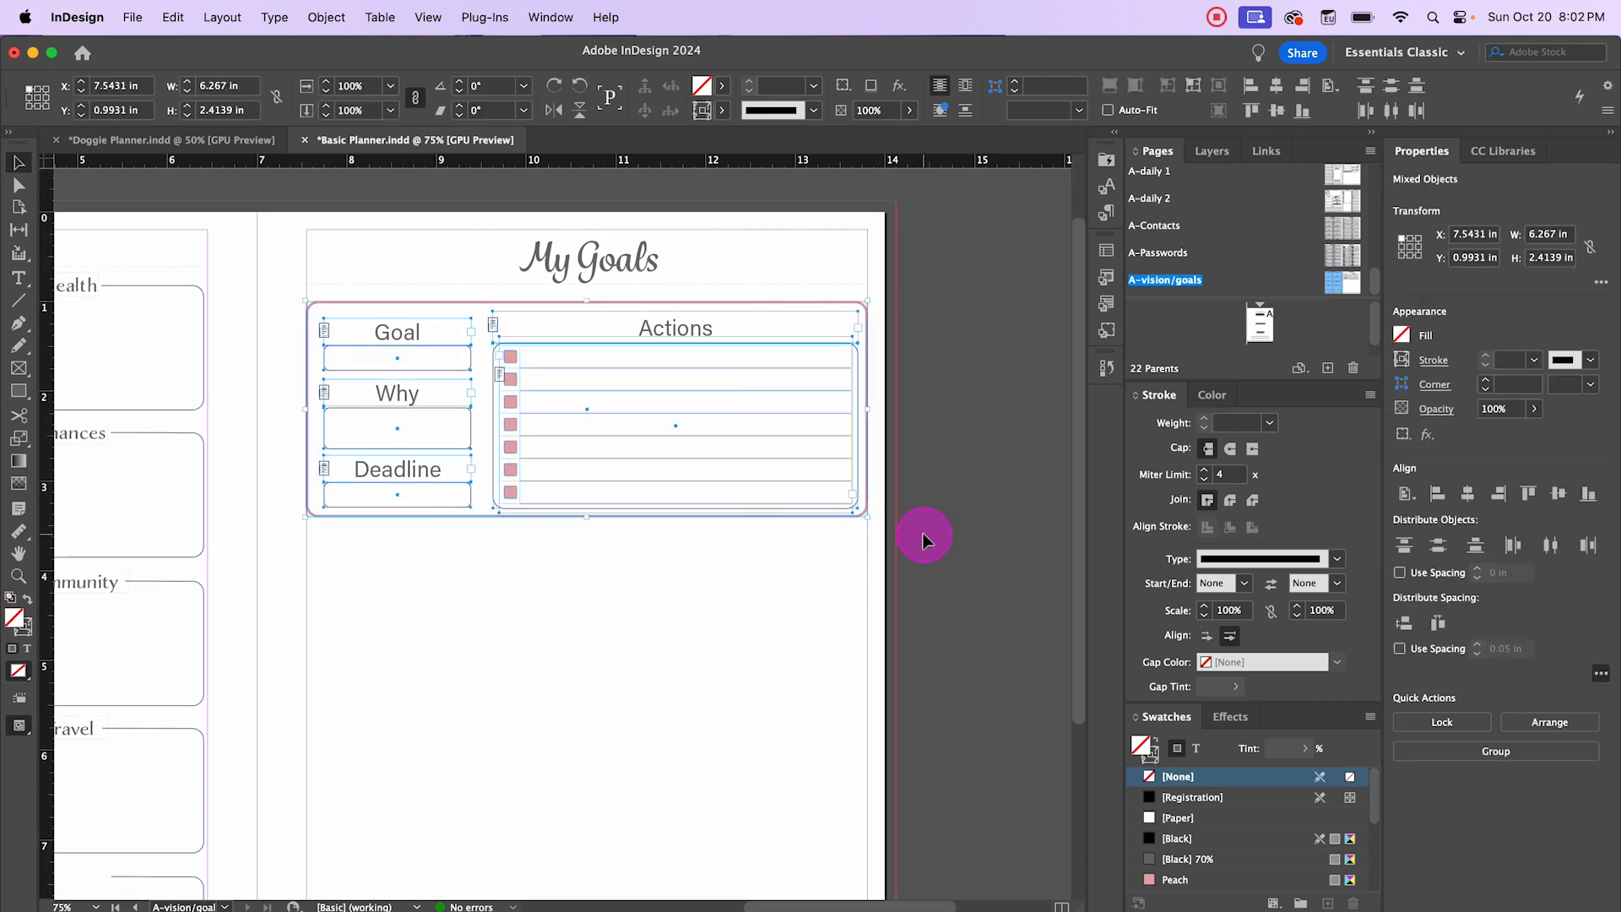
pyautogui.press('super+g')
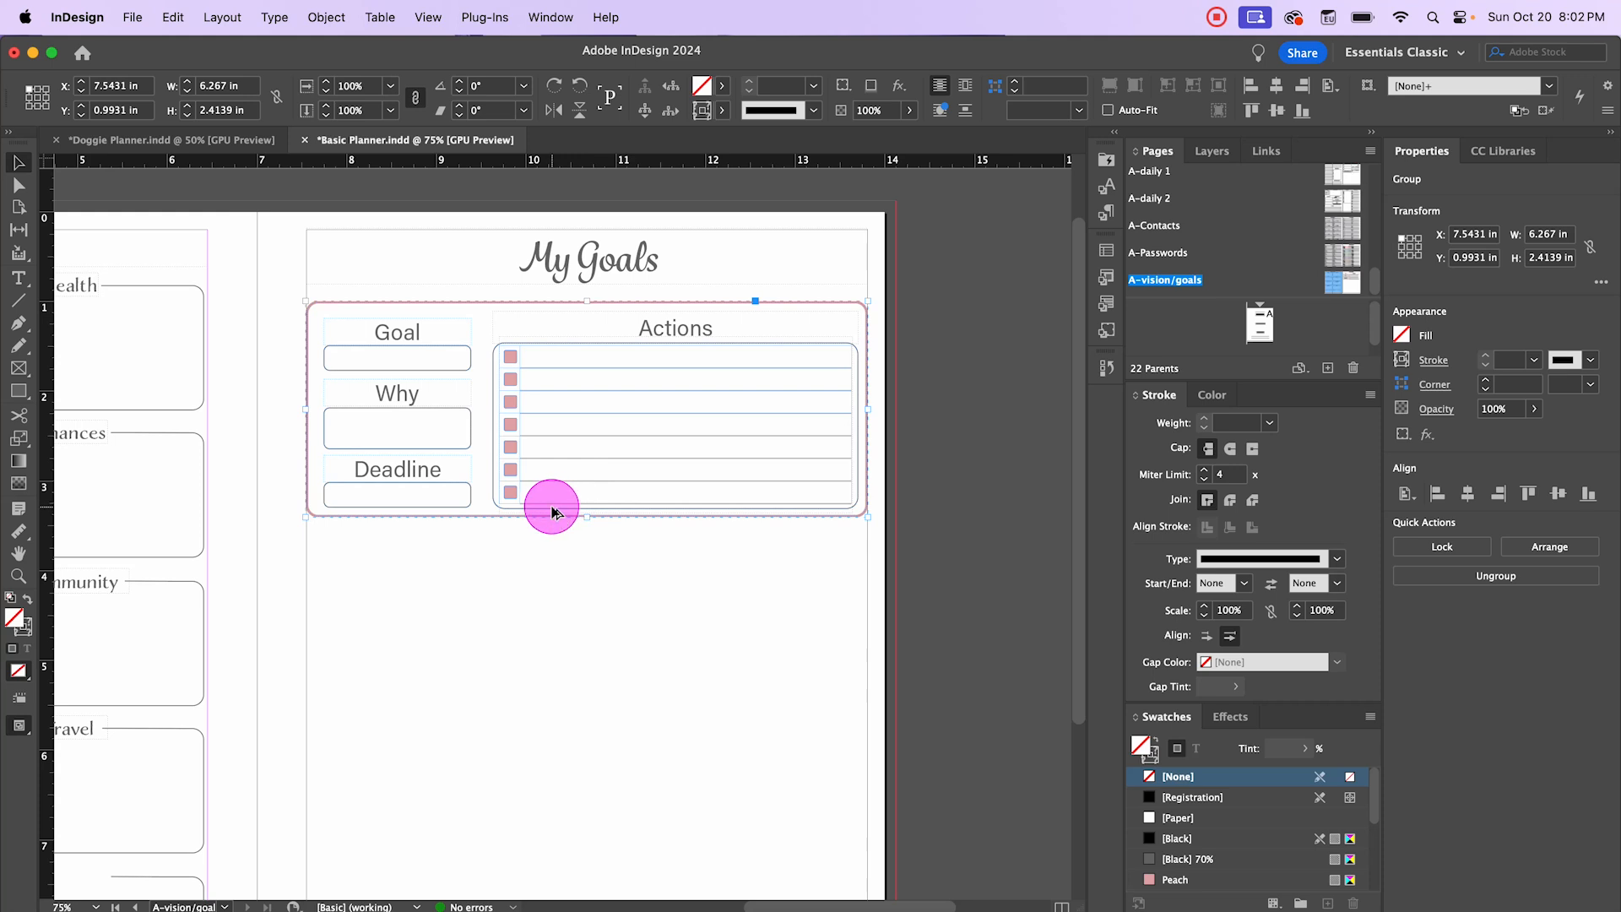
# Step: Duplicate the goal block straight down to Y 3.6034 in and repeat the duplication for a third block at Y 6.2138 in
pyautogui.press('super+minus')
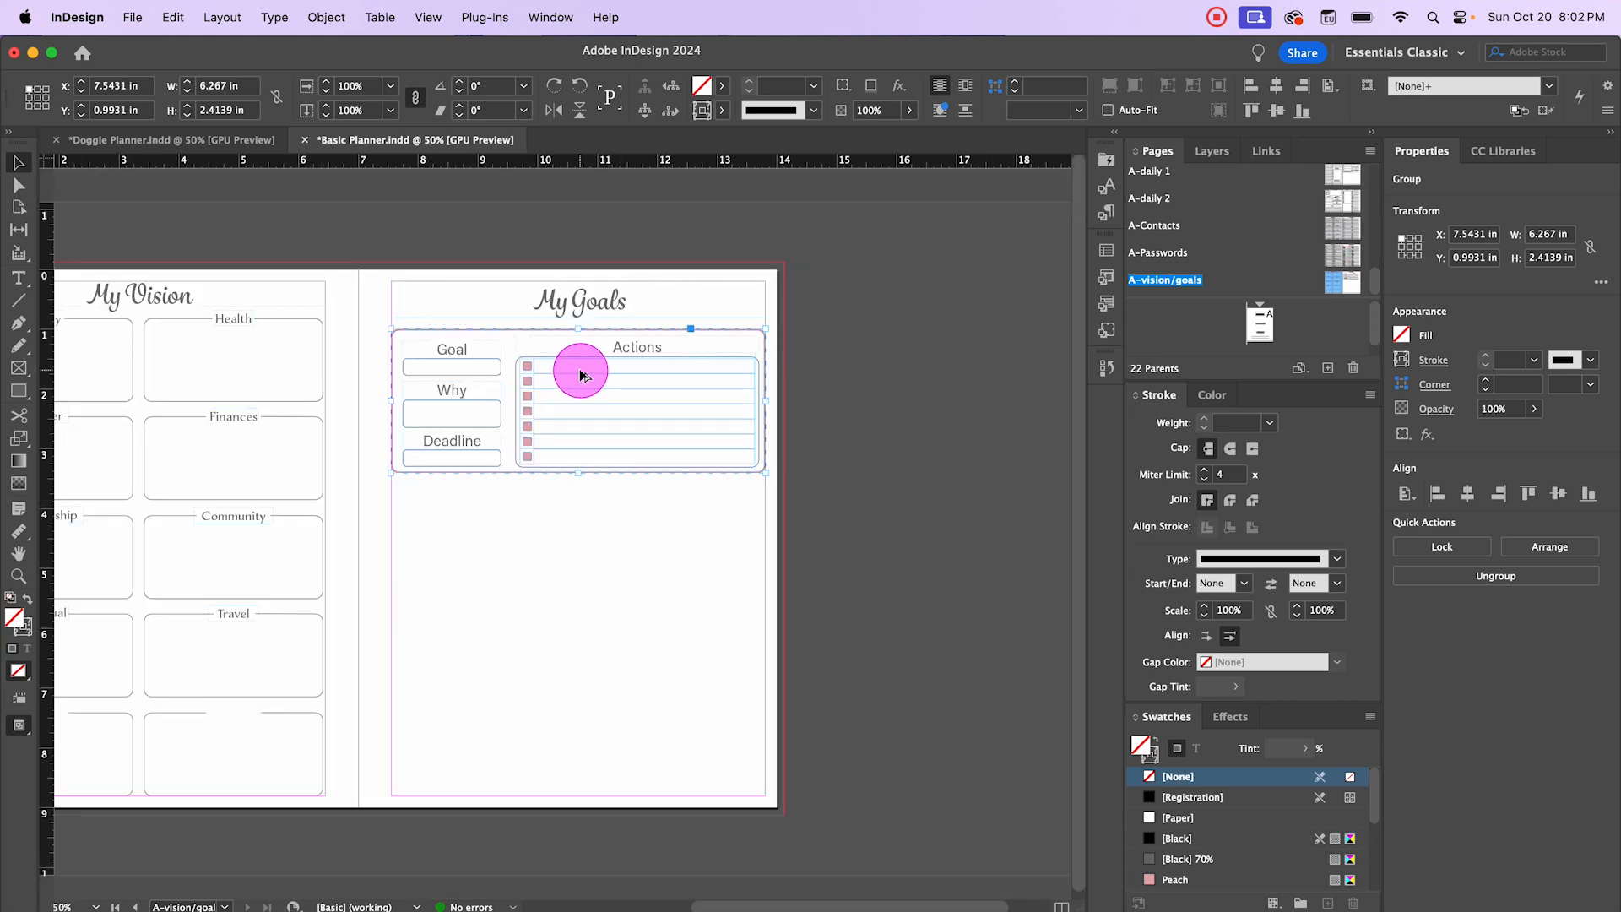
pyautogui.moveTo(581, 375); pyautogui.dragTo(602, 531)
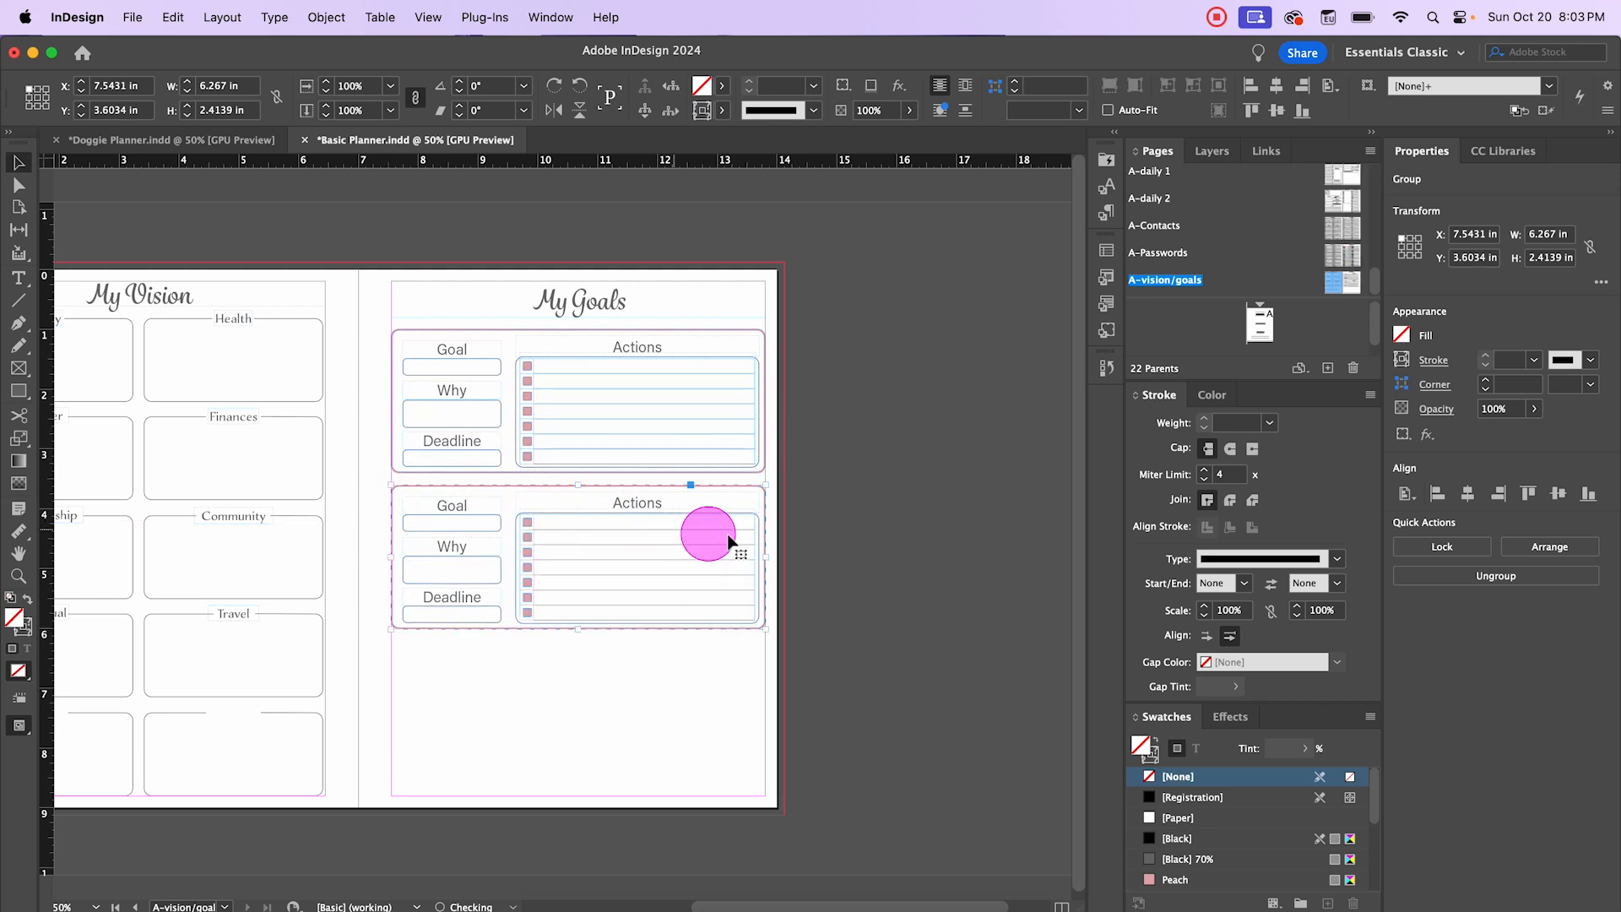
pyautogui.click(174, 18)
pyautogui.click(190, 258)
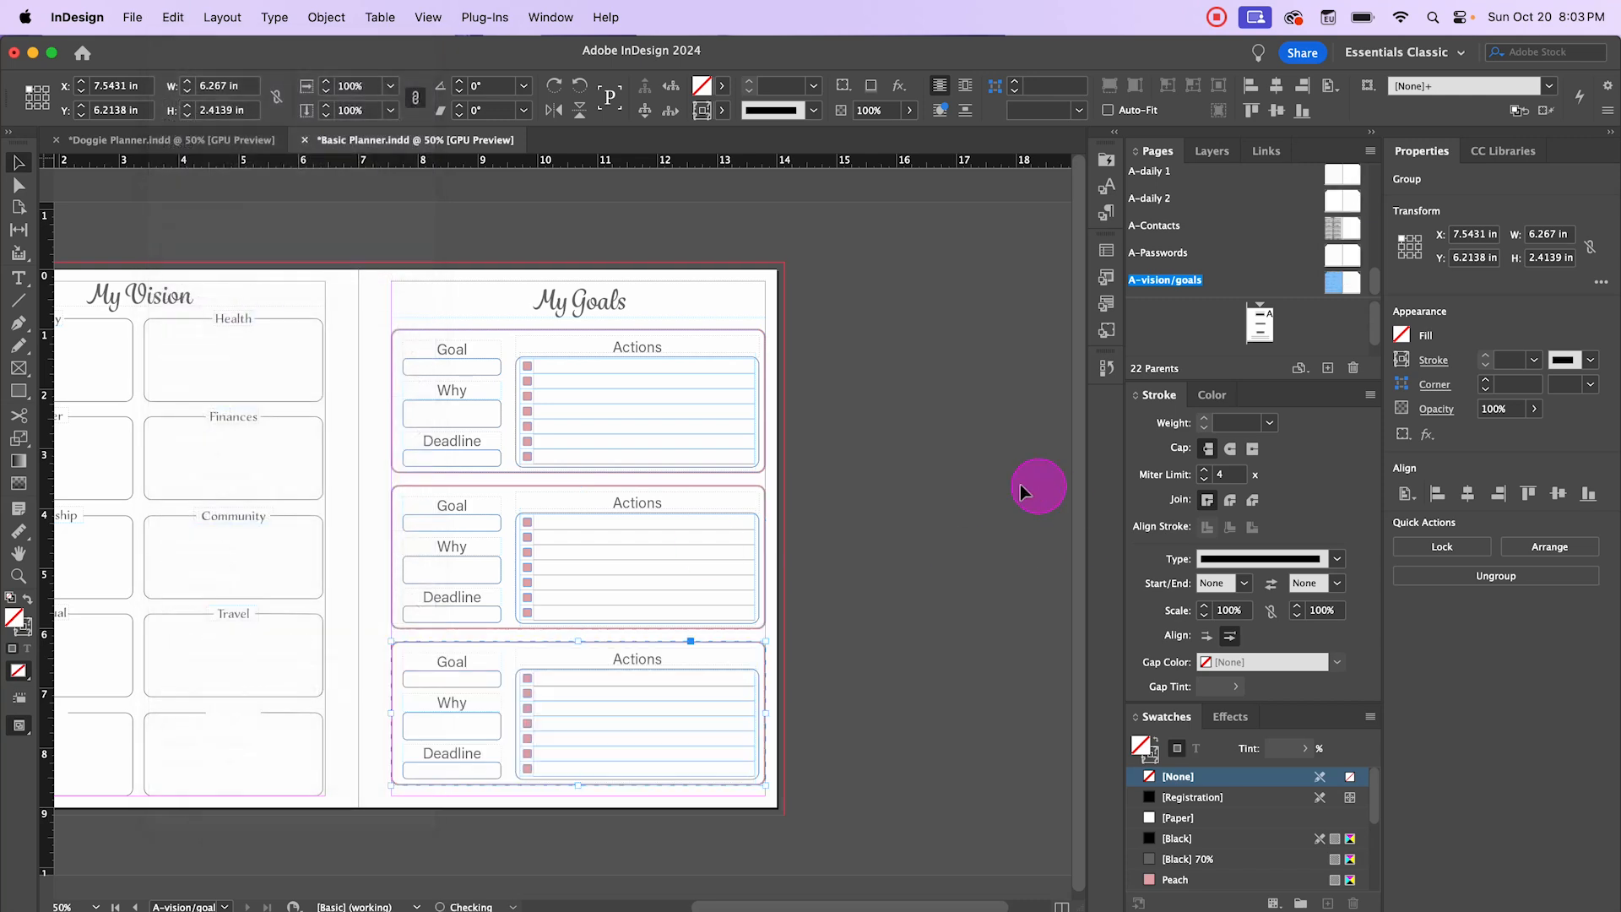
# Step: Move all three goal blocks together slightly down so the top one starts at Y 1.0486 in
pyautogui.click(956, 498)
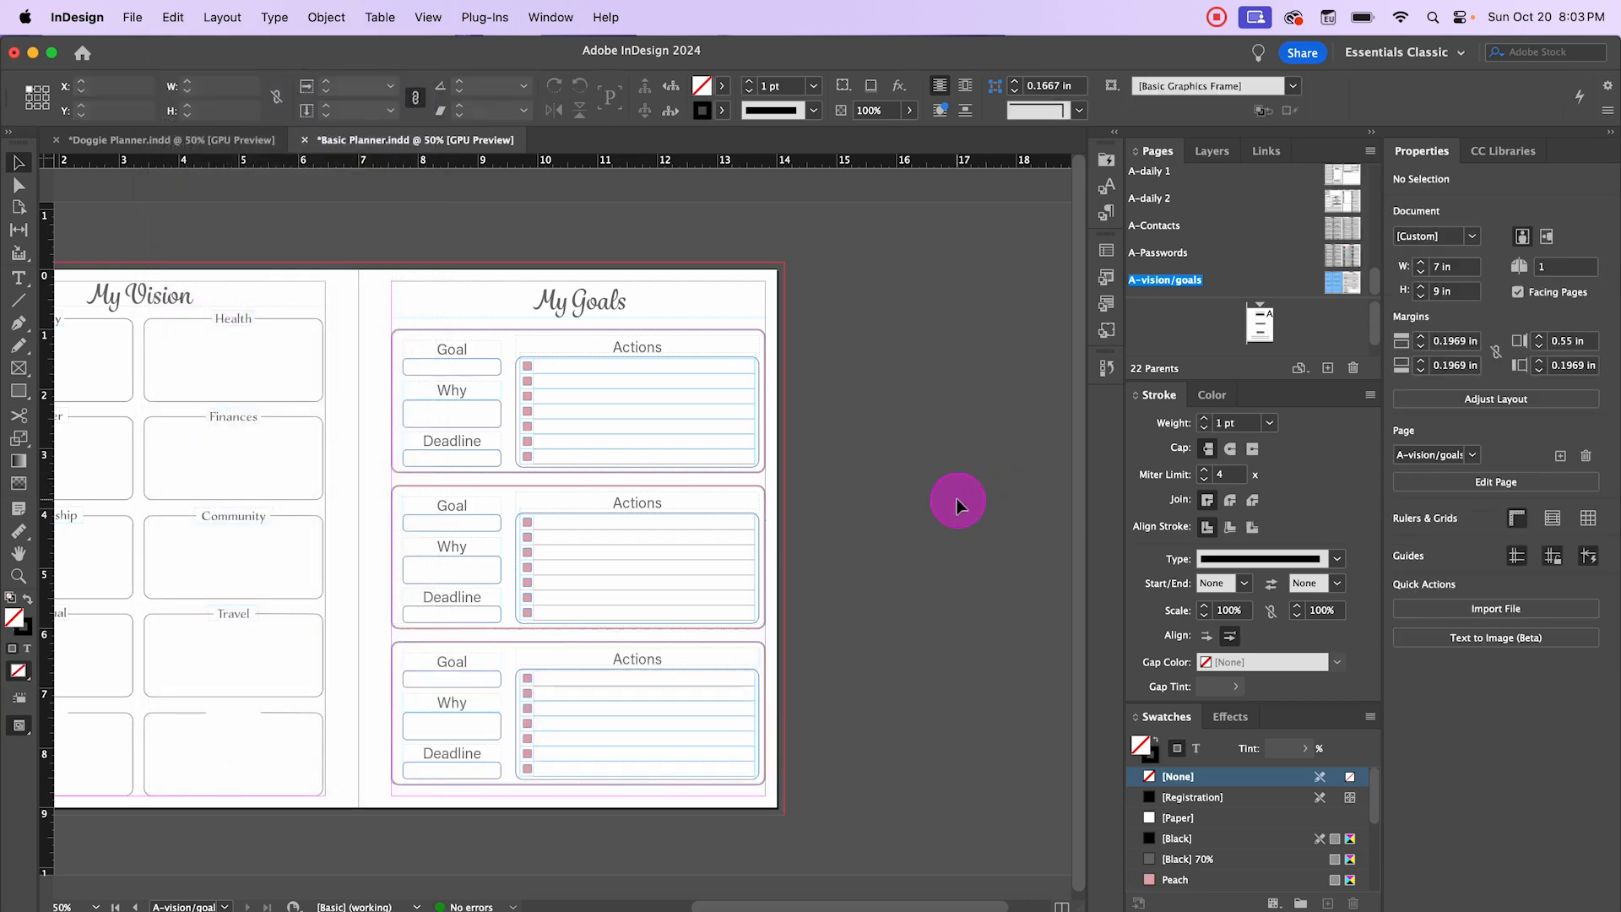
pyautogui.moveTo(376, 348); pyautogui.dragTo(848, 665)
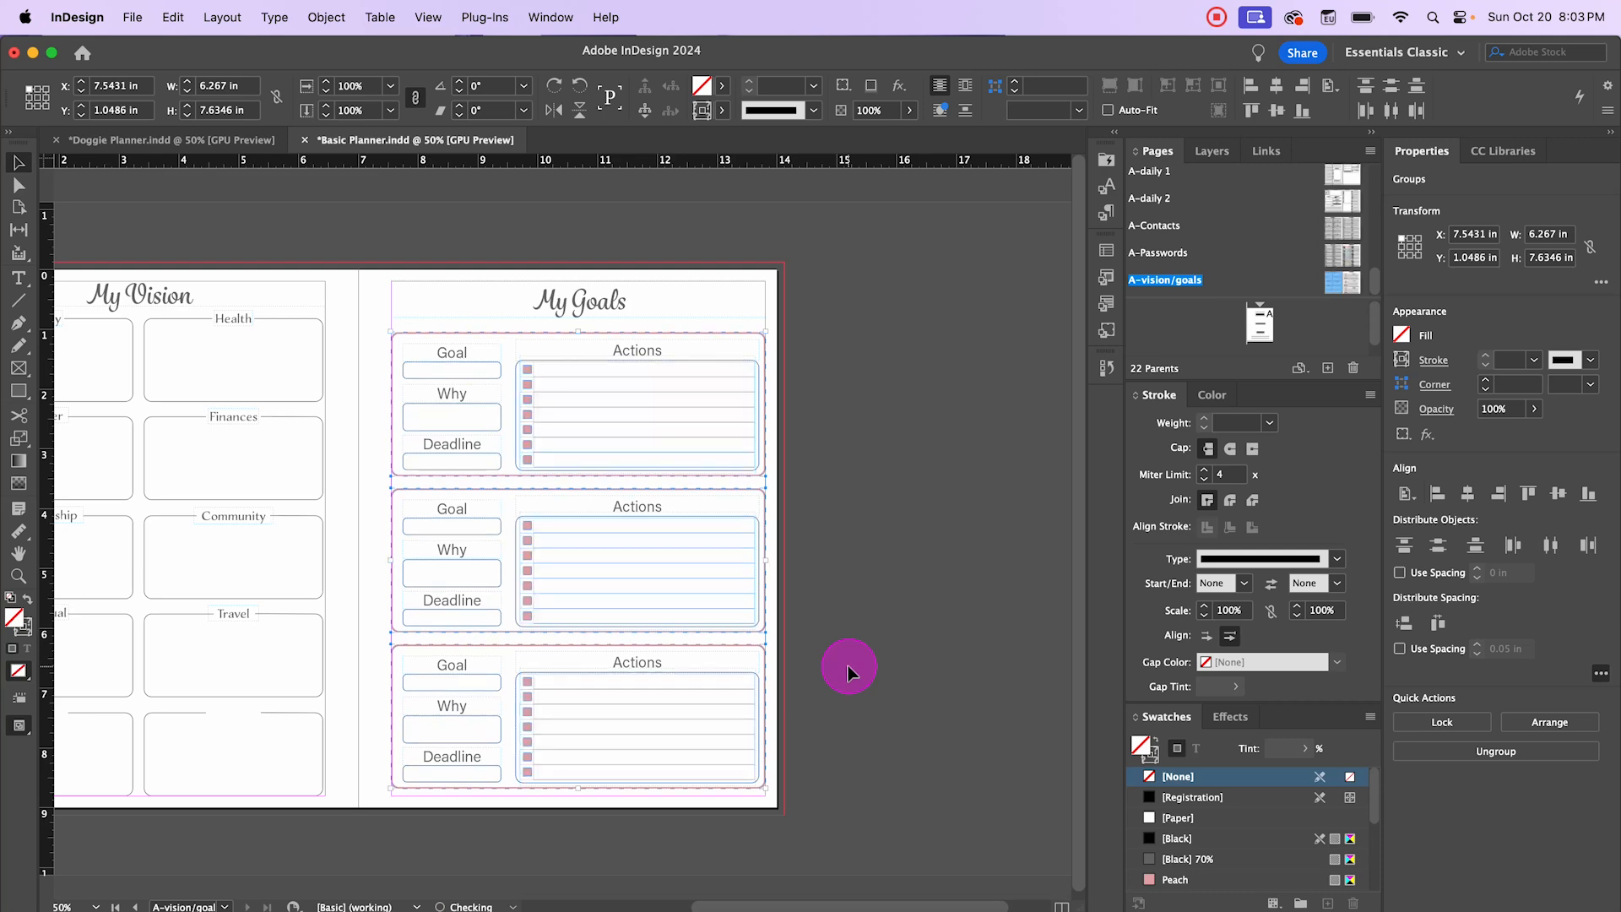
pyautogui.click(960, 603)
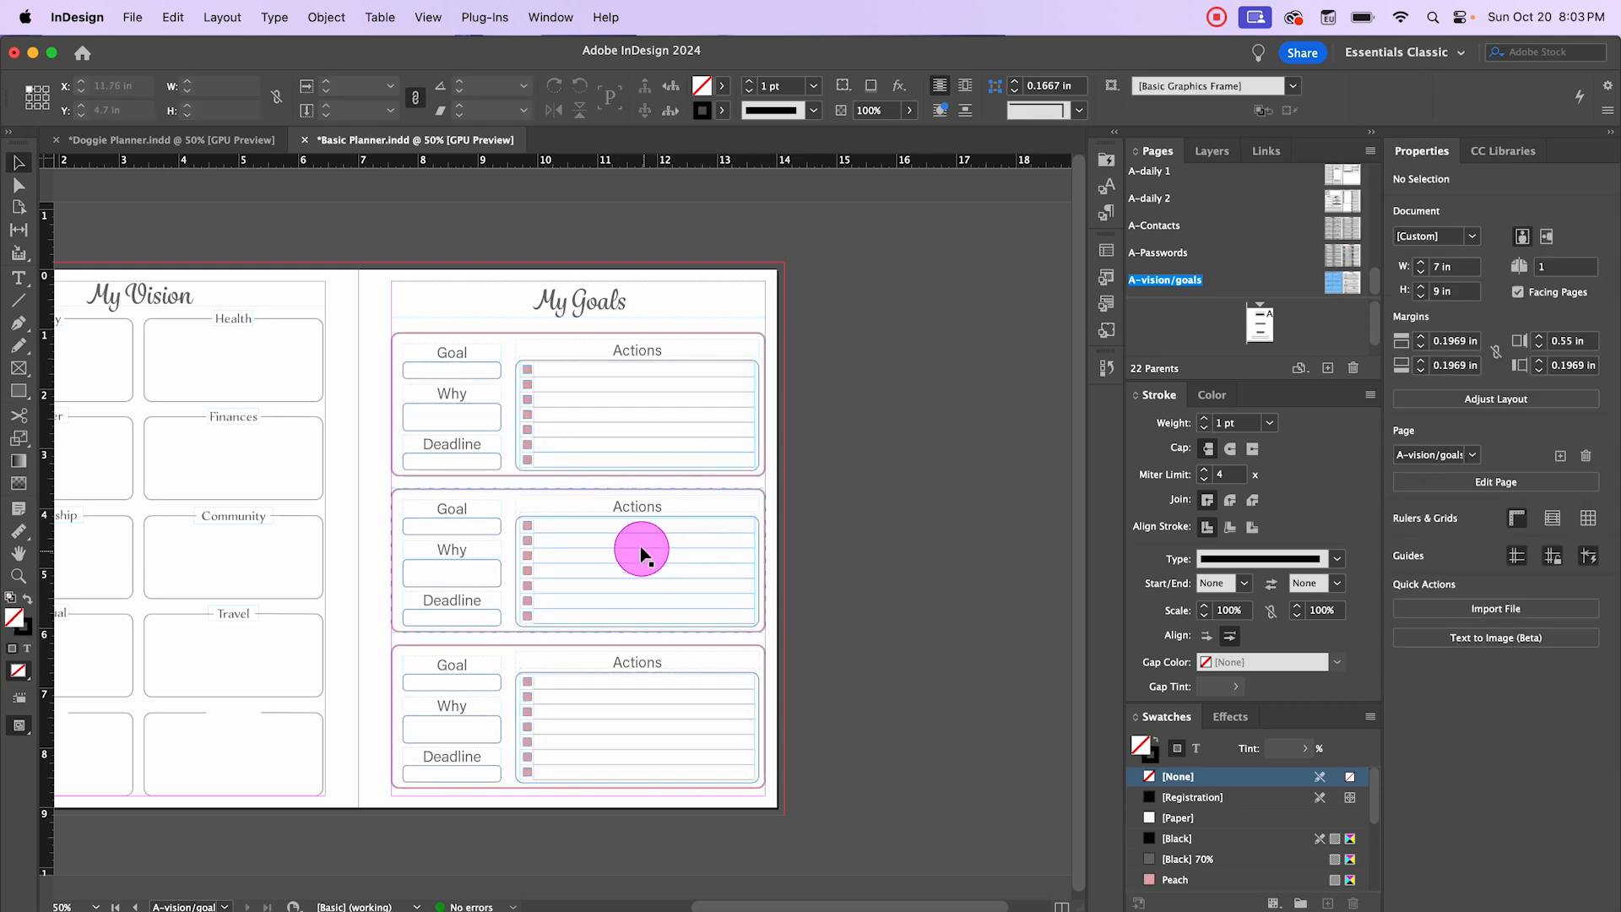
# Step: Ungroup the middle and bottom goal blocks so their parts can be edited separately
pyautogui.scroll(1, 643, 547)
pyautogui.moveTo(924, 523); pyautogui.dragTo(995, 498)
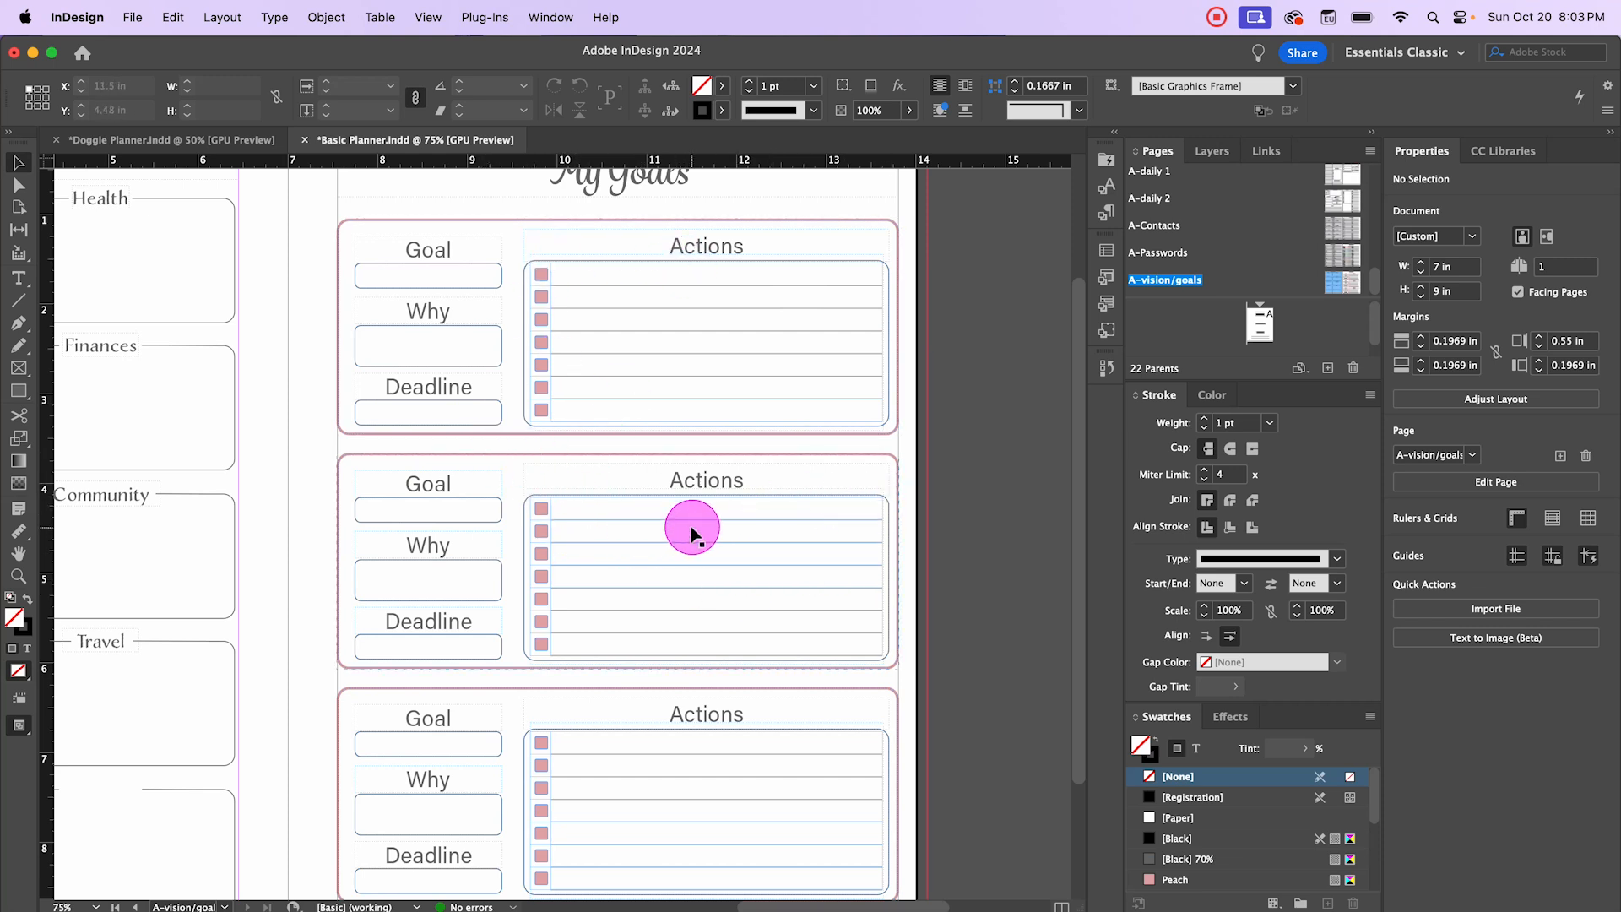
pyautogui.scroll(1, 585, 498)
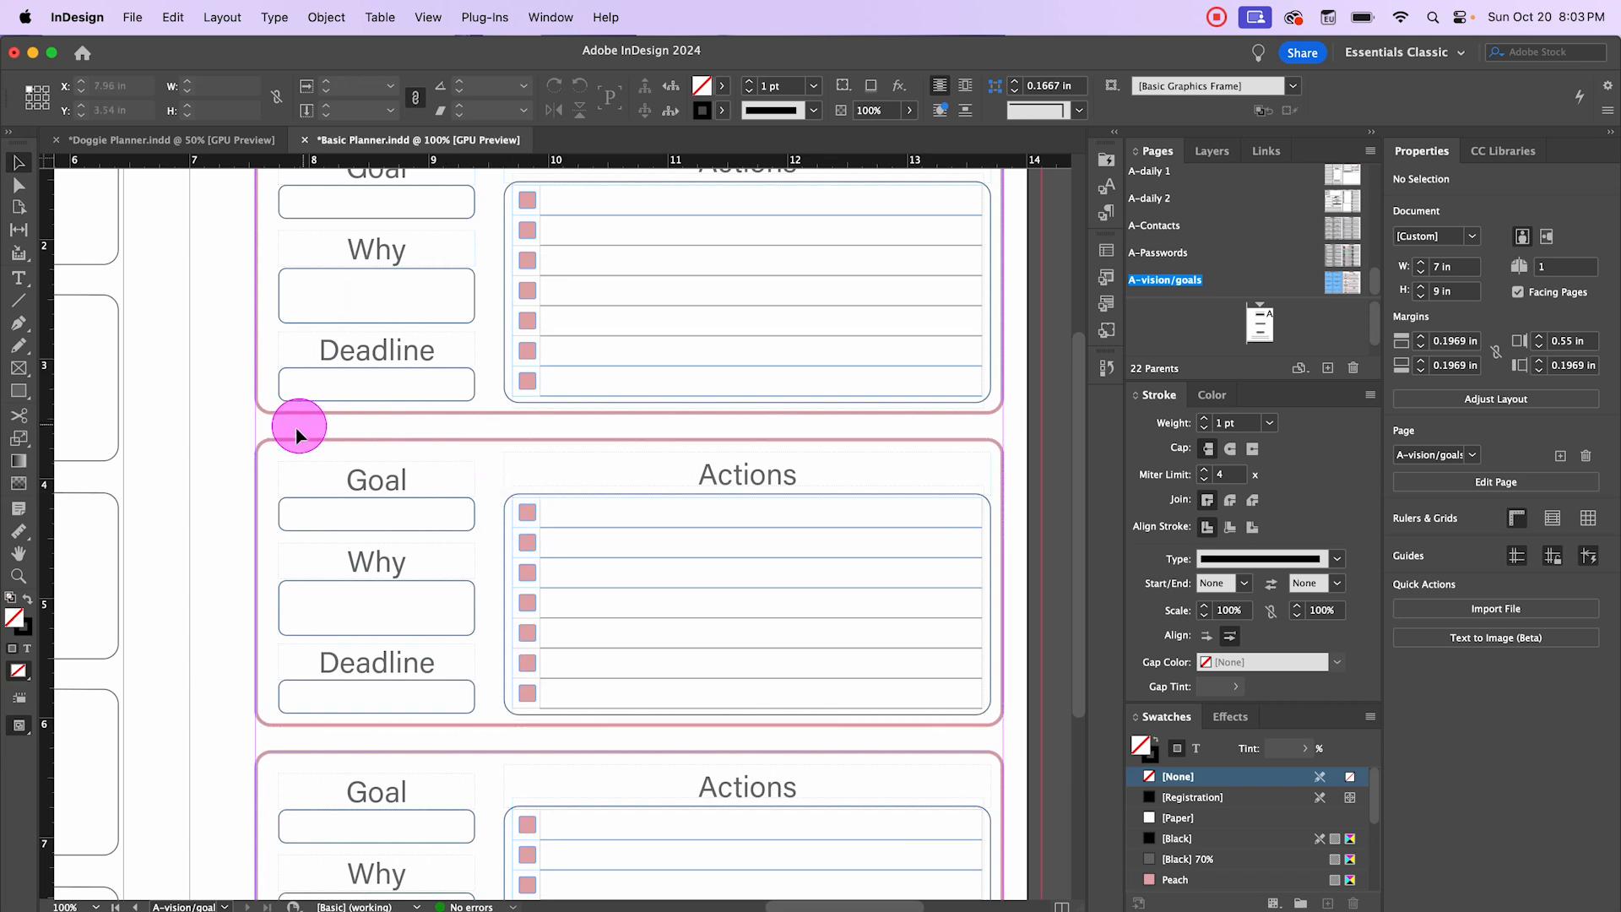
pyautogui.click(368, 440)
pyautogui.scroll(-1, 597, 554)
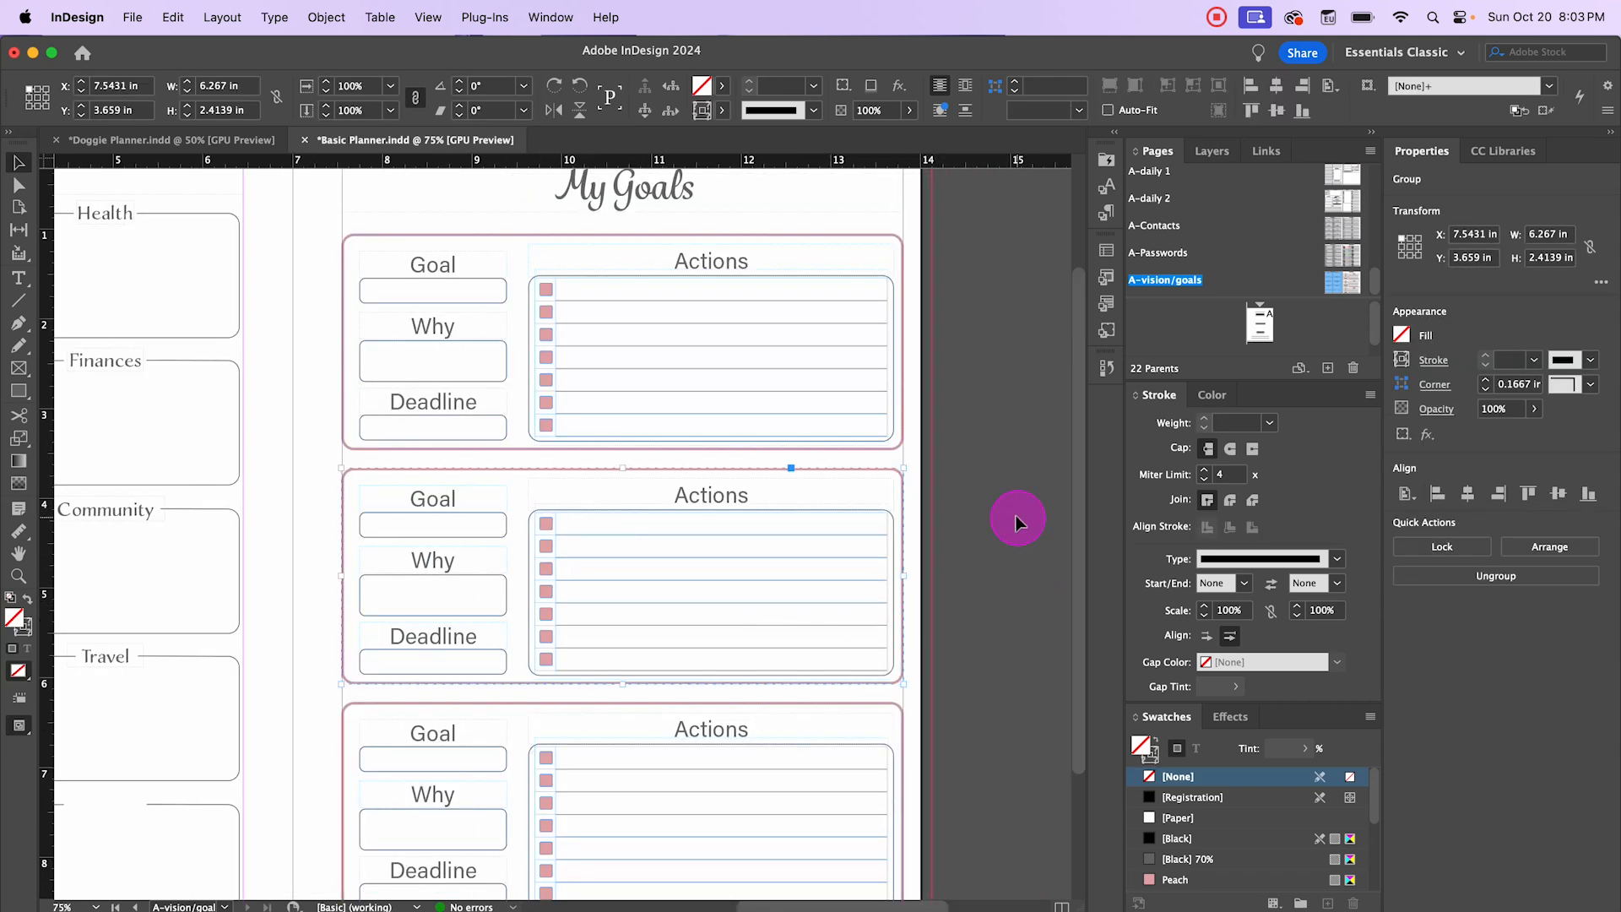
pyautogui.keyDown('shift'); pyautogui.click(693, 787); pyautogui.keyUp('shift')
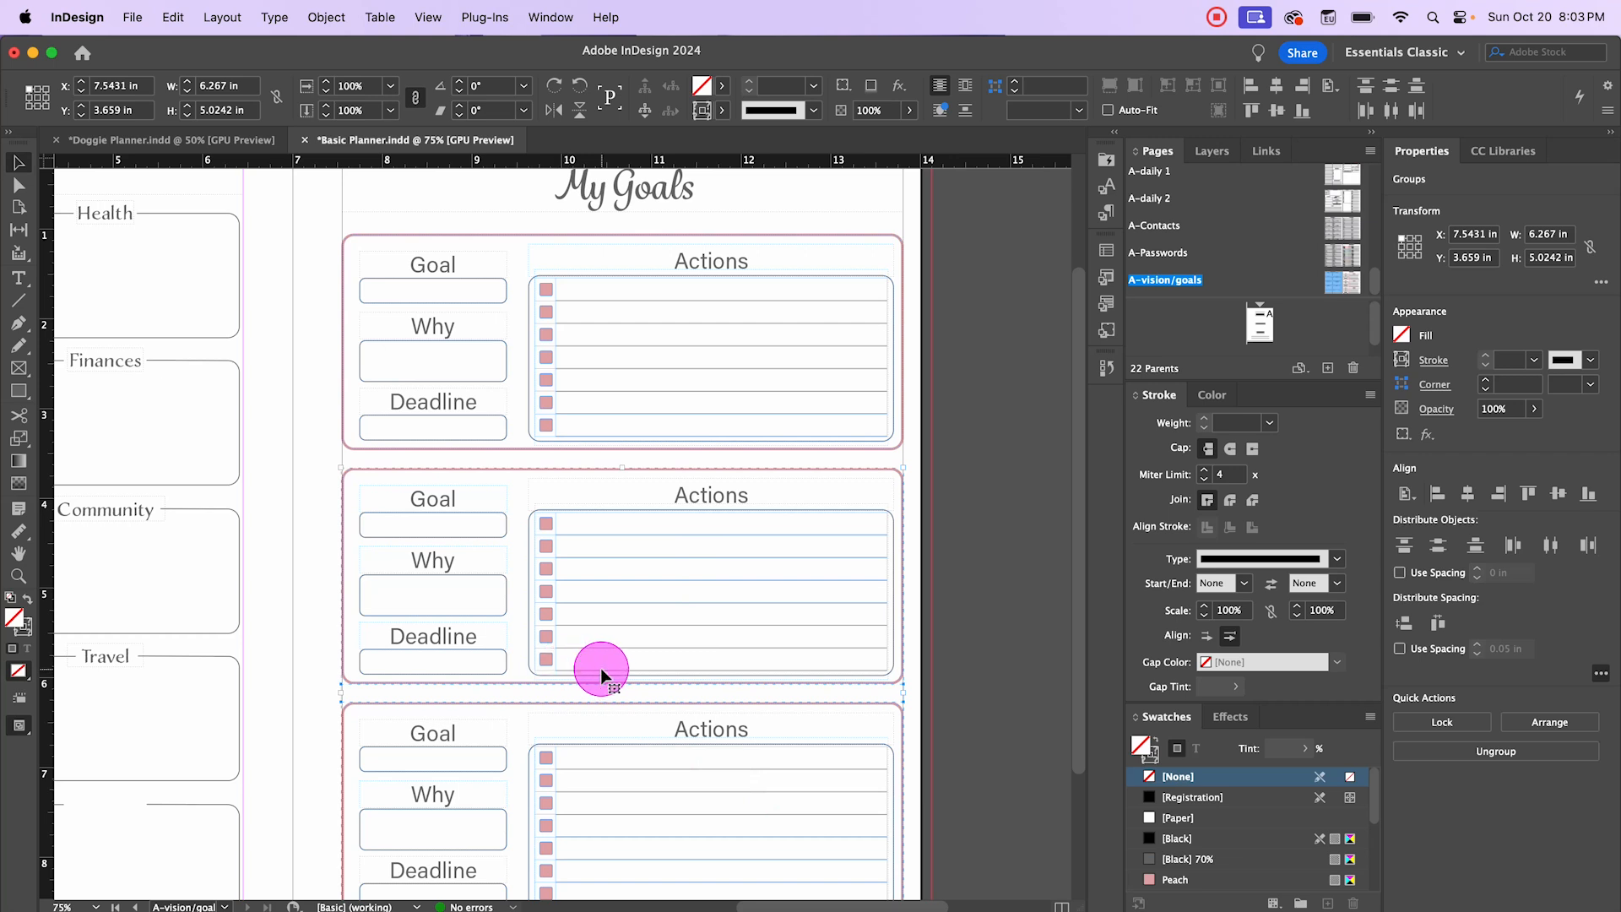
pyautogui.moveTo(1015, 543); pyautogui.dragTo(456, 775)
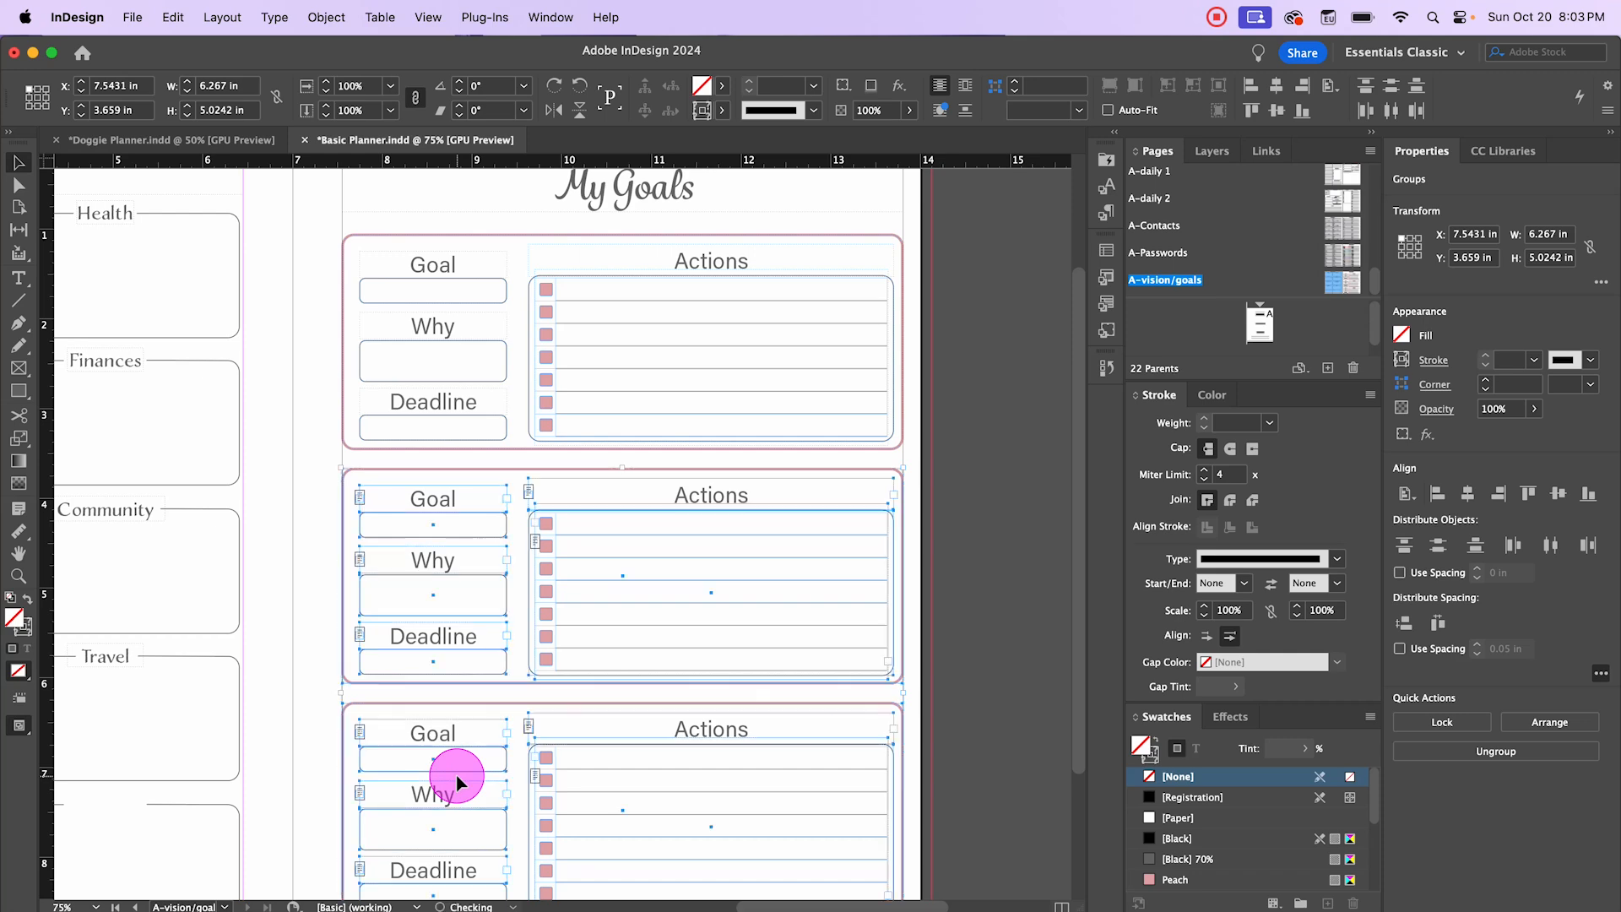
pyautogui.click(959, 584)
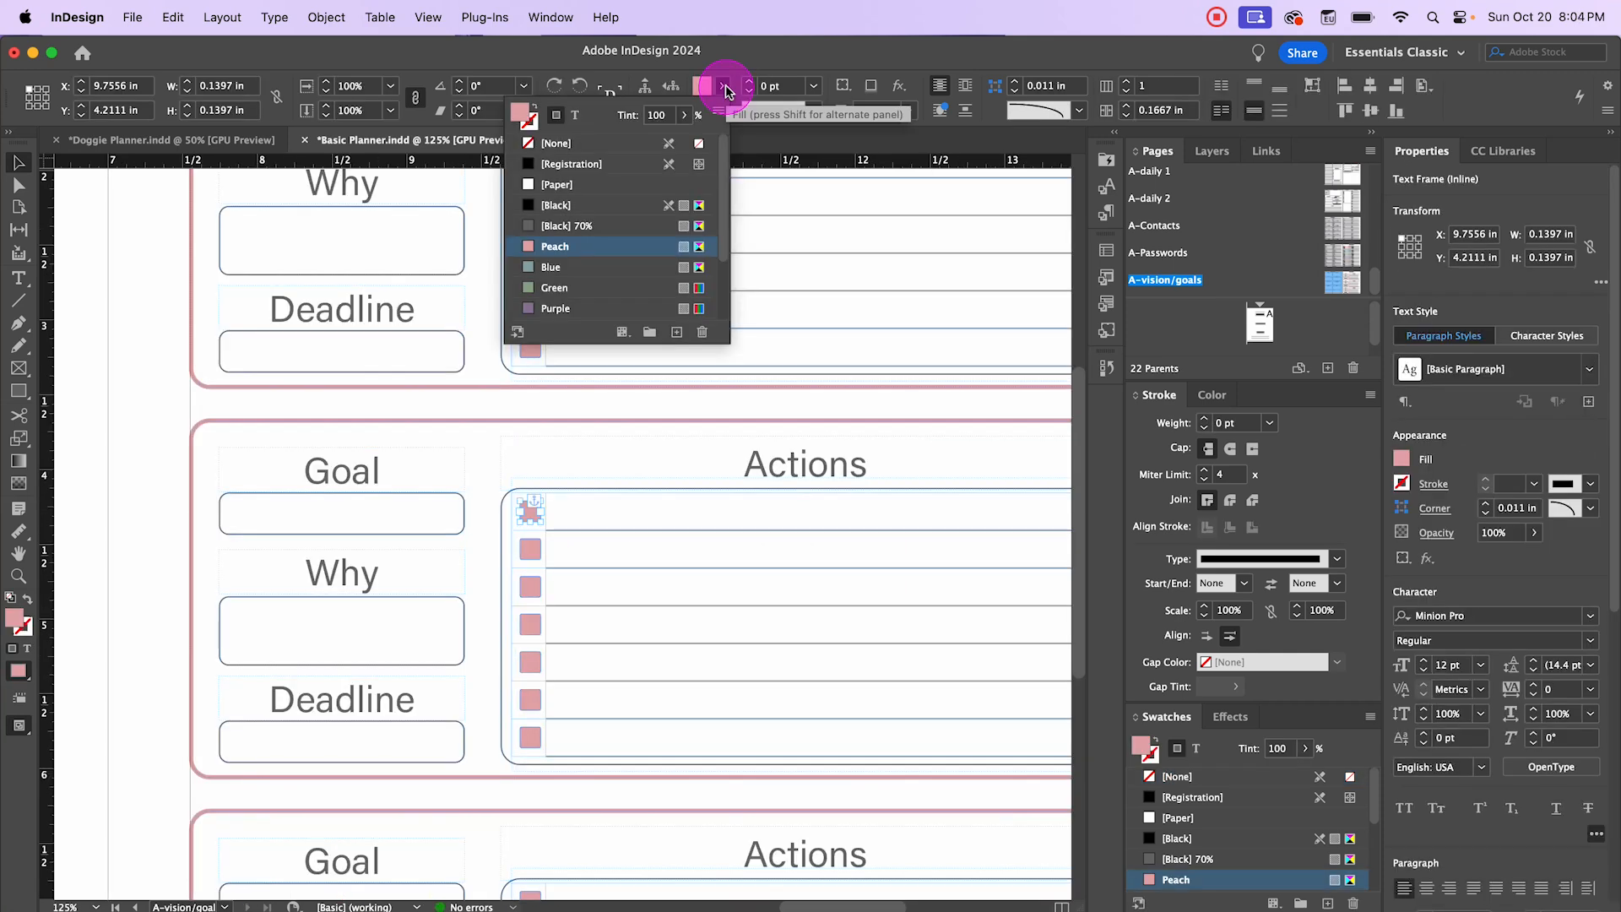
# Step: Recolour the middle goal block with the Blue swatch, filling all seven Actions checkboxes and applying it to the outer frame's stroke
pyautogui.click(550, 268)
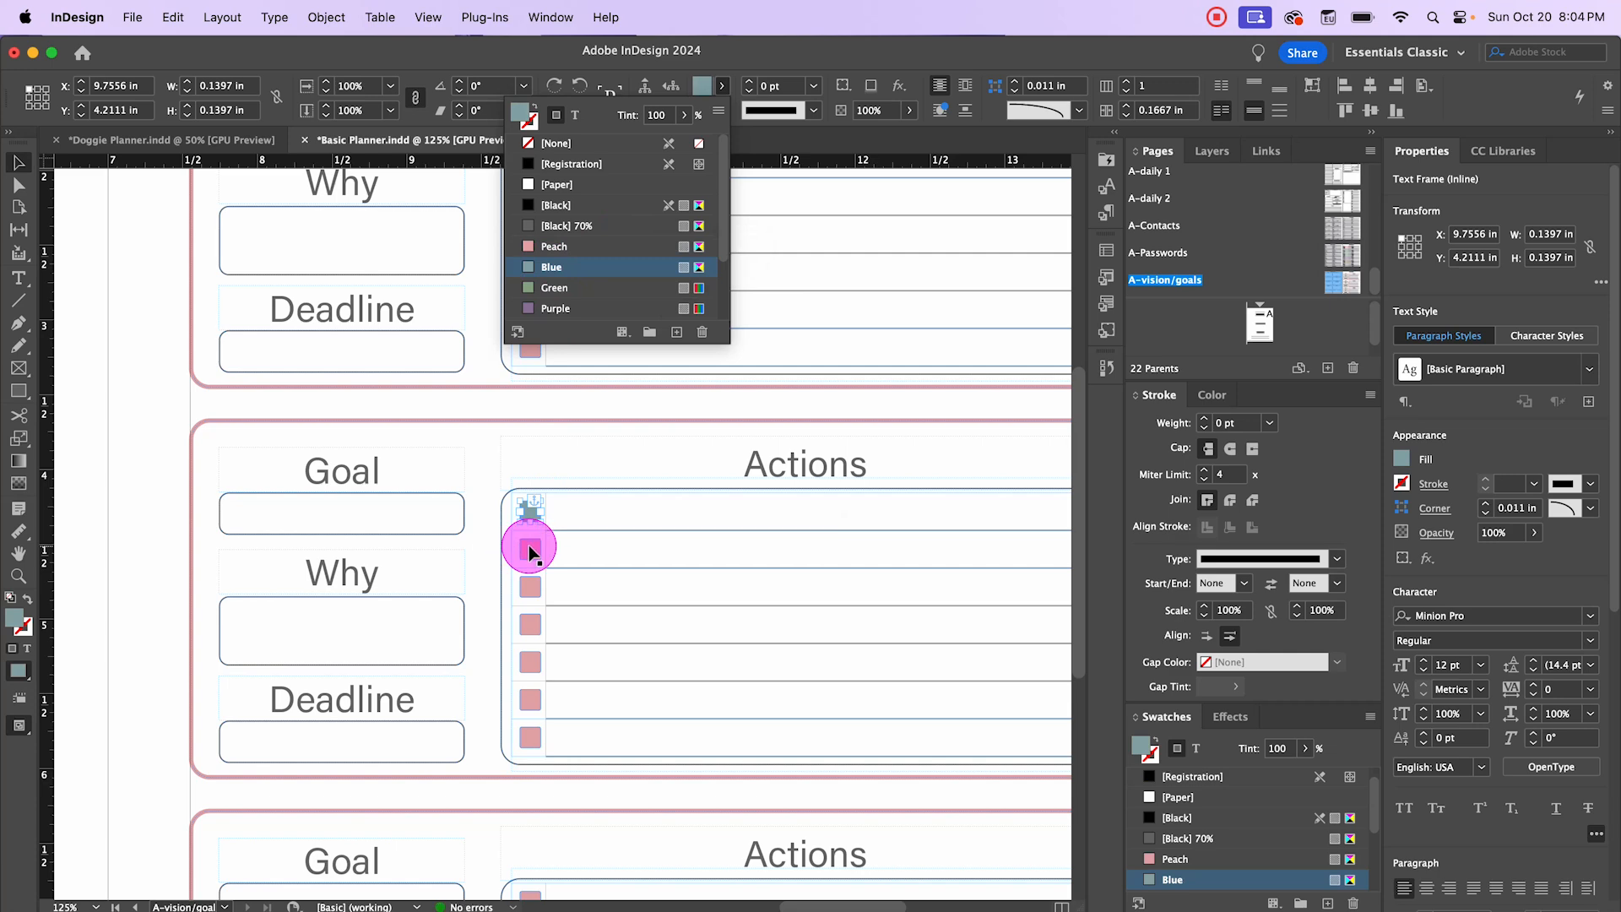
pyautogui.click(531, 551)
pyautogui.click(722, 86)
pyautogui.click(551, 267)
pyautogui.click(530, 588)
pyautogui.click(721, 86)
pyautogui.click(551, 268)
pyautogui.click(530, 625)
pyautogui.click(722, 86)
pyautogui.click(552, 267)
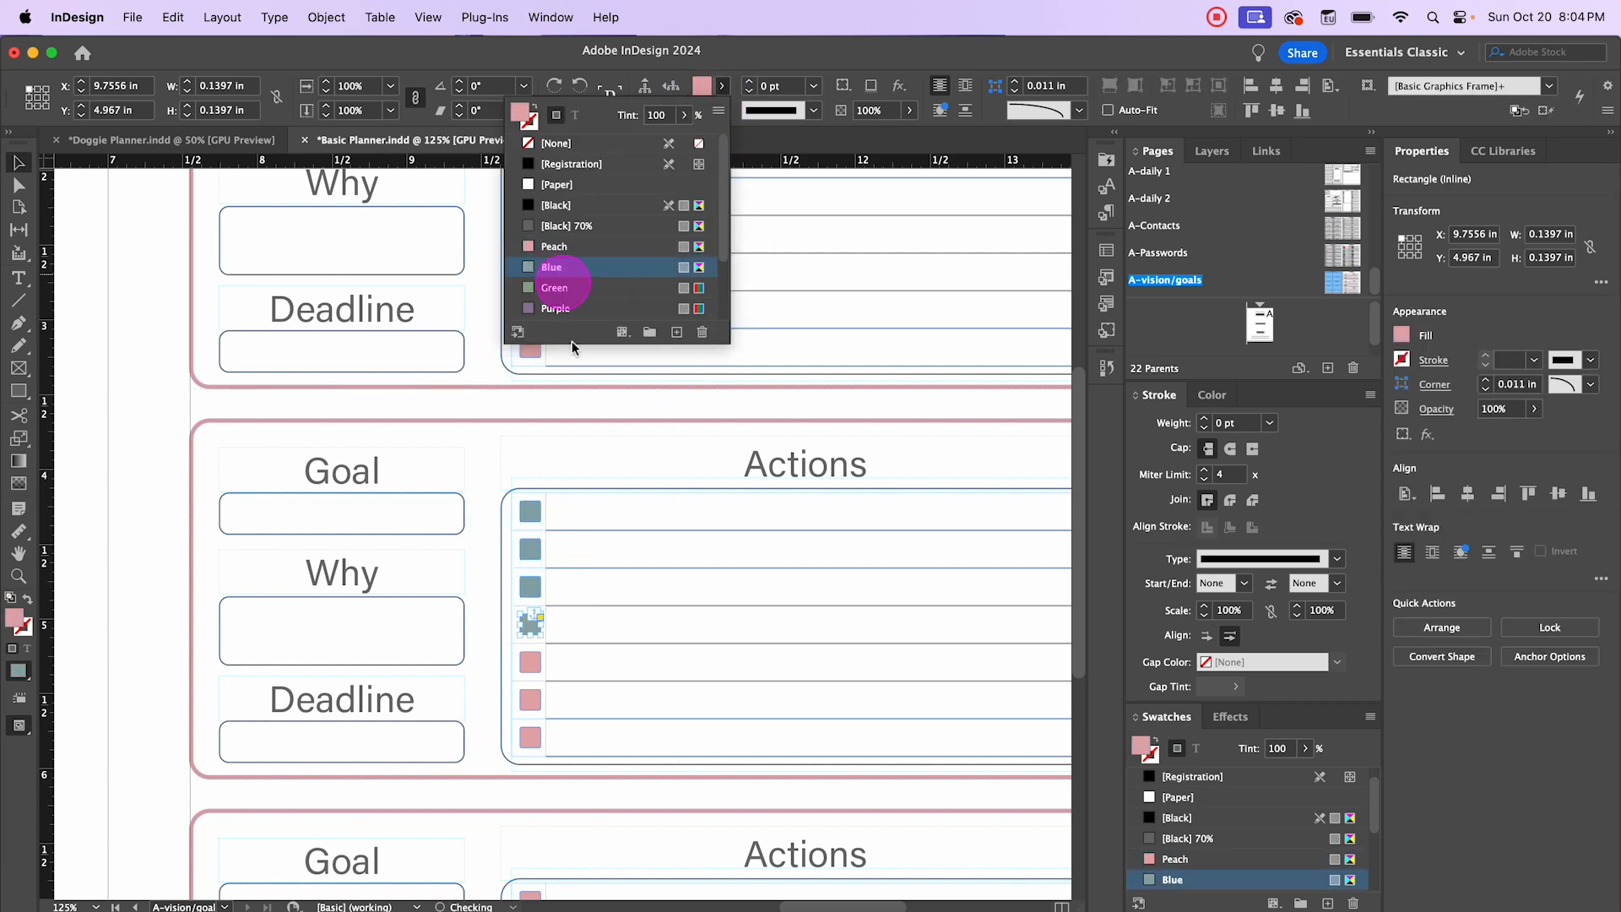
pyautogui.click(530, 663)
pyautogui.click(722, 86)
pyautogui.click(551, 268)
pyautogui.click(183, 382)
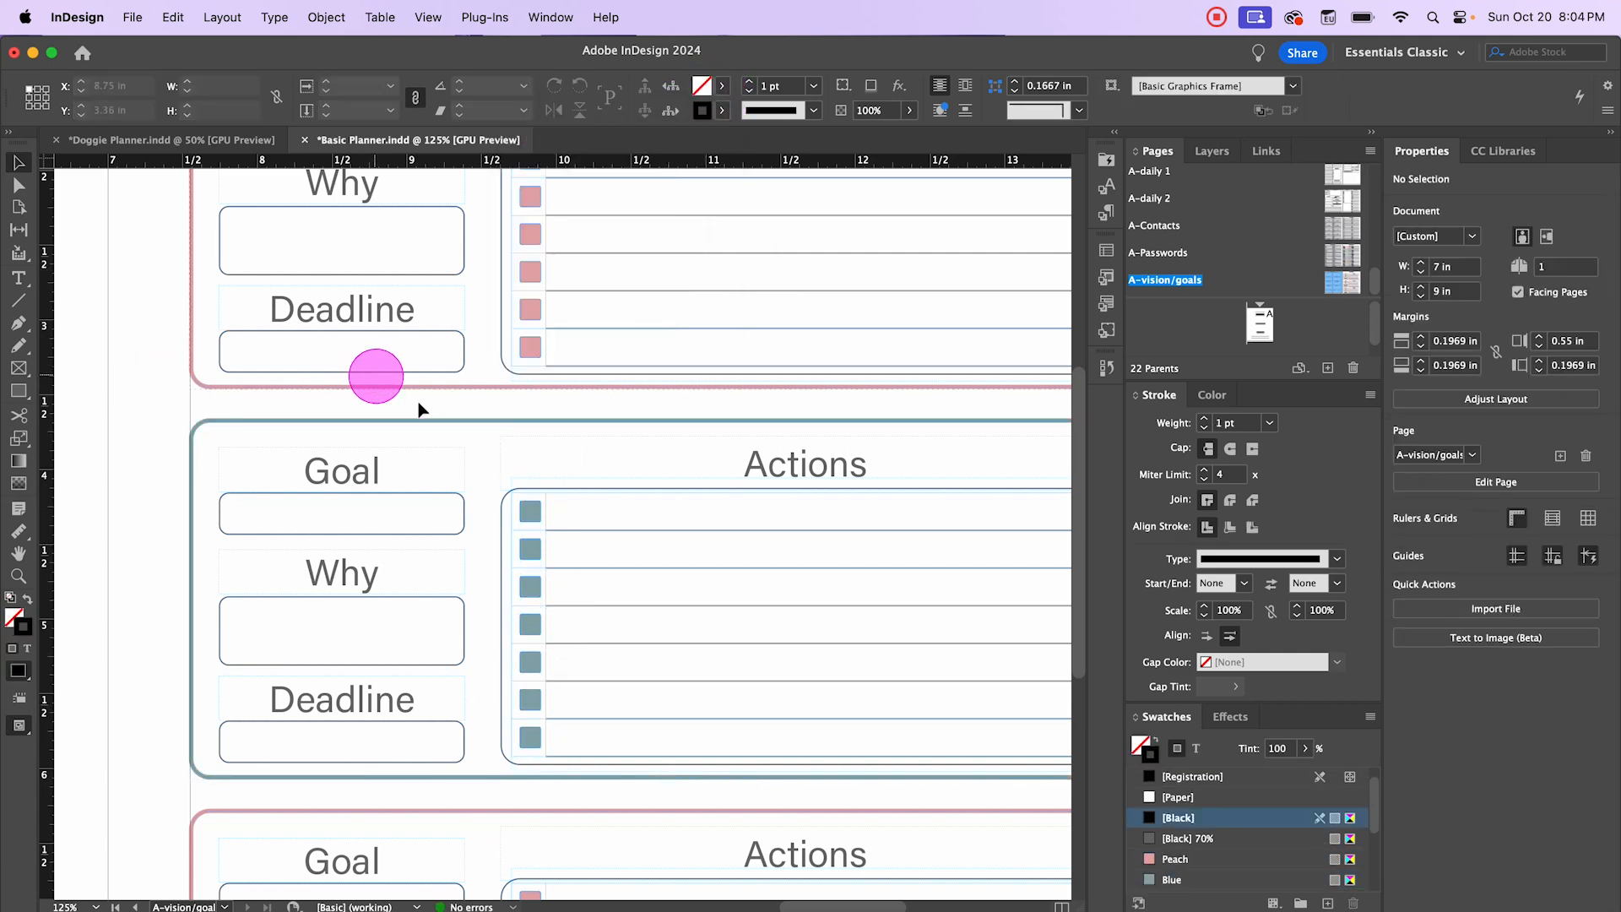
# Step: Recolour the bottom goal block with the Purple swatch, on the outer frame's stroke and as the fill of its seven Actions checkboxes
pyautogui.scroll(-1, 463, 542)
pyautogui.moveTo(527, 644); pyautogui.dragTo(532, 323)
pyautogui.click(722, 110)
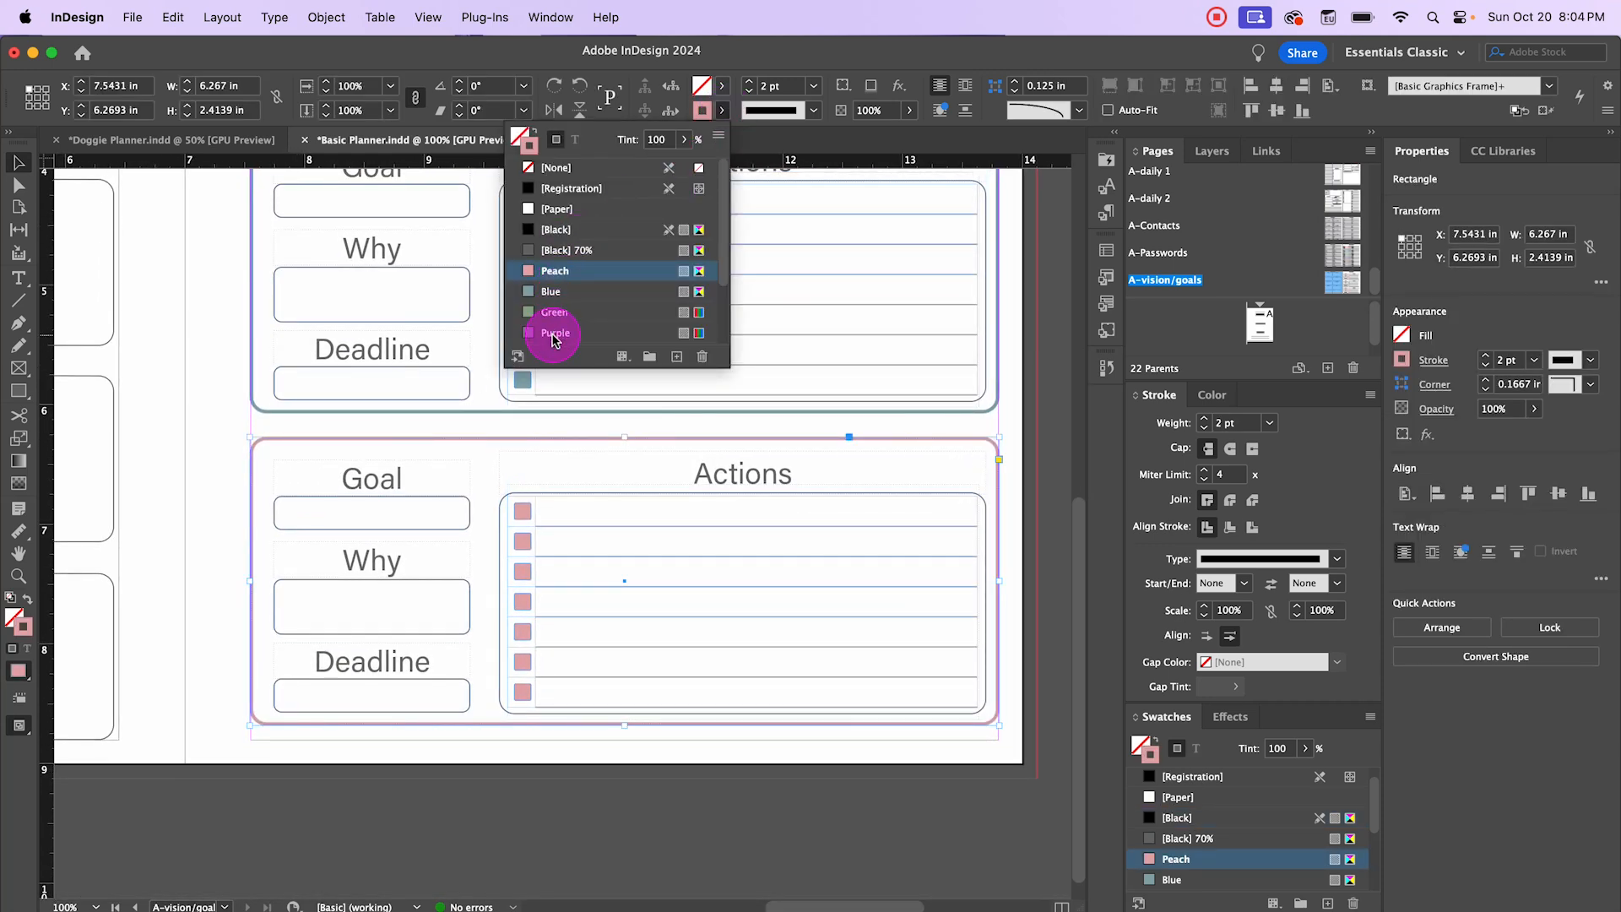
pyautogui.click(553, 337)
pyautogui.click(524, 513)
pyautogui.click(722, 86)
pyautogui.click(560, 308)
pyautogui.click(524, 542)
pyautogui.click(722, 86)
pyautogui.click(563, 308)
pyautogui.click(524, 571)
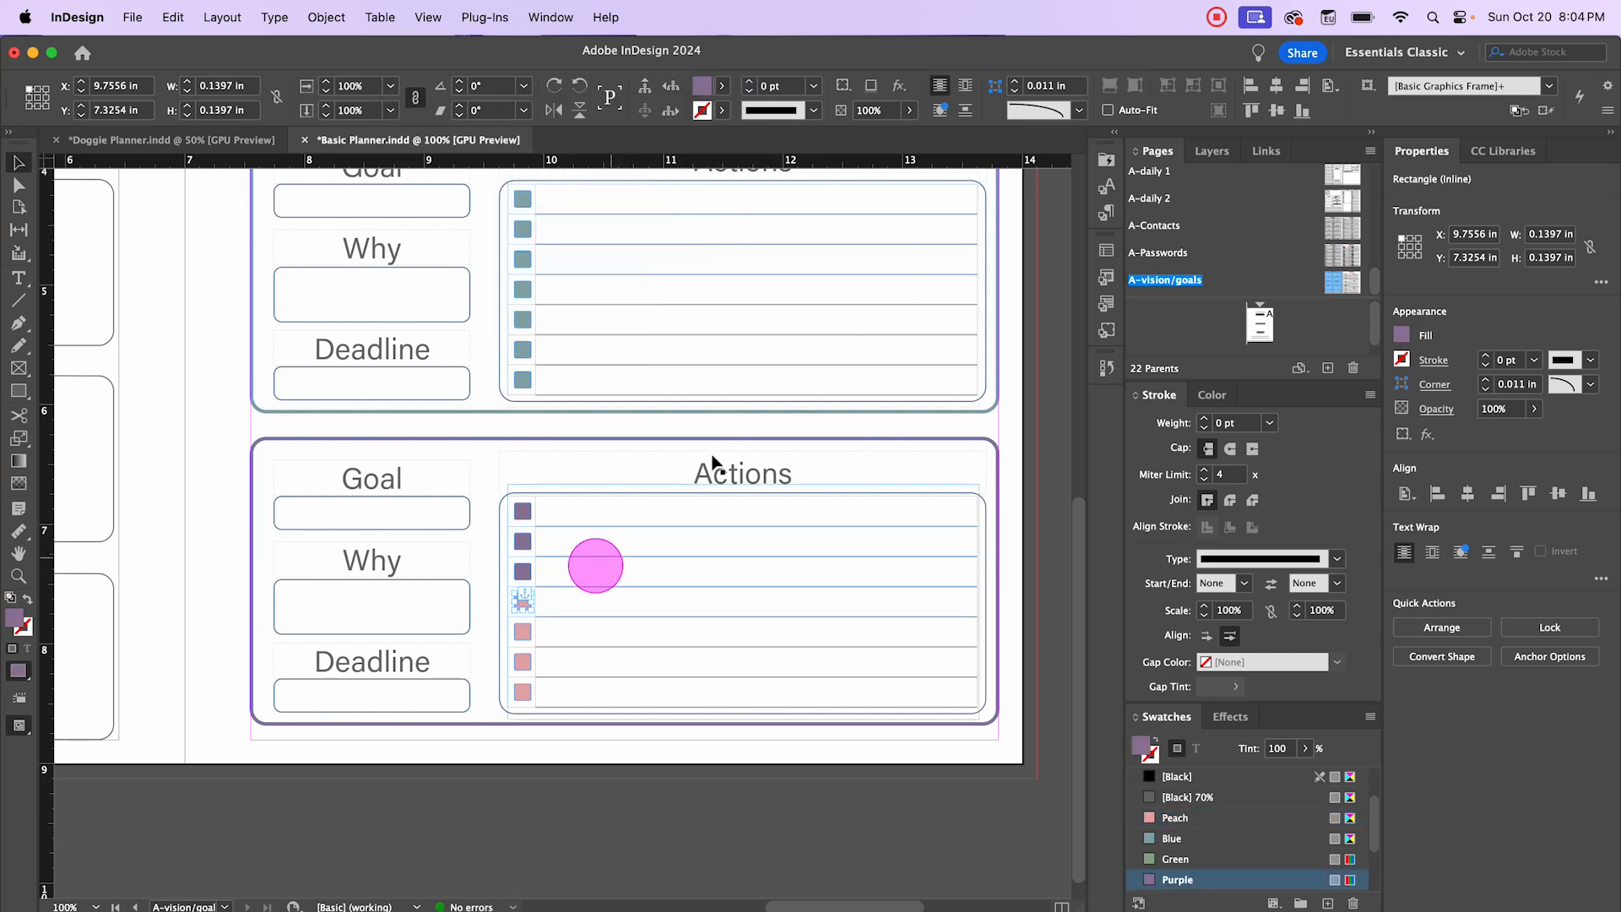
pyautogui.click(721, 86)
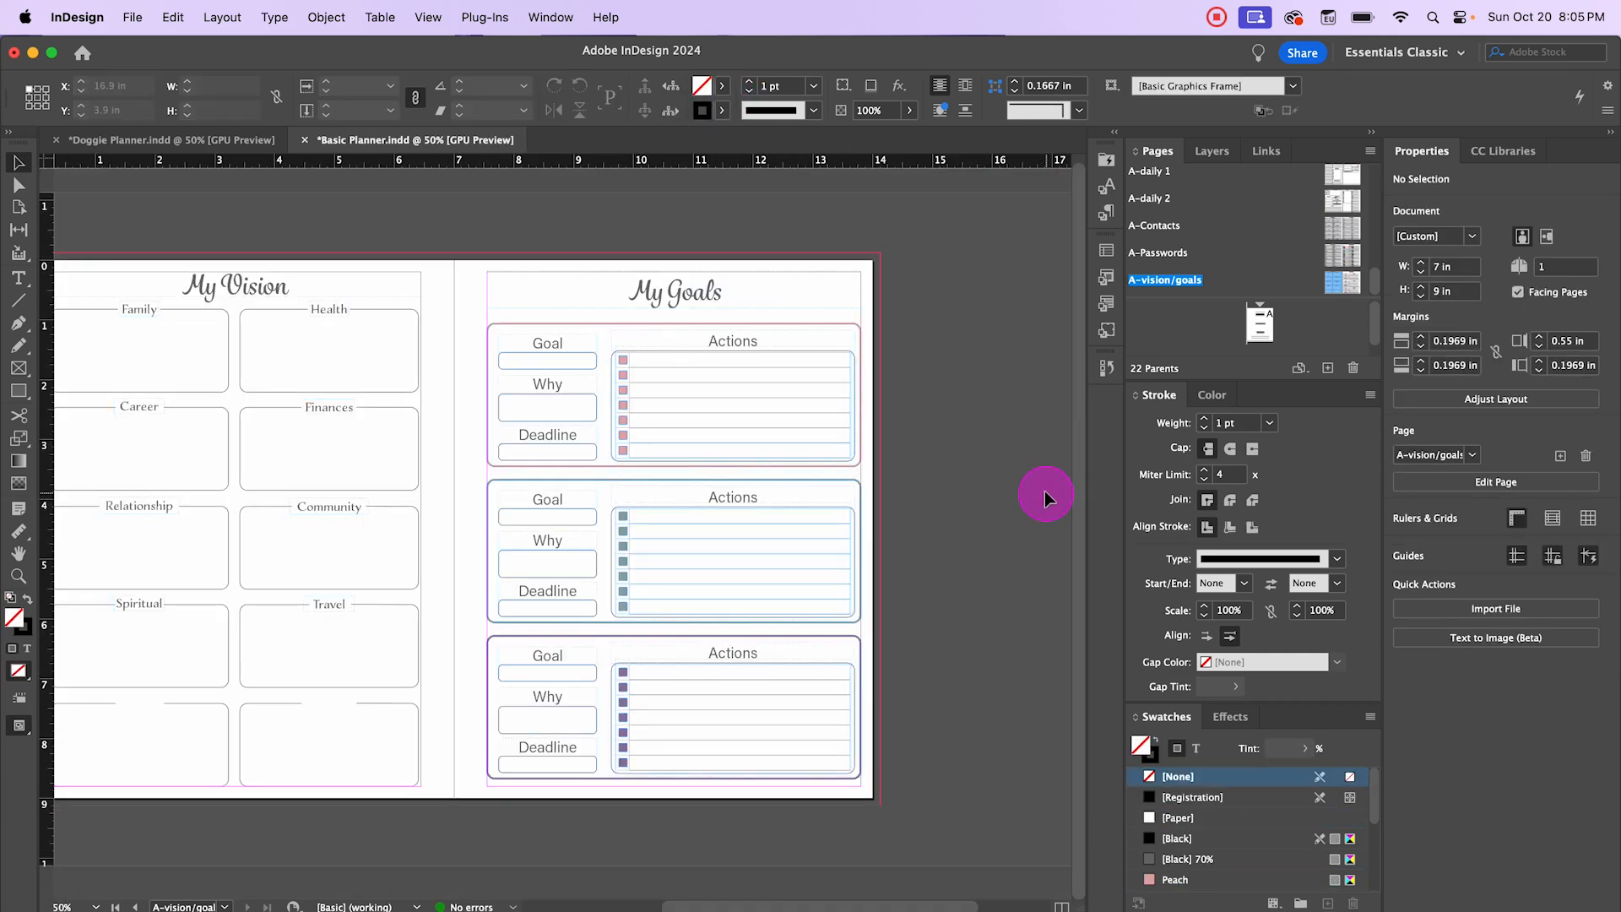
# Step: Preview the finished My Vision and My Goals spread without guides and frame edges, and return to the normal view
pyautogui.scroll(1, 899, 532)
pyautogui.press('w')
pyautogui.moveTo(900, 535); pyautogui.dragTo(1006, 488)
pyautogui.scroll(-1, 1002, 494)
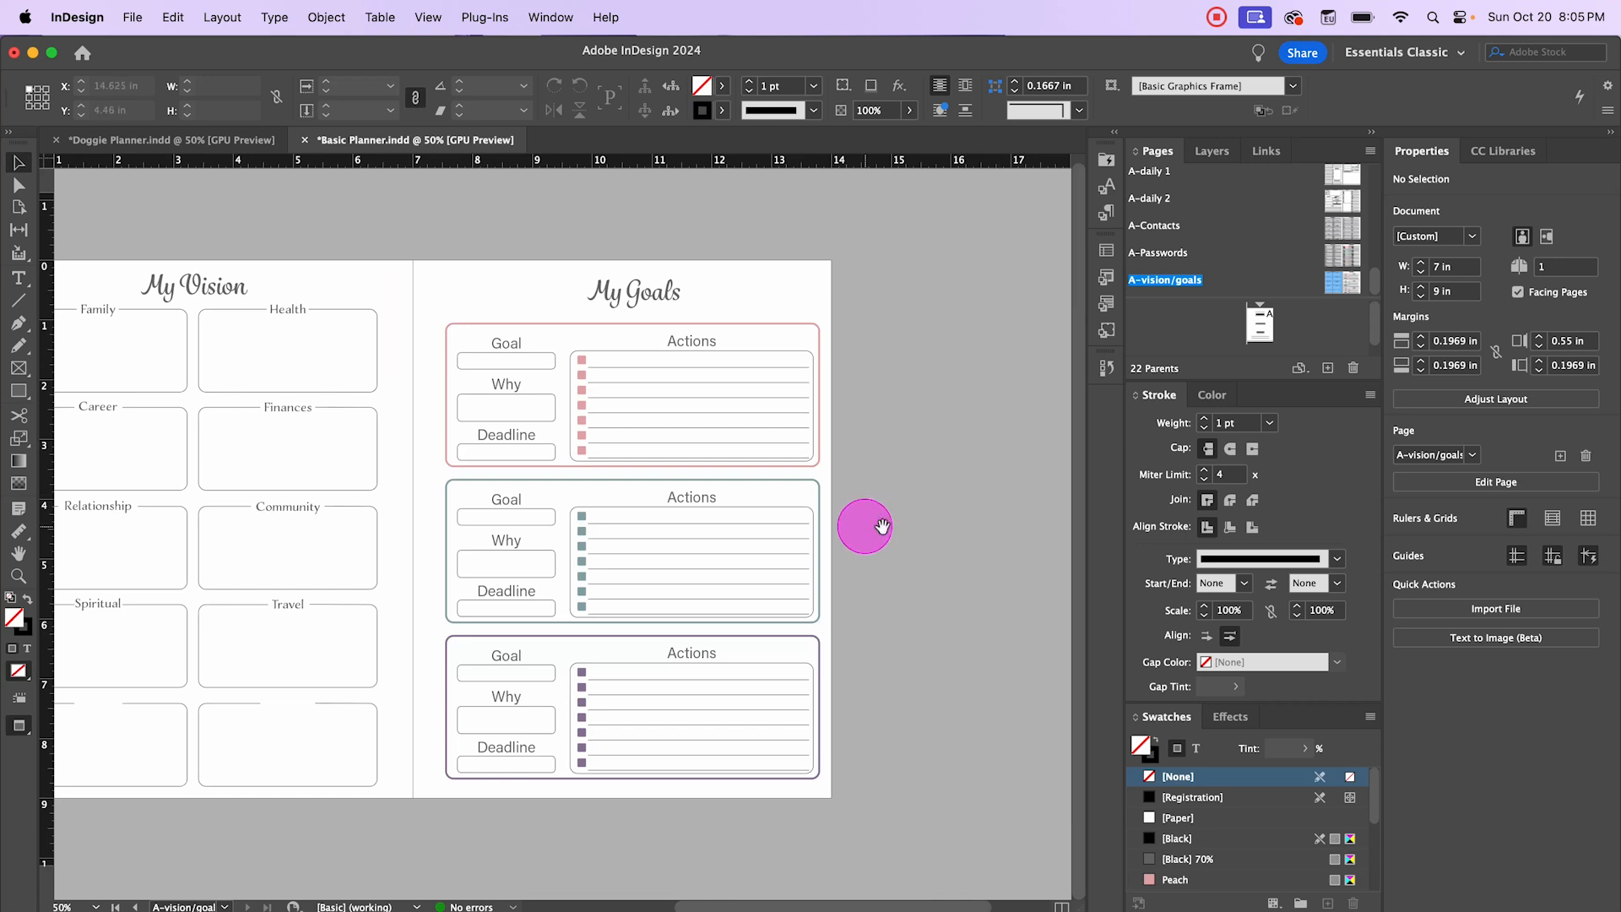
pyautogui.hscroll(-2, 869, 525)
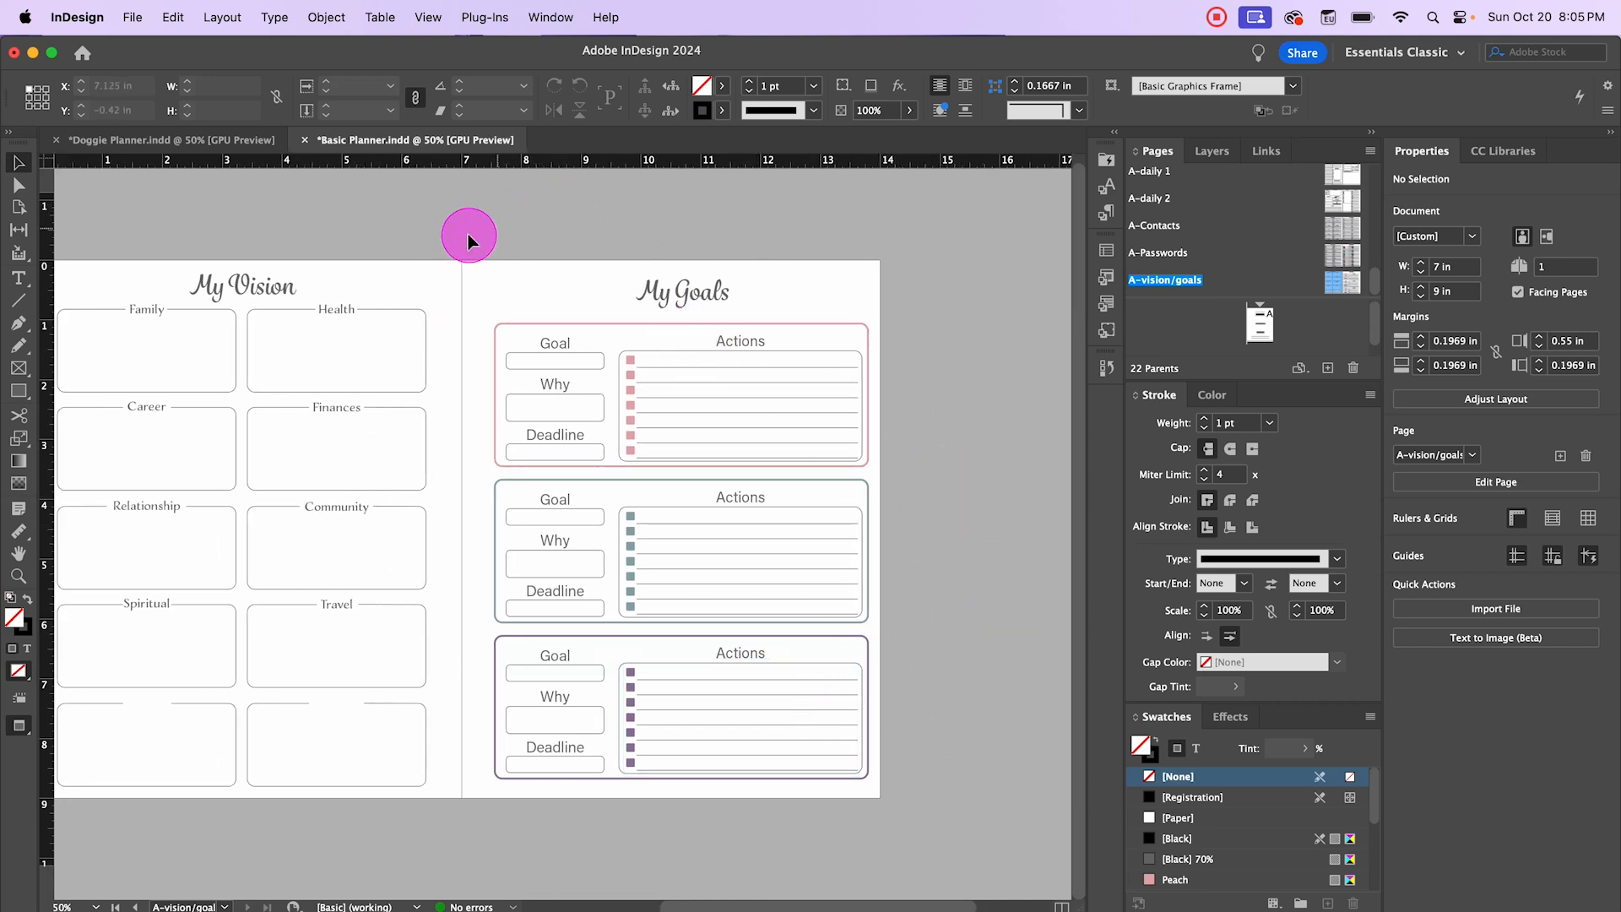
pyautogui.hscroll(-2, 506, 226)
pyautogui.hscroll(-2, 557, 225)
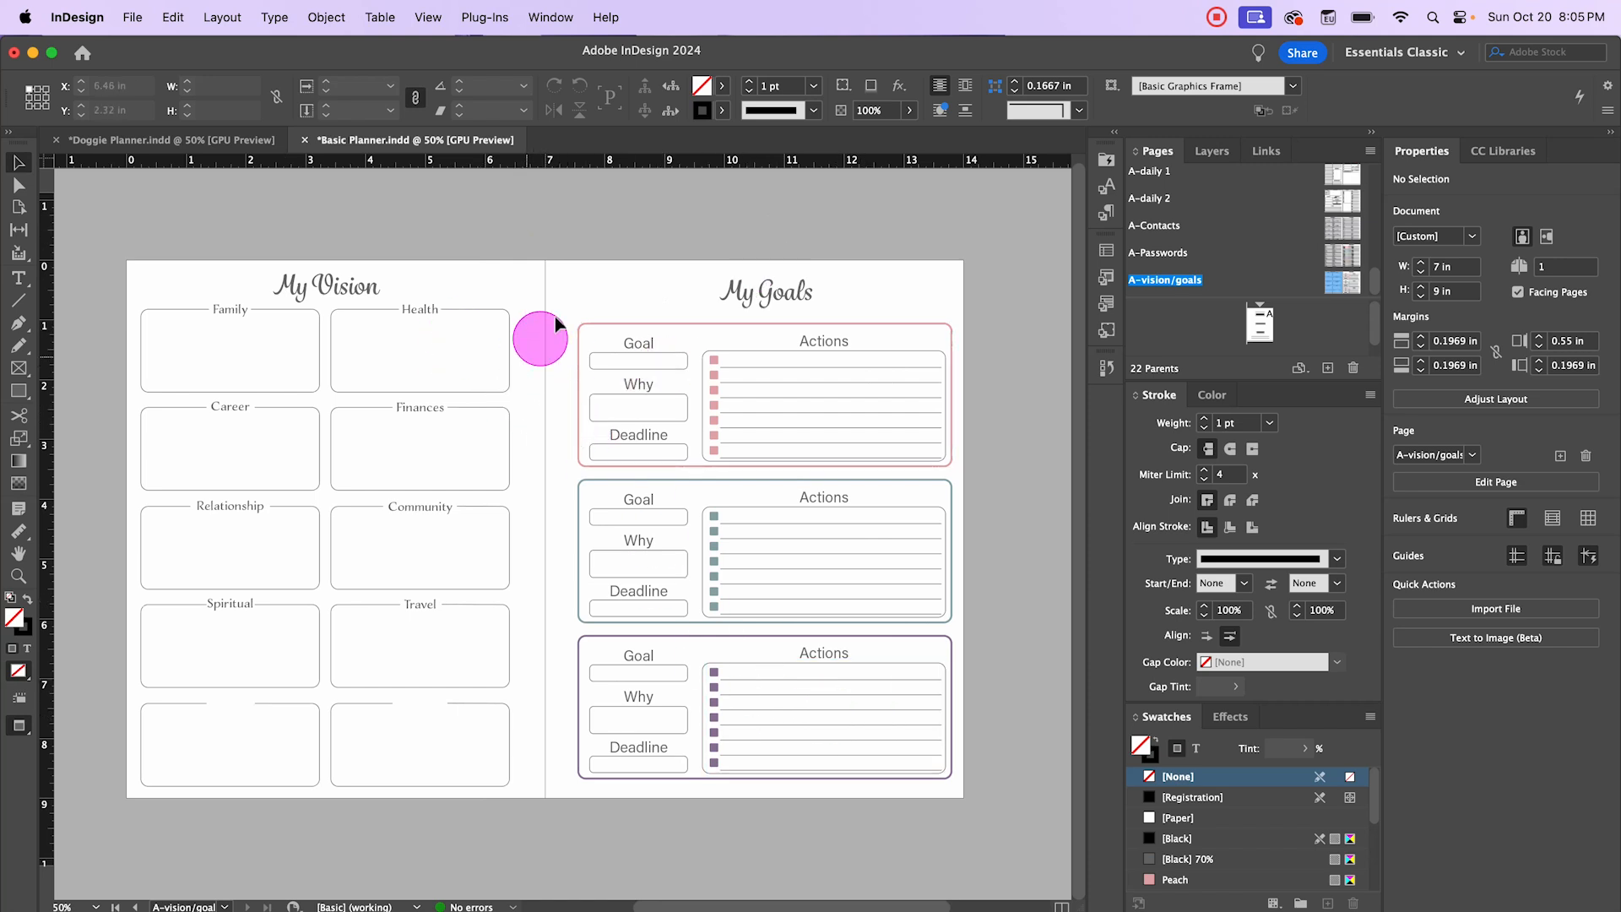
pyautogui.press('w')
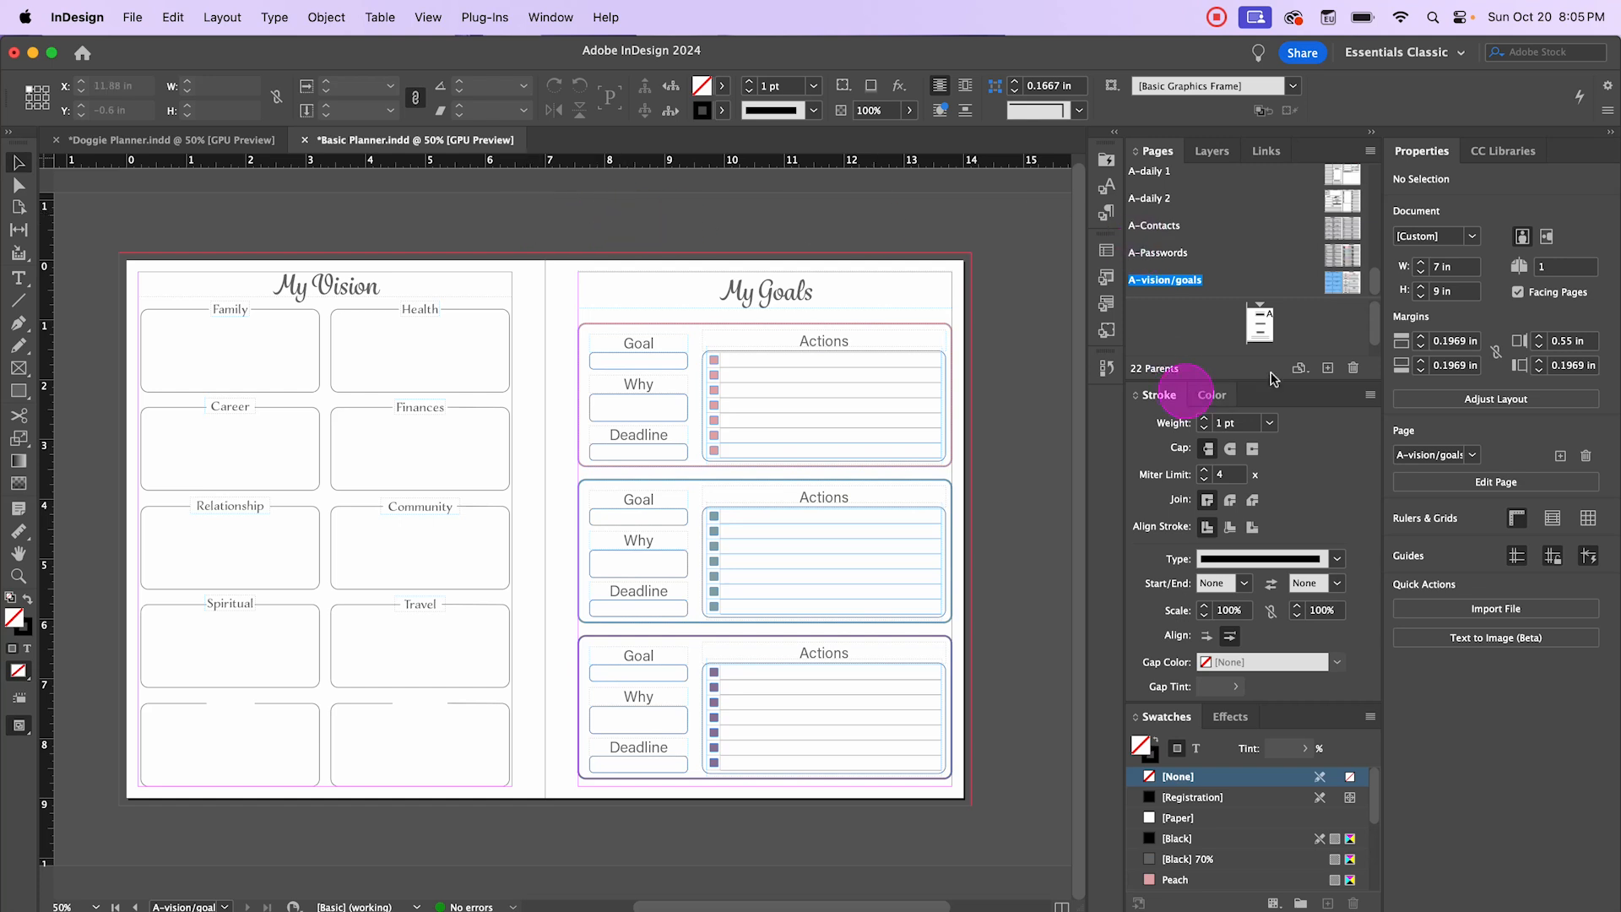
# Step: Create a new two-page parent spread with prefix A and name it Goal Planner
pyautogui.click(1327, 369)
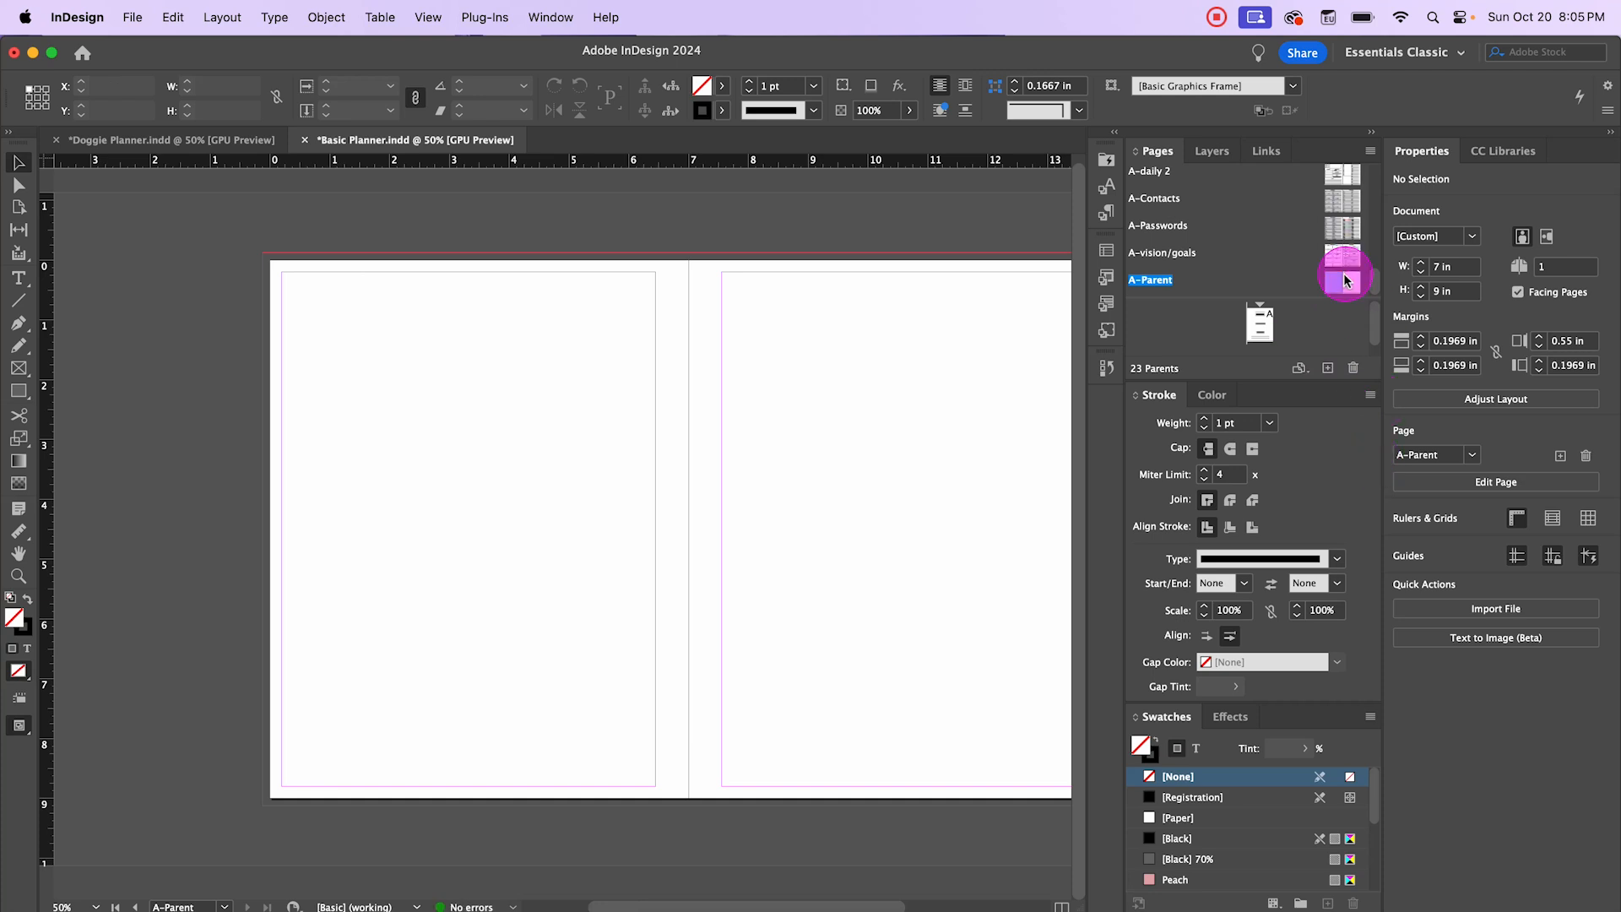
pyautogui.rightClick(1149, 282)
pyautogui.click(1284, 427)
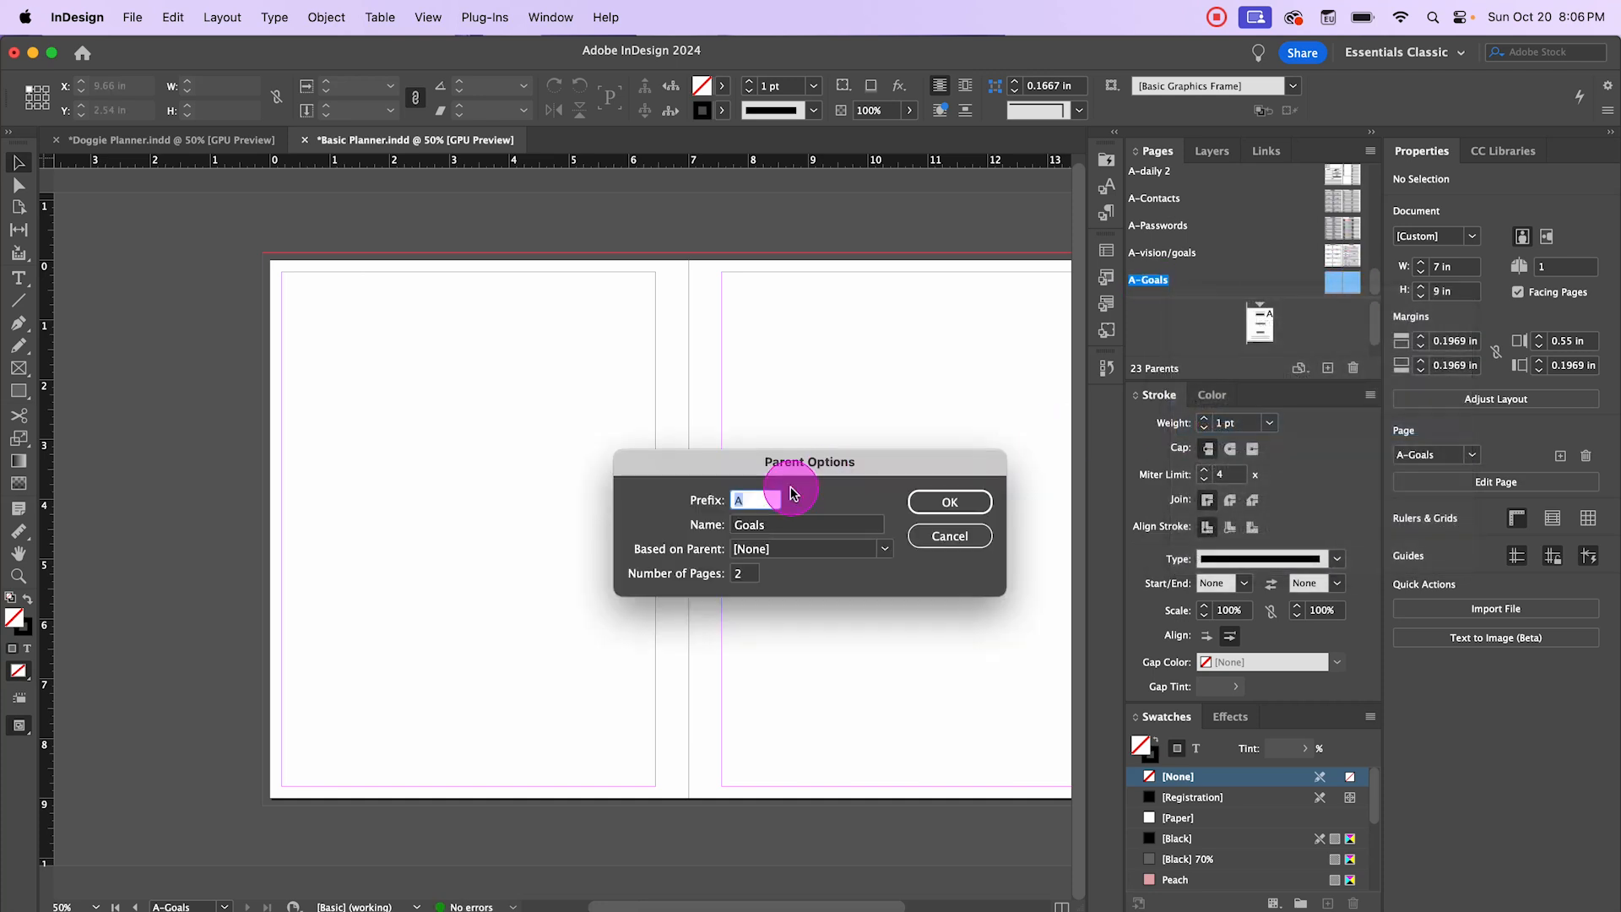
pyautogui.click(794, 527)
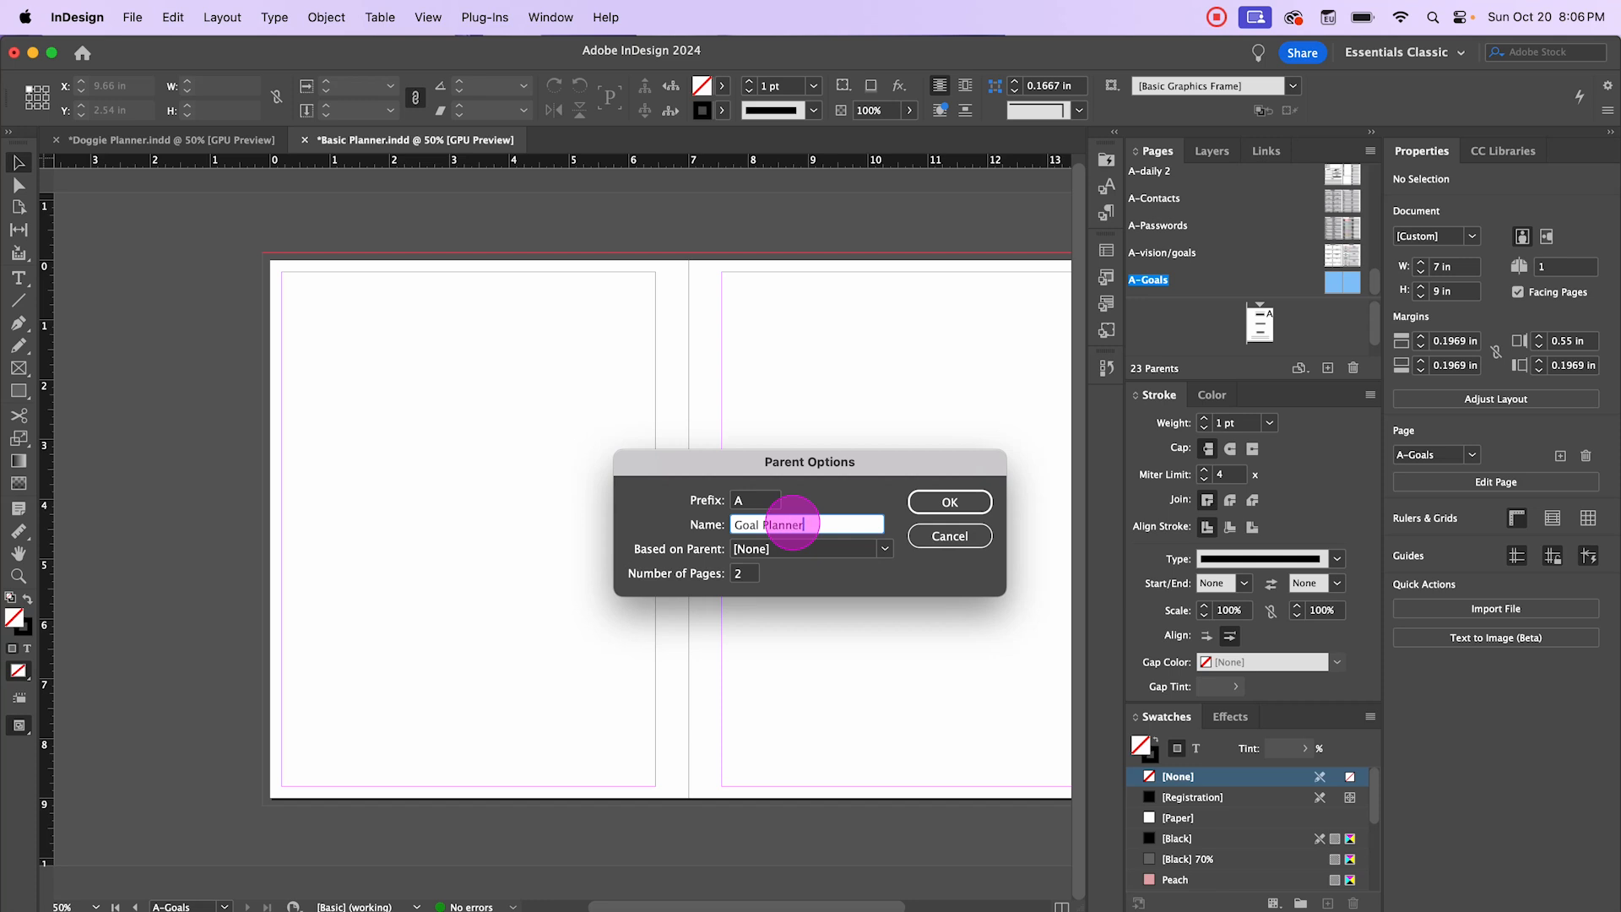
pyautogui.write('Planner')
pyautogui.click(946, 502)
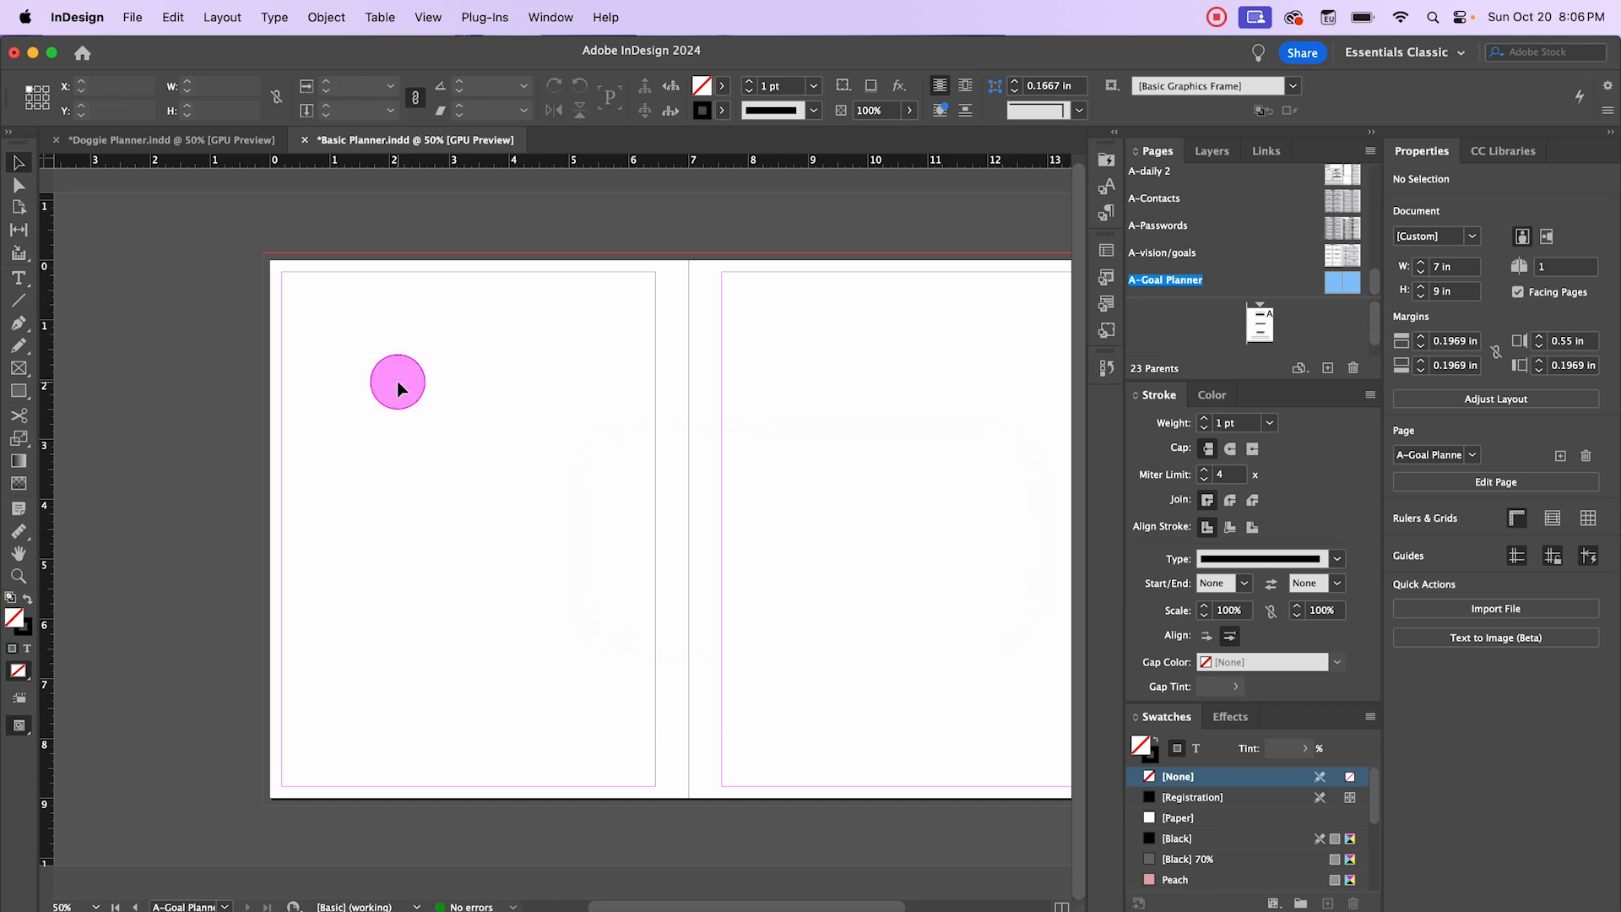
# Step: Create a text frame across the top margin of the left Goal Planner page and enter the title "Goal Planner"
pyautogui.press('super+0')
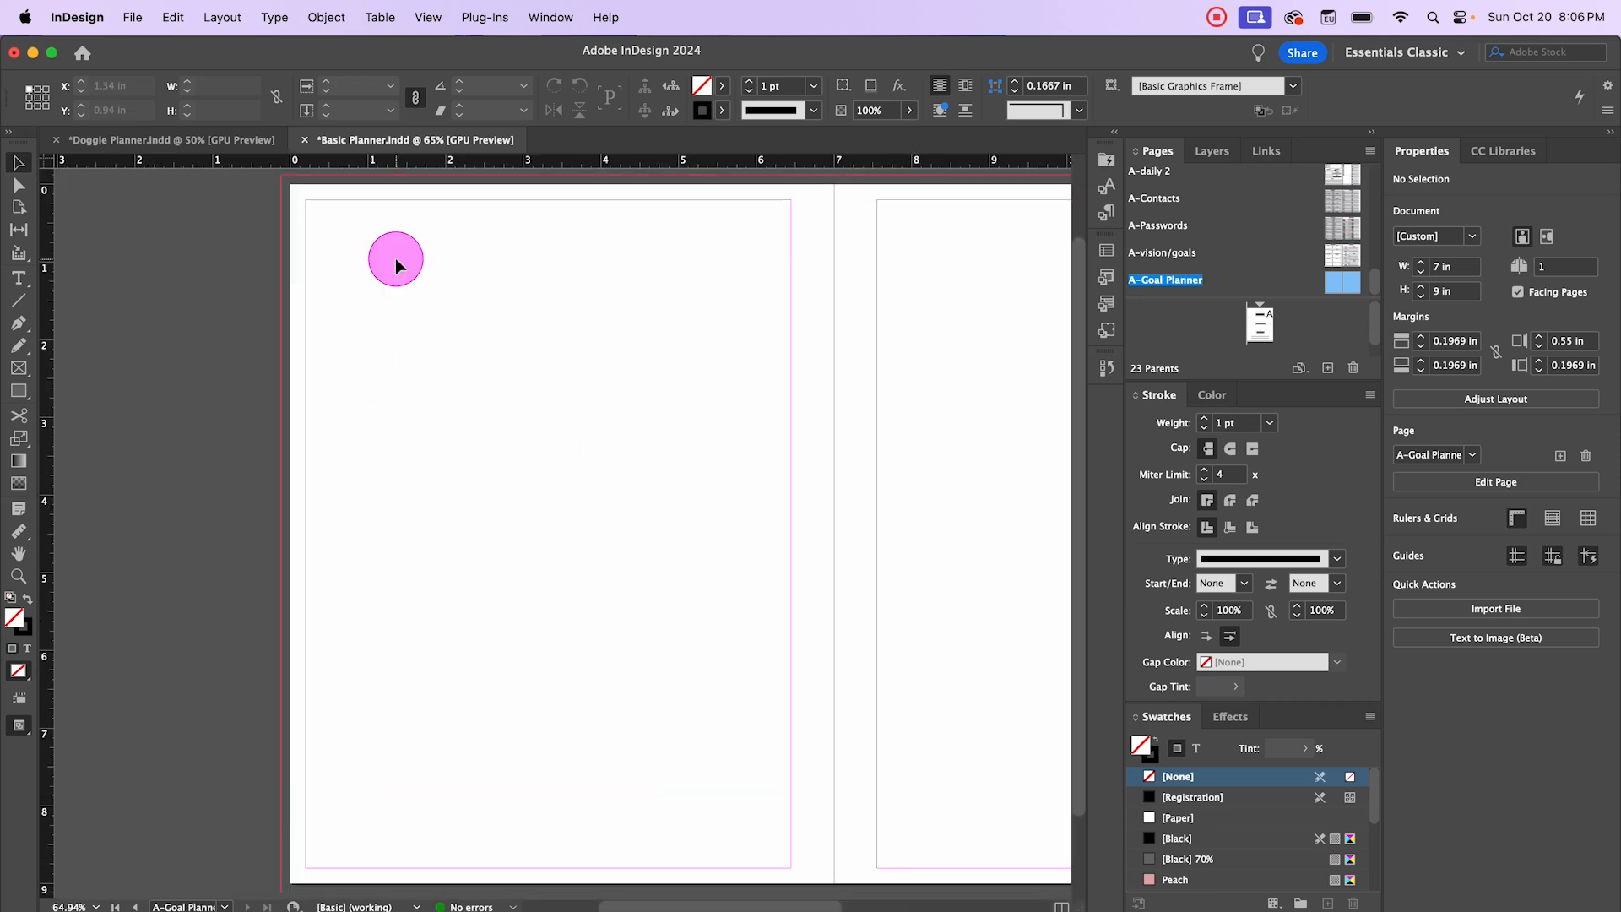
pyautogui.click(20, 281)
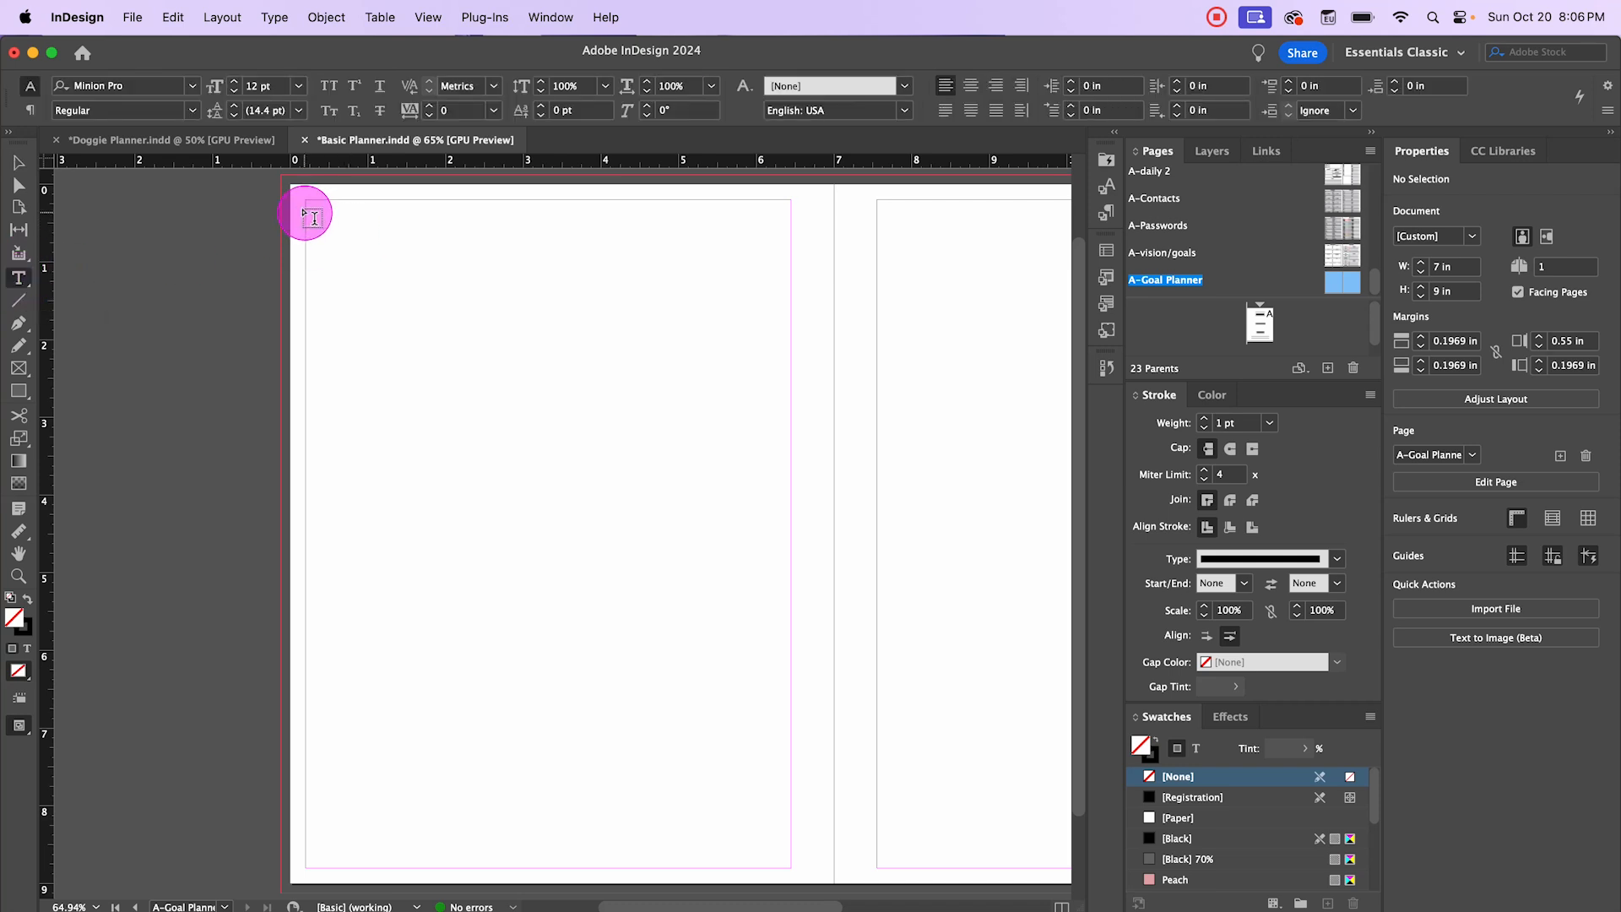
pyautogui.moveTo(308, 203); pyautogui.dragTo(789, 250)
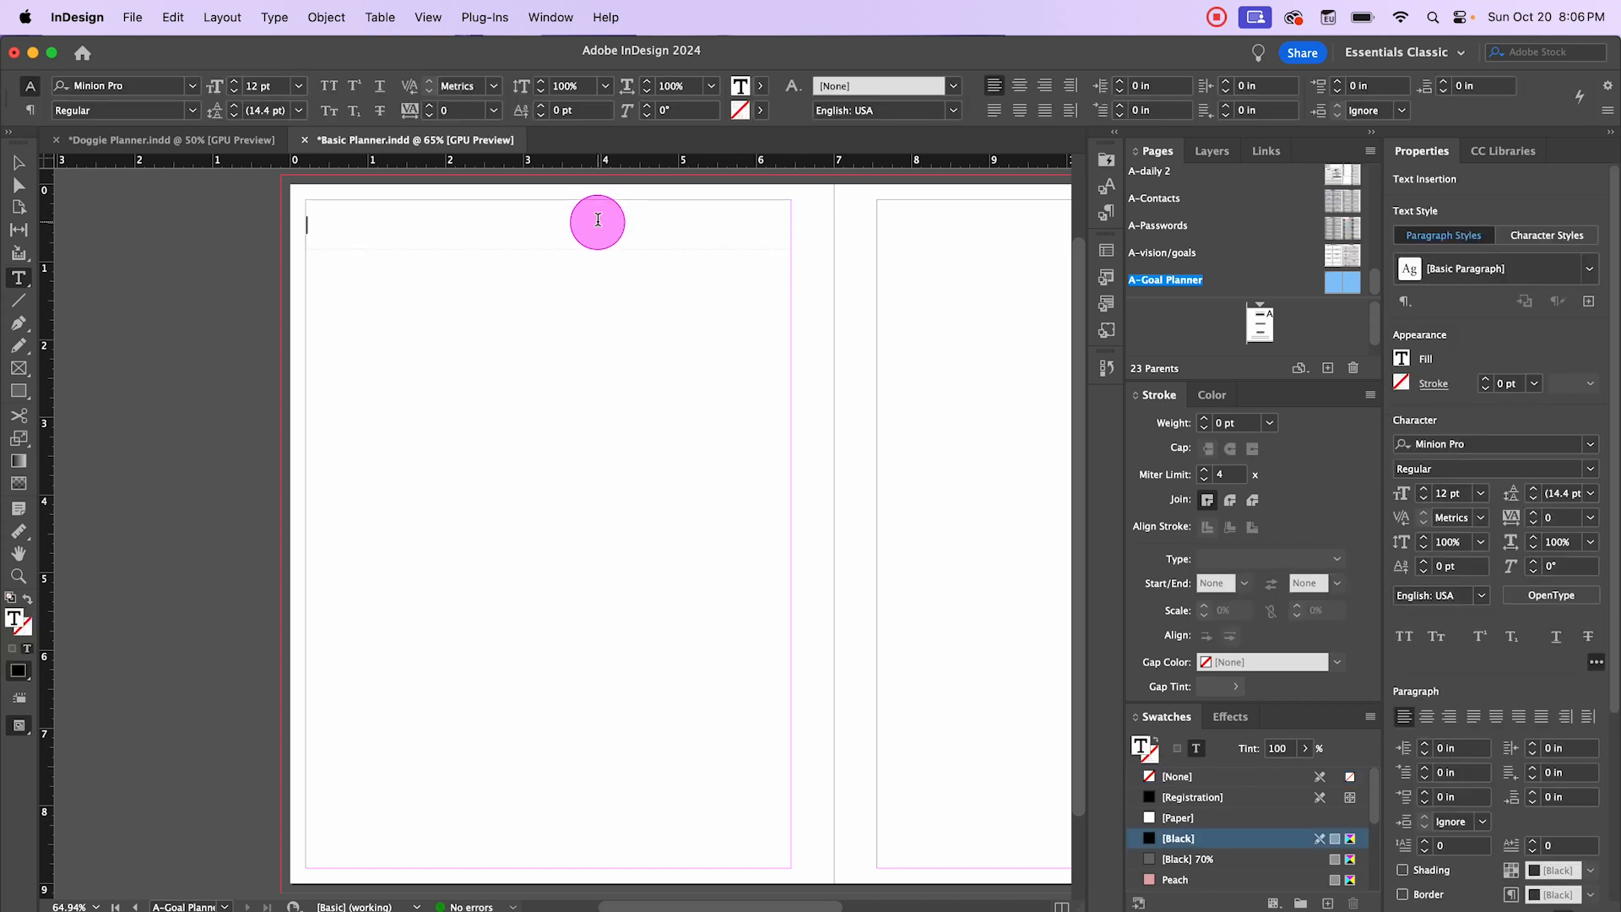
pyautogui.write('Goal Planner')
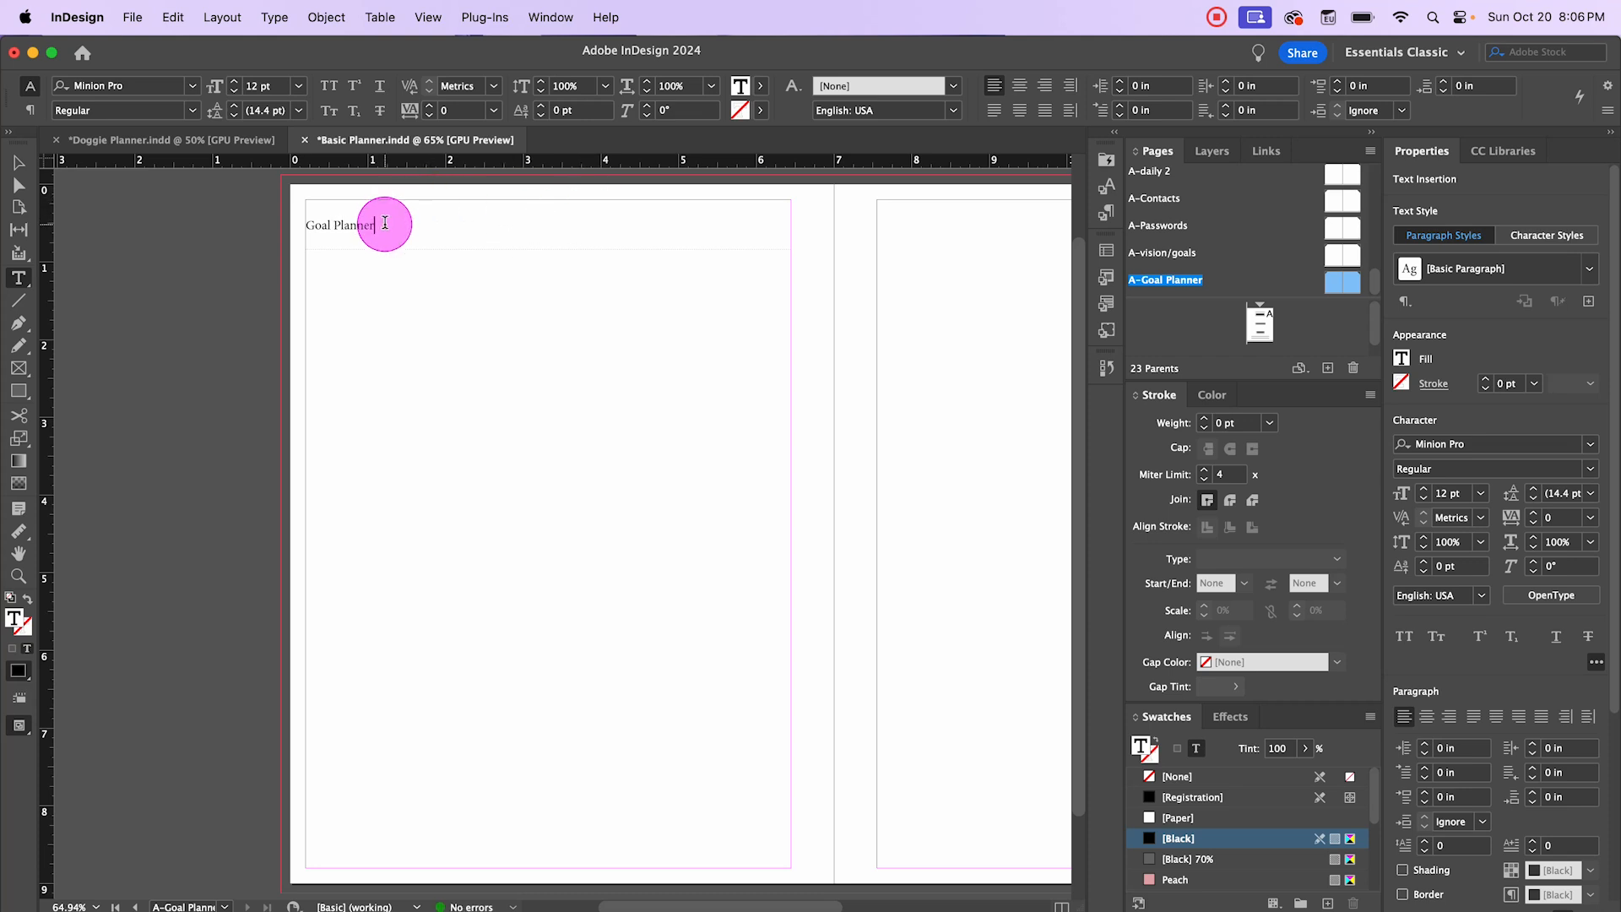
# Step: Format the Goal Planner title with the Page Headers paragraph style
pyautogui.moveTo(377, 225); pyautogui.dragTo(304, 225)
pyautogui.click(1103, 217)
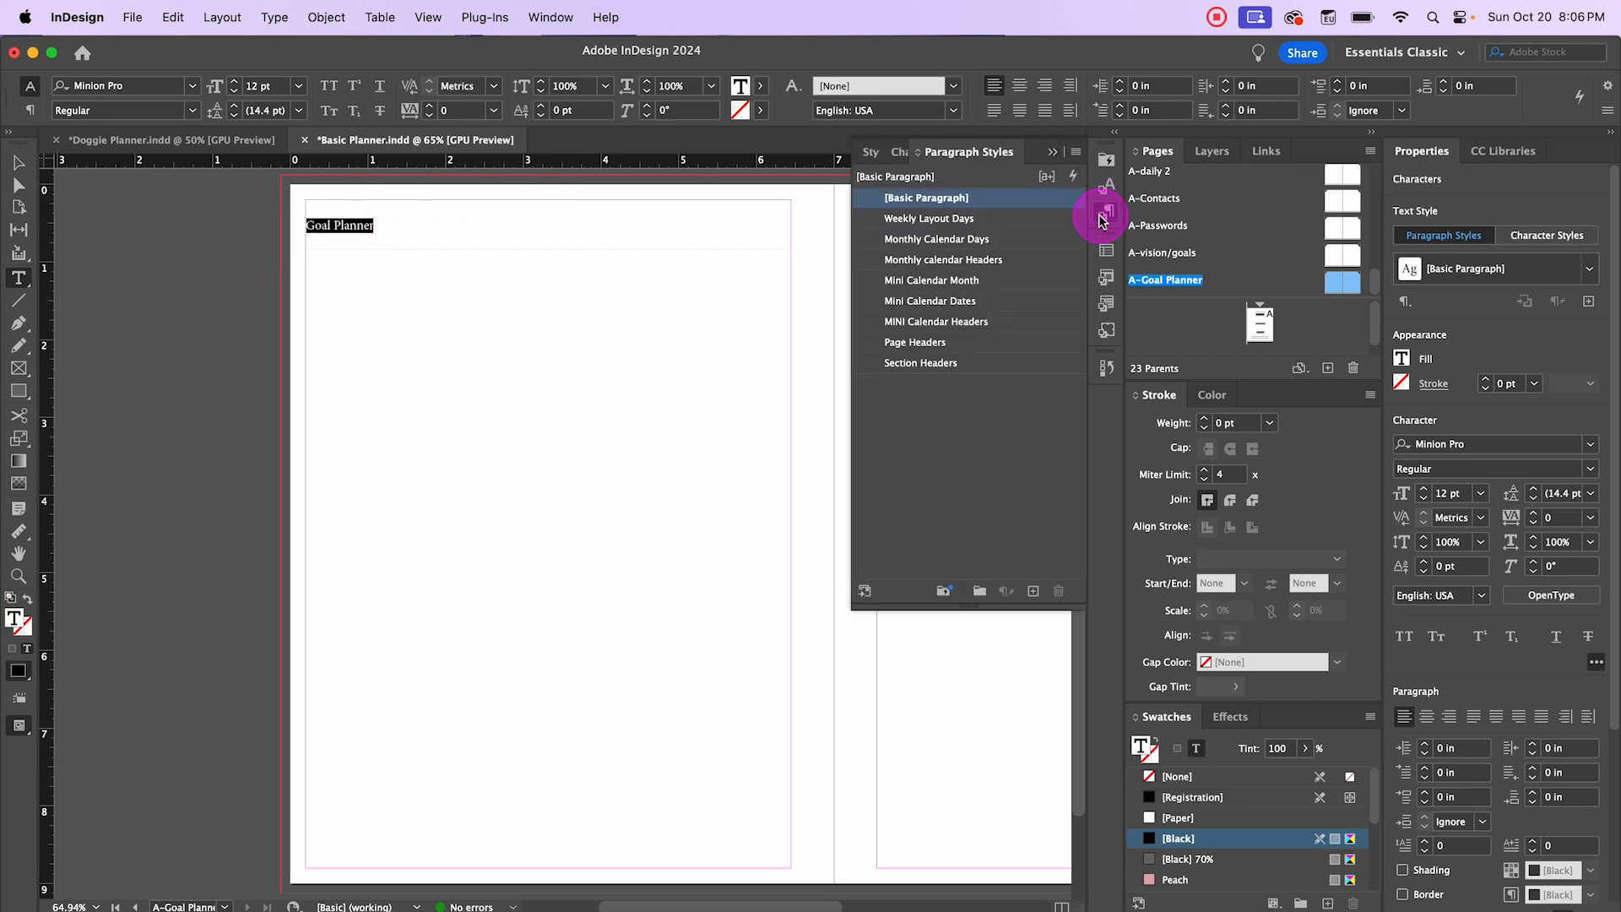
pyautogui.click(928, 343)
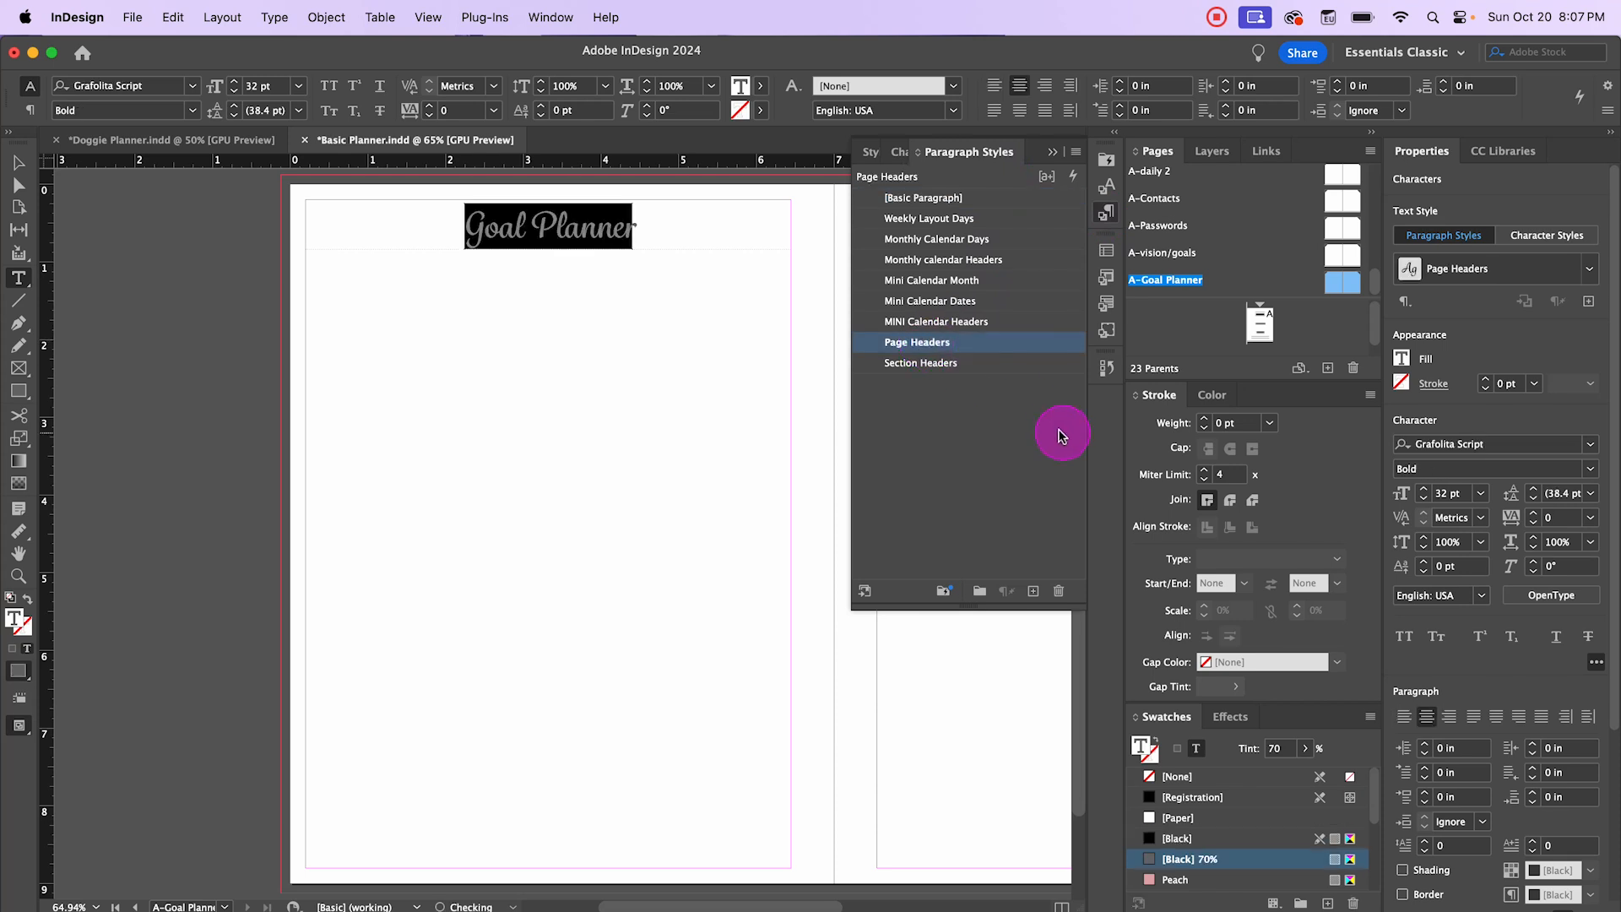
pyautogui.click(18, 162)
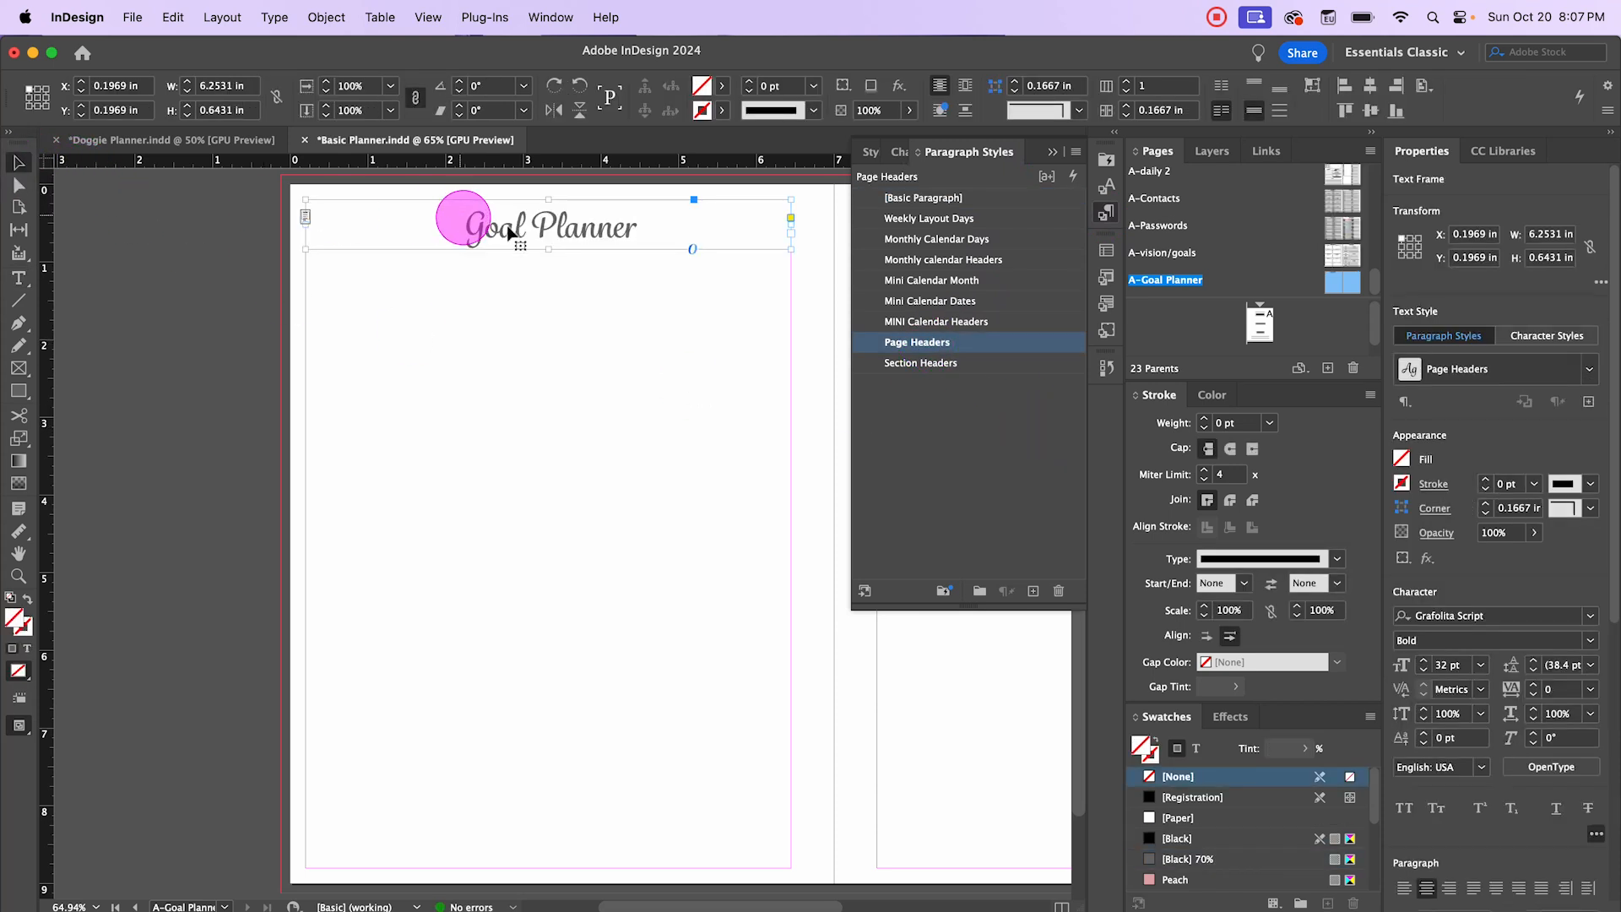
pyautogui.click(365, 321)
pyautogui.click(1055, 152)
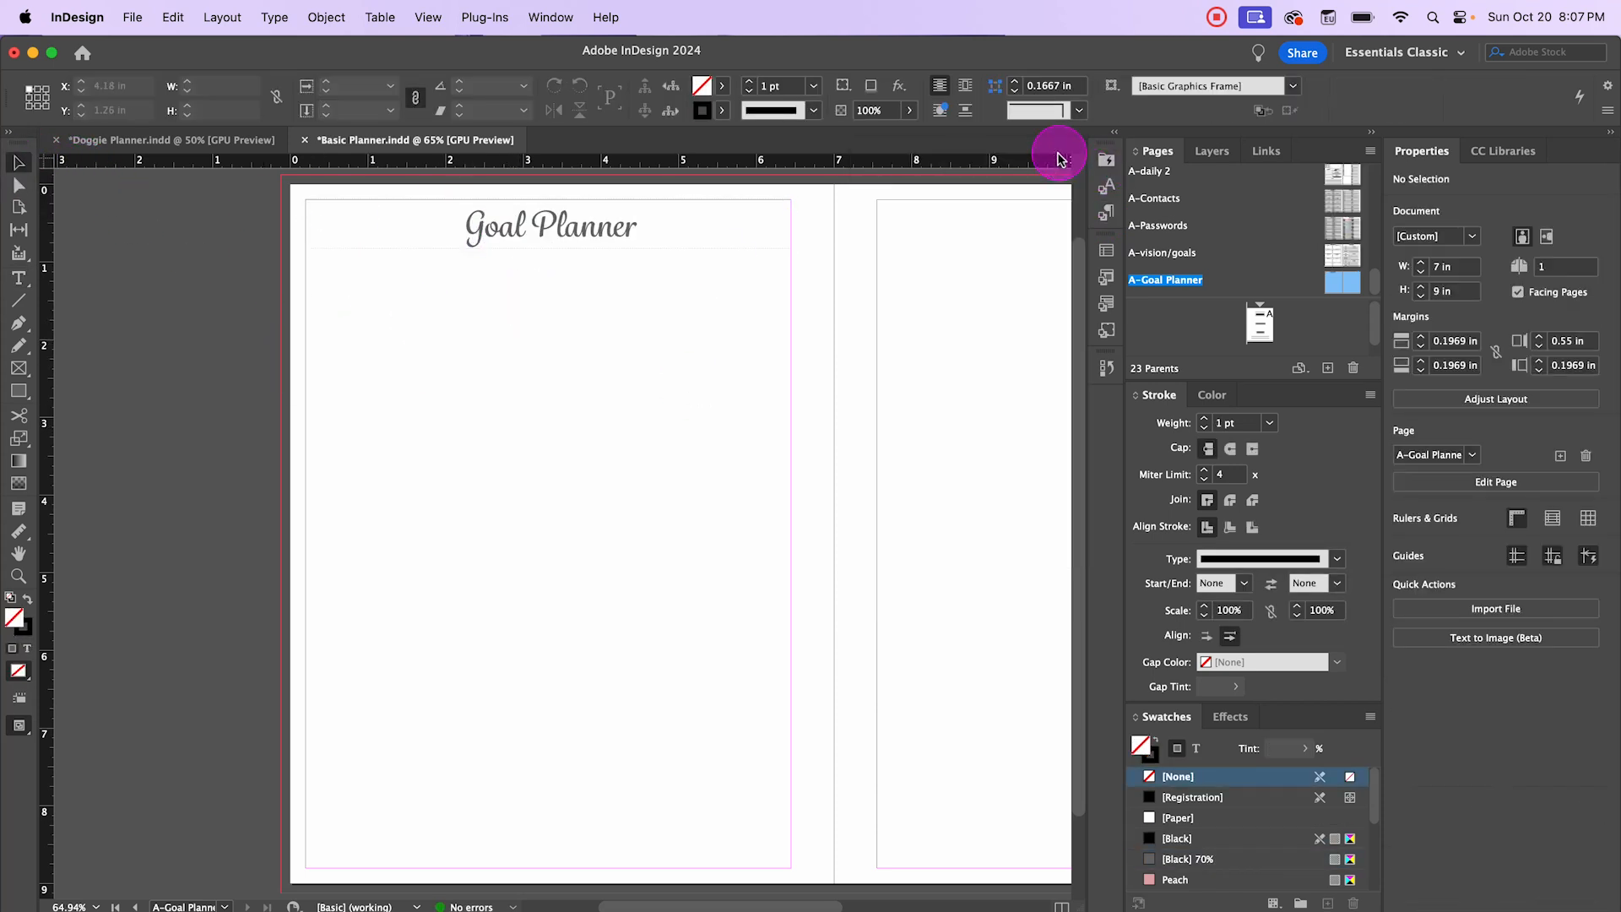
# Step: Create a rectangle 3.14 in wide and 1.55 in high below the page title
pyautogui.click(24, 395)
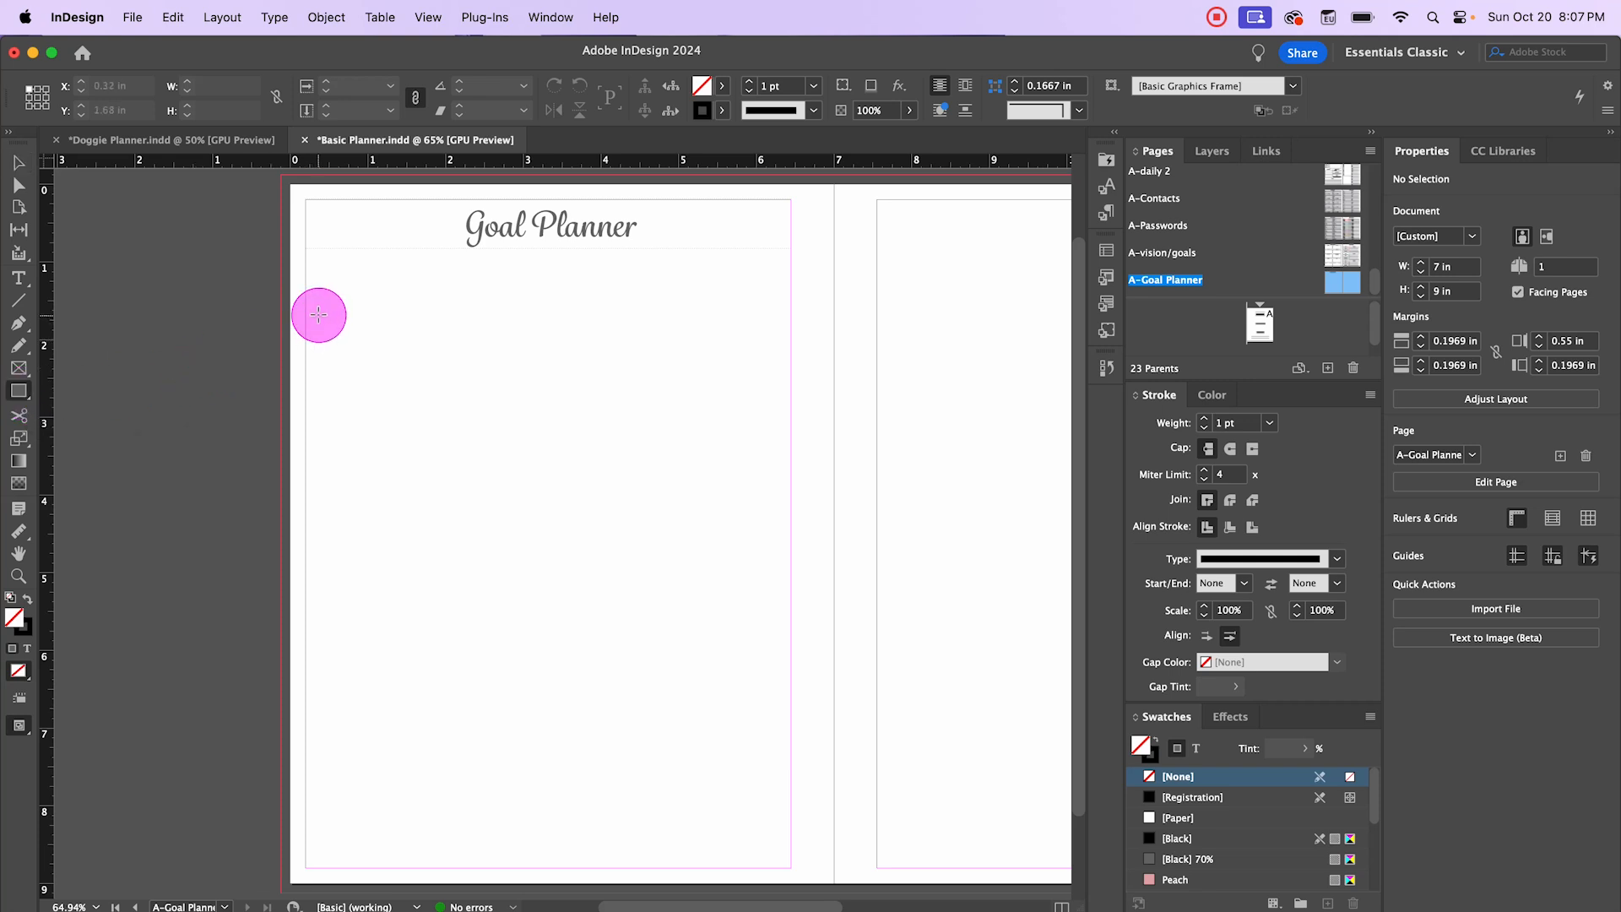
pyautogui.click(375, 331)
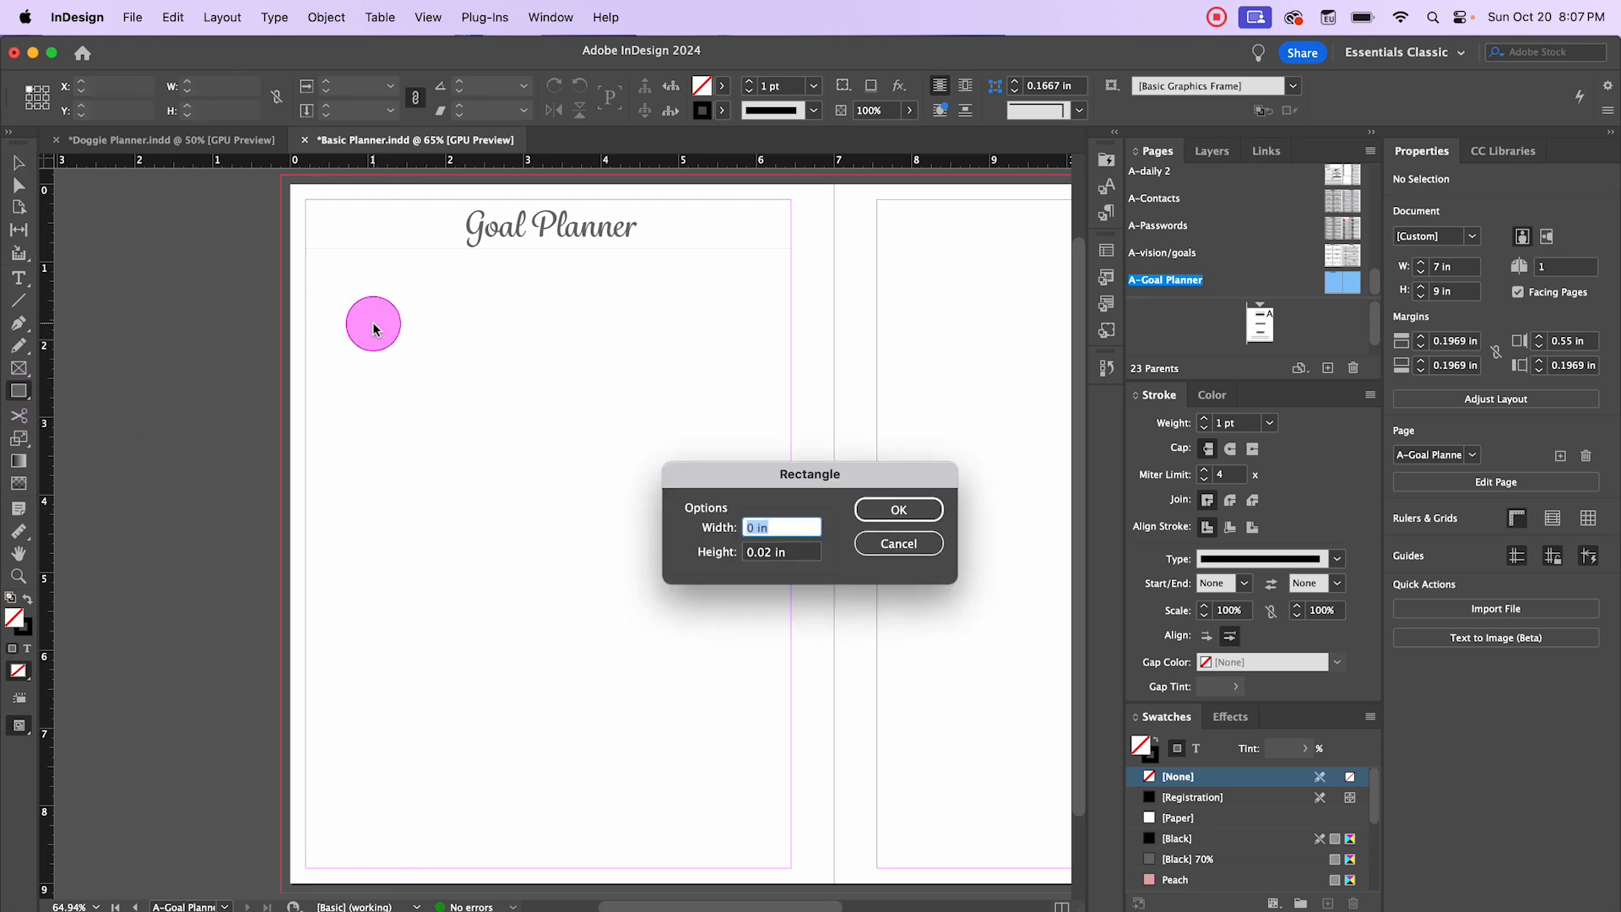
pyautogui.press('Tab')
pyautogui.write('1')
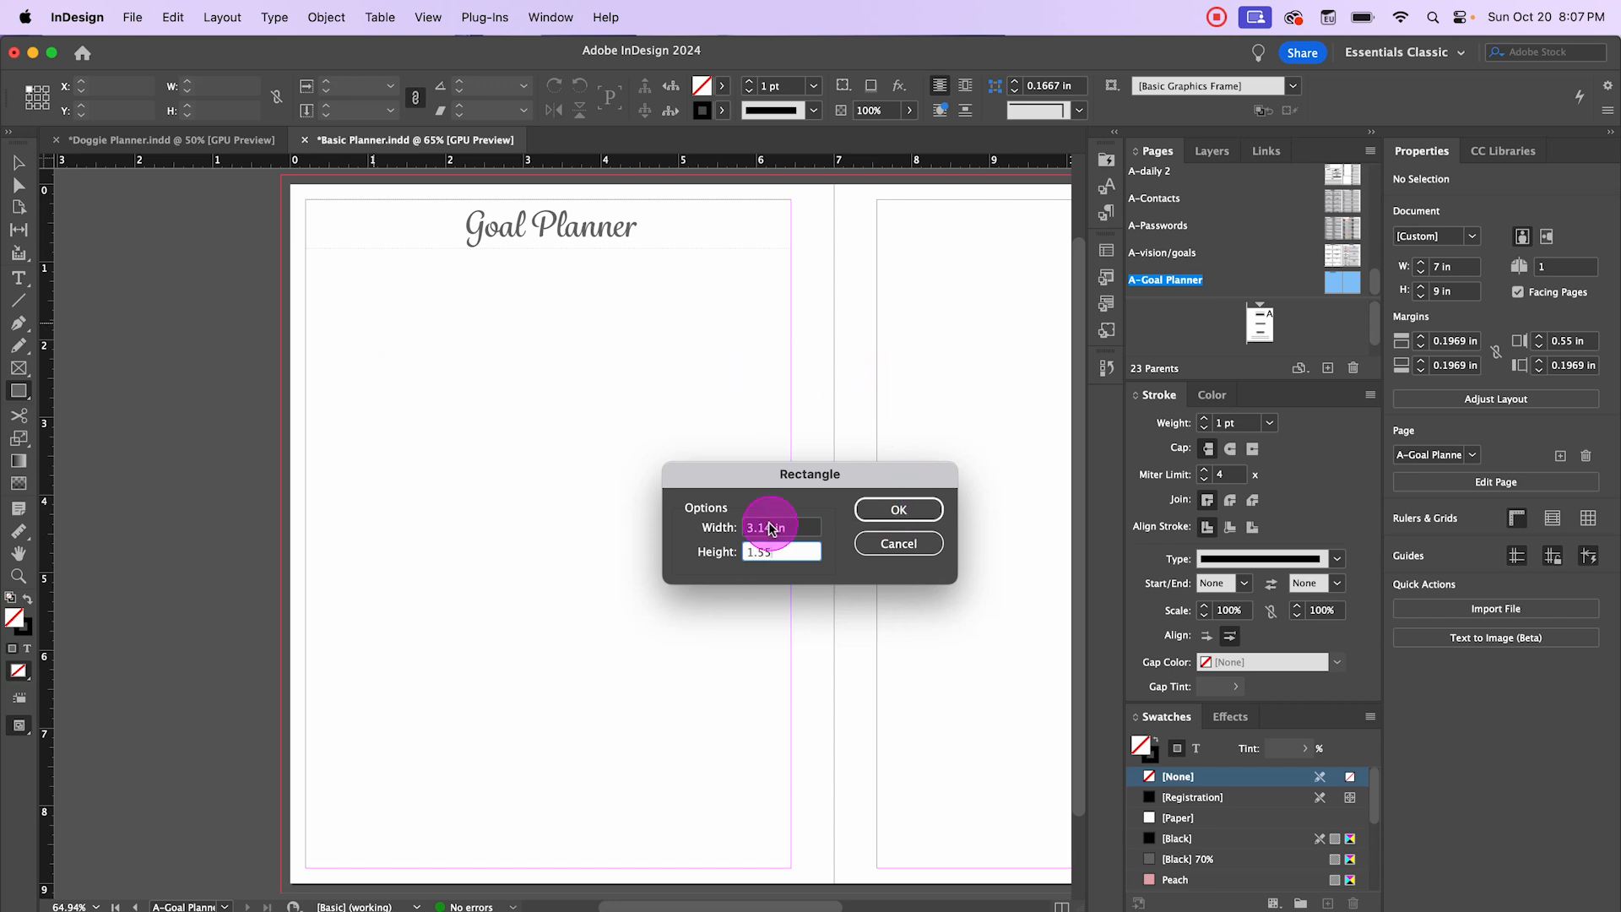
pyautogui.doubleClick(771, 551)
pyautogui.click(897, 510)
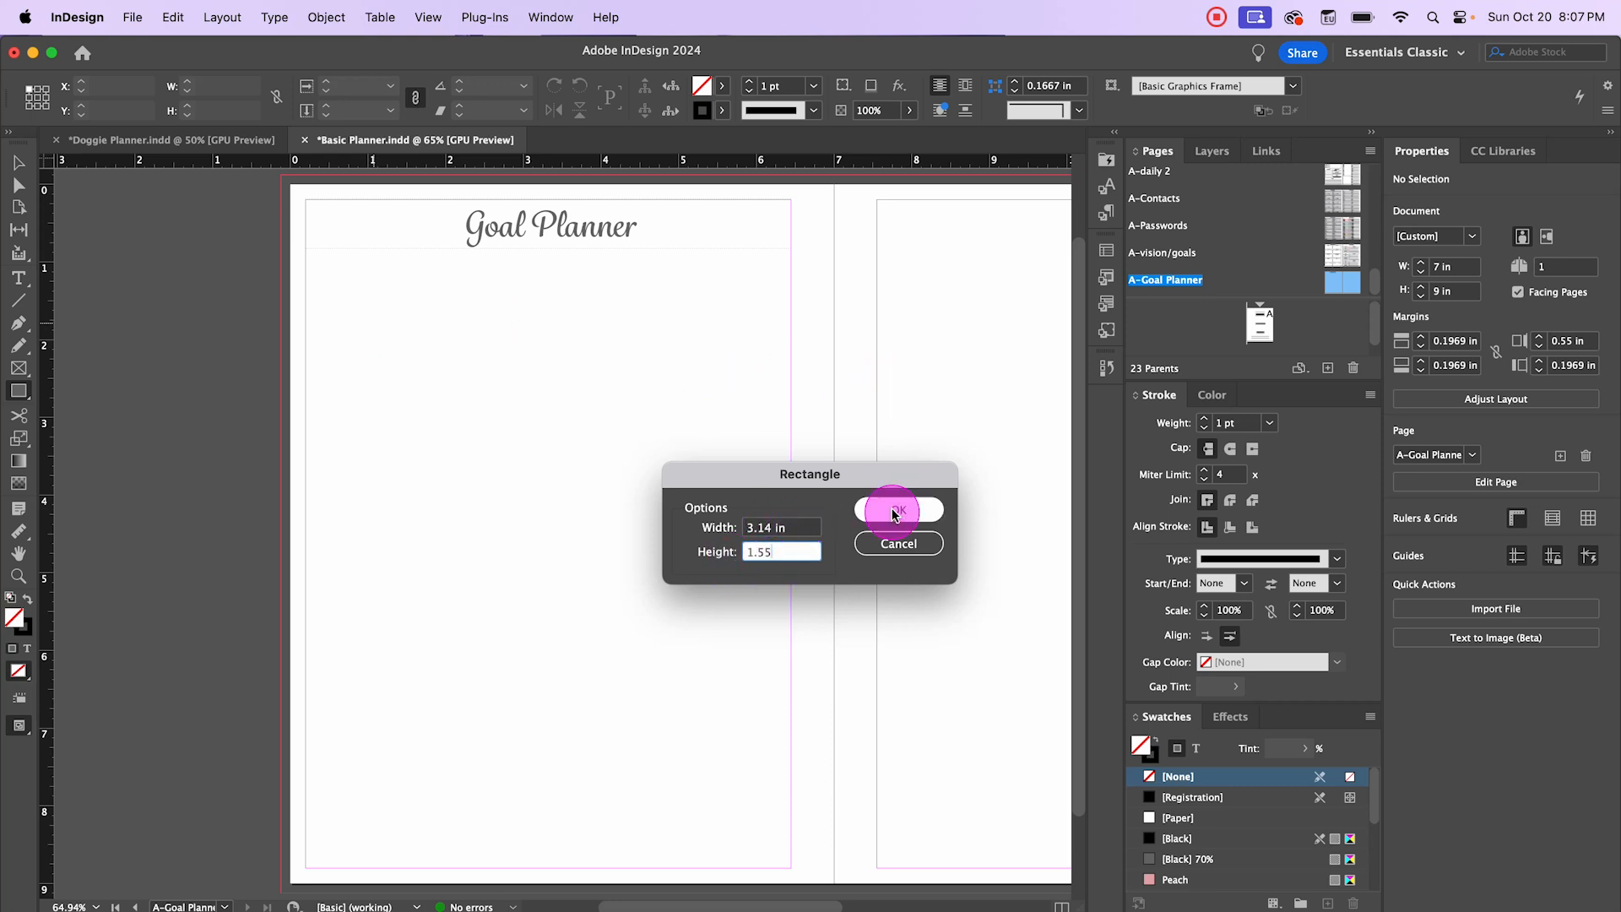
# Step: Apply the Boxes object style to the new rectangle and deselect it
pyautogui.click(1117, 336)
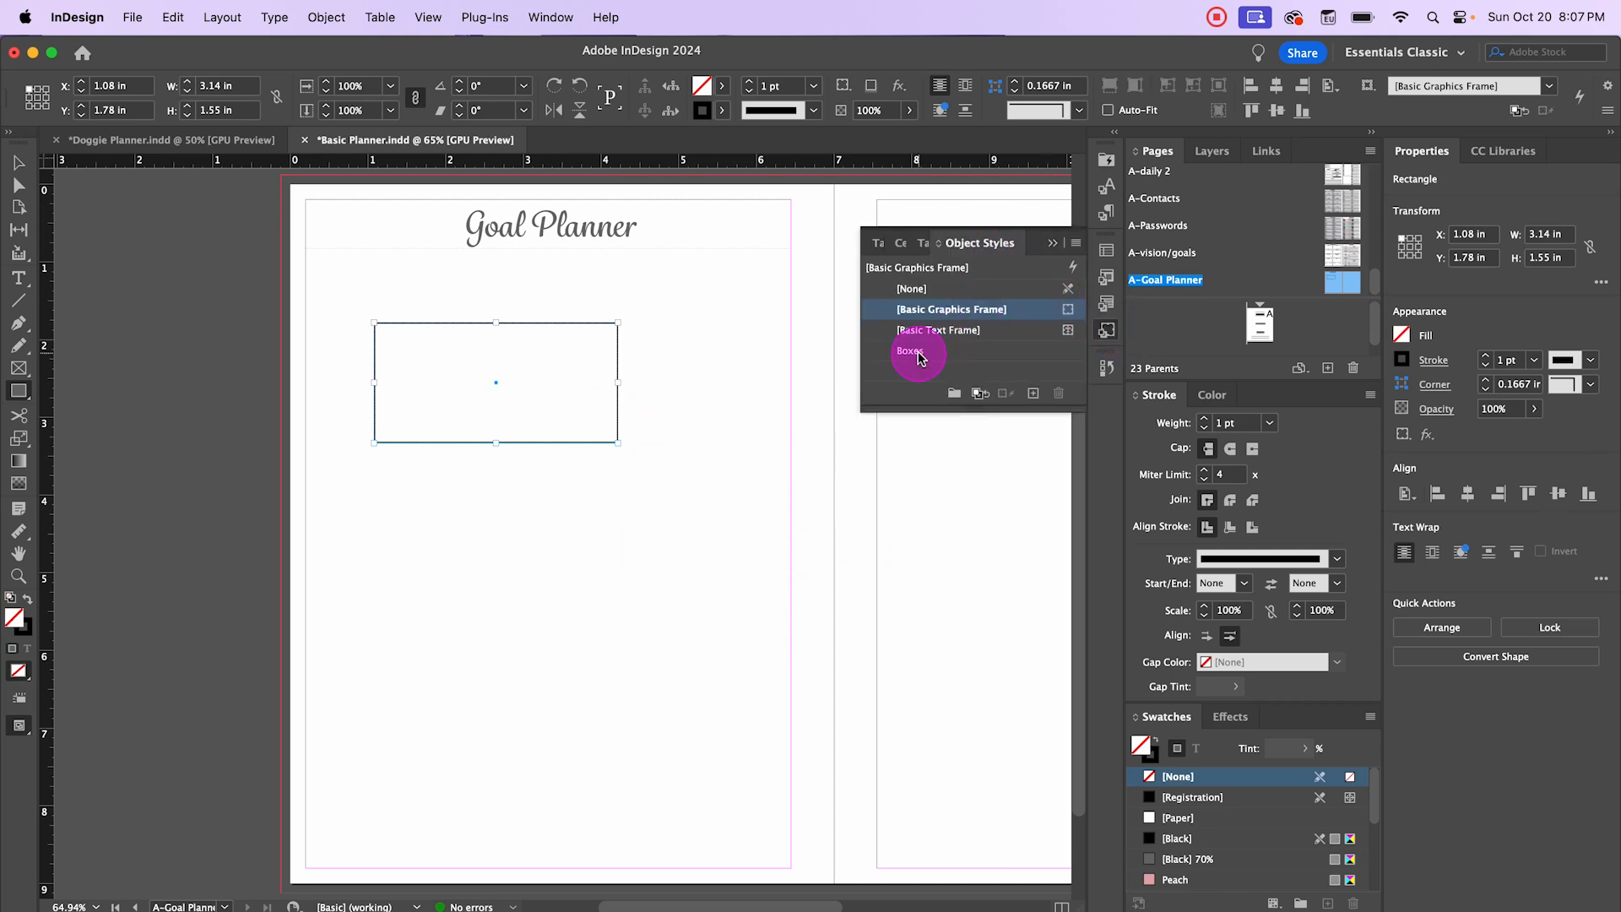
pyautogui.click(915, 351)
pyautogui.click(18, 163)
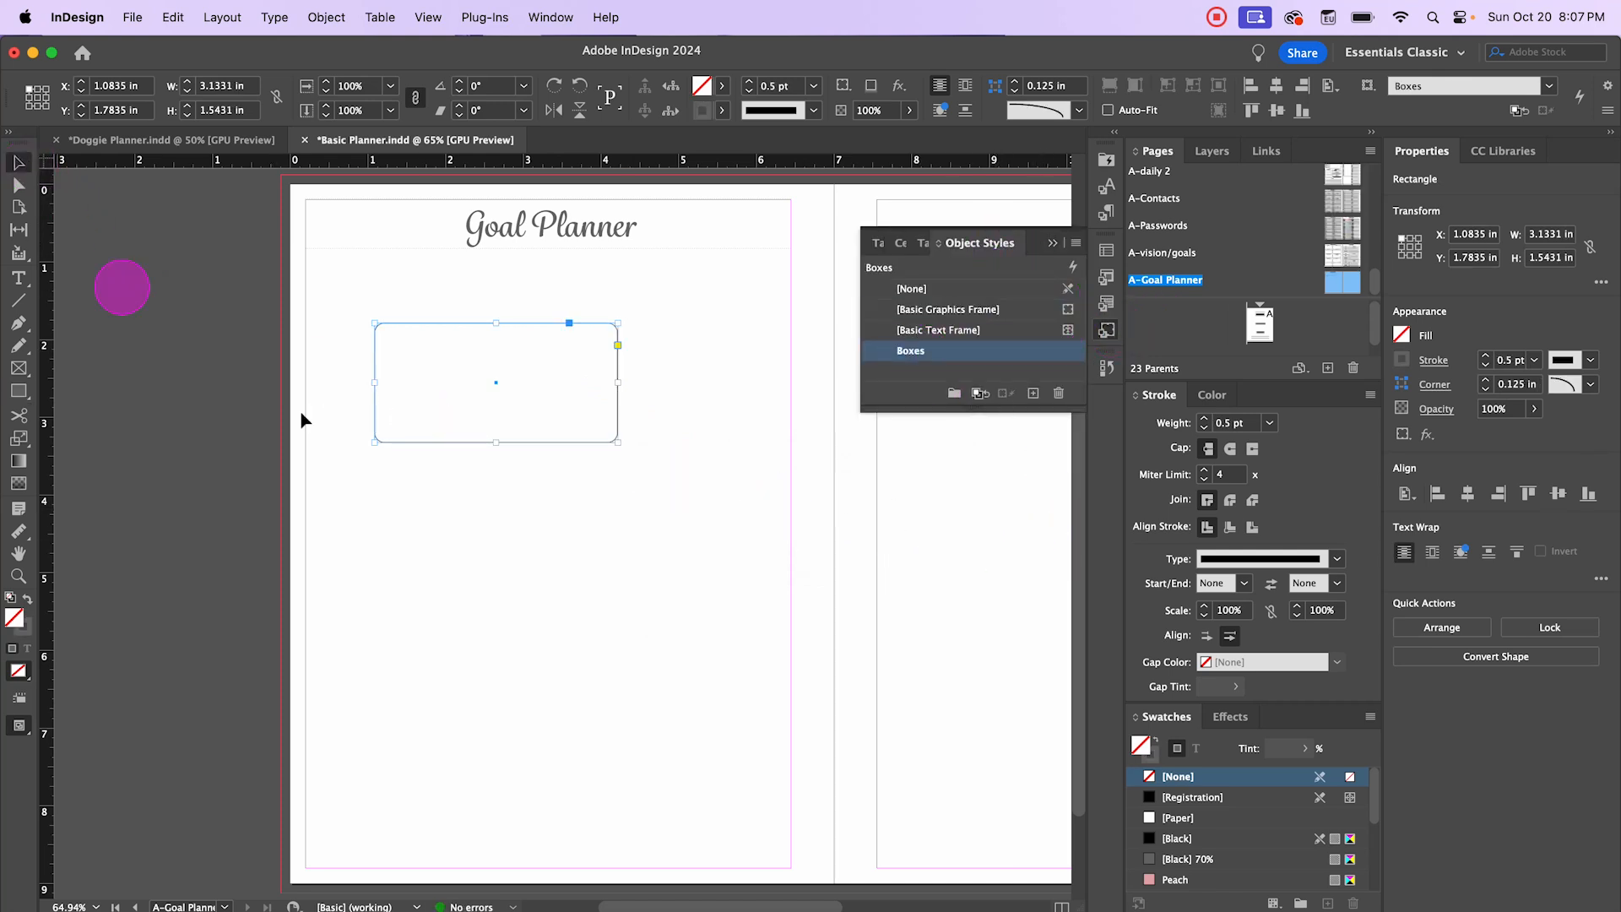
pyautogui.click(512, 491)
pyautogui.click(979, 310)
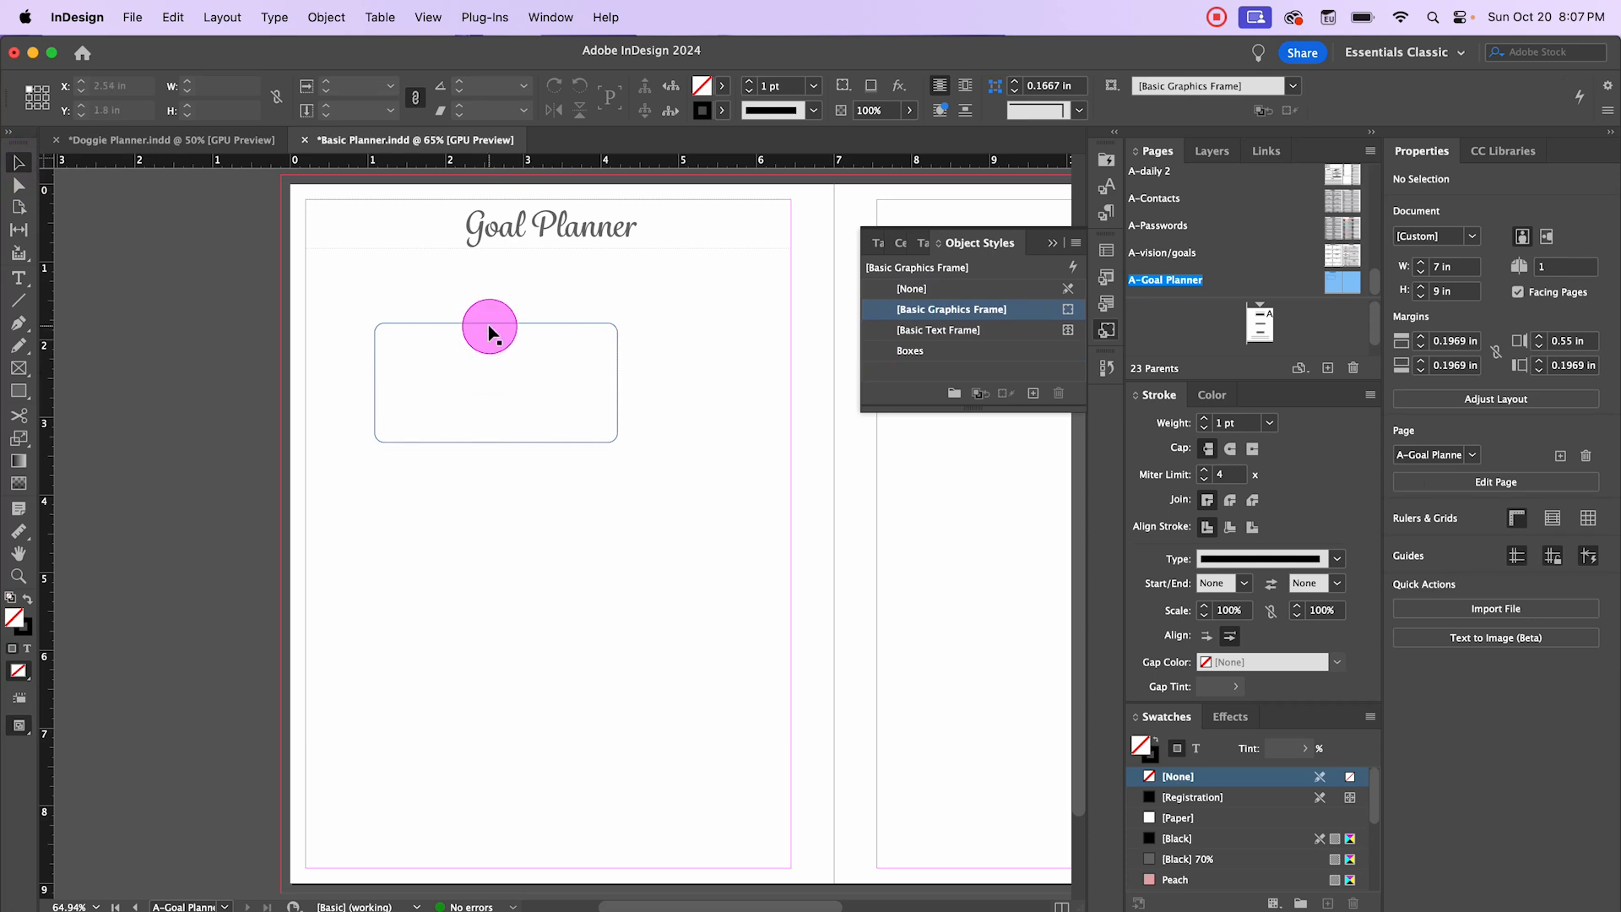
# Step: Move the rounded box against the left margin just below the title, at about Y 1.05 in
pyautogui.click(510, 386)
pyautogui.moveTo(498, 389); pyautogui.dragTo(426, 326)
pyautogui.press('Down')
pyautogui.press('Down')
pyautogui.press('Down')
pyautogui.press('Down')
pyautogui.press('Down')
pyautogui.press('Down')
pyautogui.press('Down')
pyautogui.press('Down')
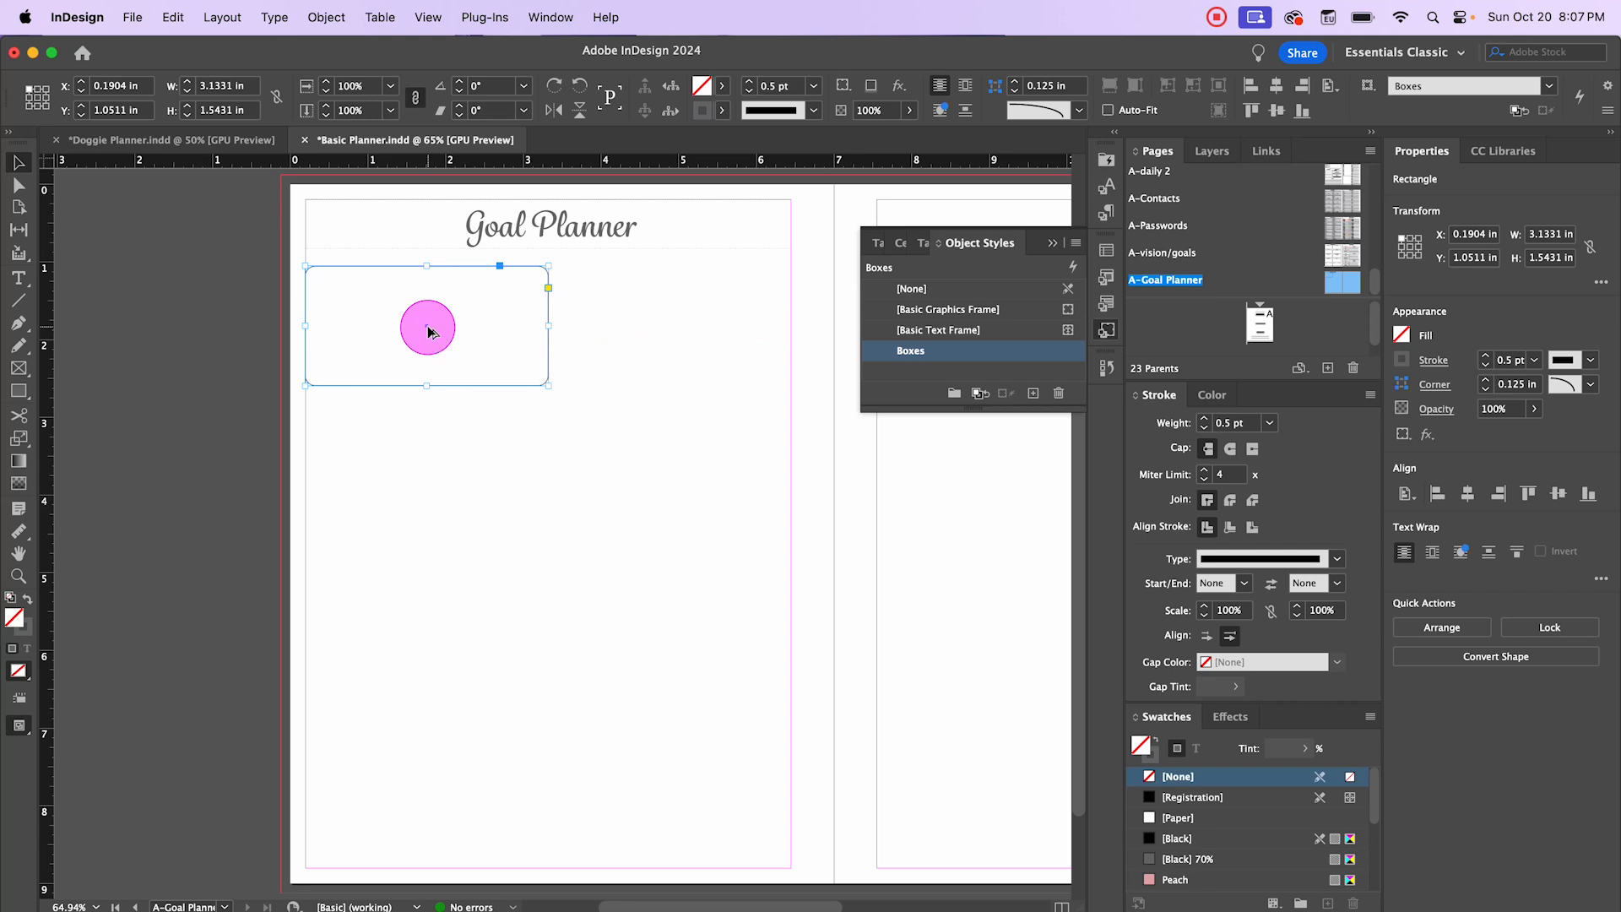
# Step: Duplicate the box to its right and narrow both boxes together so they end at the page's right margin
pyautogui.moveTo(428, 329); pyautogui.dragTo(677, 331)
pyautogui.click(675, 435)
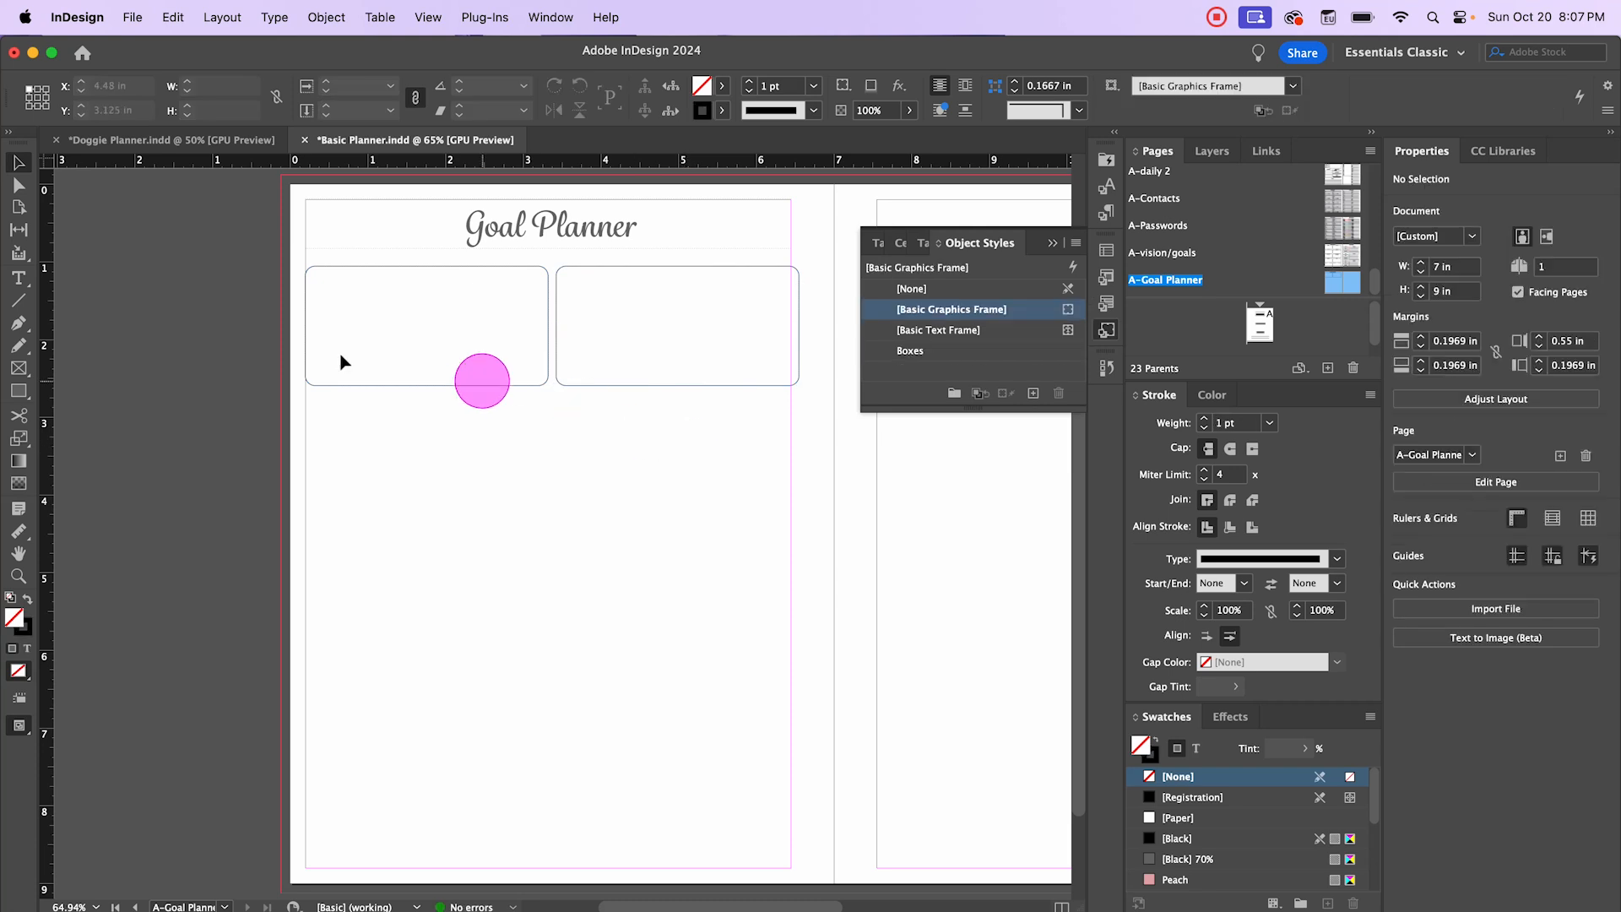
pyautogui.moveTo(262, 336); pyautogui.dragTo(816, 395)
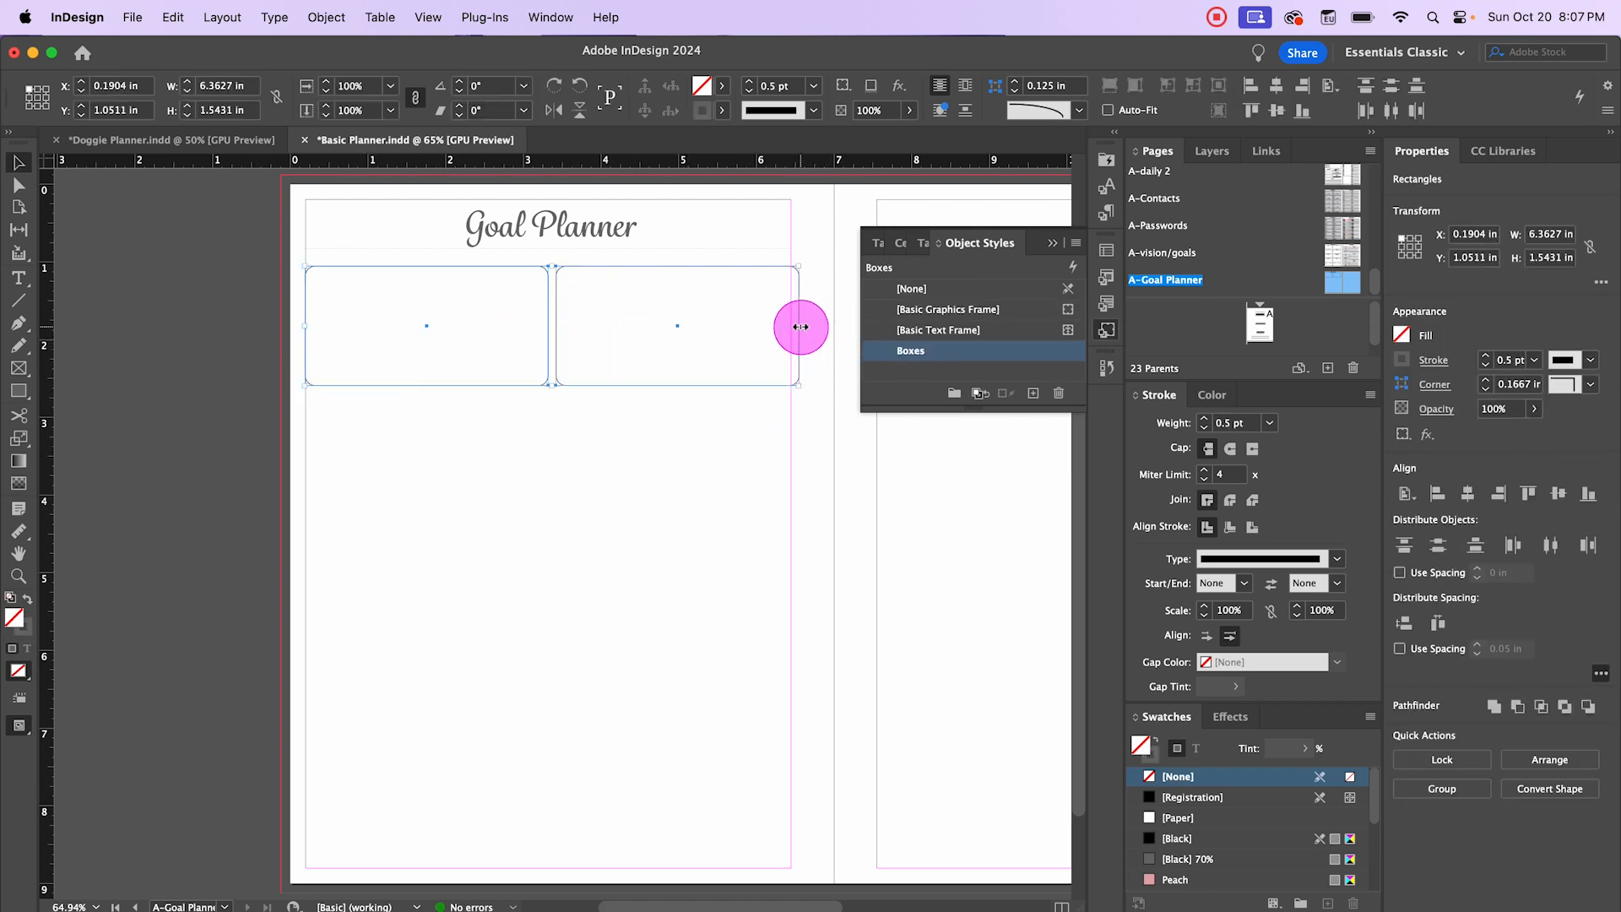
pyautogui.moveTo(800, 327); pyautogui.dragTo(790, 325)
pyautogui.click(825, 388)
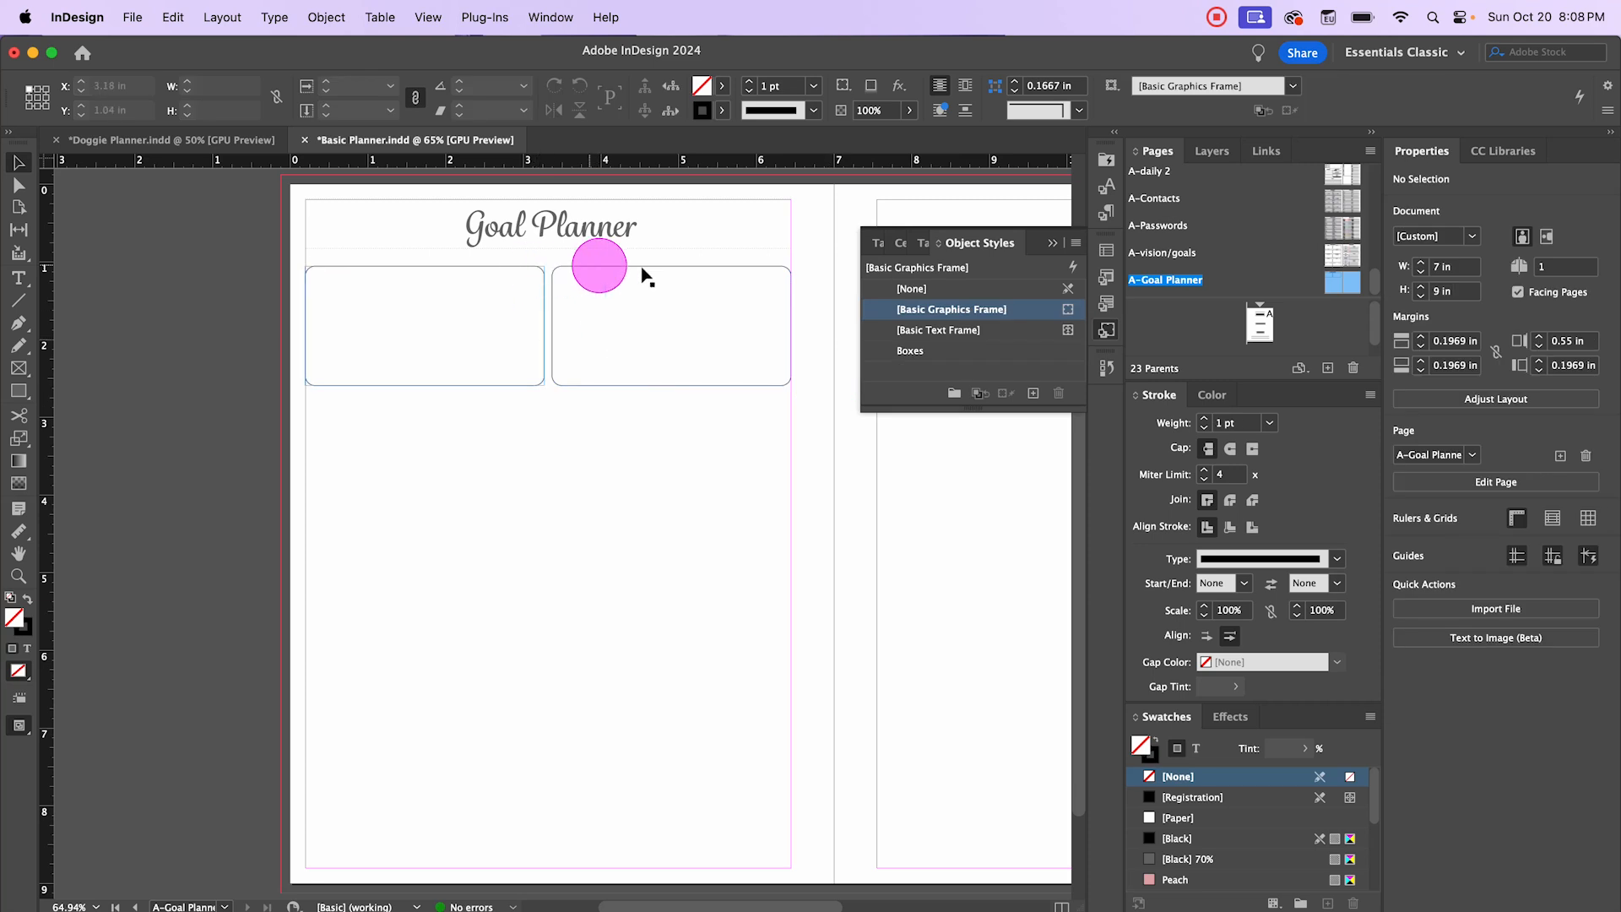
# Step: Shorten the right box to about 0.64 in high and place a duplicate of it directly below
pyautogui.click(678, 386)
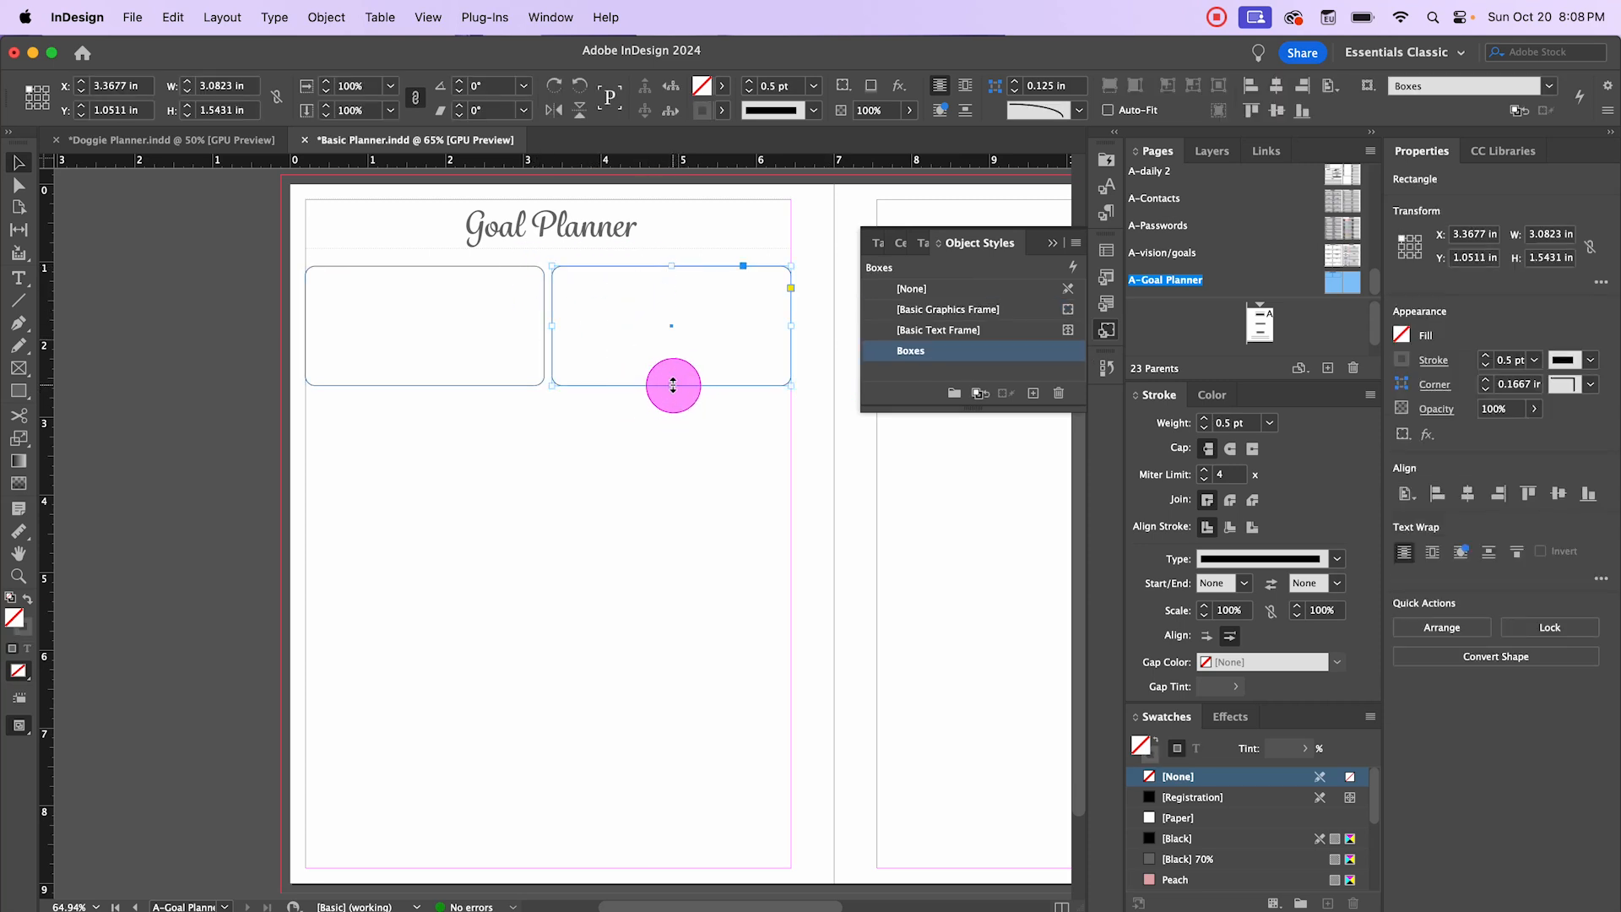
pyautogui.moveTo(672, 385); pyautogui.dragTo(673, 318)
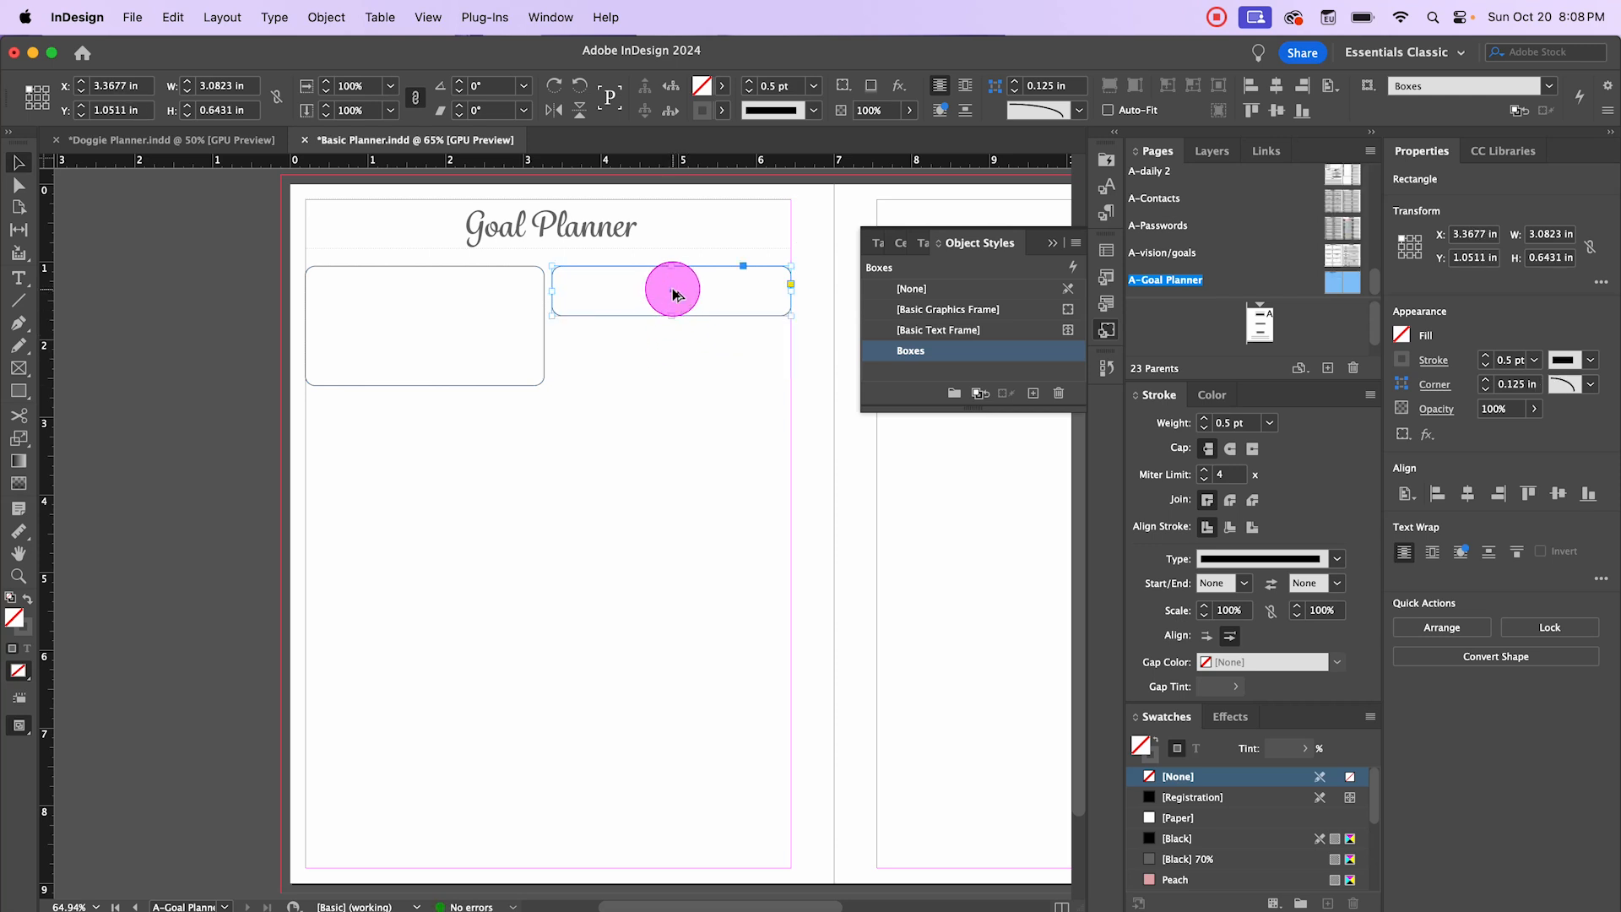
pyautogui.moveTo(673, 293); pyautogui.dragTo(678, 352)
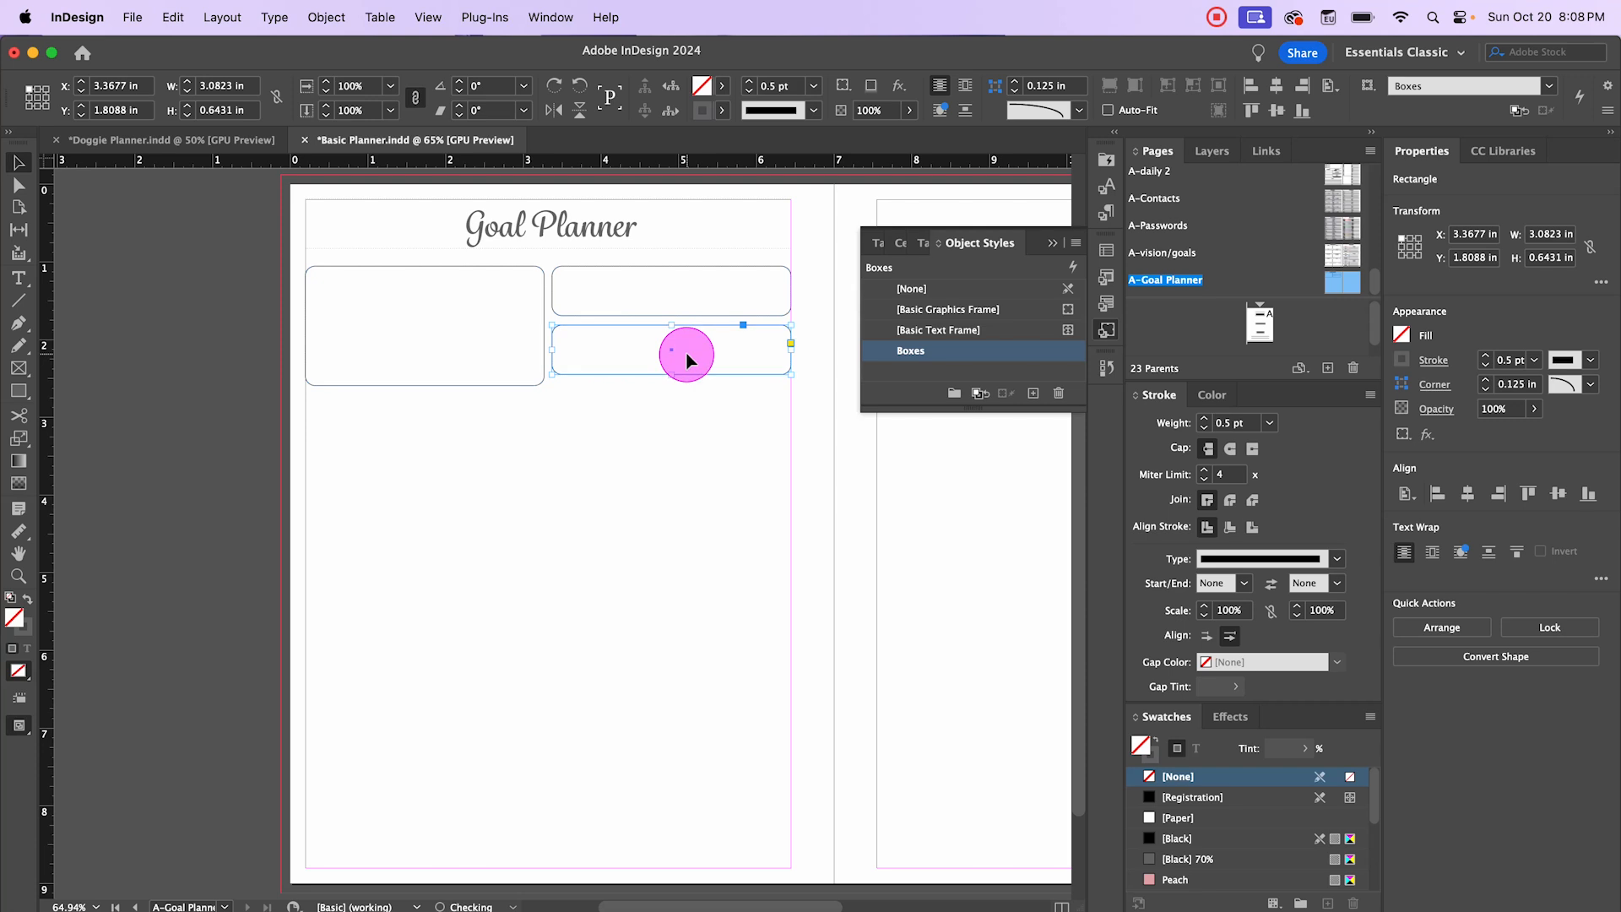
pyautogui.press('Up')
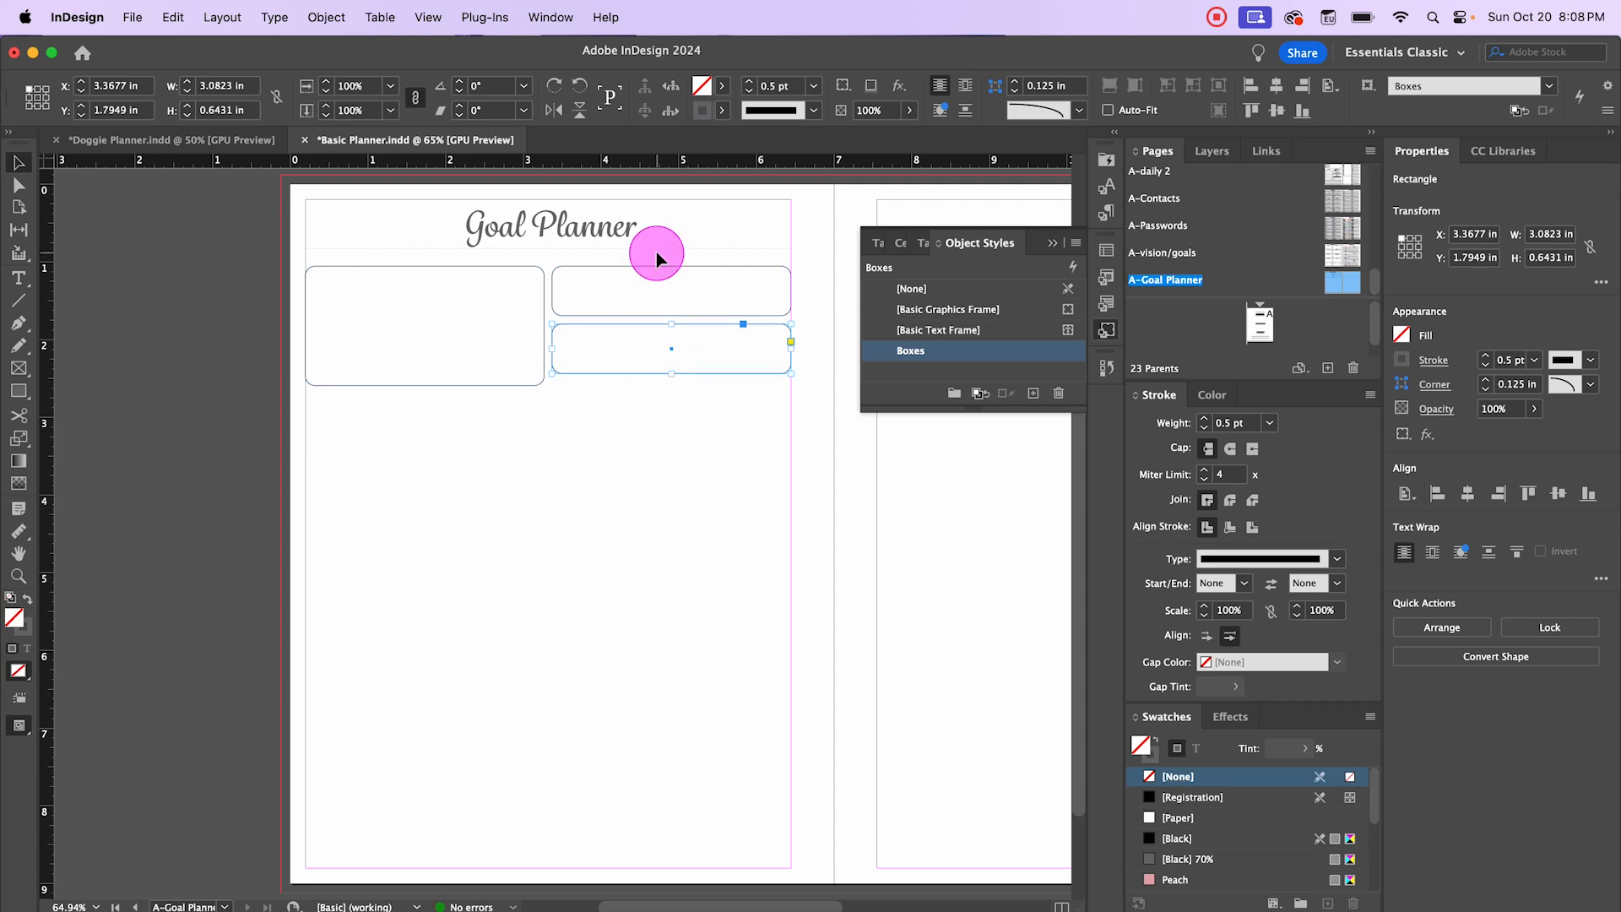
# Step: Stretch the two stacked right boxes together until their bottom edge lines up with the large left box
pyautogui.moveTo(655, 252); pyautogui.dragTo(669, 383)
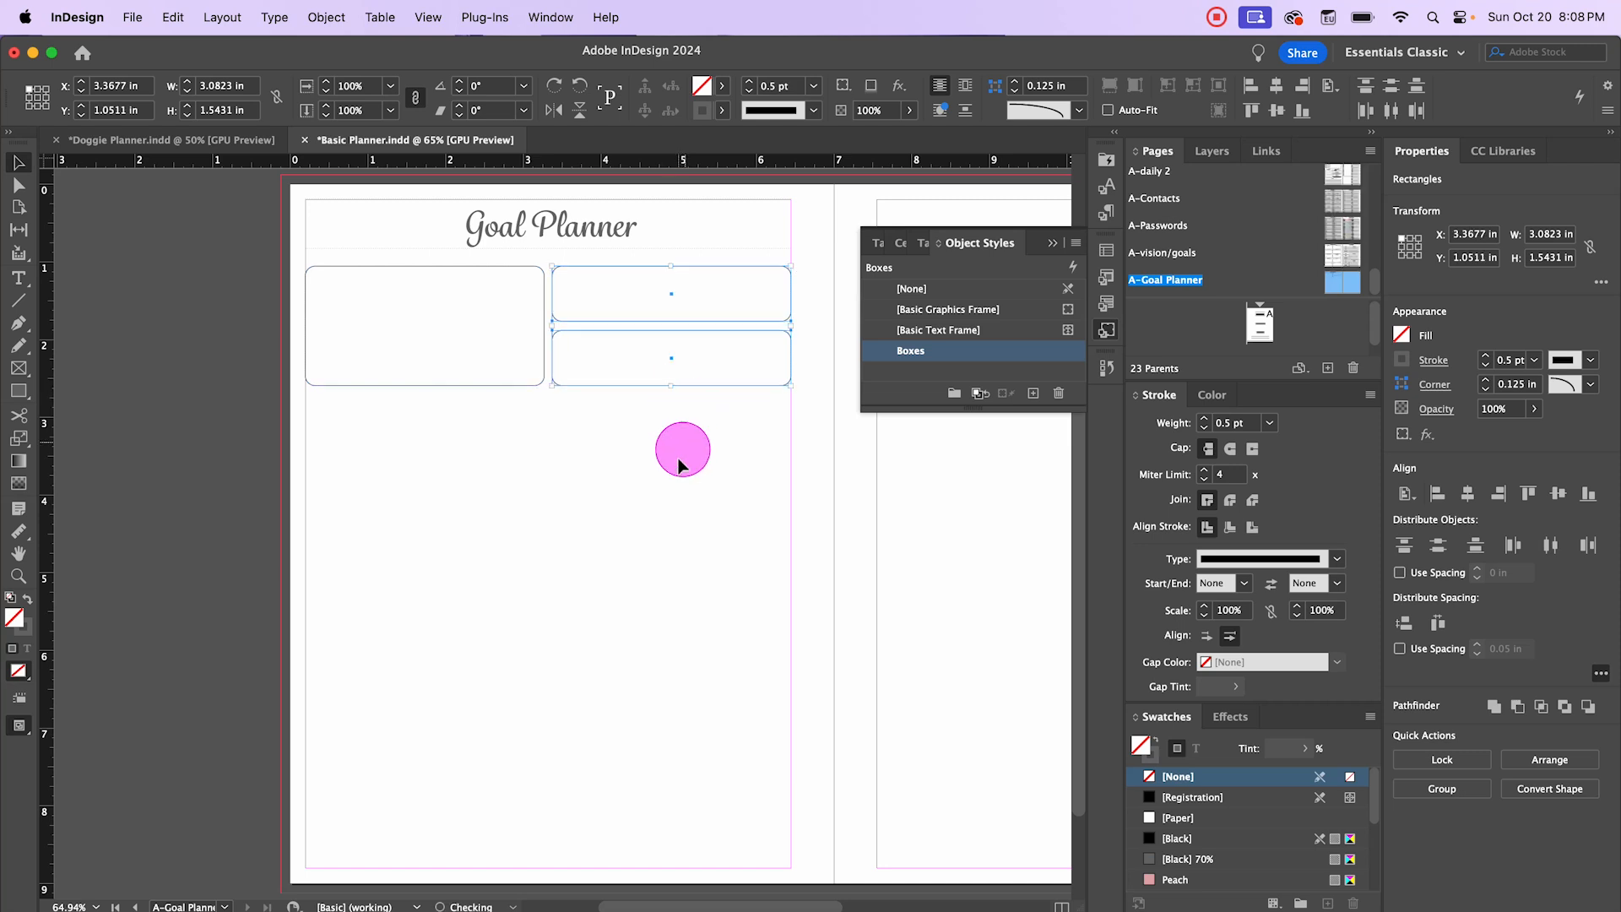
pyautogui.click(619, 511)
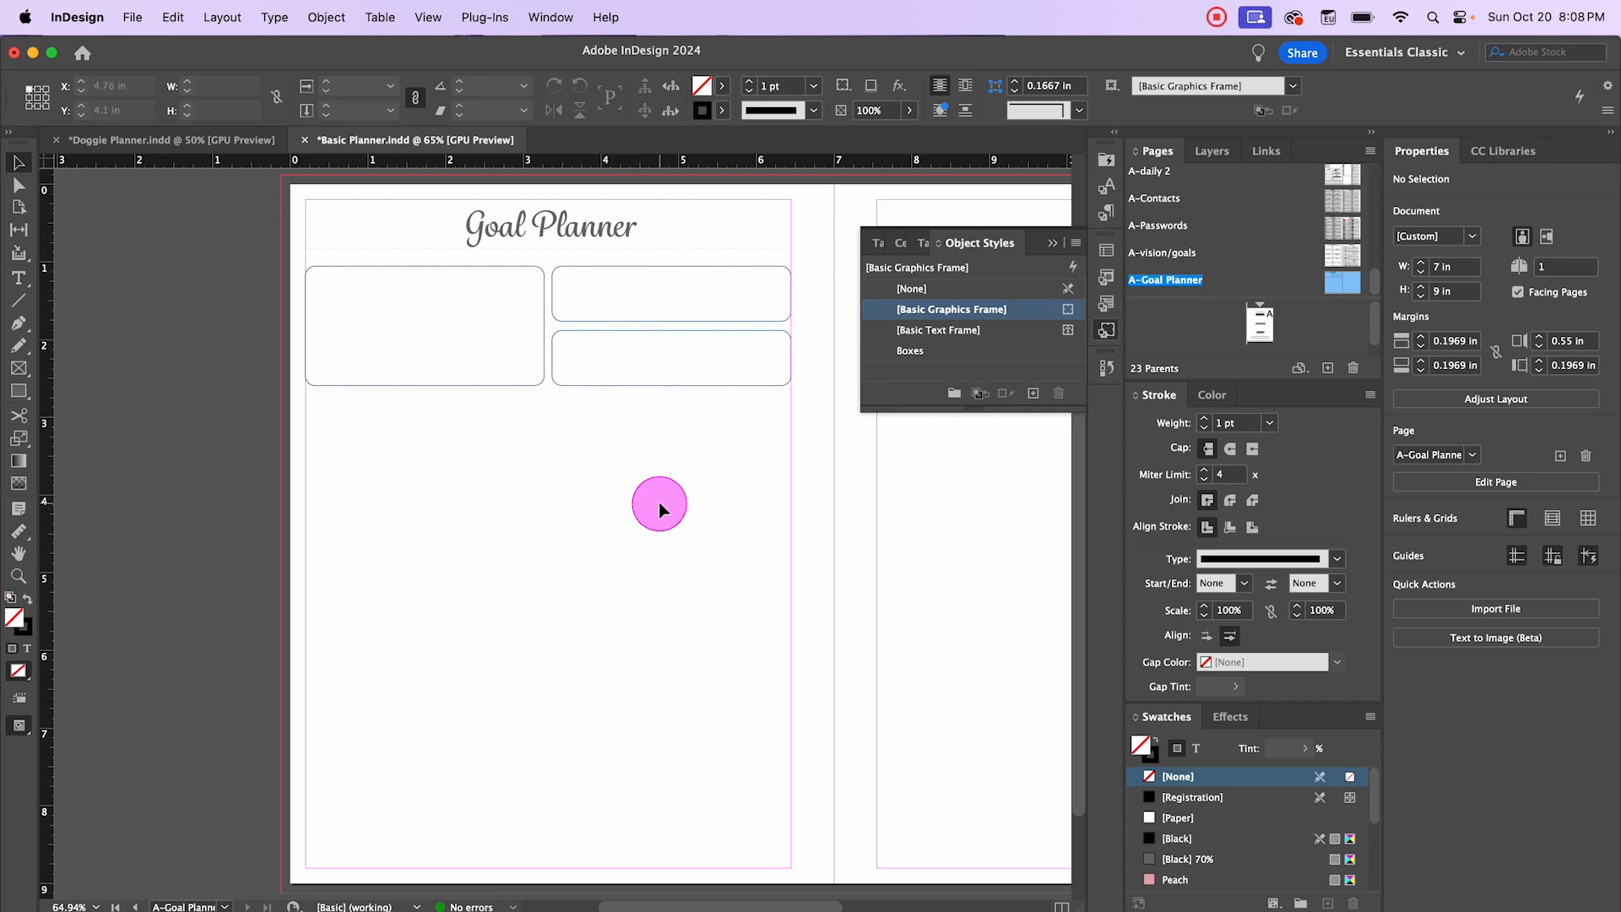
# Step: Create a rectangle 3 in wide and 2.4 in high in the empty area below the top boxes
pyautogui.scroll(1, 619, 510)
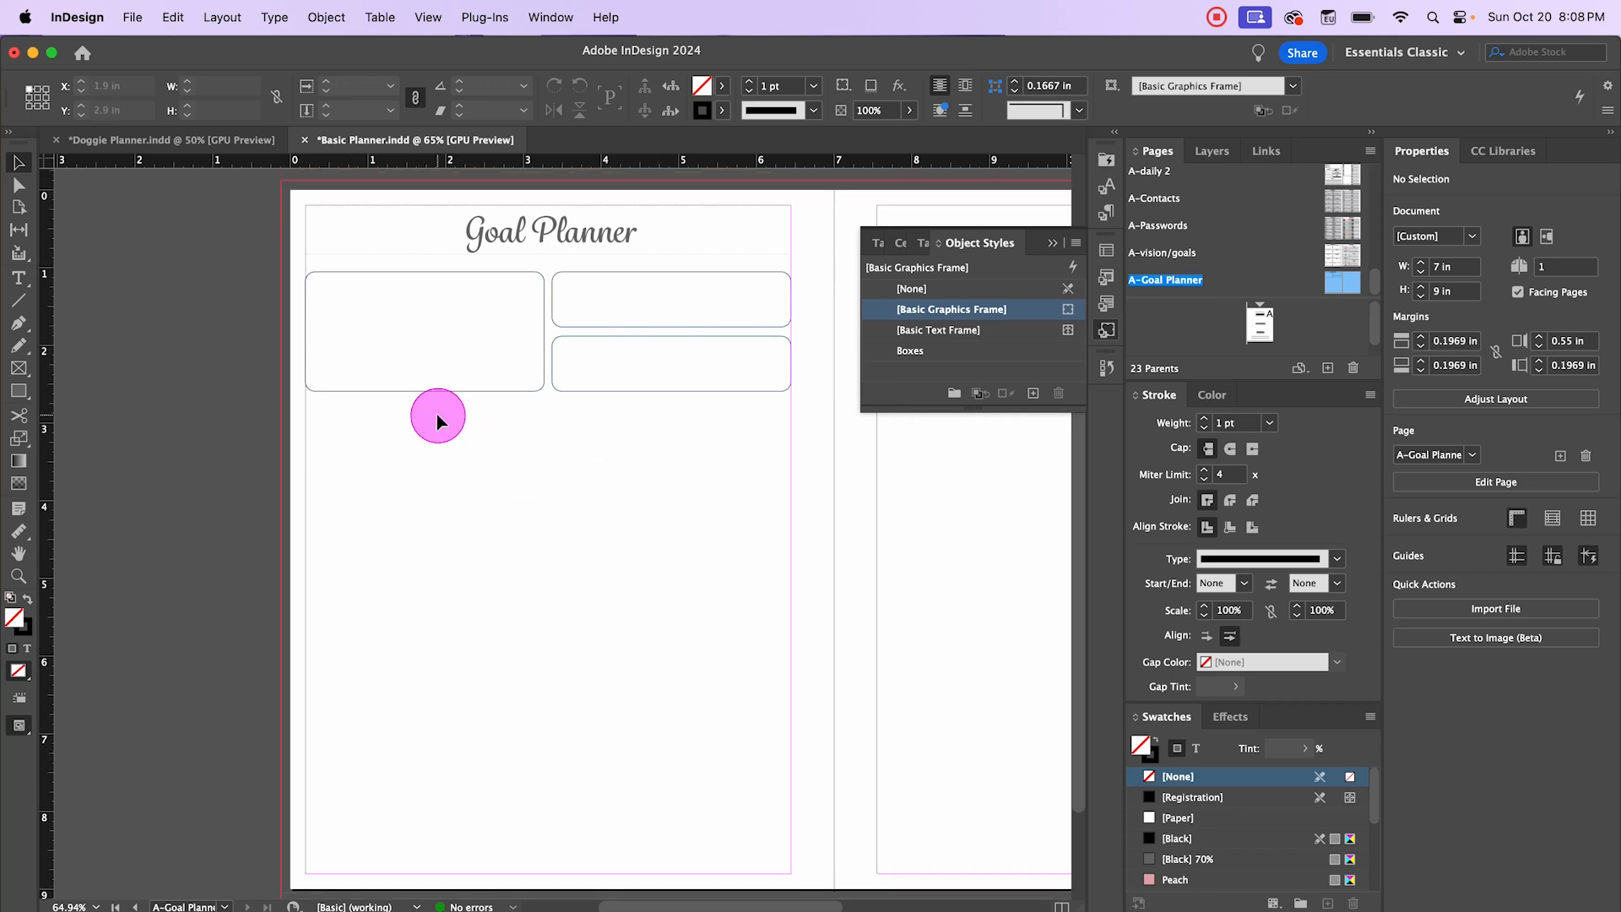
pyautogui.click(19, 391)
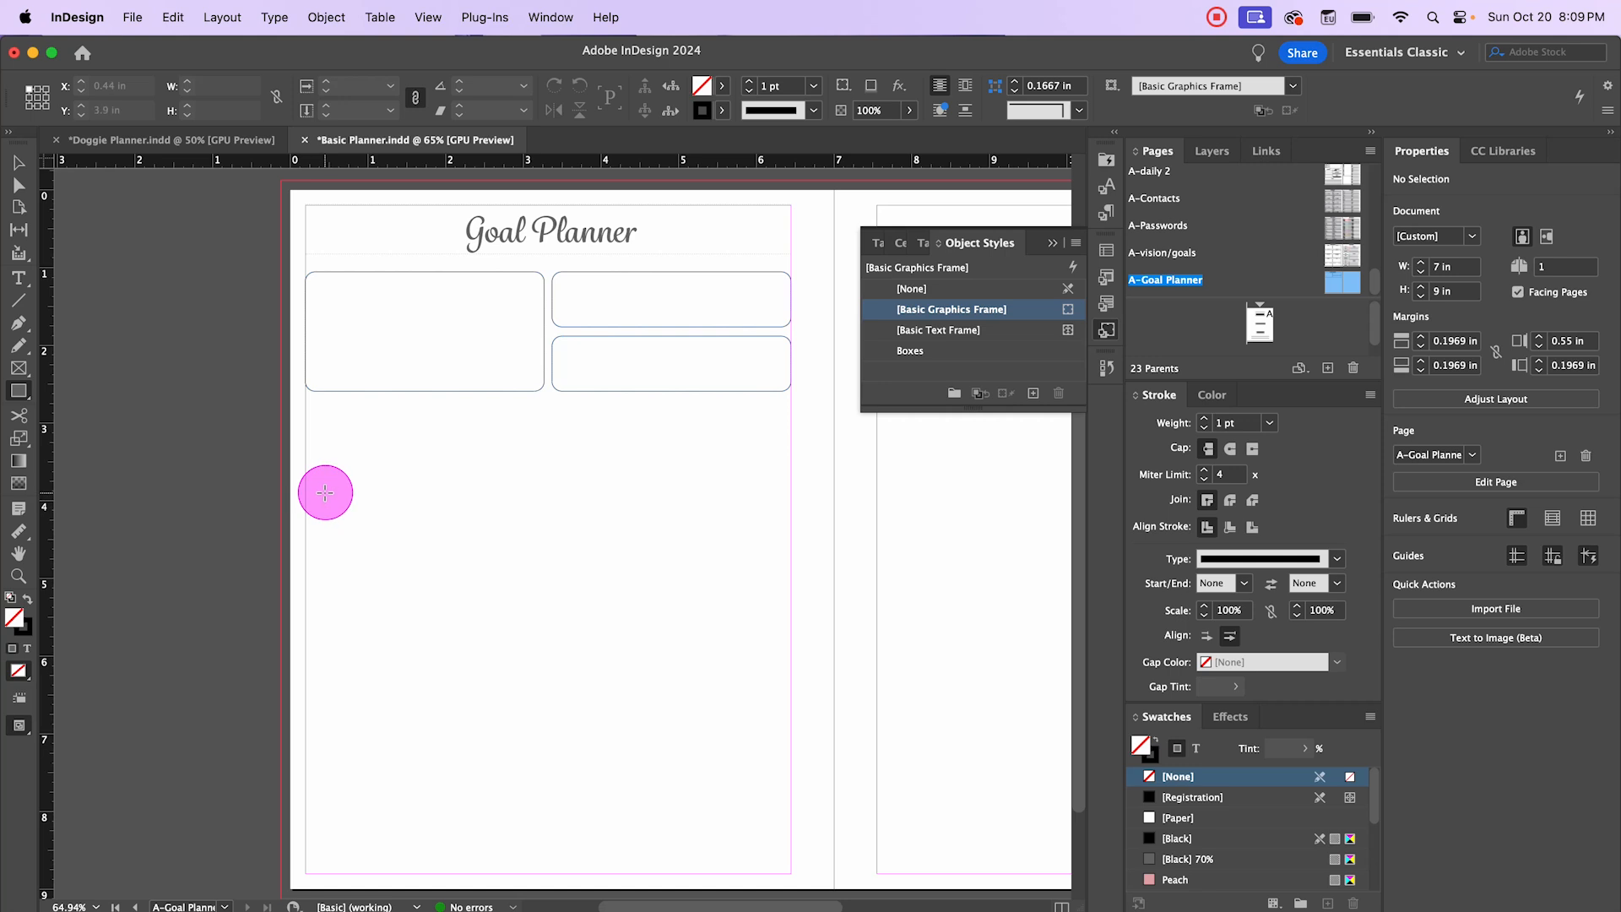
pyautogui.click(325, 492)
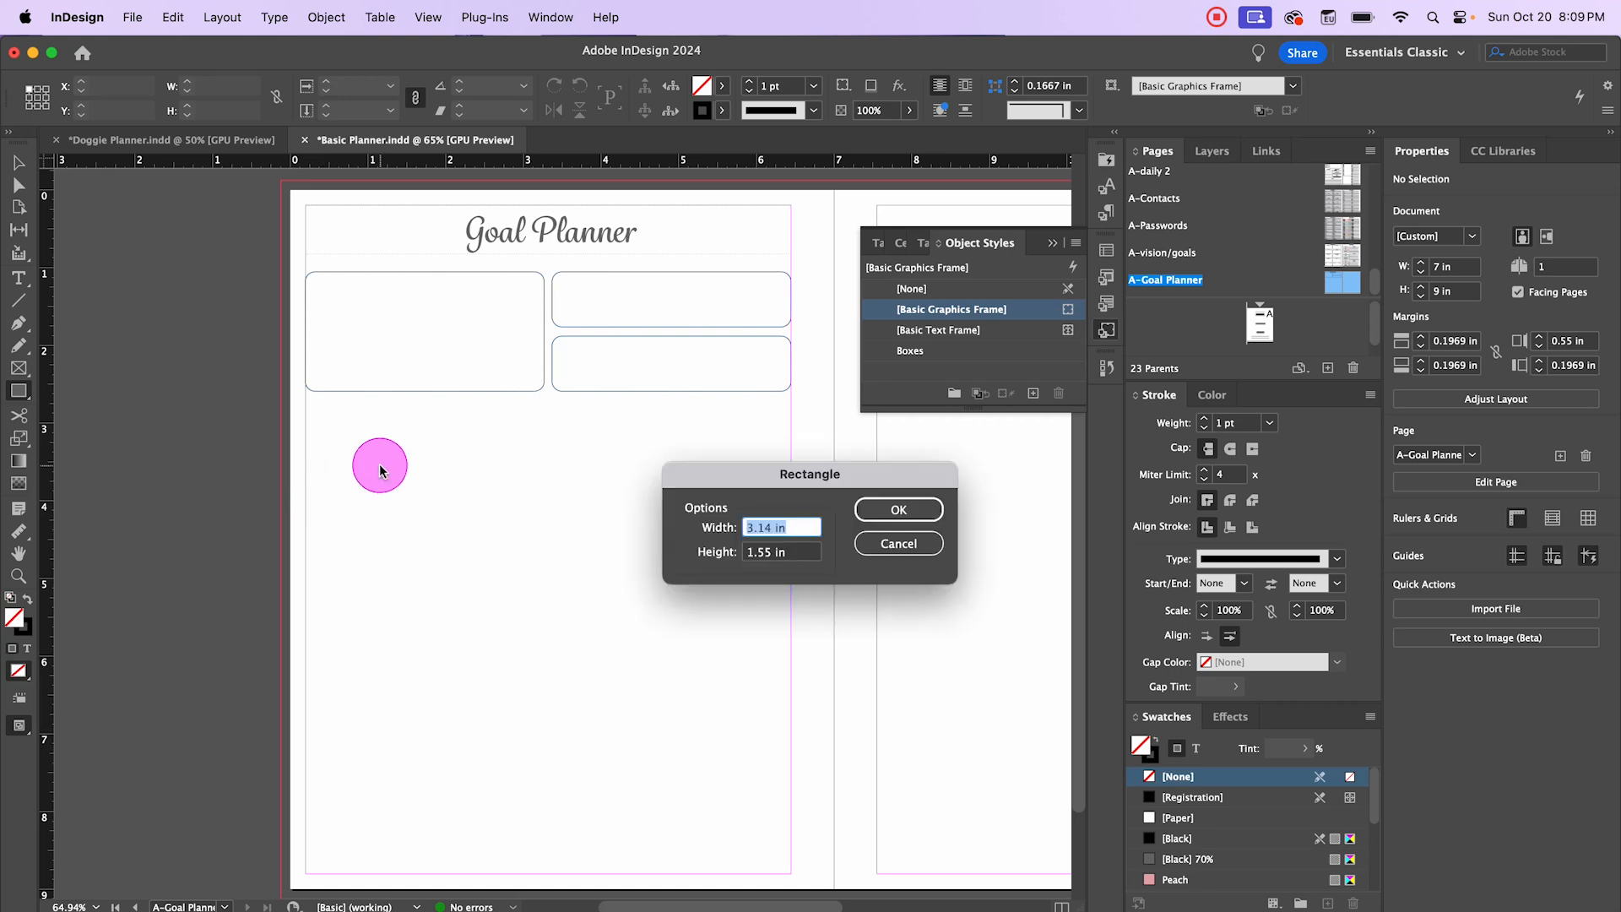
pyautogui.write('3')
pyautogui.press('Tab')
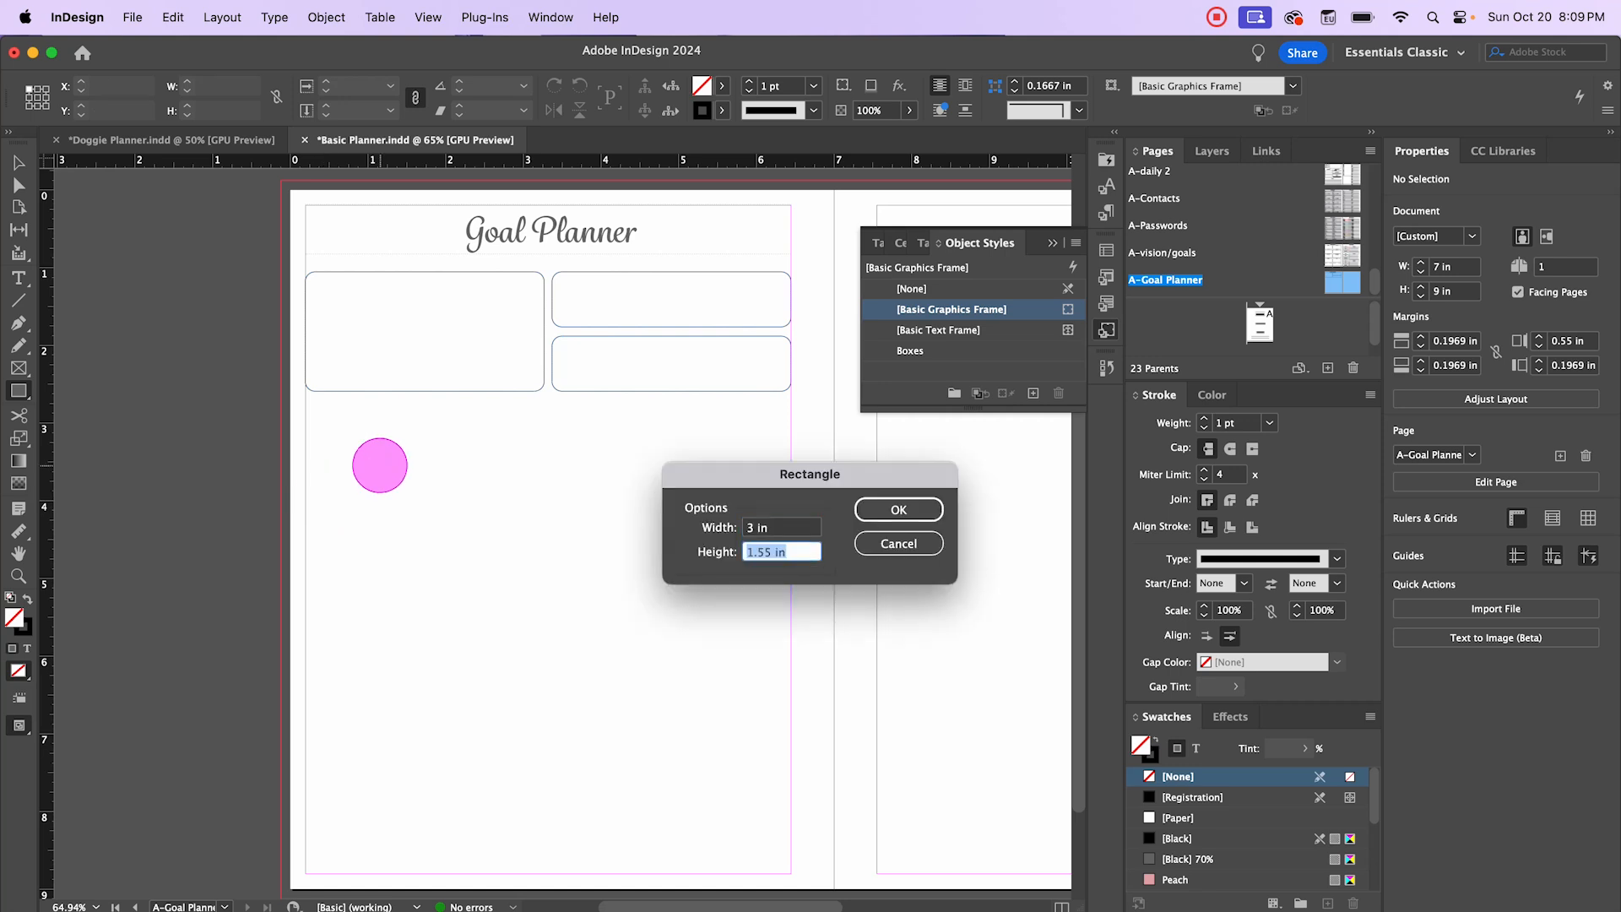
pyautogui.write('2.4')
pyautogui.press('Return')
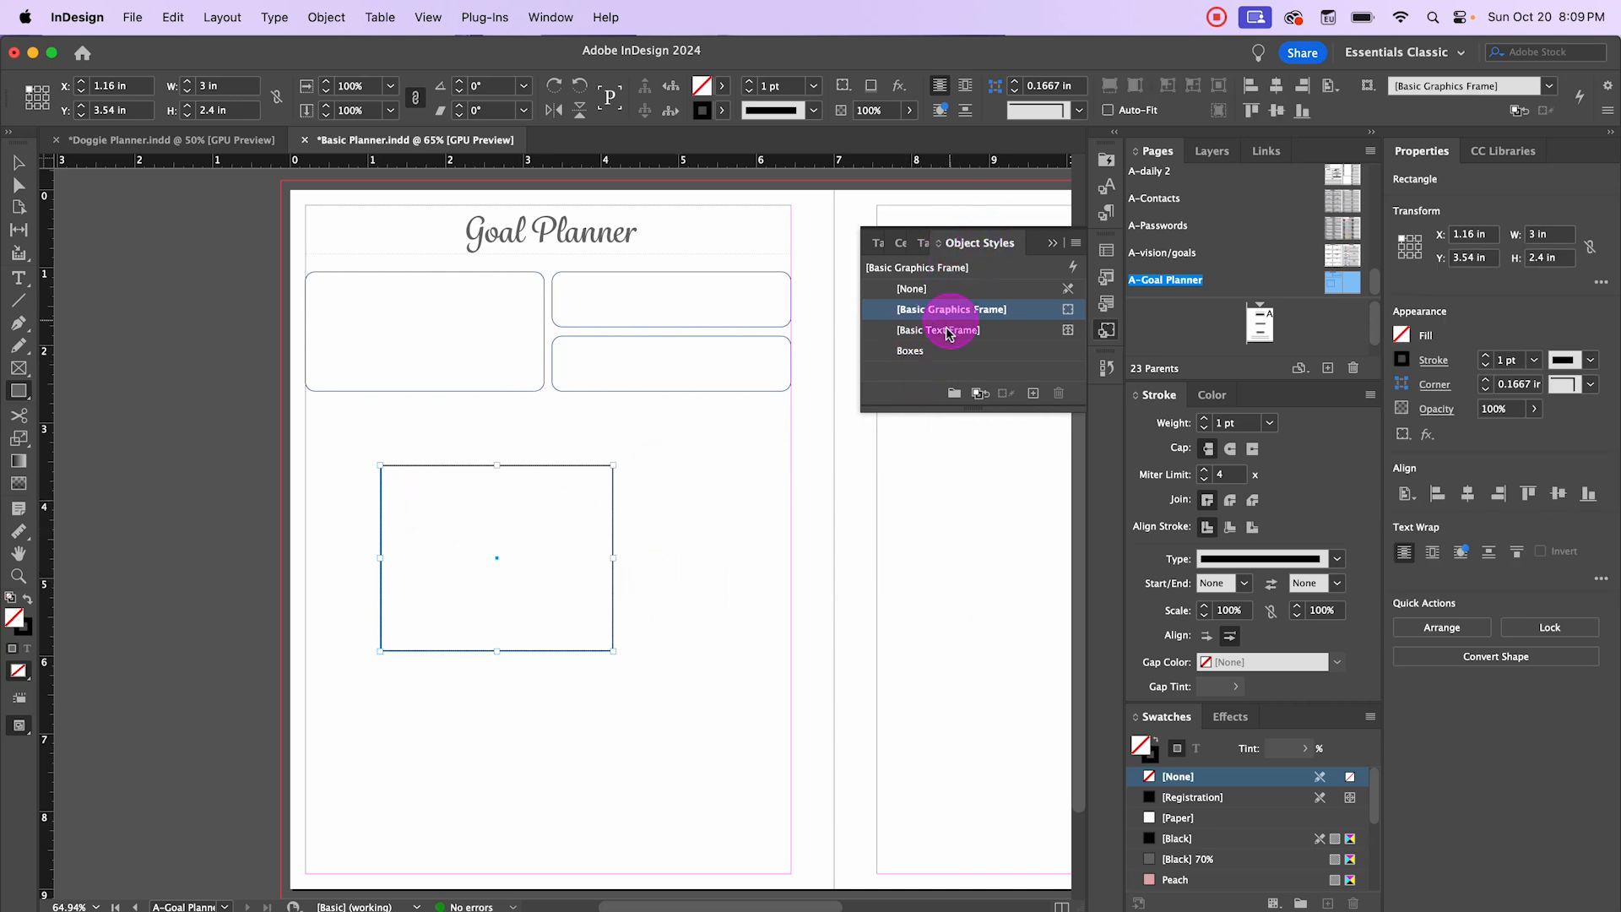
# Step: Give the 3 by 2.4 in rectangle the Boxes object style
pyautogui.click(910, 351)
pyautogui.click(496, 557)
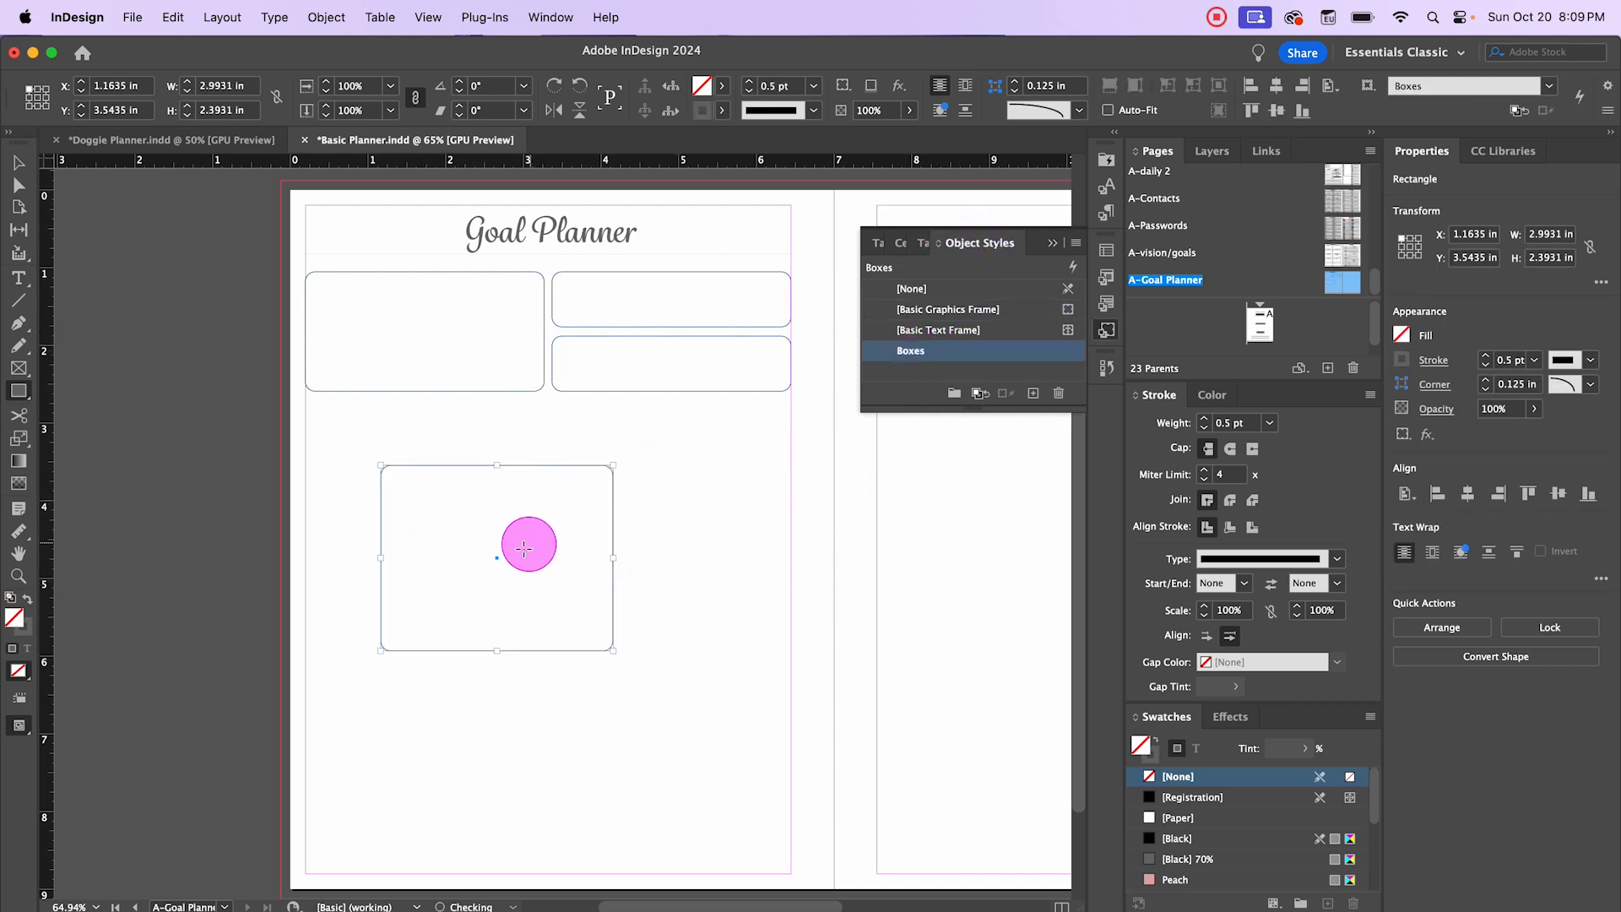
pyautogui.click(17, 162)
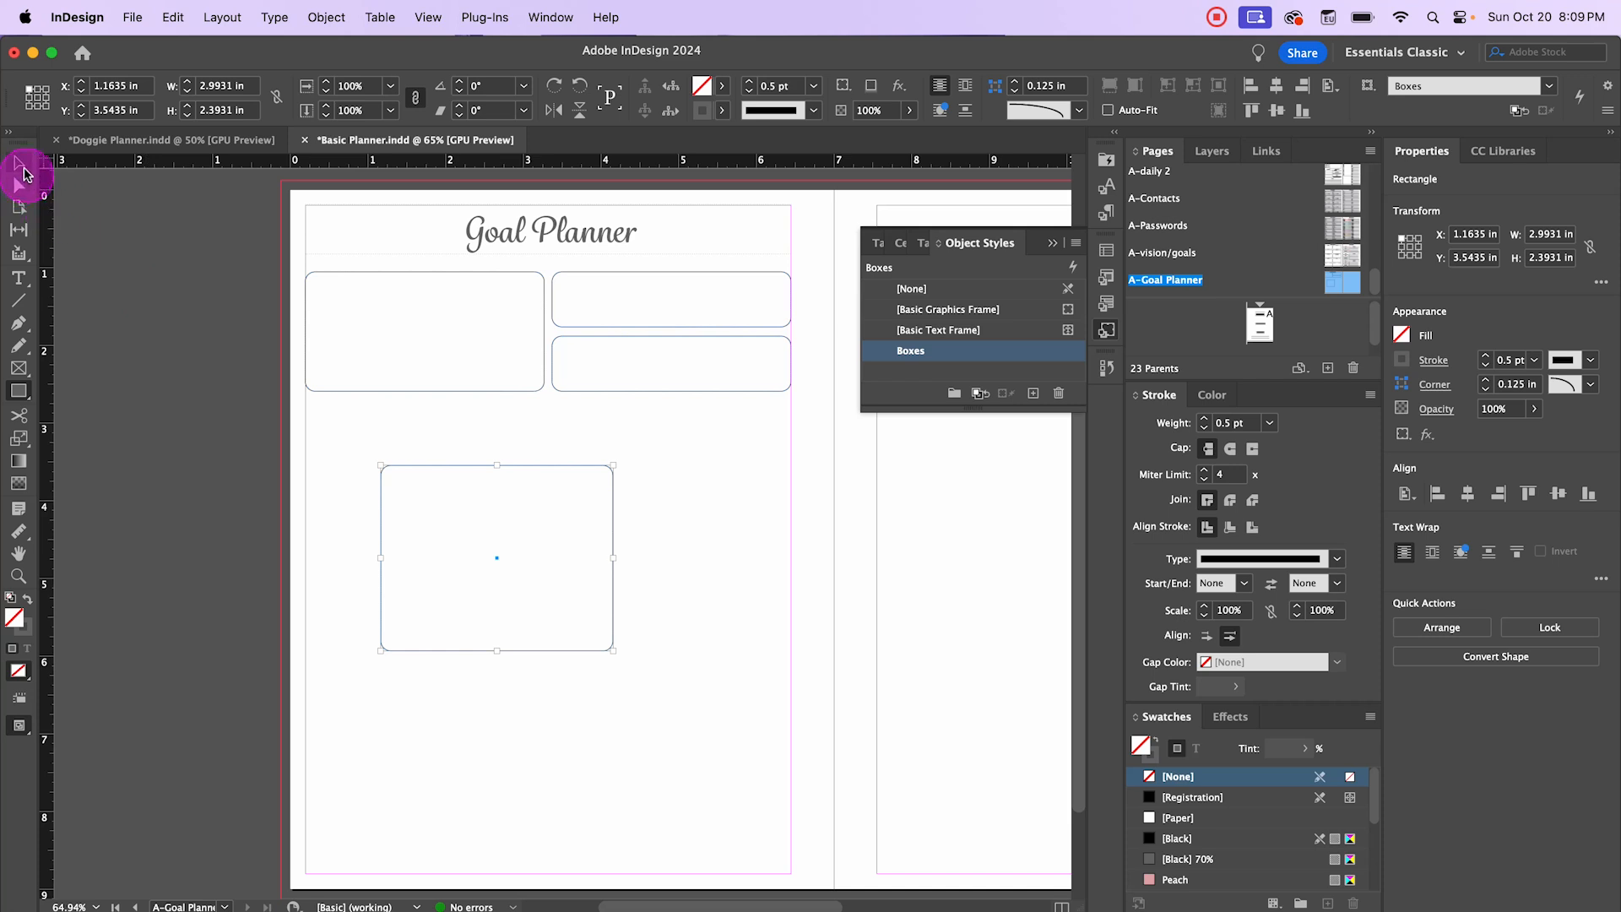
# Step: Move the large box against the left margin at about Y 3.30 in and duplicate it to its right with a small gap
pyautogui.moveTo(496, 560); pyautogui.dragTo(421, 537)
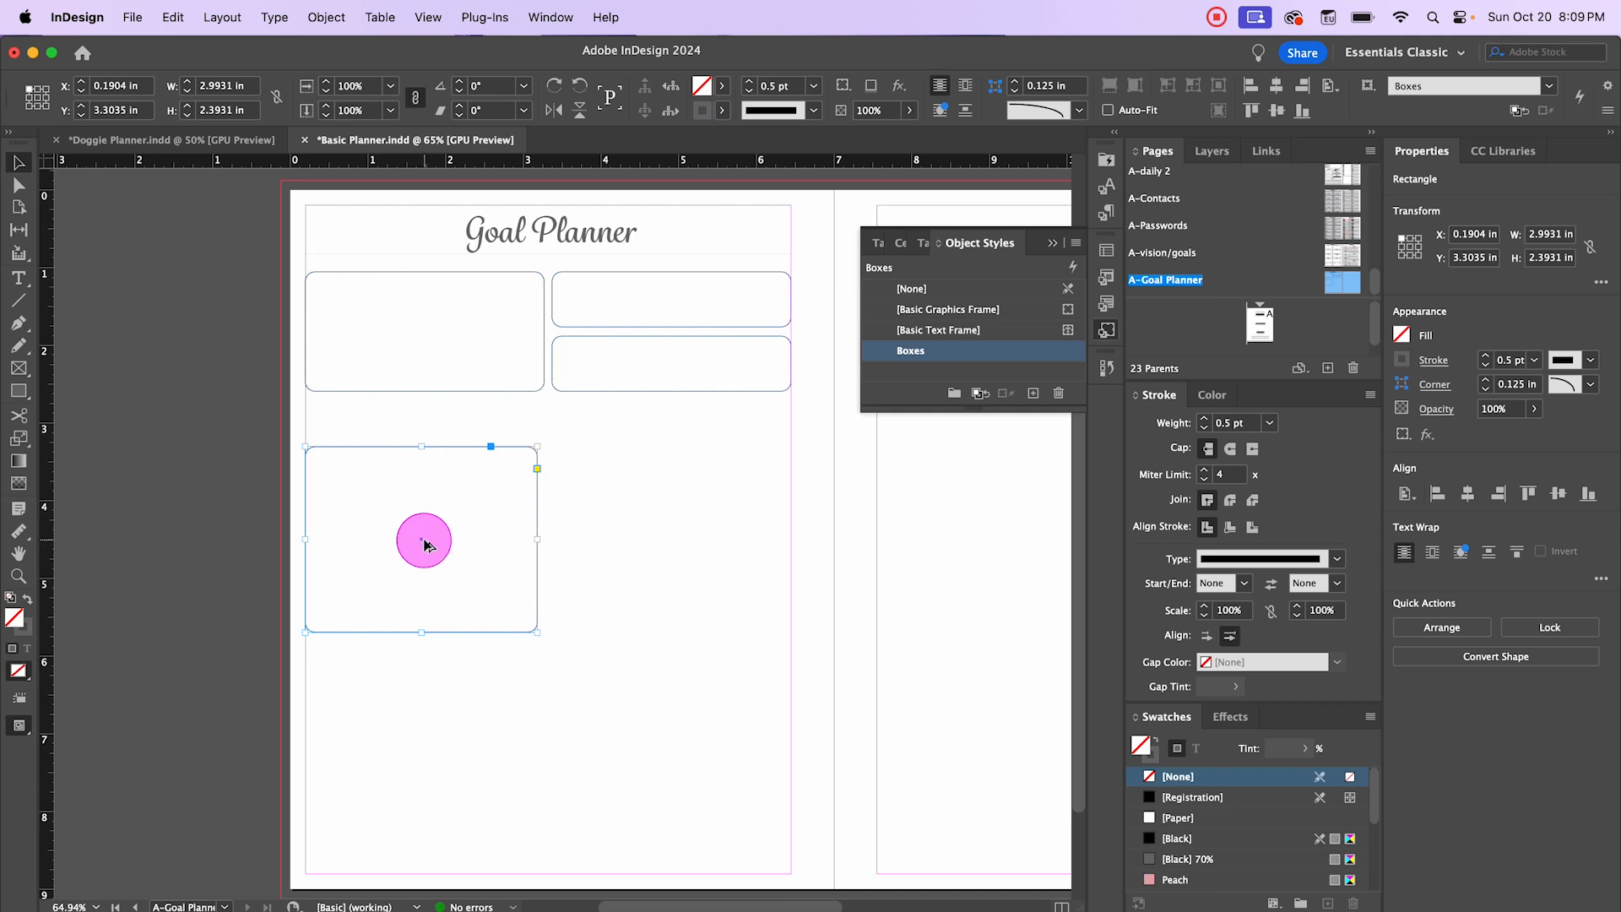
pyautogui.moveTo(424, 543); pyautogui.dragTo(667, 537)
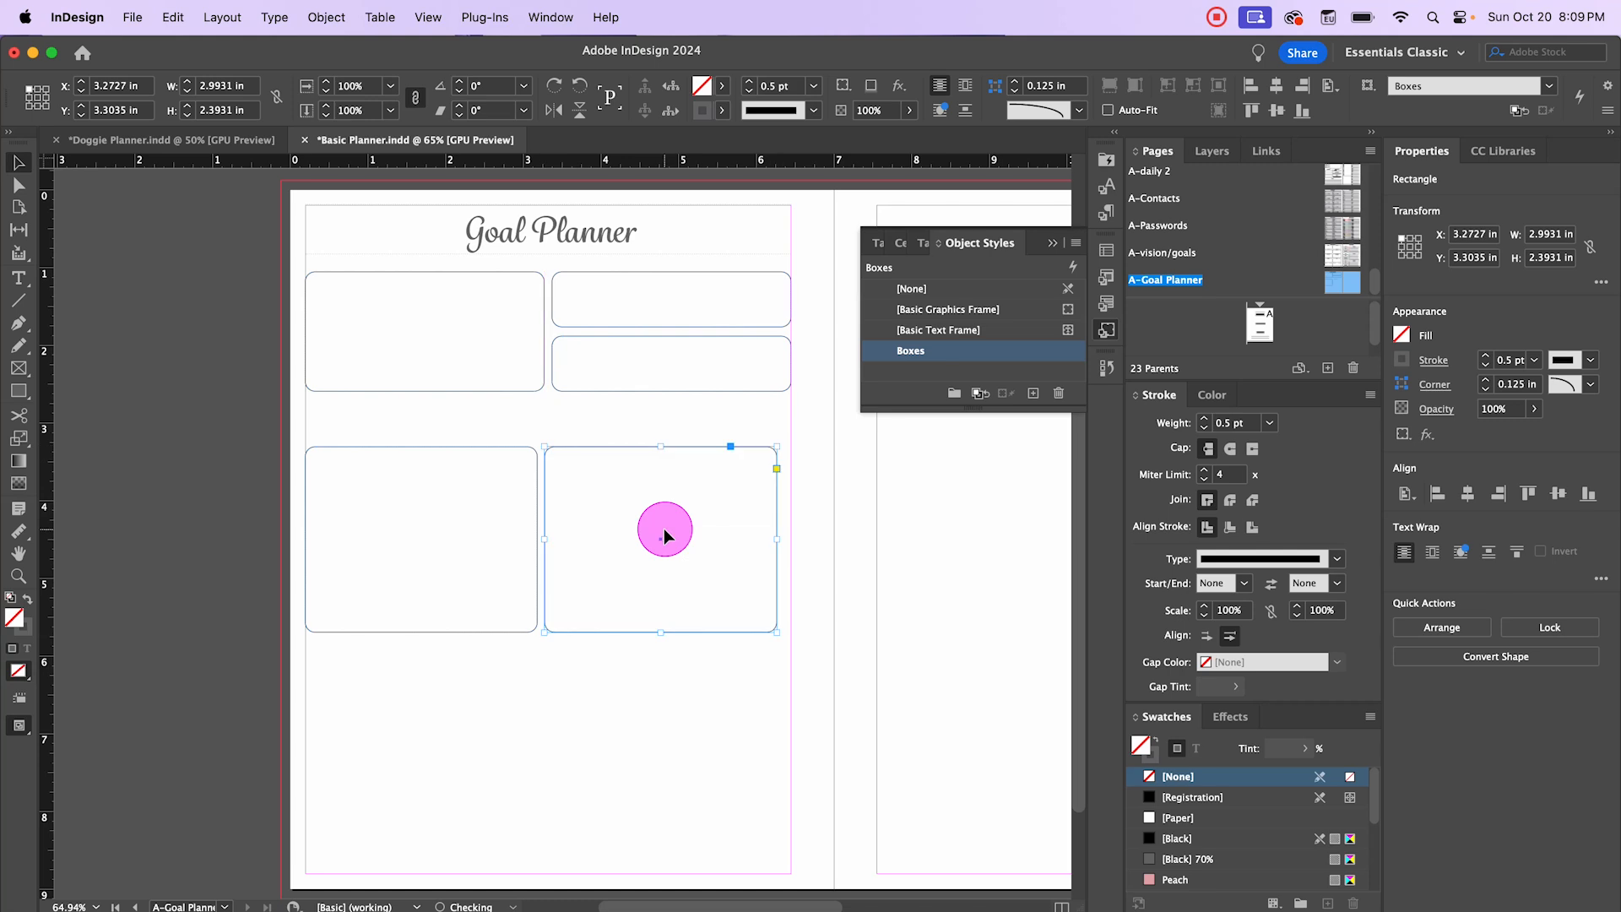
pyautogui.press('Right')
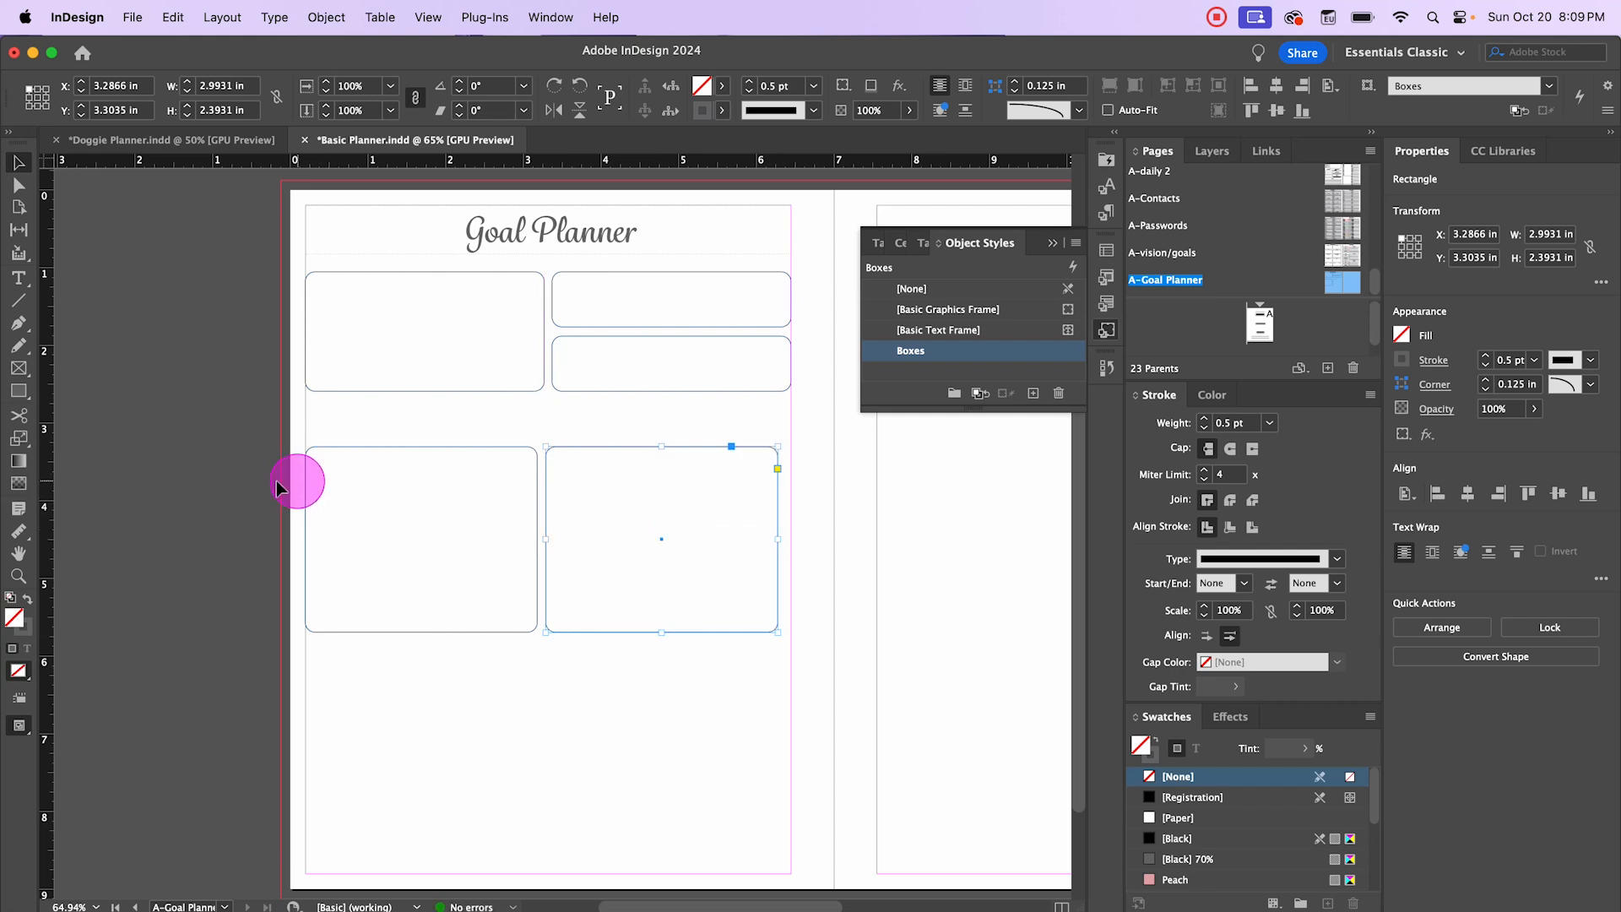
# Step: Select both large lower boxes and widen them together until the right edge meets the page's right margin
pyautogui.moveTo(606, 532); pyautogui.dragTo(694, 546)
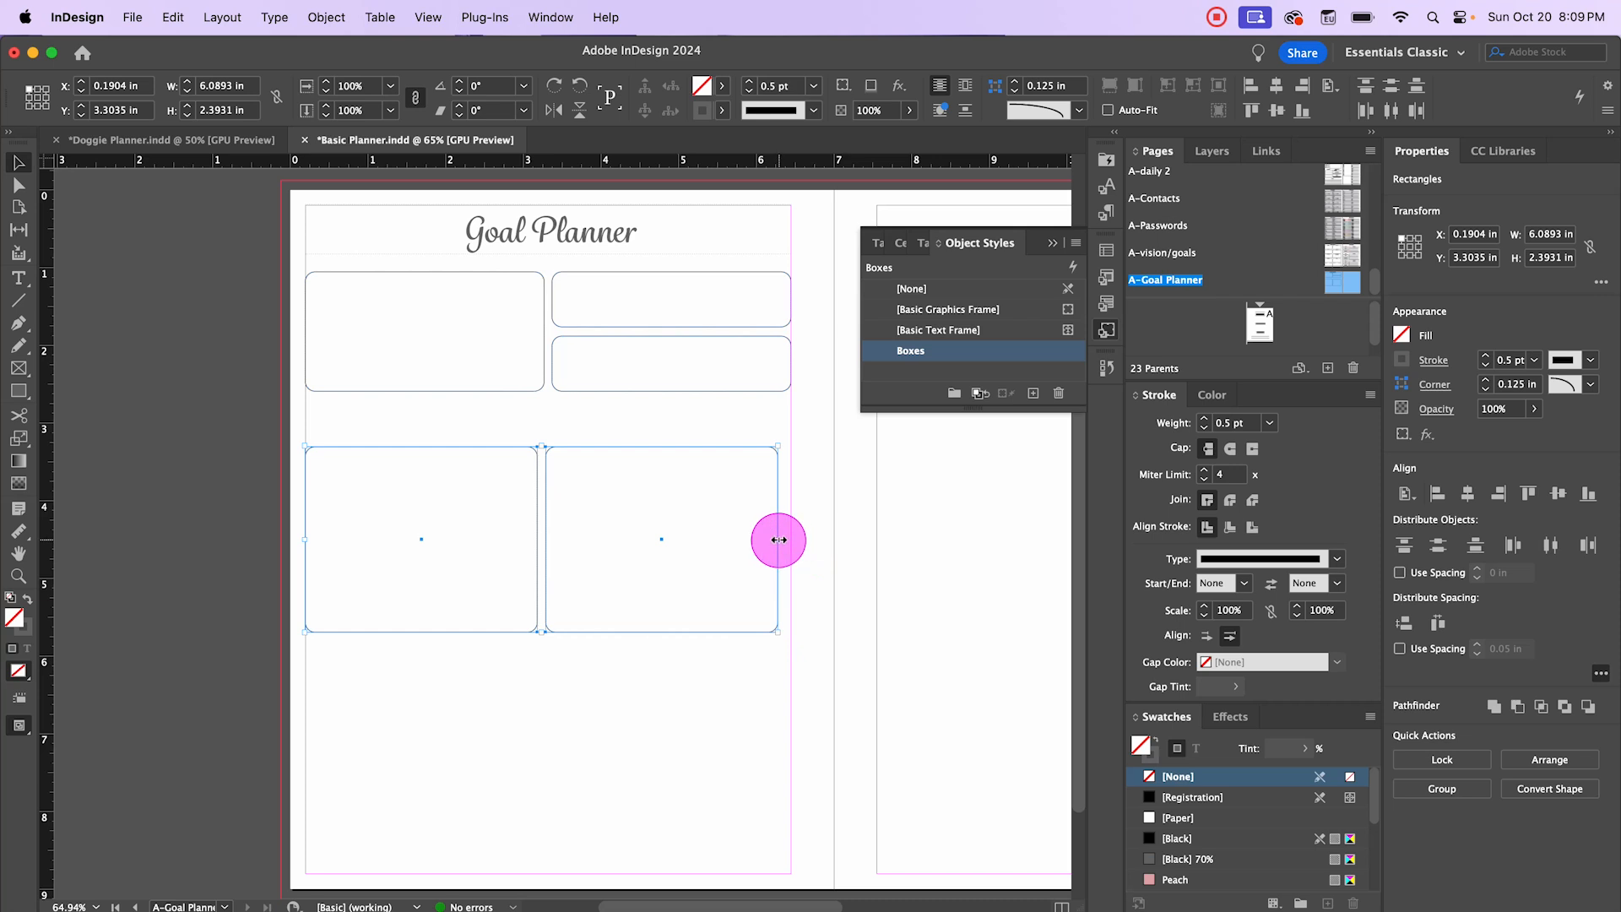
pyautogui.moveTo(778, 539); pyautogui.dragTo(791, 540)
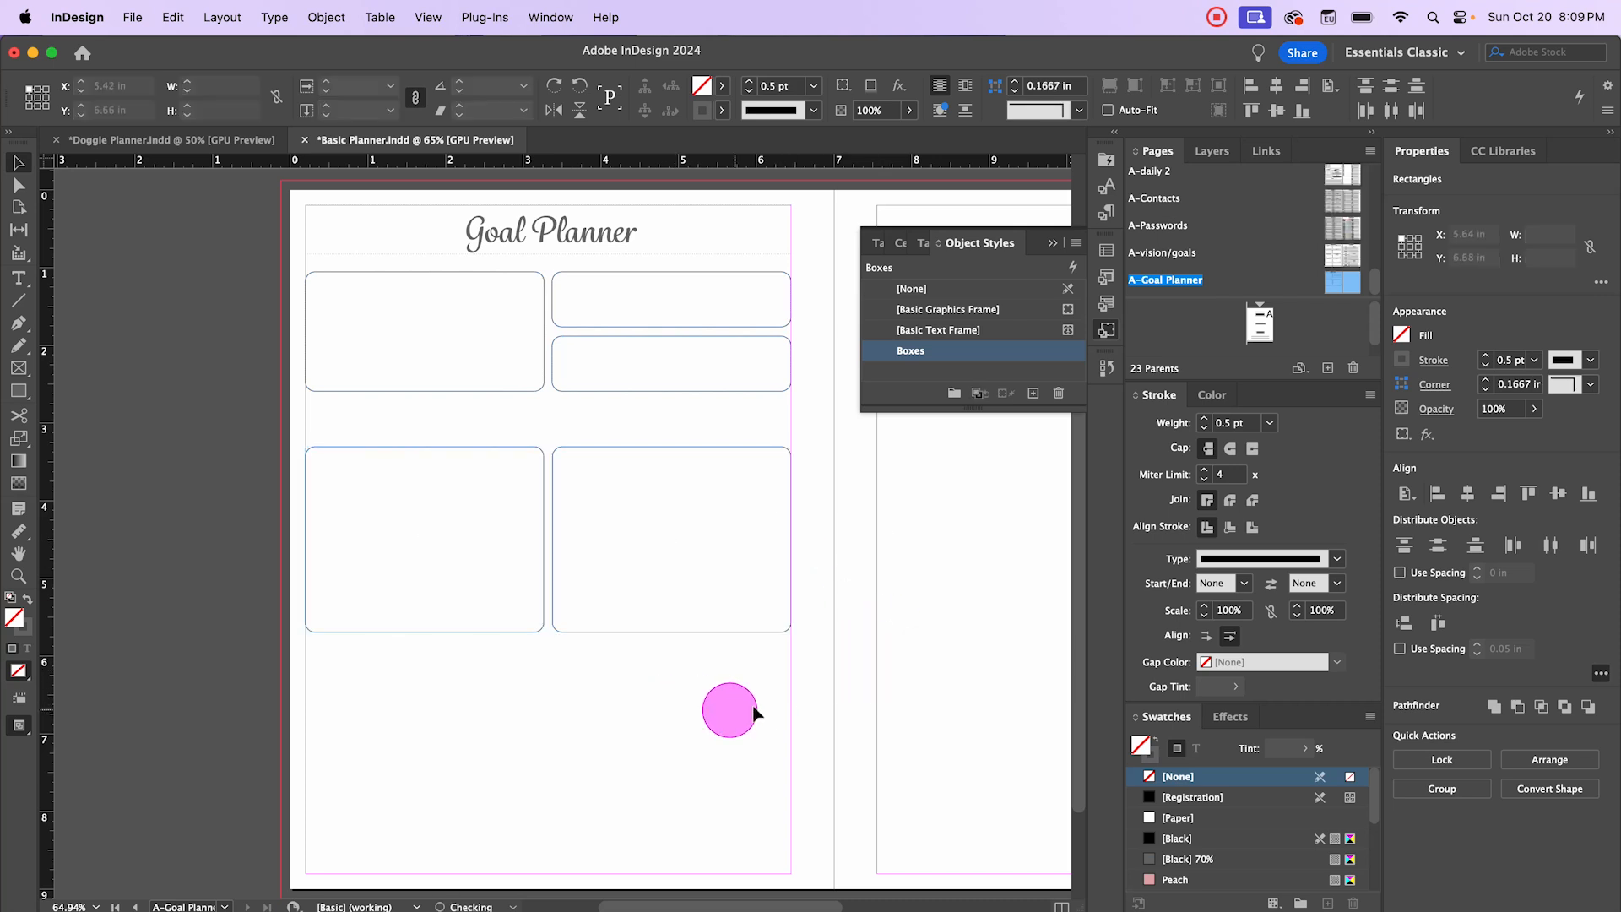
pyautogui.click(751, 714)
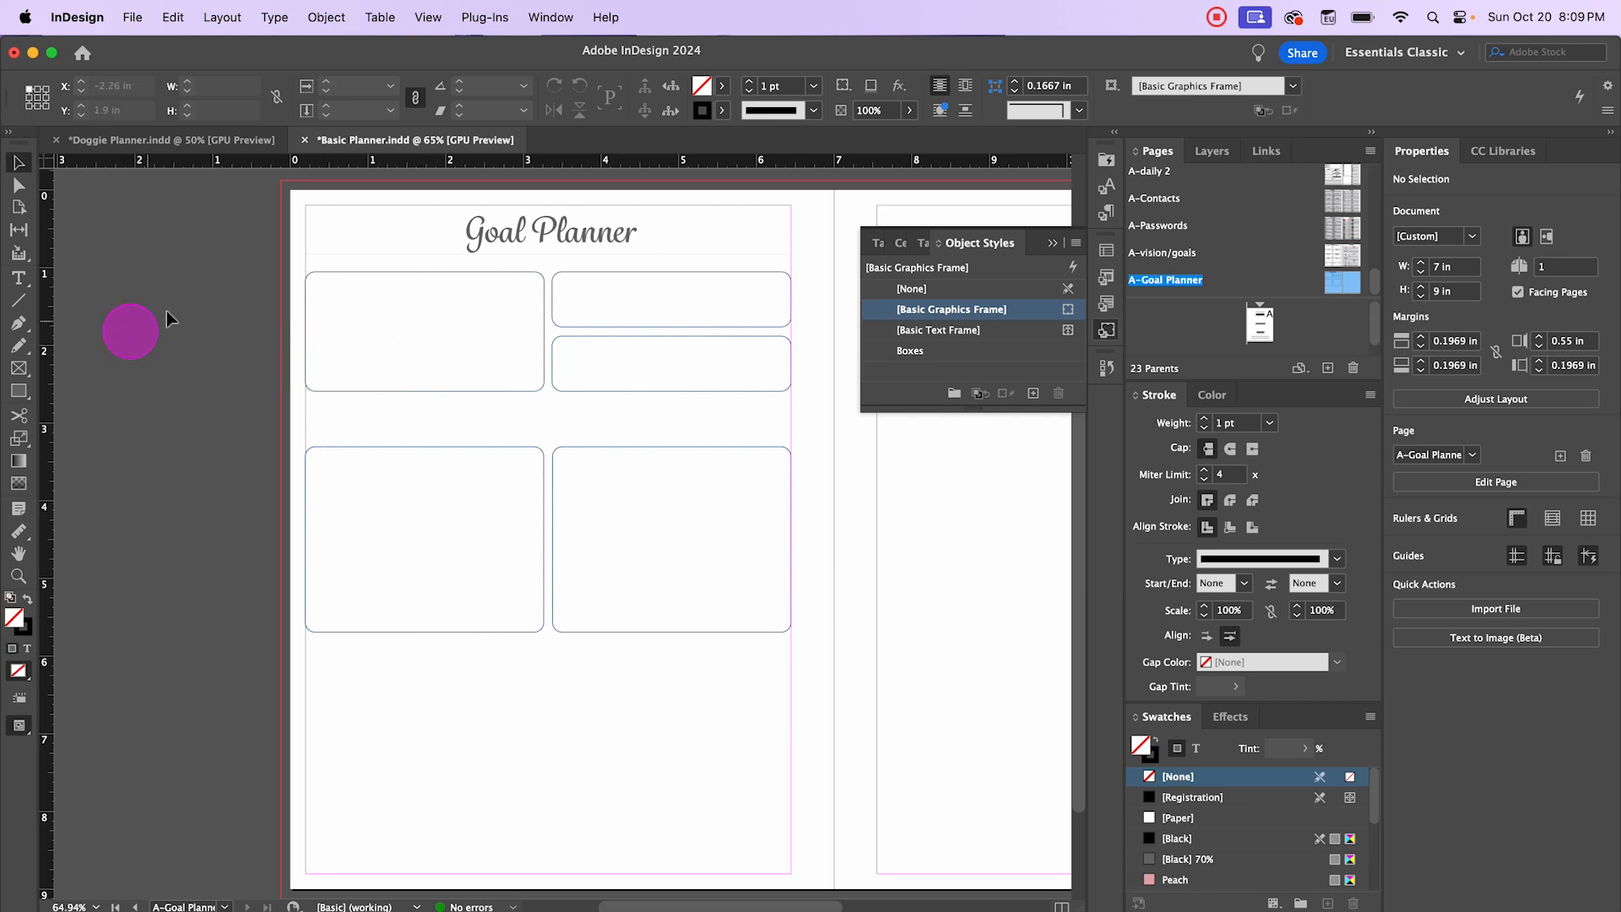
# Step: Add a text frame about 2.93 in wide and 0.38 in high across the upper-left box's top, reading "Goal"
pyautogui.scroll(2, 226, 410)
pyautogui.scroll(-1, 225, 411)
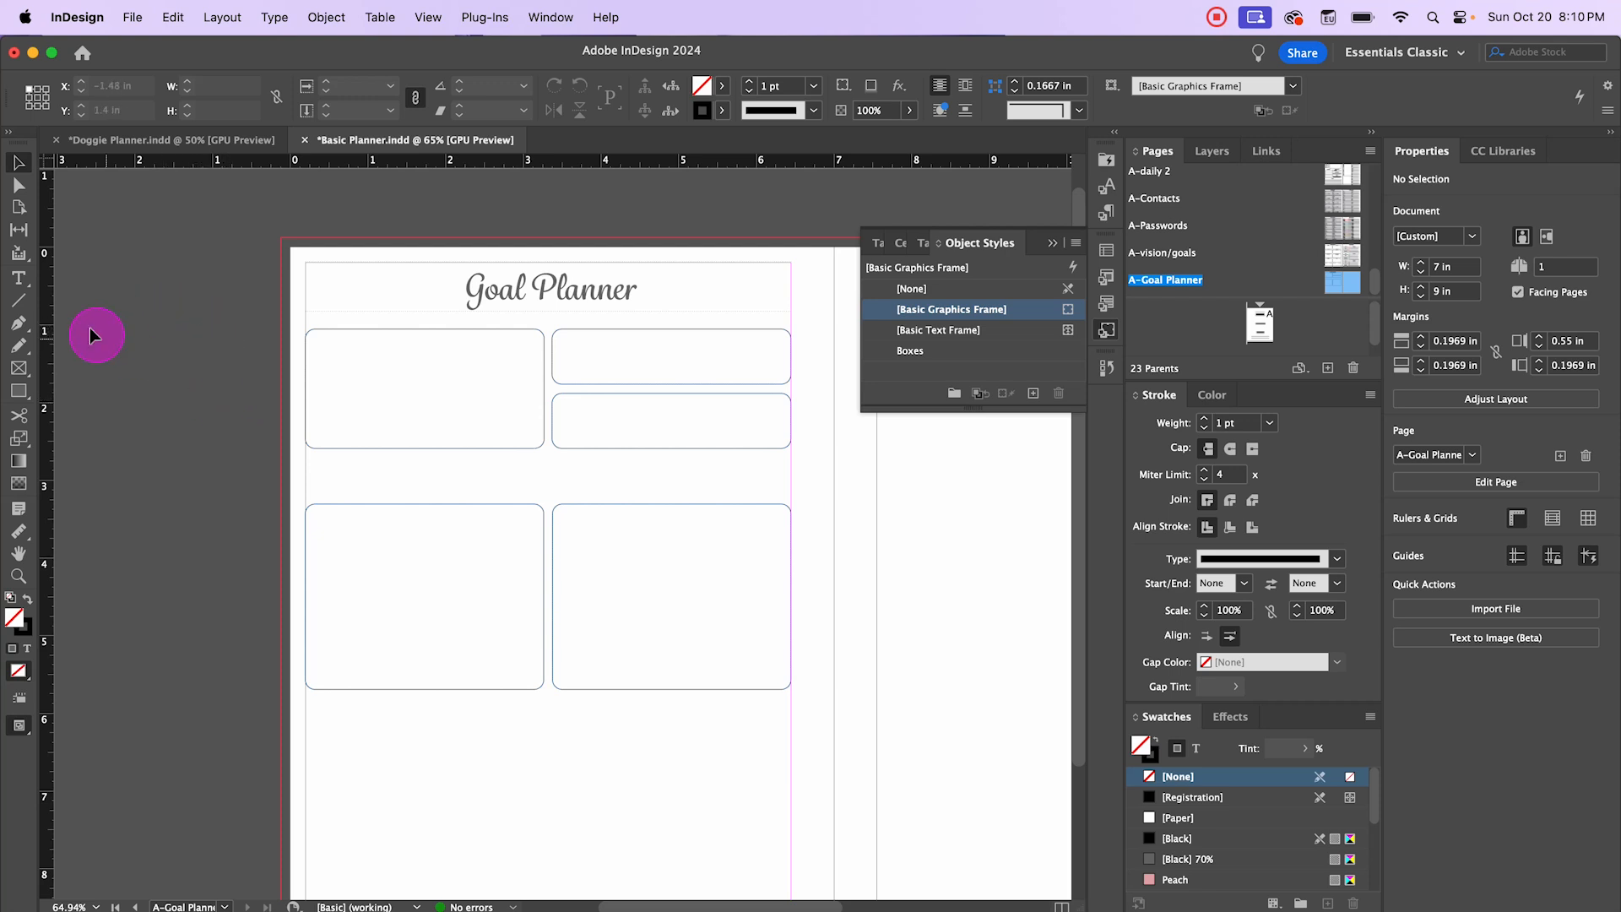
pyautogui.click(19, 278)
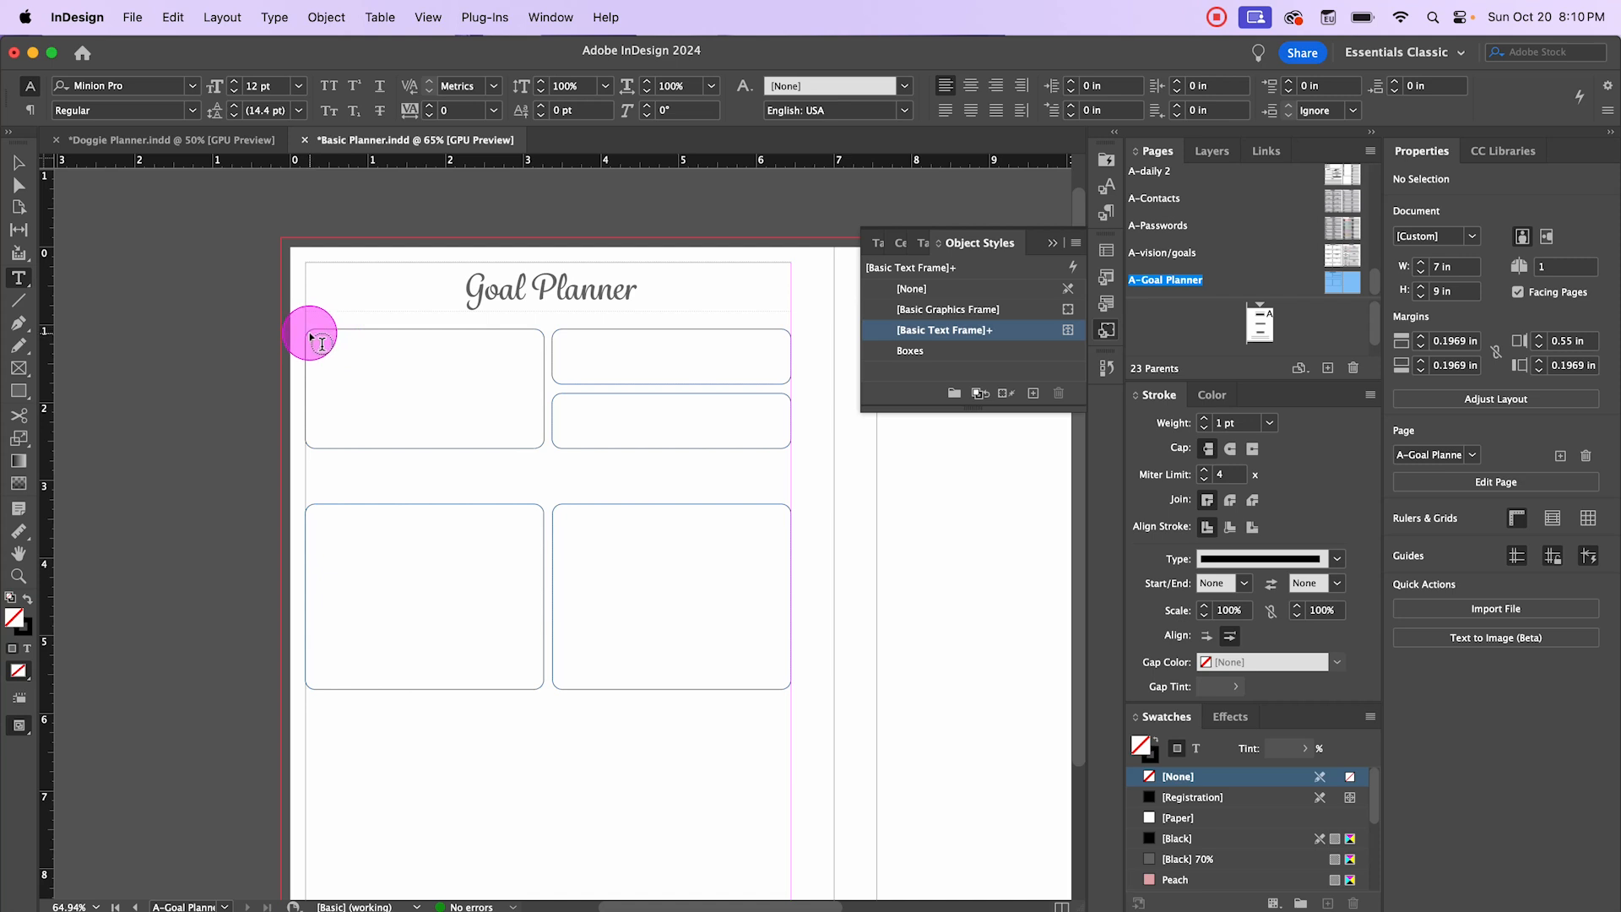
pyautogui.moveTo(310, 333); pyautogui.dragTo(536, 361)
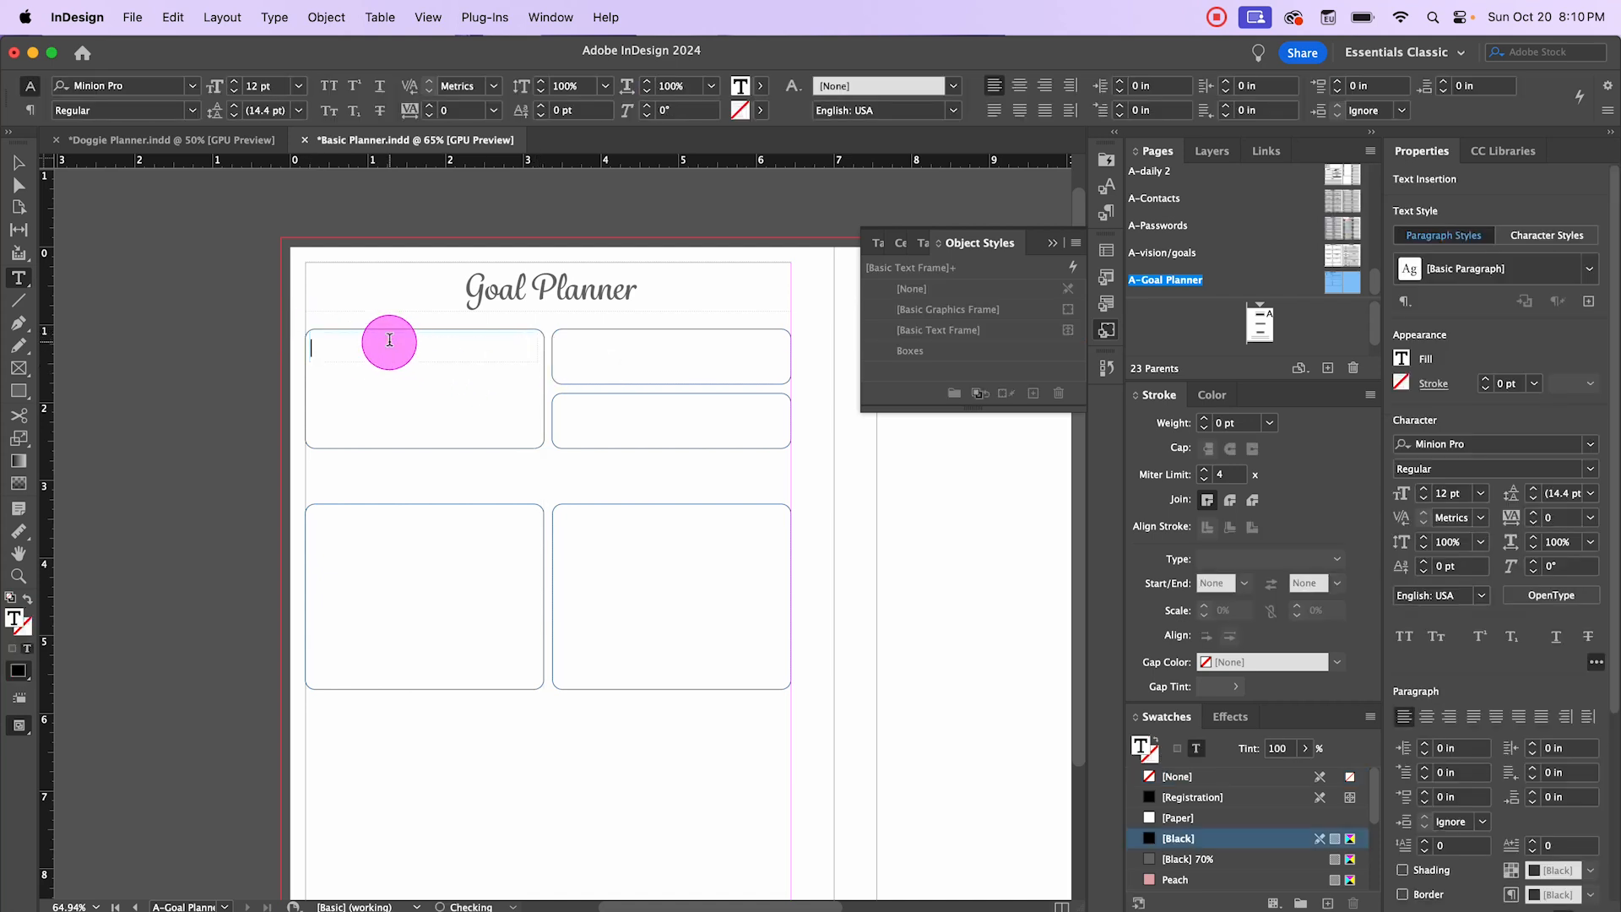
pyautogui.write('Goal')
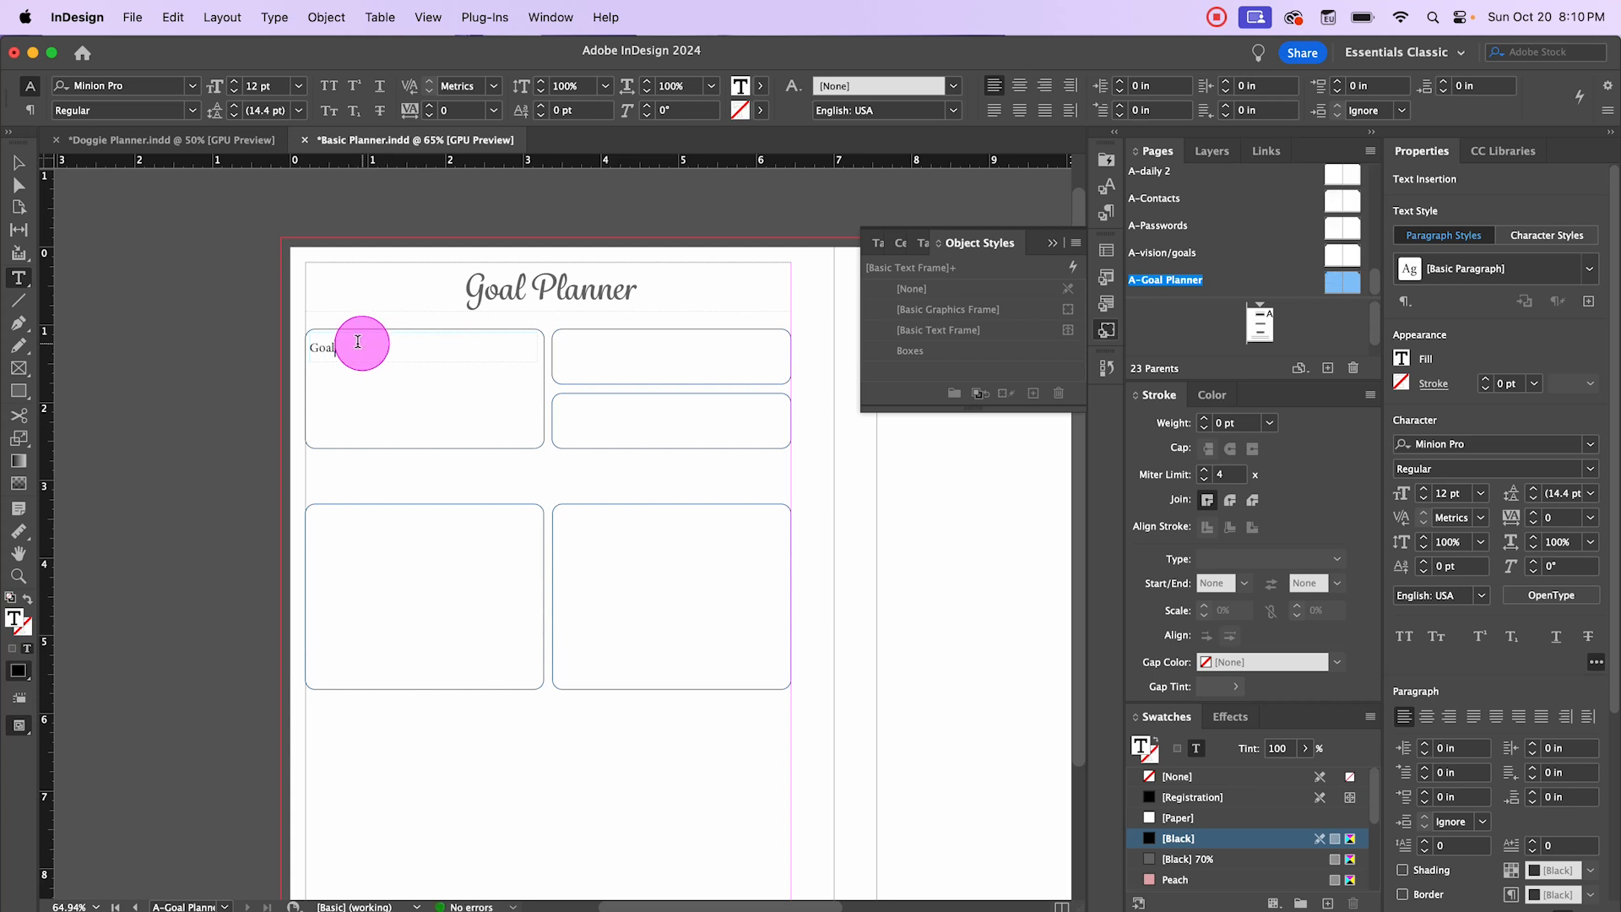
# Step: Apply the Section Headers paragraph style to "Goal" and nudge its frame up slightly to about Y 1.06 in
pyautogui.moveTo(358, 343); pyautogui.dragTo(310, 345)
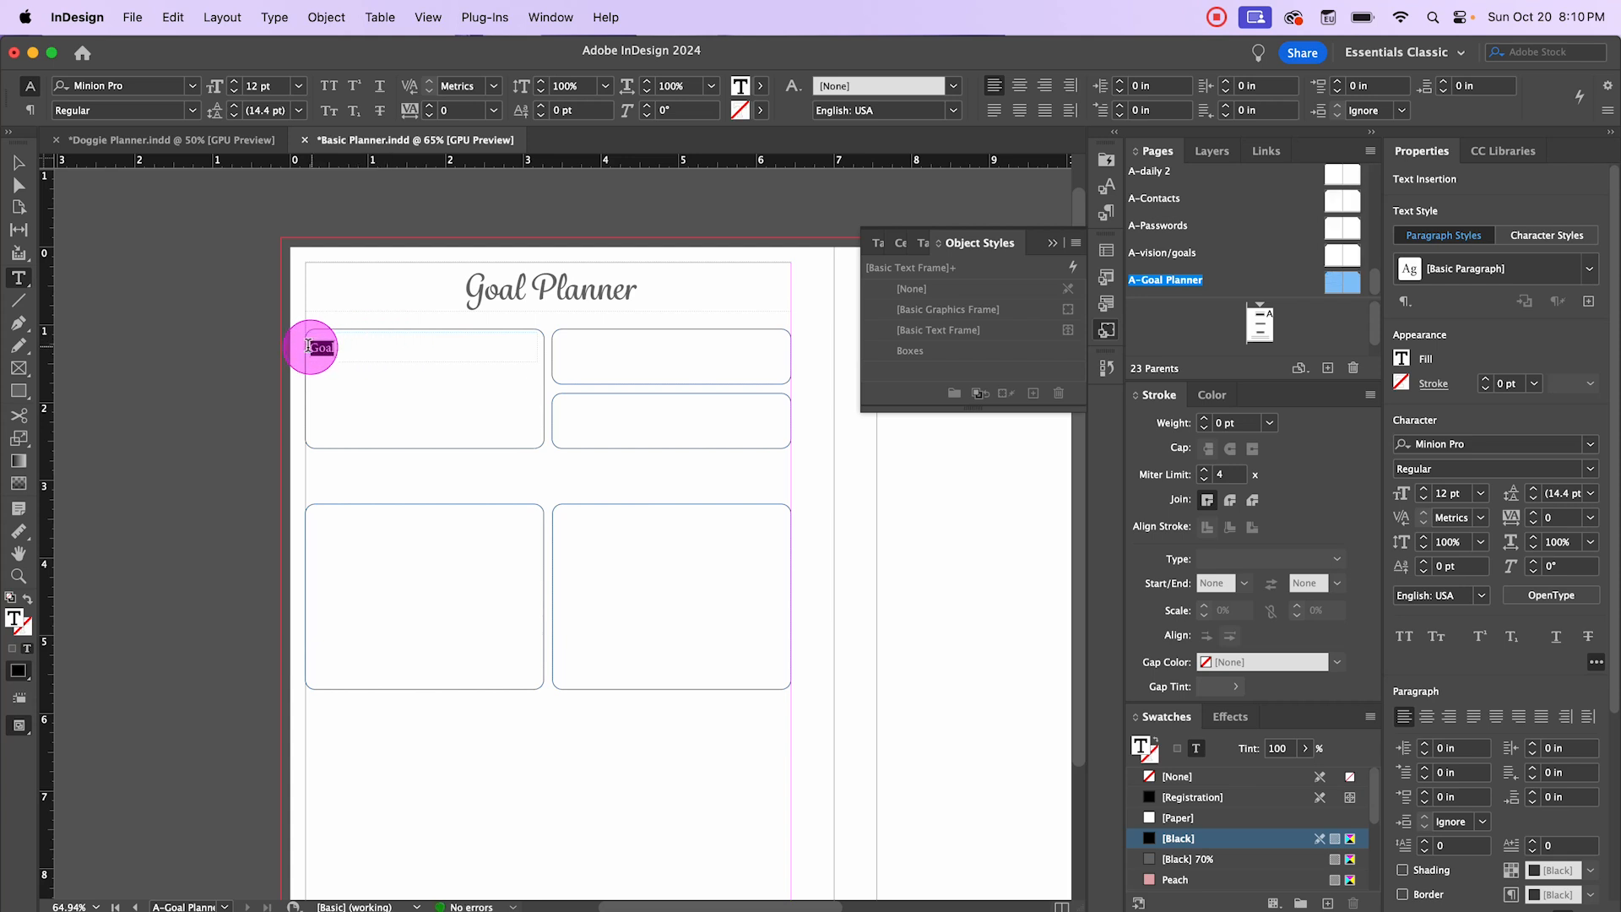
pyautogui.click(1107, 214)
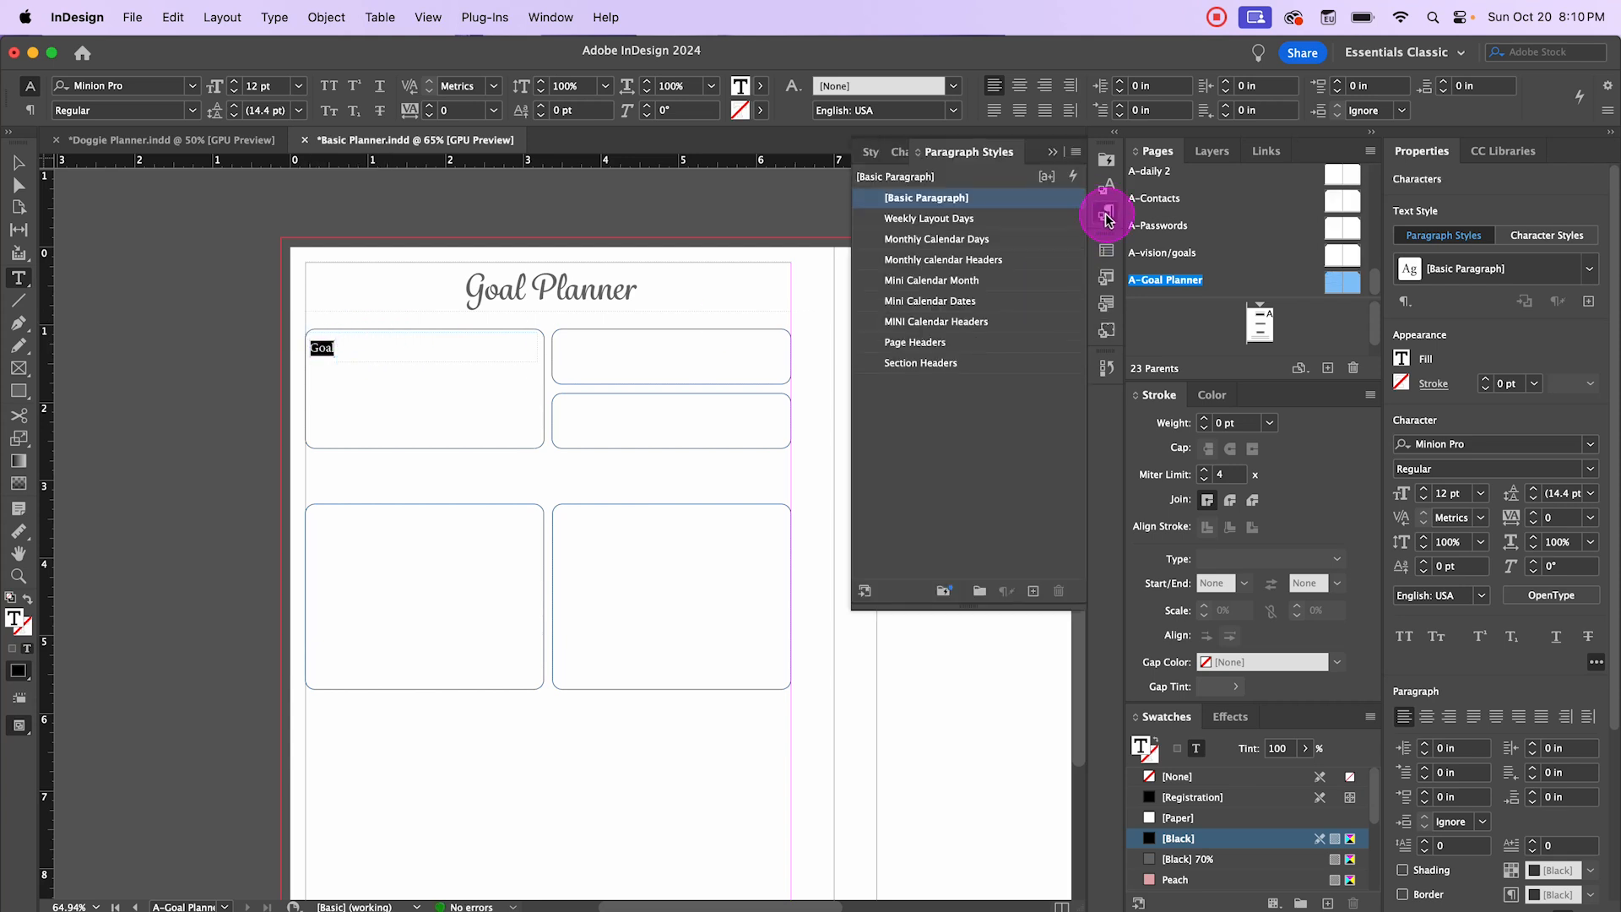
pyautogui.click(934, 344)
pyautogui.click(932, 363)
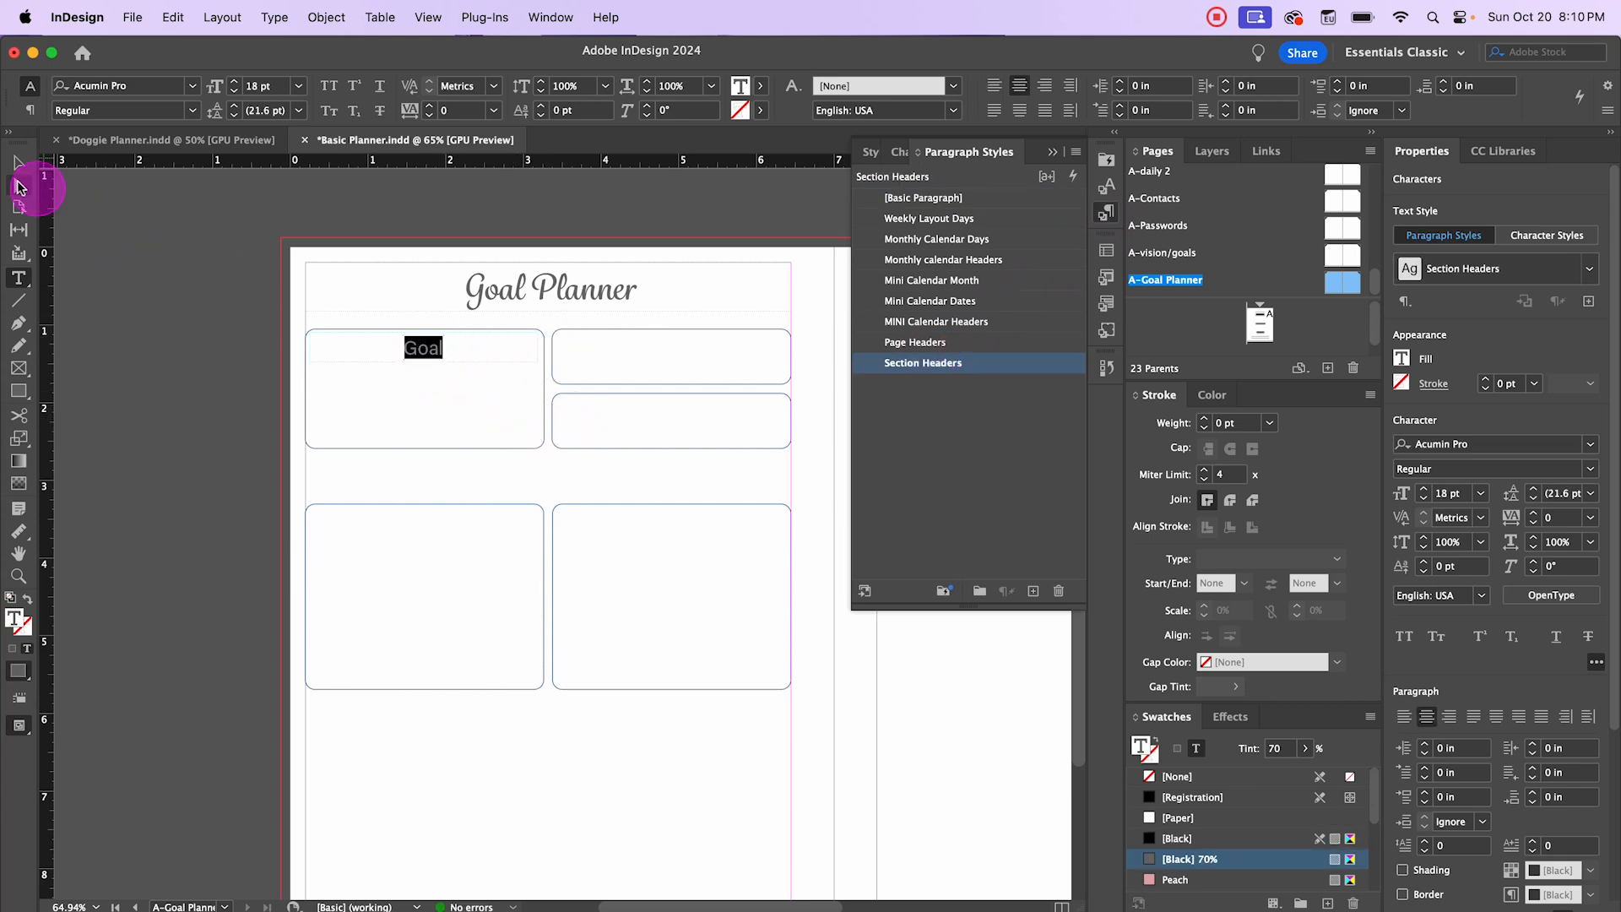
pyautogui.click(12, 168)
pyautogui.click(427, 351)
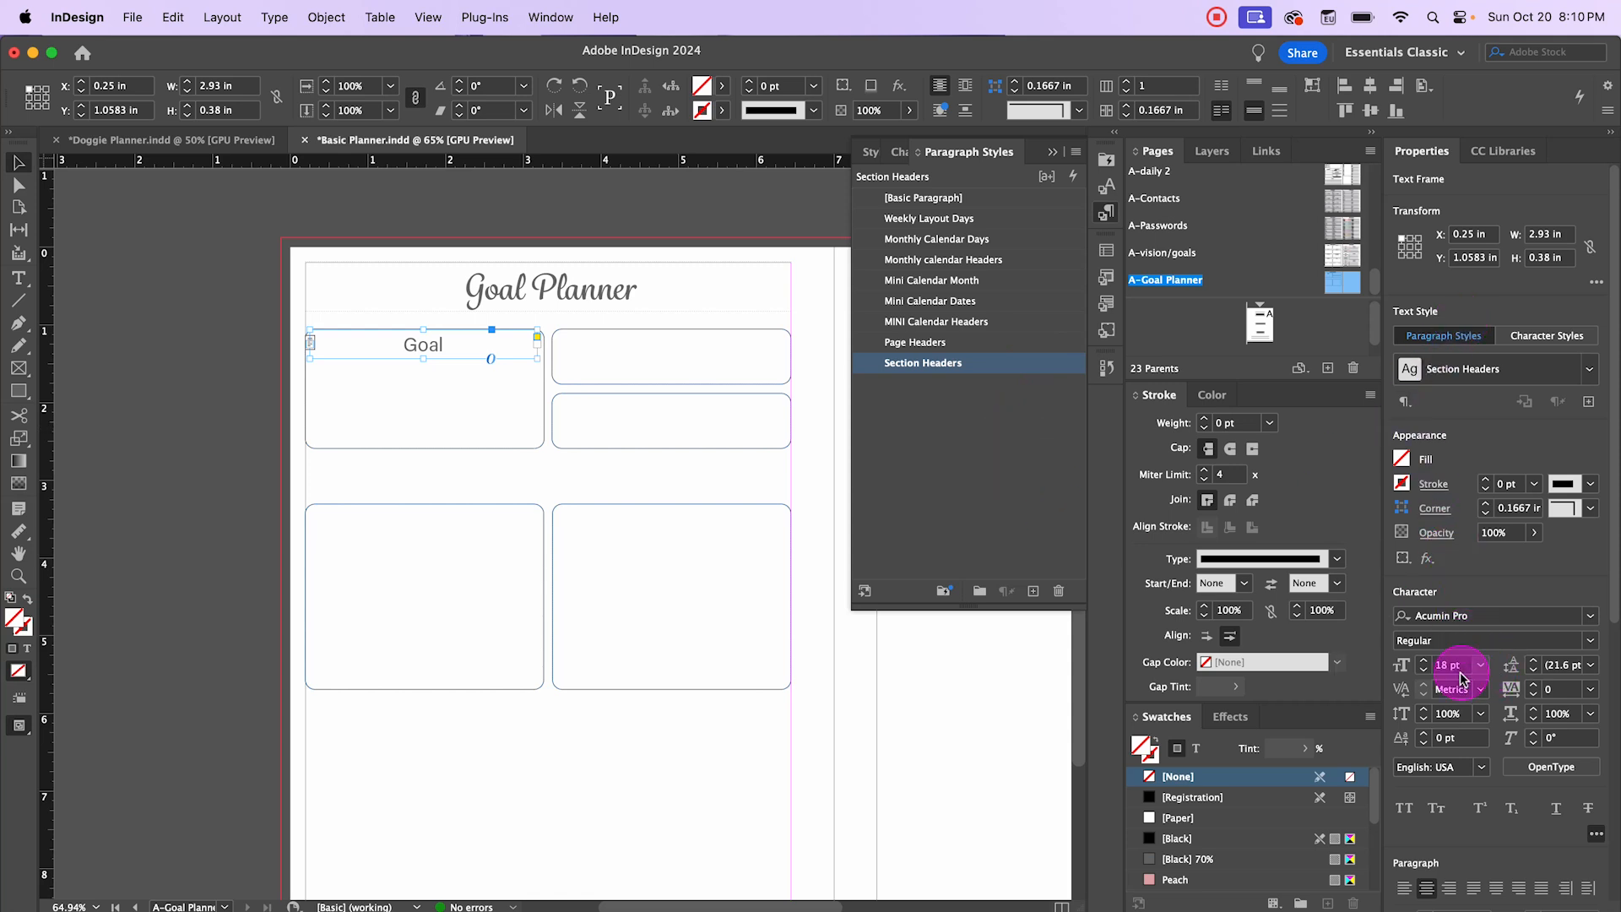
pyautogui.click(1478, 619)
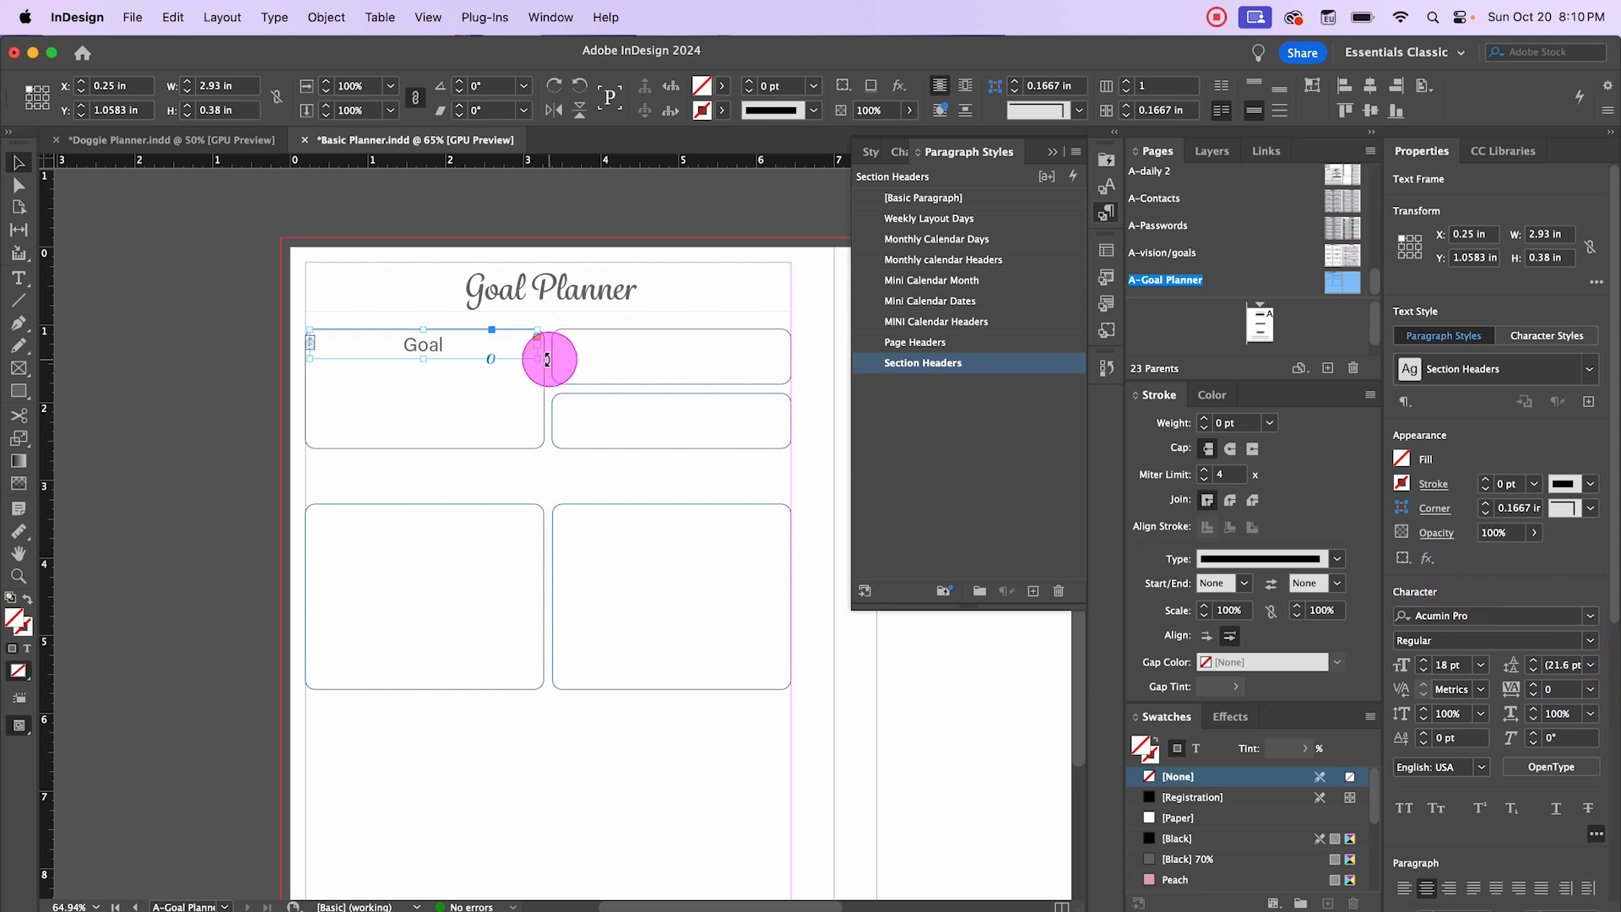
pyautogui.click(227, 282)
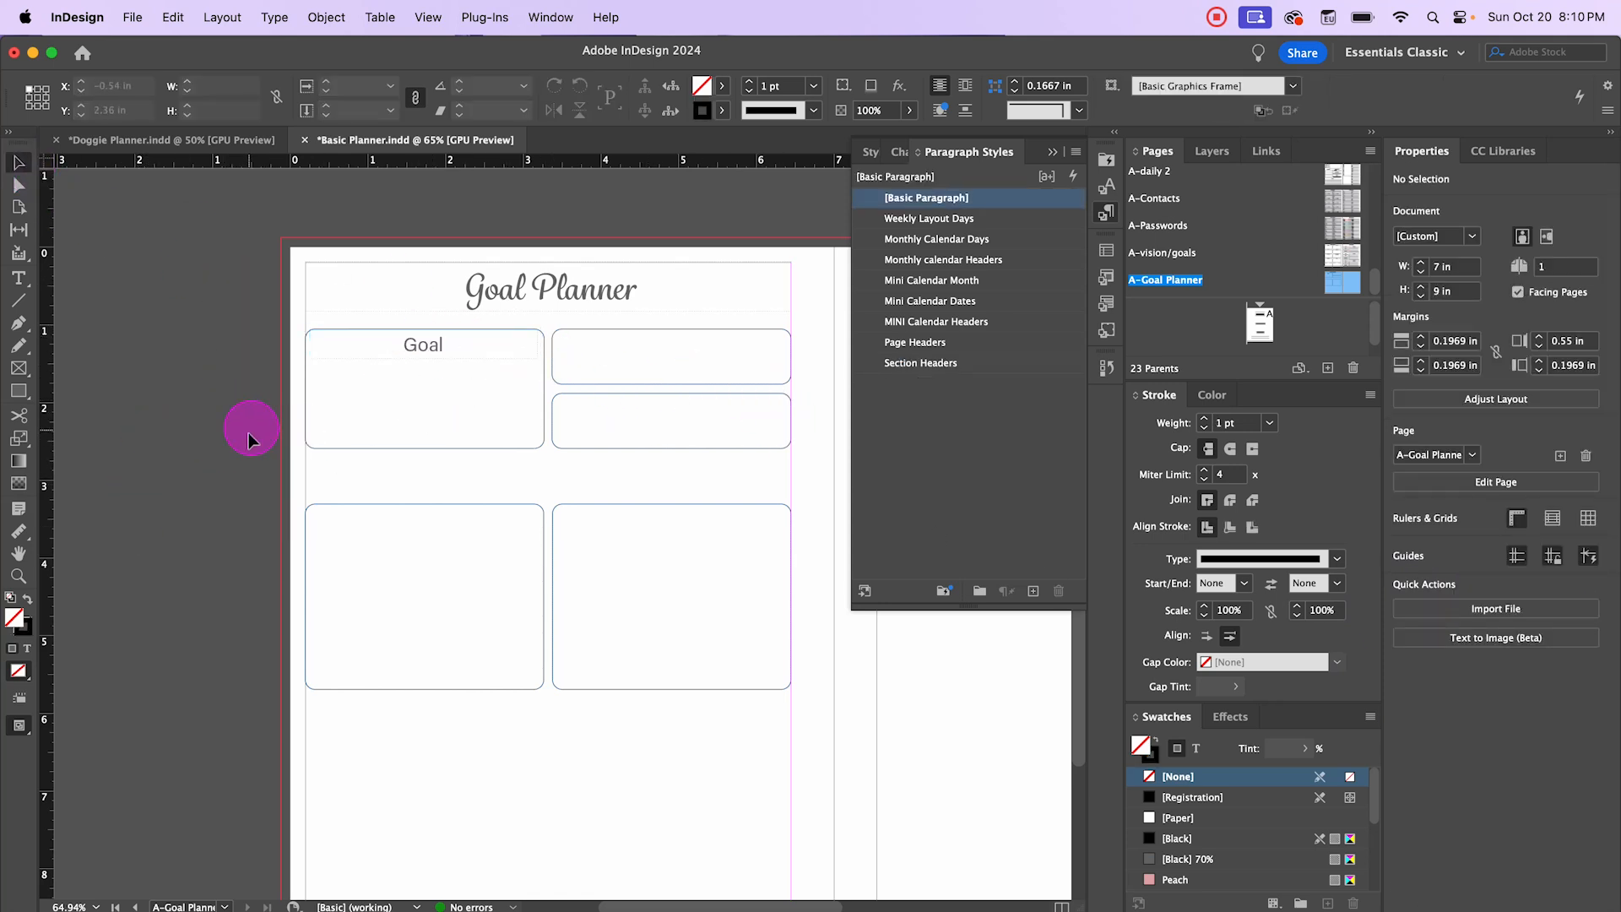
pyautogui.click(398, 354)
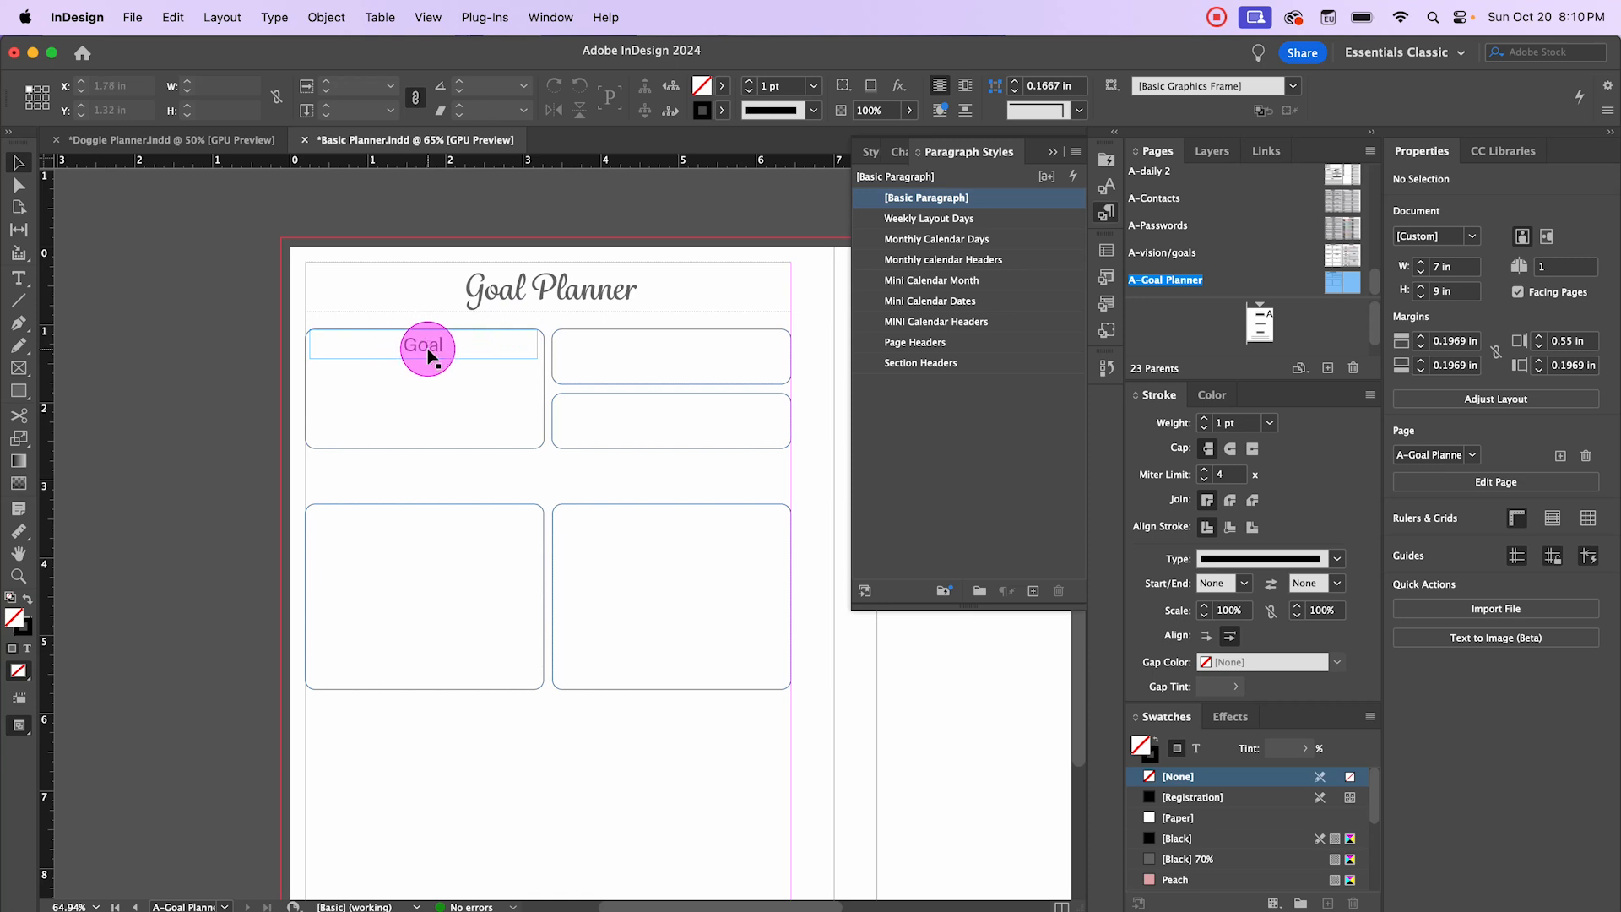
# Step: Add a text frame about 0.88 by 0.71 in at the left of the upper-right box, reading "Start Date"
pyautogui.click(20, 278)
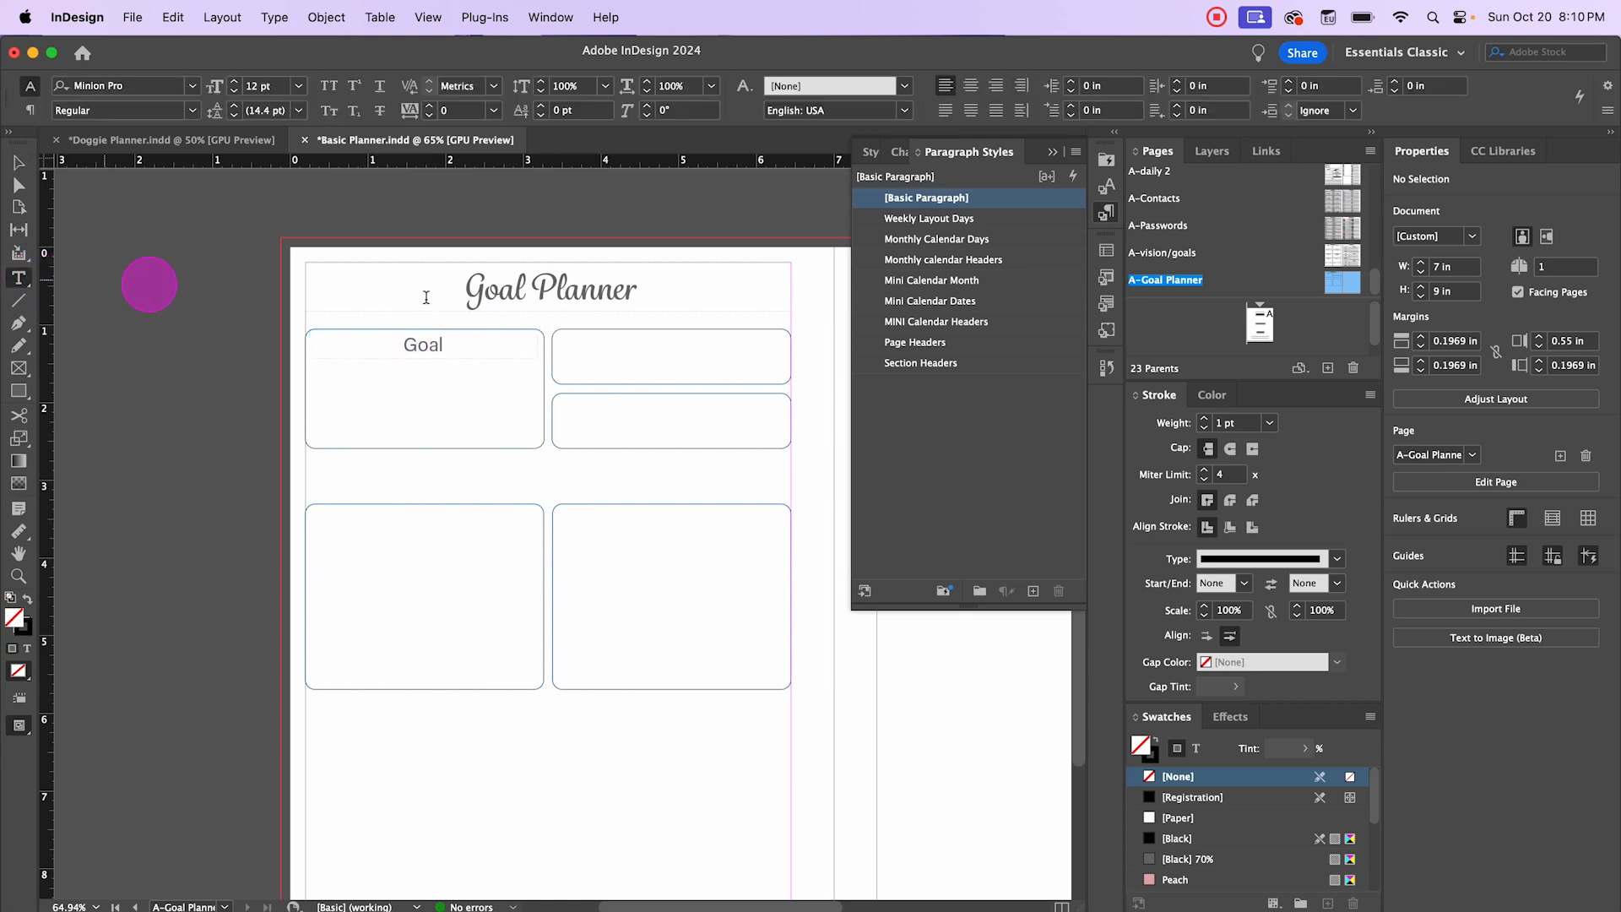
pyautogui.moveTo(558, 331); pyautogui.dragTo(621, 386)
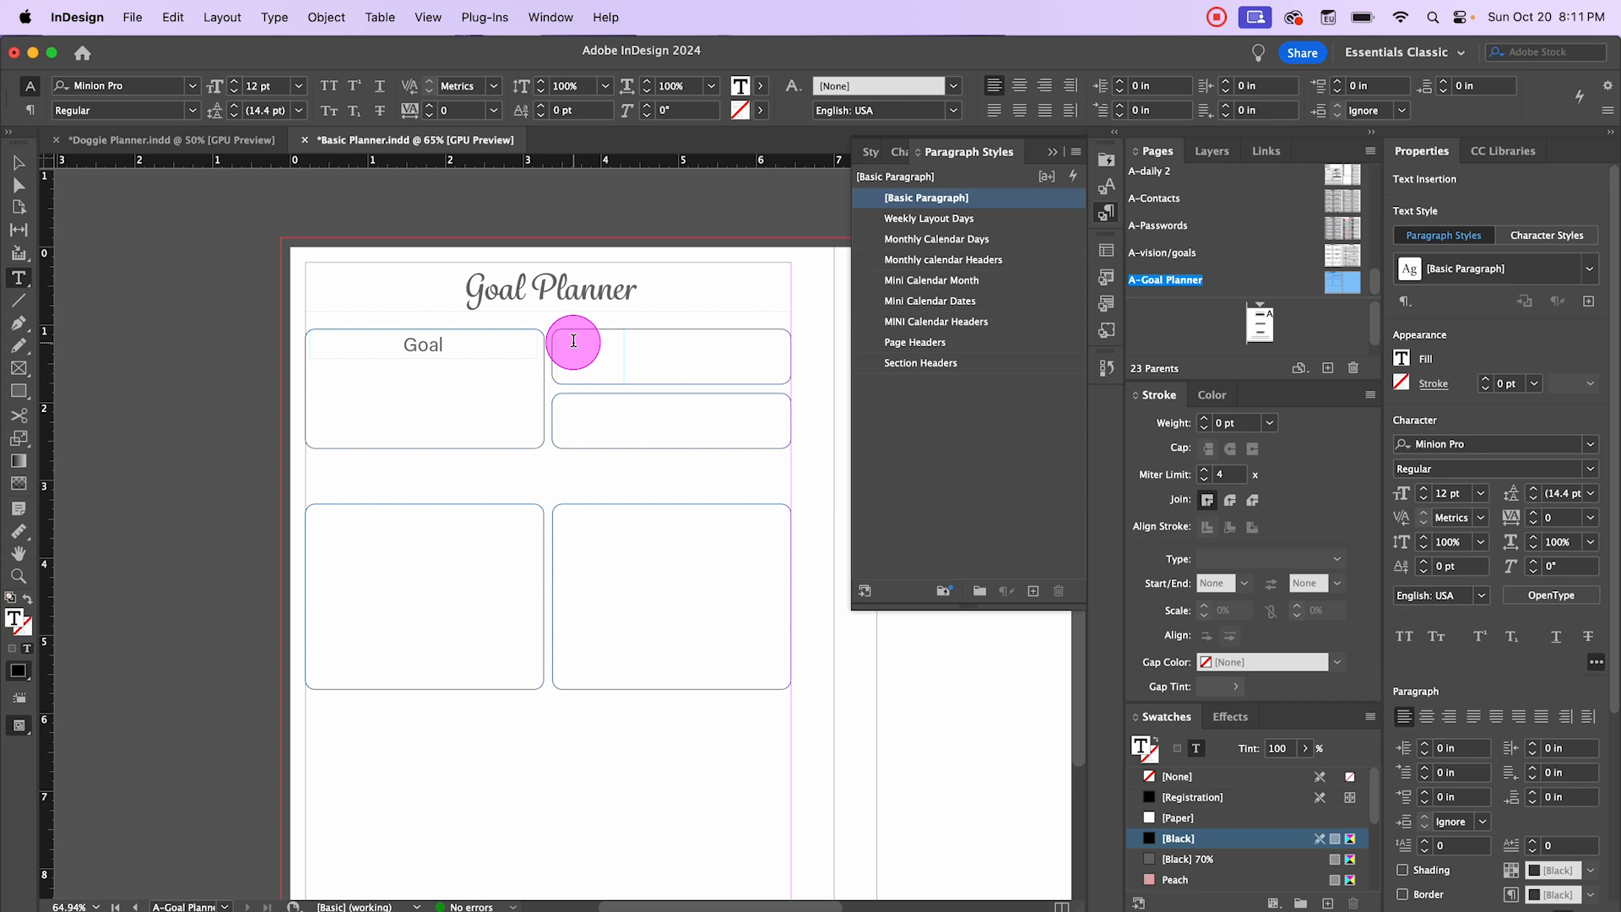
pyautogui.write('st')
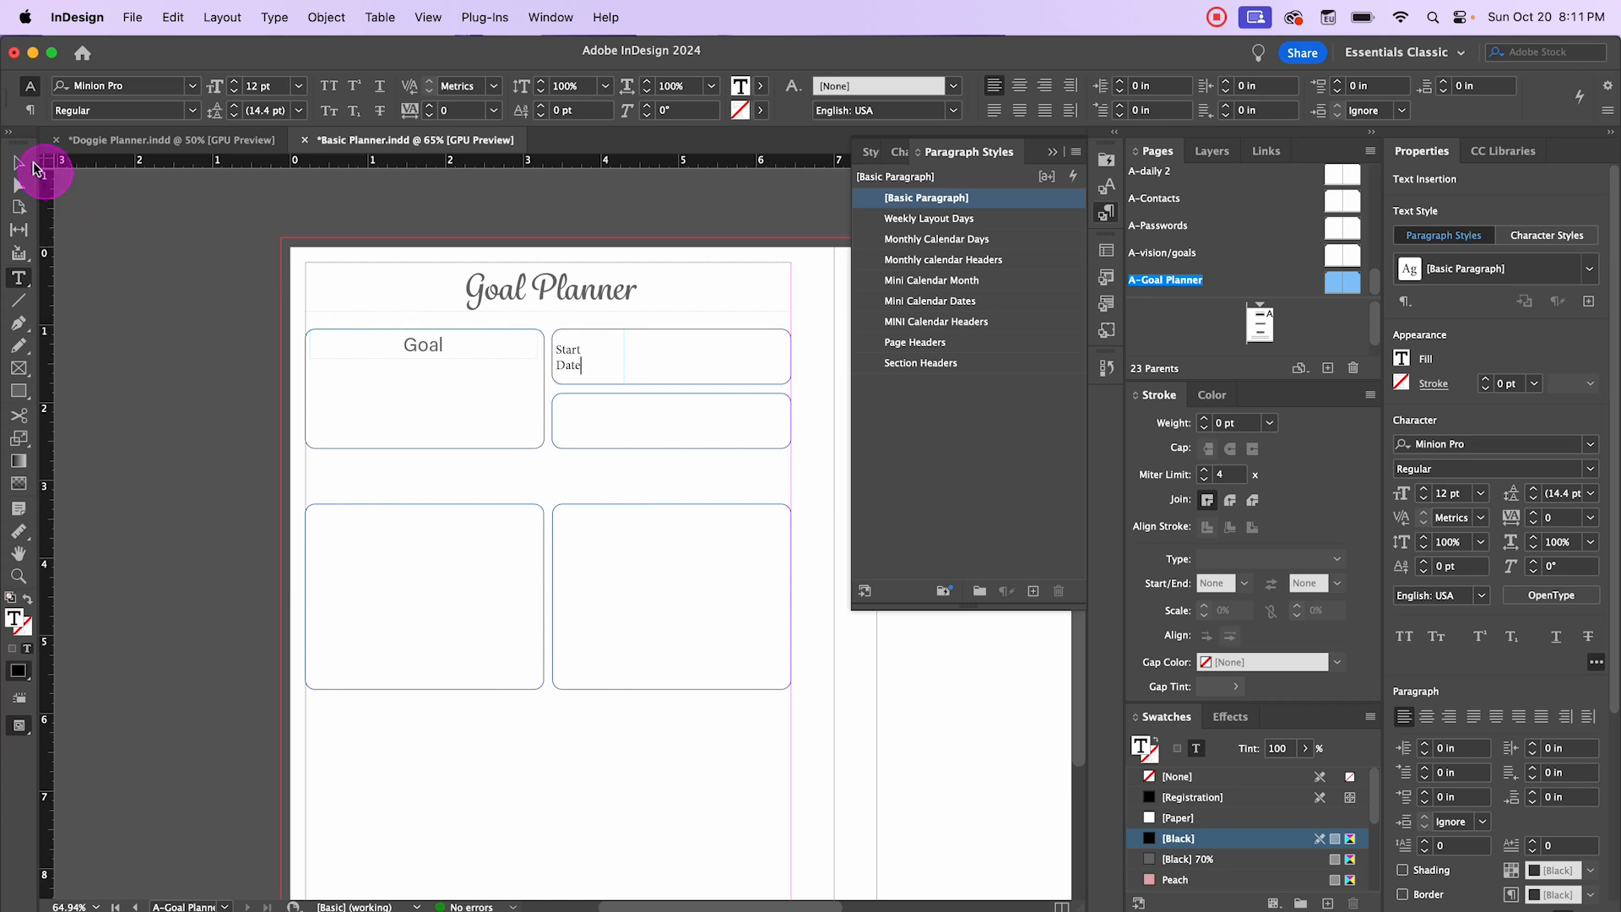
# Step: Give "Start Date" the Section Headers paragraph style and align it left
pyautogui.moveTo(578, 370); pyautogui.dragTo(554, 348)
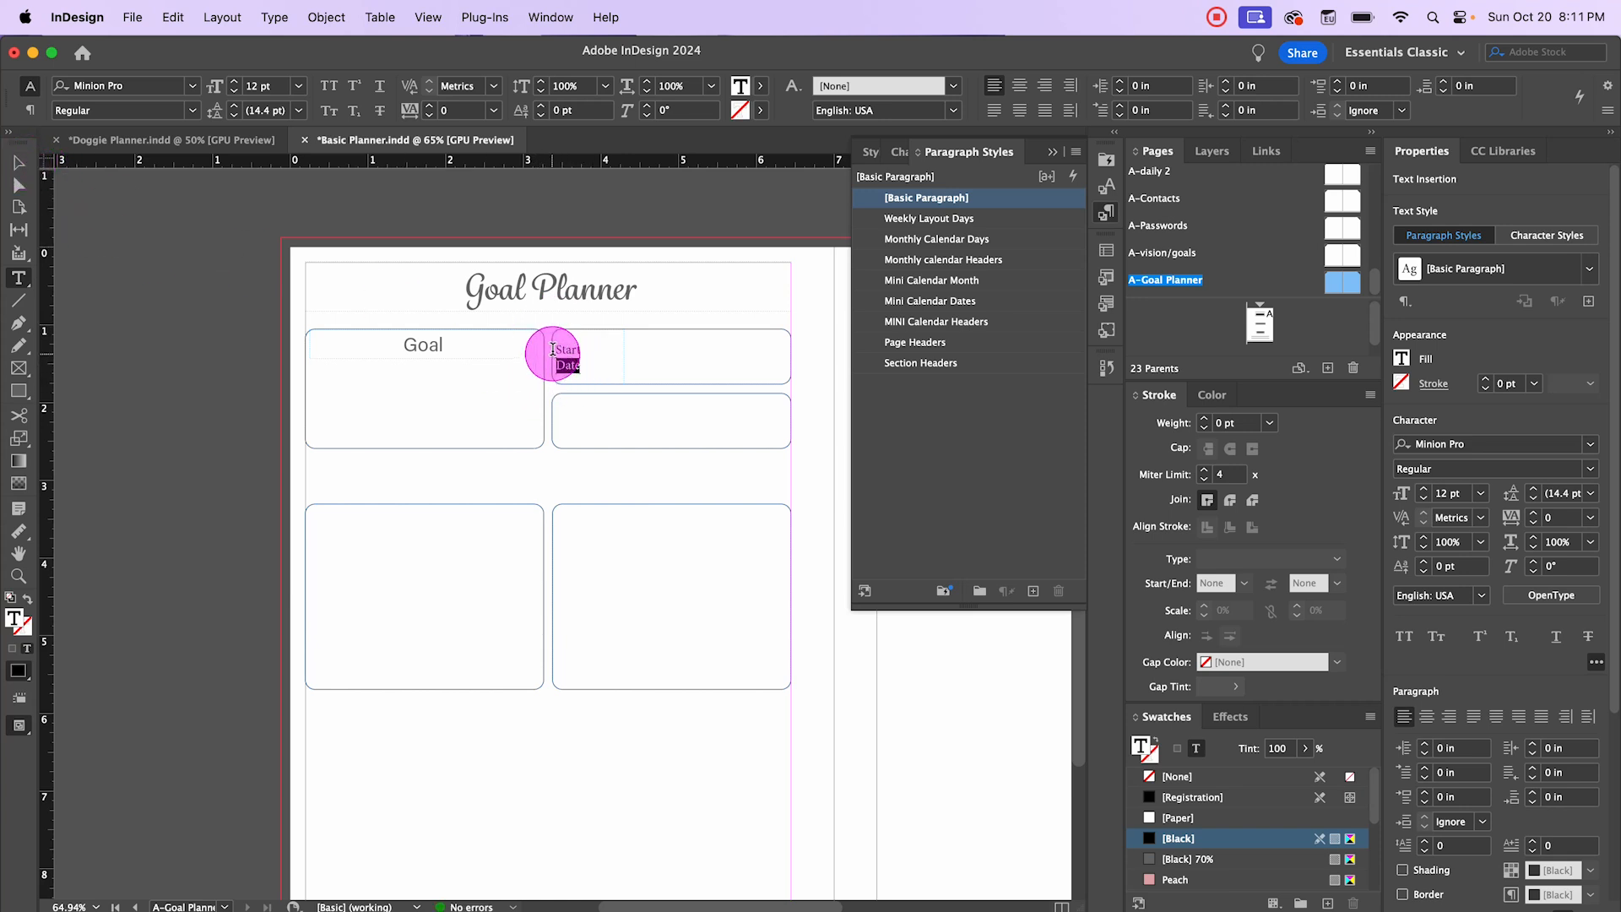
pyautogui.click(922, 363)
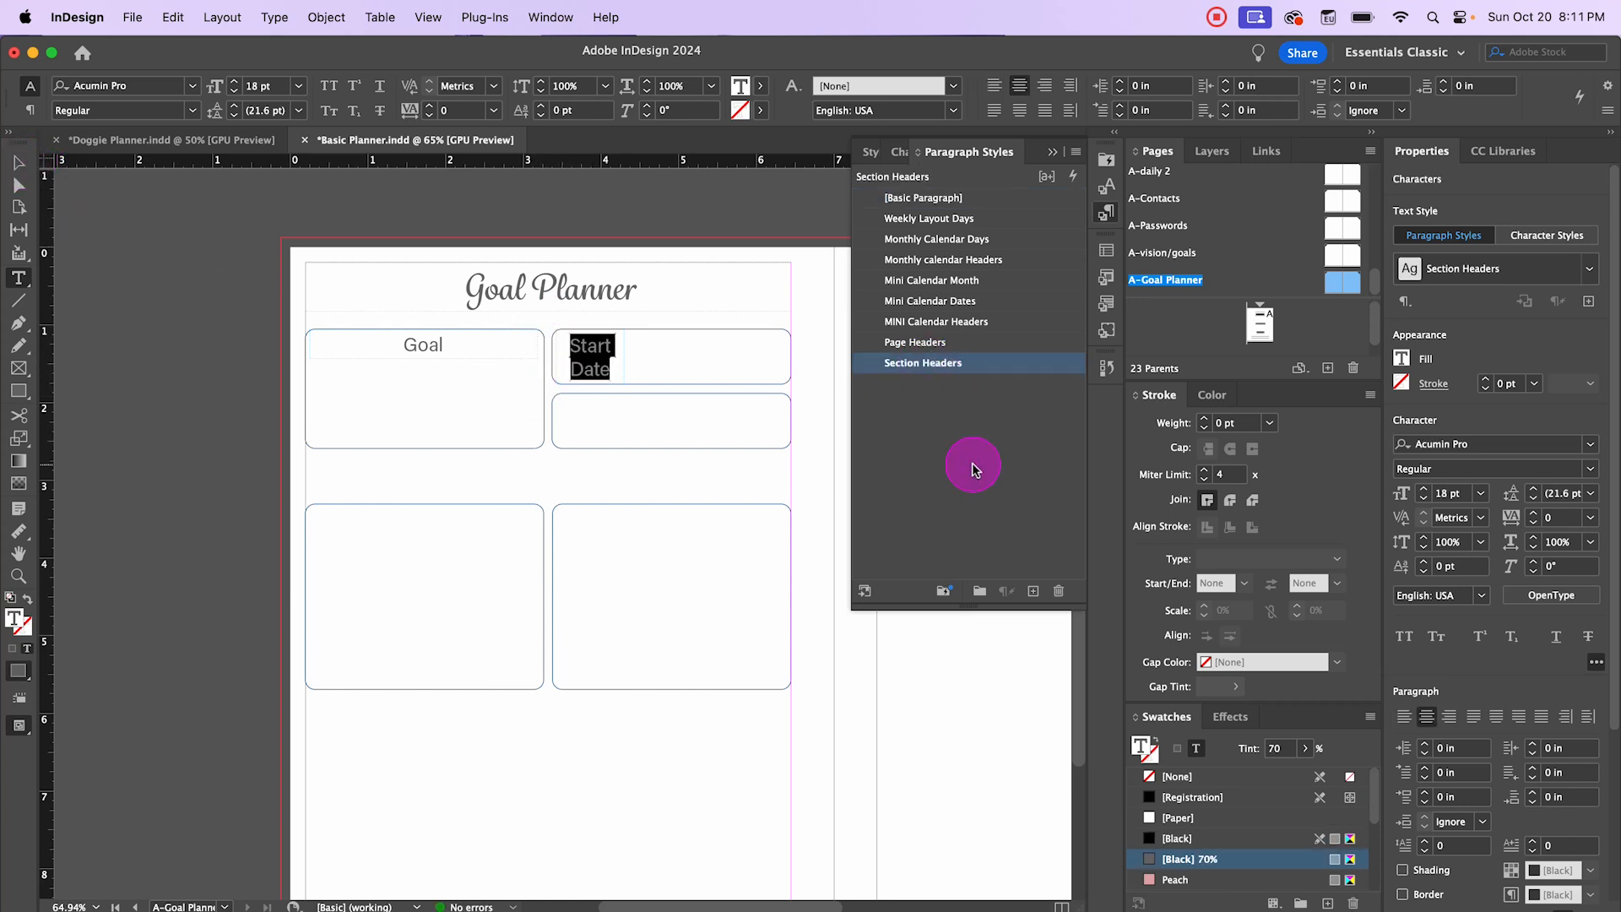
pyautogui.click(1403, 716)
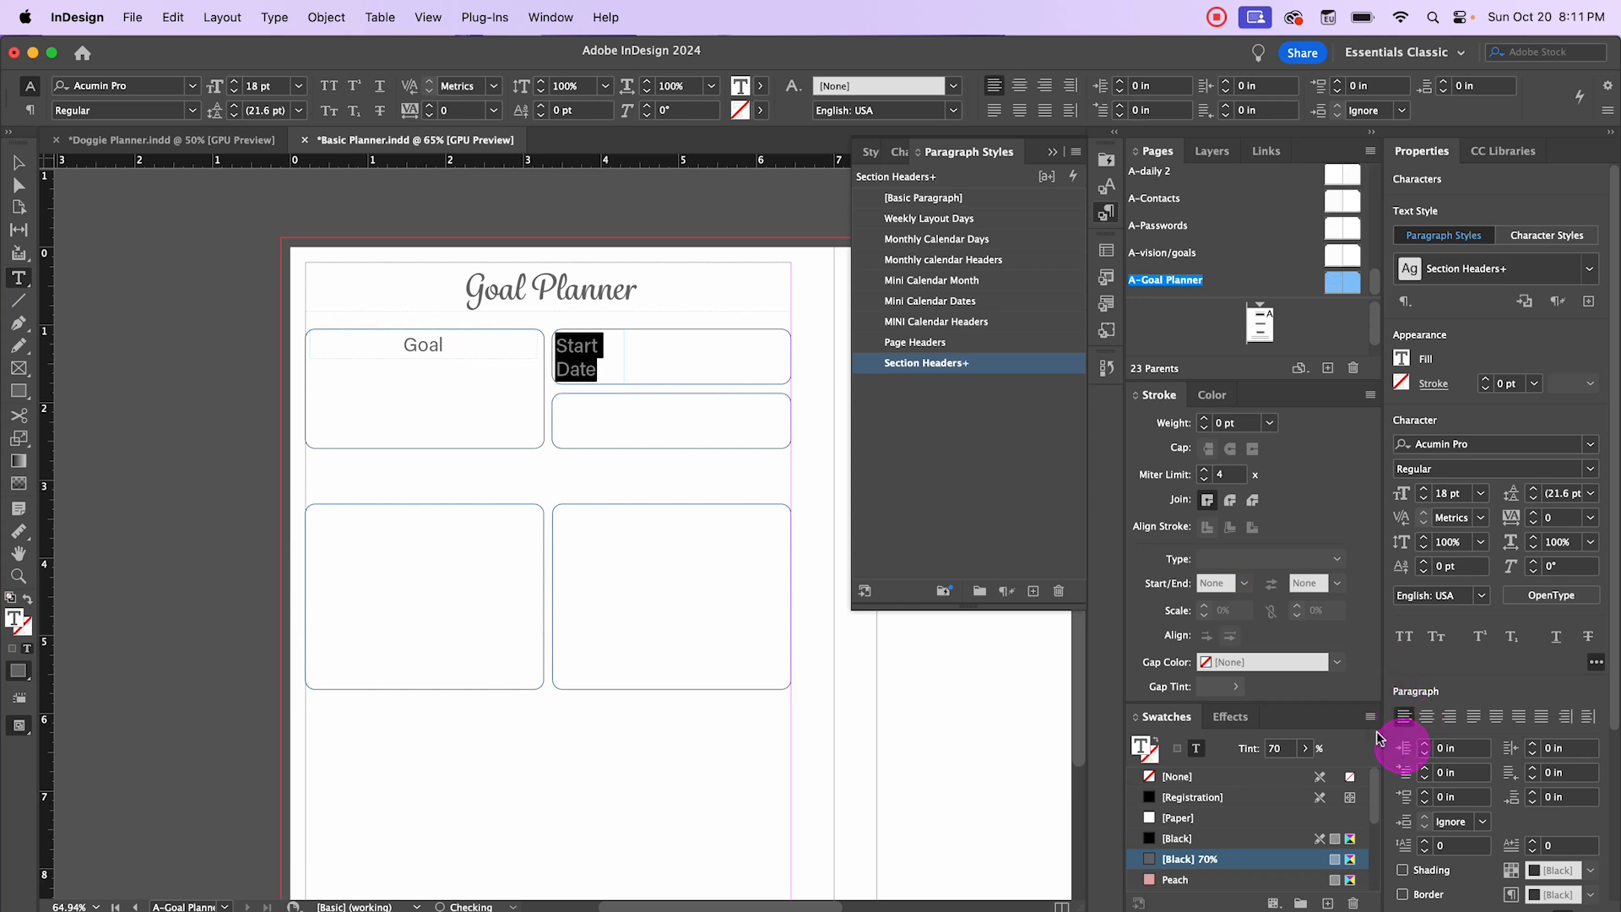
pyautogui.click(19, 162)
pyautogui.click(178, 304)
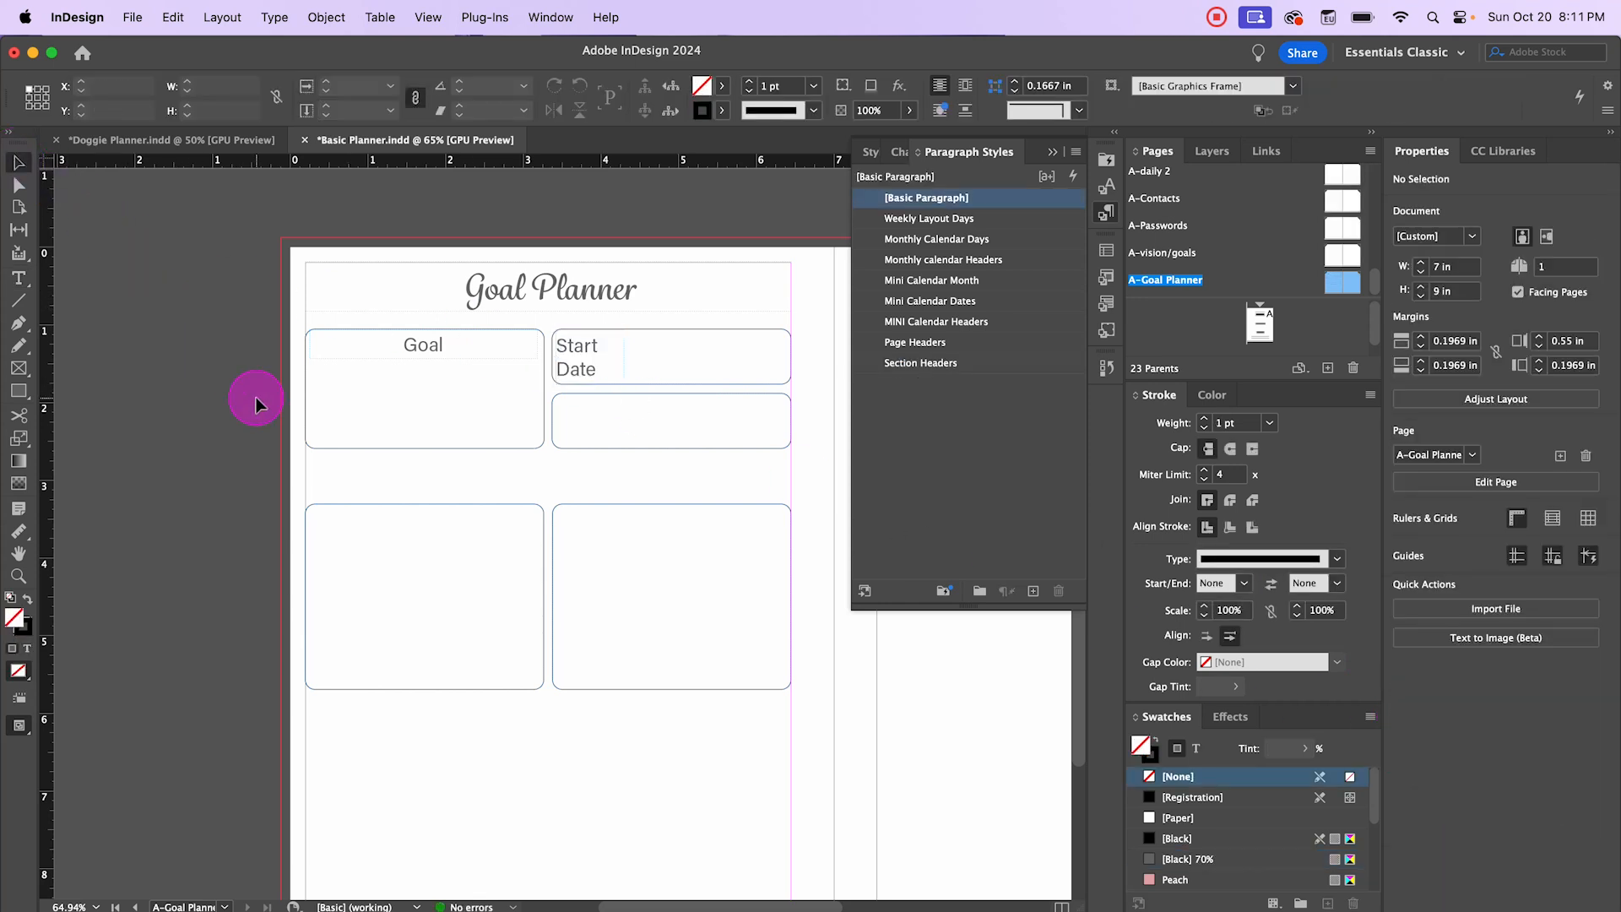
# Step: Nudge the Start Date text frame slightly right to X 3.4478 in
pyautogui.click(585, 360)
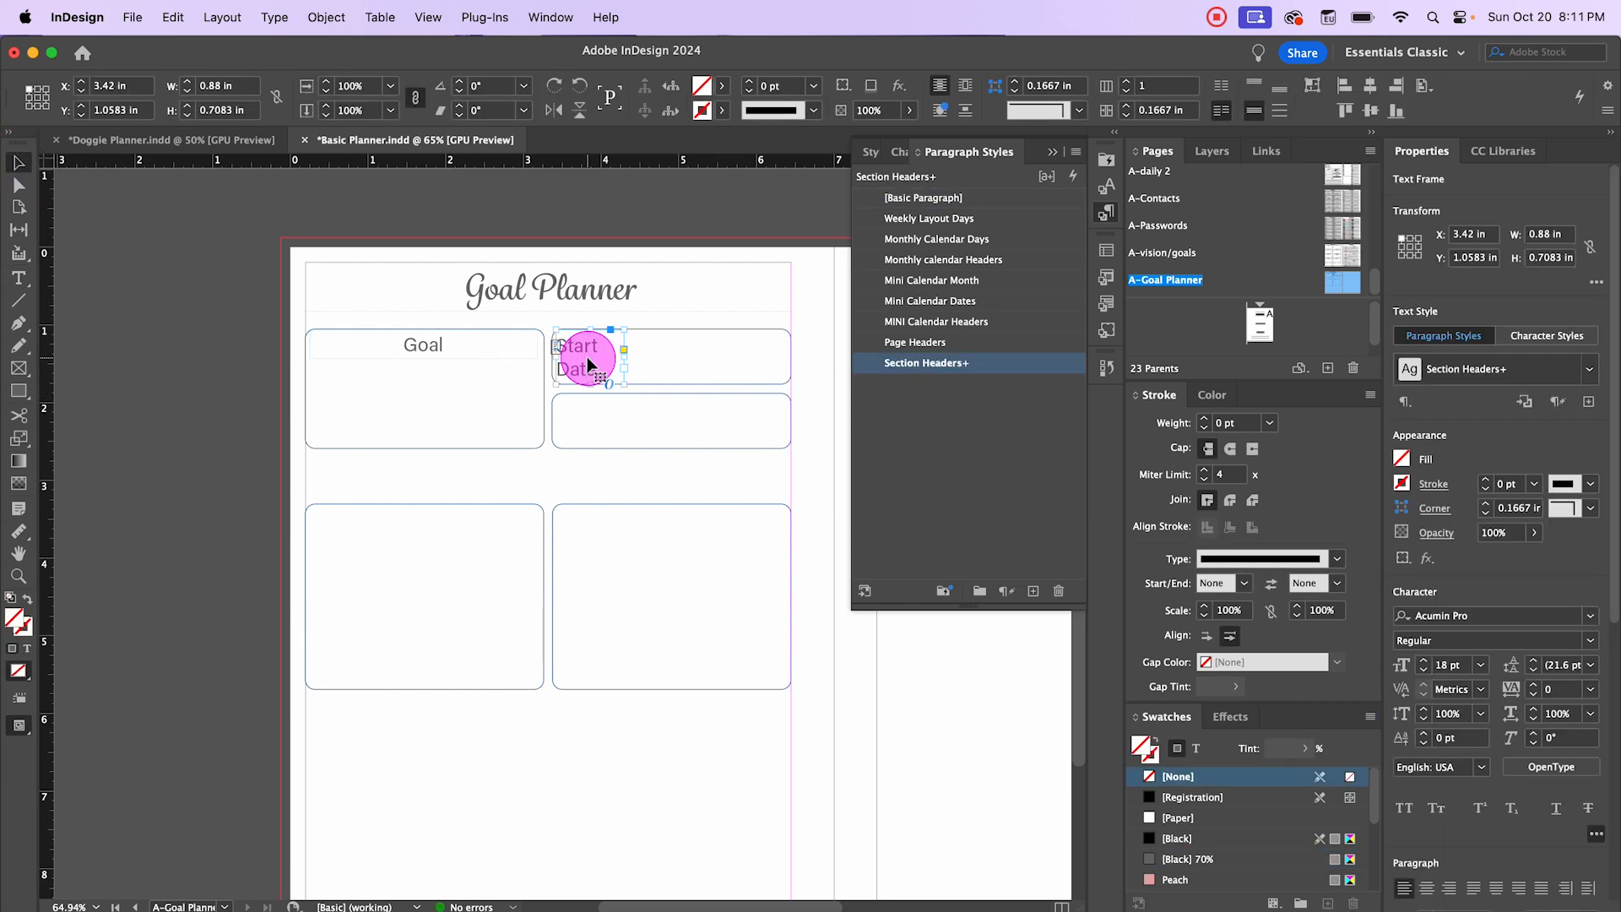
pyautogui.press('Right')
pyautogui.press('Right')
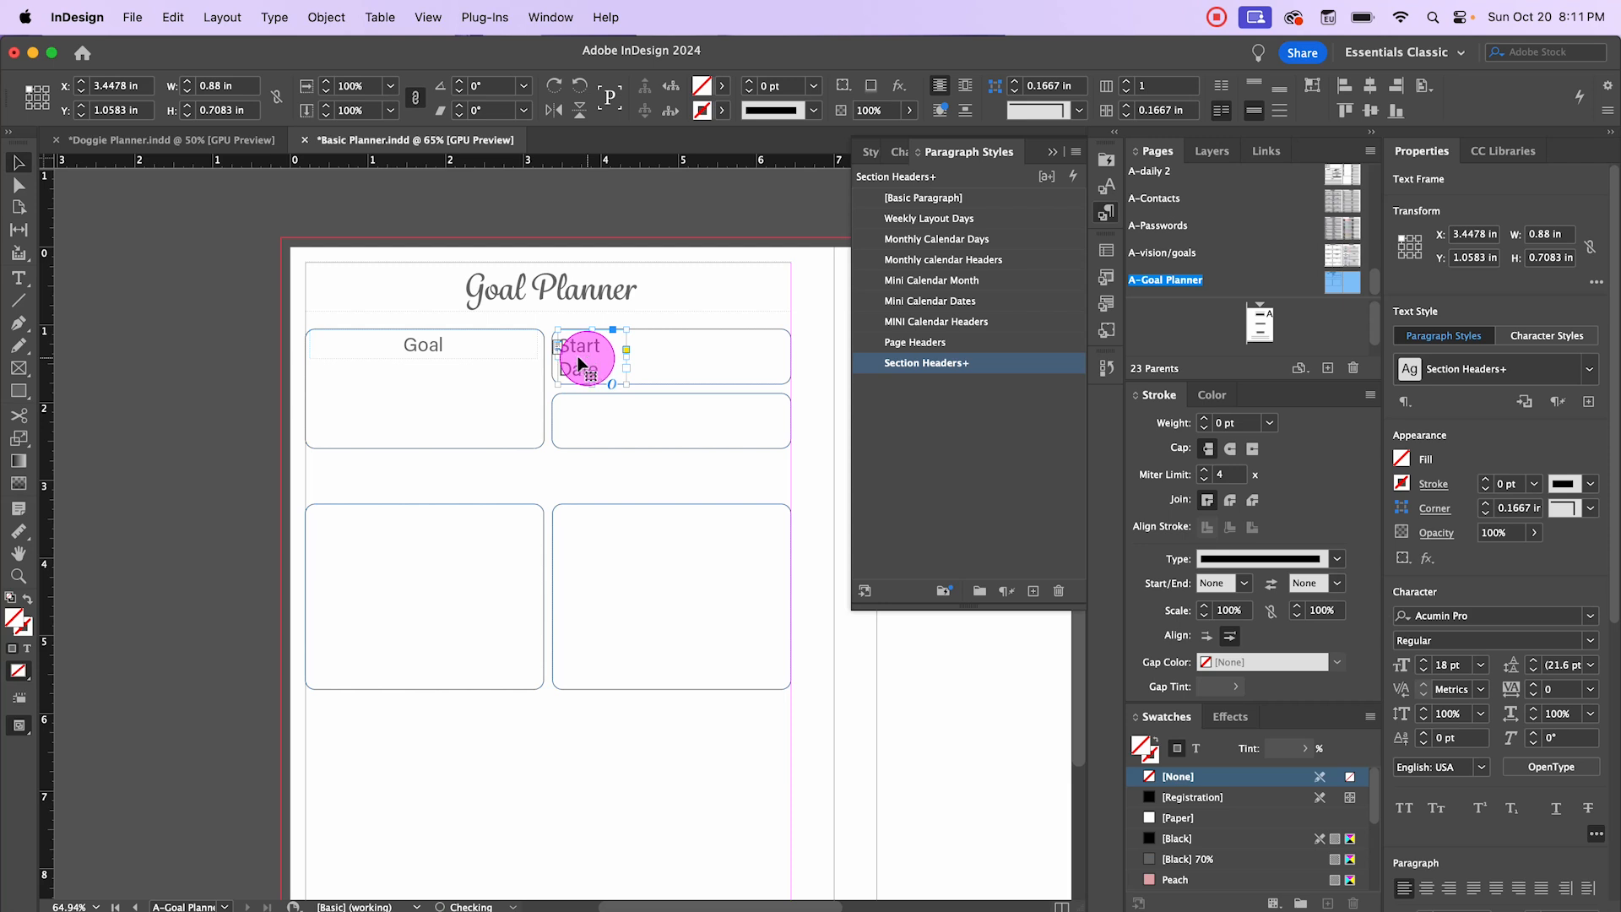
# Step: Tighten the leading of the two-line "Start Date" text to 17 pt
pyautogui.doubleClick(600, 366)
pyautogui.tripleClick(601, 367)
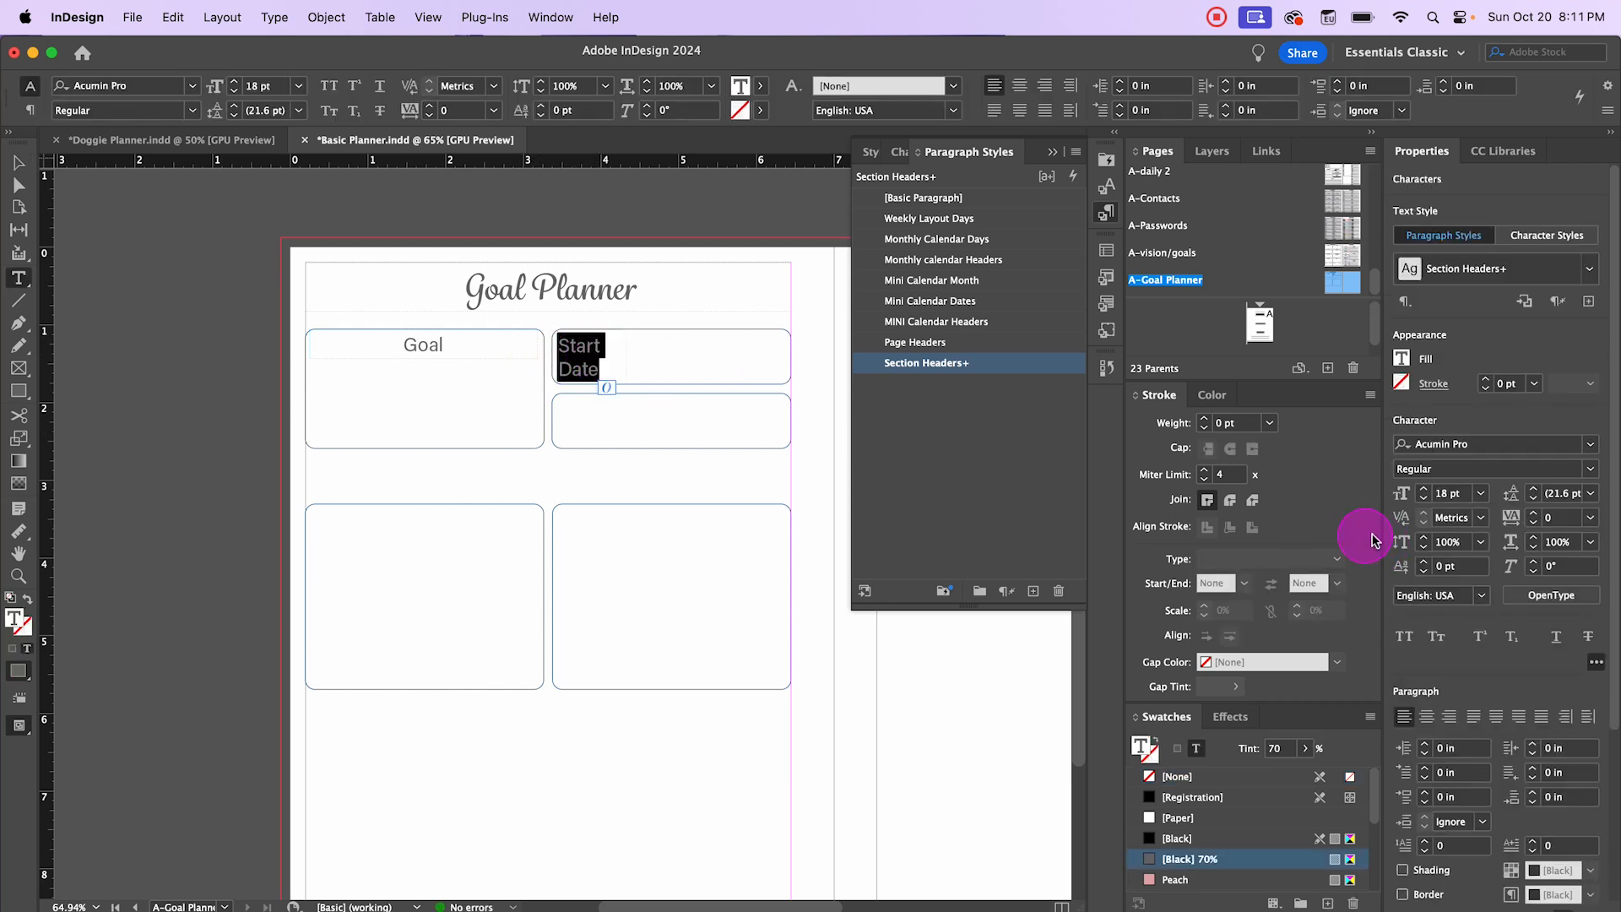
pyautogui.click(1562, 493)
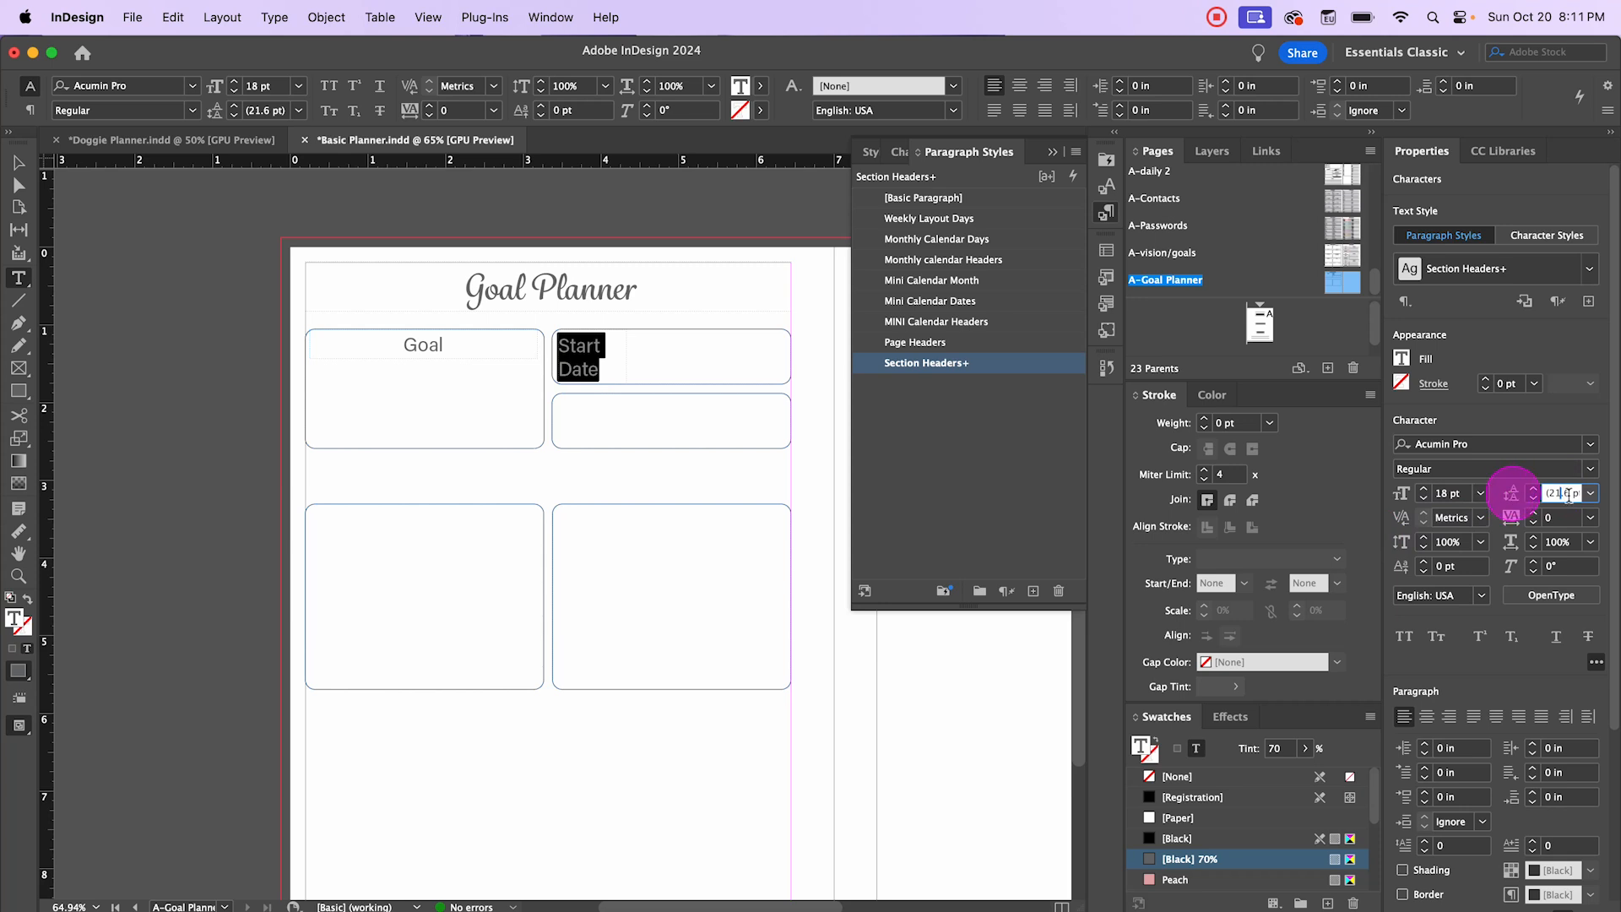
pyautogui.doubleClick(1568, 495)
pyautogui.press('Down')
pyautogui.press('Down')
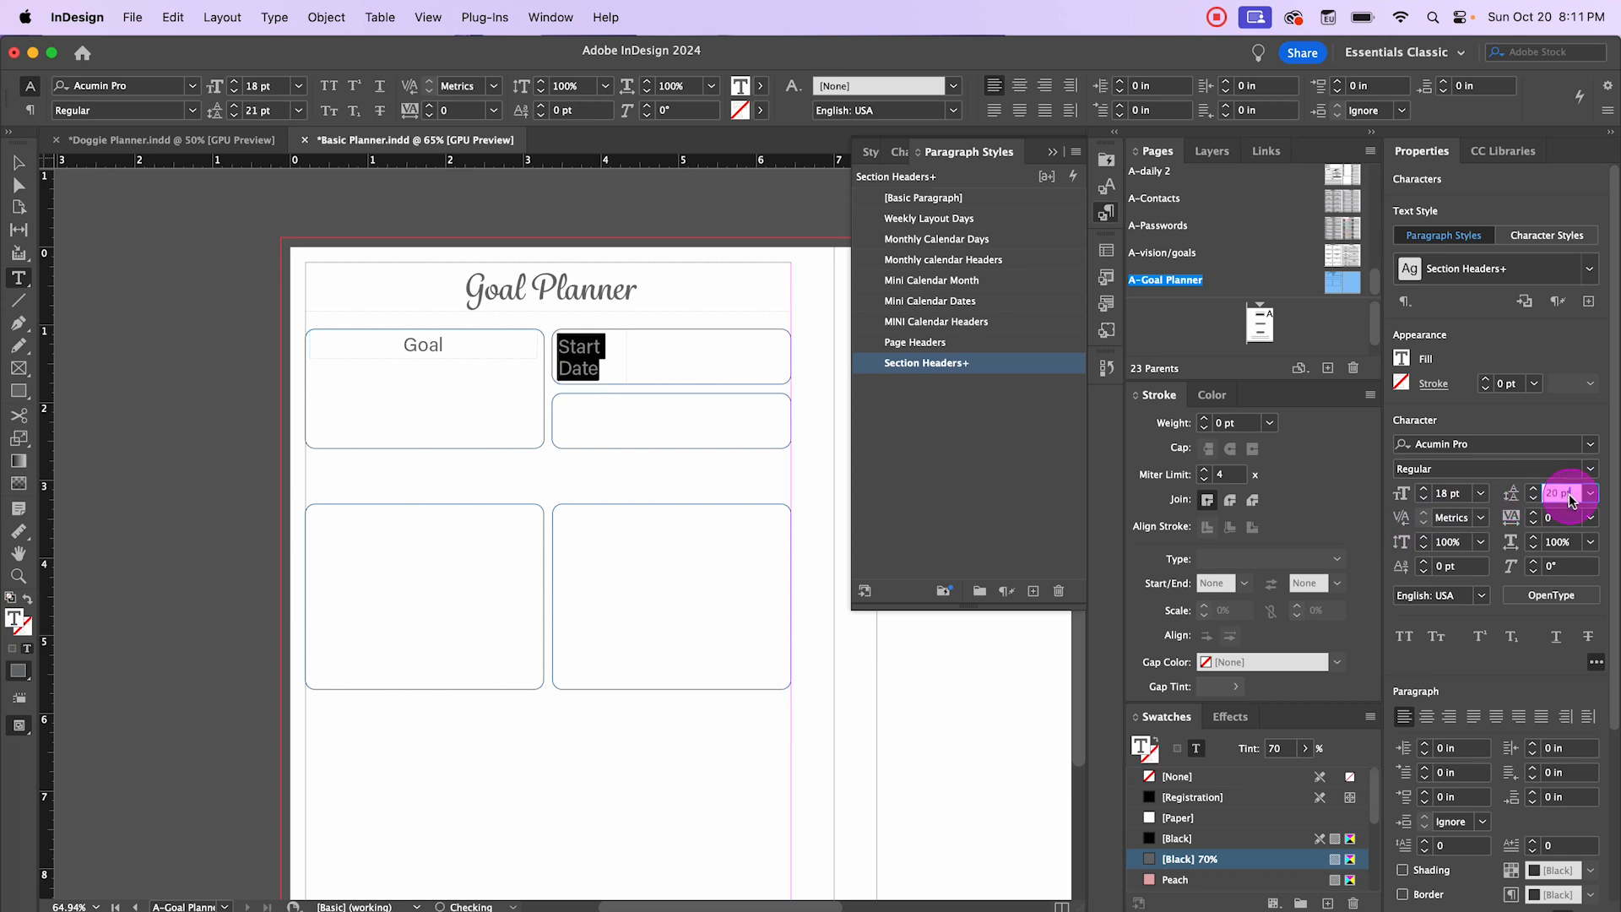
pyautogui.press('Down')
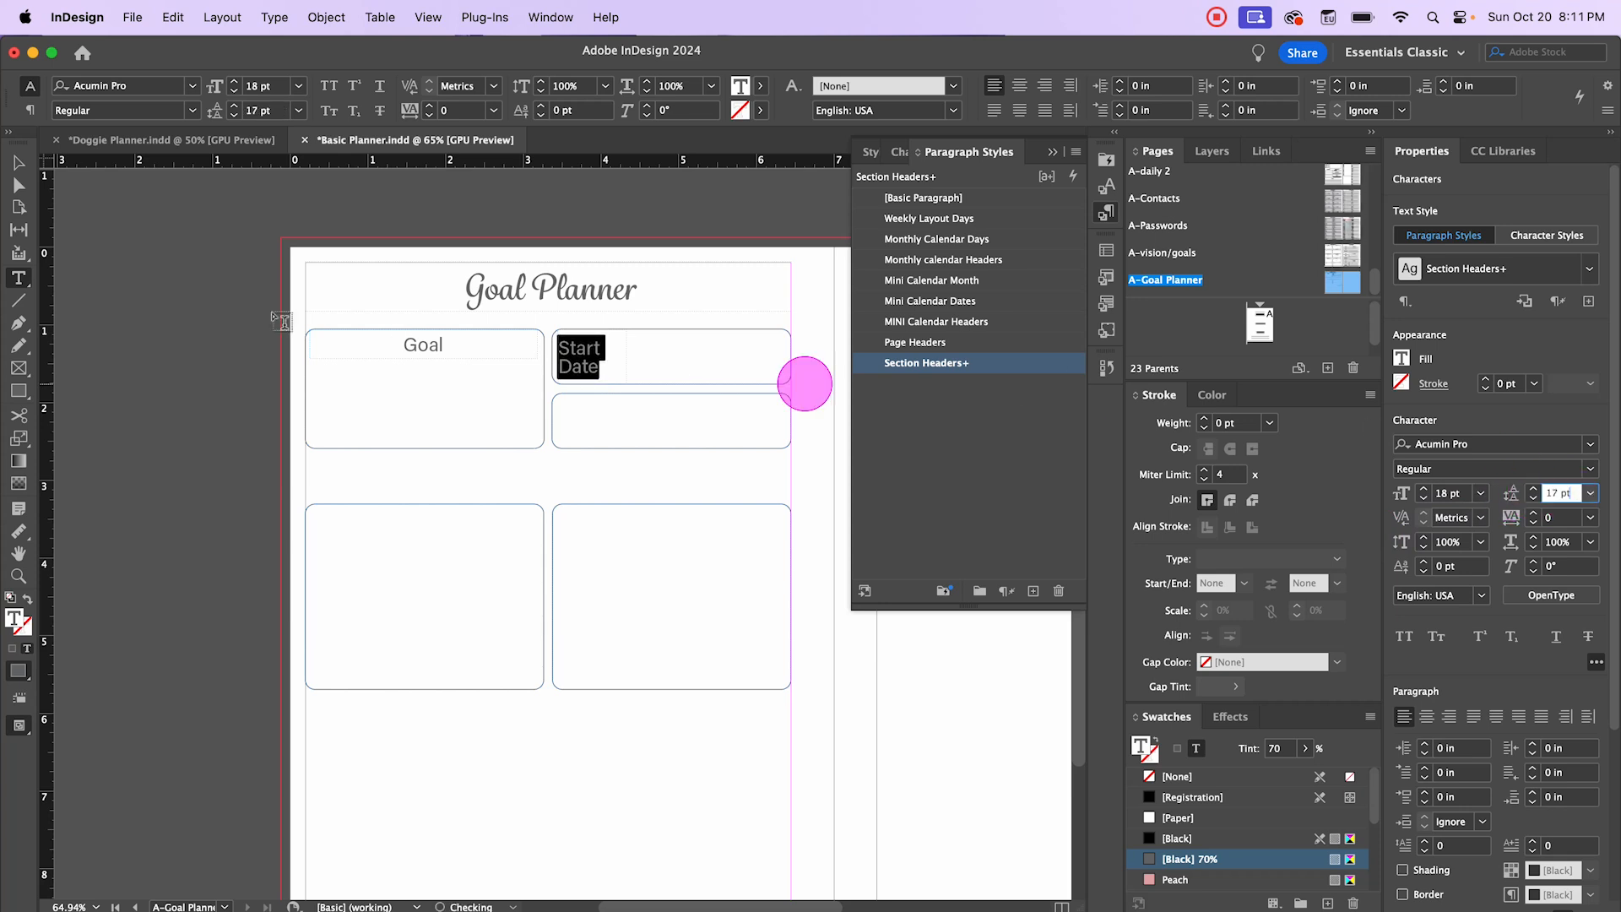
pyautogui.click(18, 162)
pyautogui.click(194, 367)
pyautogui.click(203, 473)
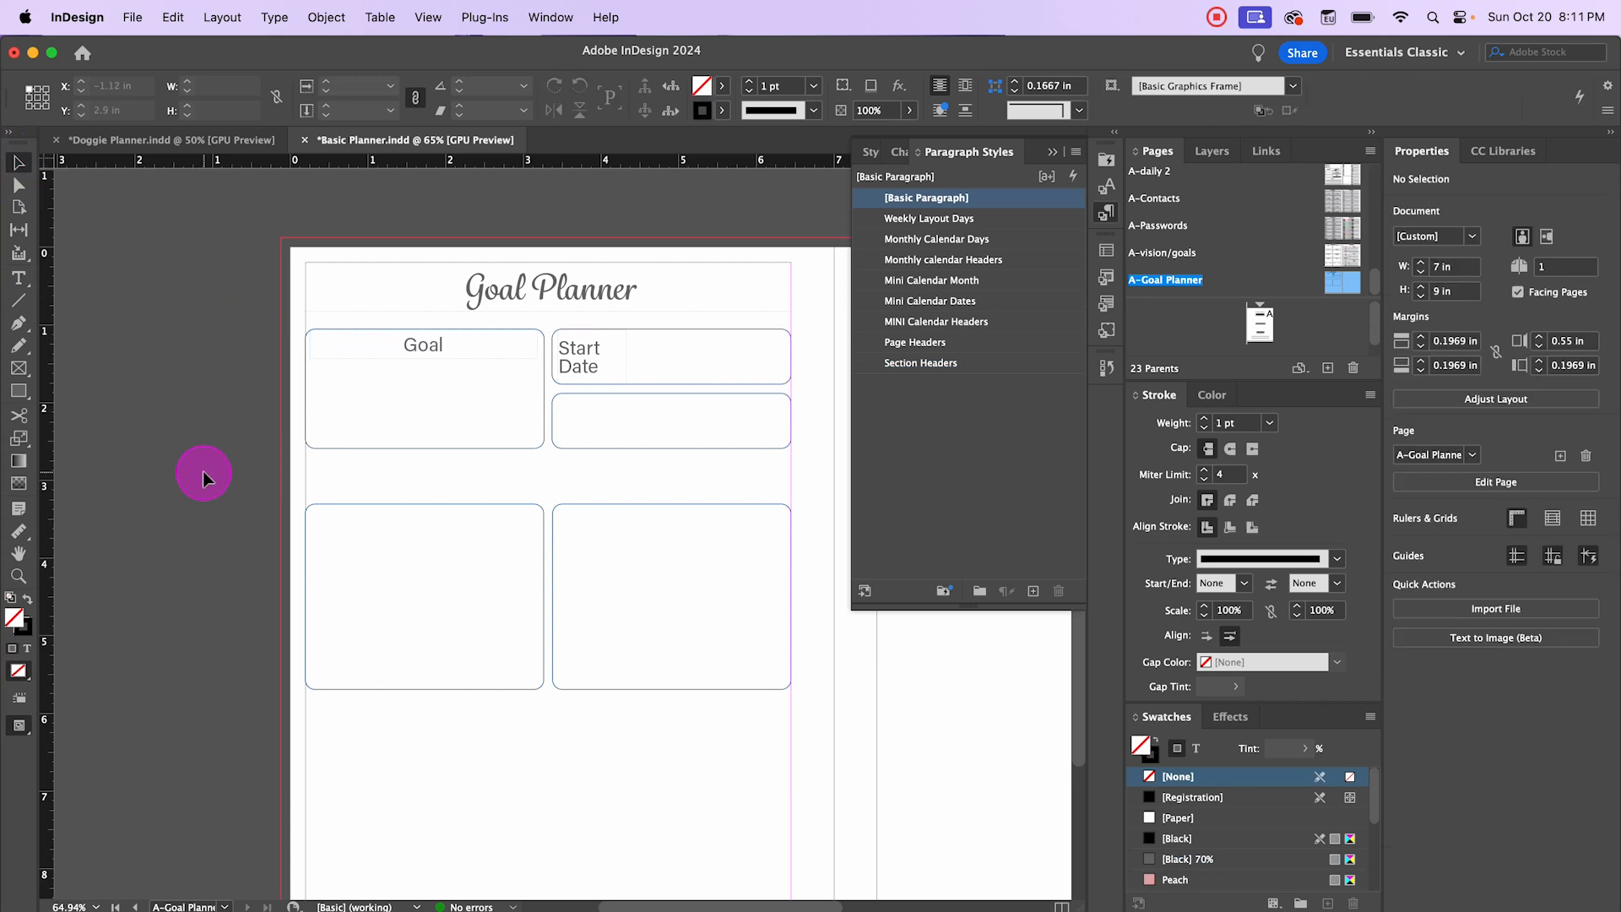
# Step: Duplicate the Start Date frame into the box directly below and change the copy's text to "Target Date"
pyautogui.click(576, 363)
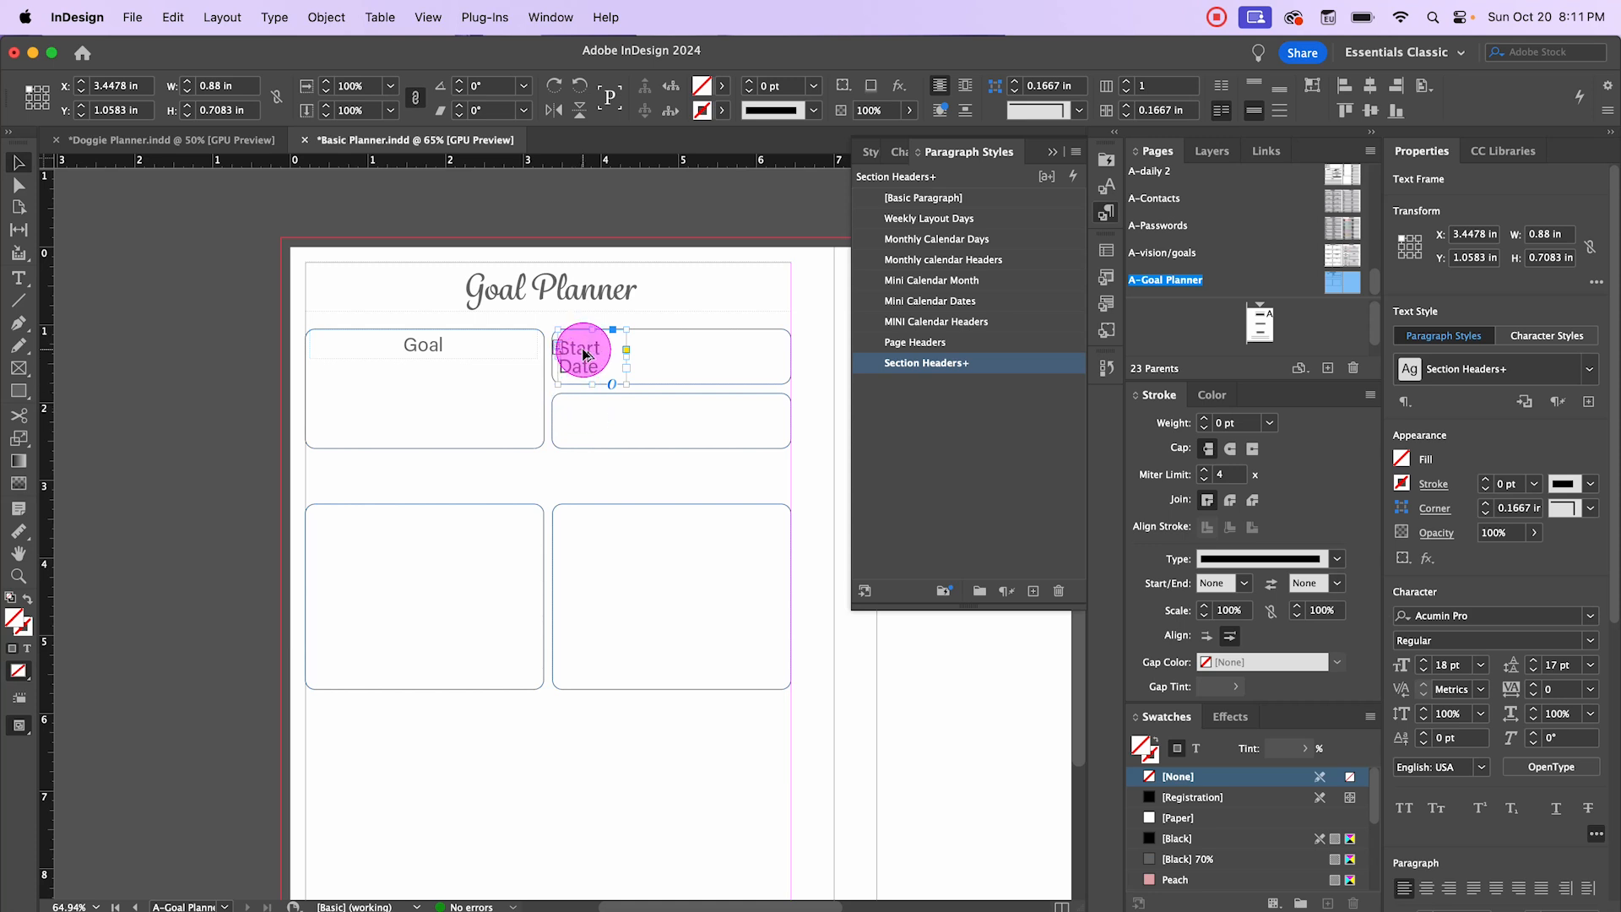
pyautogui.keyDown('alt'); pyautogui.moveTo(586, 354); pyautogui.dragTo(565, 411); pyautogui.keyUp('alt')
pyautogui.doubleClick(597, 416)
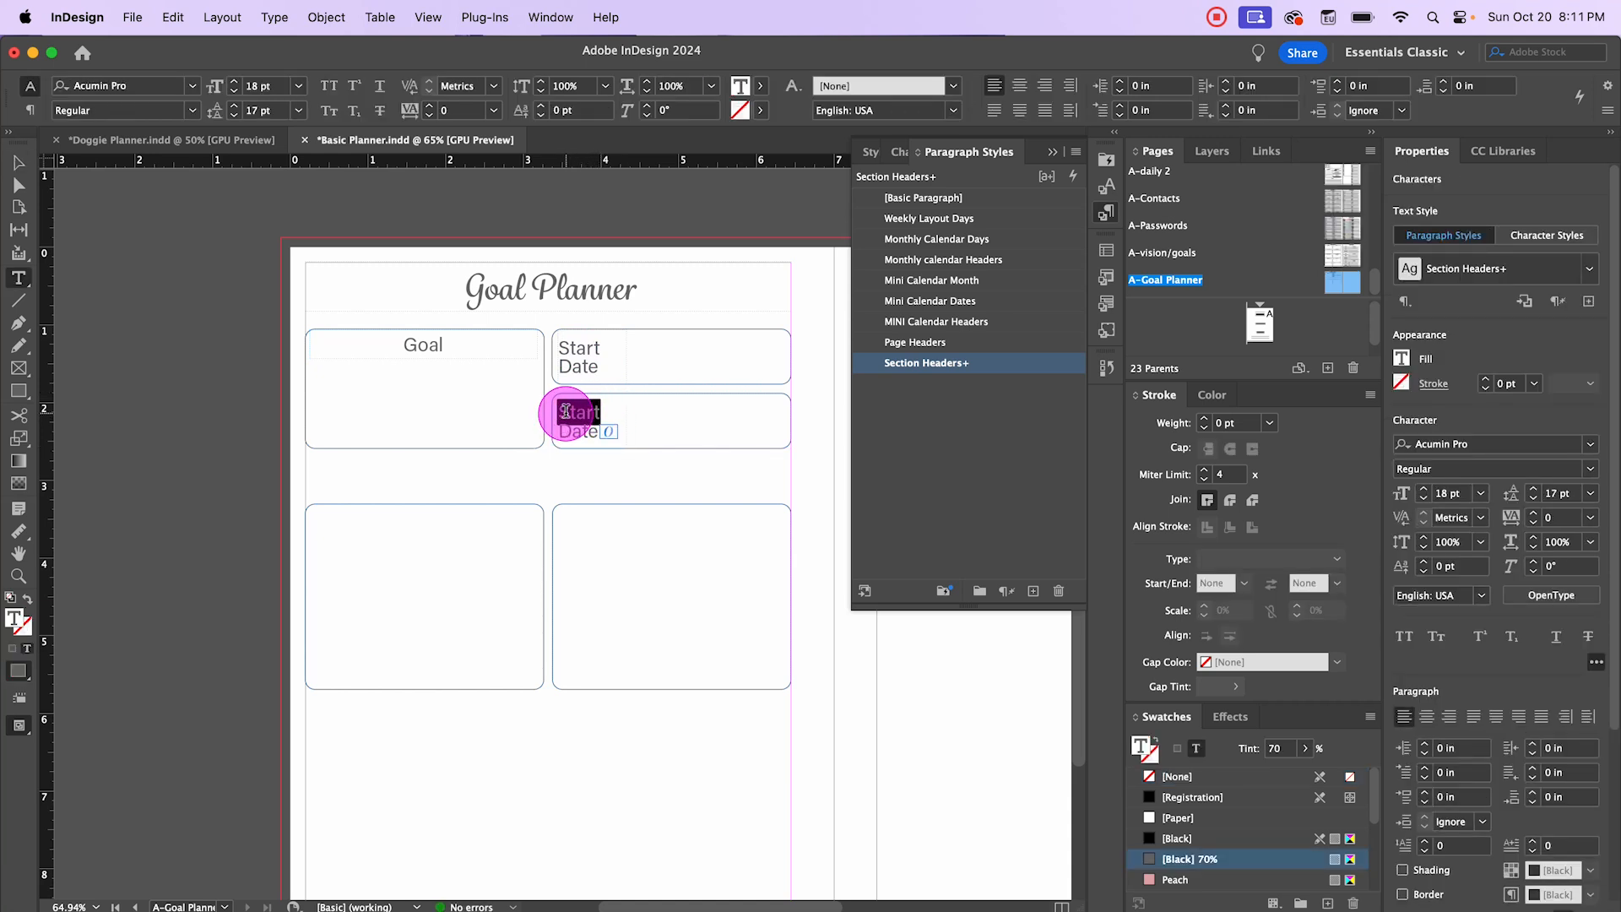
pyautogui.write('Targe')
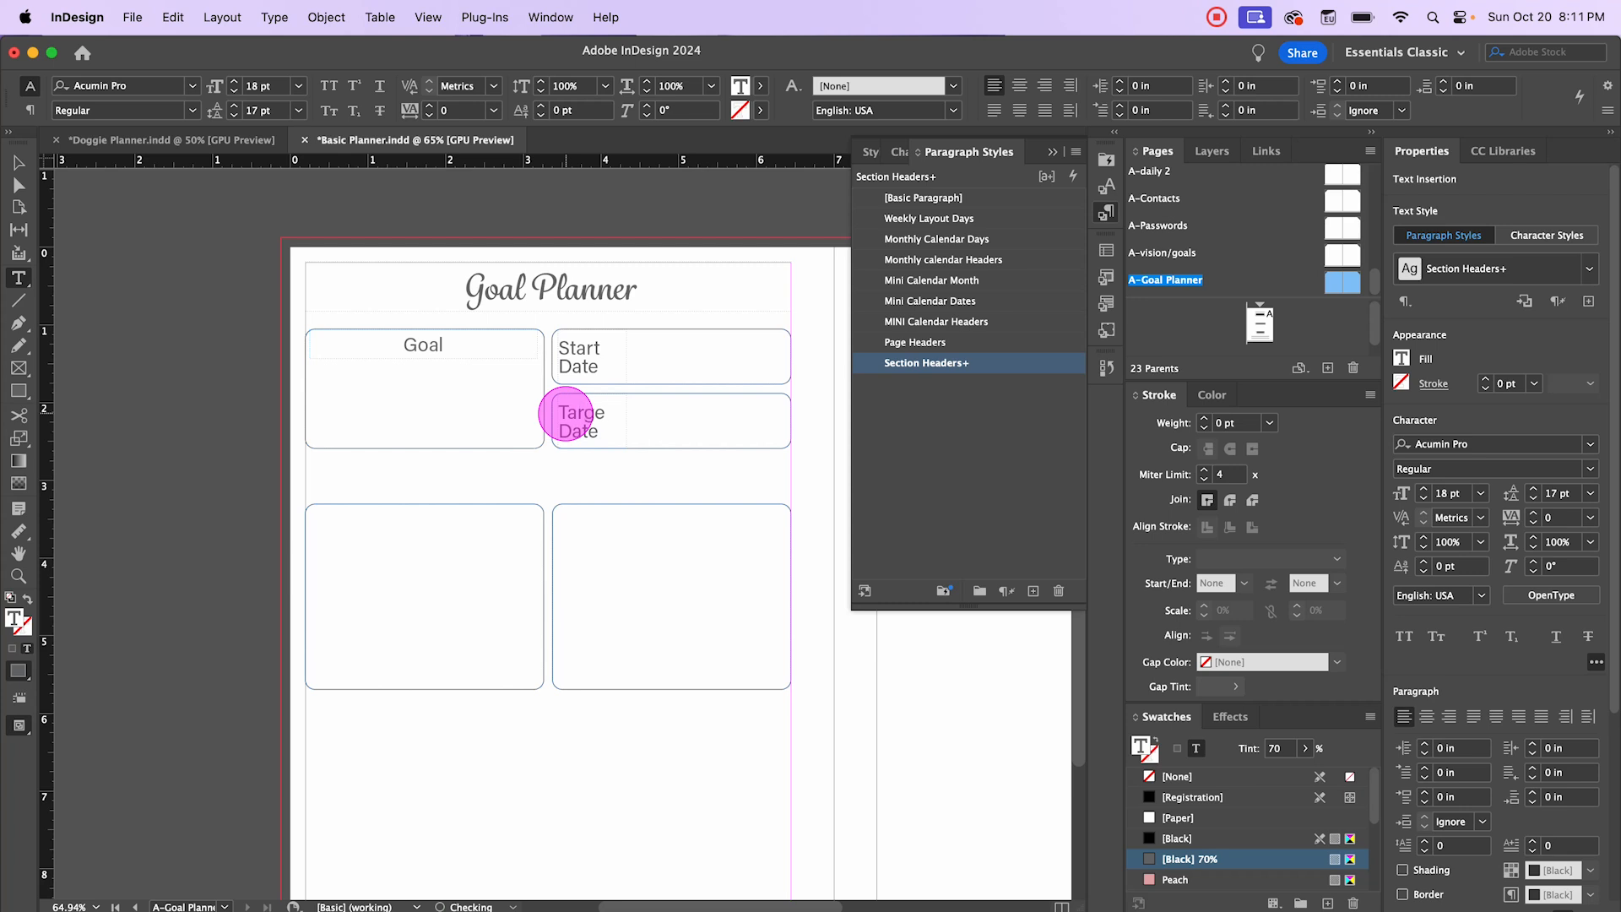
pyautogui.click(17, 162)
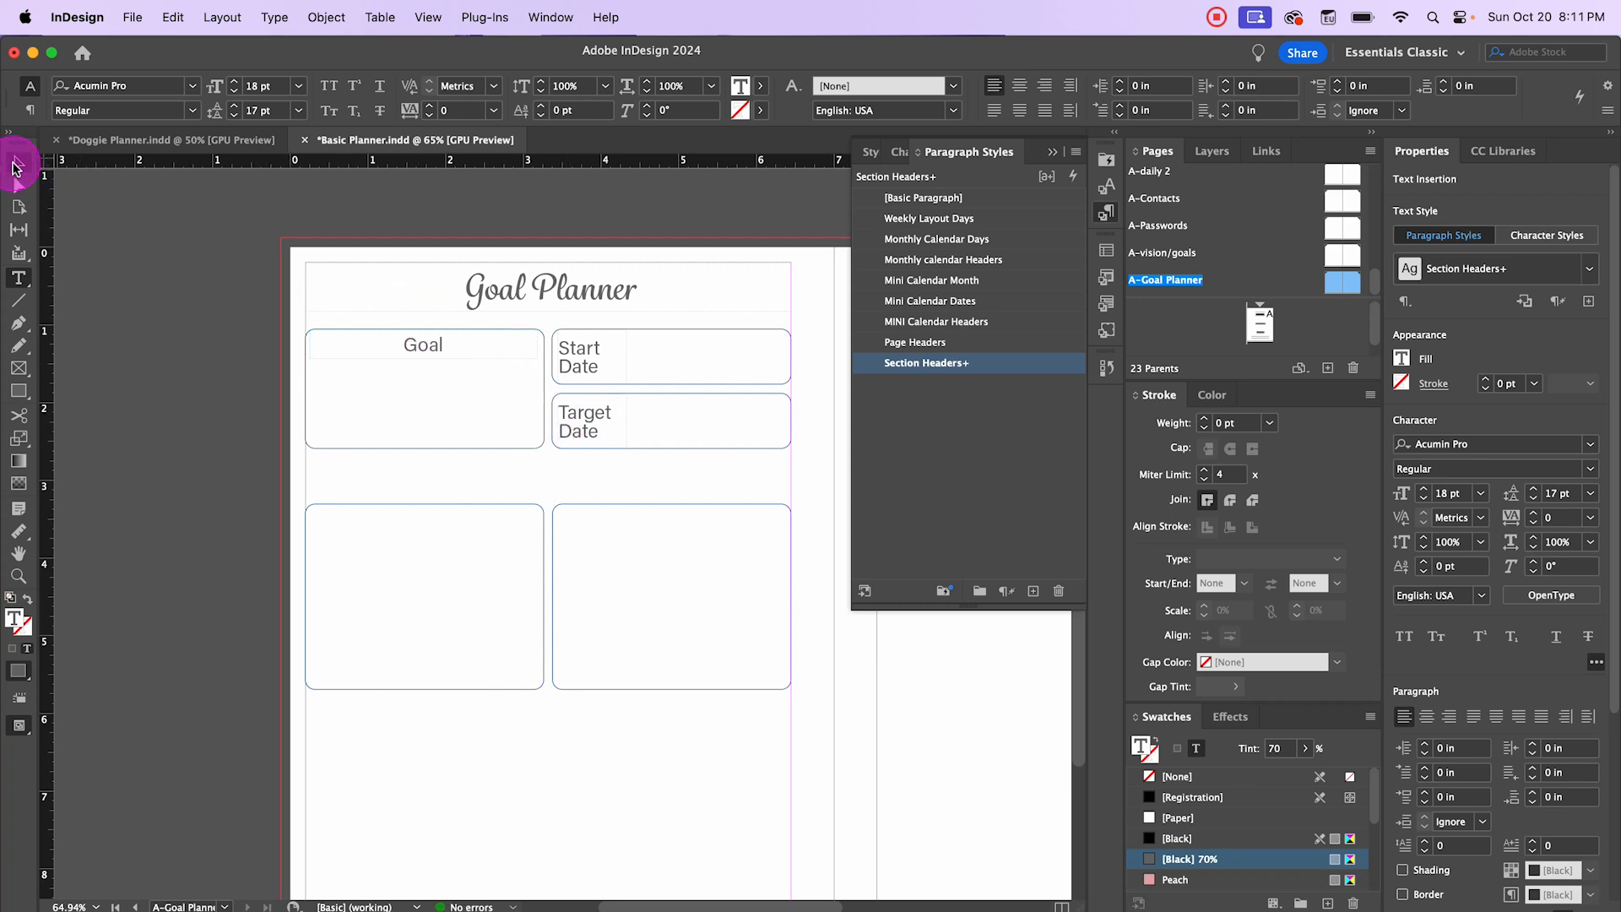
pyautogui.click(171, 325)
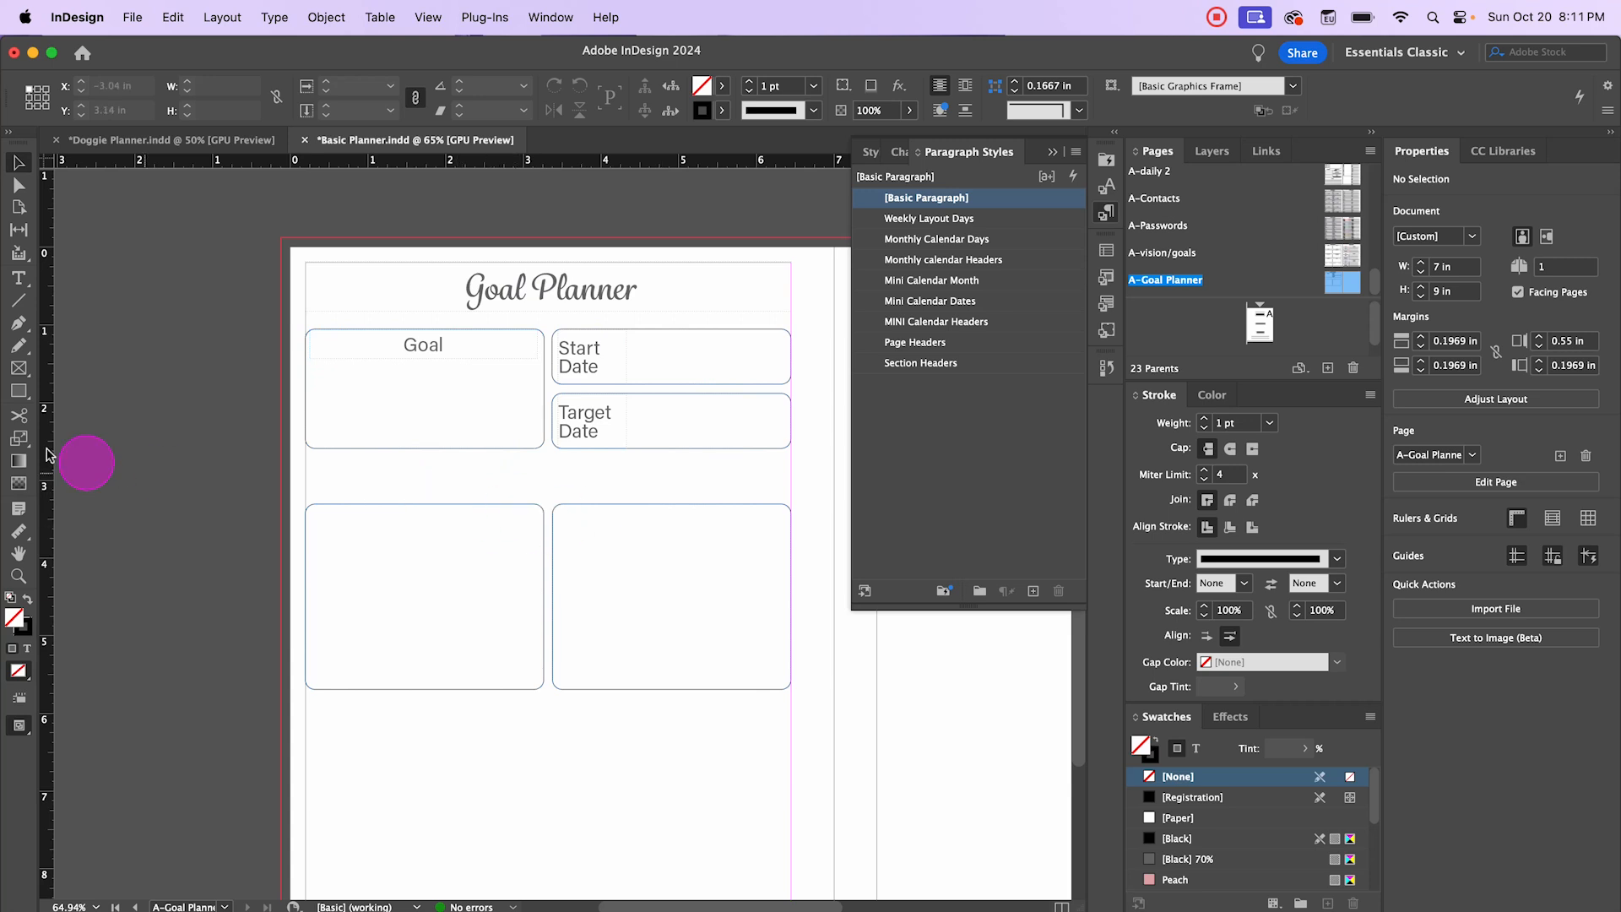
# Step: Add a "Motivation" text frame above the lower-left rounded box and apply the Section Headers paragraph style to it
pyautogui.click(10, 273)
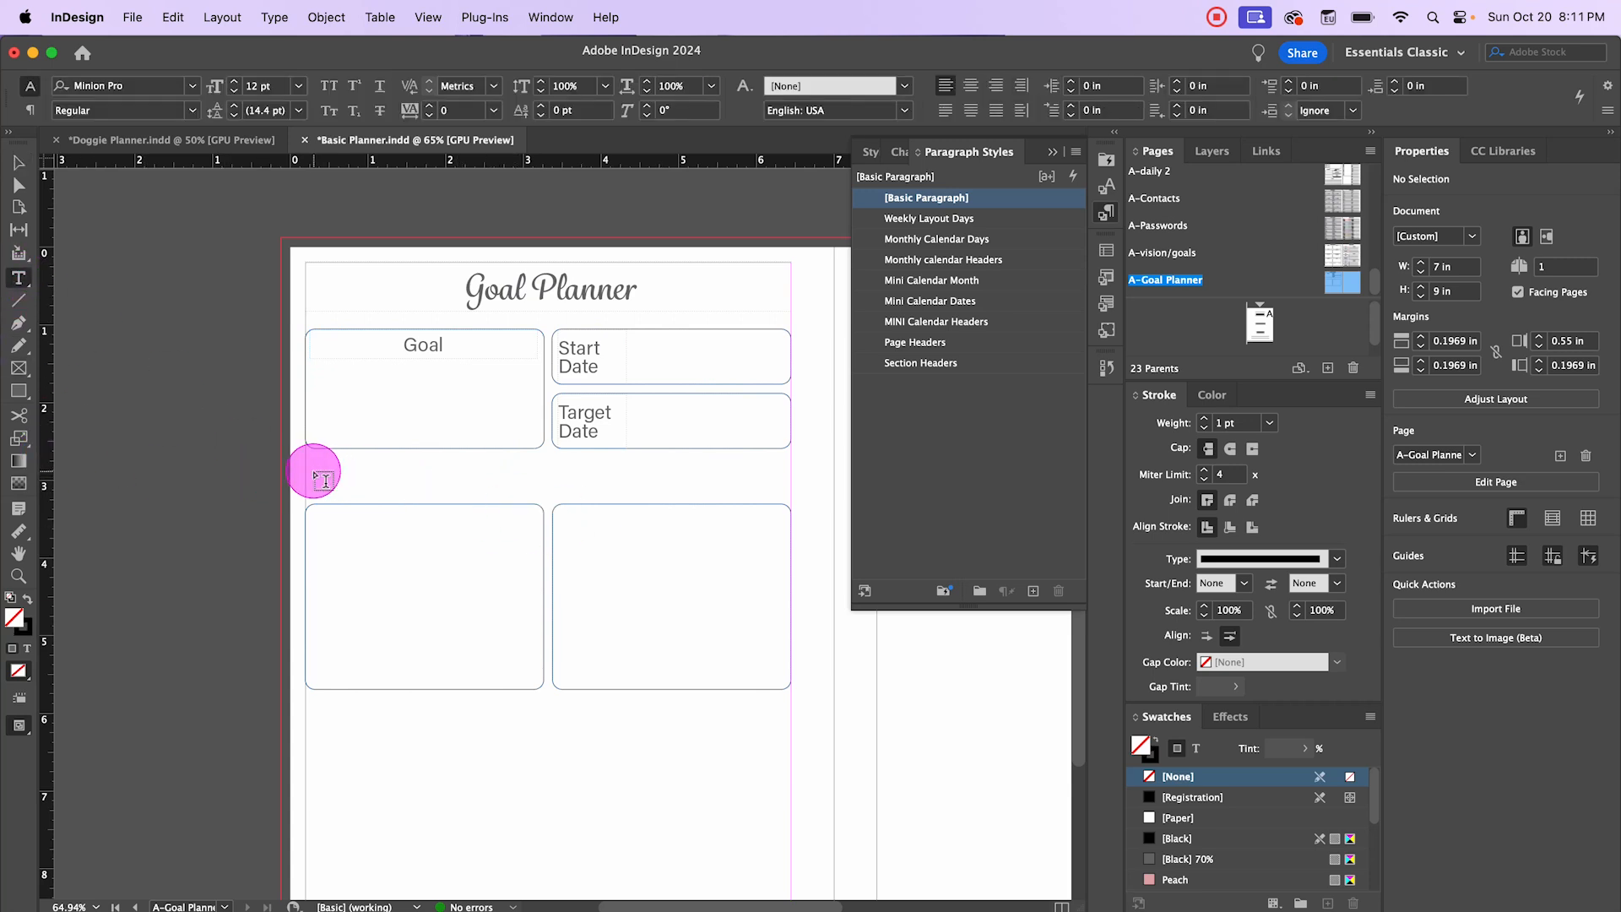
pyautogui.moveTo(307, 464); pyautogui.dragTo(545, 510)
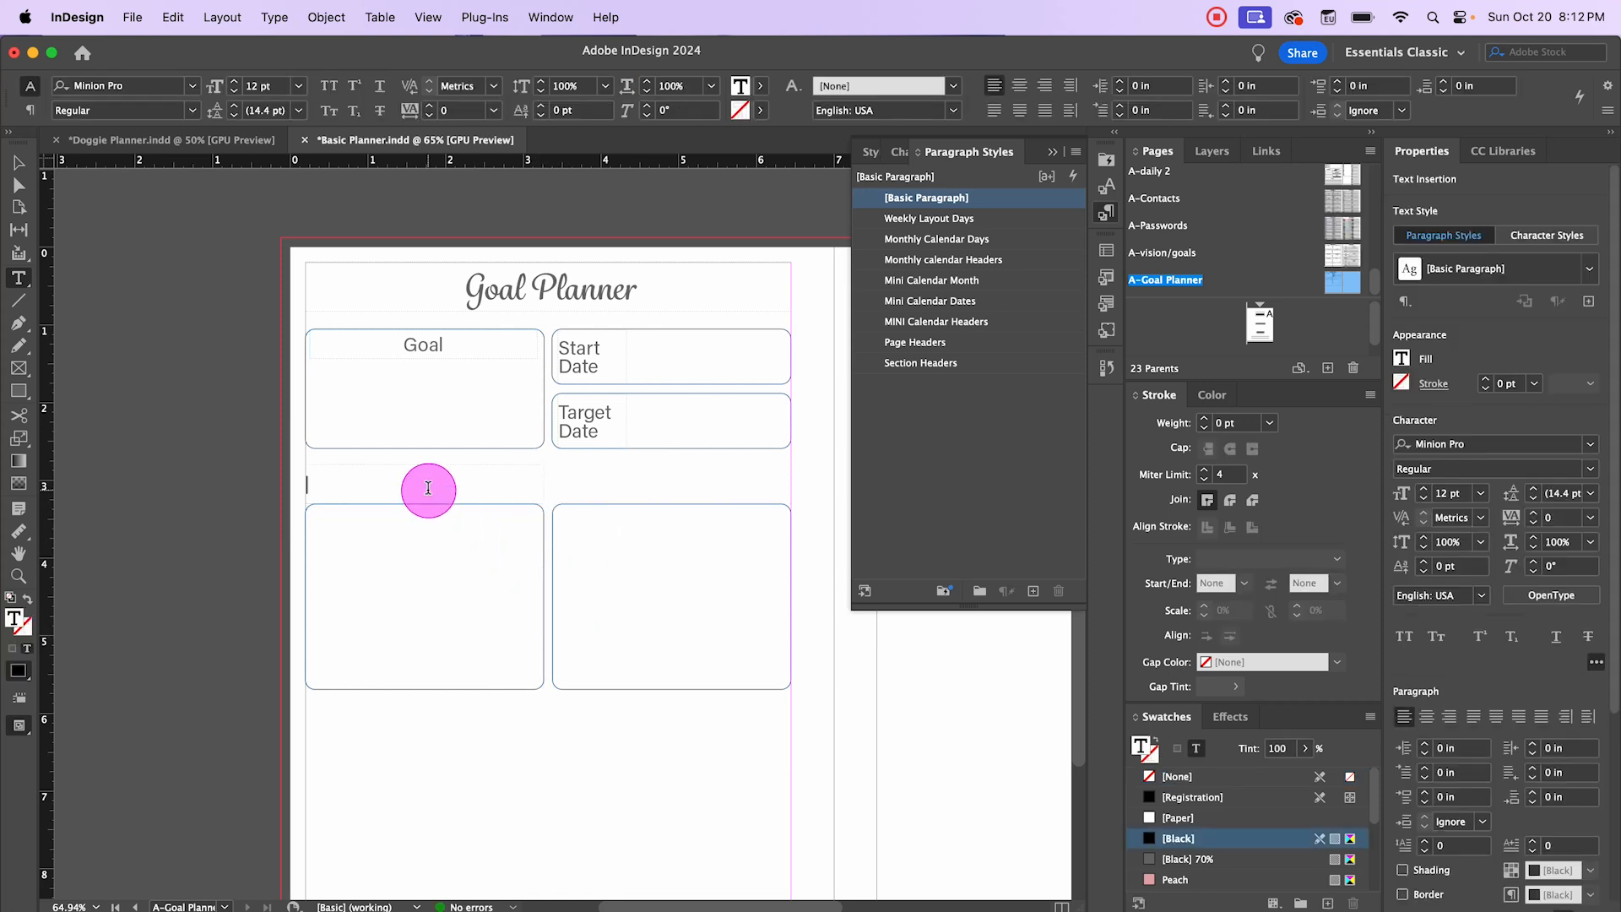
pyautogui.write('Mo')
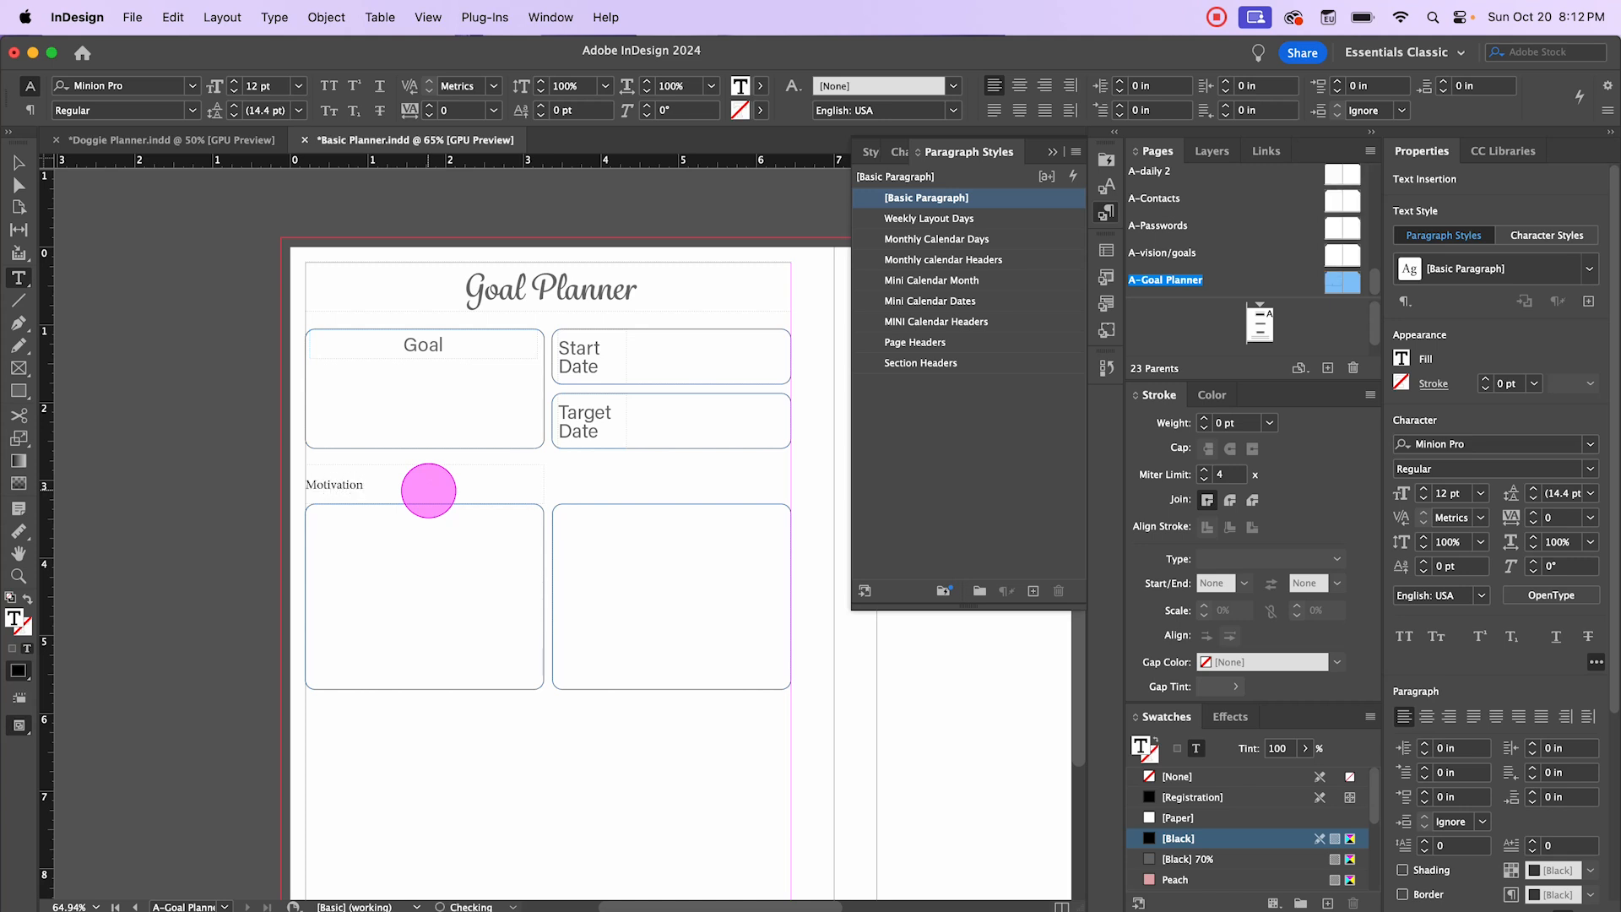
pyautogui.write('tivation')
pyautogui.moveTo(376, 483); pyautogui.dragTo(319, 483)
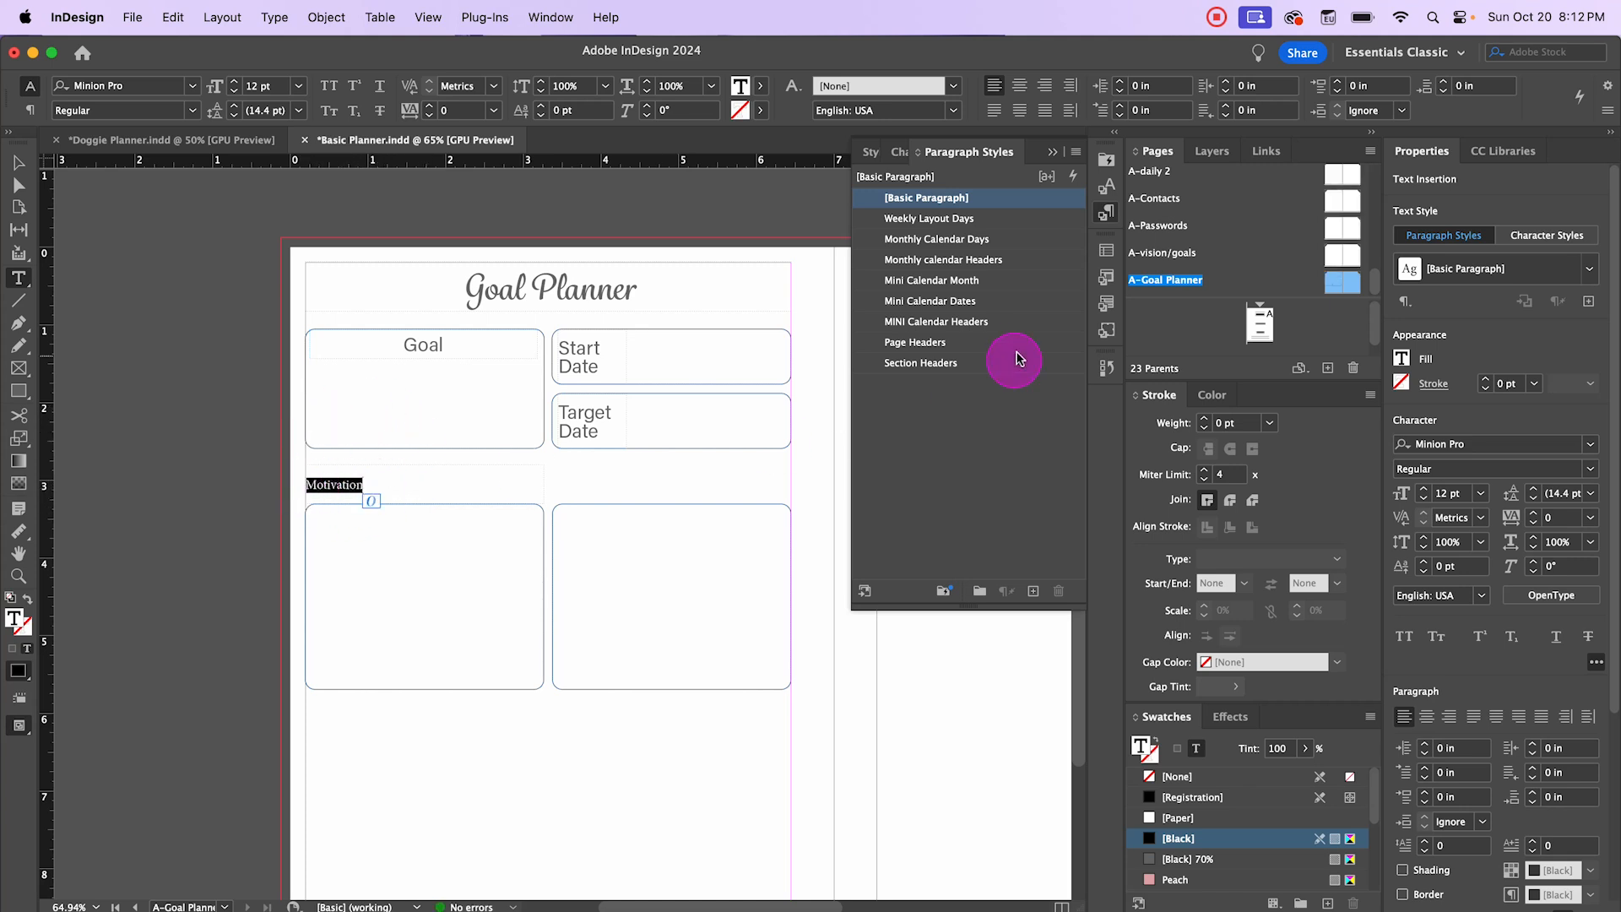
pyautogui.click(942, 363)
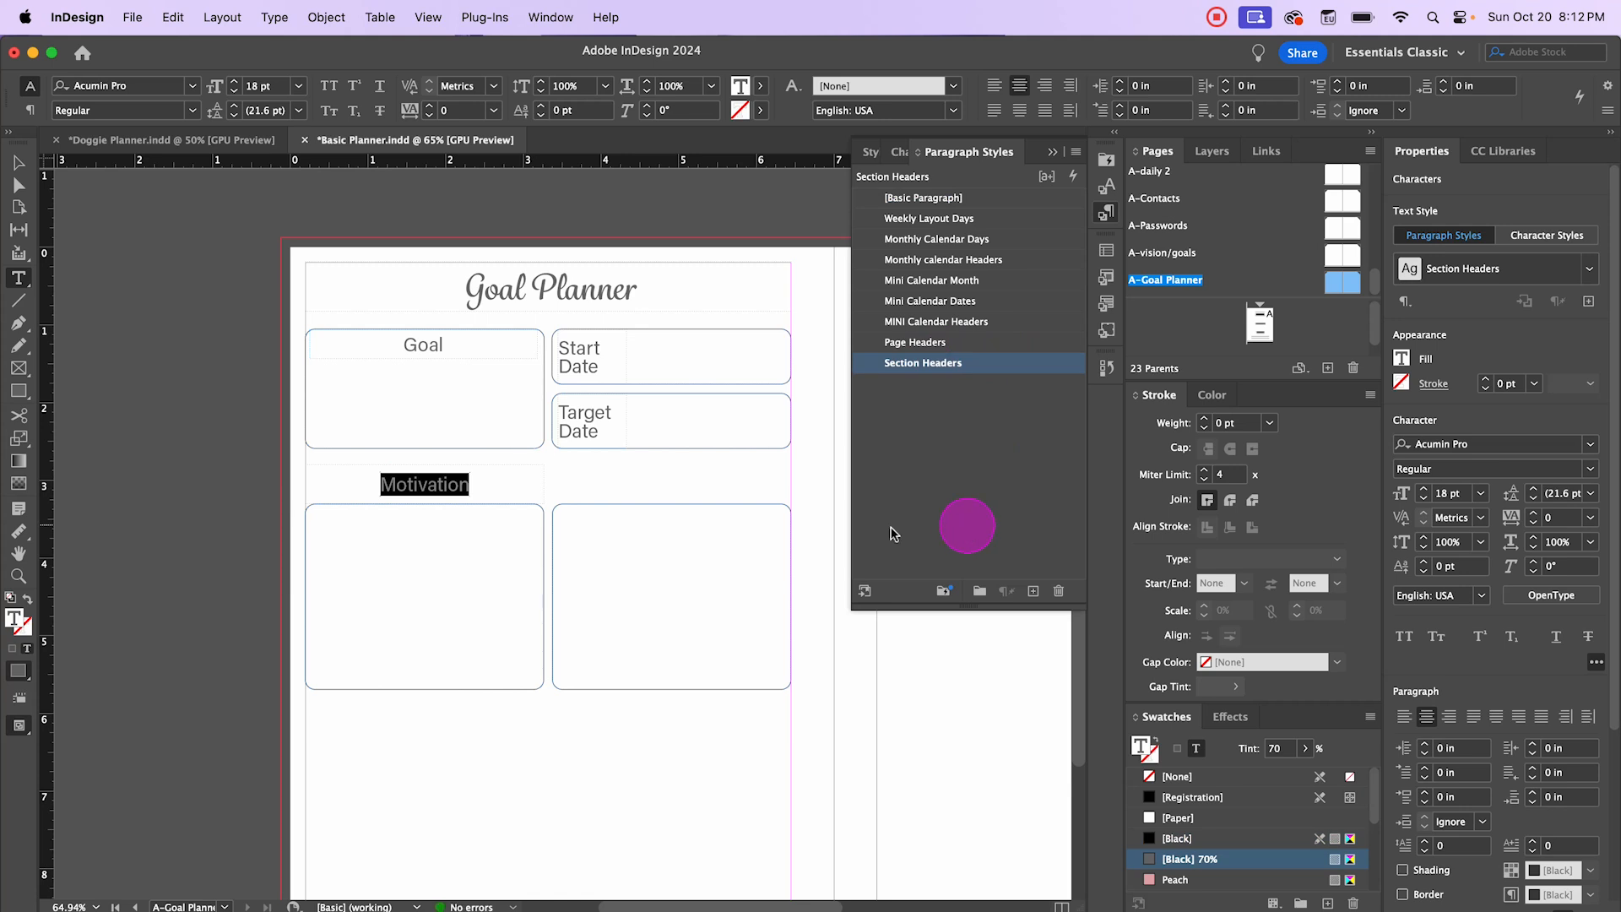
# Step: Nudge the Motivation header up to Y 2.7167 in and the rounded box beneath it up to Y 3.1785 in
pyautogui.click(19, 162)
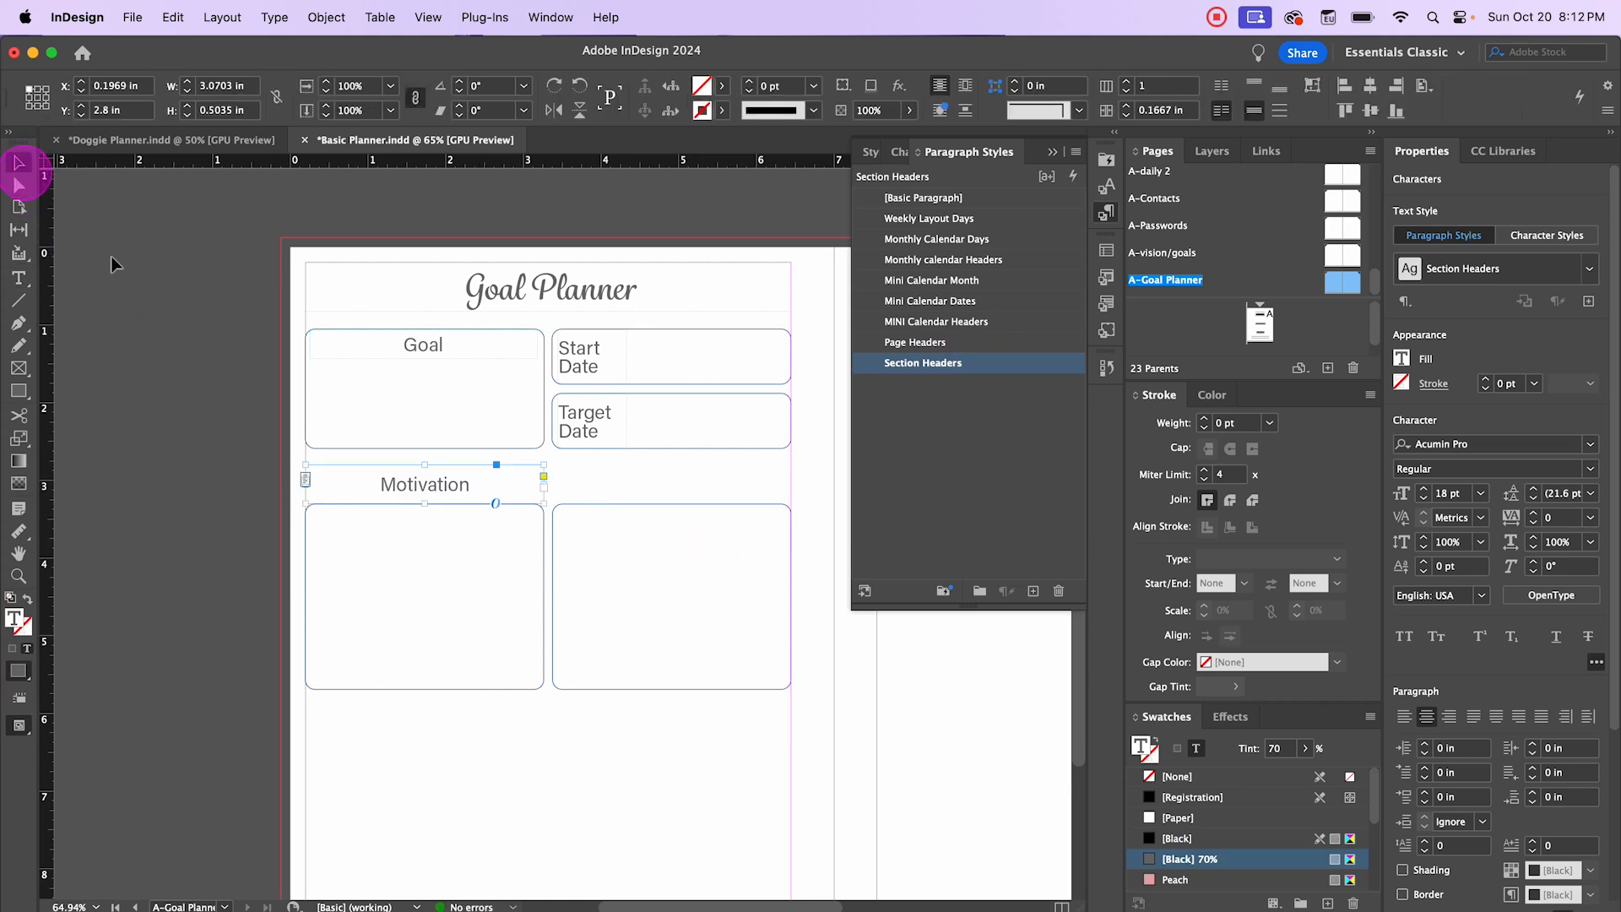
pyautogui.click(388, 483)
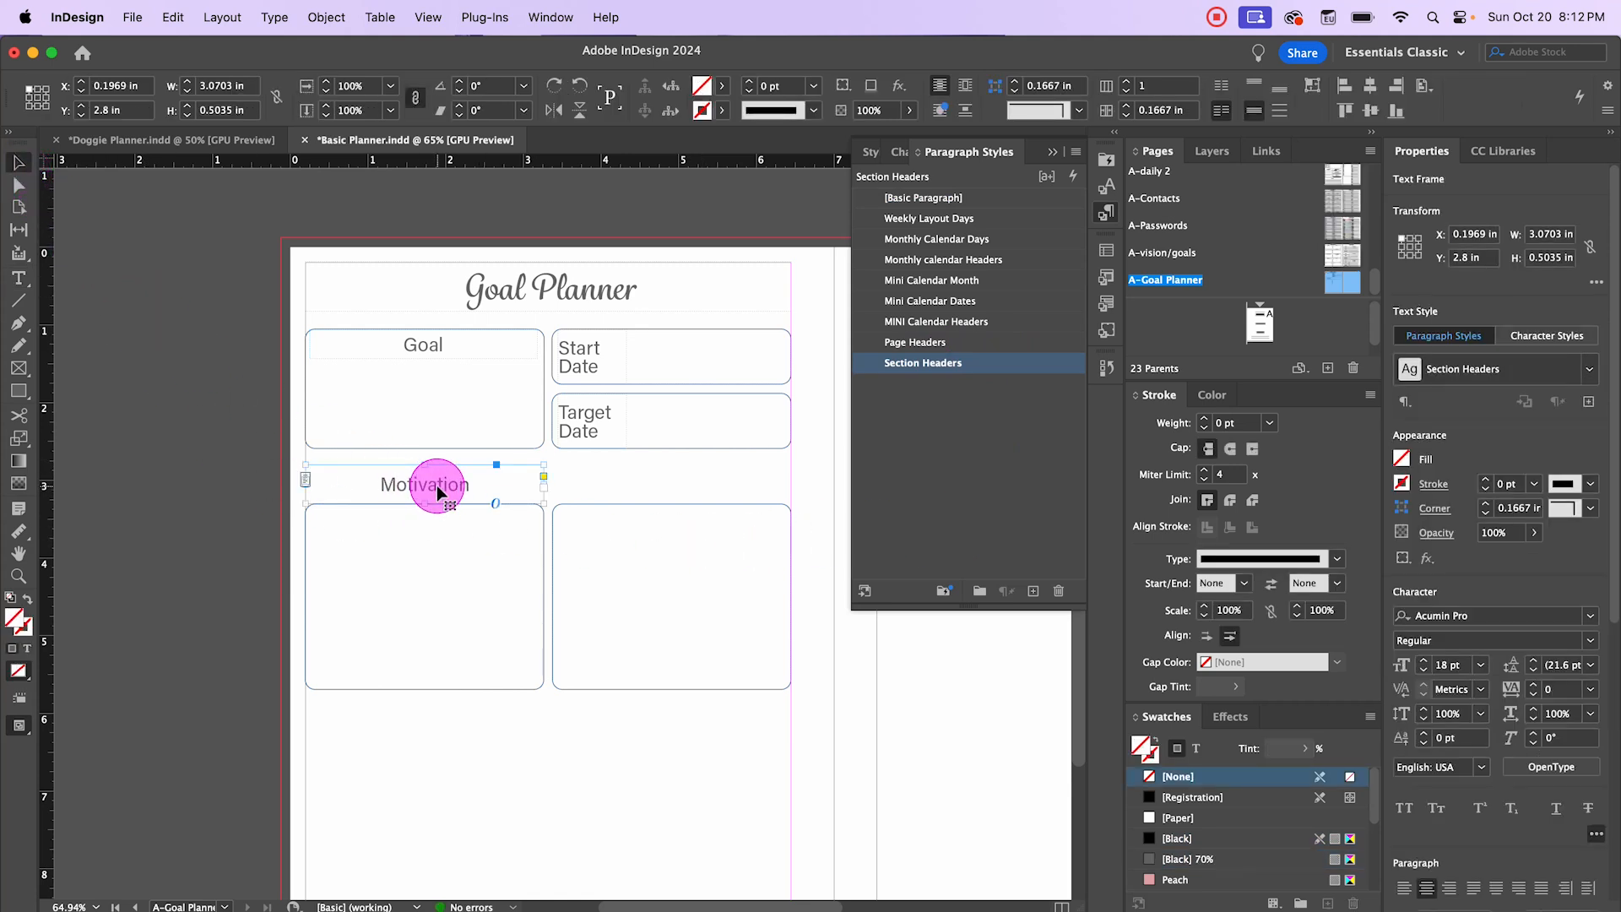
pyautogui.press('Up')
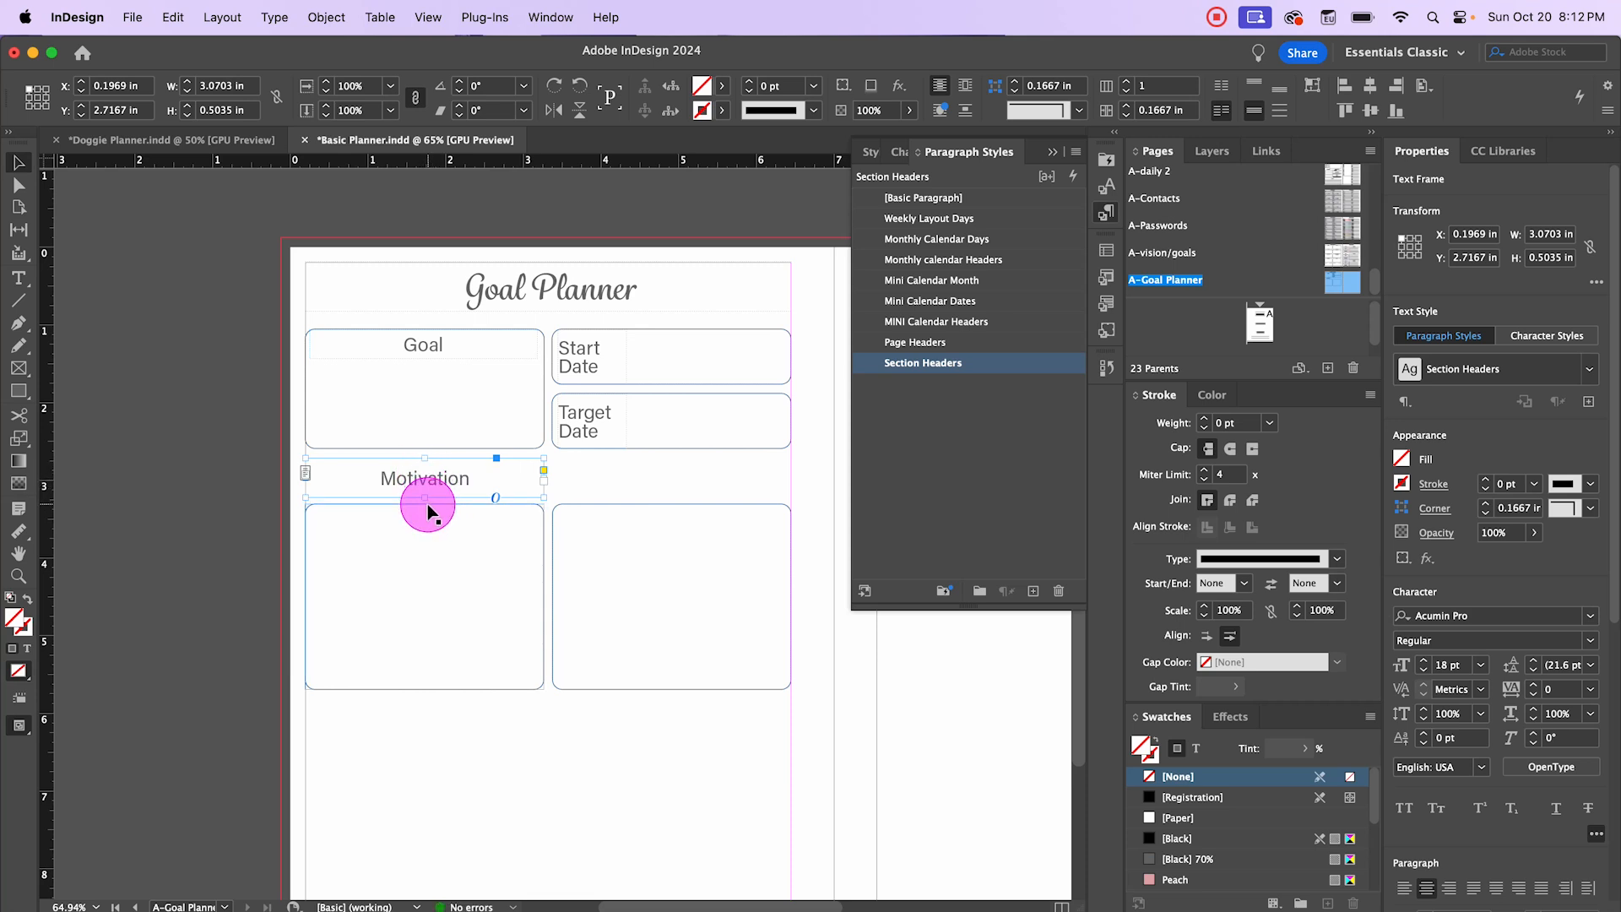
pyautogui.click(428, 510)
pyautogui.click(434, 503)
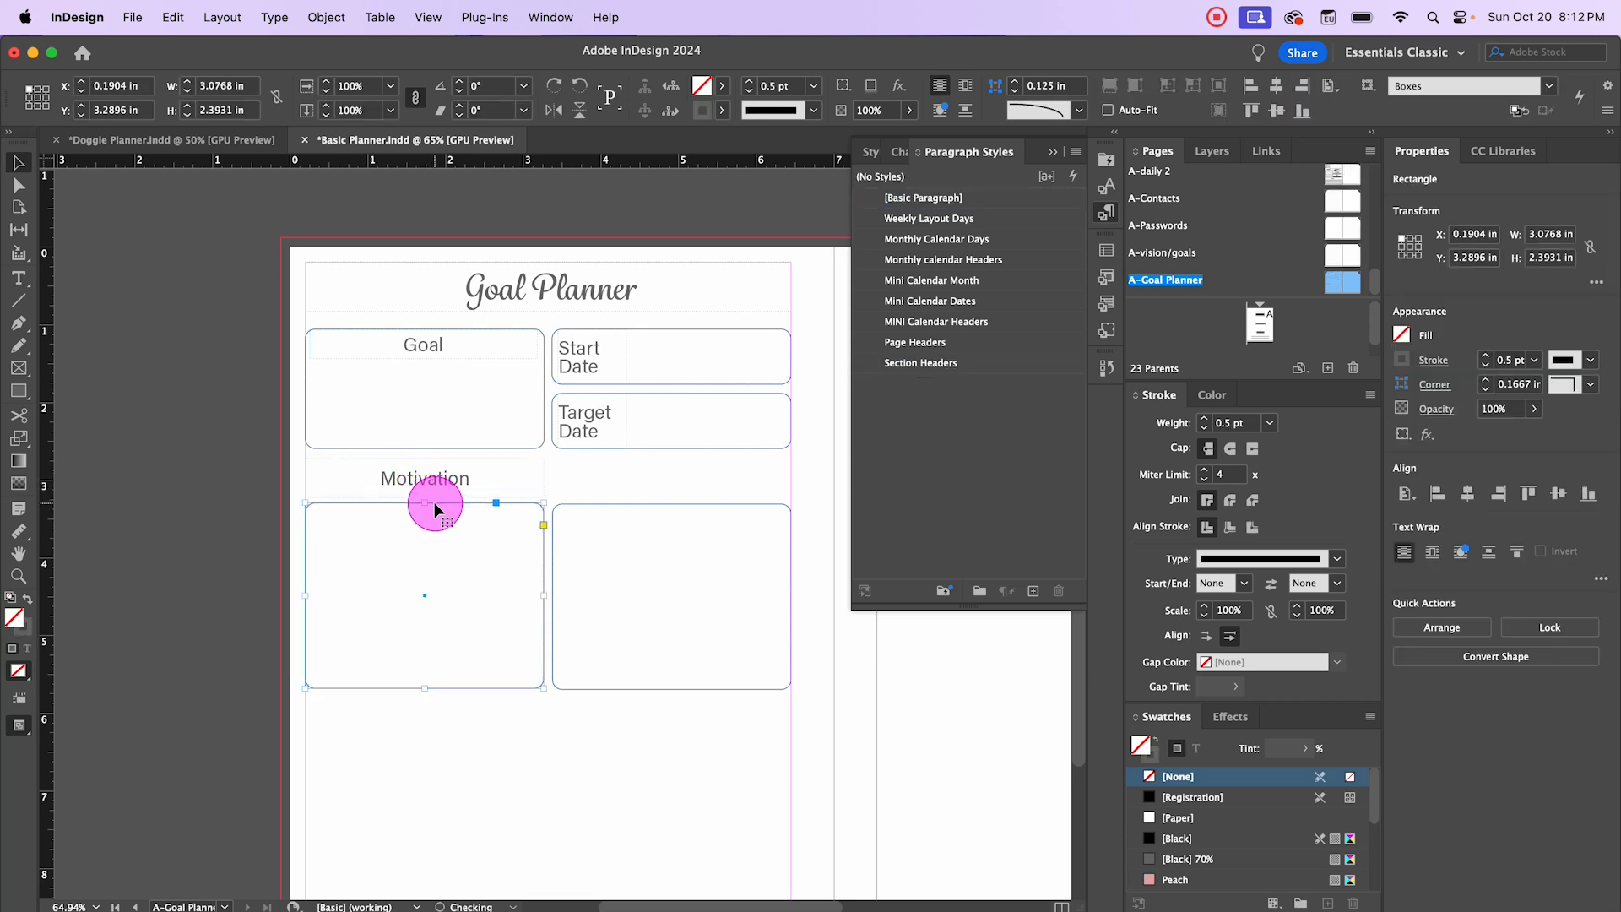
pyautogui.press('Up')
pyautogui.press('Up')
pyautogui.press('Up')
pyautogui.press('Up')
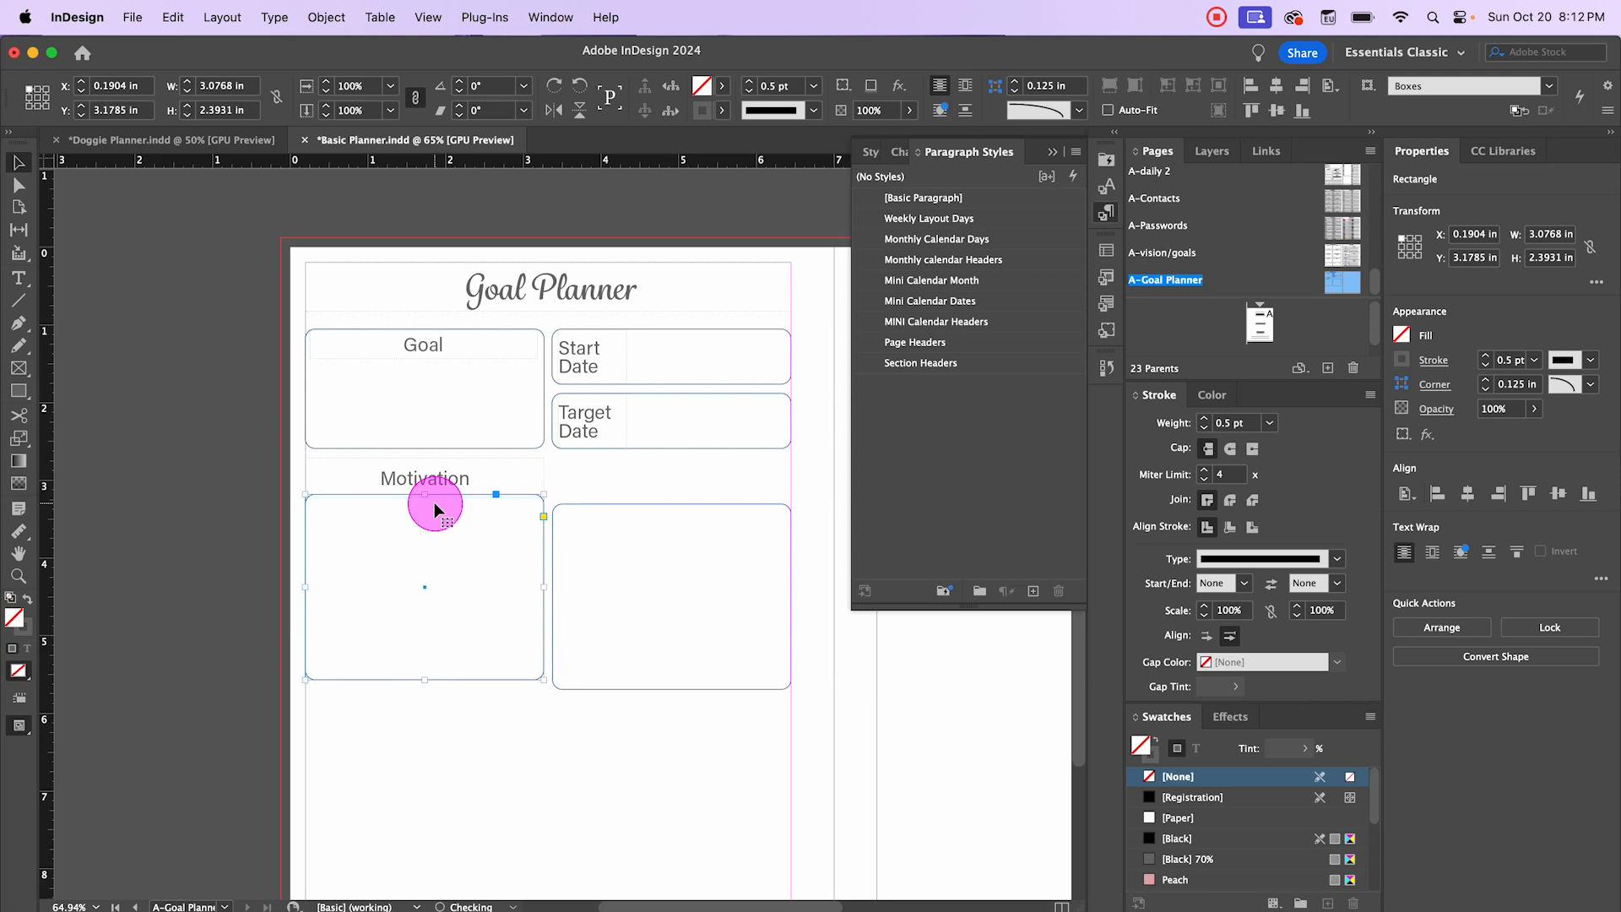
# Step: Duplicate the Motivation header above the adjacent right-hand box and align that box's top edge to the Motivation box as key object
pyautogui.moveTo(463, 483); pyautogui.dragTo(709, 488)
pyautogui.click(507, 716)
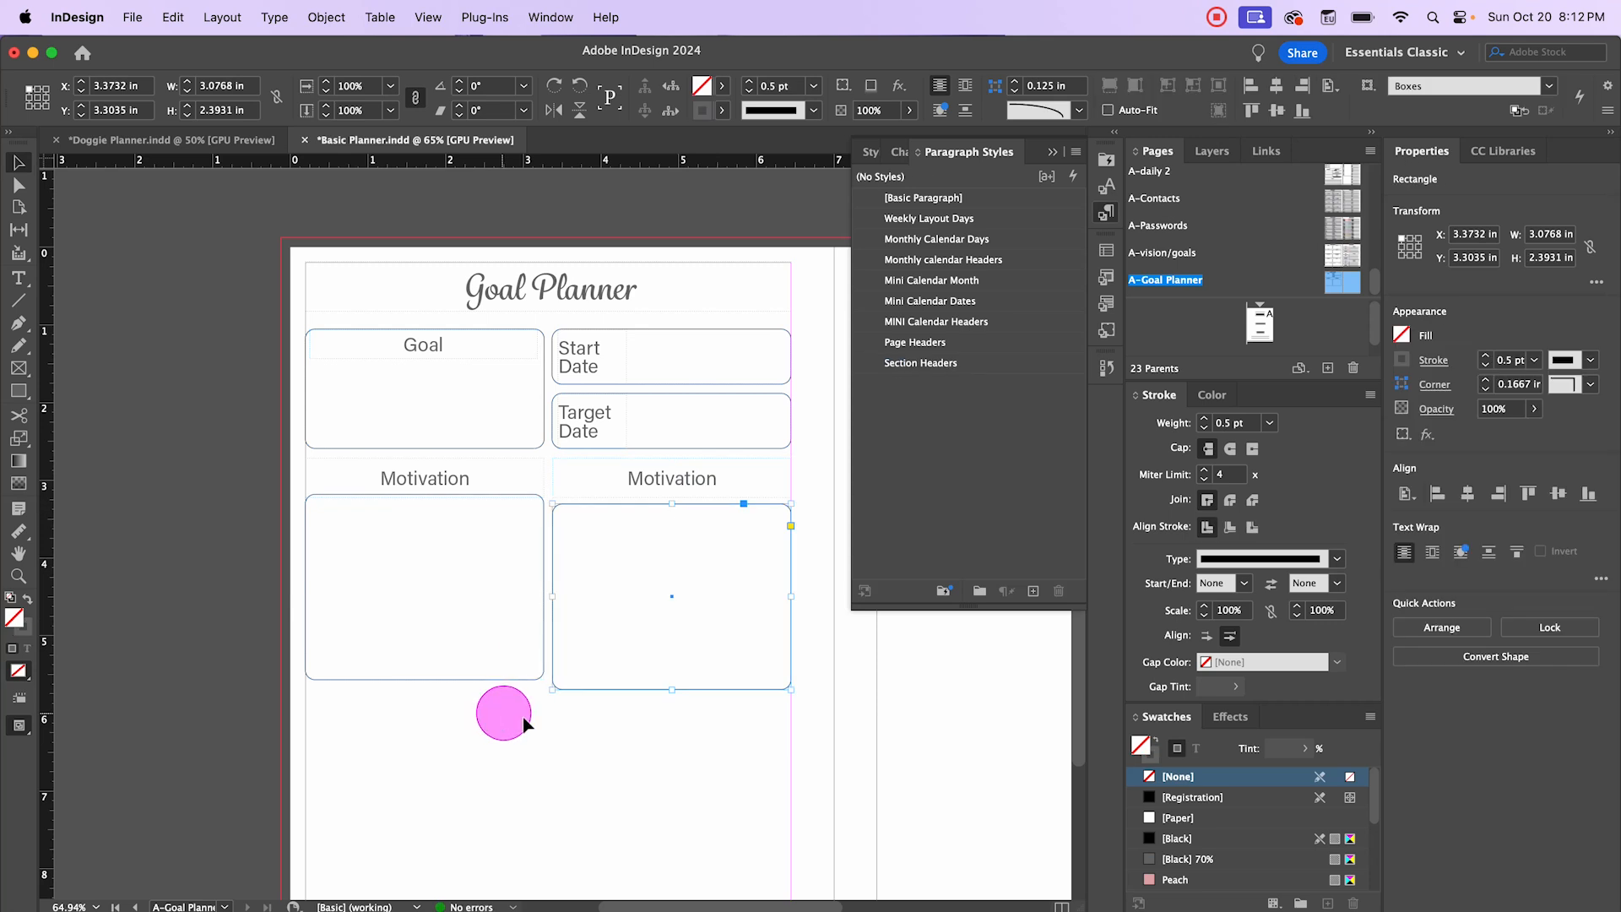
pyautogui.moveTo(482, 731); pyautogui.dragTo(650, 626)
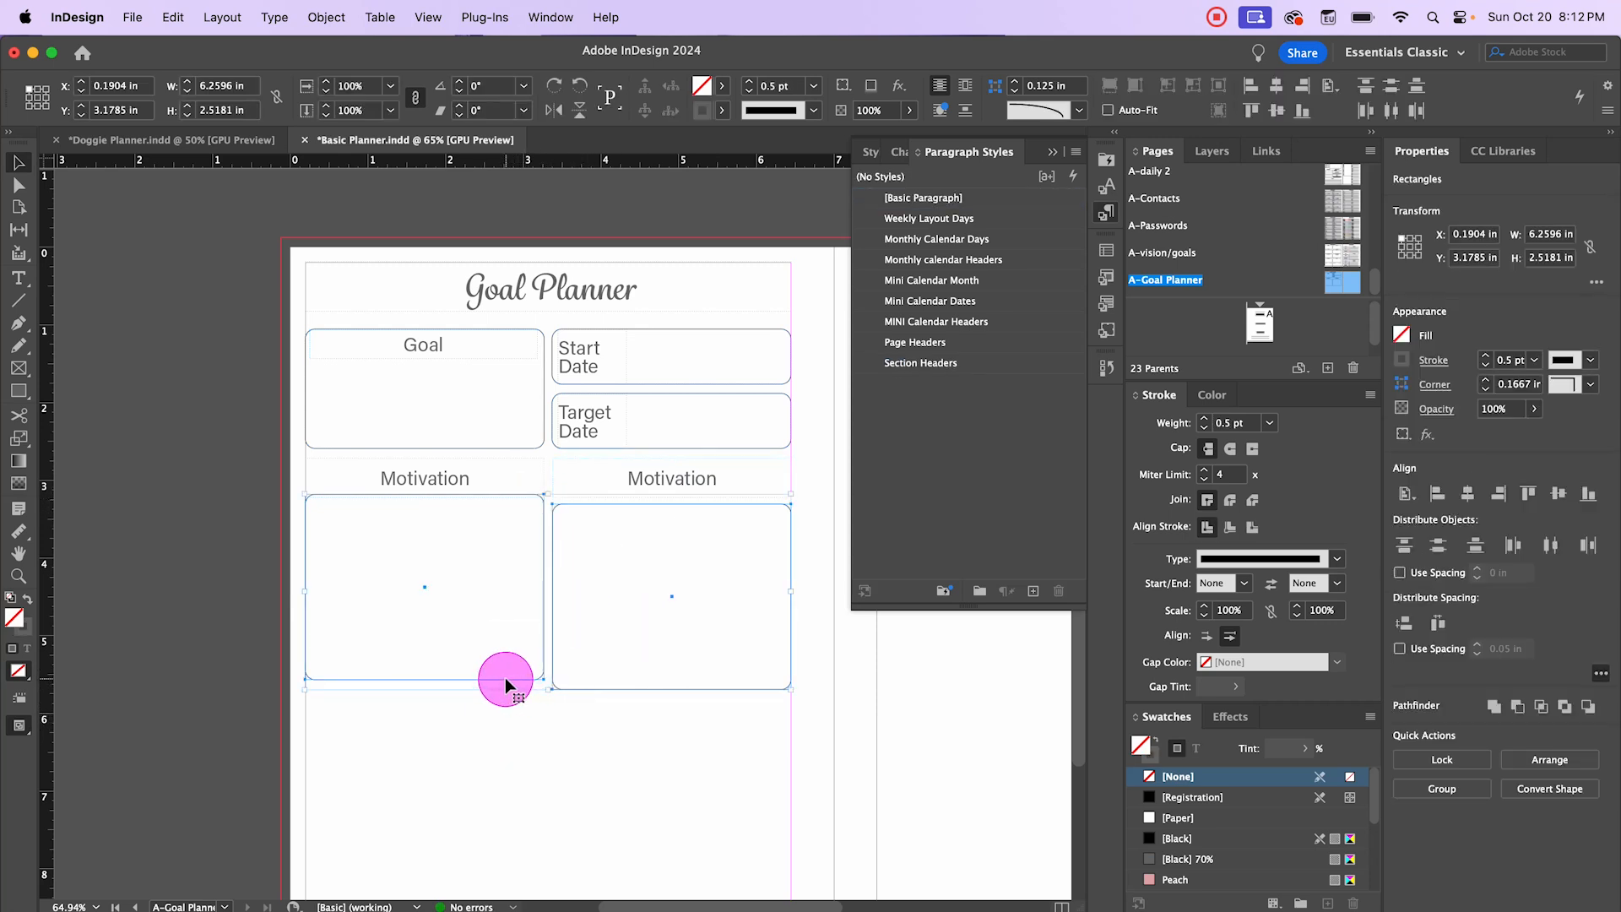
pyautogui.click(505, 677)
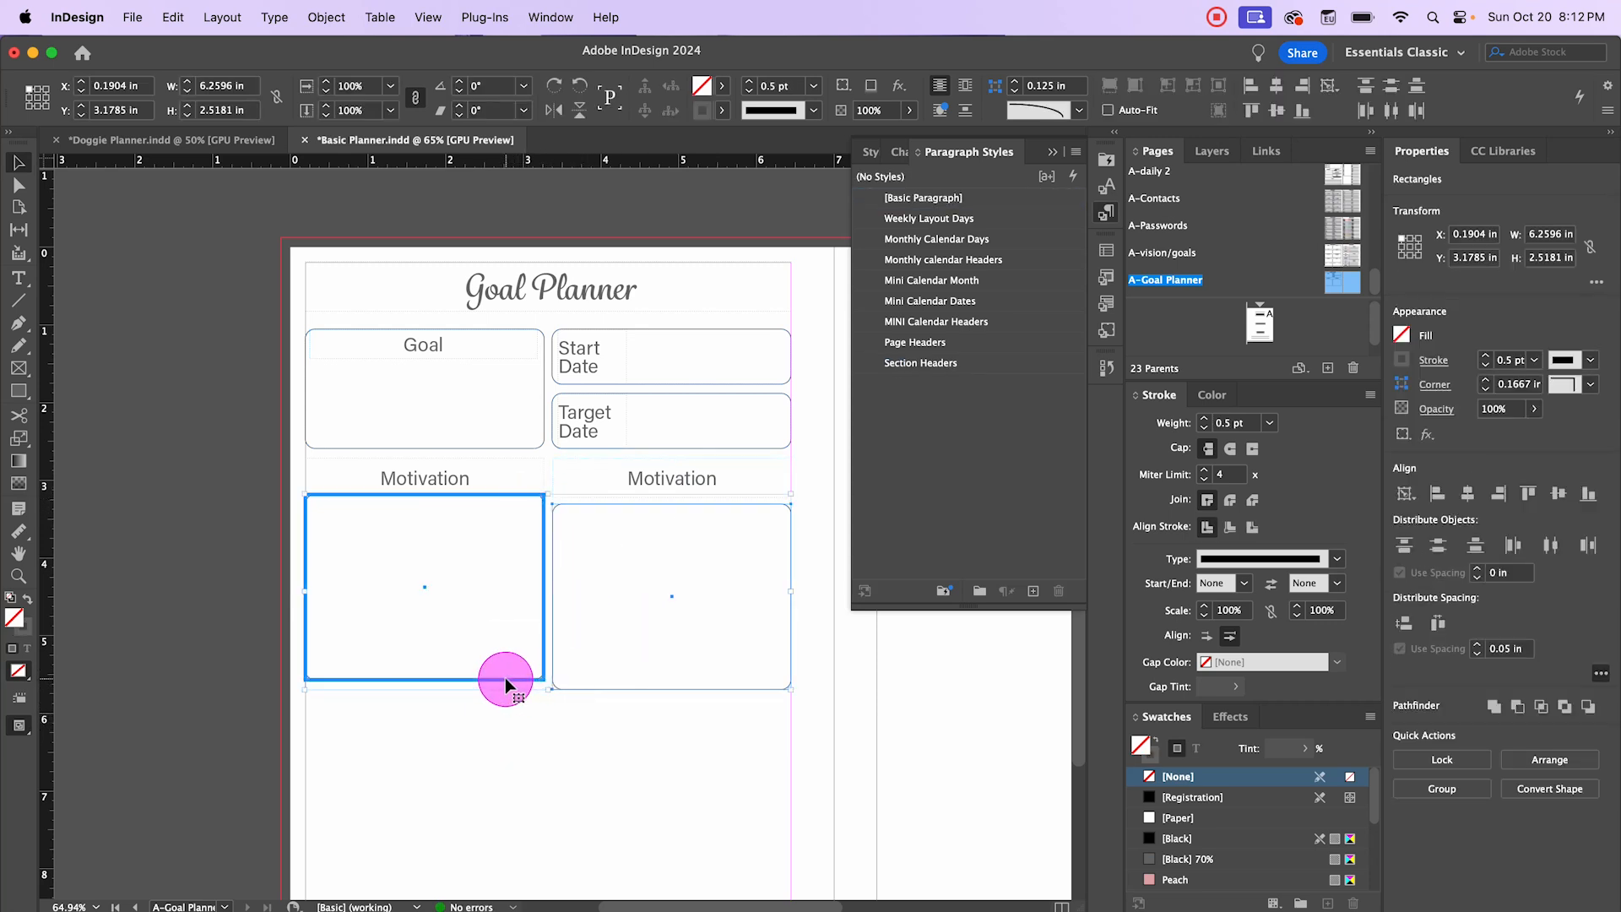
pyautogui.click(1252, 112)
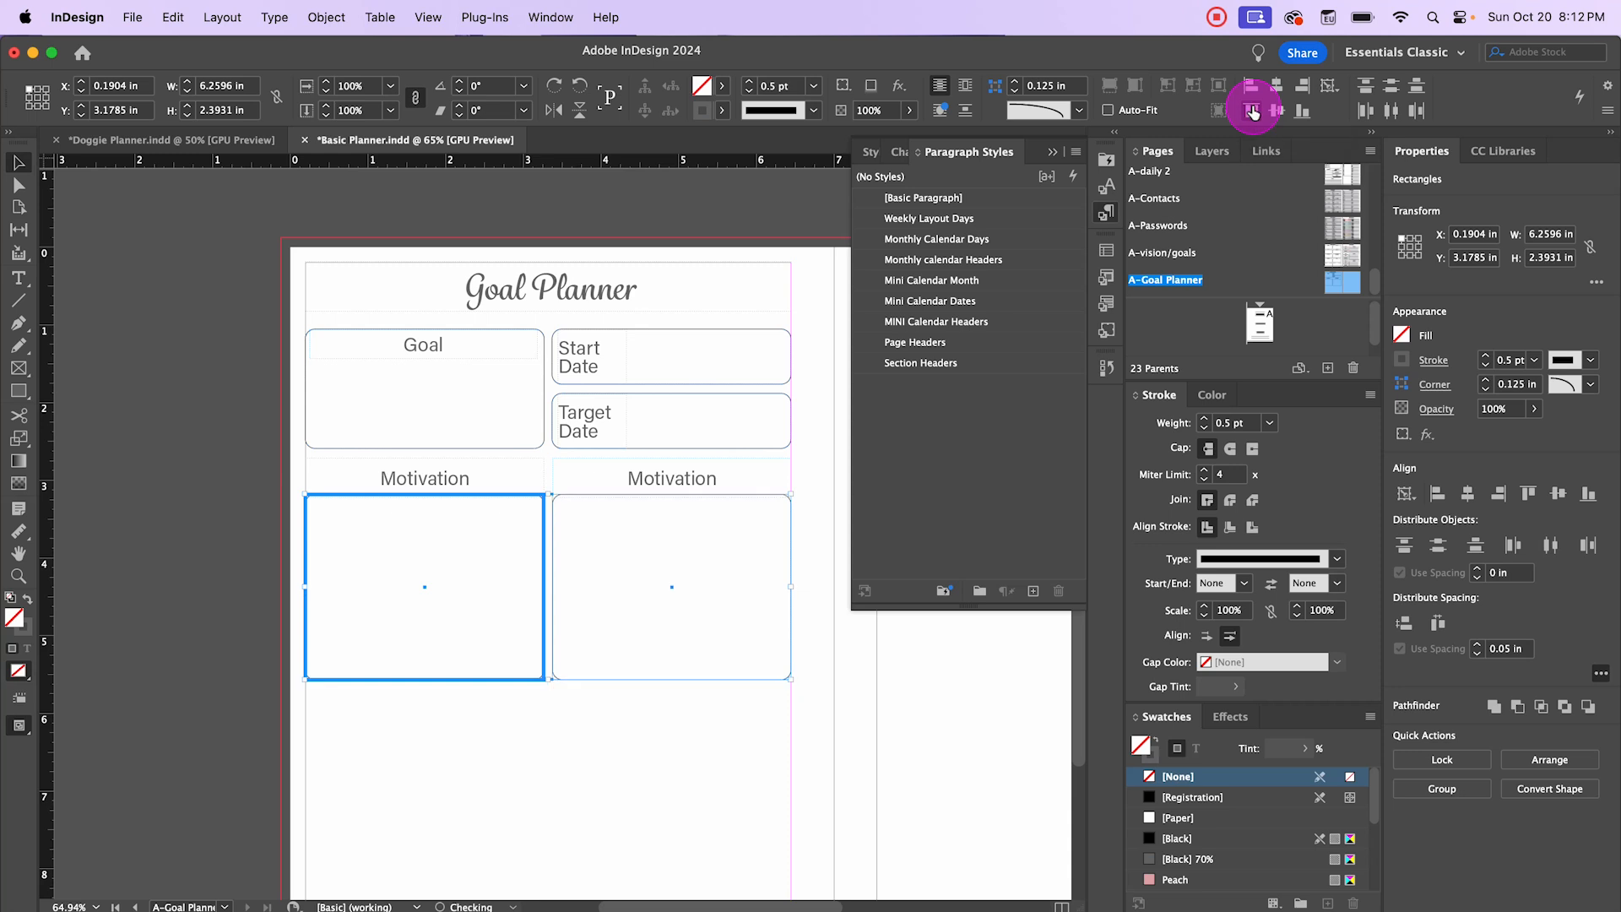
pyautogui.click(595, 760)
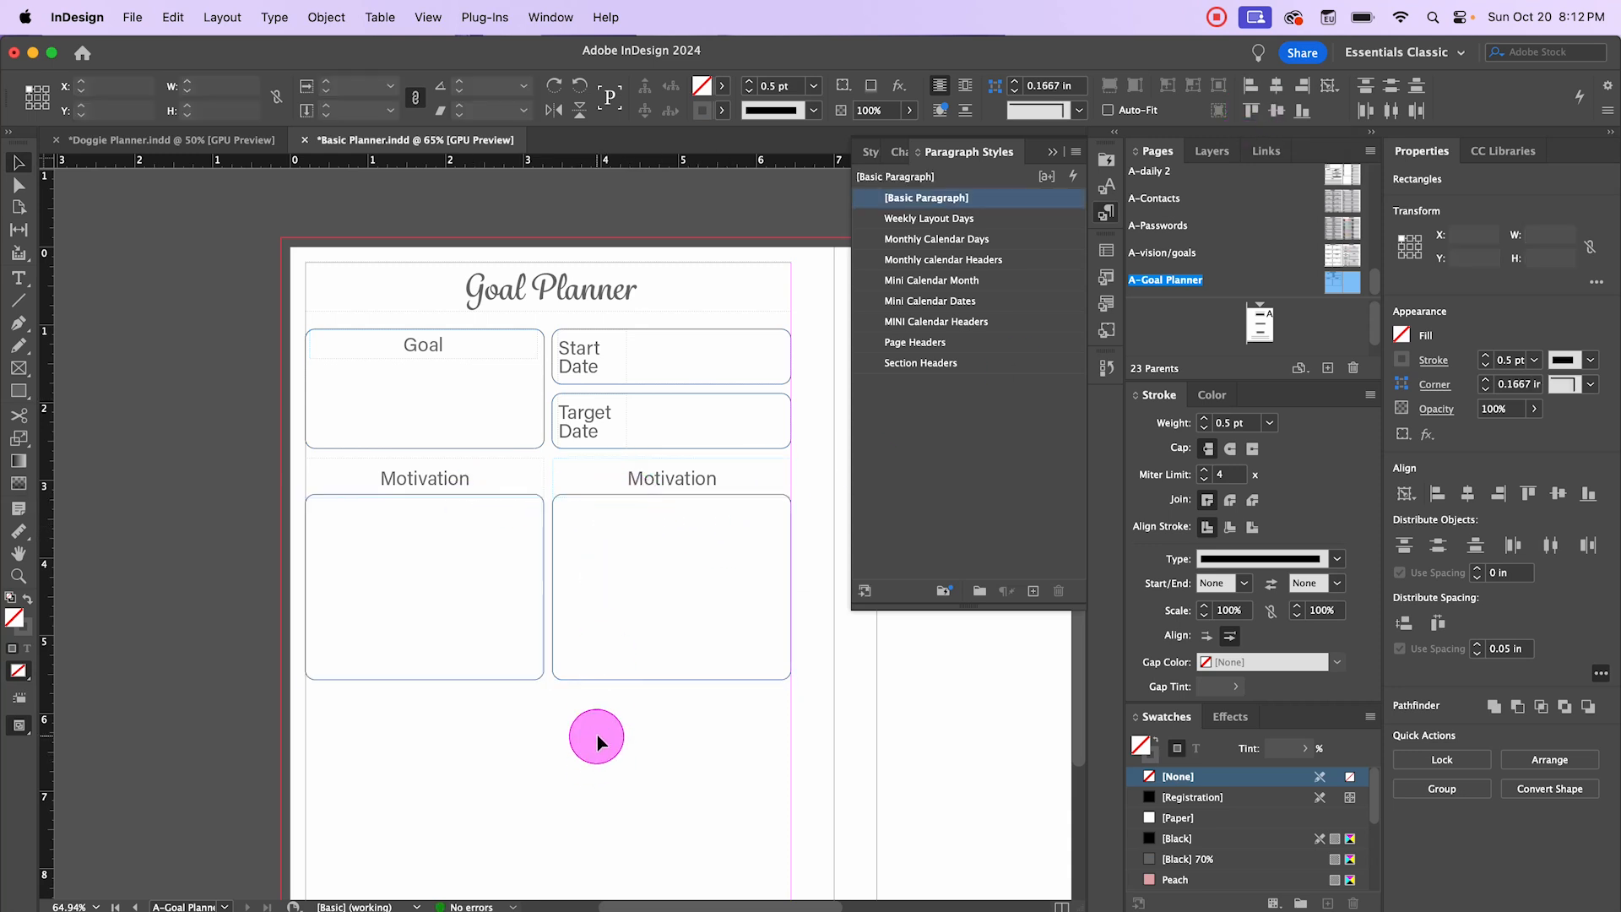
# Step: Replace the text of the copied Motivation header with "Road Blocks"
pyautogui.doubleClick(676, 478)
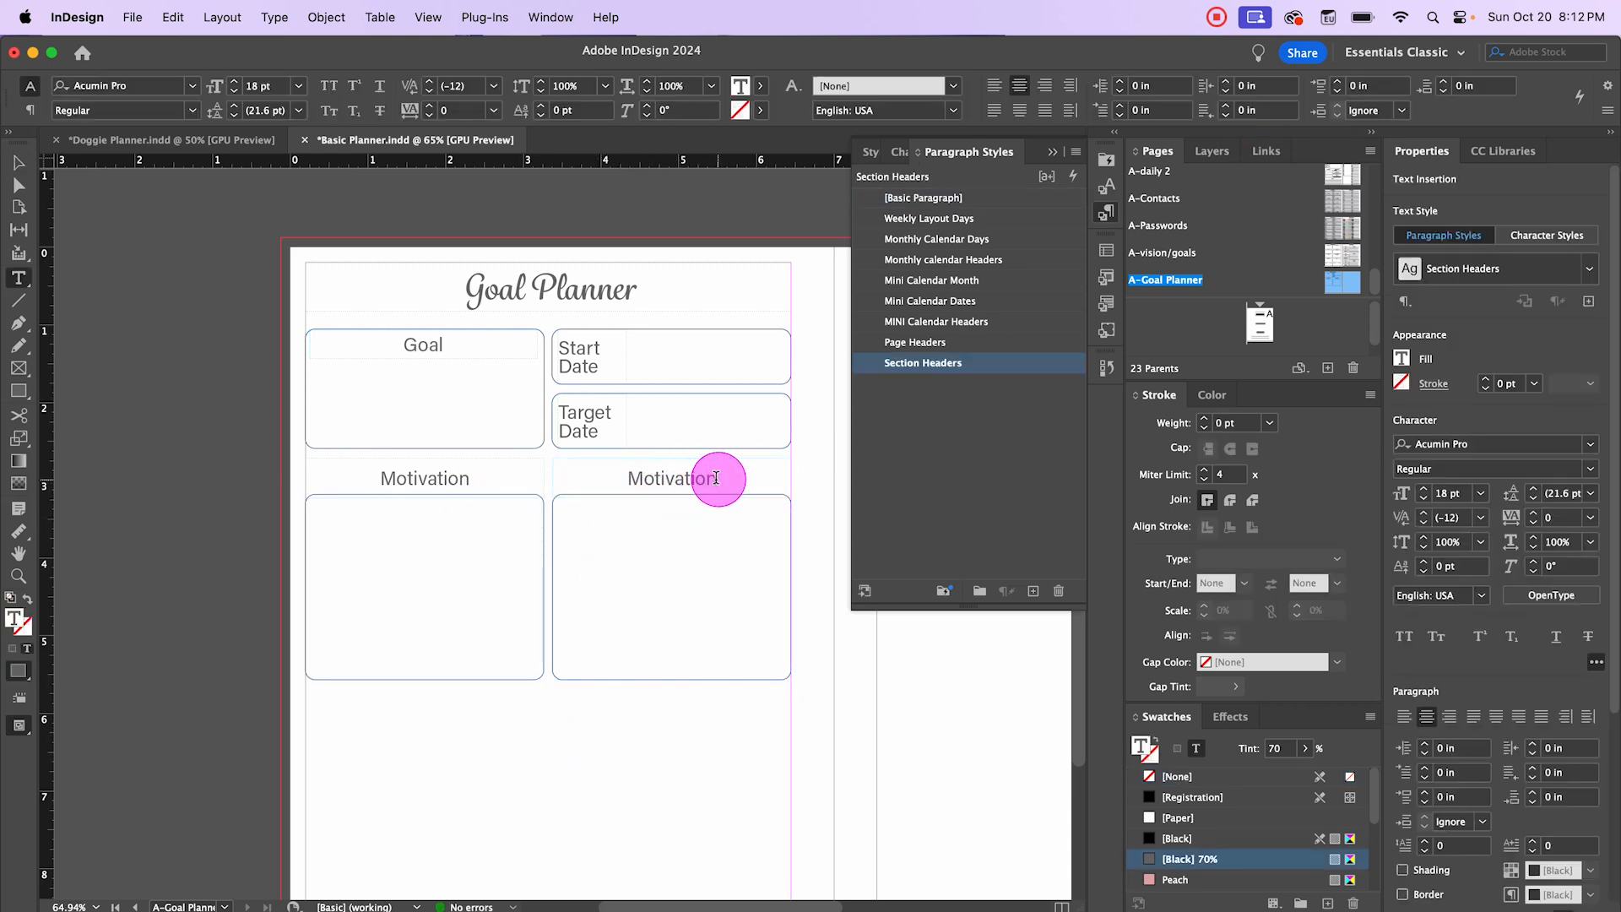
pyautogui.moveTo(716, 478); pyautogui.dragTo(622, 477)
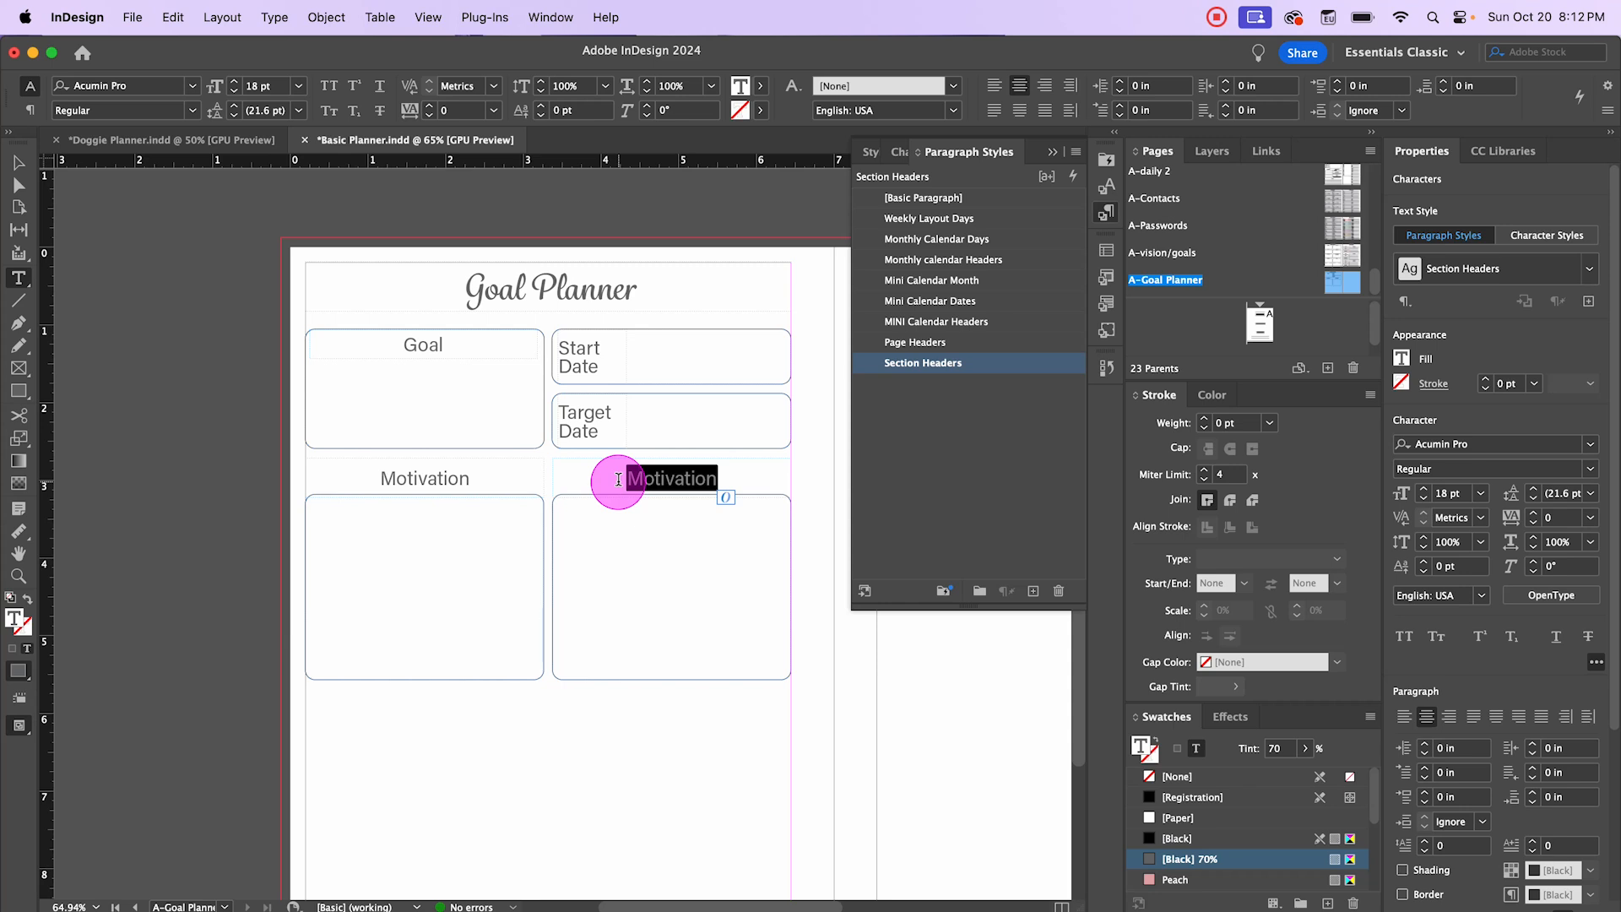
pyautogui.write('Road Block')
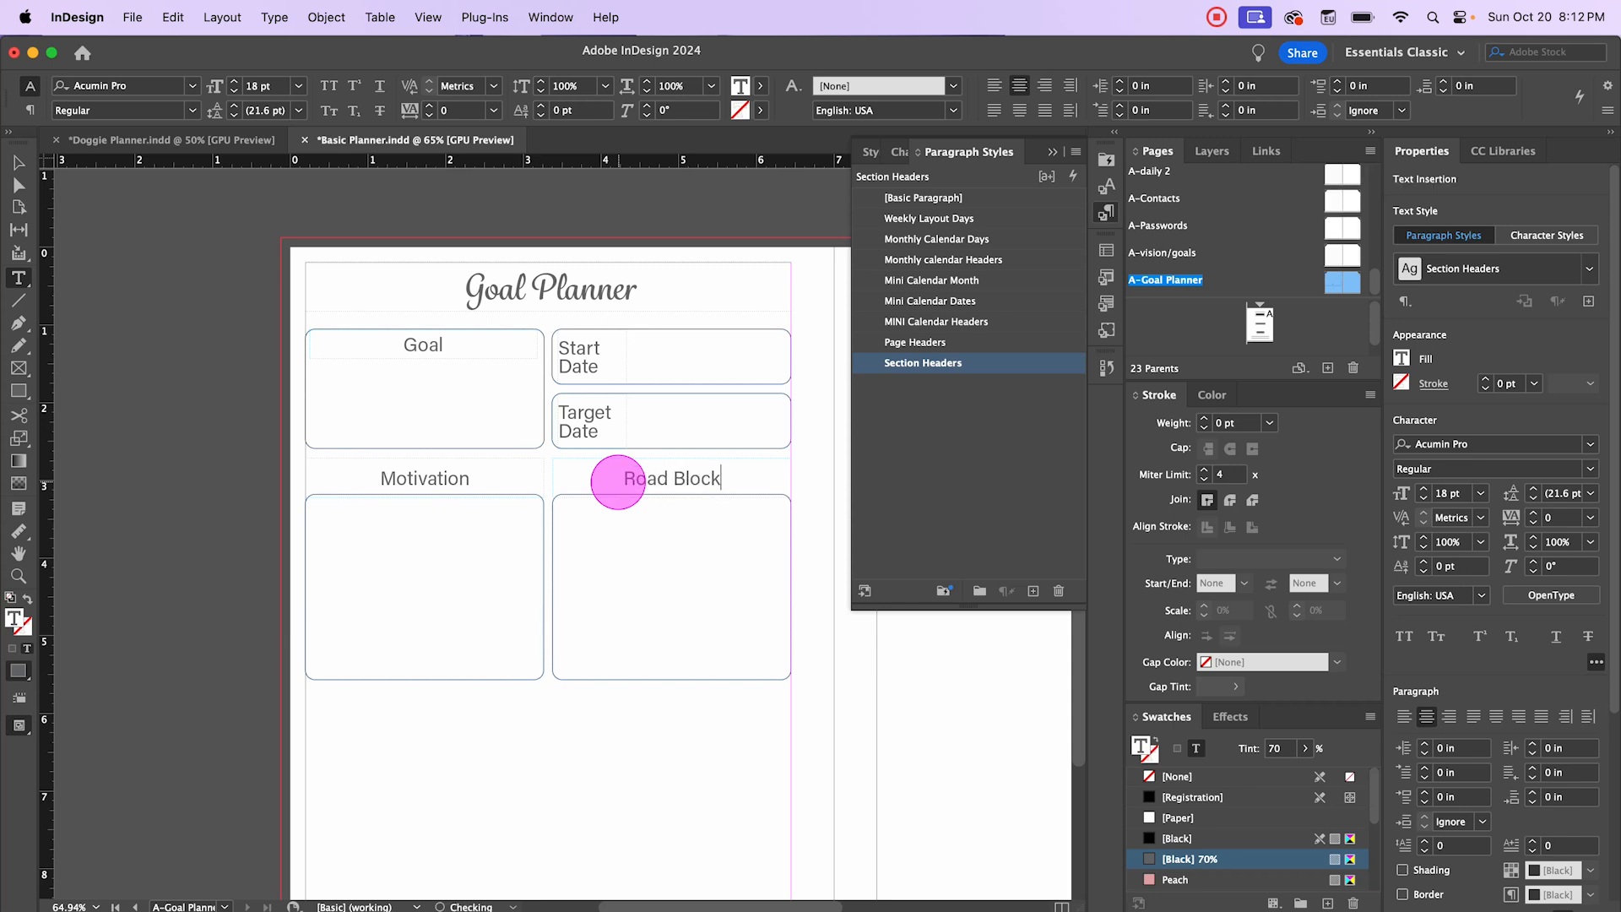
pyautogui.write('s')
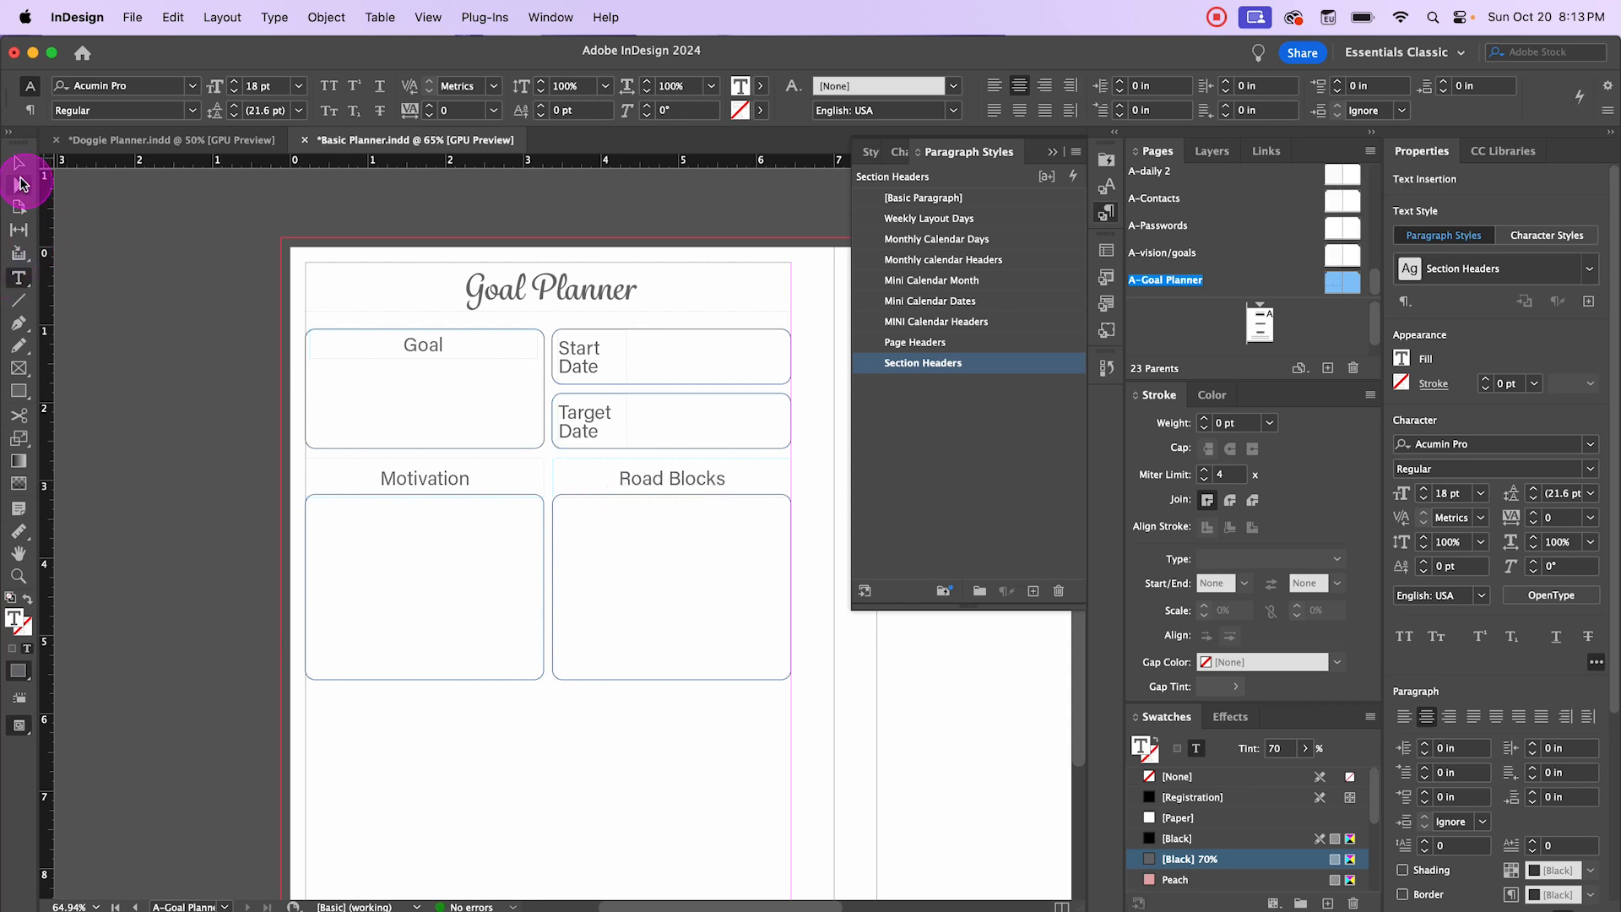
pyautogui.click(18, 164)
pyautogui.click(264, 597)
# Step: Create a table with 6 body rows and 3 columns spanning the page margins beneath the Motivation and Road Blocks boxes
pyautogui.scroll(-2, 267, 601)
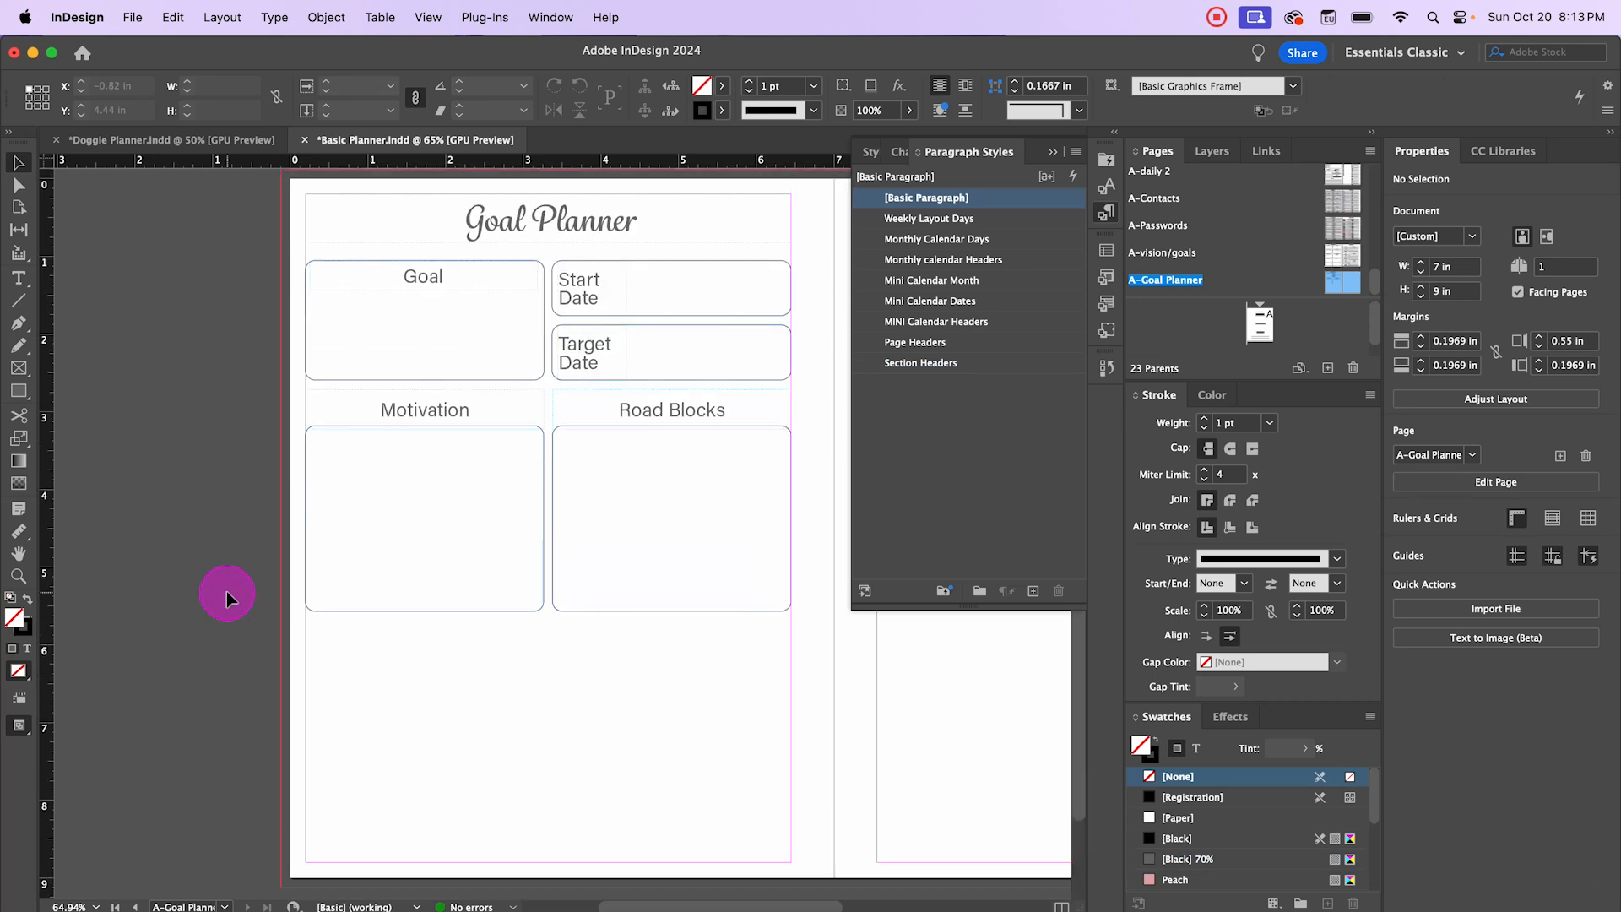
pyautogui.scroll(-1, 227, 591)
pyautogui.scroll(2, 227, 590)
pyautogui.scroll(-1, 227, 590)
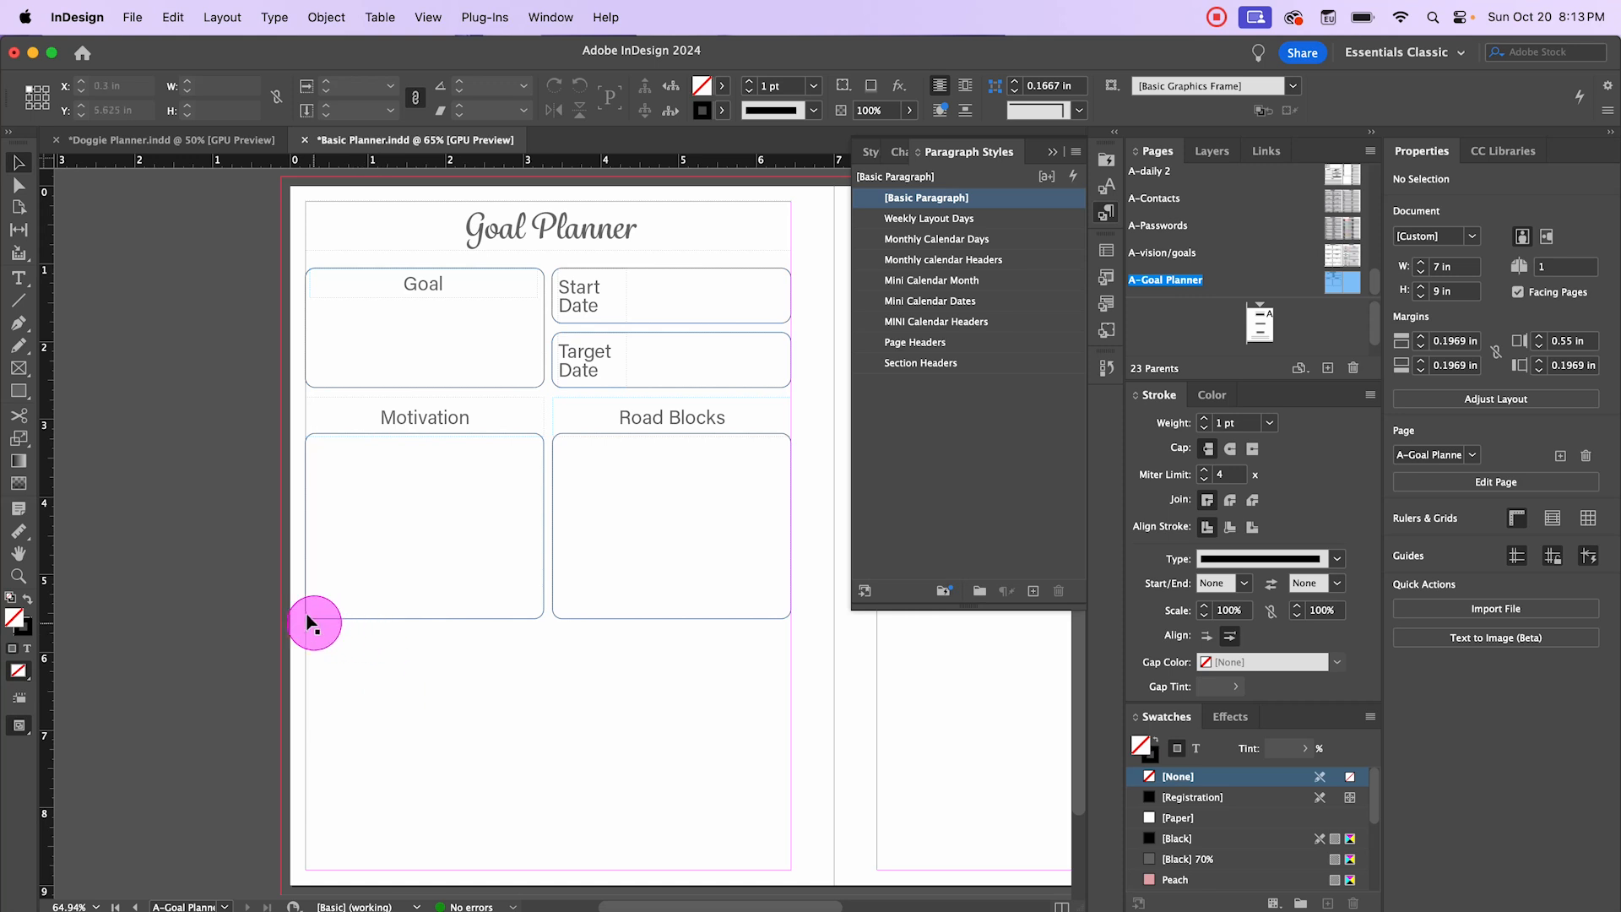
pyautogui.click(380, 17)
pyautogui.click(394, 51)
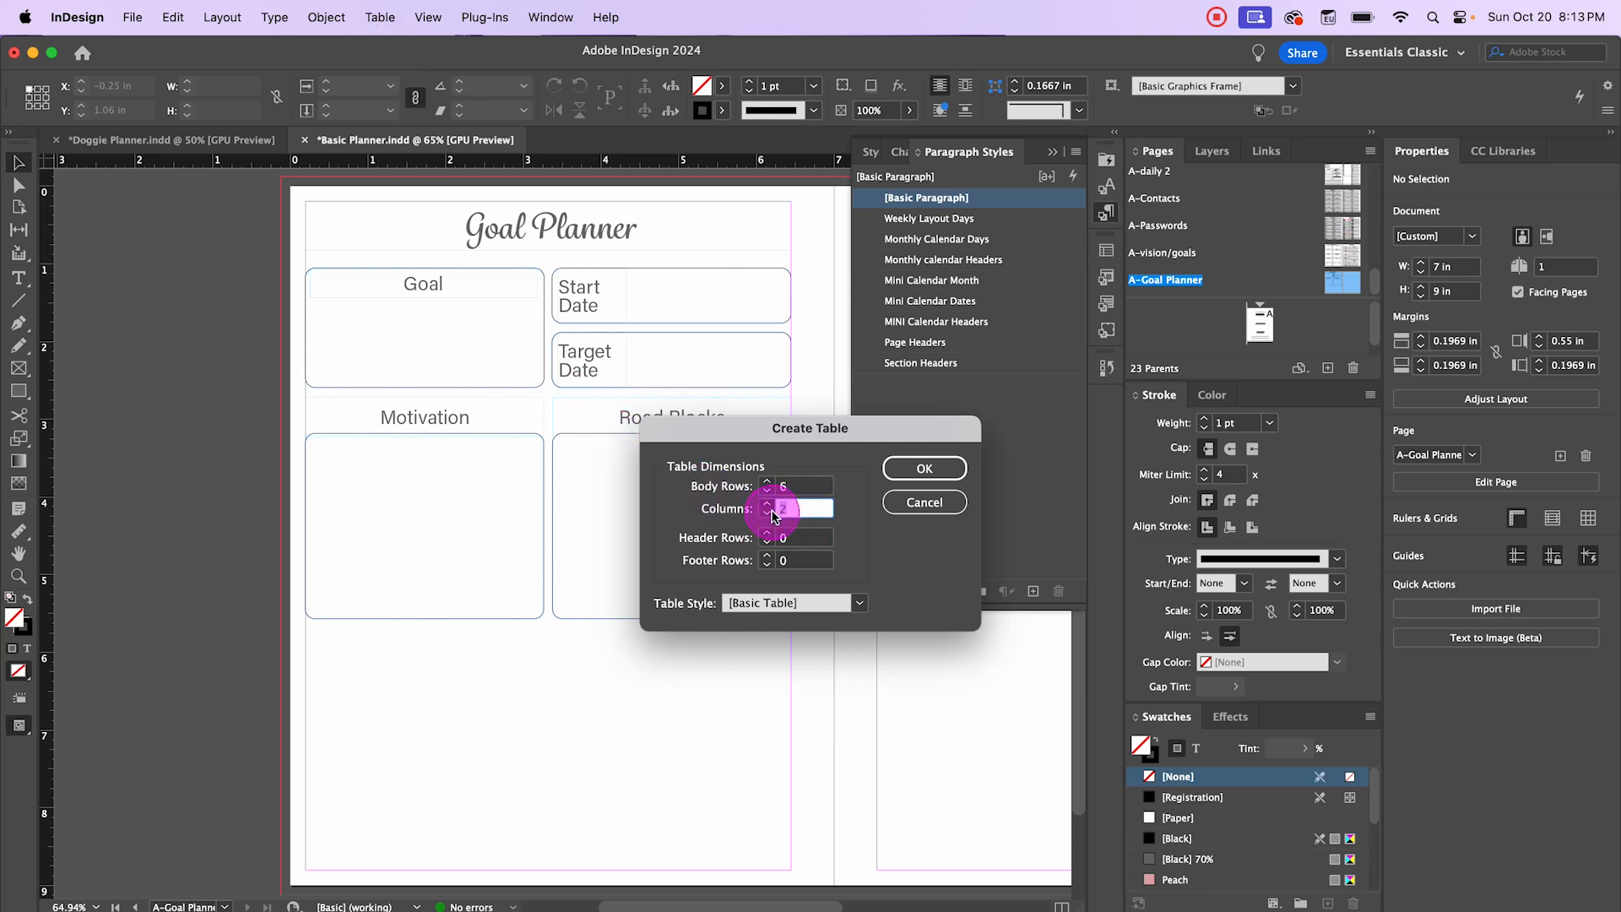
pyautogui.click(925, 469)
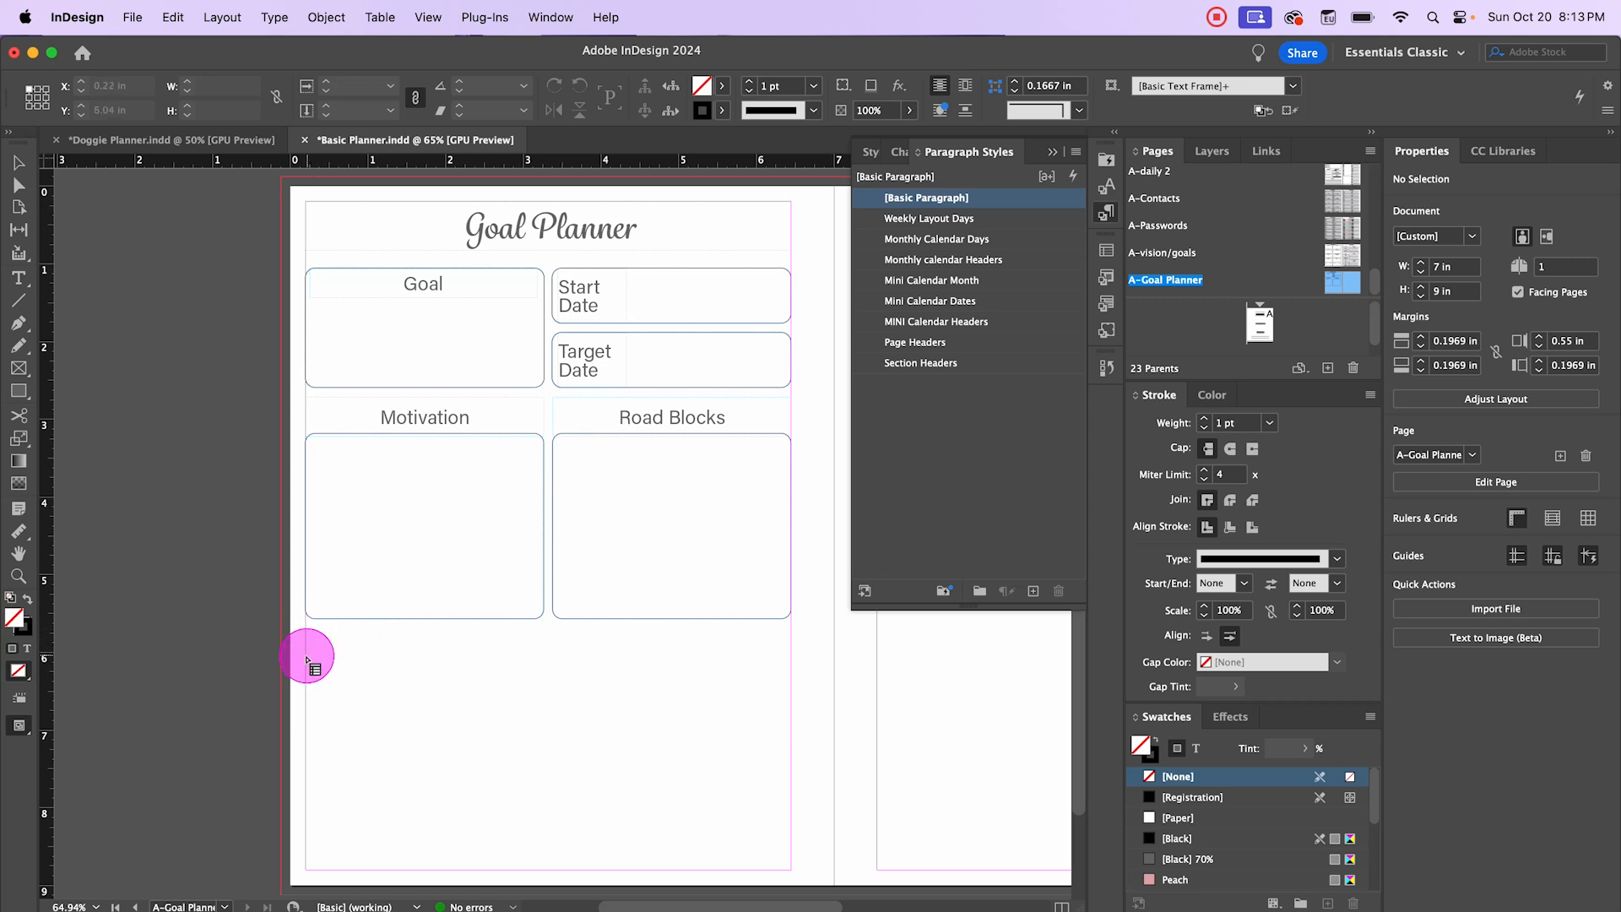
pyautogui.moveTo(307, 658); pyautogui.dragTo(792, 869)
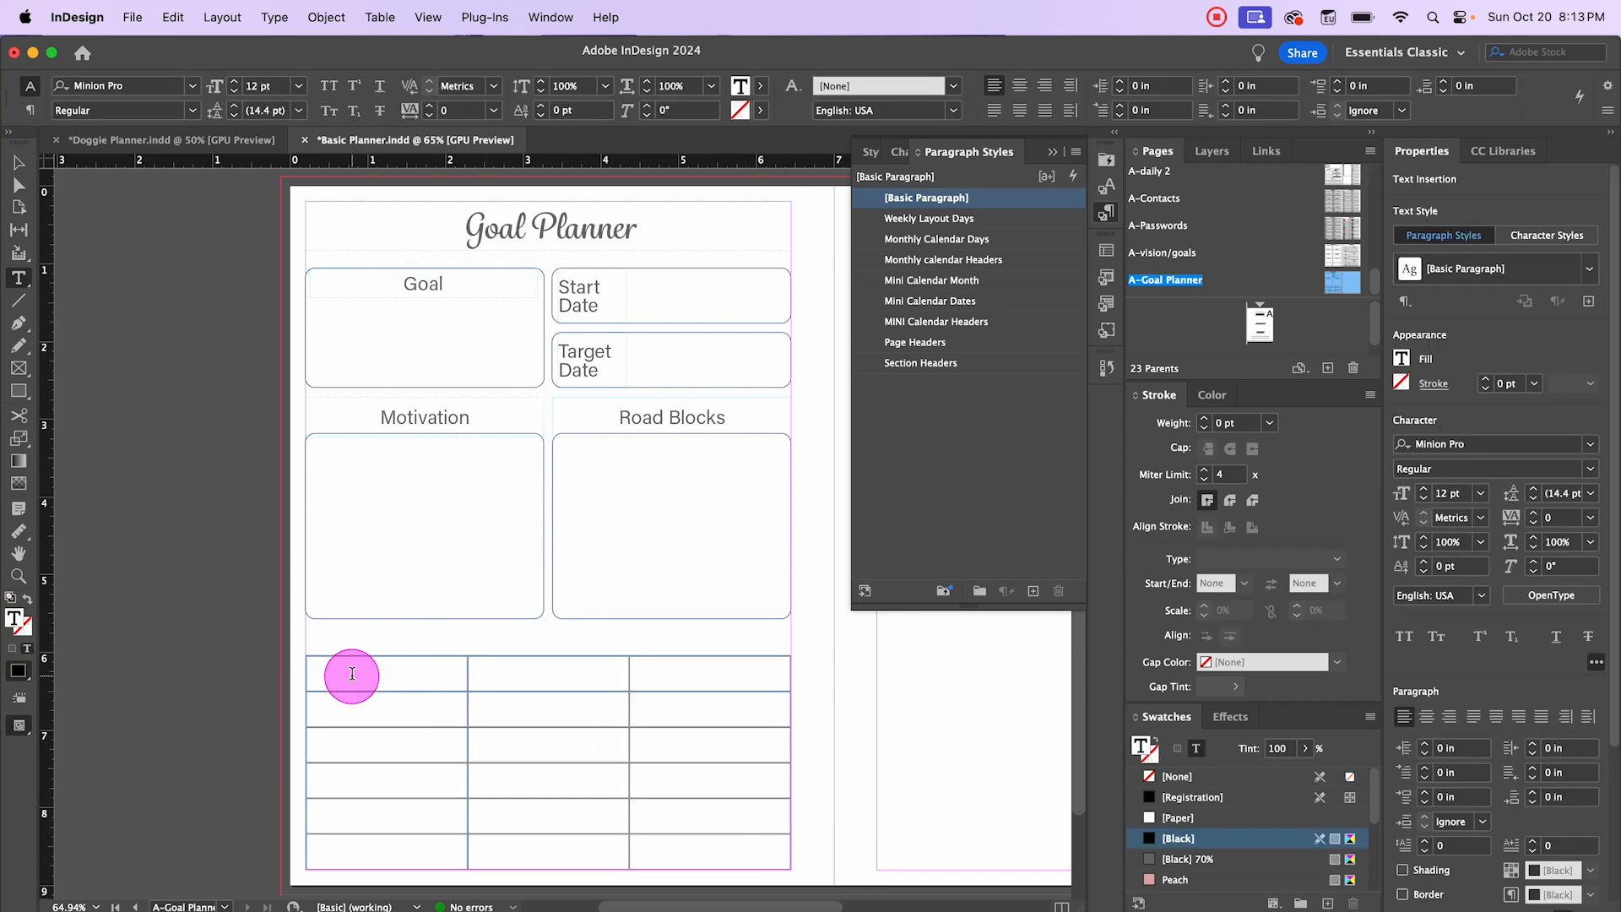
# Step: Set the stroke of all table cells to 0.5 pt in [Black] 70%
pyautogui.moveTo(339, 667); pyautogui.dragTo(680, 819)
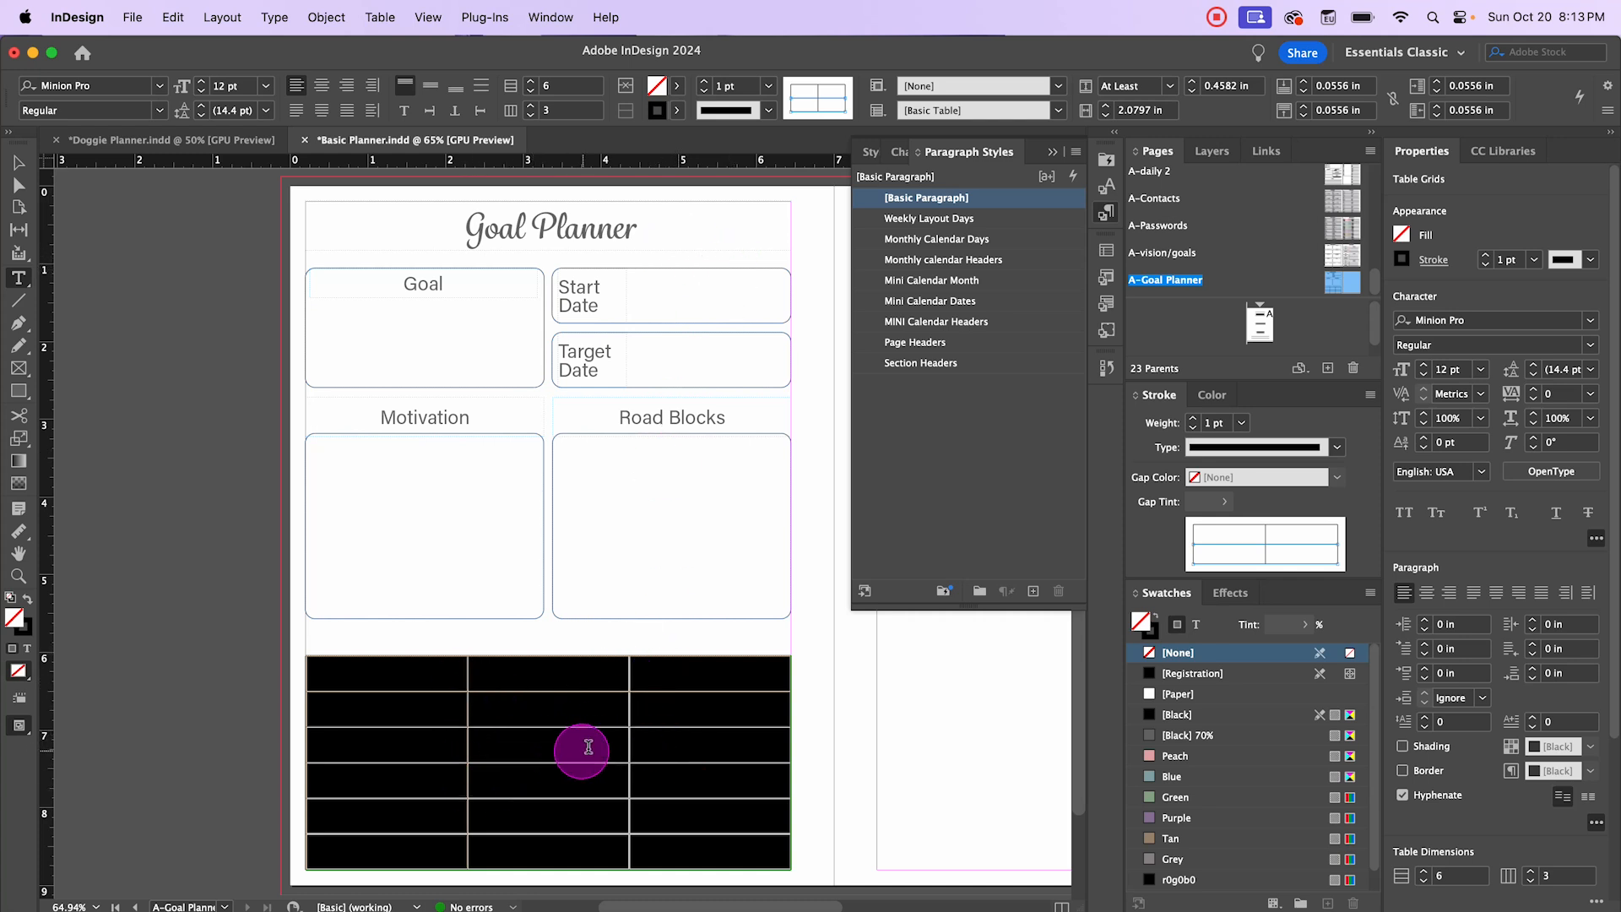
pyautogui.click(768, 86)
pyautogui.click(747, 145)
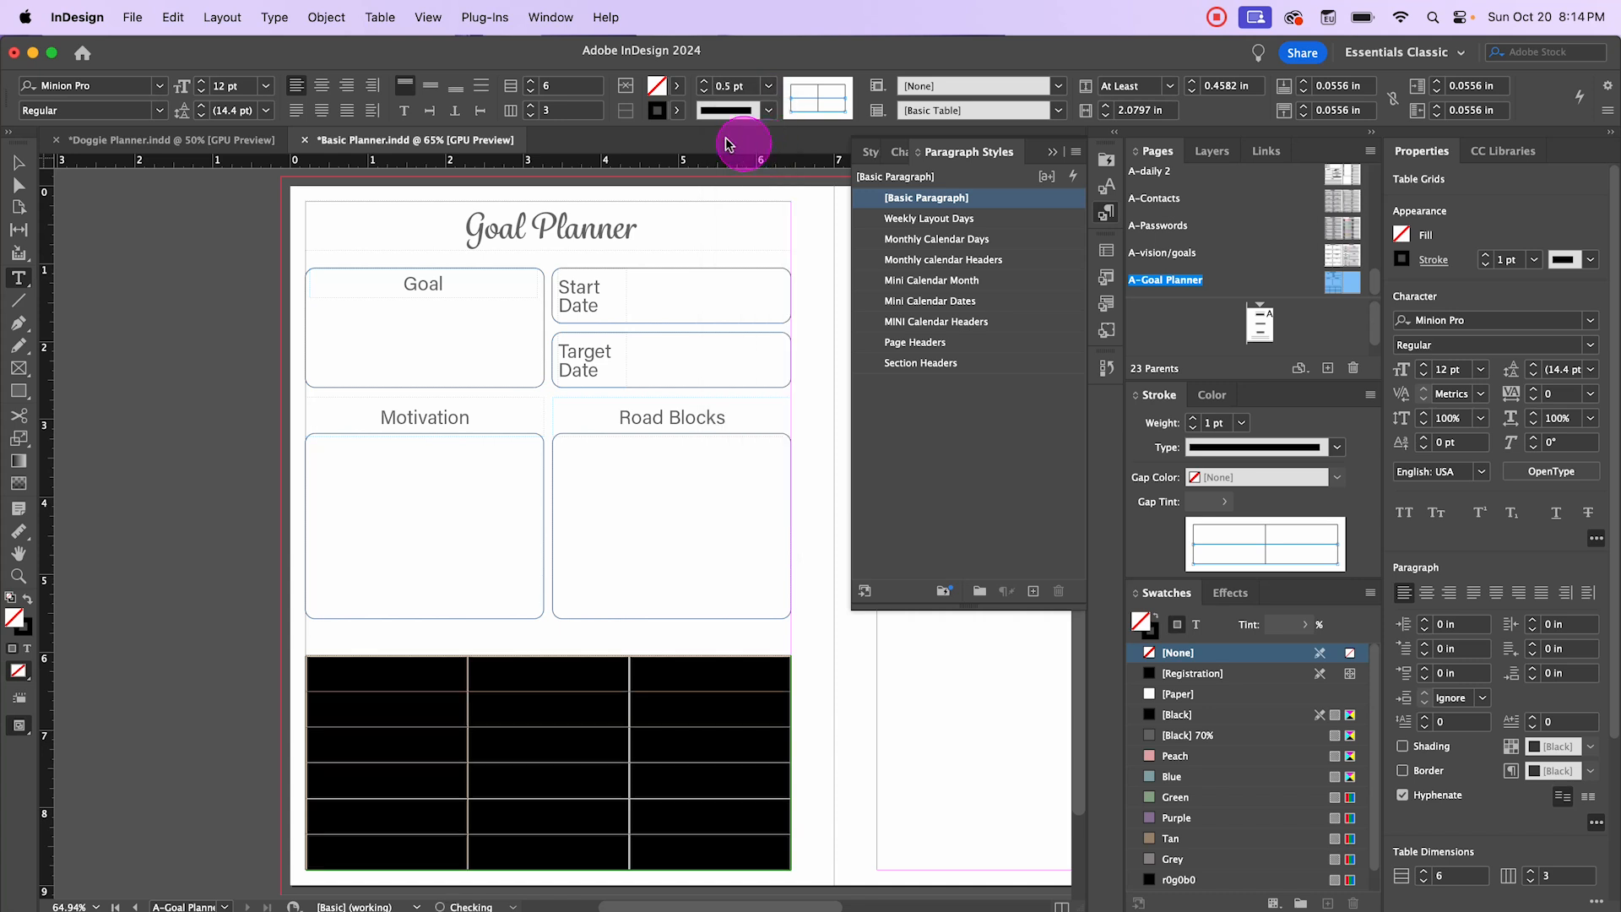
pyautogui.click(676, 110)
pyautogui.click(570, 251)
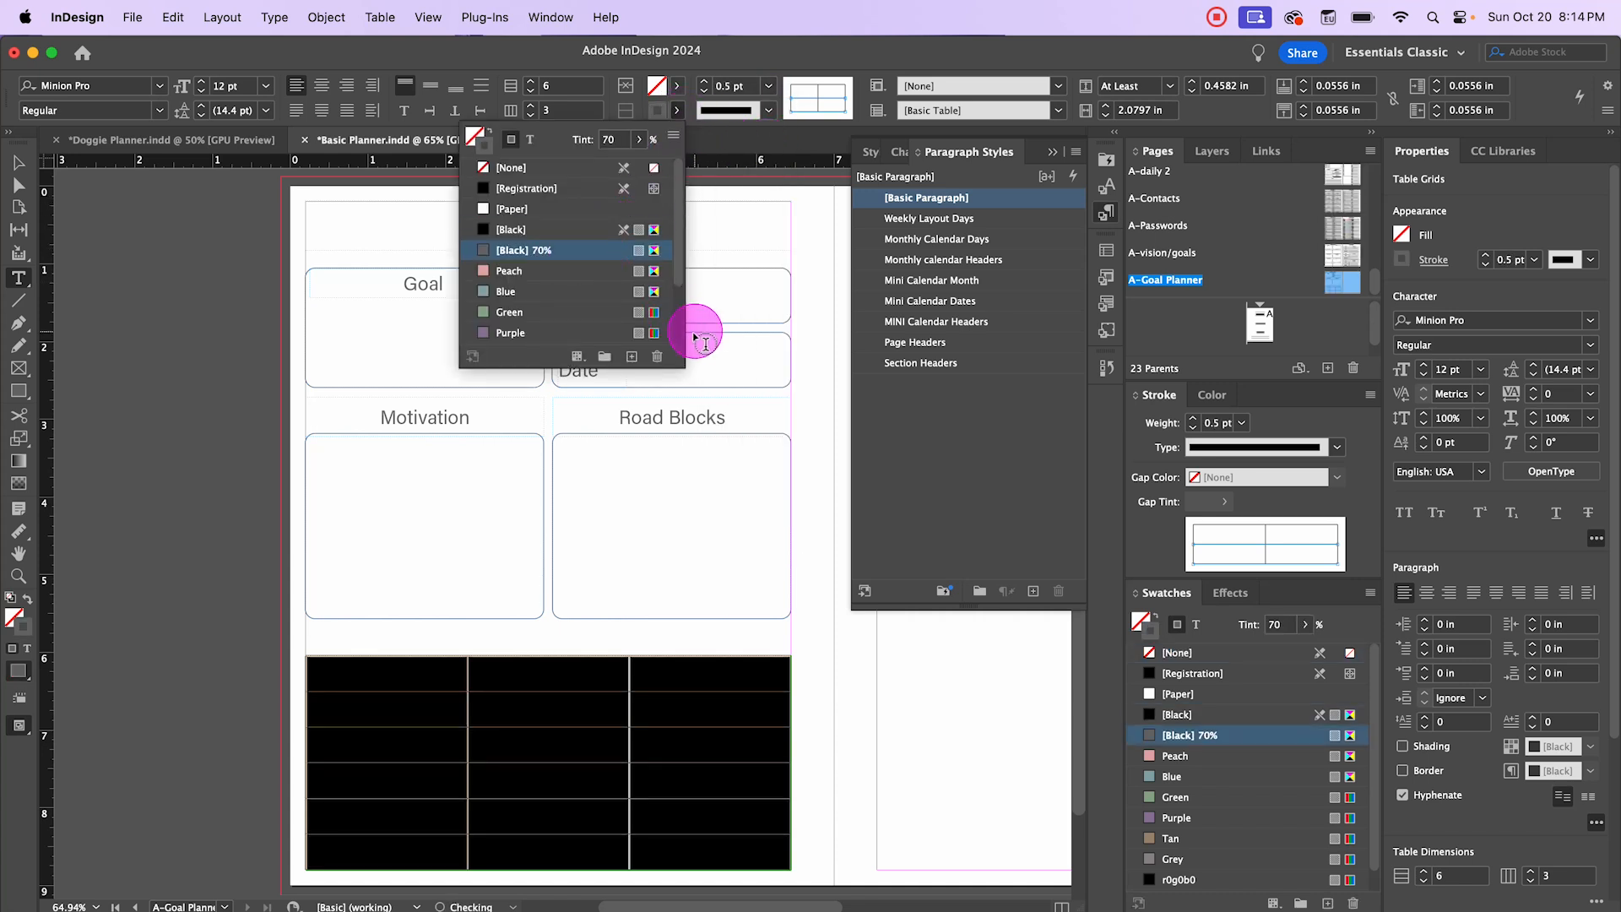
# Step: Set all table cells to vertical Align Center with 0 in insets on every side, and center their text horizontally
pyautogui.rightClick(400, 682)
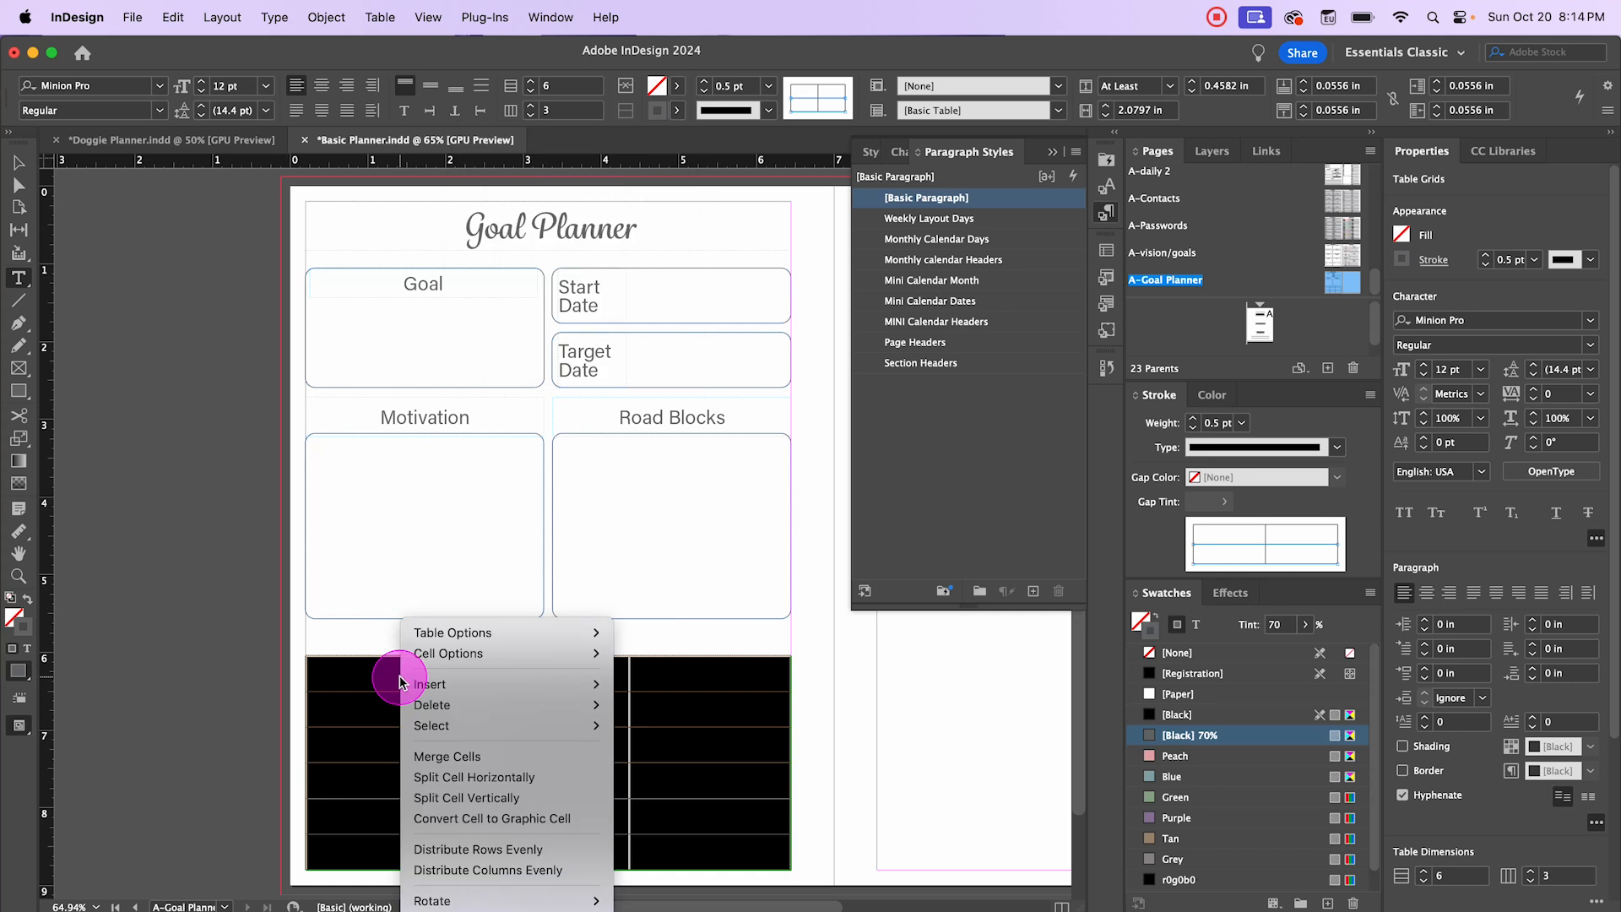
pyautogui.moveTo(453, 653)
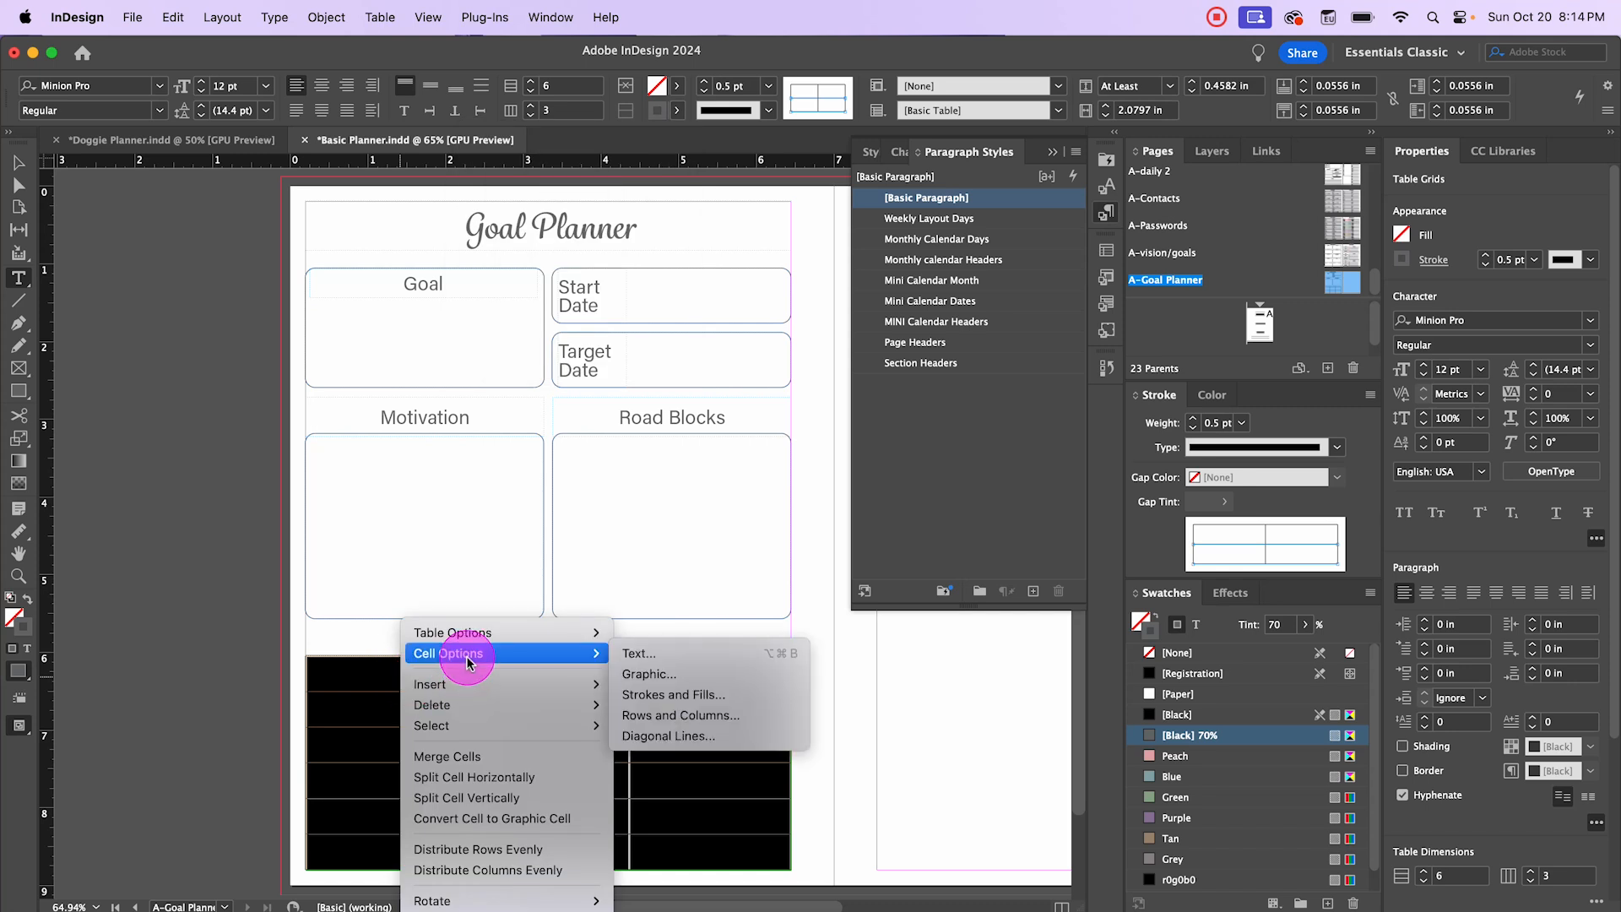
pyautogui.click(634, 655)
pyautogui.click(1107, 425)
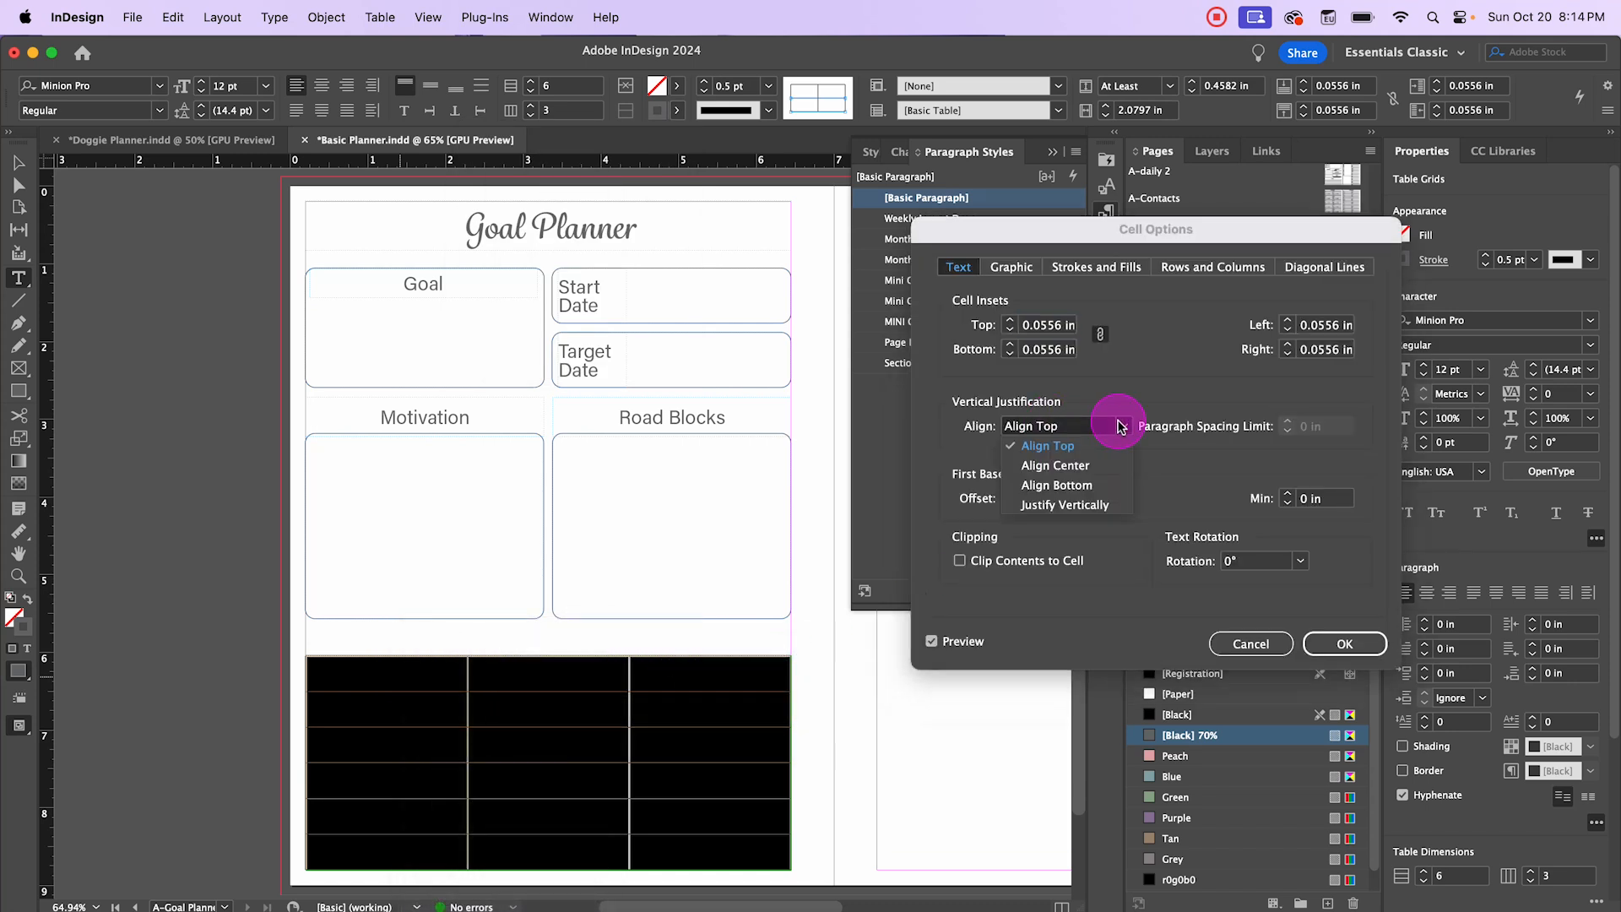
pyautogui.click(1101, 466)
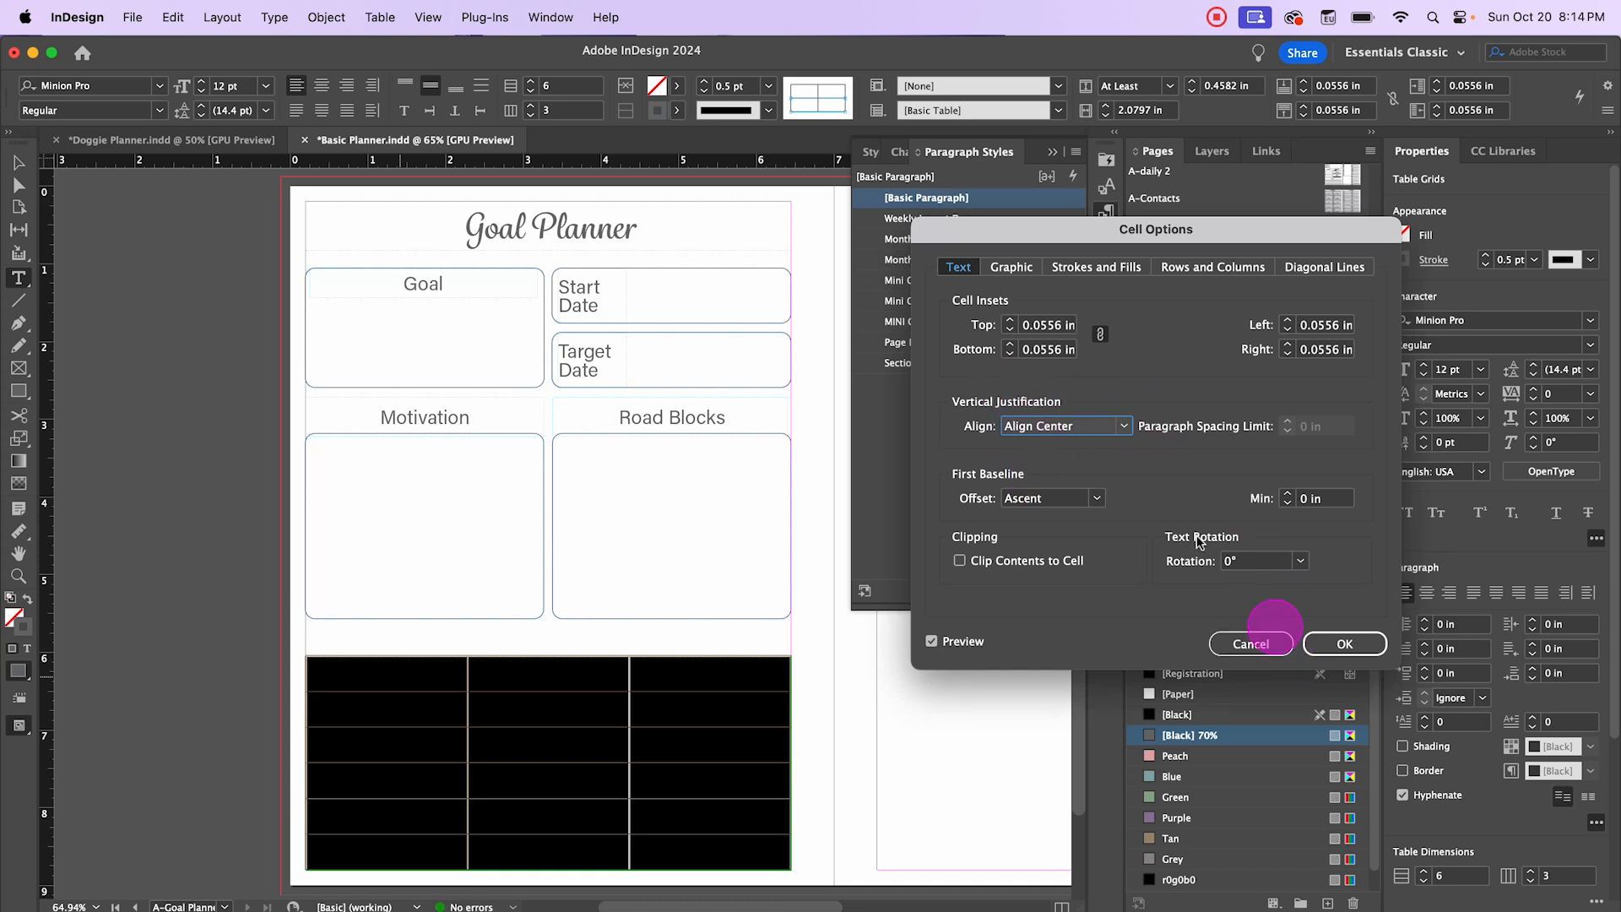
pyautogui.click(1010, 353)
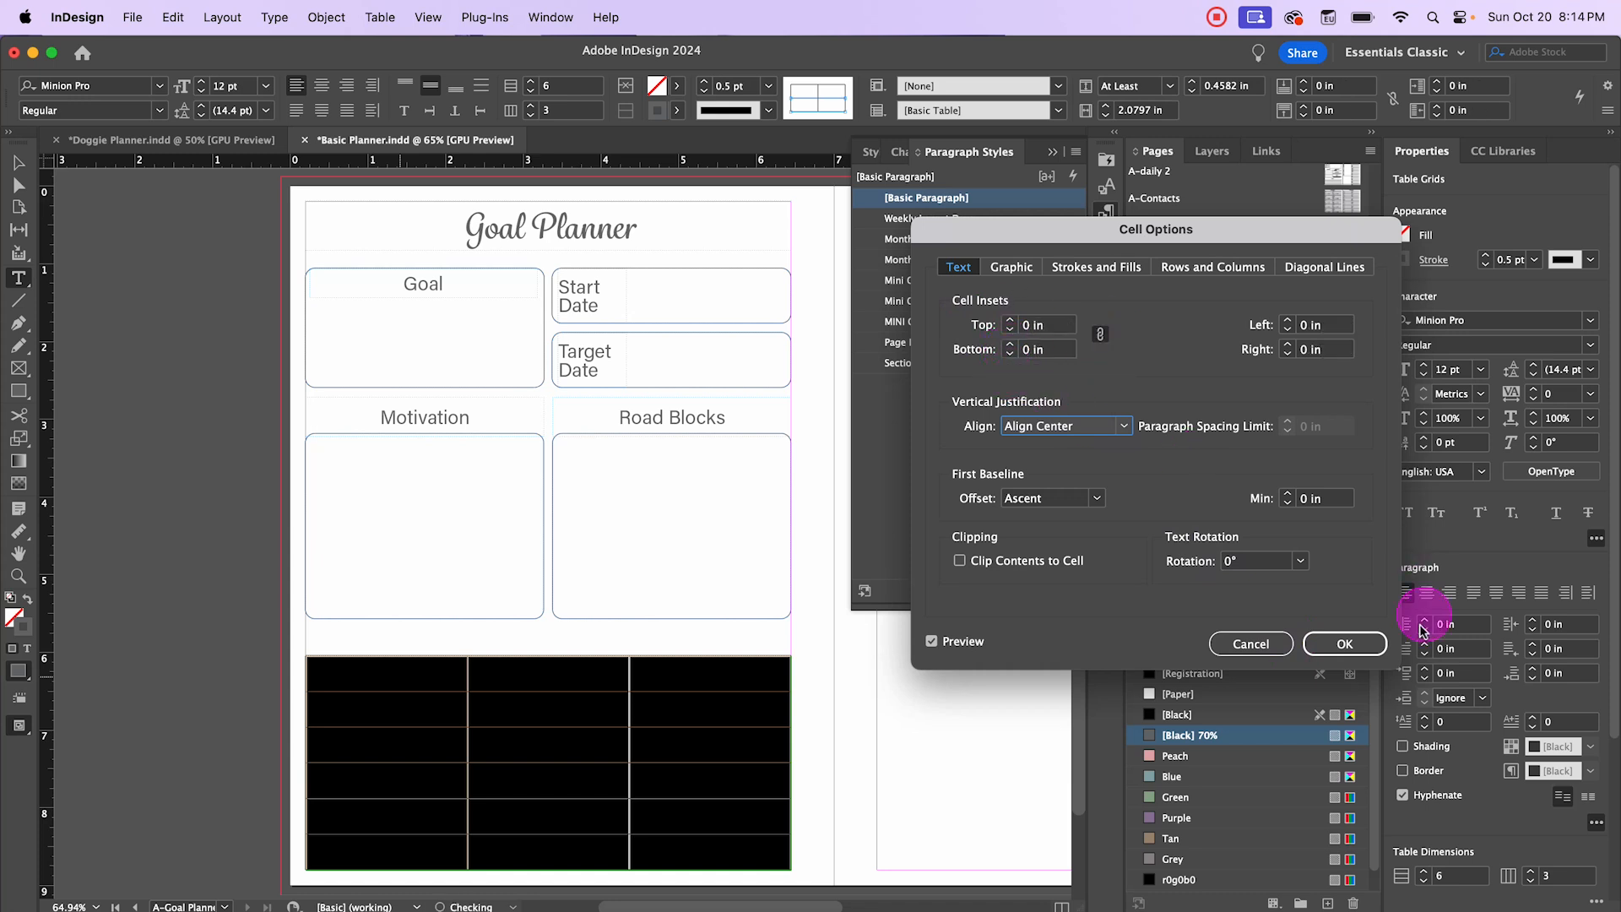
pyautogui.click(1330, 643)
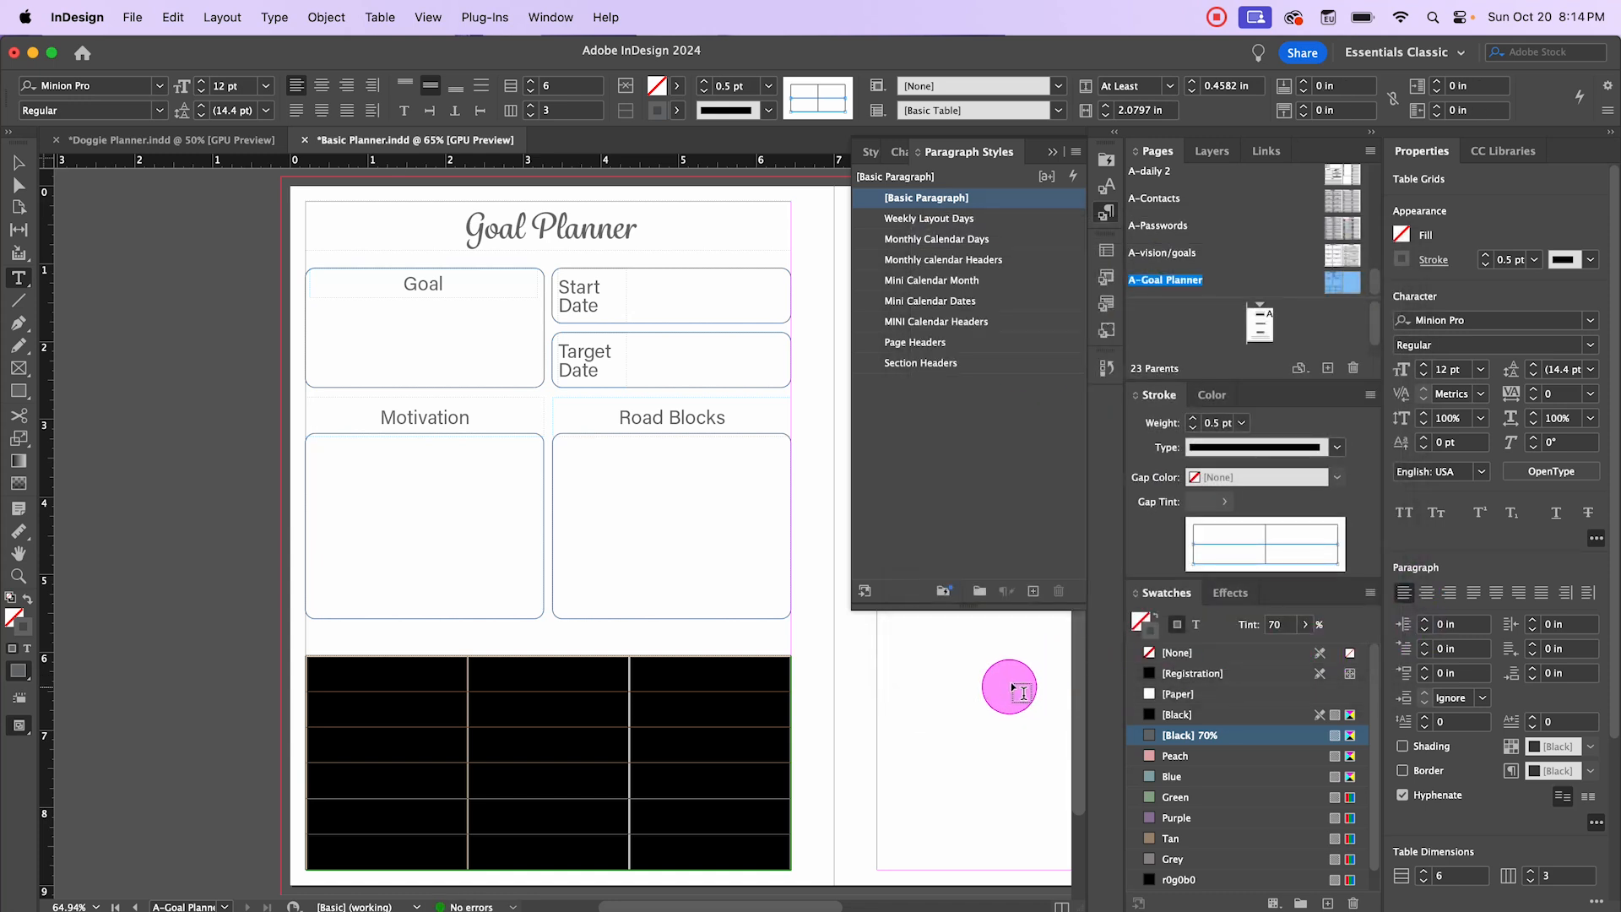
pyautogui.click(1427, 595)
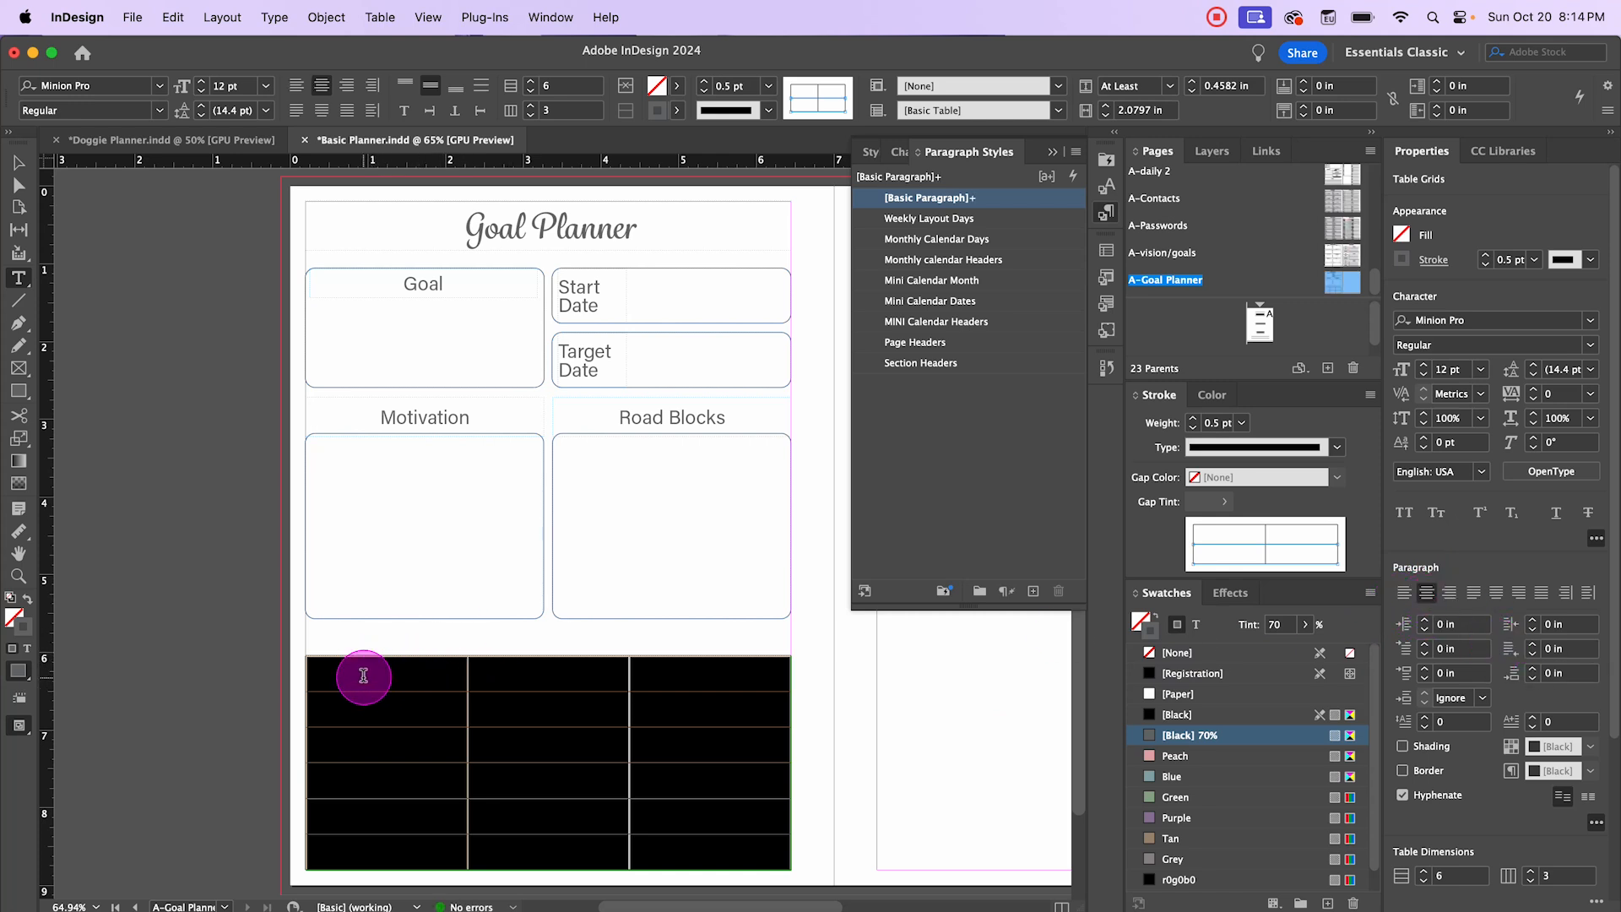
pyautogui.click(414, 680)
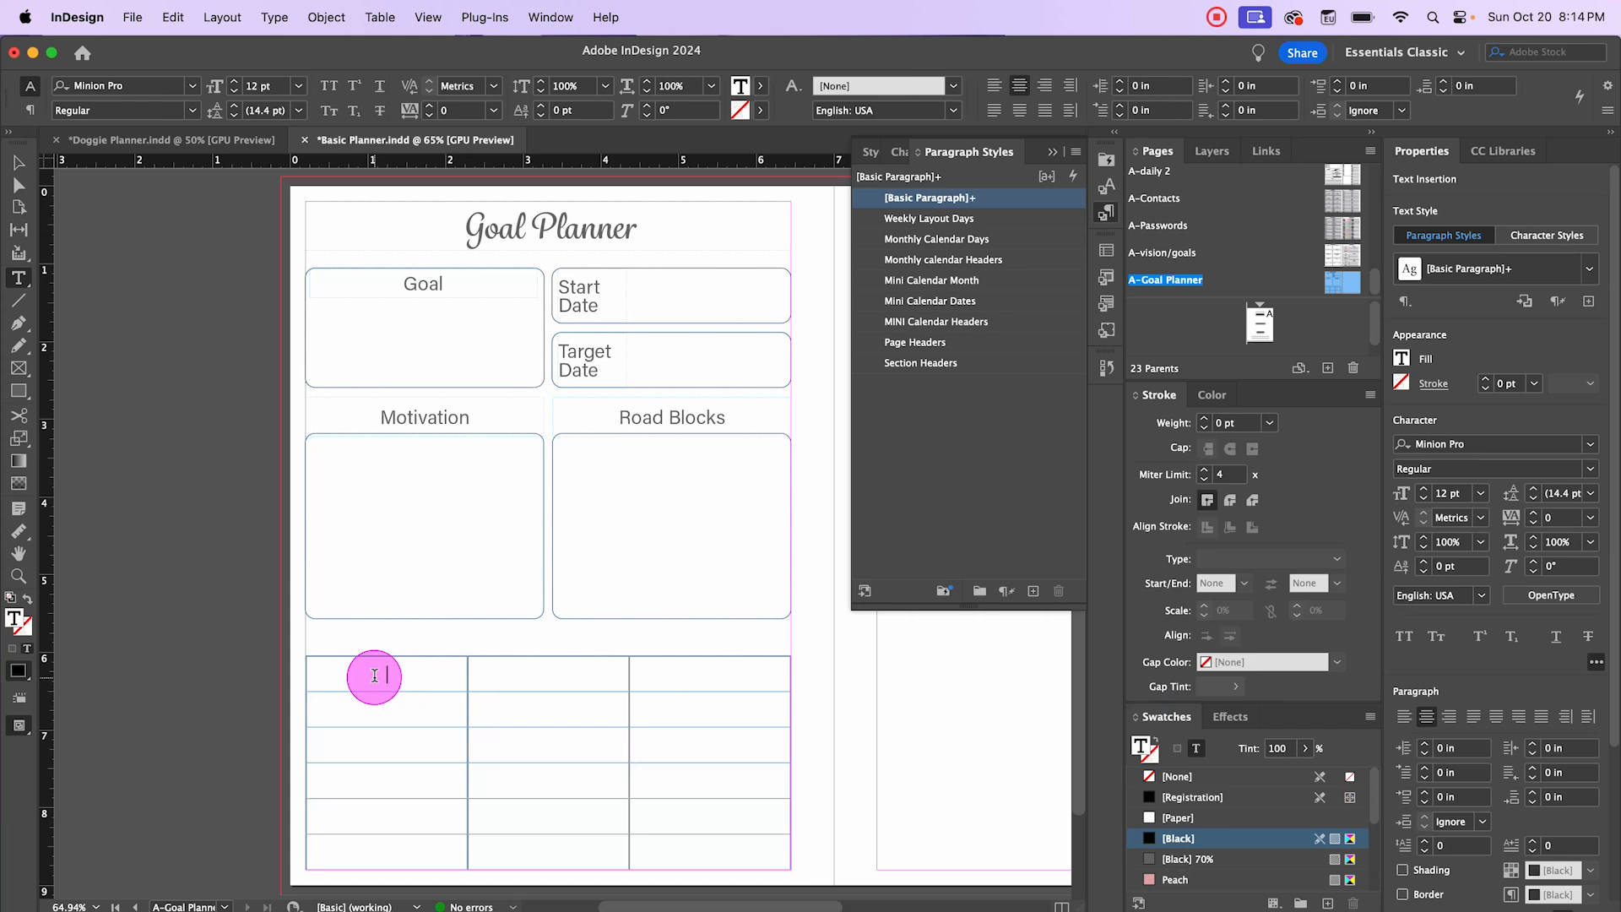
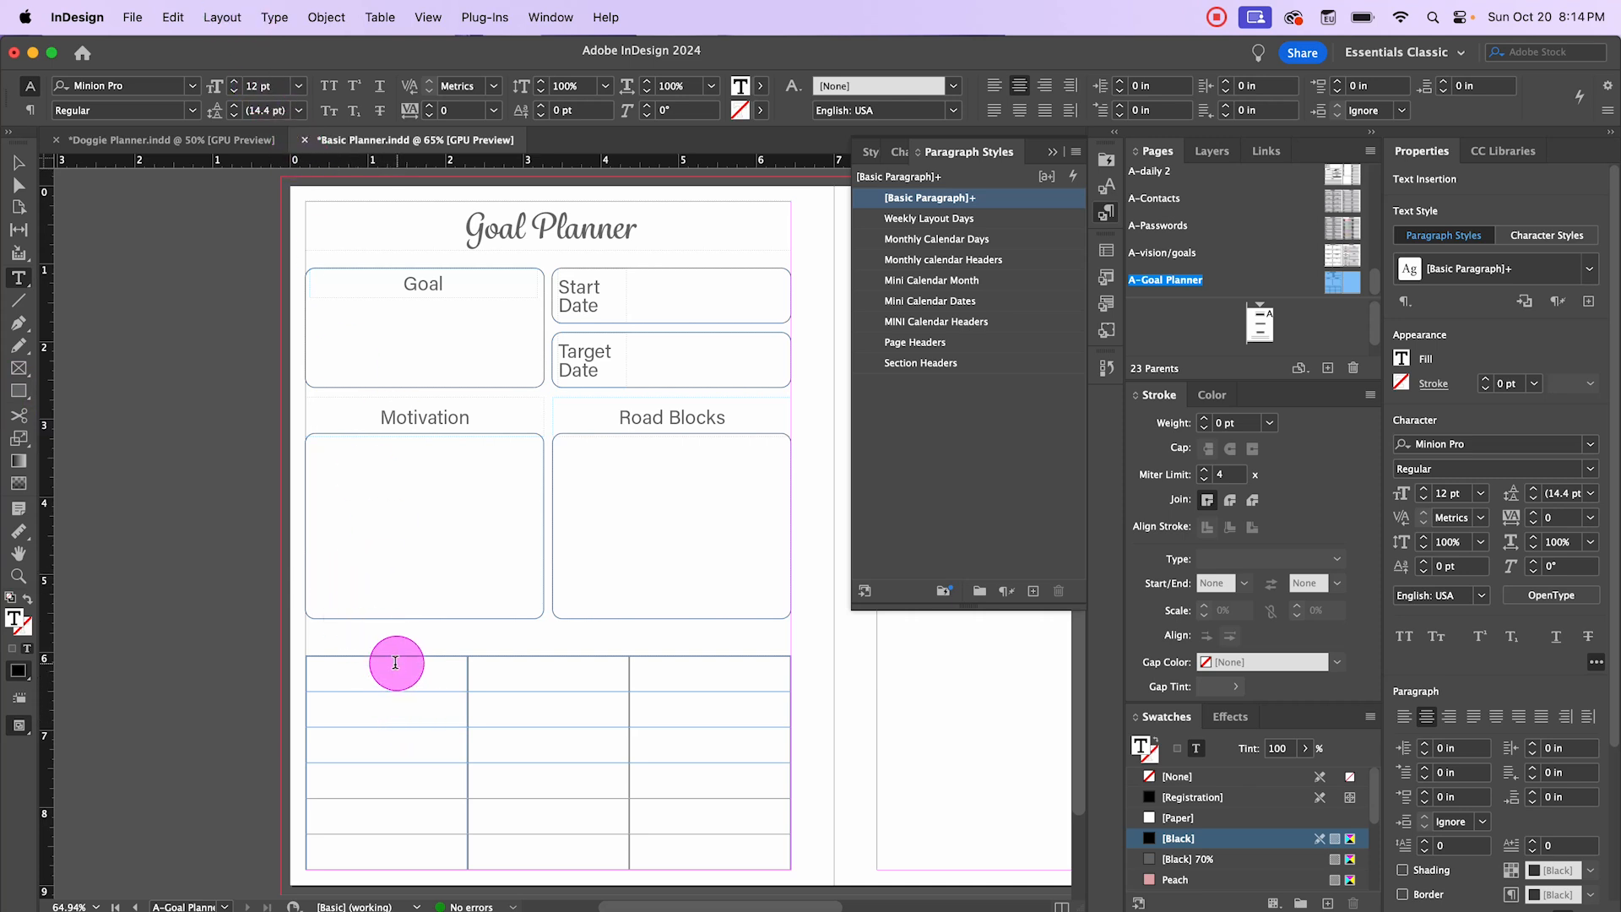
# Step: Search the Minion Pro glyphs for the empty checkbox character with Unicode value 2610
pyautogui.click(275, 18)
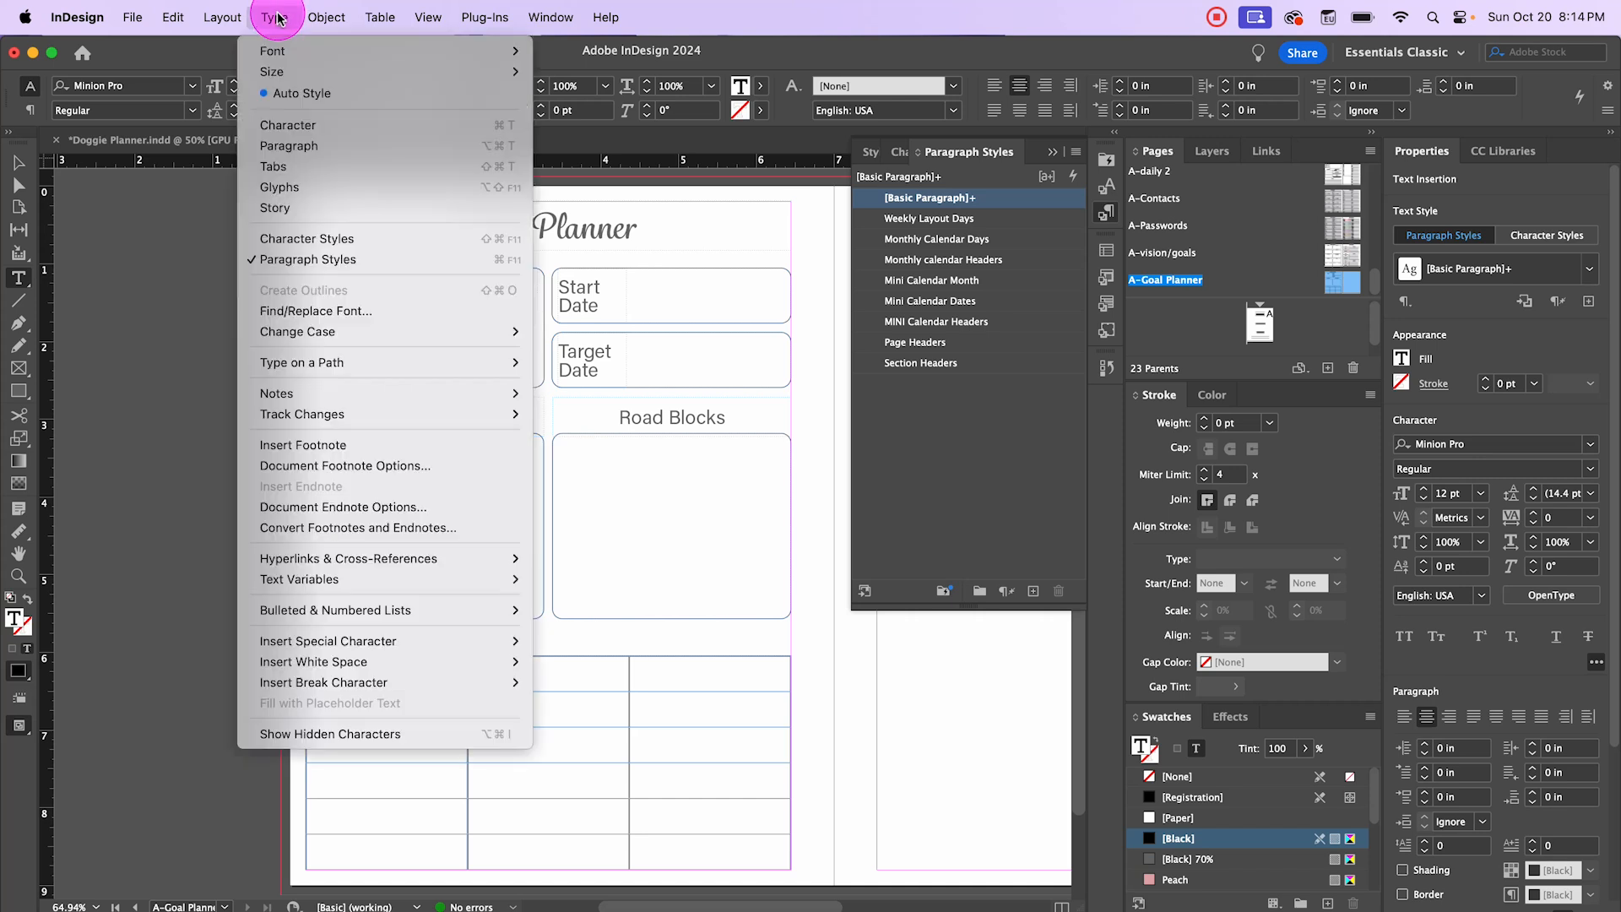
pyautogui.click(328, 188)
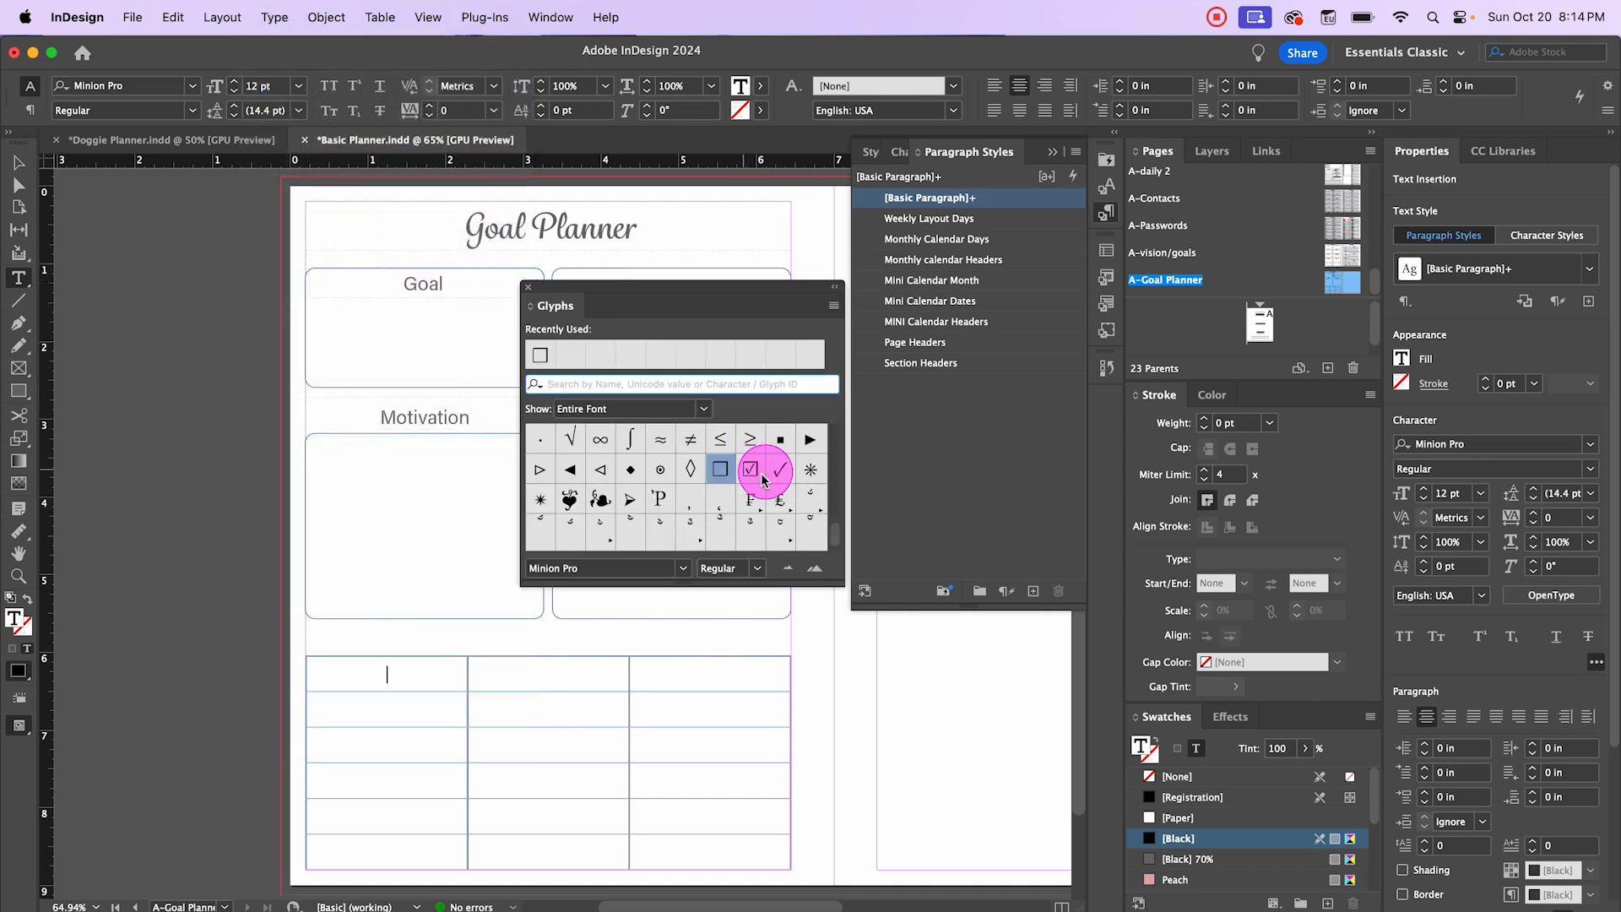
pyautogui.scroll(2, 607, 498)
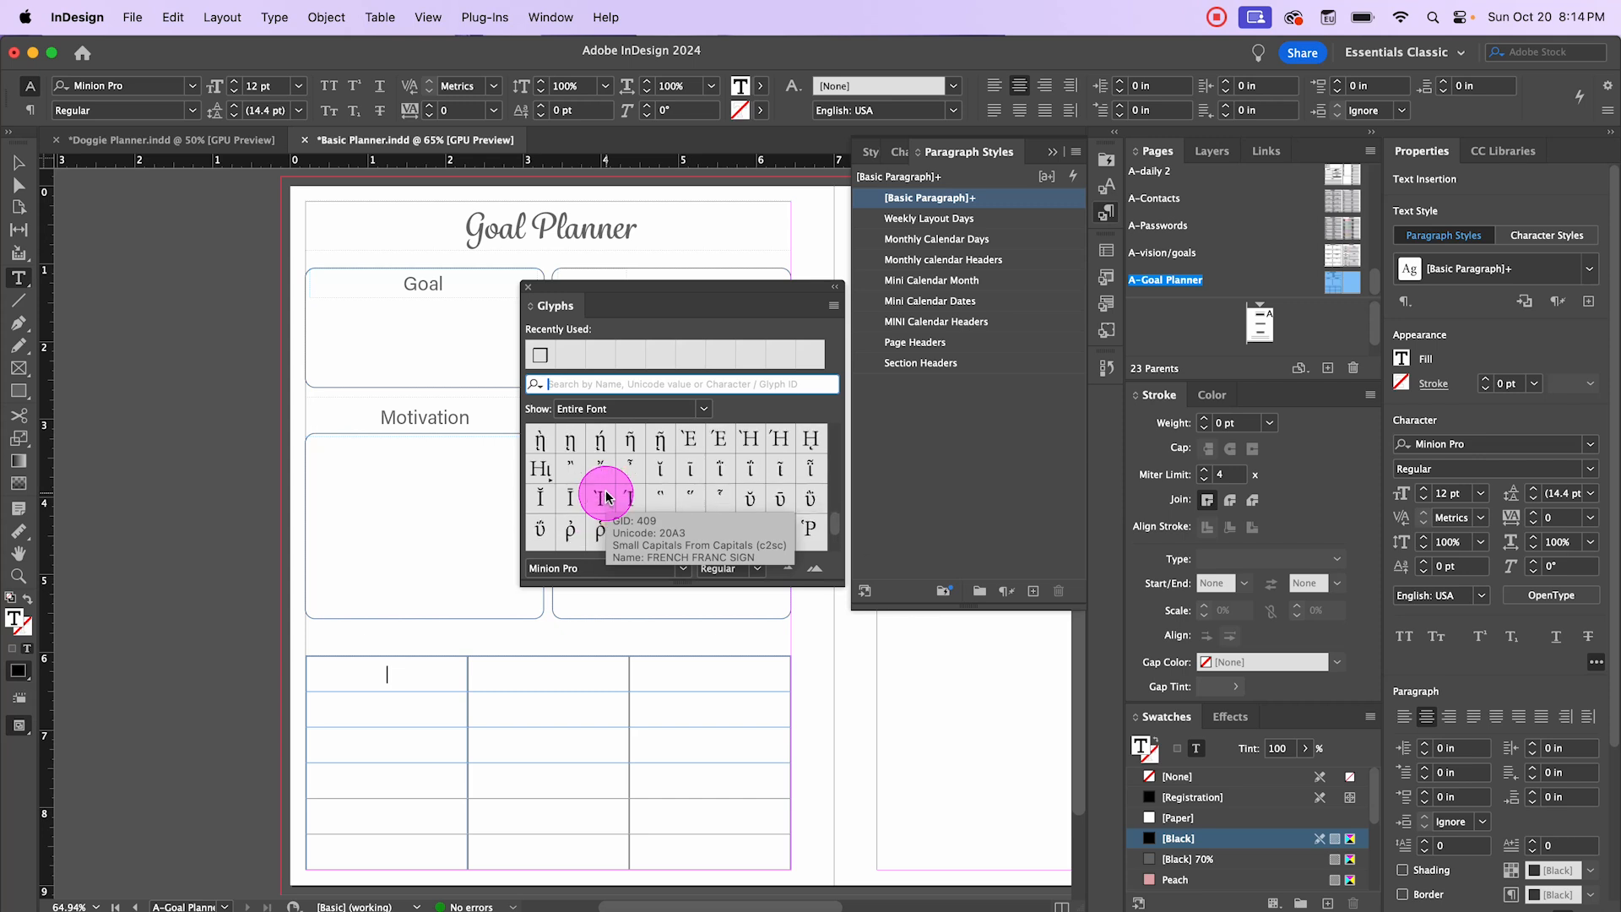
pyautogui.scroll(10, 607, 498)
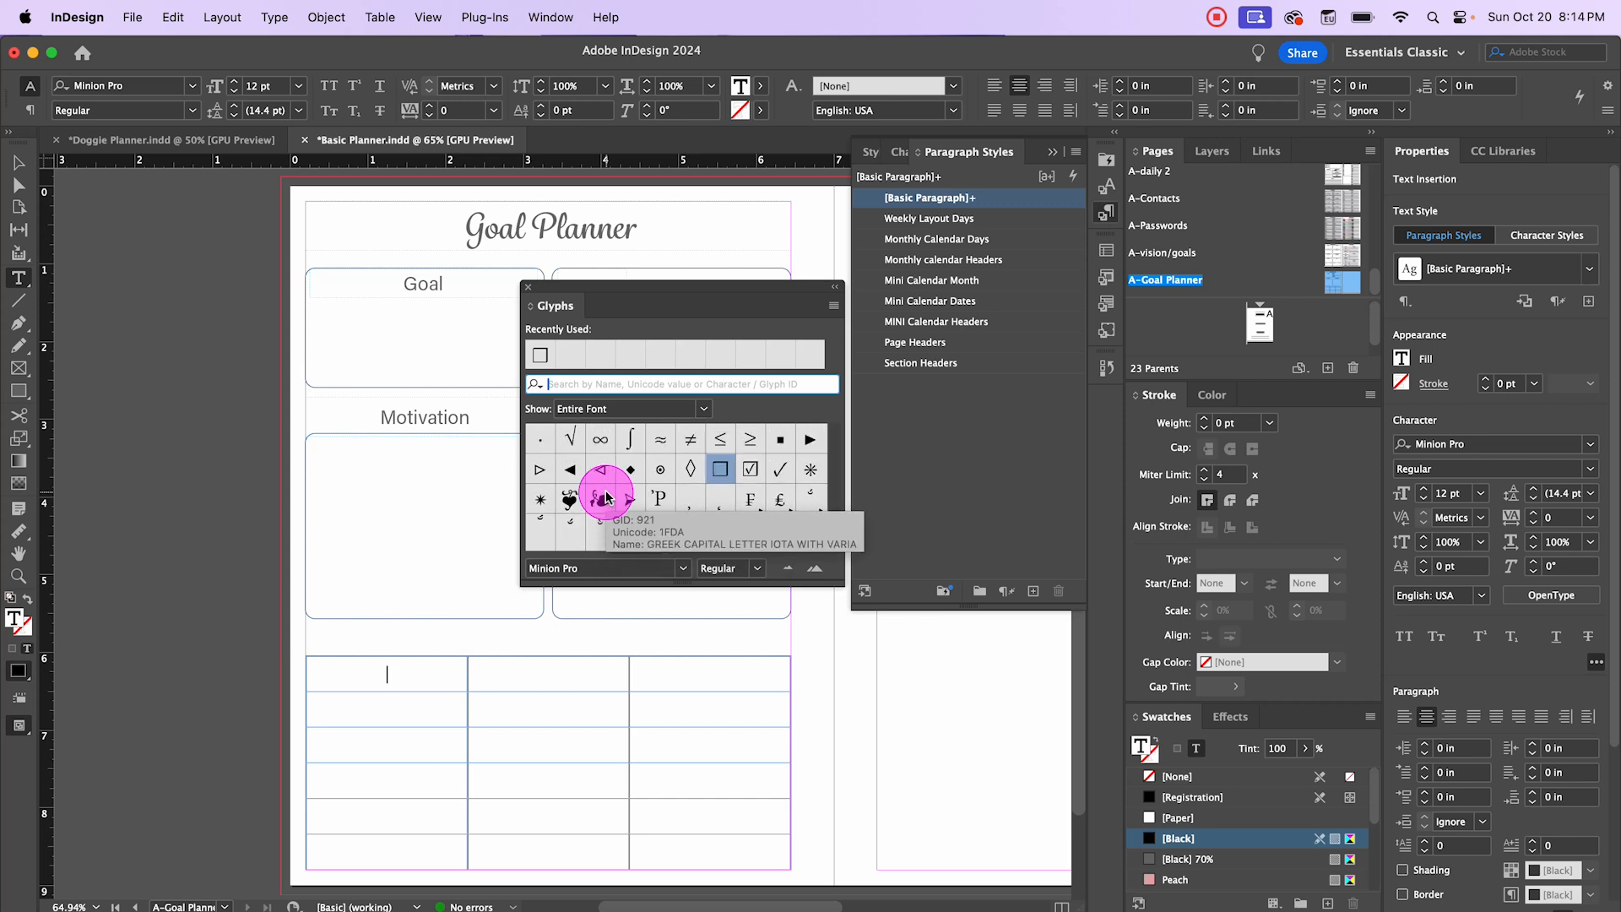
pyautogui.click(589, 383)
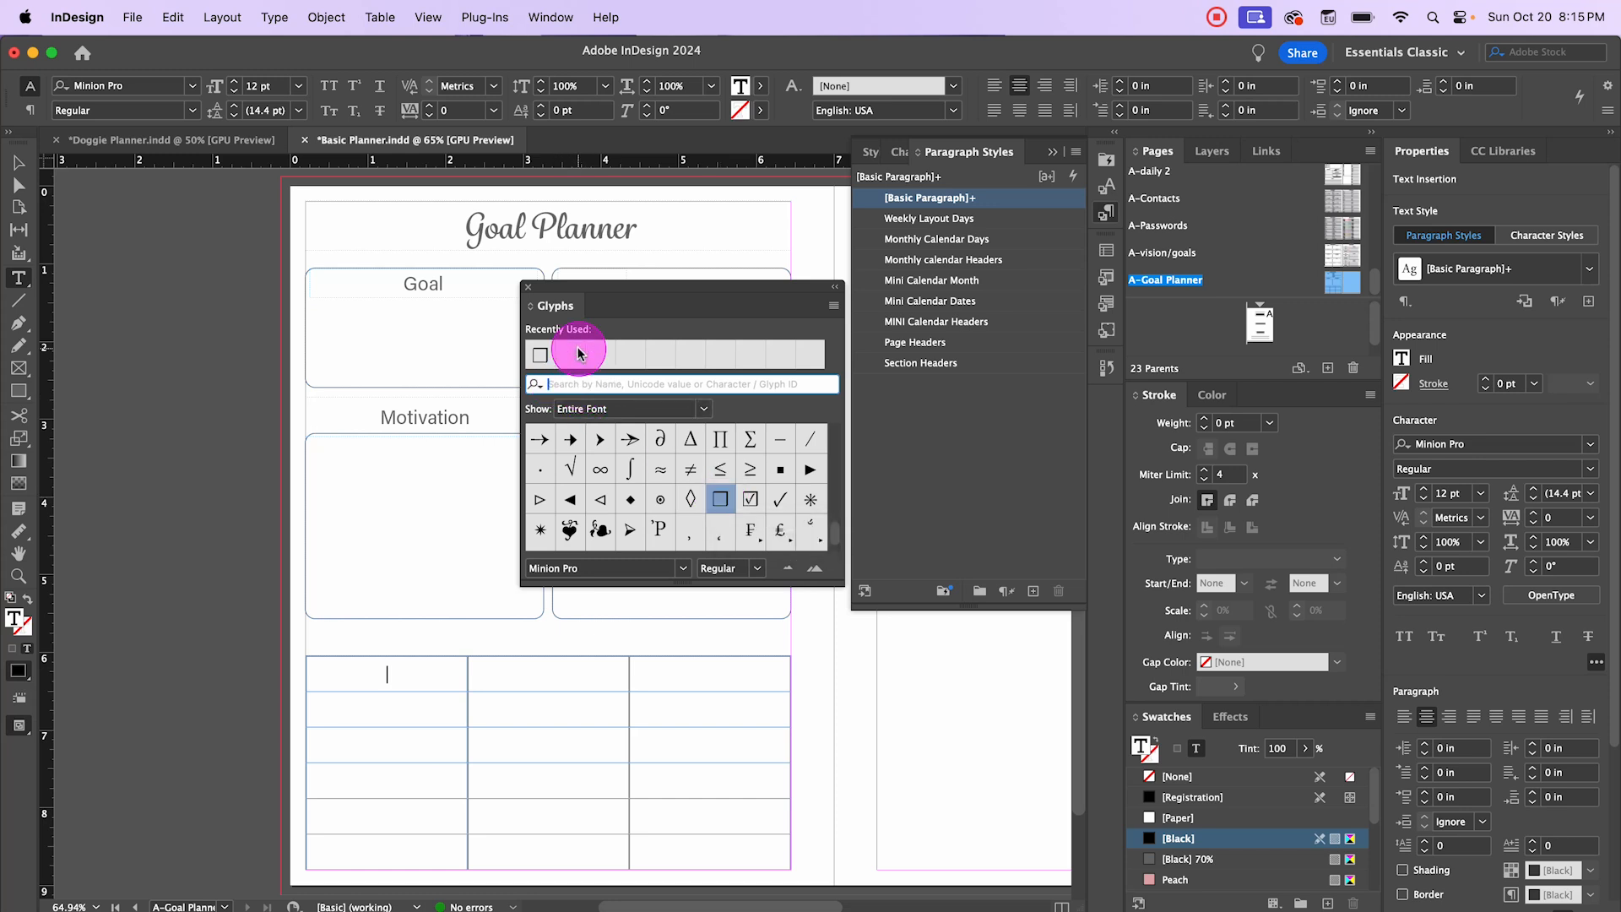
pyautogui.write('2610')
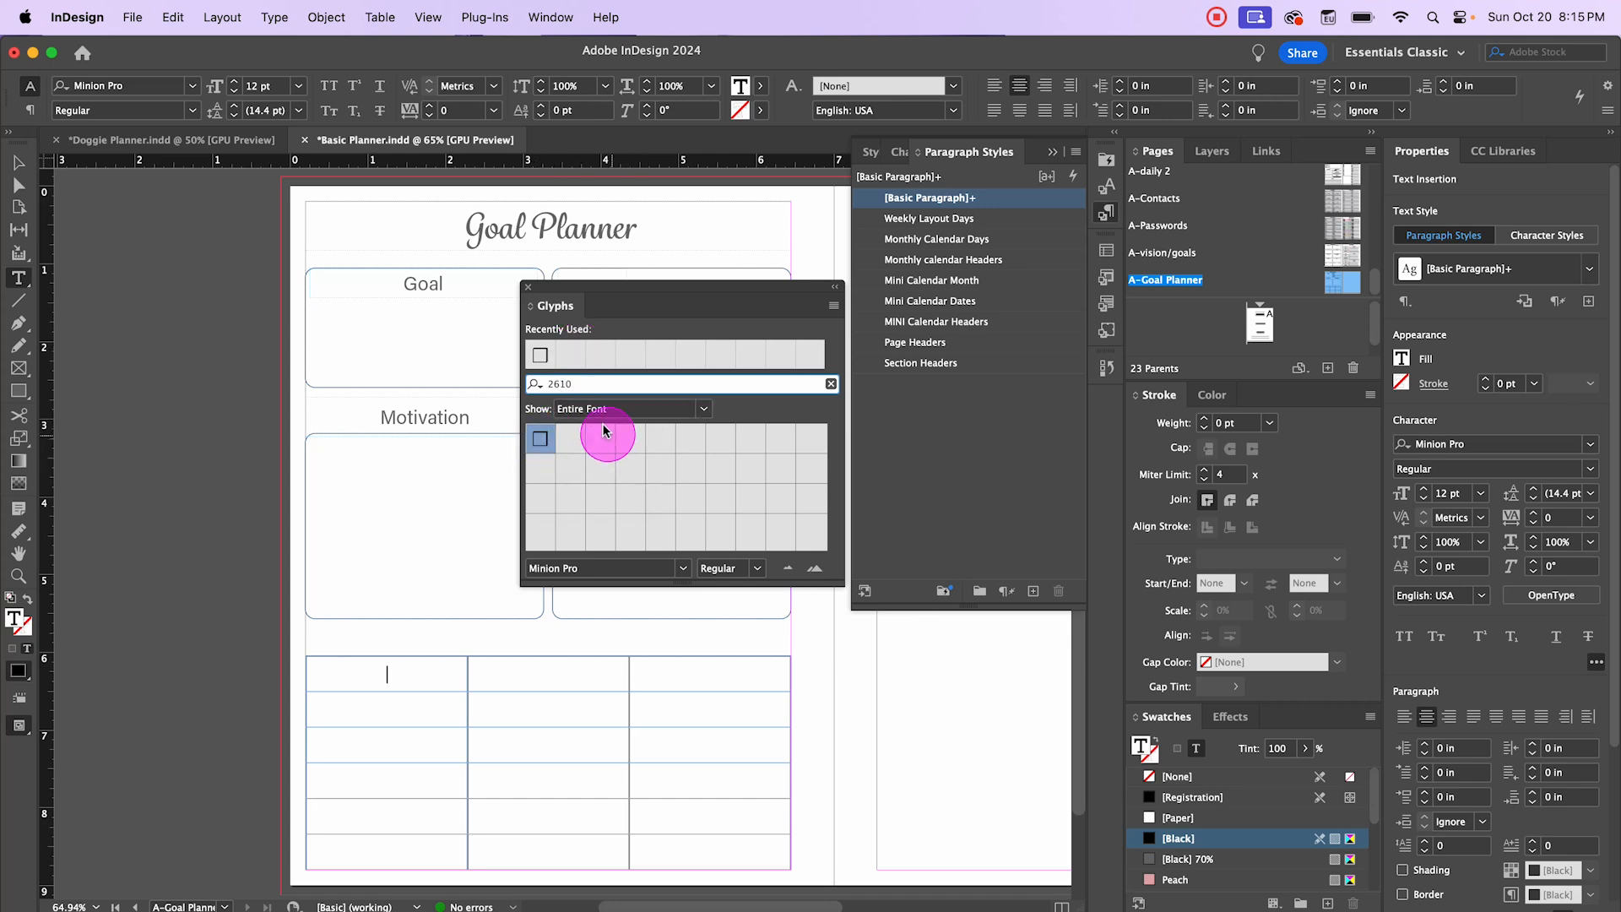
# Step: Clear the glyph search and insert the recently used empty checkbox glyph into the first cell of the table
pyautogui.click(831, 383)
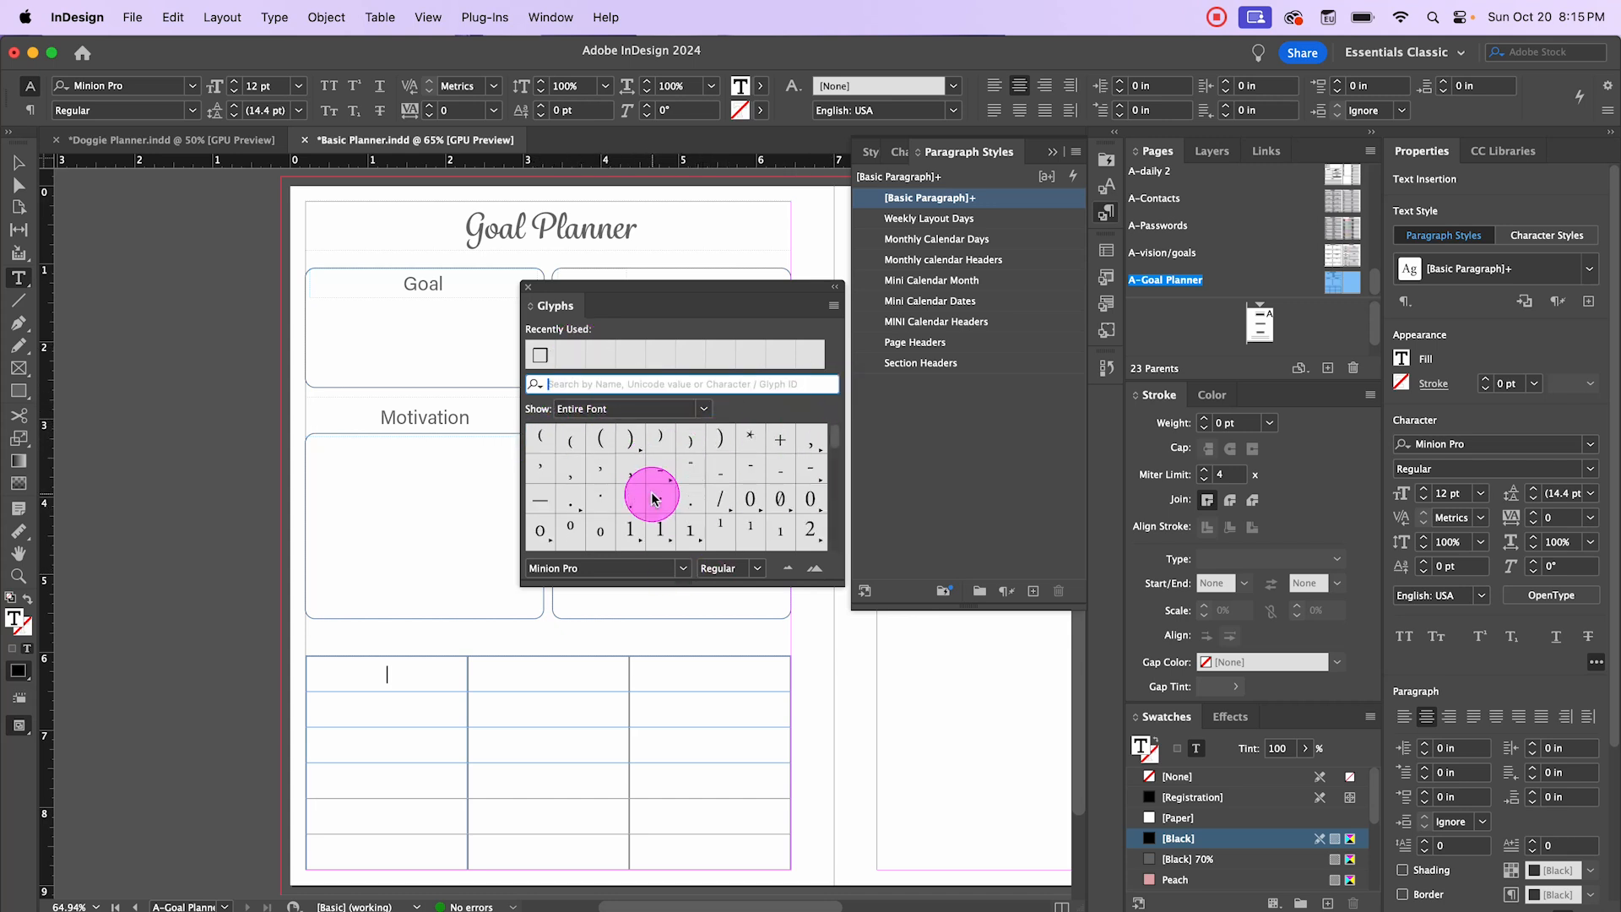
pyautogui.scroll(-10, 654, 498)
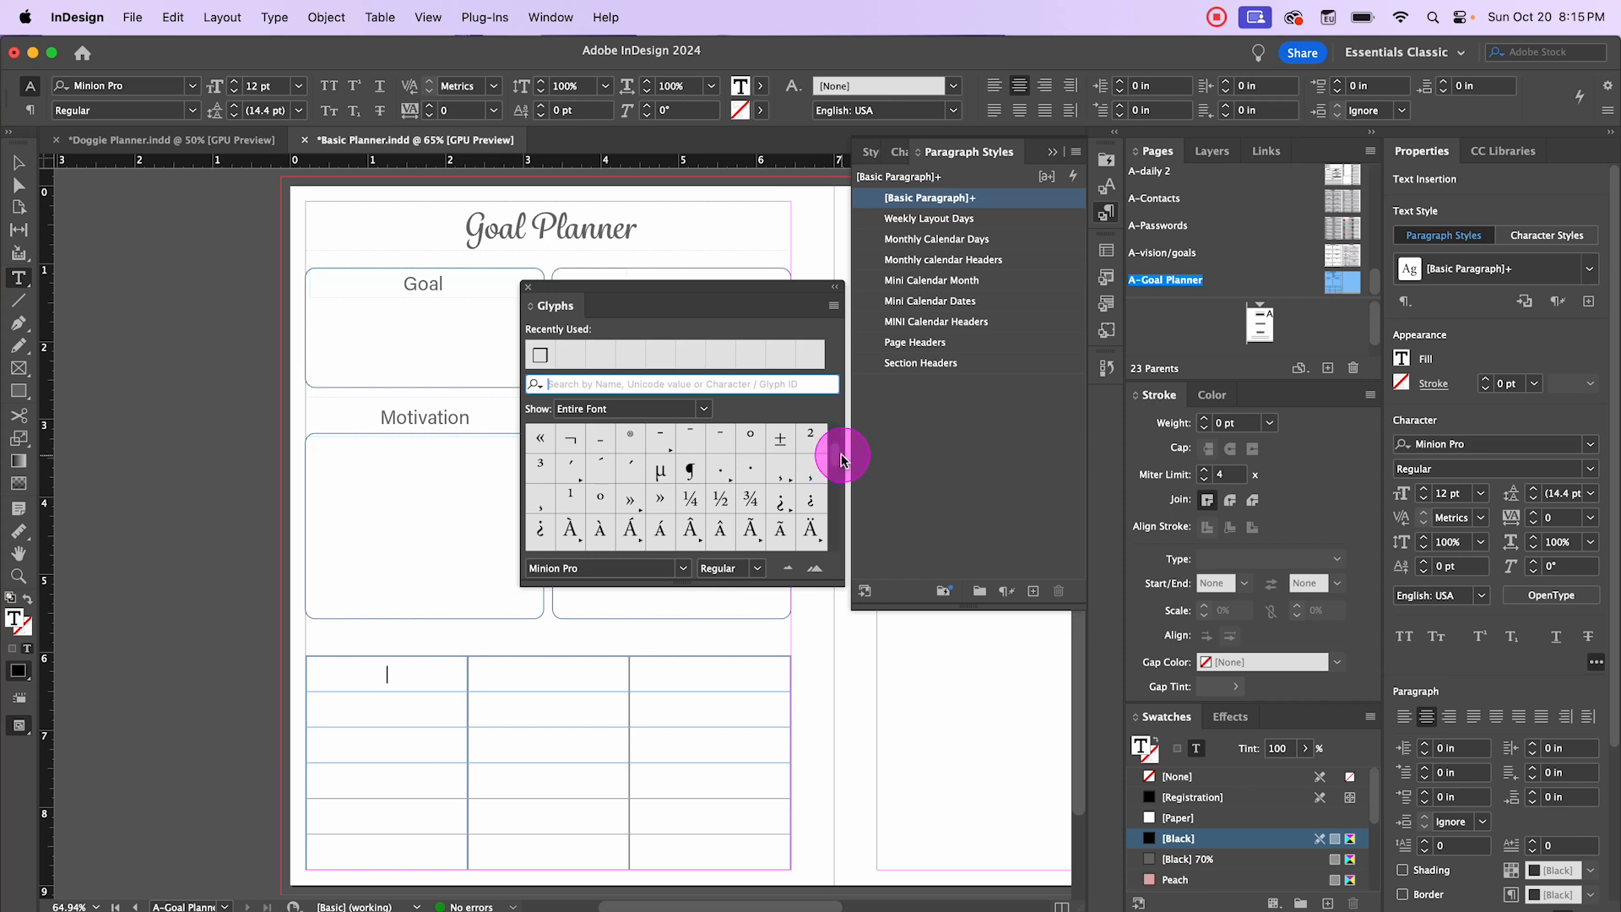
pyautogui.moveTo(837, 458); pyautogui.dragTo(837, 530)
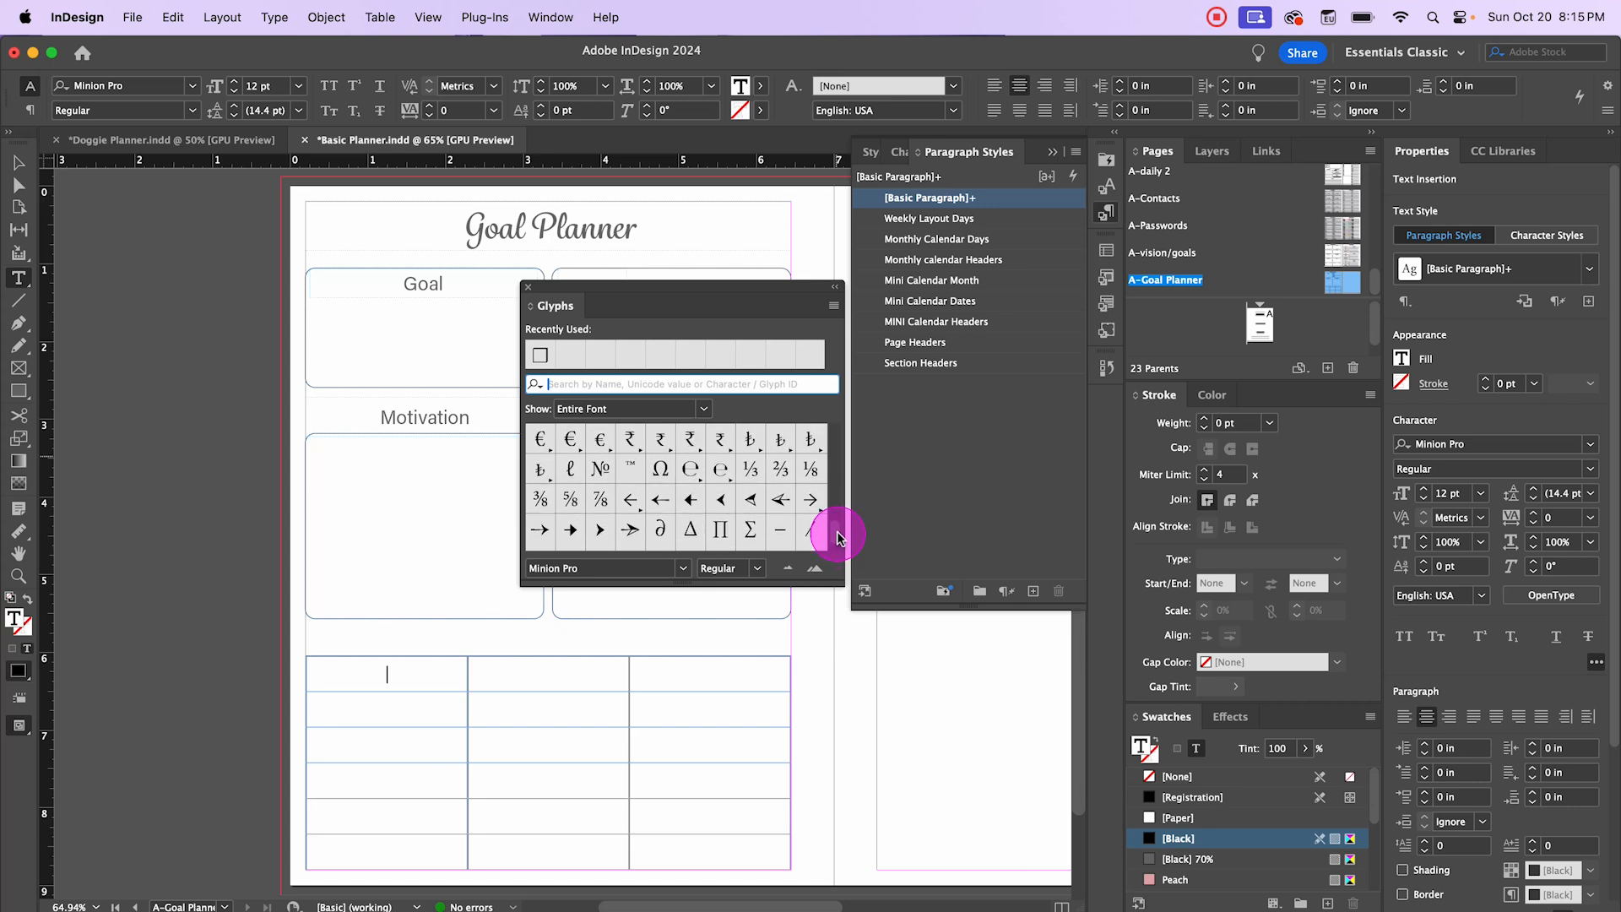
pyautogui.click(635, 417)
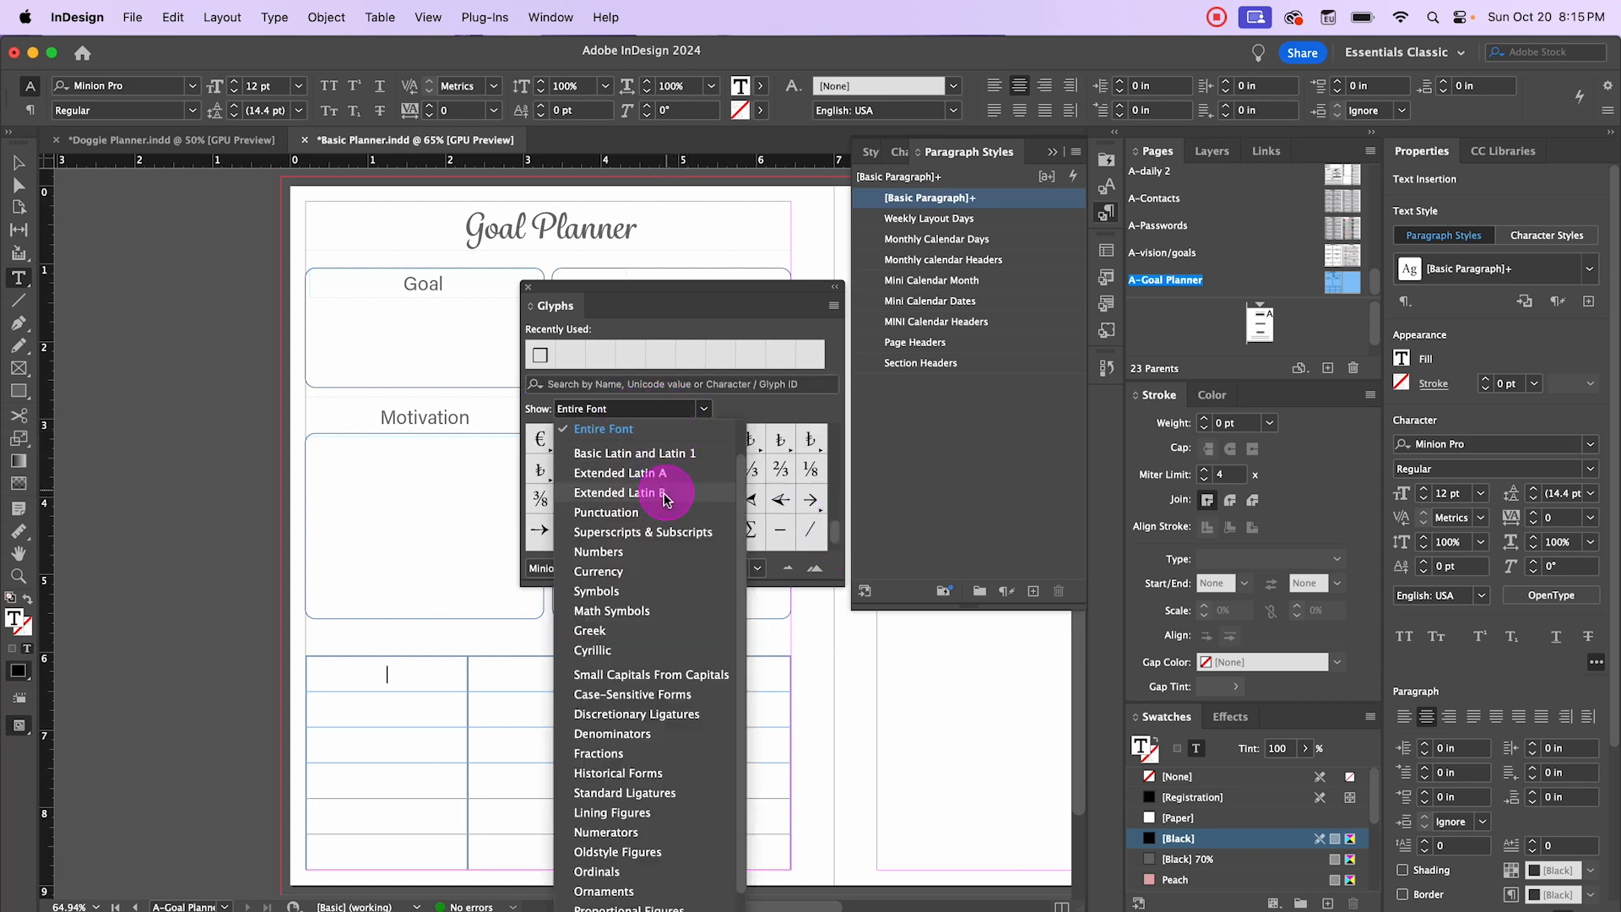
pyautogui.scroll(-2, 687, 850)
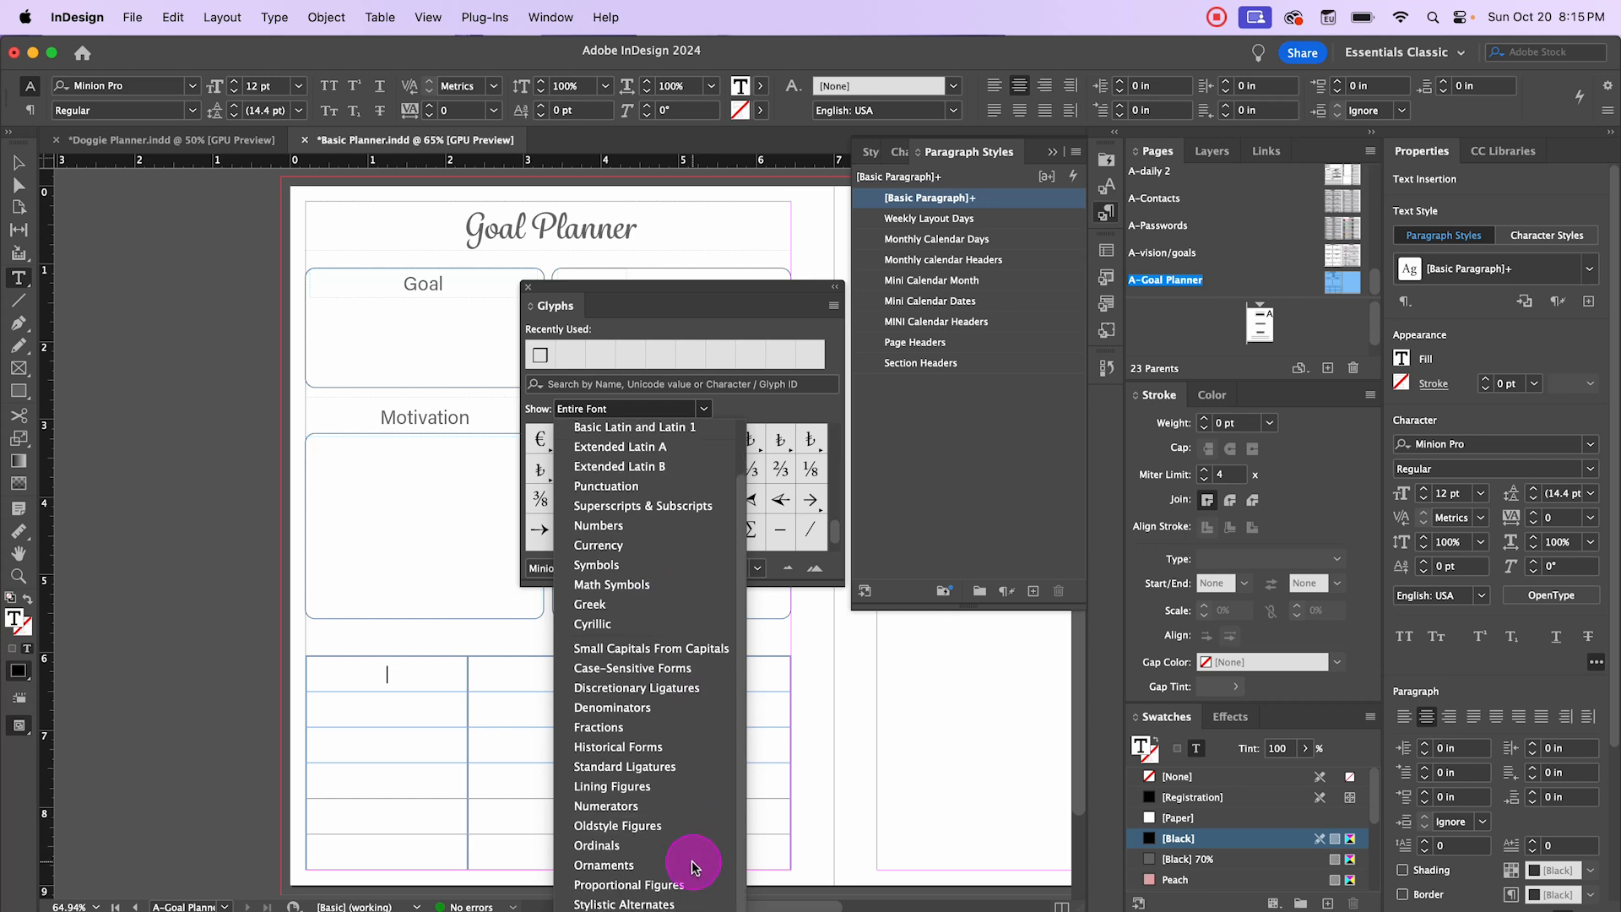
pyautogui.click(708, 361)
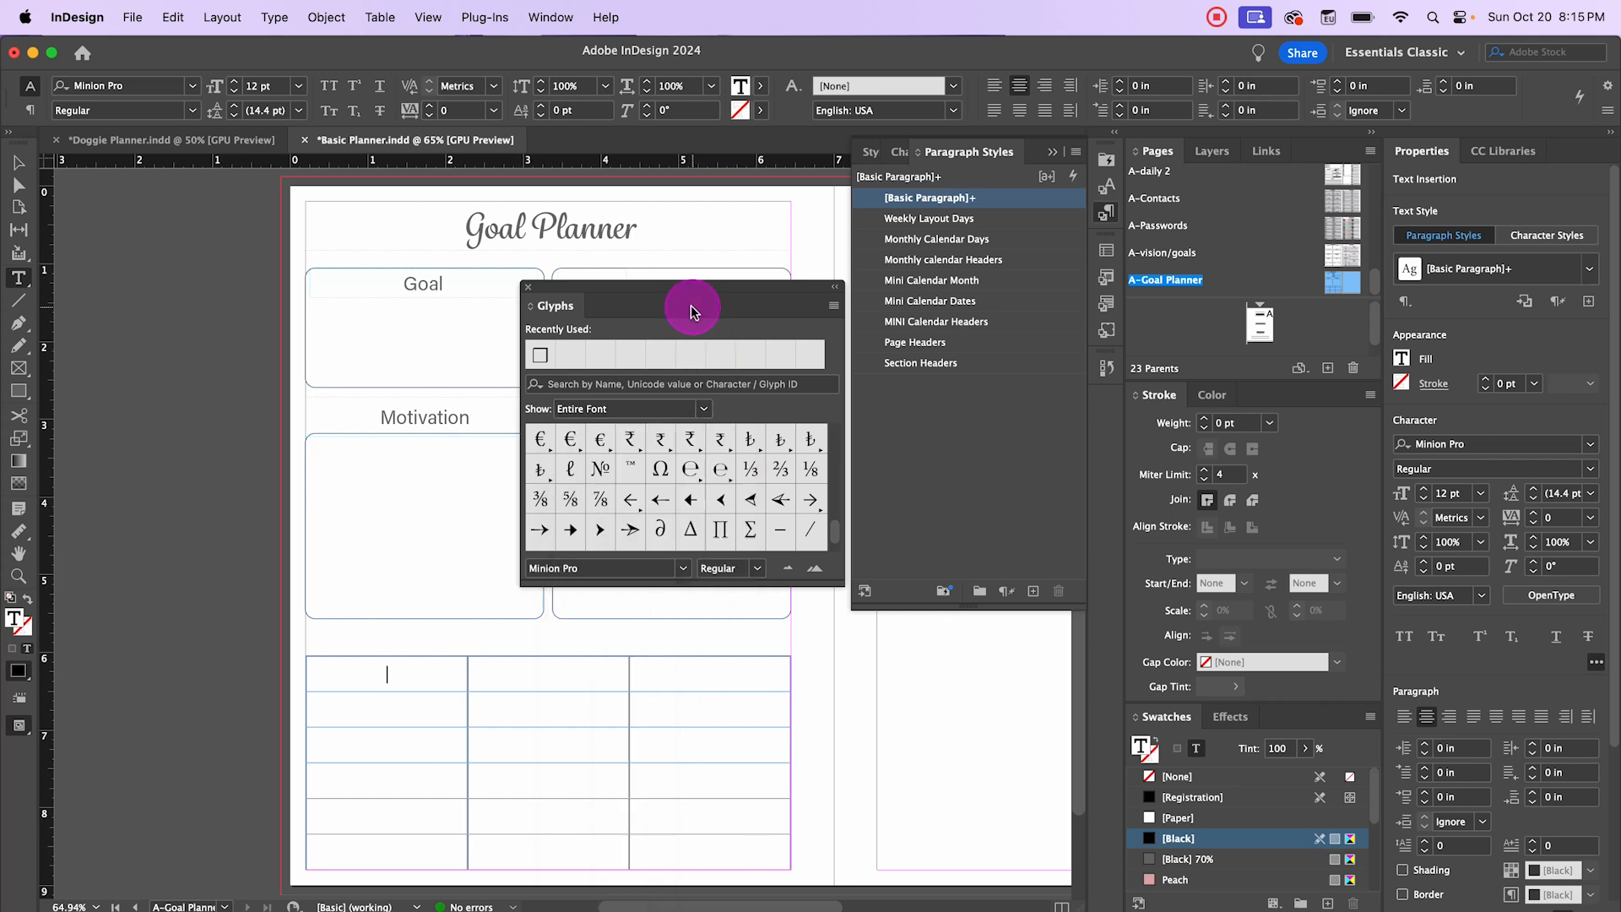
pyautogui.doubleClick(541, 355)
pyautogui.click(529, 288)
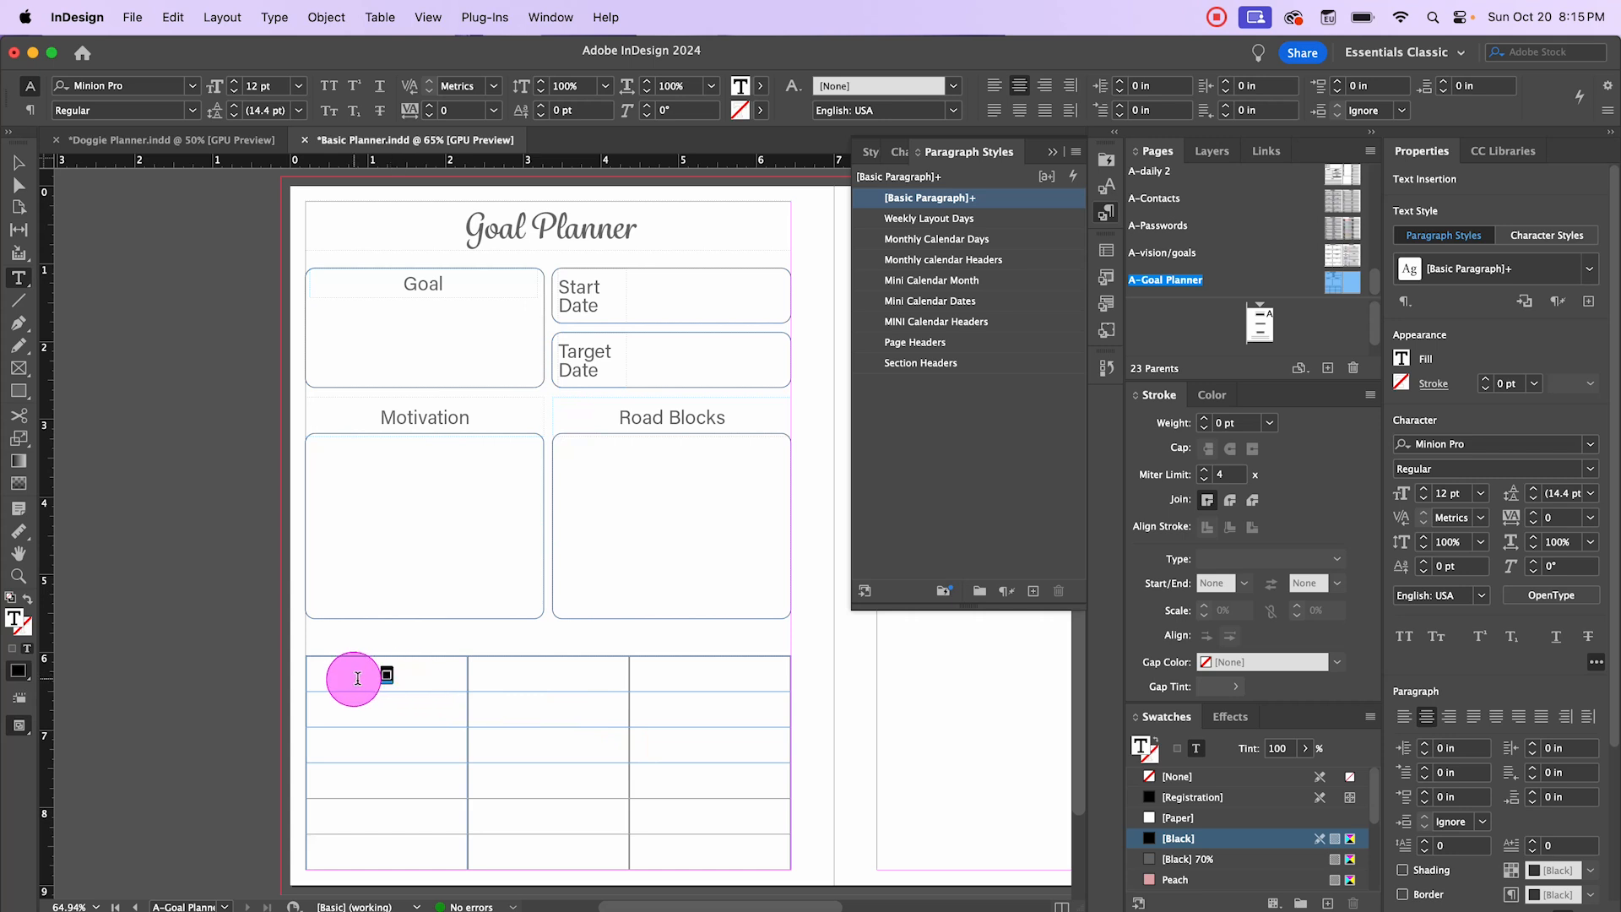
# Step: Set the font size of the checkbox in the table's first cell to 26 pt
pyautogui.moveTo(371, 675); pyautogui.dragTo(410, 674)
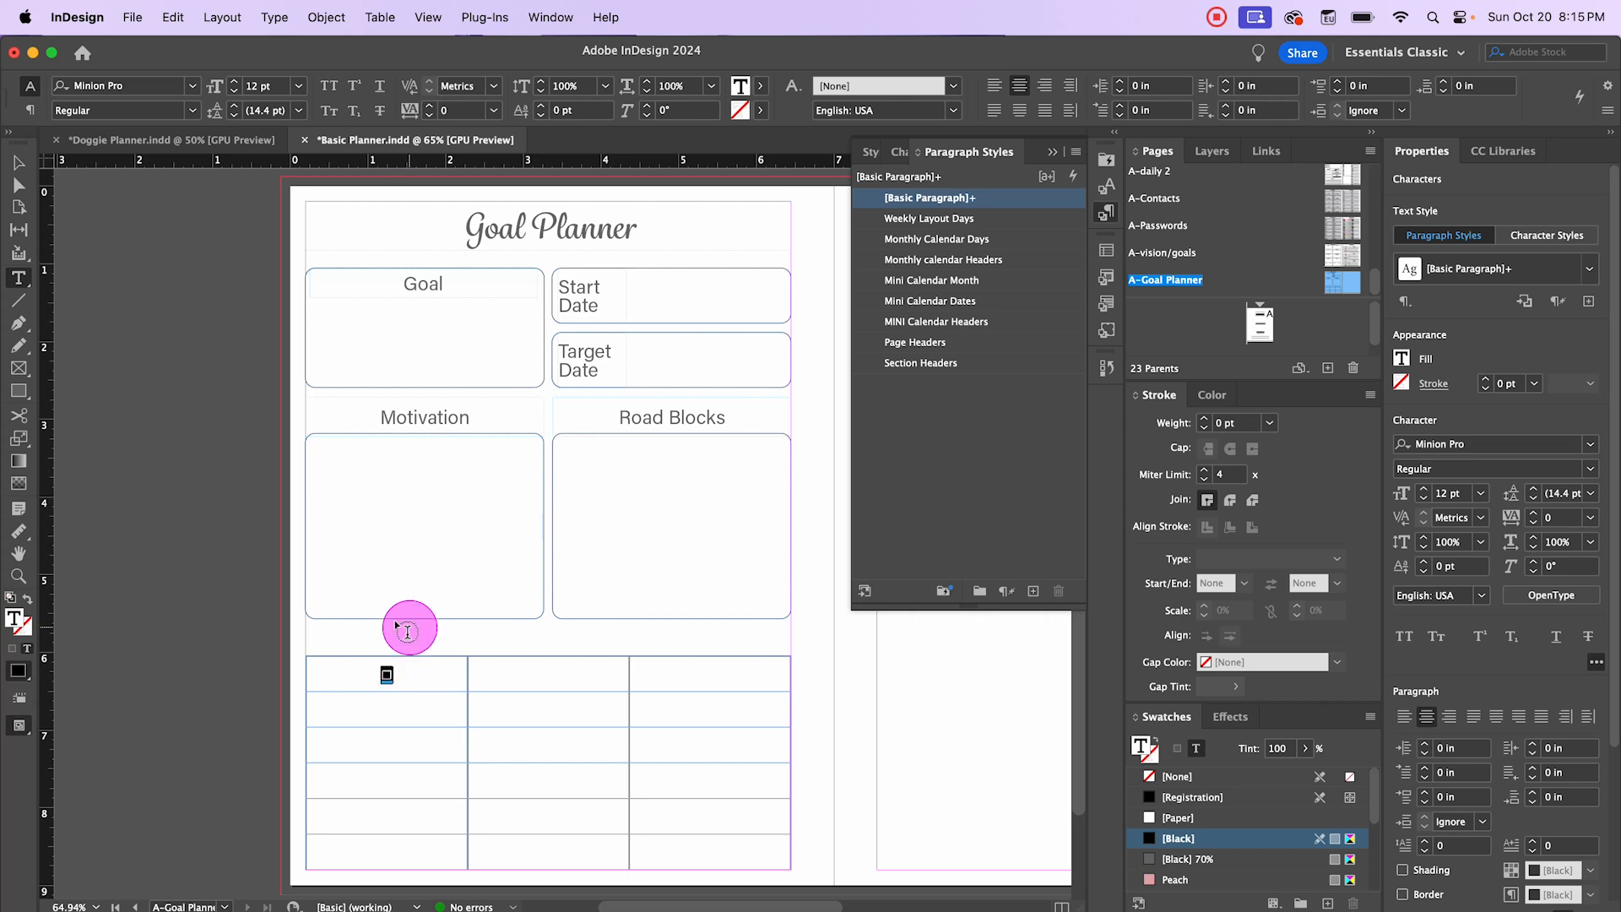
pyautogui.click(1424, 490)
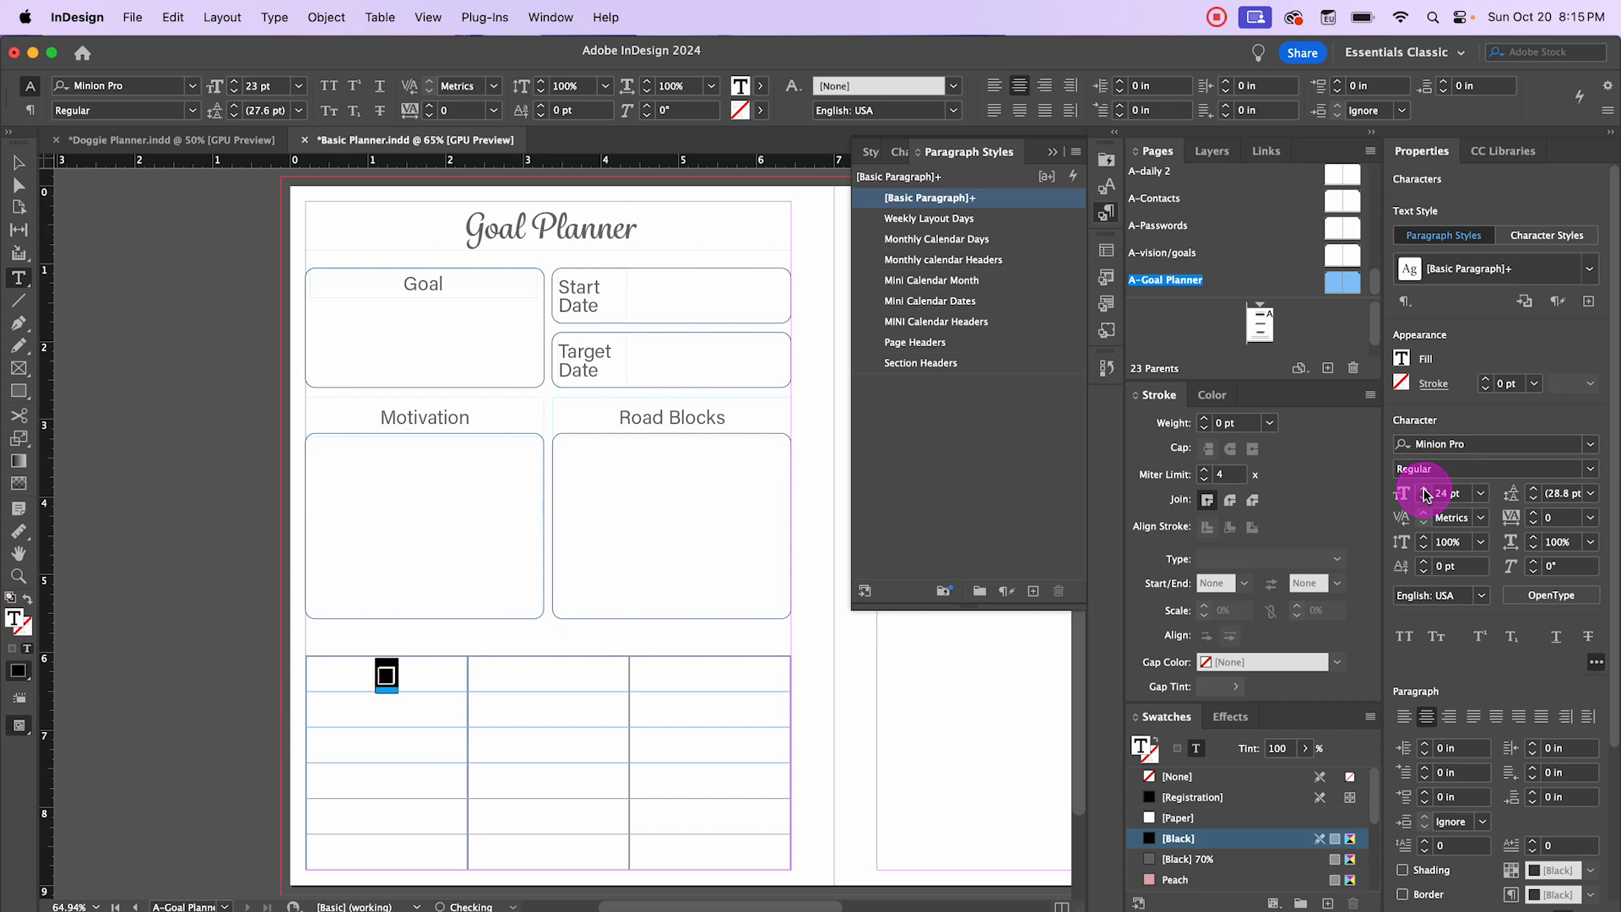
pyautogui.click(1424, 490)
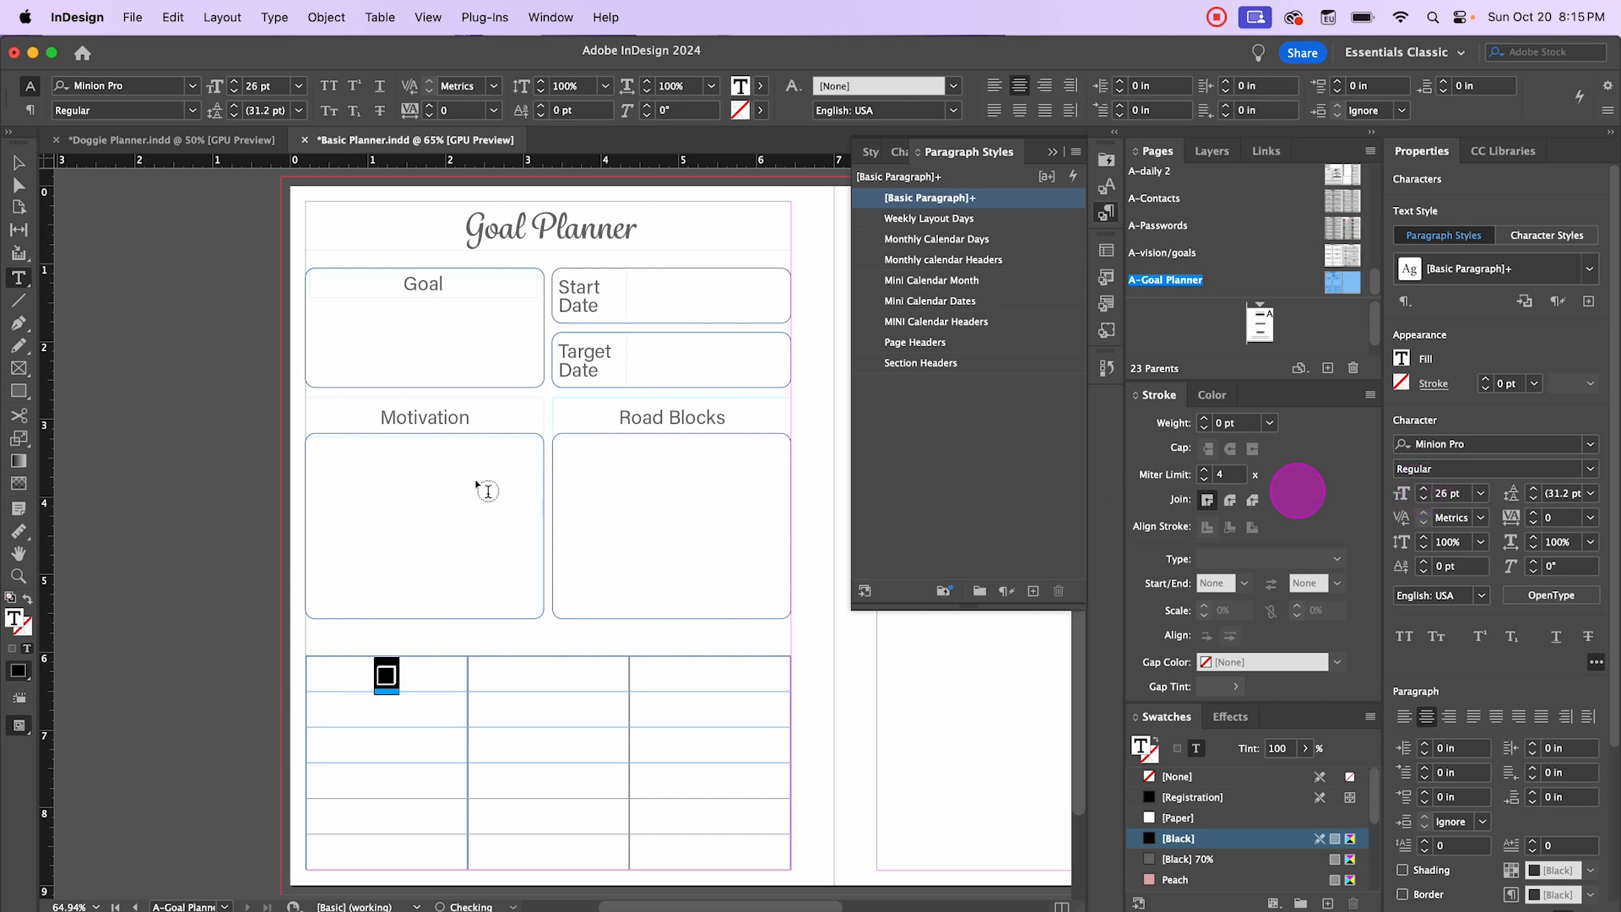
pyautogui.click(19, 163)
pyautogui.click(135, 382)
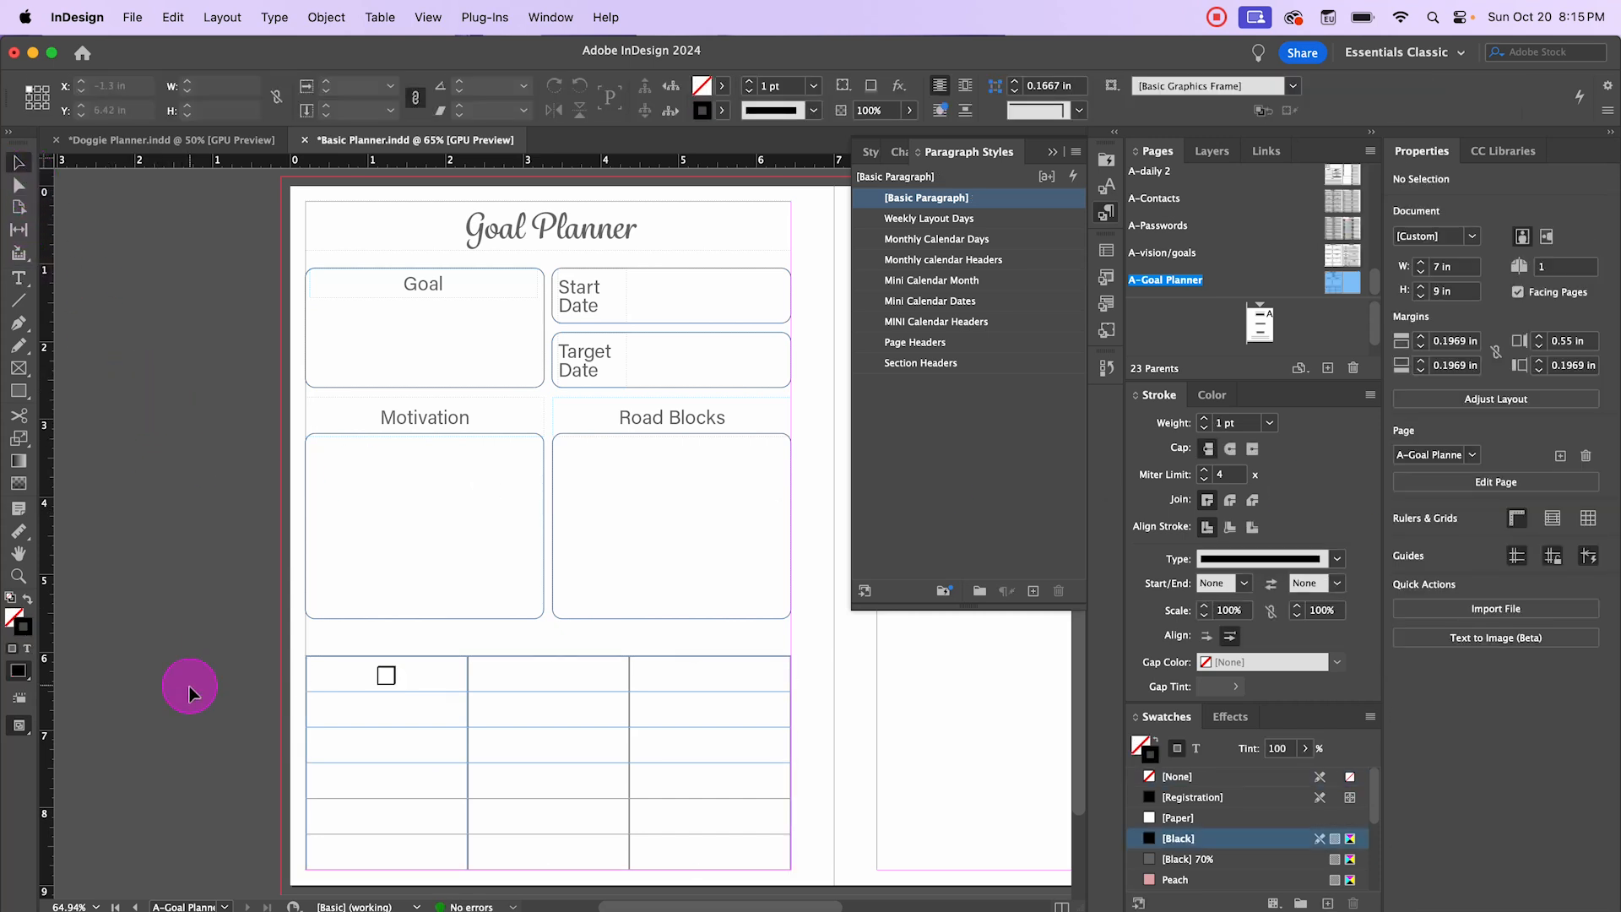
# Step: Copy the enlarged checkbox in the first cell, and undo its accidental replacement with an alternate glyph
pyautogui.doubleClick(391, 679)
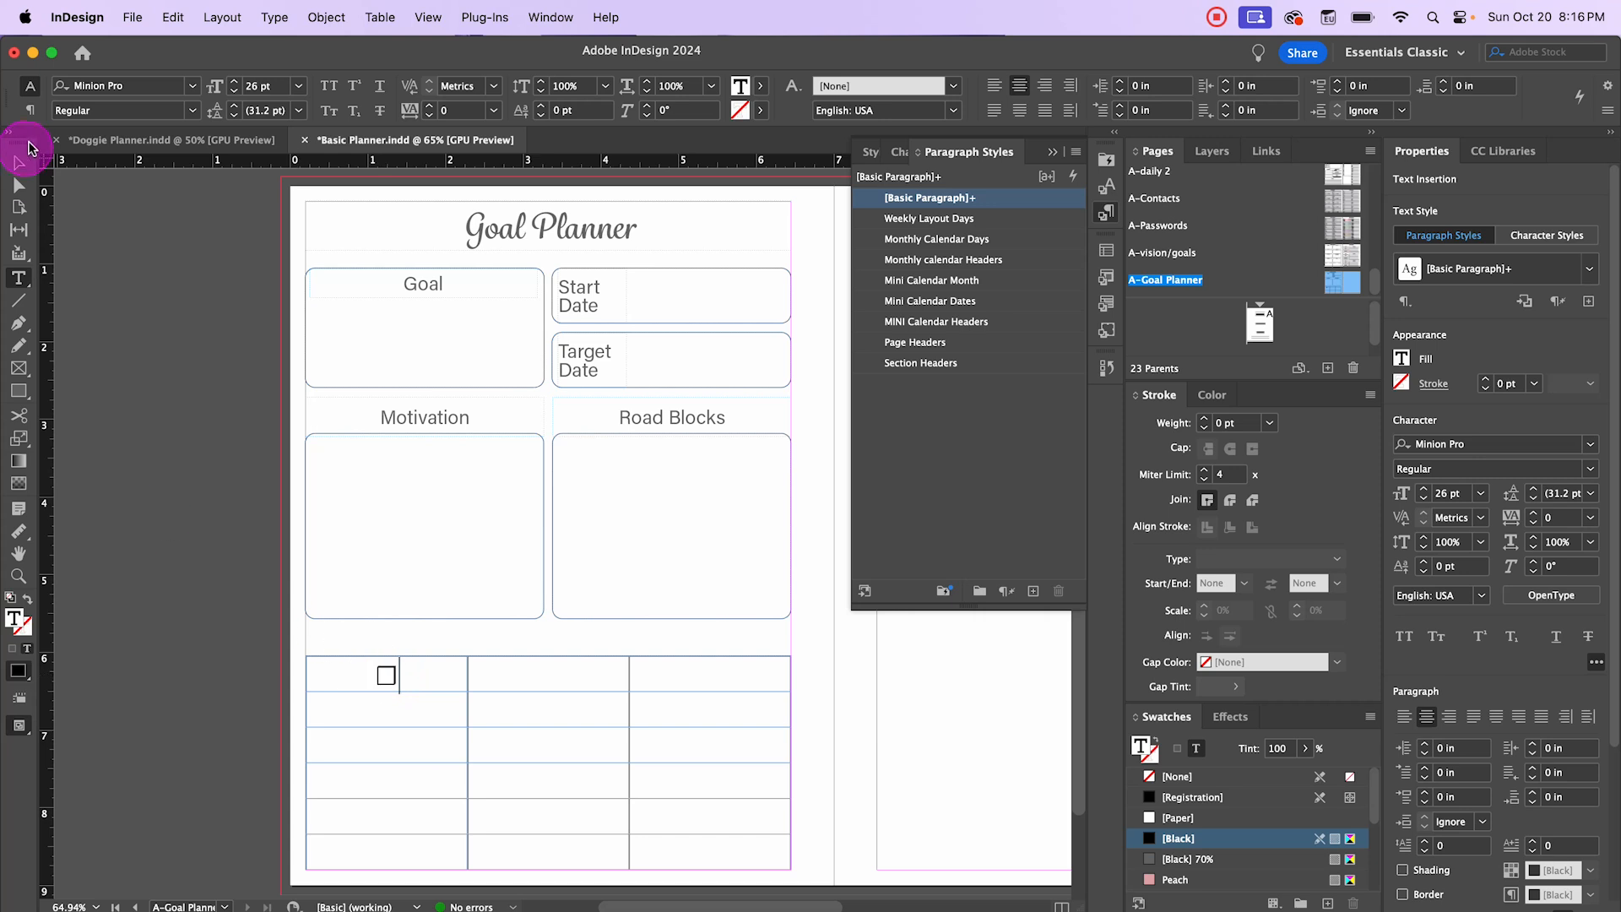
pyautogui.moveTo(396, 675); pyautogui.dragTo(374, 673)
pyautogui.press('super+c')
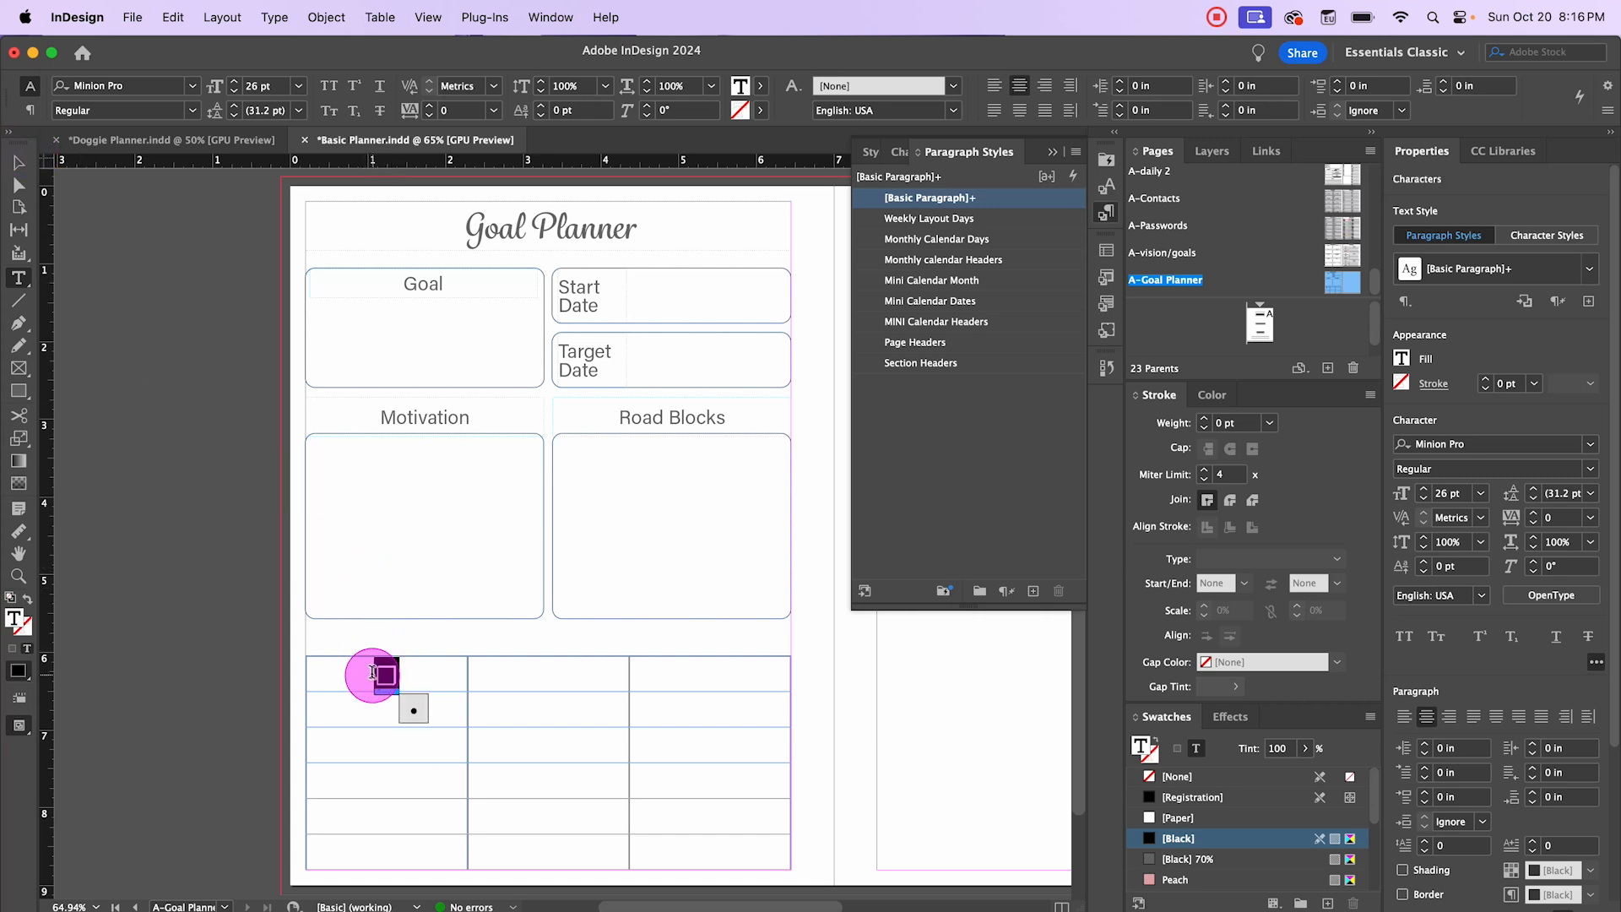
pyautogui.click(414, 709)
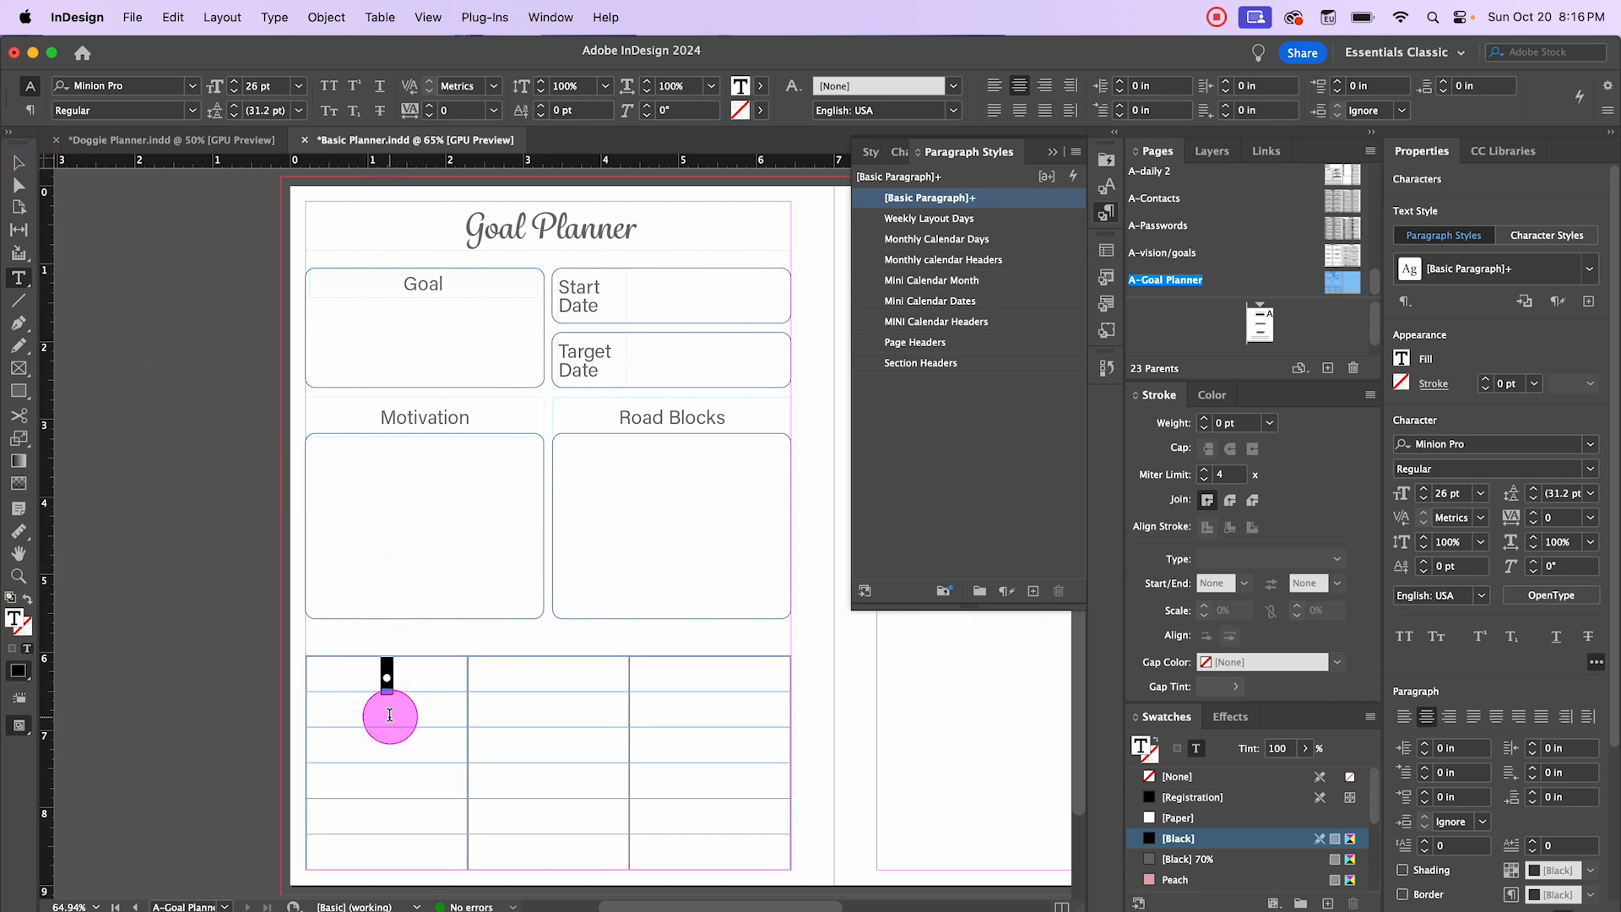
pyautogui.press('super+z')
# Step: Paste the checkbox into the remaining five cells of the table's first column
pyautogui.click(372, 713)
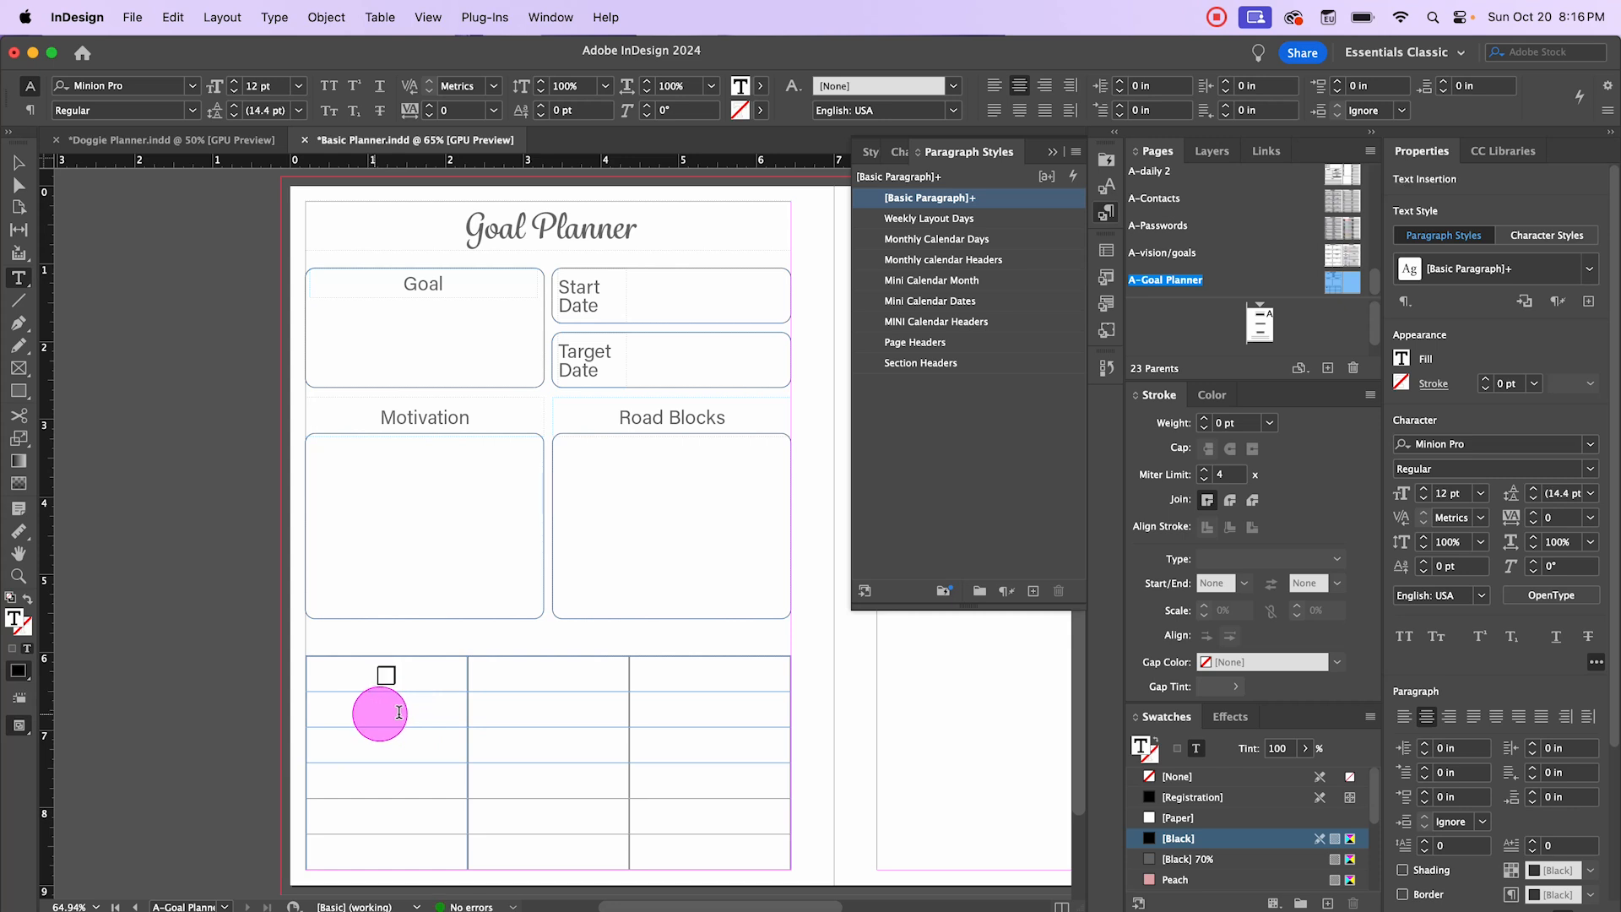
pyautogui.press('super+v')
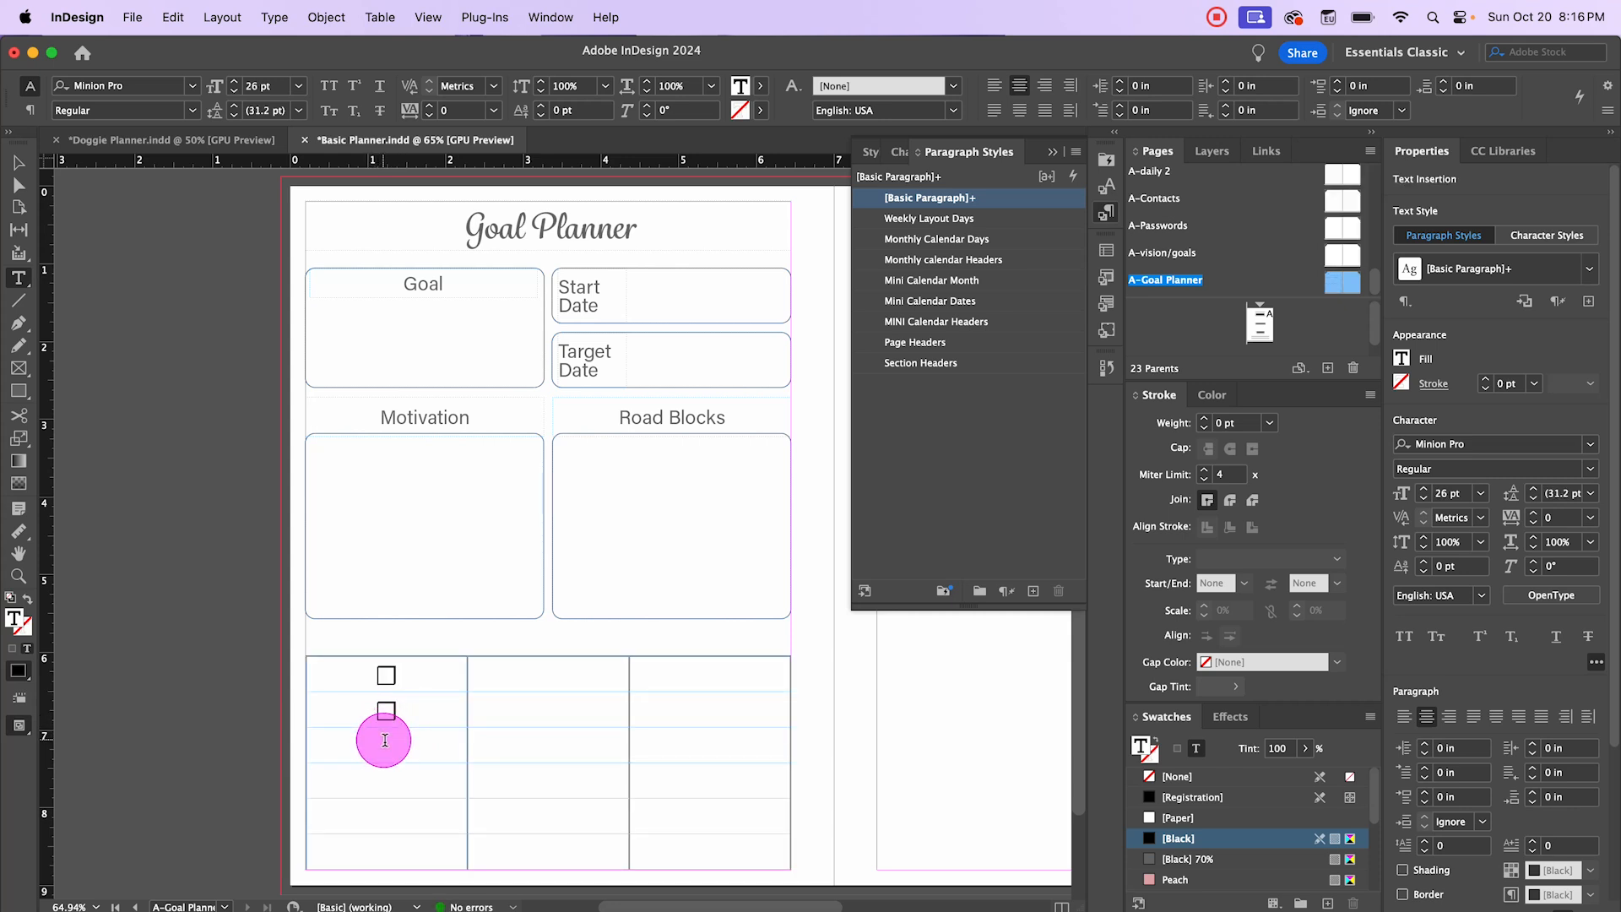
pyautogui.click(384, 743)
pyautogui.press('super+v')
pyautogui.click(387, 778)
pyautogui.press('super+v')
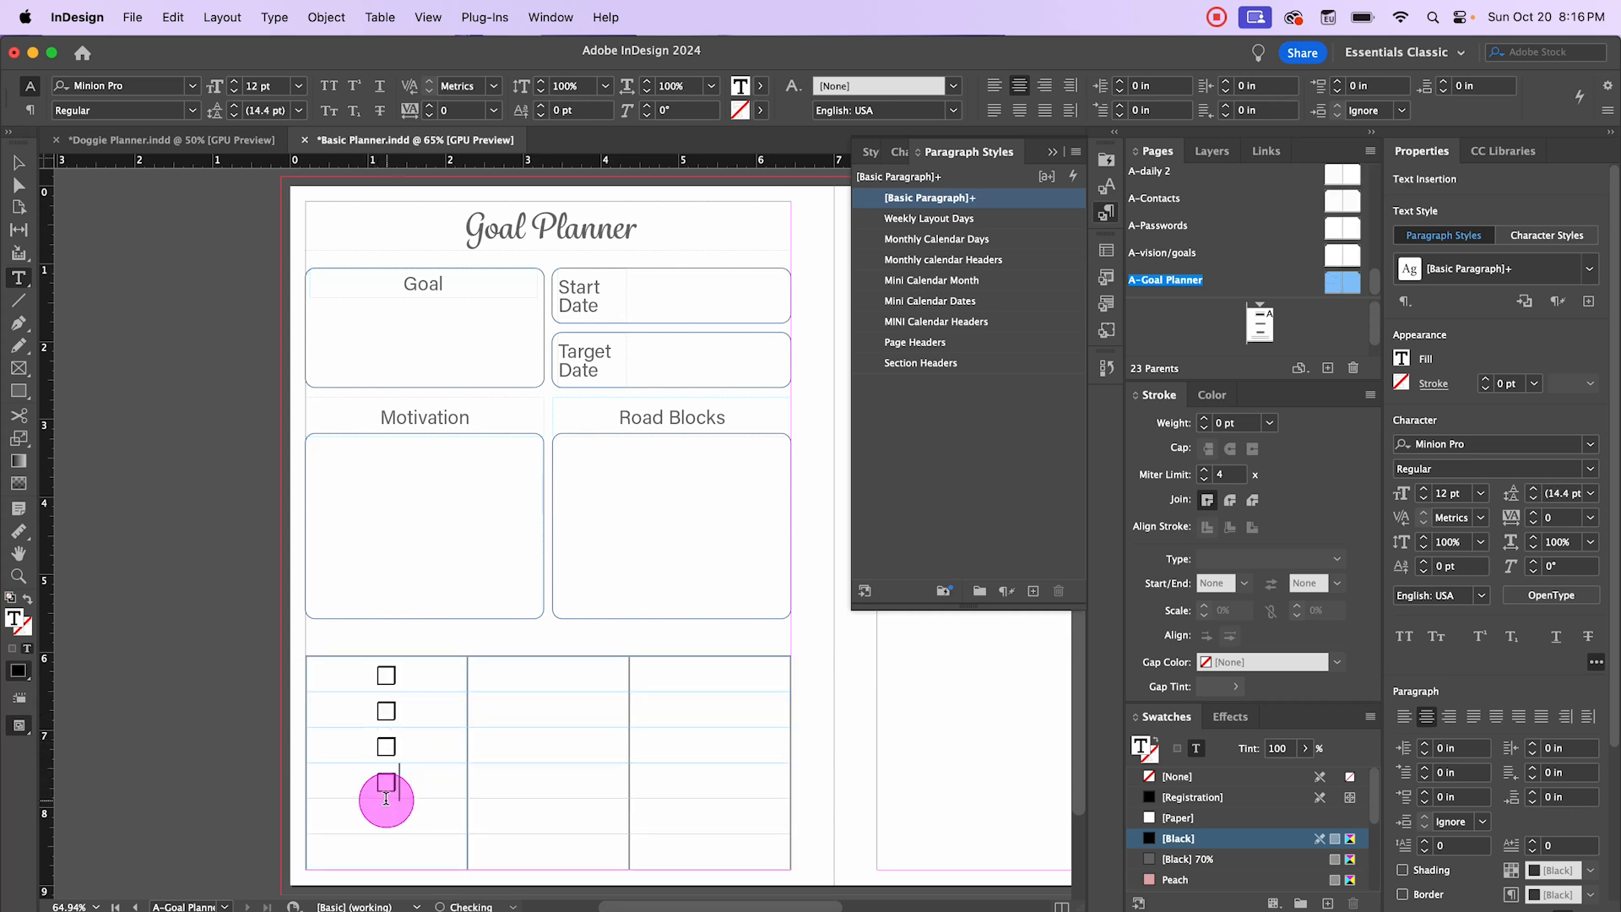
pyautogui.click(386, 815)
pyautogui.press('super+v')
pyautogui.click(389, 851)
pyautogui.press('super+v')
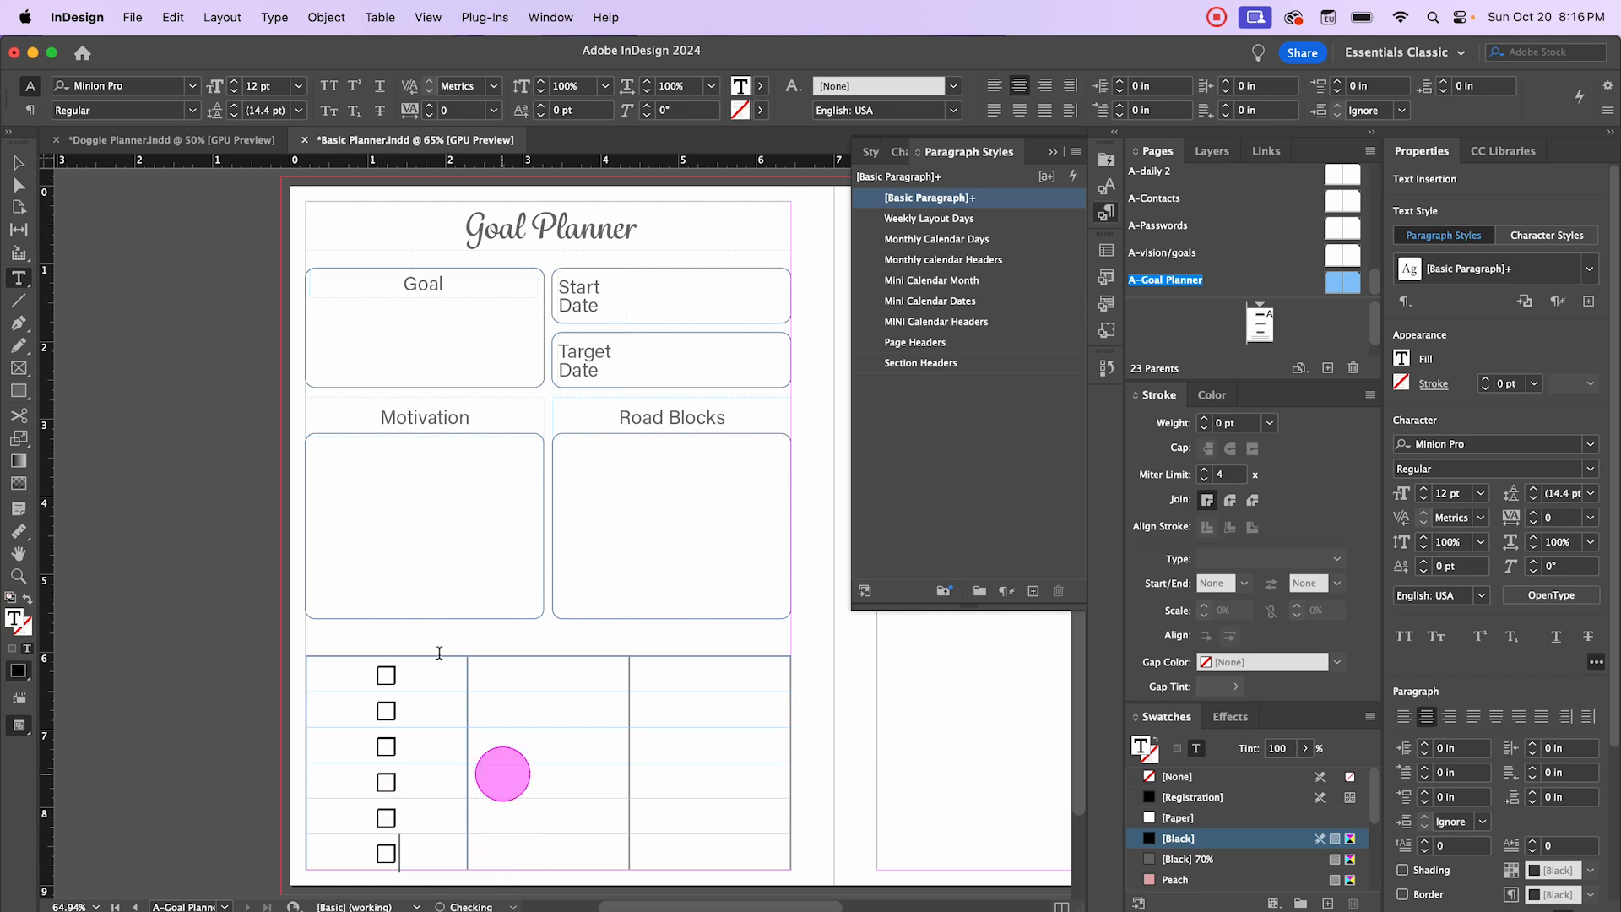
pyautogui.click(21, 167)
pyautogui.click(146, 377)
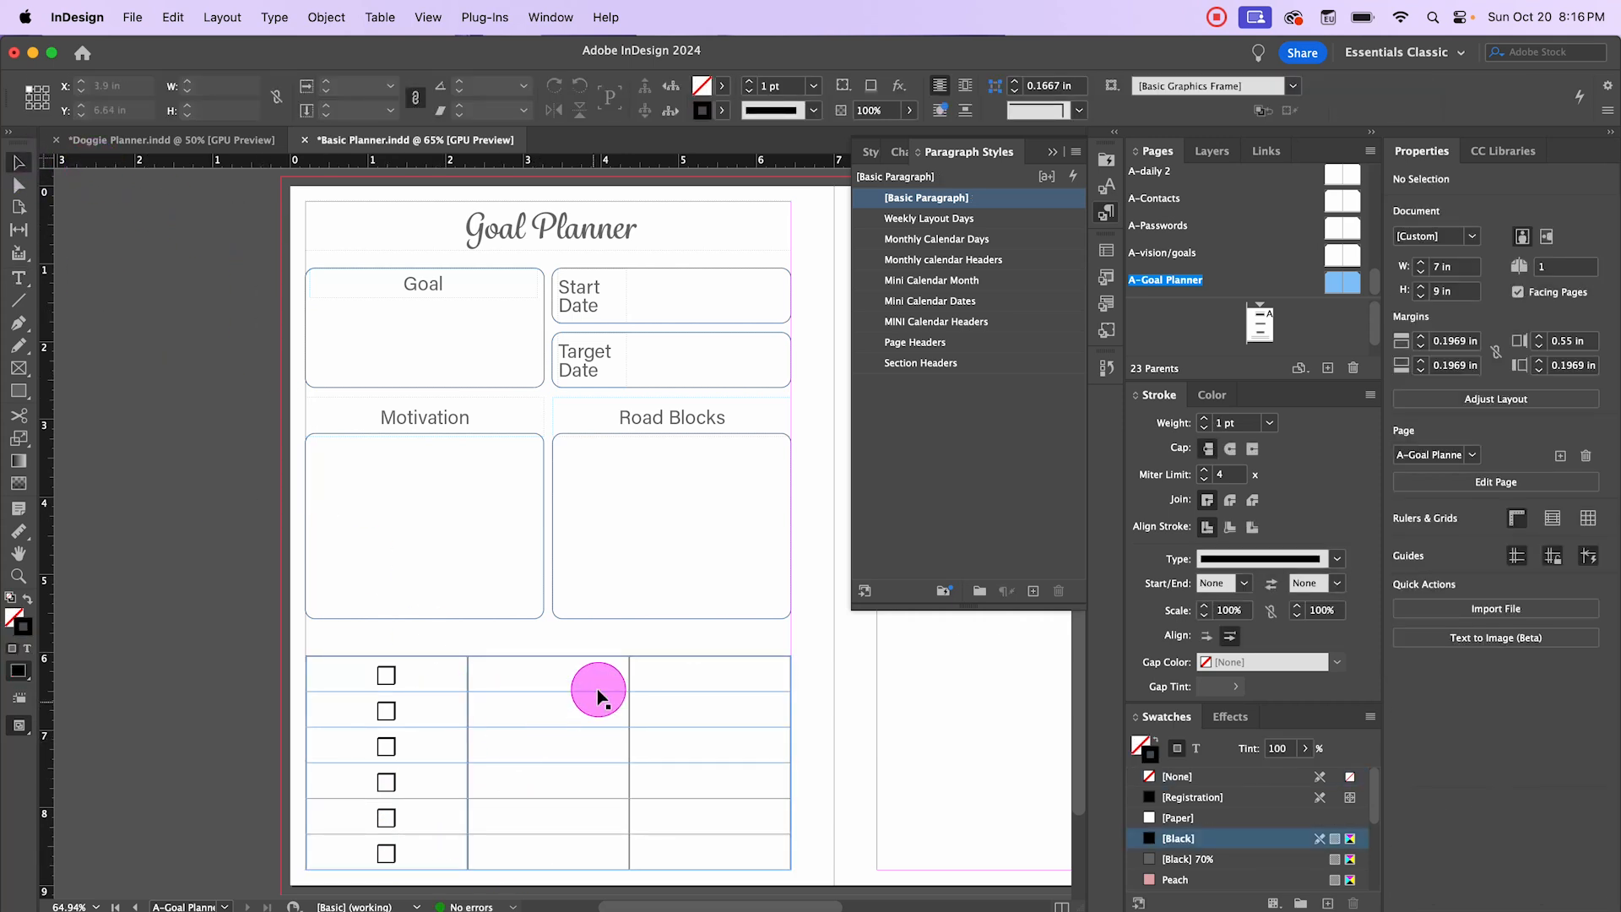
# Step: Narrow the table's first column to fit closely around the checkboxes, keeping the table's outer width
pyautogui.click(469, 681)
pyautogui.doubleClick(469, 675)
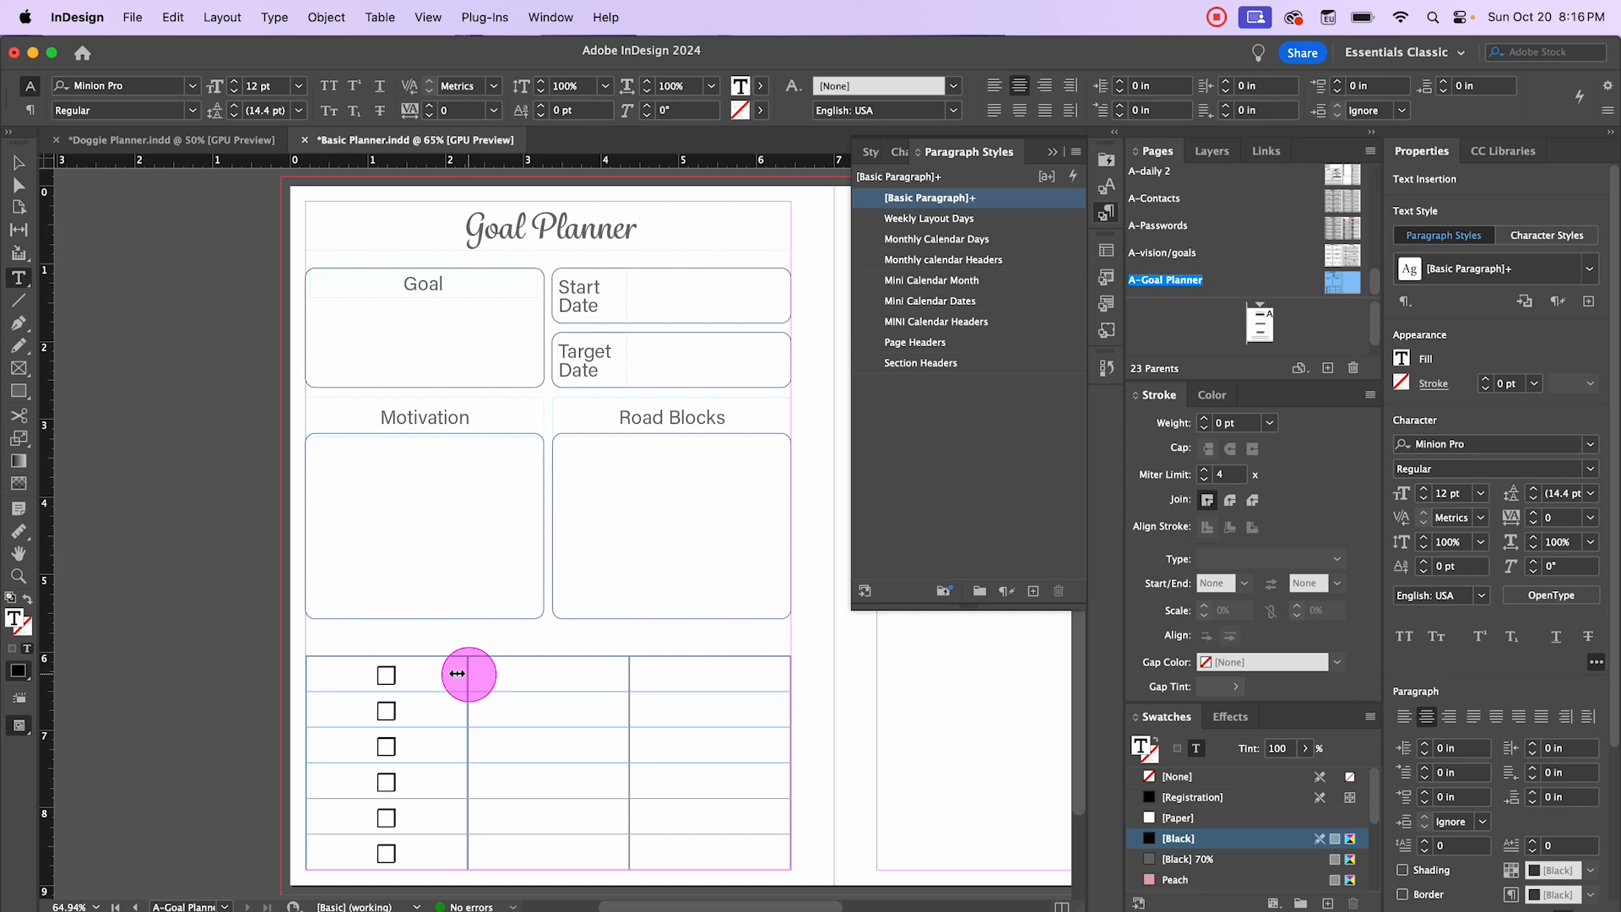
pyautogui.moveTo(457, 673); pyautogui.dragTo(339, 671)
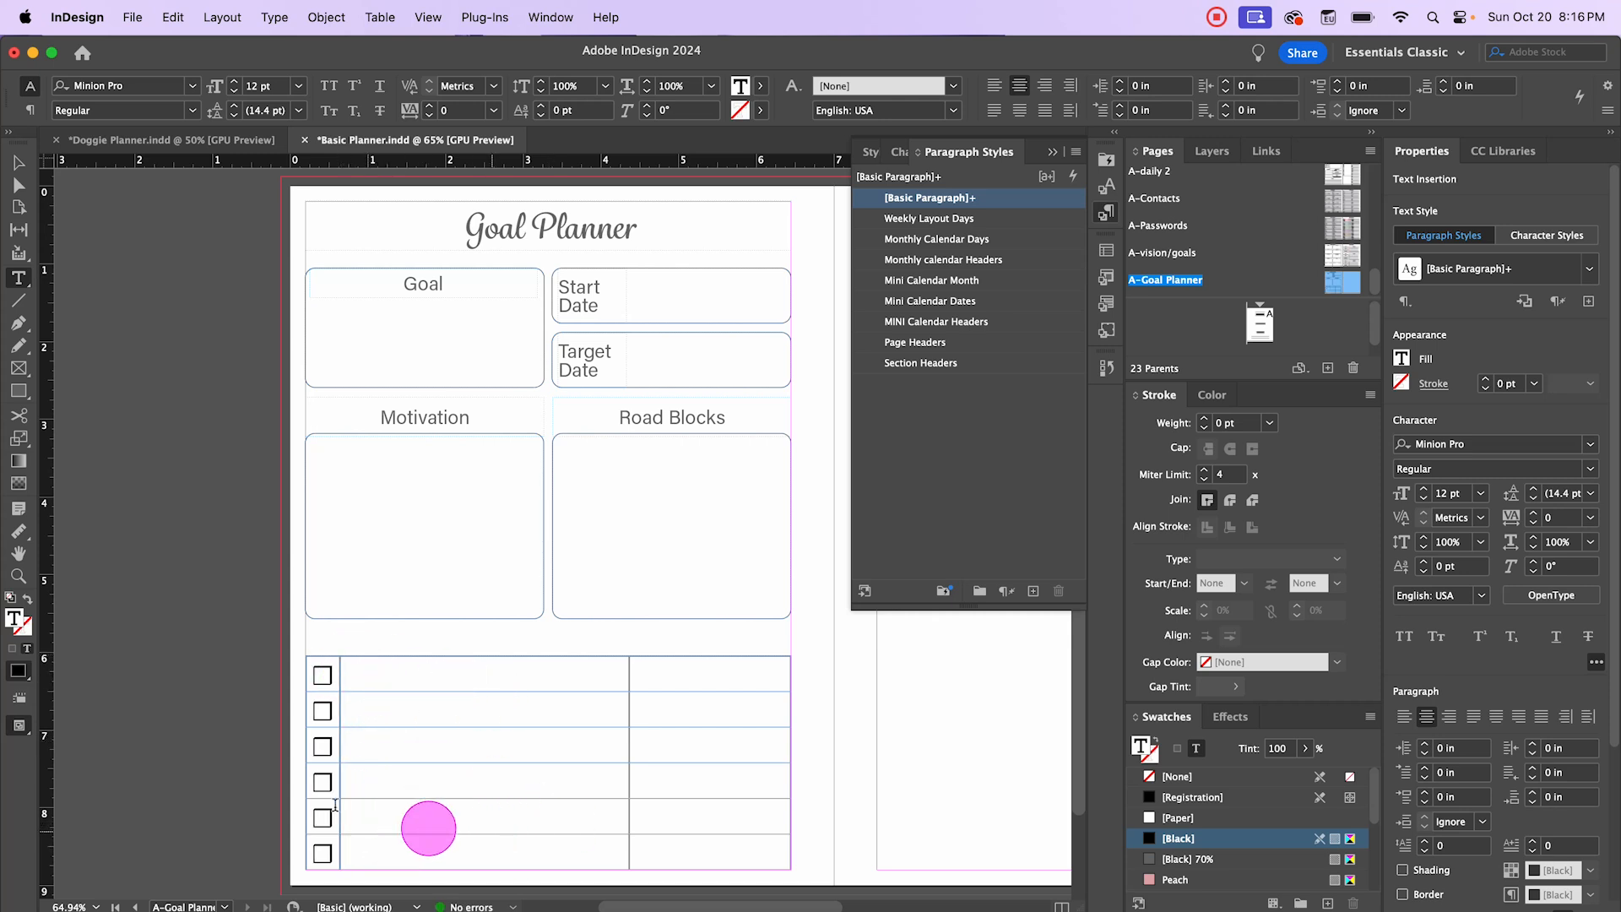
pyautogui.click(13, 168)
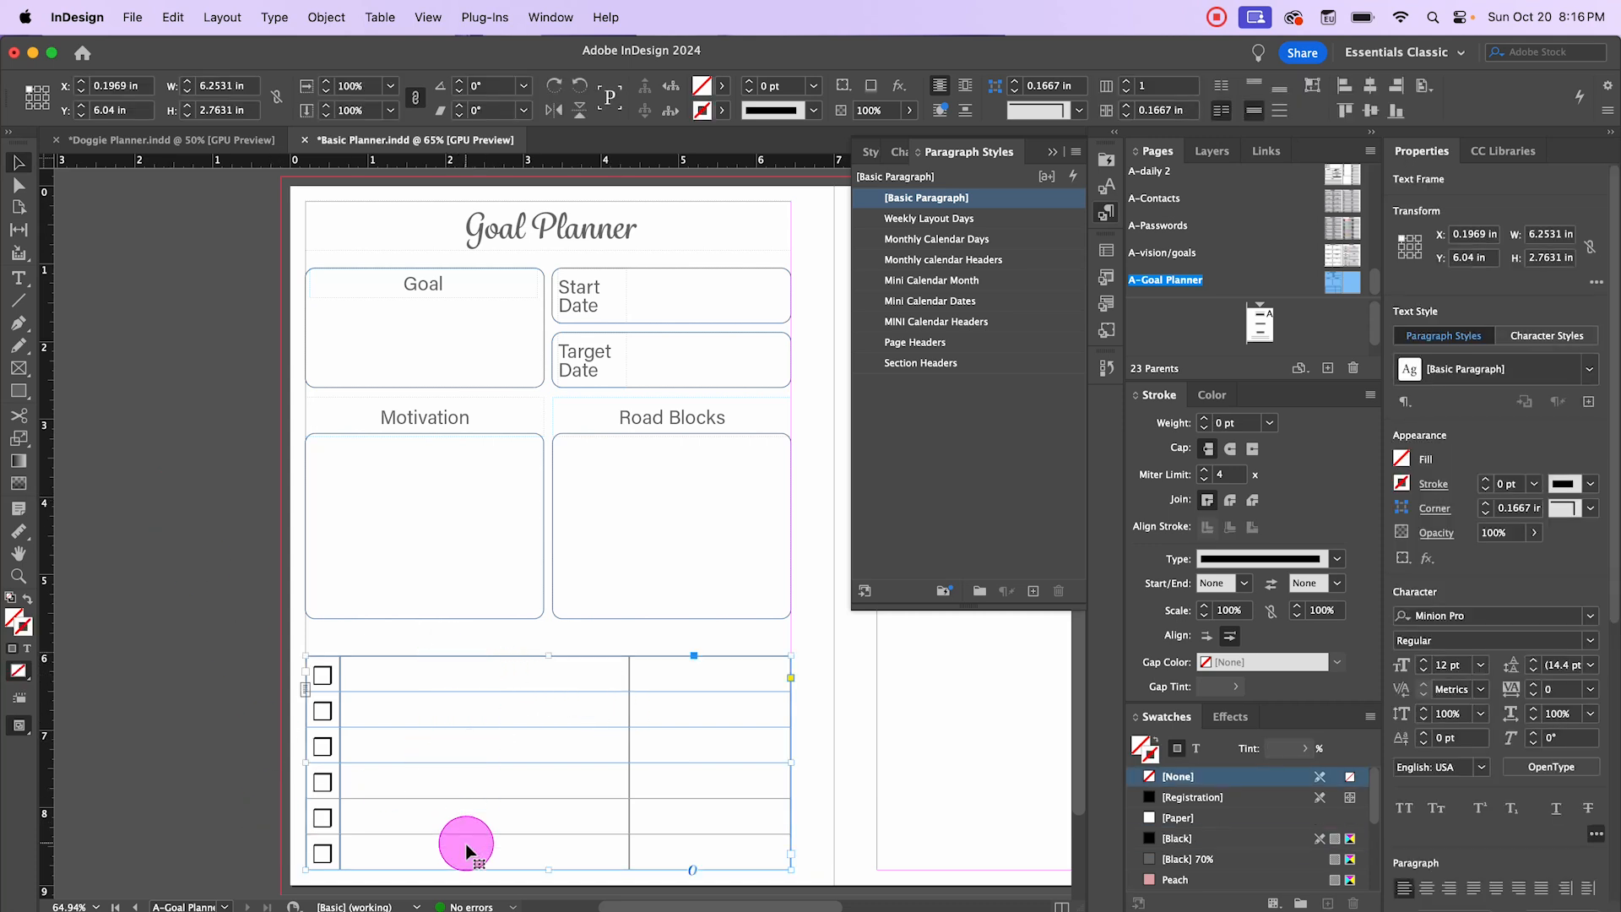
# Step: Narrow the table's second column in favour of the third, keeping the outer width, and preview the page without guides and frame edges
pyautogui.doubleClick(629, 686)
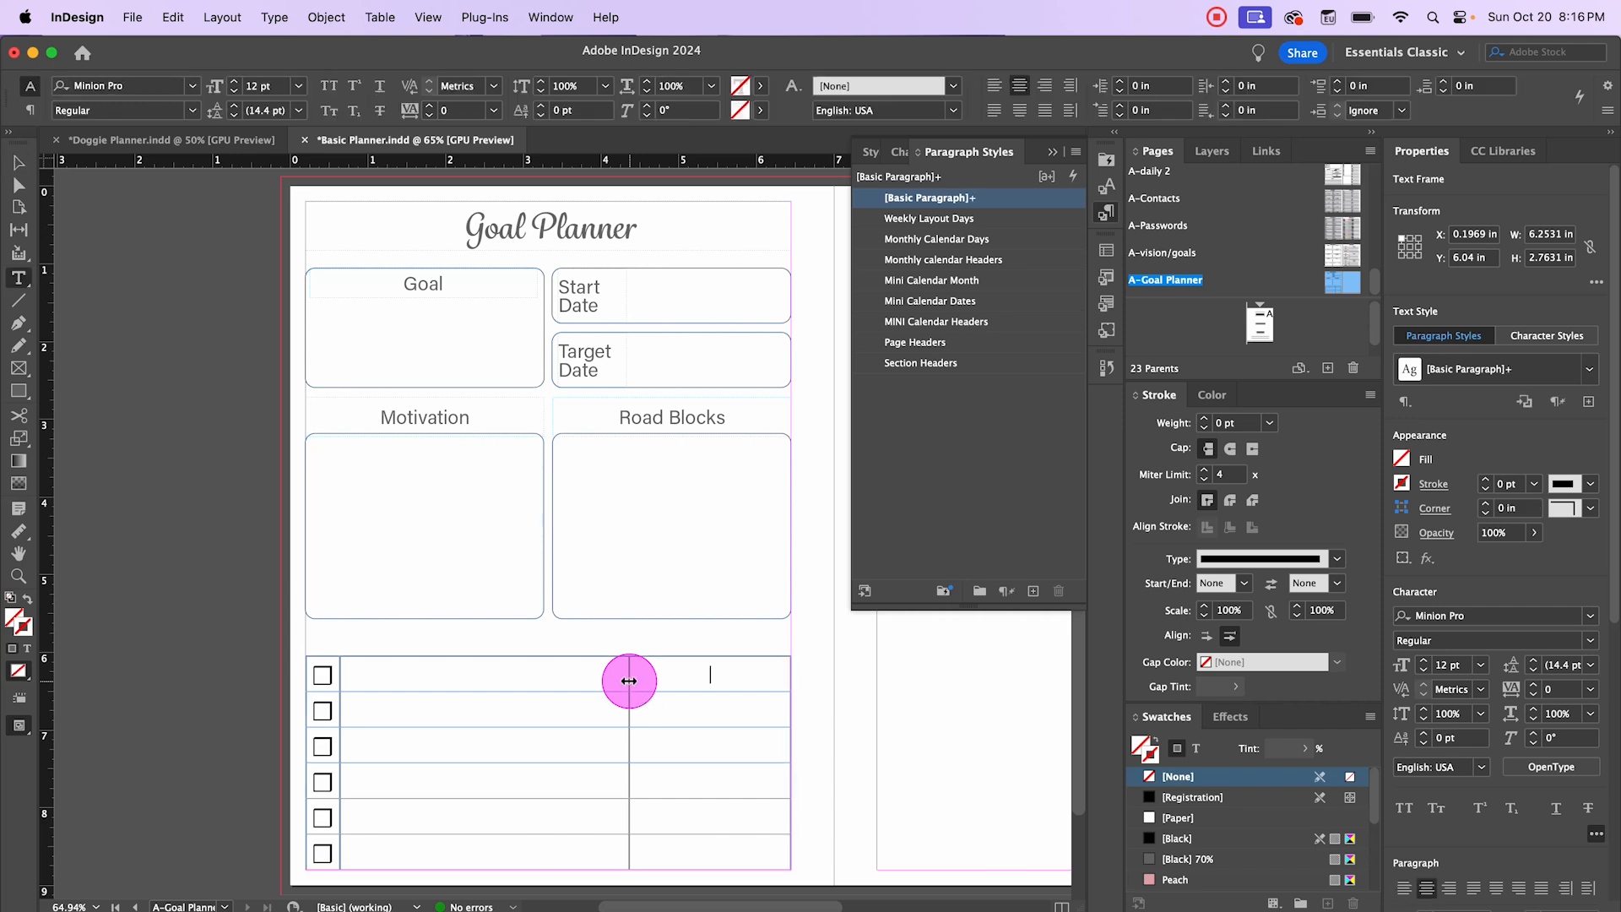
pyautogui.moveTo(622, 680); pyautogui.dragTo(405, 686)
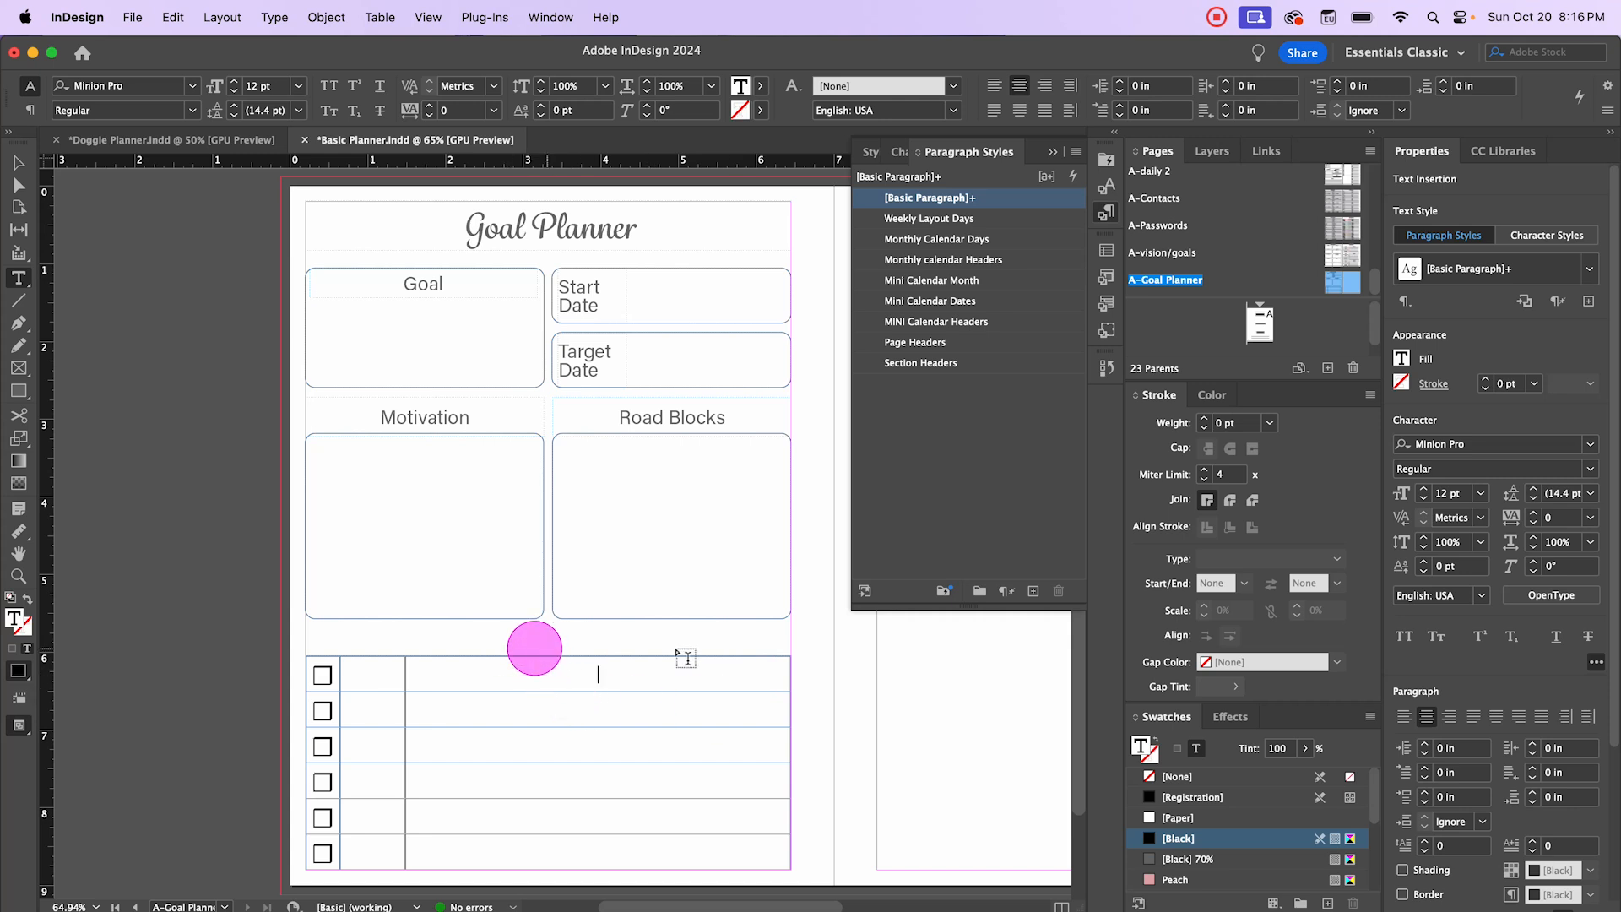
pyautogui.scroll(-1, 686, 728)
pyautogui.scroll(2, 686, 728)
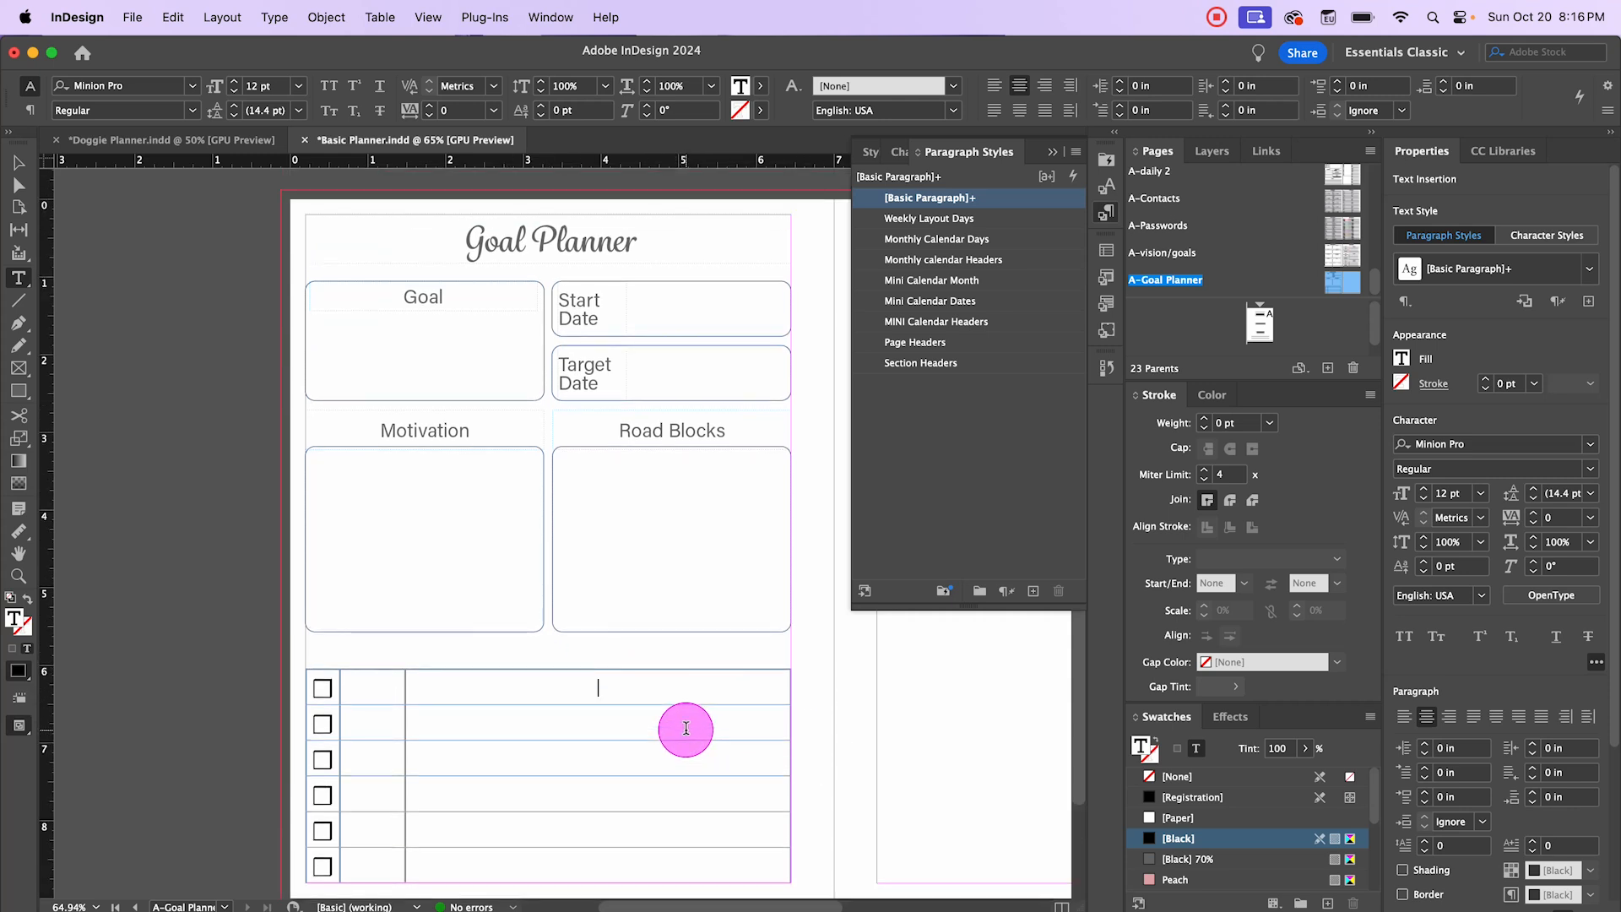
pyautogui.scroll(-1, 686, 728)
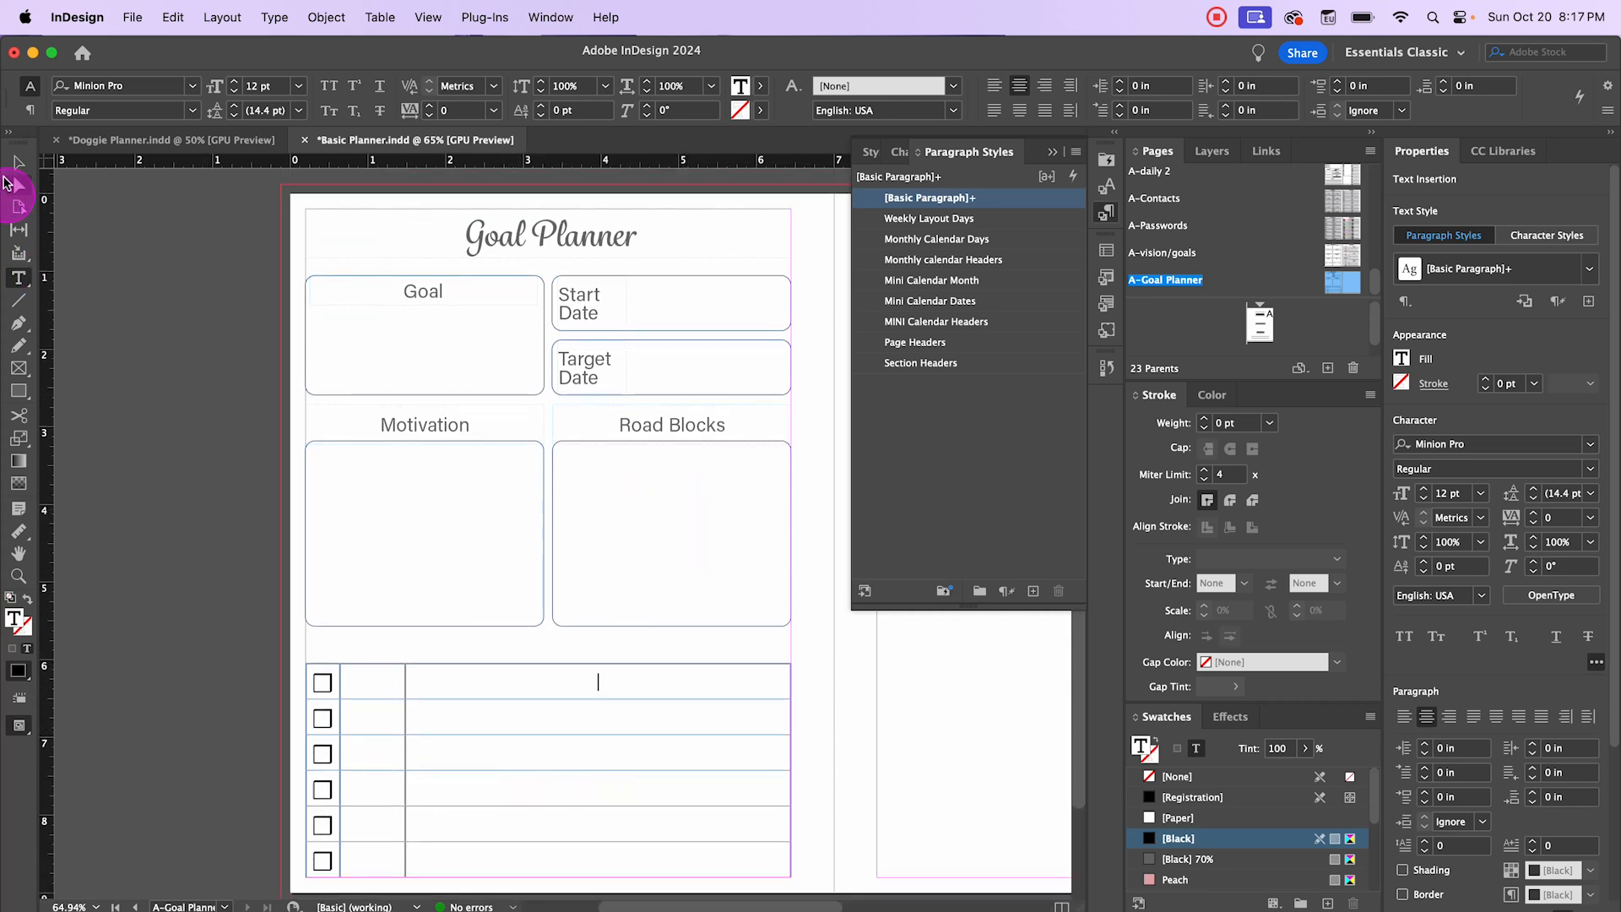
pyautogui.click(18, 162)
pyautogui.click(223, 464)
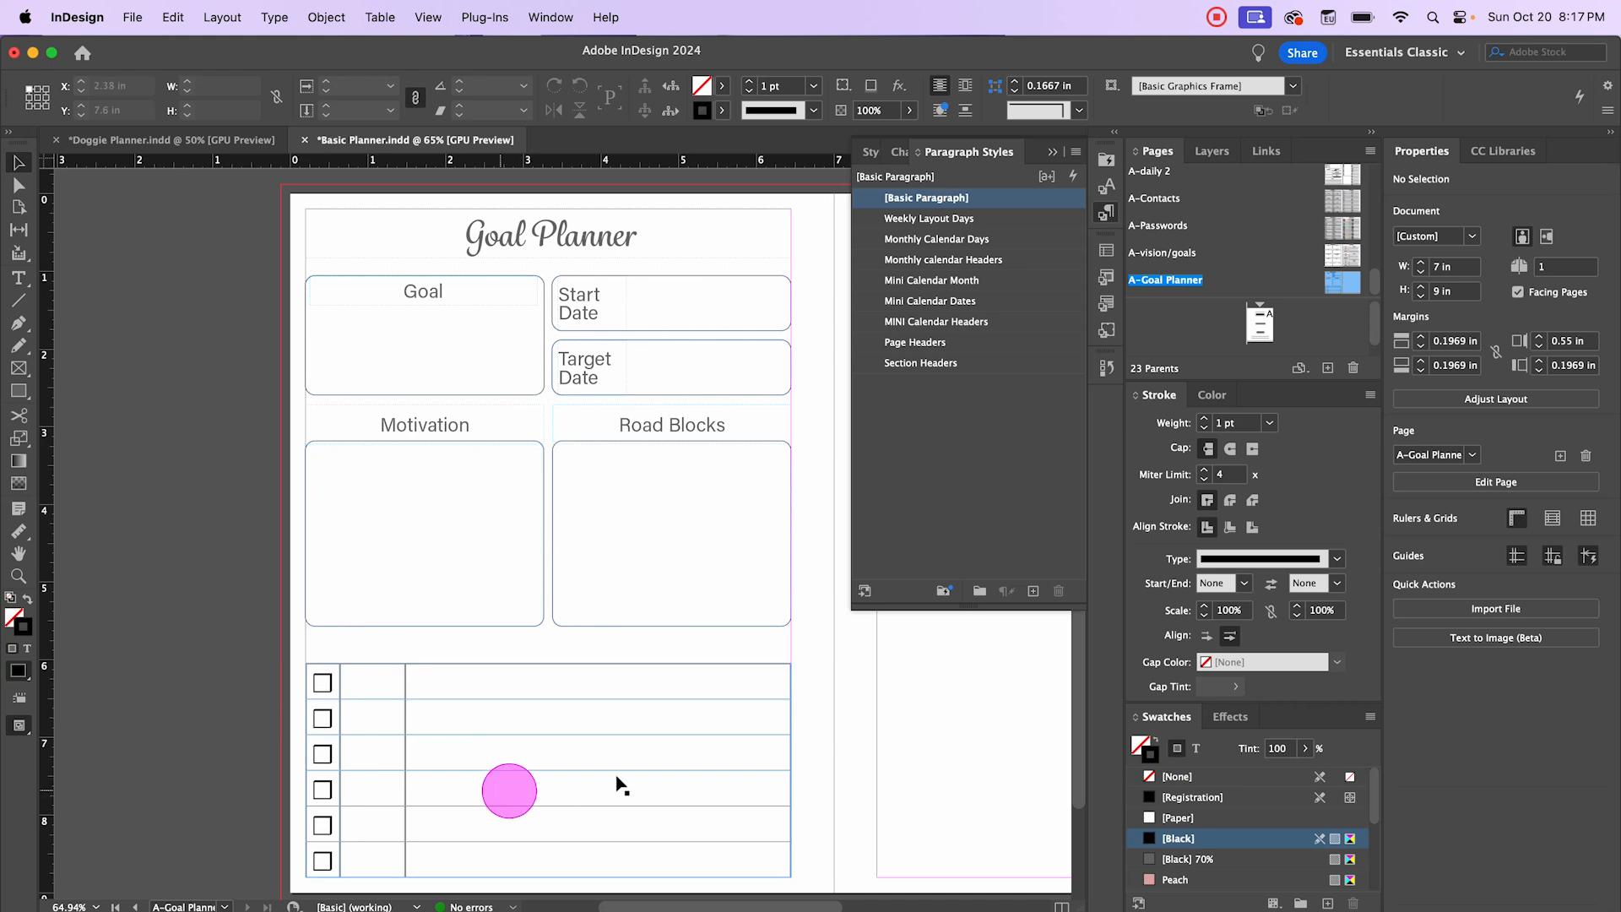
pyautogui.press('w')
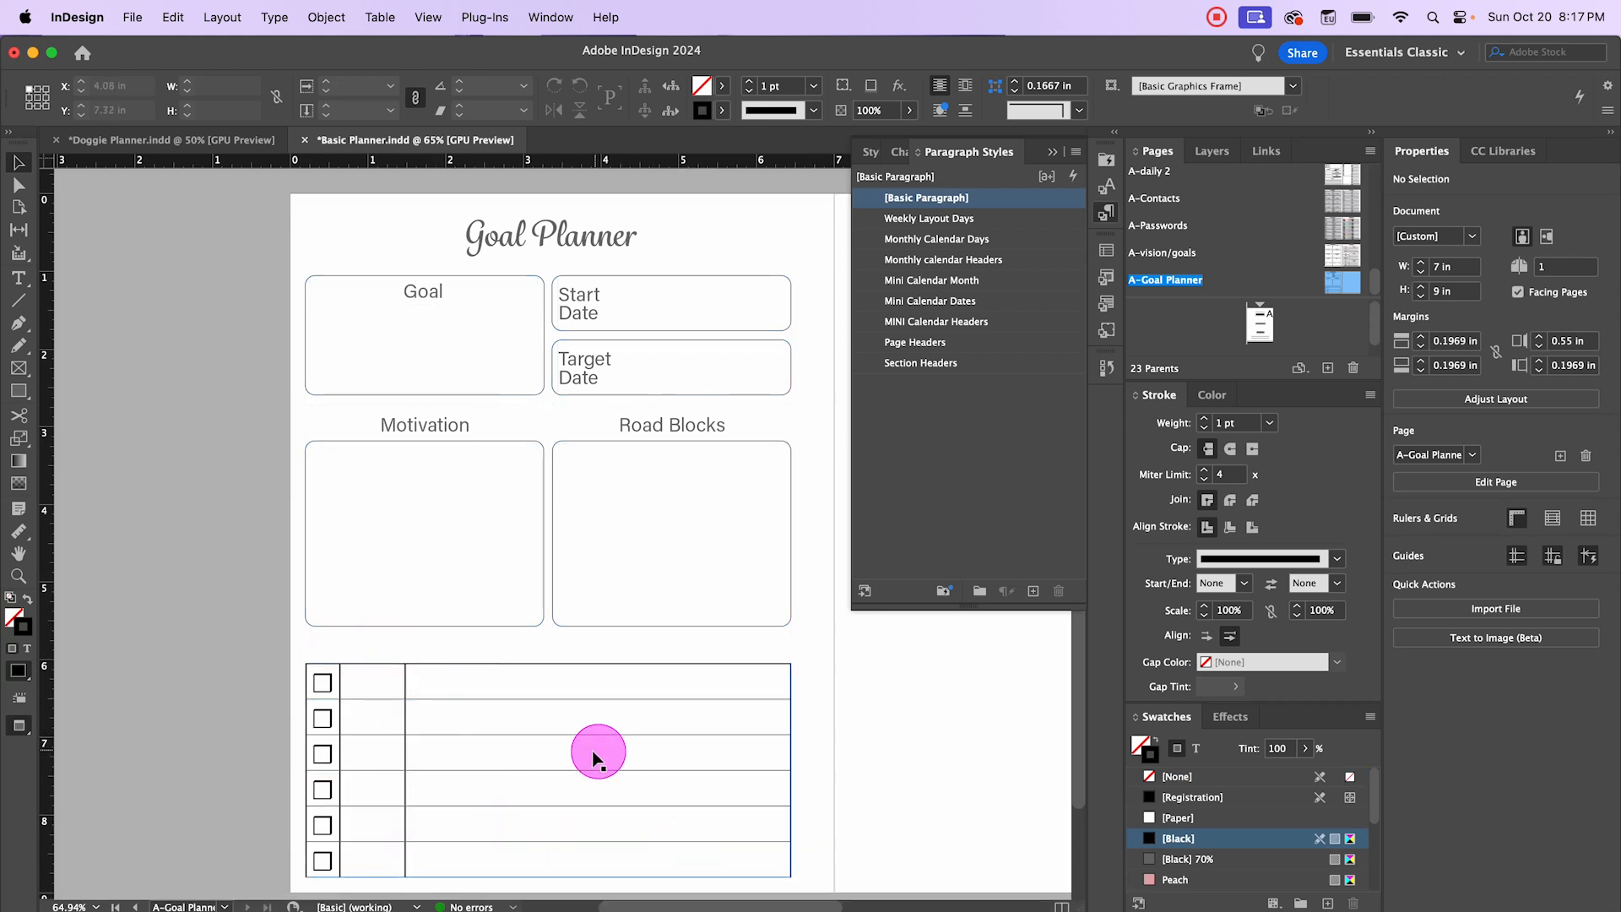
# Step: Show guides and frame edges again, and add a text frame reading "Date" directly above the table's second column
pyautogui.press('w')
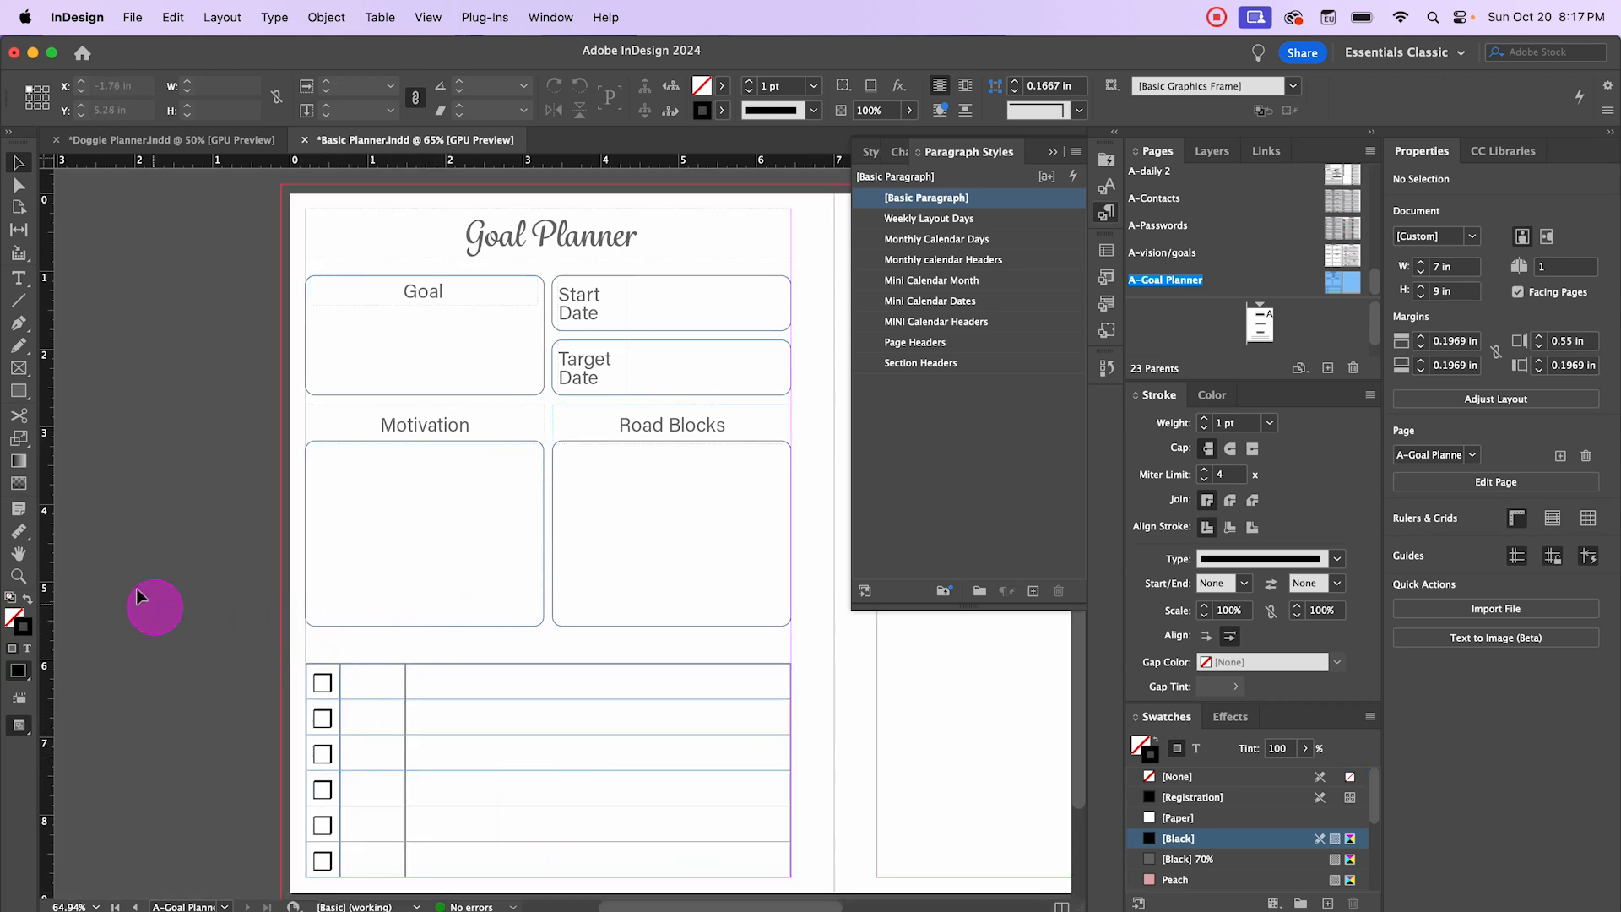
pyautogui.press('t')
pyautogui.moveTo(338, 629); pyautogui.dragTo(403, 661)
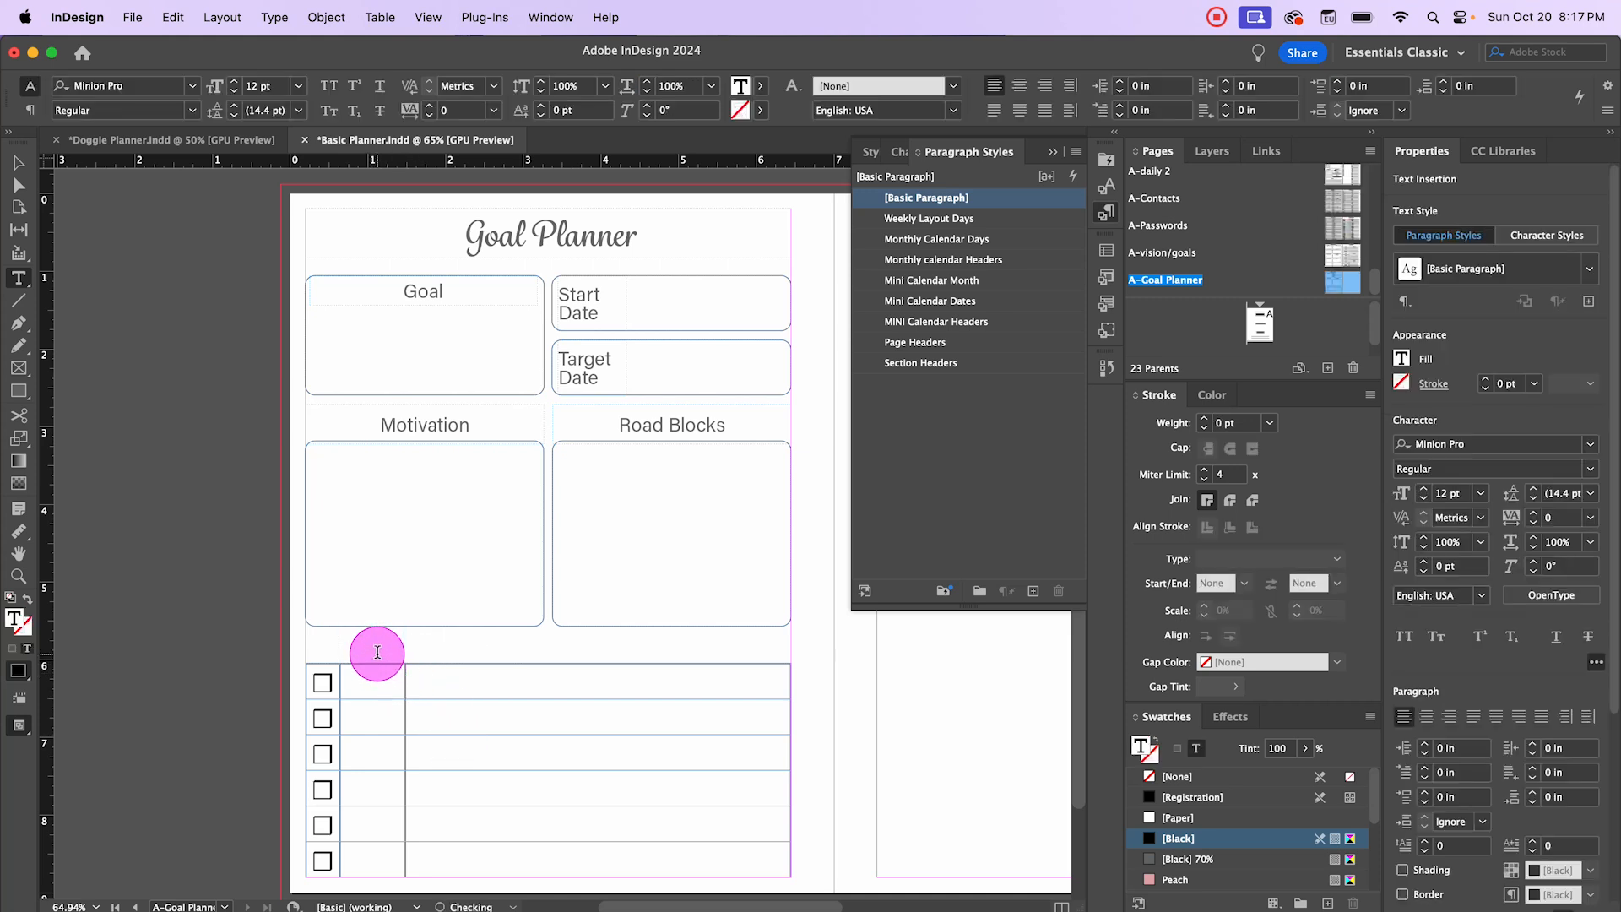
pyautogui.write('ADate')
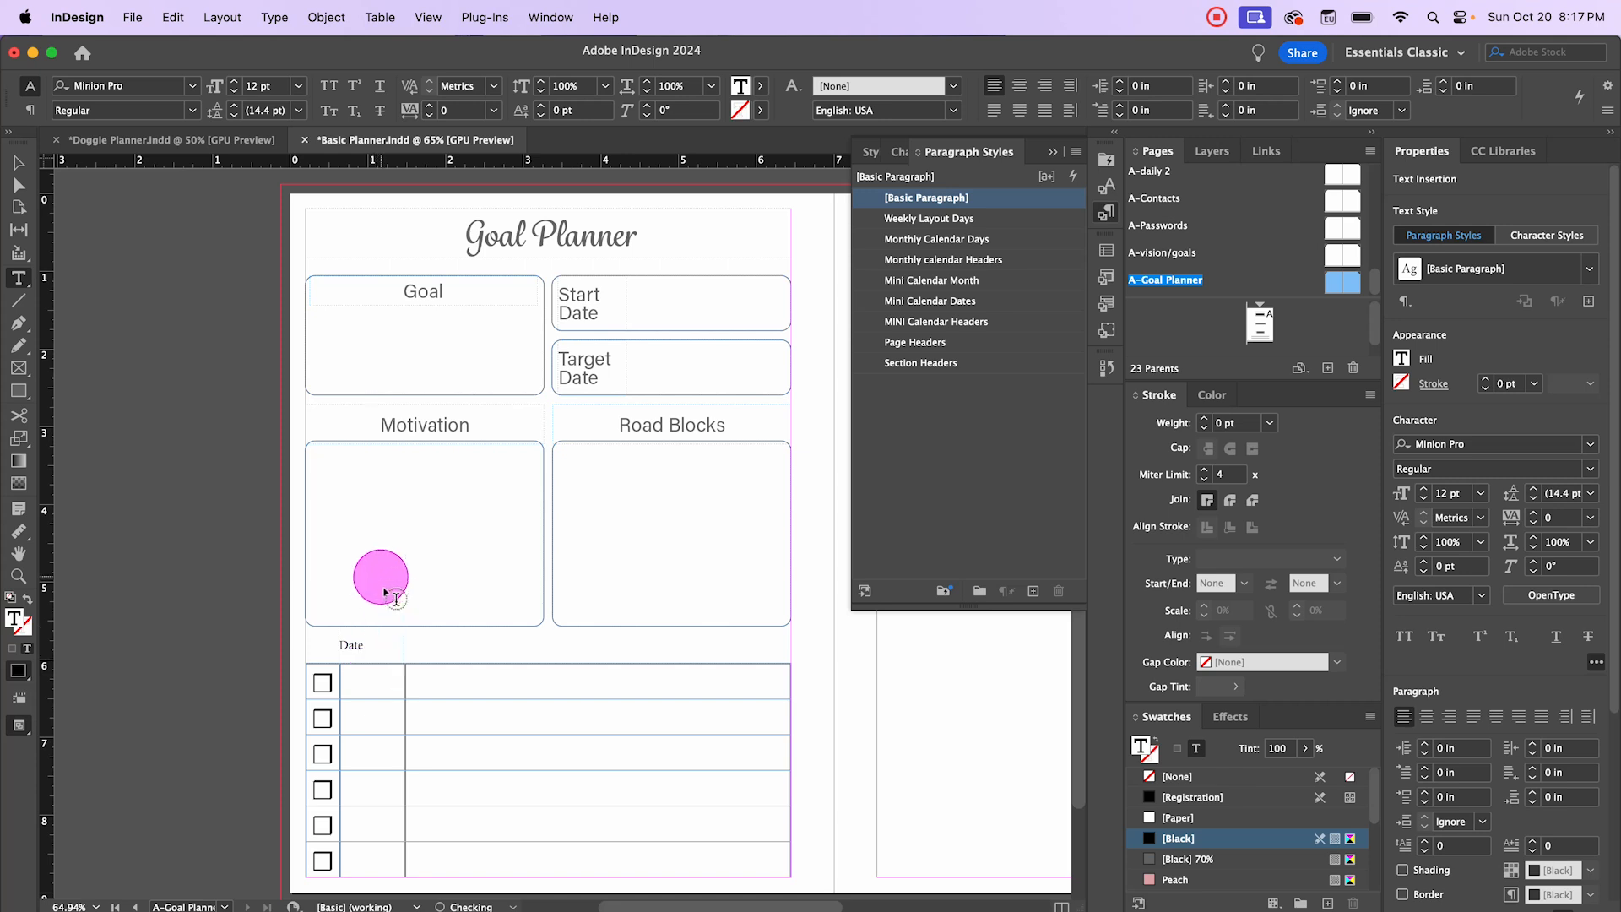
# Step: Apply the Section Headers paragraph style to the Date label and move its frame slightly down toward the table
pyautogui.moveTo(364, 644); pyautogui.dragTo(338, 644)
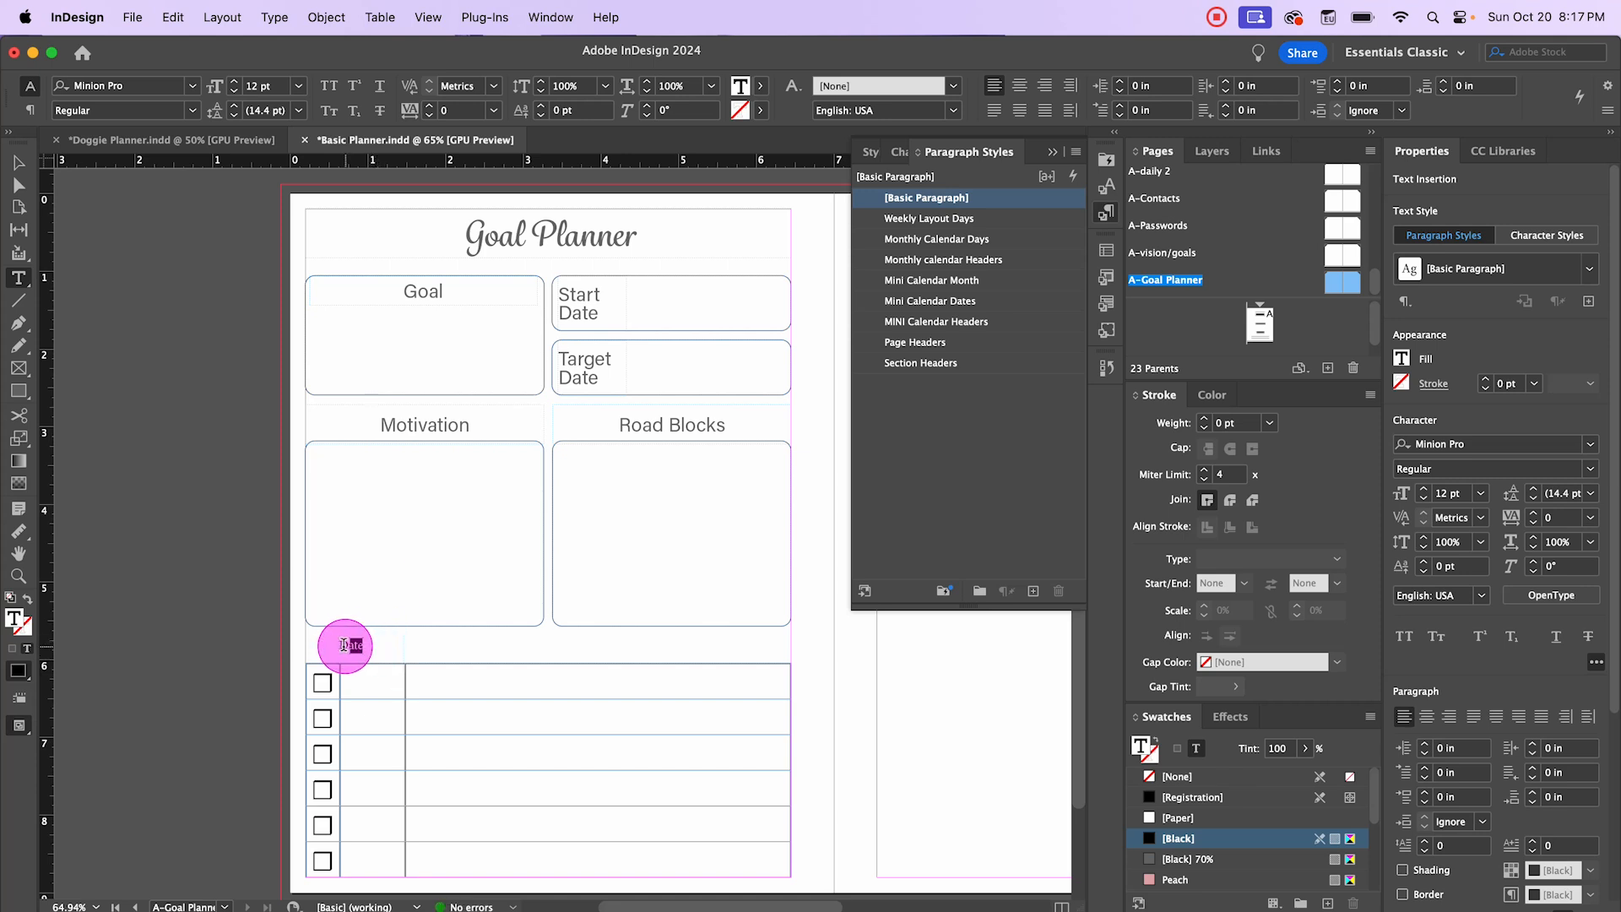
pyautogui.click(915, 369)
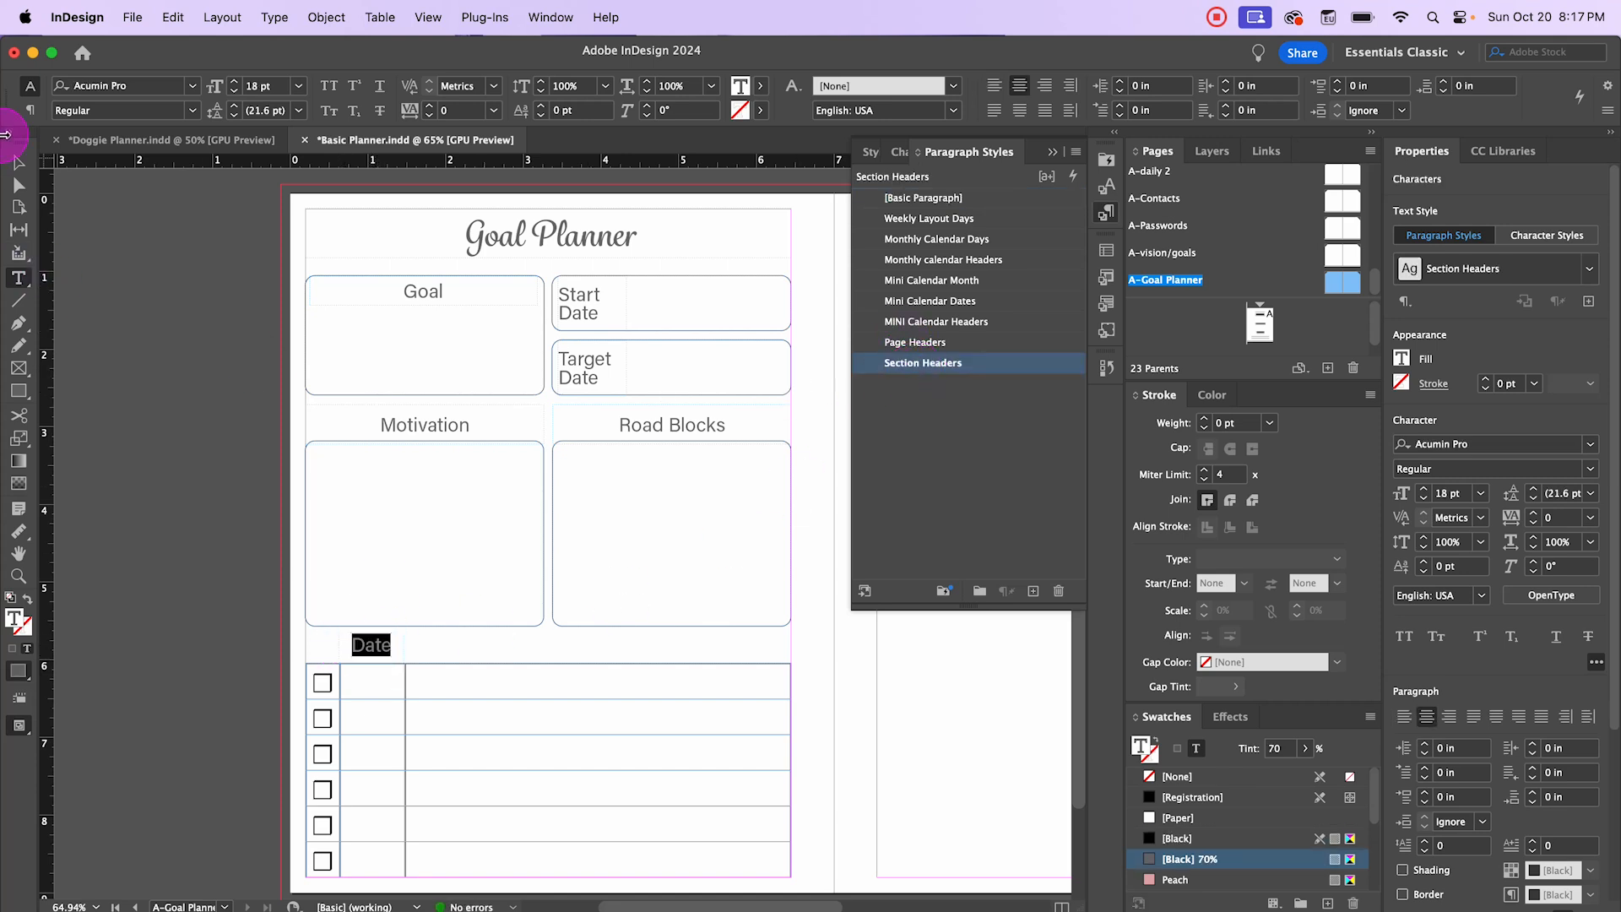
pyautogui.click(15, 163)
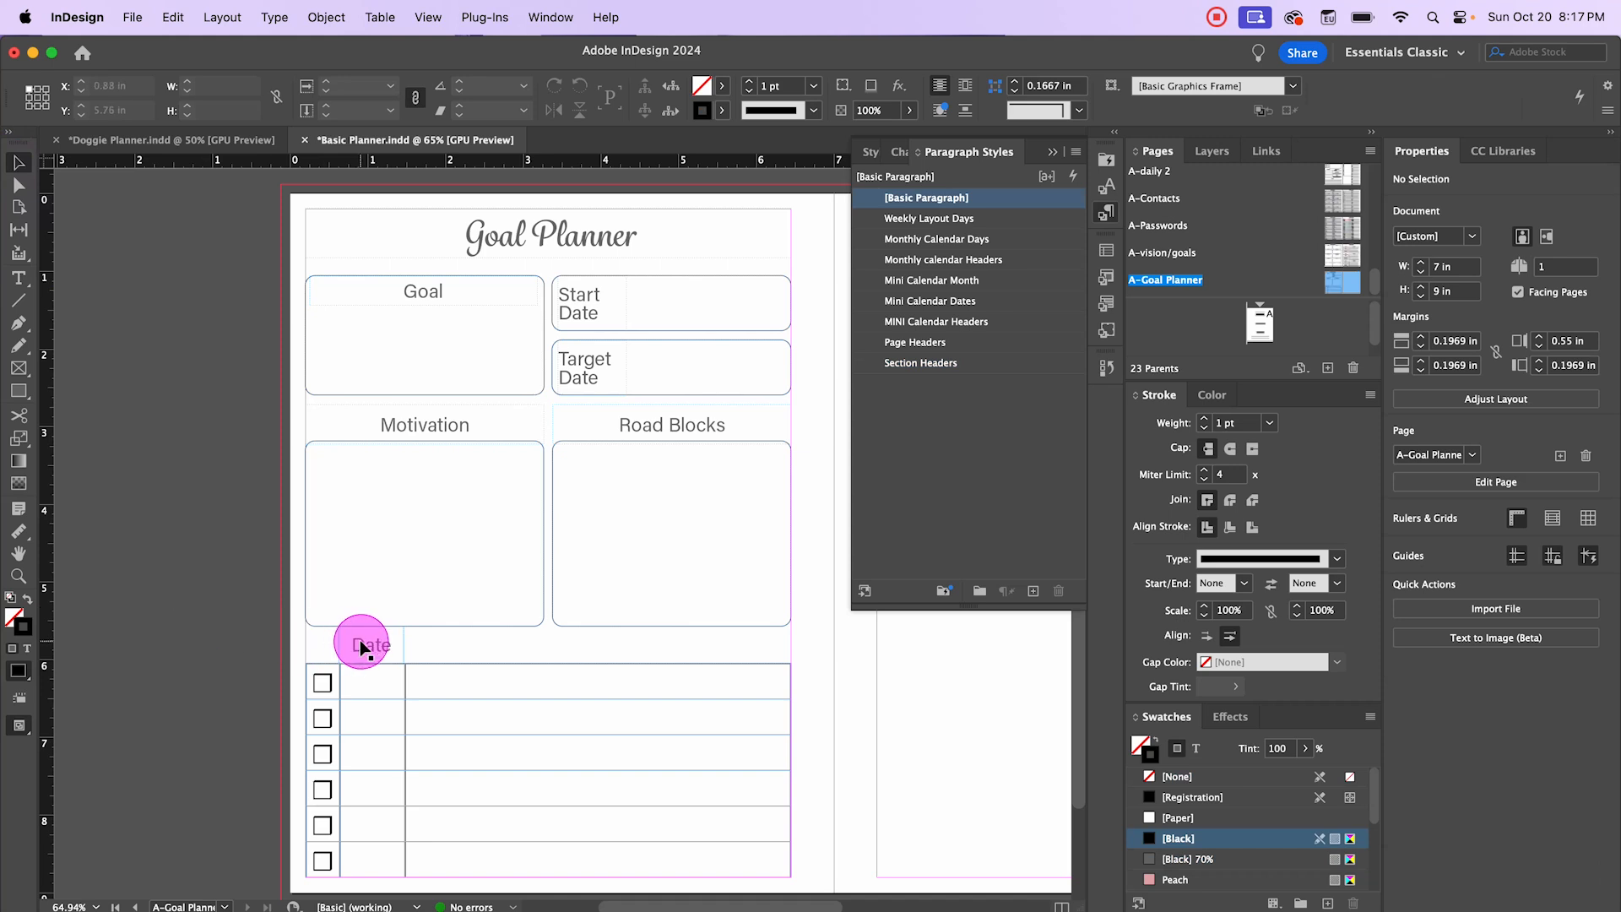
pyautogui.moveTo(362, 647); pyautogui.dragTo(361, 652)
pyautogui.click(157, 494)
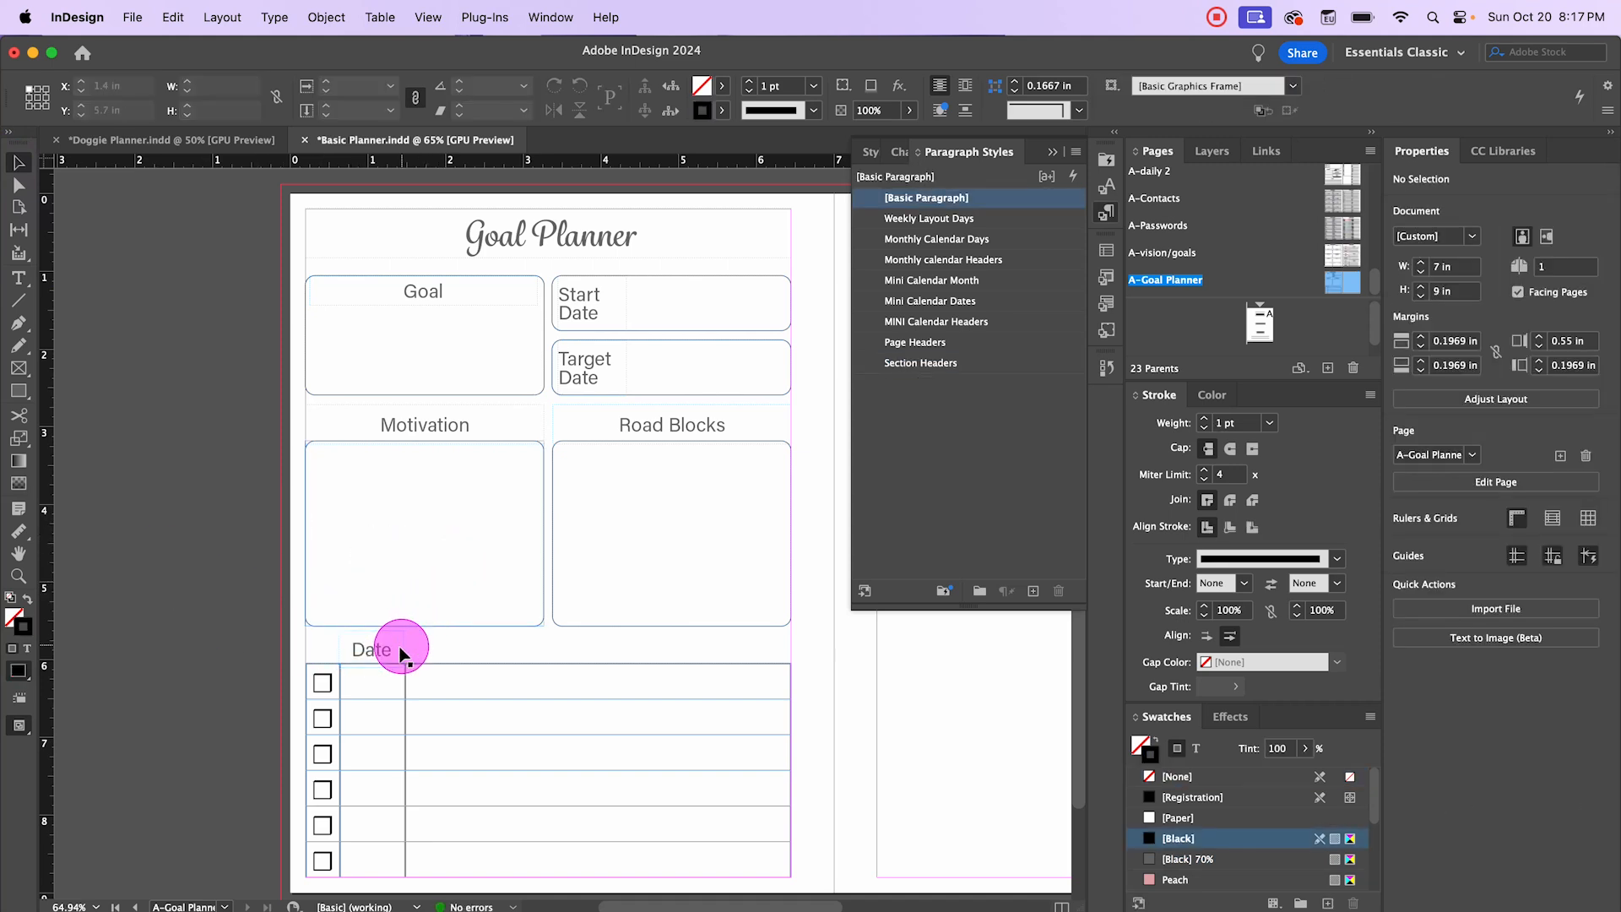
# Step: Duplicate the Date label above the third column, widen the copy to the column's width, and change its text to "Action Steps"
pyautogui.click(15, 280)
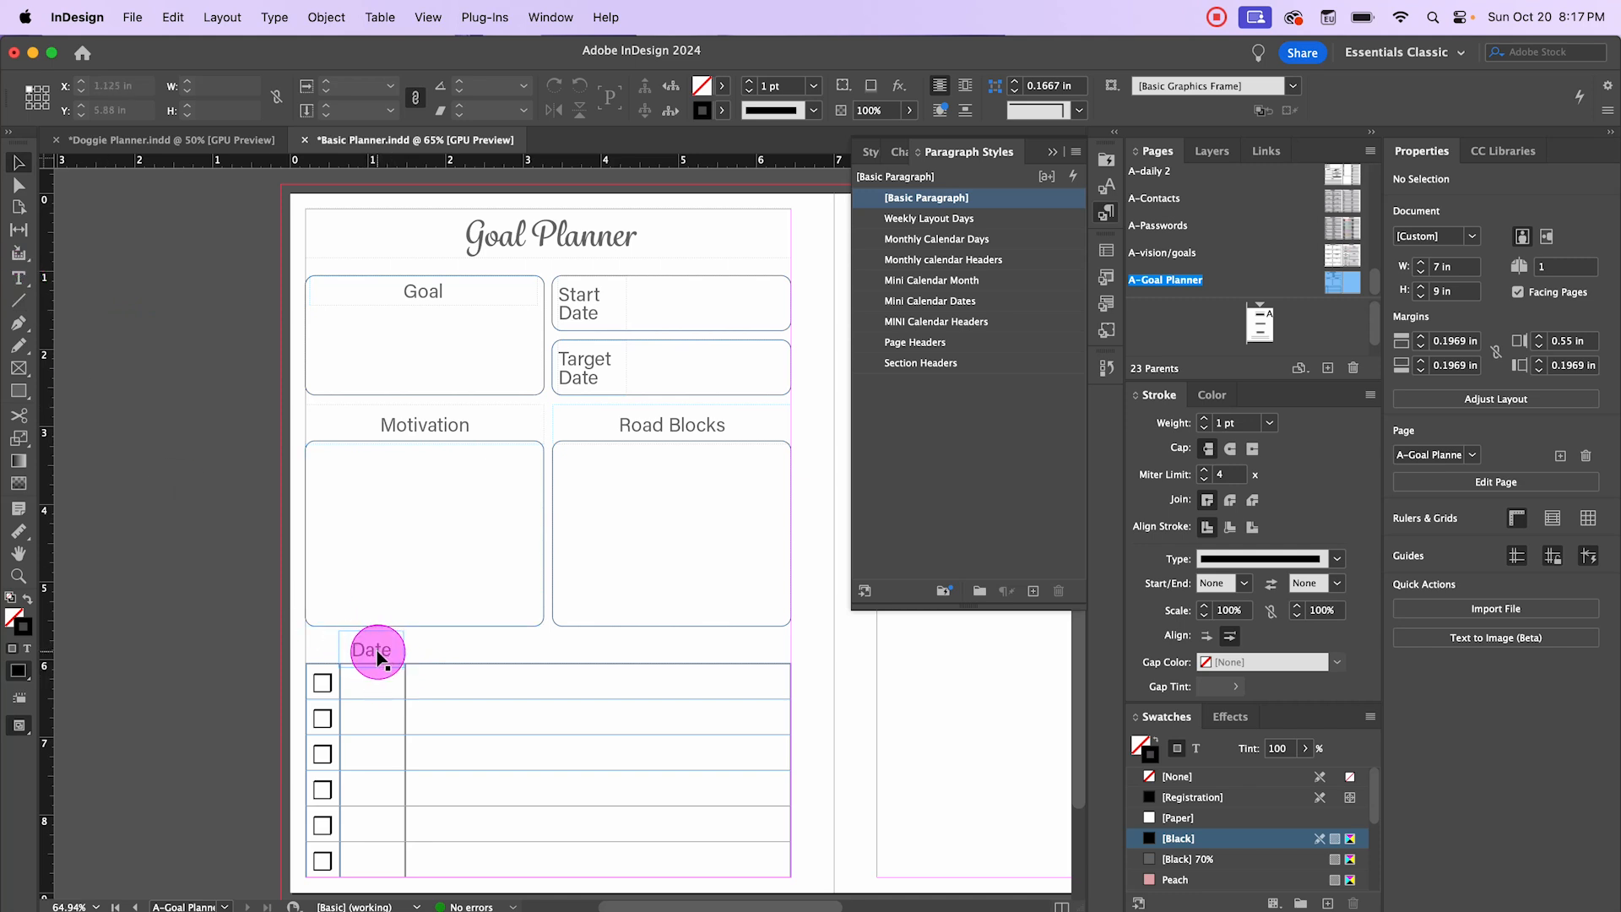
pyautogui.moveTo(378, 657); pyautogui.dragTo(792, 667)
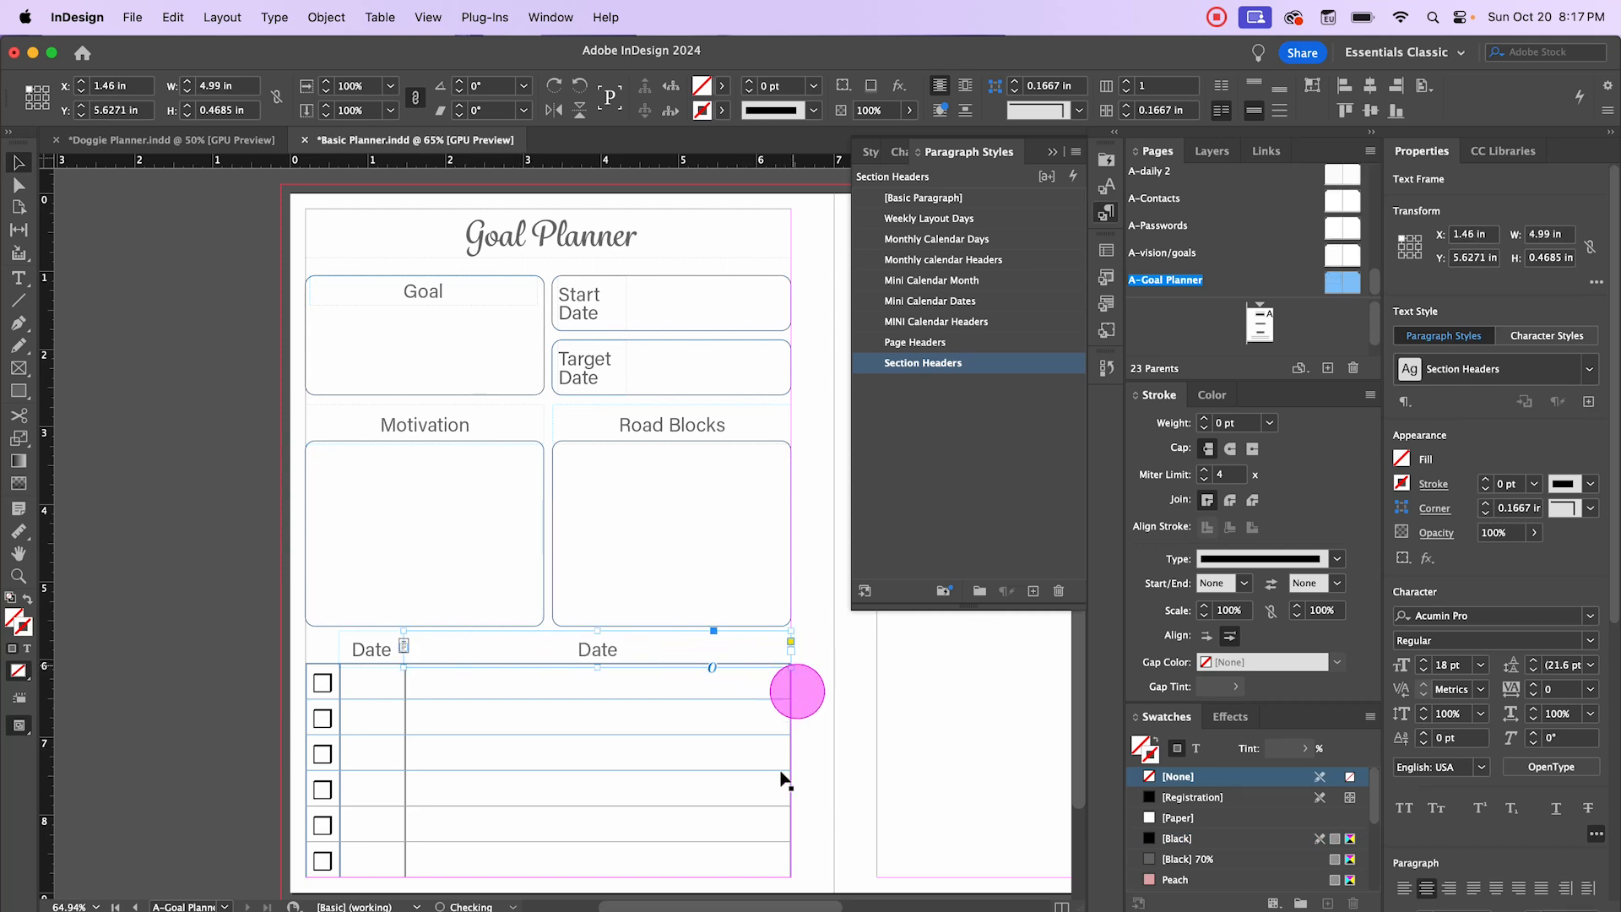
pyautogui.doubleClick(624, 649)
pyautogui.doubleClick(627, 649)
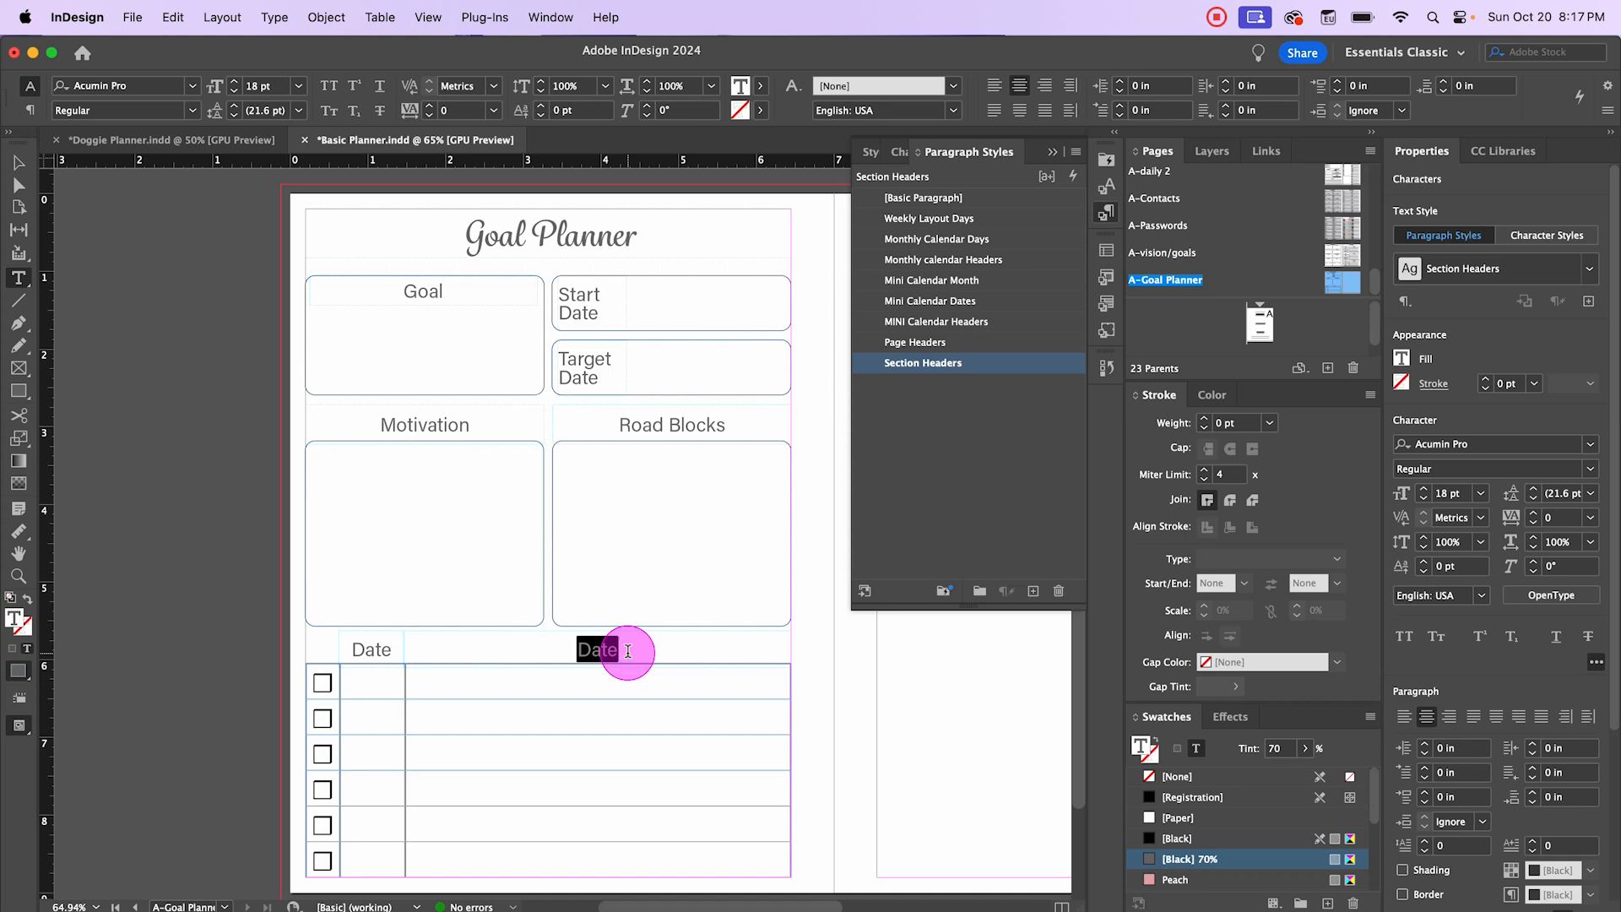
pyautogui.write('Action Steps')
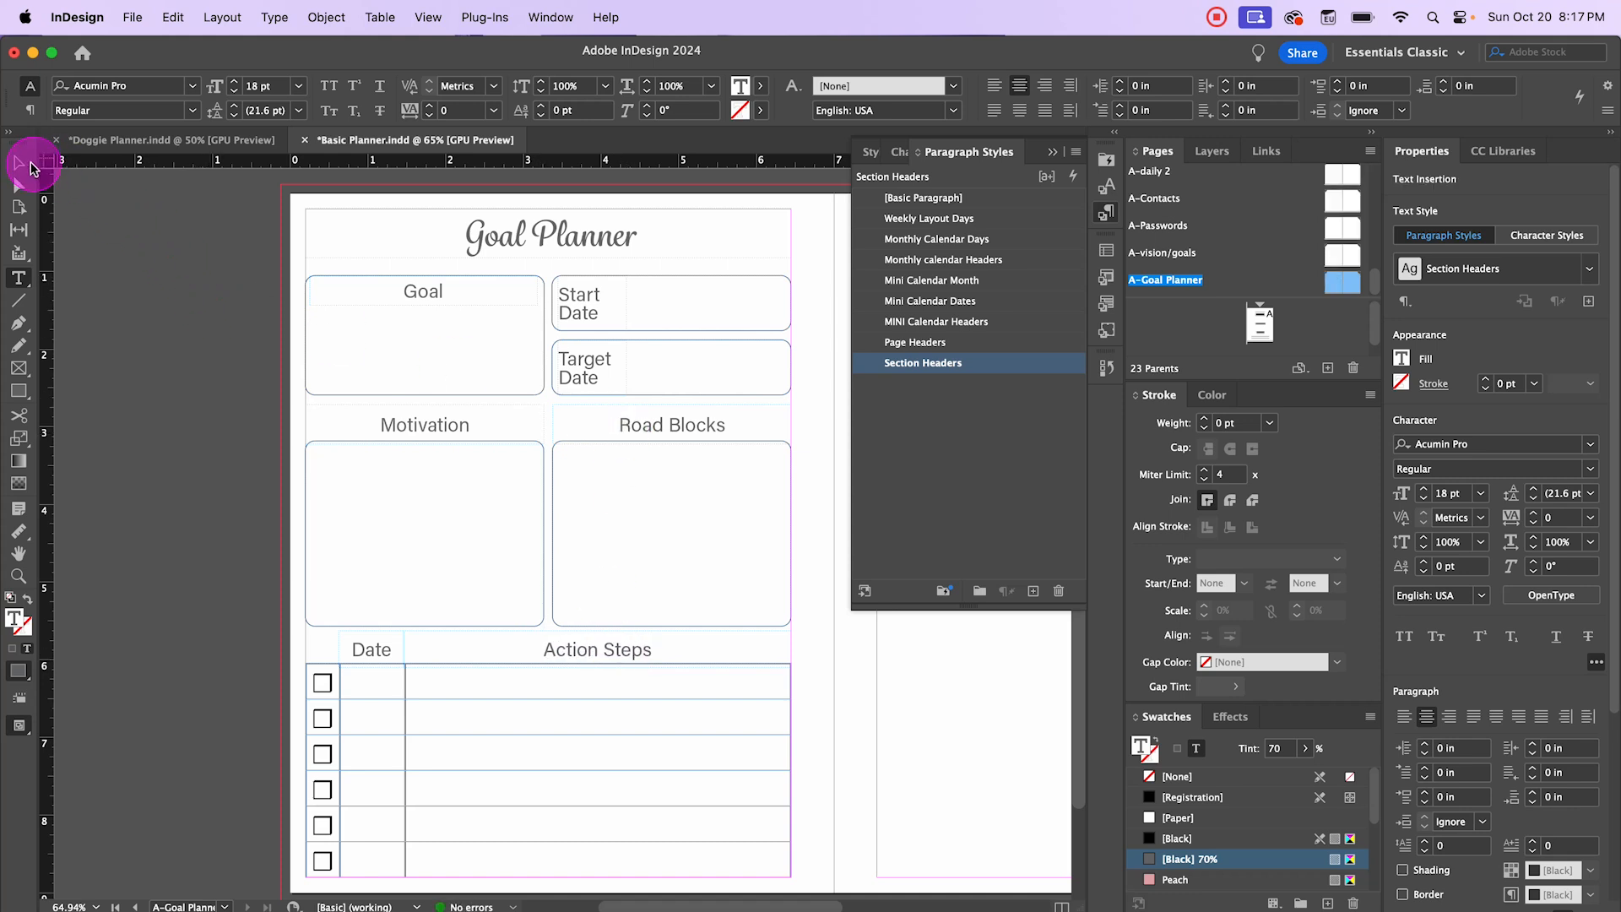
pyautogui.click(19, 162)
pyautogui.click(93, 272)
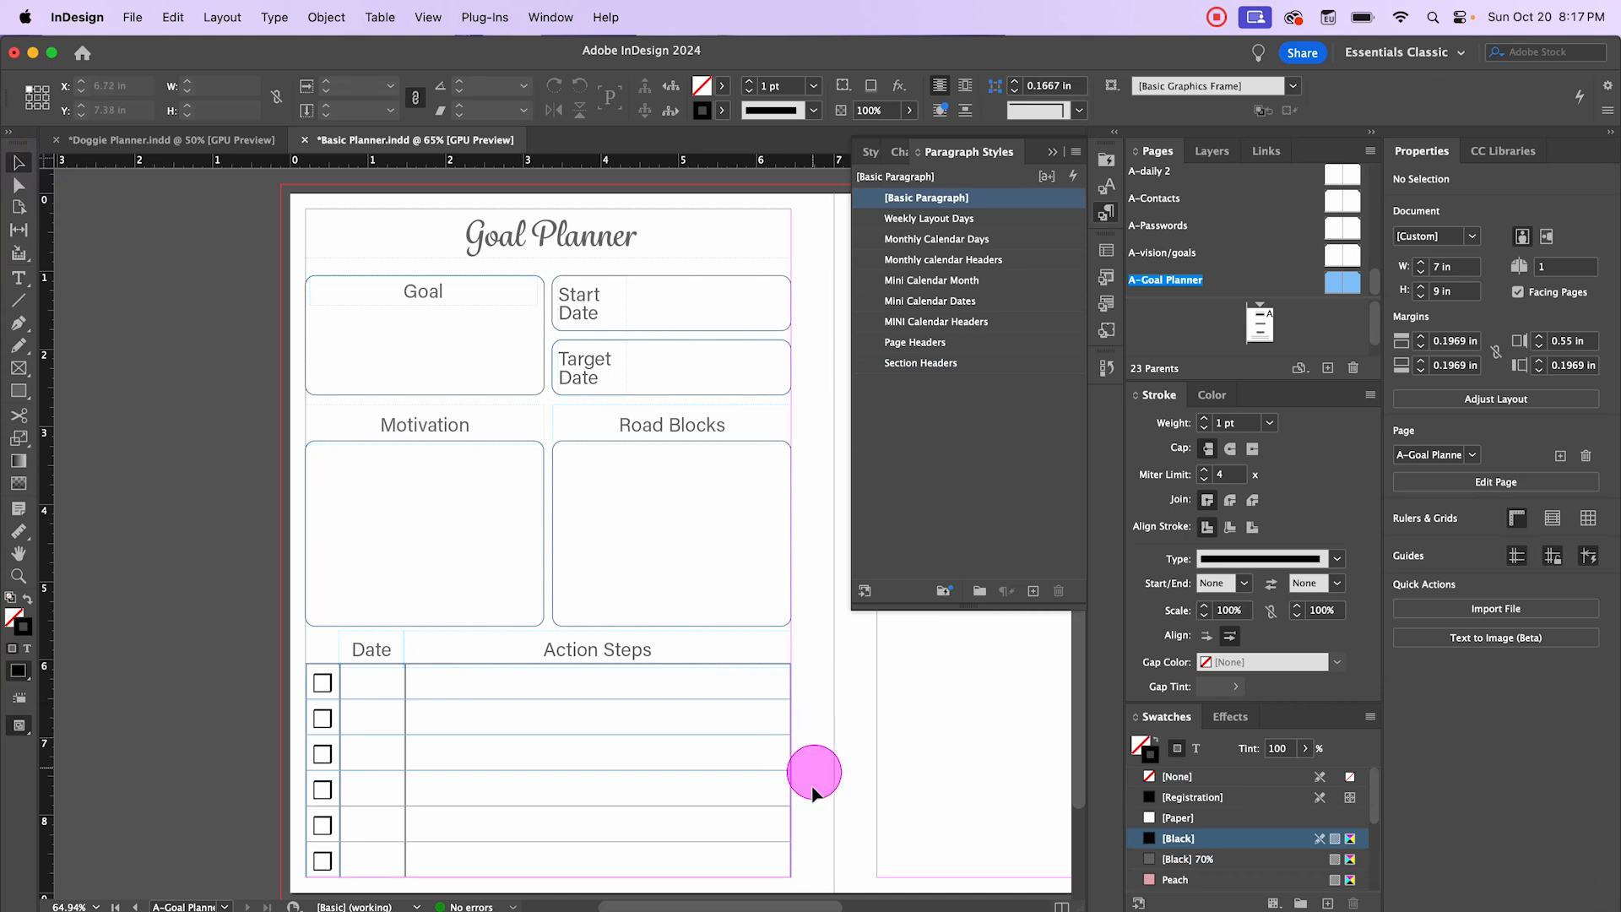
# Step: Create a rectangle 3 in wide and 0.58 in high near the top of the Goal Planner's blank right page
pyautogui.press('super+minus')
pyautogui.moveTo(859, 692); pyautogui.dragTo(718, 692)
pyautogui.click(1050, 156)
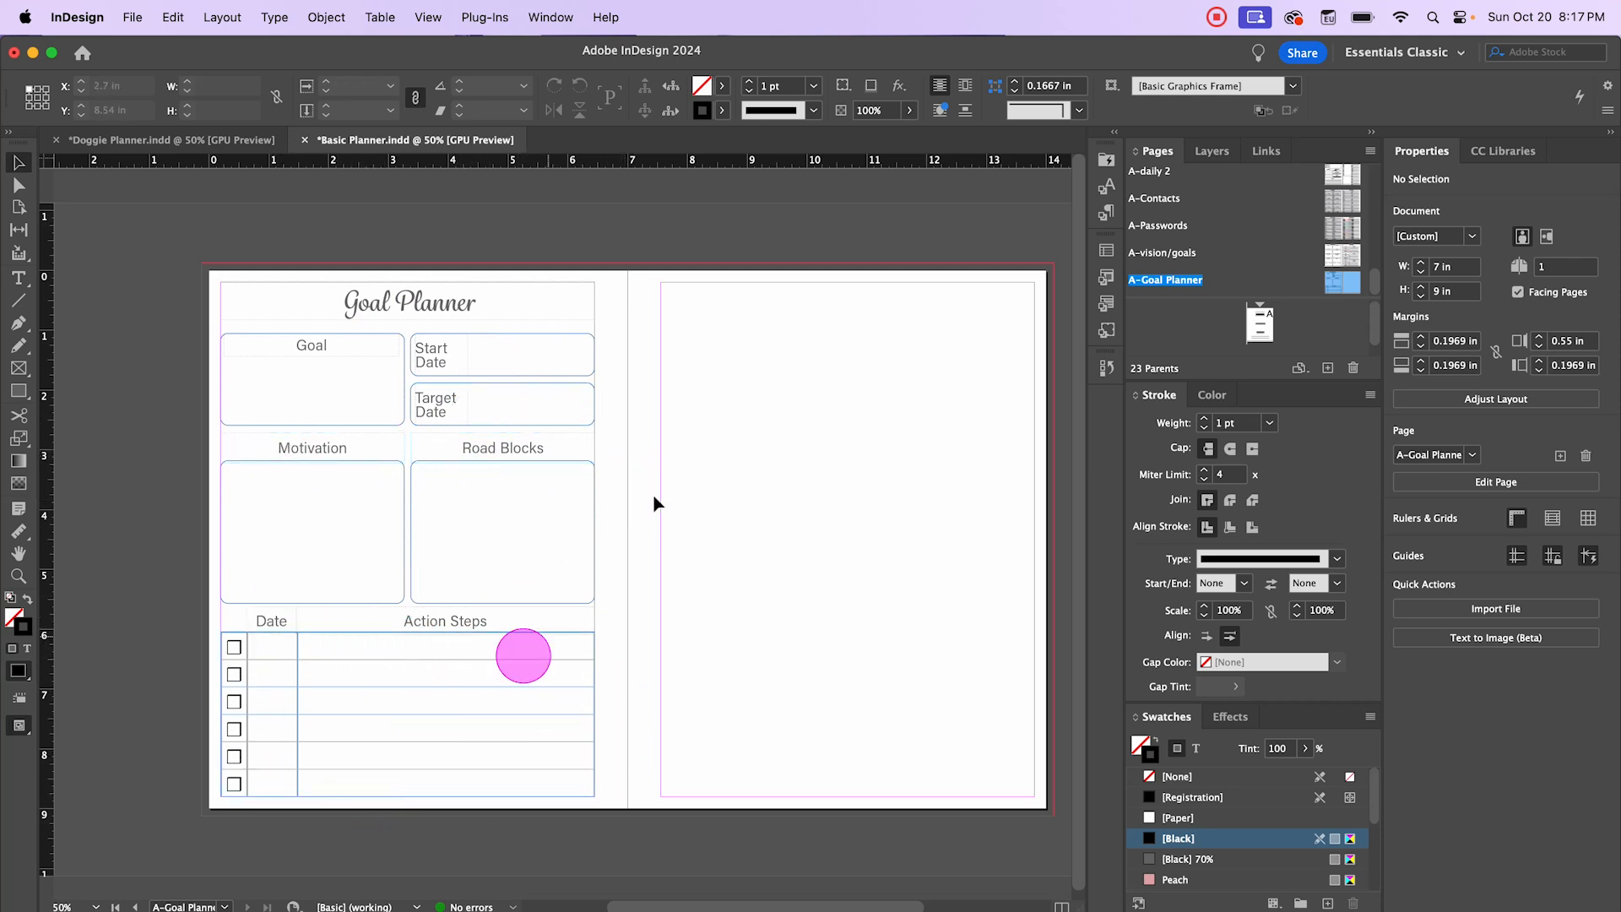
pyautogui.moveTo(776, 385); pyautogui.dragTo(634, 349)
pyautogui.scroll(1, 673, 380)
pyautogui.scroll(-1, 726, 397)
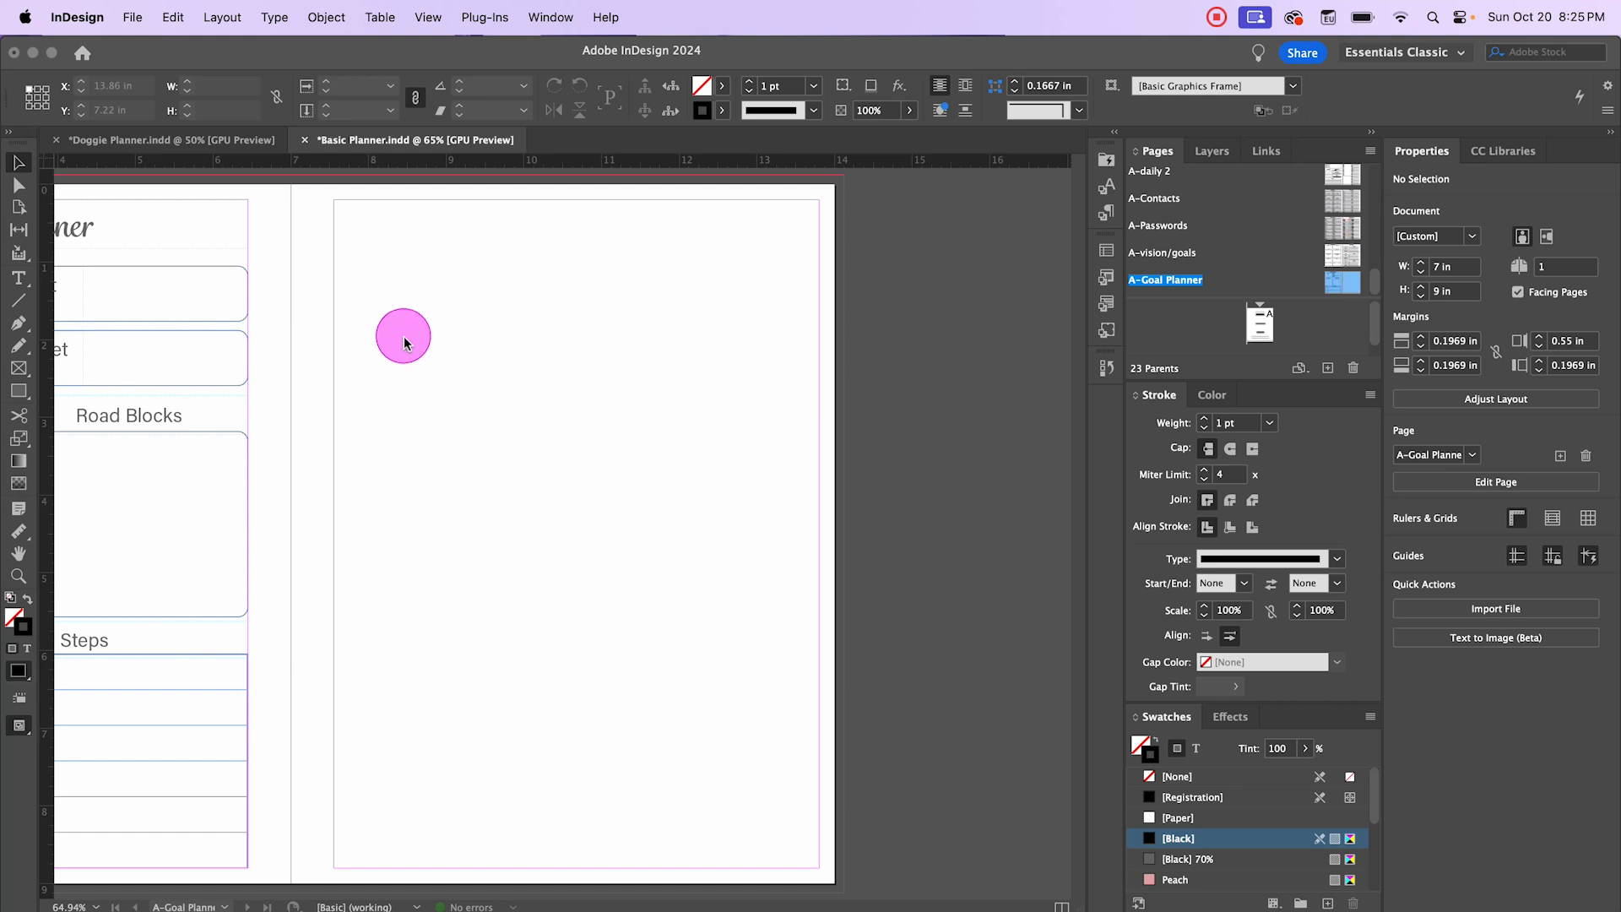
pyautogui.click(22, 389)
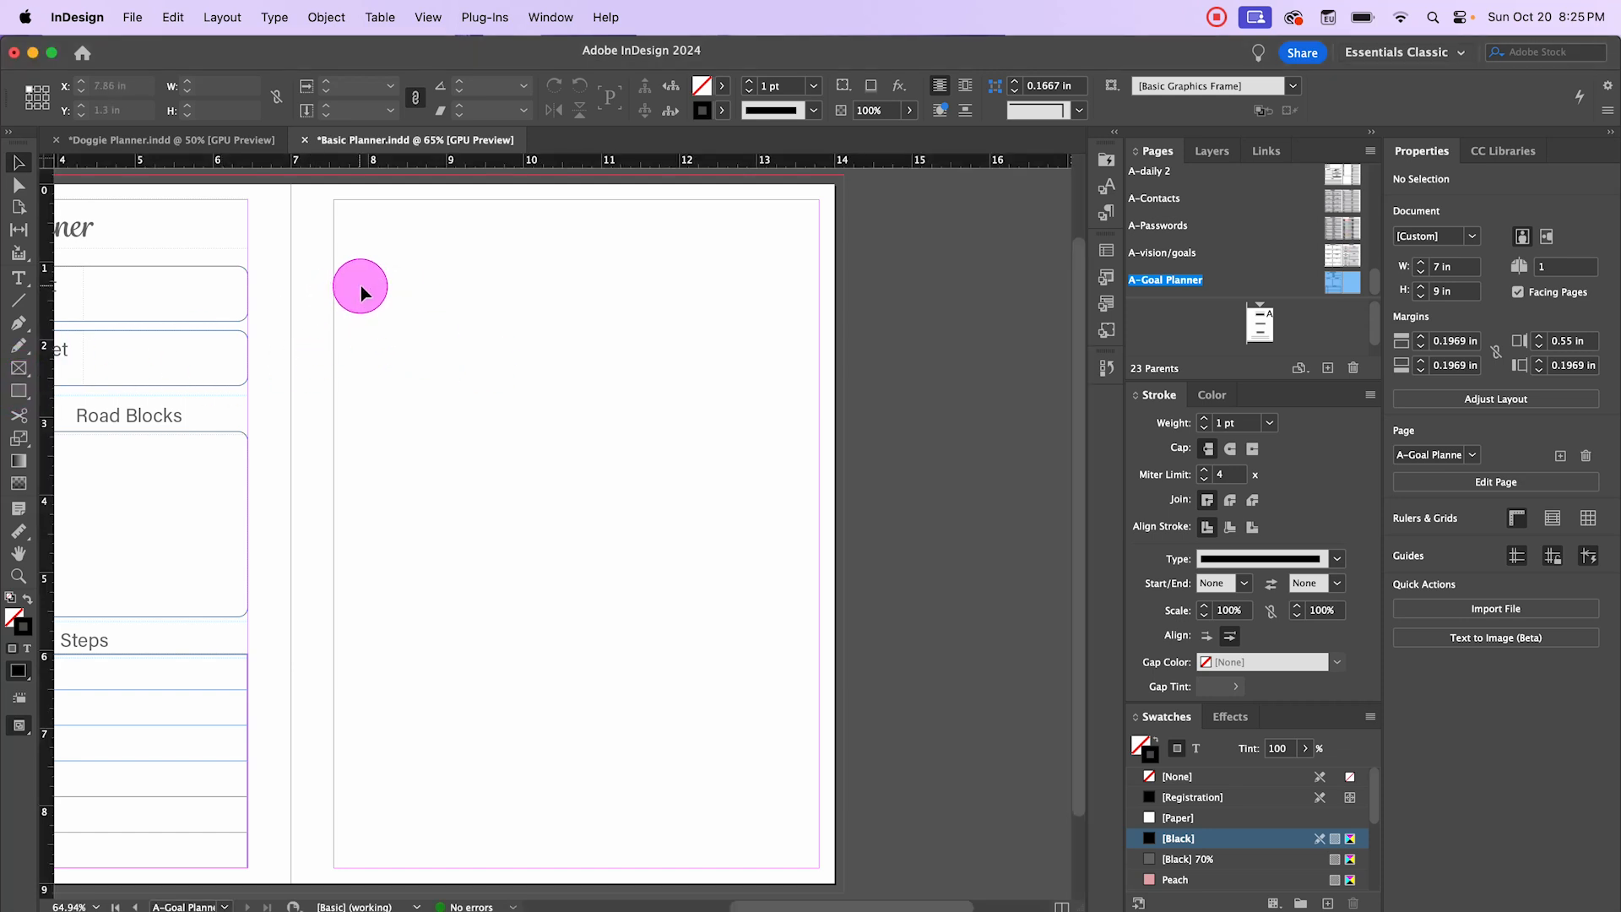
pyautogui.press('m')
pyautogui.click(389, 314)
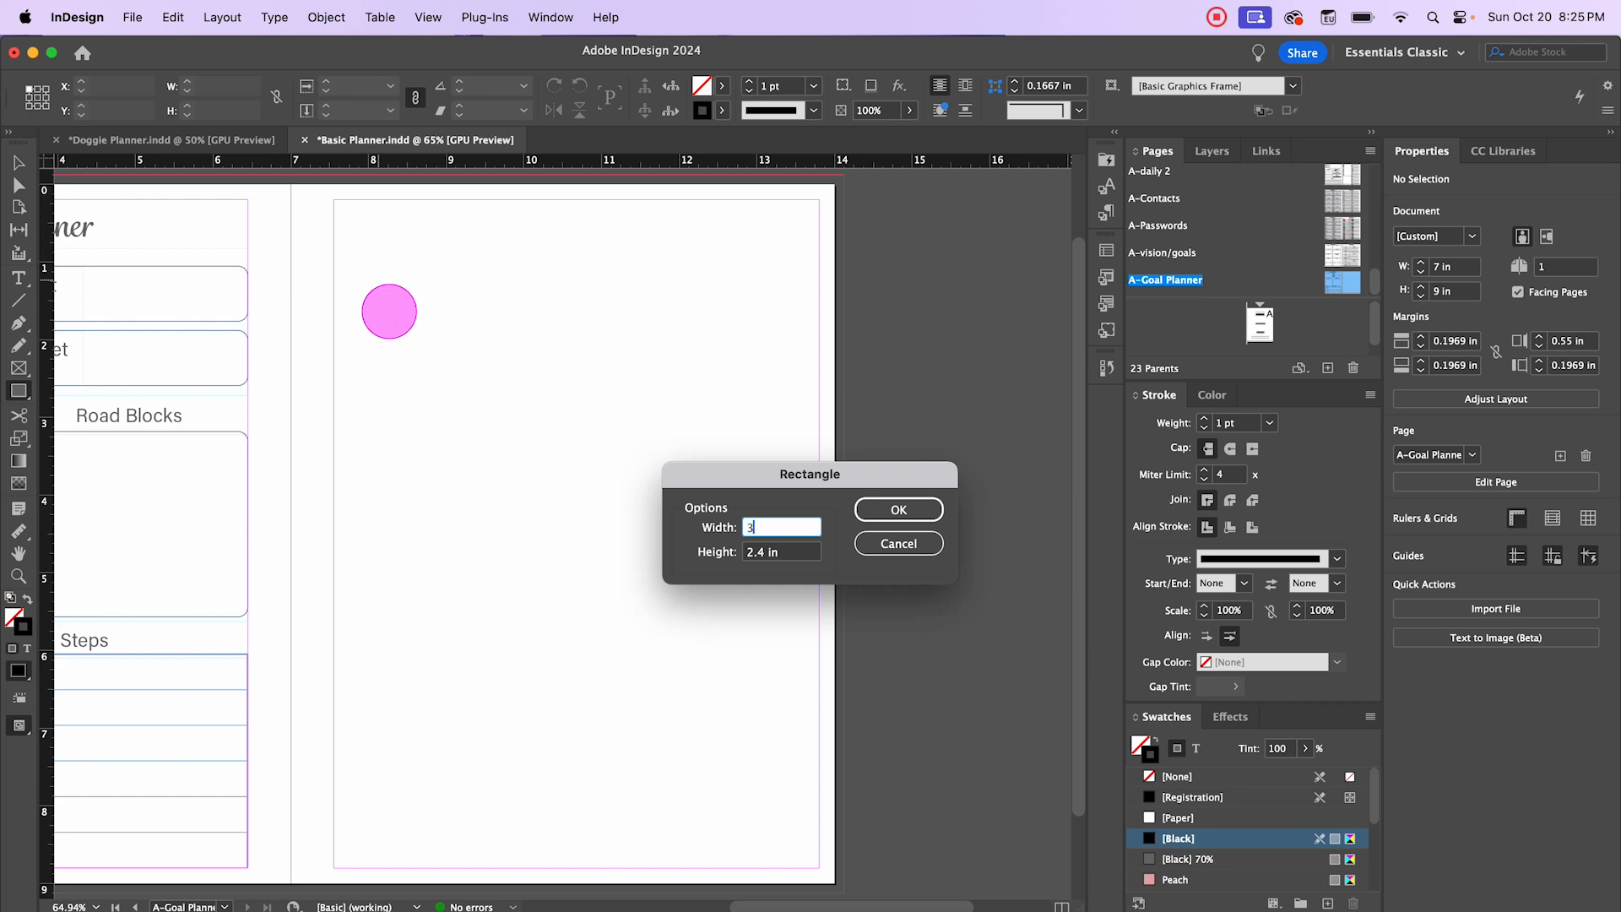
pyautogui.press('Tab')
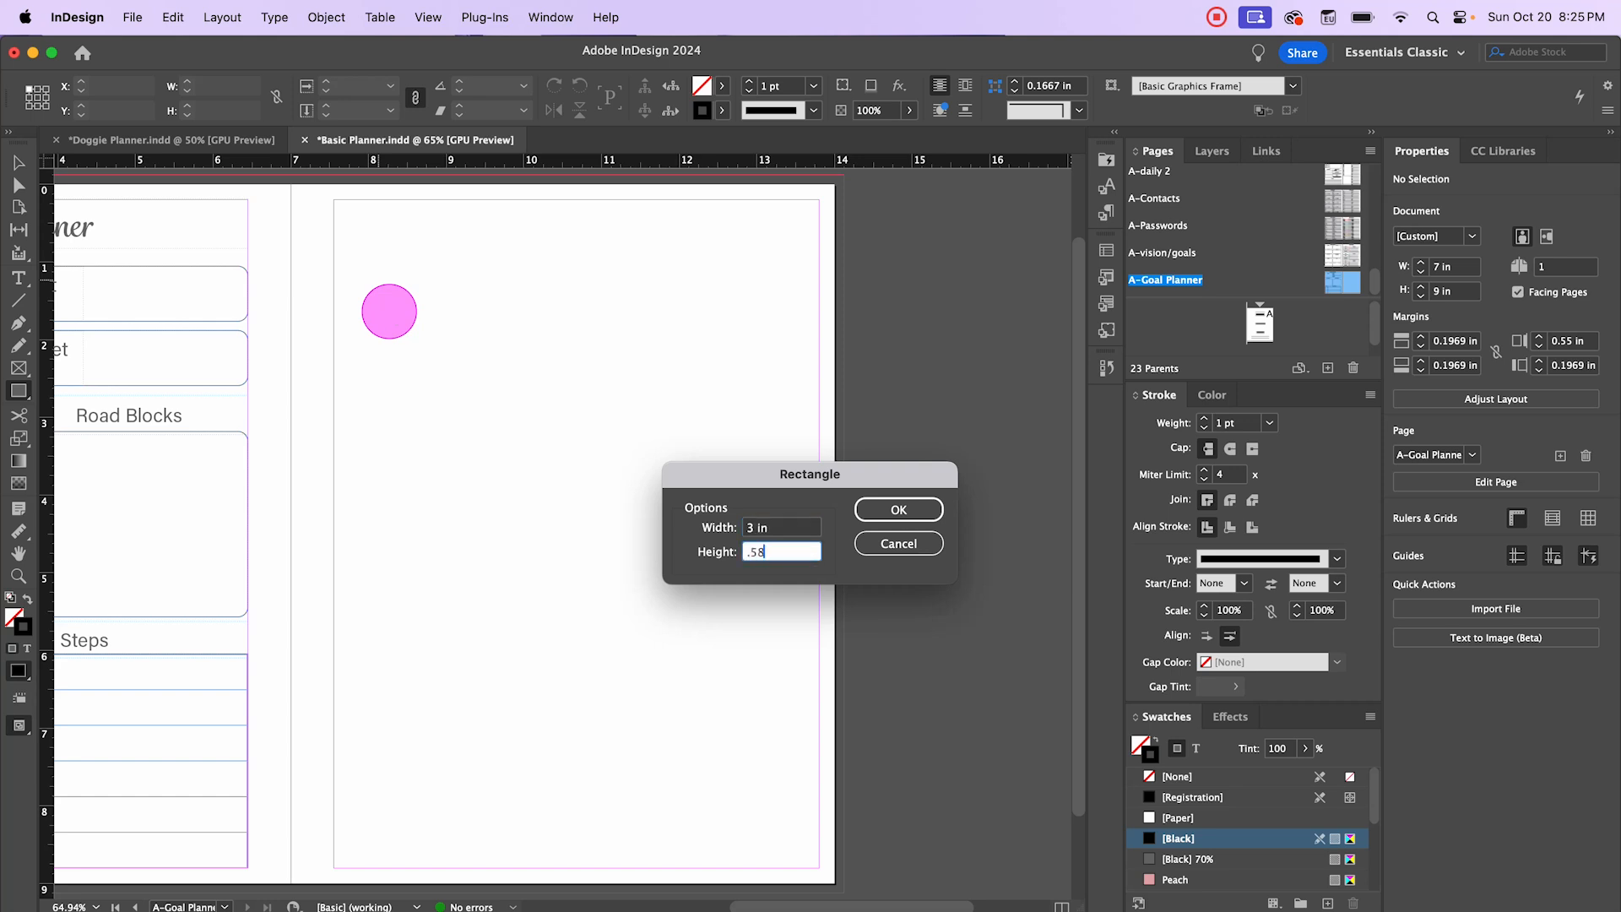
pyautogui.press('Tab')
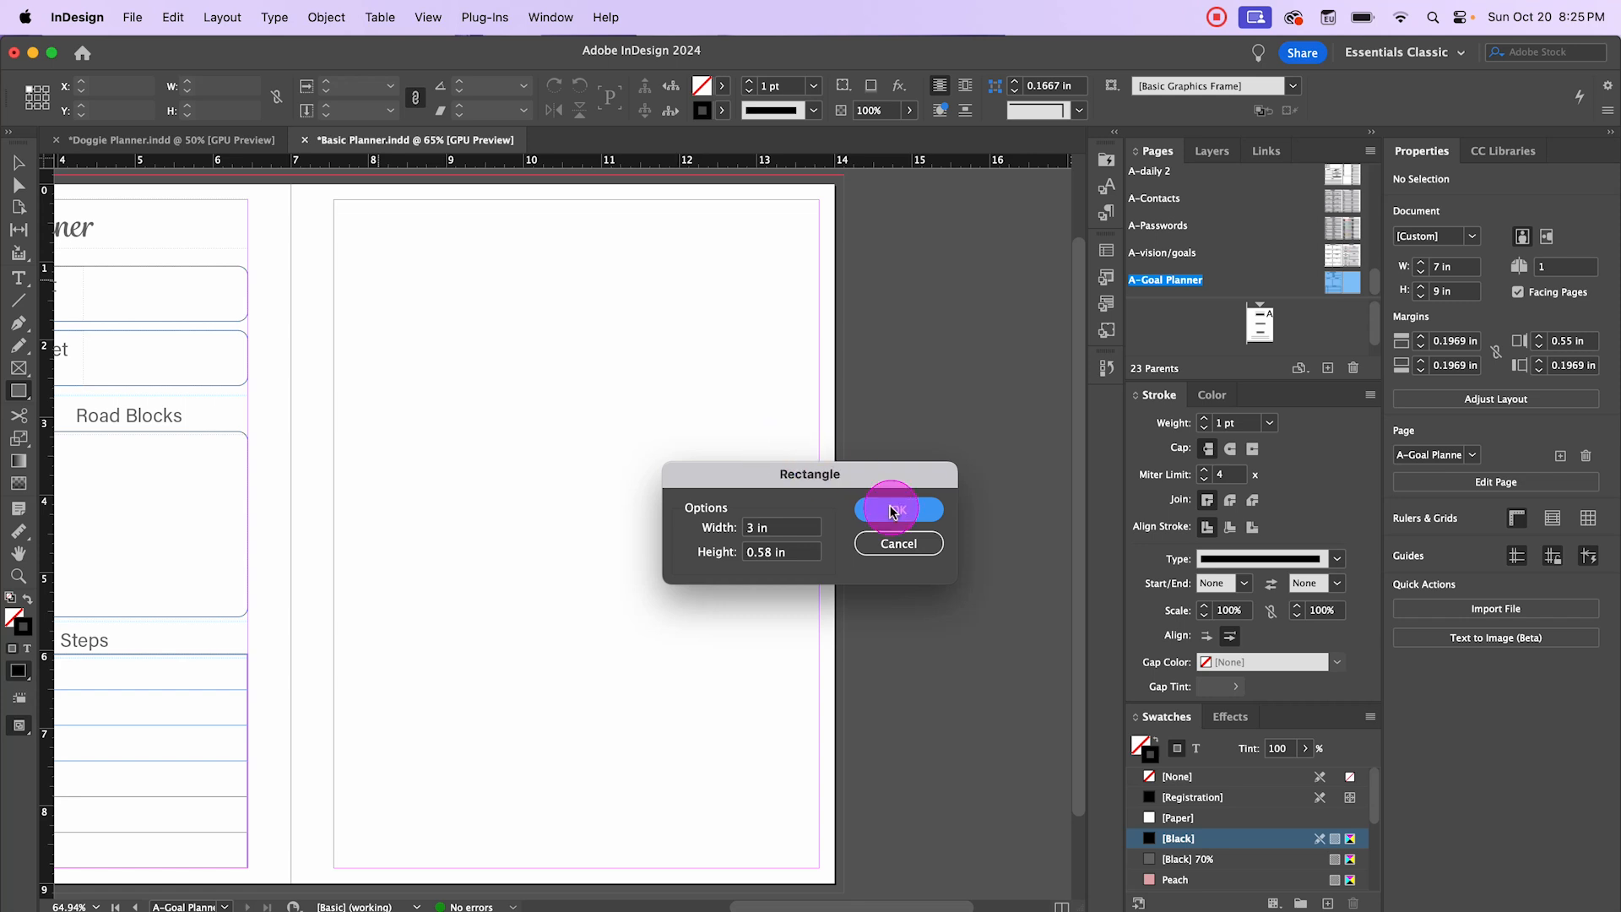
pyautogui.click(896, 508)
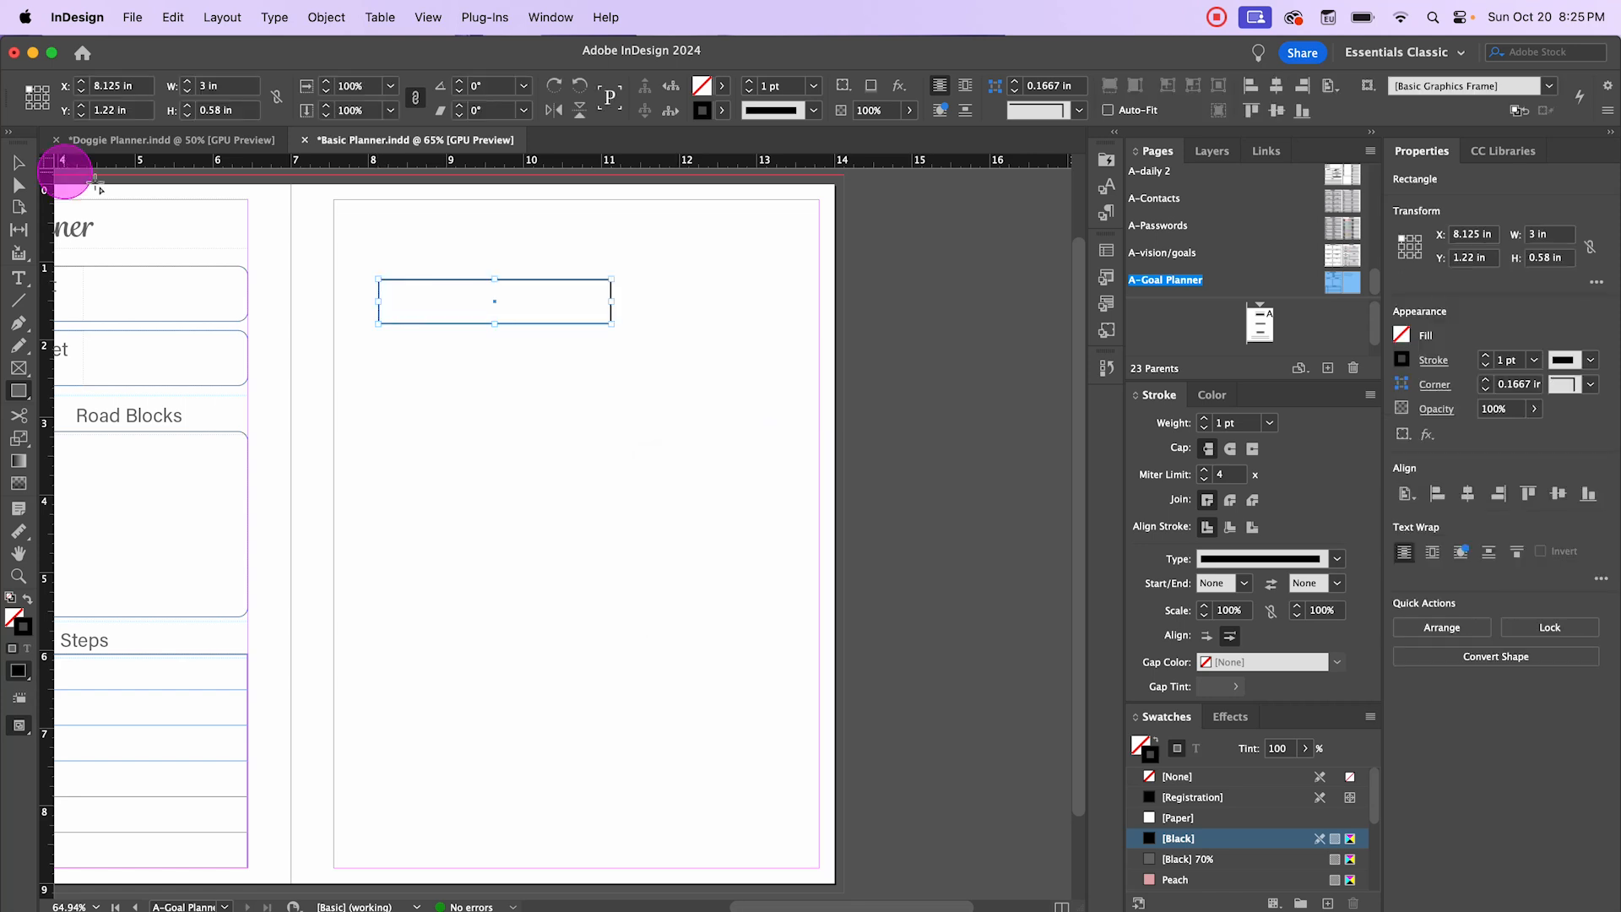
# Step: Apply the Boxes object style to the new rectangle and set its rounded corners to 0.0625 in
pyautogui.click(1107, 331)
pyautogui.click(907, 352)
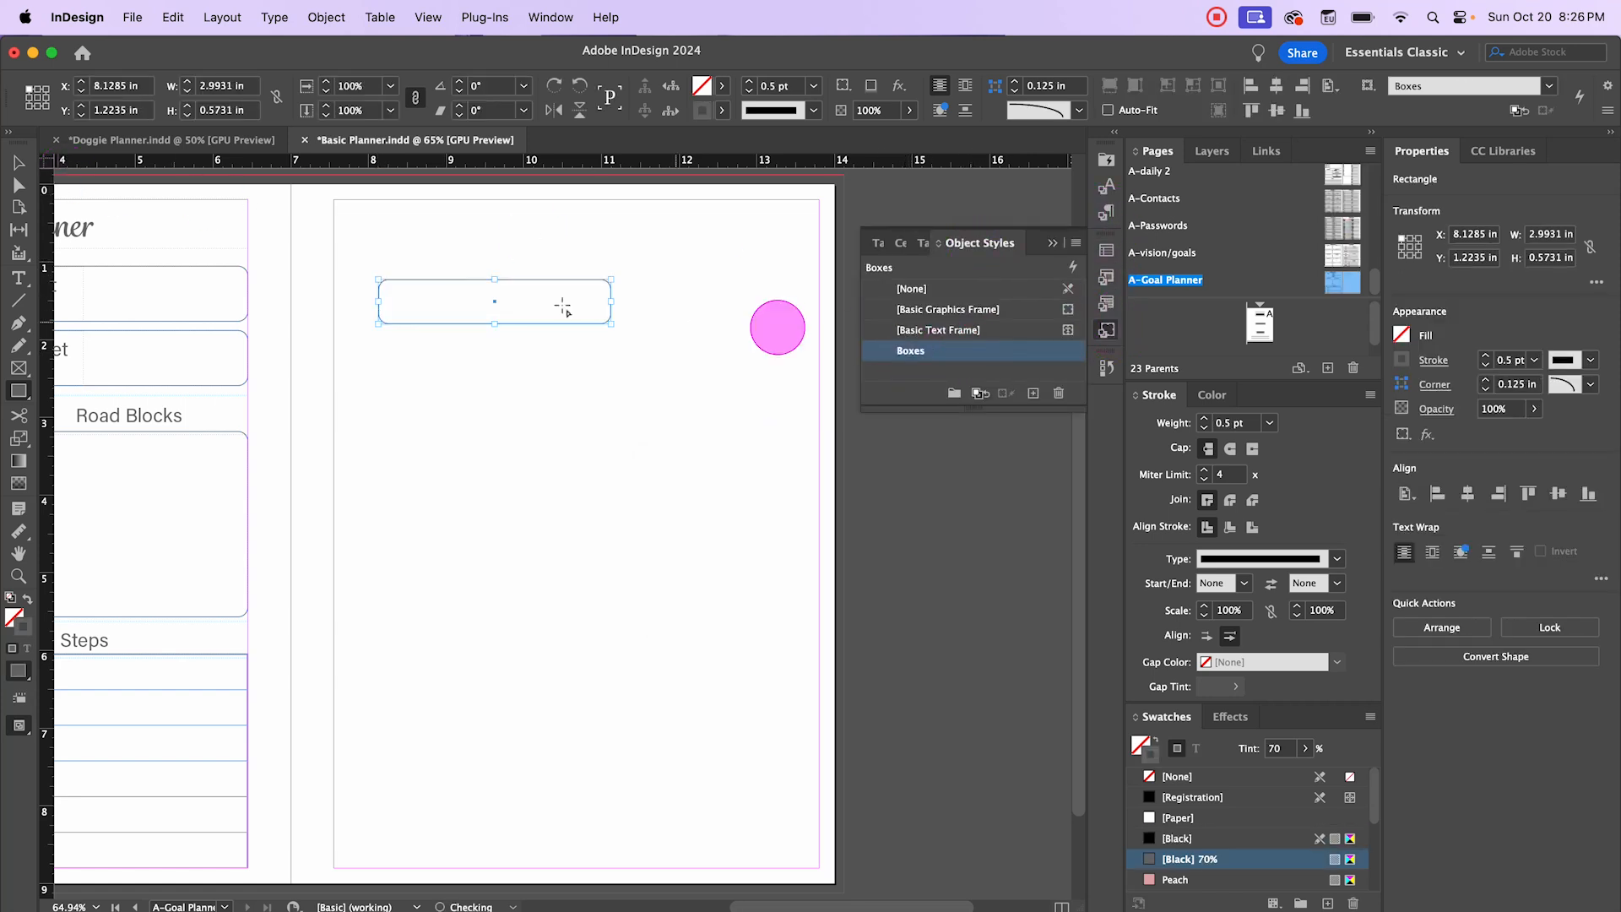
pyautogui.click(19, 163)
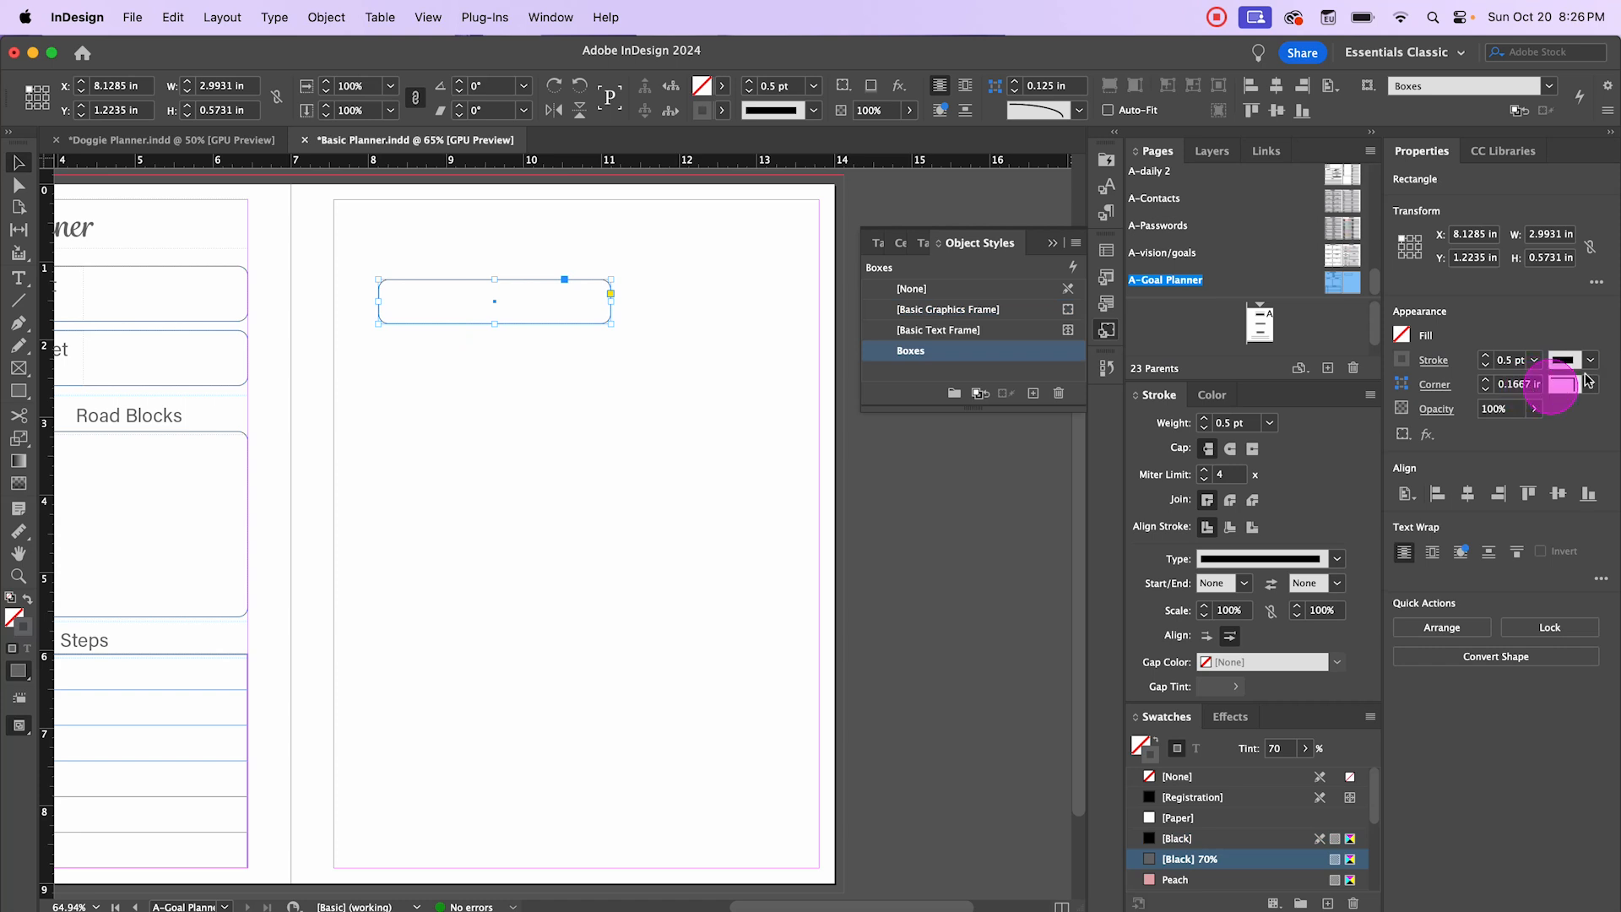
pyautogui.click(1589, 385)
pyautogui.click(1493, 500)
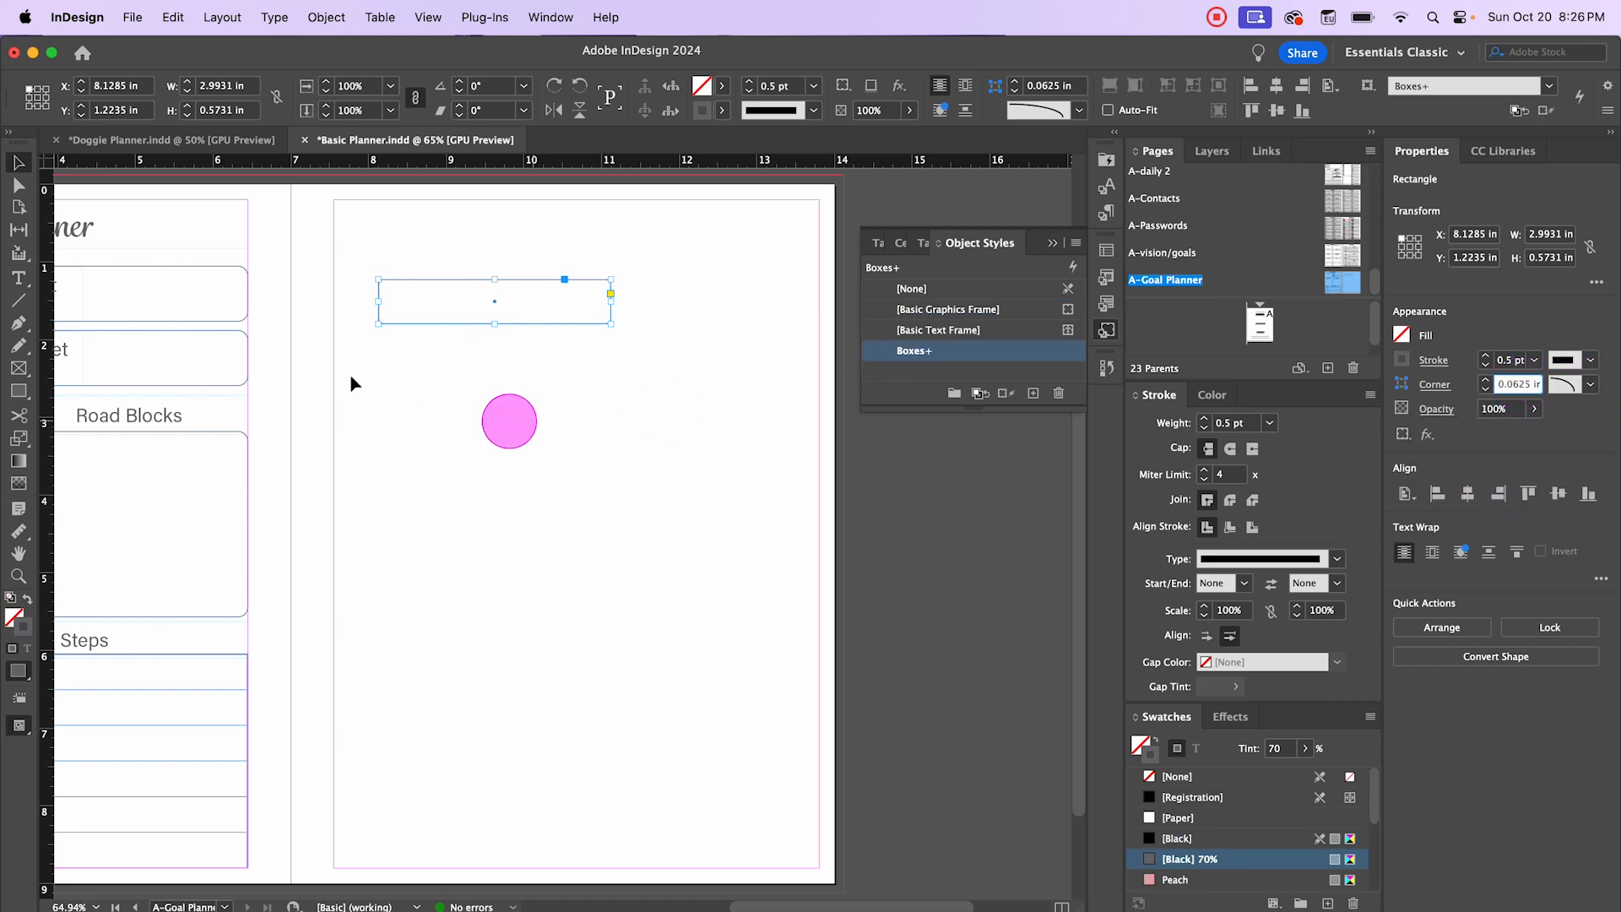
pyautogui.click(353, 427)
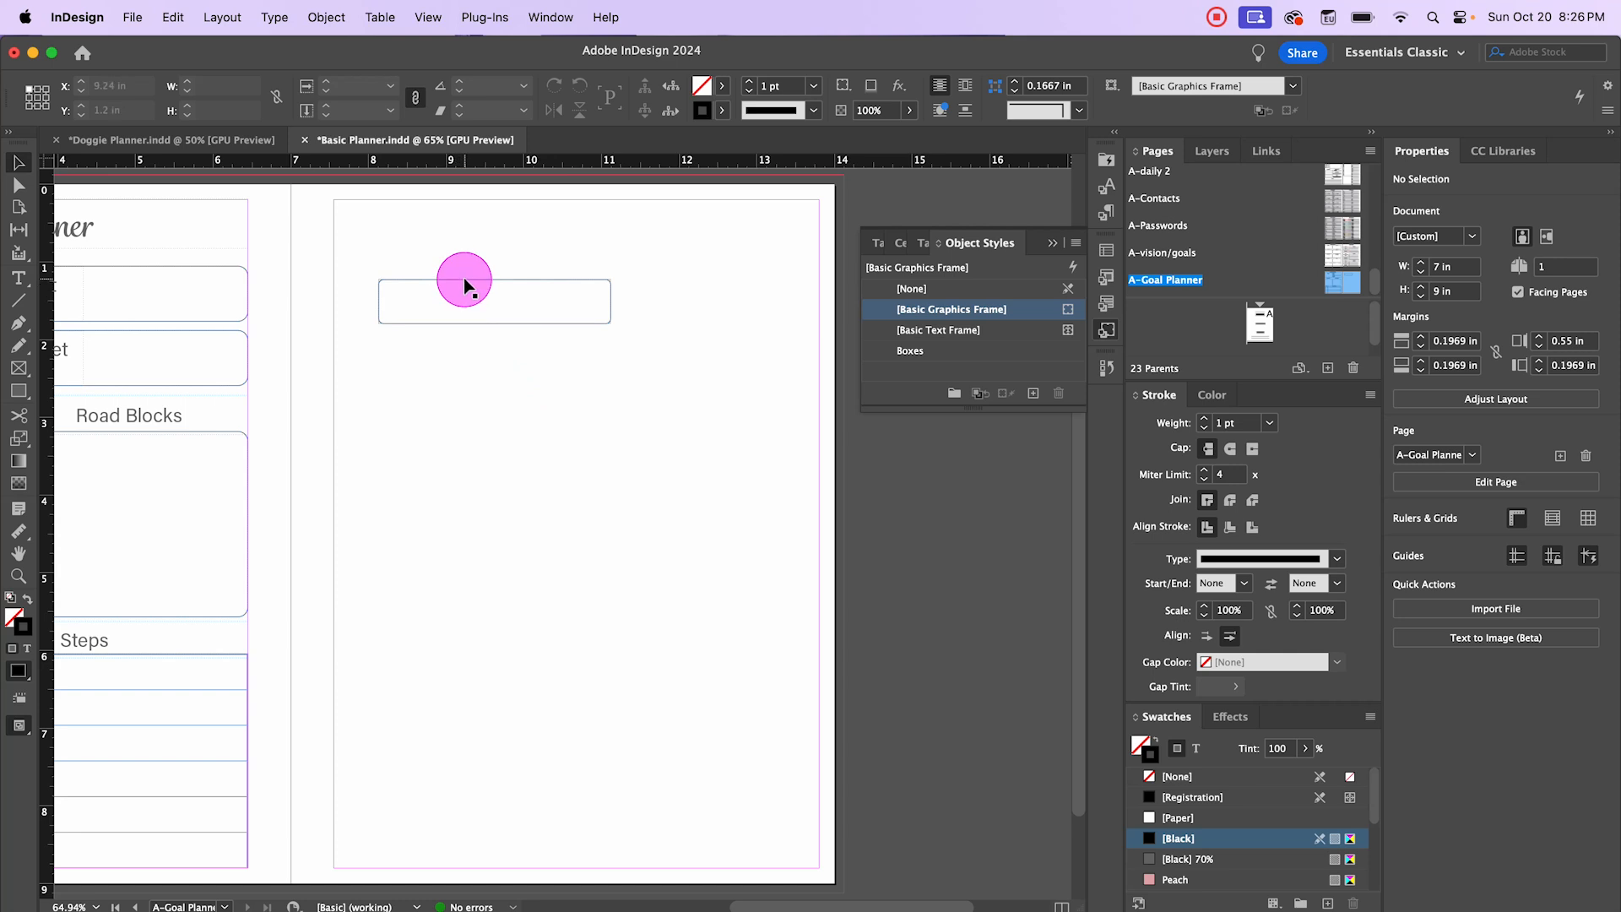
# Step: Move the box to the inner margin at about Y 0.62 in, duplicate it alongside, and widen both evenly to span the margins
pyautogui.moveTo(465, 285); pyautogui.dragTo(451, 254)
pyautogui.moveTo(663, 266); pyautogui.dragTo(696, 266)
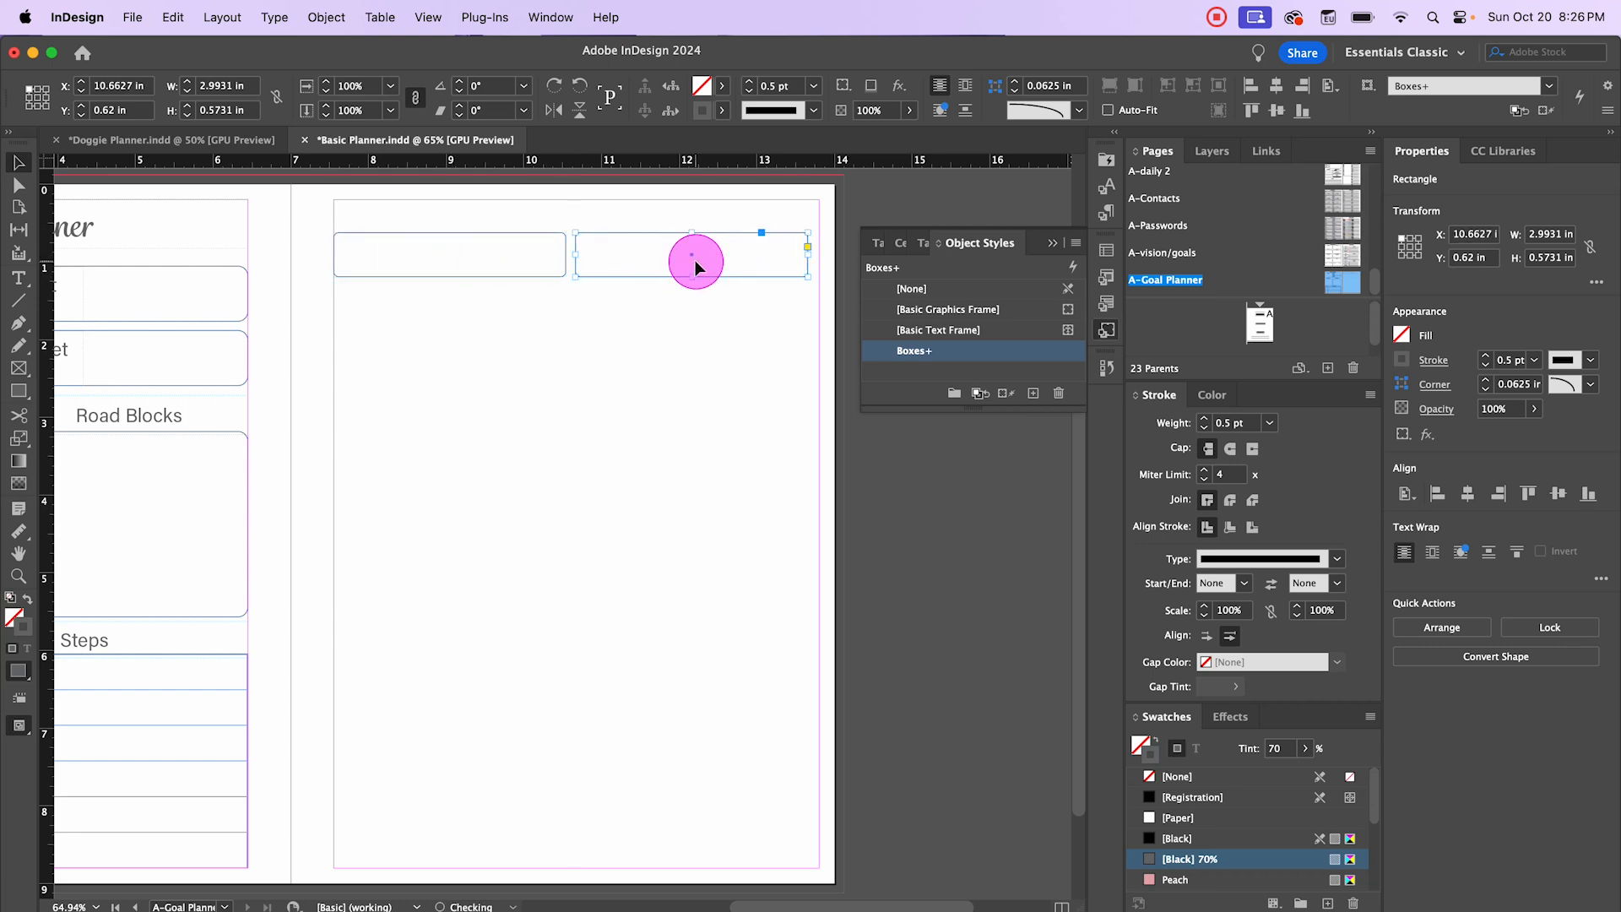
pyautogui.moveTo(308, 268); pyautogui.dragTo(724, 262)
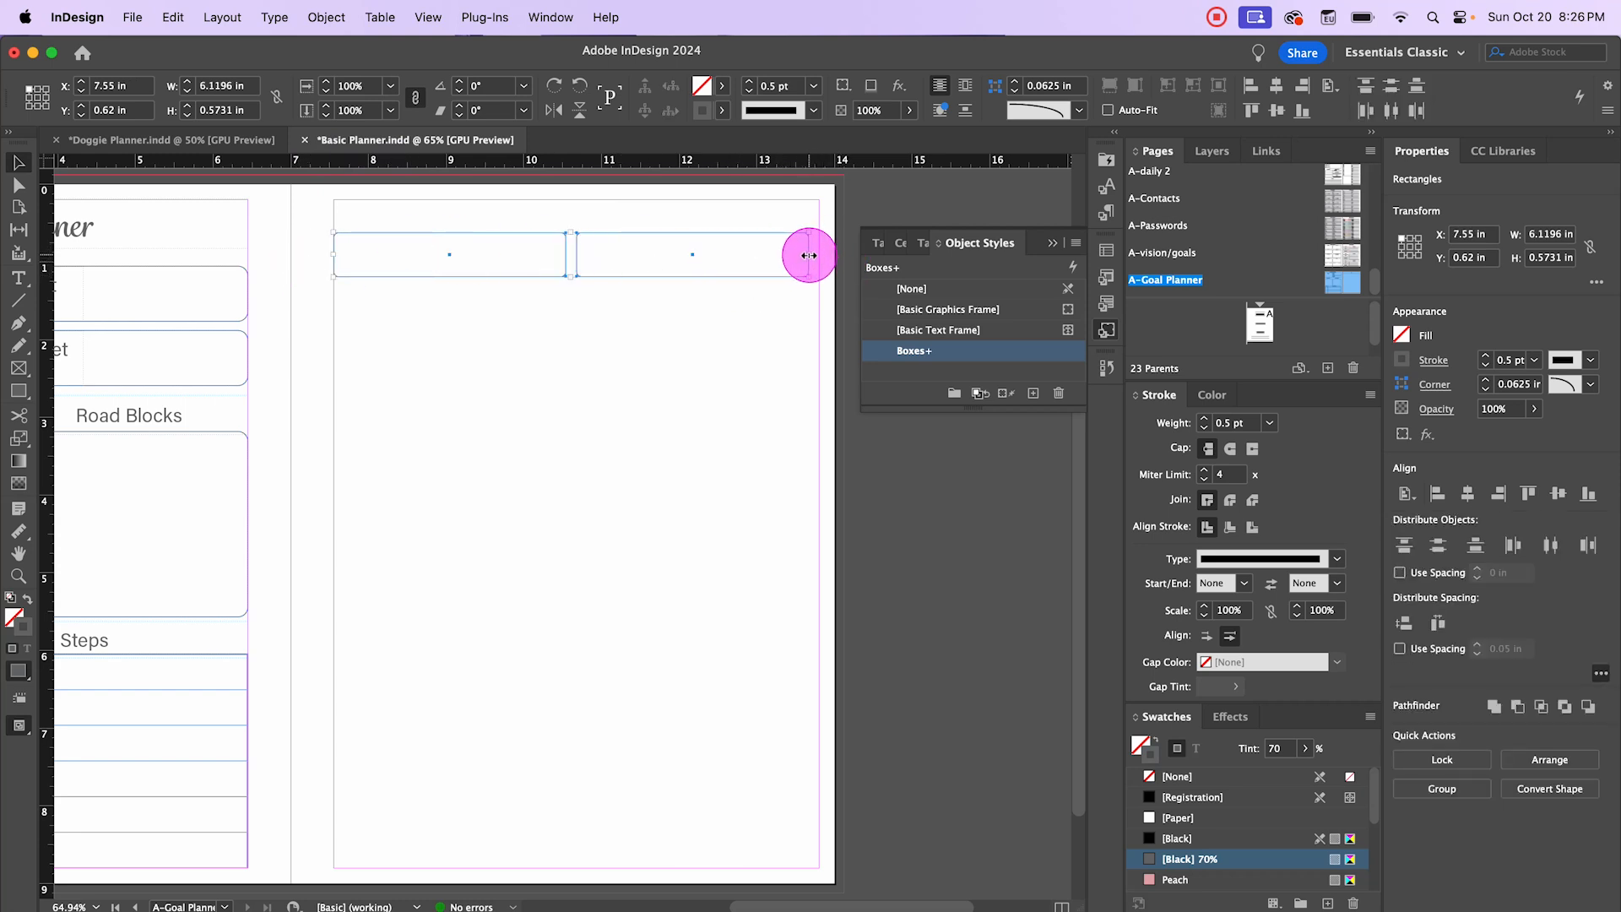
pyautogui.moveTo(809, 255); pyautogui.dragTo(820, 260)
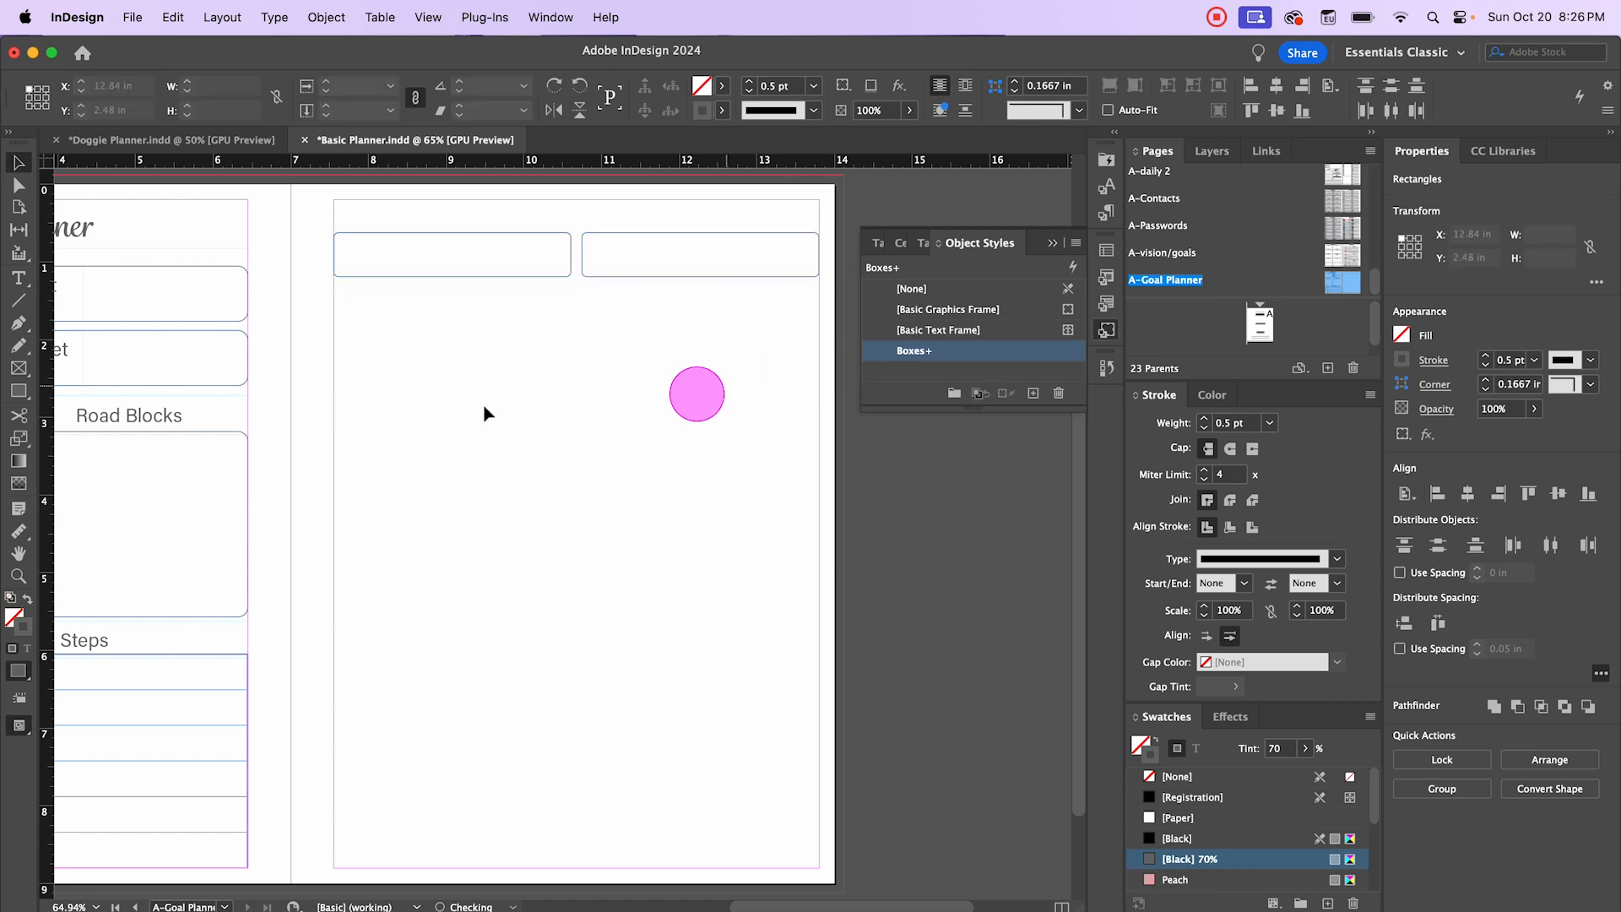
pyautogui.click(676, 372)
# Step: Delete the duplicate box at the outer margin, keeping the one at the inner margin
pyautogui.scroll(1, 486, 374)
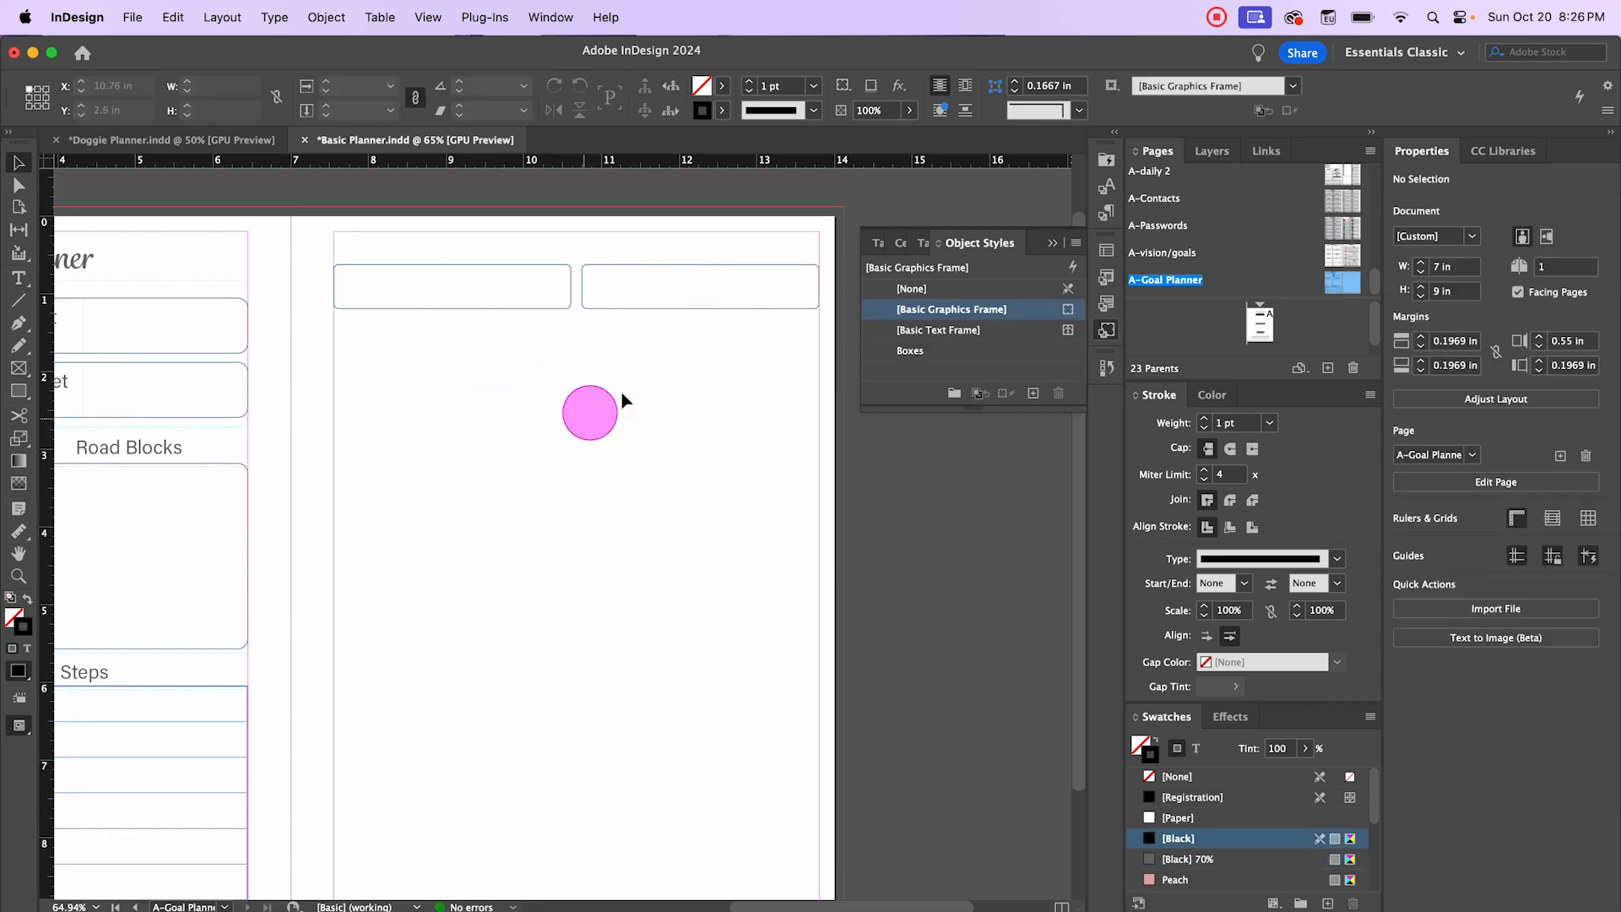
pyautogui.click(726, 289)
pyautogui.press('Delete')
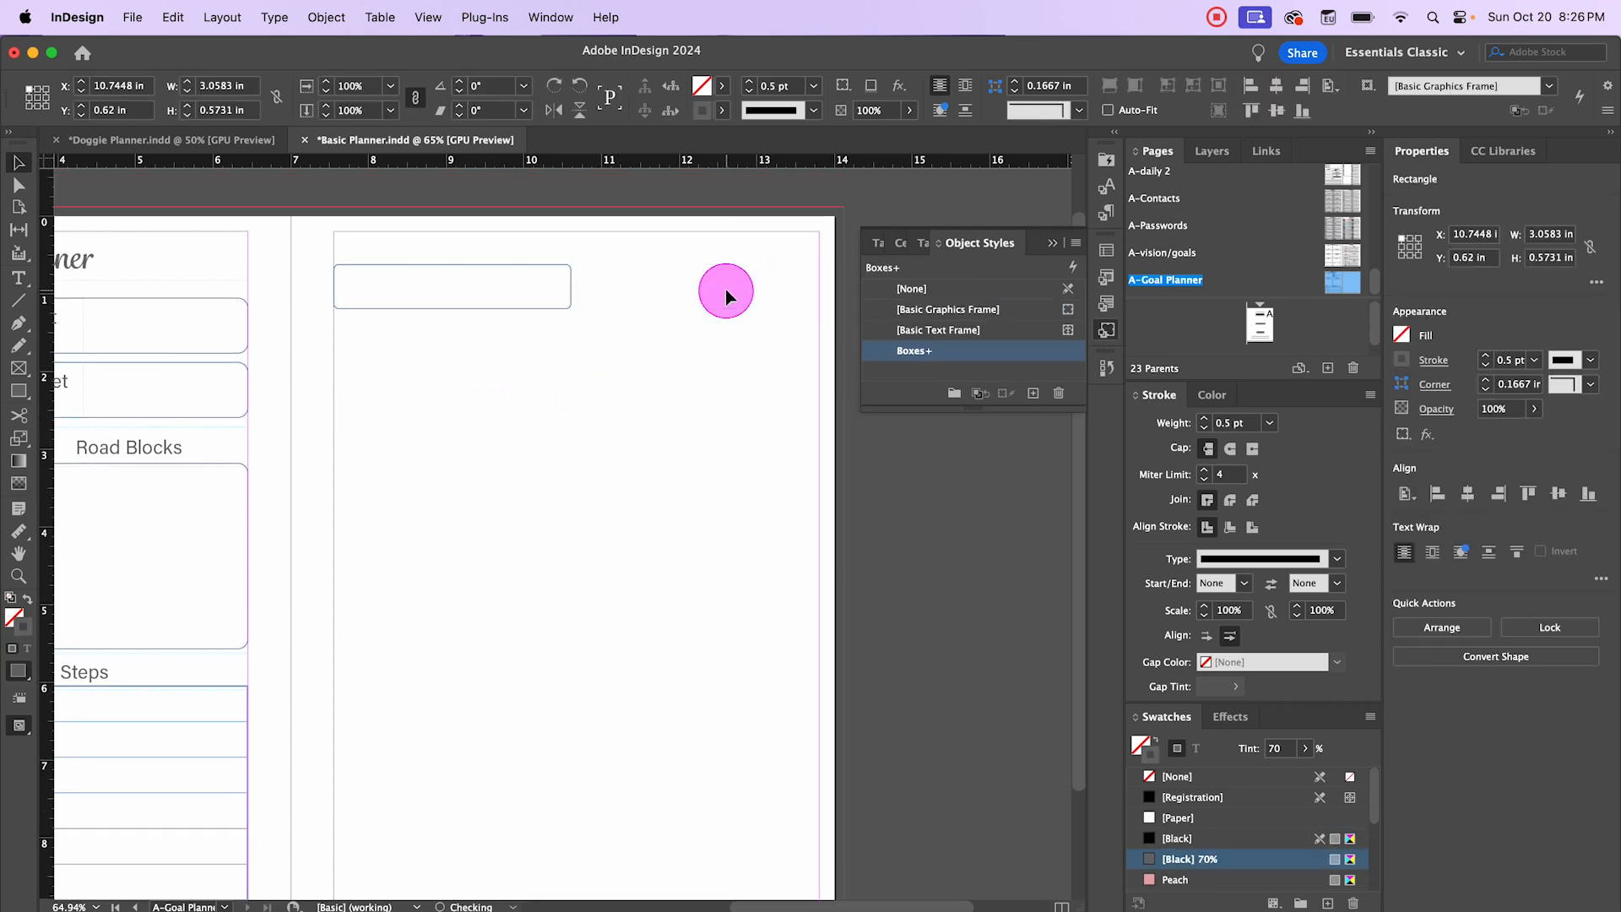
# Step: Create a table with 4 body rows and 2 columns just below the remaining box, matching the box's width
pyautogui.scroll(2, 323, 303)
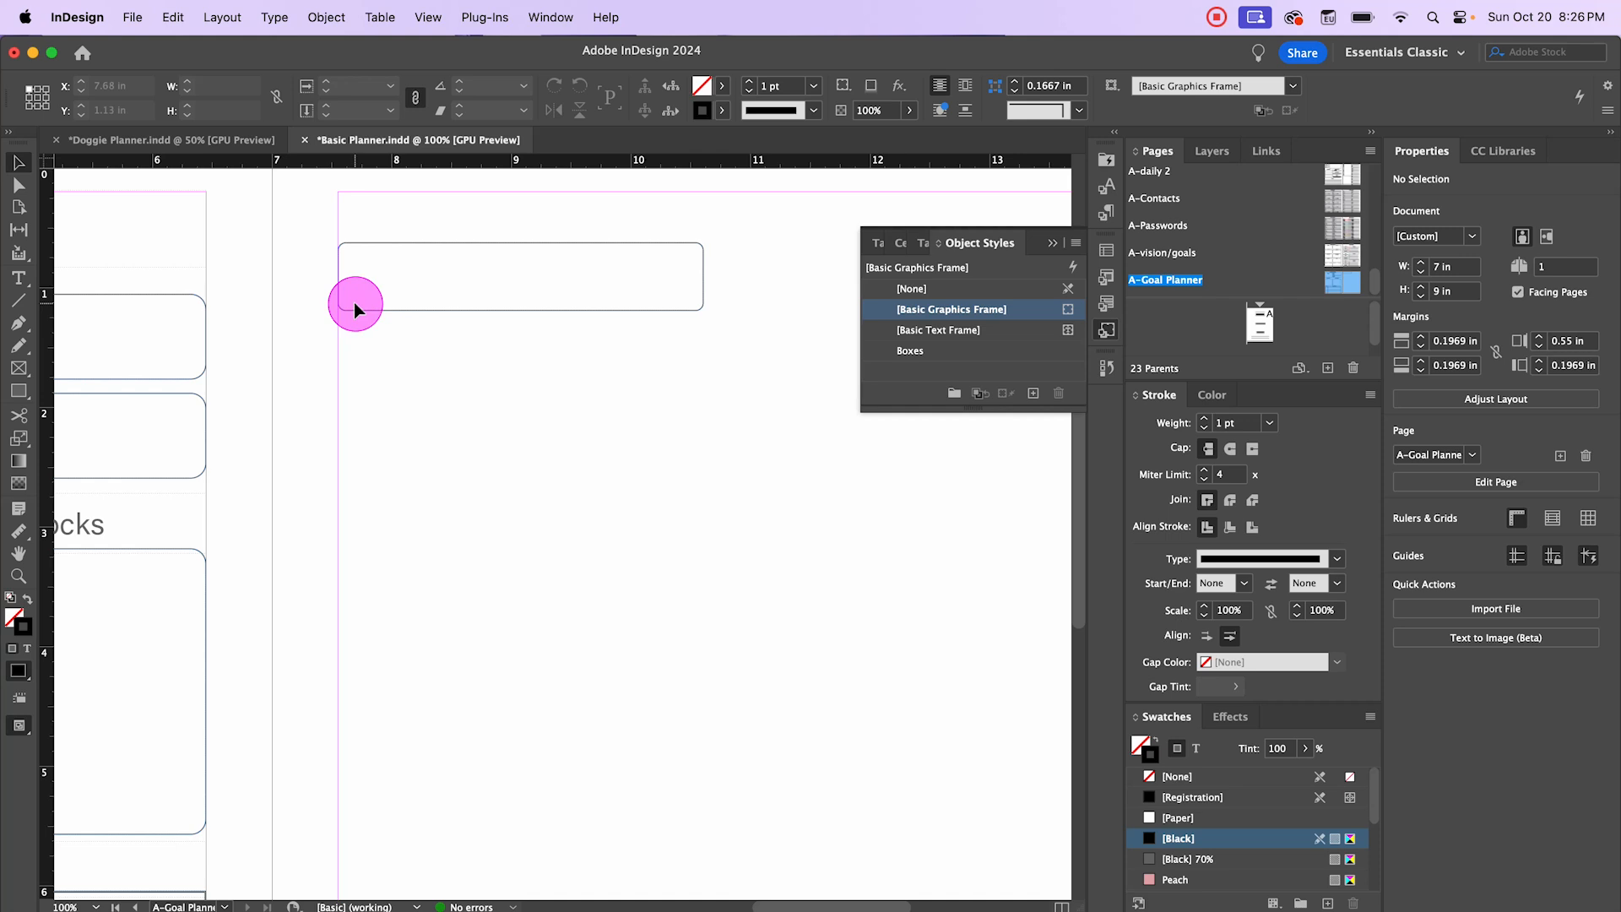
pyautogui.click(378, 20)
pyautogui.click(391, 50)
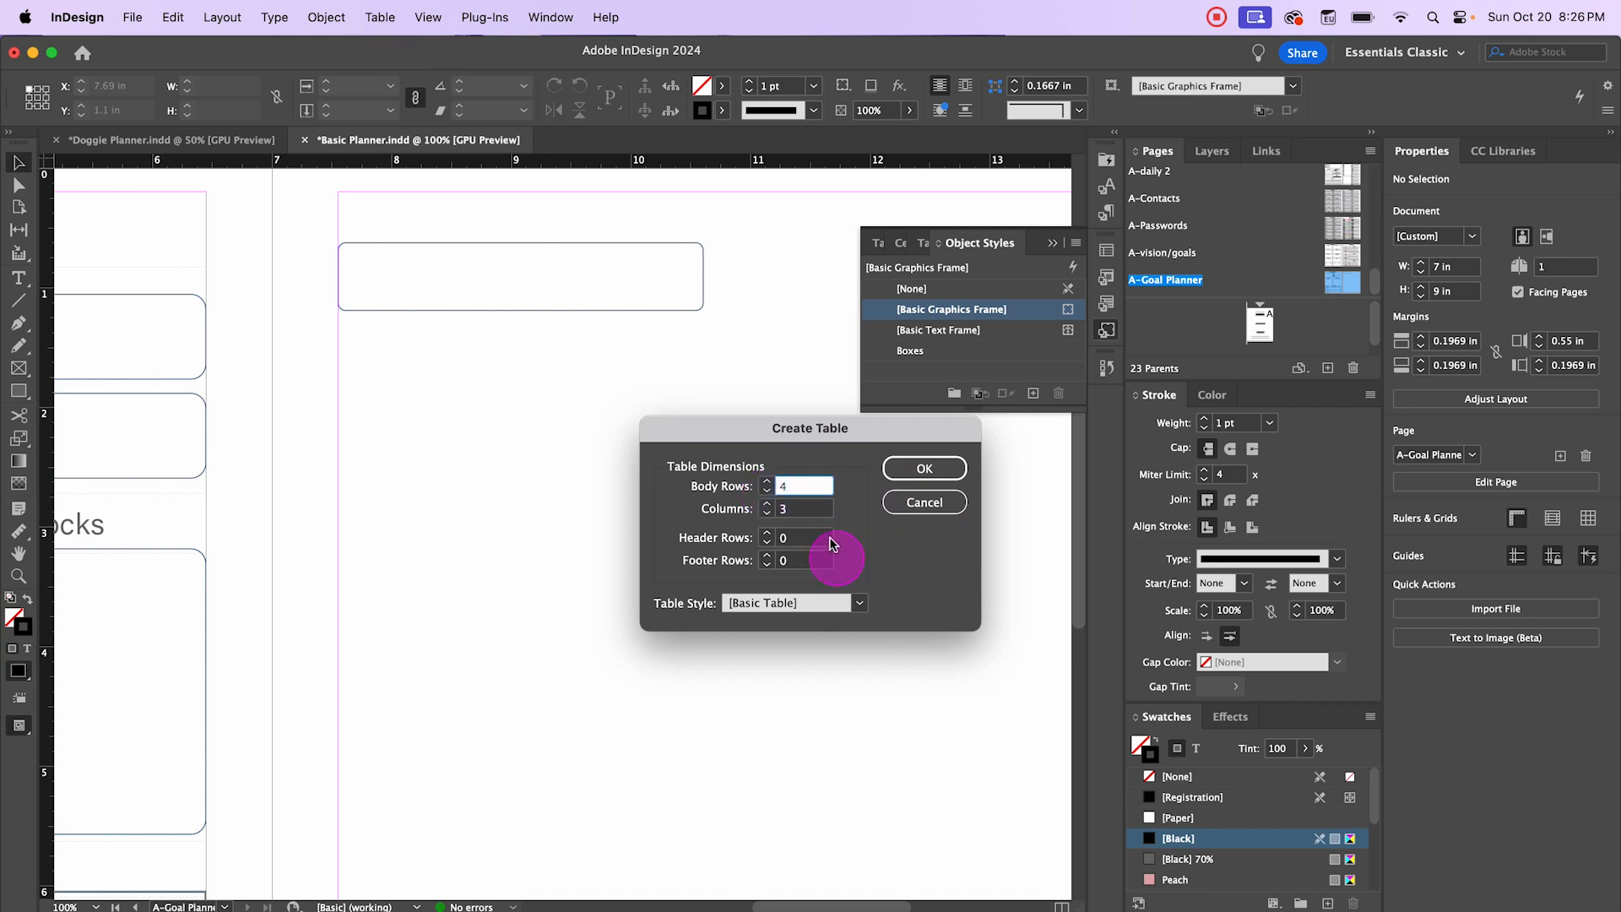
pyautogui.click(773, 514)
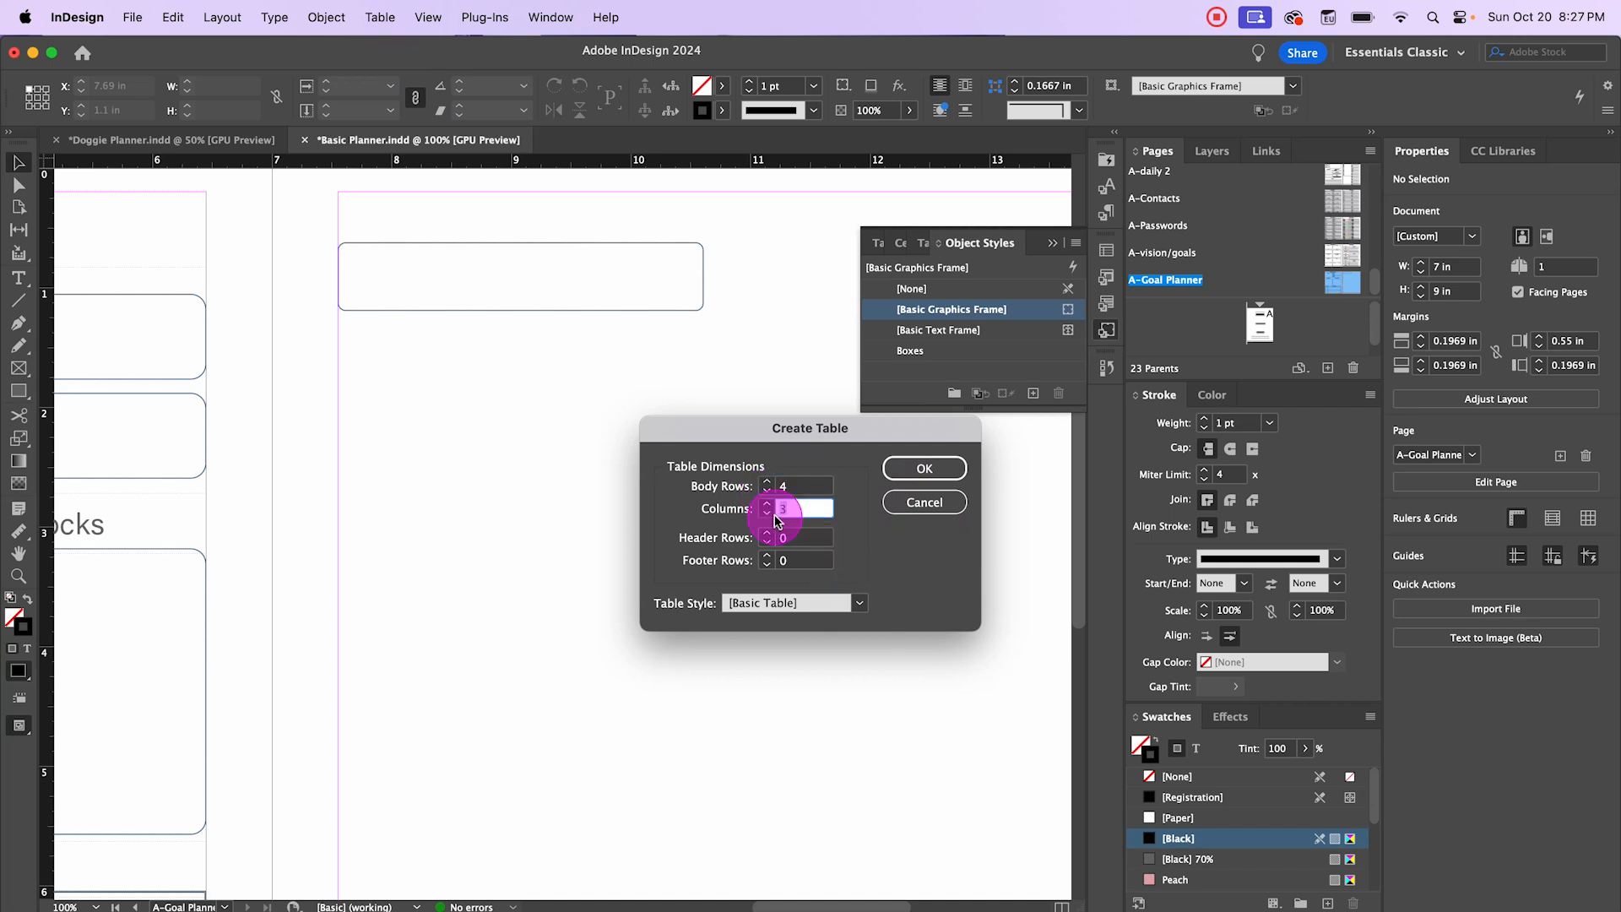
pyautogui.click(924, 468)
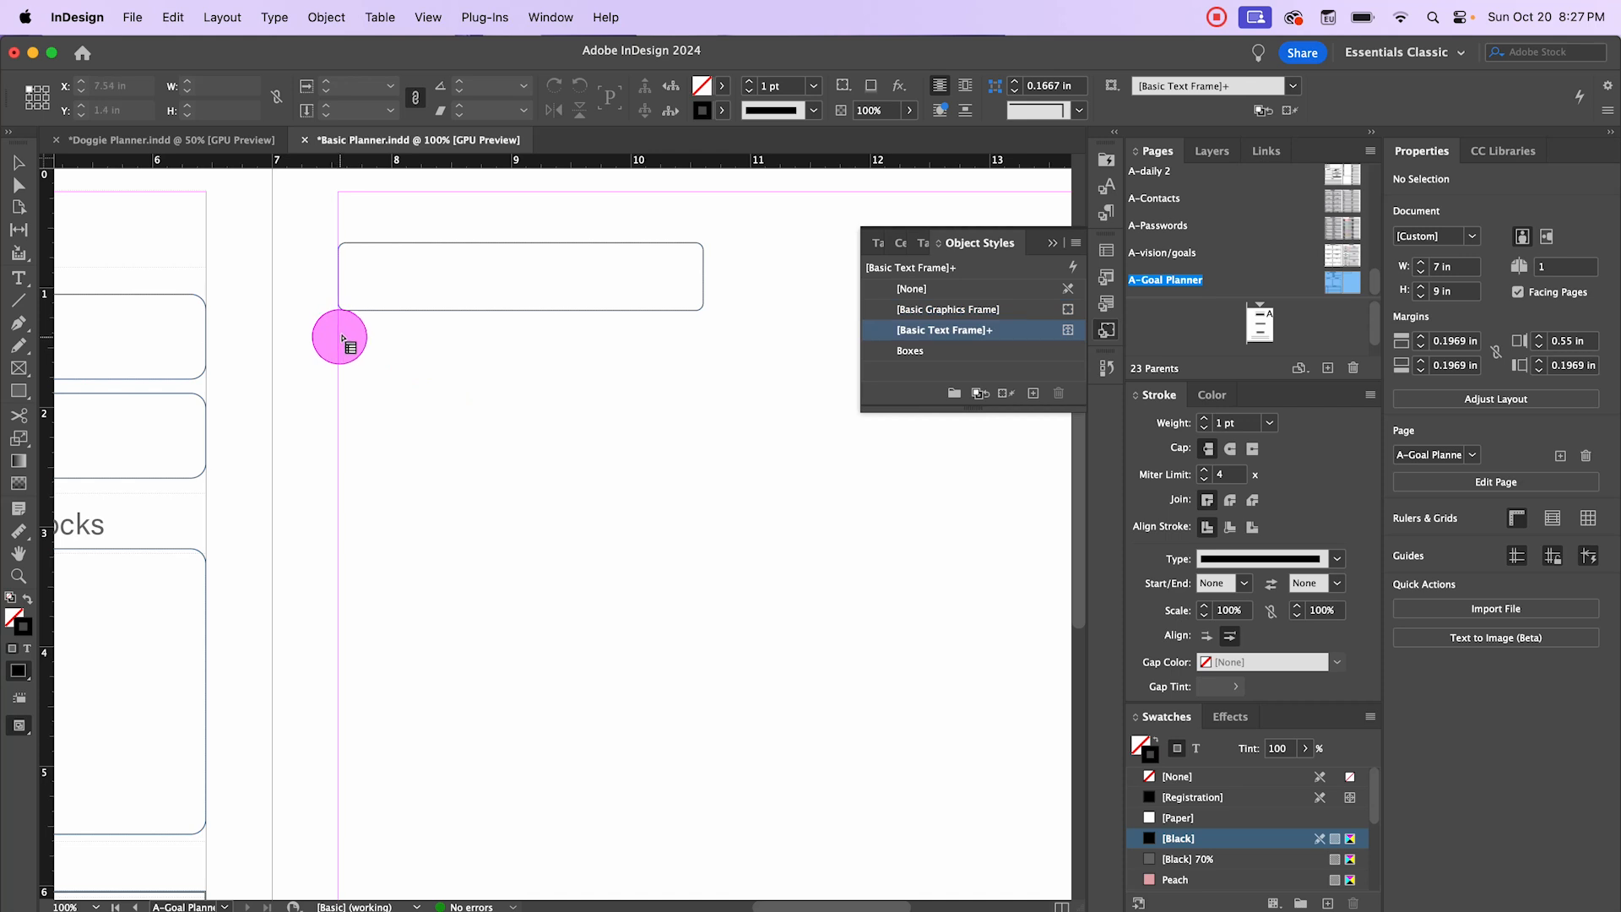
pyautogui.moveTo(340, 323); pyautogui.dragTo(705, 454)
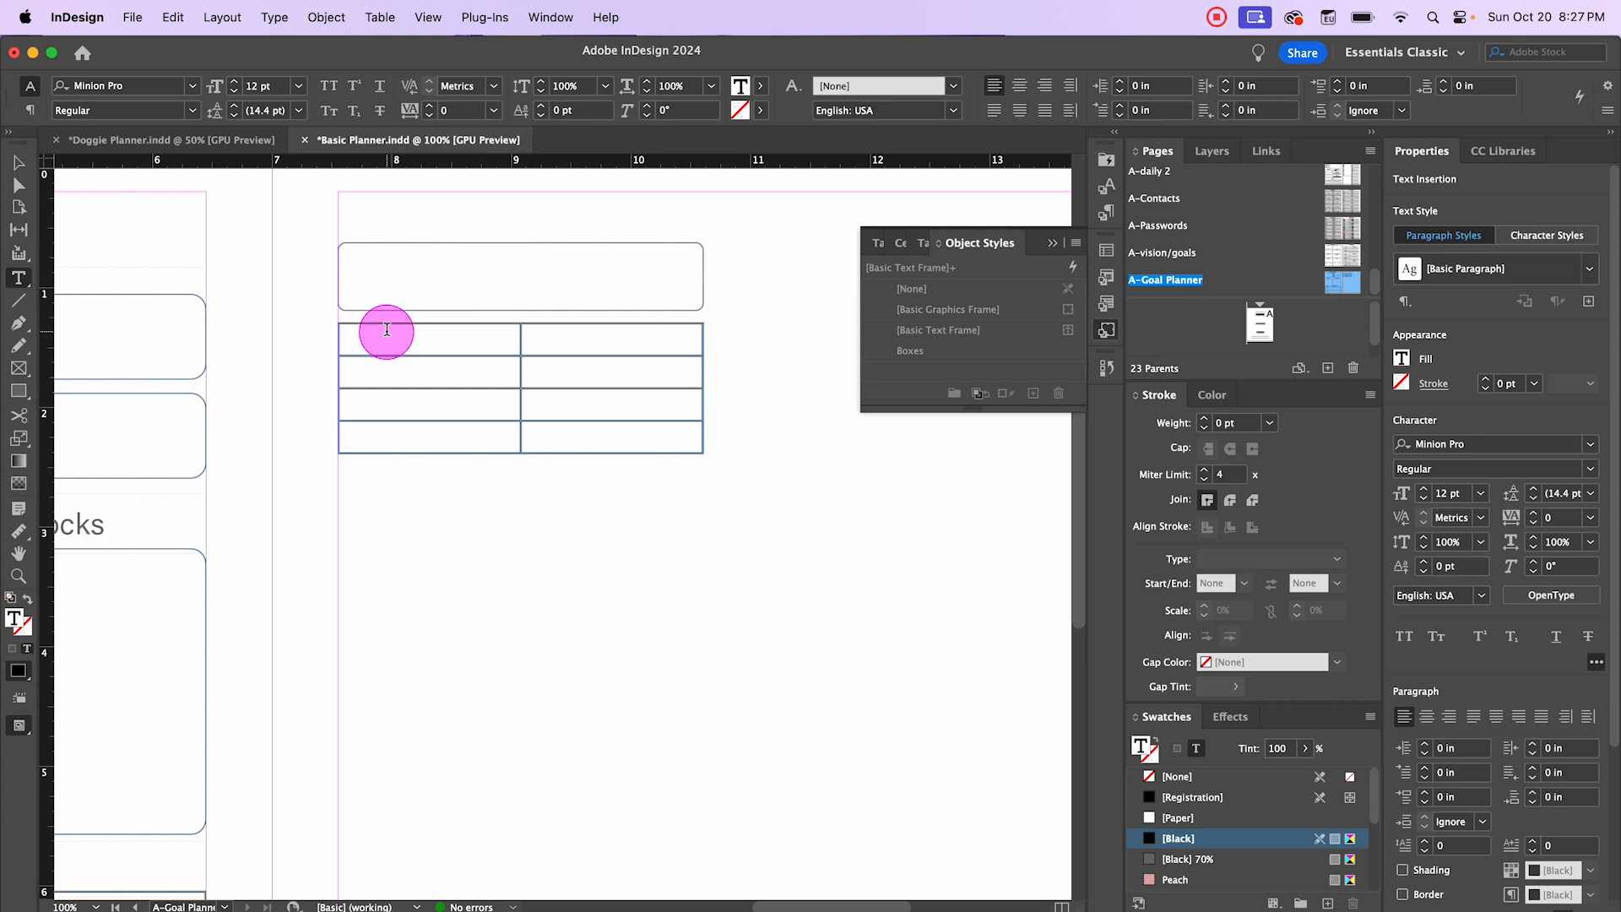
# Step: Apply the Lines cell style to all cells of the new table below the box
pyautogui.moveTo(387, 330); pyautogui.dragTo(662, 442)
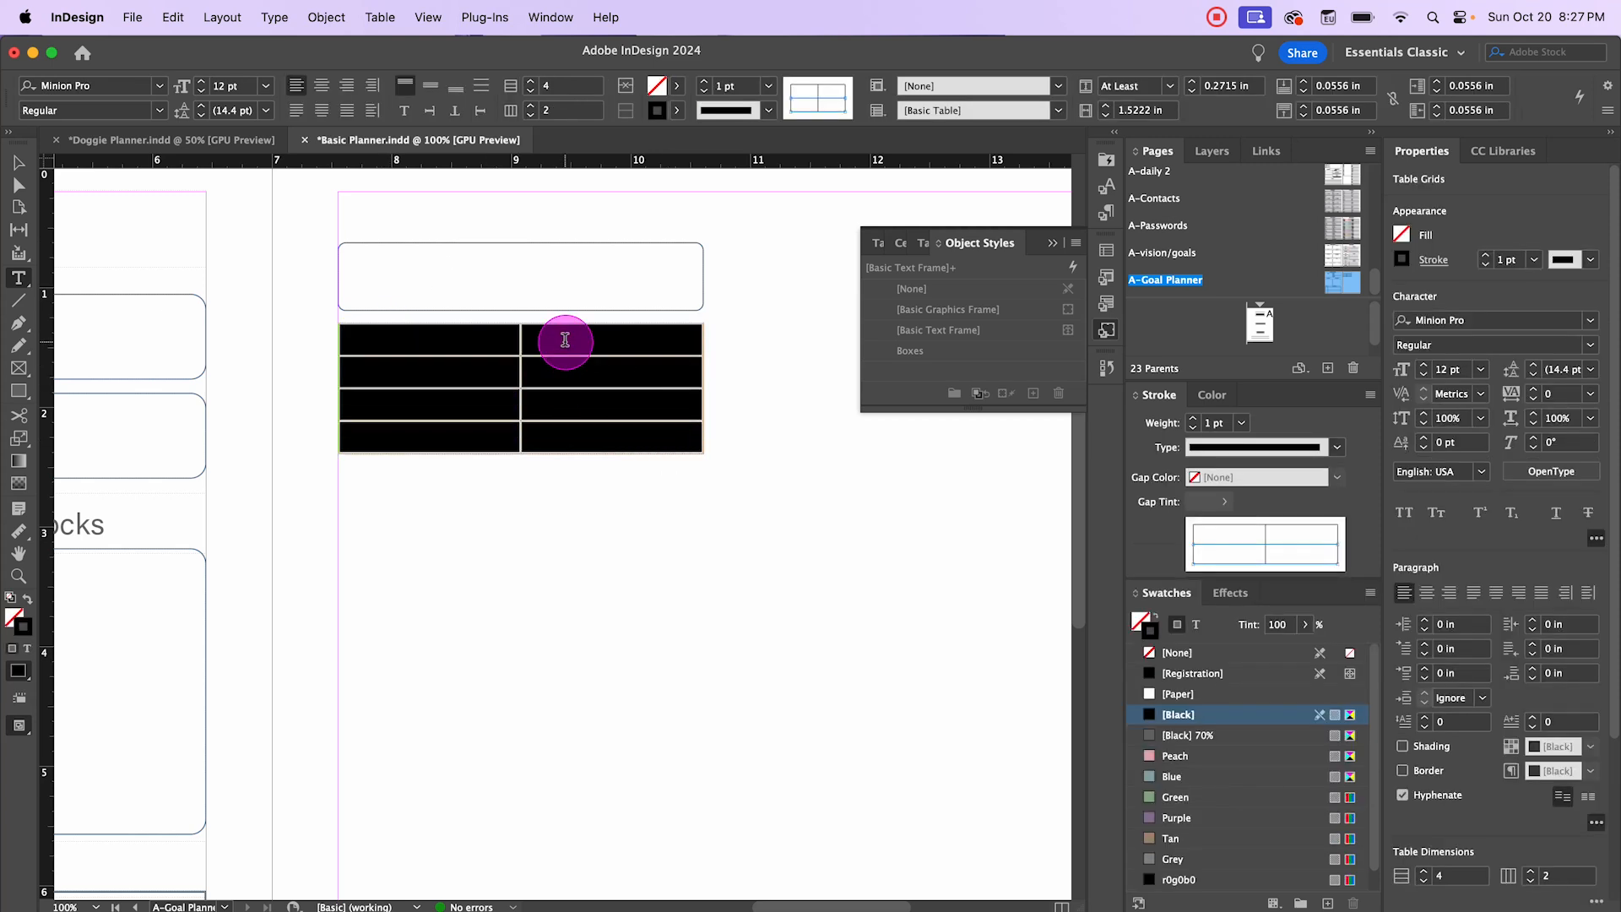
pyautogui.click(1106, 251)
pyautogui.click(933, 243)
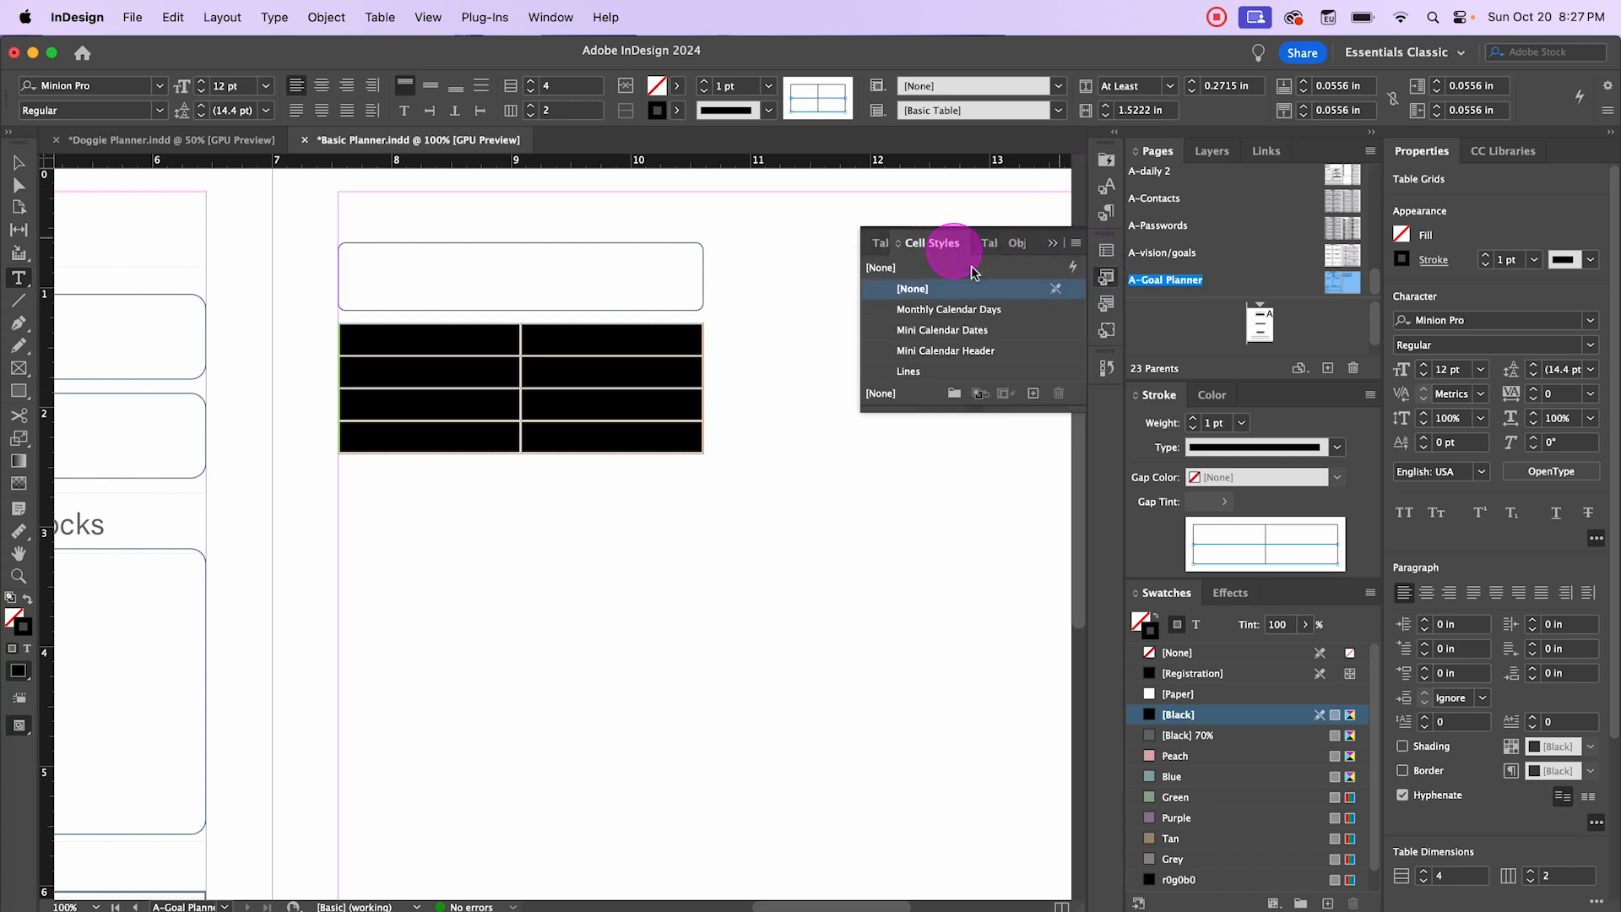
pyautogui.click(928, 380)
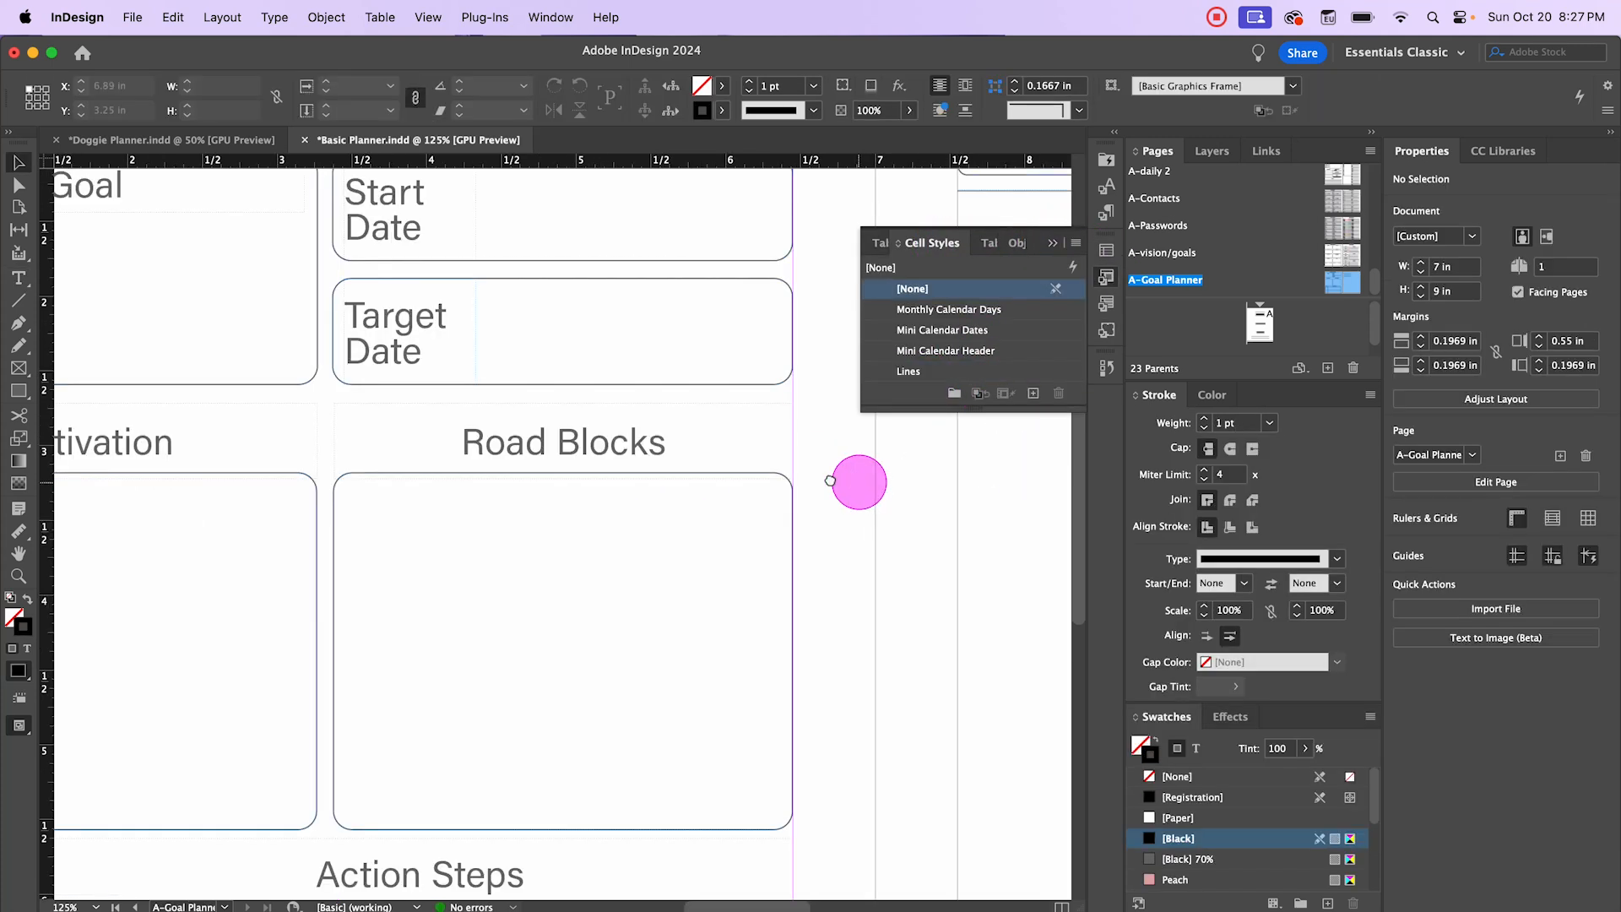
# Step: Copy a checkbox from the Action Steps table and paste it into the first cell of the new table
pyautogui.moveTo(830, 480); pyautogui.dragTo(246, 650)
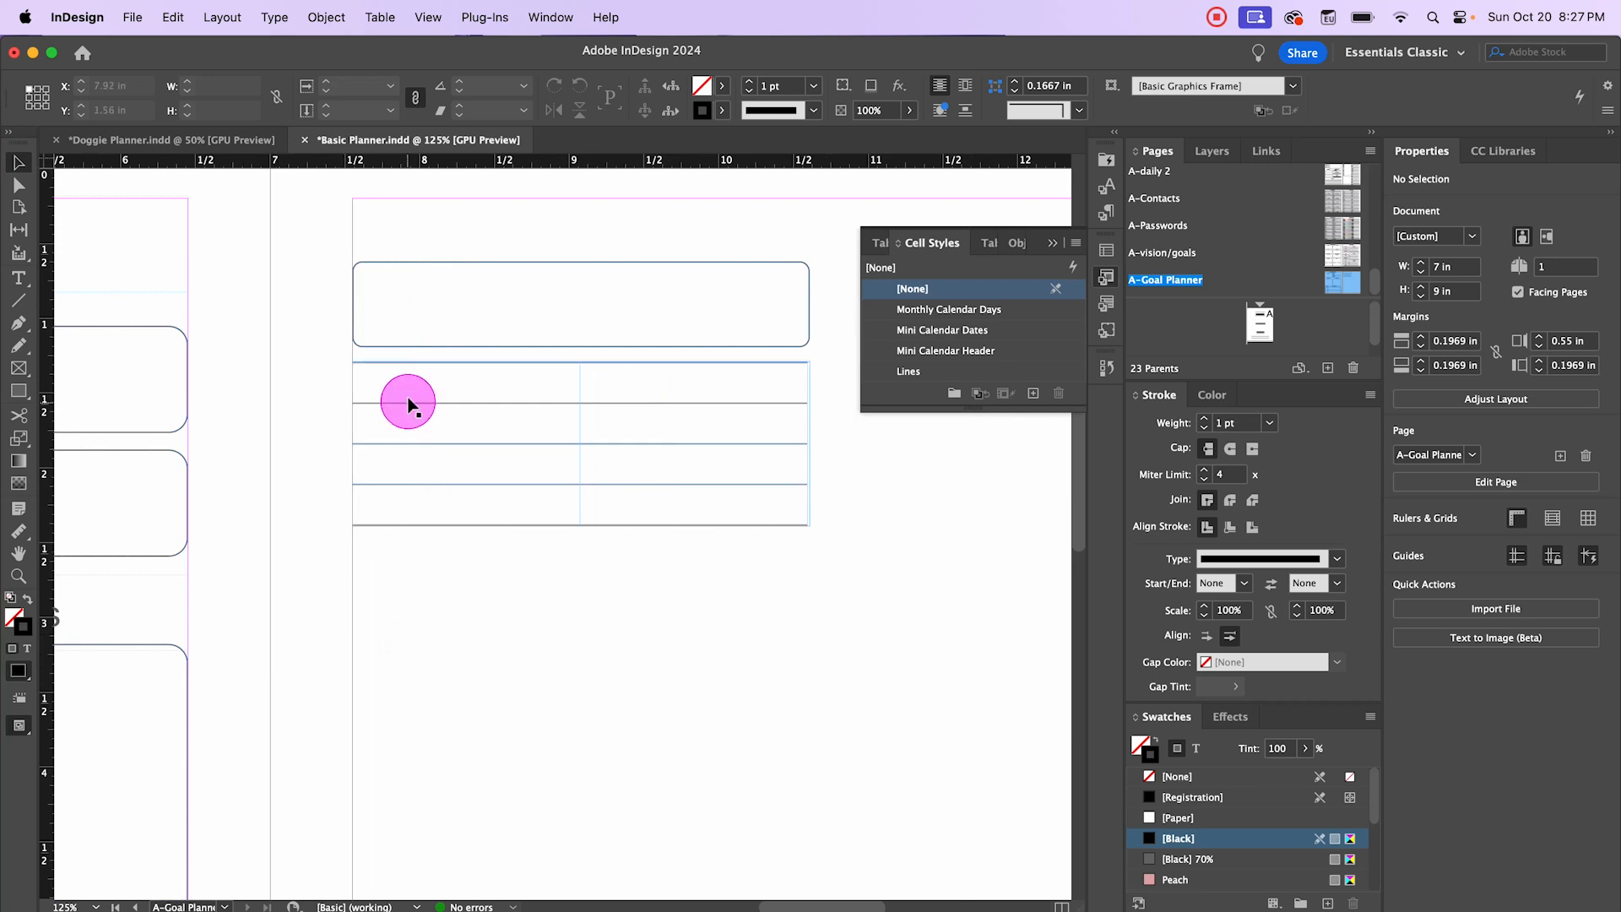
pyautogui.scroll(-3, 305, 640)
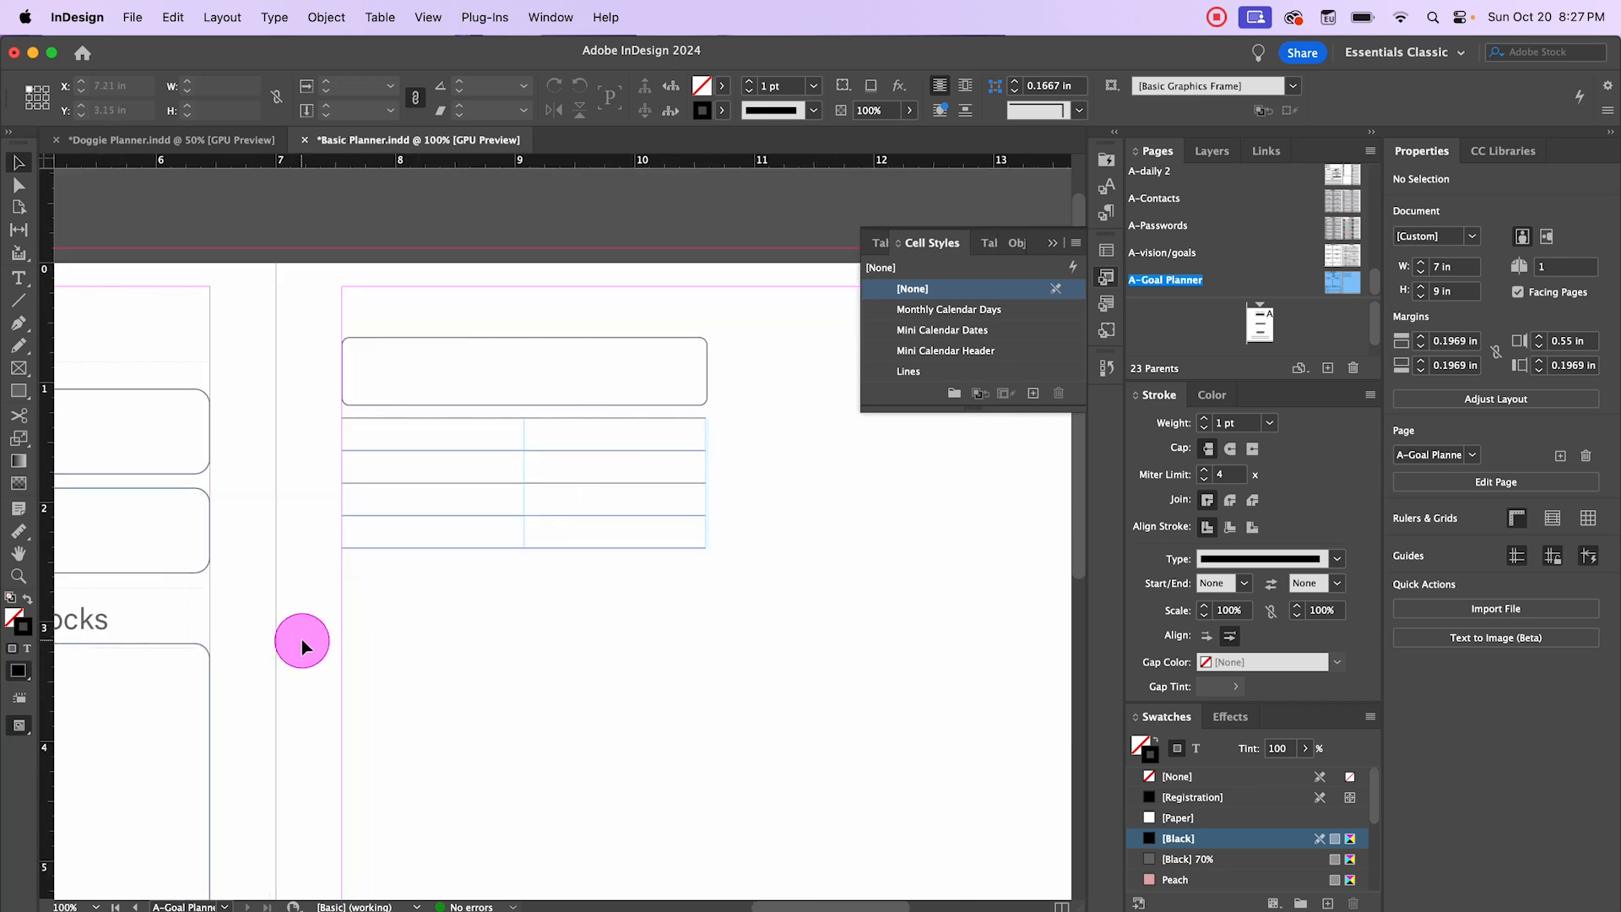
pyautogui.moveTo(409, 634); pyautogui.dragTo(617, 616)
pyautogui.doubleClick(169, 635)
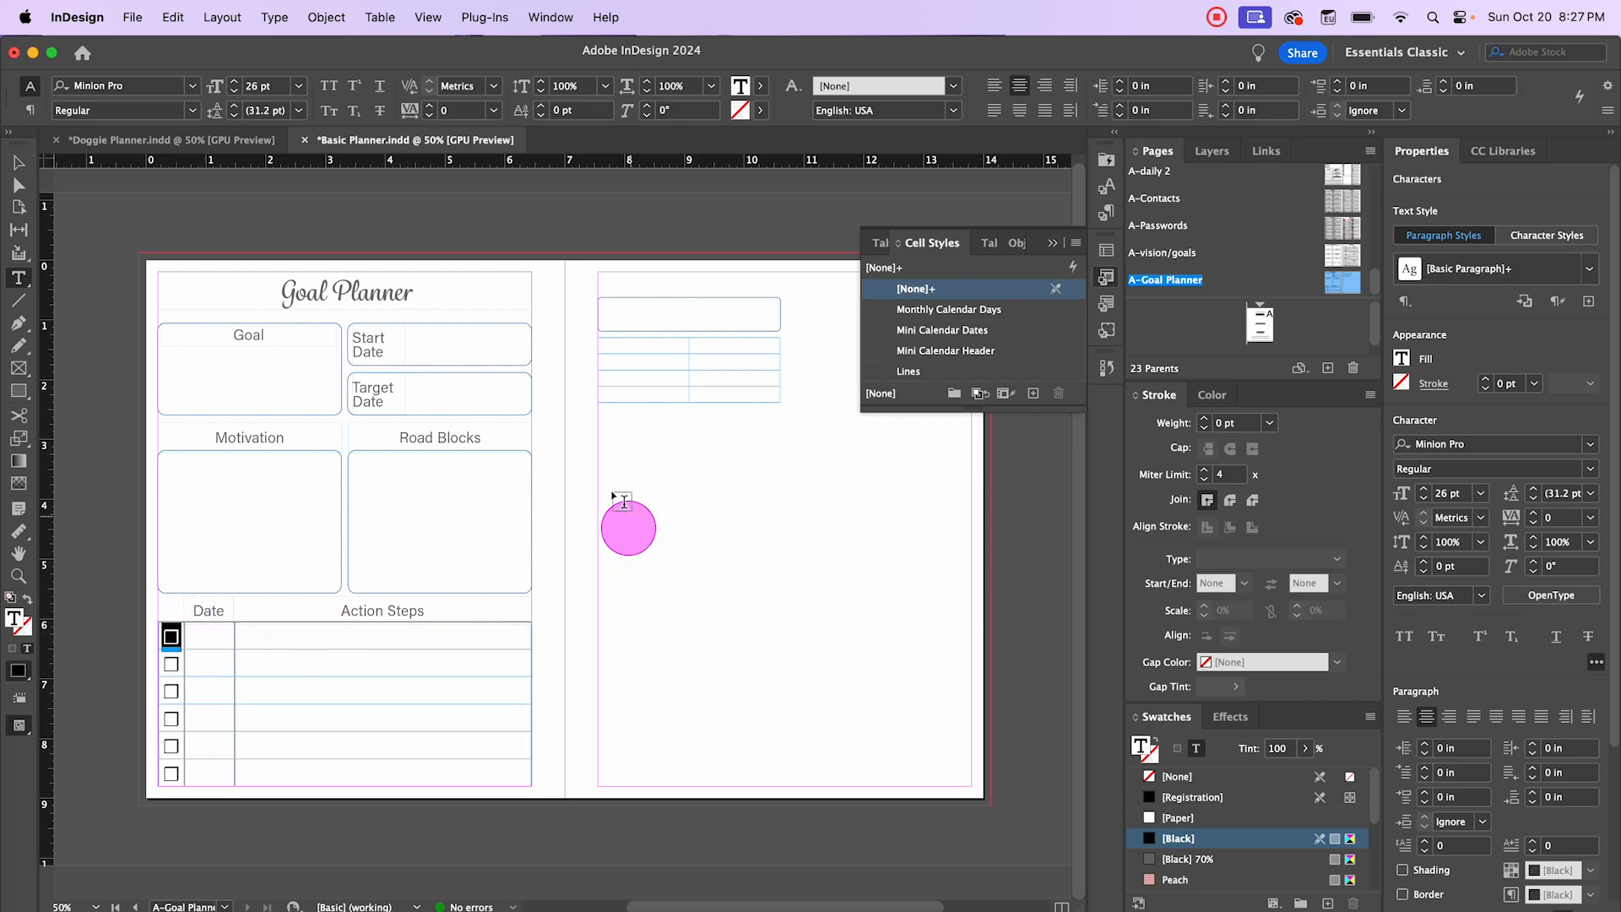
pyautogui.click(19, 163)
pyautogui.click(656, 456)
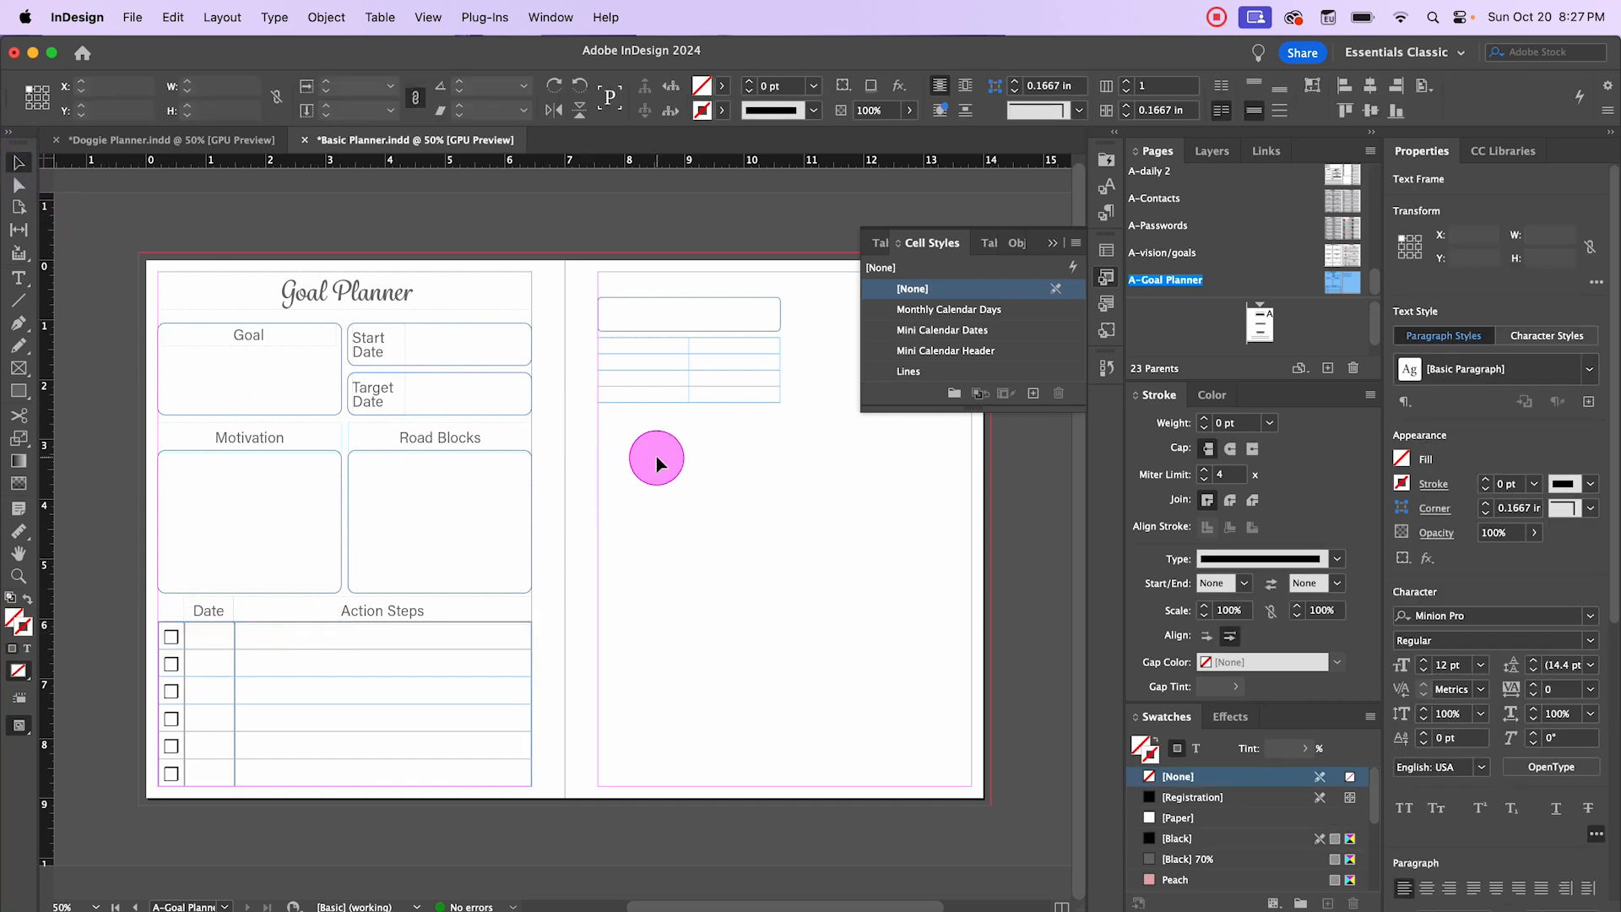
pyautogui.moveTo(656, 456); pyautogui.dragTo(528, 582)
pyautogui.hscroll(-4, 536, 381)
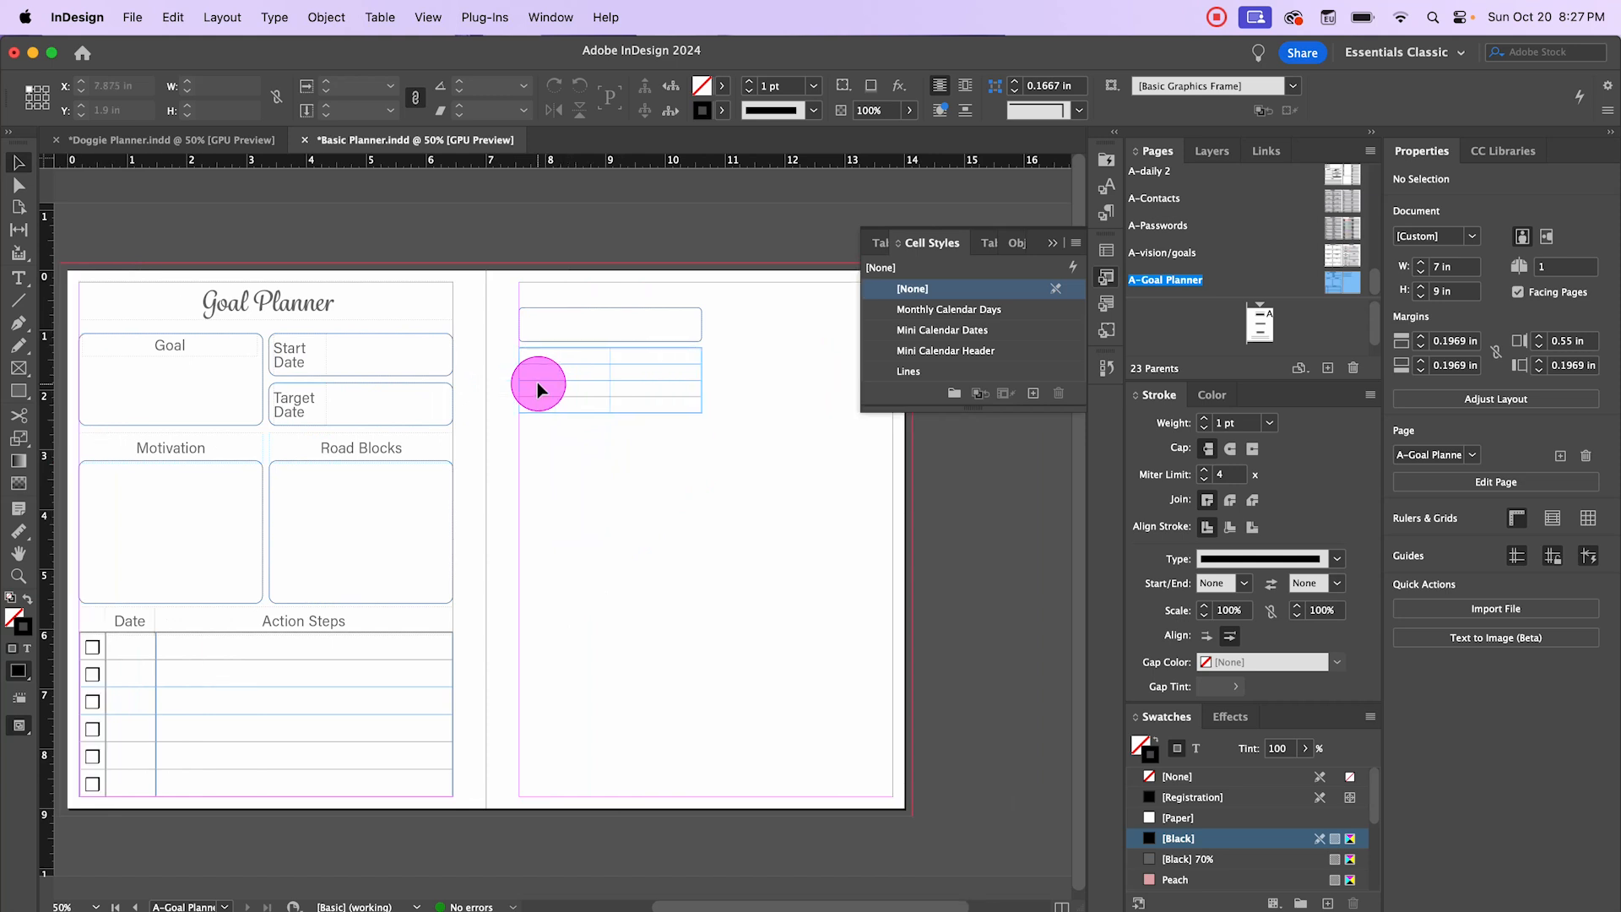
pyautogui.scroll(2, 673, 390)
pyautogui.scroll(2, 672, 390)
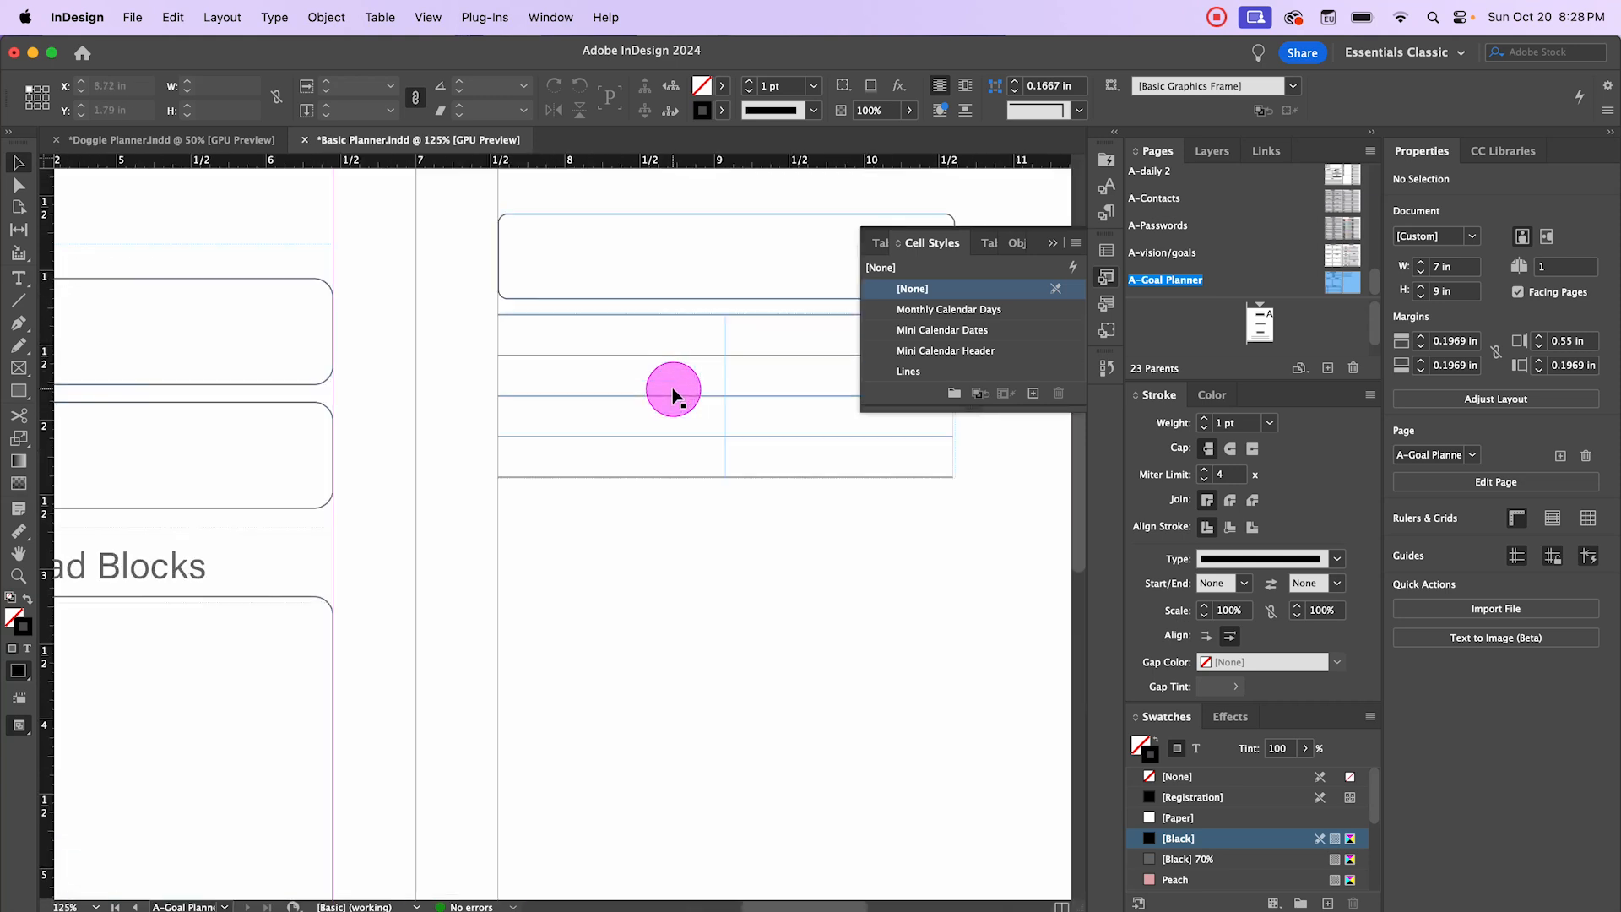
pyautogui.doubleClick(589, 335)
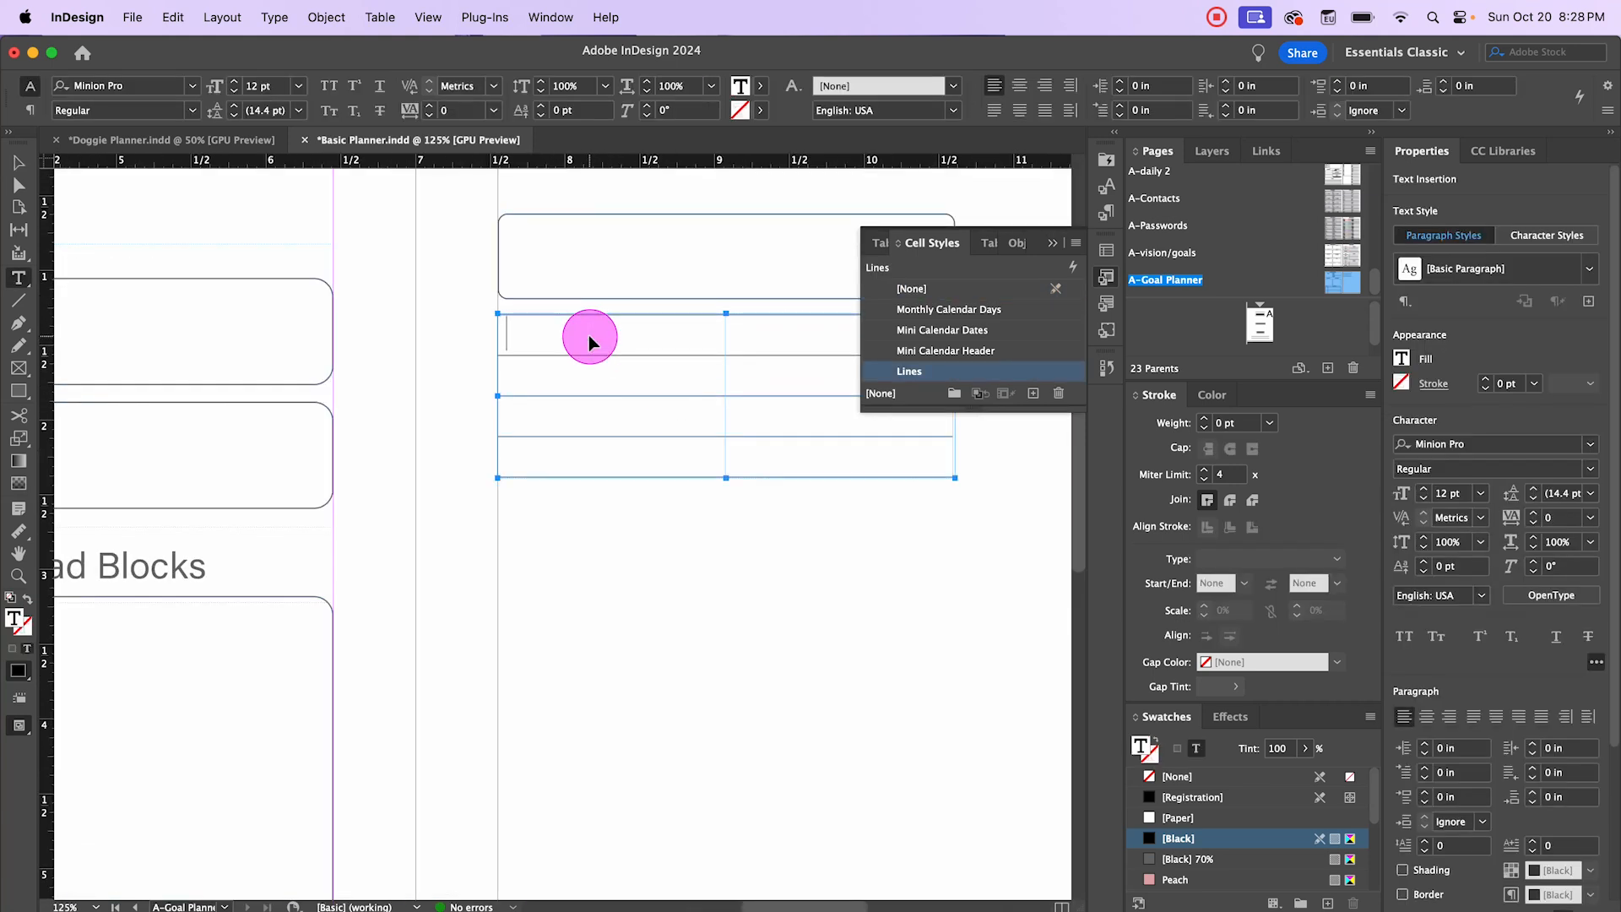
pyautogui.write('□')
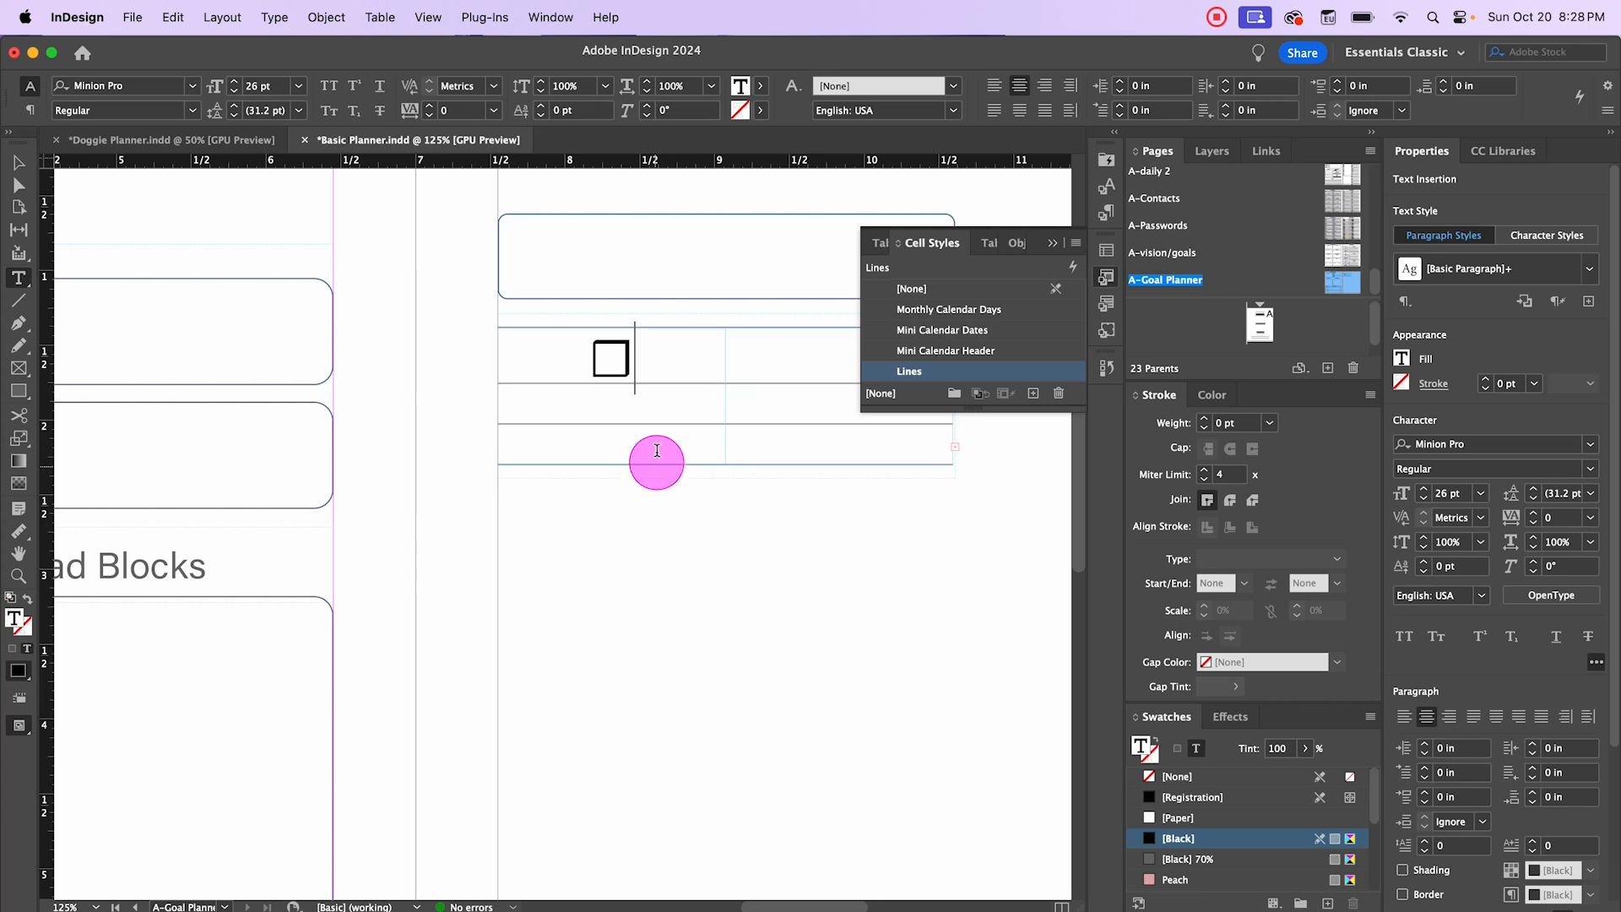
# Step: Reduce the pasted checkbox's font size to 19 pt
pyautogui.scroll(-1, 667, 457)
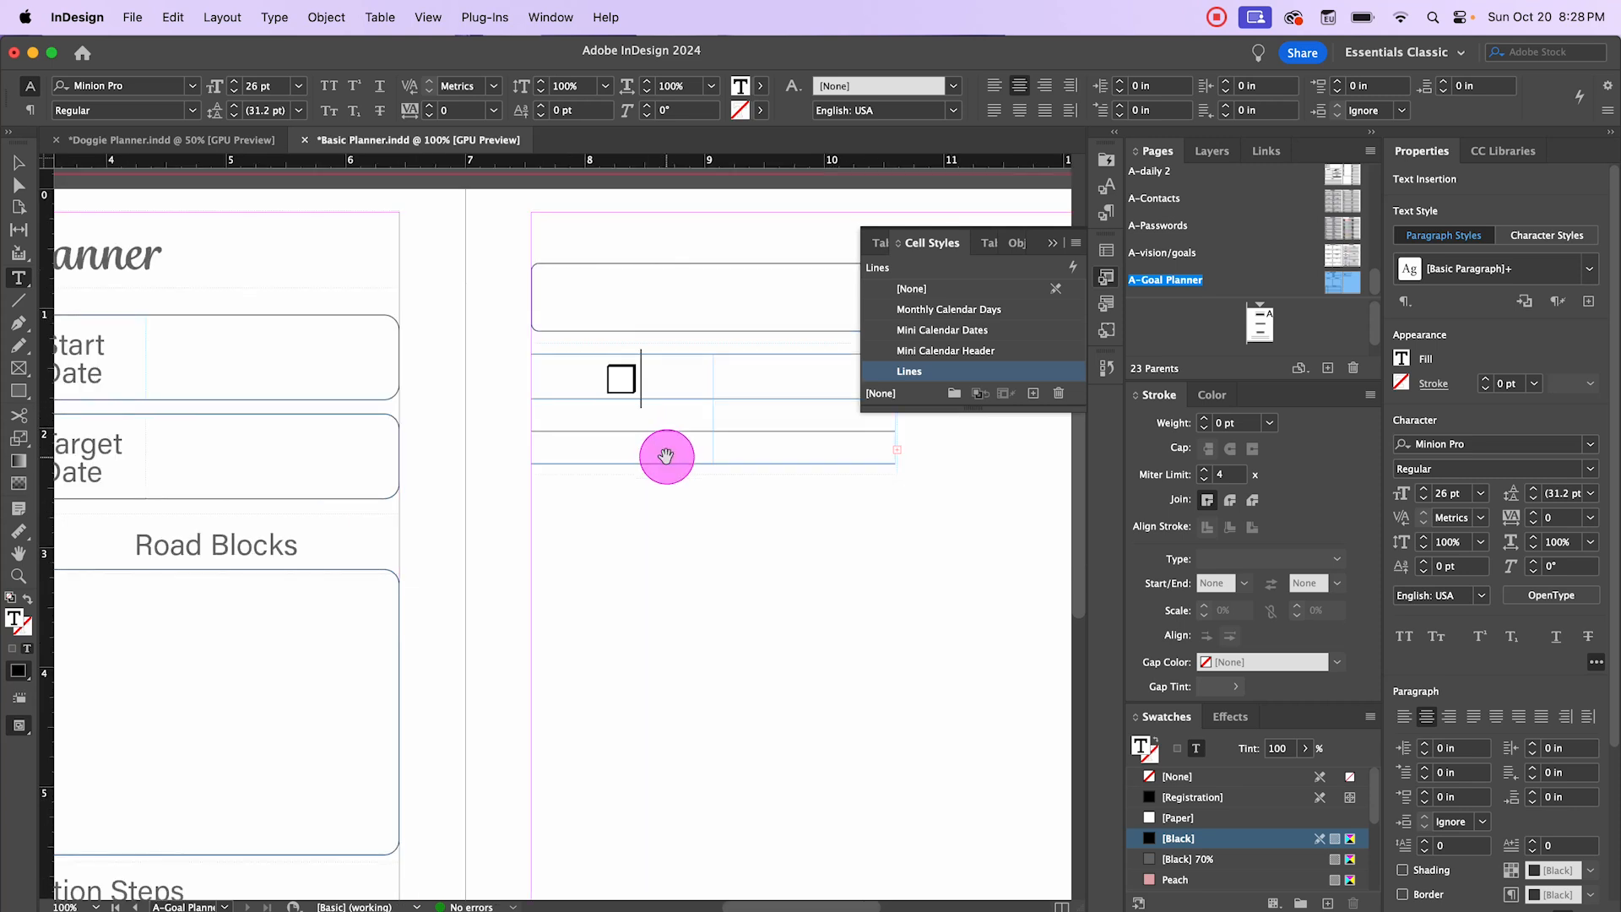
pyautogui.moveTo(640, 368); pyautogui.dragTo(597, 369)
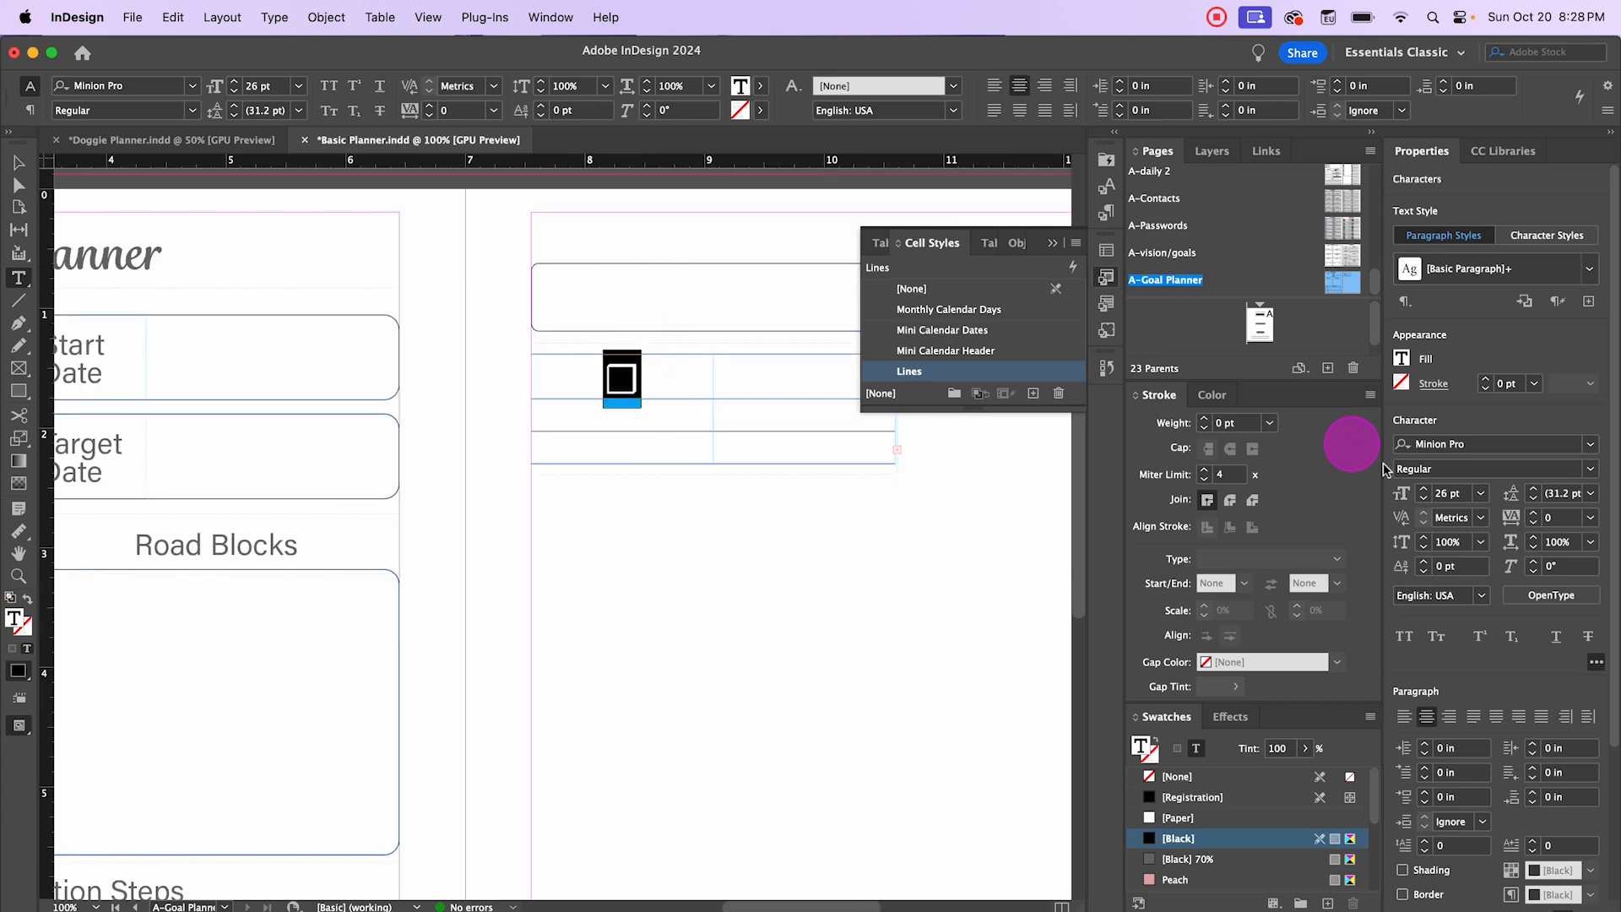
pyautogui.click(1425, 499)
pyautogui.click(1425, 500)
pyautogui.click(1425, 499)
pyautogui.click(1425, 500)
pyautogui.click(1425, 499)
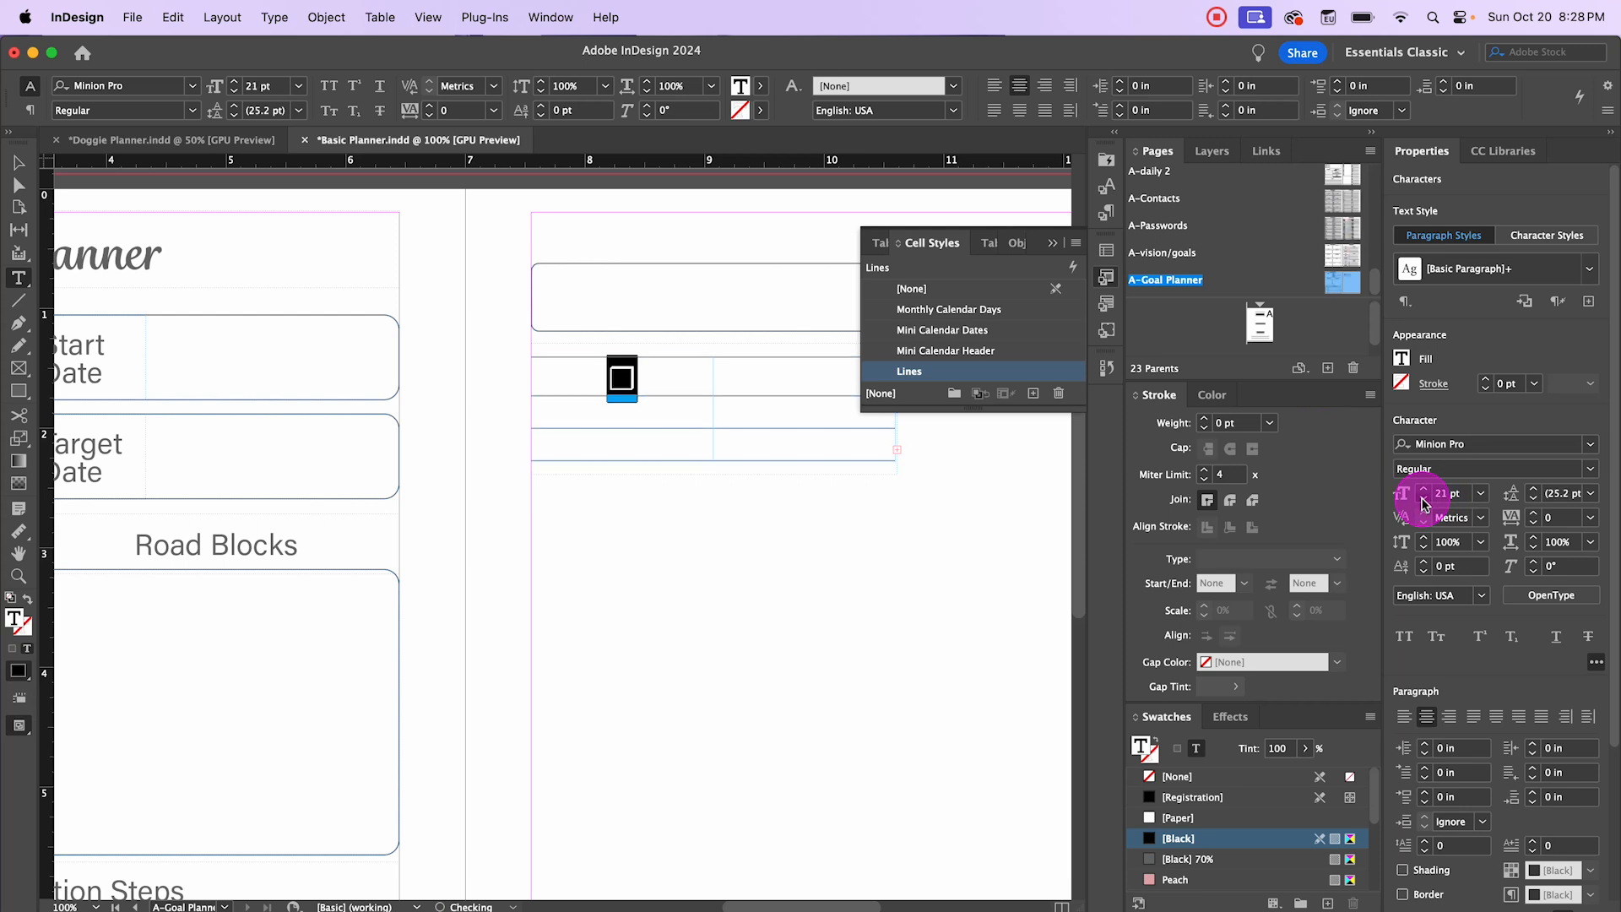
pyautogui.click(1425, 500)
pyautogui.click(1425, 500)
# Step: Copy the resized checkbox into the second and third rows of the table's first column
pyautogui.moveTo(634, 379); pyautogui.dragTo(617, 381)
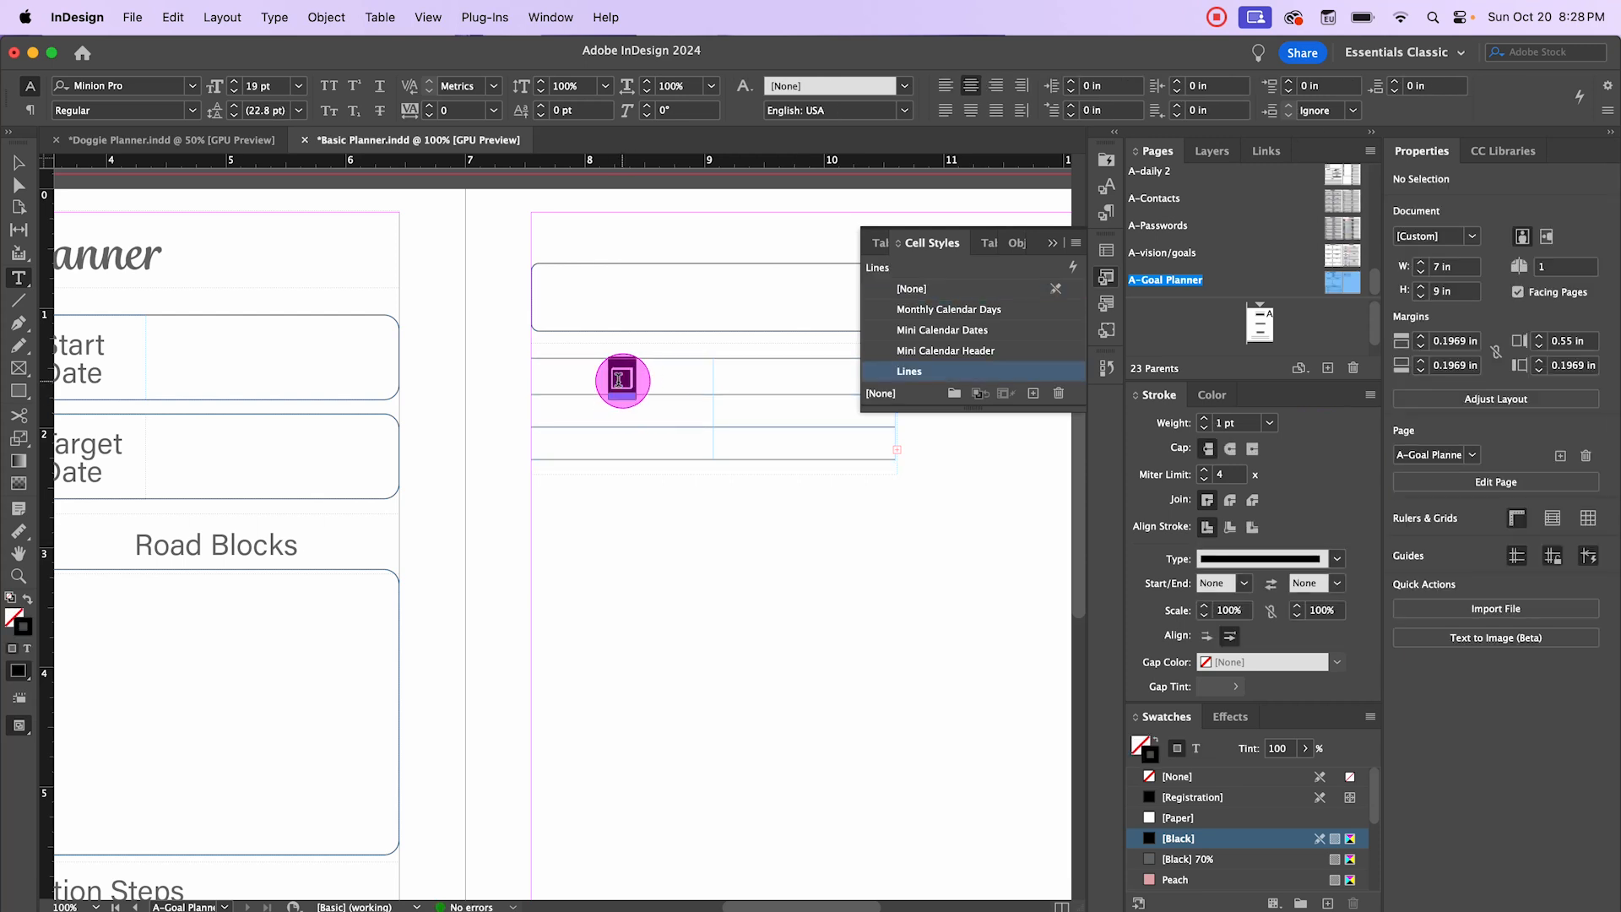
pyautogui.press('super+c')
pyautogui.click(625, 409)
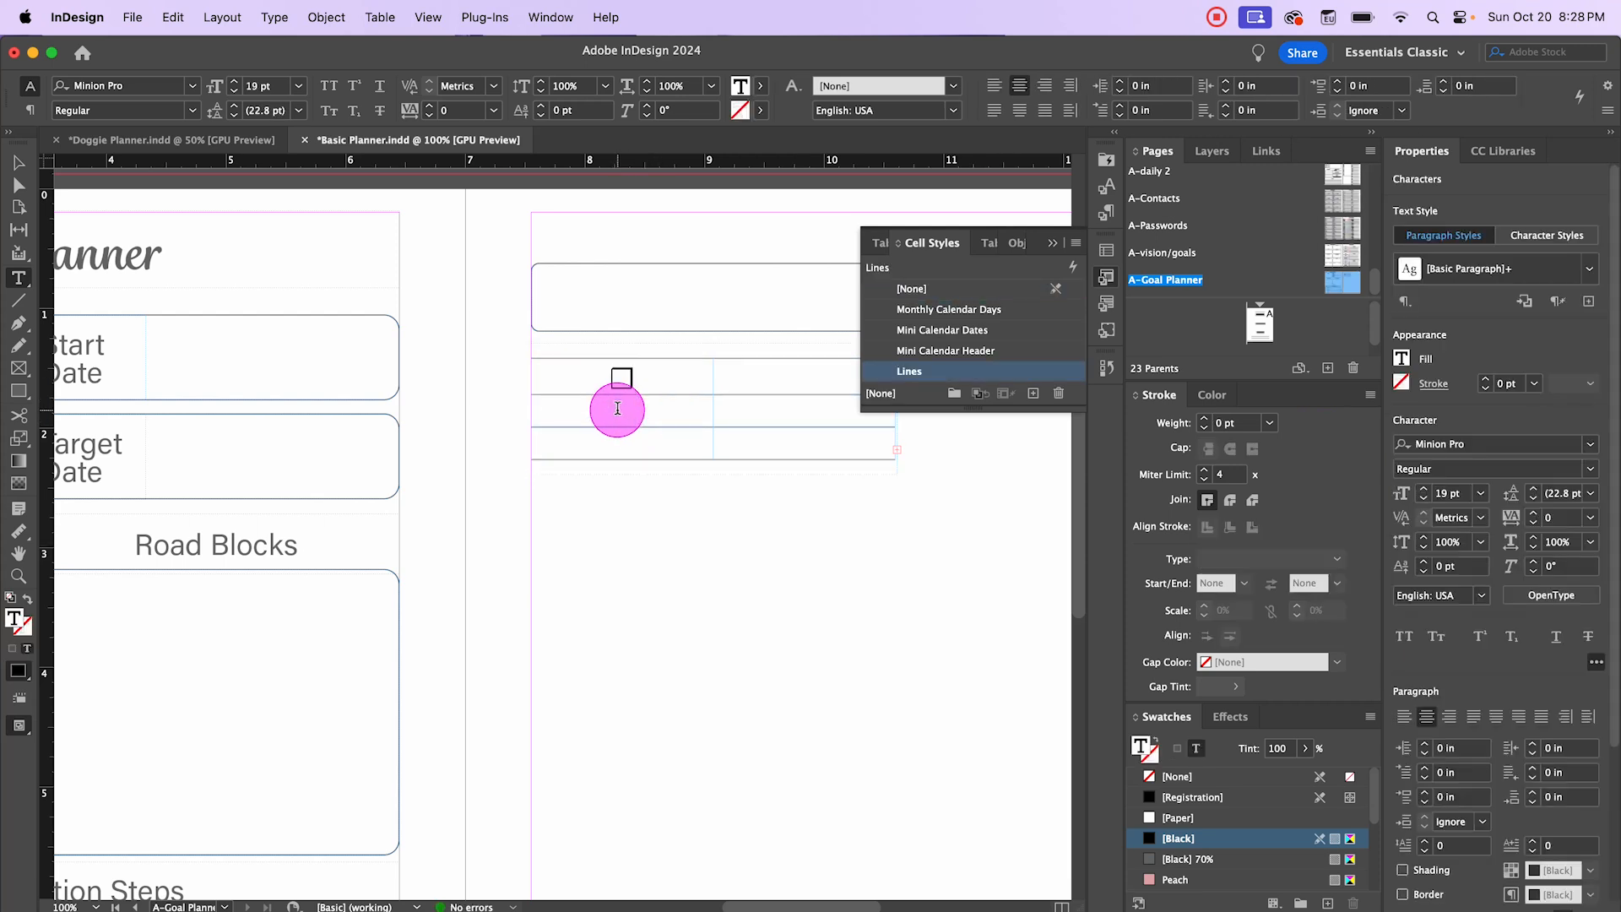
pyautogui.press('super+v')
pyautogui.click(623, 449)
pyautogui.press('super+v')
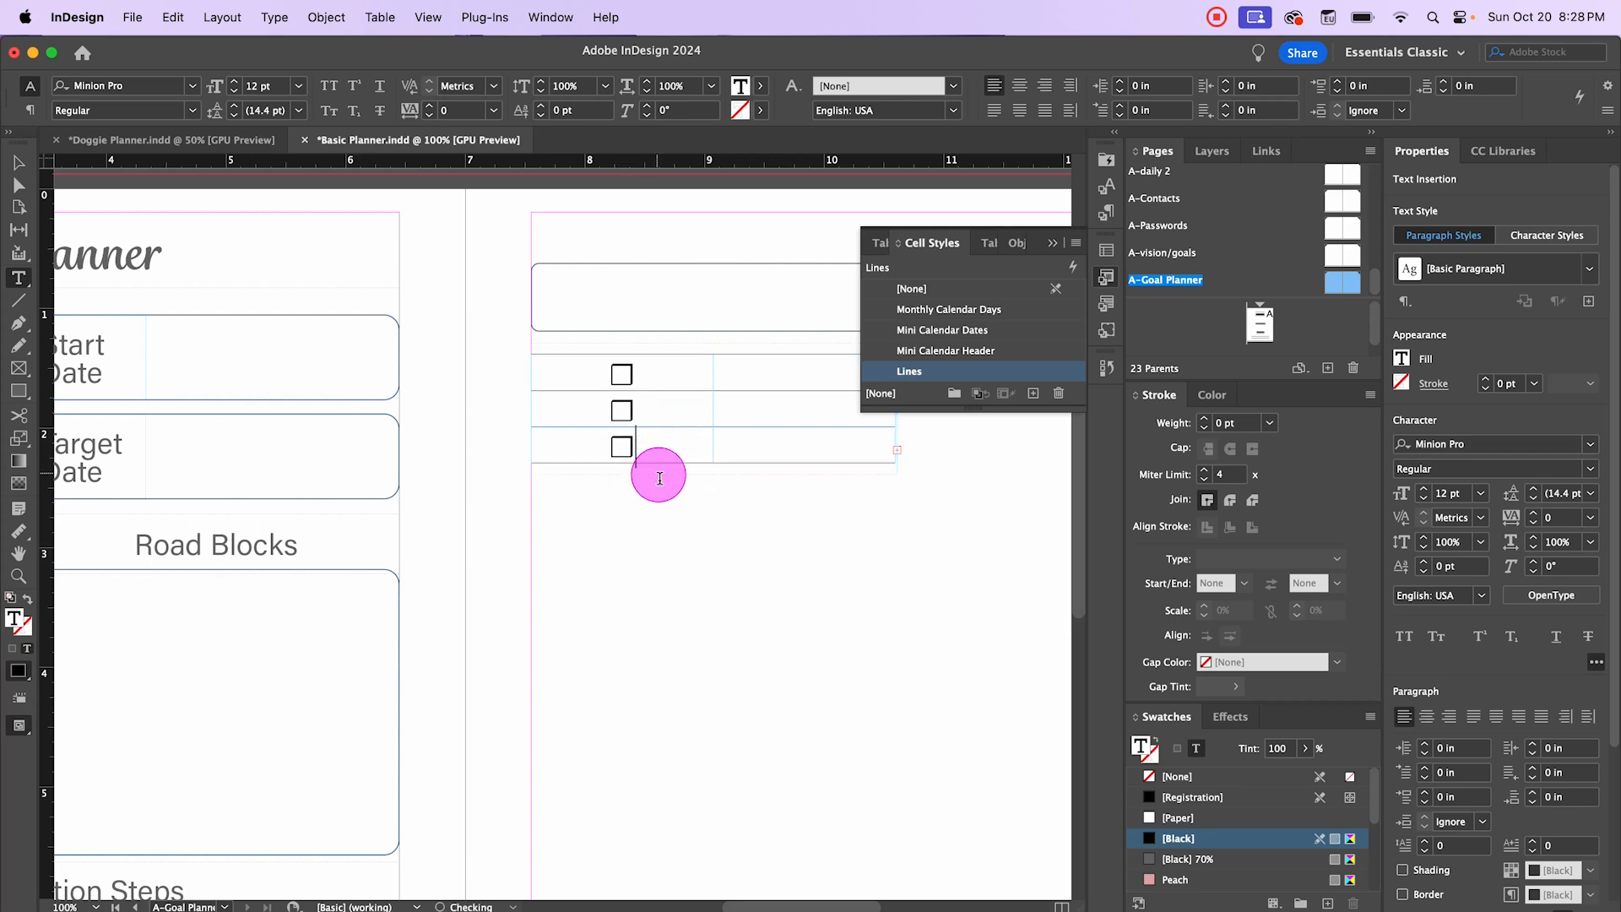
# Step: Extend the table's text frame to a height of 1.35 in and paste the checkbox into the fourth row
pyautogui.click(30, 175)
pyautogui.click(598, 525)
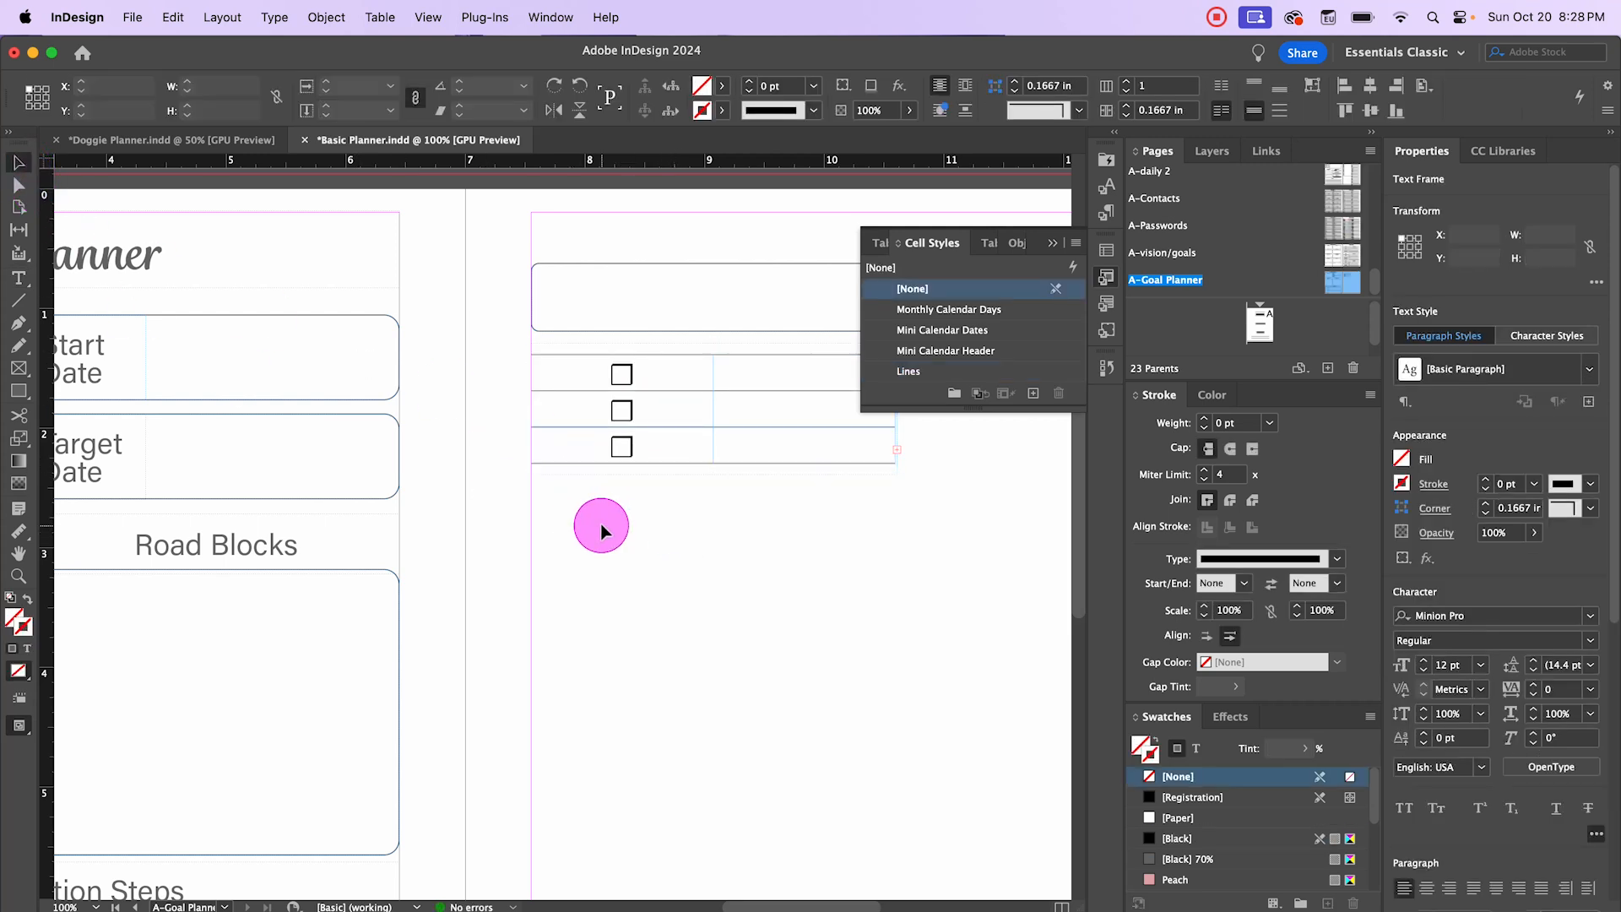
pyautogui.moveTo(752, 514); pyautogui.dragTo(579, 521)
pyautogui.click(568, 416)
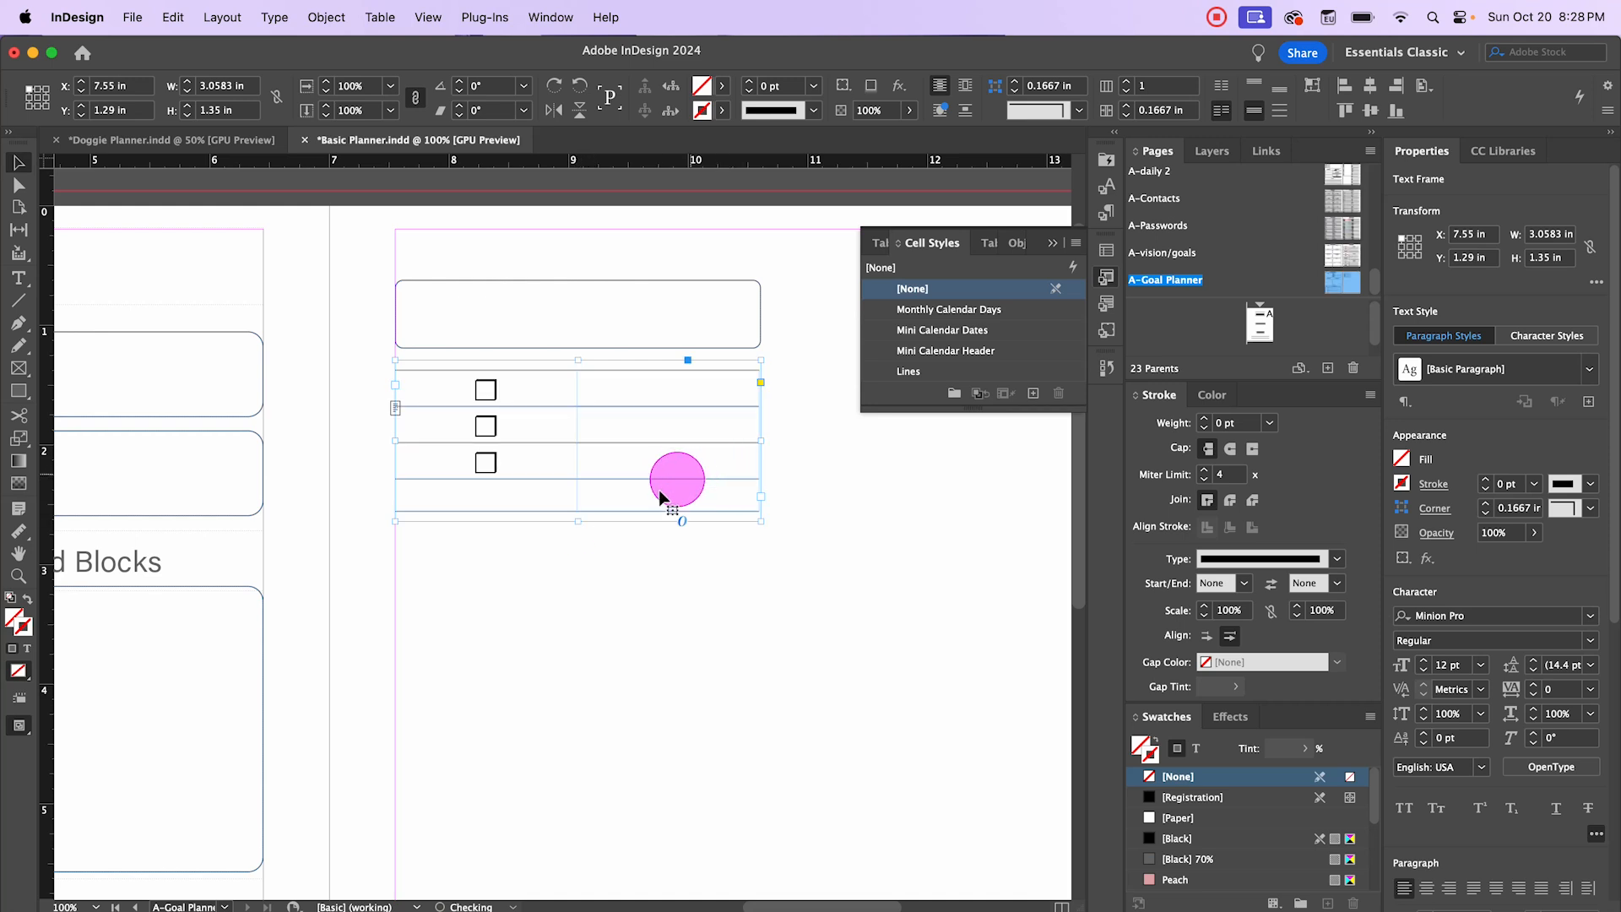
pyautogui.doubleClick(510, 492)
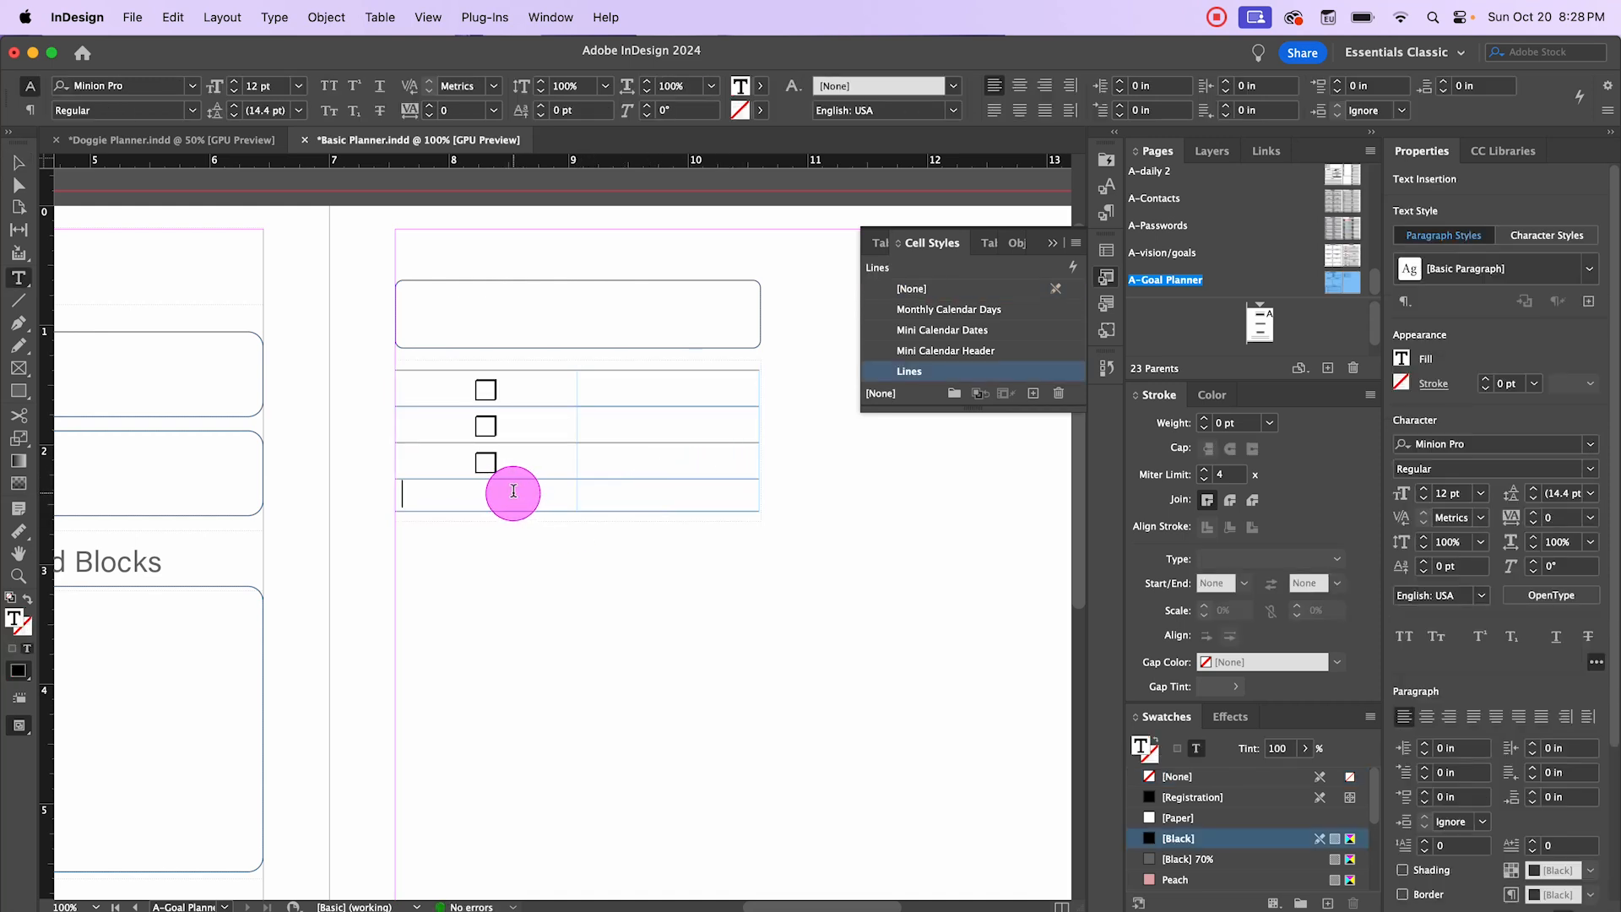
pyautogui.press('super+v')
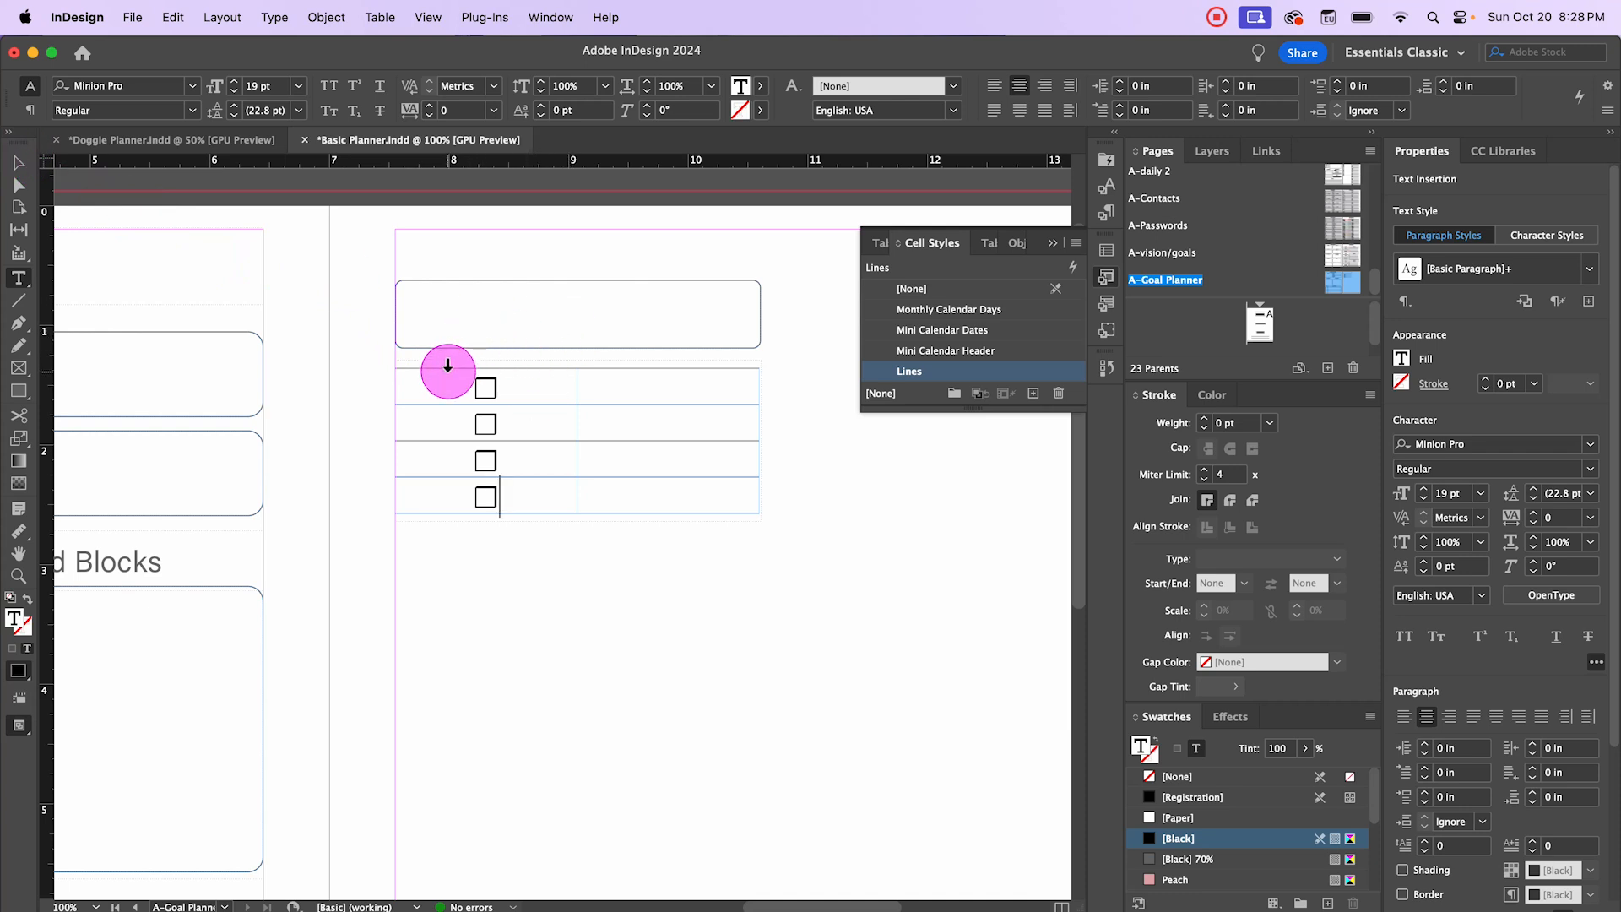
# Step: Set all four table rows to a height of exactly 8 mm
pyautogui.moveTo(450, 372); pyautogui.dragTo(659, 474)
pyautogui.rightClick(645, 401)
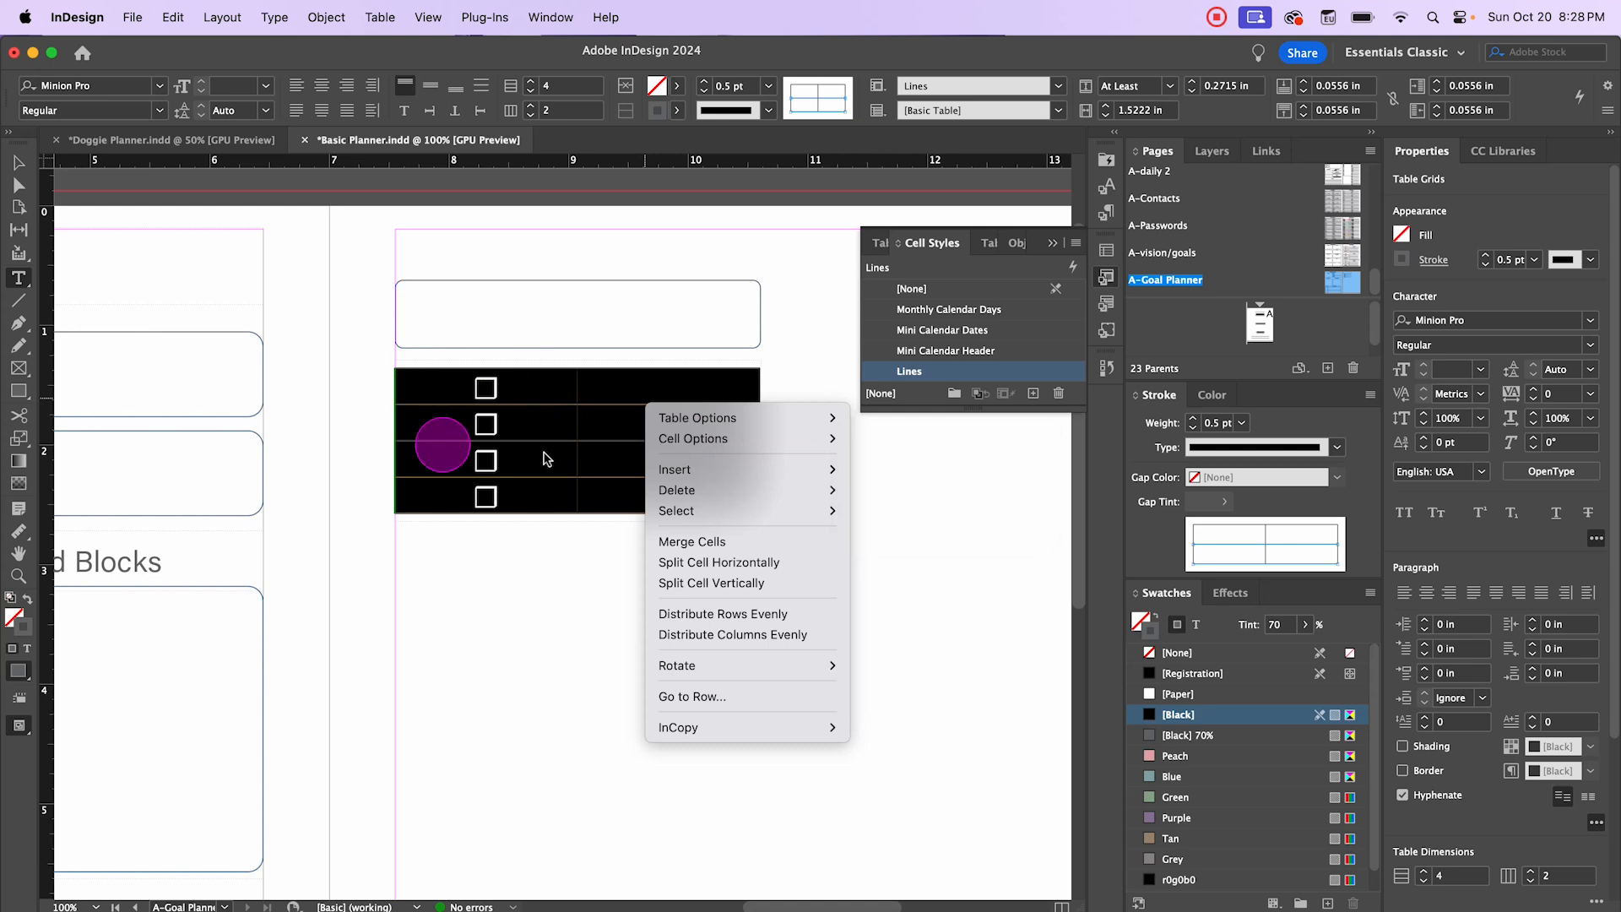
pyautogui.moveTo(710, 439)
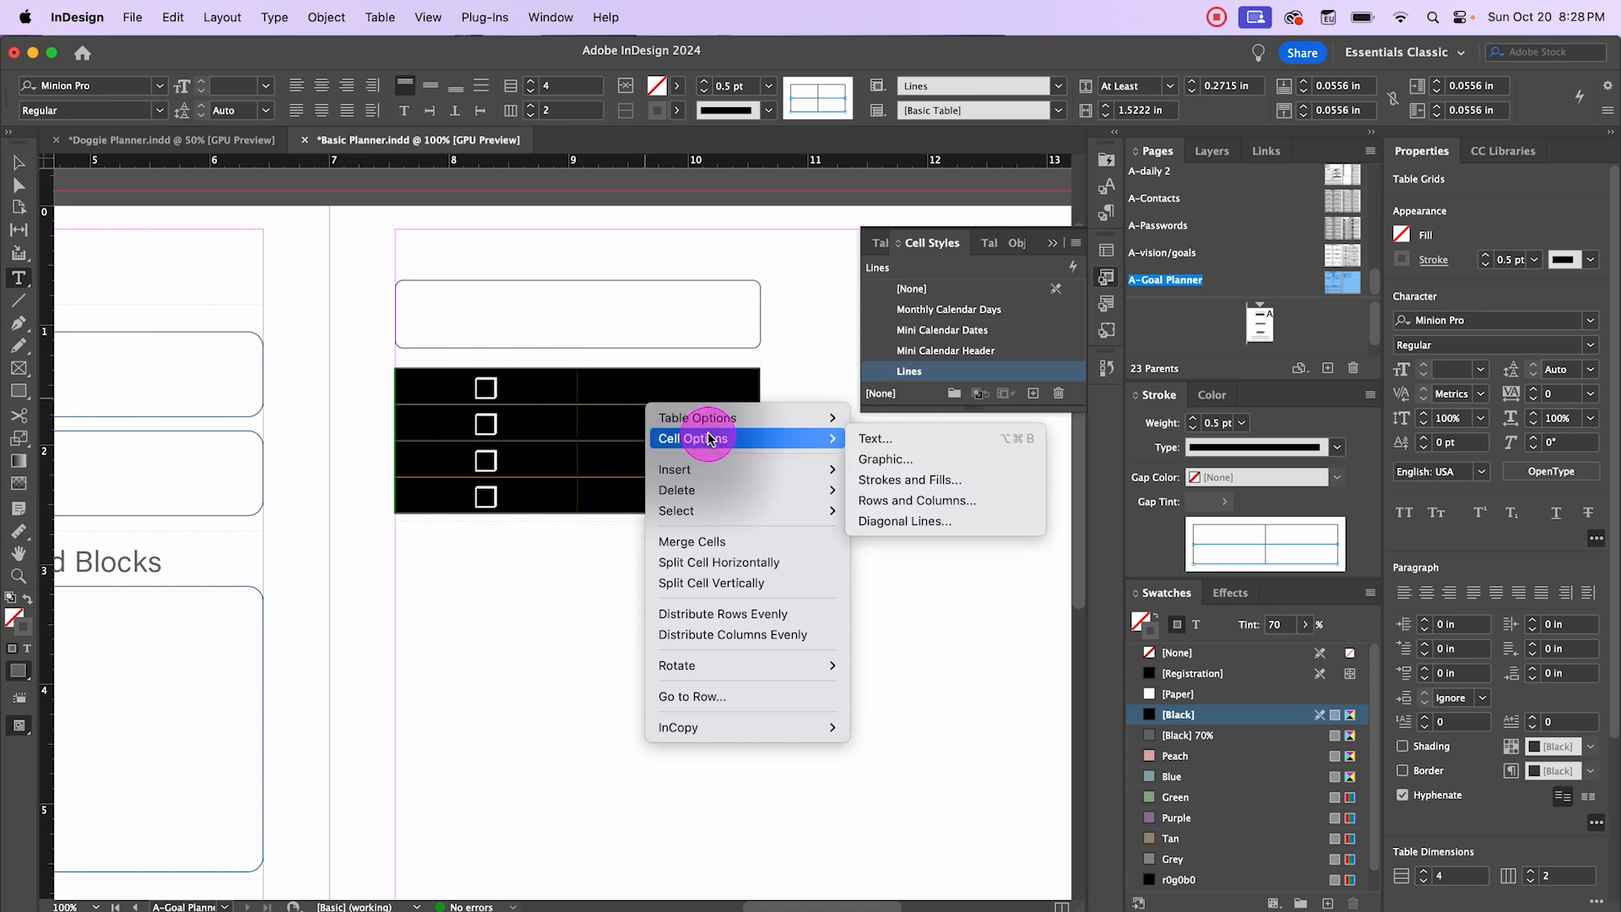
pyautogui.click(933, 501)
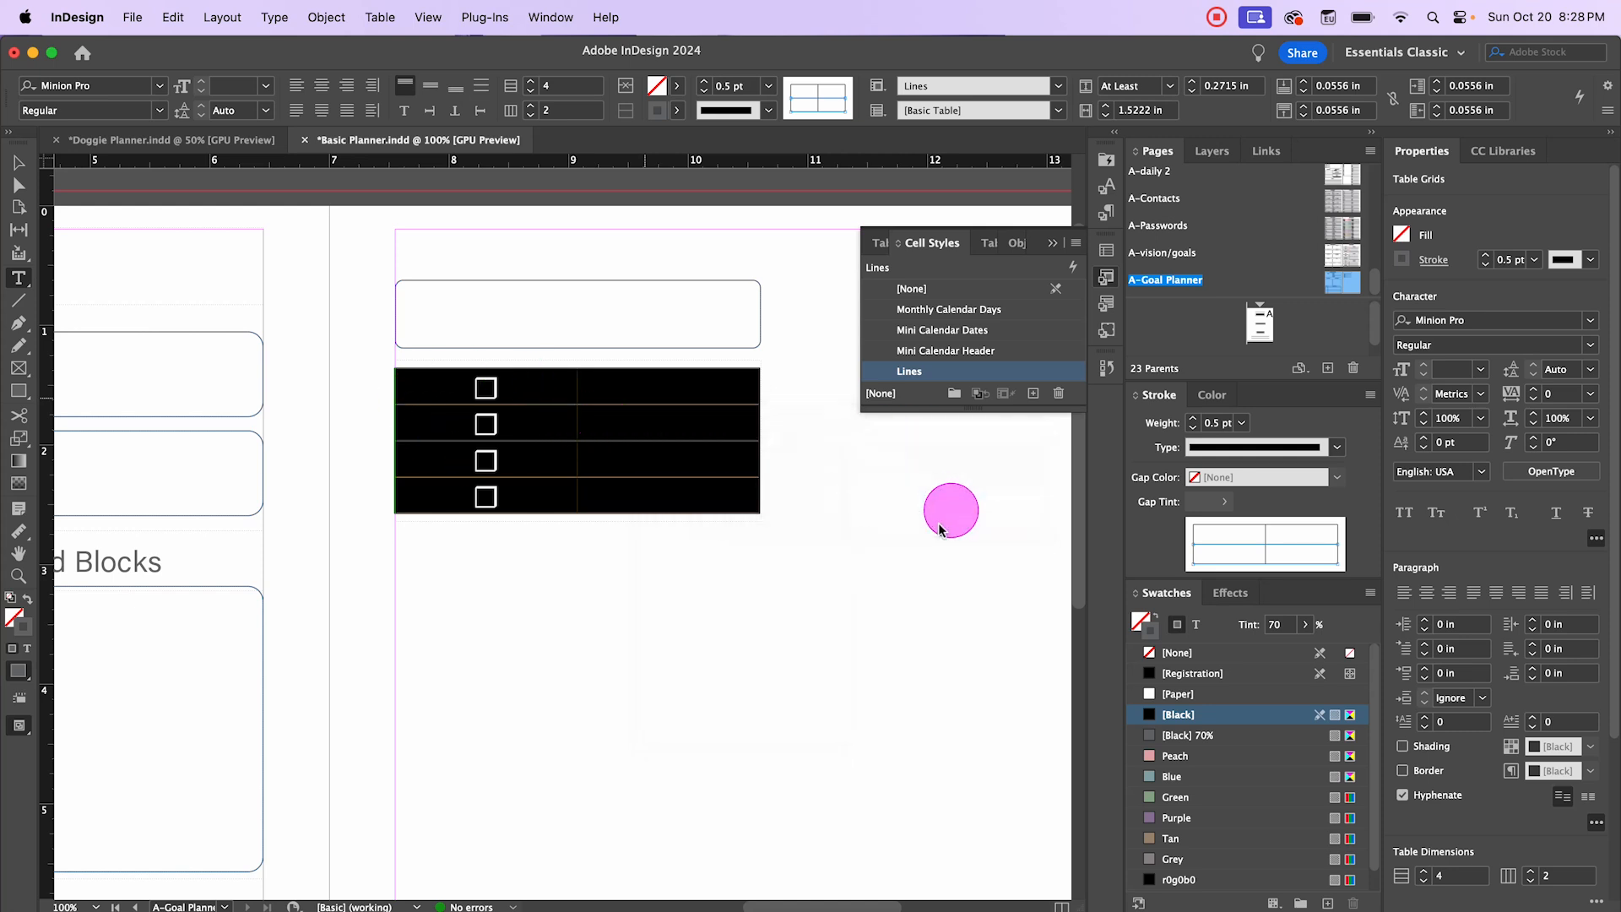
pyautogui.click(1105, 301)
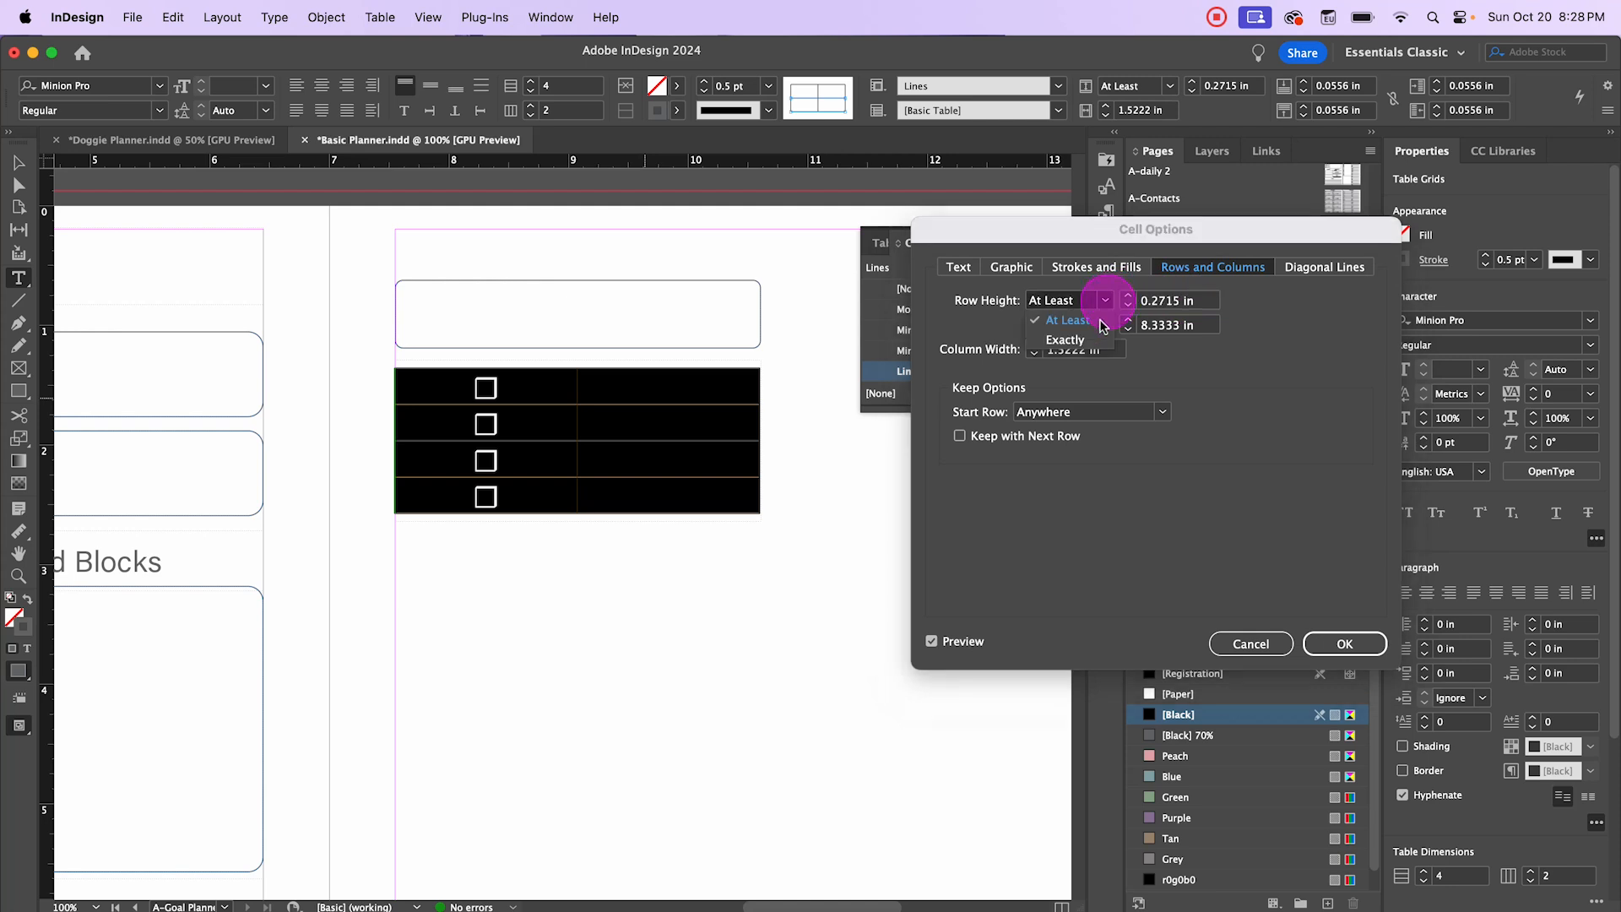
pyautogui.click(1065, 339)
pyautogui.moveTo(1221, 301); pyautogui.dragTo(1148, 304)
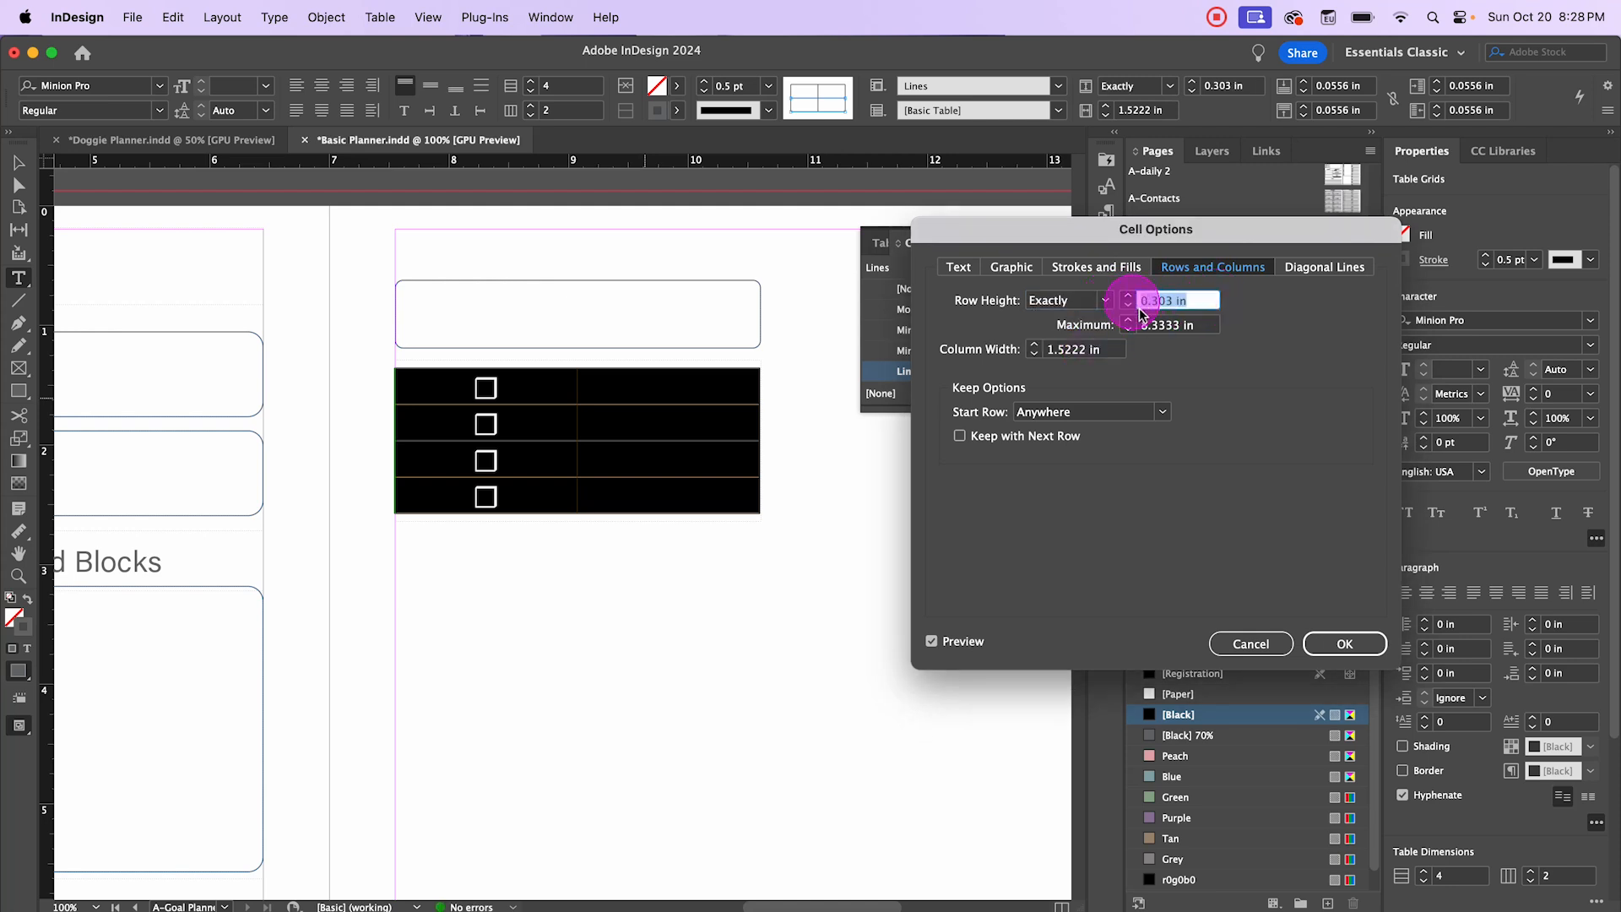
pyautogui.write('8mm')
pyautogui.press('Tab')
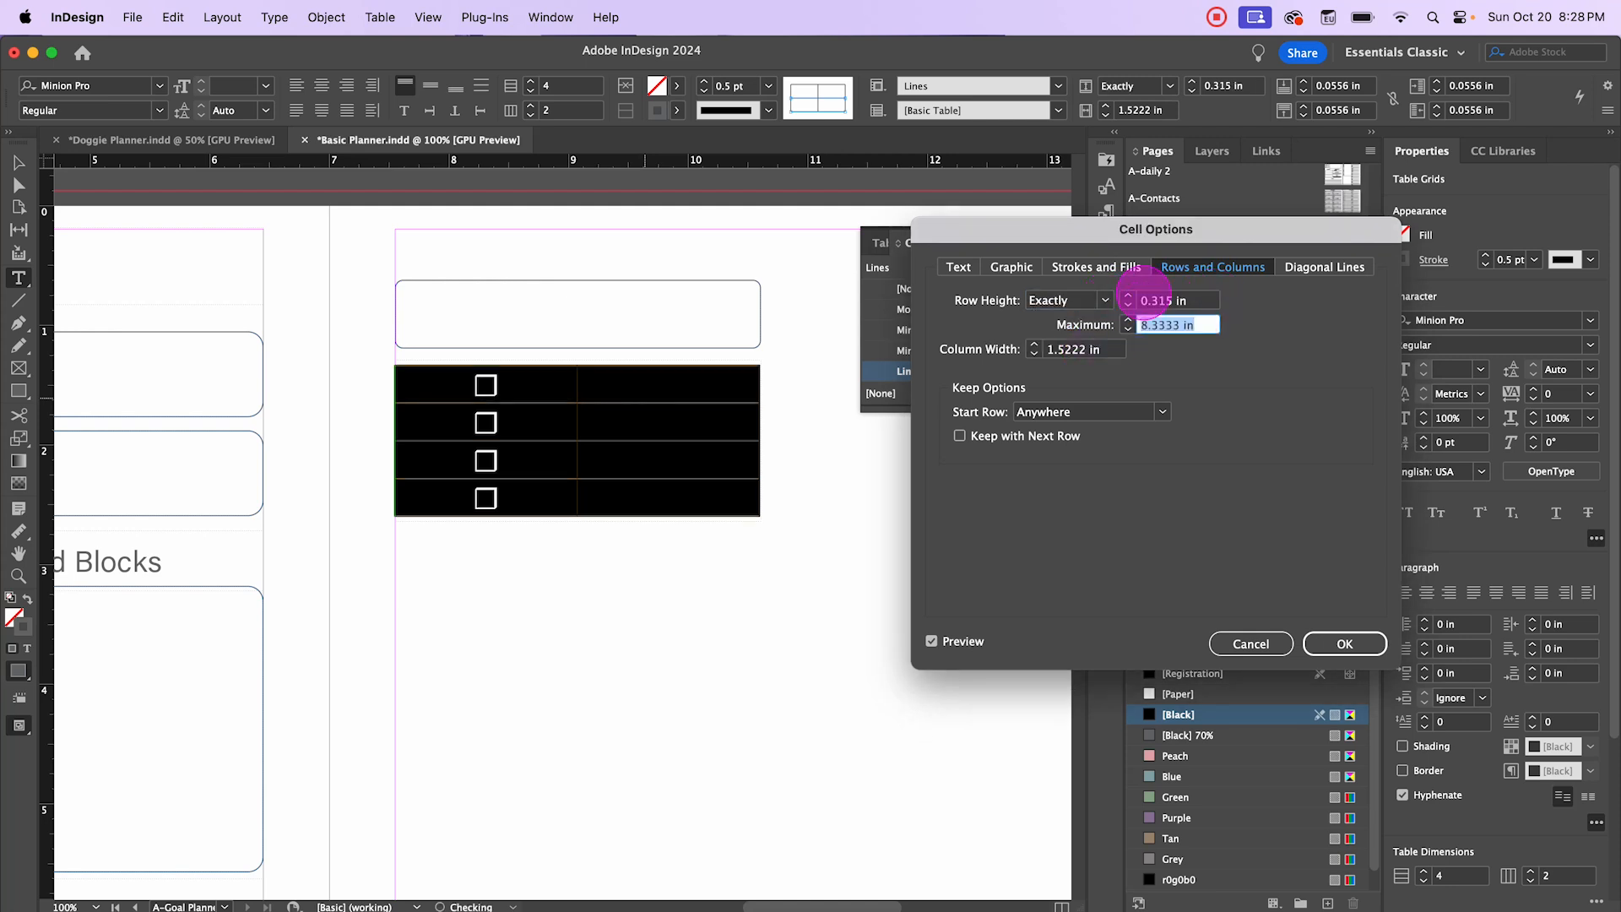
pyautogui.click(1332, 644)
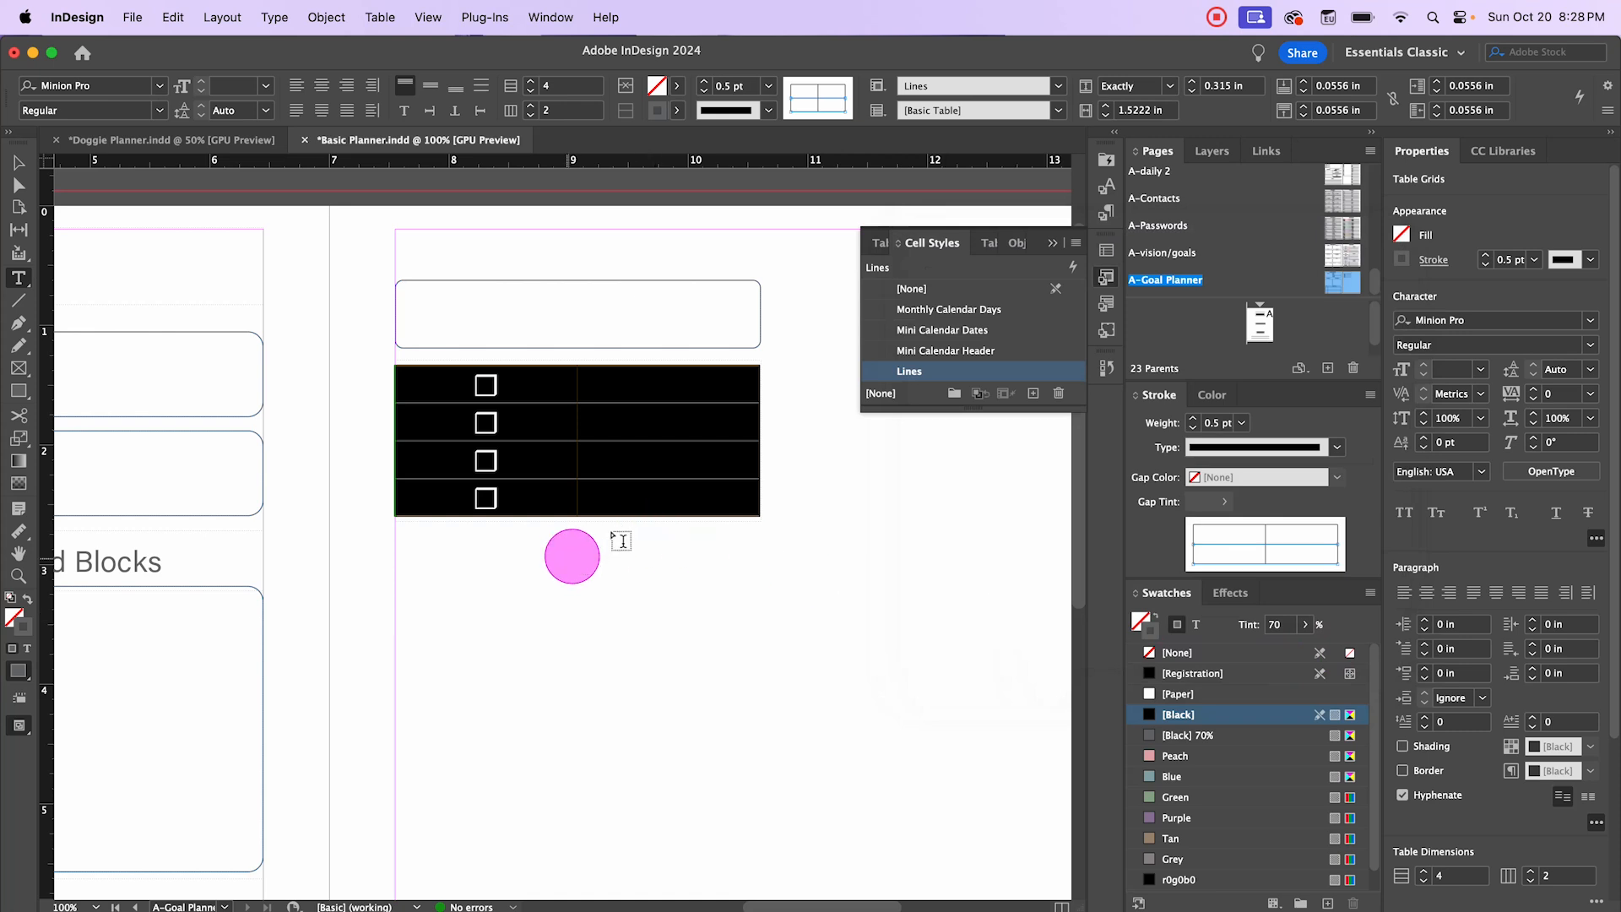
pyautogui.click(20, 165)
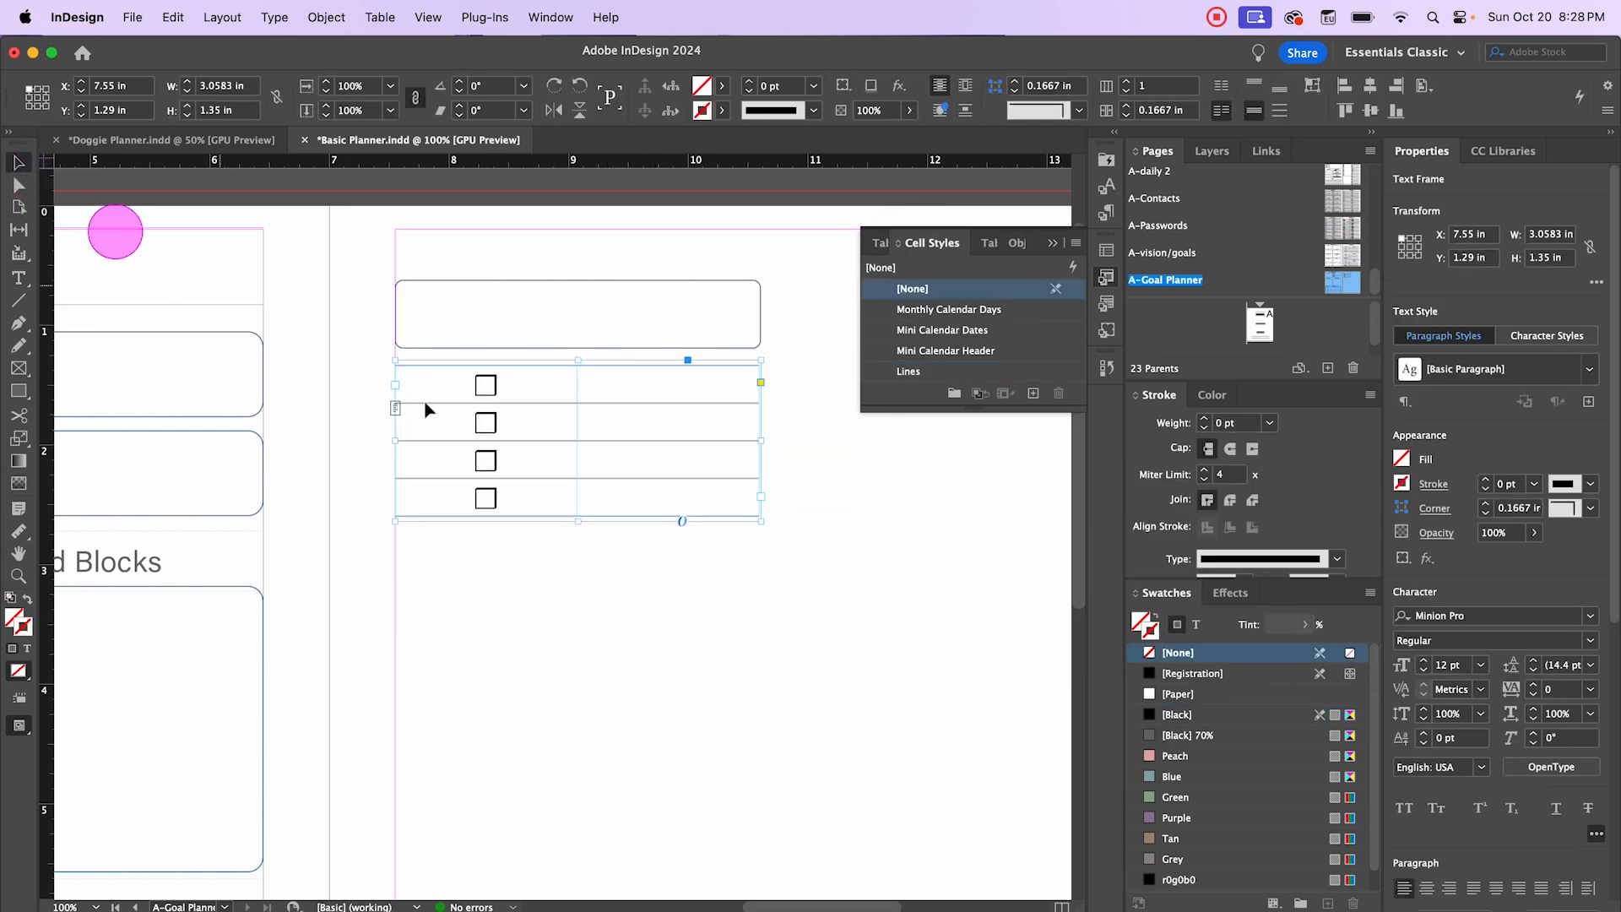
pyautogui.click(549, 568)
# Step: Narrow the checkbox column to just wider than the checkboxes, keeping the table's overall width, and preview the page without guides
pyautogui.click(551, 429)
pyautogui.doubleClick(551, 429)
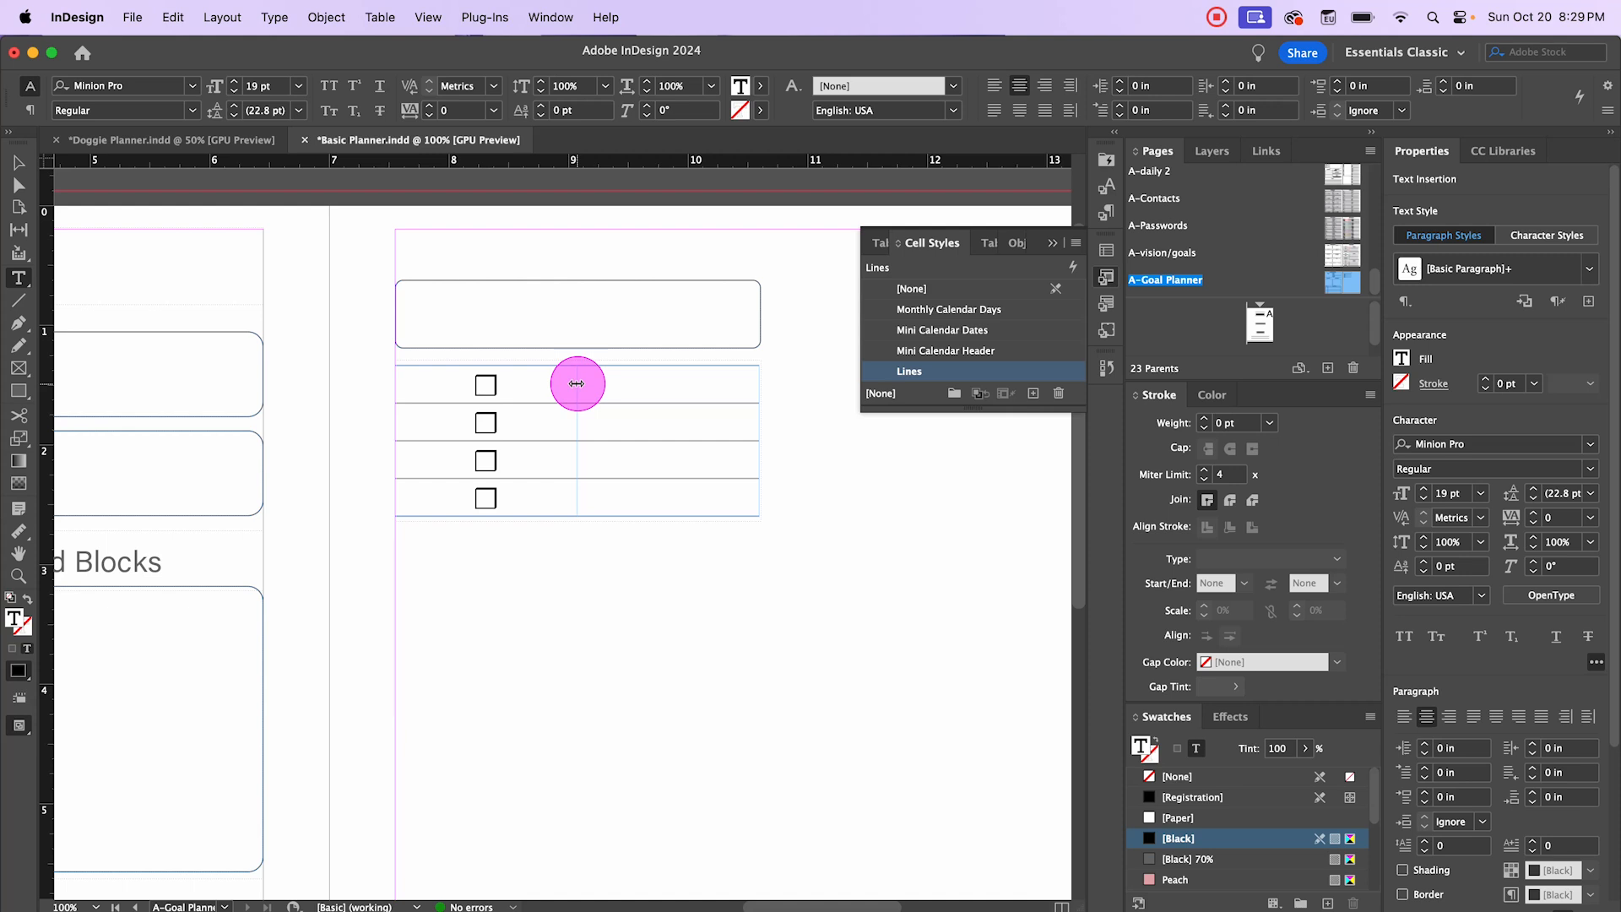
pyautogui.moveTo(577, 384); pyautogui.dragTo(436, 386)
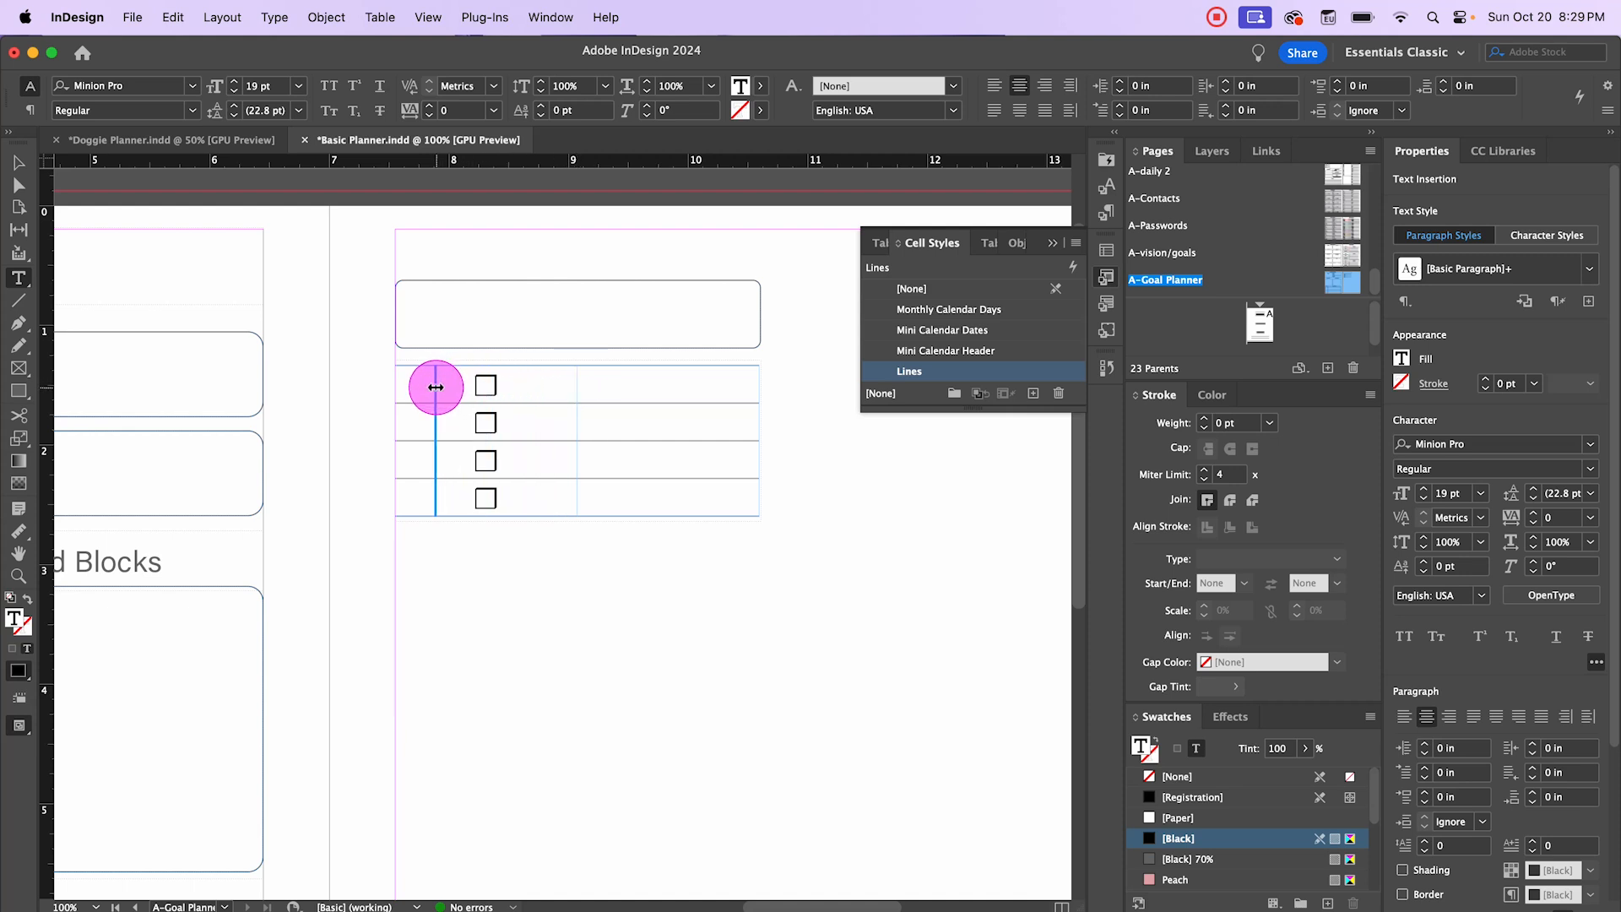
pyautogui.moveTo(436, 387); pyautogui.dragTo(437, 387)
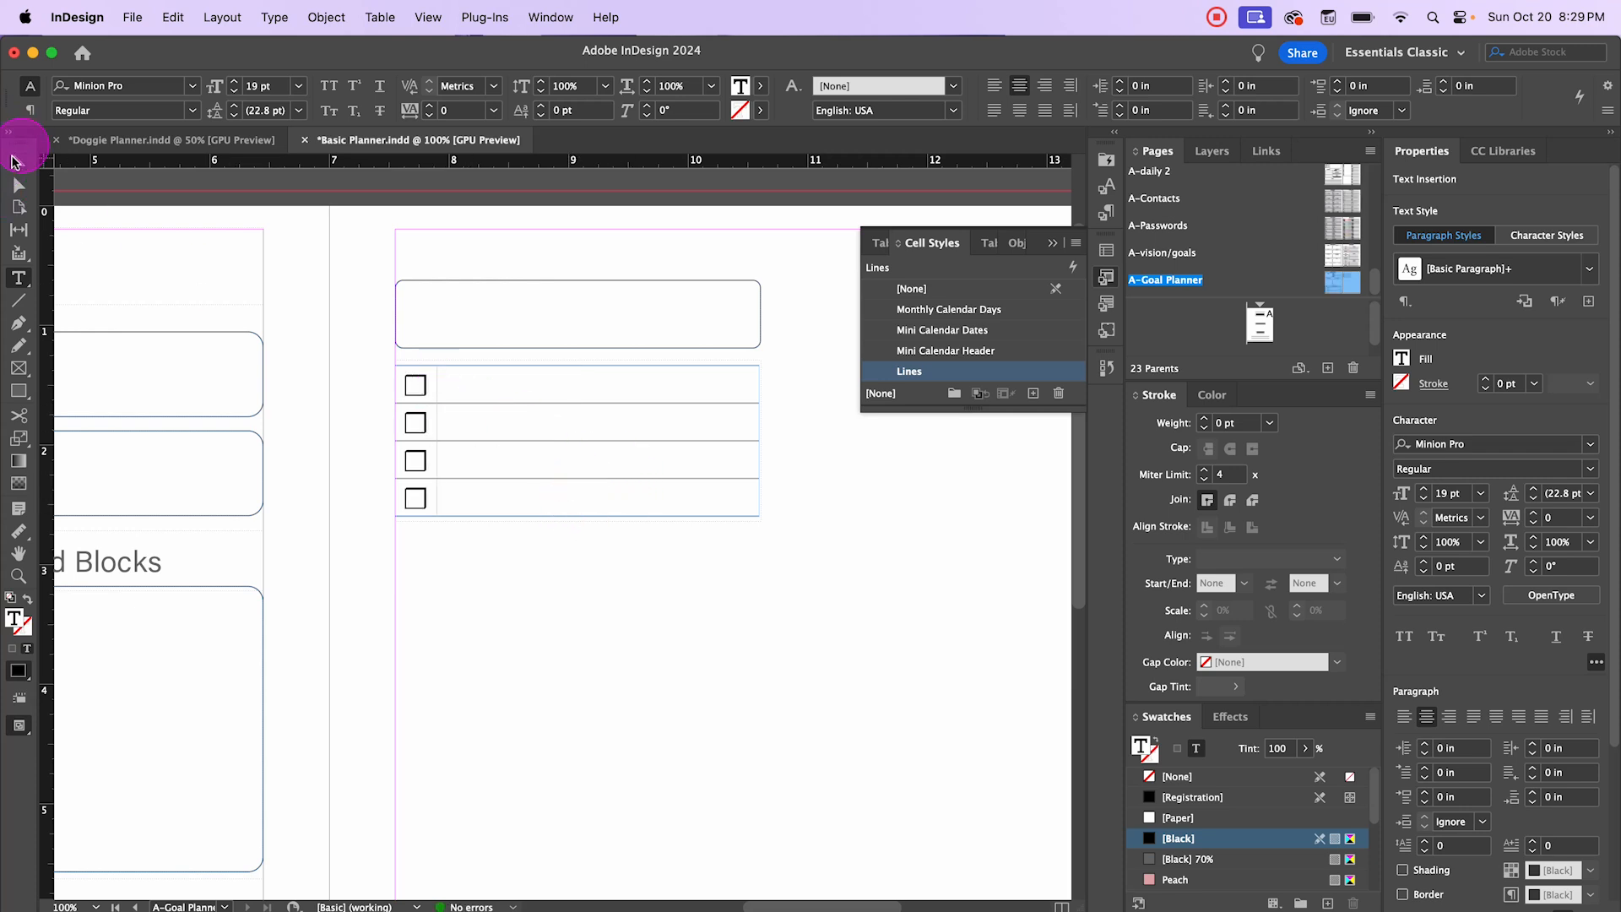
pyautogui.click(13, 161)
pyautogui.click(552, 574)
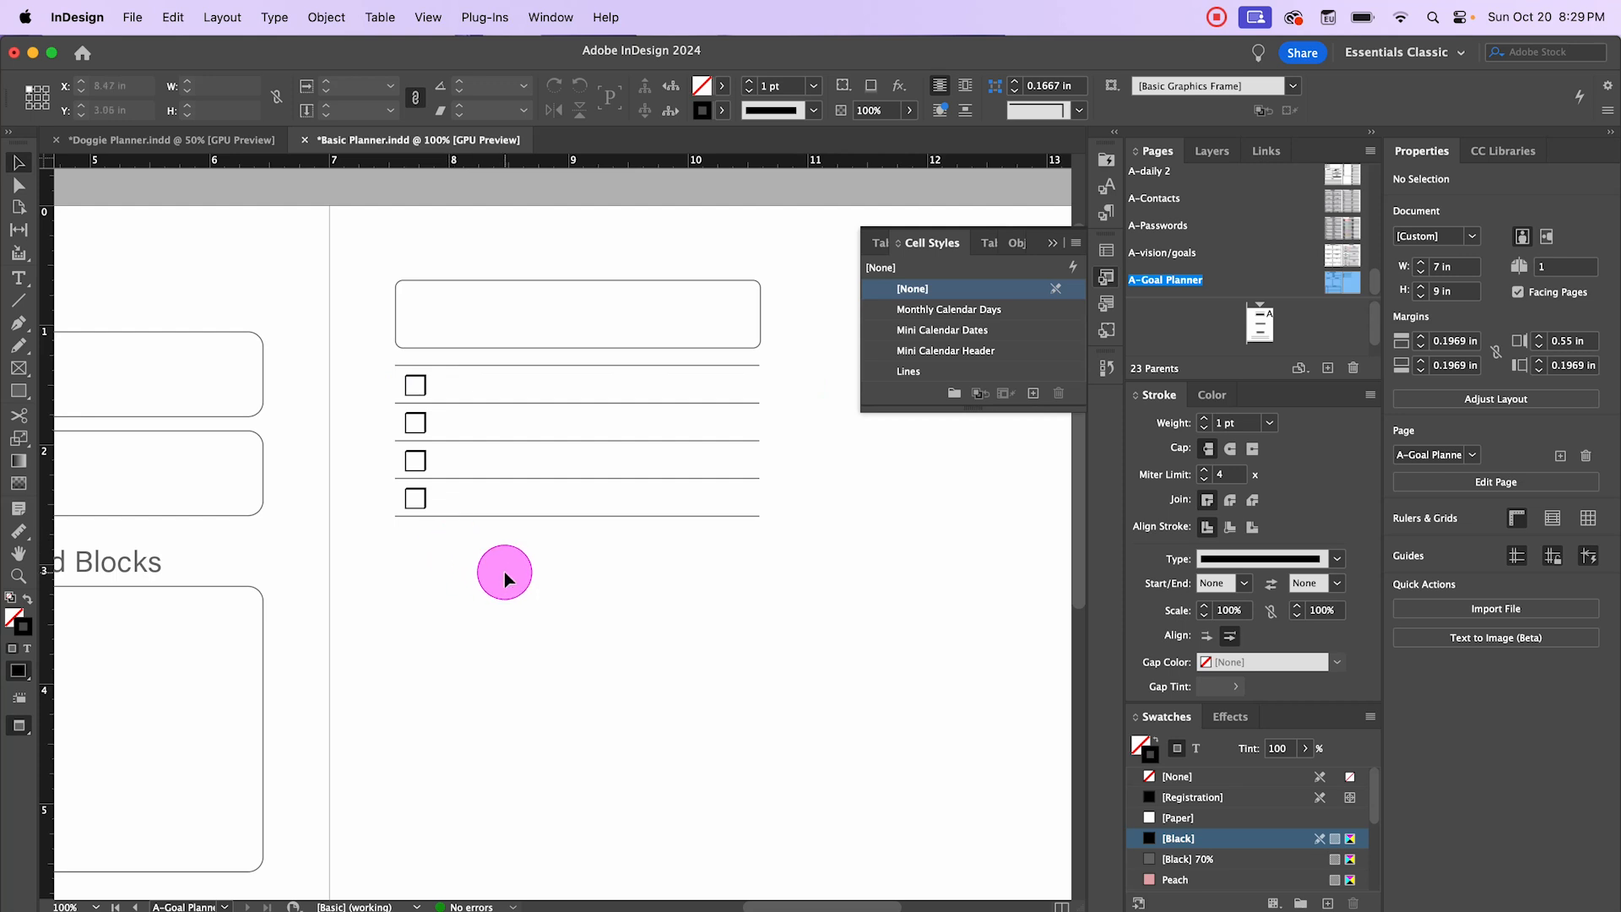
pyautogui.press('w')
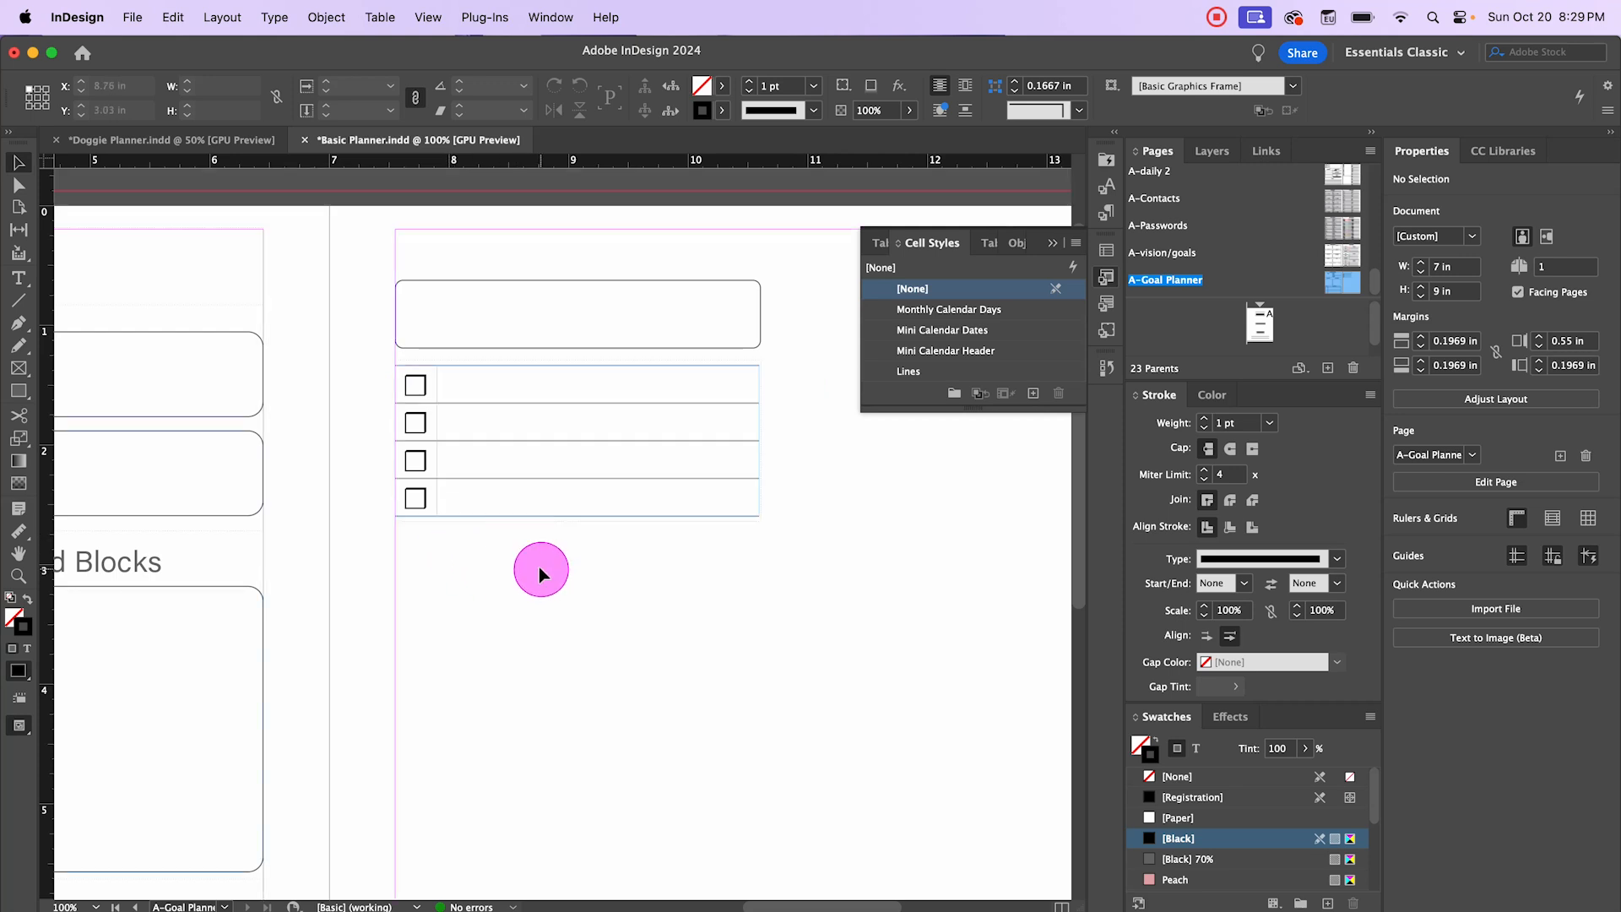
# Step: Remove the top border of the table's first row by setting only that edge's stroke to 0 pt
pyautogui.doubleClick(451, 384)
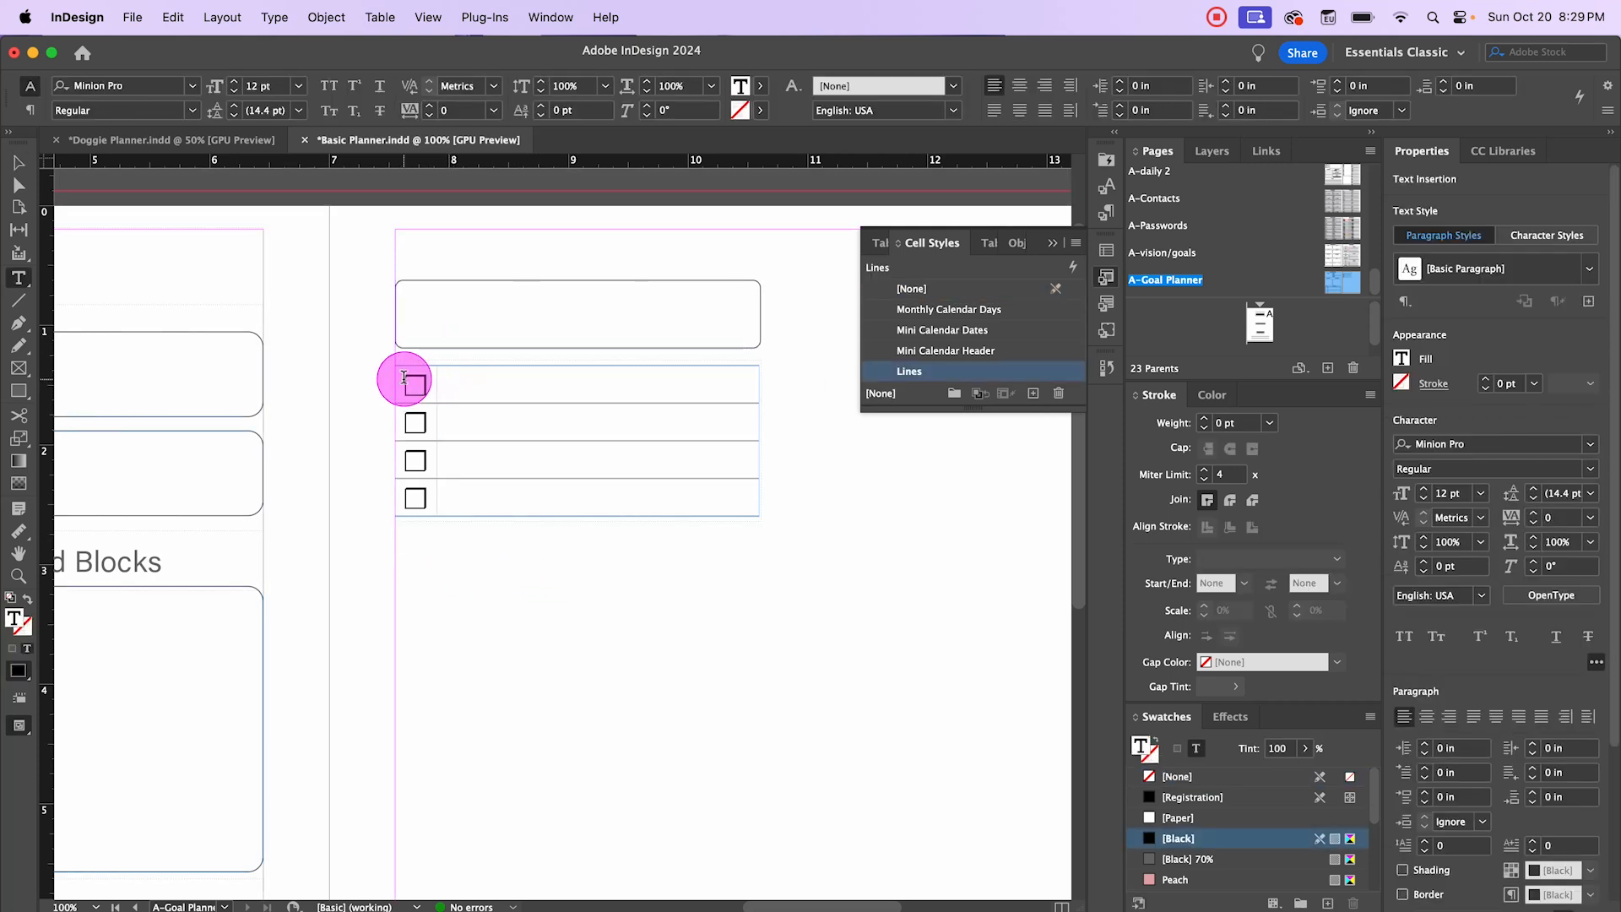
pyautogui.moveTo(403, 377); pyautogui.dragTo(742, 380)
pyautogui.click(828, 116)
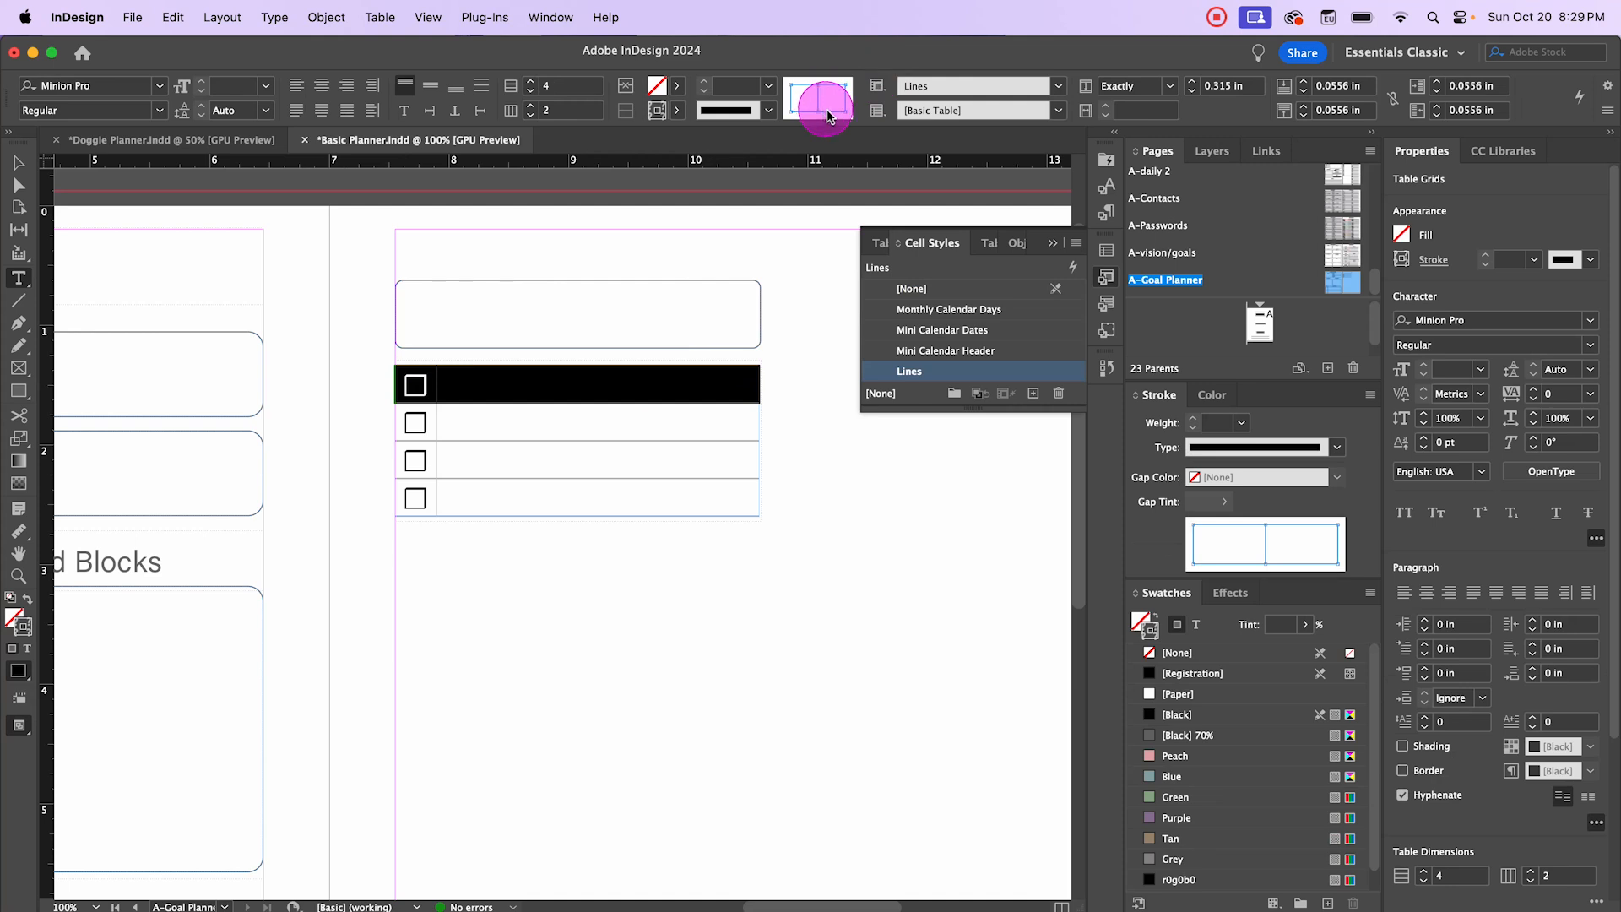
pyautogui.click(818, 102)
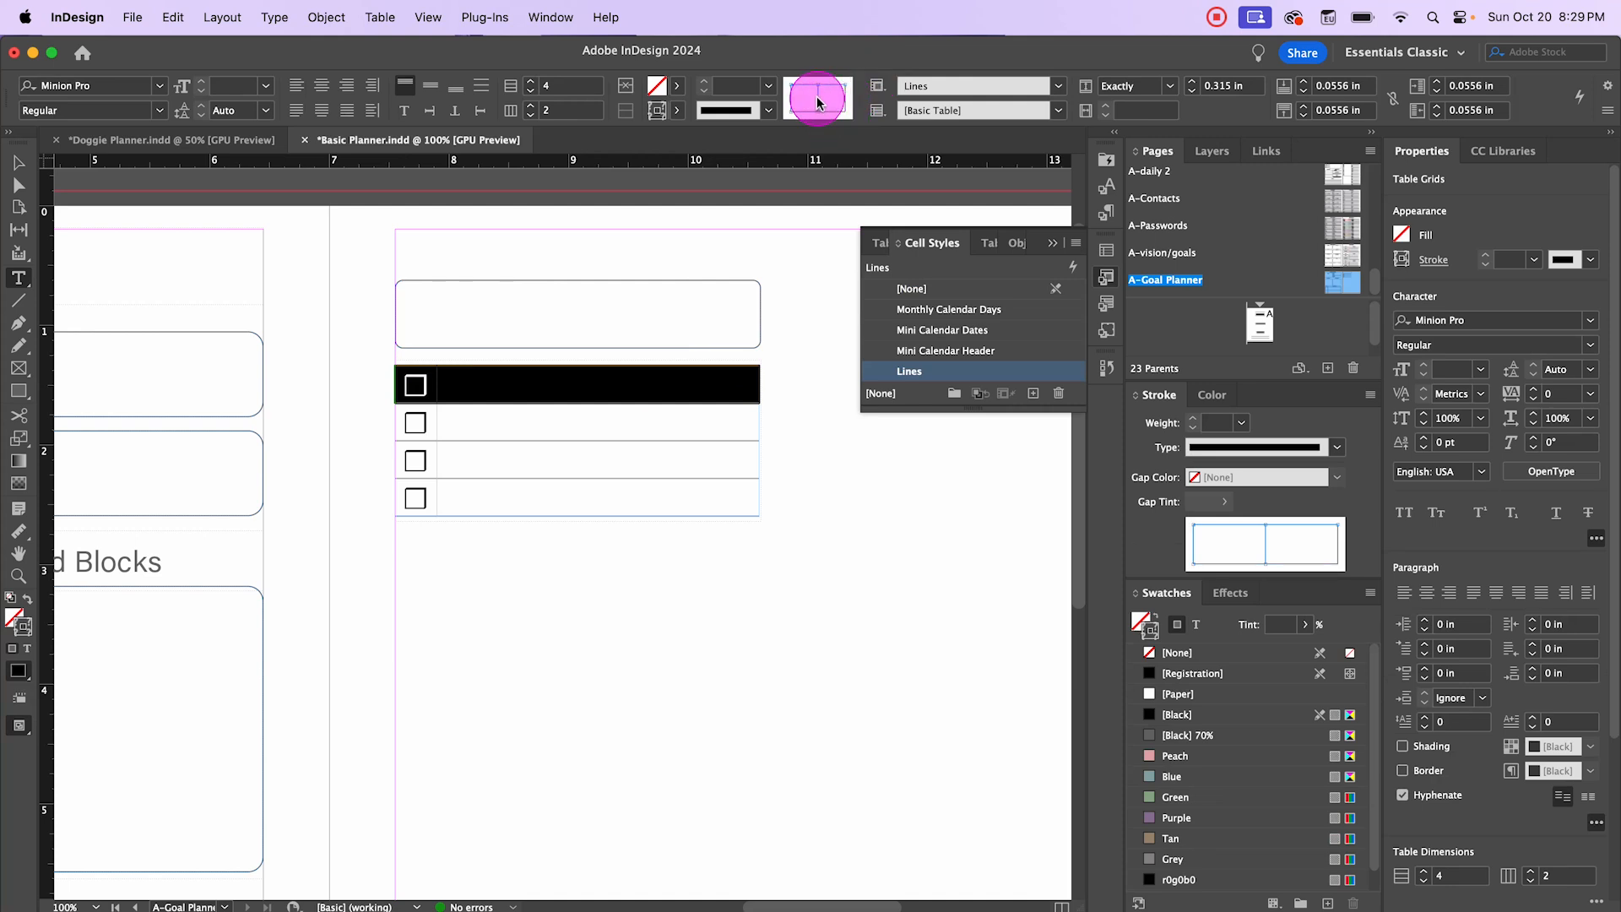
pyautogui.click(829, 81)
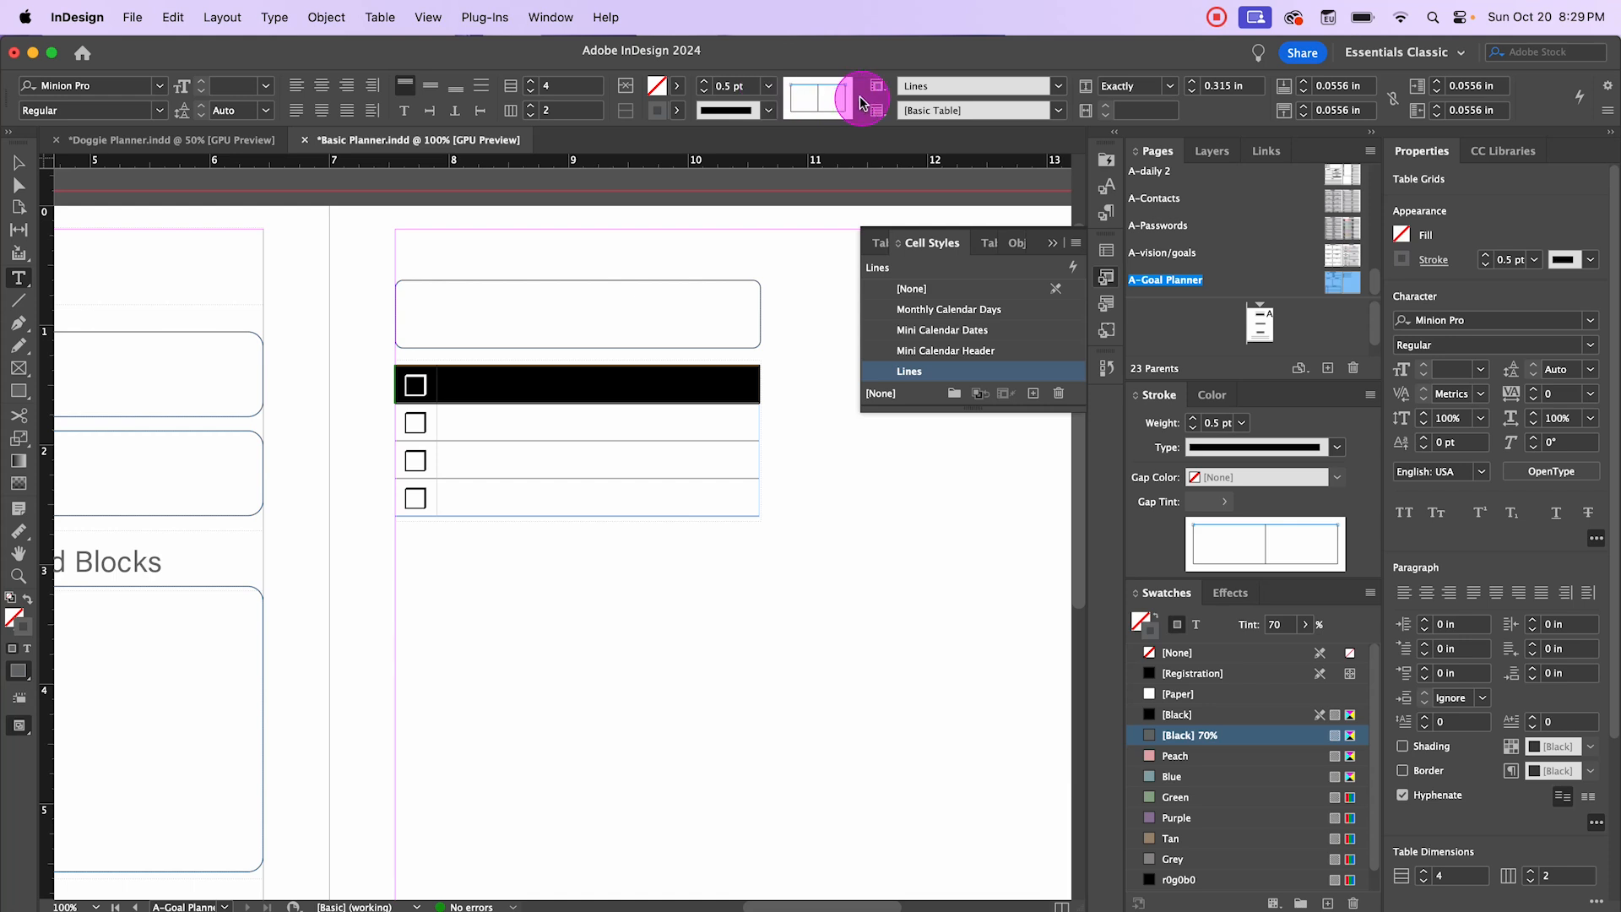
pyautogui.click(768, 85)
pyautogui.click(754, 103)
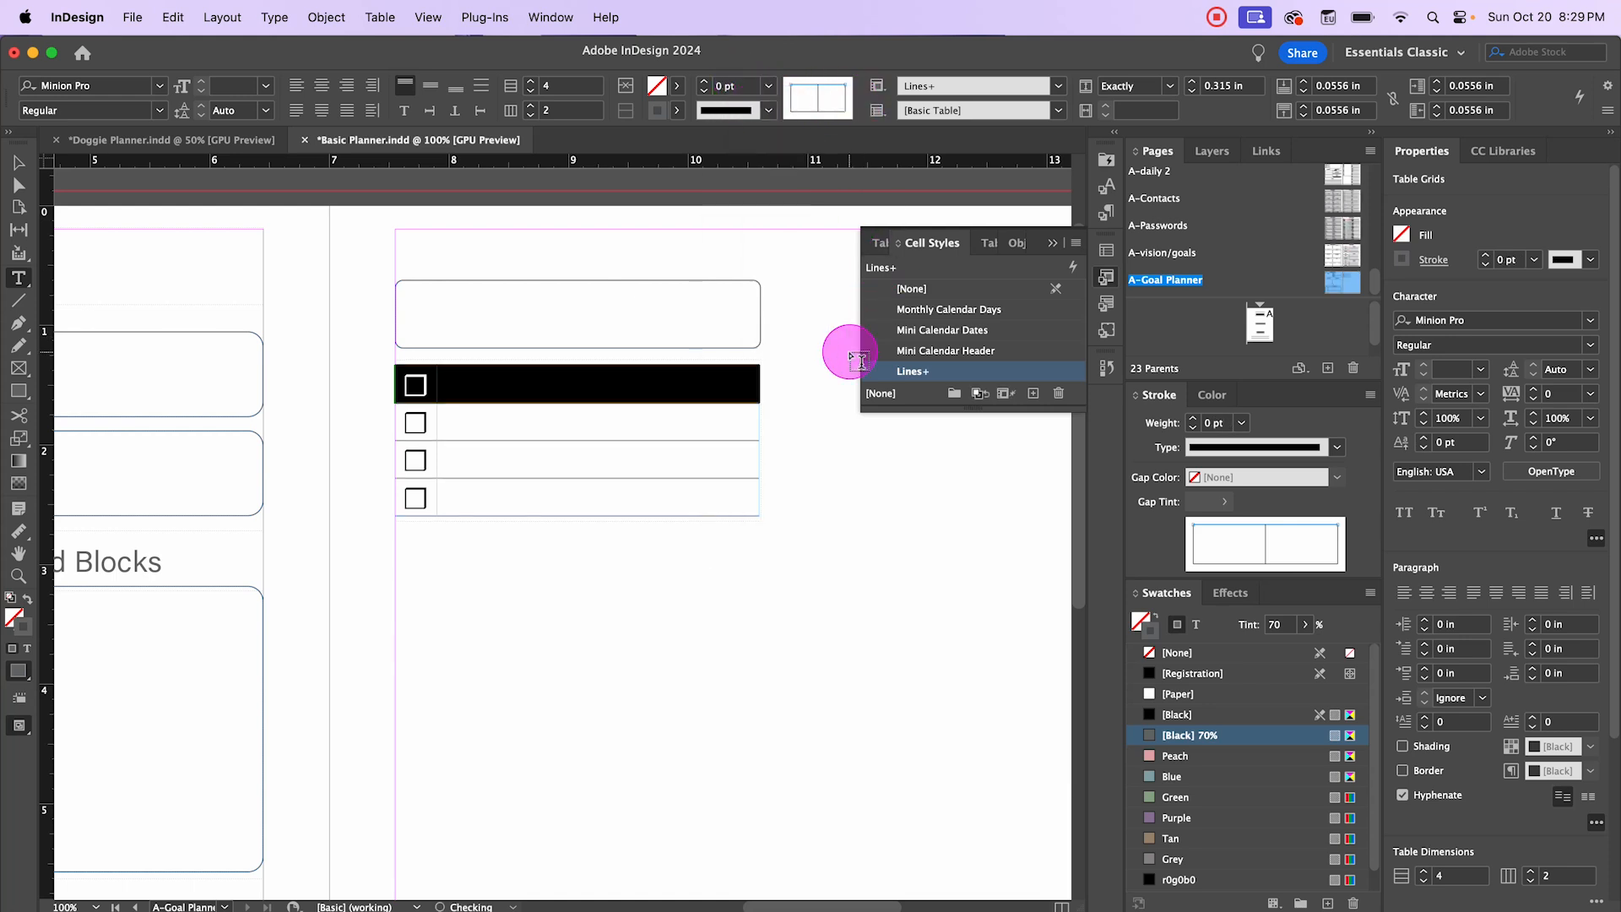
# Step: Set the stroke of all horizontal borders in the checkbox column to 0 pt, and preview the page without guides
pyautogui.click(422, 356)
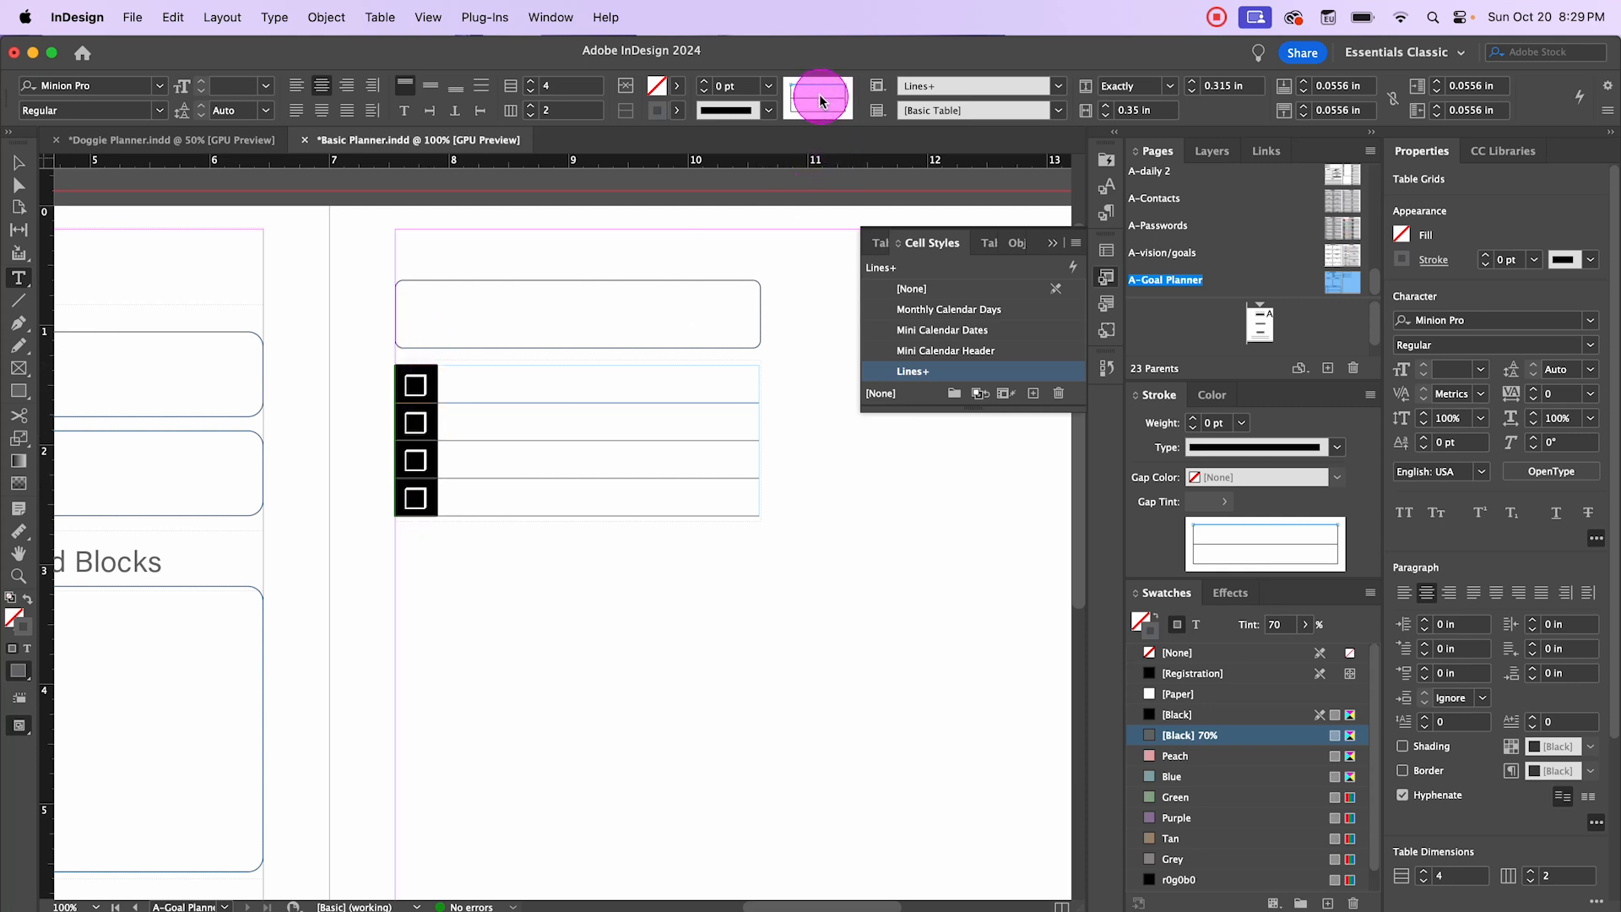
pyautogui.click(820, 107)
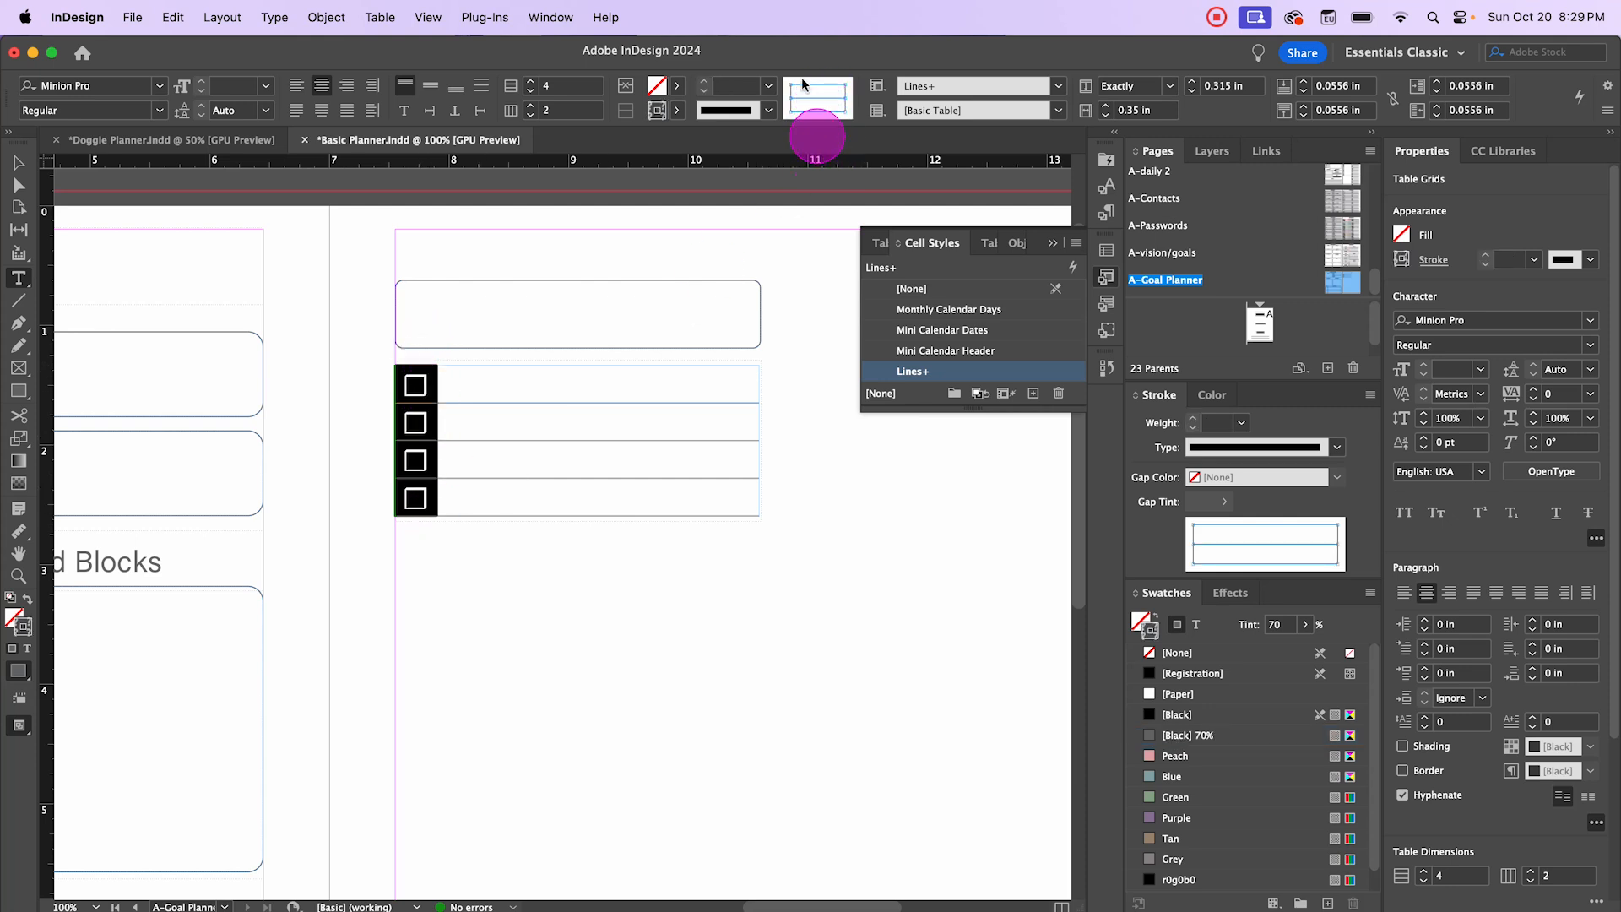
pyautogui.click(819, 87)
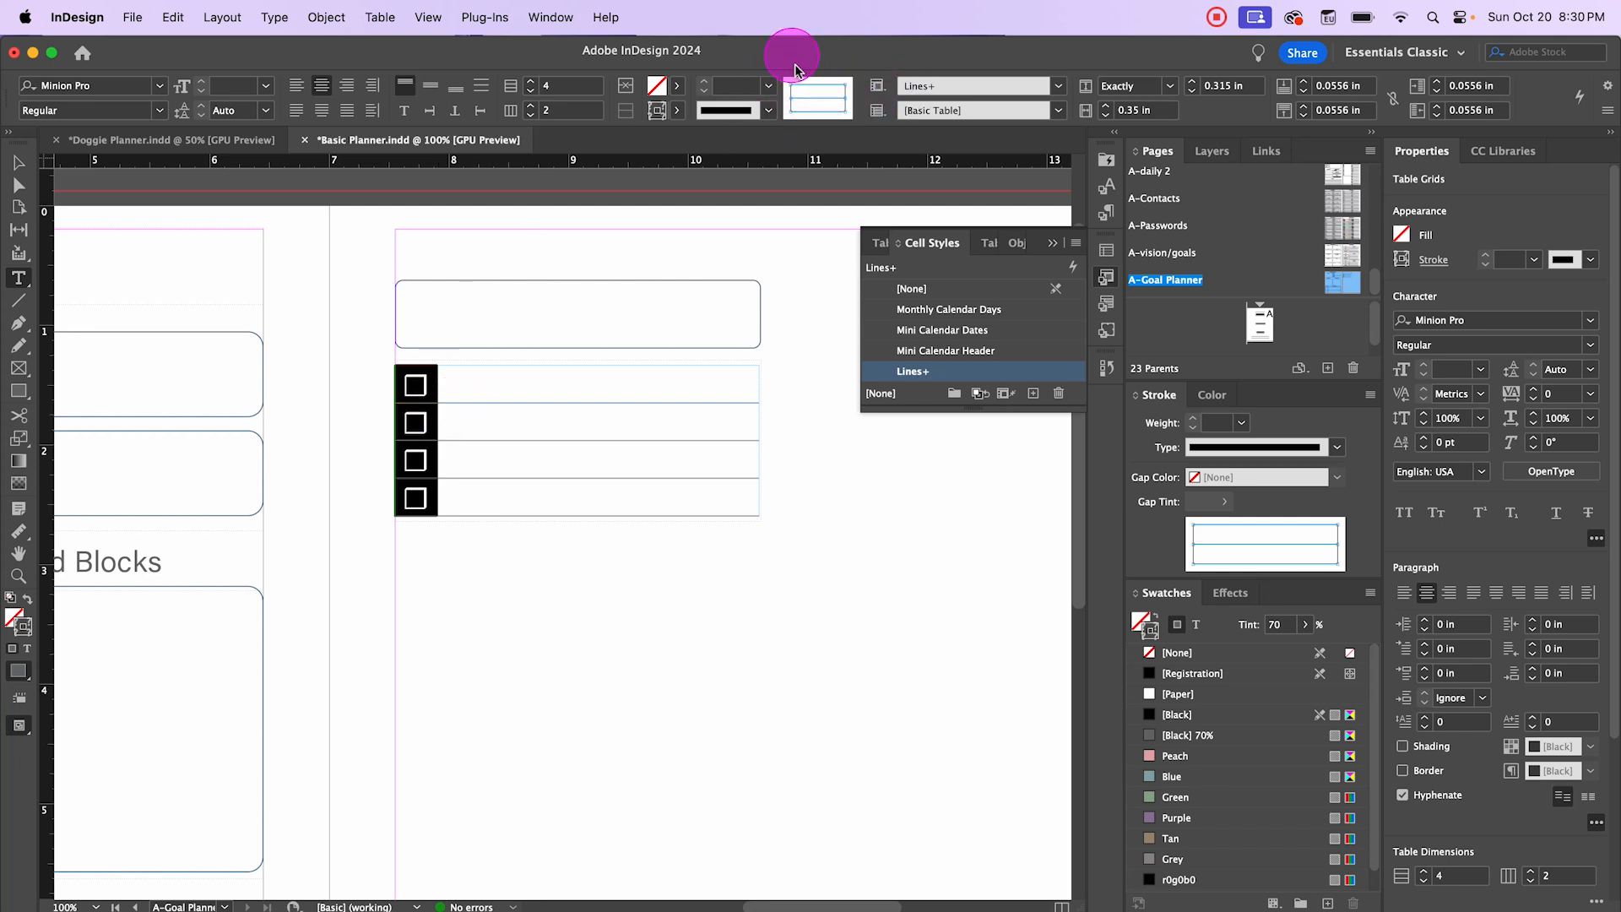
pyautogui.click(768, 86)
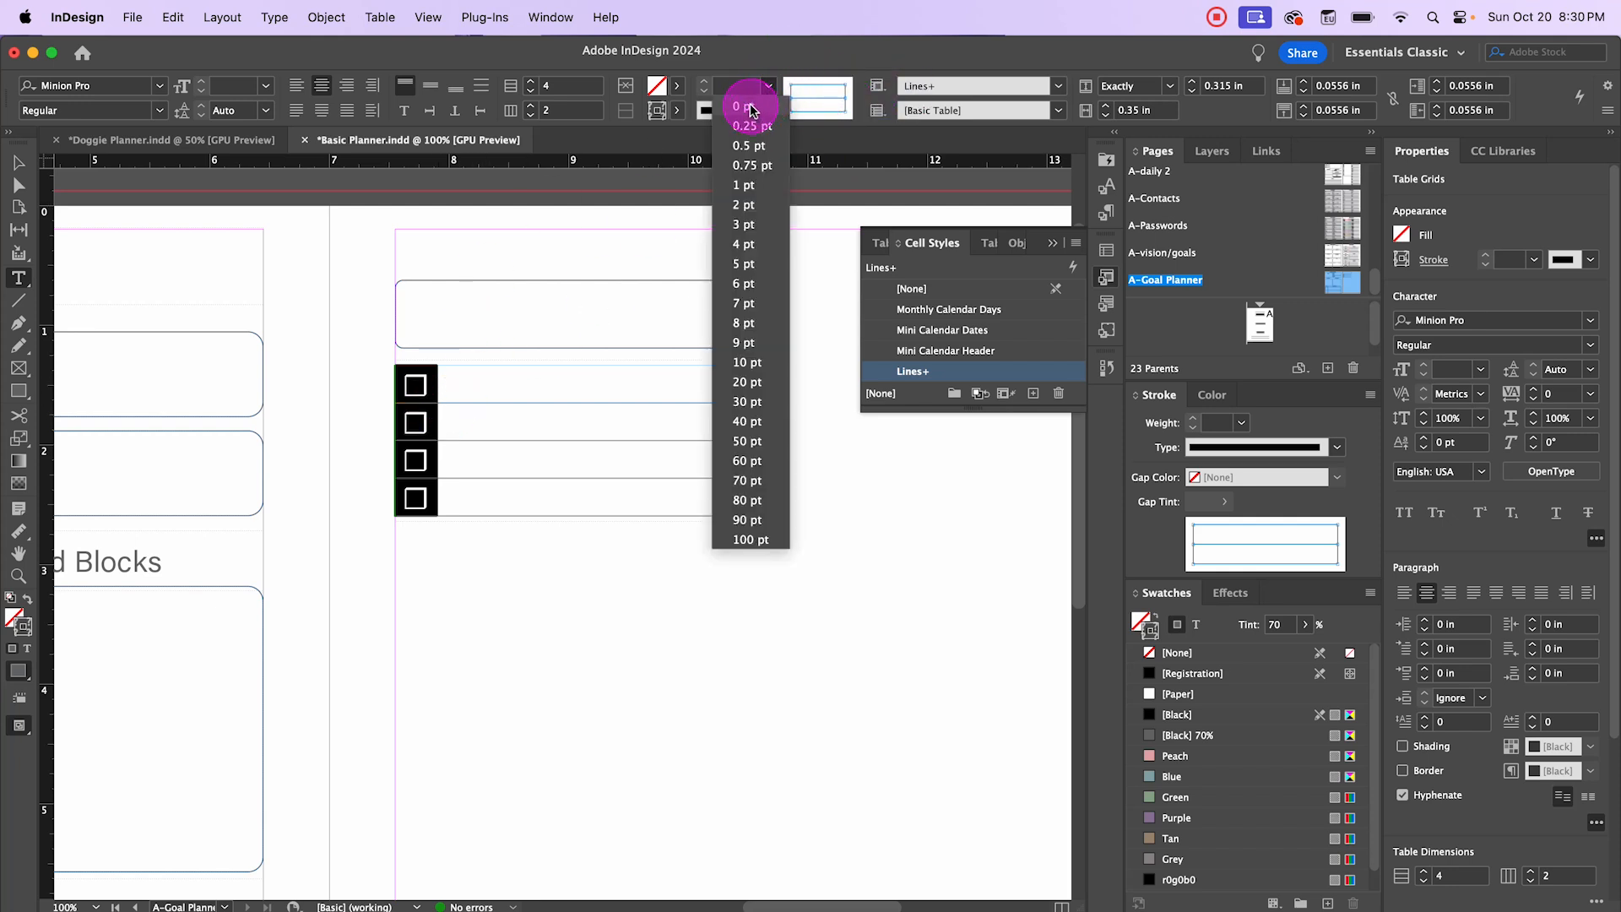
pyautogui.click(748, 106)
pyautogui.click(17, 162)
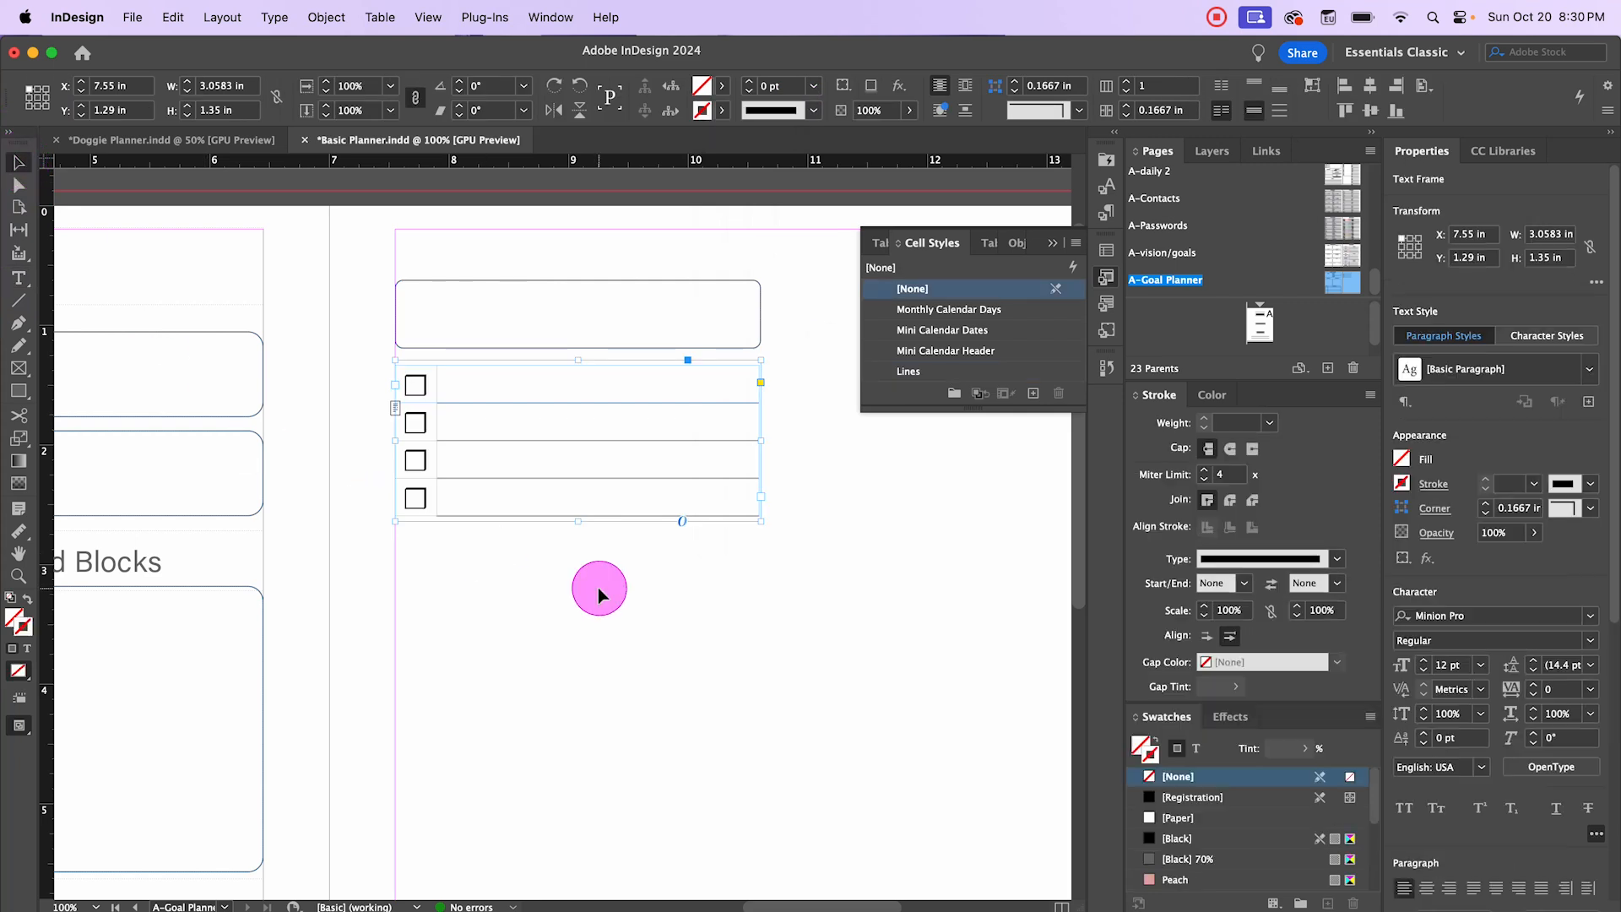
pyautogui.click(597, 588)
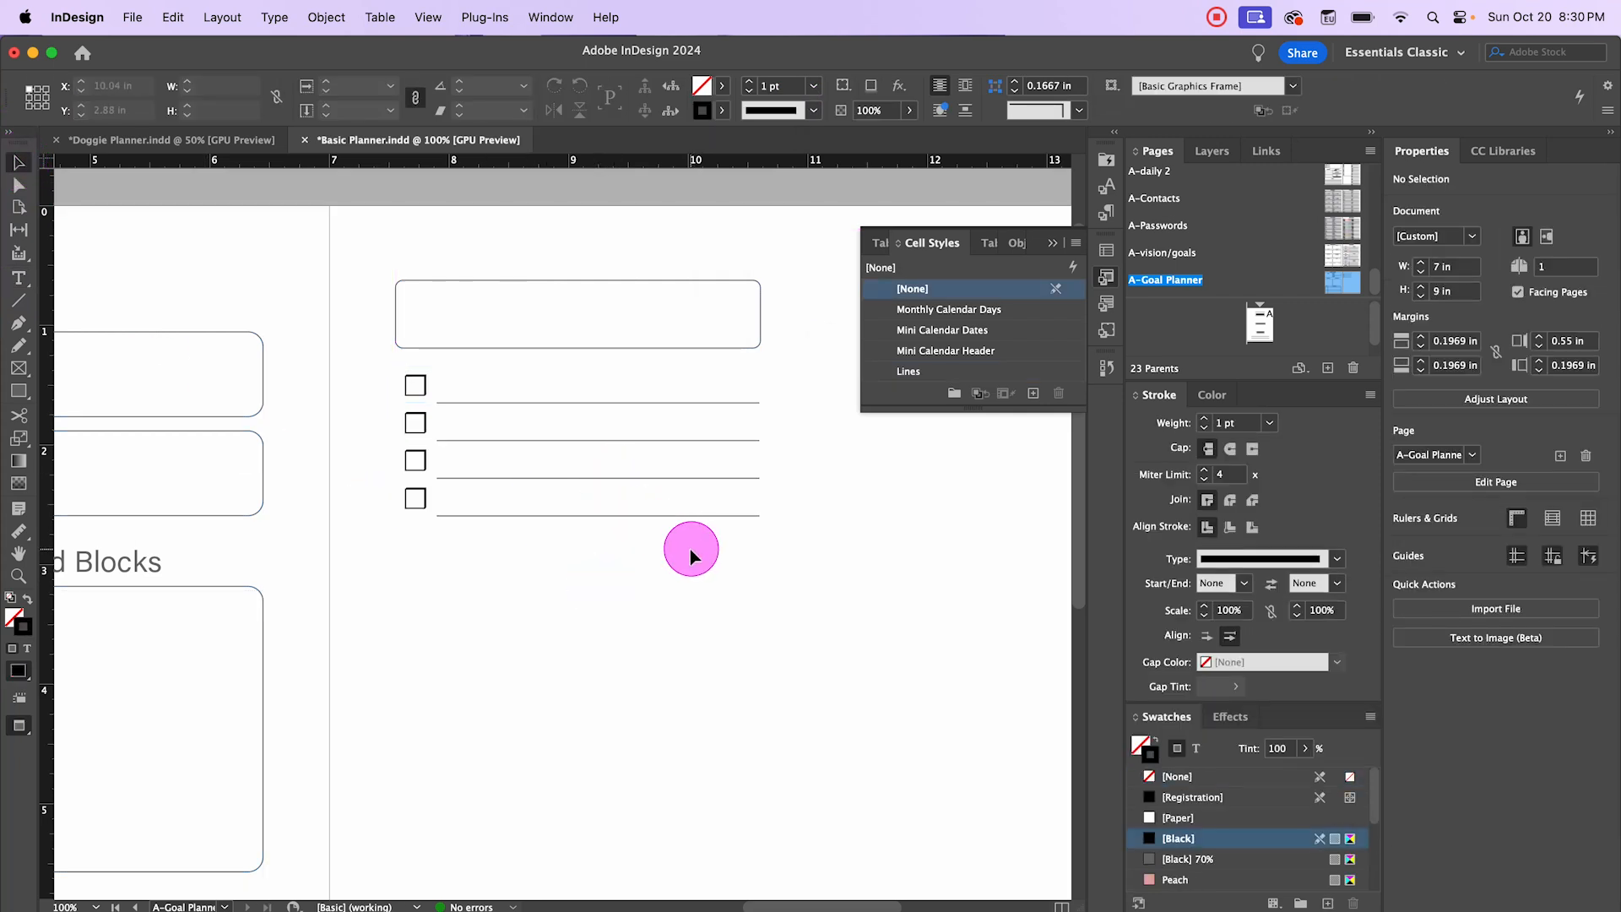
# Step: Nudge the checkbox table slightly up, closer to the rounded box above it
pyautogui.click(549, 464)
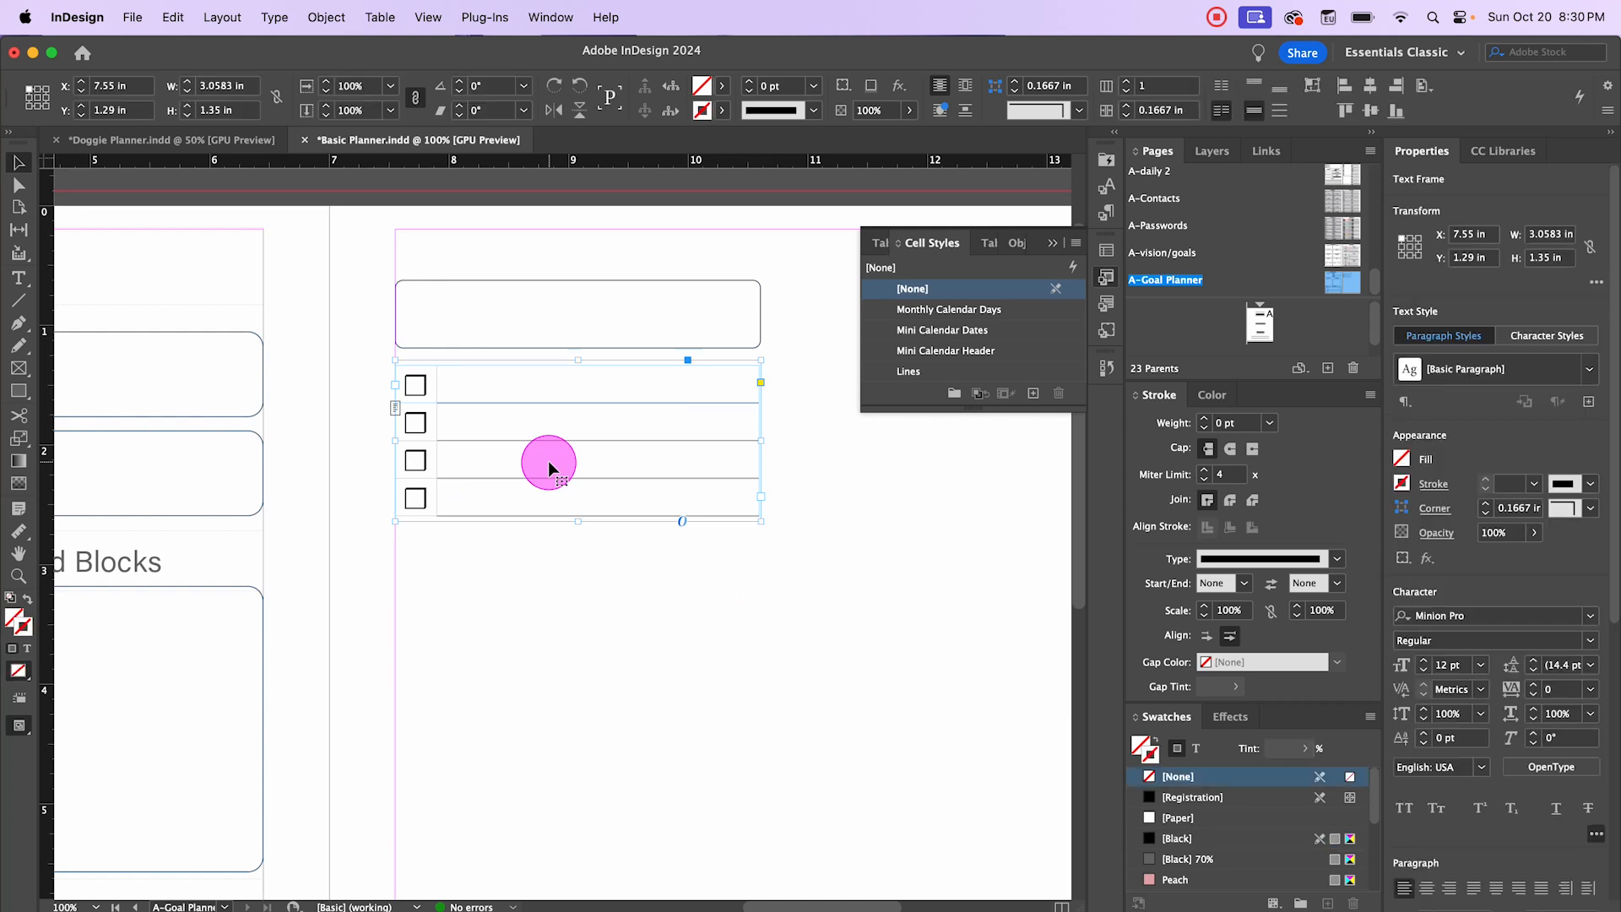
pyautogui.press('Up')
pyautogui.press('Up')
pyautogui.press('Up')
pyautogui.press('Up')
pyautogui.click(633, 626)
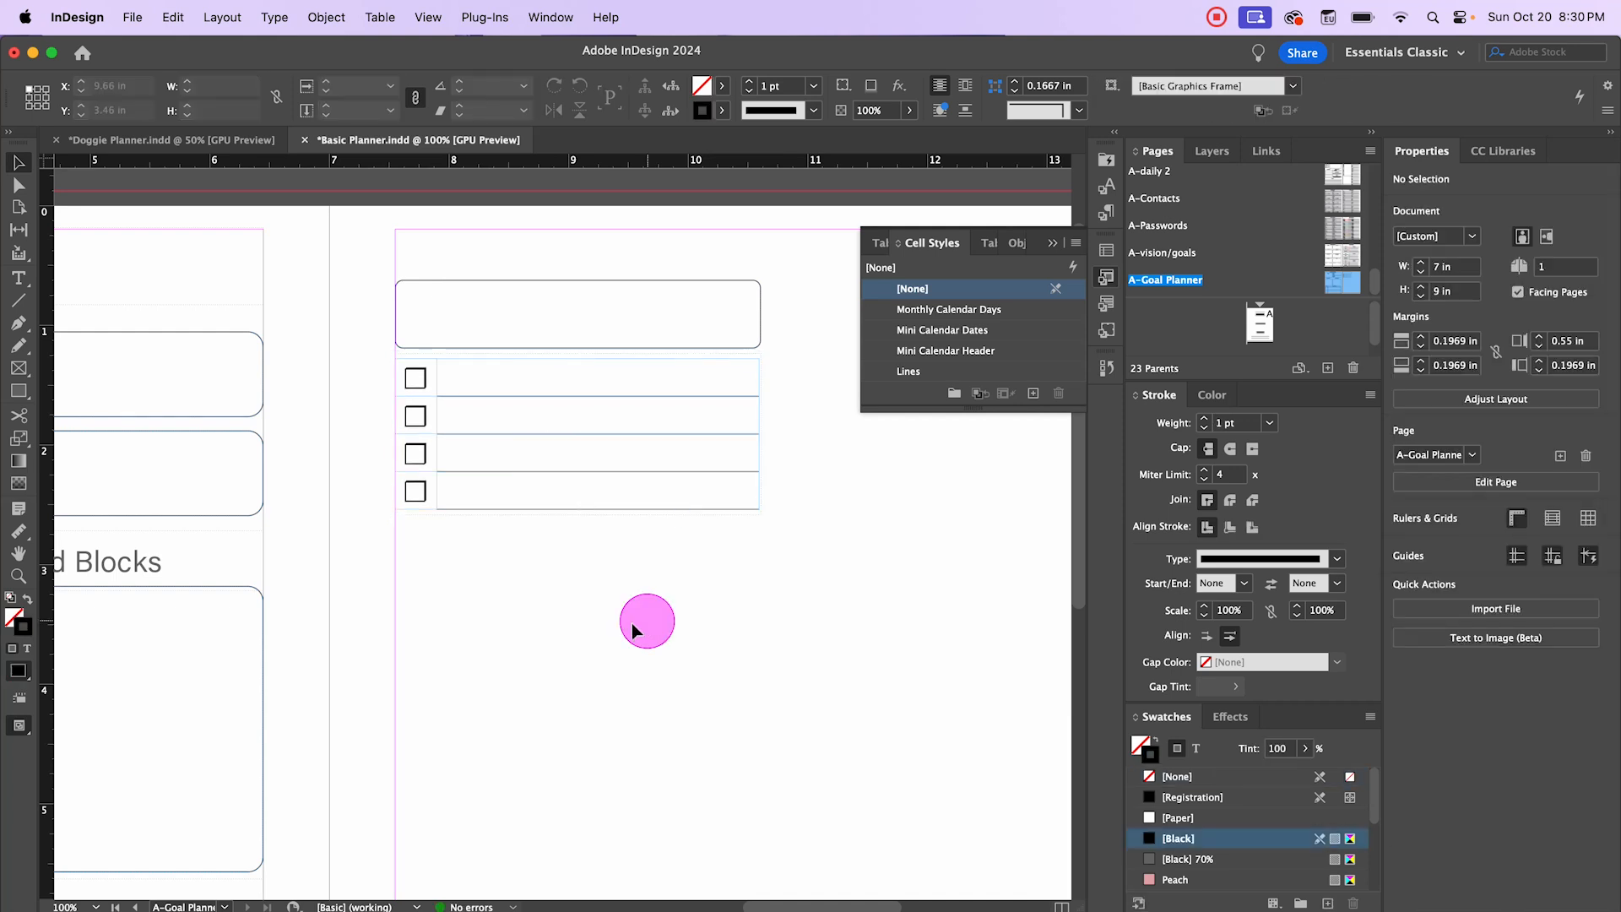
# Step: Add a text frame above the rounded box, matching its width, with the text "Action Step"
pyautogui.scroll(-1, 606, 575)
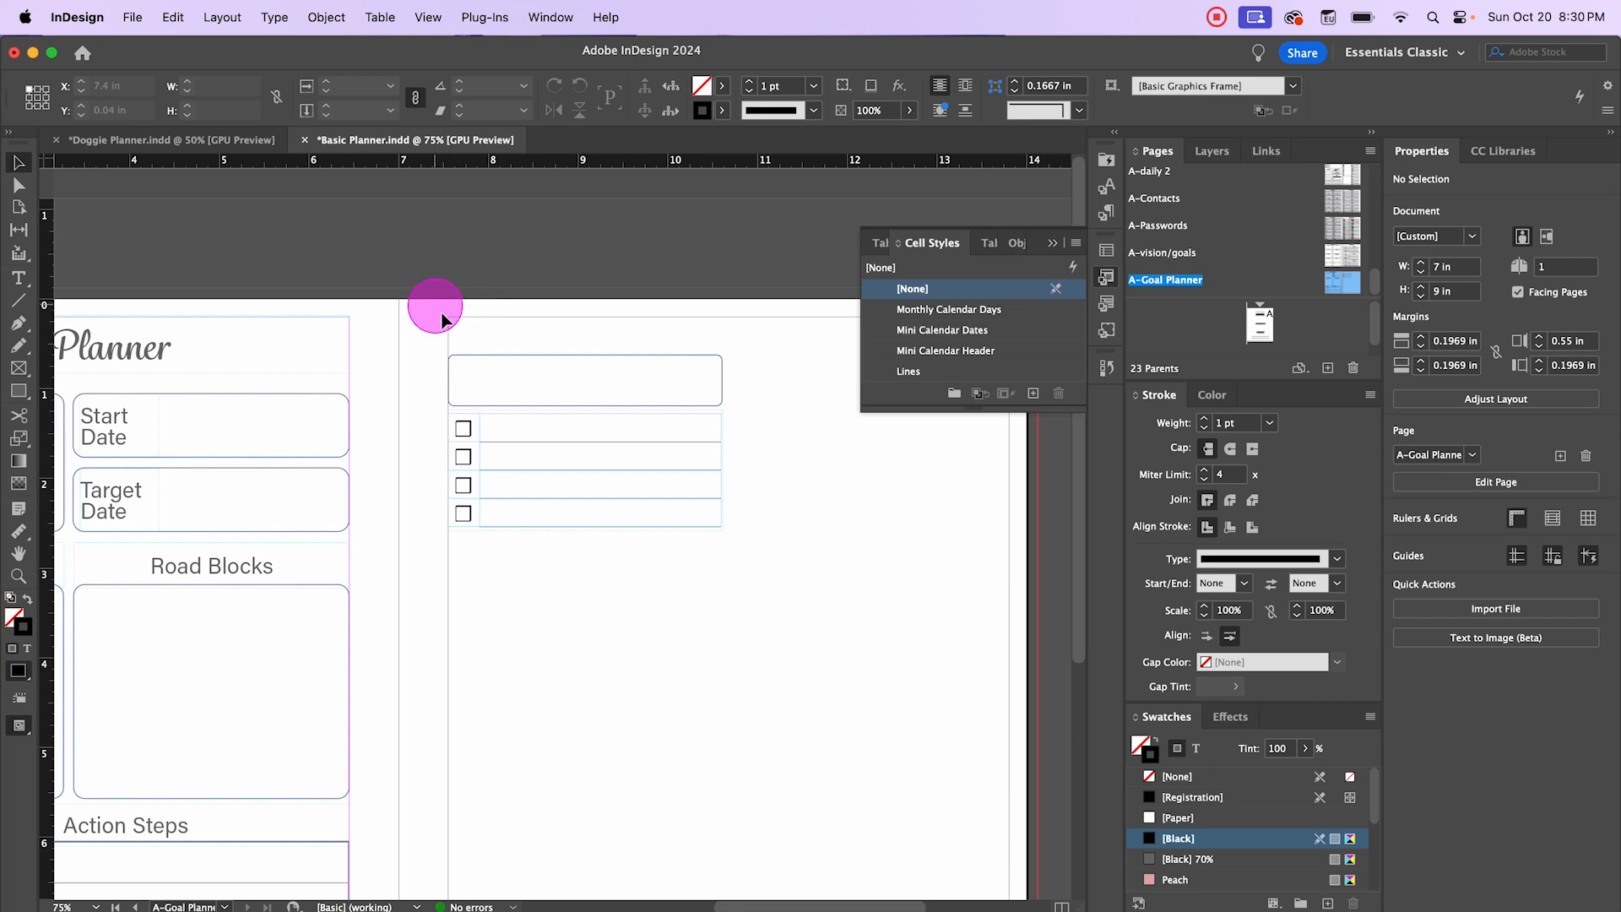
pyautogui.click(21, 280)
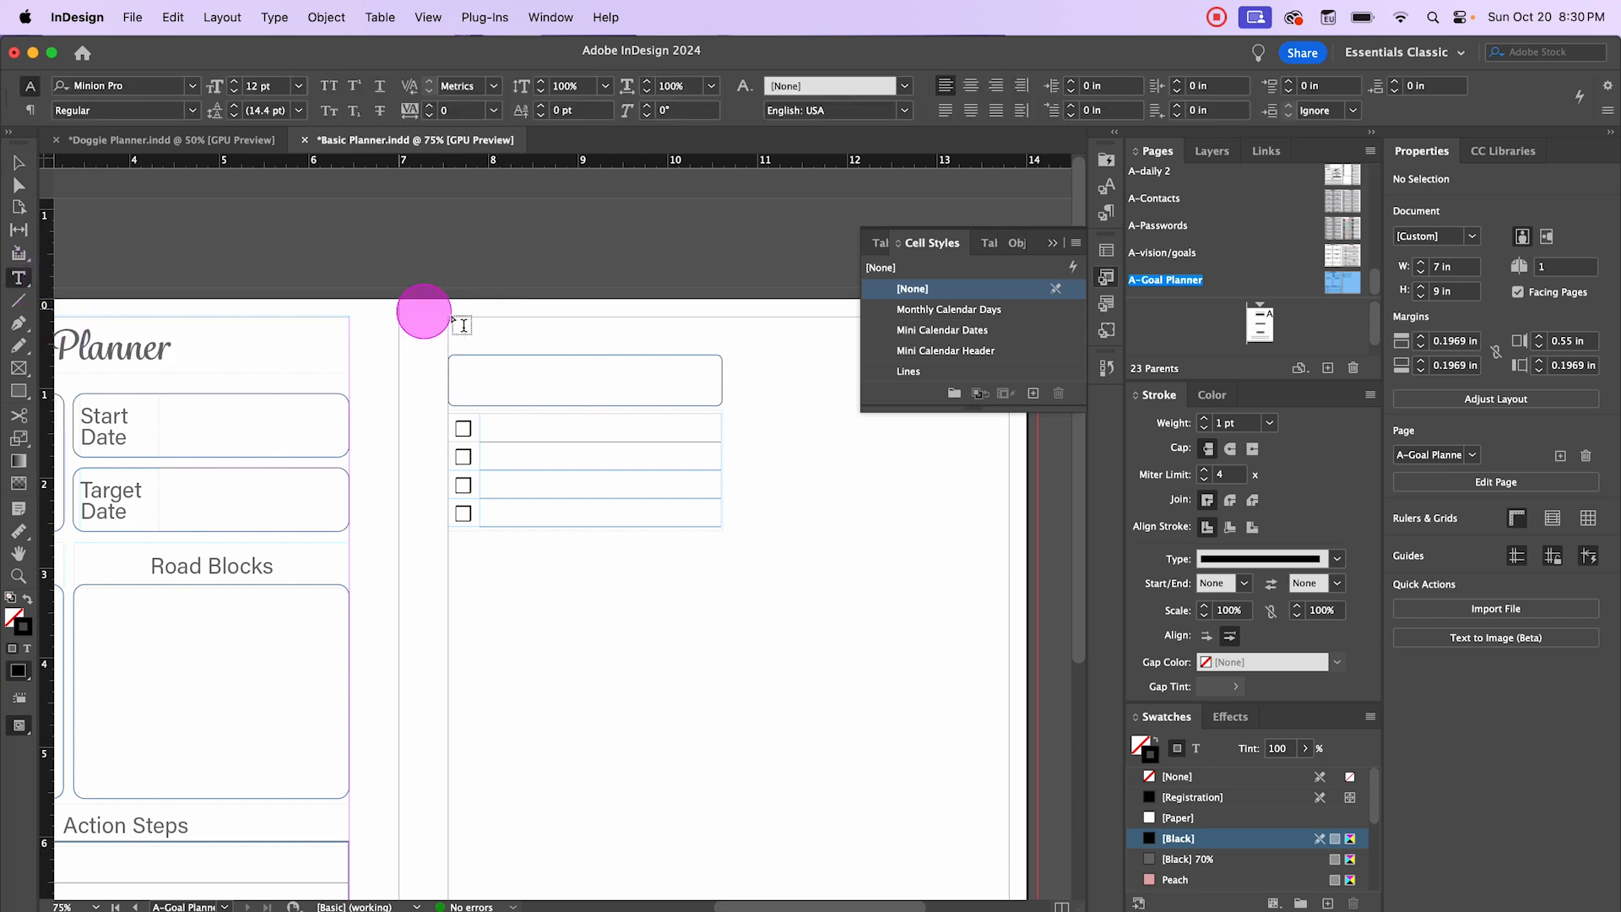
pyautogui.click(22, 272)
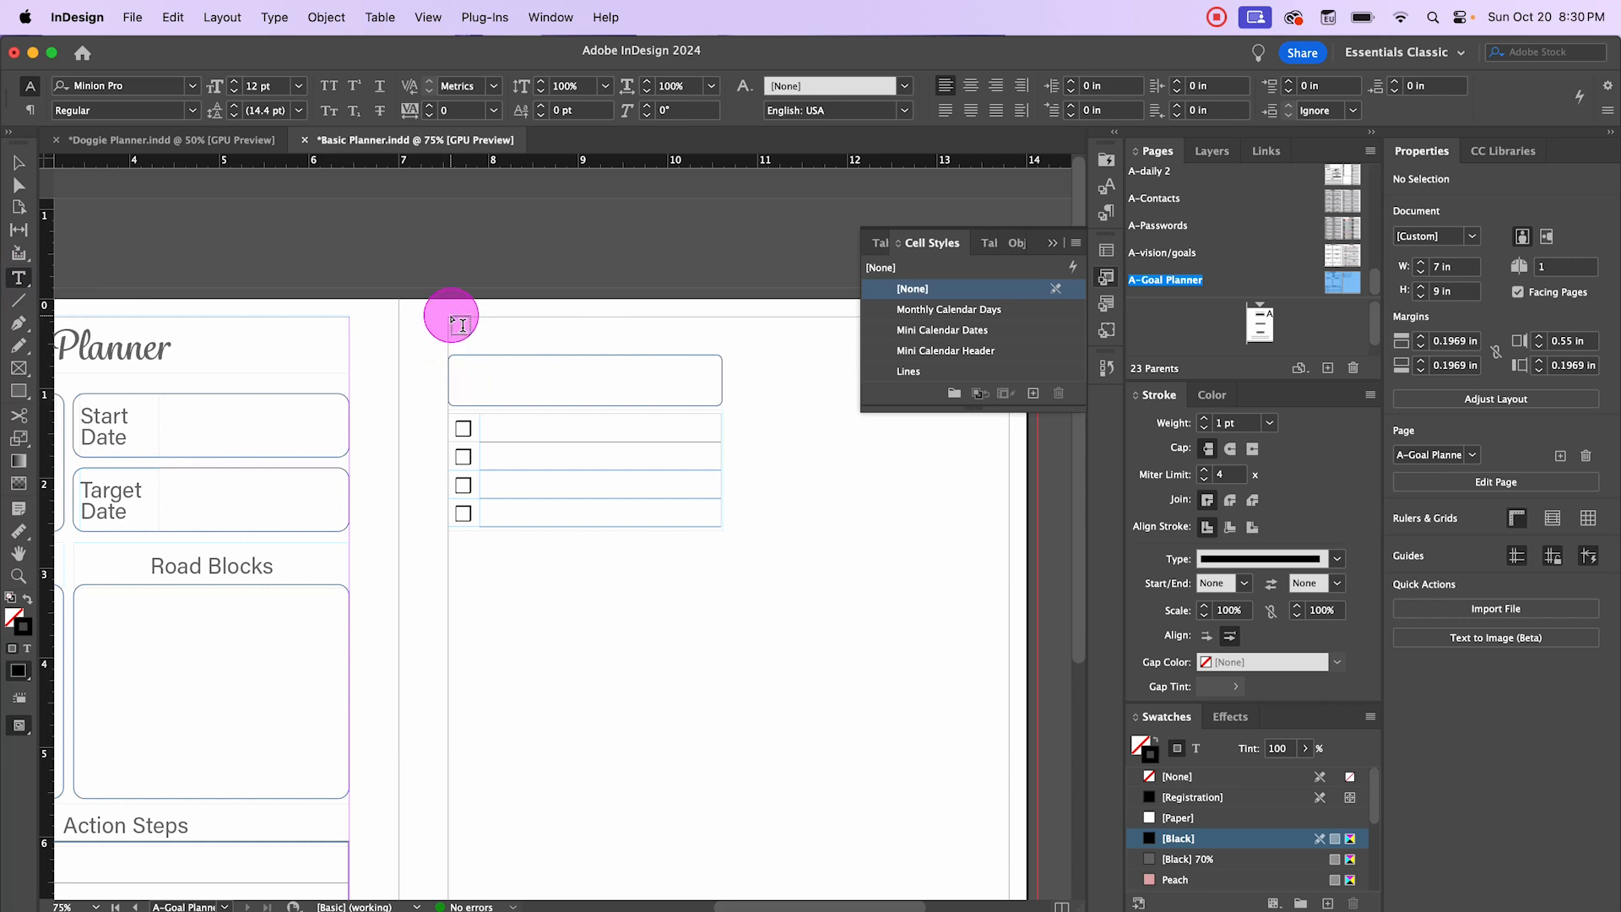
pyautogui.moveTo(451, 317); pyautogui.dragTo(722, 354)
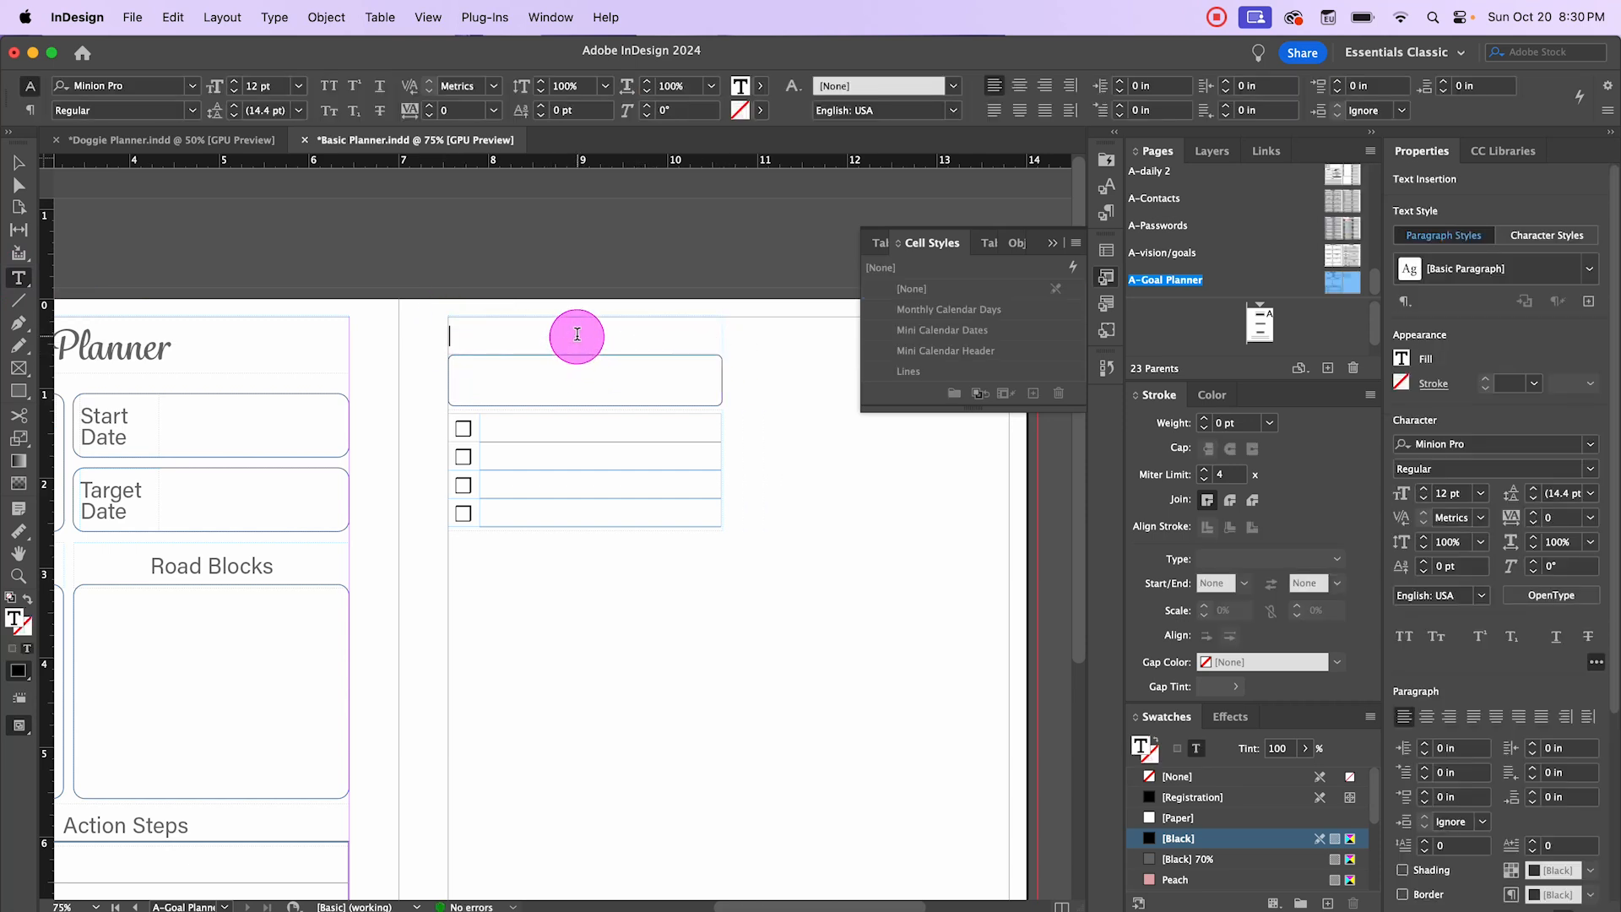
pyautogui.write('Action Step')
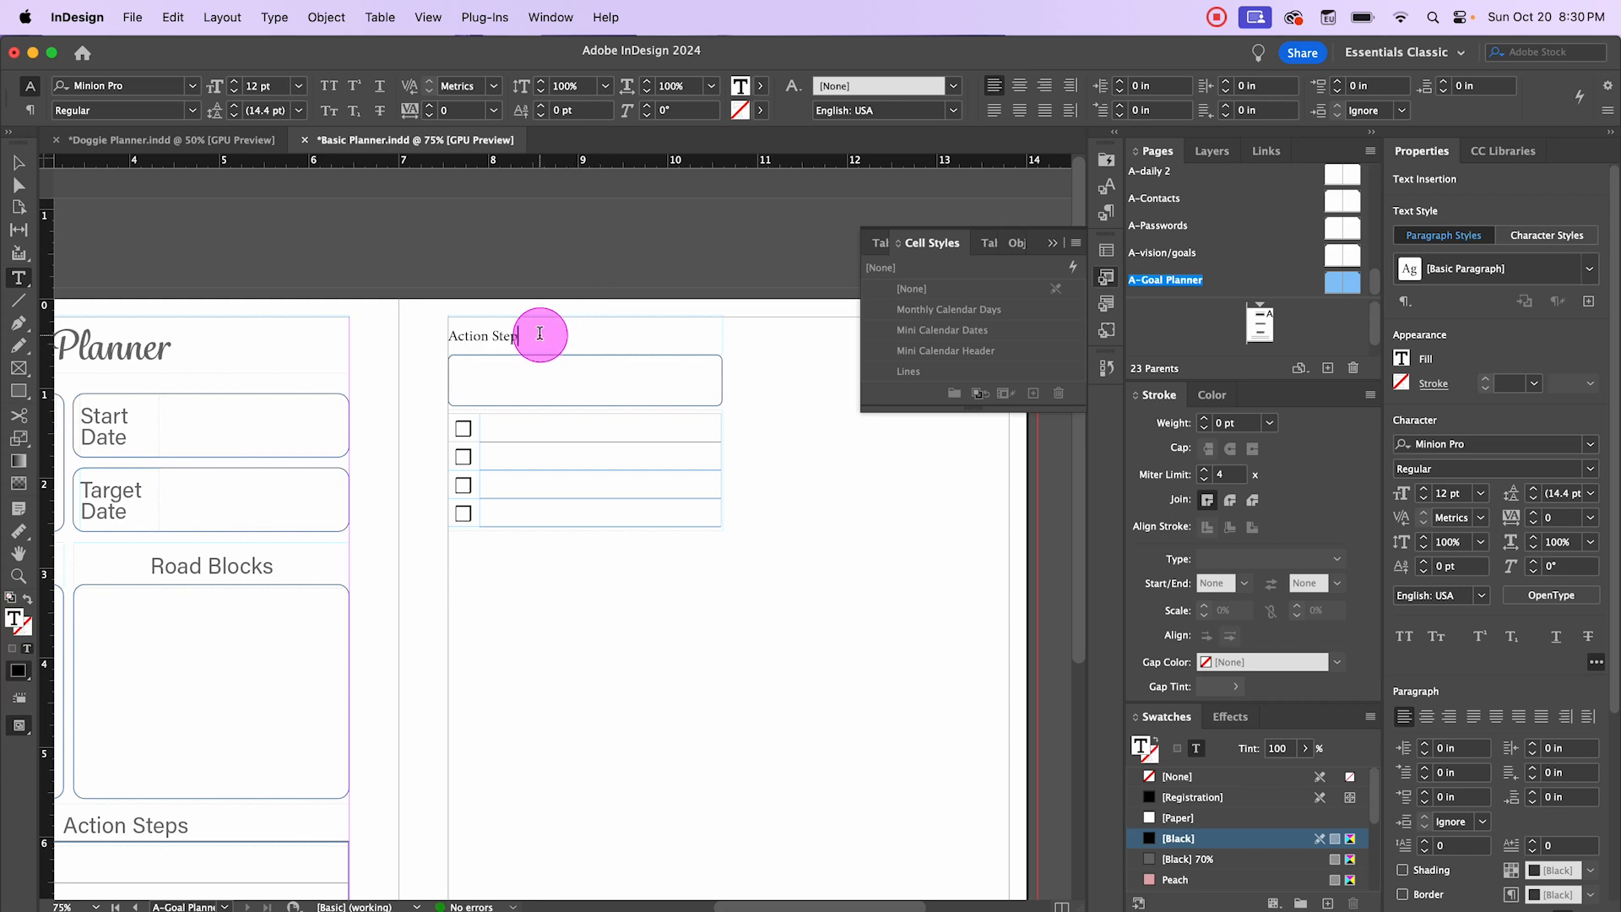
# Step: Apply the Section Headers paragraph style to the "Action Step" text
pyautogui.moveTo(539, 332); pyautogui.dragTo(436, 334)
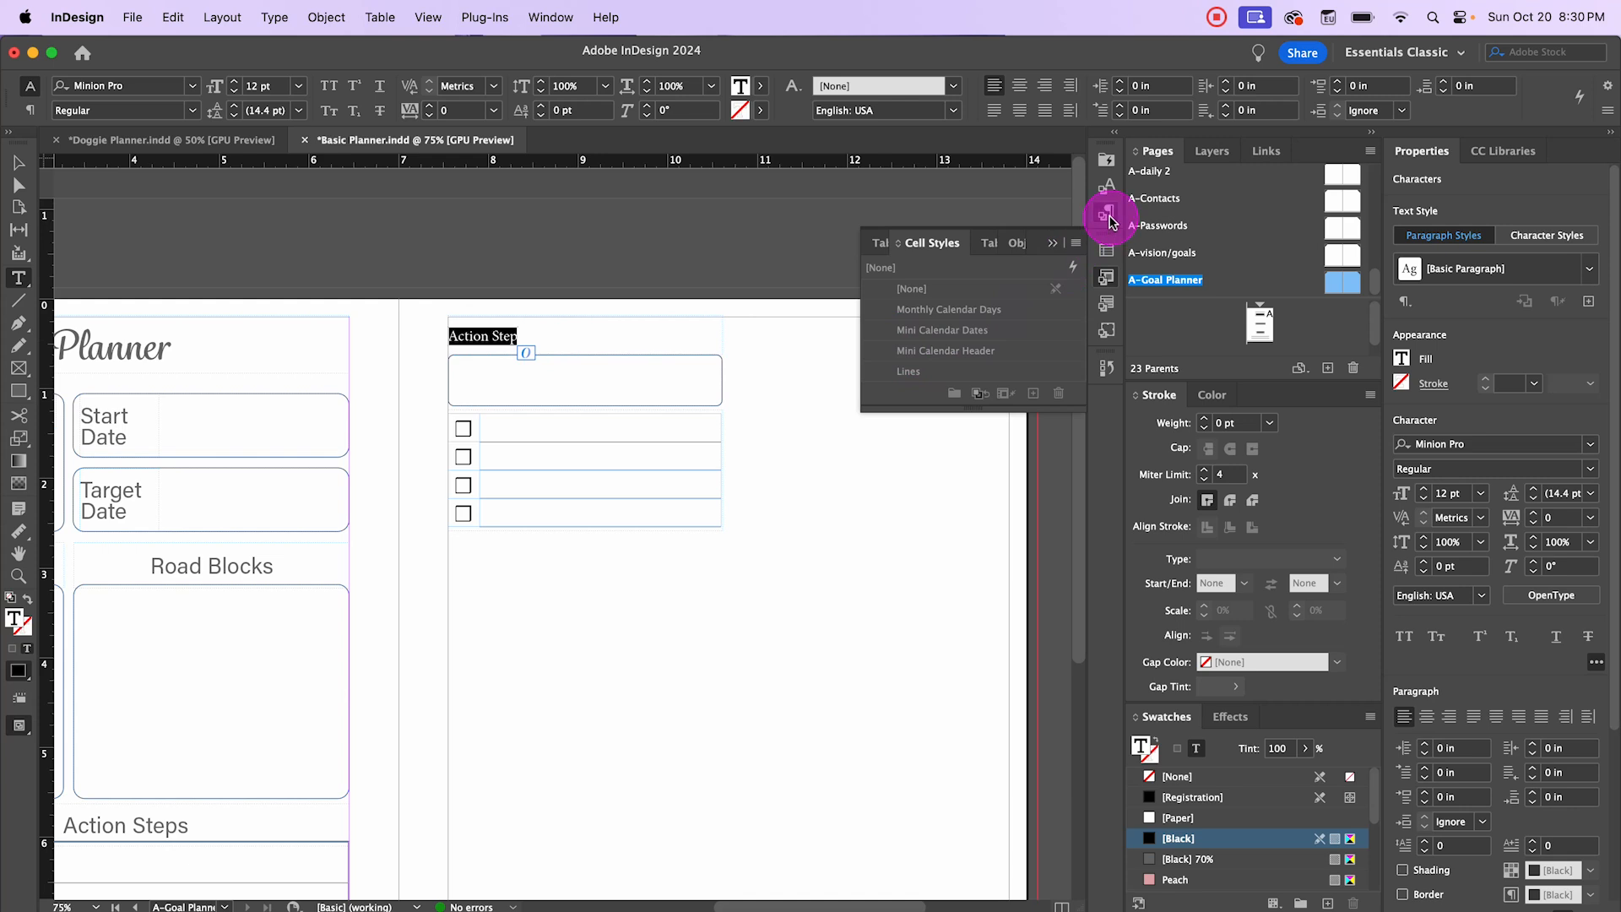
pyautogui.click(1108, 214)
pyautogui.click(921, 364)
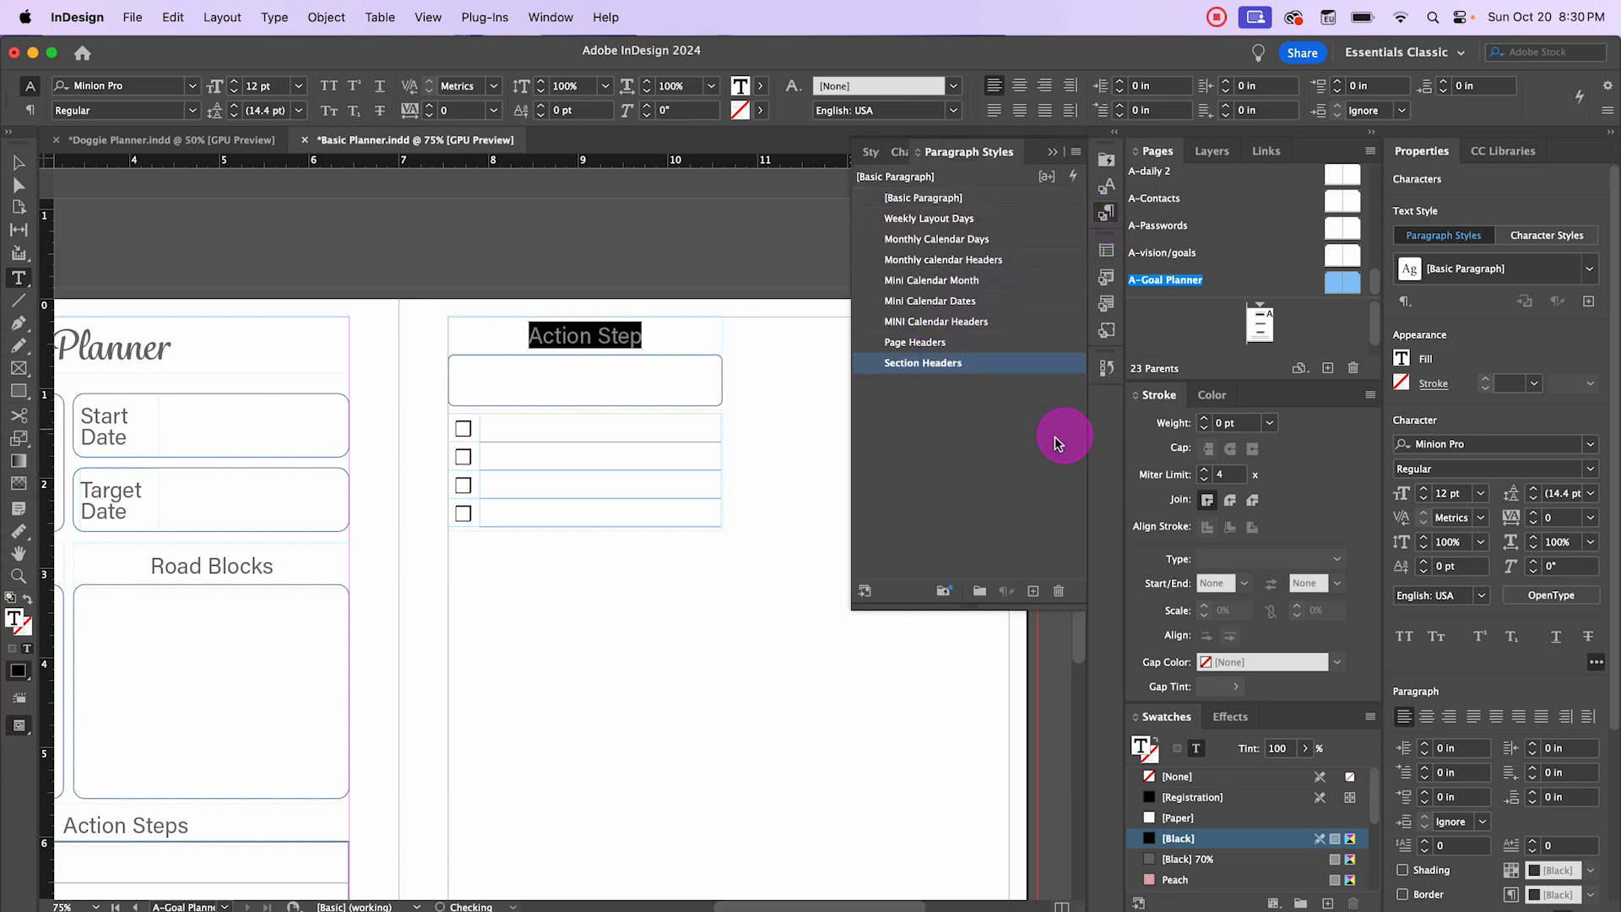
pyautogui.click(37, 173)
pyautogui.click(669, 709)
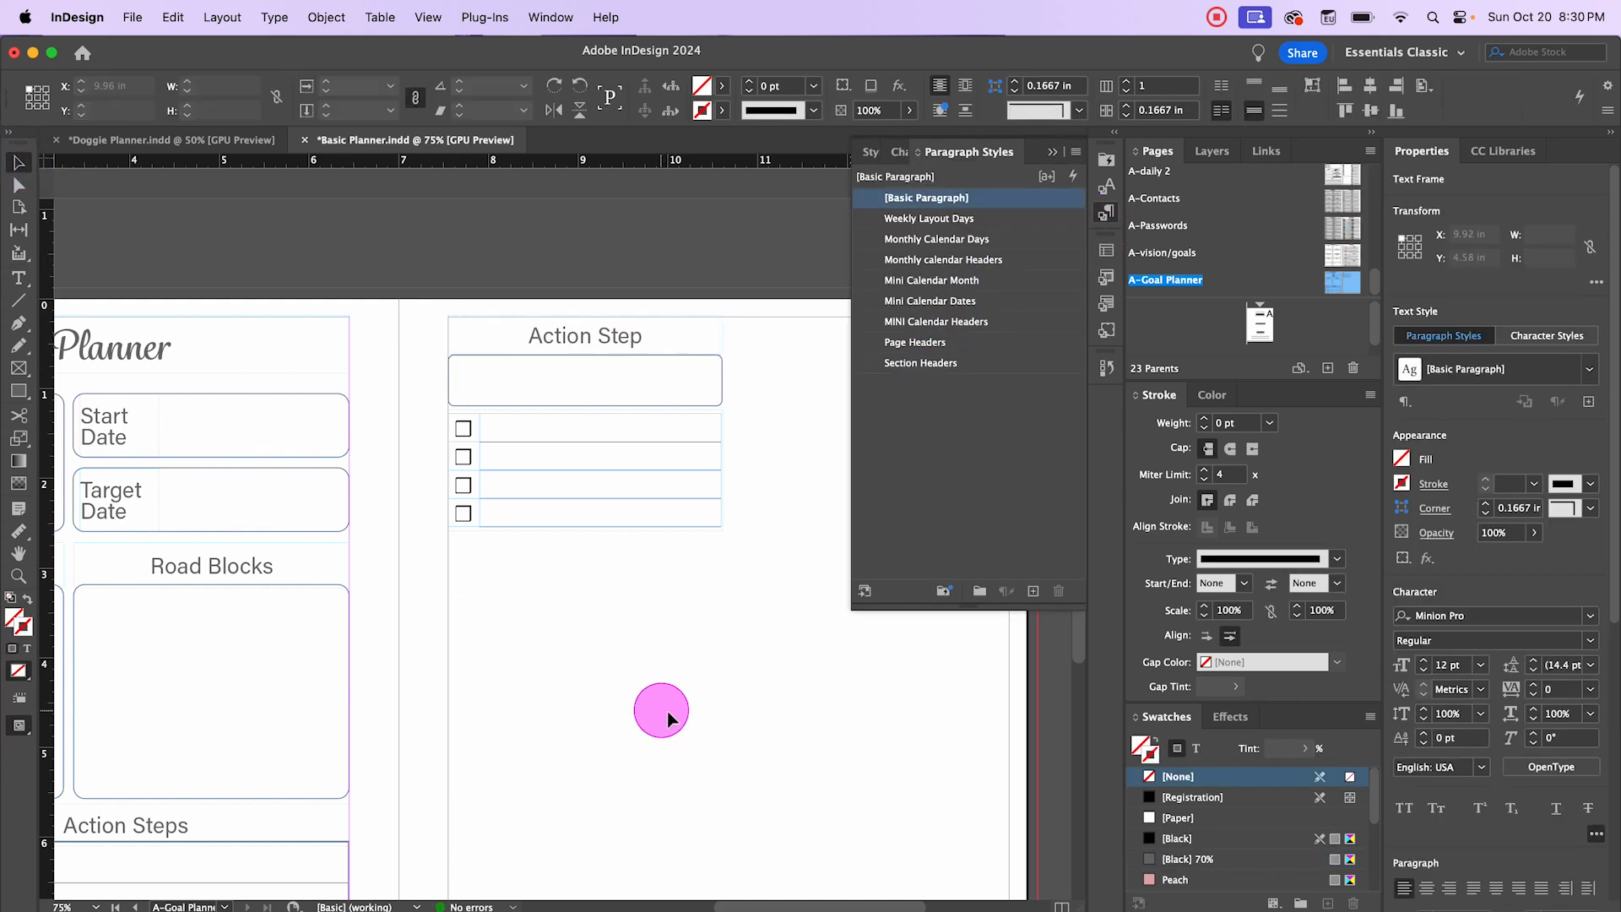
# Step: Group the Action Step header, rounded box and checkbox table, and duplicate the group alongside at the page's right margin
pyautogui.press('super+minus')
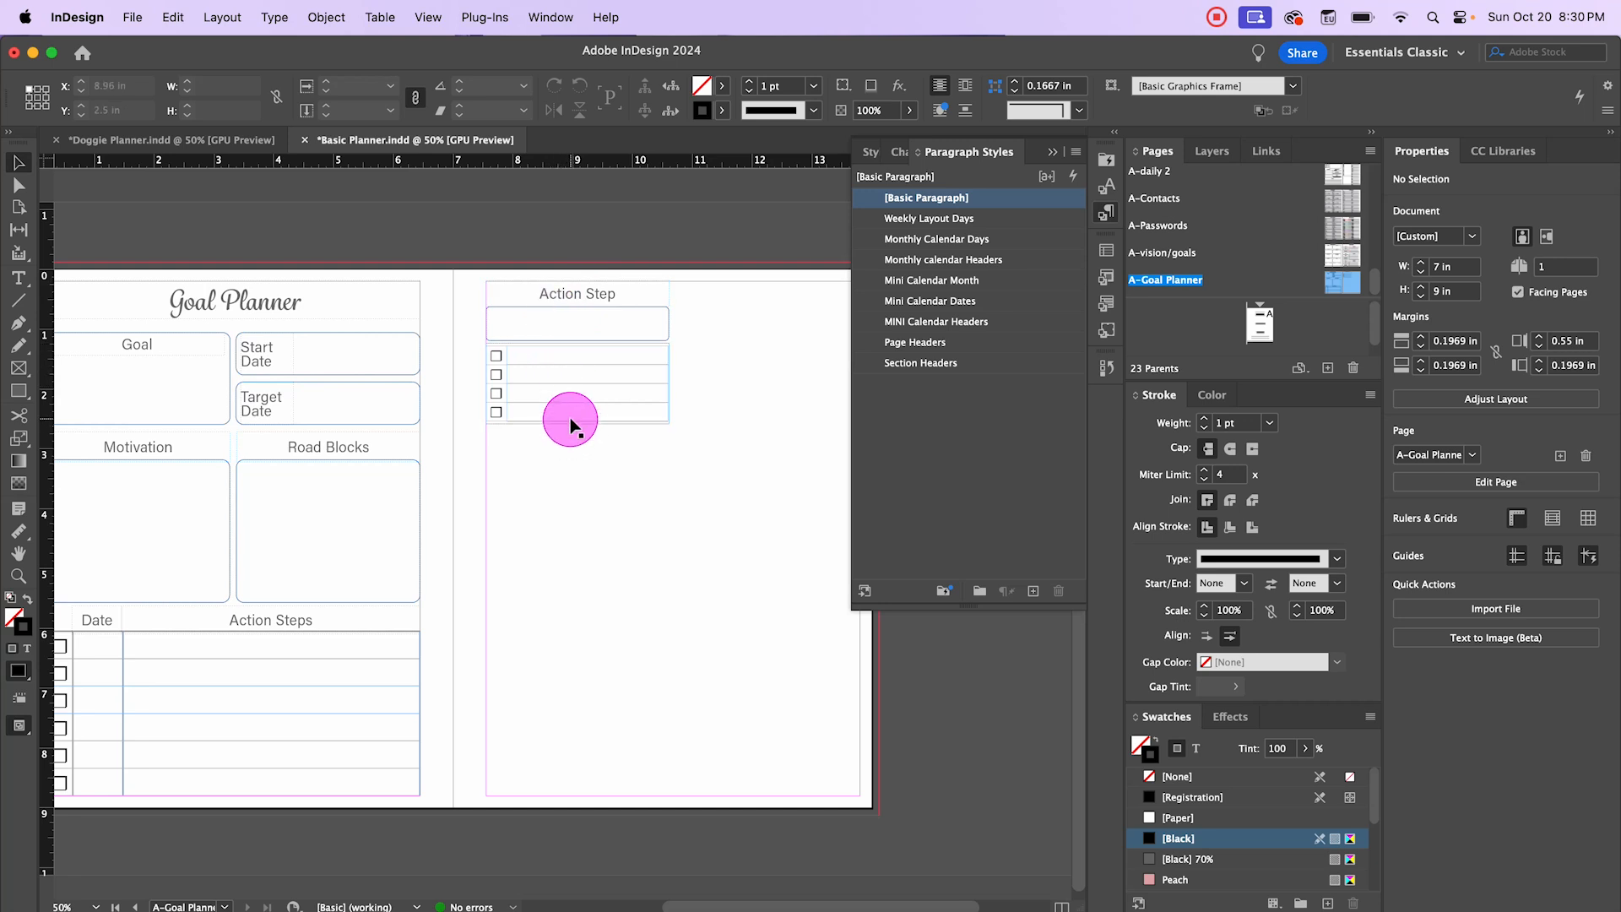
pyautogui.hscroll(3, 664, 509)
pyautogui.moveTo(380, 244); pyautogui.dragTo(620, 457)
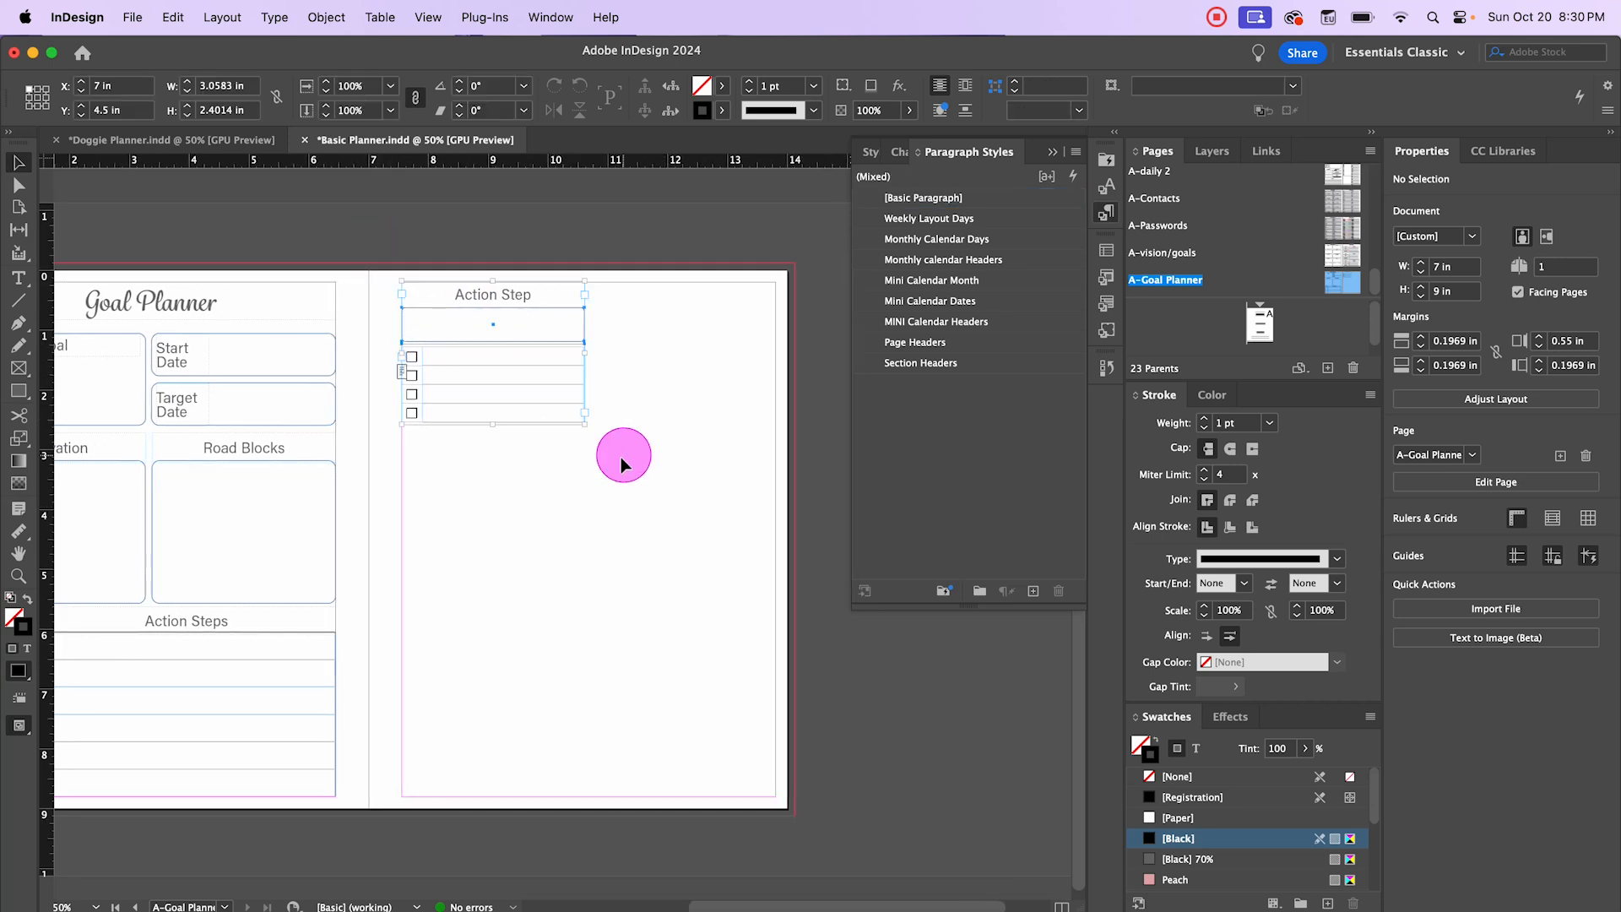
pyautogui.press('super+g')
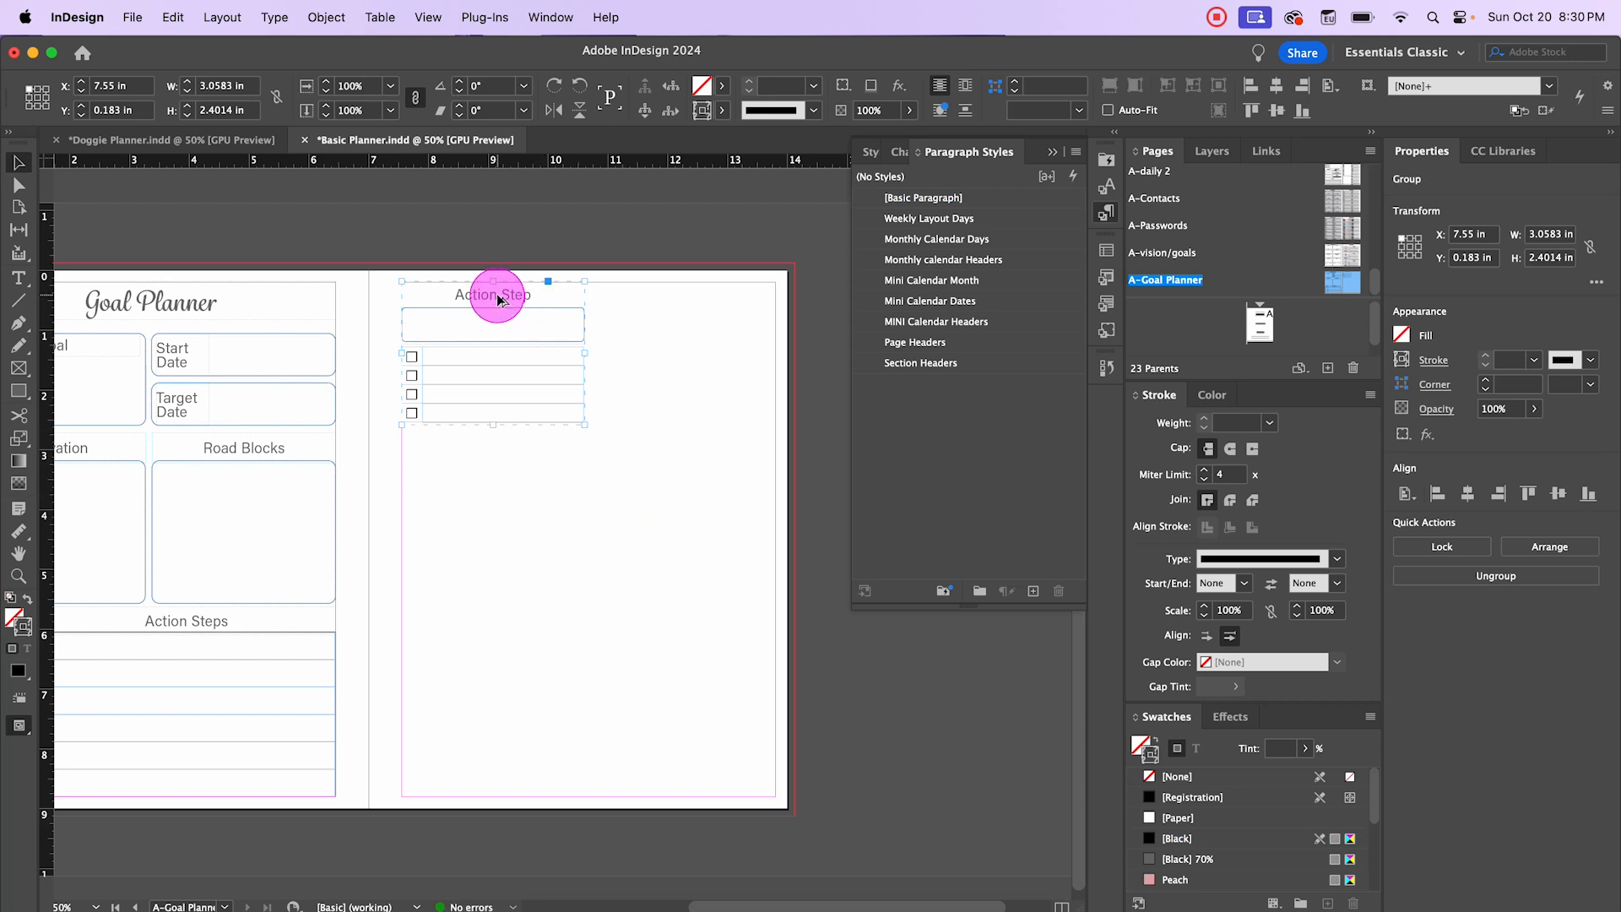
pyautogui.moveTo(499, 299); pyautogui.dragTo(690, 311)
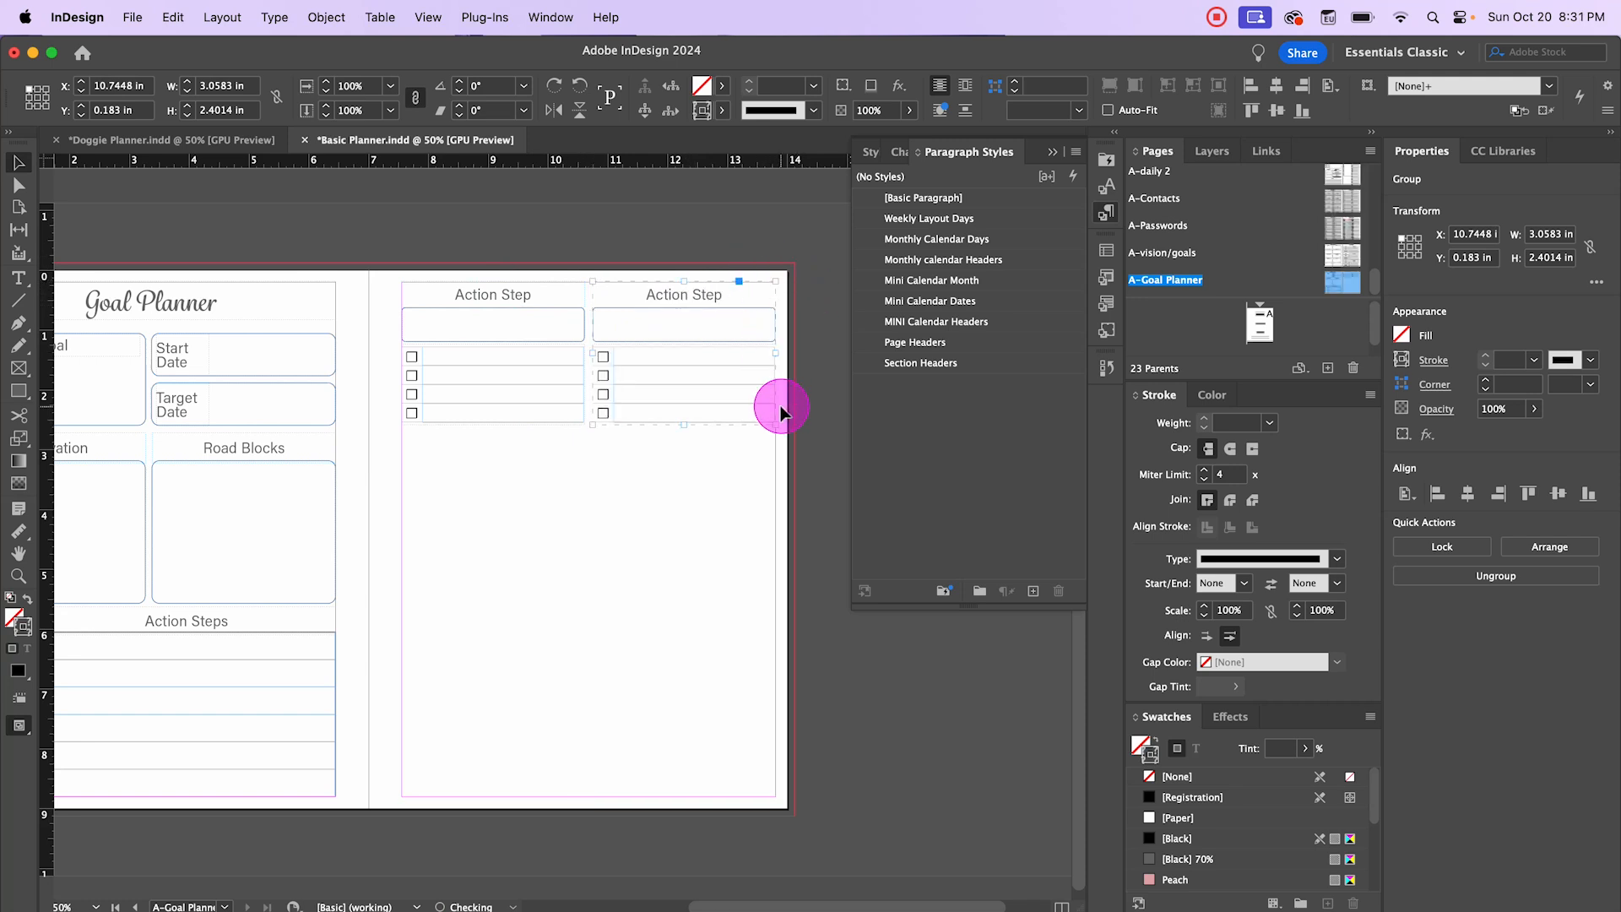
pyautogui.click(703, 511)
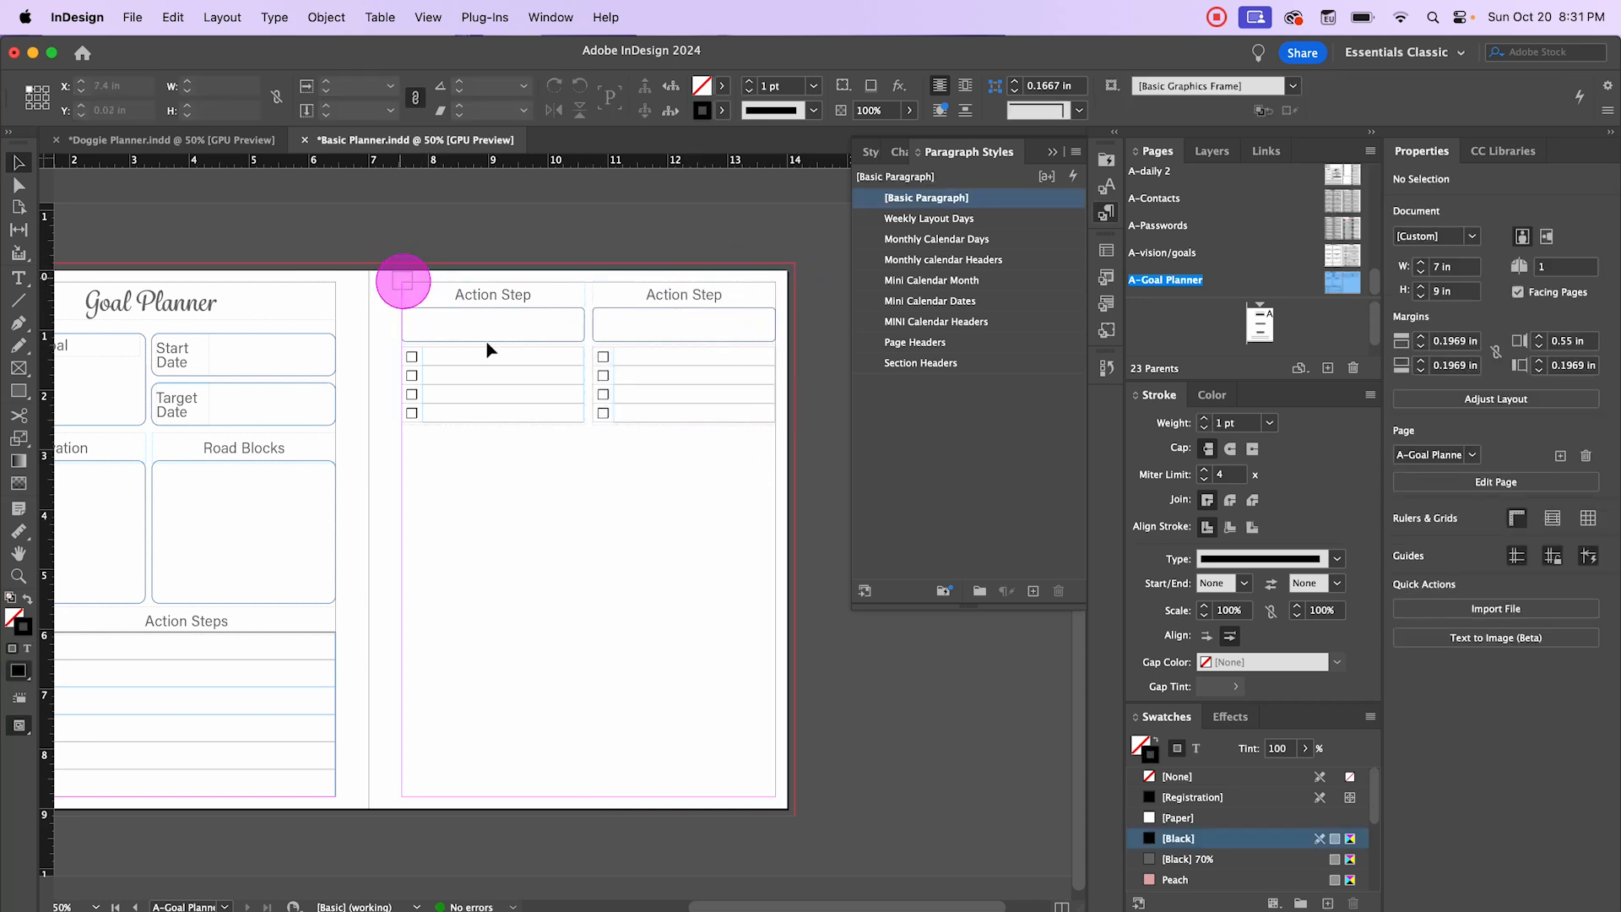
# Step: Duplicate the pair of Action Step groups below at Y 3.2201 in, repeat the duplication for a third row, and preview the page
pyautogui.moveTo(398, 264); pyautogui.dragTo(809, 439)
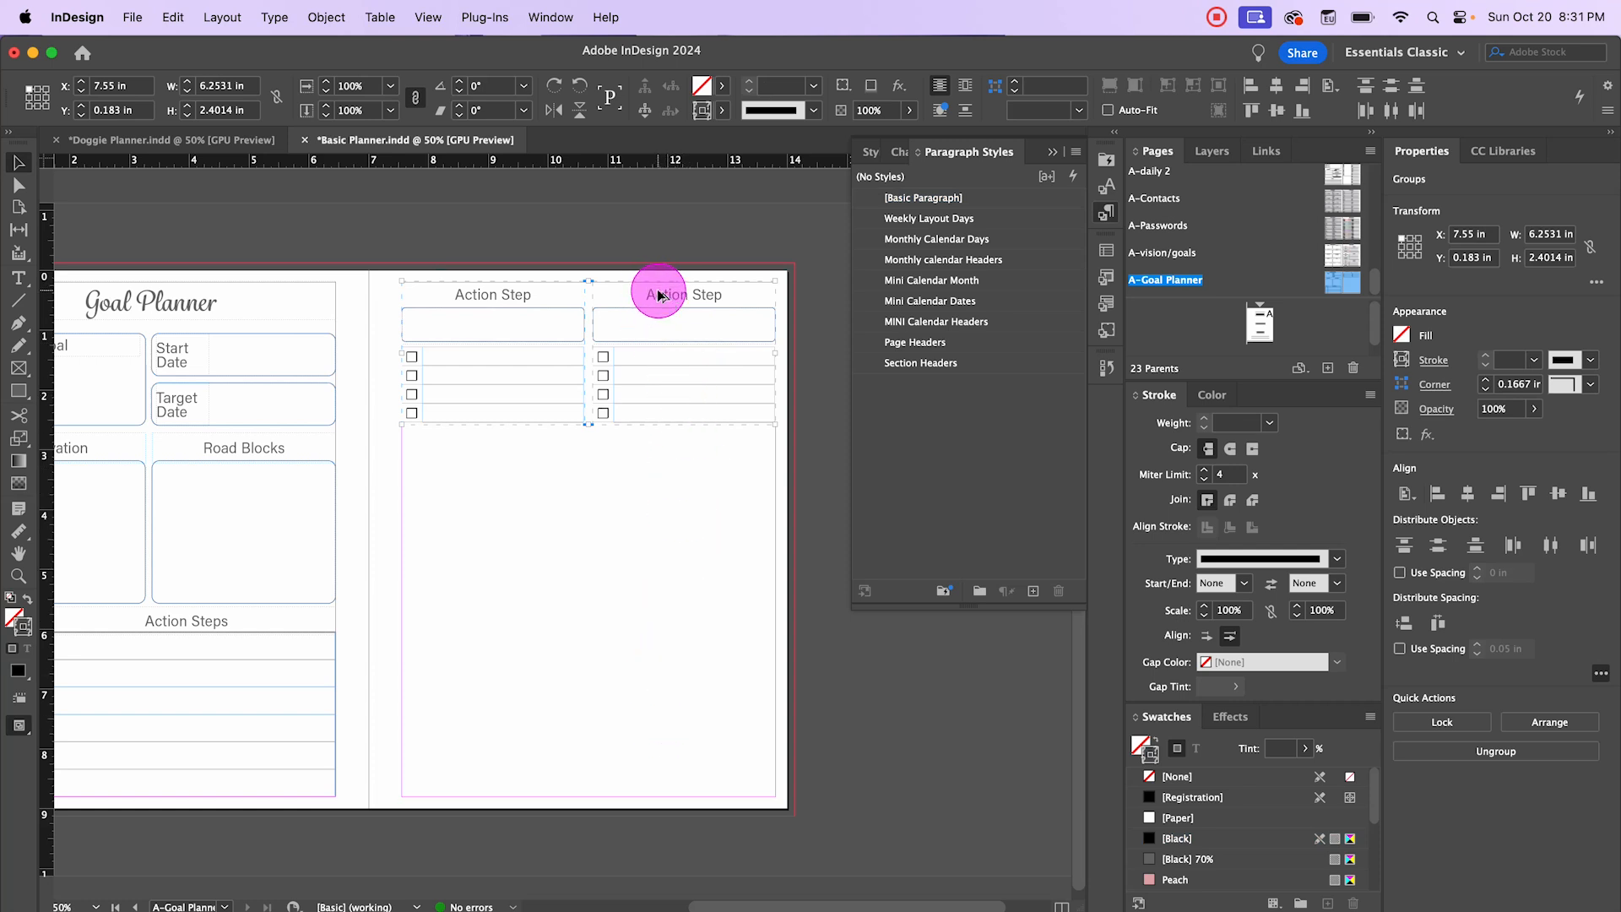
pyautogui.moveTo(660, 294); pyautogui.dragTo(670, 478)
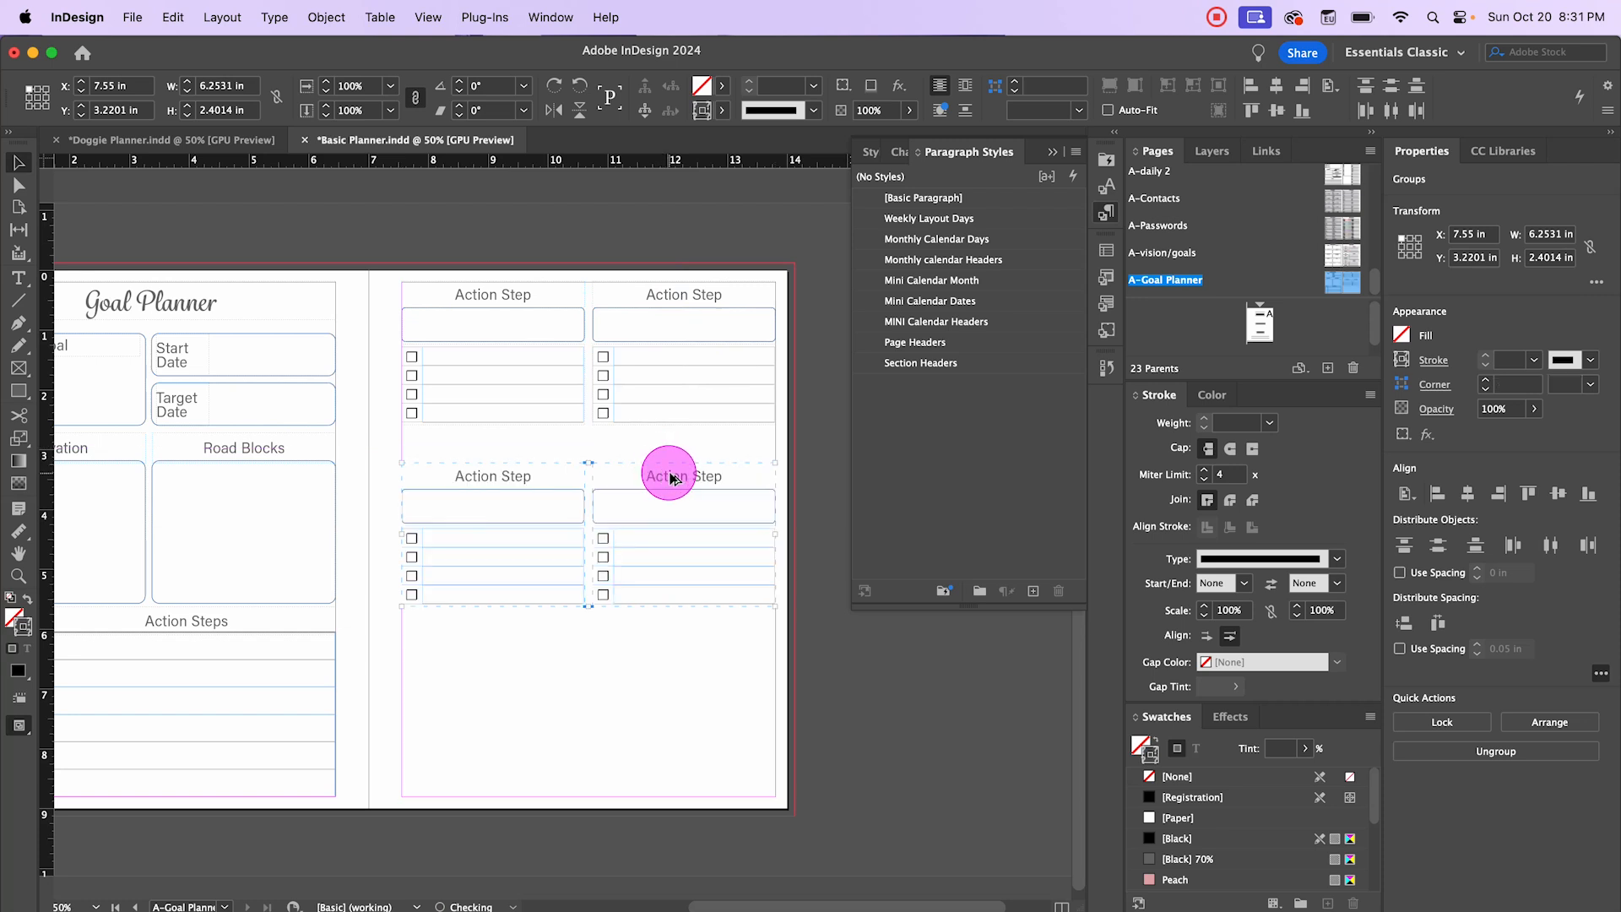
pyautogui.click(175, 17)
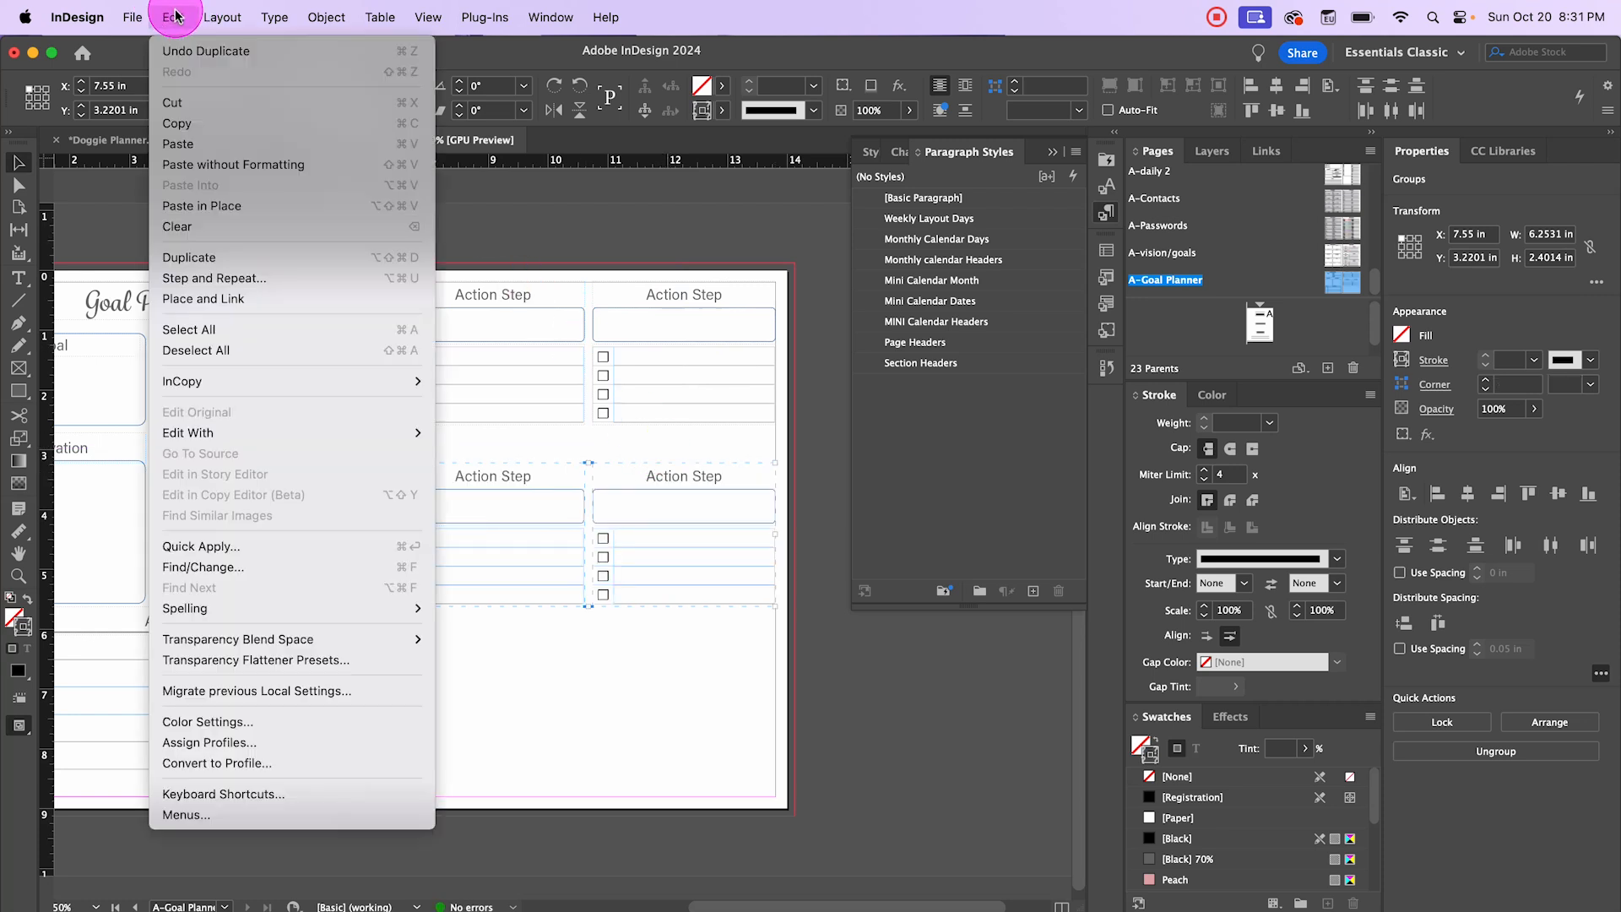
pyautogui.click(203, 257)
pyautogui.click(883, 817)
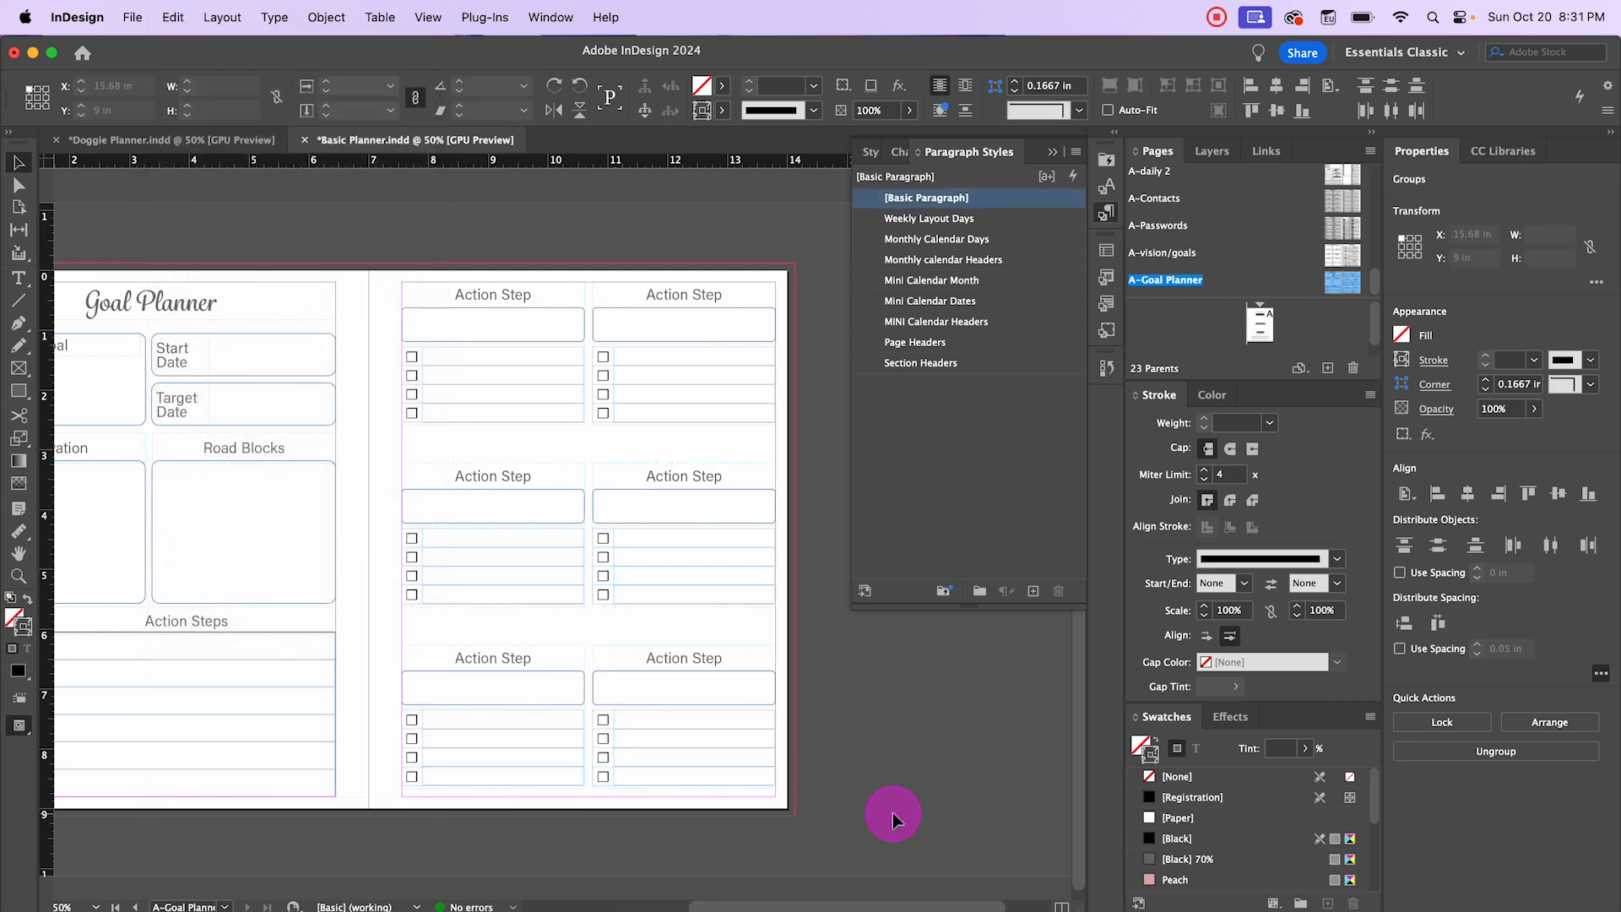
pyautogui.press('w')
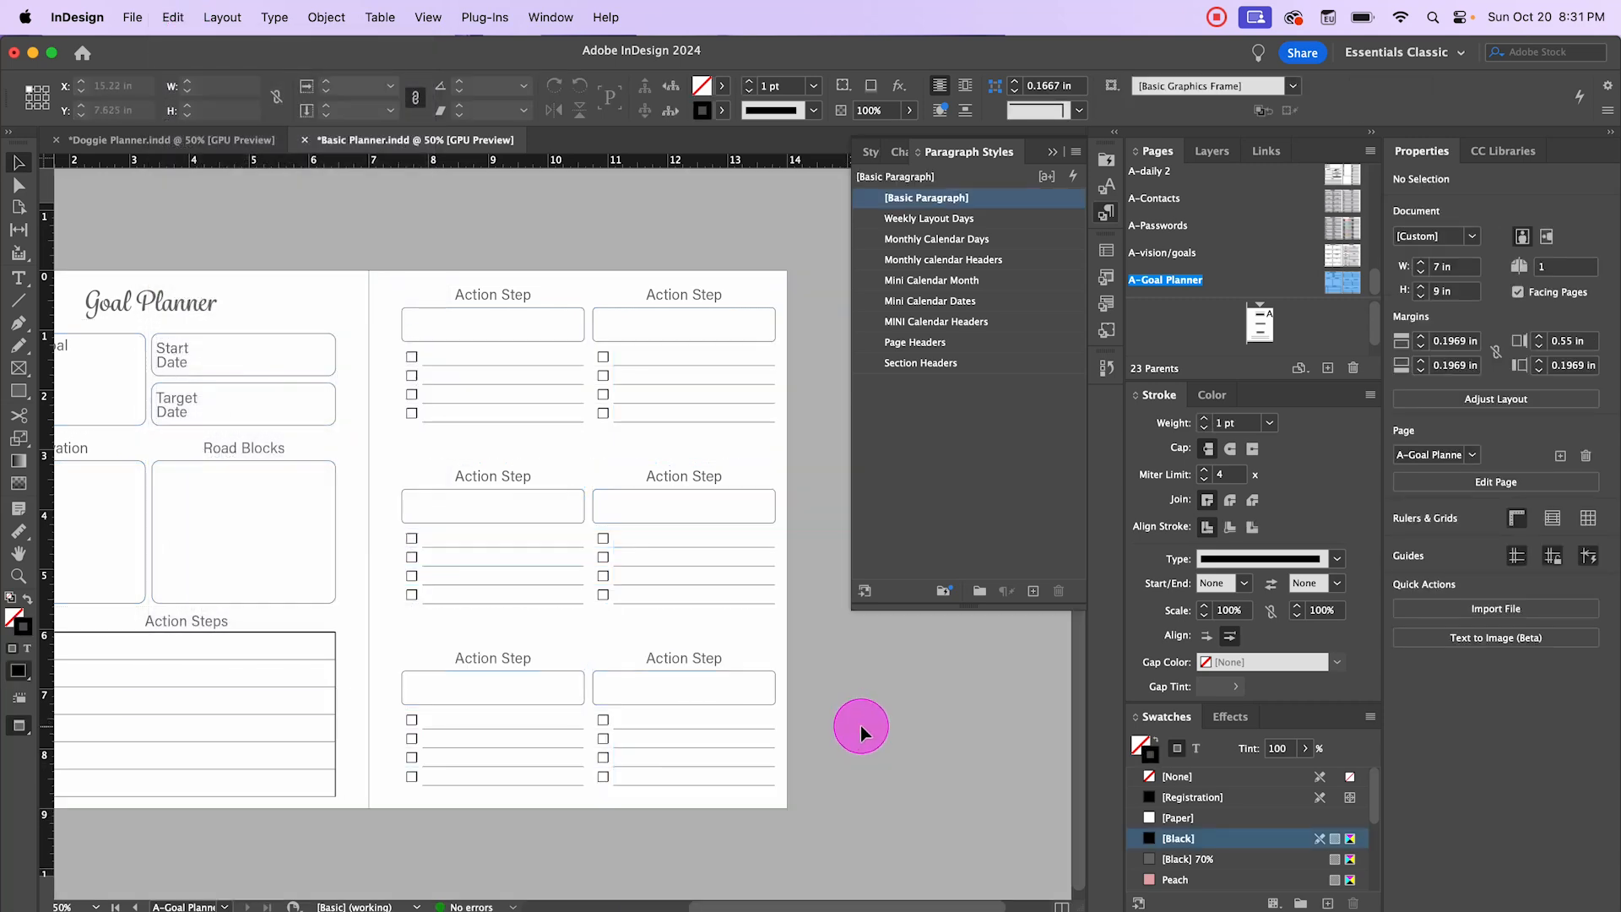
pyautogui.press('w')
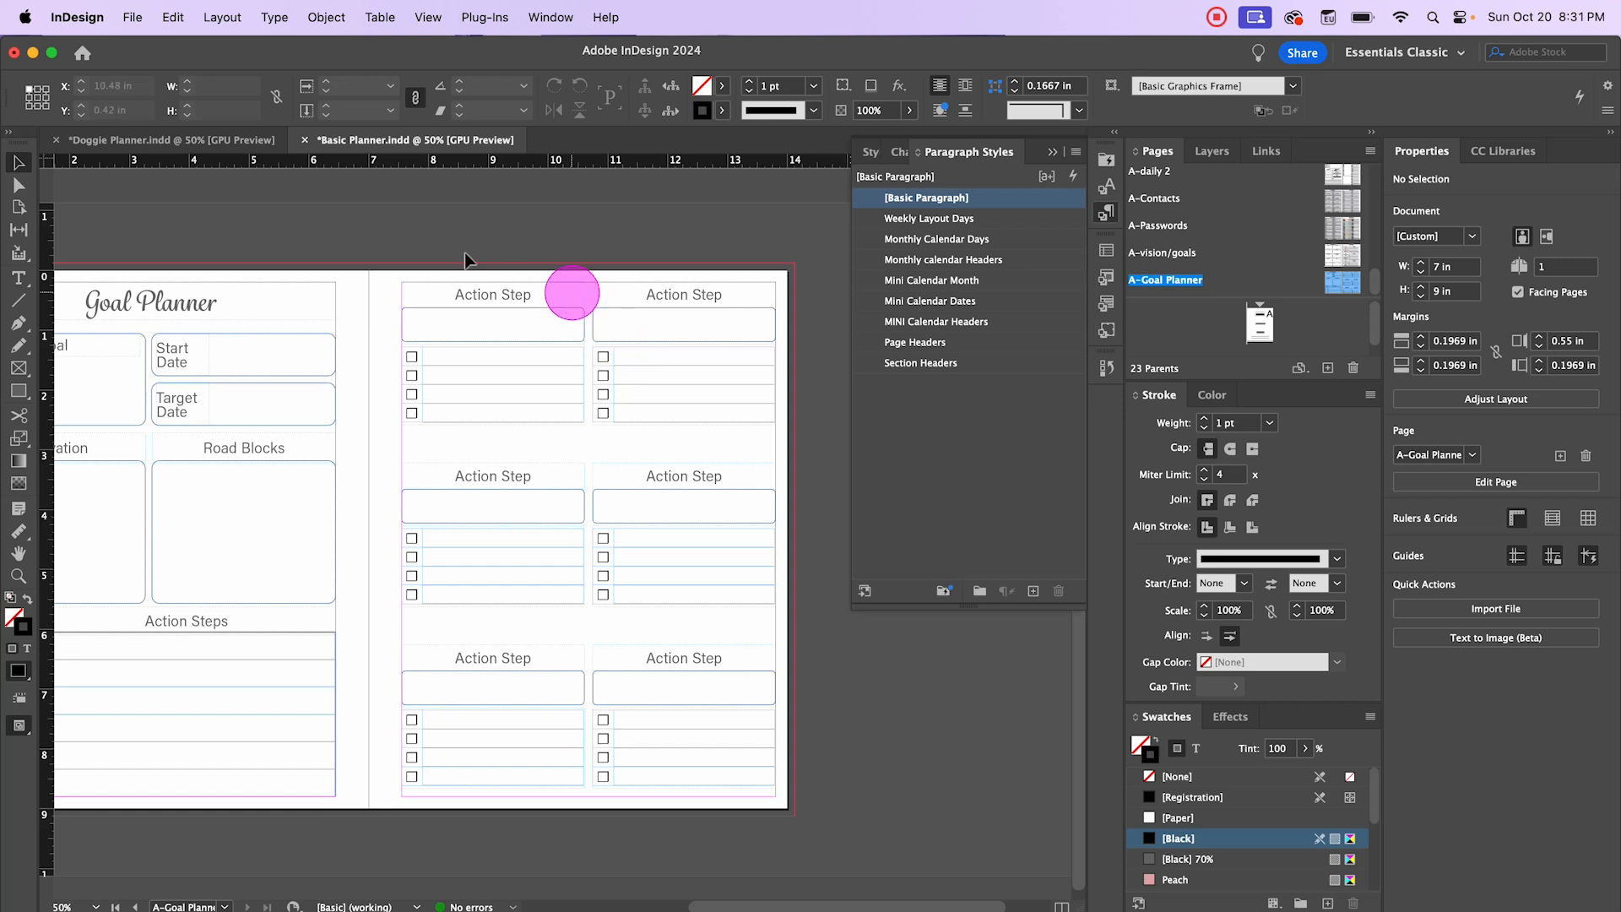
# Step: Nudge the top pair of Action Step groups down to a Y position of 0.308 in
pyautogui.moveTo(418, 252); pyautogui.dragTo(716, 390)
pyautogui.press('Down')
pyautogui.press('Down')
pyautogui.press('Down')
pyautogui.press('Down')
pyautogui.press('Down')
pyautogui.press('Down')
pyautogui.press('Down')
pyautogui.press('Down')
pyautogui.press('Down')
pyautogui.press('Down')
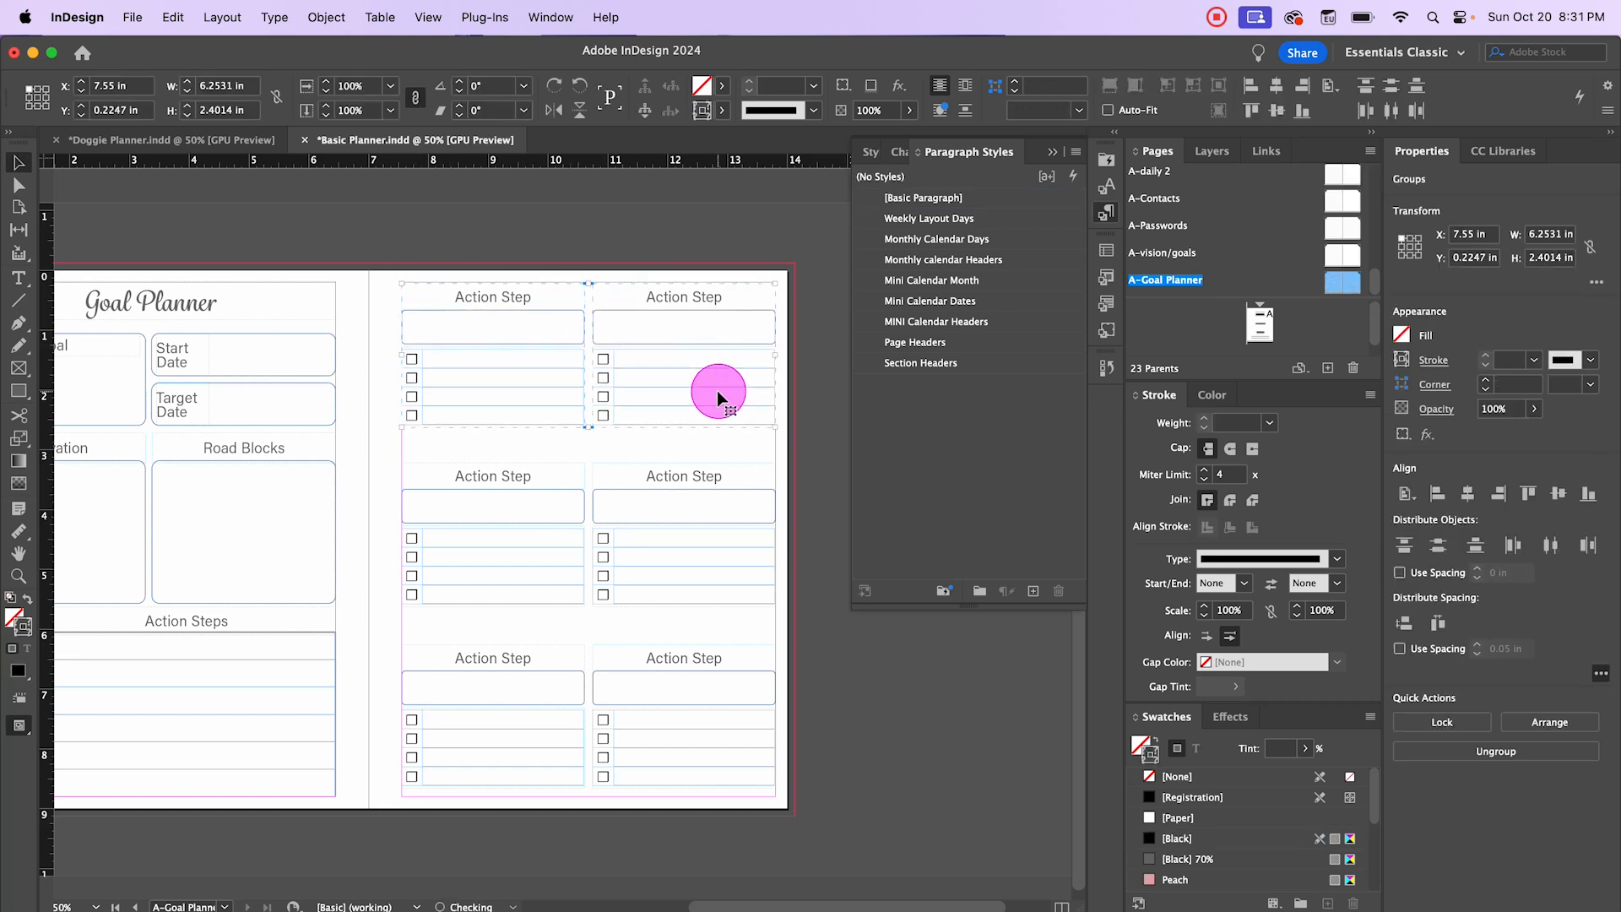
pyautogui.press('Down')
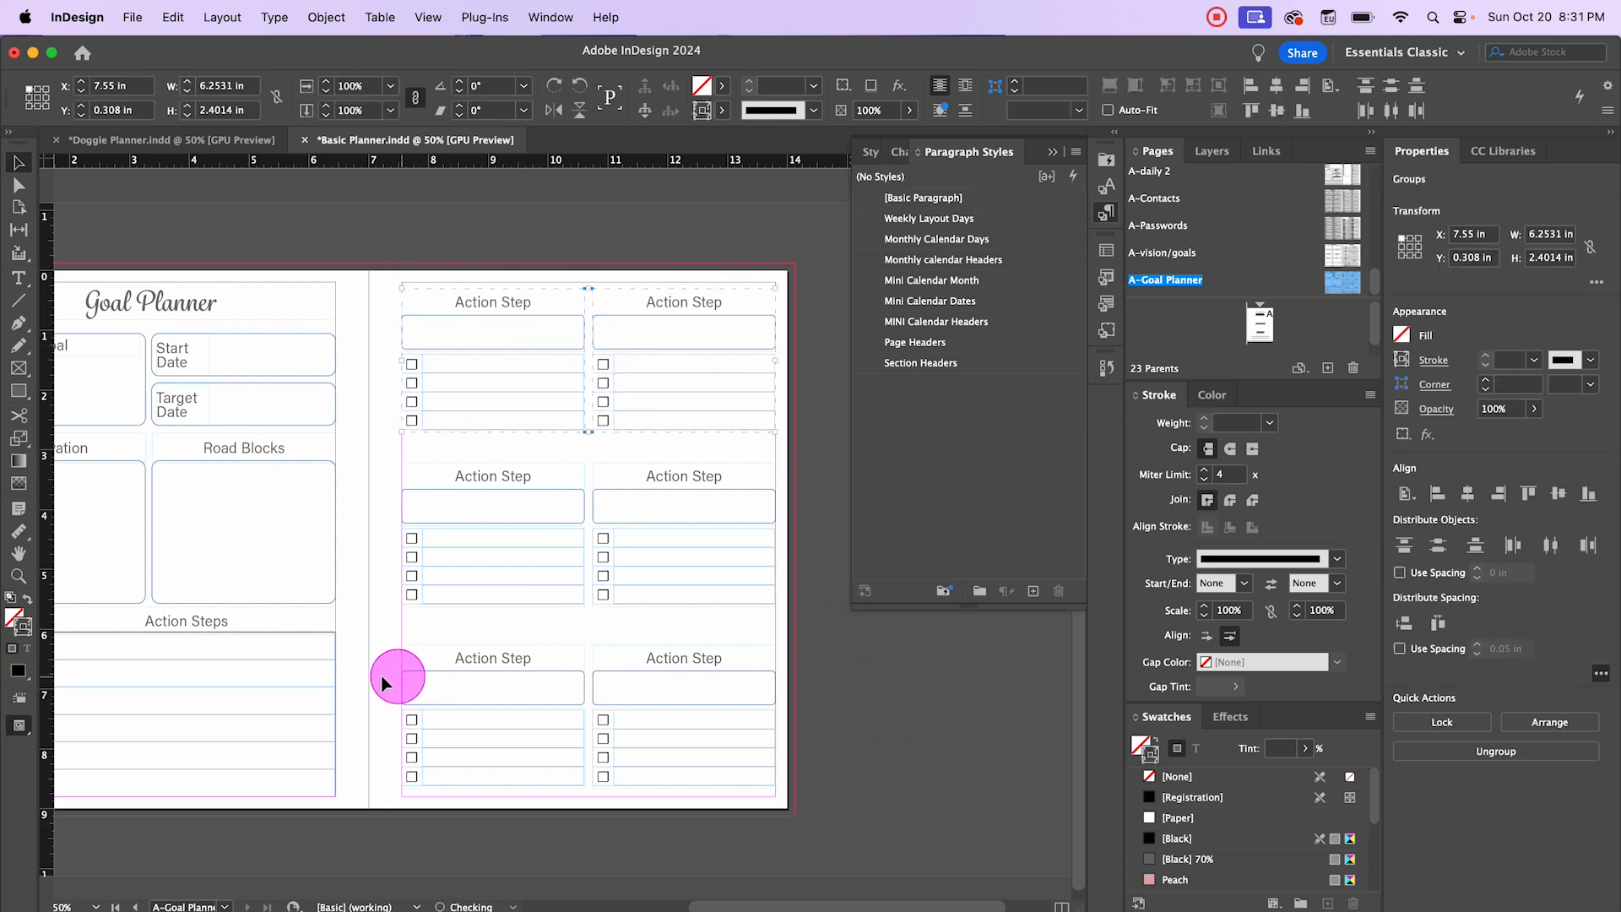
# Step: Nudge the bottom pair of Action Step groups up slightly to even the row spacing, and preview the page
pyautogui.moveTo(384, 675); pyautogui.dragTo(755, 764)
pyautogui.press('Up')
pyautogui.press('Up')
pyautogui.press('Up')
pyautogui.press('Up')
pyautogui.press('Up')
pyautogui.press('Up')
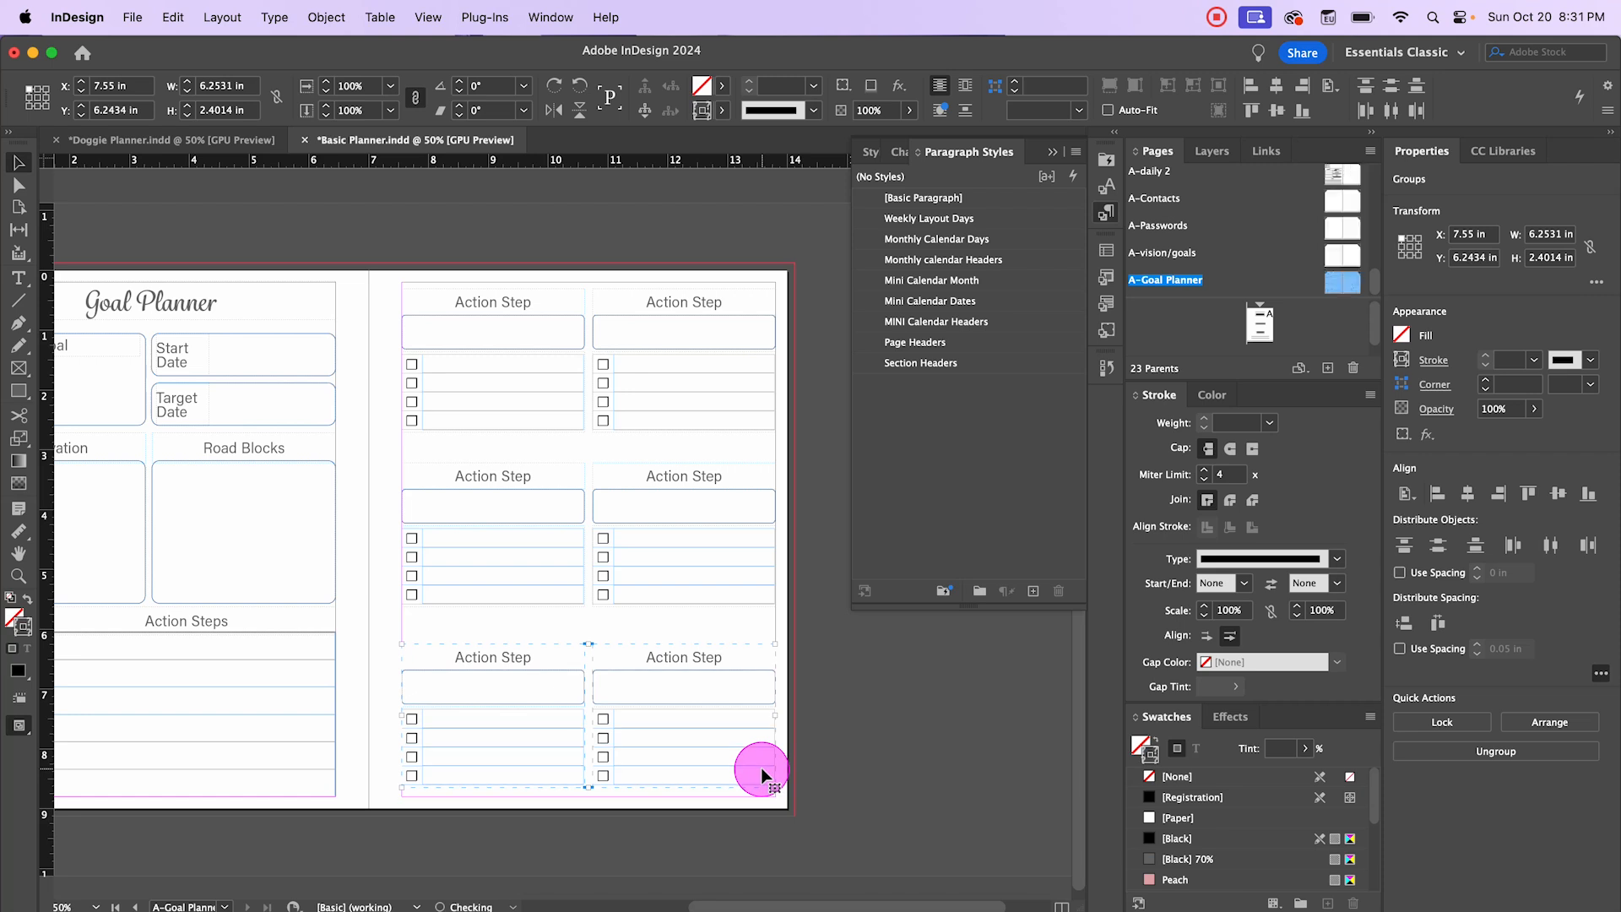
pyautogui.click(840, 708)
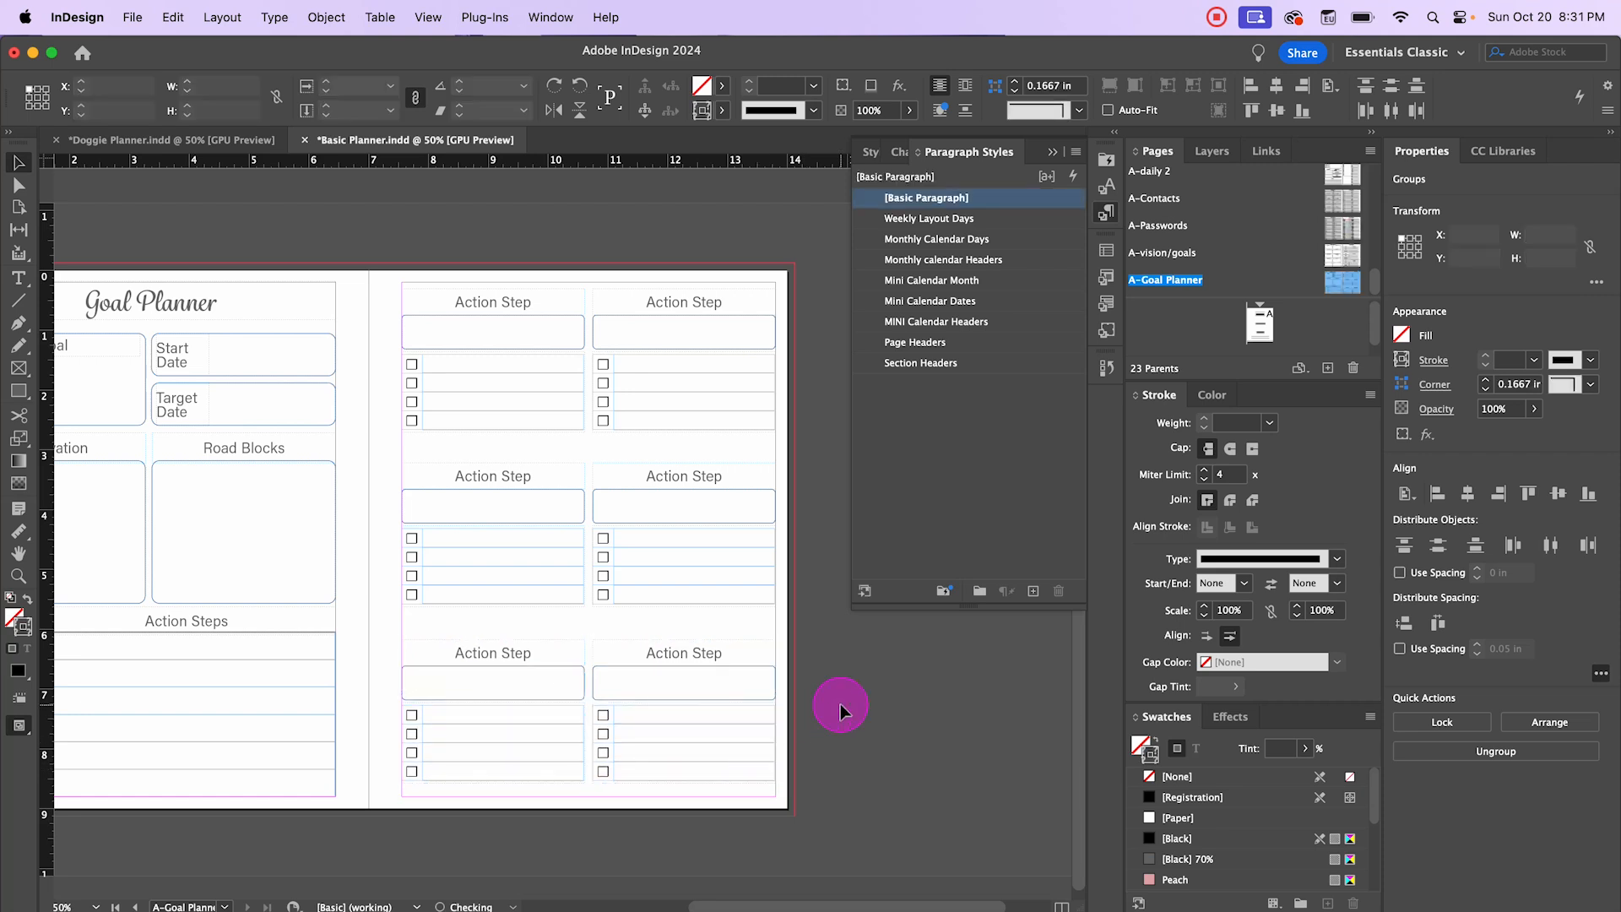
pyautogui.press('w')
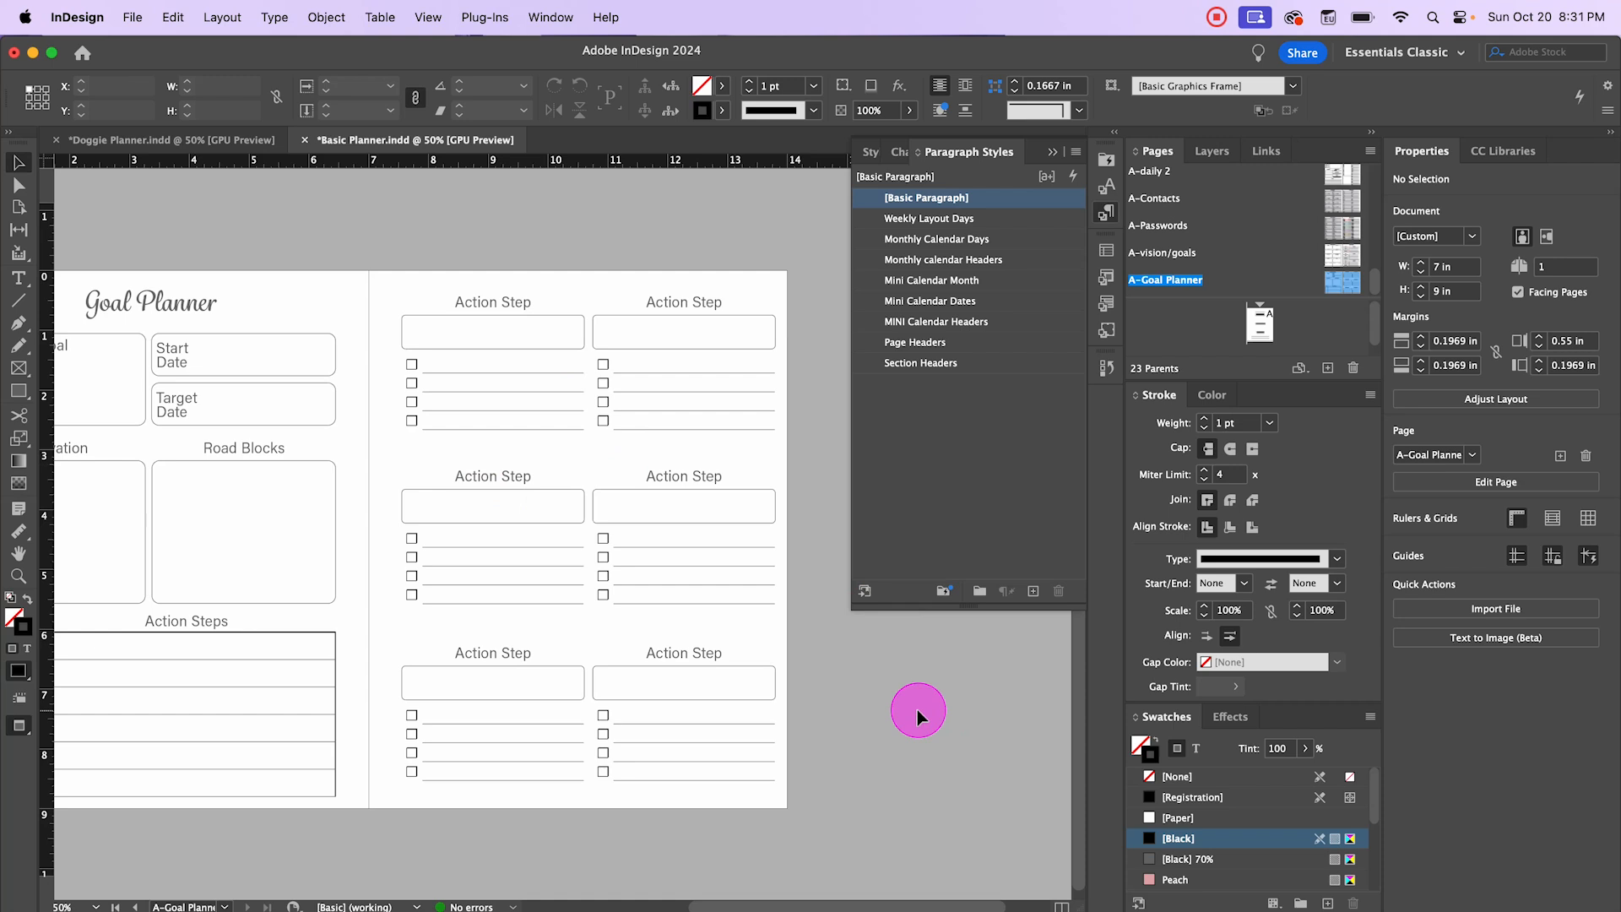
pyautogui.press('w')
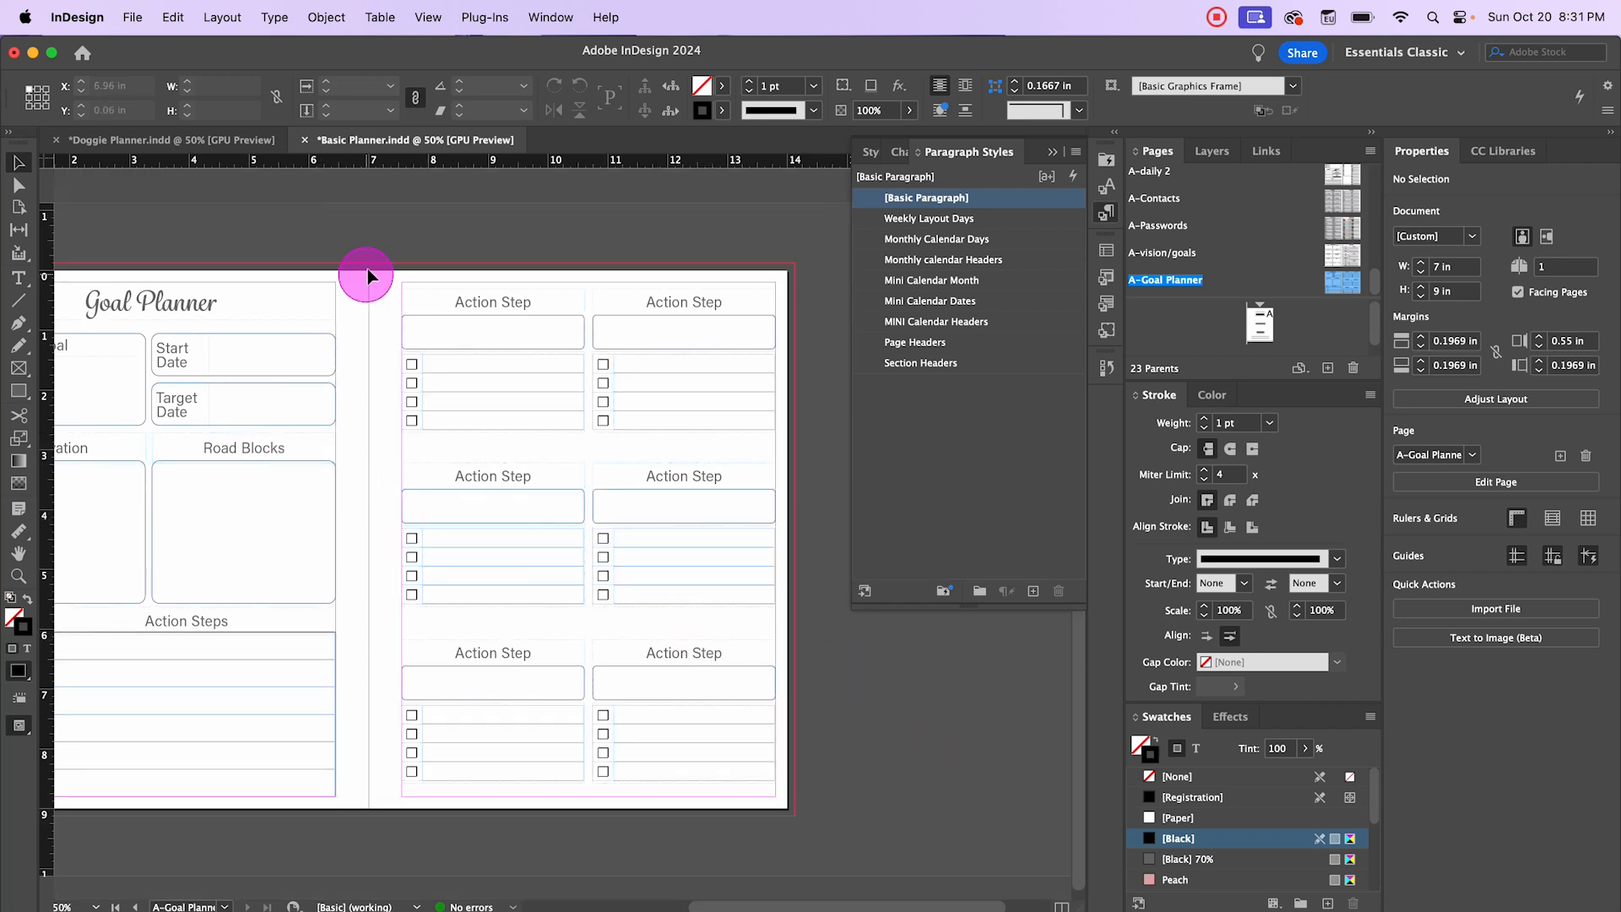
# Step: Add a new blank parent spread in the Doggie Planner document and show its margin guides
pyautogui.moveTo(367, 270); pyautogui.dragTo(488, 243)
pyautogui.click(1053, 157)
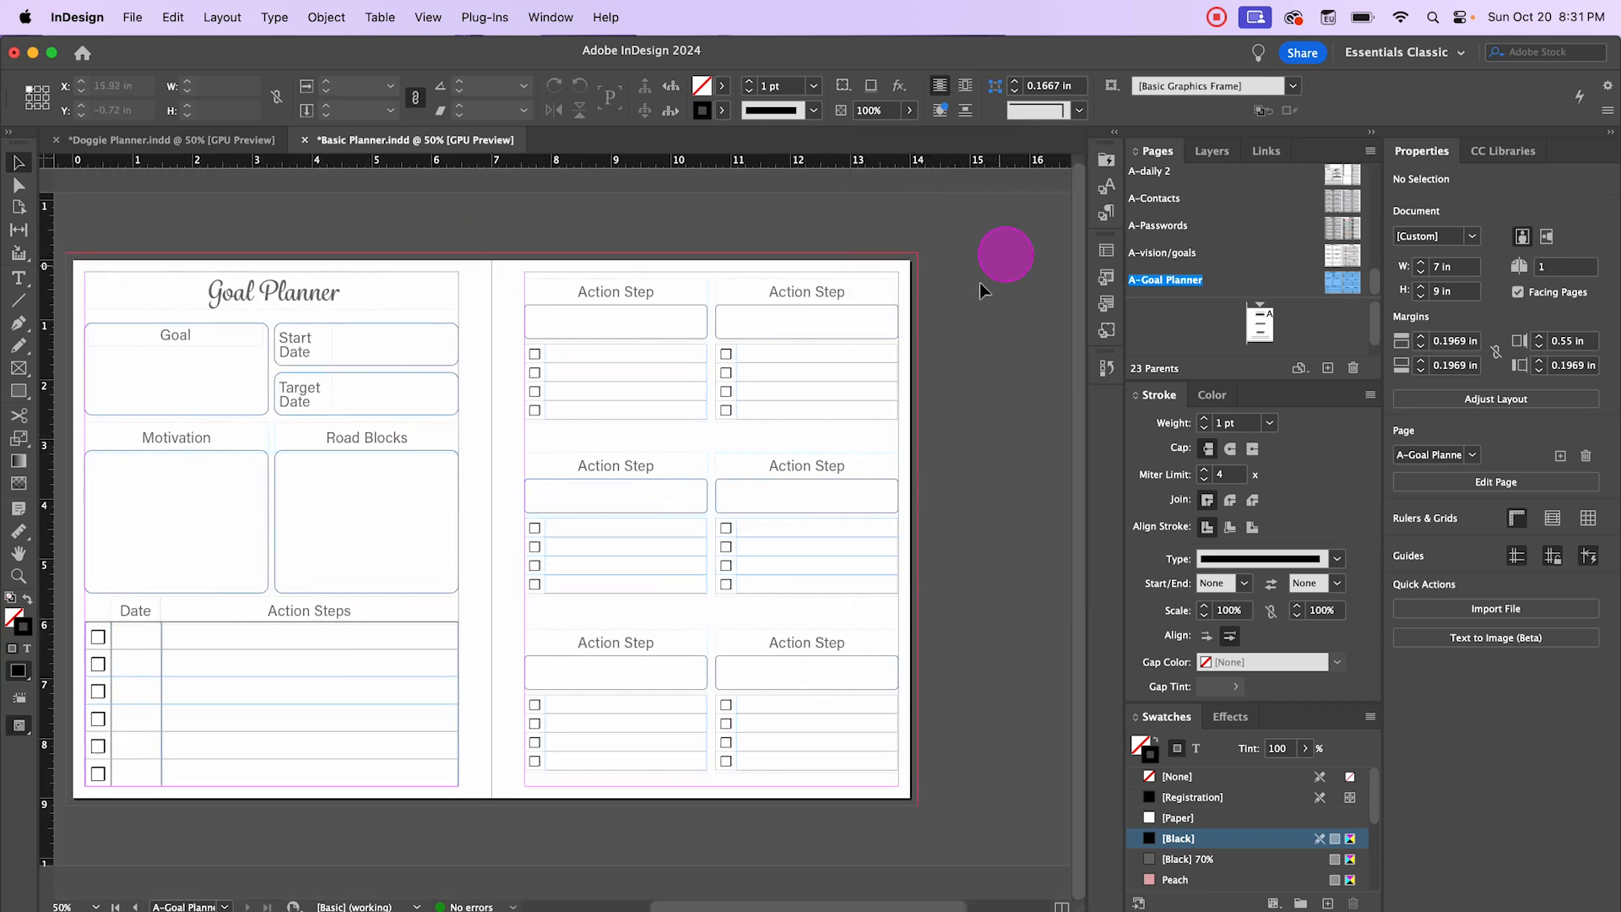
pyautogui.hscroll(-5, 528, 245)
pyautogui.hscroll(3, 692, 243)
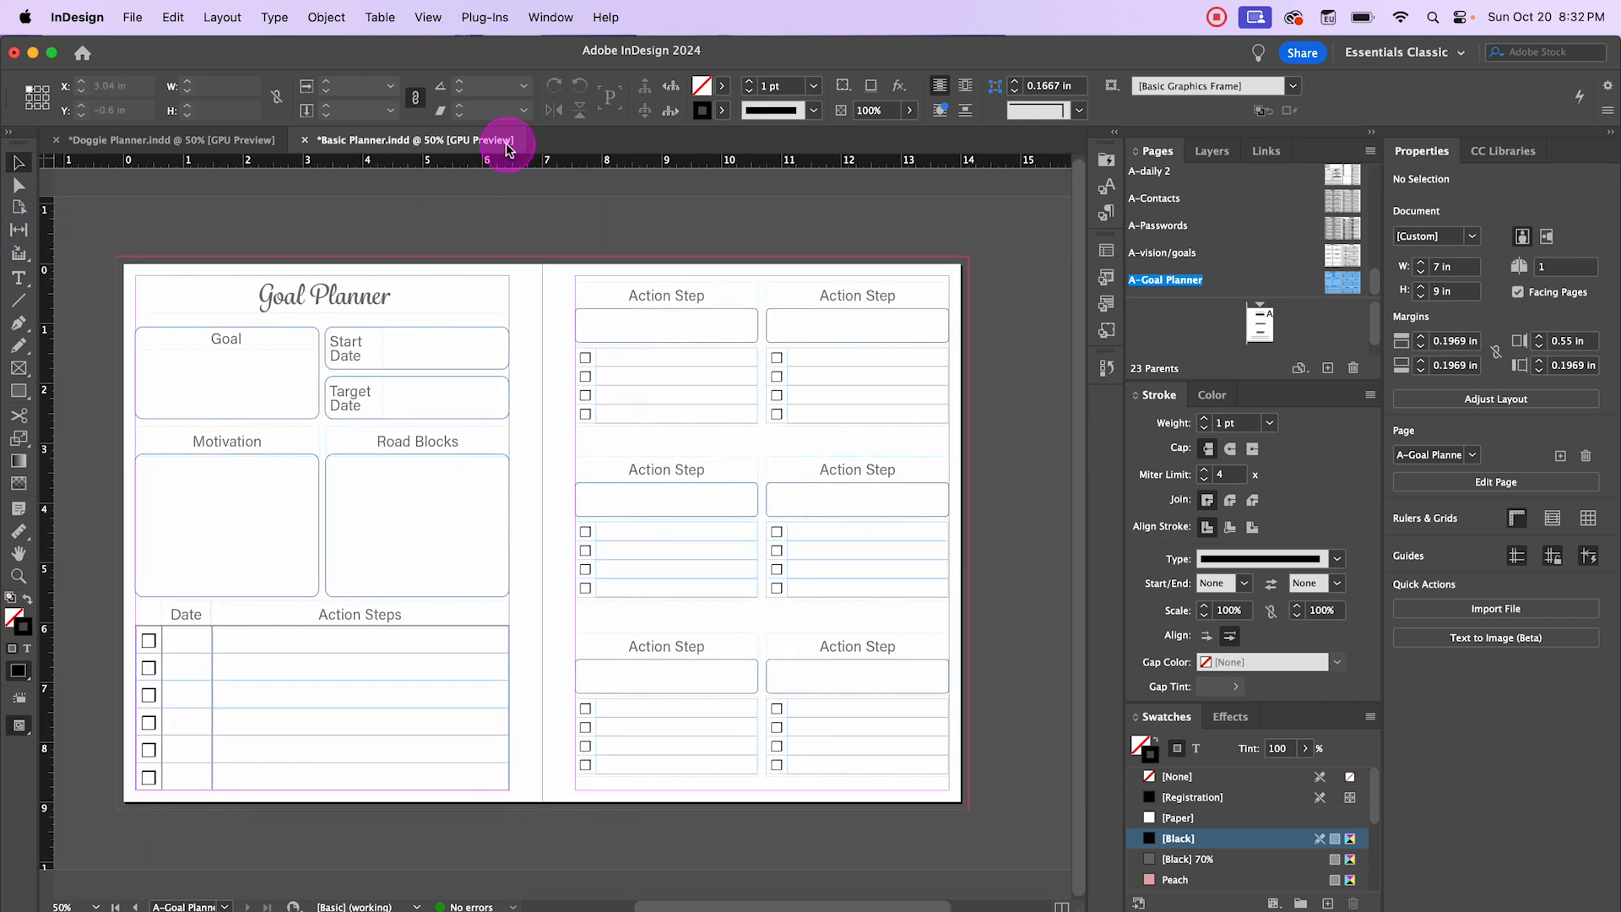
pyautogui.click(203, 146)
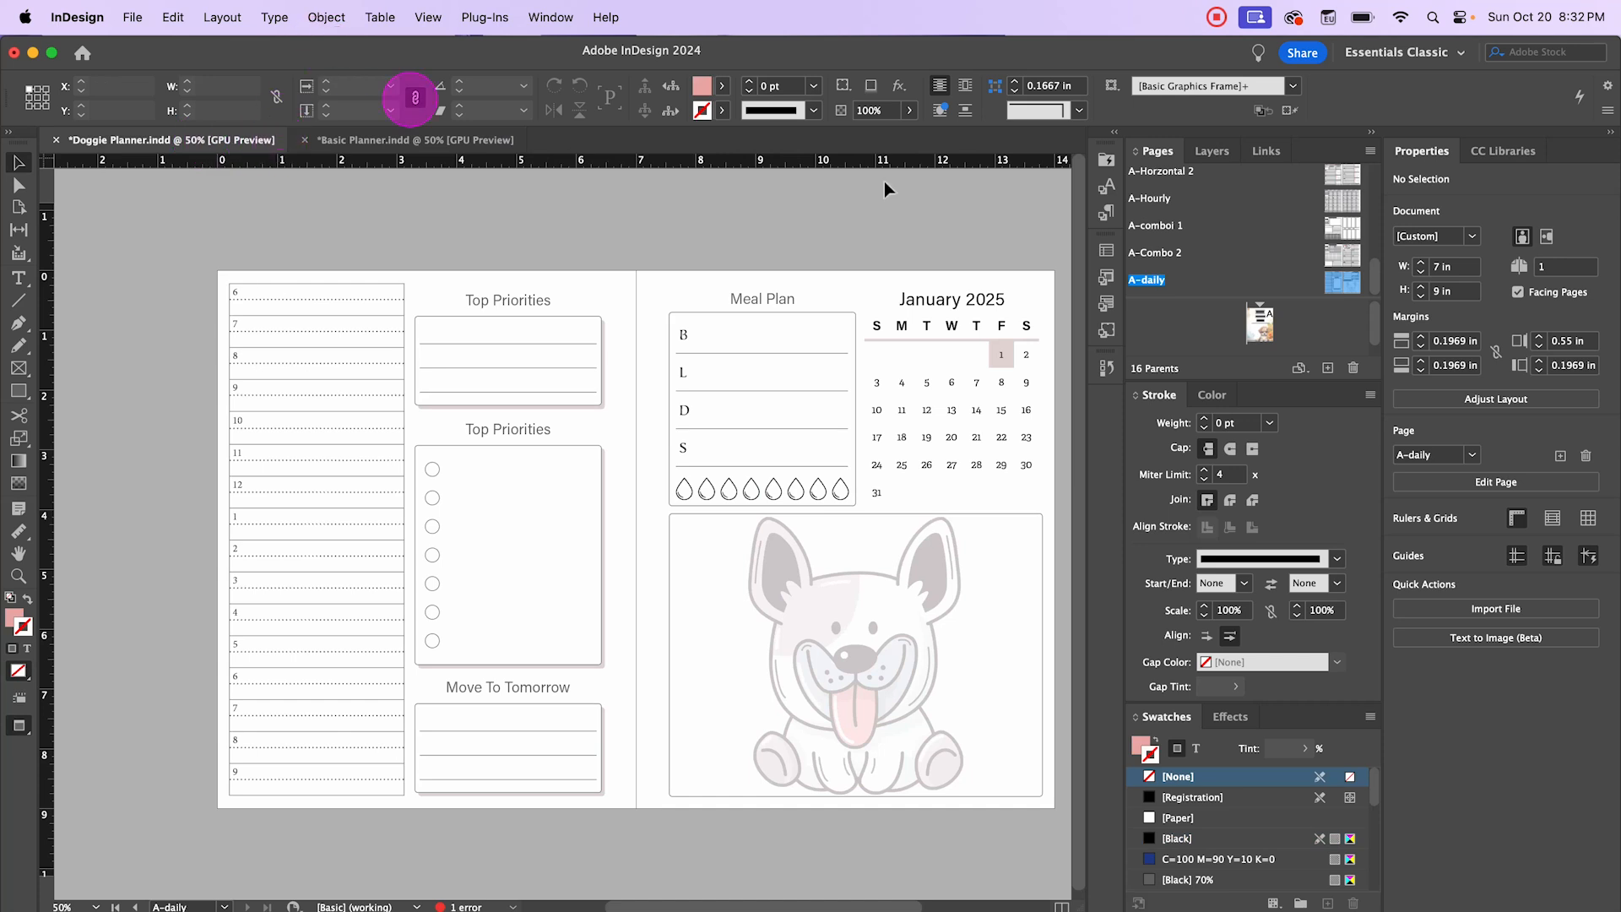
pyautogui.click(1328, 369)
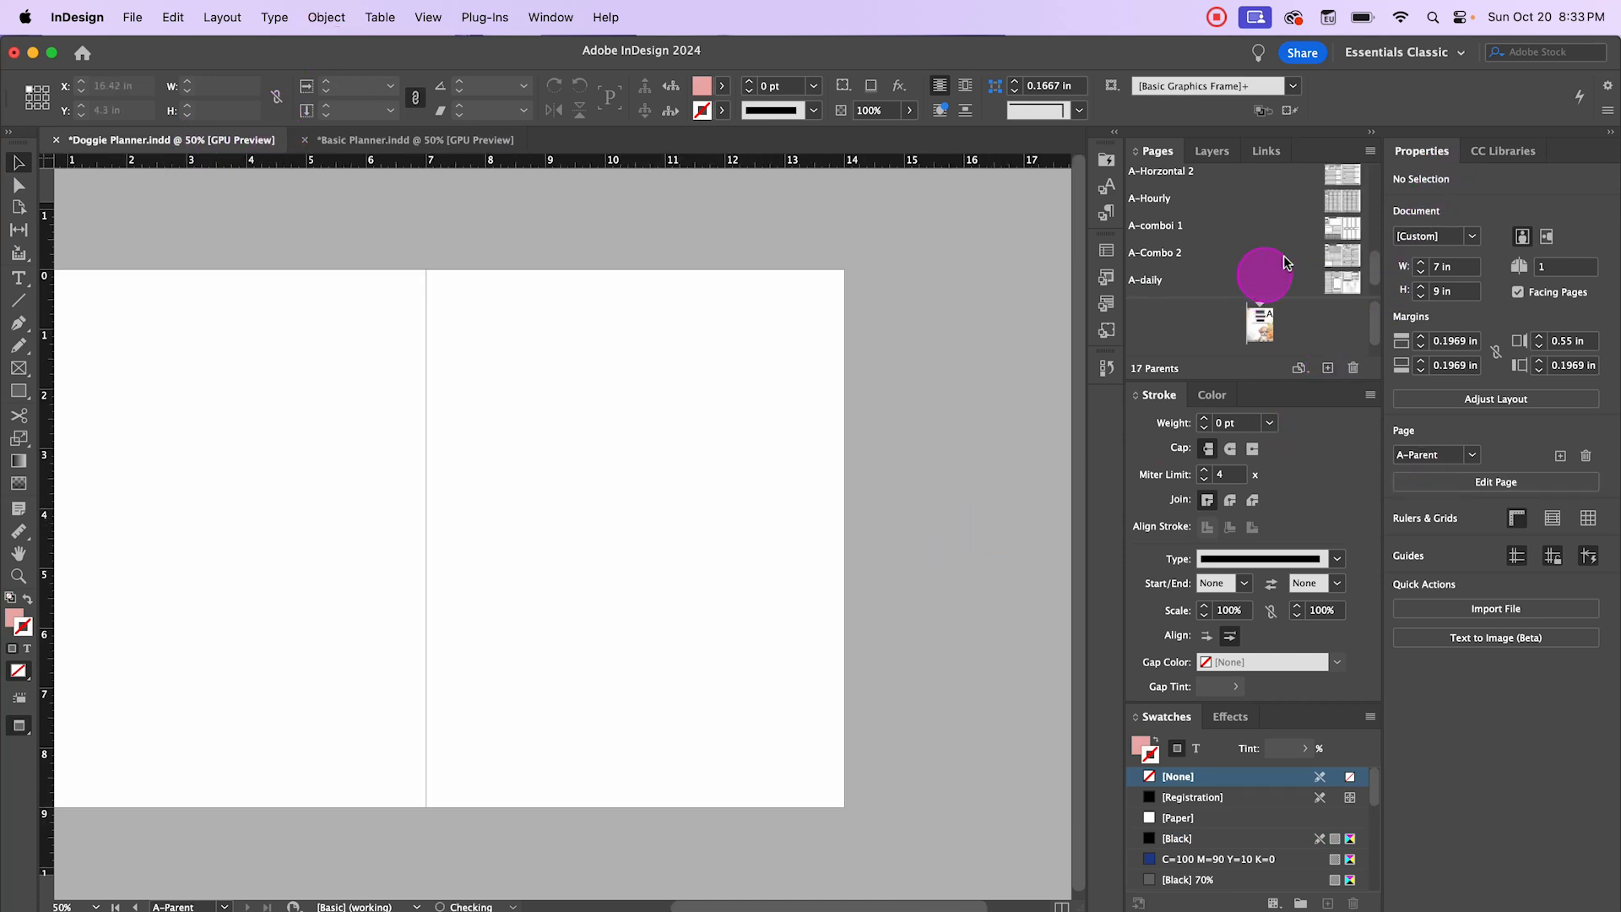
pyautogui.press('w')
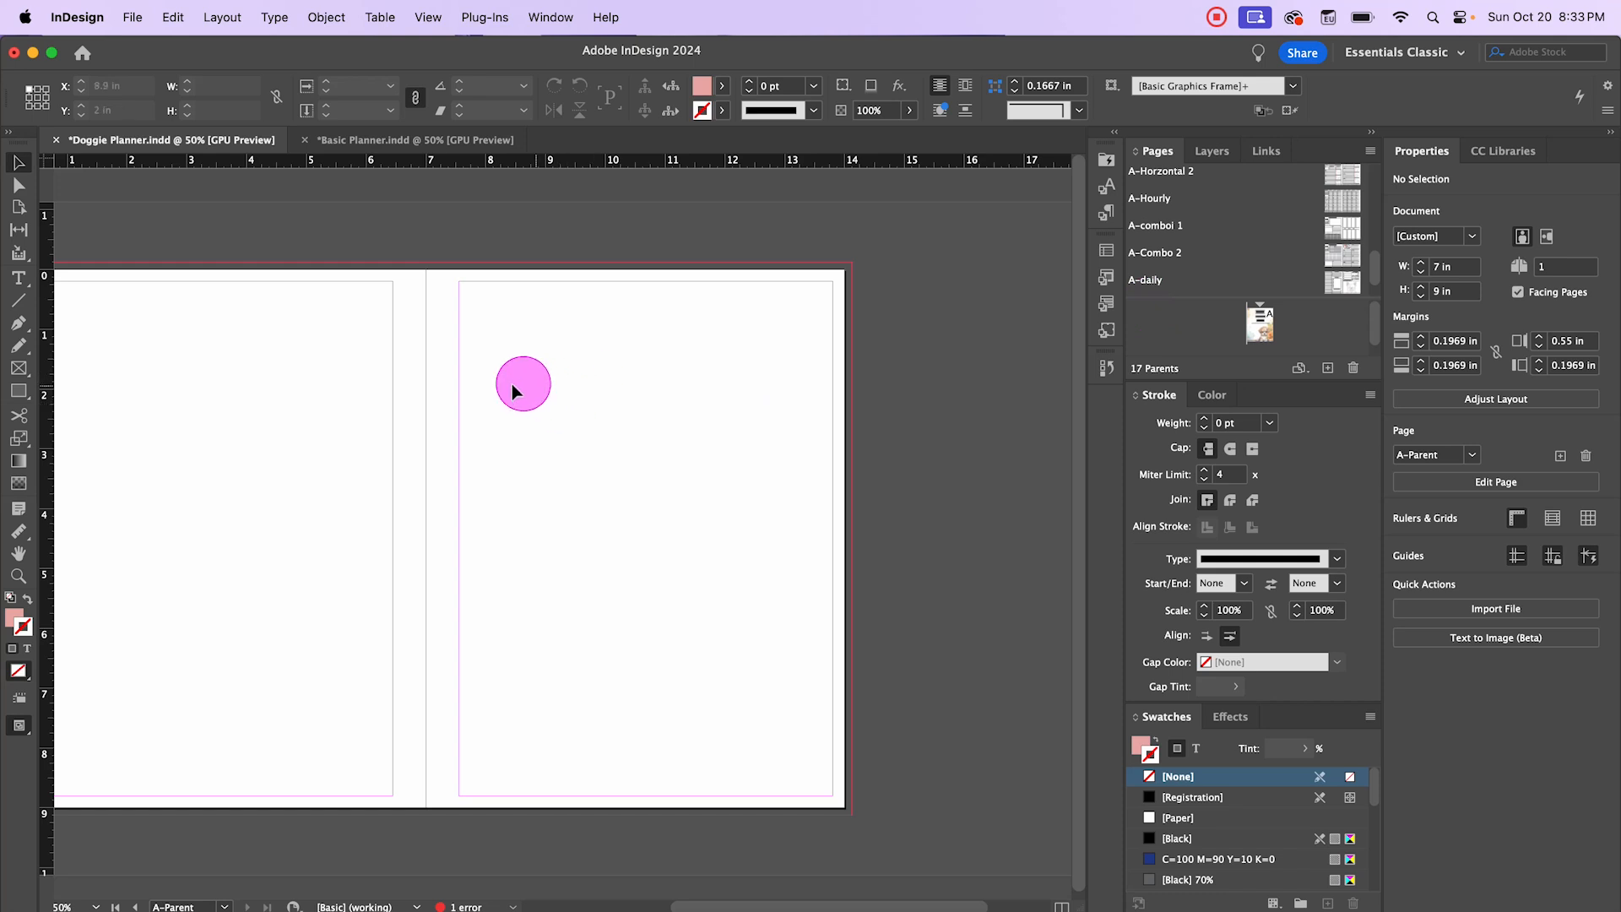
# Step: Copy everything on Basic Planner's Goal Planner spread and paste it in place on Doggie Planner's new parent spread
pyautogui.click(379, 140)
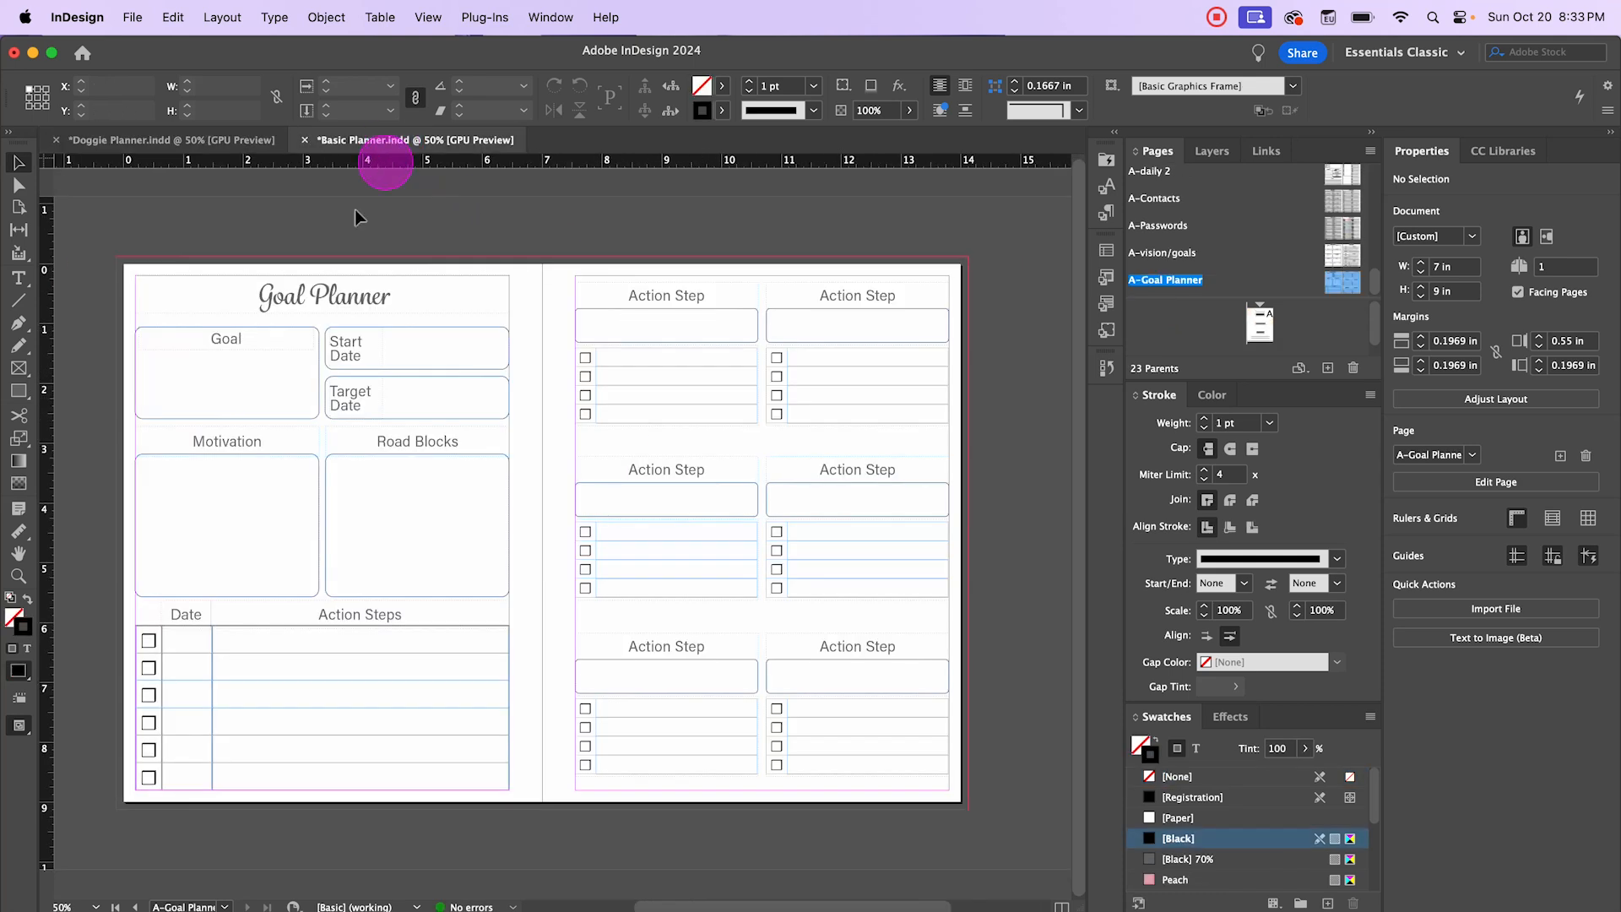
pyautogui.moveTo(123, 235); pyautogui.dragTo(970, 809)
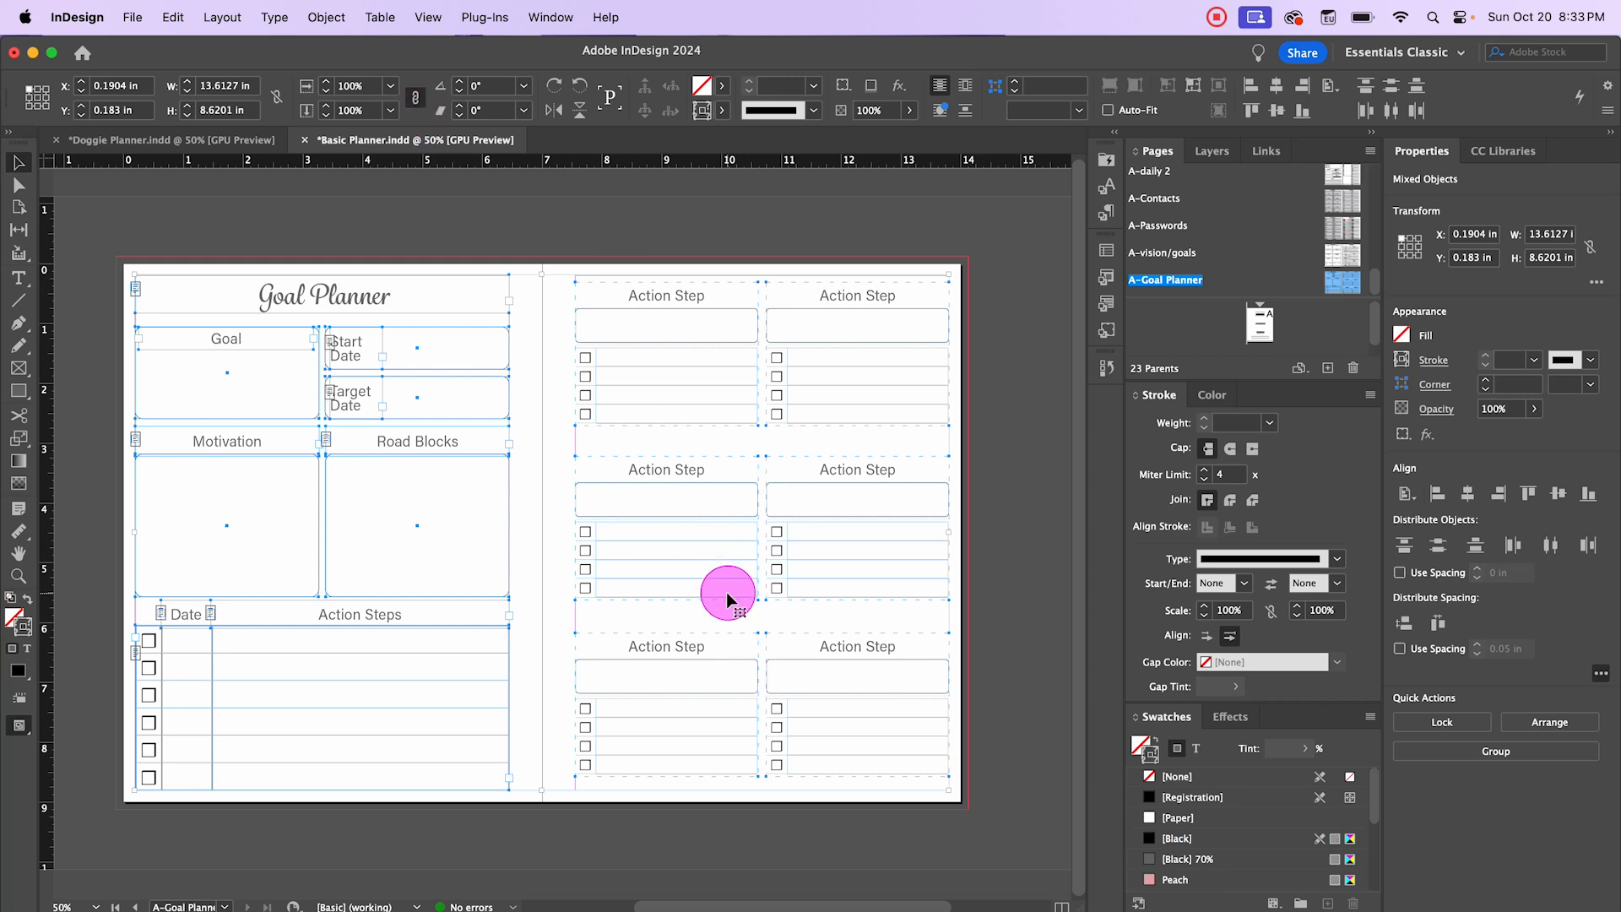
pyautogui.click(160, 140)
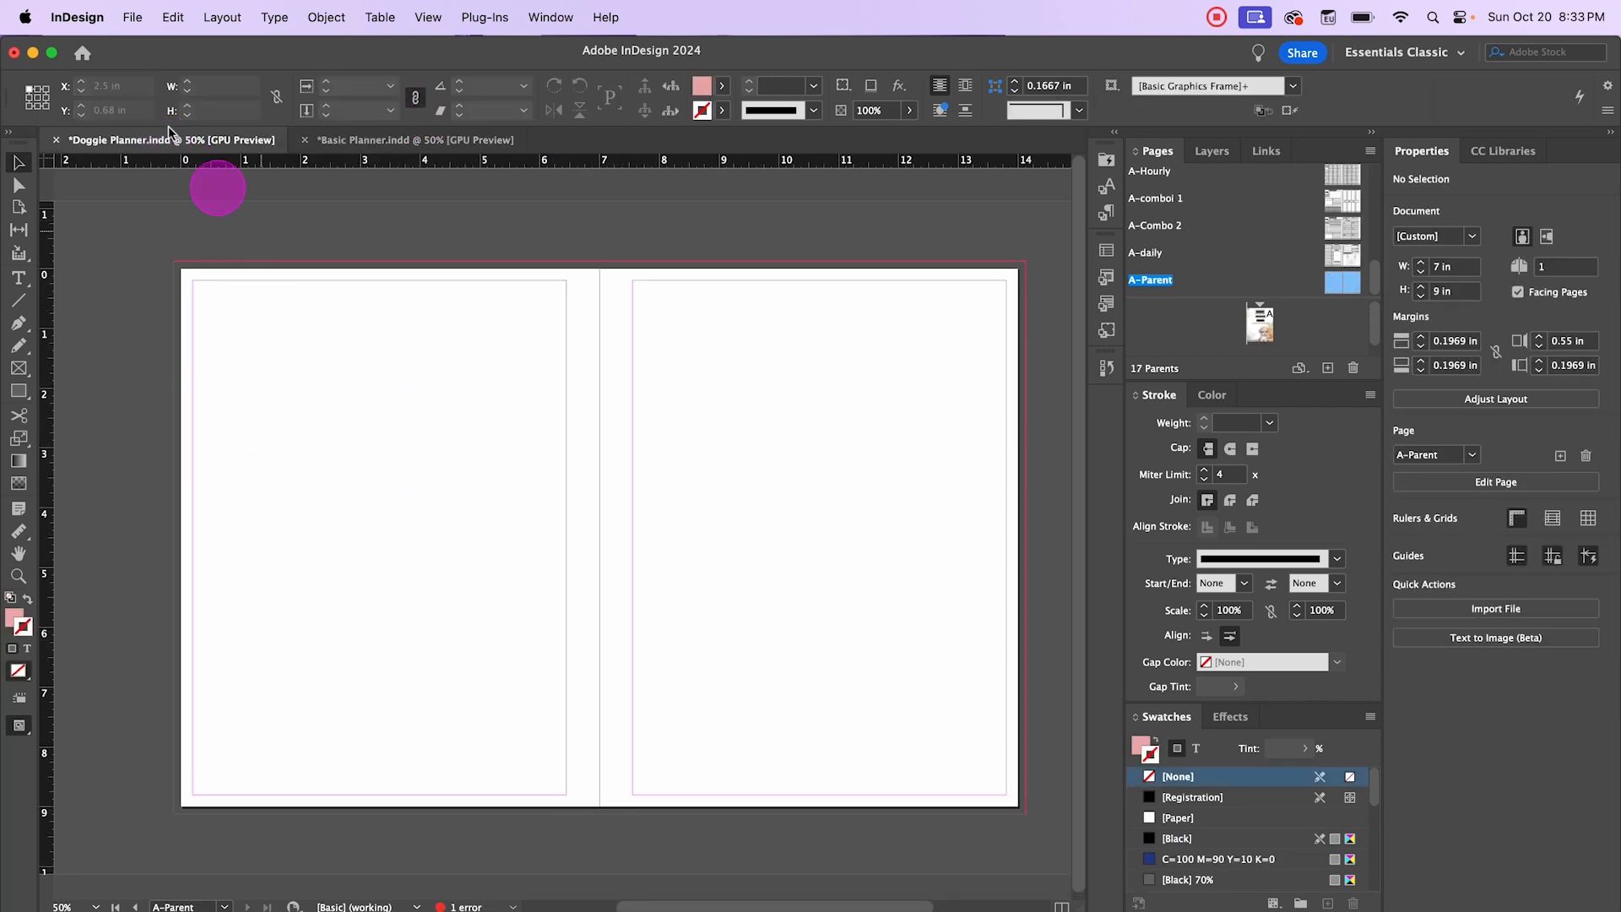
pyautogui.click(173, 18)
pyautogui.click(202, 205)
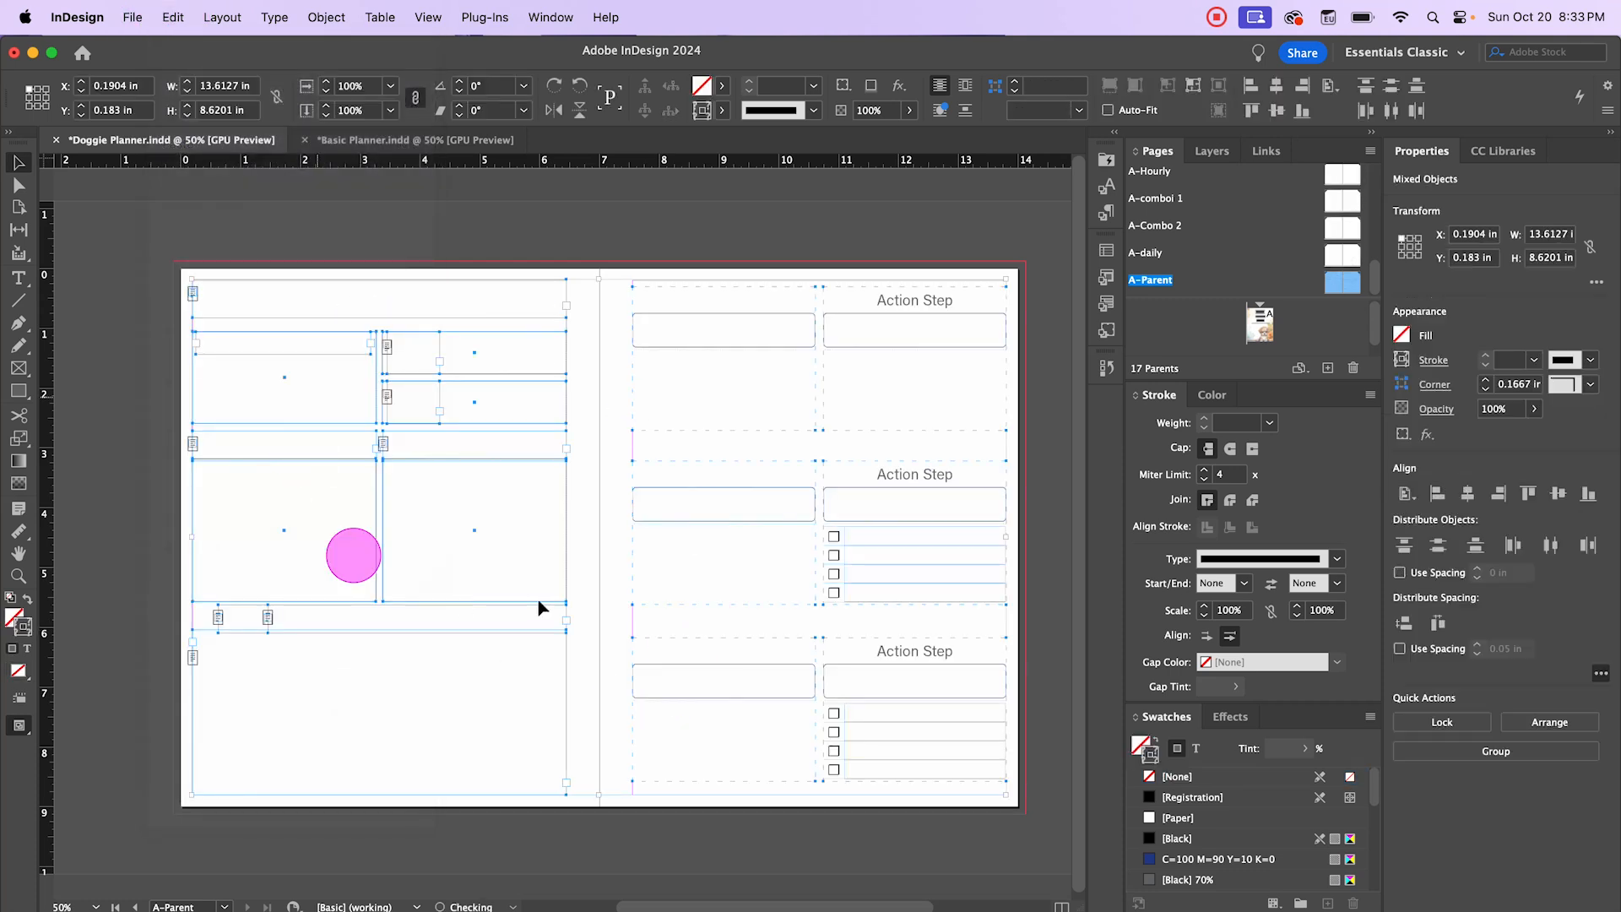
pyautogui.click(533, 246)
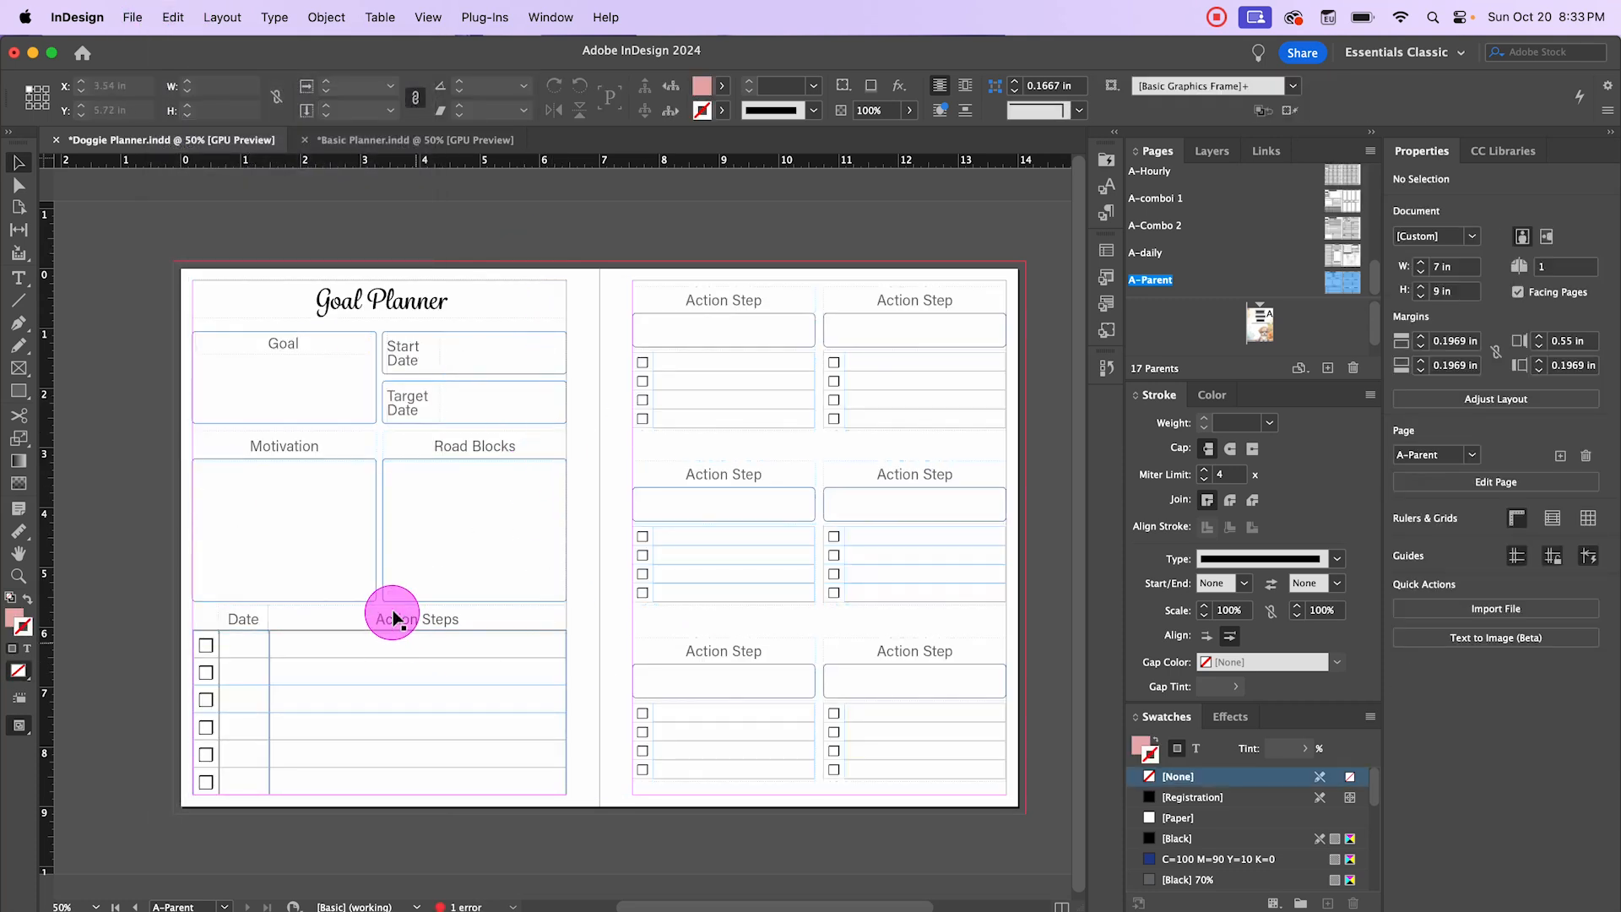
# Step: Examine the pasted Goal Planner layout up close across both pages
pyautogui.moveTo(518, 232); pyautogui.dragTo(604, 220)
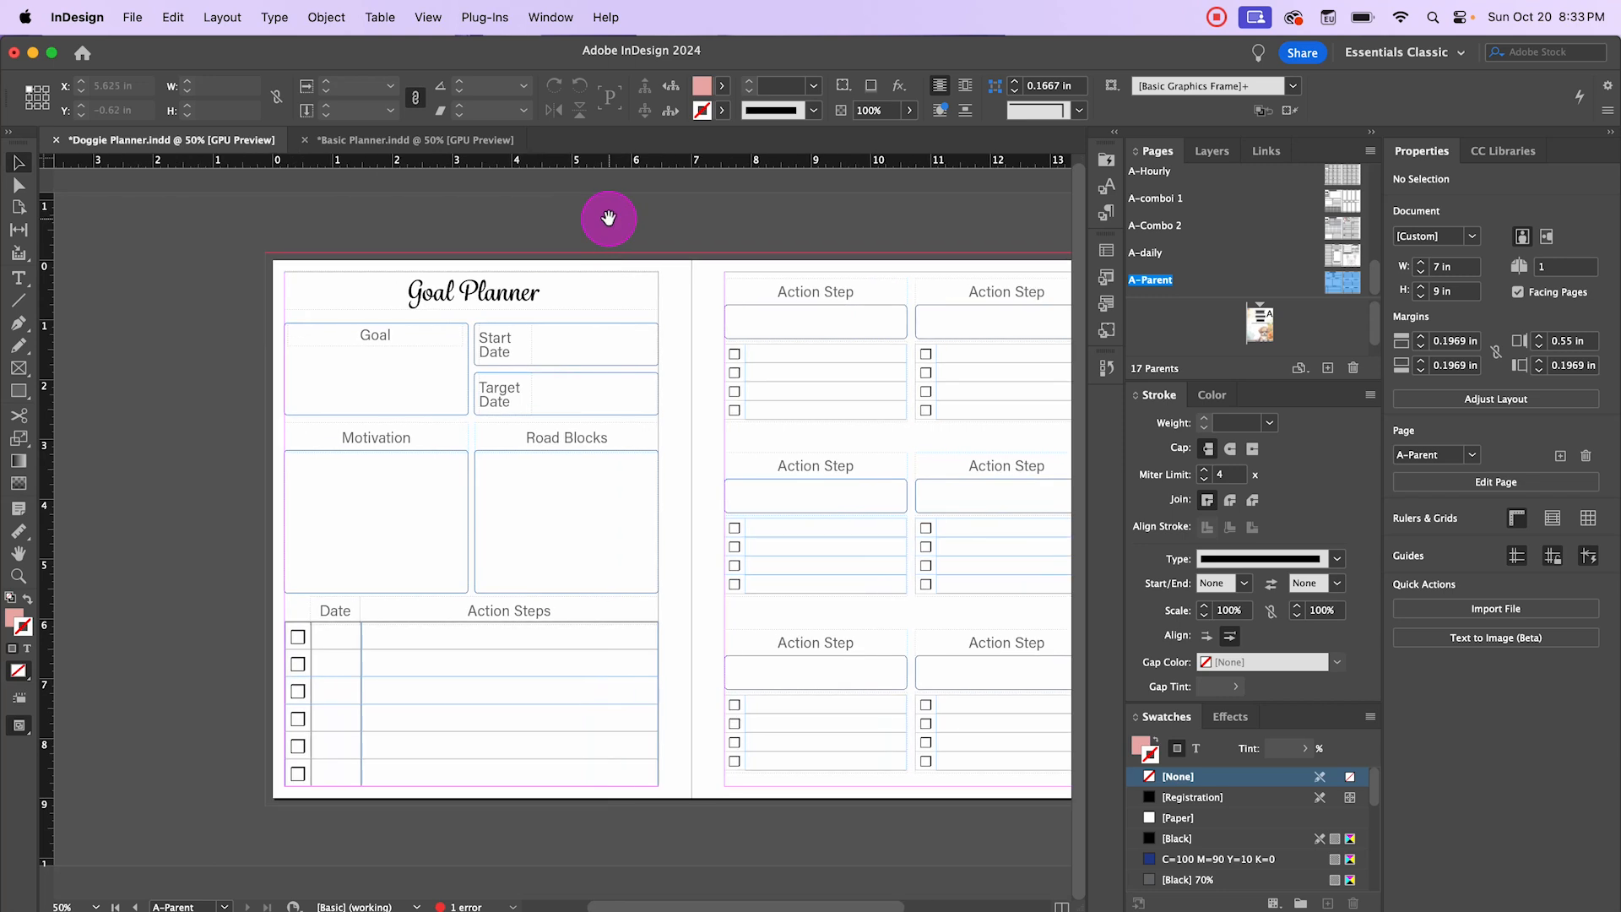
pyautogui.scroll(1, 384, 287)
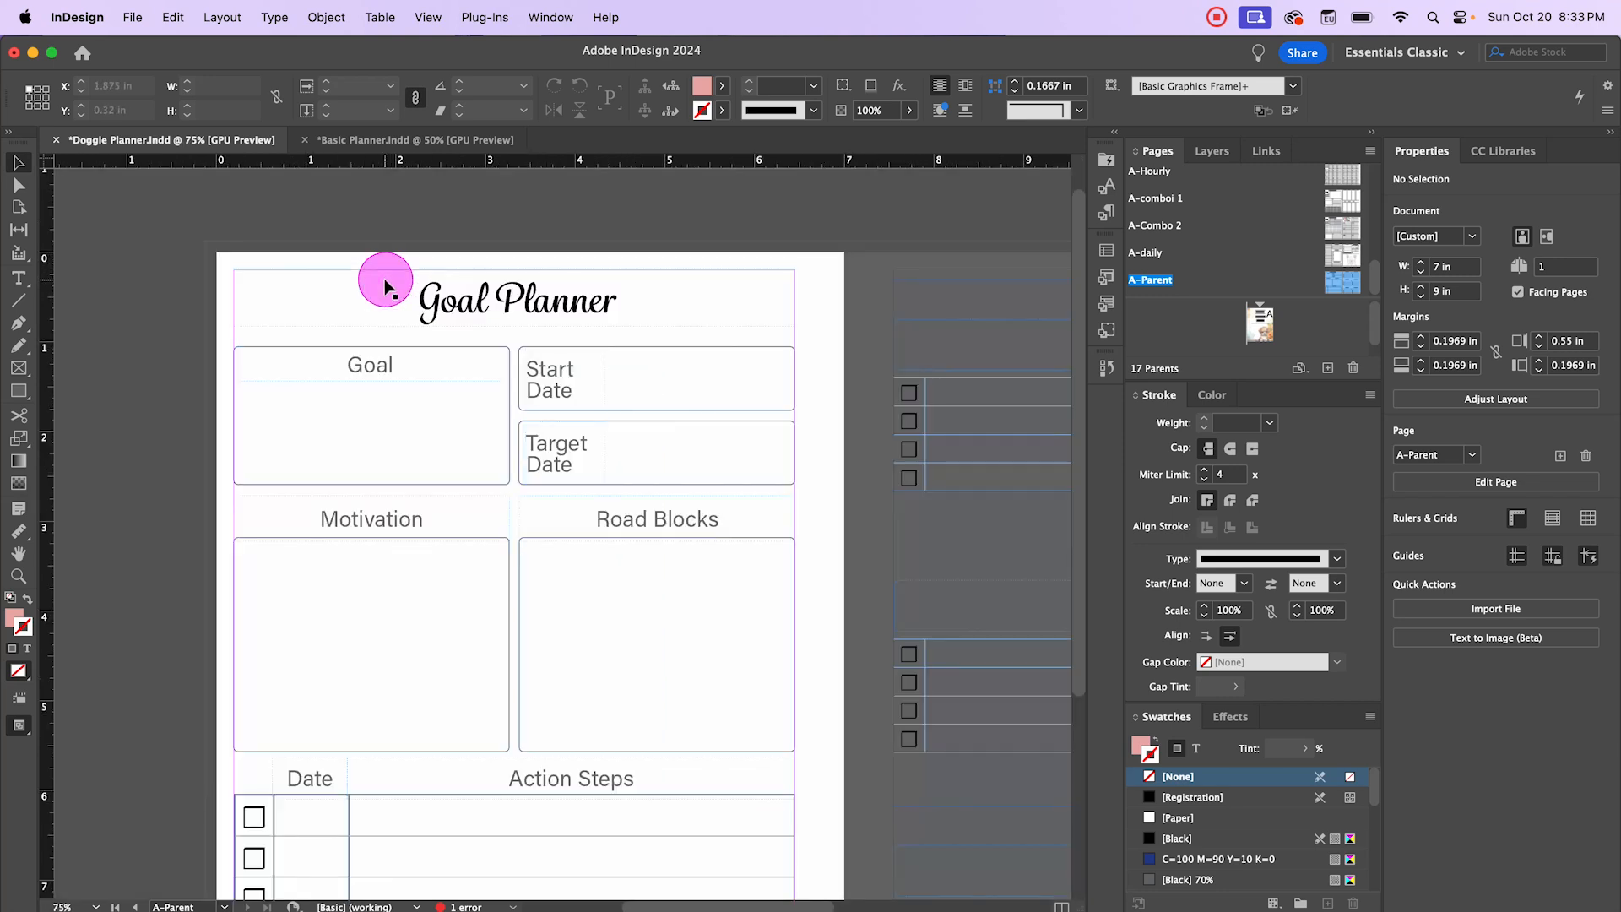
pyautogui.moveTo(857, 239); pyautogui.dragTo(590, 228)
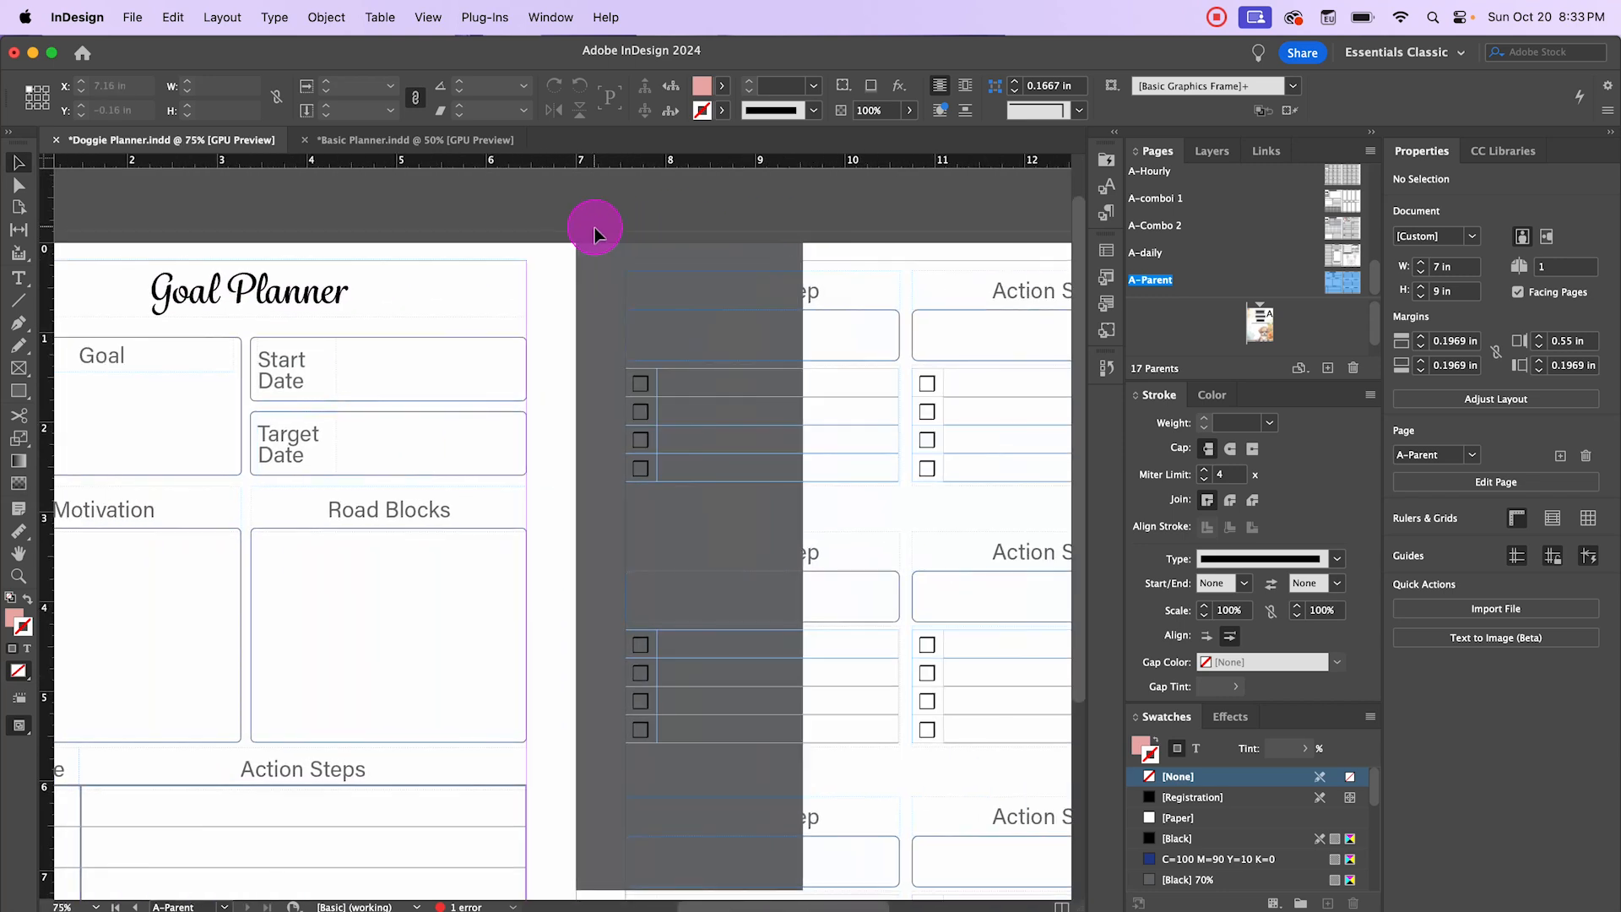
pyautogui.scroll(-1, 606, 414)
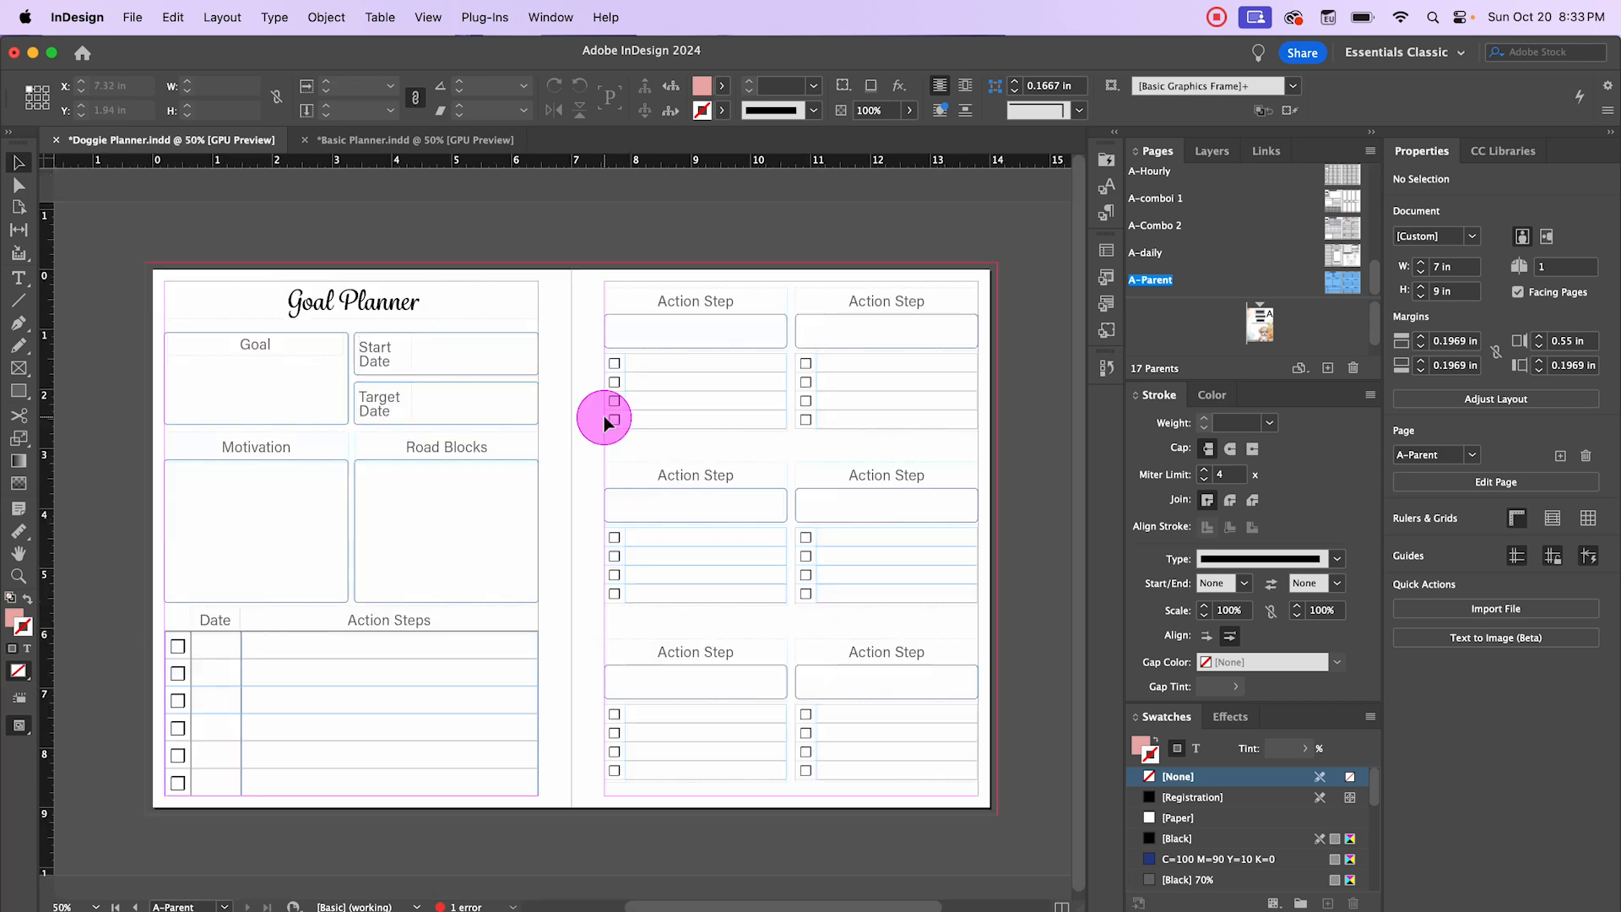
pyautogui.scroll(2, 507, 327)
pyautogui.moveTo(528, 300); pyautogui.dragTo(798, 264)
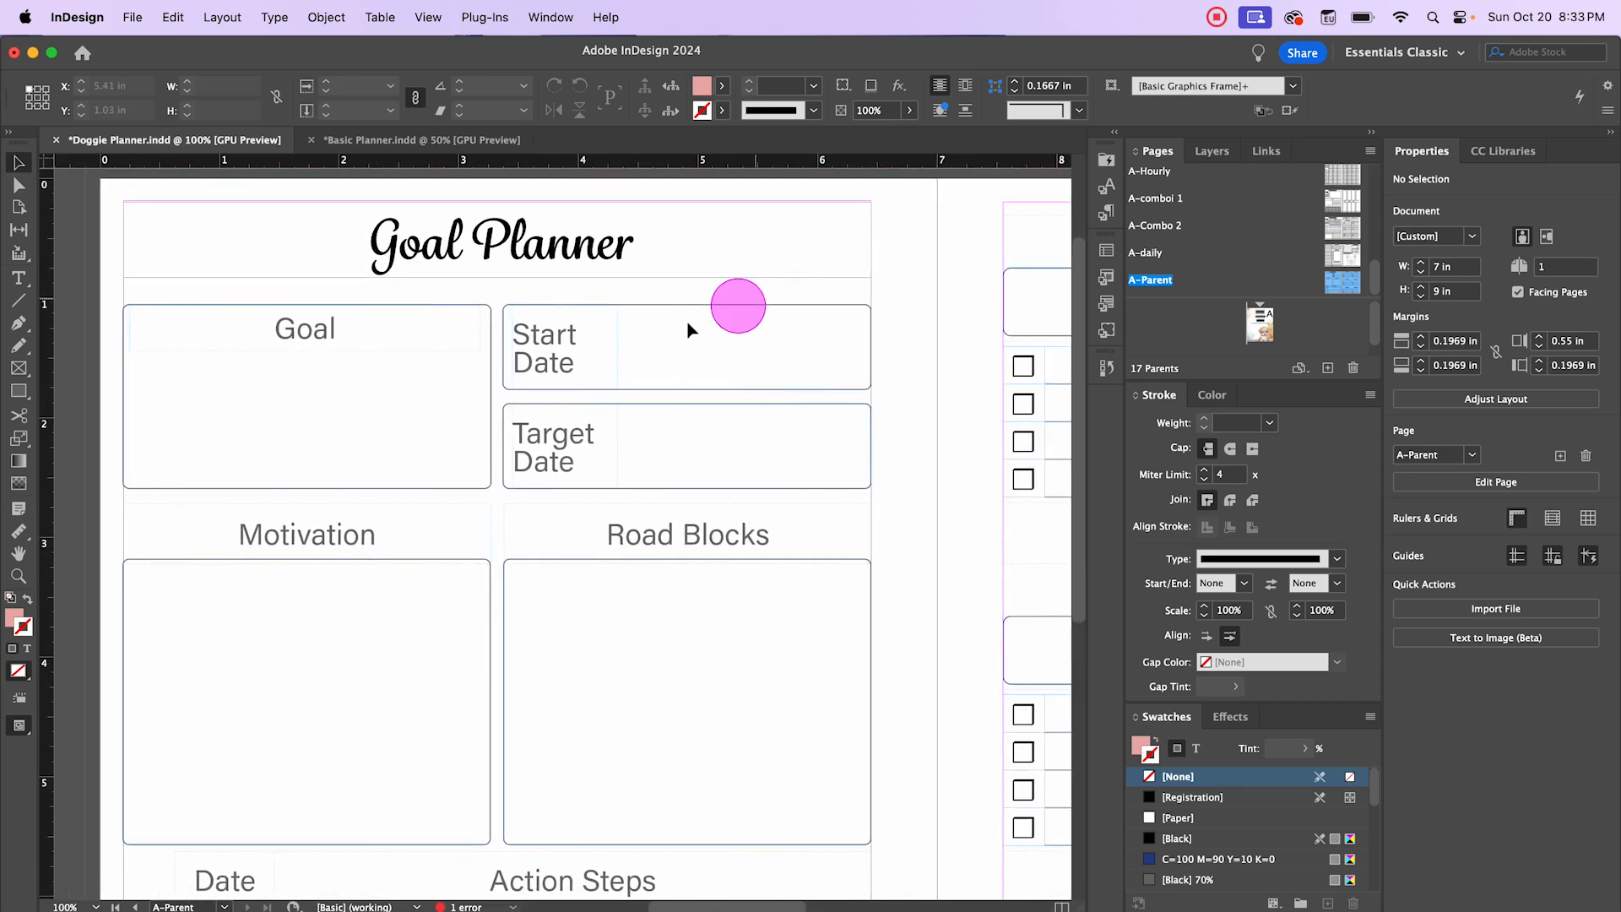
pyautogui.scroll(-1, 654, 325)
pyautogui.moveTo(850, 323); pyautogui.dragTo(828, 330)
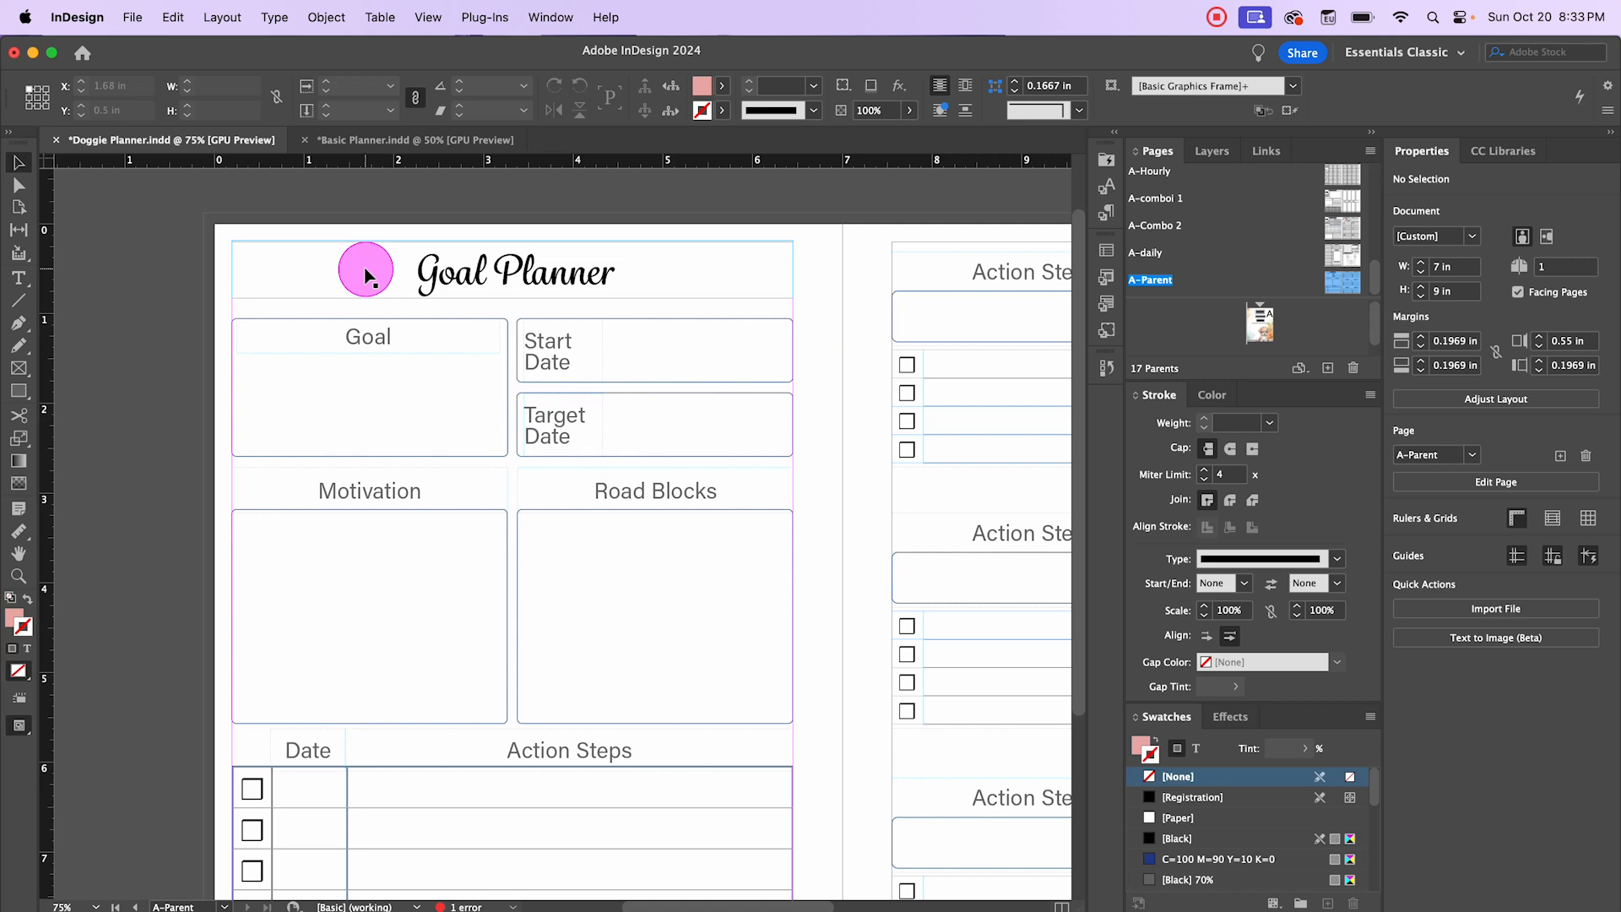
# Step: Place the gray-and-white dog with the red collar at the page's upper-left margin corner, about 0.63 by 0.90 in
pyautogui.click(130, 17)
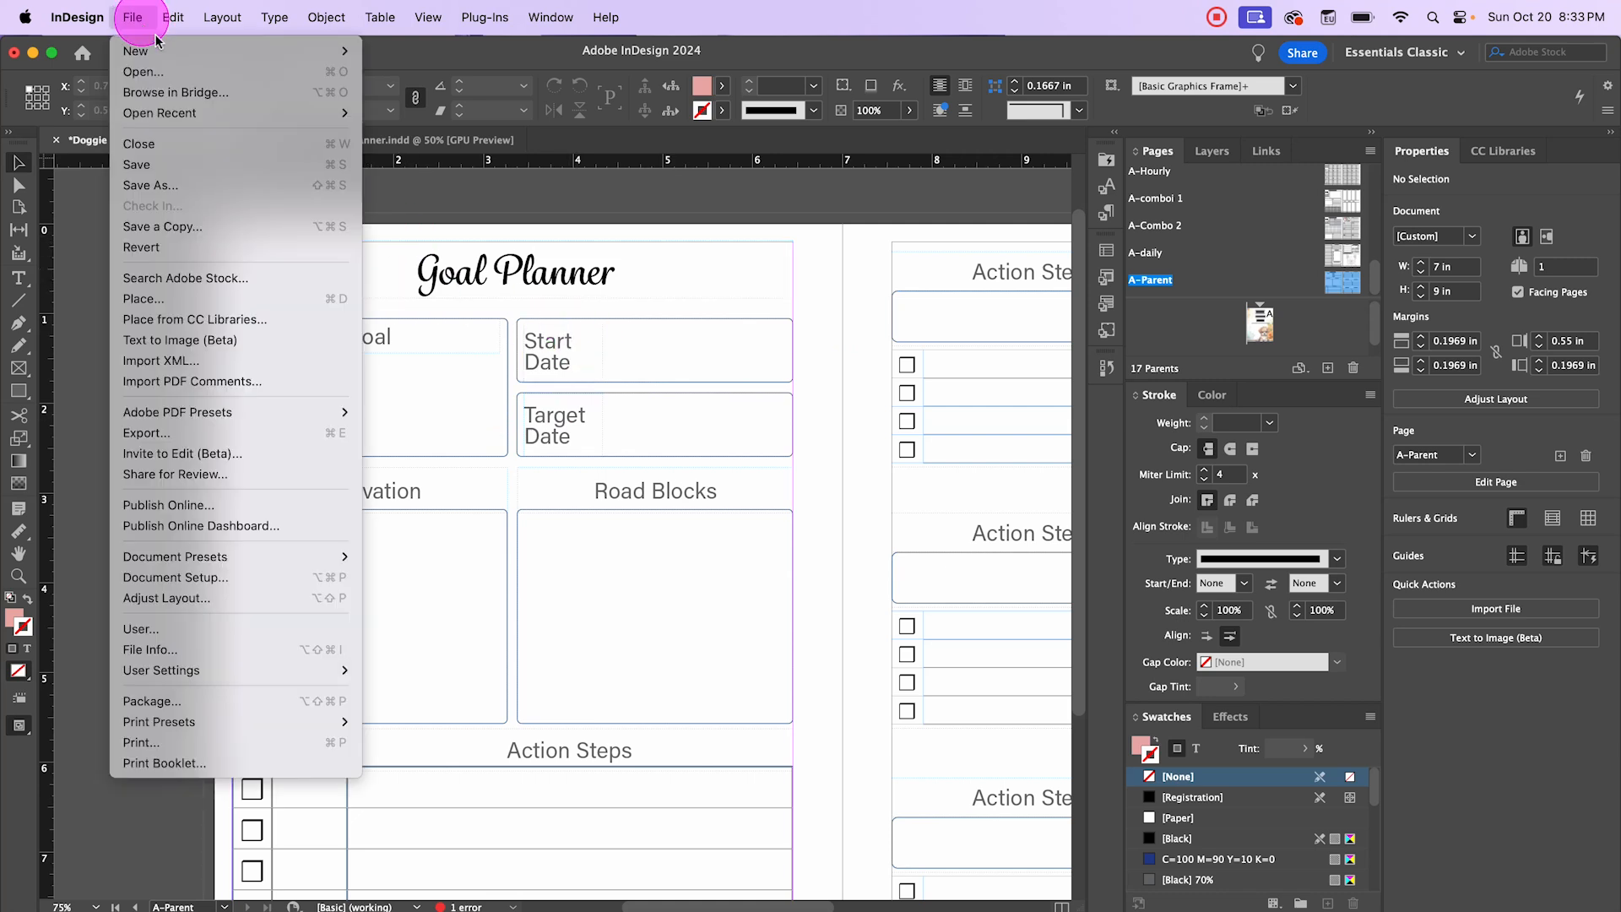
pyautogui.moveTo(173, 17)
pyautogui.click(165, 301)
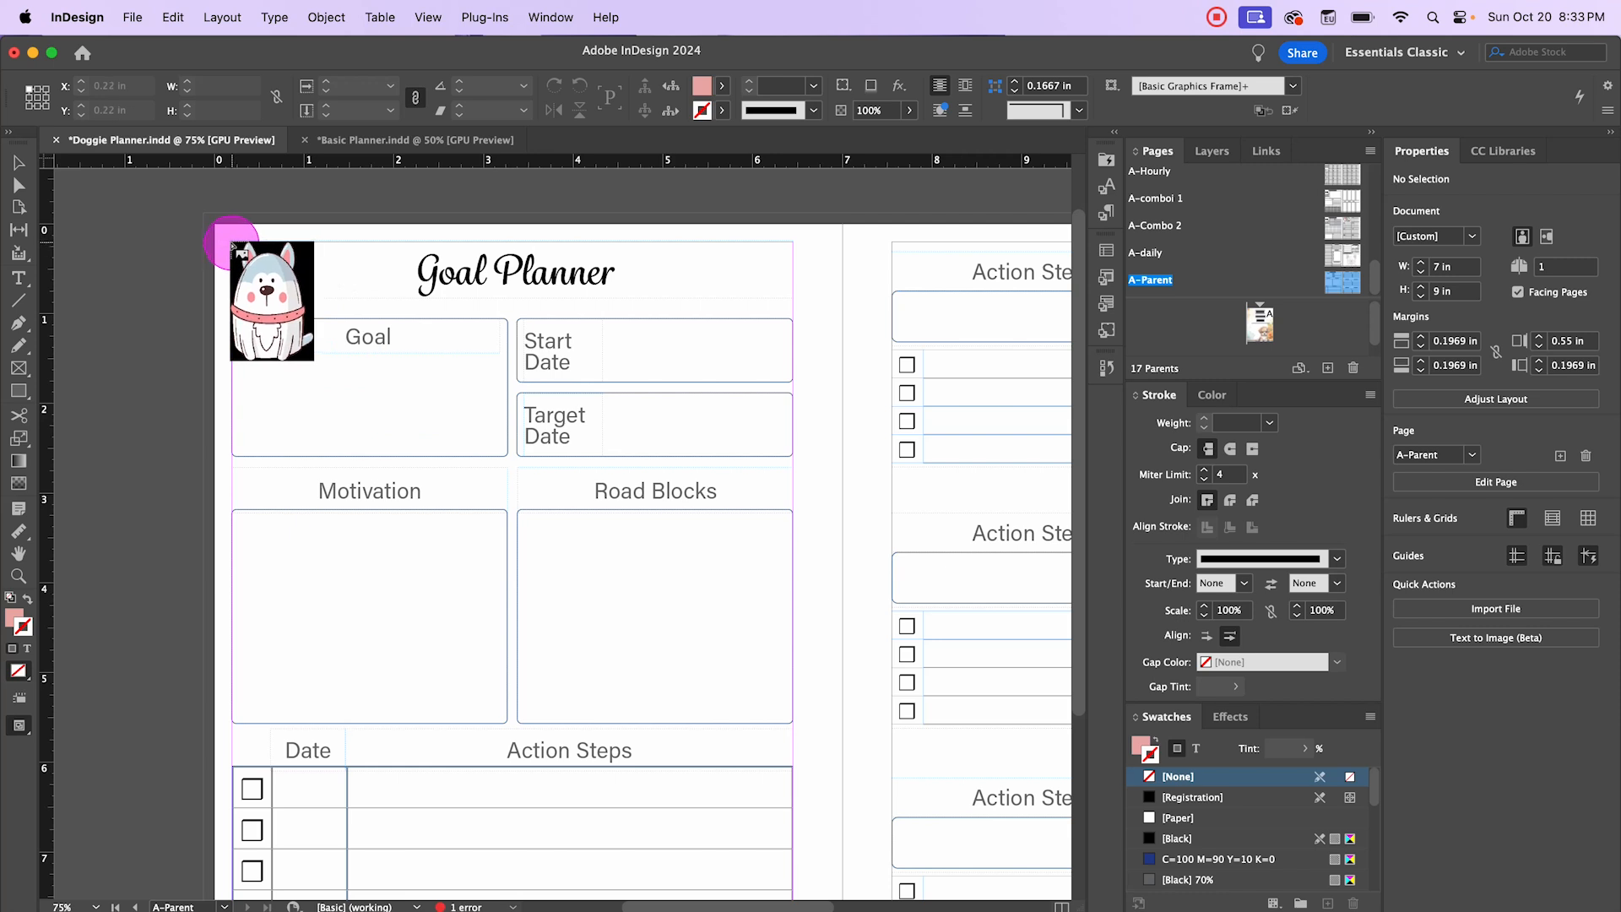
pyautogui.moveTo(231, 242); pyautogui.dragTo(289, 322)
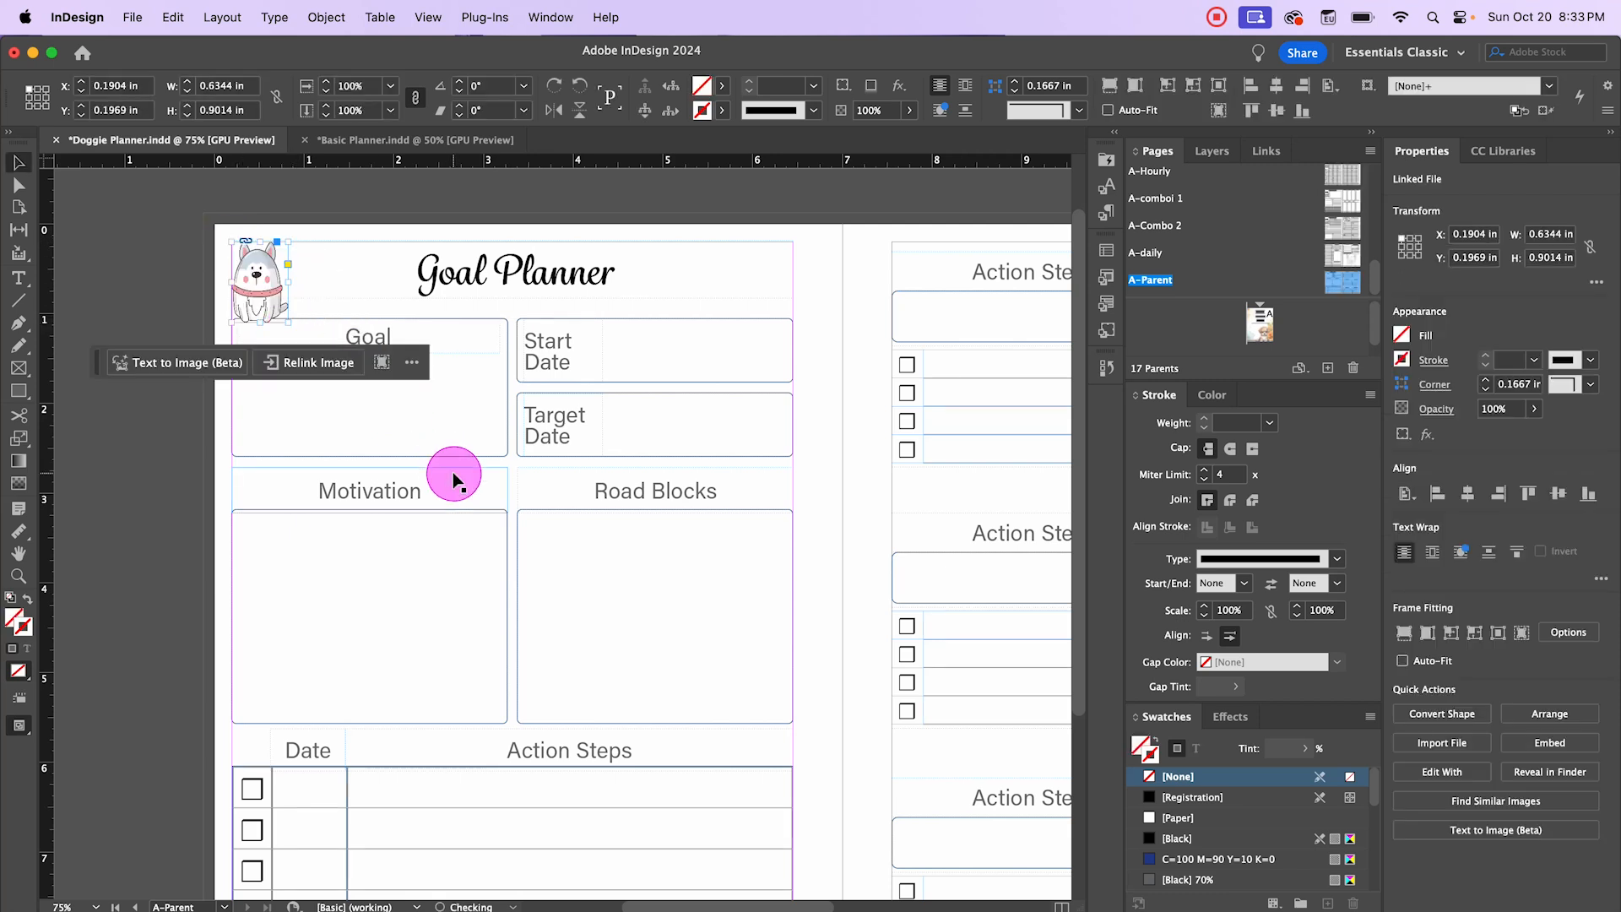
pyautogui.click(133, 273)
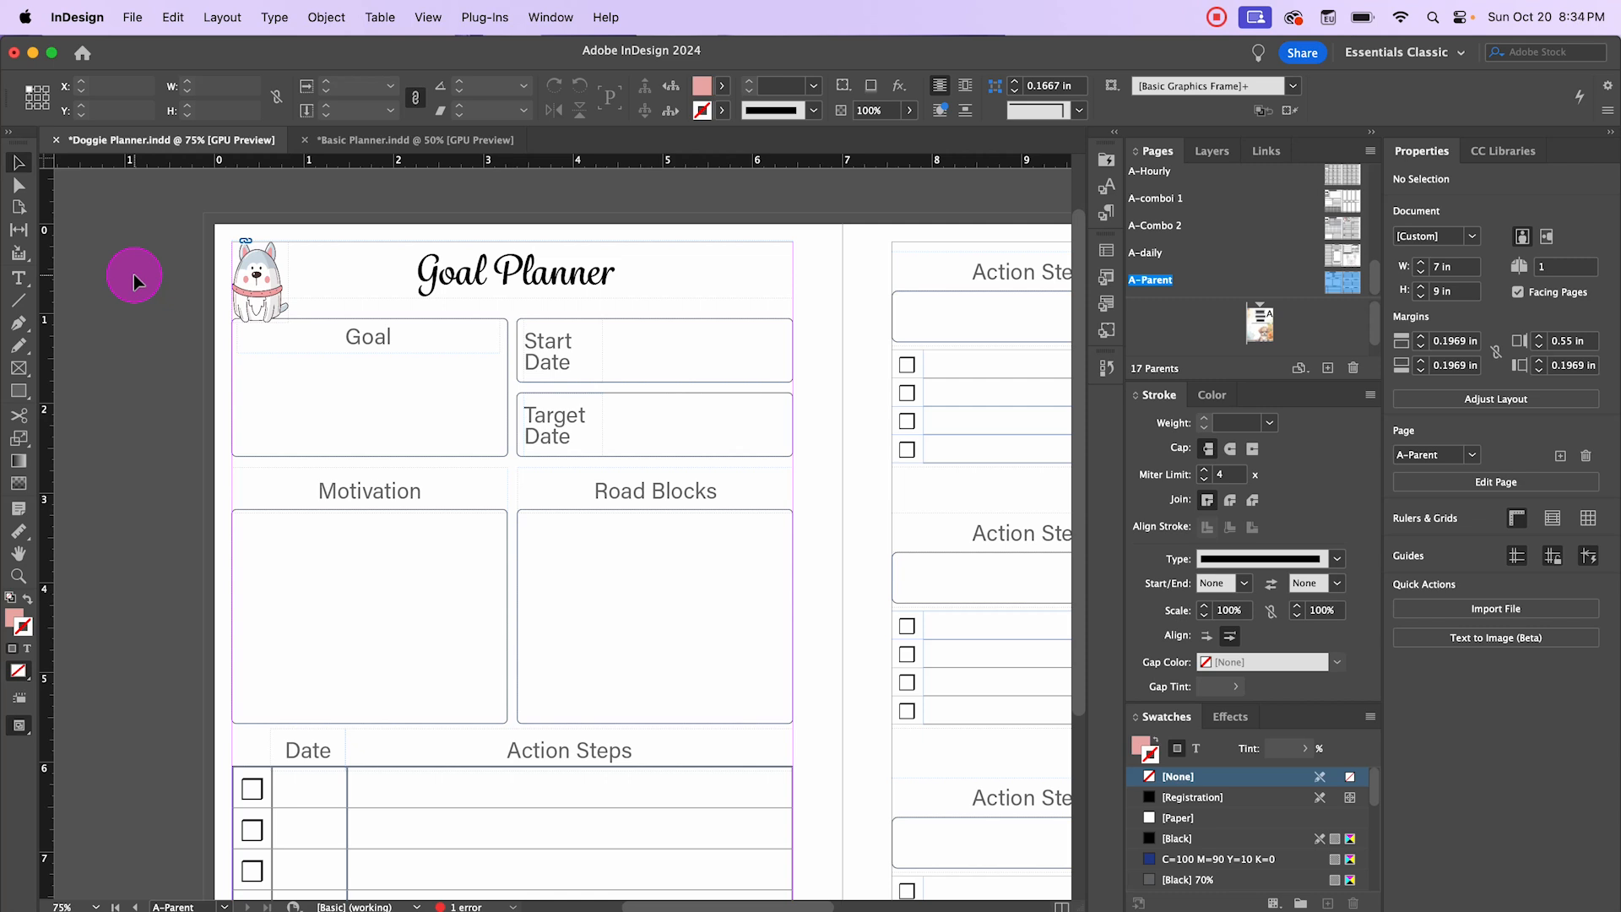
# Step: Place Recurso 2801 copy.png as a small dog beside the first one, above the Goal box
pyautogui.click(133, 18)
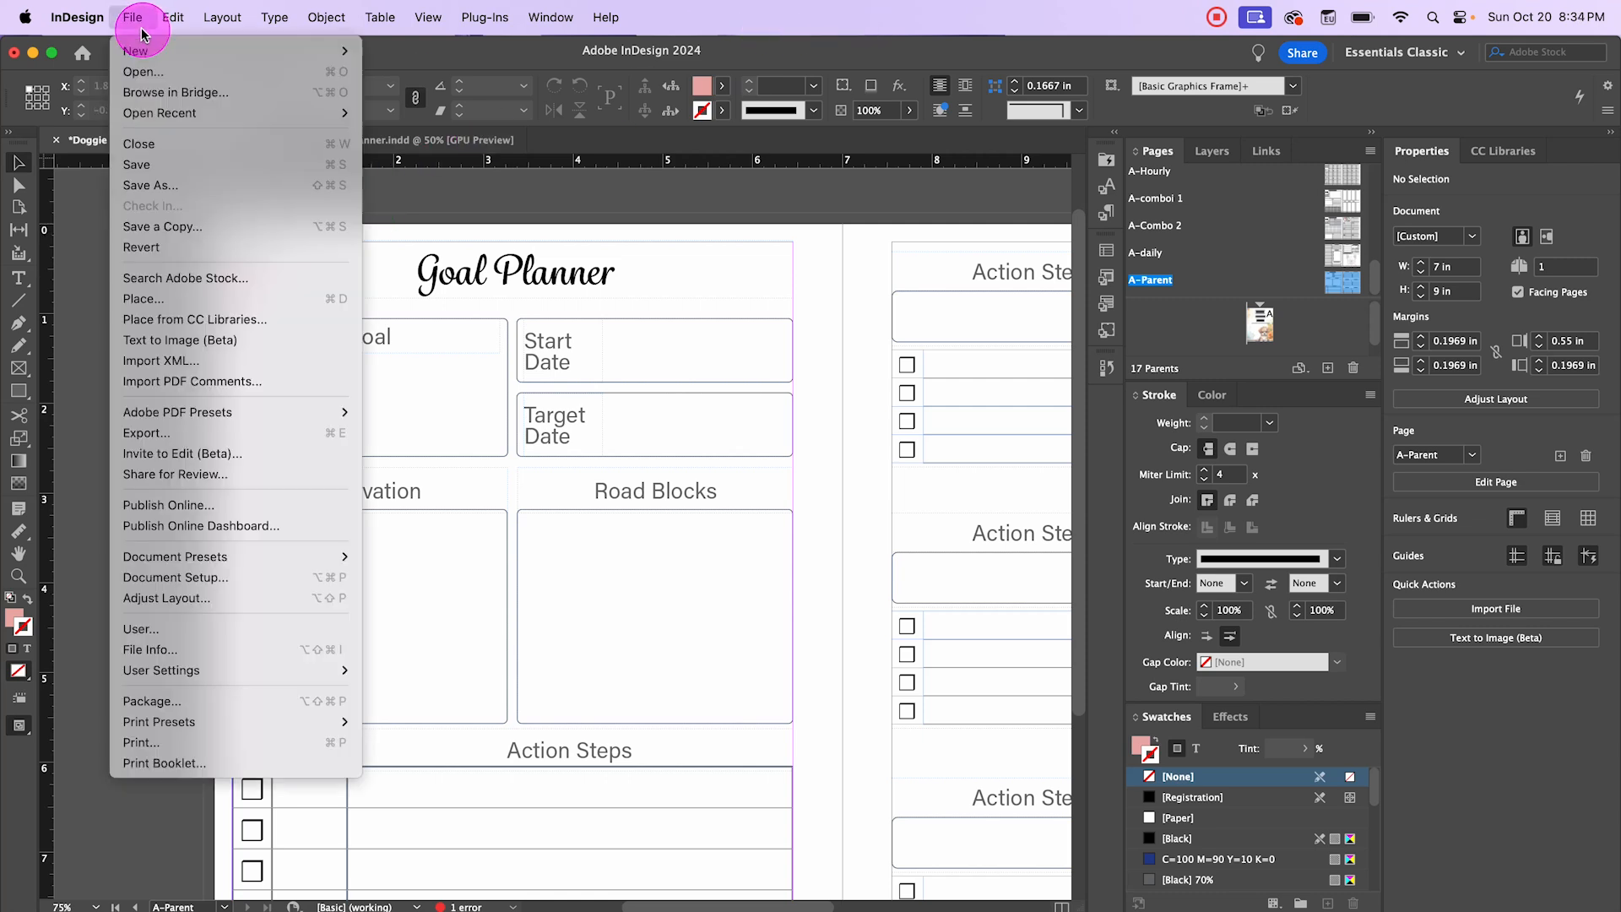
pyautogui.click(201, 302)
pyautogui.click(843, 353)
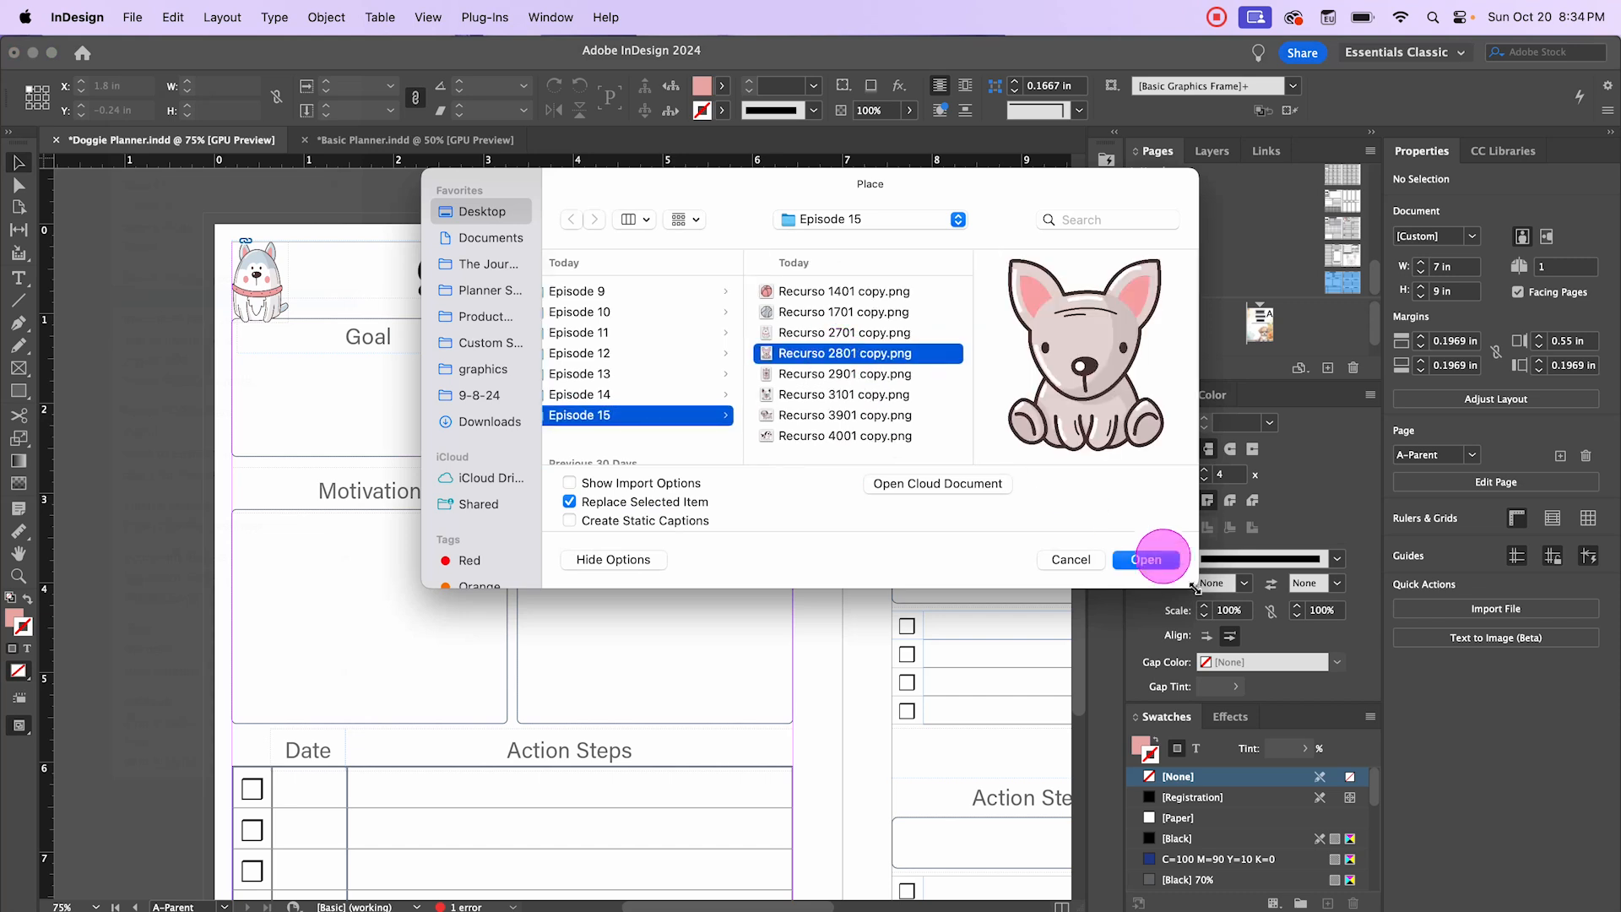
pyautogui.click(1150, 562)
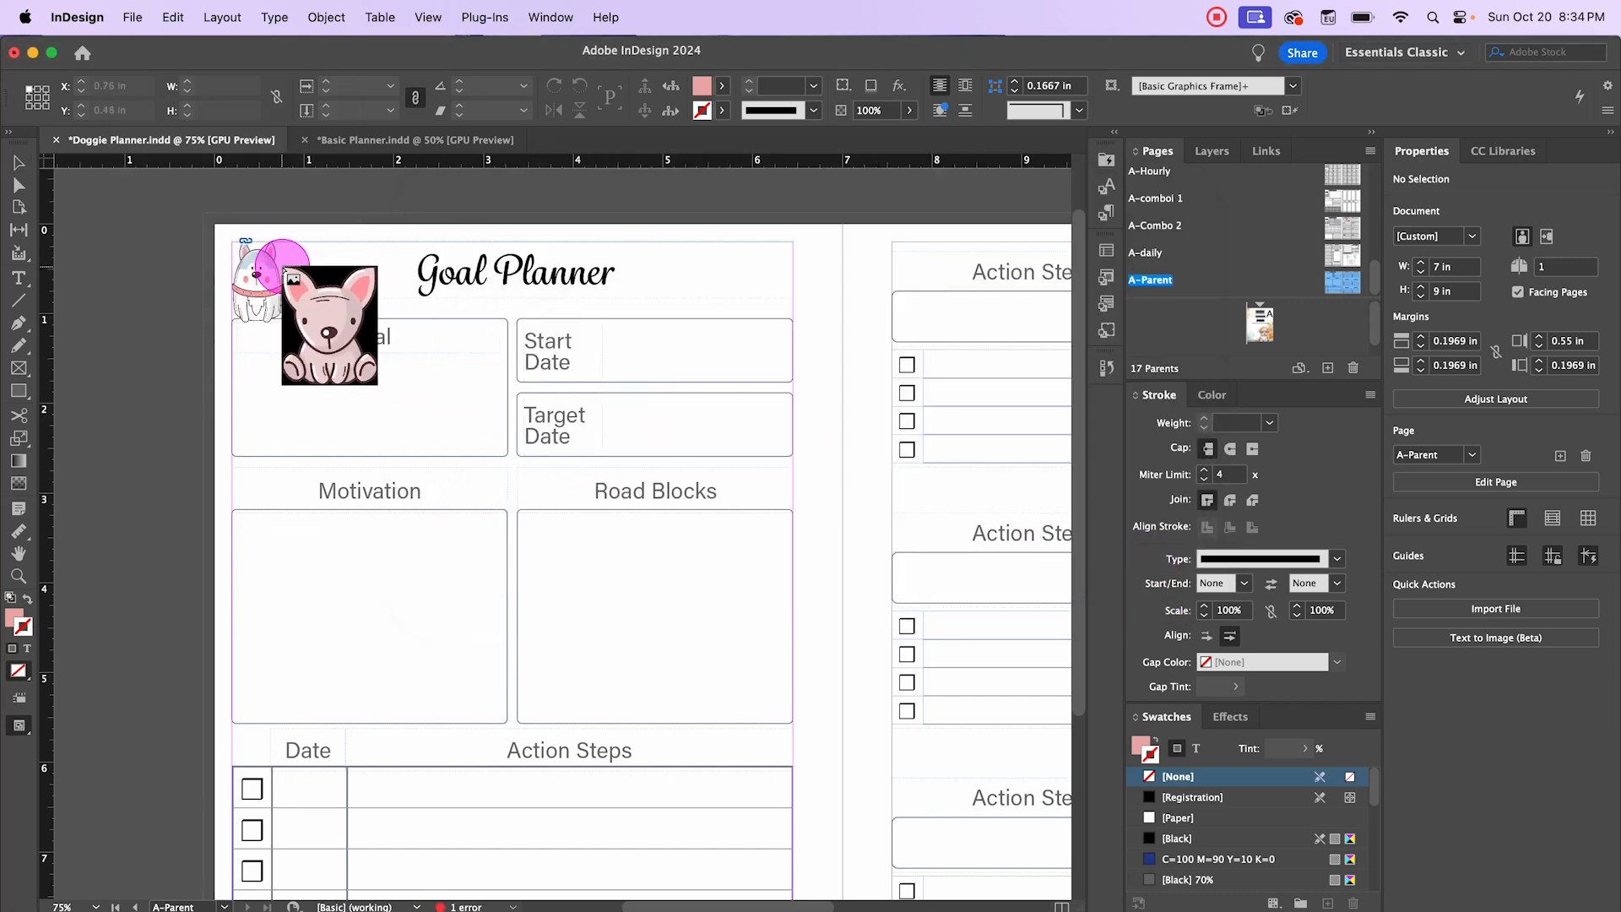
pyautogui.moveTo(279, 272); pyautogui.dragTo(319, 285)
pyautogui.click(175, 290)
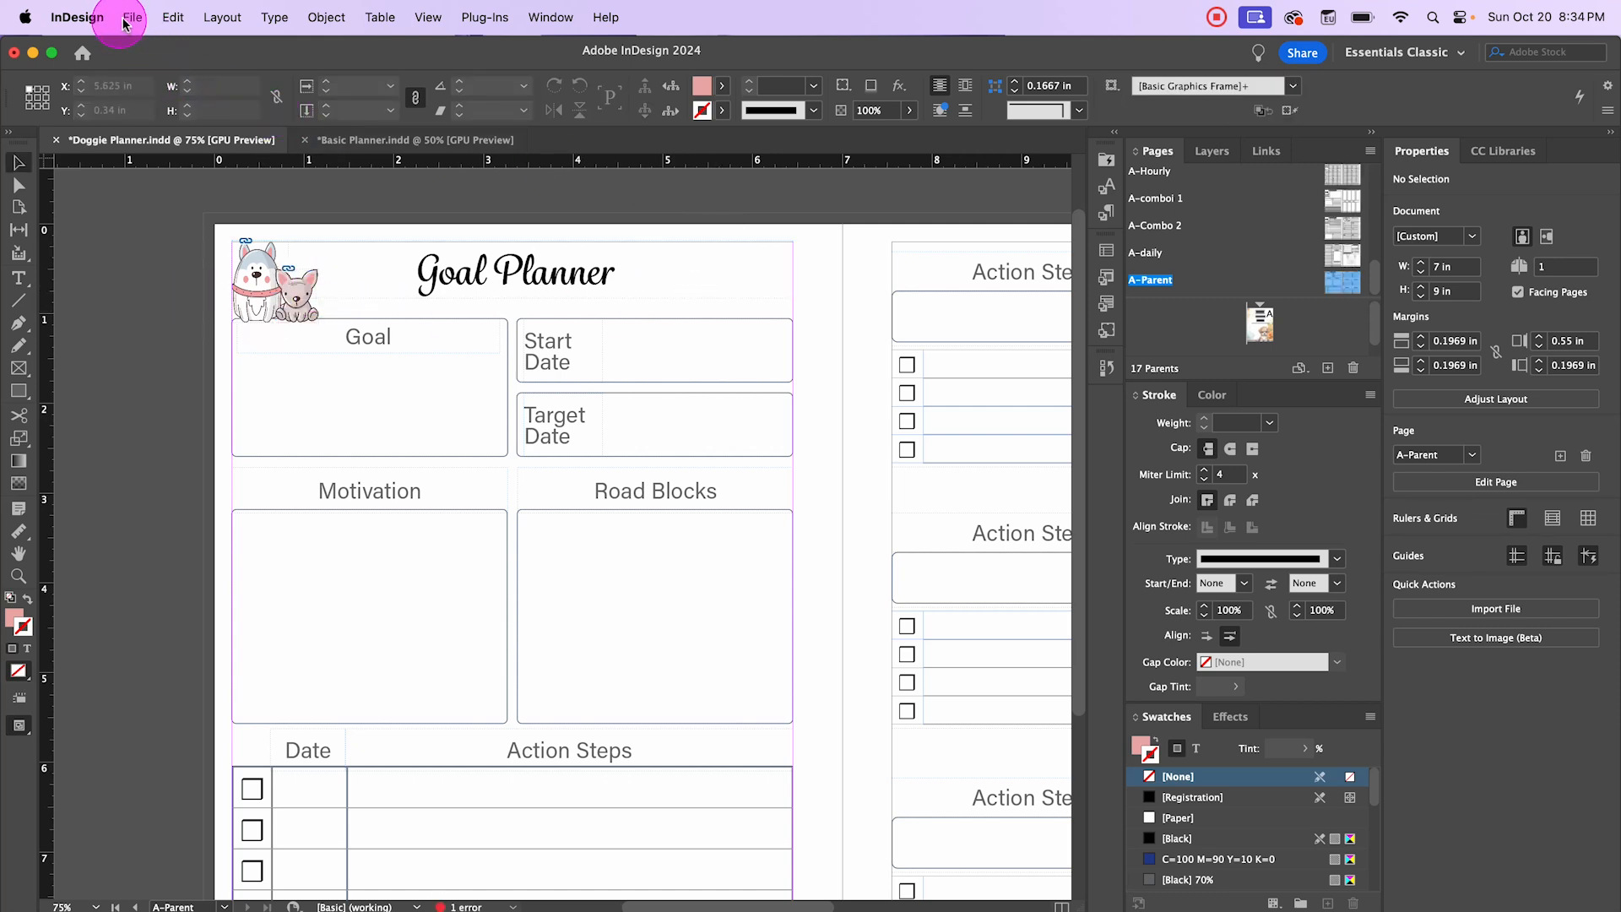
# Step: Place Recurso 2901 copy.png near the page's upper-right margin corner, about 0.56 in wide and 0.90 in high
pyautogui.click(124, 19)
pyautogui.click(207, 302)
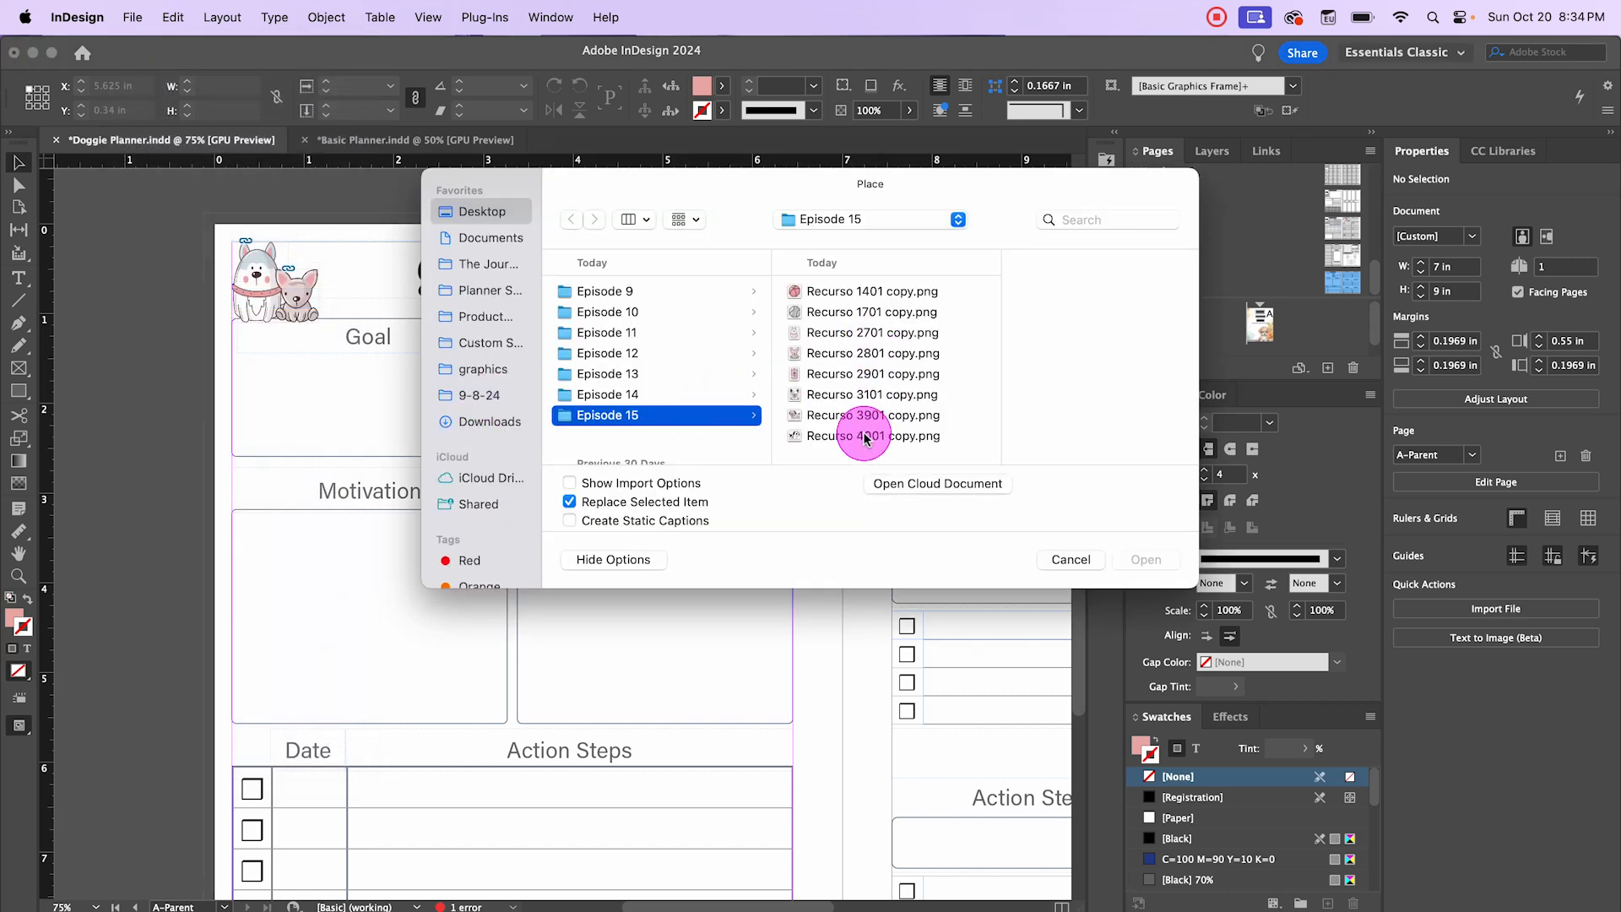
pyautogui.click(866, 374)
pyautogui.click(1148, 560)
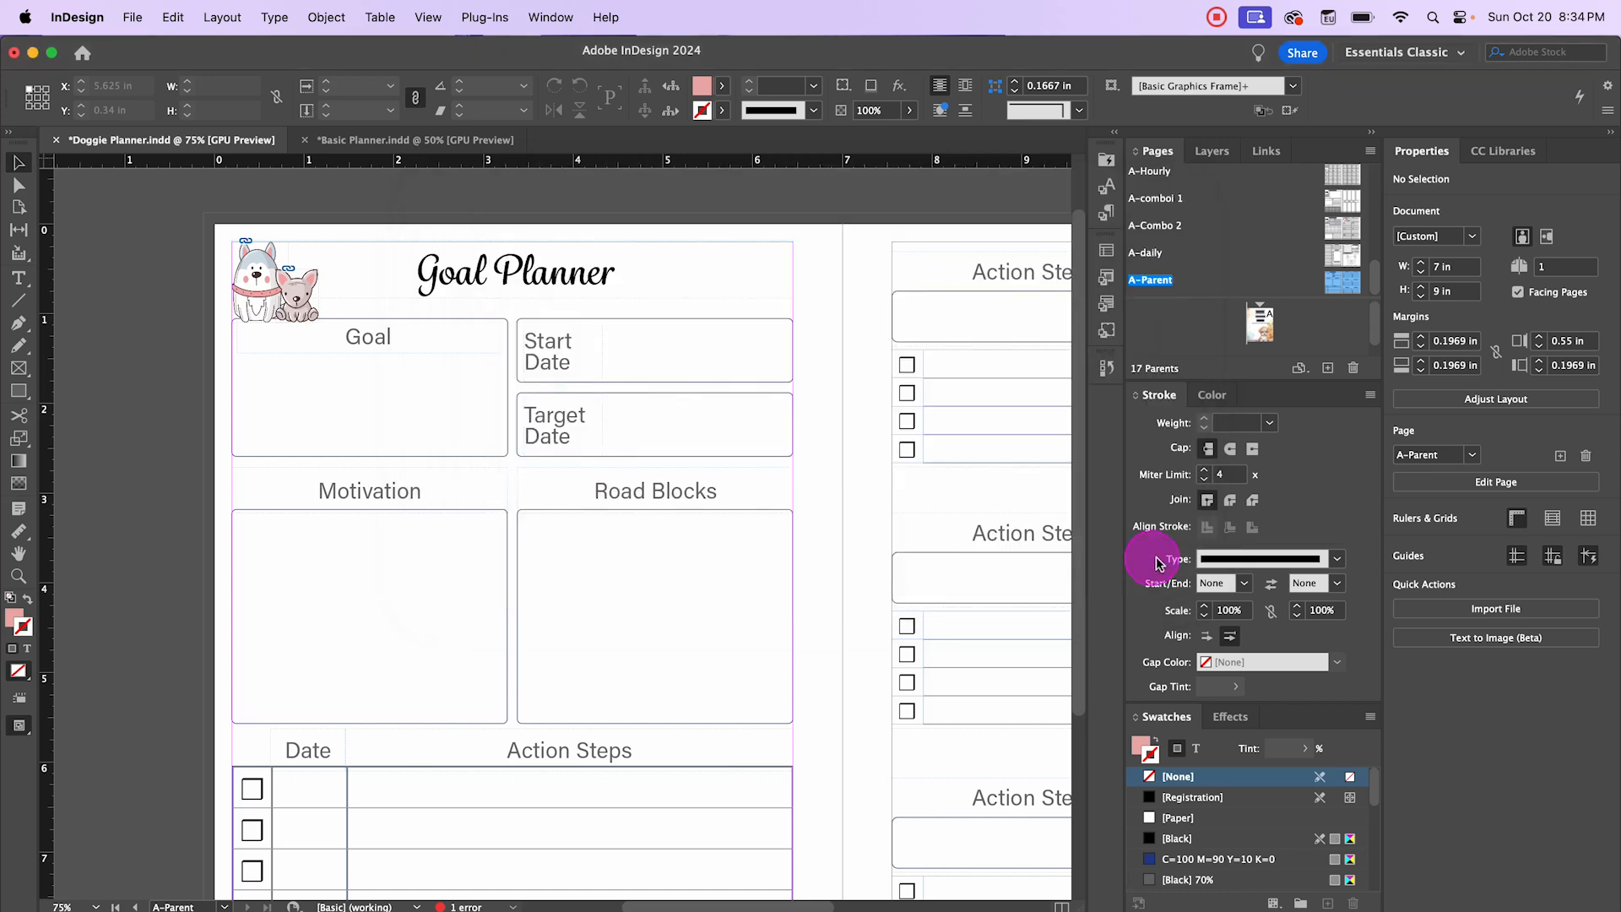
pyautogui.moveTo(733, 246); pyautogui.dragTo(807, 330)
# Step: Nudge the upper-right dog image rightward to an X position of 5.8572 in and deselect it
pyautogui.press('Right')
pyautogui.press('Right')
pyautogui.press('Right')
pyautogui.press('Right')
pyautogui.press('Right')
pyautogui.press('Right')
pyautogui.press('Right')
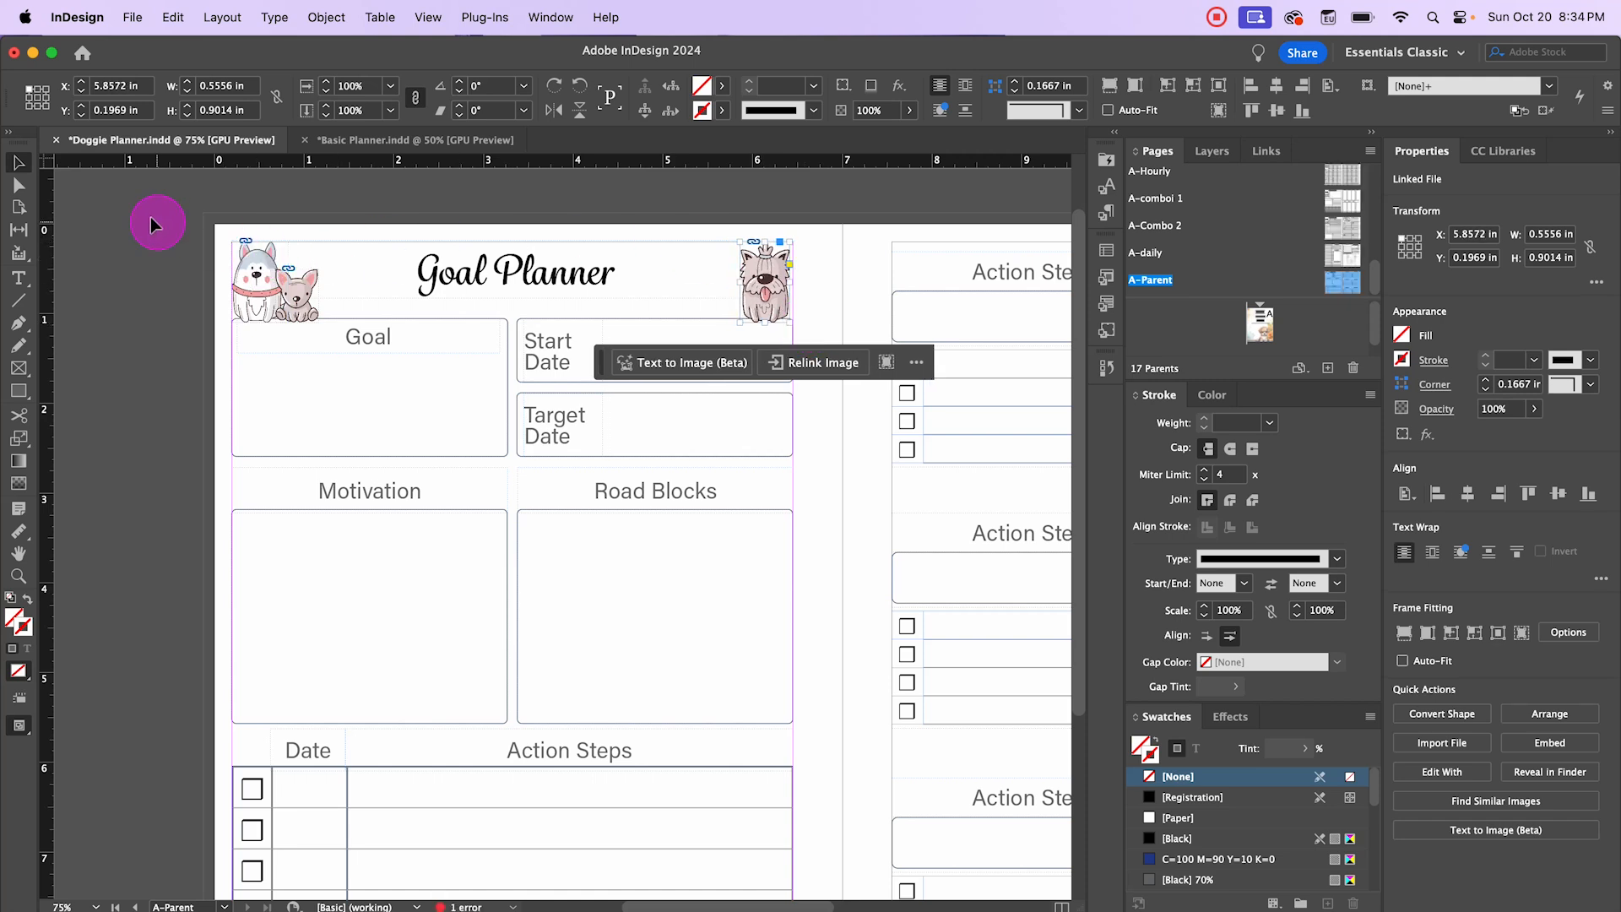
pyautogui.click(156, 184)
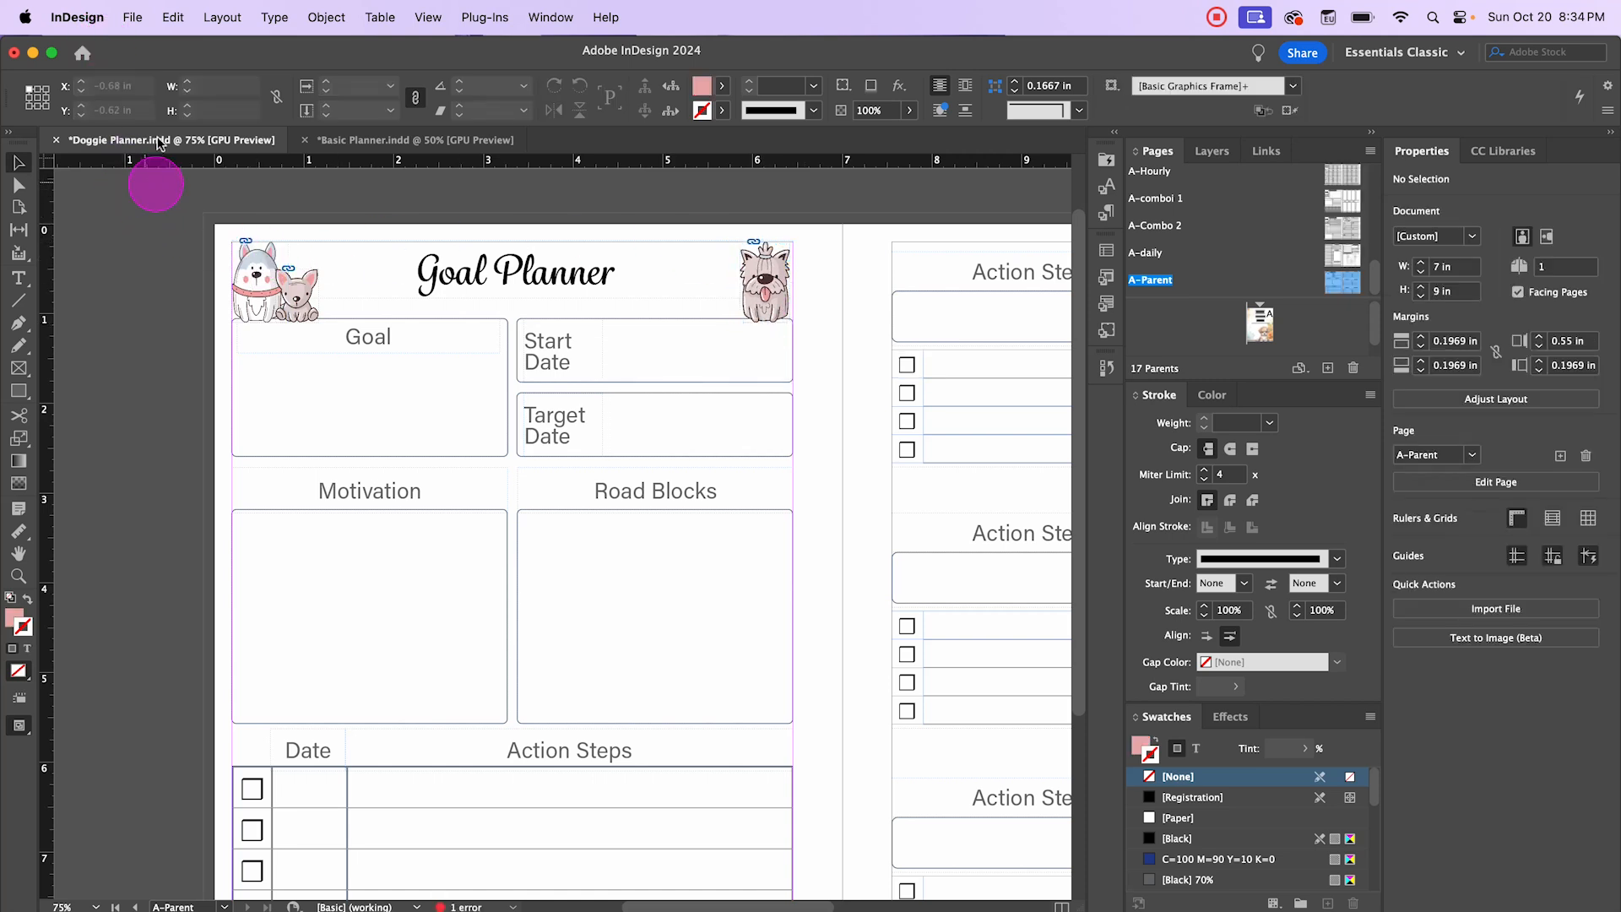
# Step: Place Recurso 3101 copy.png as a small dog beside the upper-right dog, about 0.46 by 0.59 in, and deselect it
pyautogui.click(133, 12)
pyautogui.click(263, 293)
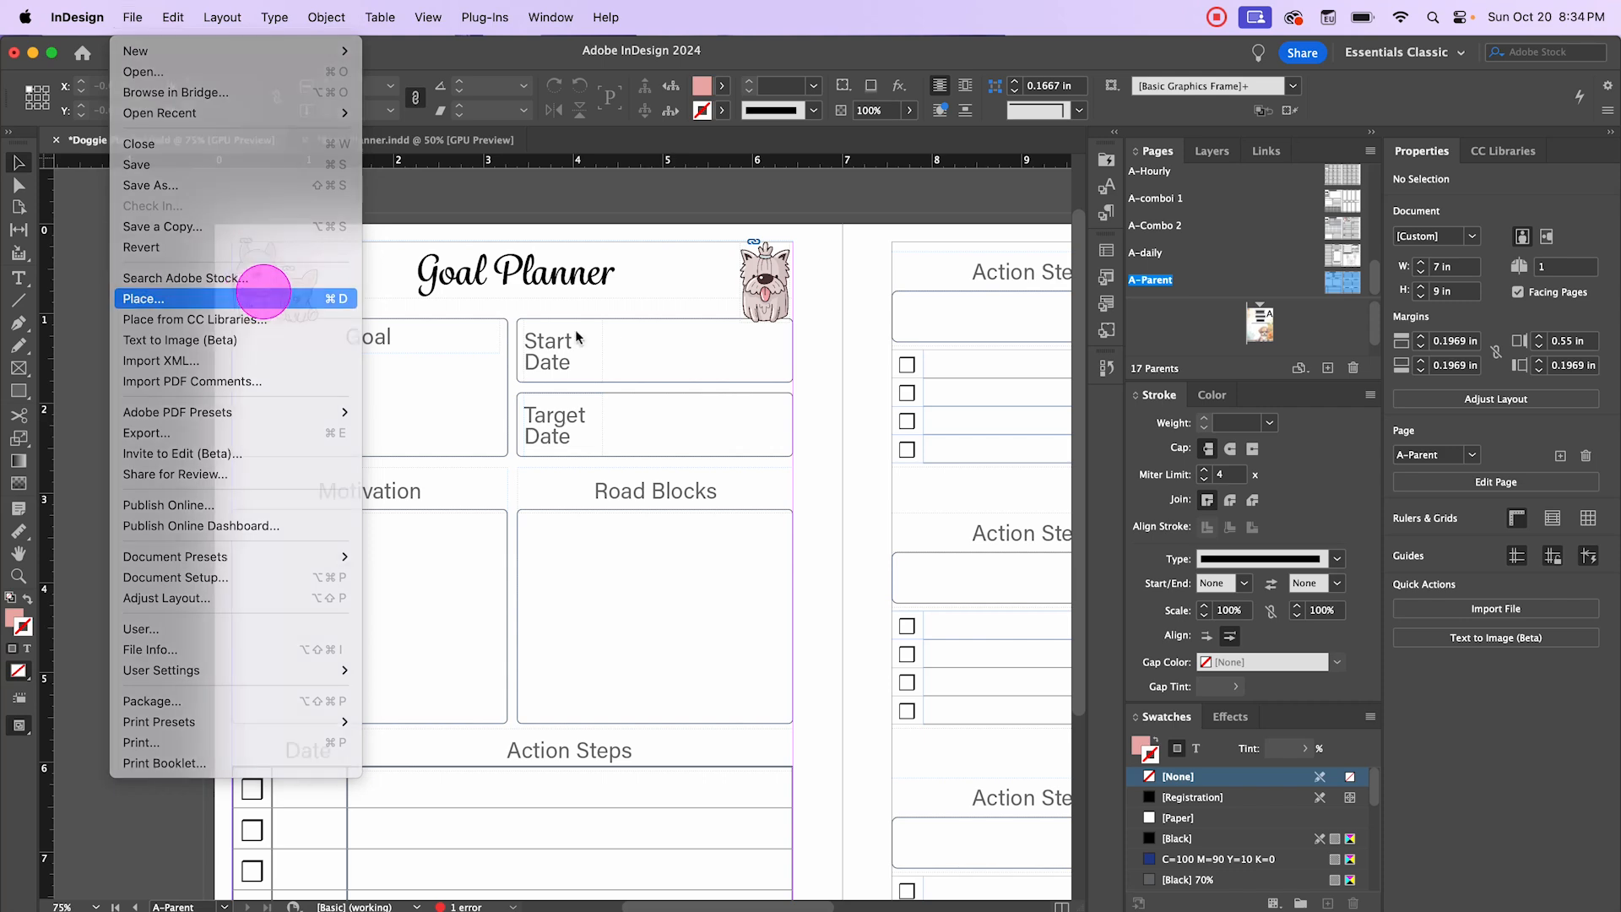
pyautogui.click(861, 396)
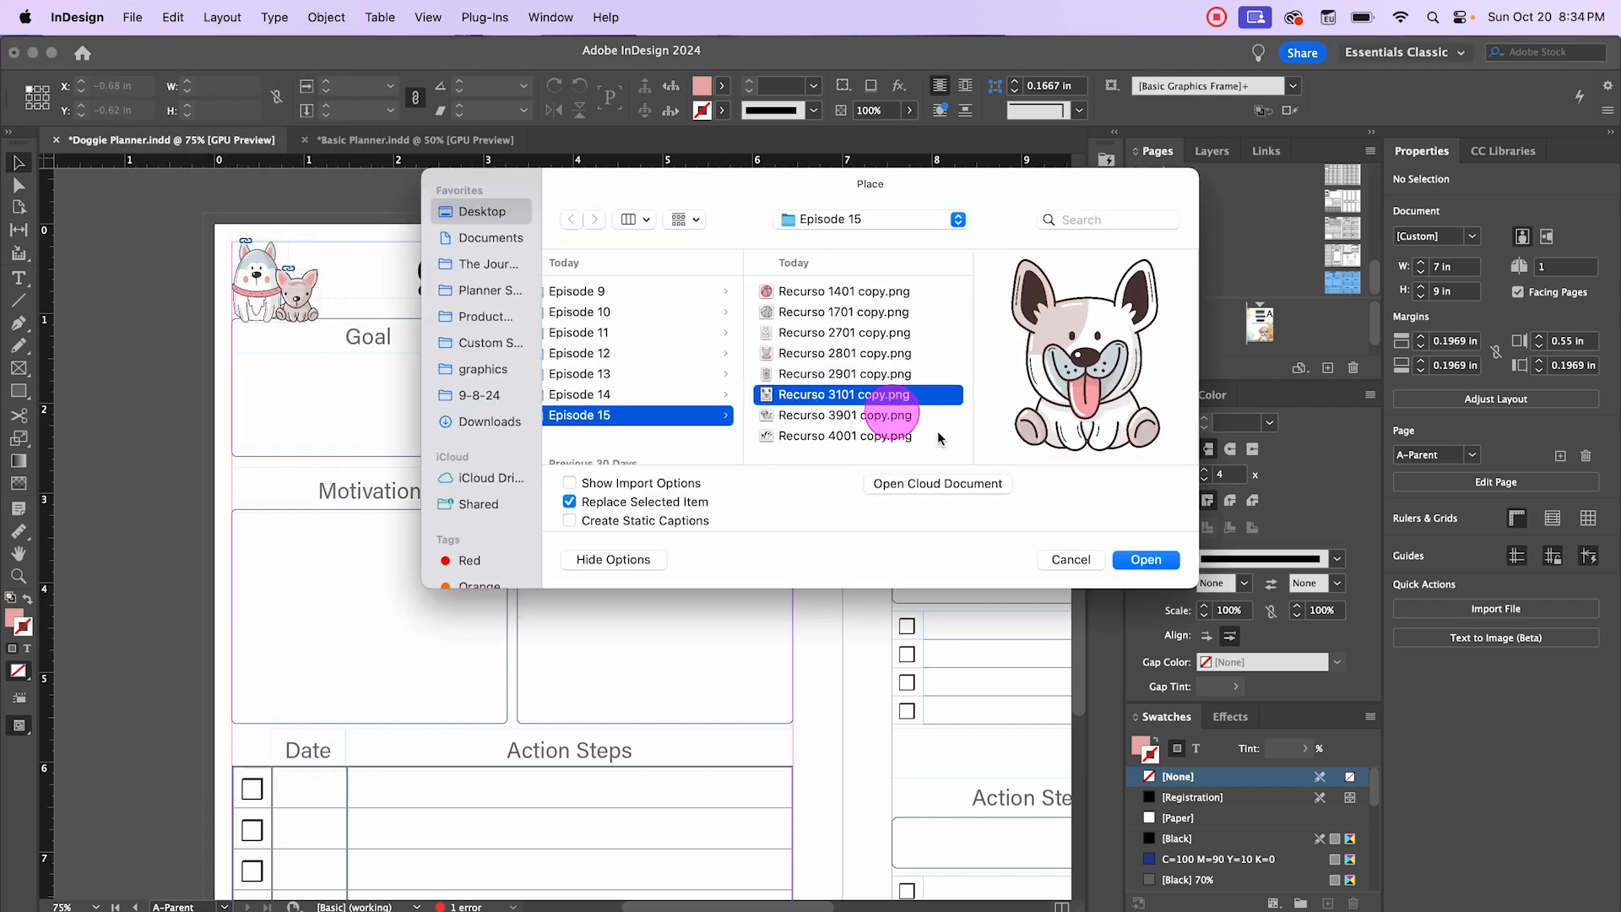
pyautogui.click(1146, 559)
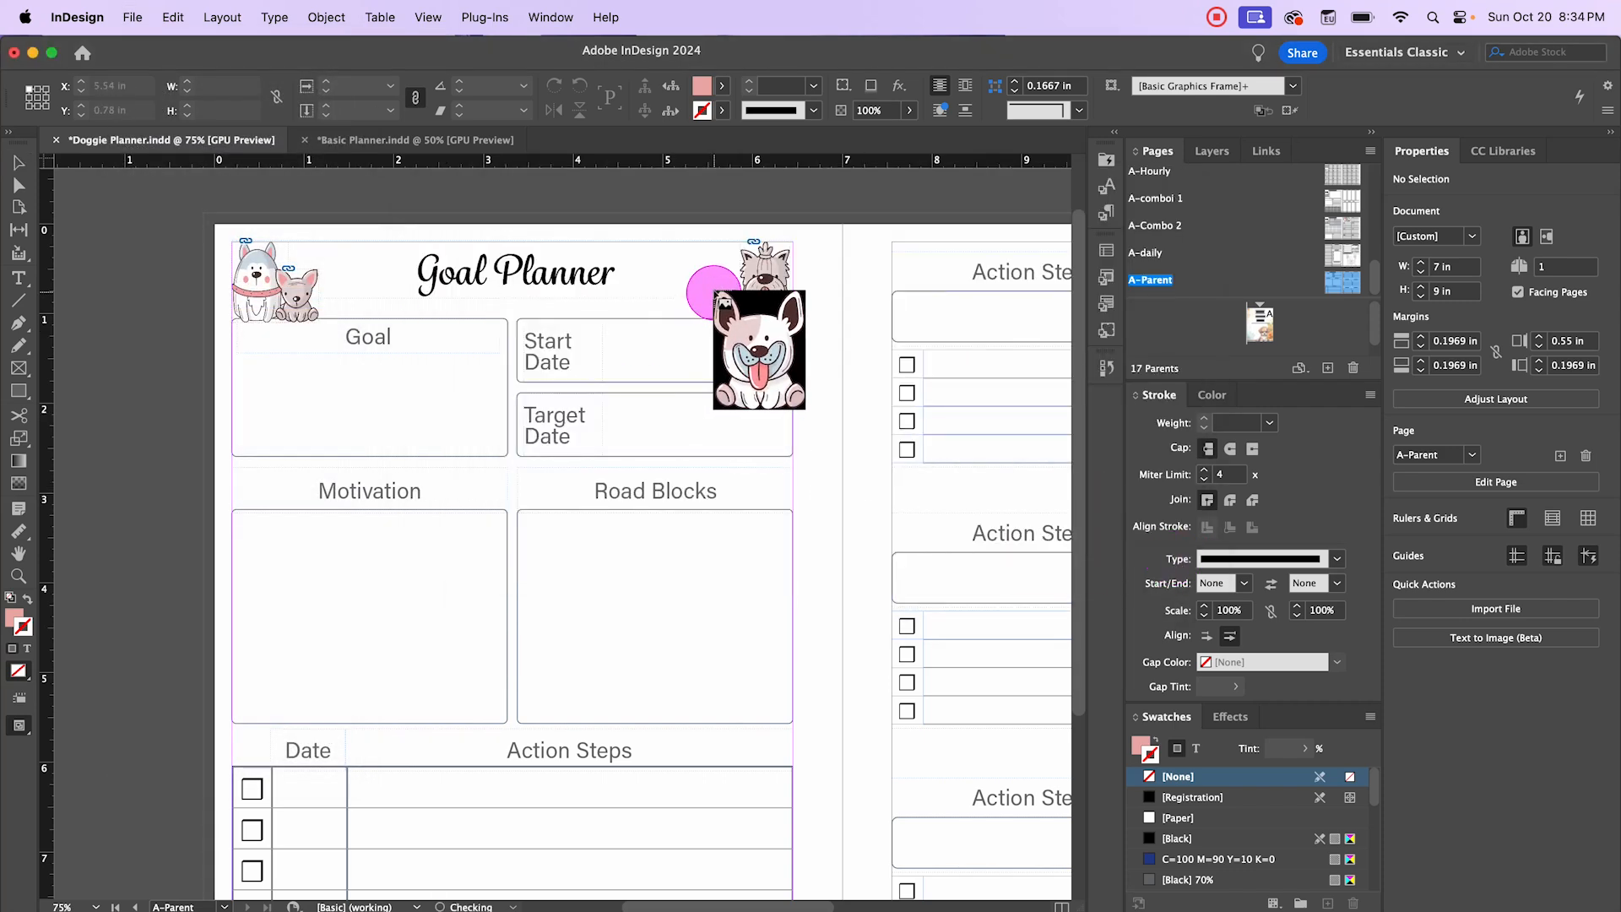
pyautogui.moveTo(702, 270); pyautogui.dragTo(743, 323)
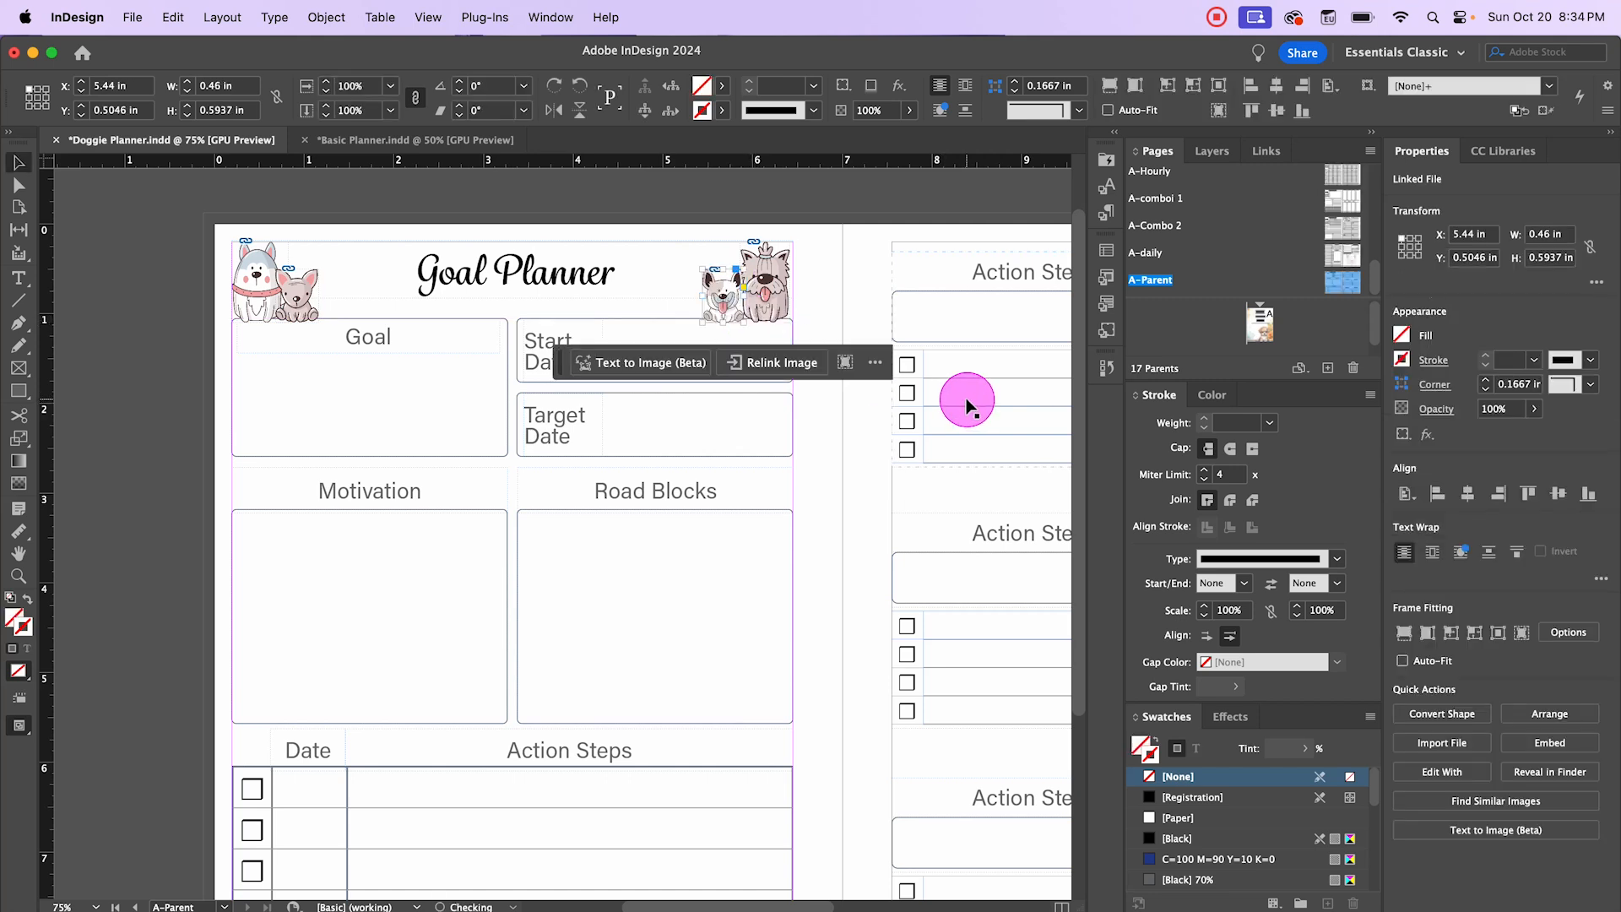
pyautogui.click(147, 270)
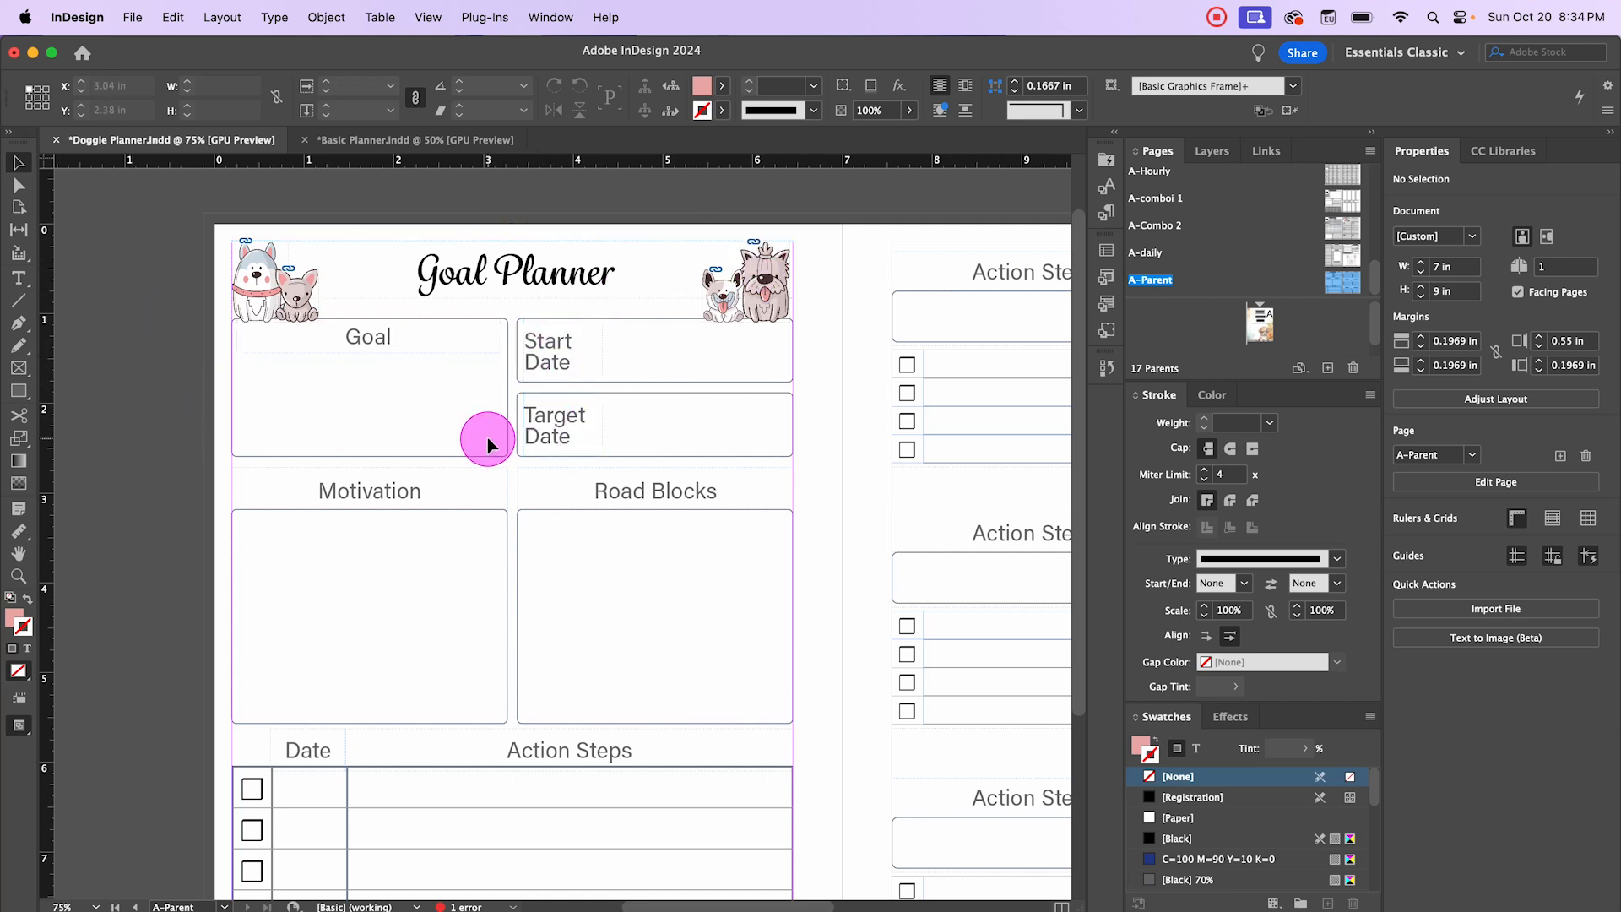
# Step: Fill the first row of the Action Steps table beneath the Motivation box with Pink at 56% tint
pyautogui.scroll(-8, 488, 438)
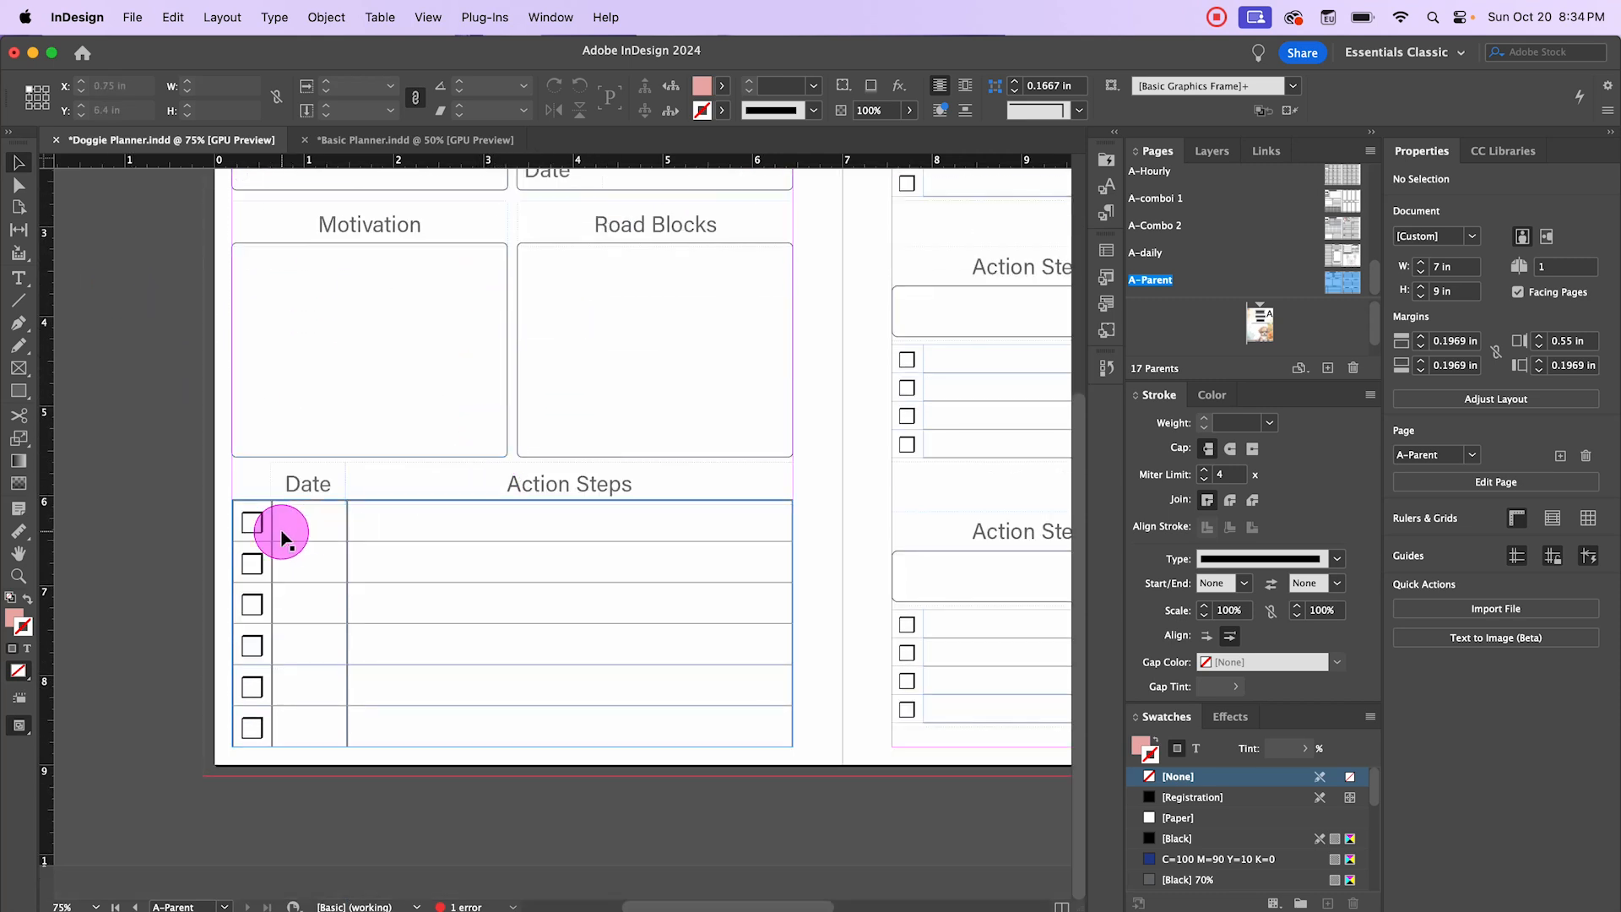
pyautogui.doubleClick(253, 515)
pyautogui.moveTo(246, 513); pyautogui.dragTo(527, 522)
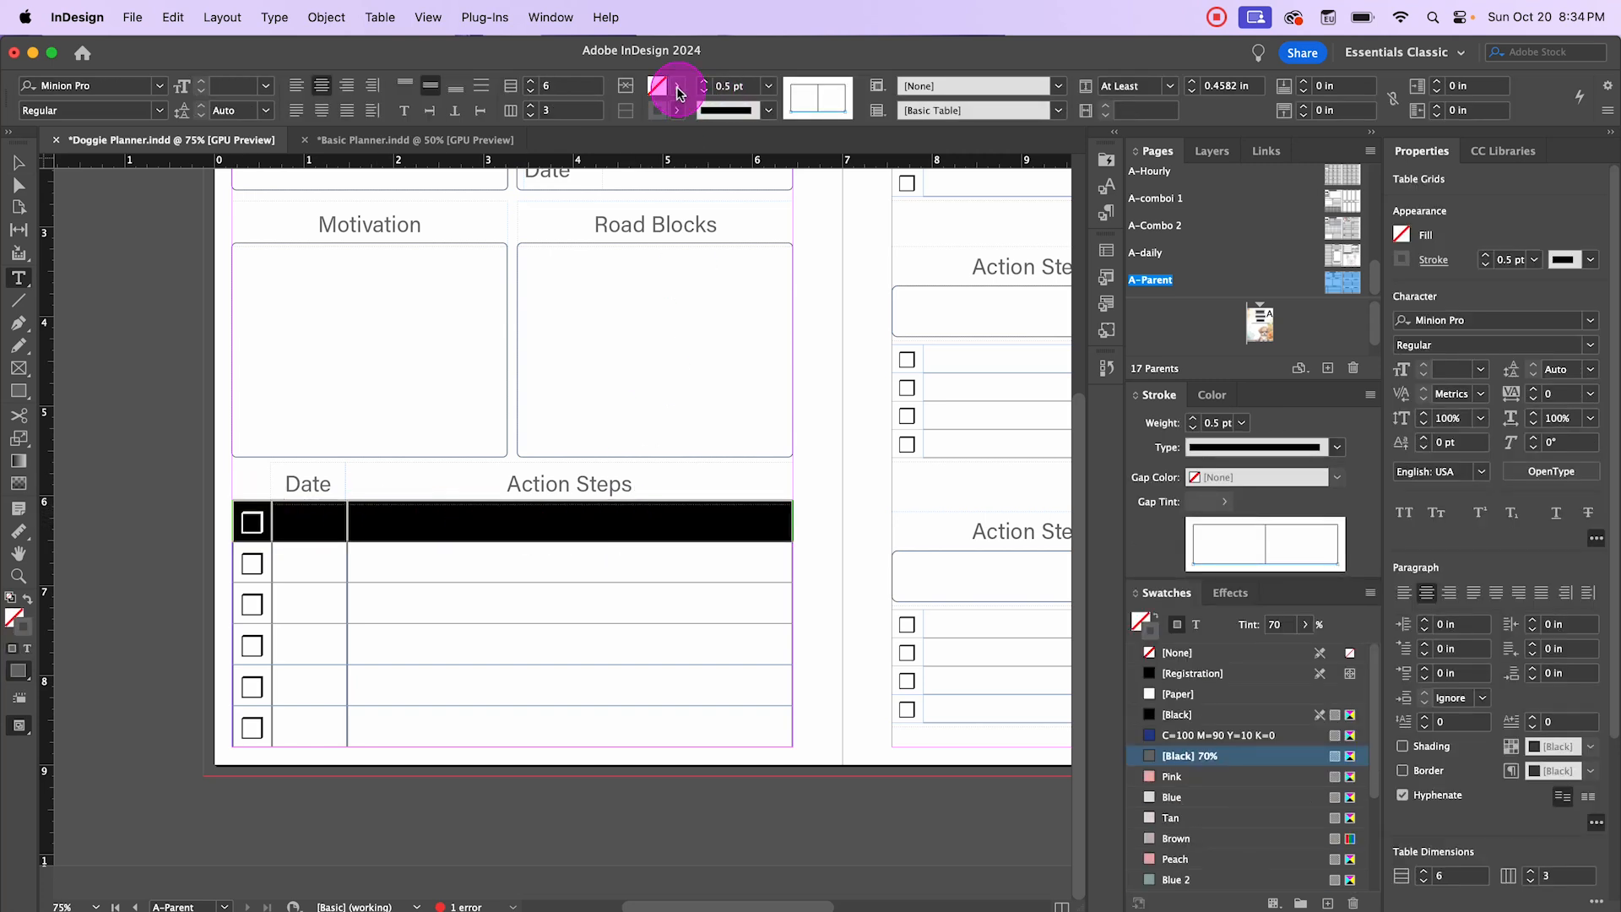
pyautogui.click(678, 87)
pyautogui.click(503, 268)
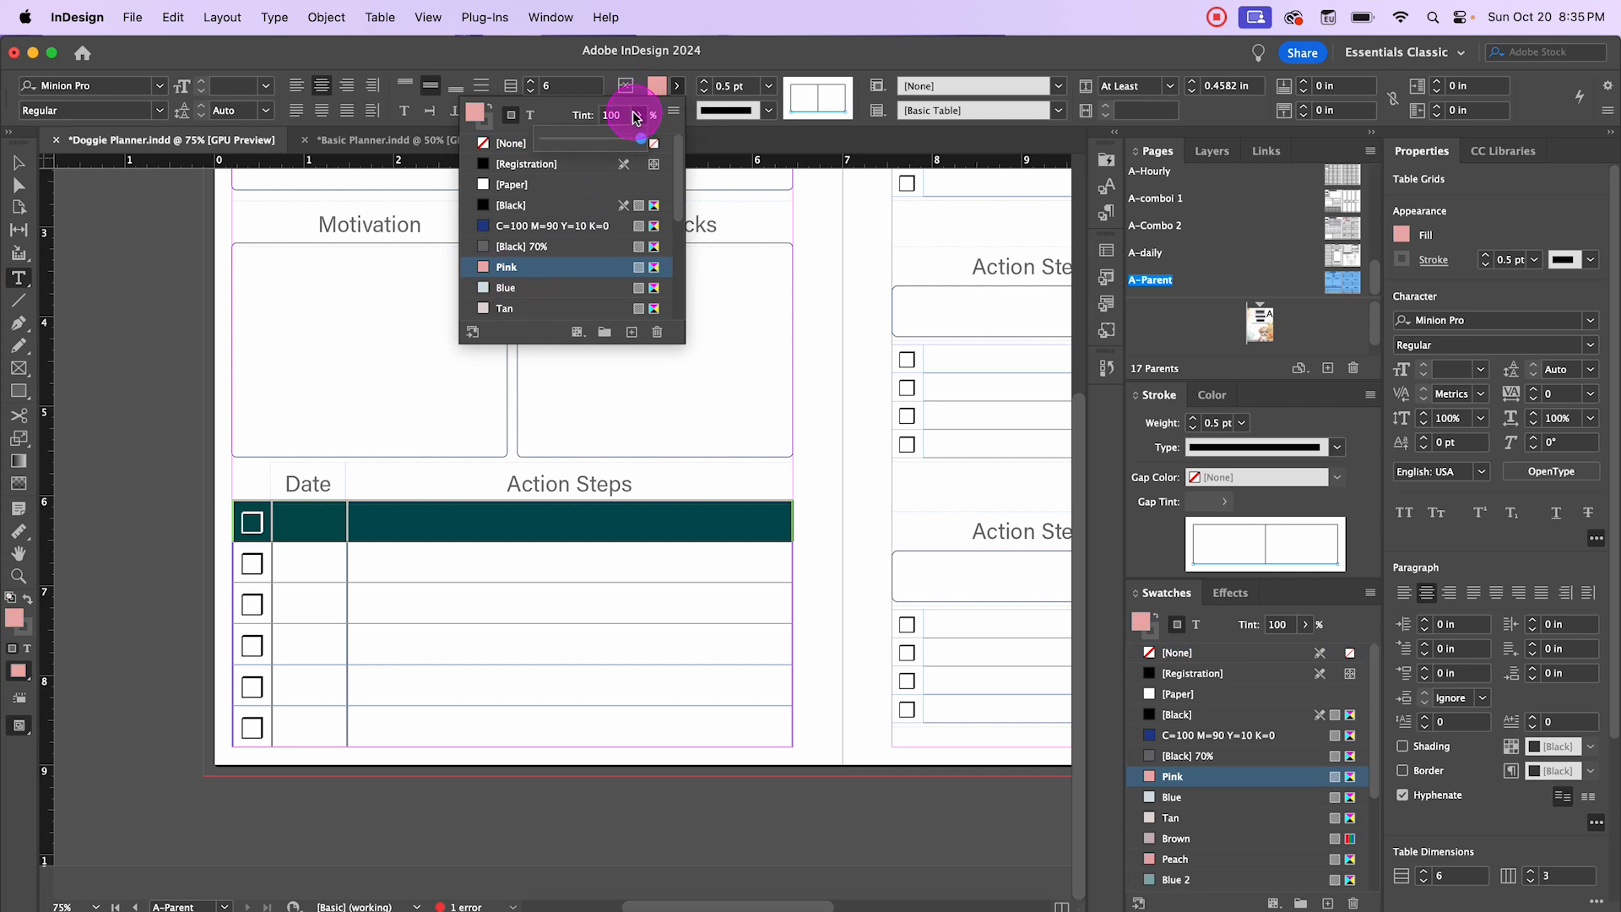
pyautogui.moveTo(639, 138); pyautogui.dragTo(594, 137)
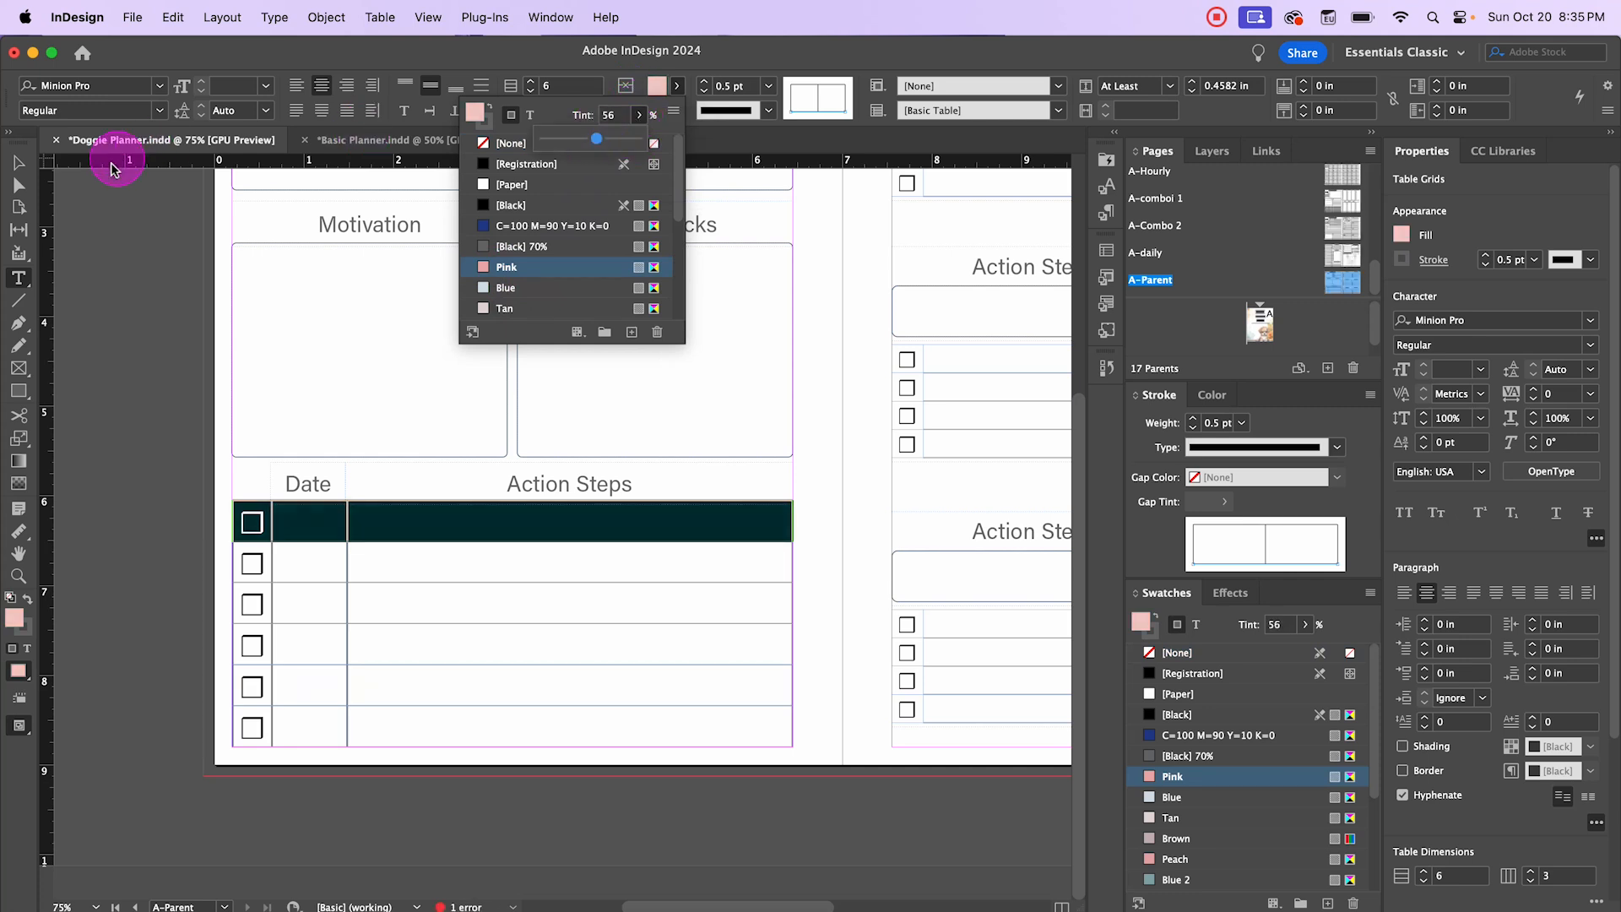
pyautogui.click(18, 161)
pyautogui.click(127, 326)
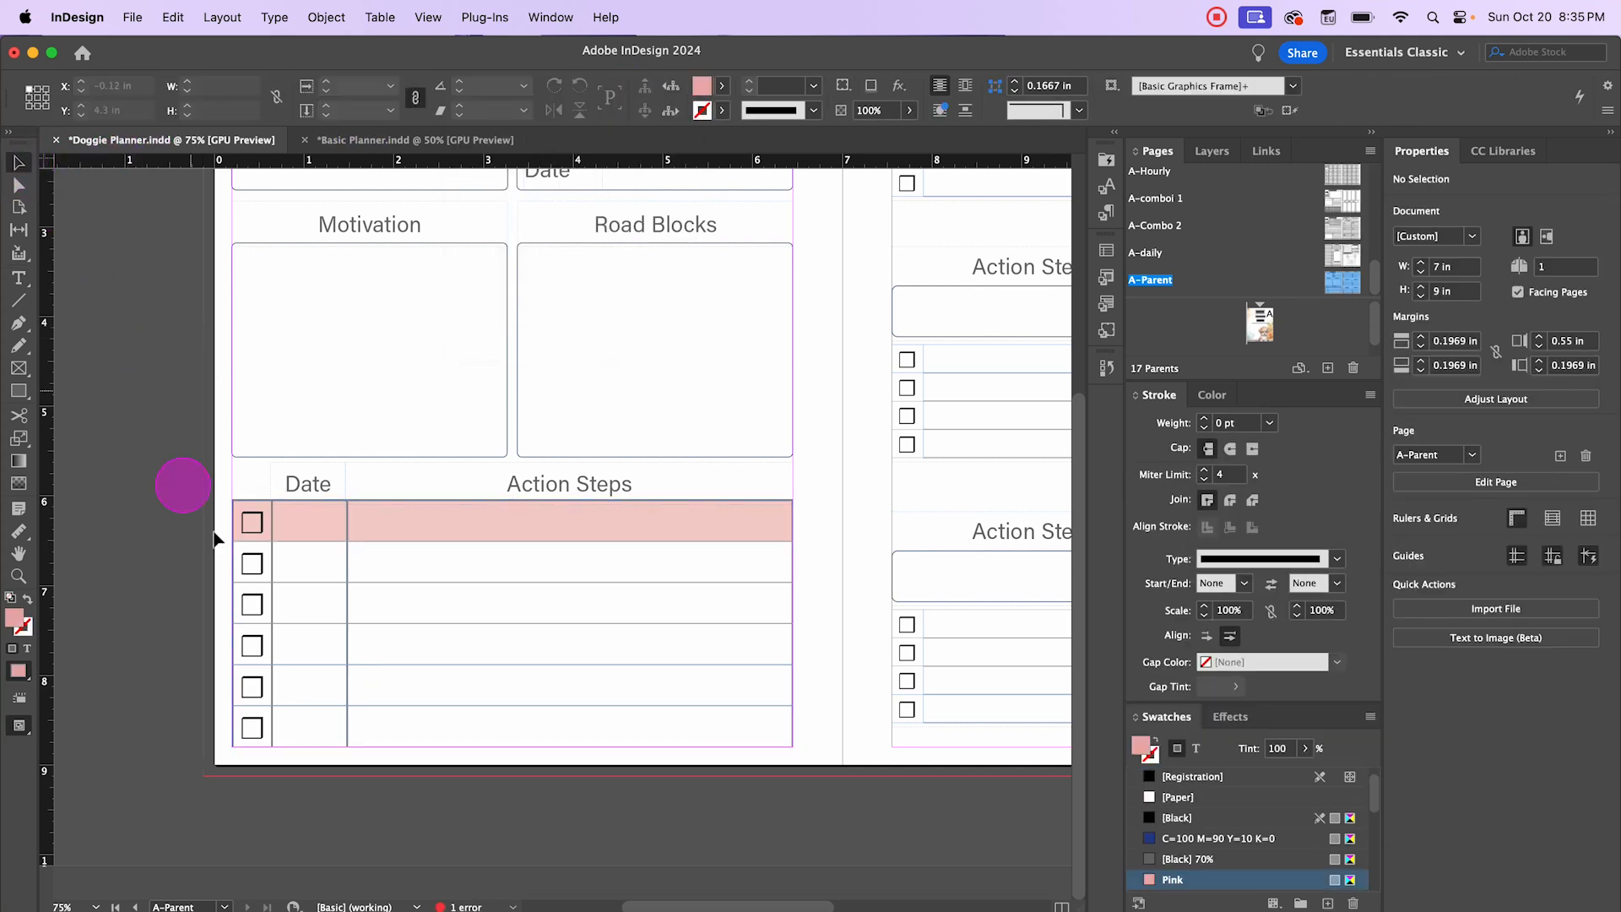
# Step: Try to apply the Blue swatch at 48% tint to the cell strokes of the Action Steps table's third row
pyautogui.doubleClick(243, 586)
pyautogui.moveTo(243, 585); pyautogui.dragTo(636, 598)
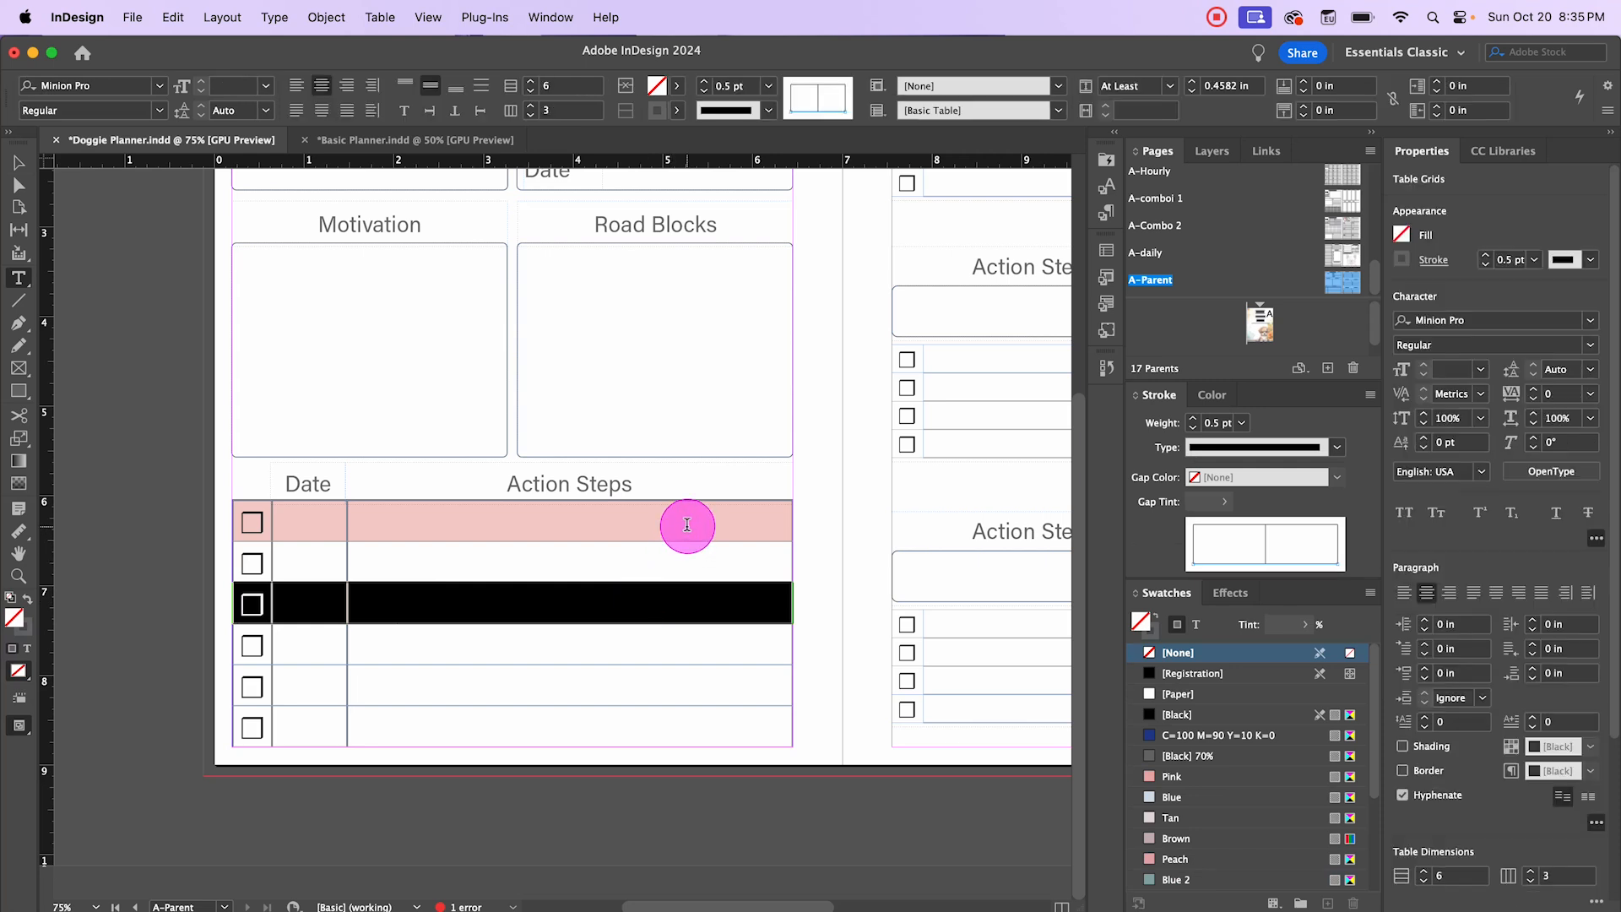
pyautogui.click(677, 110)
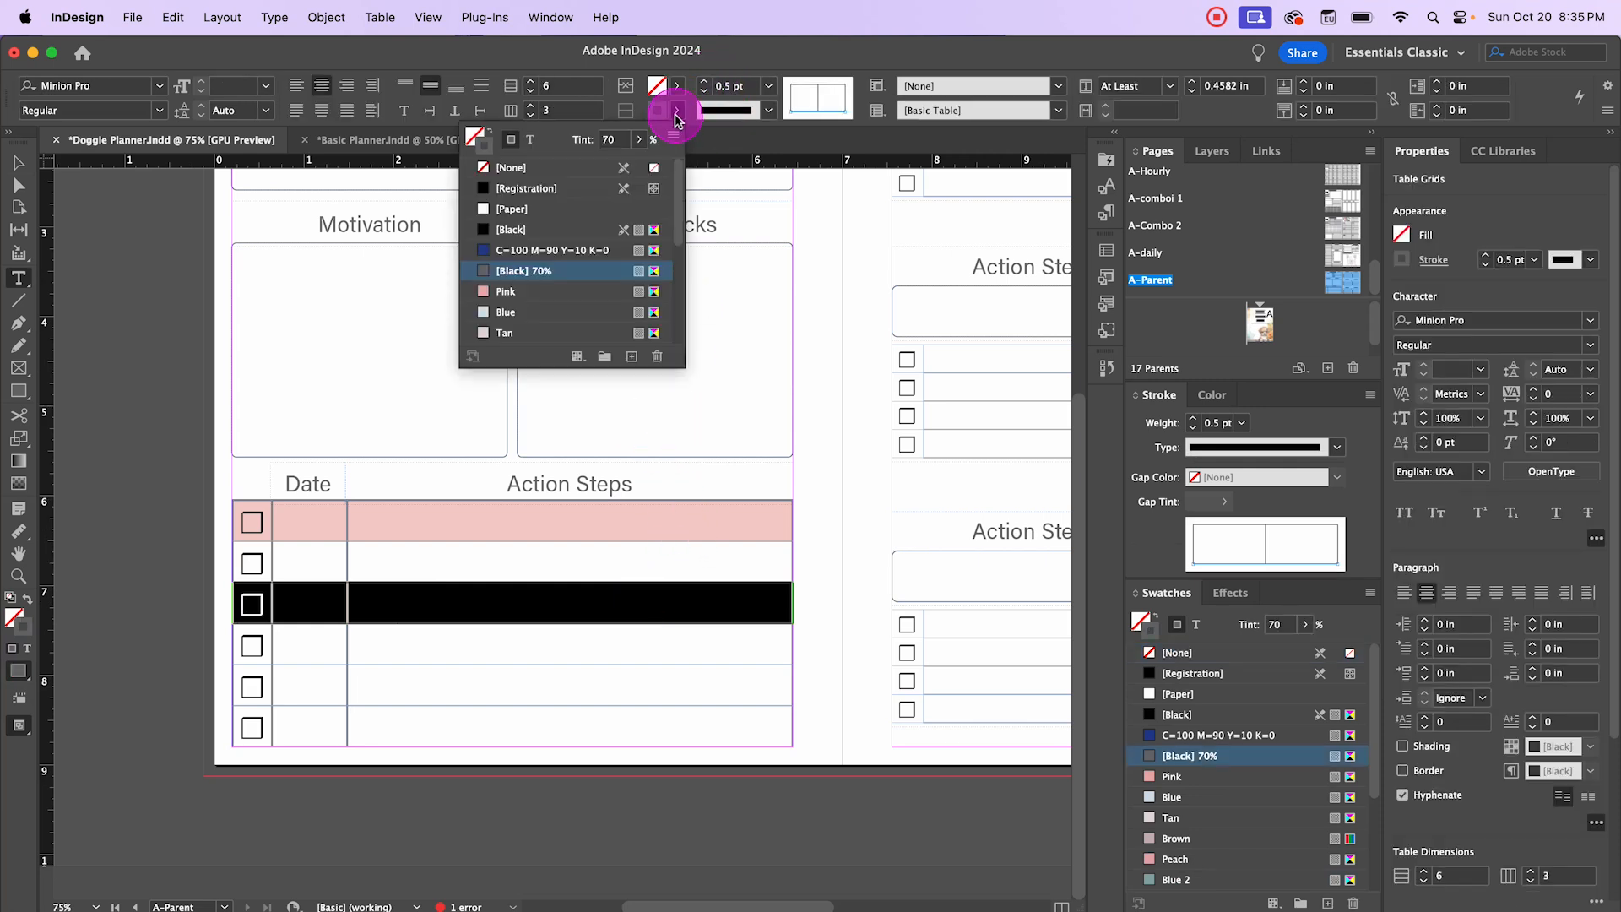
pyautogui.click(504, 313)
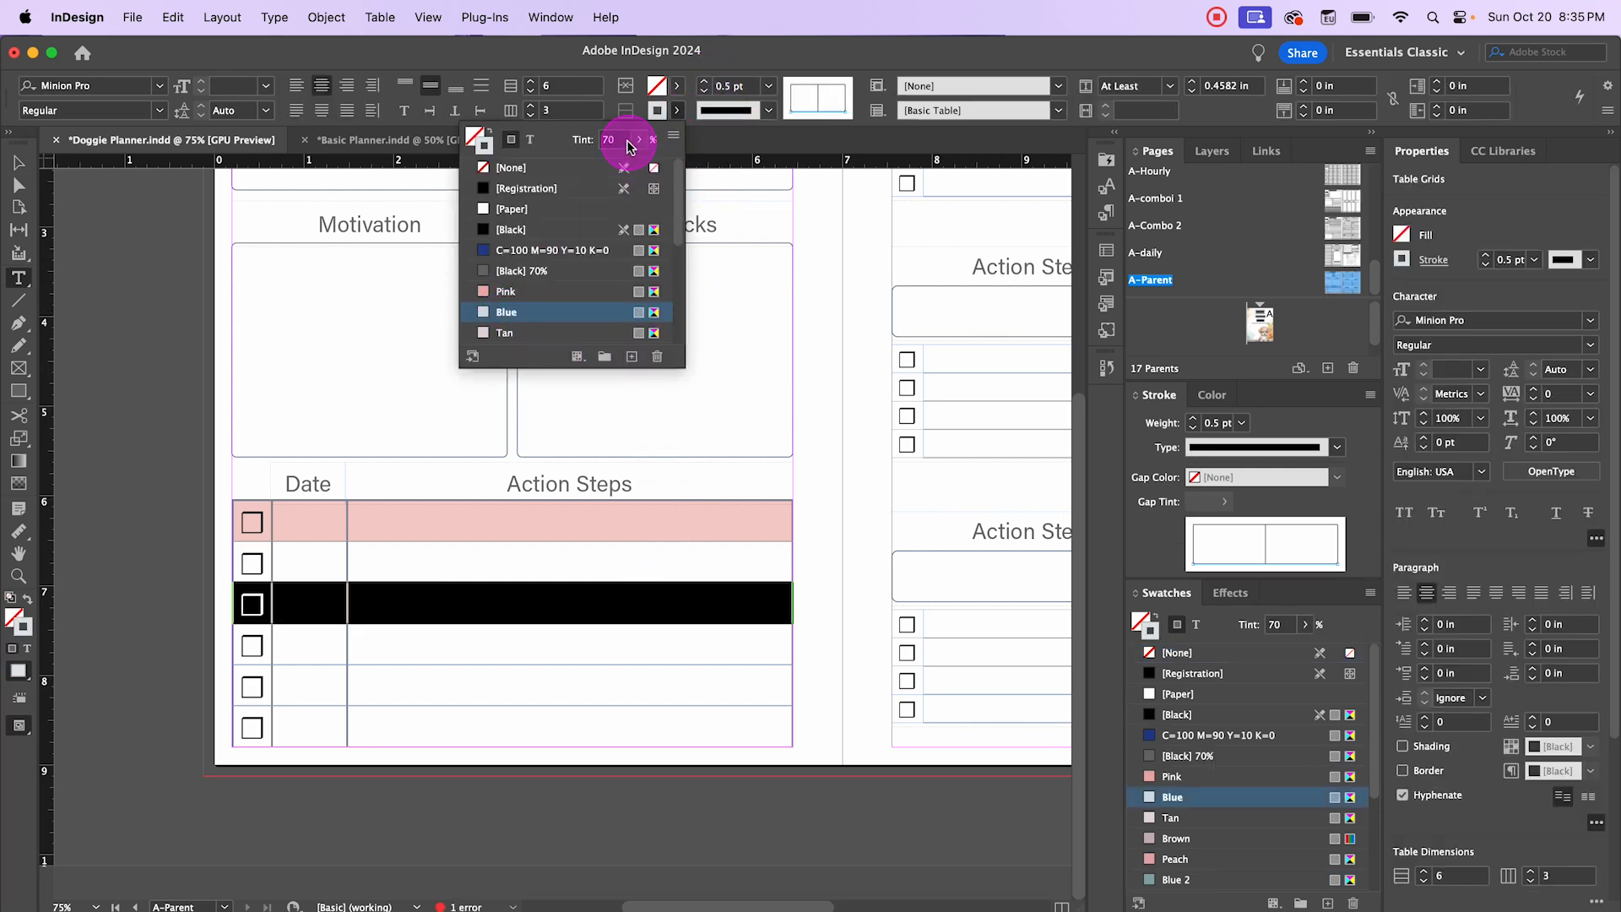
pyautogui.moveTo(611, 164); pyautogui.dragTo(586, 167)
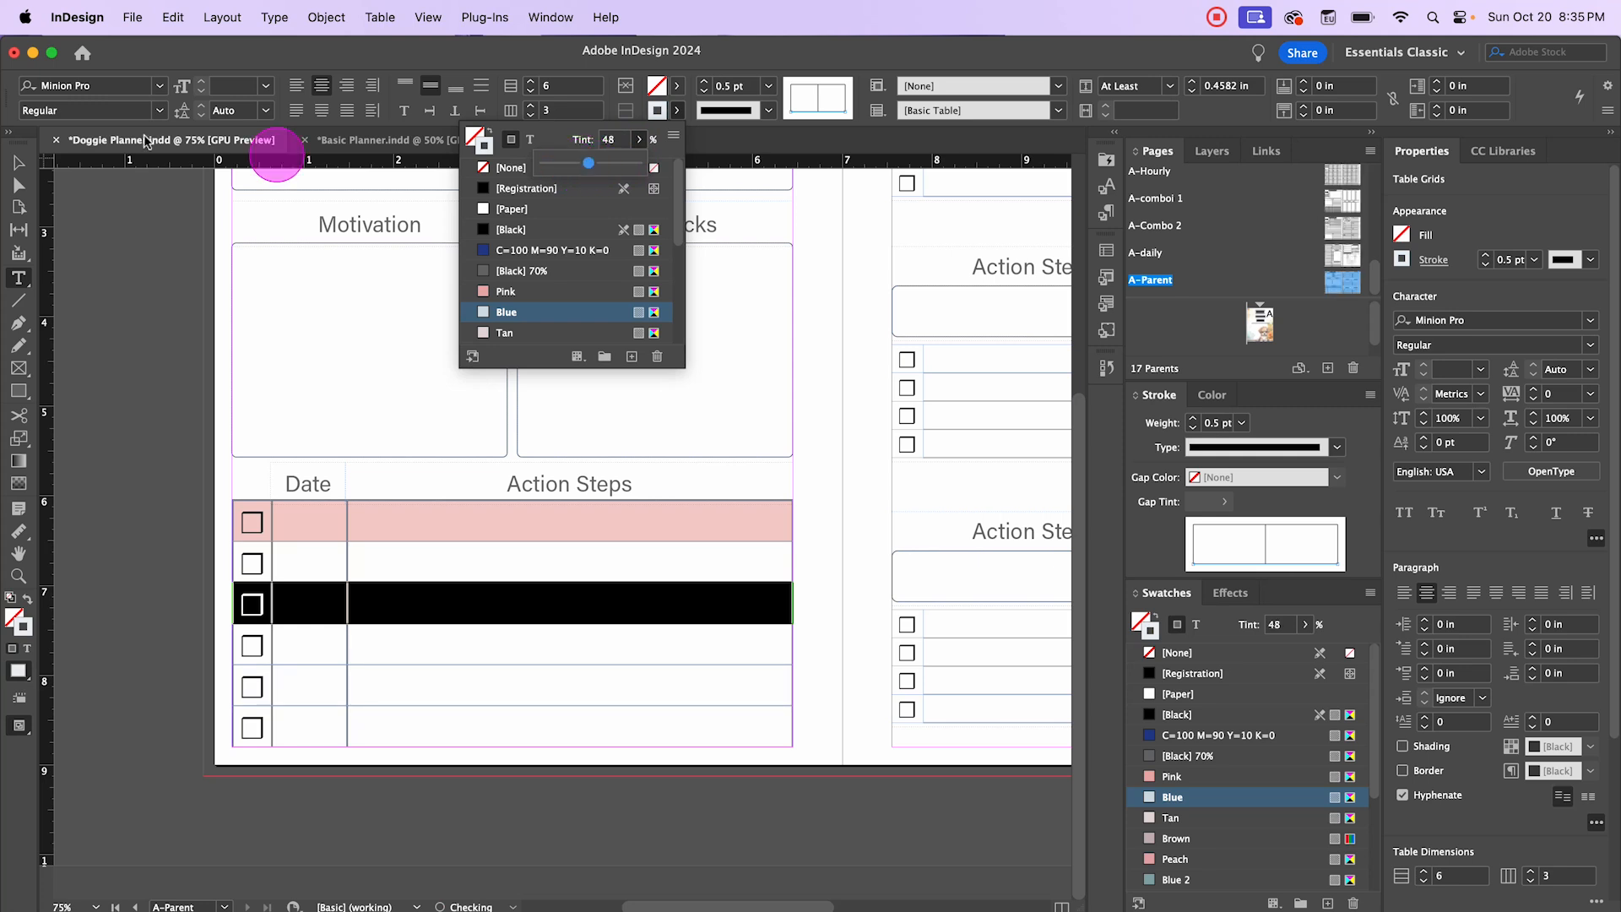
pyautogui.click(19, 163)
pyautogui.click(106, 221)
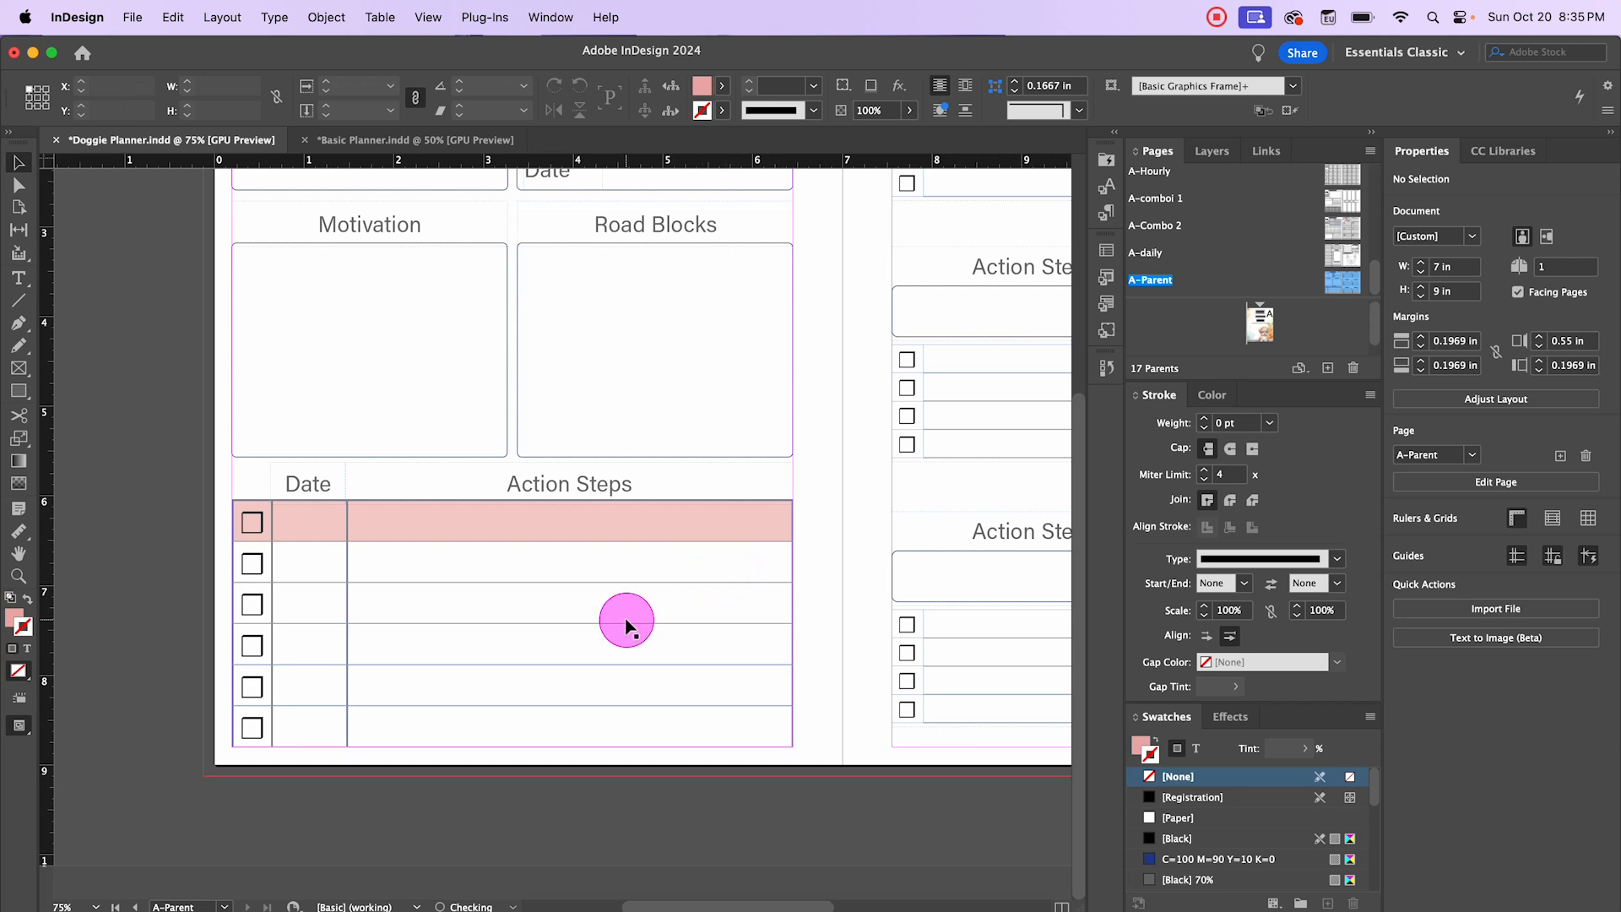
# Step: Fill the third row of the Action Steps table with Blue at 58% tint
pyautogui.doubleClick(240, 585)
pyautogui.moveTo(239, 586); pyautogui.dragTo(662, 591)
pyautogui.click(681, 89)
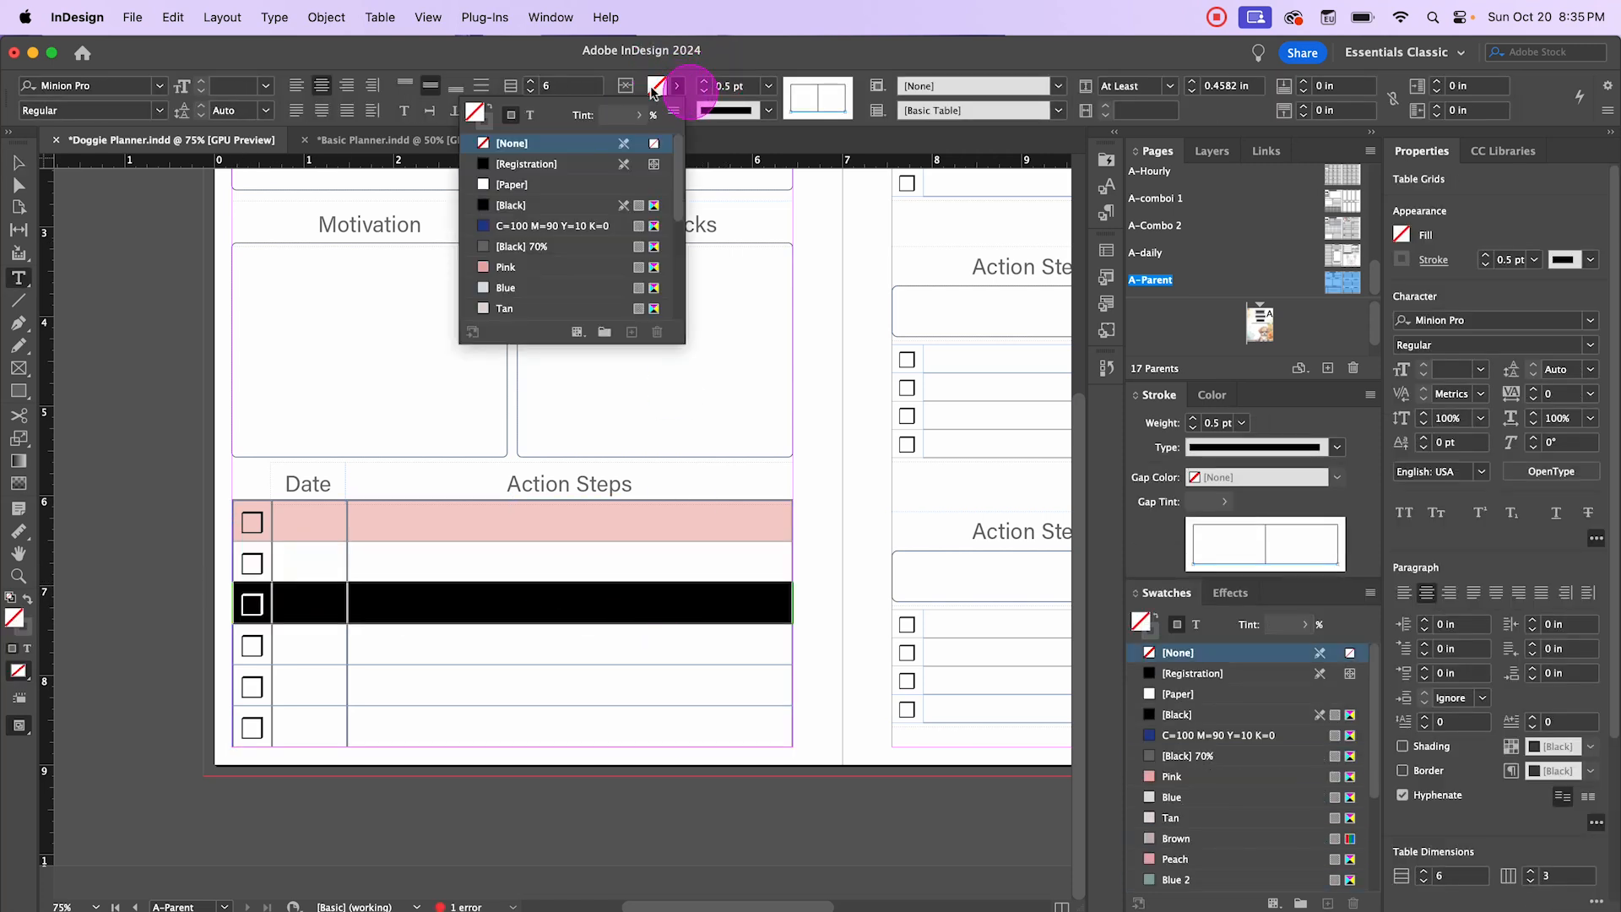
pyautogui.click(506, 287)
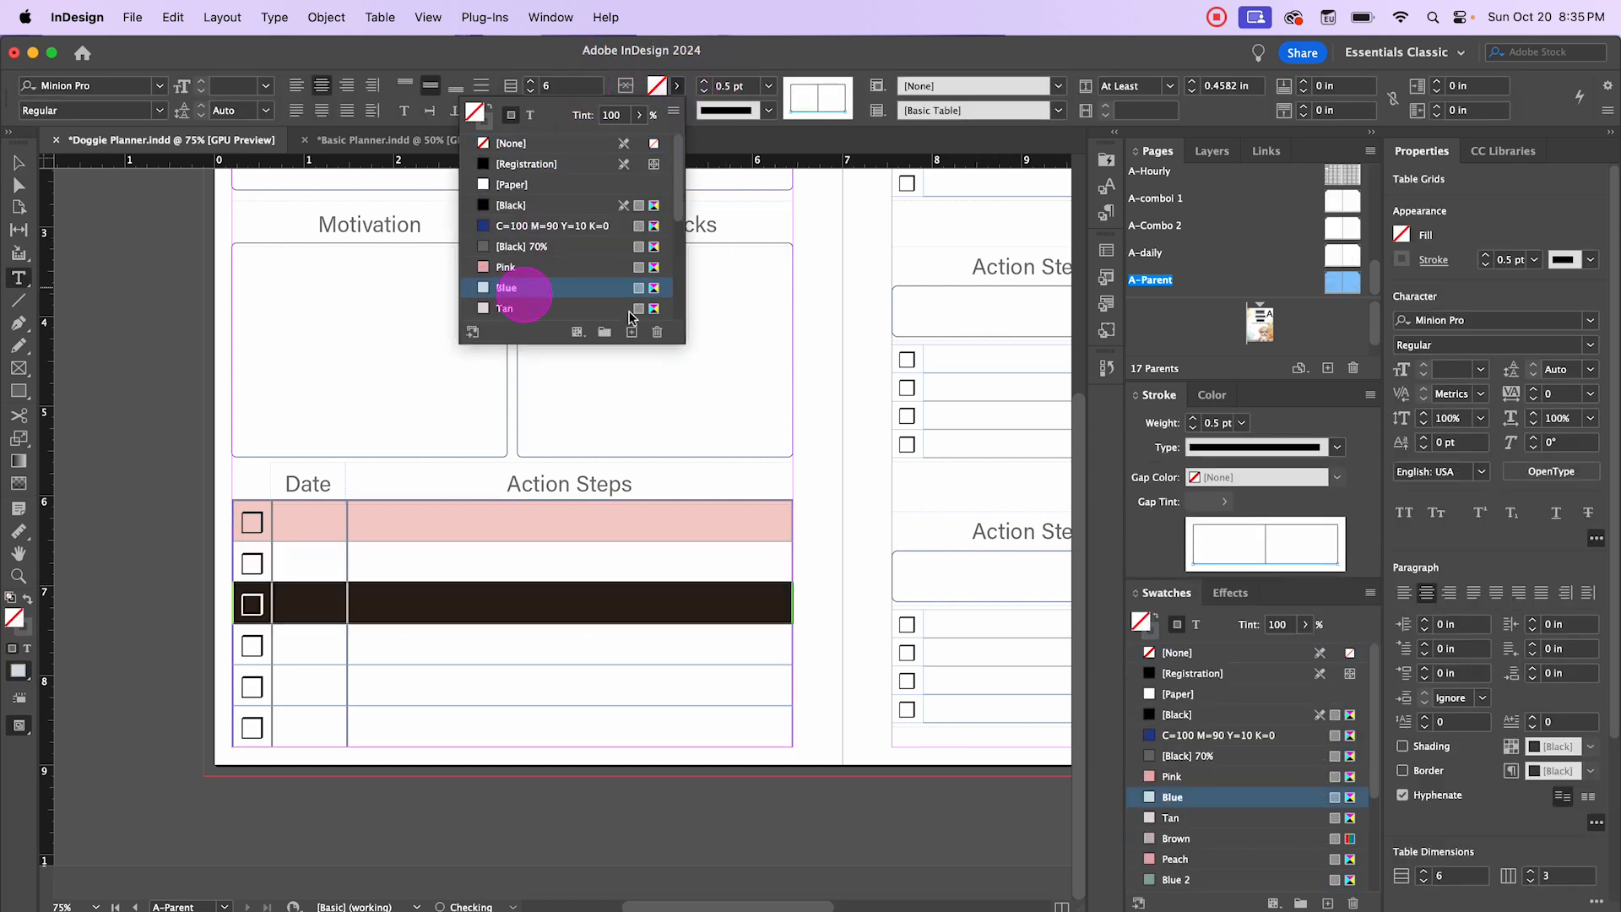
pyautogui.click(639, 115)
pyautogui.moveTo(639, 140); pyautogui.dragTo(594, 146)
pyautogui.click(17, 164)
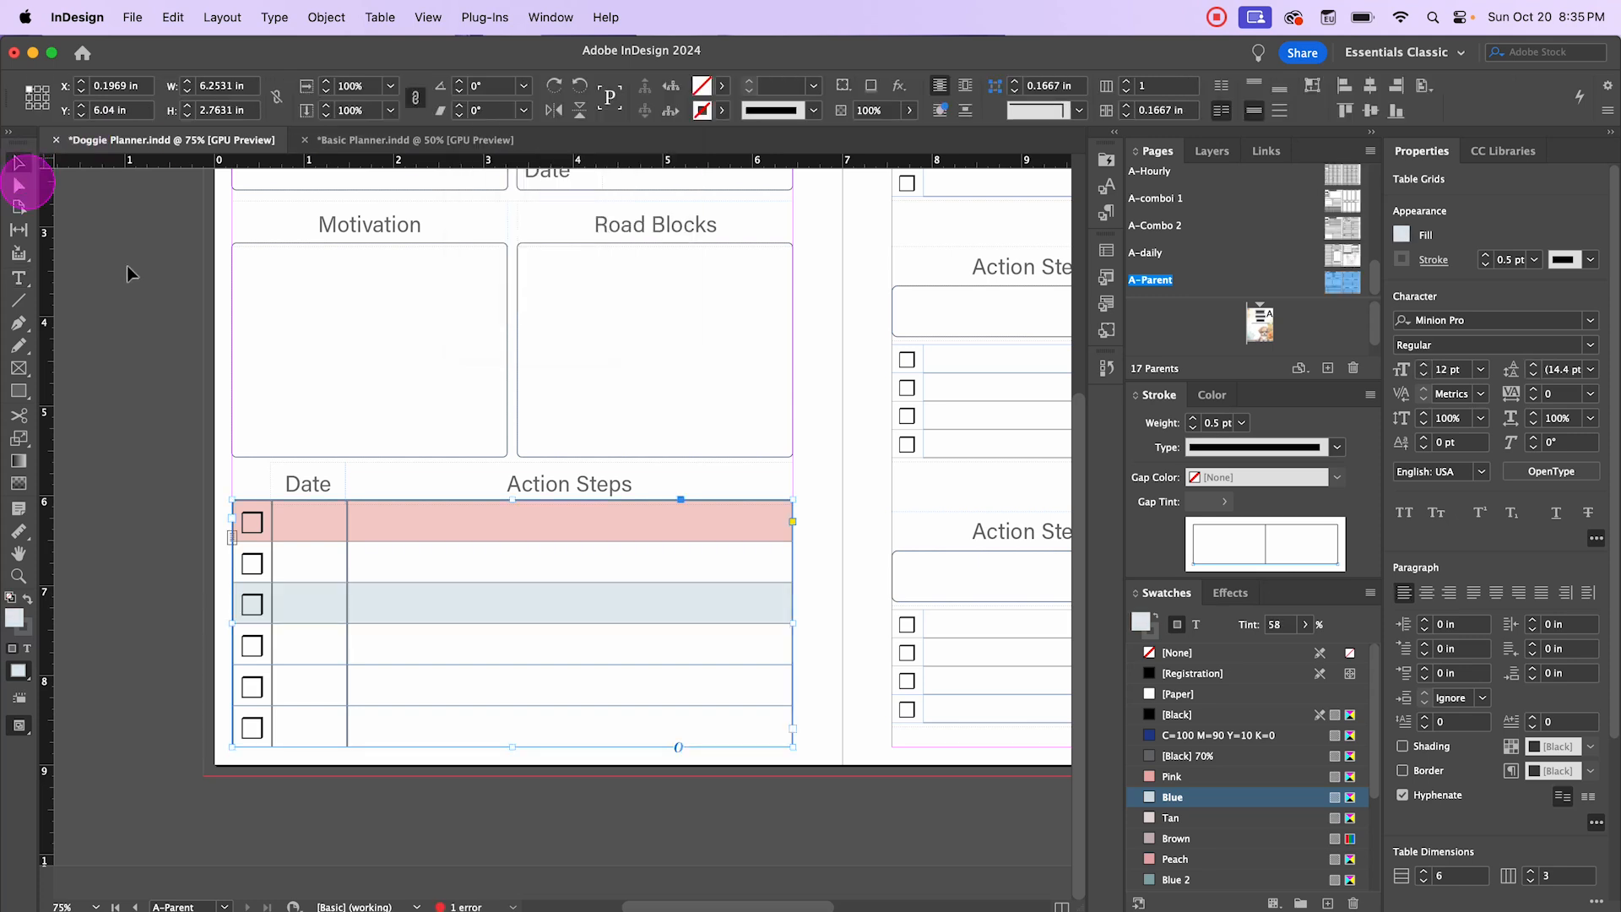
# Step: Fill the fifth row of the Action Steps table with Tan at full tint and deselect the table
pyautogui.doubleClick(275, 694)
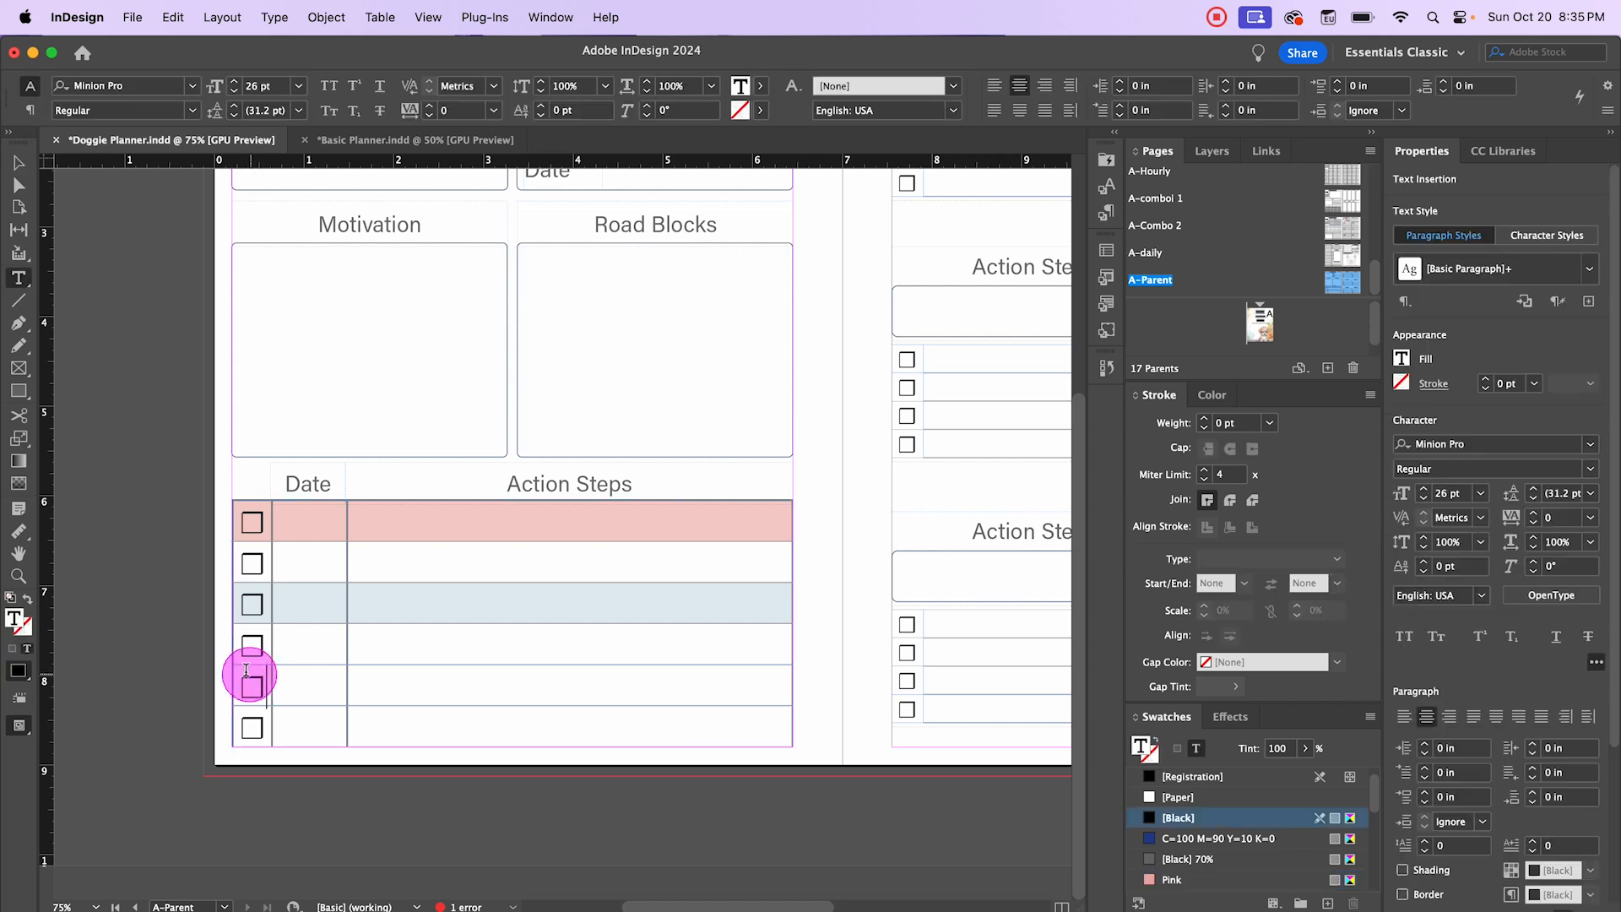
pyautogui.moveTo(241, 674); pyautogui.dragTo(506, 687)
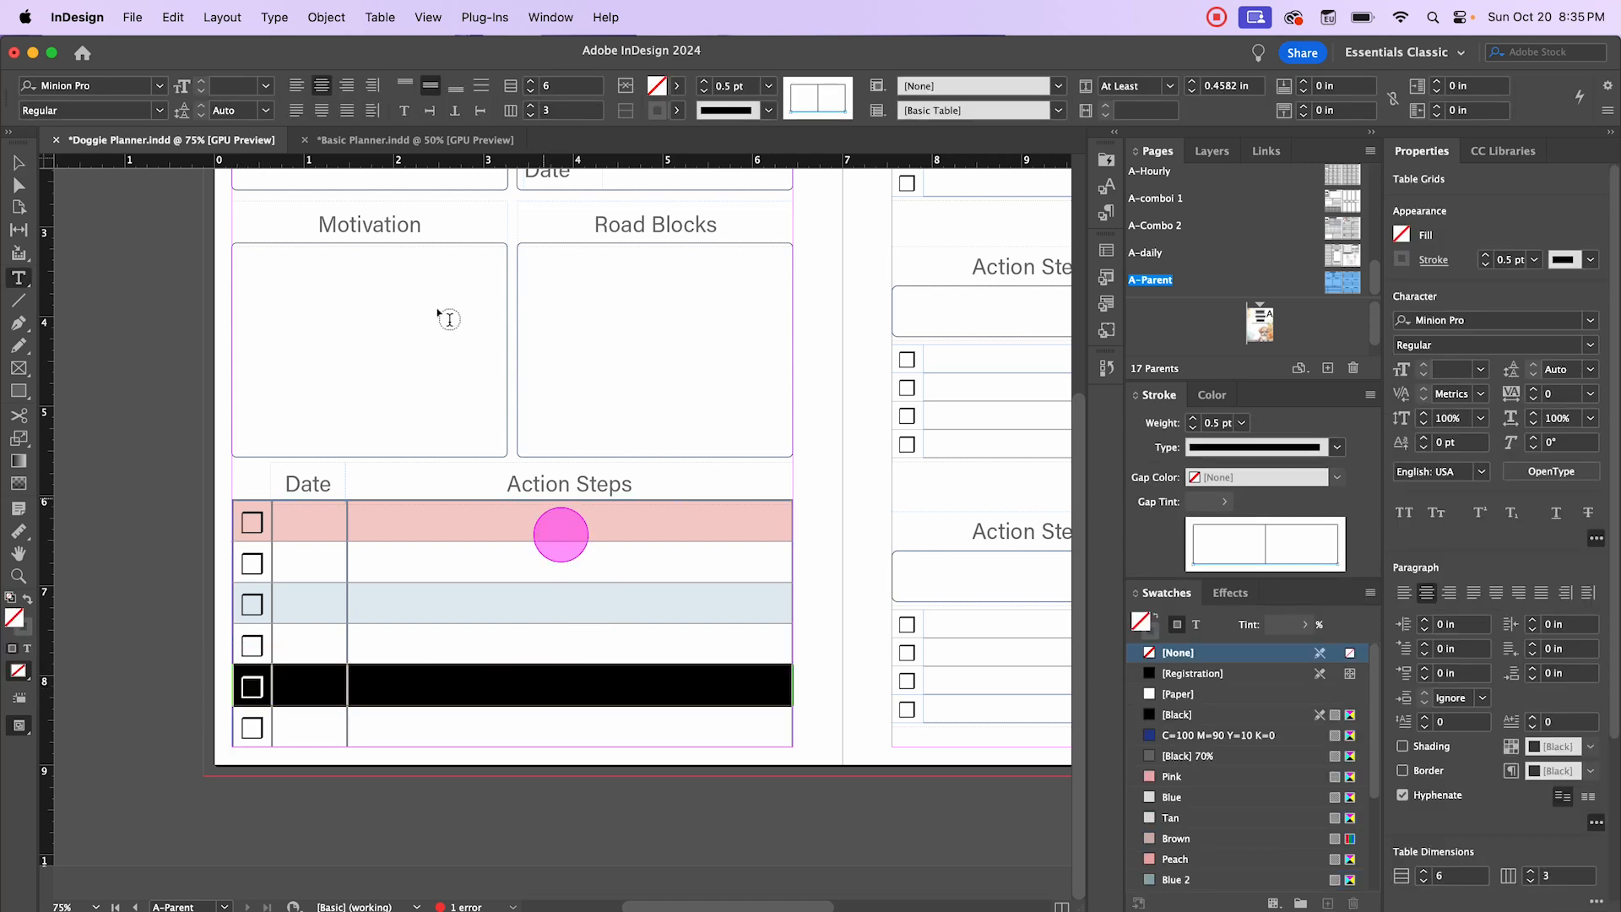
pyautogui.click(676, 85)
pyautogui.click(504, 309)
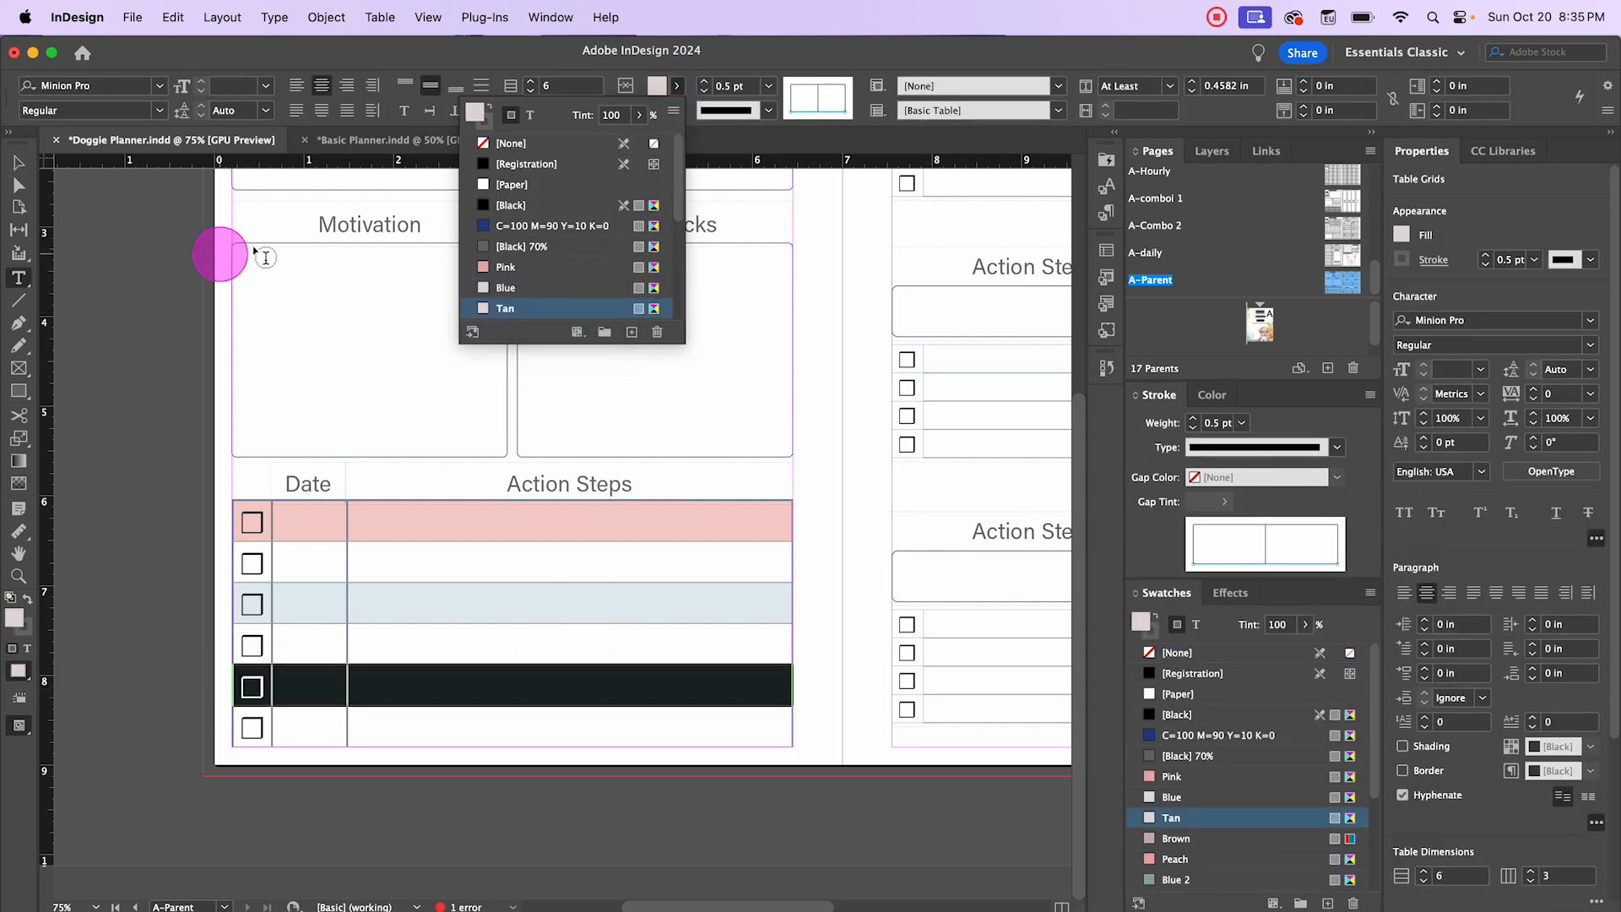
pyautogui.click(26, 165)
pyautogui.click(96, 229)
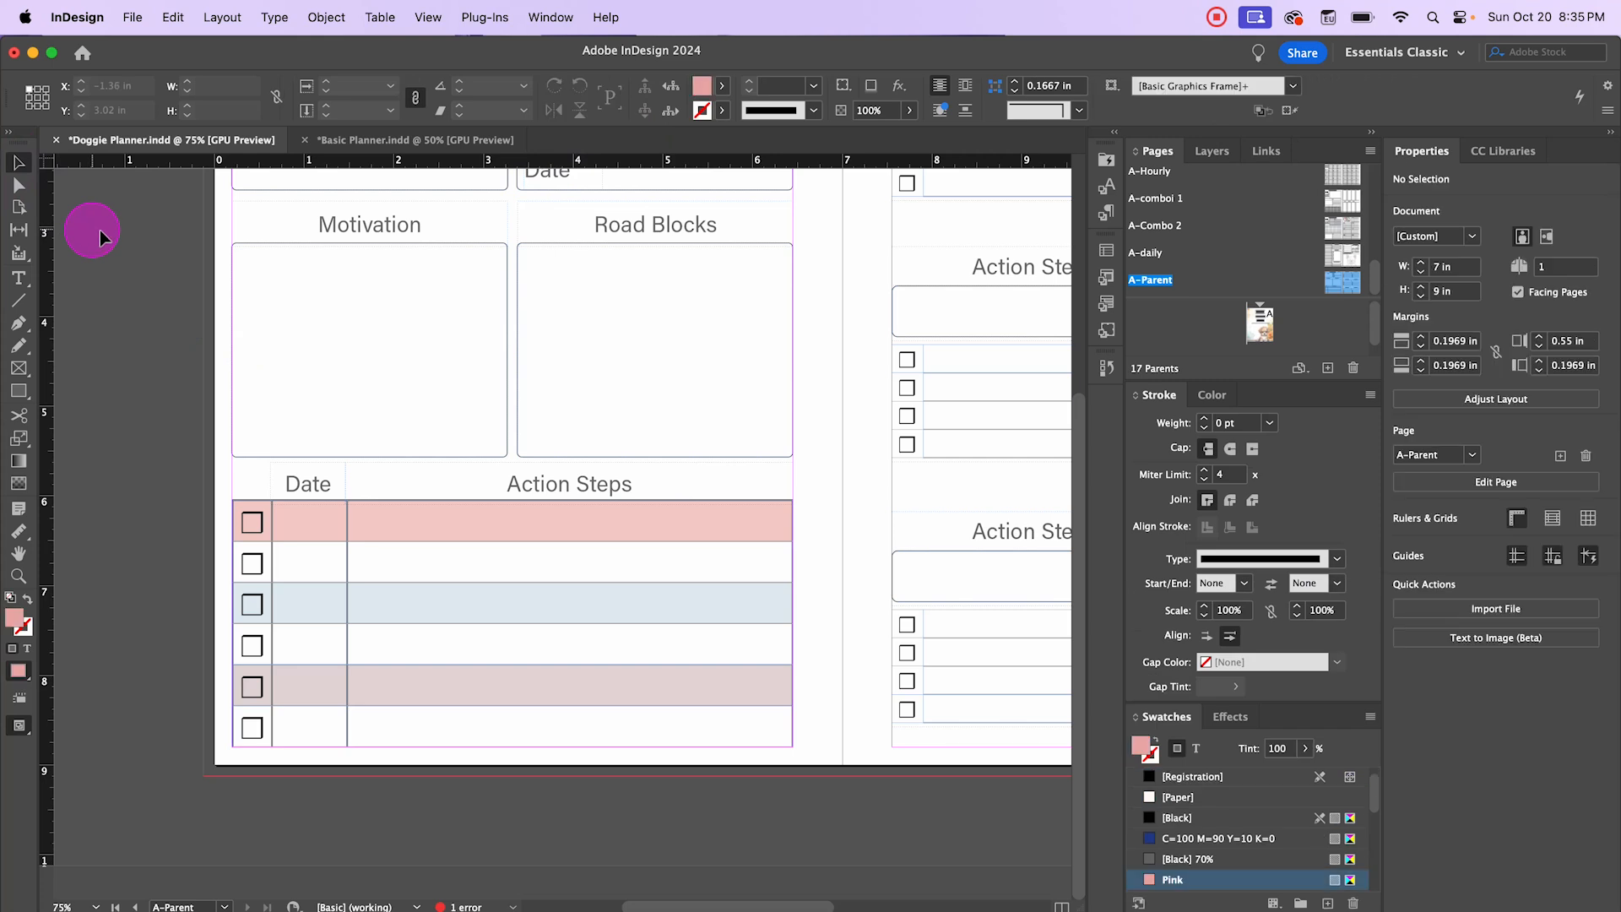
pyautogui.press('super+minus')
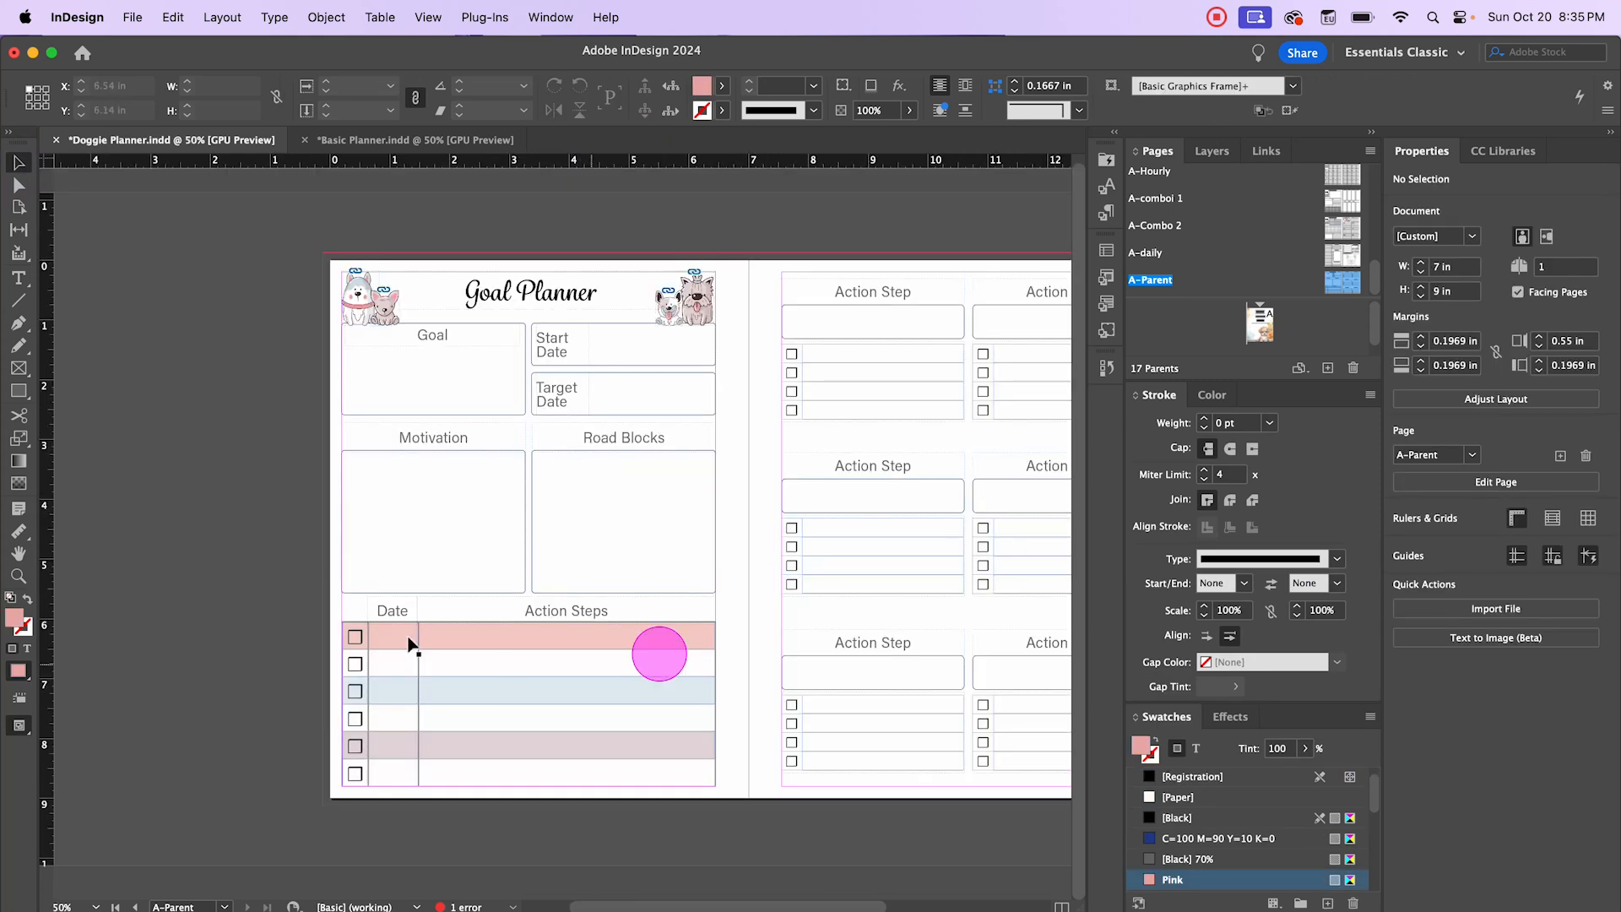
pyautogui.hscroll(2, 745, 429)
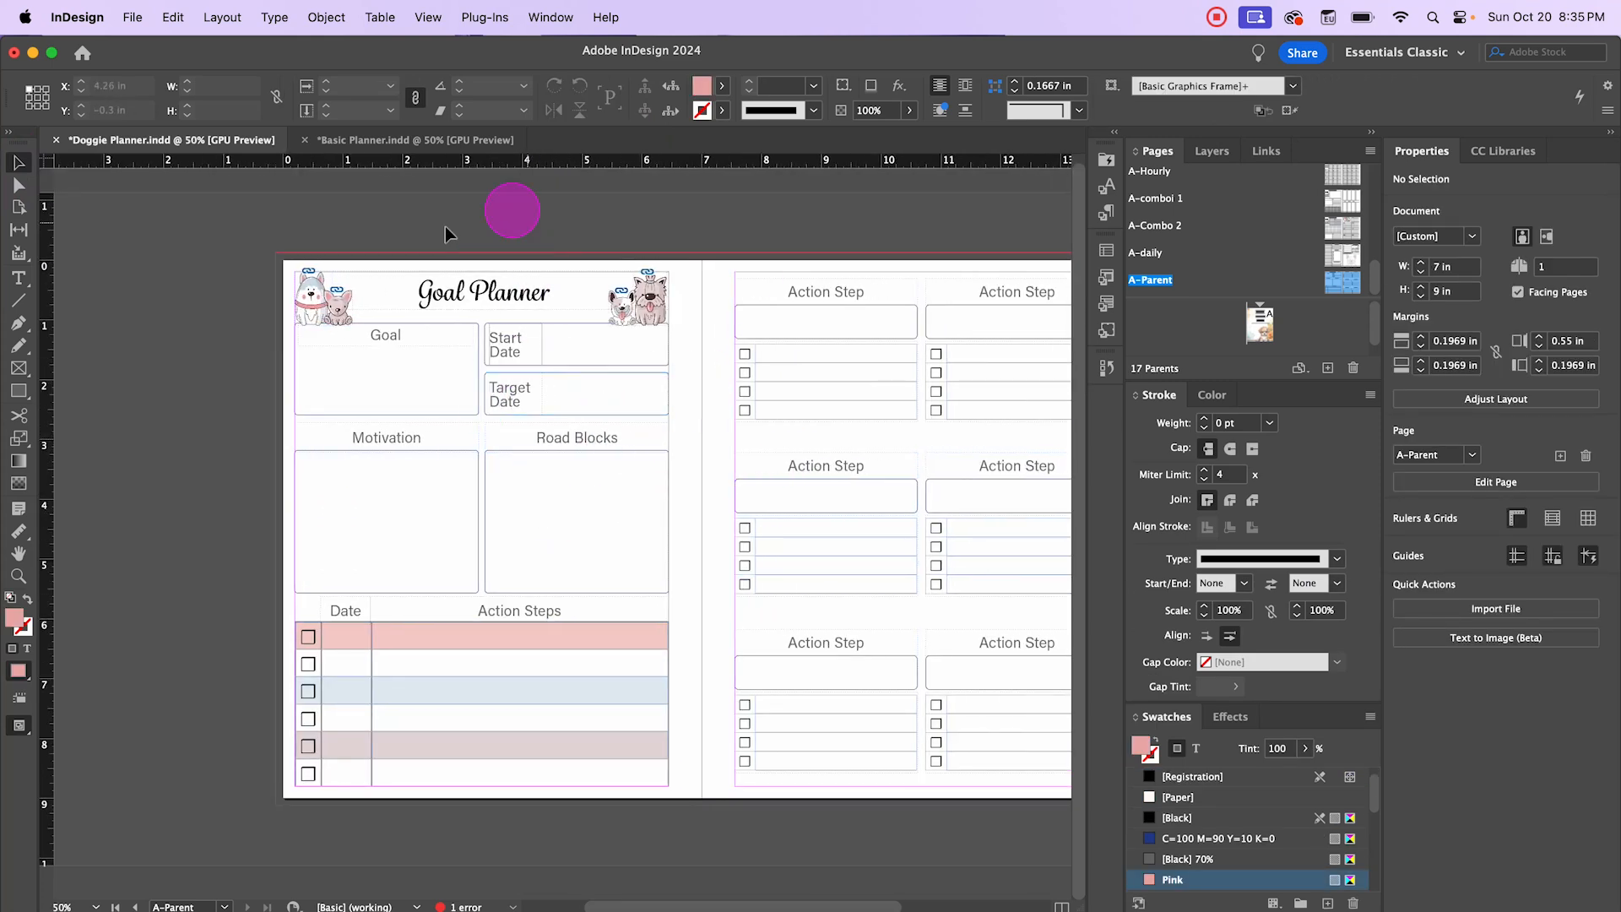
pyautogui.hscroll(4, 720, 423)
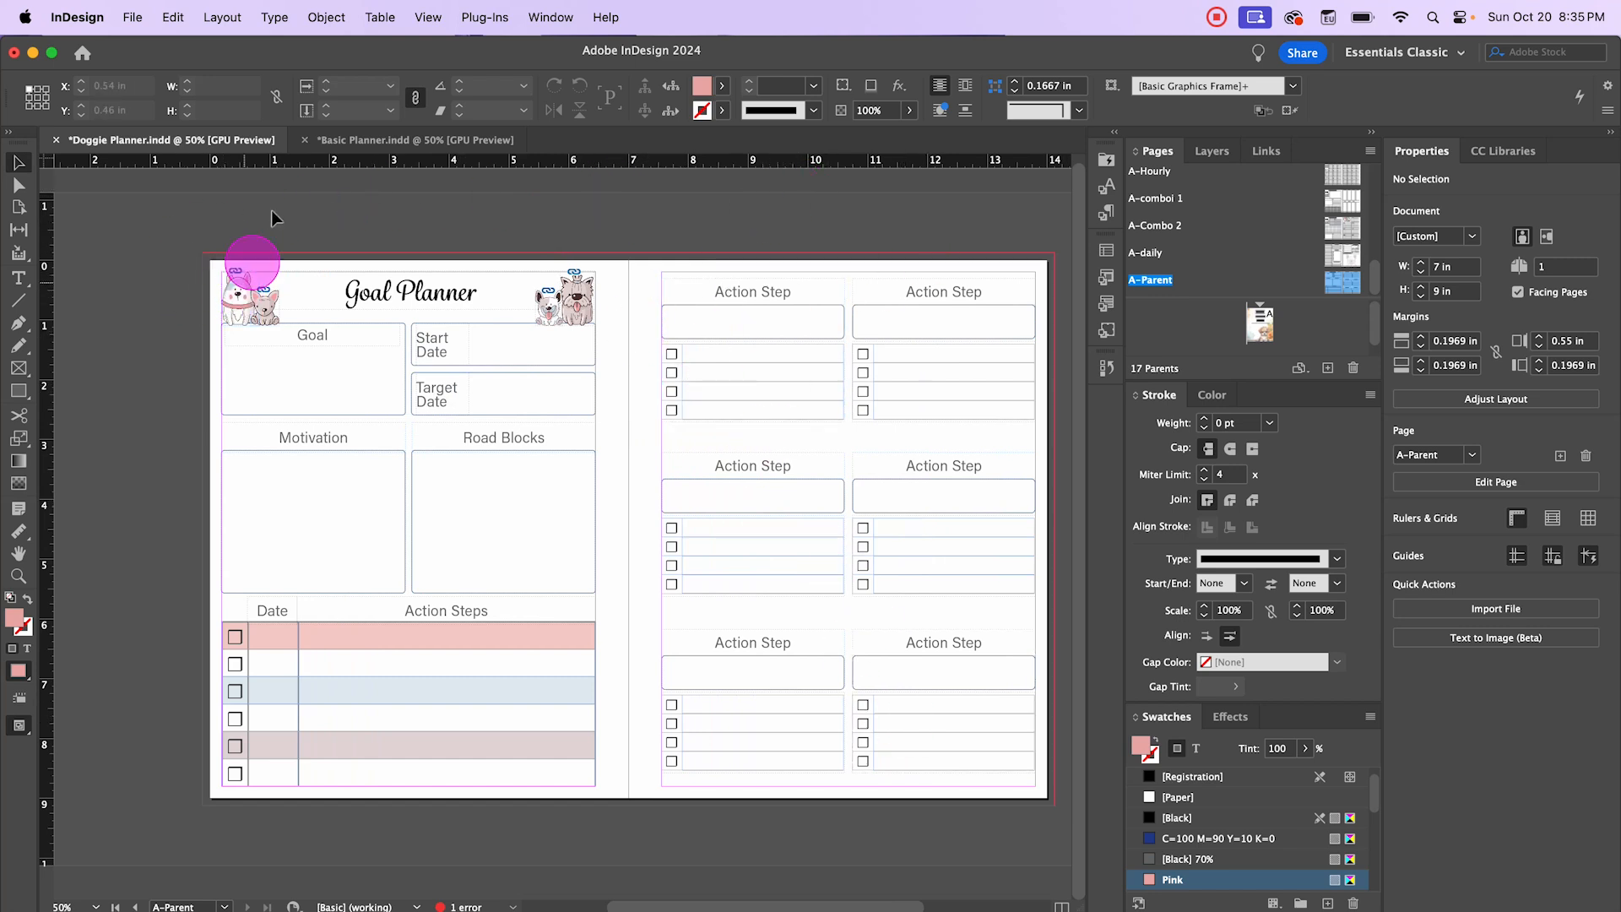
pyautogui.scroll(1, 480, 331)
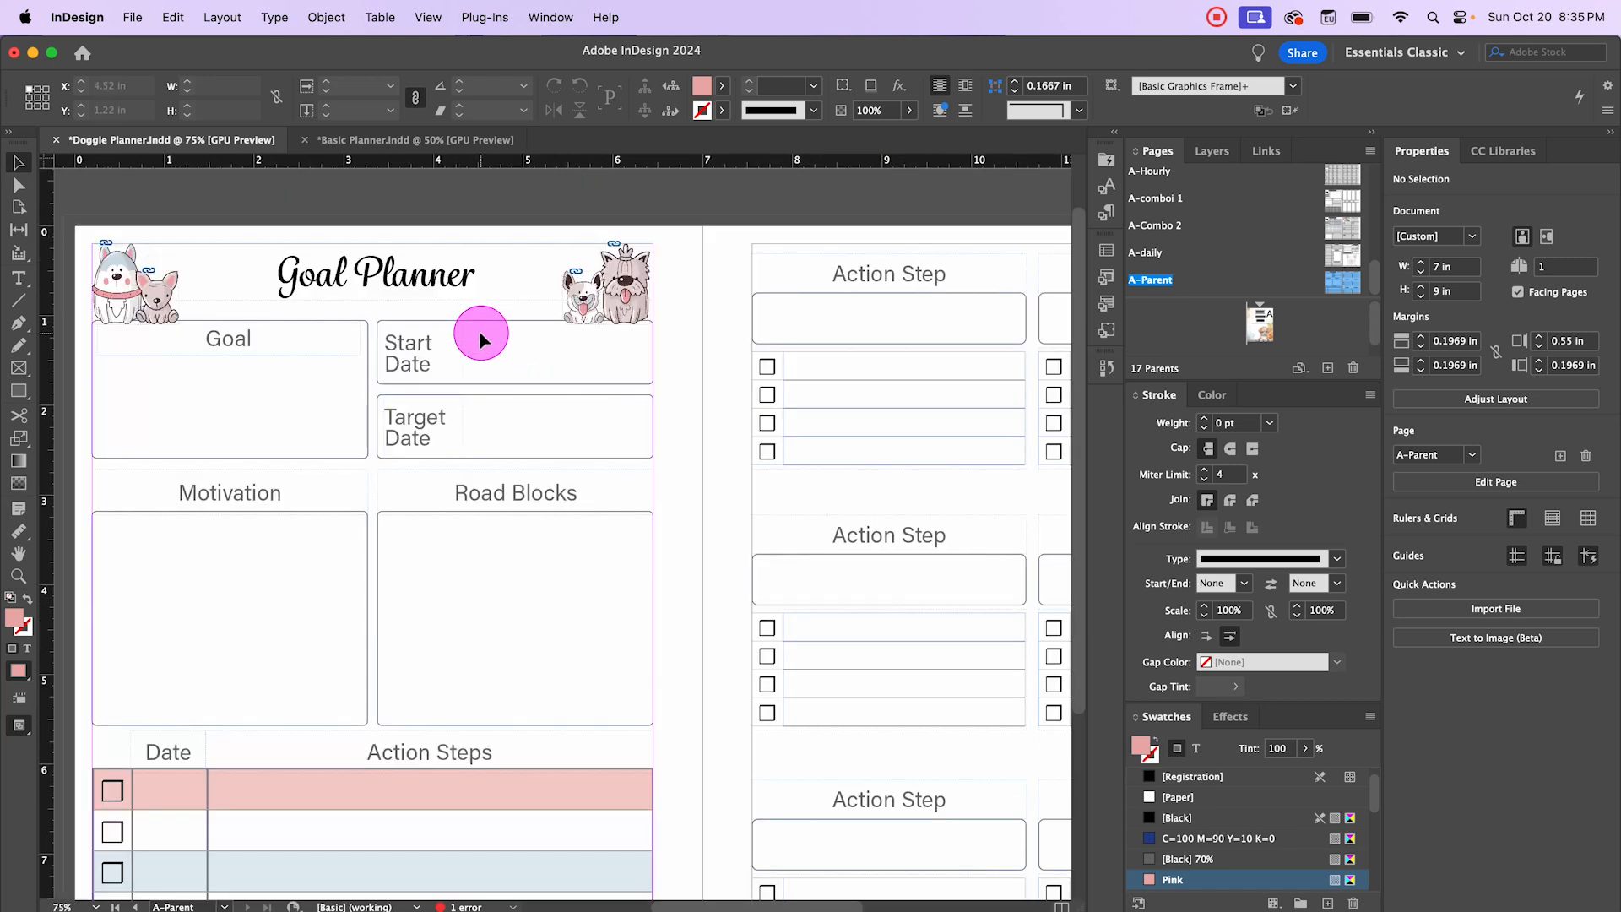
pyautogui.scroll(-1, 480, 332)
pyautogui.hscroll(2, 591, 418)
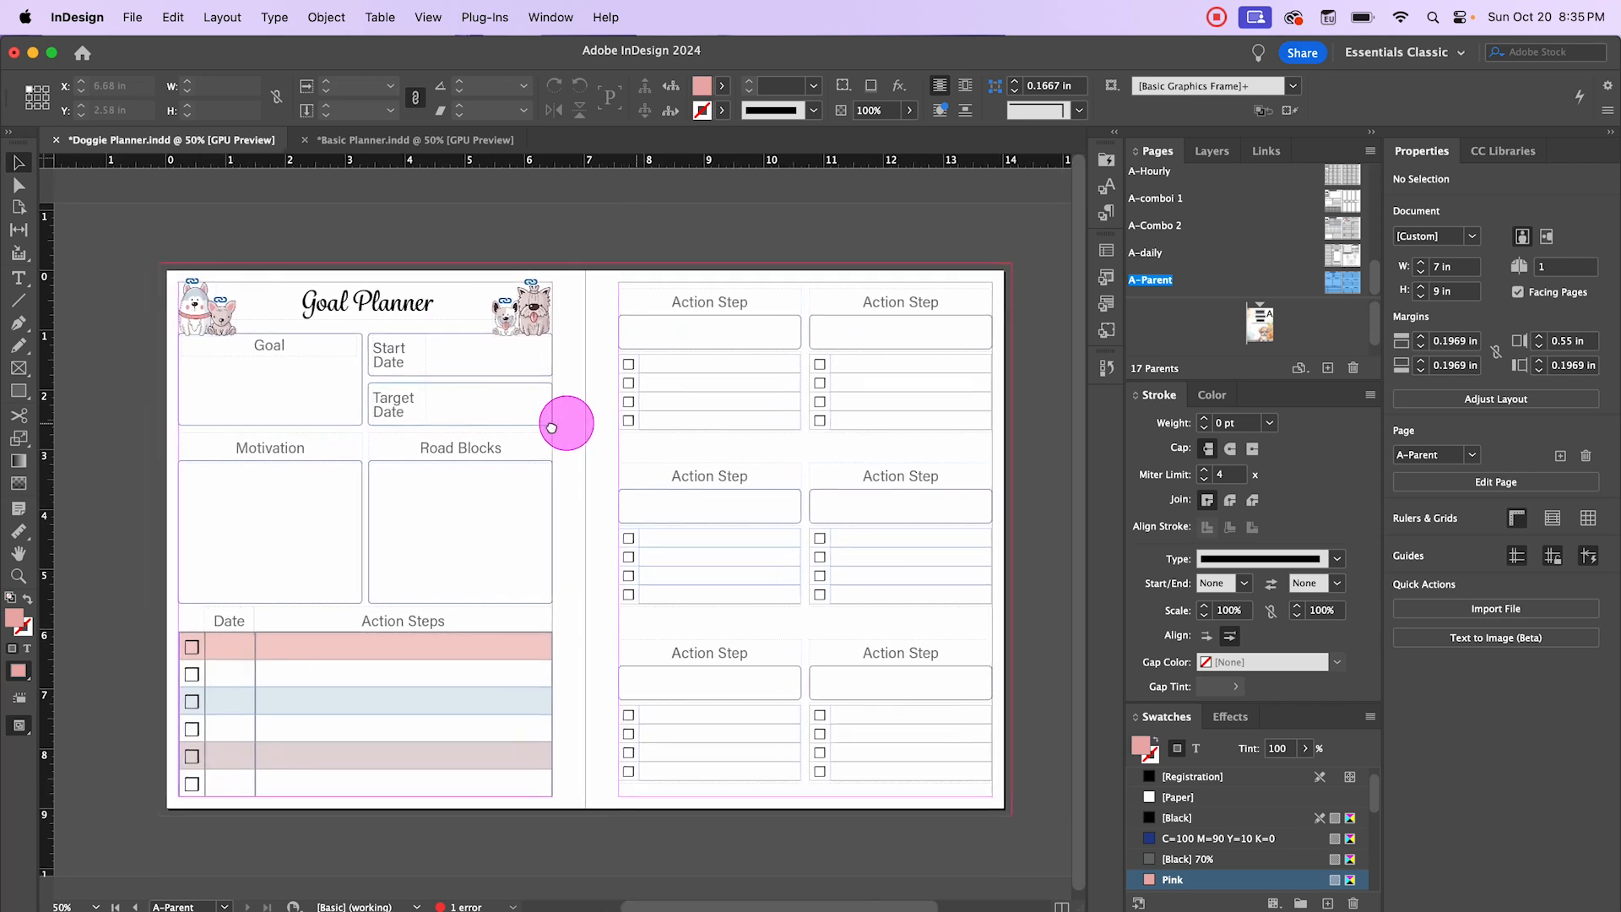